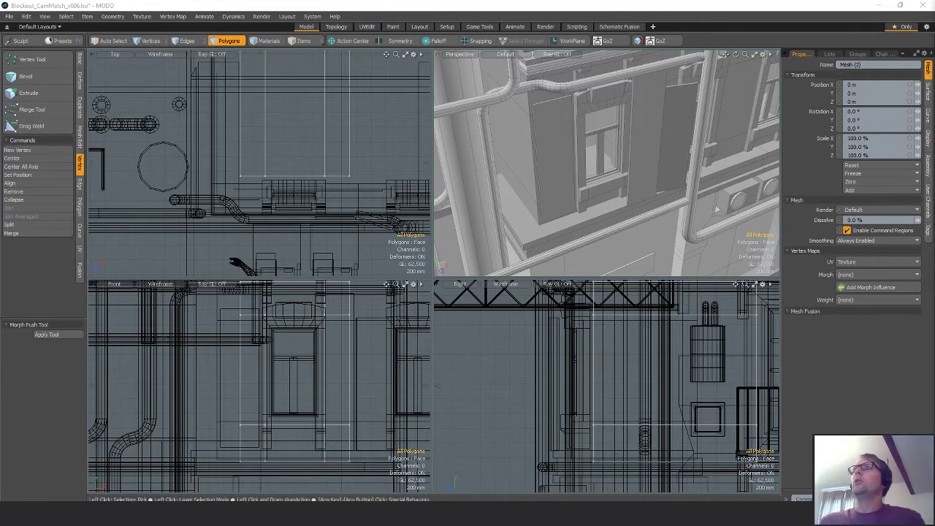
# Step: Inspect the building block-out and compare the Beyond_Human_02a and Beyond_Human_02b renders in Windows Photo Viewer
pyautogui.moveTo(572, 170)
pyautogui.keyDown('alt'); pyautogui.mouseDown()
pyautogui.moveTo(645, 163)
pyautogui.moveTo(601, 168)
pyautogui.moveTo(570, 146)
pyautogui.moveTo(576, 163)
pyautogui.mouseUp(); pyautogui.keyUp('alt')
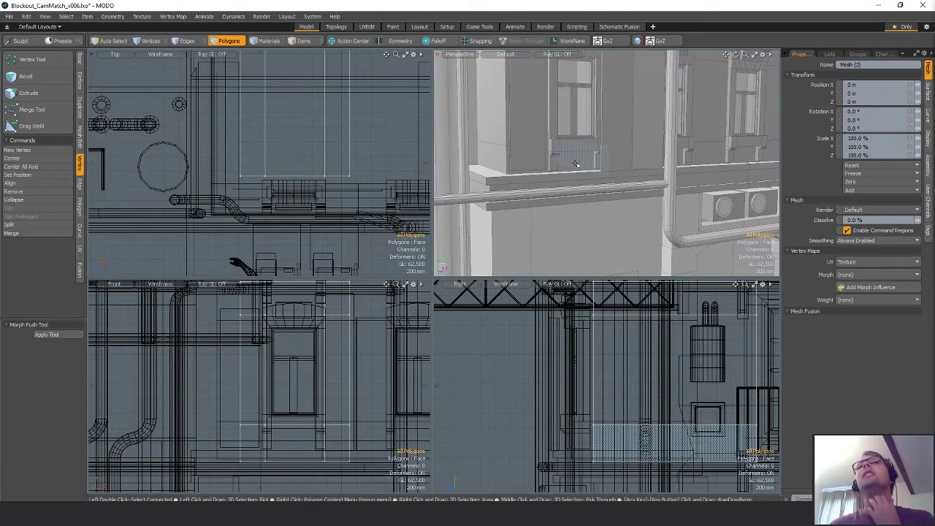
pyautogui.moveTo(612, 151)
pyautogui.keyDown('ctrl'); pyautogui.keyDown('alt'); pyautogui.mouseDown()
pyautogui.moveTo(590, 165)
pyautogui.moveTo(608, 161)
pyautogui.mouseUp(); pyautogui.keyUp('alt'); pyautogui.keyUp('ctrl')
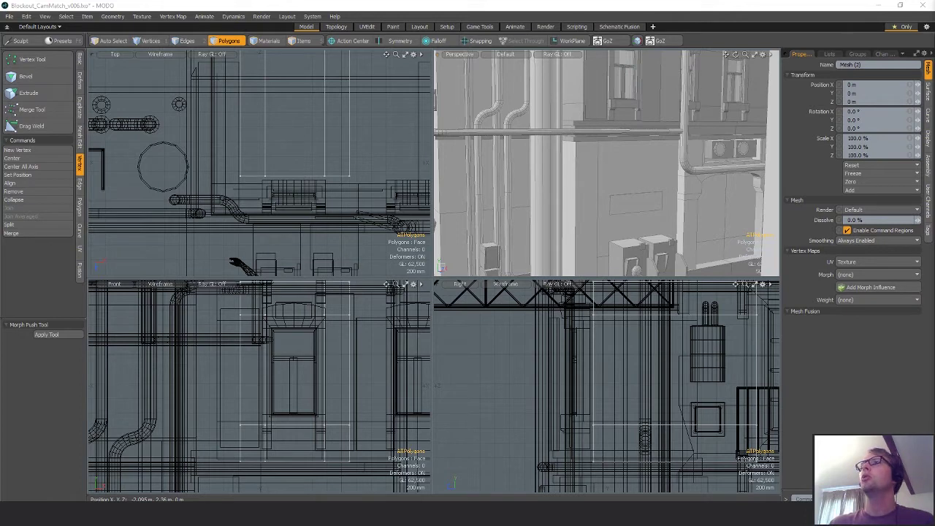
pyautogui.moveTo(387, 70); pyautogui.dragTo(227, 66)
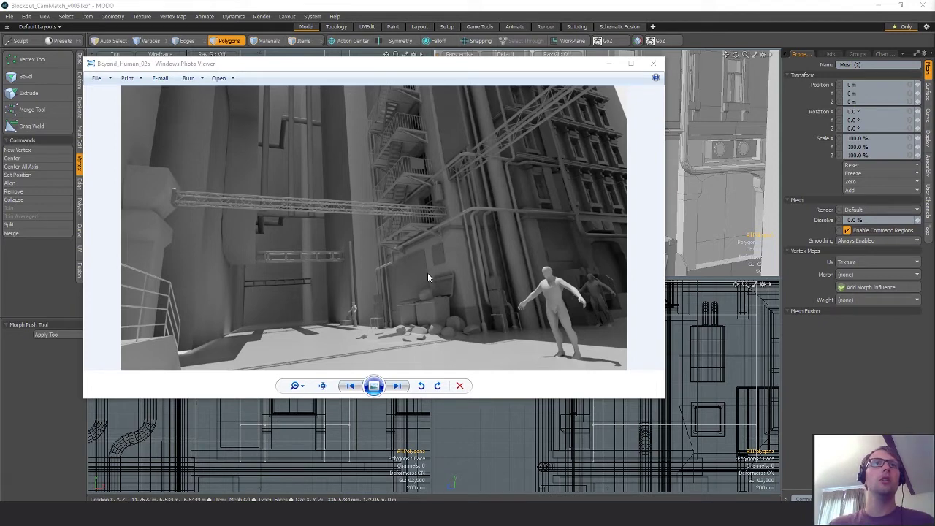
pyautogui.click(495, 258)
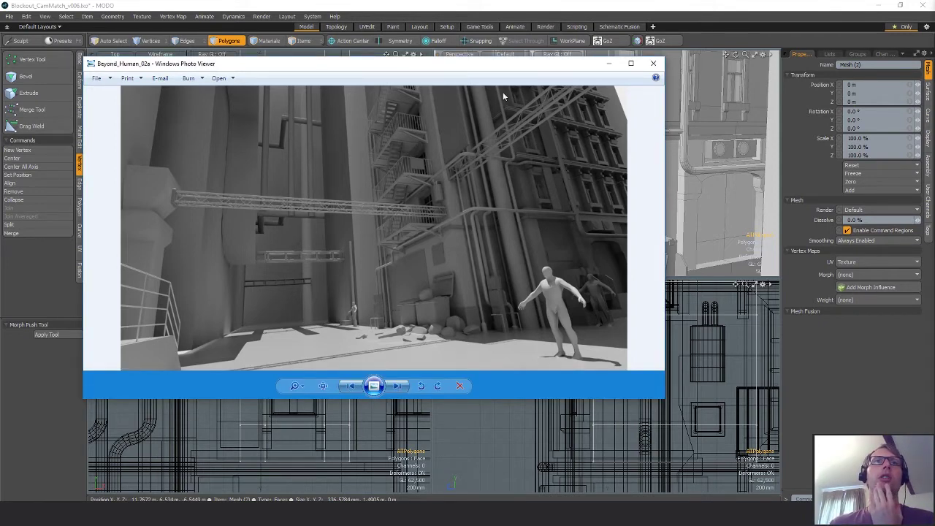
pyautogui.click(396, 386)
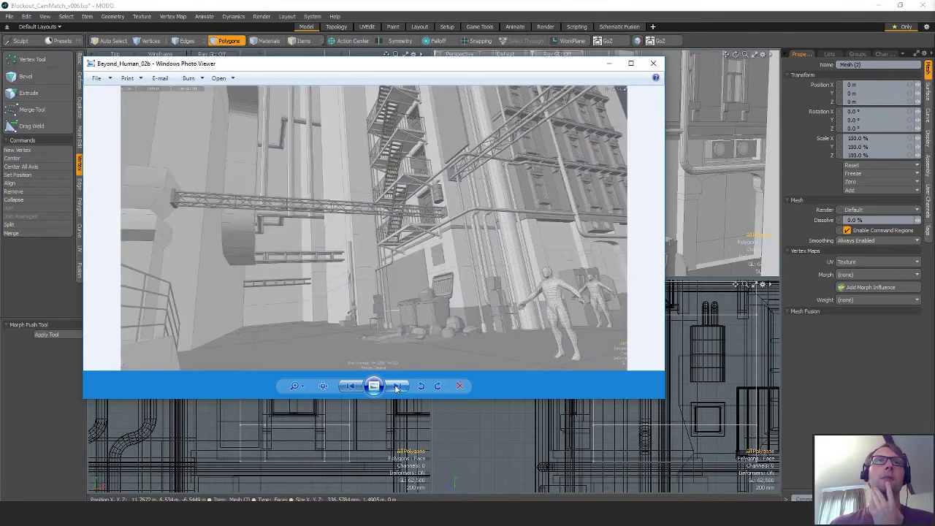
pyautogui.click(395, 386)
pyautogui.click(350, 387)
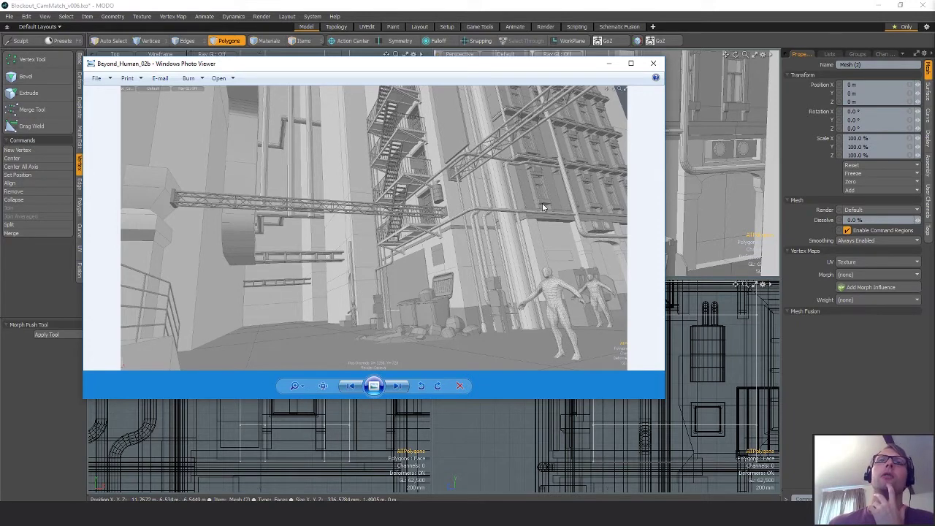
# Step: Switch to the web browser, load ArtStation and open the new follower's profile in a separate tab from the notifications
pyautogui.moveTo(322, 508)
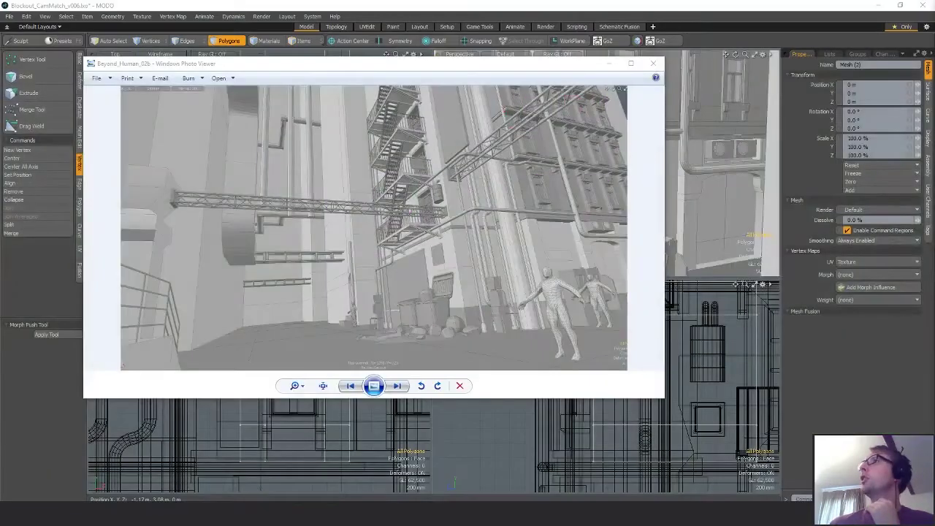
pyautogui.moveTo(357, 46); pyautogui.dragTo(350, 33)
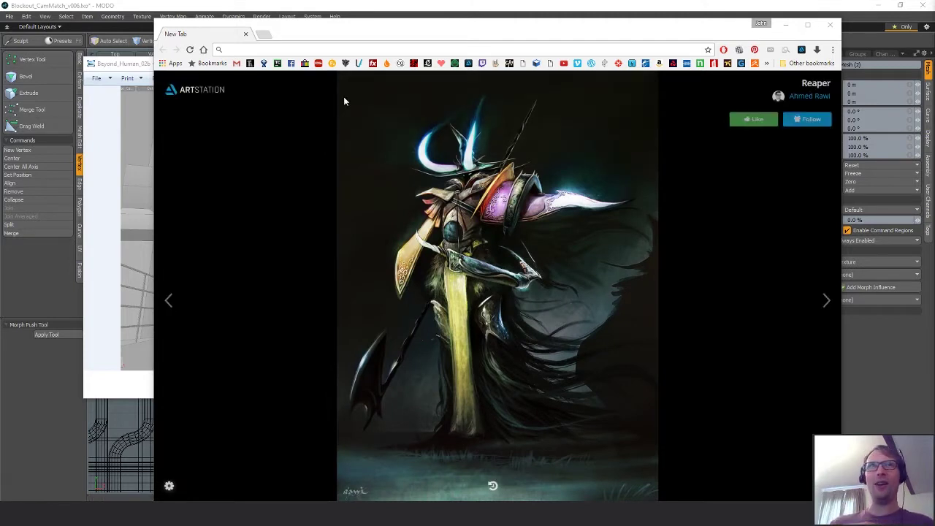
pyautogui.click(802, 50)
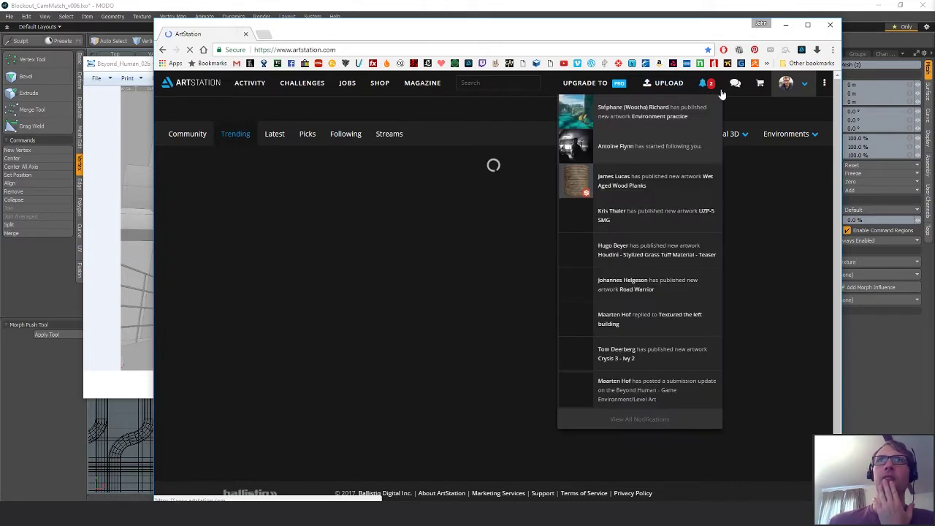
pyautogui.click(708, 86)
pyautogui.click(710, 90)
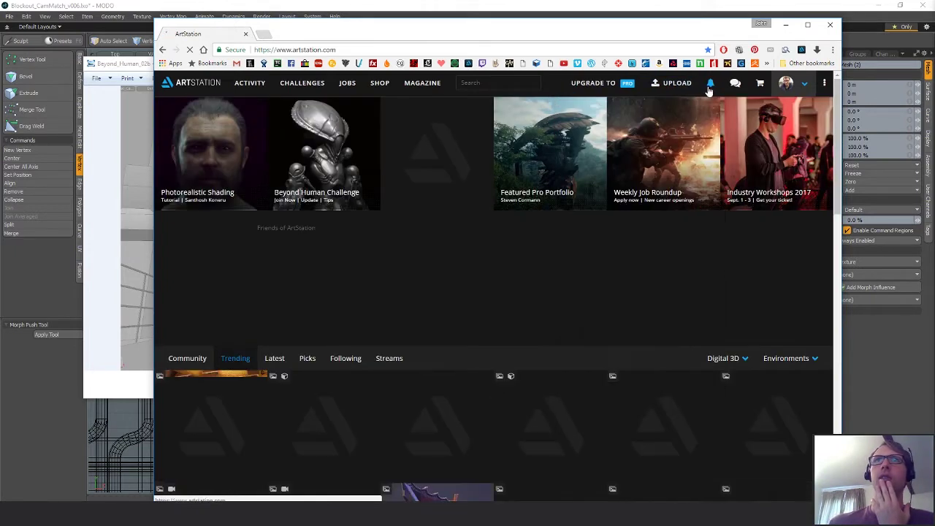
pyautogui.click(711, 90)
pyautogui.middleClick(645, 152)
# Step: Go to your own ArtStation profile and open the Beyond Human submission listed among its challenges
pyautogui.click(802, 85)
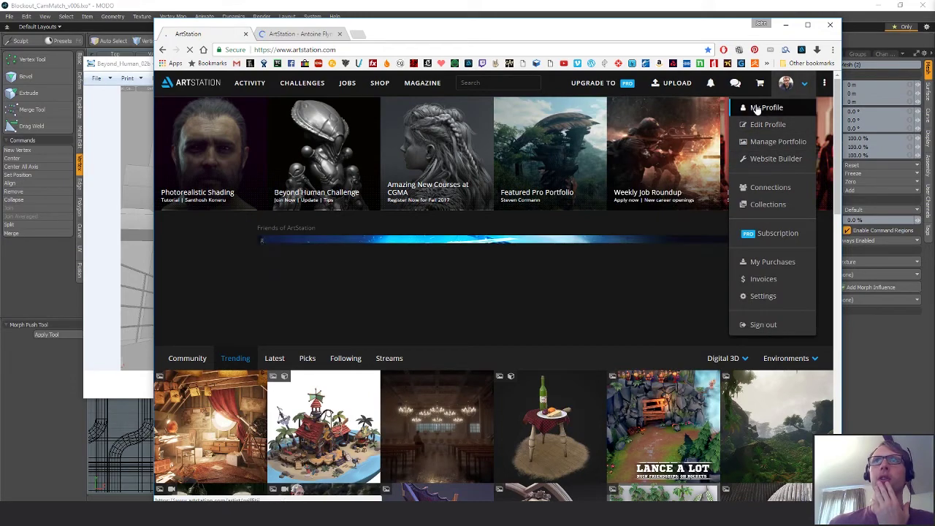
pyautogui.click(766, 108)
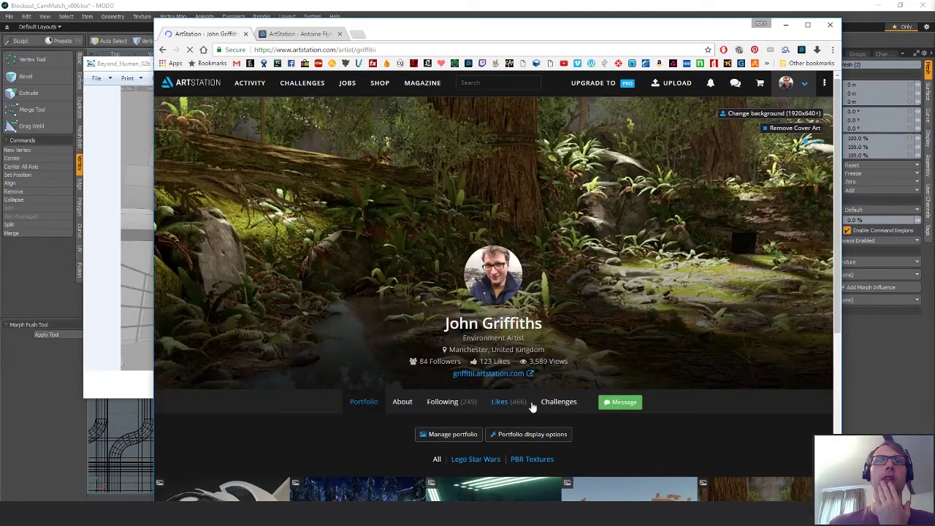
pyautogui.click(559, 402)
pyautogui.scroll(-2, 460, 372)
pyautogui.click(416, 331)
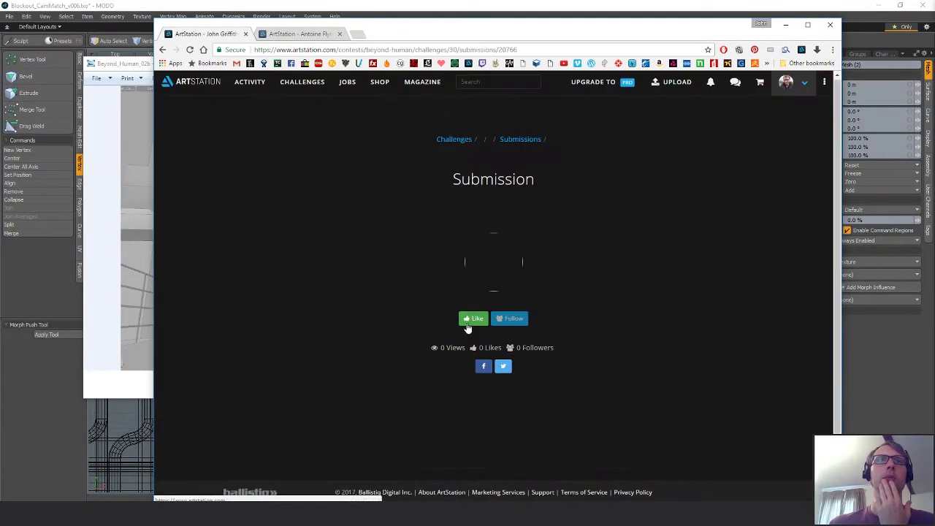
# Step: Review the submission's "03 -- Block out modelling" update, enlarging its first render and reading the text and comments
pyautogui.scroll(-8, 693, 331)
pyautogui.scroll(5, 688, 343)
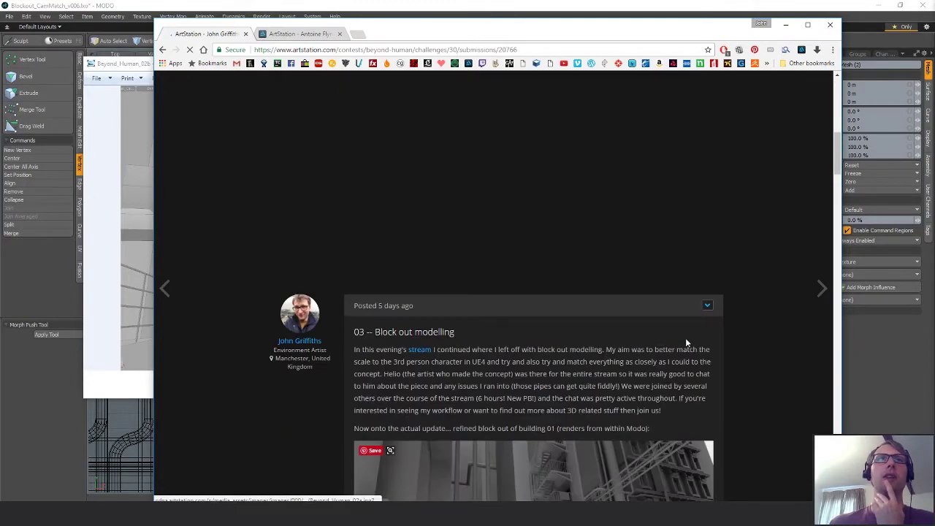
pyautogui.scroll(-10, 688, 344)
pyautogui.scroll(2, 688, 344)
pyautogui.scroll(-4, 688, 345)
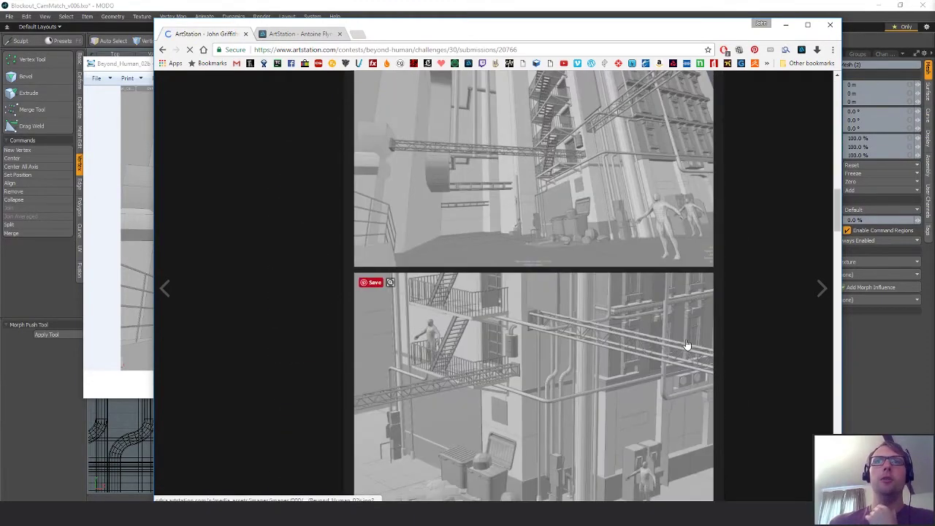
pyautogui.scroll(6, 688, 346)
pyautogui.scroll(3, 647, 248)
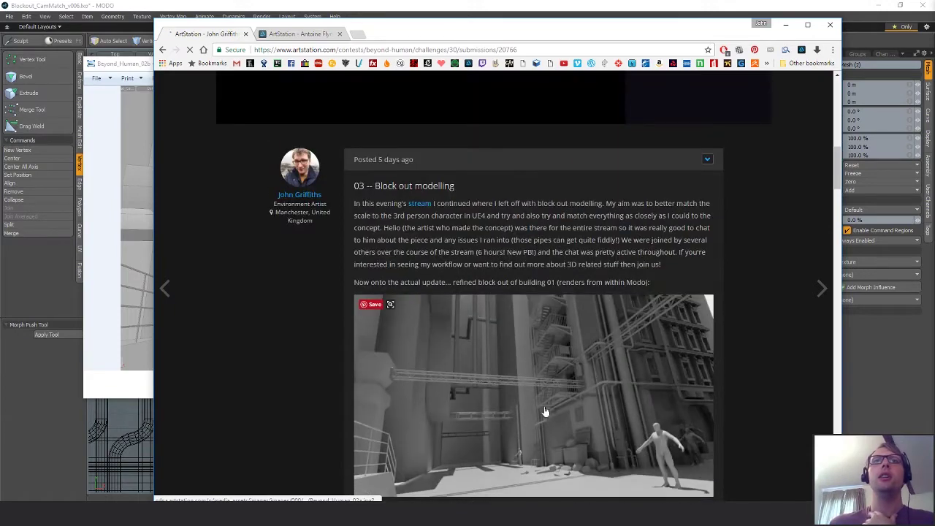
pyautogui.scroll(-1, 621, 336)
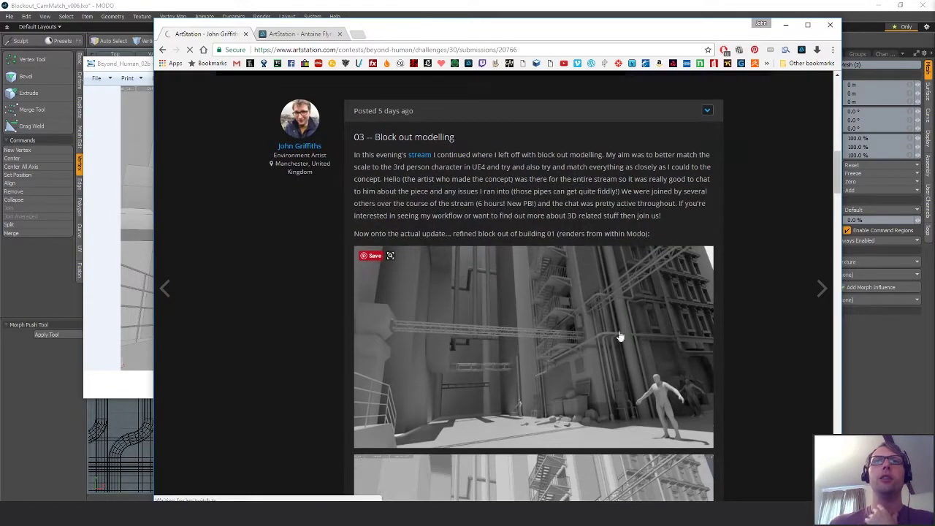
pyautogui.click(672, 311)
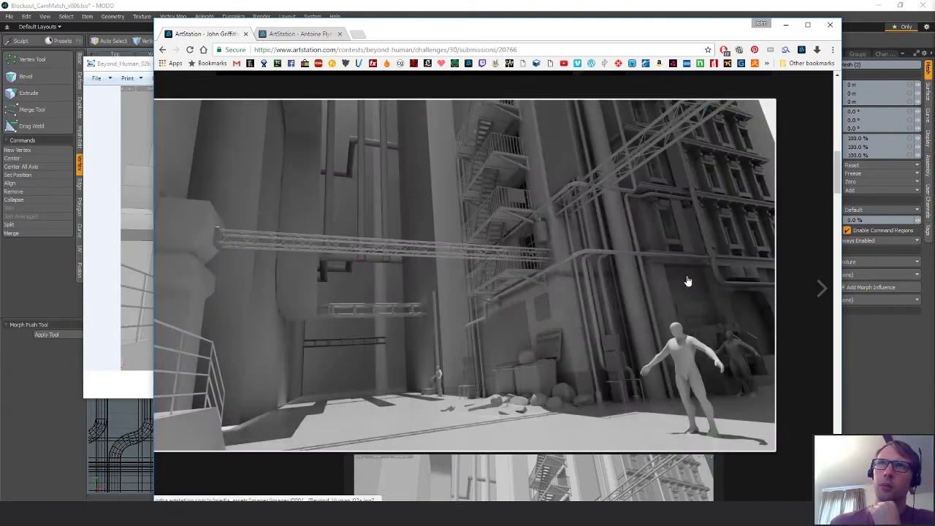
pyautogui.scroll(-5, 775, 421)
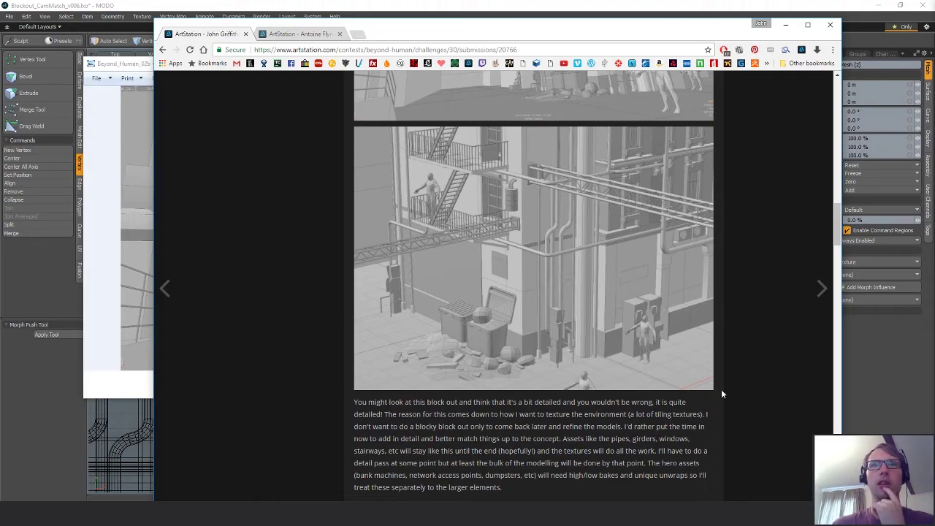
pyautogui.scroll(-3, 731, 393)
pyautogui.scroll(-6, 771, 395)
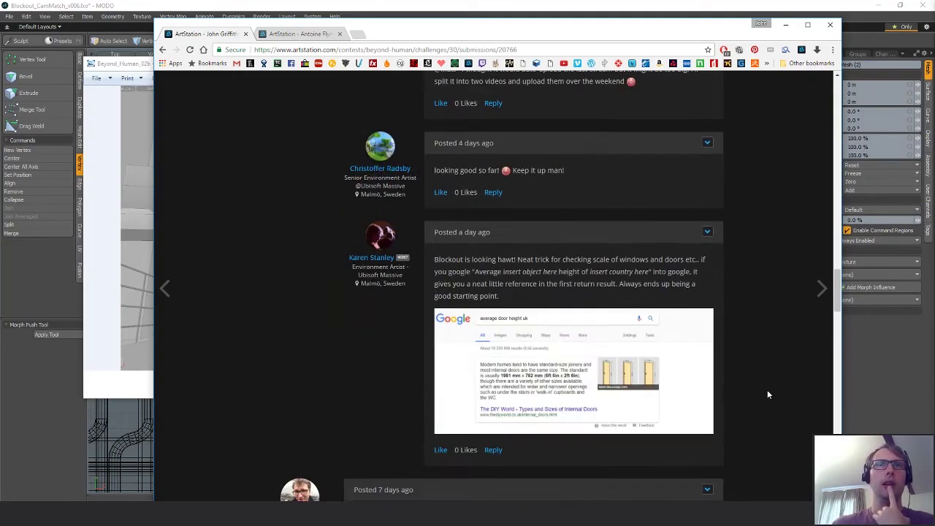
pyautogui.scroll(6, 764, 393)
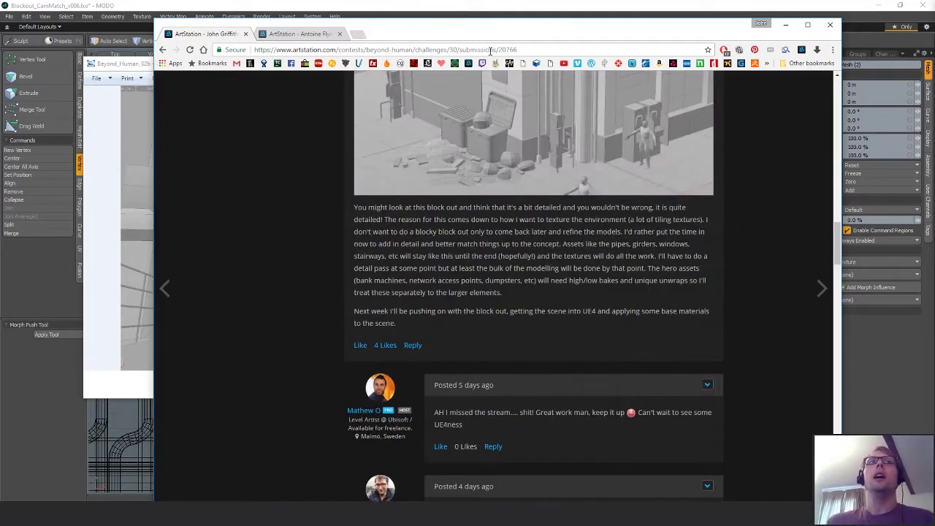
# Step: Look over the new follower's ArtStation portfolio and close the browser
pyautogui.click(295, 34)
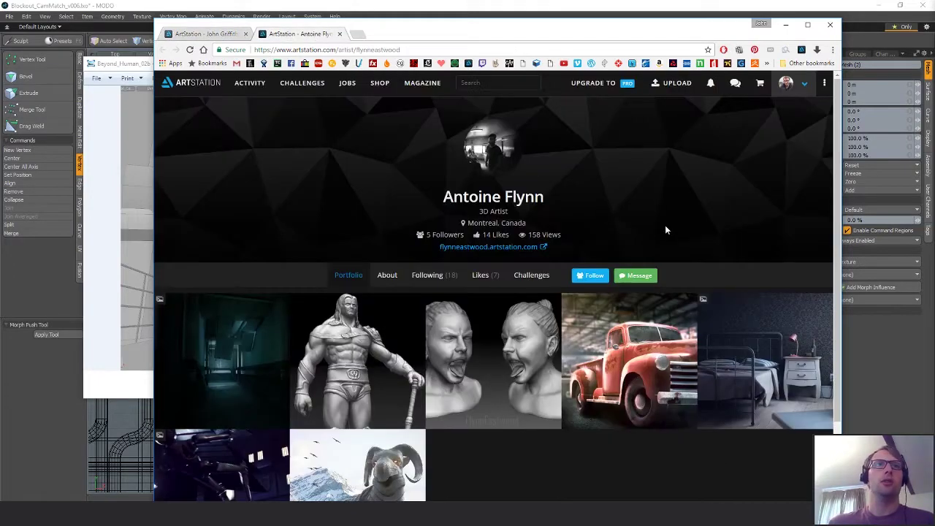
pyautogui.scroll(-2, 665, 229)
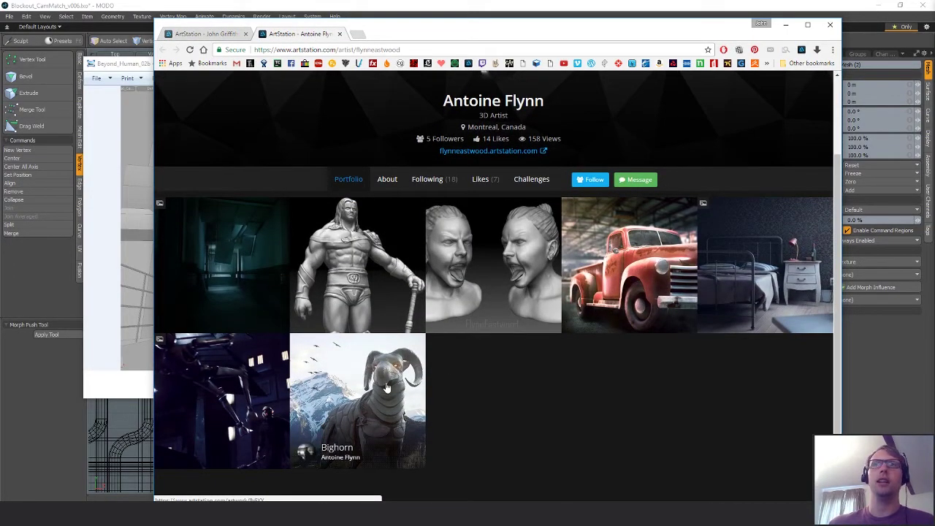
pyautogui.click(830, 25)
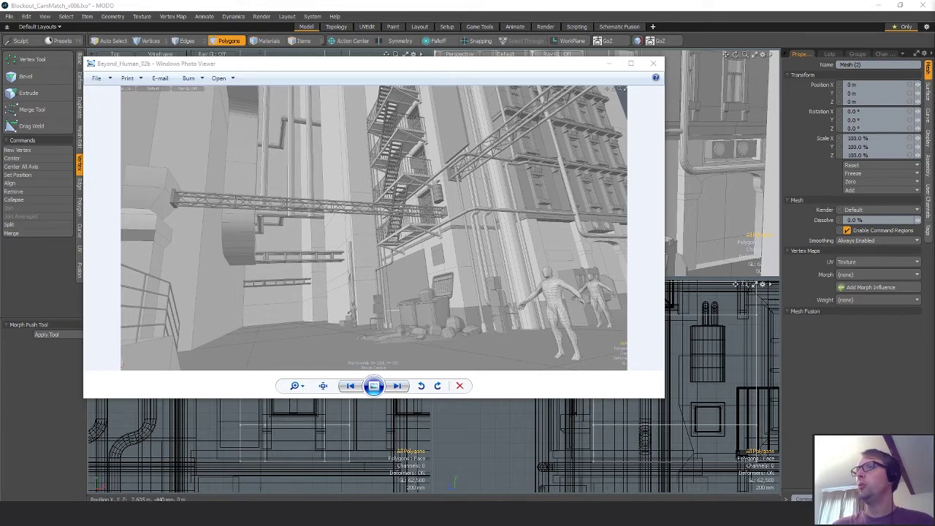
# Step: Switch to OBS Studio, check the Stream, Output, Video and General settings without changing them, and move its window off screen
pyautogui.moveTo(0, 82); pyautogui.dragTo(607, 73)
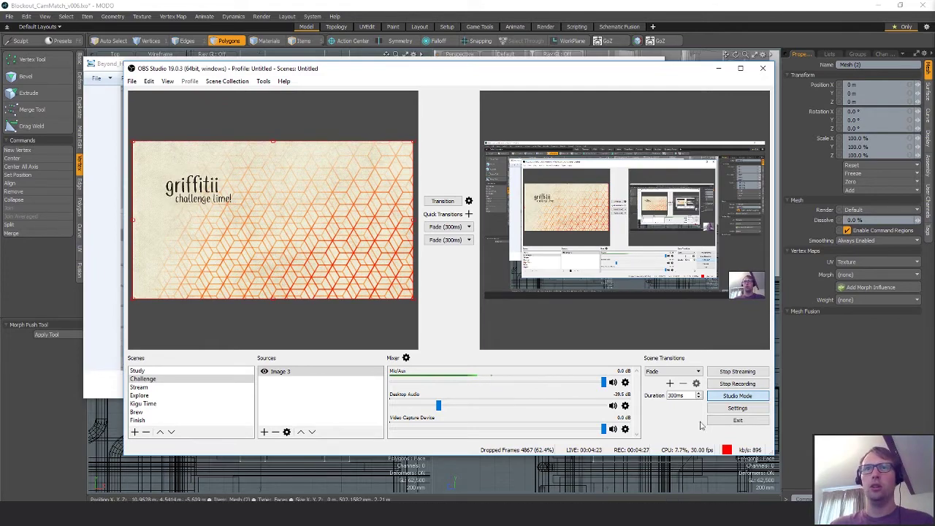
pyautogui.click(734, 408)
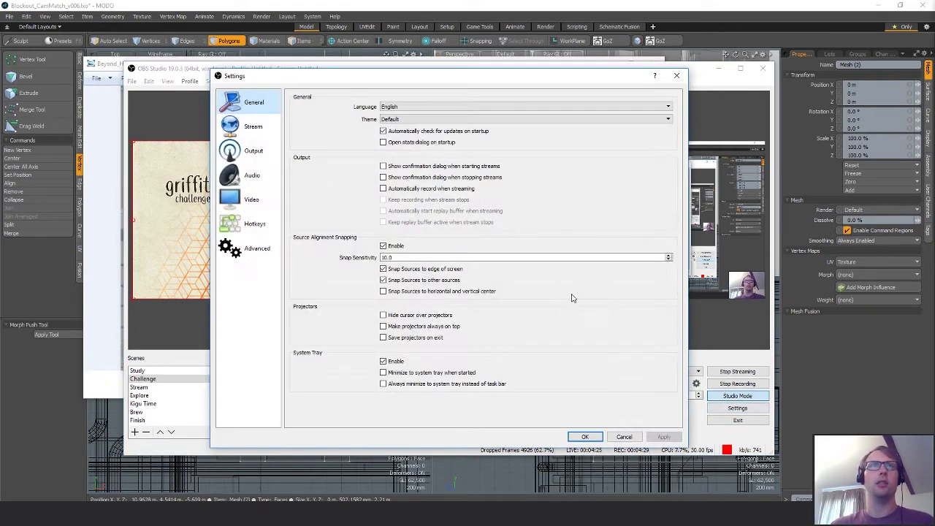
pyautogui.click(242, 127)
pyautogui.click(239, 155)
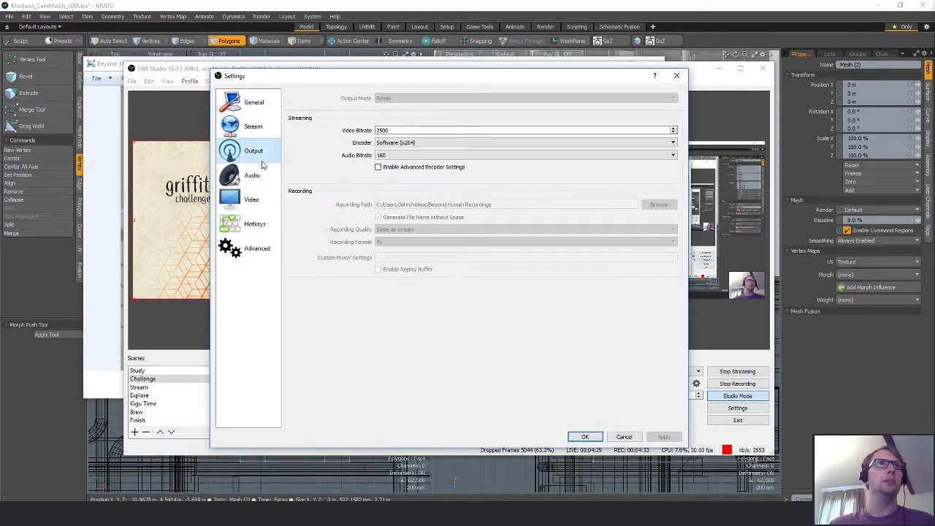
pyautogui.click(249, 199)
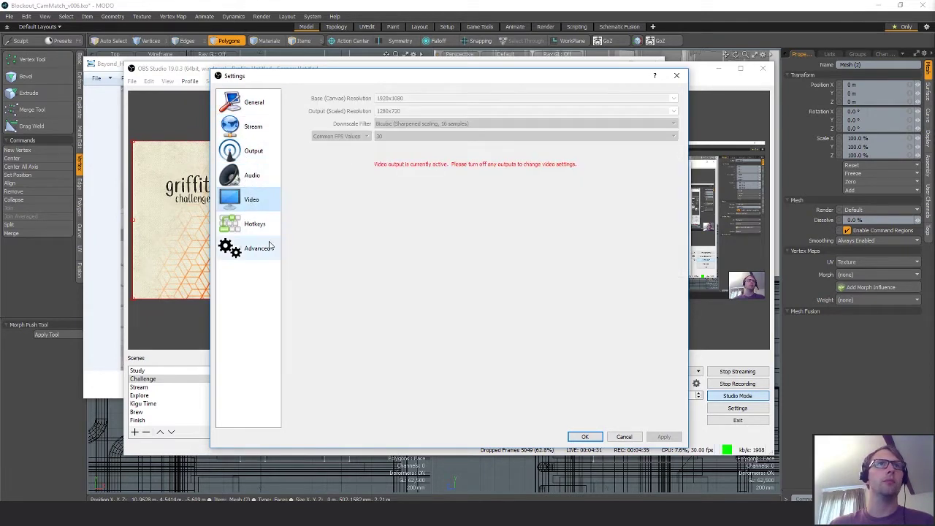
pyautogui.click(249, 104)
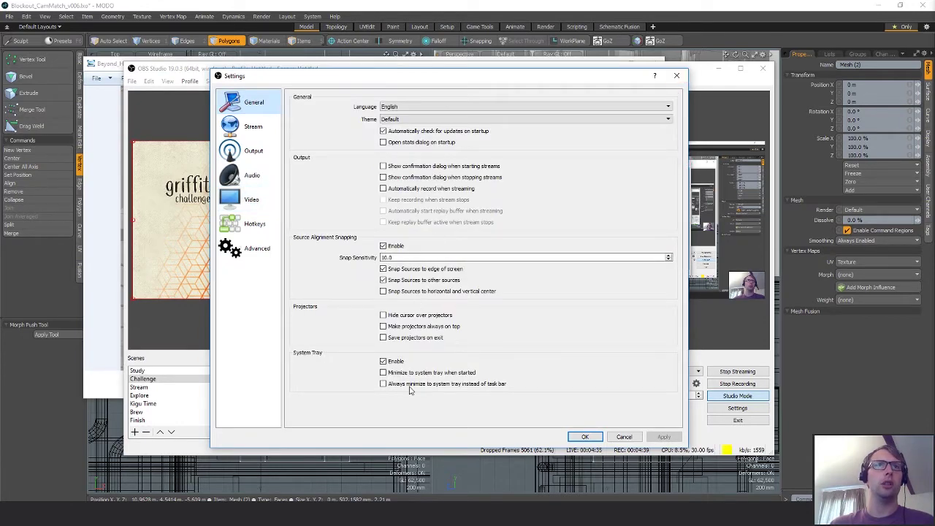
pyautogui.click(677, 77)
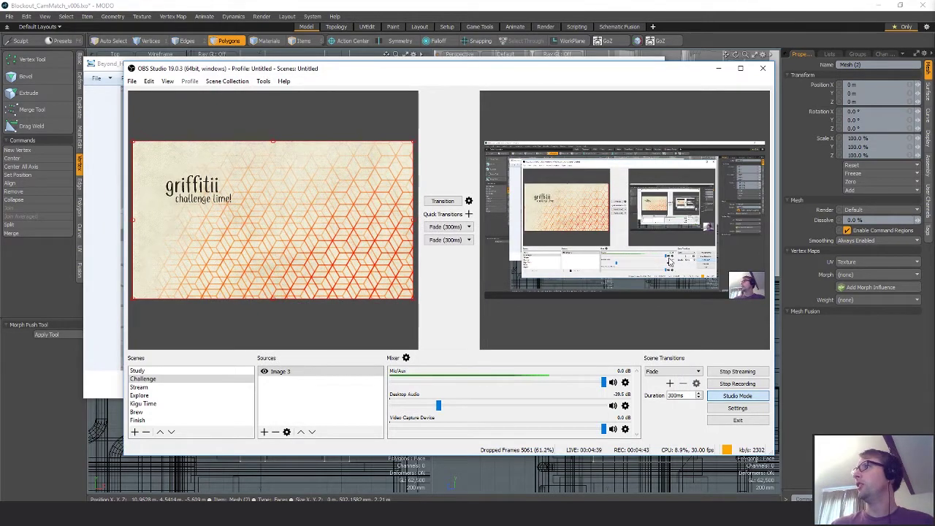
pyautogui.moveTo(370, 75); pyautogui.dragTo(934, 128)
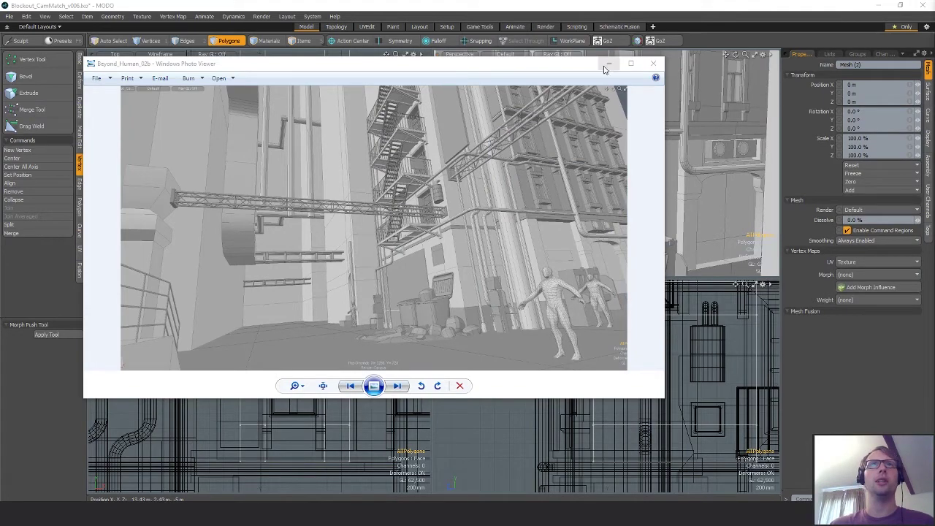
# Step: Close the photo viewer and select all connected polygons of the box behind the building's window
pyautogui.click(654, 64)
pyautogui.keyDown('alt'); pyautogui.moveTo(654, 67); pyautogui.dragTo(675, 223); pyautogui.keyUp('alt')
pyautogui.doubleClick(610, 174)
pyautogui.scroll(-5, 570, 157)
pyautogui.keyDown('alt'); pyautogui.moveTo(587, 148); pyautogui.dragTo(528, 228); pyautogui.keyUp('alt')
pyautogui.scroll(-4, 552, 186)
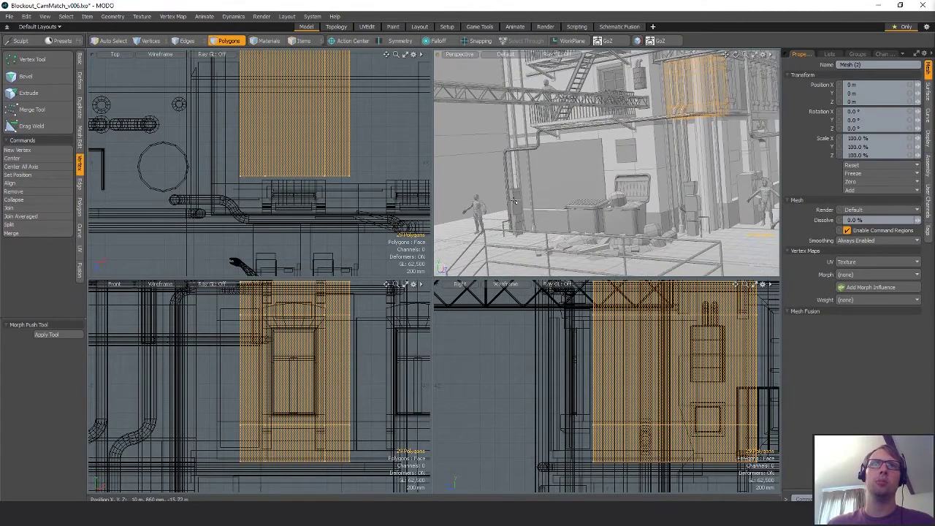
# Step: Move the selected box behind the building's window 130 mm along Z toward the window
pyautogui.keyDown('alt'); pyautogui.moveTo(667, 226); pyautogui.dragTo(764, 234); pyautogui.keyUp('alt')
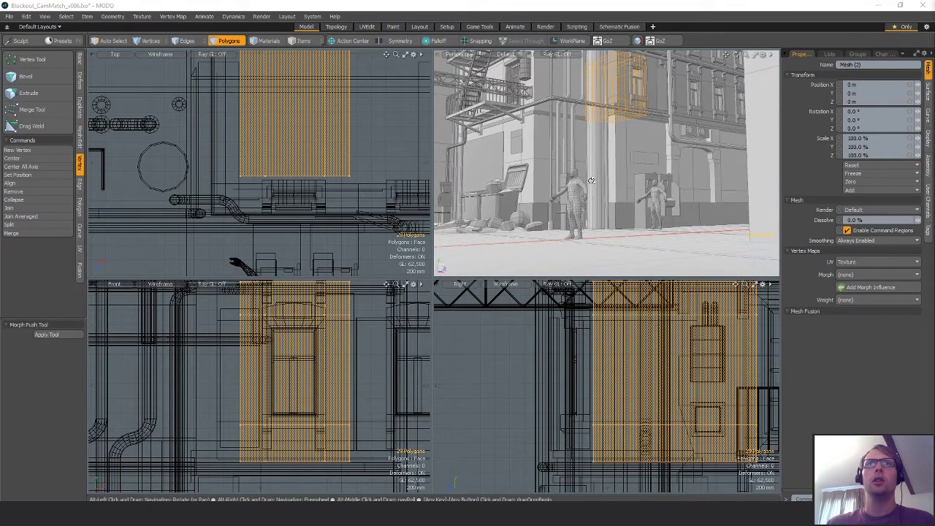
pyautogui.keyDown('alt'); pyautogui.moveTo(612, 201); pyautogui.dragTo(587, 155); pyautogui.keyUp('alt')
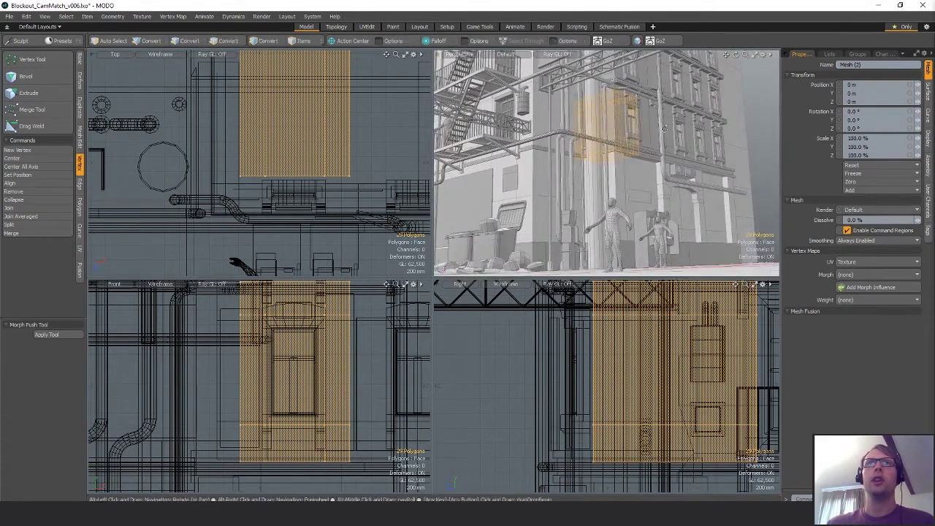
pyautogui.keyDown('ctrl'); pyautogui.keyDown('alt'); pyautogui.moveTo(634, 79); pyautogui.dragTo(664, 97); pyautogui.keyUp('alt'); pyautogui.keyUp('ctrl')
pyautogui.keyDown('alt'); pyautogui.moveTo(658, 132); pyautogui.dragTo(719, 183); pyautogui.keyUp('alt')
pyautogui.keyDown('alt'); pyautogui.keyDown('shift'); pyautogui.moveTo(720, 183); pyautogui.dragTo(608, 178); pyautogui.keyUp('shift'); pyautogui.keyUp('alt')
pyautogui.keyDown('ctrl'); pyautogui.keyDown('alt'); pyautogui.moveTo(608, 177); pyautogui.dragTo(665, 182); pyautogui.keyUp('alt'); pyautogui.keyUp('ctrl')
pyautogui.keyDown('ctrl'); pyautogui.keyDown('alt'); pyautogui.moveTo(318, 174); pyautogui.dragTo(296, 174); pyautogui.keyUp('alt'); pyautogui.keyUp('ctrl')
pyautogui.moveTo(297, 174)
pyautogui.keyDown('alt'); pyautogui.mouseDown()
pyautogui.moveTo(286, 185)
pyautogui.moveTo(288, 177)
pyautogui.mouseUp(); pyautogui.keyUp('alt')
pyautogui.press('w')
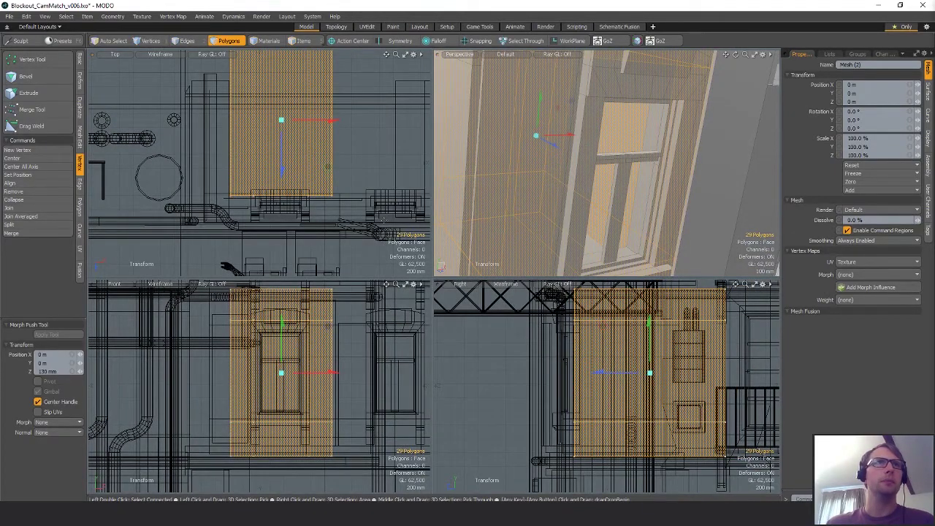
# Step: Copy the box sideways along X behind each remaining window of the row, placing the last copy at a 1.68 m offset
pyautogui.keyDown('alt'); pyautogui.keyDown('shift'); pyautogui.moveTo(363, 222); pyautogui.dragTo(361, 261); pyautogui.keyUp('shift'); pyautogui.keyUp('alt')
pyautogui.keyDown('ctrl'); pyautogui.keyDown('alt'); pyautogui.moveTo(361, 261); pyautogui.dragTo(325, 262); pyautogui.keyUp('alt'); pyautogui.keyUp('ctrl')
pyautogui.keyDown('alt'); pyautogui.keyDown('shift'); pyautogui.moveTo(351, 361); pyautogui.dragTo(293, 363); pyautogui.keyUp('shift'); pyautogui.keyUp('alt')
pyautogui.keyDown('ctrl'); pyautogui.keyDown('alt'); pyautogui.moveTo(293, 364); pyautogui.dragTo(322, 398); pyautogui.keyUp('alt'); pyautogui.keyUp('ctrl')
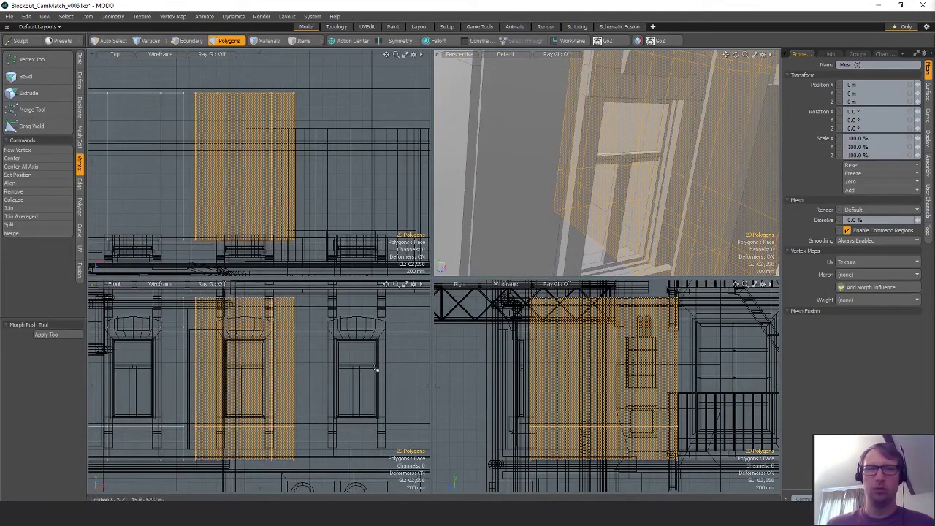
pyautogui.press('w')
pyautogui.moveTo(293, 384); pyautogui.dragTo(375, 379)
pyautogui.hotkey('ctrl', 'c')
pyautogui.hotkey('ctrl', 'v')
pyautogui.hotkey('ctrl', 'c')
pyautogui.hotkey('ctrl', 'v')
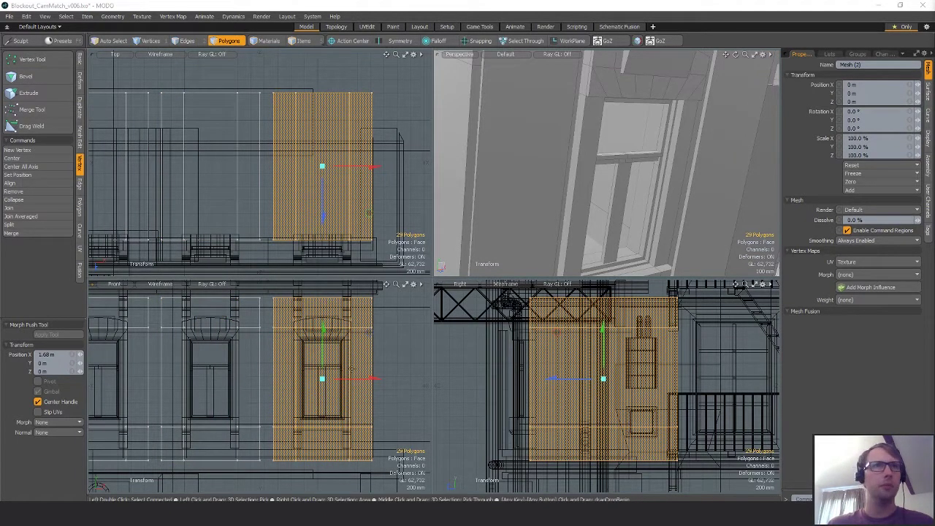
# Step: Select all five boxes of the row and copy them 2.46 m up behind the windows of the next floor
pyautogui.scroll(-5, 287, 392)
pyautogui.keyDown('alt'); pyautogui.keyDown('shift'); pyautogui.moveTo(287, 392); pyautogui.dragTo(361, 395); pyautogui.keyUp('shift'); pyautogui.keyUp('alt')
pyautogui.press('space')
pyautogui.press('[')
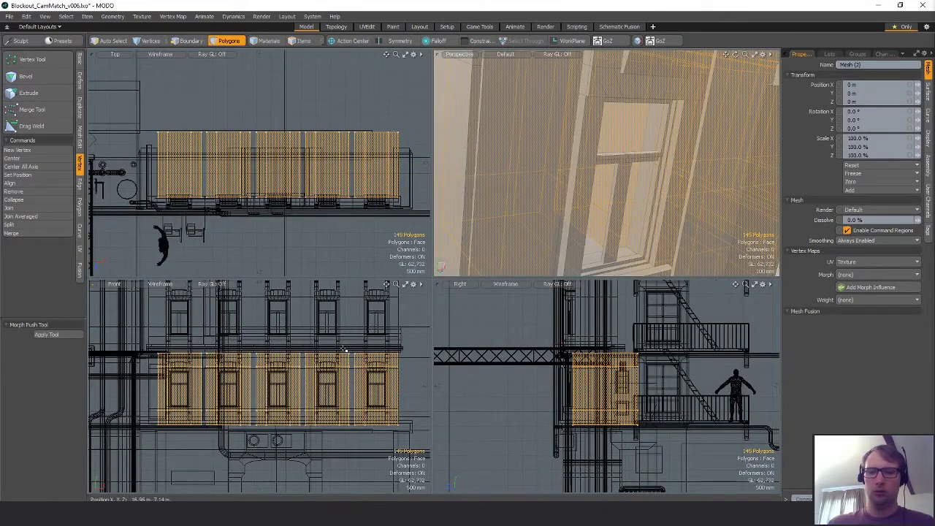
pyautogui.press('w')
pyautogui.moveTo(279, 337); pyautogui.dragTo(280, 266)
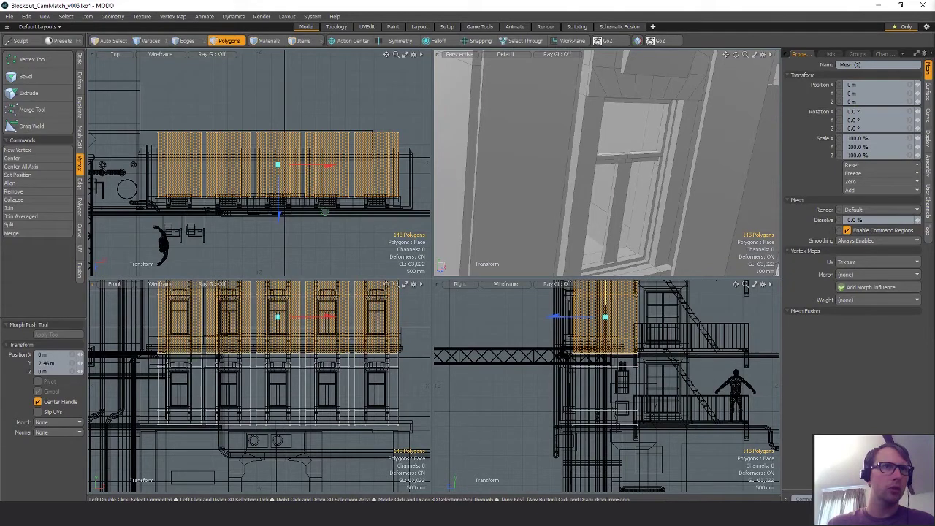
# Step: Select both rows of boxes and copy them upward, lining the copies up behind the windows of the two floors above
pyautogui.keyDown('alt'); pyautogui.keyDown('shift'); pyautogui.moveTo(301, 322); pyautogui.dragTo(315, 427); pyautogui.keyUp('shift'); pyautogui.keyUp('alt')
pyautogui.scroll(-4, 355, 385)
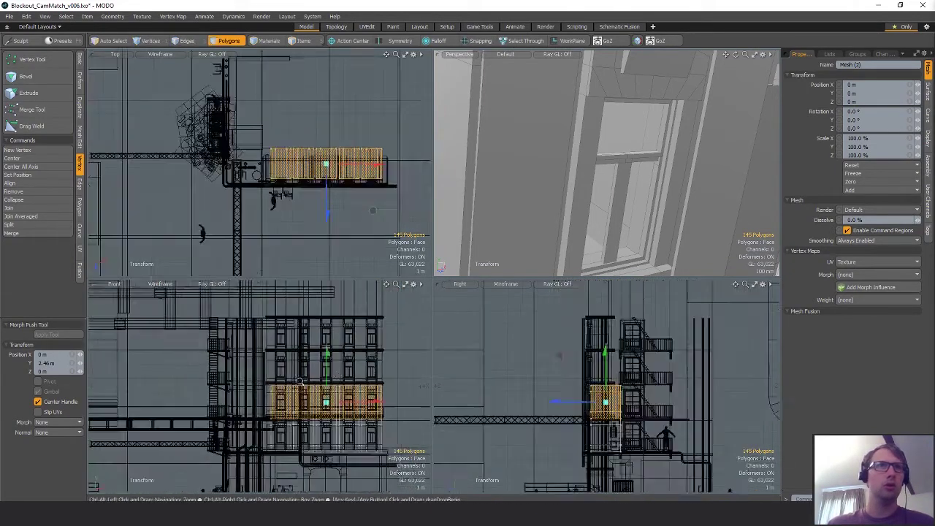
pyautogui.press('q')
pyautogui.moveTo(355, 350)
pyautogui.mouseDown(button='right')
pyautogui.moveTo(179, 483)
pyautogui.moveTo(379, 385)
pyautogui.mouseUp(button='right')
pyautogui.press('w')
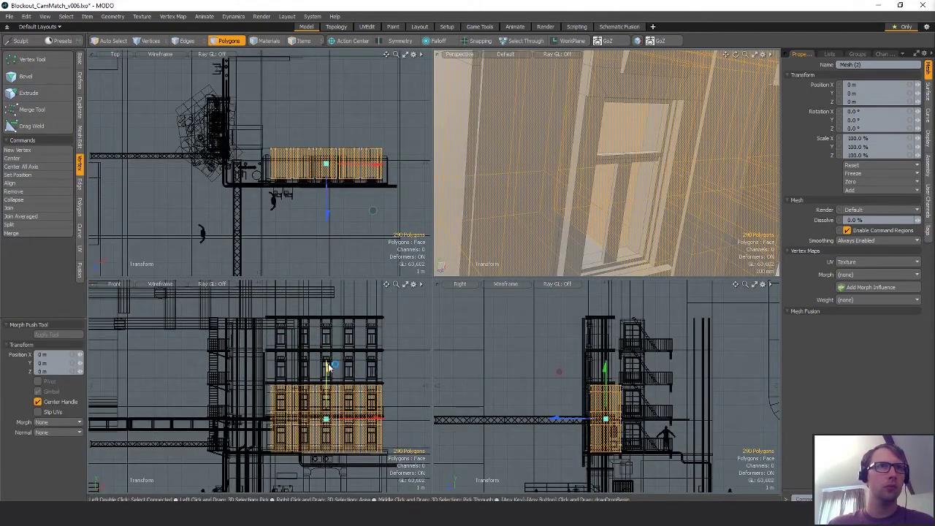
pyautogui.moveTo(327, 368); pyautogui.dragTo(327, 307)
pyautogui.scroll(6, 329, 354)
pyautogui.keyDown('alt'); pyautogui.keyDown('shift'); pyautogui.moveTo(343, 420); pyautogui.dragTo(348, 341); pyautogui.keyUp('shift'); pyautogui.keyUp('alt')
pyautogui.click(364, 393)
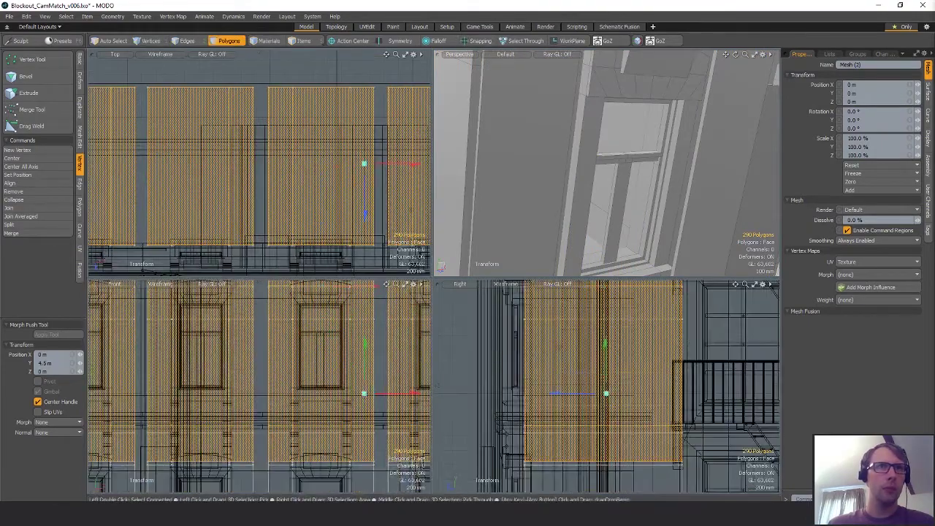
pyautogui.moveTo(367, 377); pyautogui.dragTo(311, 419)
pyautogui.press('q')
pyautogui.keyDown('ctrl'); pyautogui.keyDown('alt'); pyautogui.moveTo(396, 393); pyautogui.dragTo(480, 390); pyautogui.keyUp('alt'); pyautogui.keyUp('ctrl')
pyautogui.keyDown('alt'); pyautogui.keyDown('shift'); pyautogui.moveTo(368, 358); pyautogui.dragTo(318, 442); pyautogui.keyUp('shift'); pyautogui.keyUp('alt')
pyautogui.keyDown('alt'); pyautogui.keyDown('shift'); pyautogui.moveTo(318, 443); pyautogui.dragTo(315, 344); pyautogui.keyUp('shift'); pyautogui.keyUp('alt')
pyautogui.keyDown('ctrl'); pyautogui.keyDown('alt'); pyautogui.moveTo(314, 343); pyautogui.dragTo(428, 363); pyautogui.keyUp('alt'); pyautogui.keyUp('ctrl')
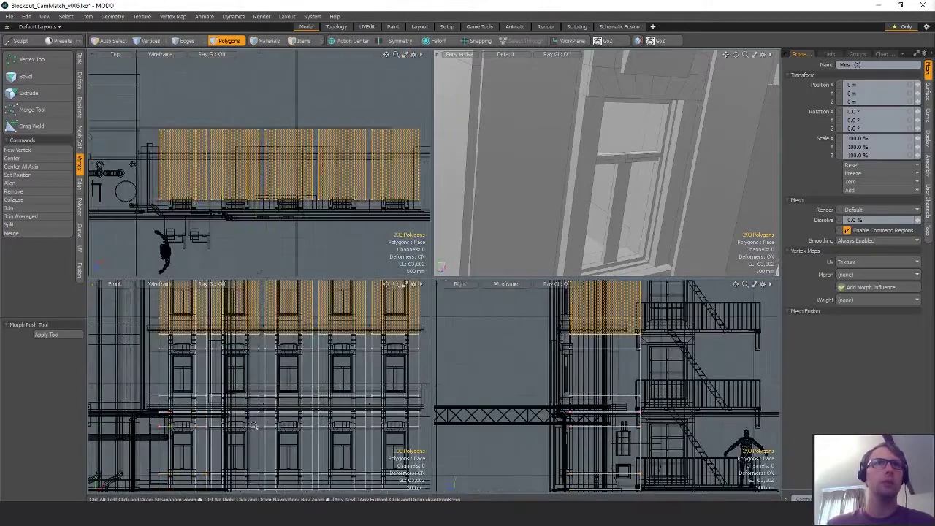
# Step: Make the wall mesh beside the window the active item and switch to vertex selection
pyautogui.press('1')
pyautogui.keyDown('alt'); pyautogui.moveTo(599, 139); pyautogui.dragTo(705, 167); pyautogui.keyUp('alt')
pyautogui.moveTo(705, 166)
pyautogui.keyDown('ctrl'); pyautogui.keyDown('alt'); pyautogui.mouseDown()
pyautogui.moveTo(692, 164)
pyautogui.moveTo(720, 161)
pyautogui.mouseUp(); pyautogui.keyUp('alt'); pyautogui.keyUp('ctrl')
pyautogui.press('space')
pyautogui.click(657, 153)
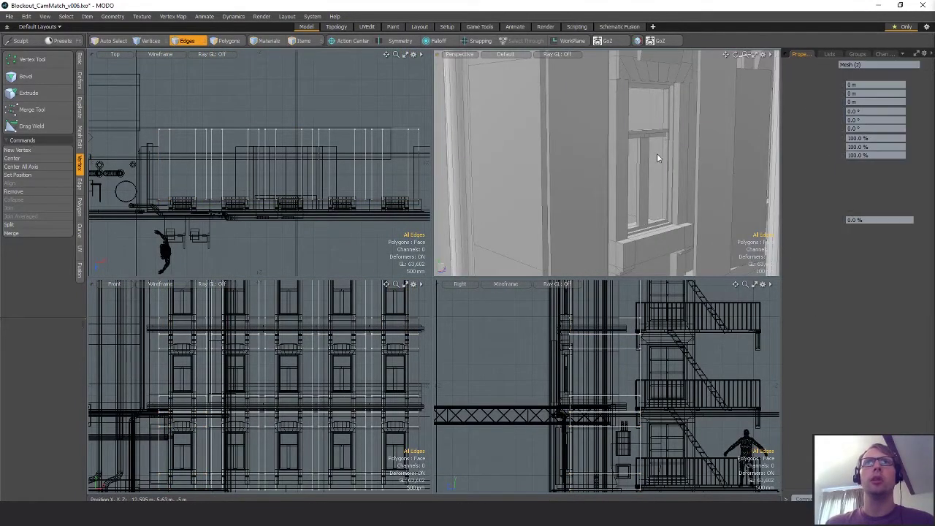
pyautogui.press('space')
pyautogui.press('5')
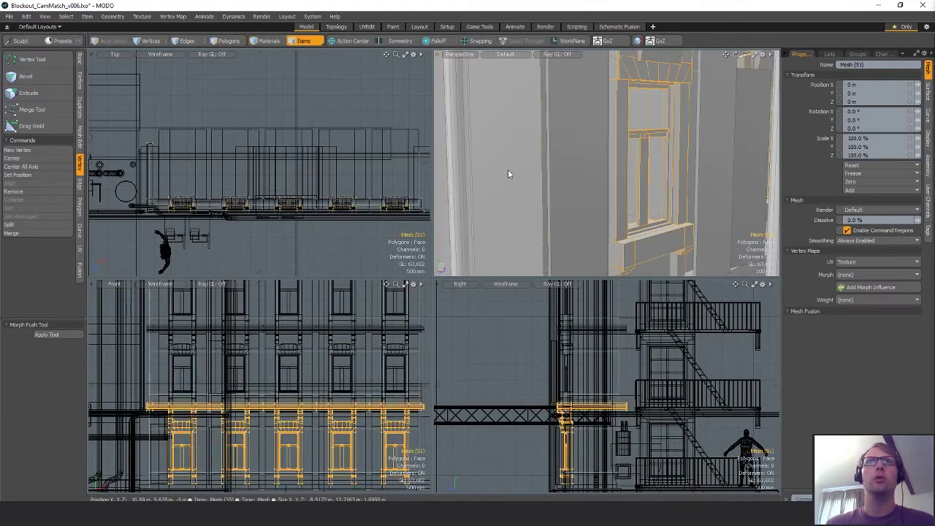
pyautogui.click(507, 170)
pyautogui.press('space')
pyautogui.press('space')
pyautogui.keyDown('ctrl'); pyautogui.keyDown('alt'); pyautogui.moveTo(181, 204); pyautogui.dragTo(241, 203); pyautogui.keyUp('alt'); pyautogui.keyUp('ctrl')
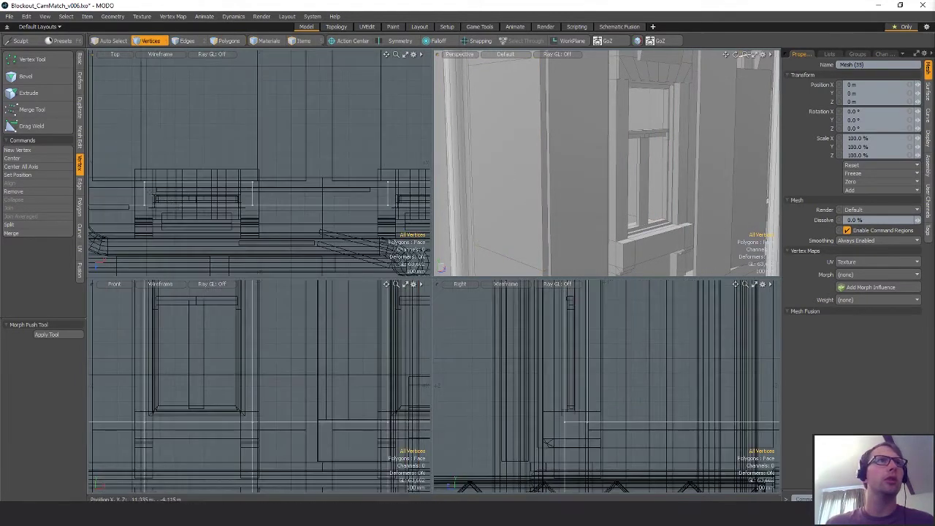
# Step: Select the wall mesh's rear vertices at the window openings along the whole row
pyautogui.moveTo(318, 173); pyautogui.dragTo(319, 174, button='right')
pyautogui.keyDown('alt'); pyautogui.keyDown('shift'); pyautogui.moveTo(319, 174); pyautogui.dragTo(146, 176); pyautogui.keyUp('shift'); pyautogui.keyUp('alt')
pyautogui.moveTo(194, 192)
pyautogui.keyDown('shift'); pyautogui.mouseDown(button='right')
pyautogui.moveTo(209, 157)
pyautogui.moveTo(392, 183)
pyautogui.mouseUp(button='right'); pyautogui.keyUp('shift')
pyautogui.keyDown('alt'); pyautogui.keyDown('shift'); pyautogui.moveTo(387, 183); pyautogui.dragTo(154, 186); pyautogui.keyUp('shift'); pyautogui.keyUp('alt')
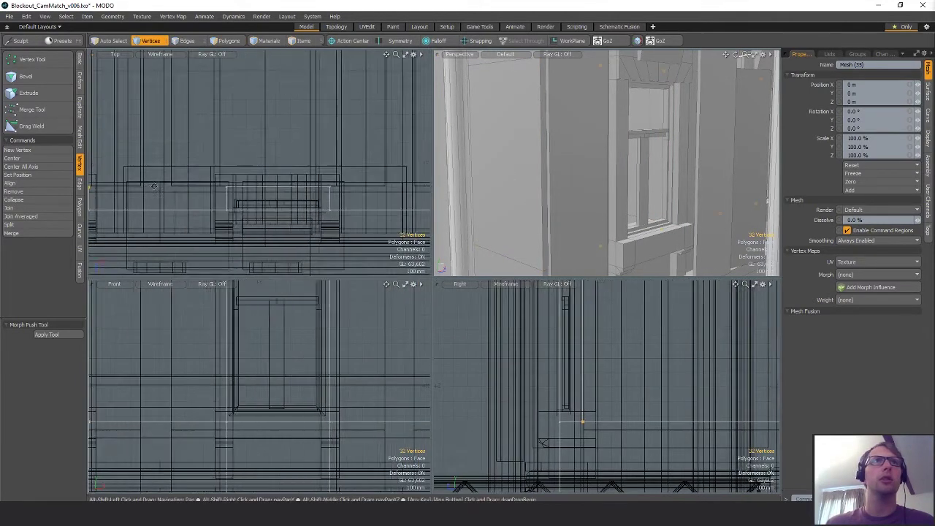
pyautogui.keyDown('shift'); pyautogui.moveTo(165, 159); pyautogui.dragTo(358, 179, button='right'); pyautogui.keyUp('shift')
pyautogui.keyDown('alt'); pyautogui.keyDown('shift'); pyautogui.moveTo(358, 179); pyautogui.dragTo(106, 184); pyautogui.keyUp('shift'); pyautogui.keyUp('alt')
pyautogui.moveTo(241, 195)
pyautogui.keyDown('shift'); pyautogui.mouseDown(button='right')
pyautogui.moveTo(176, 176)
pyautogui.moveTo(402, 176)
pyautogui.mouseUp(button='right'); pyautogui.keyUp('shift')
pyautogui.keyDown('alt'); pyautogui.keyDown('shift'); pyautogui.moveTo(402, 176); pyautogui.dragTo(208, 179); pyautogui.keyUp('shift'); pyautogui.keyUp('alt')
pyautogui.keyDown('shift'); pyautogui.moveTo(279, 187); pyautogui.dragTo(209, 181, button='right'); pyautogui.keyUp('shift')
pyautogui.keyDown('alt'); pyautogui.keyDown('shift'); pyautogui.moveTo(351, 196); pyautogui.dragTo(234, 198); pyautogui.keyUp('shift'); pyautogui.keyUp('alt')
# Step: Try moving the selected wall vertices 40 mm along Z and undo the move
pyautogui.press('w')
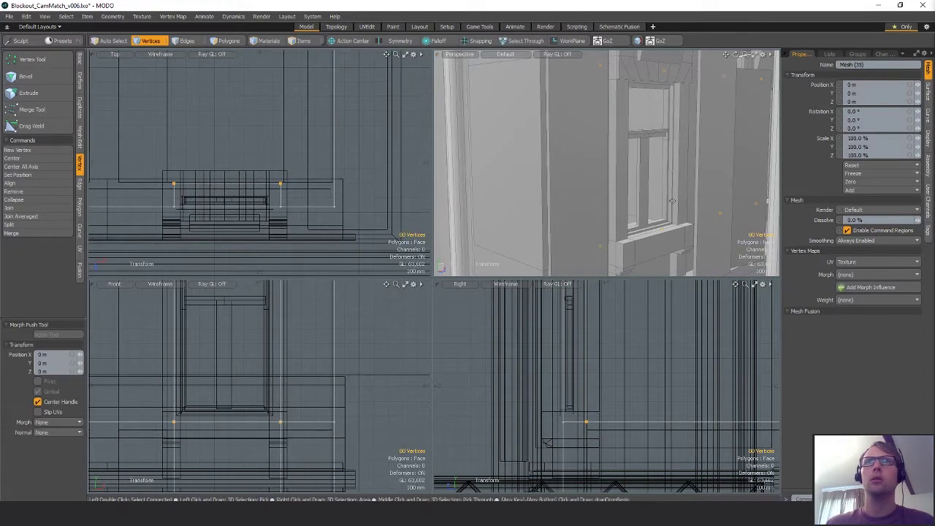
pyautogui.keyDown('alt'); pyautogui.moveTo(631, 165); pyautogui.dragTo(655, 184); pyautogui.keyUp('alt')
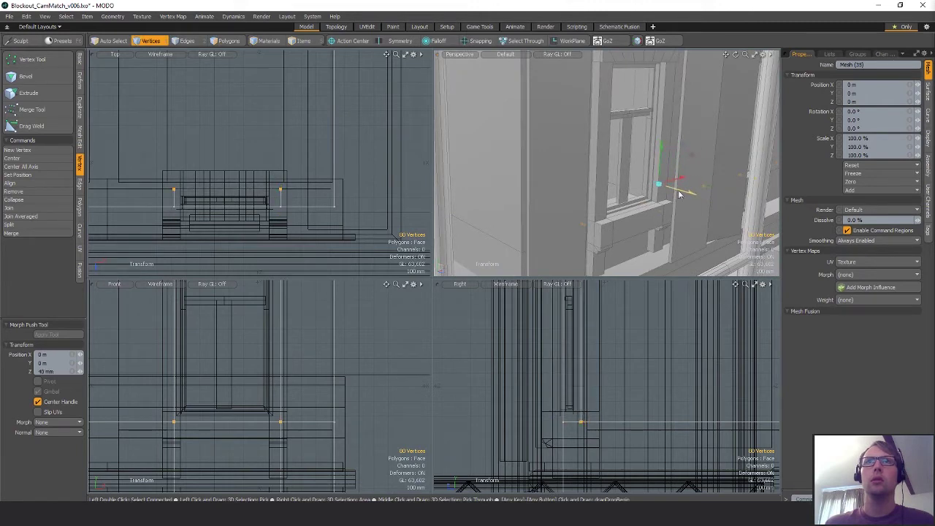
pyautogui.keyDown('alt'); pyautogui.moveTo(679, 194); pyautogui.dragTo(646, 197); pyautogui.keyUp('alt')
pyautogui.scroll(5, 704, 188)
pyautogui.hotkey('ctrl', 'z')
# Step: Make the window frame mesh the active item for vertex editing
pyautogui.press('5')
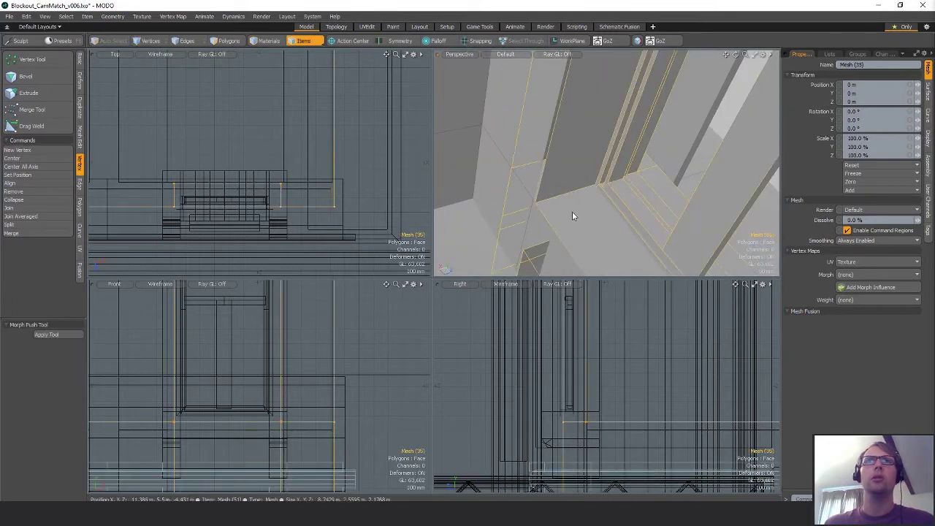
pyautogui.click(574, 217)
pyautogui.press('2')
pyautogui.press('1')
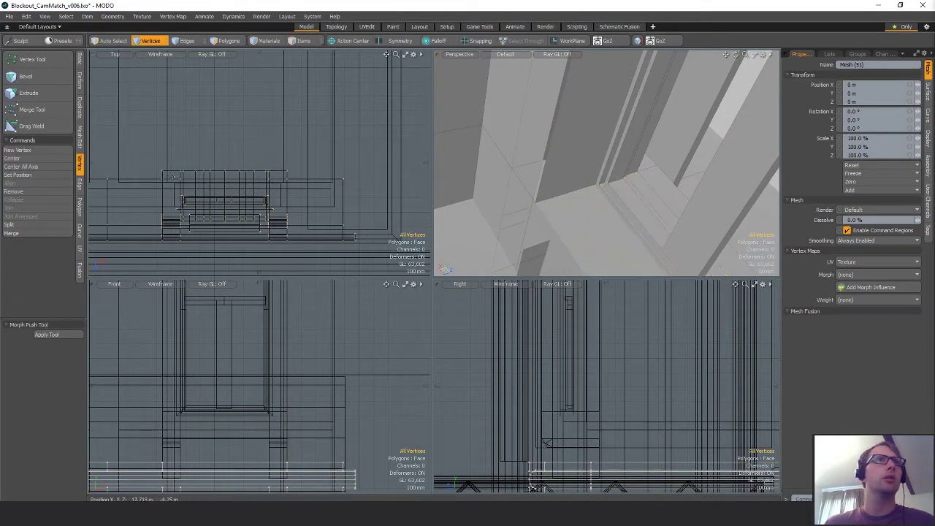
# Step: Select the rear edge loop of the first window's opening, inspect it, and return to vertex selection
pyautogui.press('2')
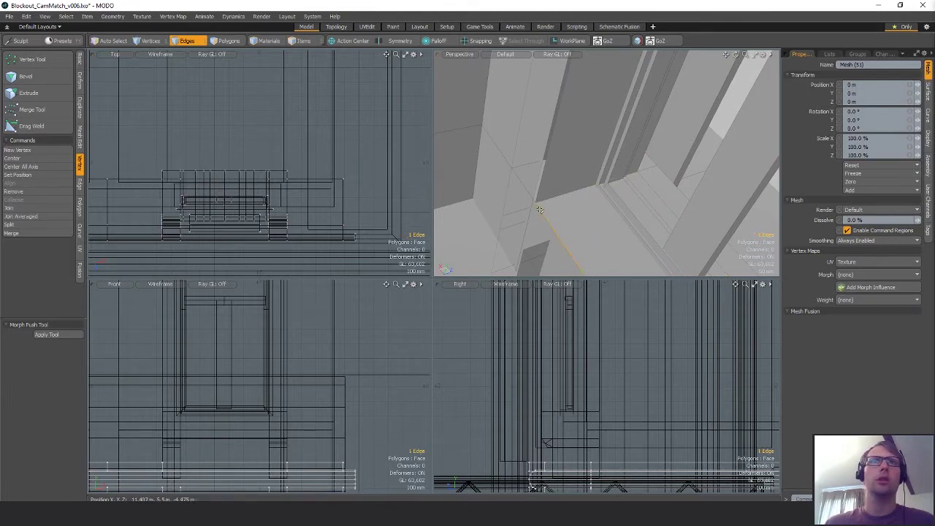
pyautogui.hotkey('shift', 'a')
pyautogui.scroll(-4, 320, 183)
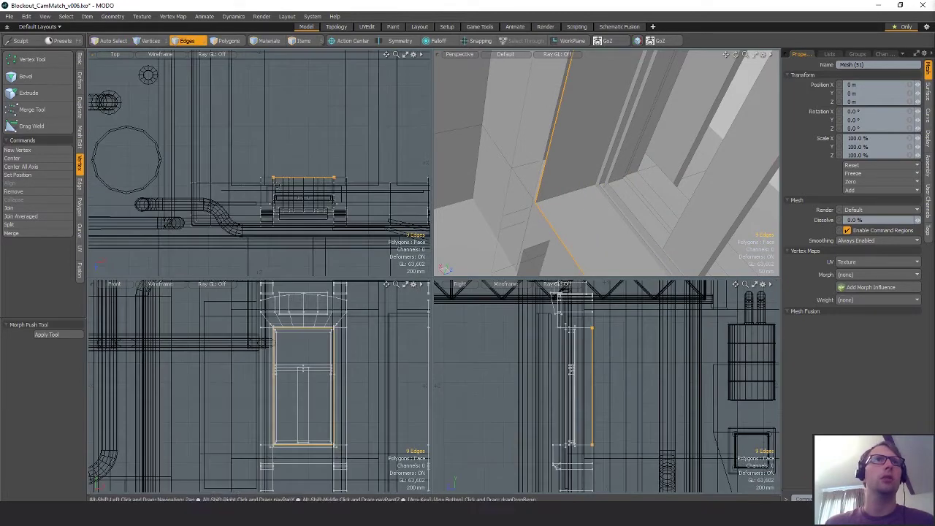
pyautogui.keyDown('alt'); pyautogui.moveTo(320, 183); pyautogui.dragTo(249, 181); pyautogui.keyUp('alt')
pyautogui.keyDown('alt'); pyautogui.moveTo(548, 168); pyautogui.dragTo(566, 160); pyautogui.keyUp('alt')
pyautogui.press('space')
pyautogui.press('space')
# Step: Select the rearmost vertices of all window frames in the row
pyautogui.keyDown('alt'); pyautogui.keyDown('shift'); pyautogui.moveTo(210, 178); pyautogui.dragTo(128, 174); pyautogui.keyUp('shift'); pyautogui.keyUp('alt')
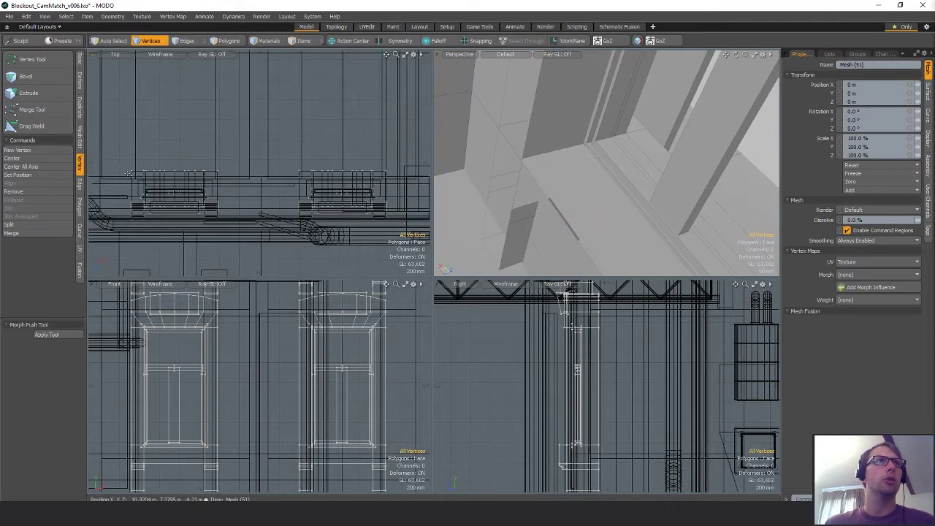
pyautogui.moveTo(531, 169); pyautogui.dragTo(529, 170, button='right')
pyautogui.keyDown('alt'); pyautogui.keyDown('shift'); pyautogui.moveTo(417, 173); pyautogui.dragTo(202, 168); pyautogui.keyUp('shift'); pyautogui.keyUp('alt')
pyautogui.keyDown('shift'); pyautogui.moveTo(688, 170); pyautogui.dragTo(687, 170, button='right'); pyautogui.keyUp('shift')
pyautogui.keyDown('alt'); pyautogui.keyDown('shift'); pyautogui.moveTo(418, 170); pyautogui.dragTo(192, 173); pyautogui.keyUp('shift'); pyautogui.keyUp('alt')
pyautogui.keyDown('alt'); pyautogui.keyDown('shift'); pyautogui.moveTo(341, 172); pyautogui.dragTo(268, 176); pyautogui.keyUp('shift'); pyautogui.keyUp('alt')
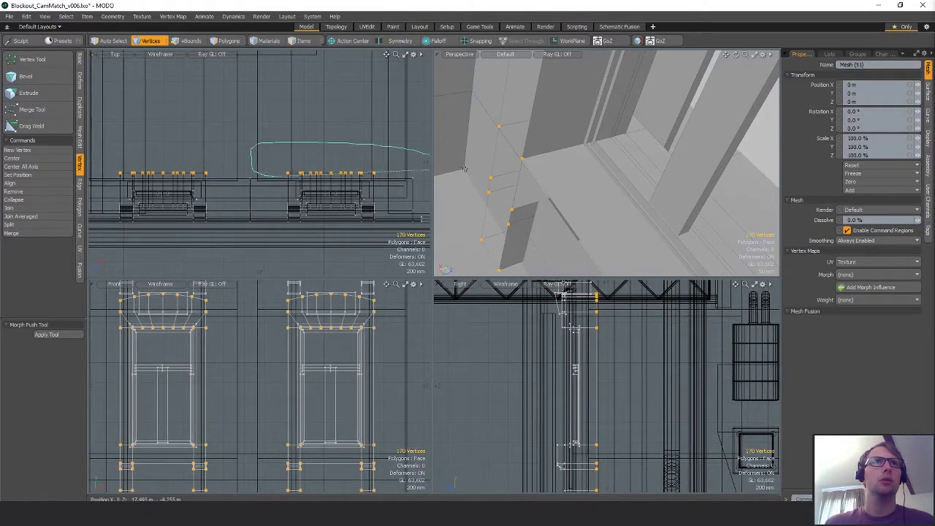
# Step: Move the selected rear frame vertices about 140 mm along Z to make the window frames shallower
pyautogui.press('y')
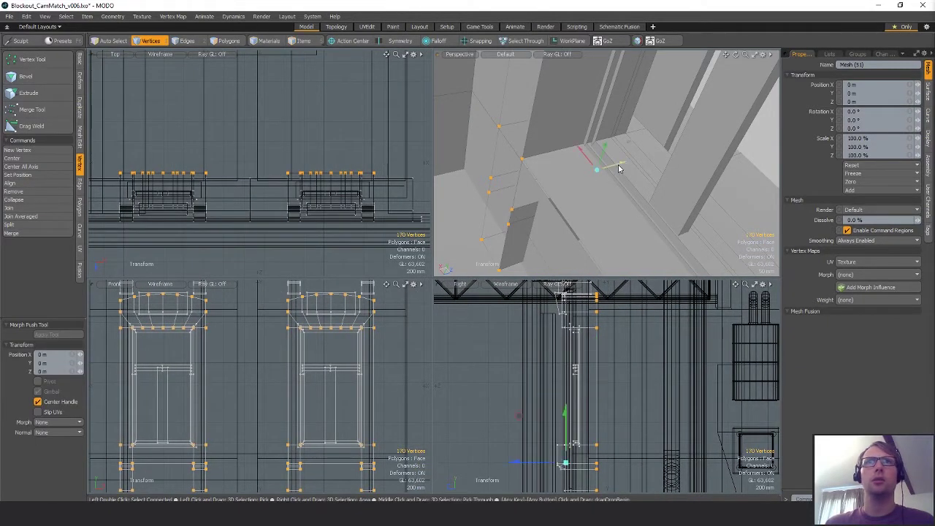
pyautogui.moveTo(620, 169); pyautogui.dragTo(548, 157)
pyautogui.keyDown('alt'); pyautogui.keyDown('shift'); pyautogui.moveTo(623, 188); pyautogui.dragTo(561, 182); pyautogui.keyUp('shift'); pyautogui.keyUp('alt')
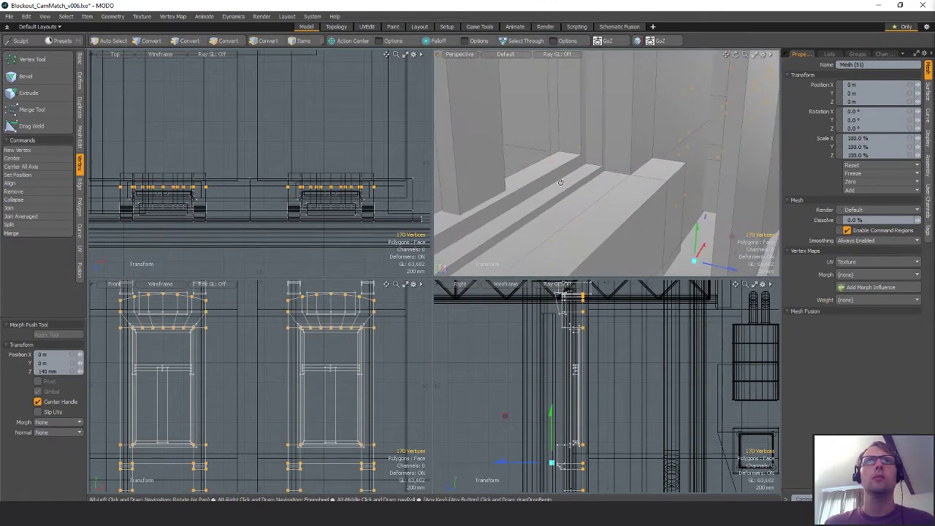
pyautogui.moveTo(722, 267); pyautogui.dragTo(718, 266)
pyautogui.press('space')
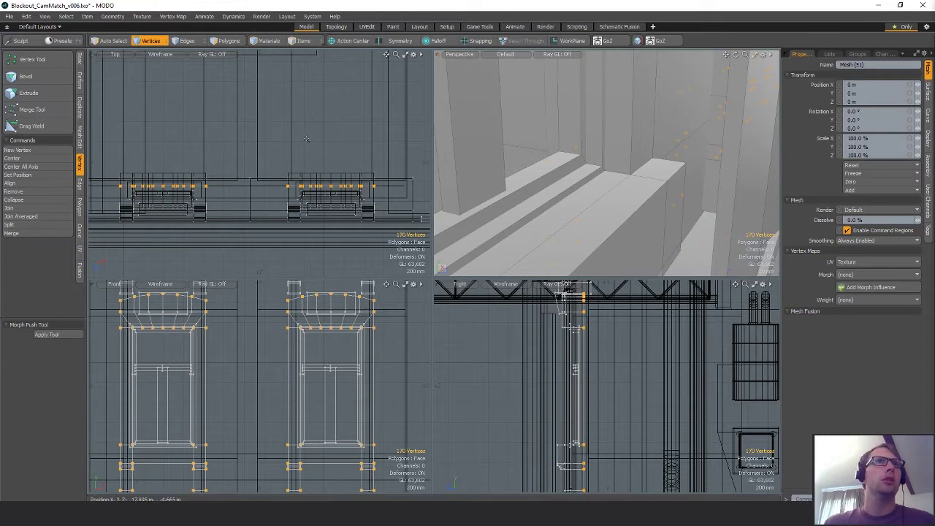
# Step: Make the mesh of boxes behind the windows active and move all of it 90 mm along Z
pyautogui.press('5')
pyautogui.click(258, 161)
pyautogui.press('1')
pyautogui.keyDown('ctrl'); pyautogui.keyDown('alt'); pyautogui.moveTo(259, 161); pyautogui.dragTo(314, 178); pyautogui.keyUp('alt'); pyautogui.keyUp('ctrl')
pyautogui.press('w')
pyautogui.keyDown('alt'); pyautogui.moveTo(614, 172); pyautogui.dragTo(641, 169); pyautogui.keyUp('alt')
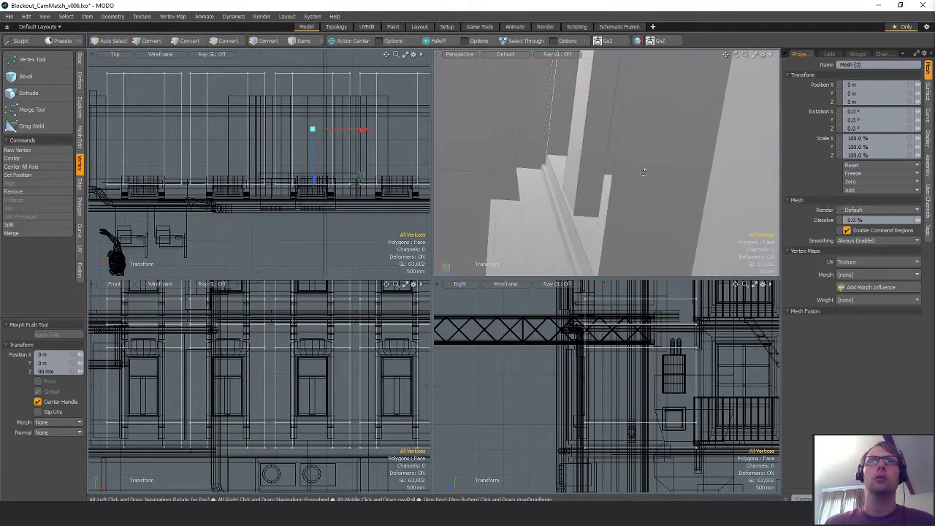
pyautogui.click(578, 151)
pyautogui.press('space')
# Step: Select the polygons of all the boxes behind the windows on every floor
pyautogui.press('space')
pyautogui.press('space')
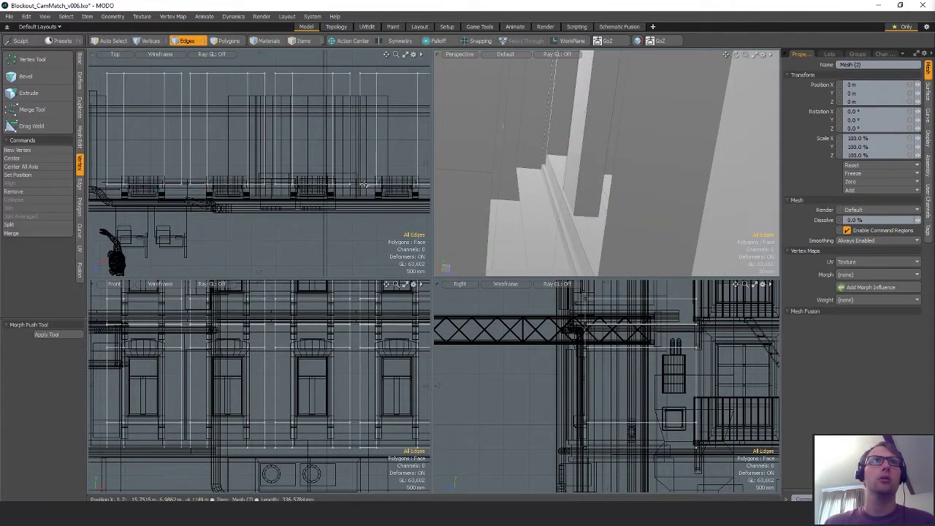
pyautogui.doubleClick(367, 180)
pyautogui.click(333, 239)
pyautogui.moveTo(255, 232)
pyautogui.mouseDown(button='right')
pyautogui.moveTo(89, 221)
pyautogui.moveTo(228, 174)
pyautogui.mouseUp(button='right')
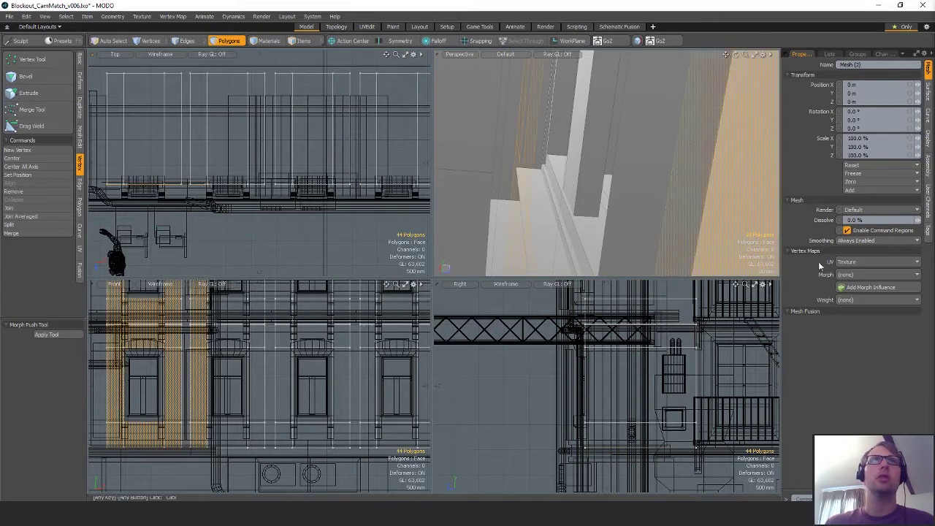
pyautogui.scroll(-5, 207, 197)
pyautogui.moveTo(314, 217)
pyautogui.mouseDown(button='right')
pyautogui.moveTo(95, 208)
pyautogui.moveTo(343, 132)
pyautogui.mouseUp(button='right')
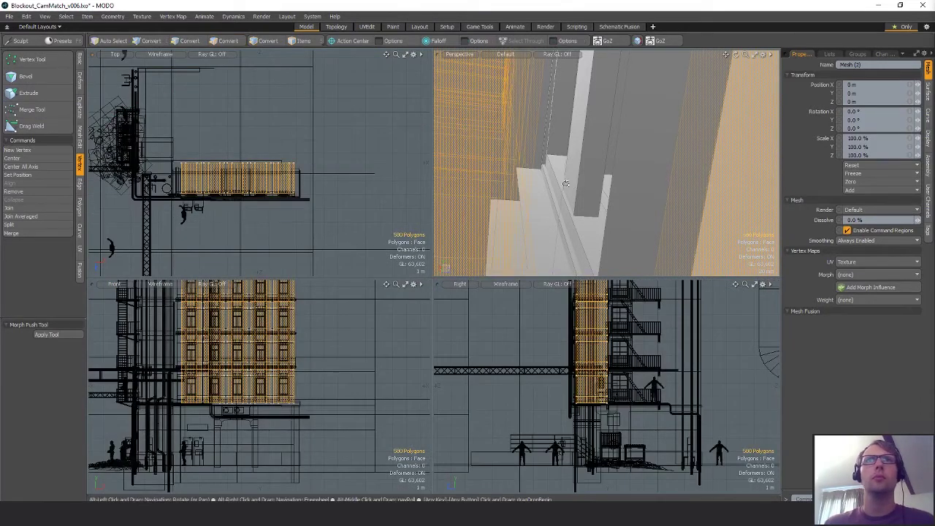
# Step: Convert the box polygon selection to vertices and clear the selection
pyautogui.moveTo(541, 212)
pyautogui.keyDown('alt'); pyautogui.mouseDown()
pyautogui.moveTo(614, 181)
pyautogui.moveTo(684, 232)
pyautogui.moveTo(585, 192)
pyautogui.moveTo(591, 195)
pyautogui.moveTo(497, 192)
pyautogui.mouseUp(); pyautogui.keyUp('alt')
pyautogui.hotkey('alt', '1')
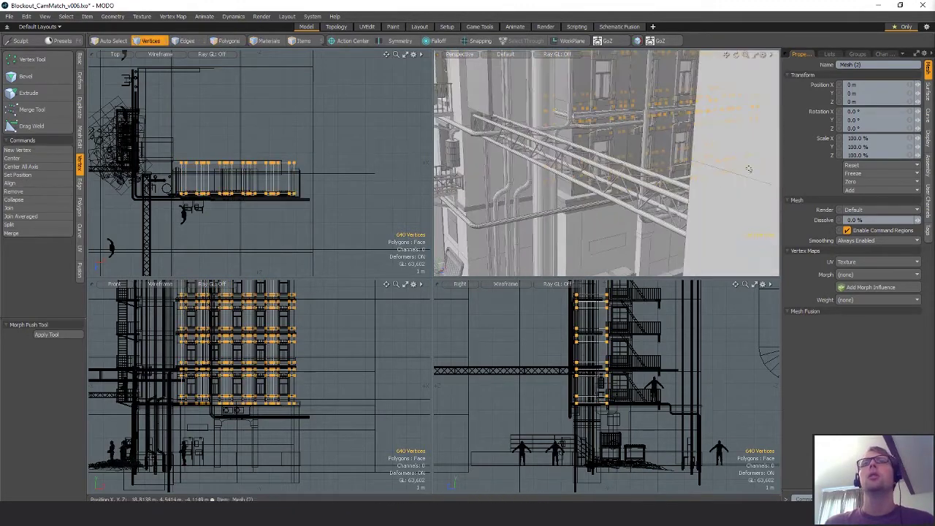
pyautogui.keyDown('alt'); pyautogui.moveTo(621, 194); pyautogui.dragTo(734, 219); pyautogui.keyUp('alt')
pyautogui.click(656, 167)
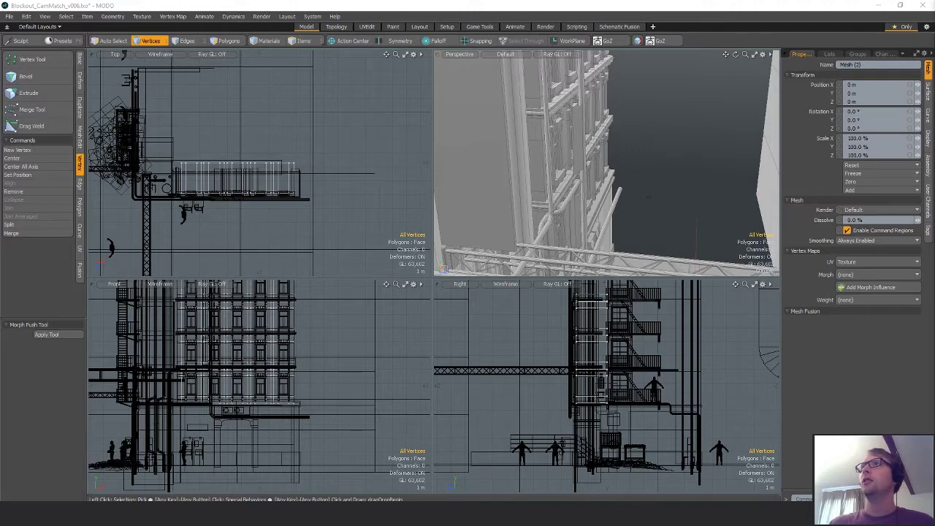
# Step: Compare the Beyond_Human_Concept image in Windows Photo Viewer with the modelled street corner by the dumpsters, moving the image window off screen
pyautogui.moveTo(1, 175); pyautogui.dragTo(318, 111)
pyautogui.scroll(-5, 422, 263)
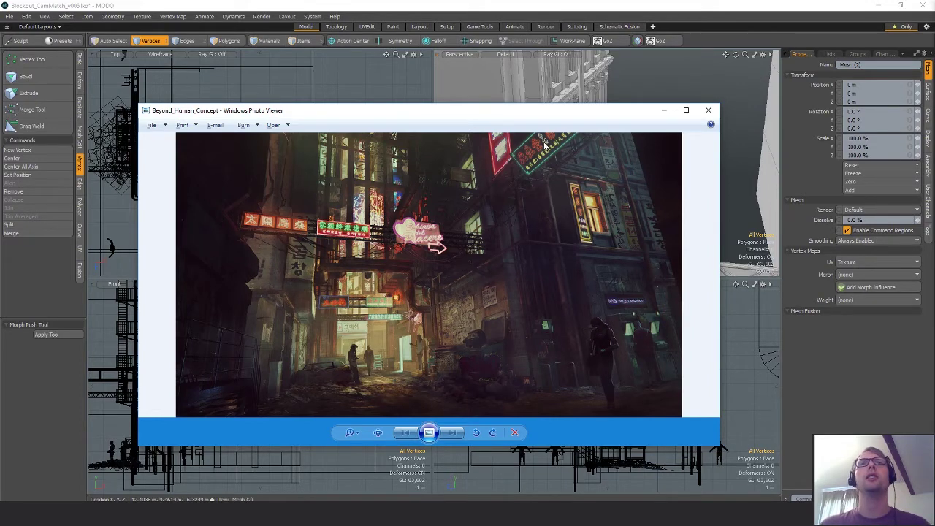
pyautogui.moveTo(523, 112); pyautogui.dragTo(934, 138)
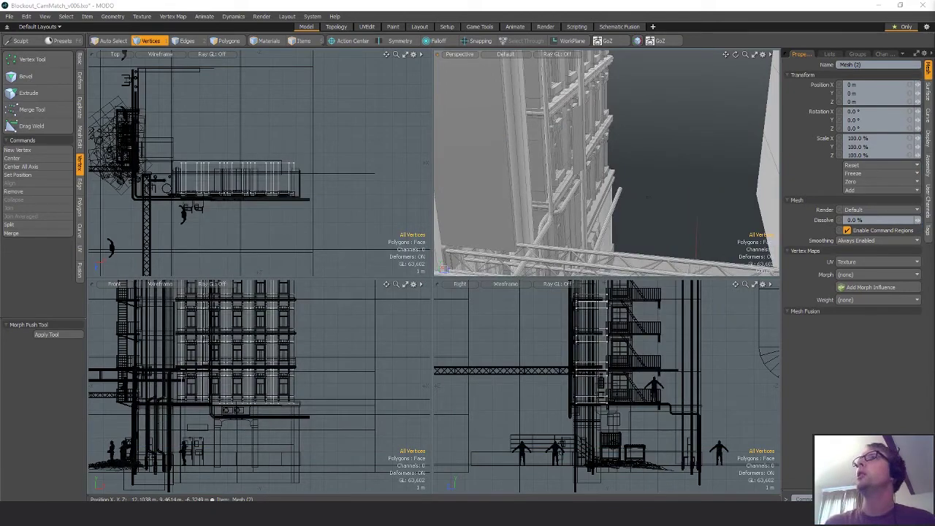
pyautogui.keyDown('alt'); pyautogui.moveTo(593, 164); pyautogui.dragTo(709, 165); pyautogui.keyUp('alt')
pyautogui.scroll(3, 614, 146)
pyautogui.scroll(5, 643, 176)
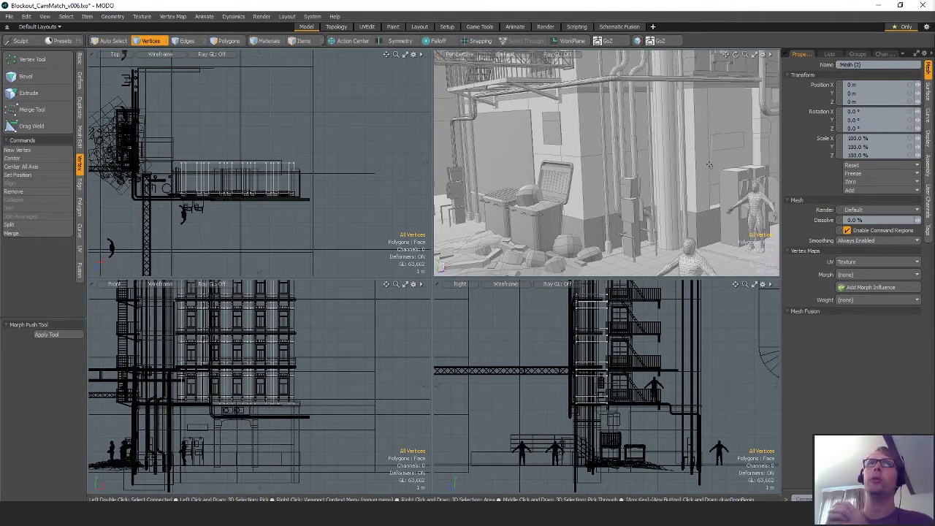
# Step: Switch to item selection, pick the horizontal pipe wrapping the building corner, and clear the item selection
pyautogui.keyDown('alt'); pyautogui.moveTo(709, 165); pyautogui.dragTo(760, 212); pyautogui.keyUp('alt')
pyautogui.scroll(2, 747, 92)
pyautogui.press('5')
pyautogui.click(773, 93)
pyautogui.click(775, 92)
pyautogui.scroll(-3, 624, 107)
pyautogui.scroll(5, 684, 98)
pyautogui.click(683, 93)
pyautogui.scroll(-5, 760, 212)
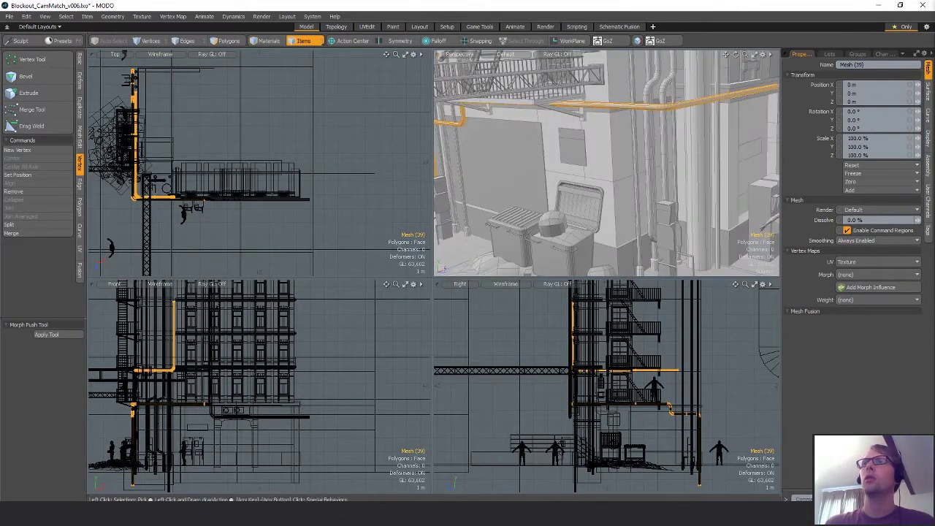
pyautogui.press('Escape')
# Step: Examine the fire escape, trusses, pipes and street corner of the block-out from several angles
pyautogui.scroll(-5, 657, 175)
pyautogui.keyDown('alt'); pyautogui.moveTo(657, 176); pyautogui.dragTo(606, 146); pyautogui.keyUp('alt')
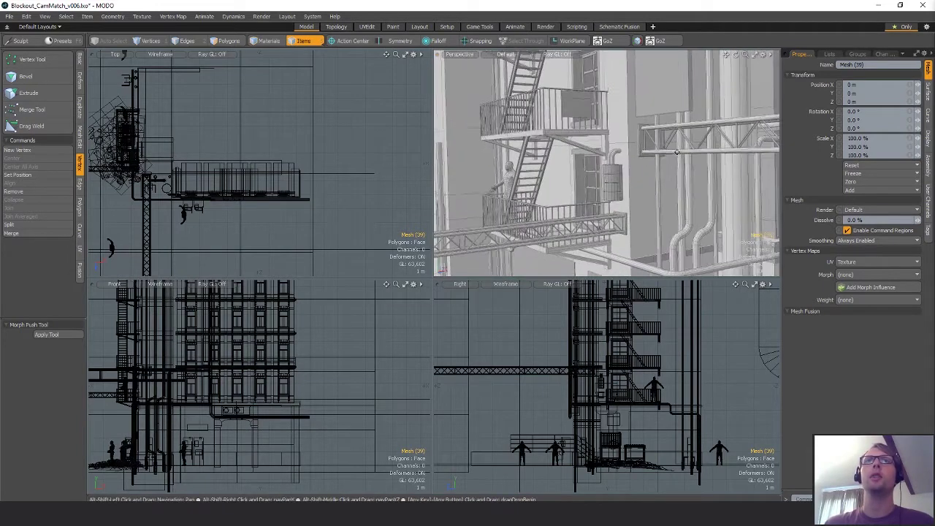
pyautogui.keyDown('alt'); pyautogui.moveTo(629, 175); pyautogui.dragTo(471, 155); pyautogui.keyUp('alt')
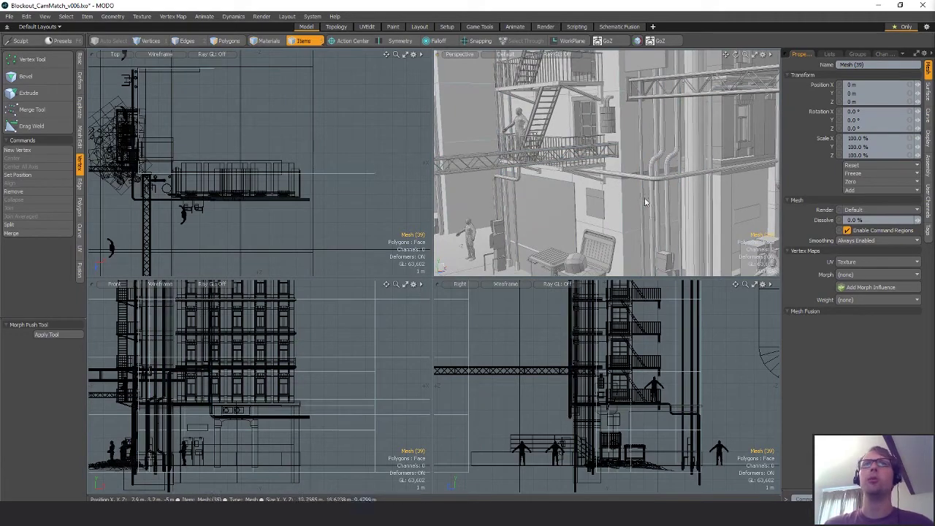
pyautogui.keyDown('alt'); pyautogui.keyDown('shift'); pyautogui.moveTo(633, 185); pyautogui.dragTo(619, 108); pyautogui.keyUp('shift'); pyautogui.keyUp('alt')
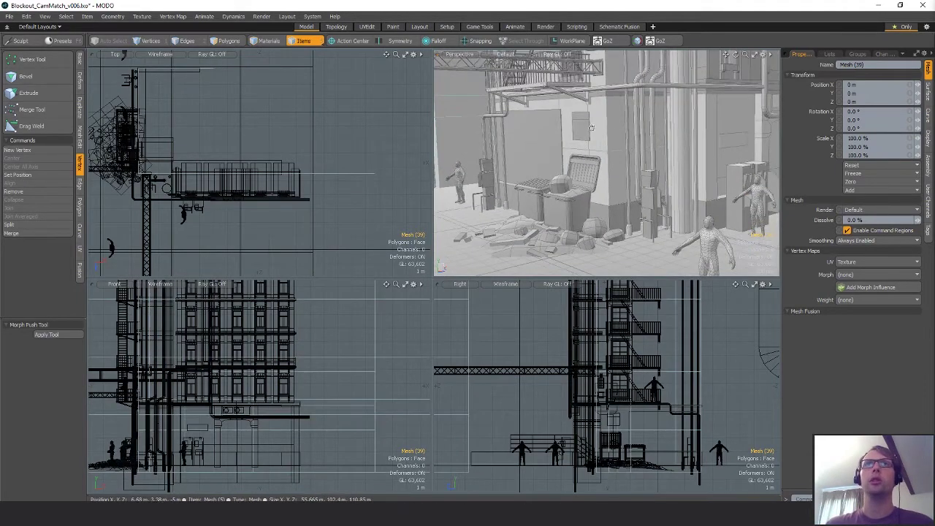
pyautogui.keyDown('alt'); pyautogui.moveTo(610, 164); pyautogui.dragTo(612, 142); pyautogui.keyUp('alt')
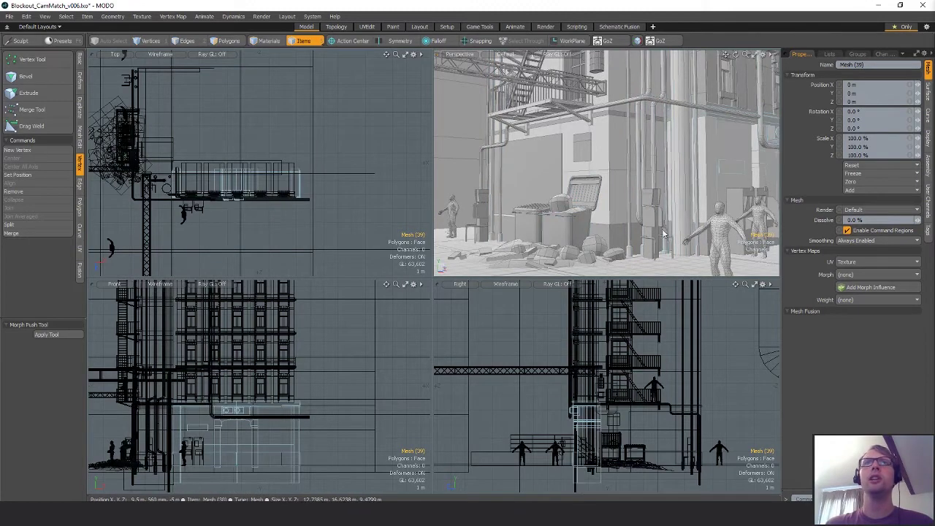
pyautogui.keyDown('alt'); pyautogui.moveTo(616, 165); pyautogui.dragTo(600, 143); pyautogui.keyUp('alt')
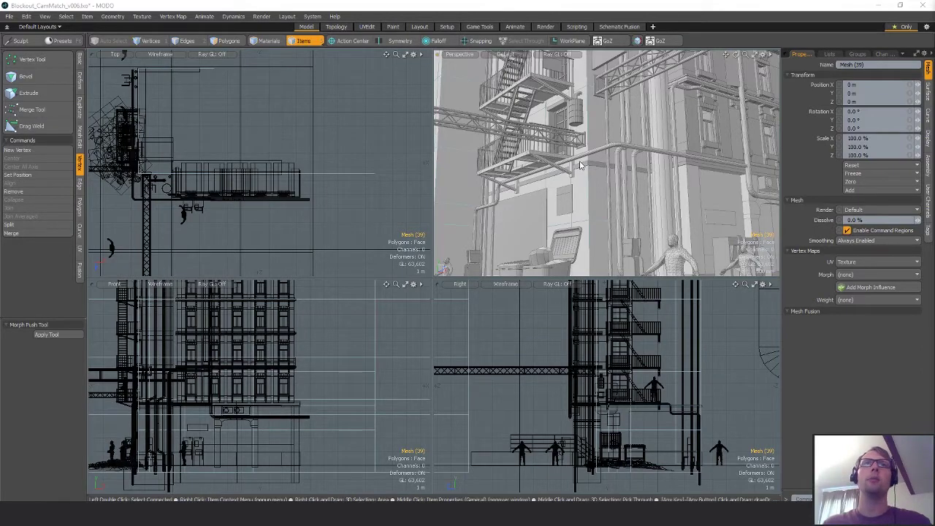
pyautogui.keyDown('alt'); pyautogui.moveTo(630, 178); pyautogui.dragTo(638, 150); pyautogui.keyUp('alt')
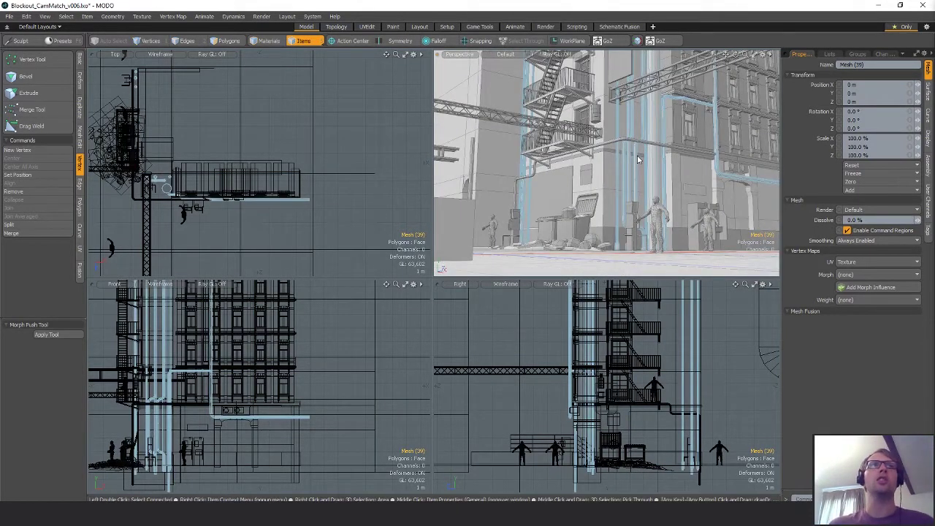
pyautogui.keyDown('alt'); pyautogui.moveTo(577, 151); pyautogui.dragTo(564, 196); pyautogui.keyUp('alt')
pyautogui.moveTo(621, 192)
pyautogui.keyDown('ctrl'); pyautogui.keyDown('alt'); pyautogui.mouseDown()
pyautogui.moveTo(604, 188)
pyautogui.moveTo(606, 197)
pyautogui.mouseUp(); pyautogui.keyUp('alt'); pyautogui.keyUp('ctrl')
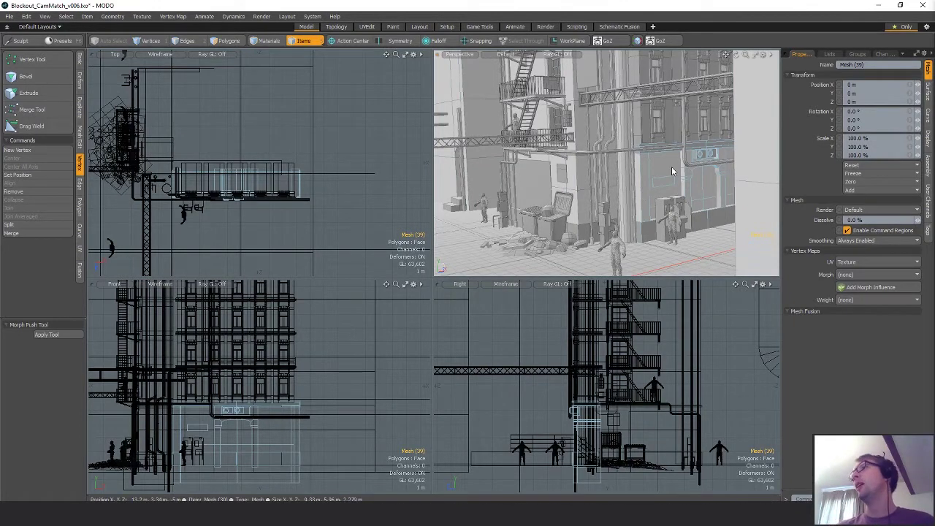
pyautogui.keyDown('alt'); pyautogui.moveTo(657, 166); pyautogui.dragTo(648, 211); pyautogui.keyUp('alt')
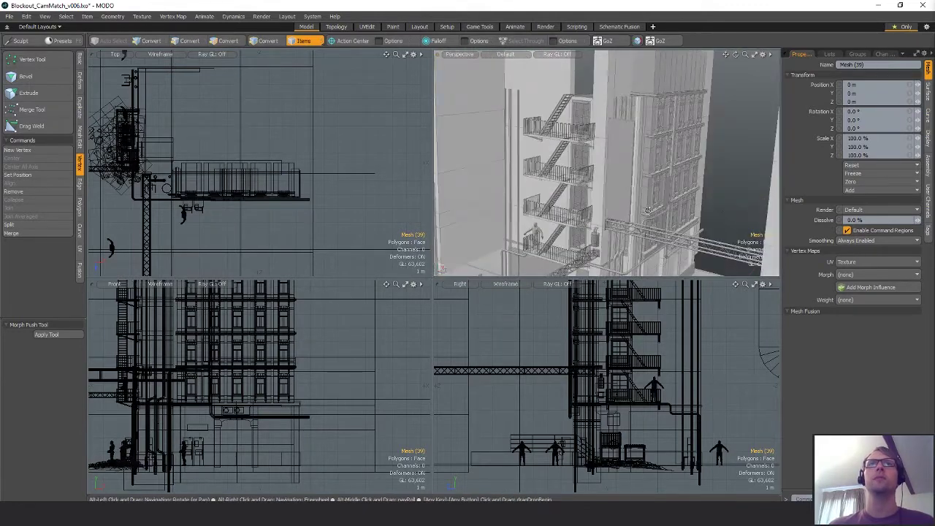
# Step: Make the mesh of tall flat wall panels beside the windows active and switch to polygon selection
pyautogui.click(597, 91)
pyautogui.keyDown('ctrl'); pyautogui.keyDown('alt'); pyautogui.moveTo(597, 91); pyautogui.dragTo(619, 189); pyautogui.keyUp('alt'); pyautogui.keyUp('ctrl')
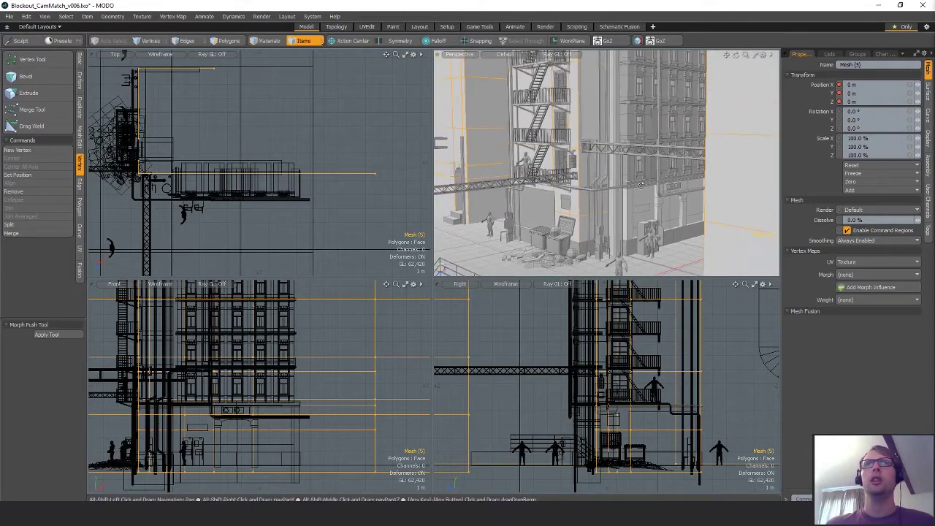
pyautogui.scroll(10, 655, 148)
pyautogui.keyDown('alt'); pyautogui.moveTo(656, 149); pyautogui.dragTo(657, 219); pyautogui.keyUp('alt')
pyautogui.scroll(3, 635, 179)
pyautogui.click(624, 121)
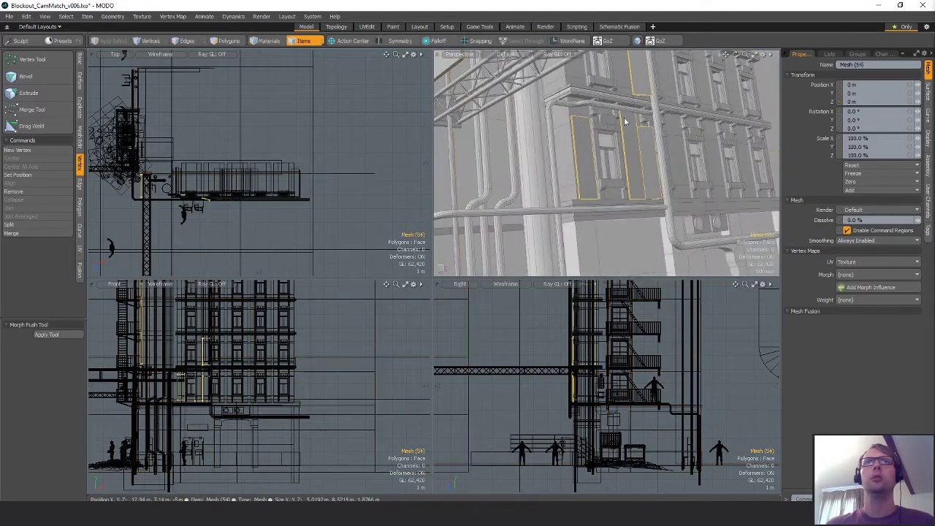
pyautogui.press('3')
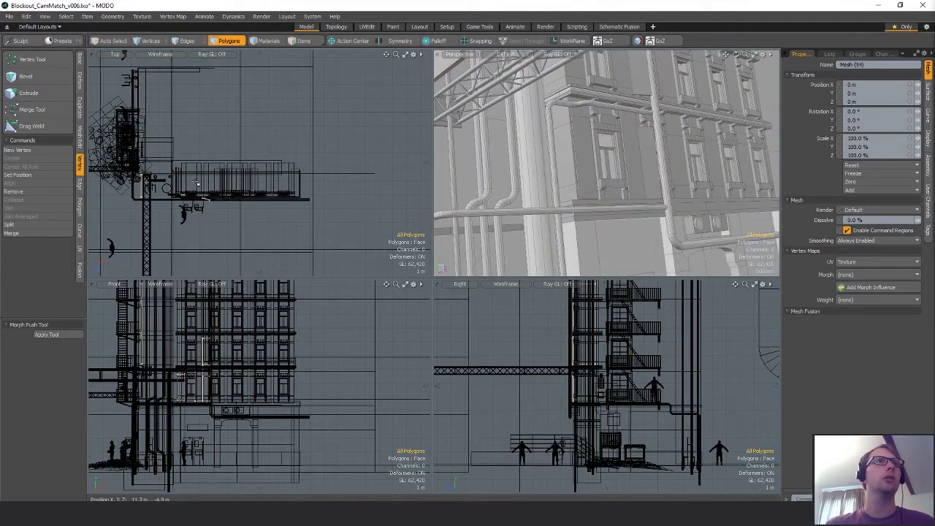
# Step: Select all polygons of the tall wall panel beside the lowest corner window and adjust its position
pyautogui.moveTo(181, 163); pyautogui.dragTo(300, 141, button='right')
pyautogui.keyDown('alt'); pyautogui.moveTo(621, 139); pyautogui.dragTo(621, 182); pyautogui.keyUp('alt')
pyautogui.scroll(5, 643, 157)
pyautogui.doubleClick(633, 126)
pyautogui.press('w')
pyautogui.press('q')
pyautogui.scroll(-5, 559, 221)
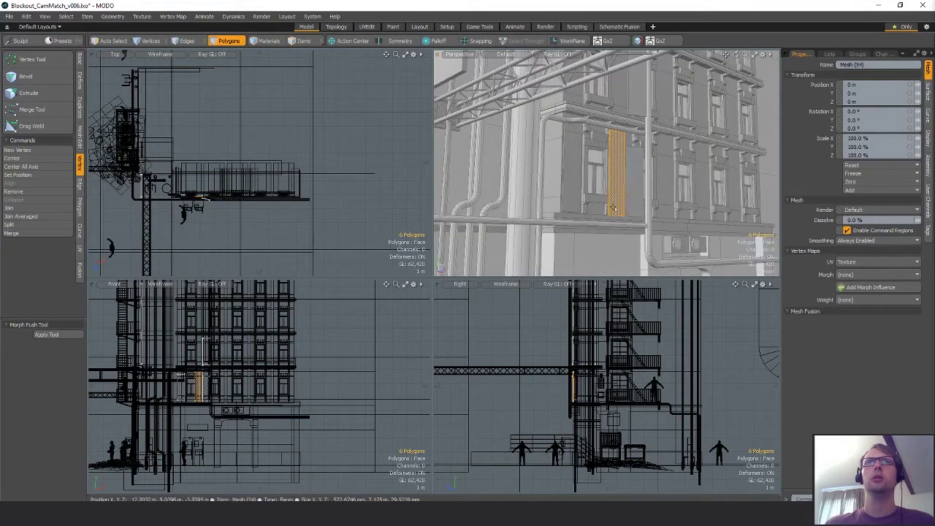
# Step: Clear the selection, pick another tall wall panel on the facade, adjust its position and deselect it
pyautogui.keyDown('alt'); pyautogui.moveTo(630, 146); pyautogui.dragTo(626, 231); pyautogui.keyUp('alt')
pyautogui.click(715, 170)
pyautogui.scroll(5, 652, 156)
pyautogui.doubleClick(663, 165)
pyautogui.press('w')
pyautogui.moveTo(666, 179); pyautogui.dragTo(636, 139)
pyautogui.press('q')
pyautogui.press('Escape')
pyautogui.scroll(-5, 636, 139)
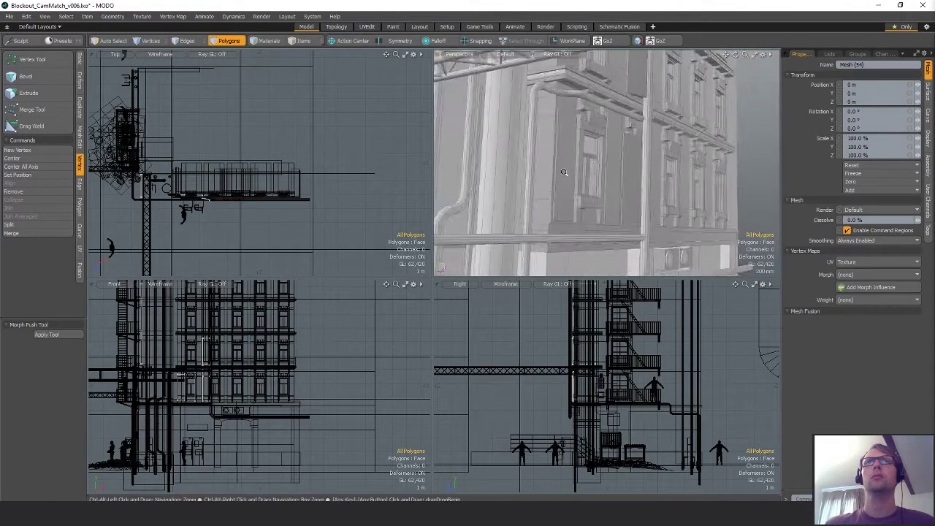
# Step: Select the tall wall panel beside the vertical pipe one floor up, adjust its position and deselect it
pyautogui.click(624, 108)
pyautogui.doubleClick(623, 107)
pyautogui.hotkey('shift', 'a')
pyautogui.keyDown('alt'); pyautogui.moveTo(624, 108); pyautogui.dragTo(633, 89); pyautogui.keyUp('alt')
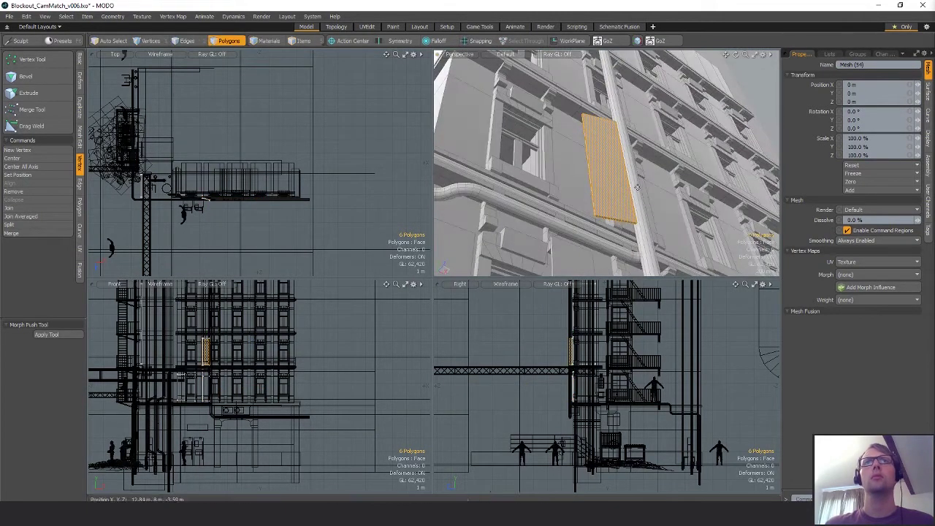
pyautogui.press('w')
pyautogui.moveTo(632, 140); pyautogui.dragTo(580, 195)
pyautogui.scroll(-5, 647, 164)
pyautogui.press('q')
pyautogui.press('Escape')
pyautogui.scroll(-8, 656, 195)
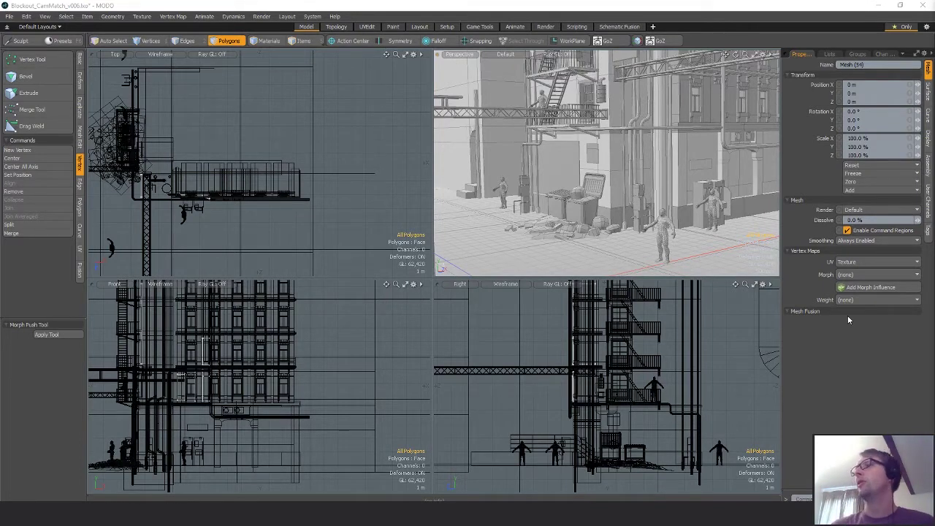
# Step: Activate the mesh of the ledge running above the ground floor and select the whole connected band of polygons
pyautogui.keyDown('alt'); pyautogui.moveTo(473, 162); pyautogui.dragTo(588, 180); pyautogui.keyUp('alt')
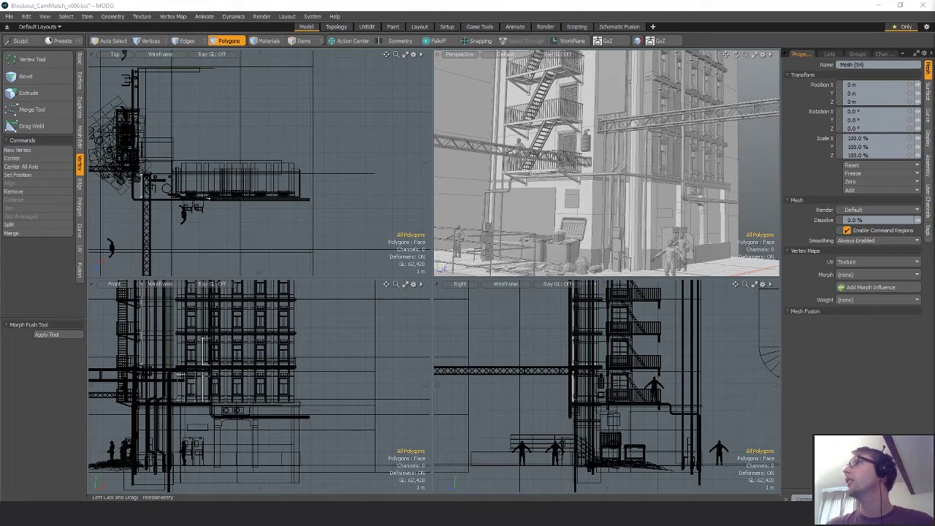
pyautogui.scroll(5, 590, 179)
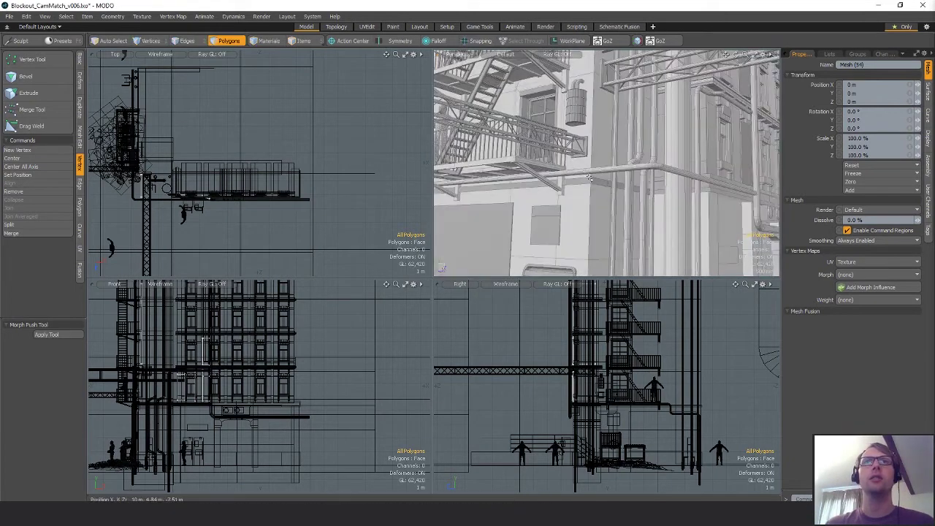
pyautogui.press('5')
pyautogui.click(591, 182)
pyautogui.press('3')
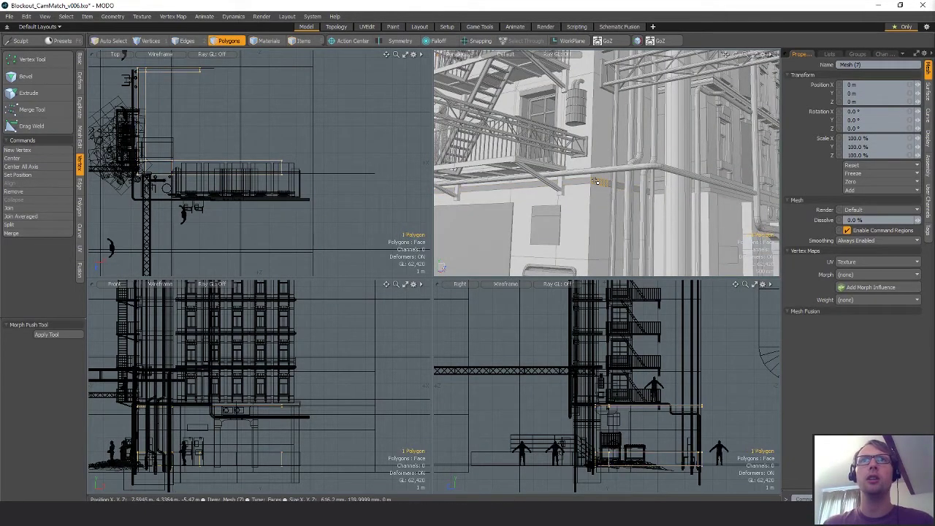
pyautogui.doubleClick(597, 181)
pyautogui.keyDown('alt'); pyautogui.moveTo(622, 241); pyautogui.dragTo(650, 251); pyautogui.keyUp('alt')
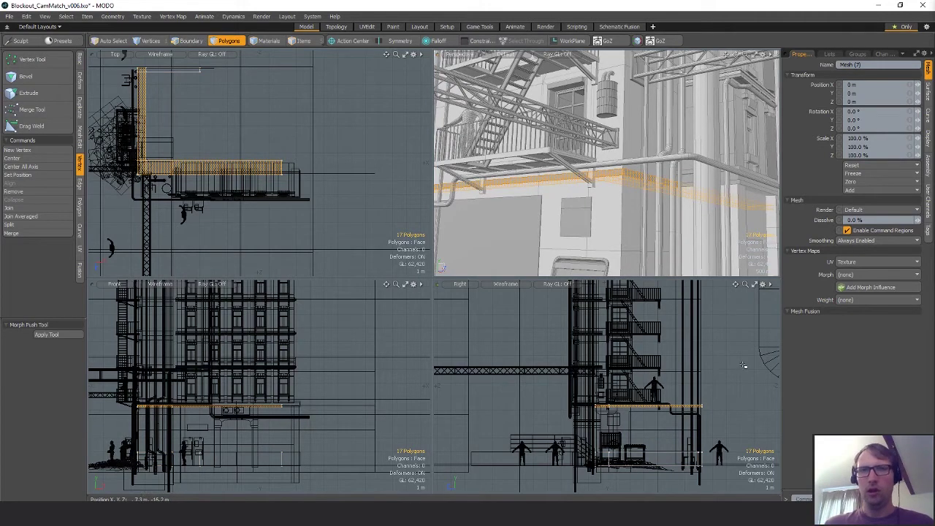
# Step: Raise a copy of the ledge band by one floor along Y in the side view
pyautogui.press('w')
pyautogui.keyDown('alt'); pyautogui.keyDown('shift'); pyautogui.moveTo(699, 390); pyautogui.dragTo(708, 401); pyautogui.keyUp('shift'); pyautogui.keyUp('alt')
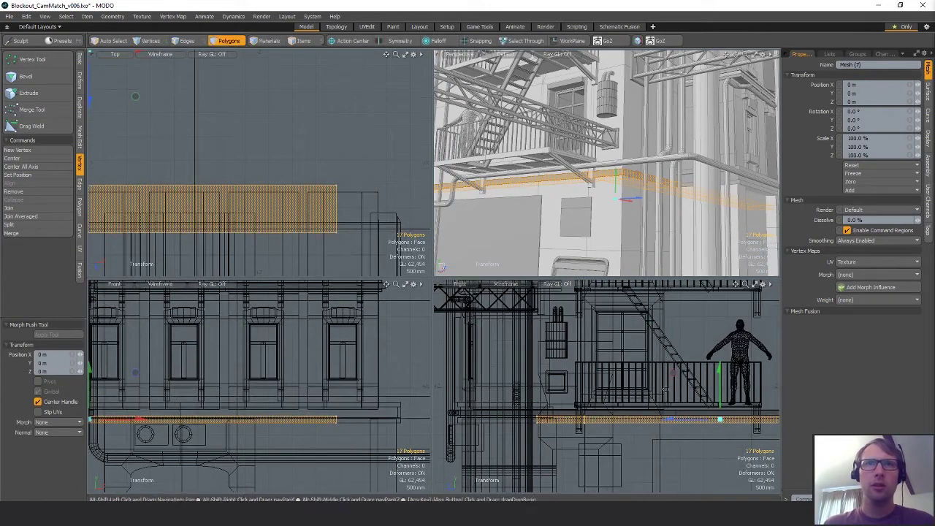
pyautogui.moveTo(654, 391)
pyautogui.keyDown('alt'); pyautogui.keyDown('shift'); pyautogui.mouseDown()
pyautogui.moveTo(692, 403)
pyautogui.moveTo(671, 382)
pyautogui.moveTo(674, 331)
pyautogui.moveTo(655, 402)
pyautogui.mouseUp(); pyautogui.keyUp('shift'); pyautogui.keyUp('alt')
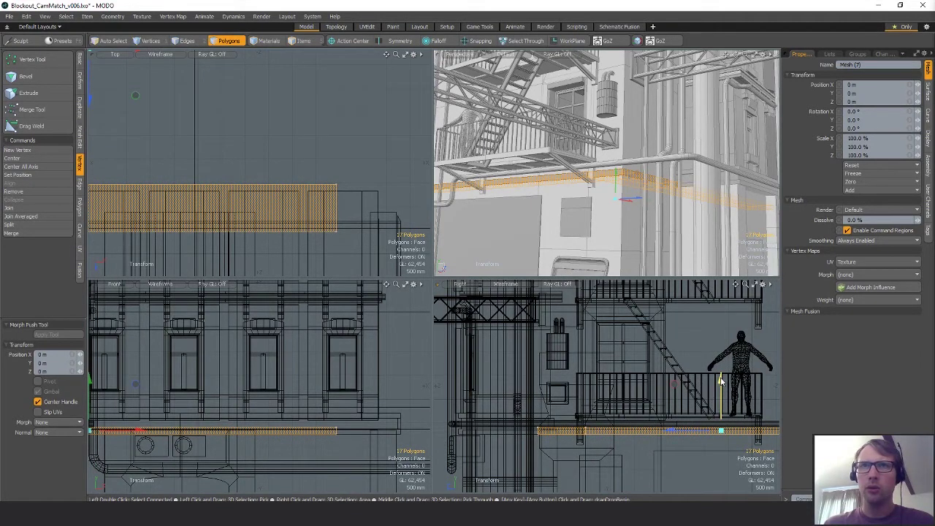
pyautogui.keyDown('alt'); pyautogui.keyDown('shift'); pyautogui.moveTo(738, 380); pyautogui.dragTo(655, 376); pyautogui.keyUp('shift'); pyautogui.keyUp('alt')
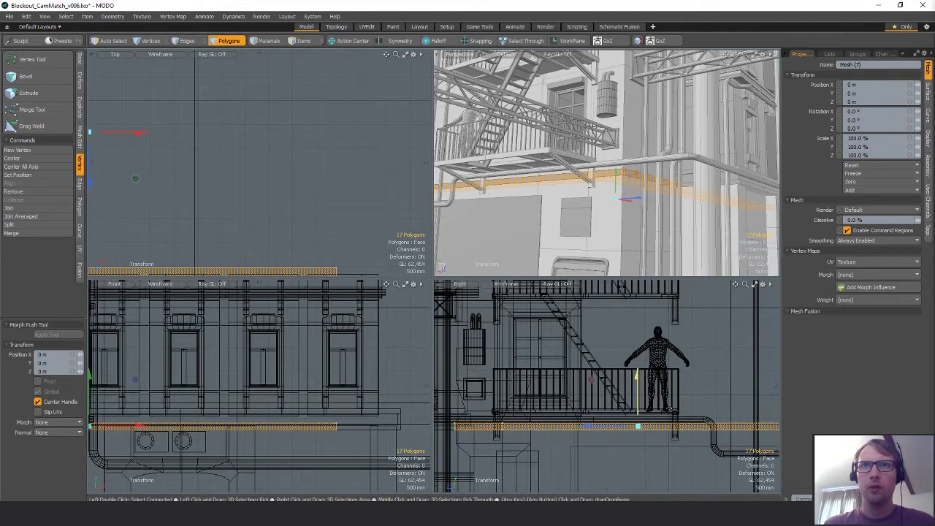
pyautogui.click(678, 413)
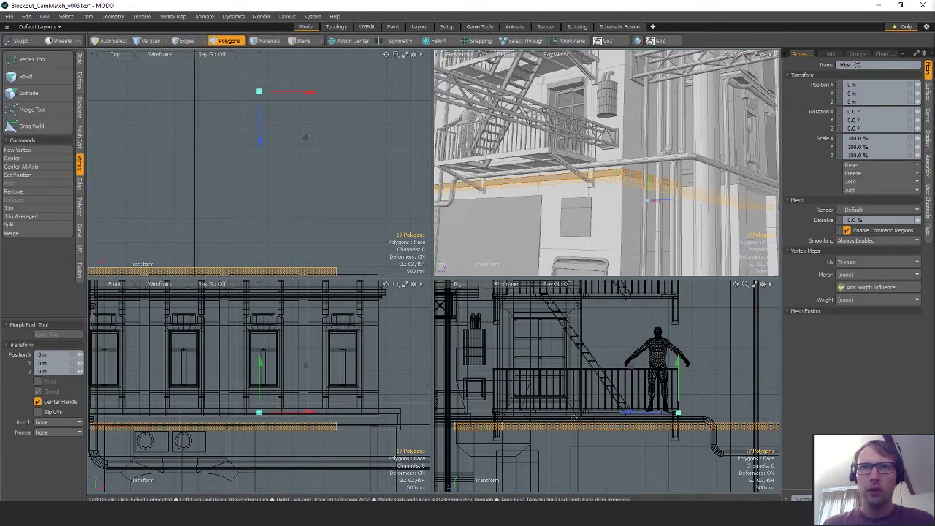
pyautogui.click(559, 369)
pyautogui.keyDown('alt'); pyautogui.keyDown('shift'); pyautogui.moveTo(559, 368); pyautogui.dragTo(589, 424); pyautogui.keyUp('shift'); pyautogui.keyUp('alt')
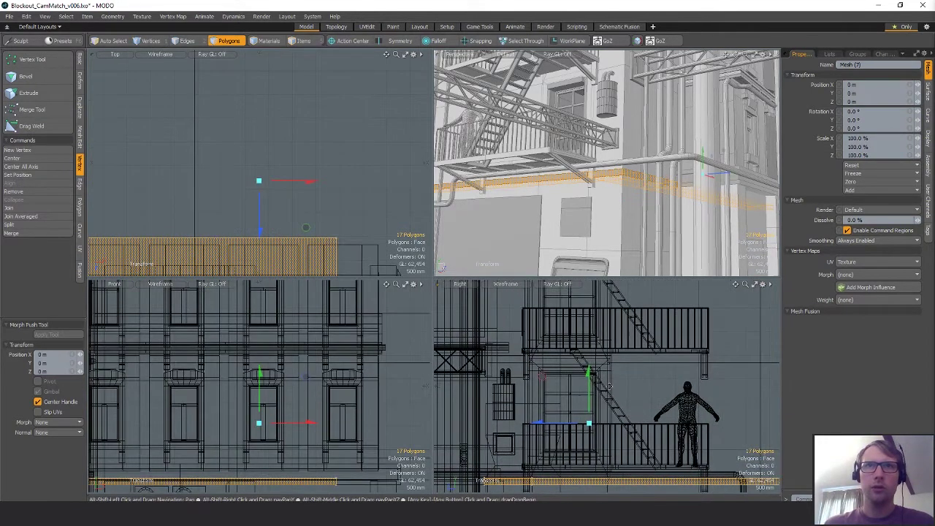
pyautogui.moveTo(589, 389)
pyautogui.mouseDown()
pyautogui.moveTo(589, 260)
pyautogui.moveTo(598, 318)
pyautogui.moveTo(589, 311)
pyautogui.moveTo(580, 343)
pyautogui.moveTo(589, 392)
pyautogui.mouseUp()
# Step: Duplicate the raised ledge band and move the copy 2.44 m up along Y to the next floor
pyautogui.hotkey('ctrl', 'c')
pyautogui.hotkey('ctrl', 'v')
pyautogui.click(588, 392)
pyautogui.keyDown('alt'); pyautogui.keyDown('shift'); pyautogui.moveTo(603, 361); pyautogui.dragTo(602, 272); pyautogui.keyUp('shift'); pyautogui.keyUp('alt')
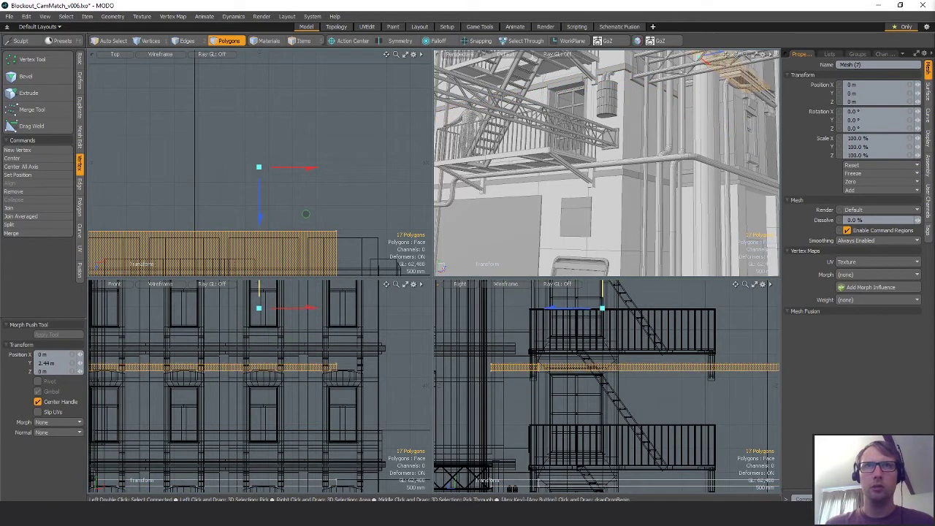
# Step: Duplicate the ledge band again, move the copy 2.46 m up along Y, and clear the selection
pyautogui.keyDown('alt'); pyautogui.keyDown('shift'); pyautogui.moveTo(600, 333); pyautogui.dragTo(583, 412); pyautogui.keyUp('shift'); pyautogui.keyUp('alt')
pyautogui.hotkey('ctrl', 'c')
pyautogui.hotkey('ctrl', 'v')
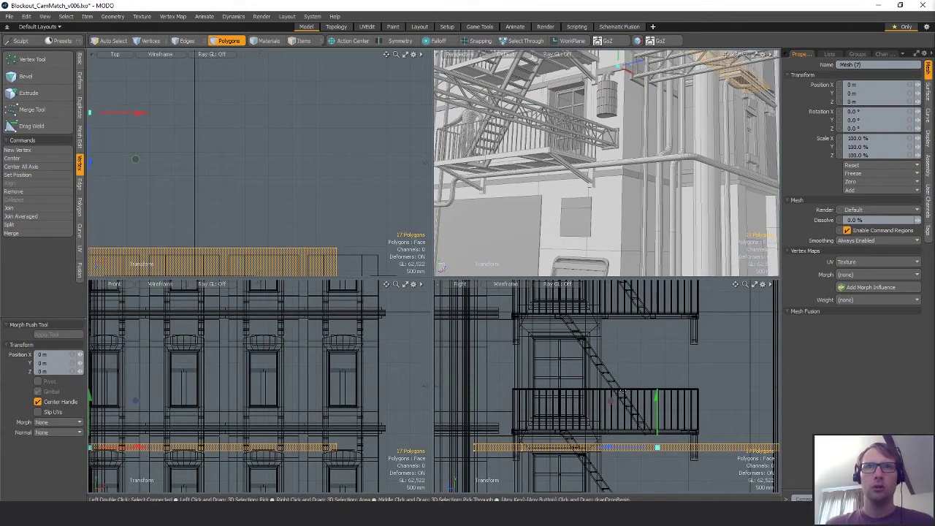
pyautogui.click(620, 389)
pyautogui.keyDown('alt'); pyautogui.keyDown('shift'); pyautogui.moveTo(620, 389); pyautogui.dragTo(629, 308); pyautogui.keyUp('shift'); pyautogui.keyUp('alt')
pyautogui.moveTo(627, 384)
pyautogui.keyDown('alt'); pyautogui.keyDown('shift'); pyautogui.mouseDown()
pyautogui.moveTo(632, 466)
pyautogui.moveTo(630, 370)
pyautogui.mouseUp(); pyautogui.keyUp('shift'); pyautogui.keyUp('alt')
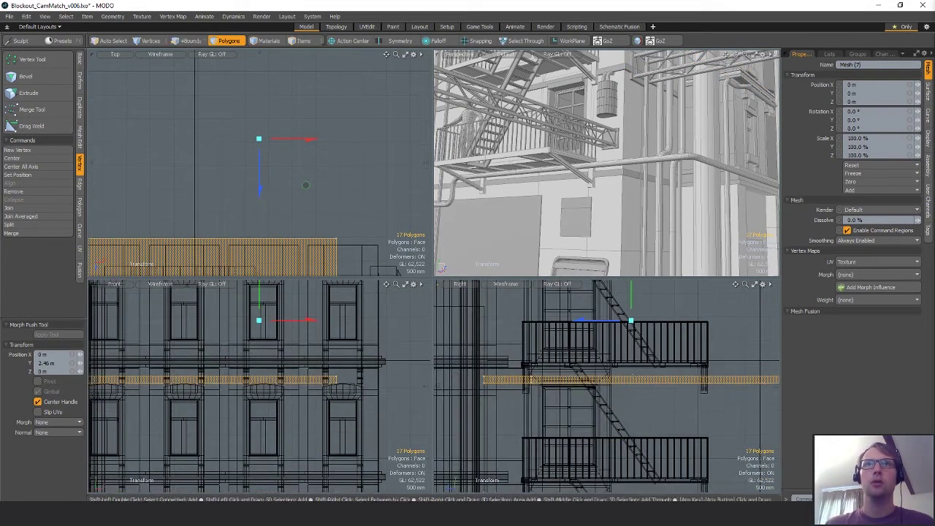
pyautogui.press('q')
pyautogui.click(731, 320)
# Step: Select the uppermost ledge band, duplicate it, raise the copy to the next floor and deselect it
pyautogui.keyDown('ctrl'); pyautogui.keyDown('alt'); pyautogui.moveTo(717, 346); pyautogui.dragTo(675, 348); pyautogui.keyUp('alt'); pyautogui.keyUp('ctrl')
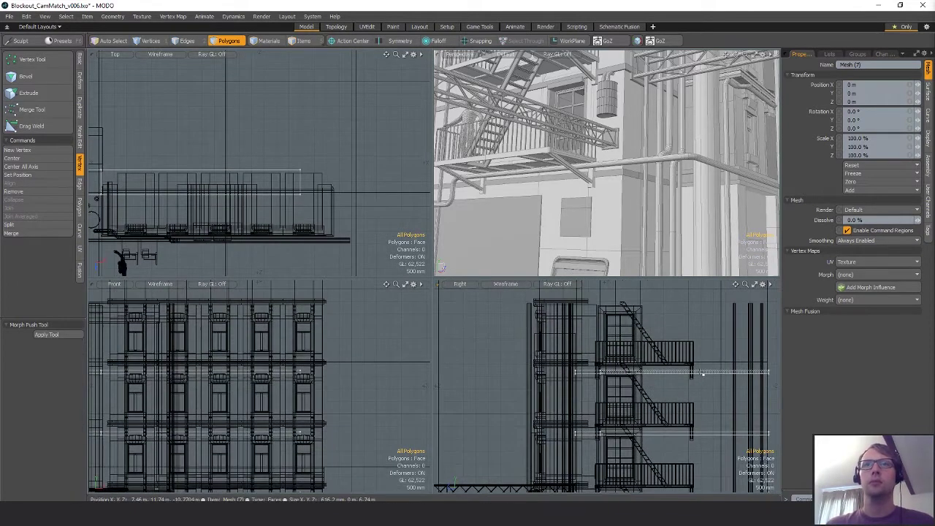
pyautogui.doubleClick(697, 372)
pyautogui.keyDown('ctrl'); pyautogui.keyDown('alt'); pyautogui.moveTo(679, 385); pyautogui.dragTo(740, 383); pyautogui.keyUp('alt'); pyautogui.keyUp('ctrl')
pyautogui.hotkey('ctrl', 'c')
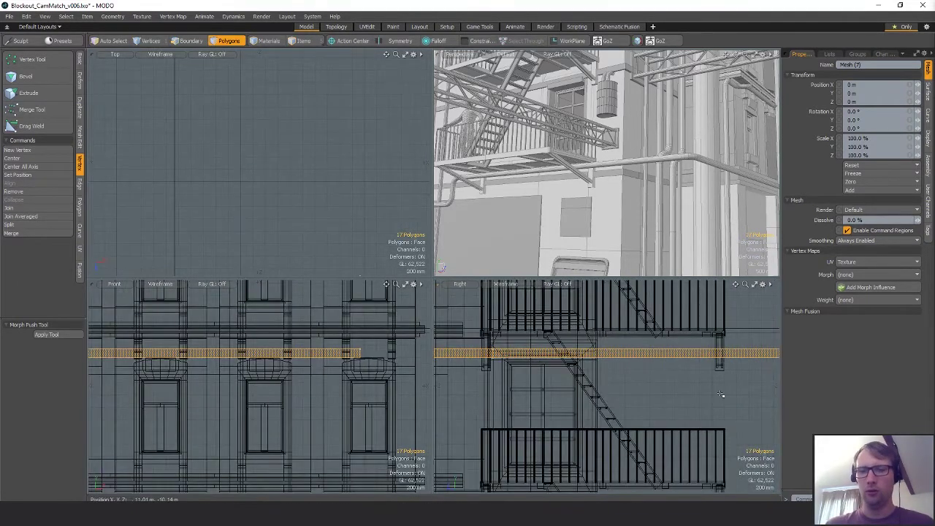
pyautogui.hotkey('ctrl', 'v')
pyautogui.press('w')
pyautogui.click(675, 428)
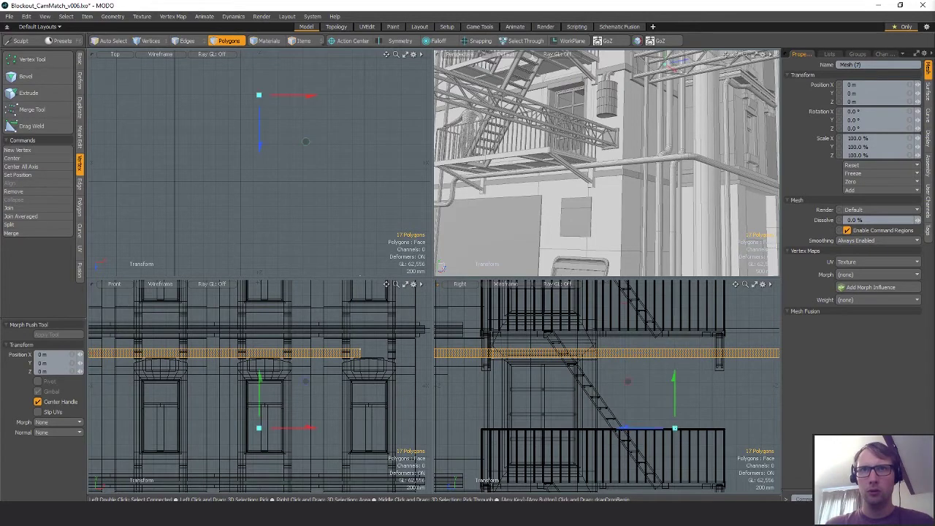
pyautogui.keyDown('alt'); pyautogui.keyDown('shift'); pyautogui.moveTo(675, 428); pyautogui.dragTo(661, 503); pyautogui.keyUp('shift'); pyautogui.keyUp('alt')
pyautogui.moveTo(661, 464); pyautogui.dragTo(662, 306)
pyautogui.press('q')
pyautogui.click(722, 361)
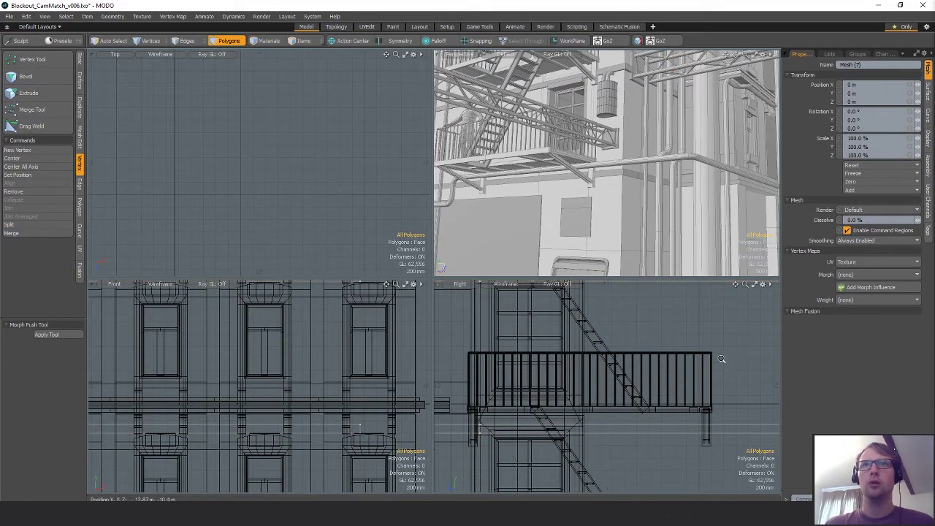
# Step: Select all the copied ledge bands on the upper floors and delete them, keeping only the ground-floor ledge
pyautogui.scroll(-5, 694, 368)
pyautogui.keyDown('alt'); pyautogui.moveTo(654, 157); pyautogui.dragTo(610, 175); pyautogui.keyUp('alt')
pyautogui.scroll(4, 596, 177)
pyautogui.scroll(3, 620, 187)
pyautogui.scroll(-3, 602, 198)
pyautogui.scroll(-3, 599, 191)
pyautogui.scroll(-4, 584, 169)
pyautogui.scroll(-1, 638, 447)
pyautogui.keyDown('alt'); pyautogui.keyDown('shift'); pyautogui.moveTo(638, 447); pyautogui.dragTo(598, 389); pyautogui.keyUp('shift'); pyautogui.keyUp('alt')
pyautogui.moveTo(462, 285)
pyautogui.mouseDown(button='right')
pyautogui.moveTo(567, 414)
pyautogui.moveTo(738, 291)
pyautogui.mouseUp(button='right')
pyautogui.press('Delete')
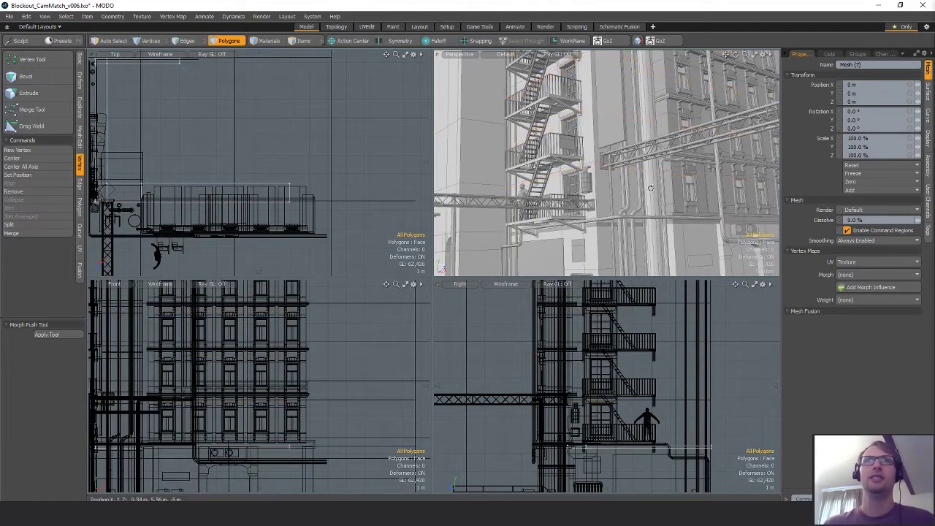
# Step: View the whole street corner from farther back and open a new tab in the web browser
pyautogui.scroll(-4, 622, 183)
pyautogui.keyDown('alt'); pyautogui.moveTo(623, 183); pyautogui.dragTo(591, 149); pyautogui.keyUp('alt')
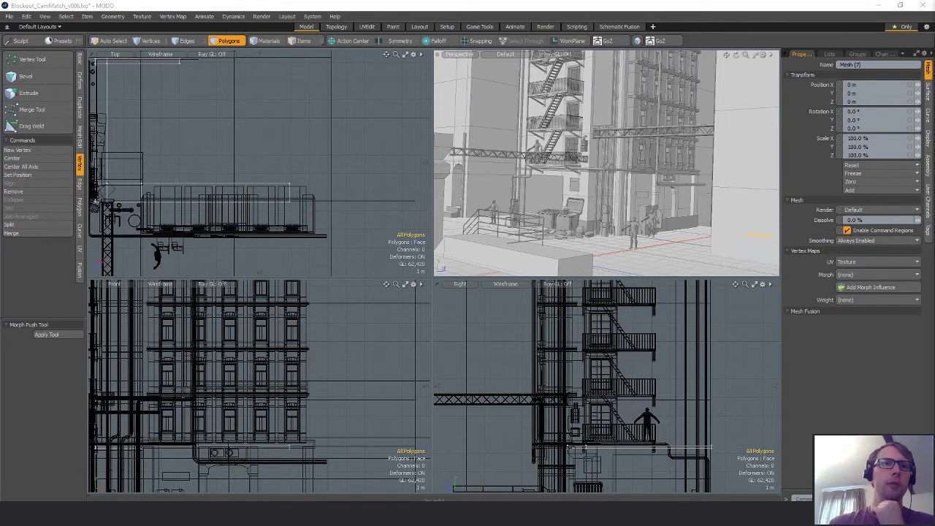
pyautogui.moveTo(346, 514)
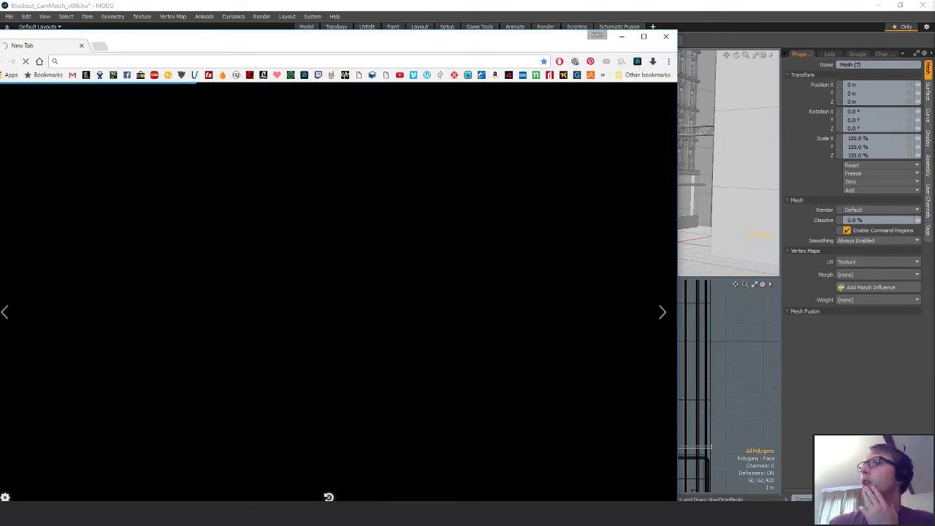
# Step: Go to ArtStation in the browser and open the Beyond Human - Game Environment/Level Art submission from the own profile's challenges
pyautogui.click(481, 71)
pyautogui.moveTo(457, 46); pyautogui.dragTo(641, 39)
pyautogui.moveTo(804, 90)
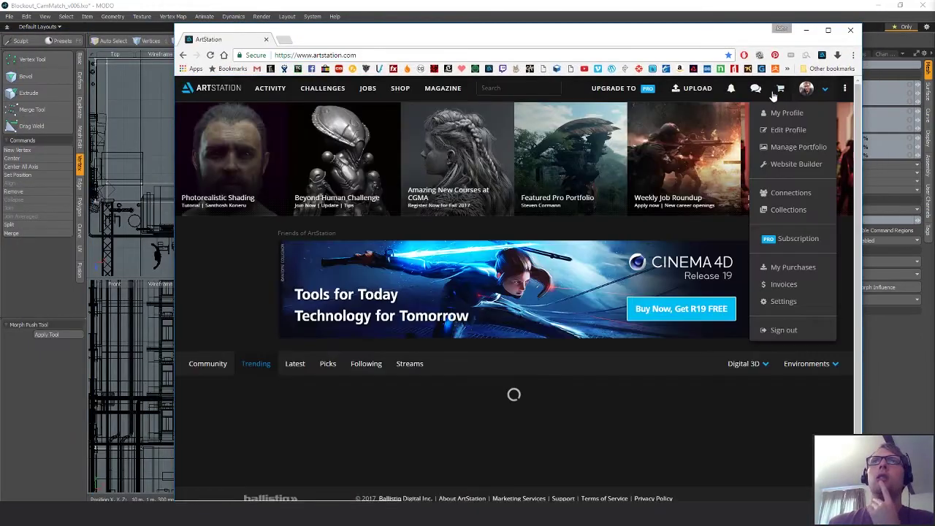
pyautogui.click(770, 119)
pyautogui.click(769, 123)
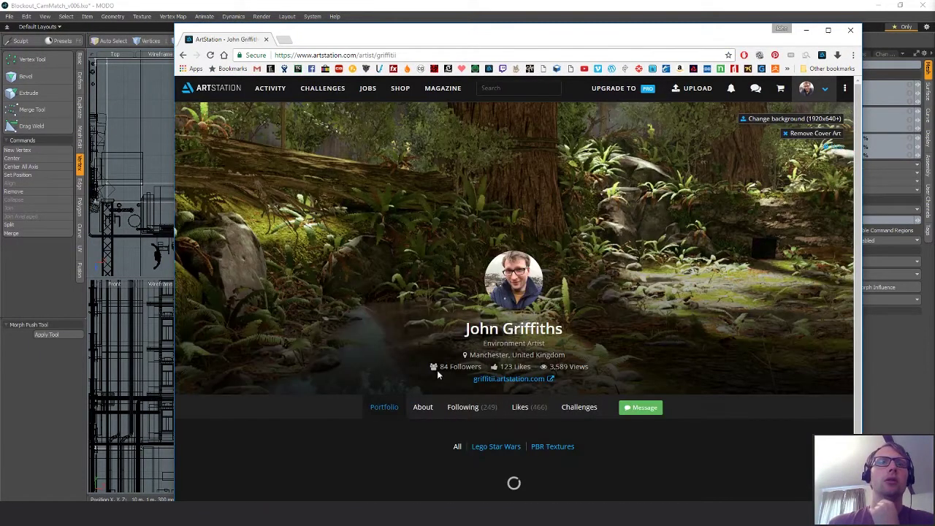
pyautogui.scroll(-3, 438, 365)
pyautogui.click(578, 212)
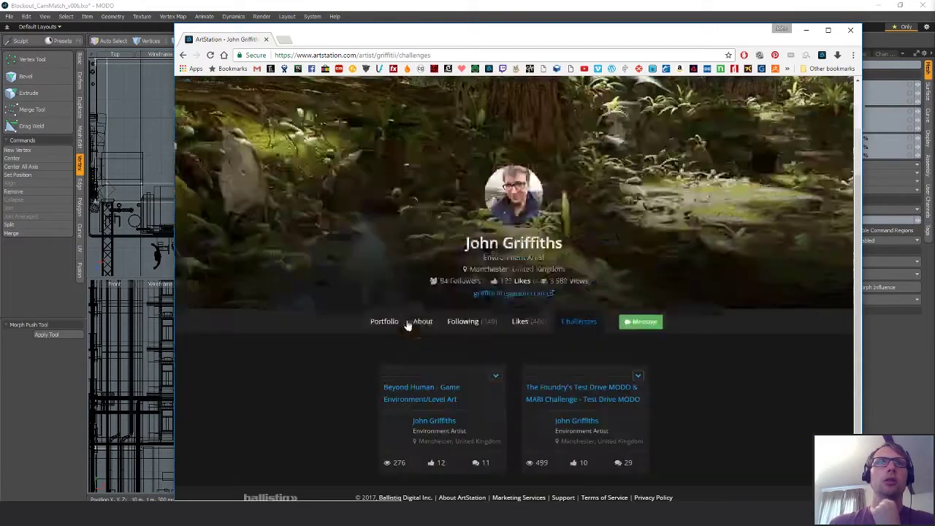
pyautogui.click(458, 369)
# Step: Read down the submission's block-out feedback and enlarge the image attached to the comment about average door heights
pyautogui.scroll(-10, 642, 396)
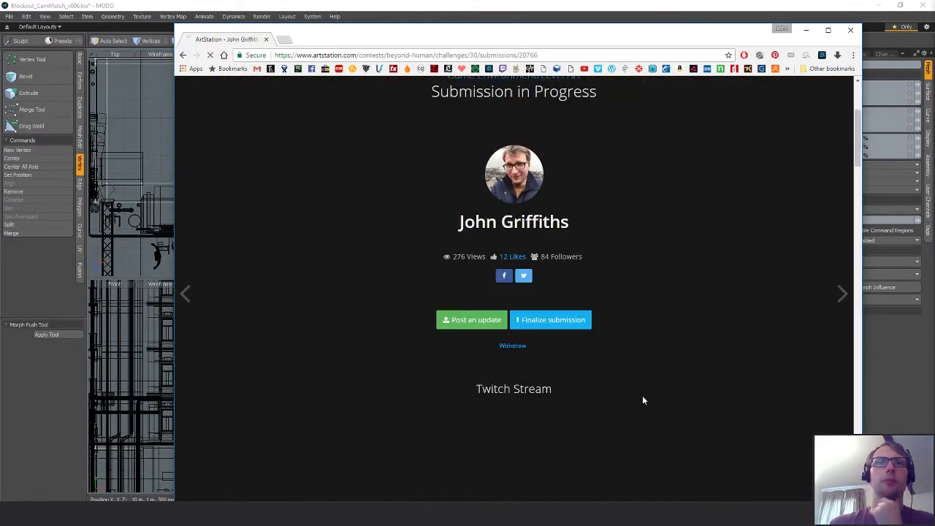
pyautogui.scroll(-15, 665, 407)
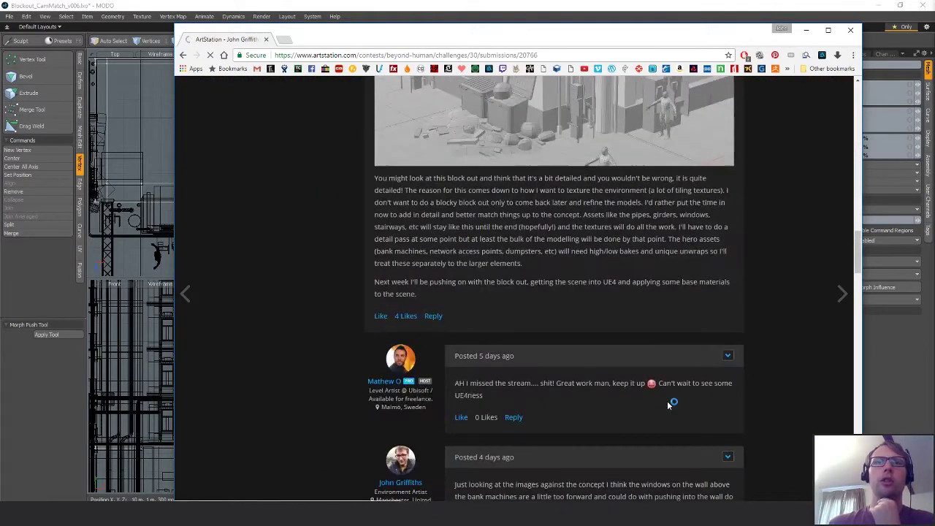
pyautogui.scroll(-1, 666, 407)
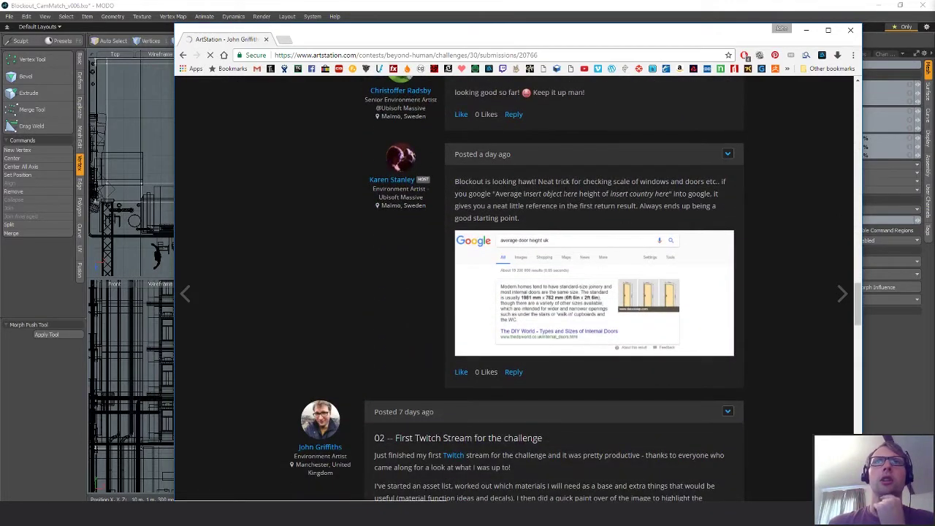
pyautogui.click(593, 282)
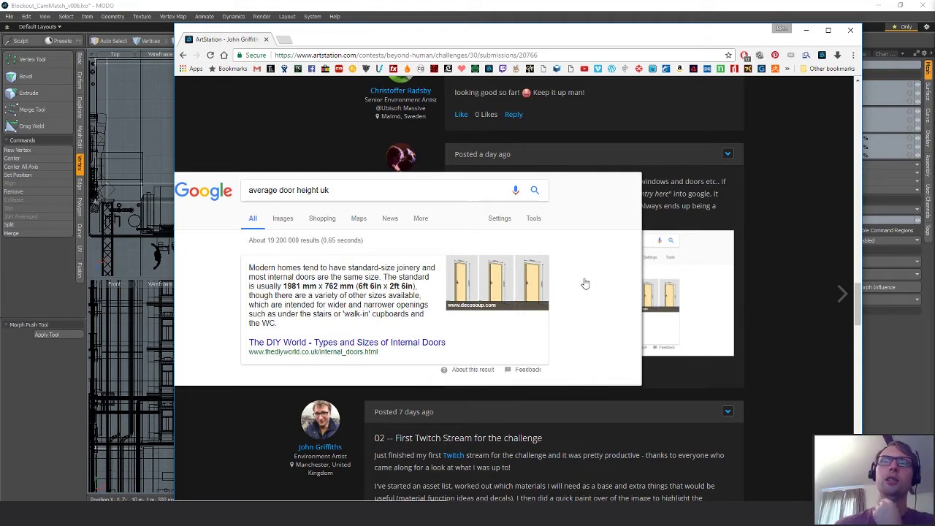
# Step: Like the door-height comment and the "looking good so far!" comment, review the remaining feedback and close the browser window
pyautogui.click(461, 372)
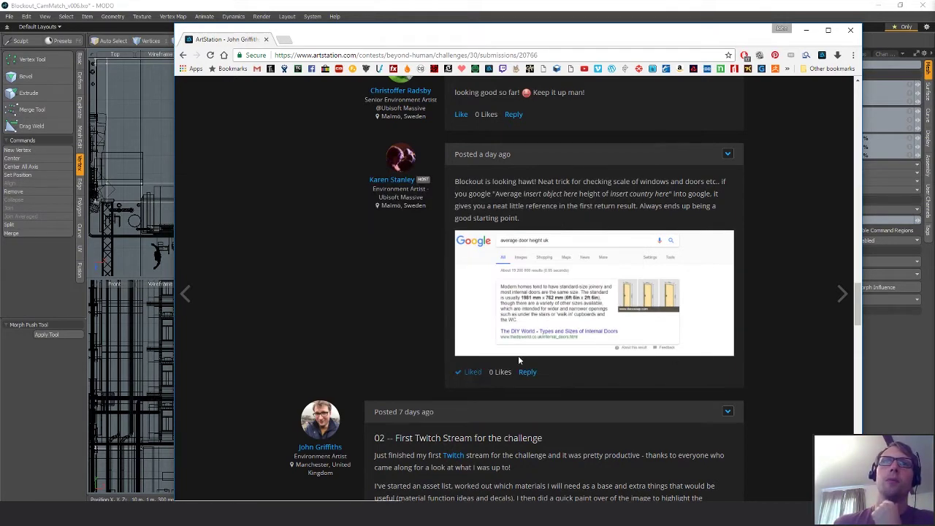
pyautogui.scroll(1, 562, 265)
pyautogui.scroll(3, 563, 264)
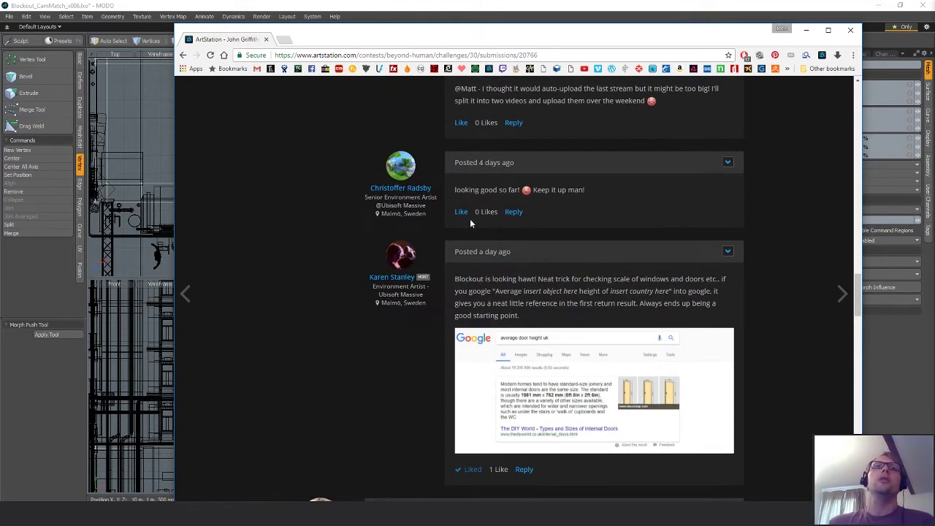
pyautogui.click(463, 213)
pyautogui.scroll(3, 654, 331)
pyautogui.scroll(3, 652, 334)
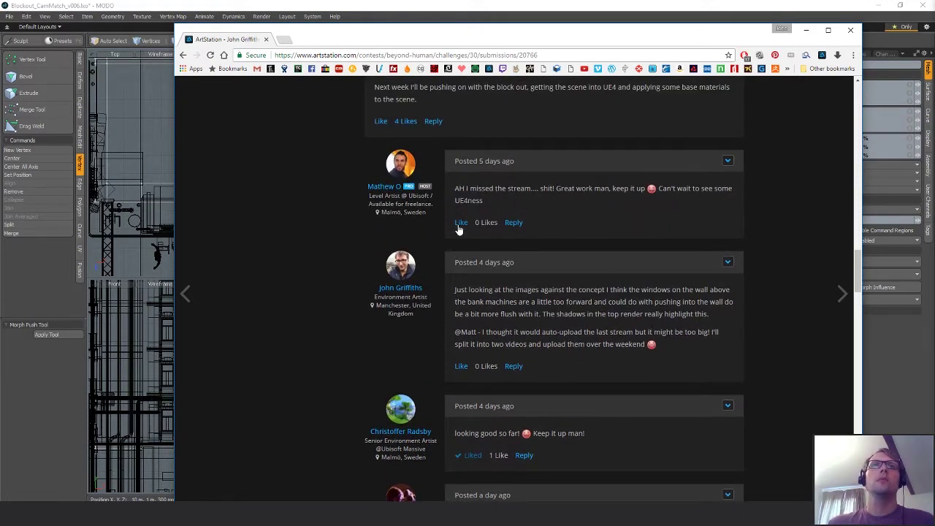
pyautogui.scroll(-9, 606, 348)
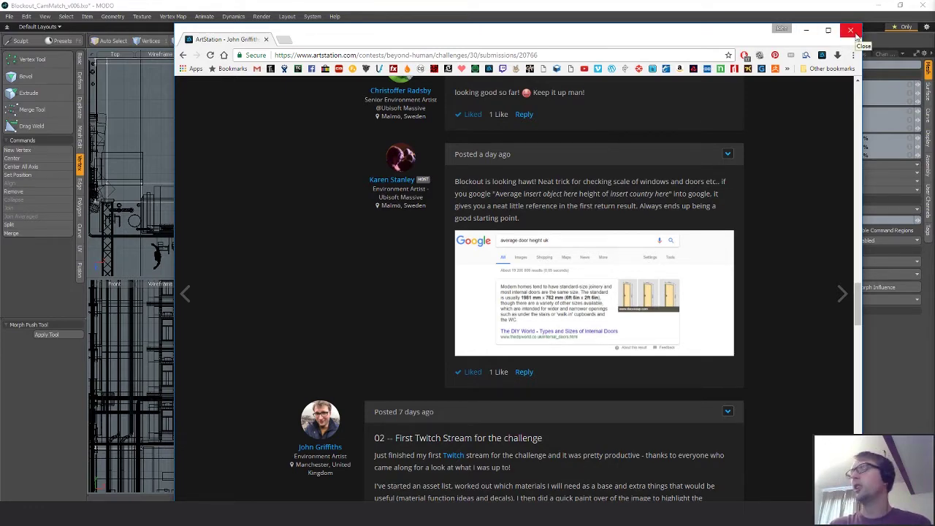
pyautogui.click(852, 31)
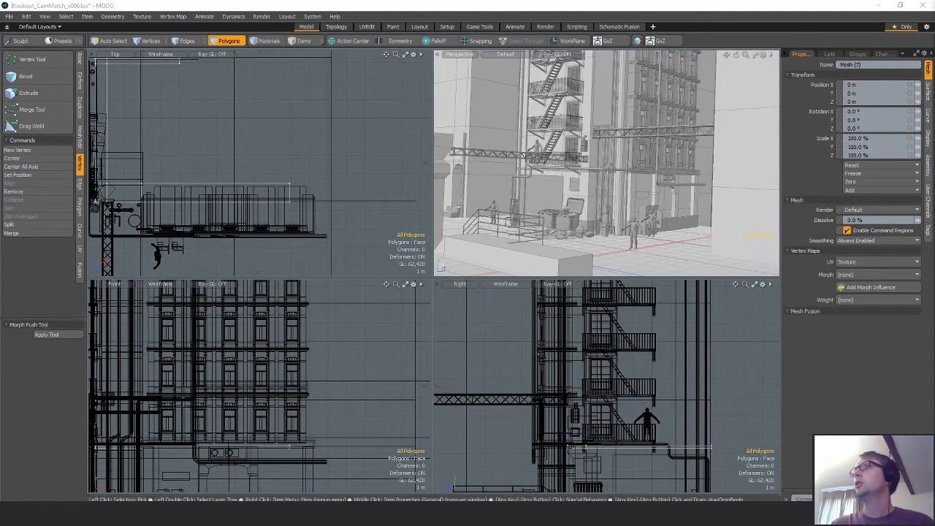
# Step: Browse another artist's Beyond Human submission through its 02 - Blockout and 01 - Concept posts and open the concept image separately
pyautogui.moveTo(424, 91); pyautogui.dragTo(154, 38)
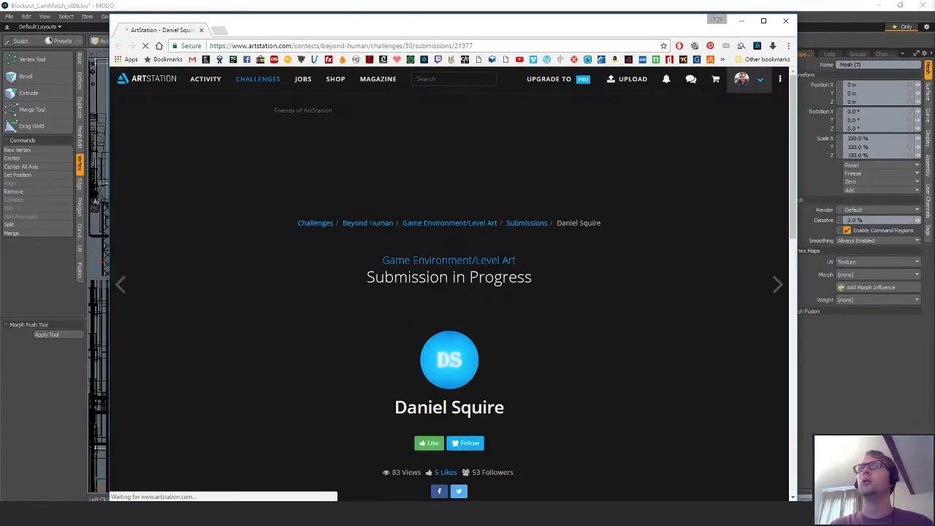
pyautogui.scroll(-5, 454, 269)
pyautogui.scroll(-6, 455, 268)
pyautogui.scroll(1, 705, 265)
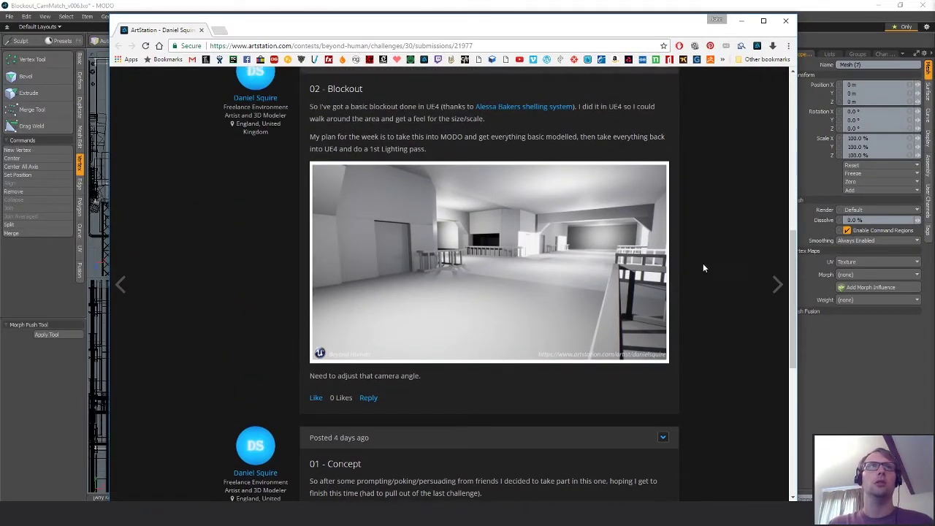
pyautogui.scroll(-3, 702, 267)
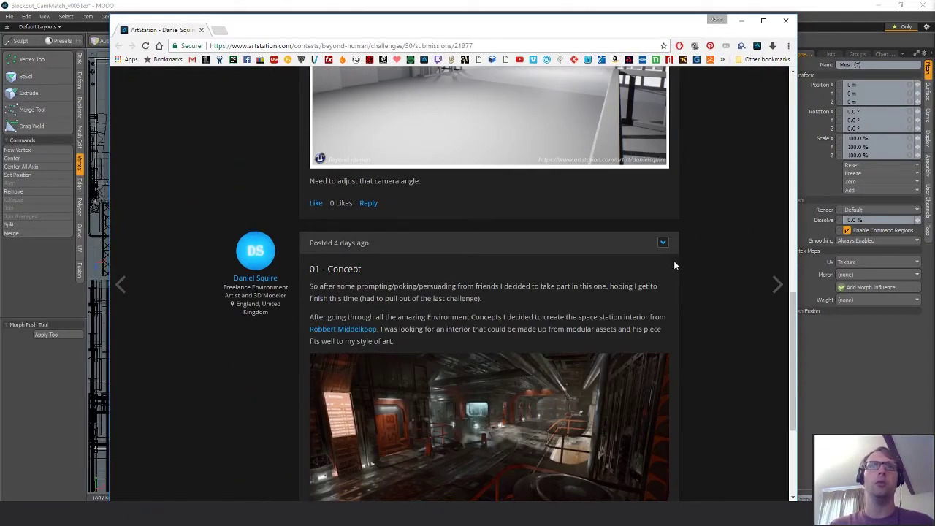
pyautogui.middleClick(519, 369)
pyautogui.click(240, 33)
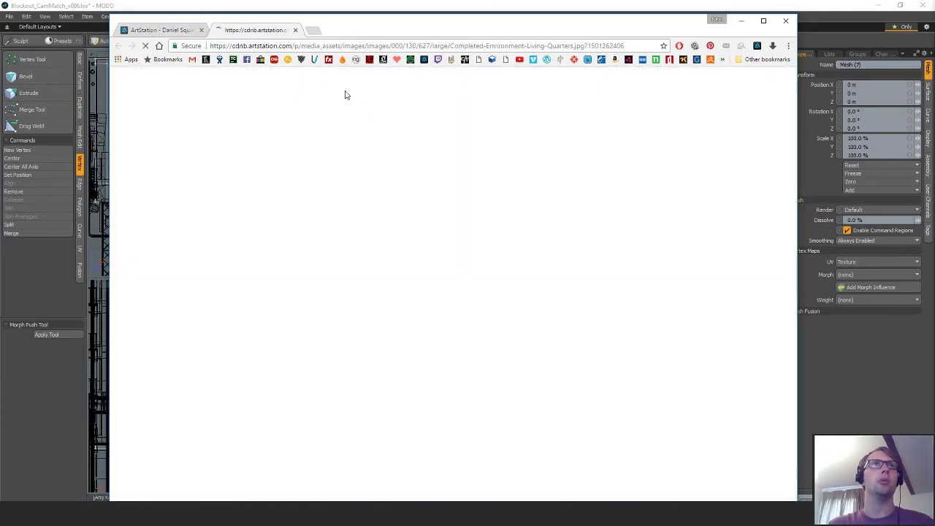
# Step: Compare the other artist's grey blockout render with the space station concept image, and close the browser window
pyautogui.click(151, 33)
pyautogui.scroll(3, 468, 257)
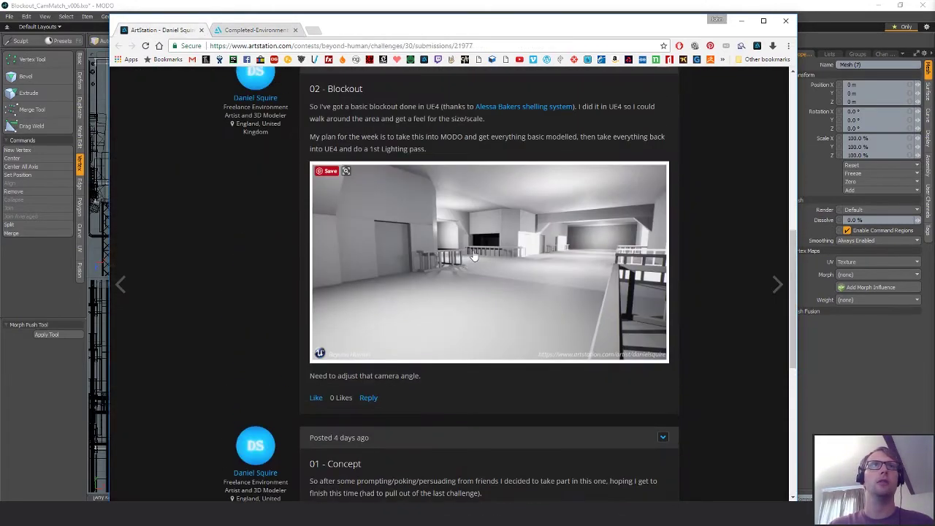
pyautogui.click(234, 30)
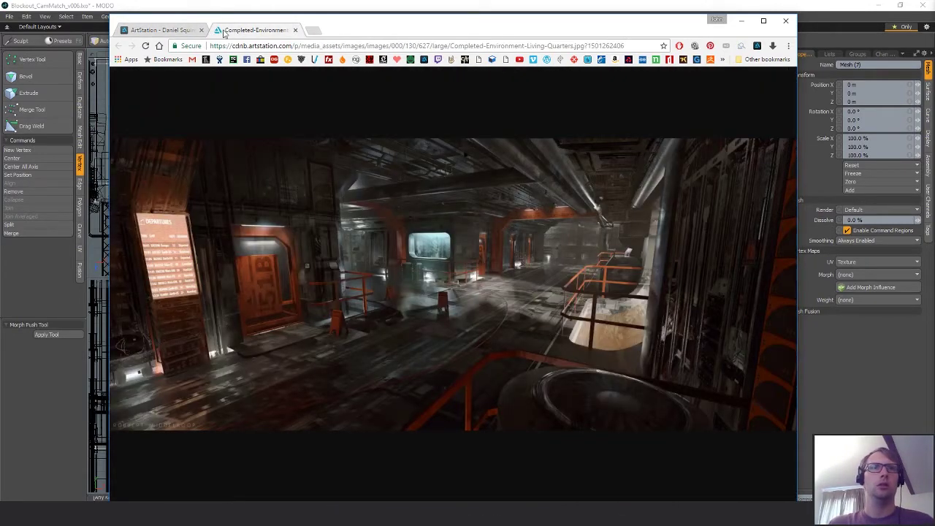
pyautogui.click(183, 31)
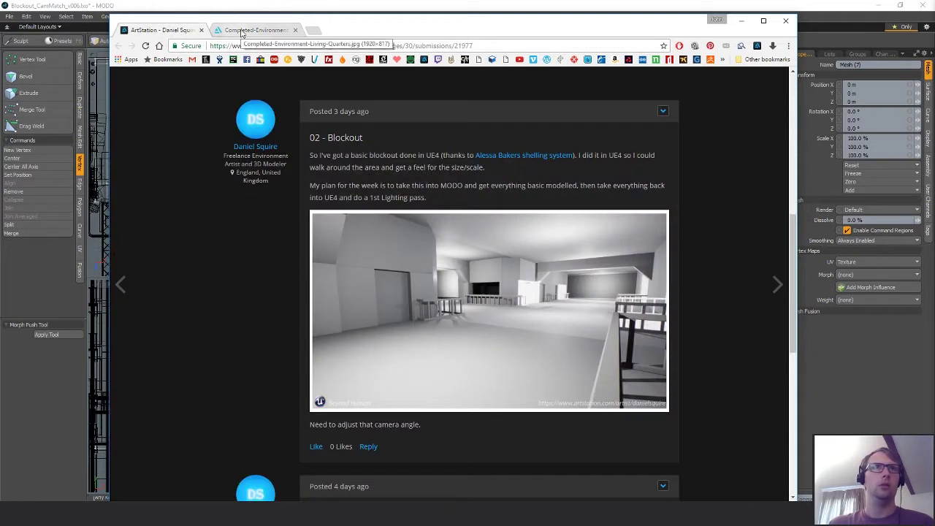
pyautogui.click(242, 31)
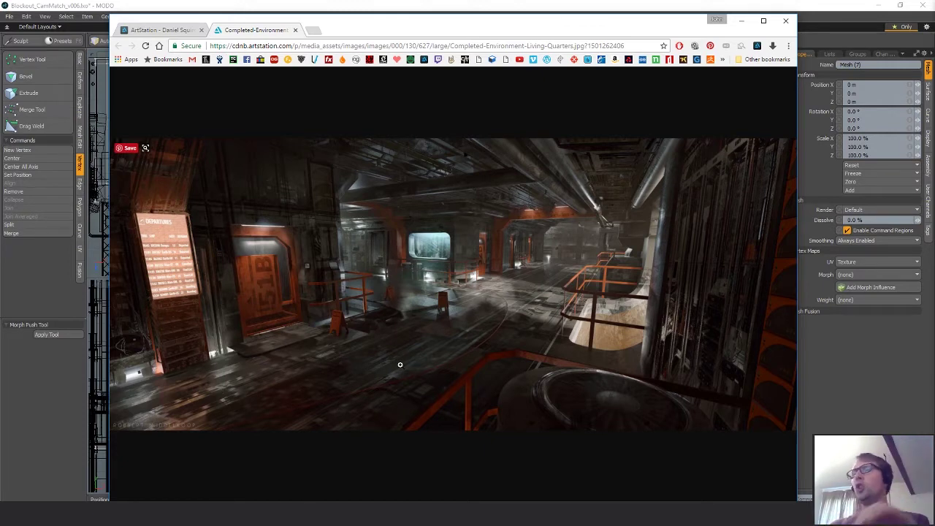
pyautogui.click(167, 30)
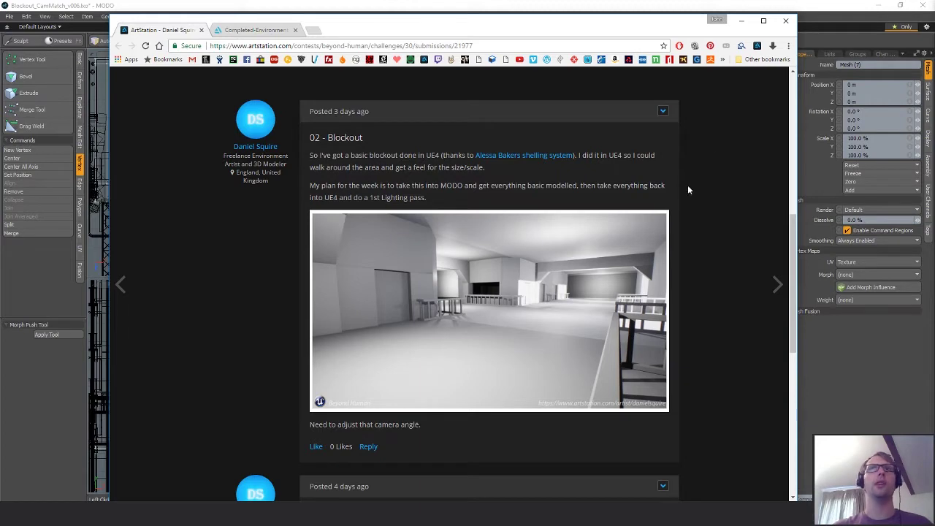
pyautogui.click(786, 20)
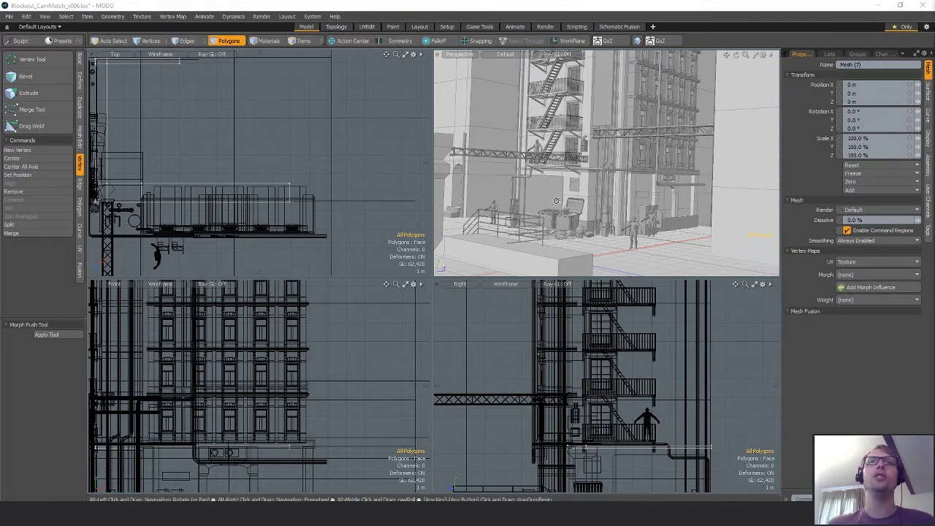
# Step: Select the far wall with the arched doorway together with its neighbouring pipe and steps meshes, ready for polygon editing
pyautogui.keyDown('alt'); pyautogui.moveTo(557, 174); pyautogui.dragTo(608, 191); pyautogui.keyUp('alt')
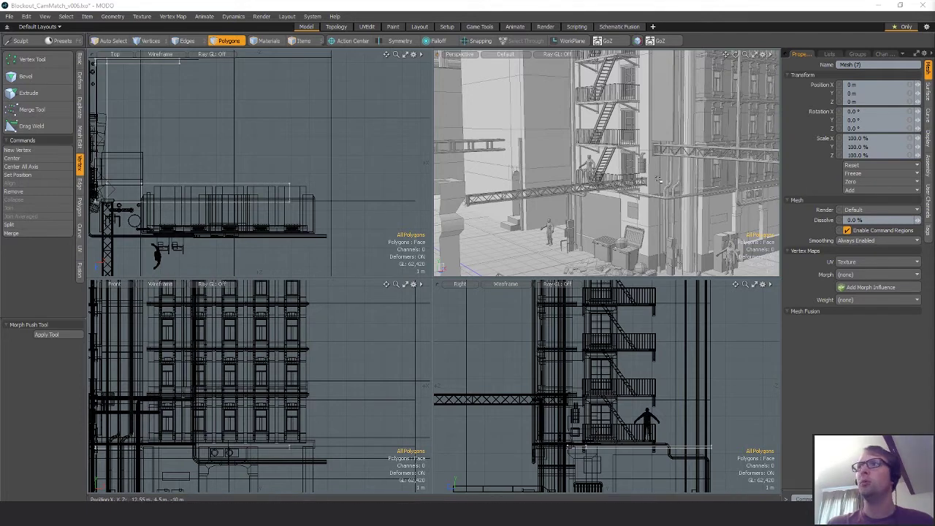
pyautogui.keyDown('alt'); pyautogui.moveTo(497, 158); pyautogui.dragTo(524, 177); pyautogui.keyUp('alt')
pyautogui.press('5')
pyautogui.click(523, 179)
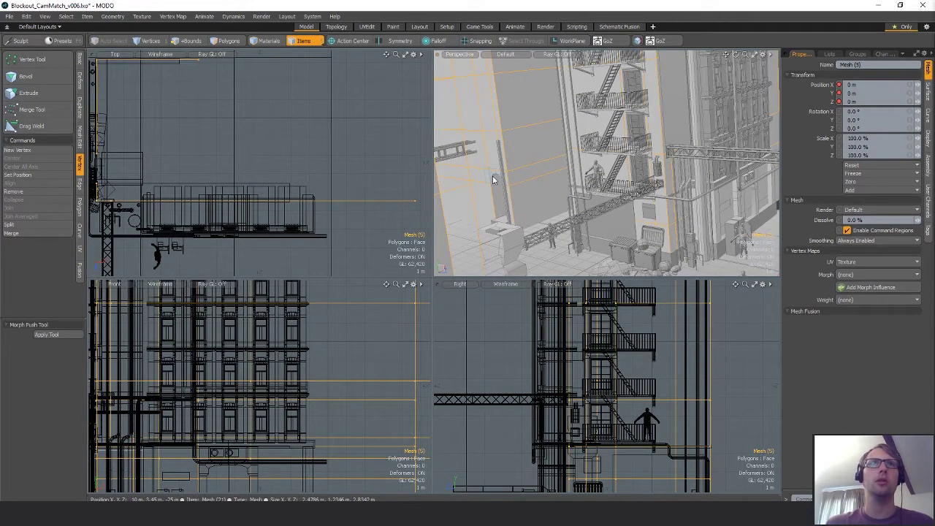
pyautogui.keyDown('shift'); pyautogui.click(493, 175); pyautogui.keyUp('shift')
pyautogui.press('a')
pyautogui.keyDown('ctrl'); pyautogui.keyDown('alt'); pyautogui.moveTo(276, 191); pyautogui.dragTo(410, 154); pyautogui.keyUp('alt'); pyautogui.keyUp('ctrl')
pyautogui.keyDown('alt'); pyautogui.keyDown('shift'); pyautogui.moveTo(307, 256); pyautogui.dragTo(304, 76); pyautogui.keyUp('shift'); pyautogui.keyUp('alt')
pyautogui.keyDown('shift'); pyautogui.click(275, 170); pyautogui.keyUp('shift')
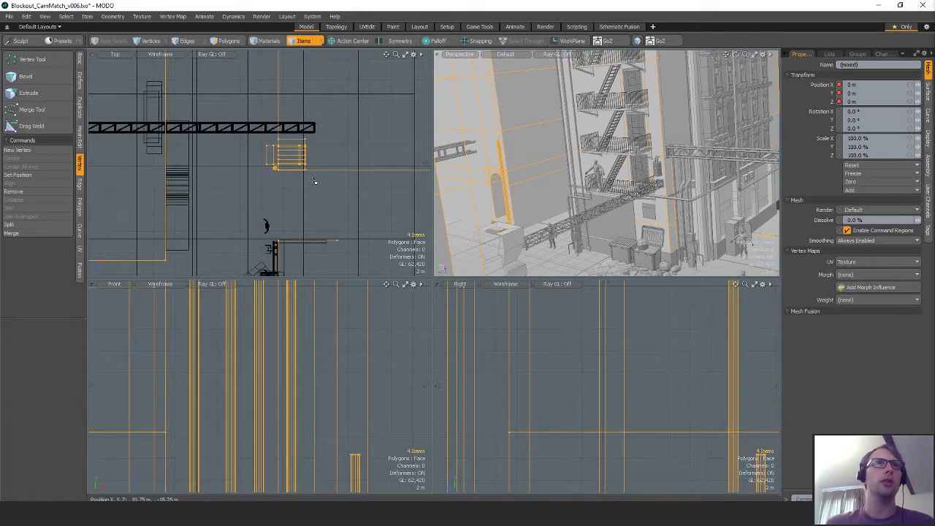
pyautogui.press('3')
pyautogui.press('a')
pyautogui.keyDown('alt'); pyautogui.keyDown('shift'); pyautogui.moveTo(321, 197); pyautogui.dragTo(295, 172); pyautogui.keyUp('shift'); pyautogui.keyUp('alt')
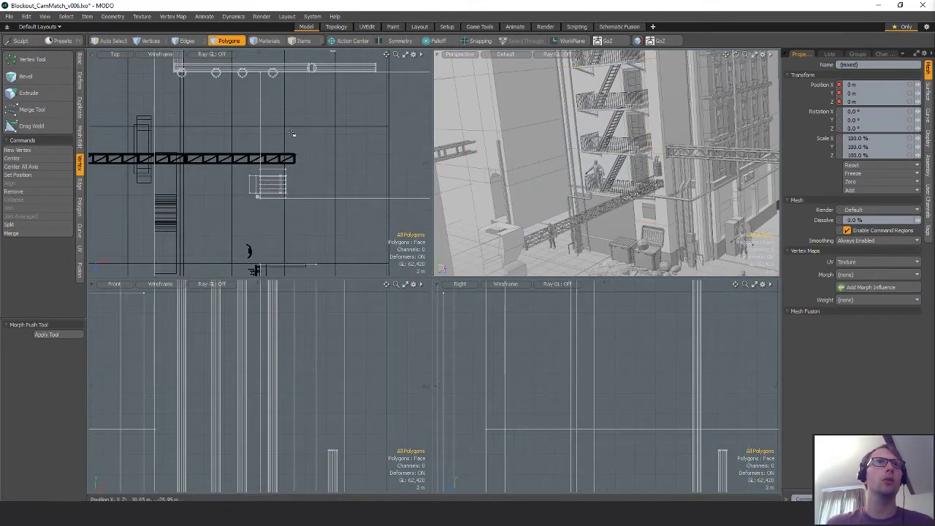
# Step: Cut the far wall section with its steps and pipe into a new mesh and move it 4.1 m along Z
pyautogui.moveTo(294, 139); pyautogui.dragTo(331, 198, button='right')
pyautogui.moveTo(372, 171)
pyautogui.keyDown('alt'); pyautogui.keyDown('shift'); pyautogui.mouseDown()
pyautogui.moveTo(347, 191)
pyautogui.moveTo(330, 141)
pyautogui.moveTo(344, 169)
pyautogui.mouseUp(); pyautogui.keyUp('shift'); pyautogui.keyUp('alt')
pyautogui.press(']')
pyautogui.hotkey('ctrl', 'x')
pyautogui.press('n')
pyautogui.hotkey('ctrl', 'v')
pyautogui.click(329, 142)
pyautogui.press('w')
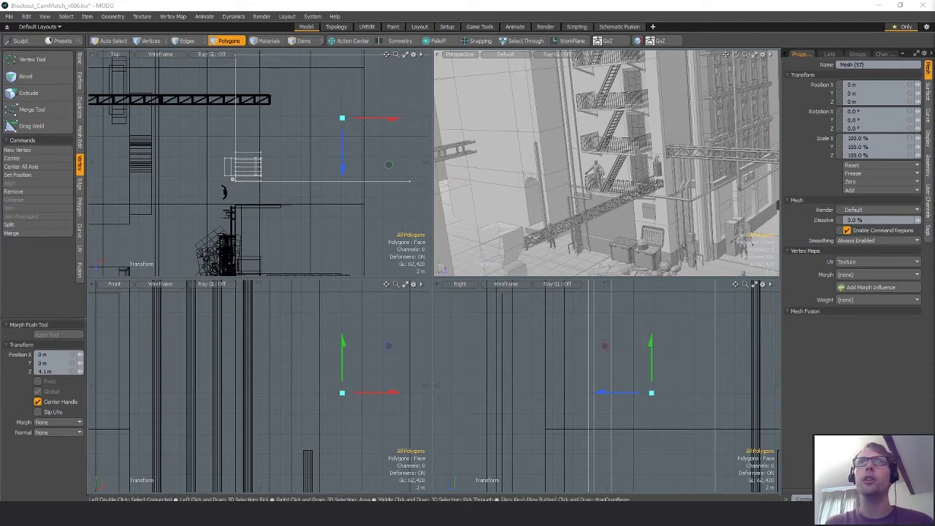
# Step: Copy the whole vertical pipe on the main building's corner and paste it into a new mesh
pyautogui.click(700, 232)
pyautogui.press('5')
pyautogui.click(701, 208)
pyautogui.press('3')
pyautogui.doubleClick(702, 208)
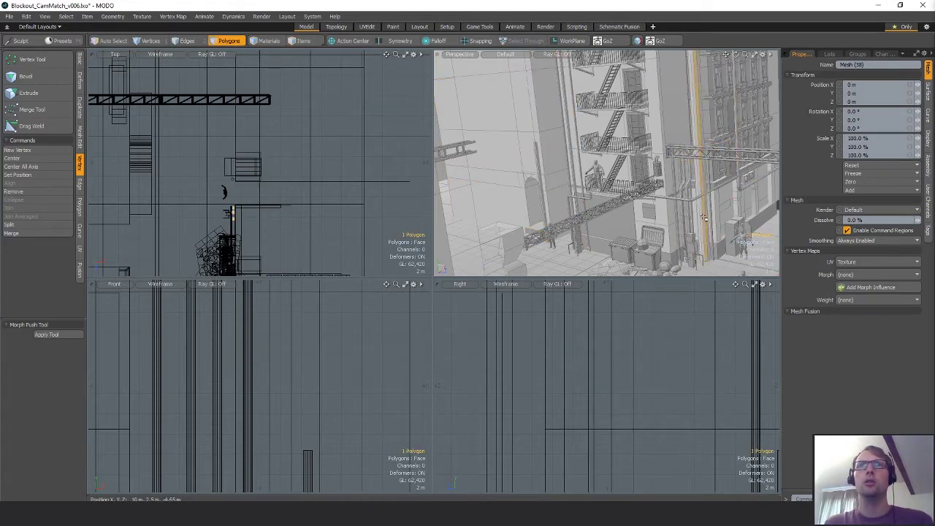
pyautogui.hotkey('ctrl', 'c')
pyautogui.press('n')
pyautogui.hotkey('ctrl', 'v')
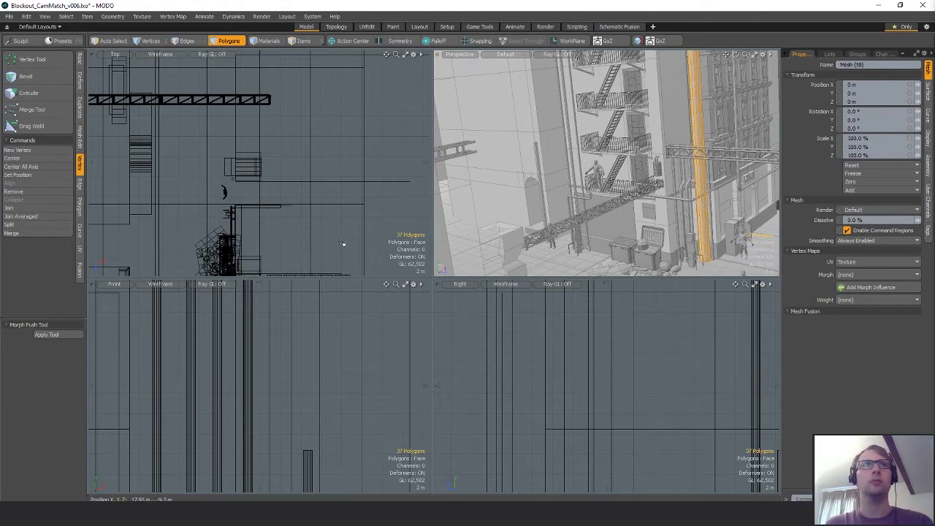
# Step: Move the copied pipe toward the far wall, by -1.2 m in X and -9.6 m in Z
pyautogui.keyDown('alt'); pyautogui.keyDown('shift'); pyautogui.moveTo(289, 228); pyautogui.dragTo(305, 176); pyautogui.keyUp('shift'); pyautogui.keyUp('alt')
pyautogui.press('w')
pyautogui.moveTo(281, 244); pyautogui.dragTo(271, 150)
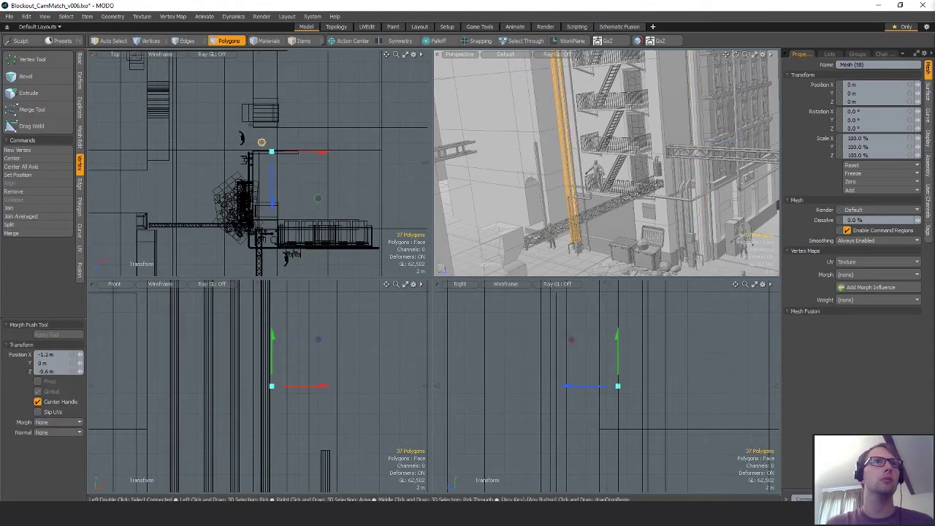
pyautogui.press('q')
# Step: Delete the detail polygons at the ends of the copied pipe, keeping only its straight shaft
pyautogui.hotkey('shift', 'a')
pyautogui.keyDown('ctrl'); pyautogui.moveTo(301, 374); pyautogui.dragTo(191, 343, button='right'); pyautogui.keyUp('ctrl')
pyautogui.moveTo(301, 446)
pyautogui.keyDown('shift'); pyautogui.mouseDown(button='right')
pyautogui.moveTo(246, 445)
pyautogui.moveTo(380, 432)
pyautogui.mouseUp(button='right'); pyautogui.keyUp('shift')
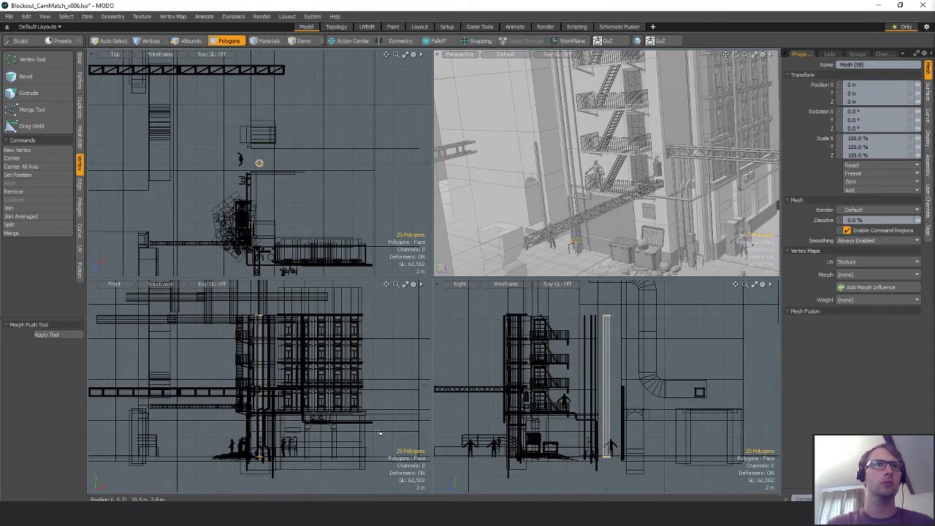
pyautogui.press('Delete')
# Step: Select the straight pipe shaft and shift it -490 mm in X and 320 mm in Z beside the wall corner
pyautogui.scroll(6, 238, 161)
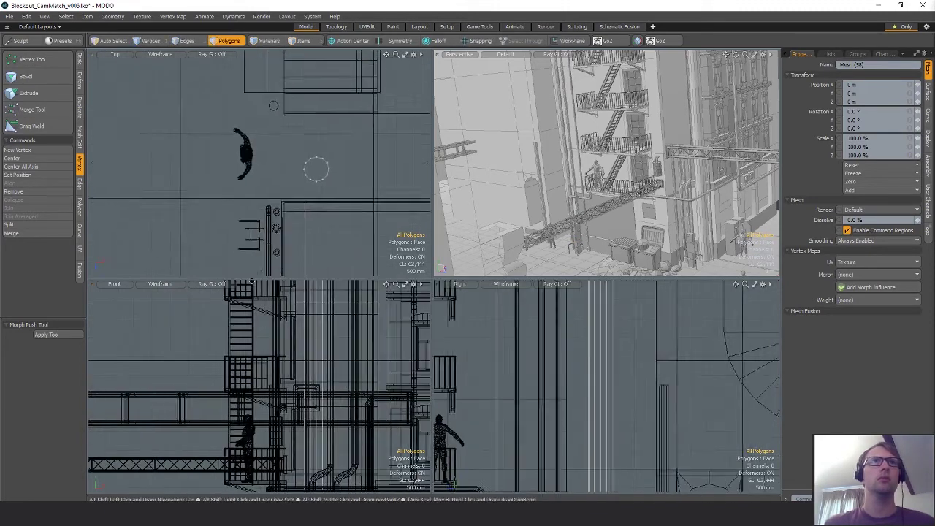
pyautogui.keyDown('alt'); pyautogui.moveTo(329, 218); pyautogui.dragTo(331, 193); pyautogui.keyUp('alt')
pyautogui.scroll(2, 331, 212)
pyautogui.scroll(2, 347, 206)
pyautogui.press('w')
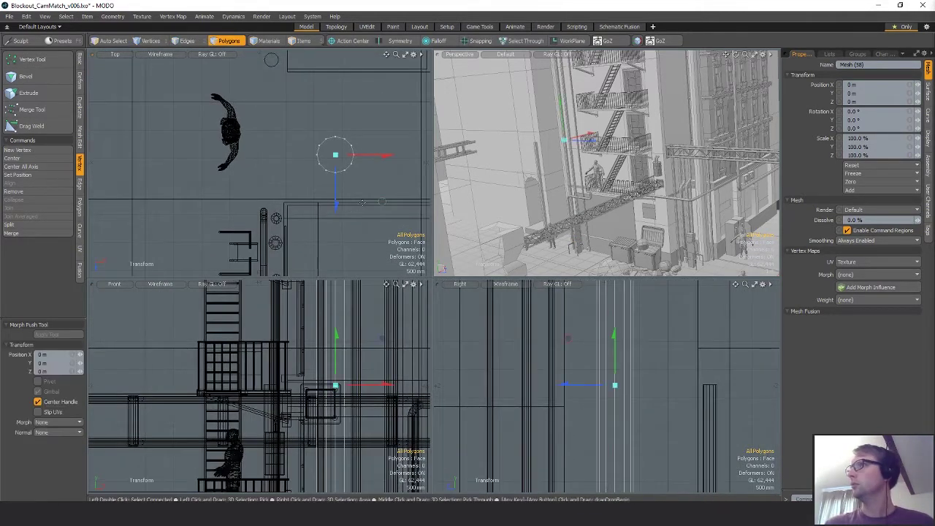
pyautogui.press('q')
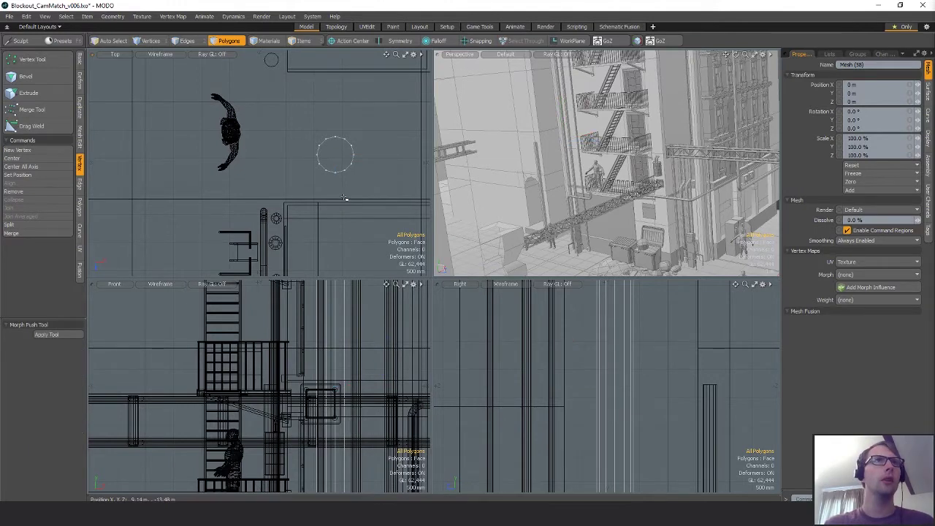
pyautogui.moveTo(394, 143)
pyautogui.mouseDown(button='right')
pyautogui.moveTo(273, 217)
pyautogui.moveTo(384, 228)
pyautogui.mouseUp(button='right')
pyautogui.press('w')
pyautogui.moveTo(388, 224); pyautogui.dragTo(360, 241)
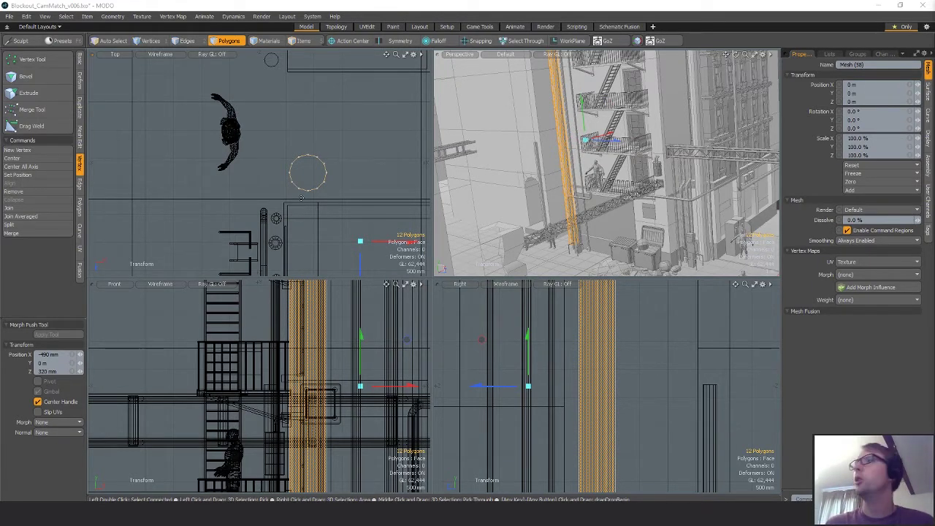
# Step: Copy the bent pipe beside the wall corner and paste it into a new mesh
pyautogui.keyDown('alt'); pyautogui.moveTo(301, 198); pyautogui.dragTo(296, 197); pyautogui.keyUp('alt')
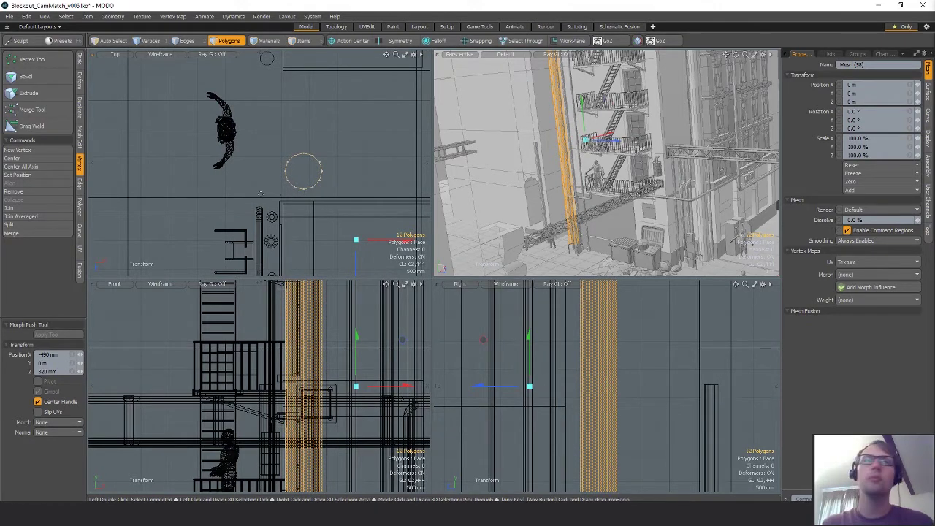
pyautogui.click(318, 200)
pyautogui.press('q')
pyautogui.keyDown('alt'); pyautogui.keyDown('shift'); pyautogui.moveTo(346, 383); pyautogui.dragTo(355, 319); pyautogui.keyUp('shift'); pyautogui.keyUp('alt')
pyautogui.scroll(-5, 347, 361)
pyautogui.press('5')
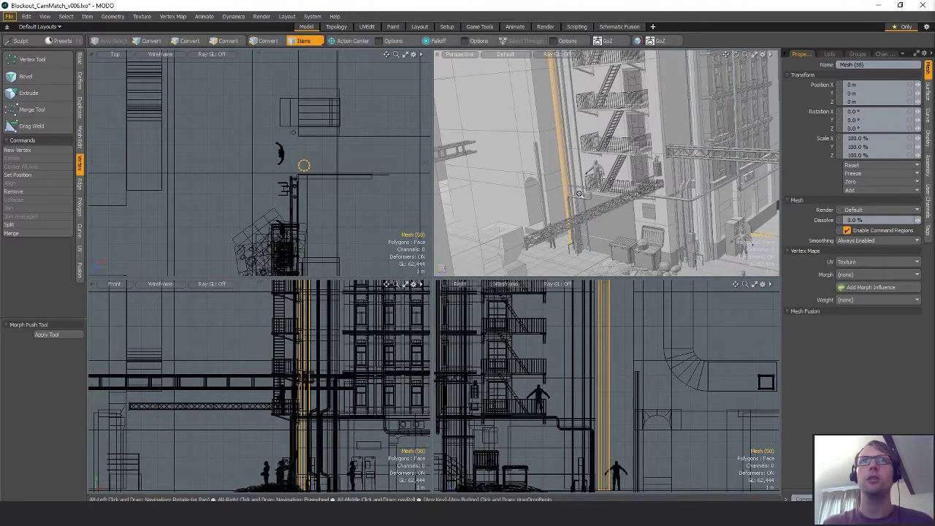
pyautogui.click(588, 201)
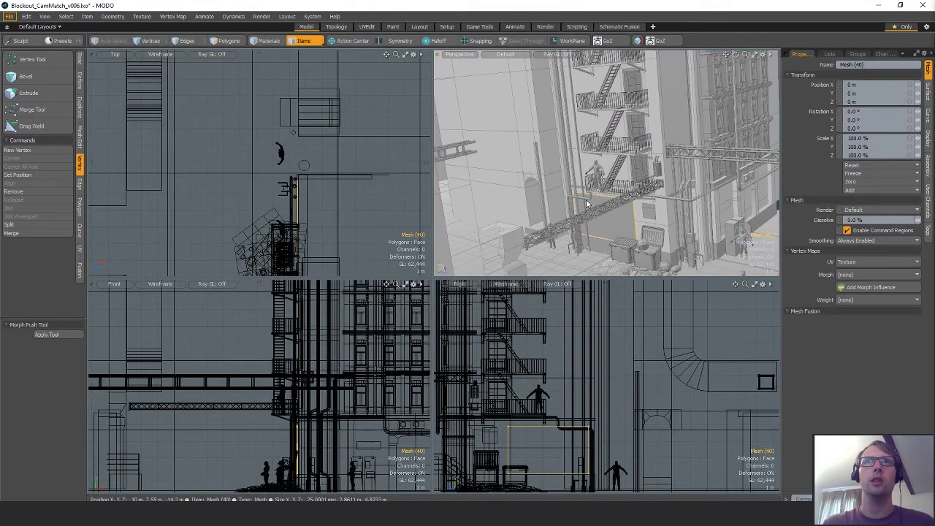
pyautogui.click(586, 202)
pyautogui.press('3')
pyautogui.keyDown('alt'); pyautogui.keyDown('shift'); pyautogui.moveTo(299, 217); pyautogui.dragTo(292, 193); pyautogui.keyUp('shift'); pyautogui.keyUp('alt')
pyautogui.moveTo(274, 192)
pyautogui.mouseDown(button='right')
pyautogui.moveTo(425, 190)
pyautogui.moveTo(413, 198)
pyautogui.mouseUp(button='right')
pyautogui.hotkey('ctrl', 'c')
pyautogui.press('n')
pyautogui.hotkey('ctrl', 'v')
# Step: Scale up the pasted bent pipe and move it over the straight vertical shaft
pyautogui.keyDown('ctrl'); pyautogui.keyDown('alt'); pyautogui.moveTo(346, 200); pyautogui.dragTo(388, 166); pyautogui.keyUp('alt'); pyautogui.keyUp('ctrl')
pyautogui.press('r')
pyautogui.moveTo(289, 211); pyautogui.dragTo(457, 211)
pyautogui.press('w')
pyautogui.keyDown('alt'); pyautogui.keyDown('shift'); pyautogui.moveTo(318, 70); pyautogui.dragTo(357, 383); pyautogui.keyUp('shift'); pyautogui.keyUp('alt')
pyautogui.scroll(7, 329, 213)
pyautogui.keyDown('alt'); pyautogui.keyDown('shift'); pyautogui.moveTo(322, 183); pyautogui.dragTo(295, 184); pyautogui.keyUp('shift'); pyautogui.keyUp('alt')
# Step: Fit the bent pipe's diameter to the straight shaft by scaling it to 78.5%, fine-tuning the size, and nudging it 15 mm in Z
pyautogui.press('r')
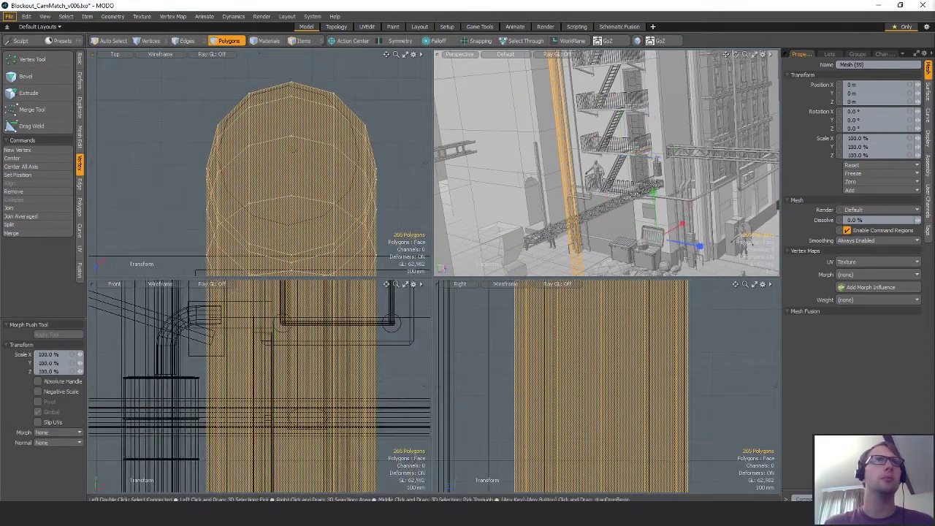
pyautogui.moveTo(291, 145); pyautogui.dragTo(277, 152)
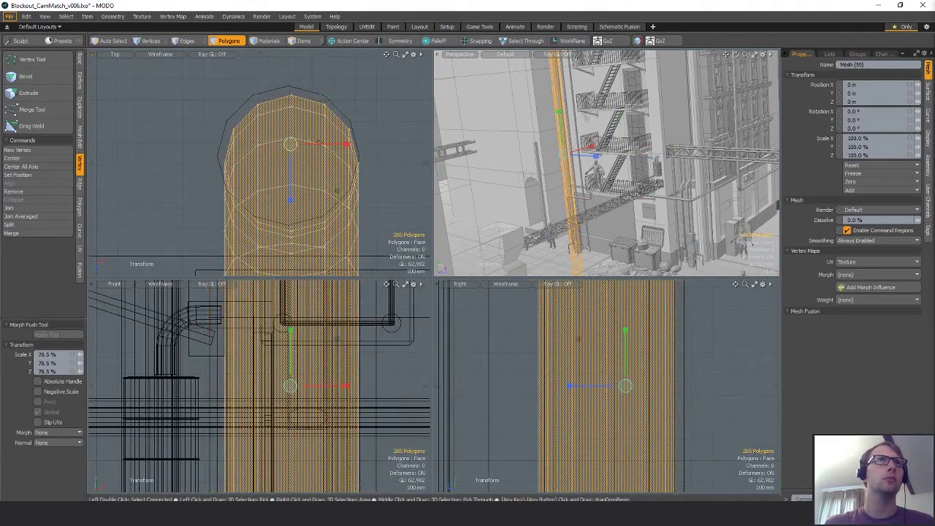
pyautogui.press('w')
pyautogui.moveTo(323, 131); pyautogui.dragTo(320, 121)
pyautogui.press('r')
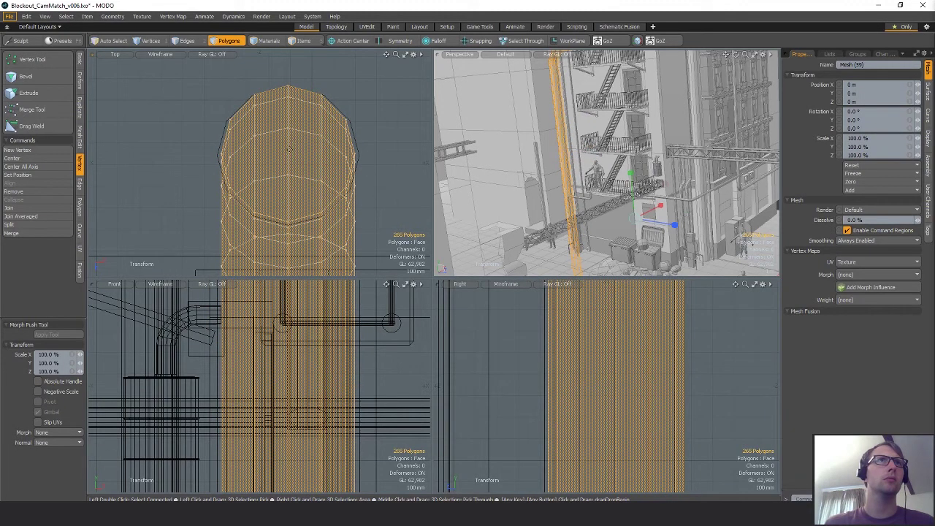
pyautogui.moveTo(286, 155); pyautogui.dragTo(290, 155)
pyautogui.press('w')
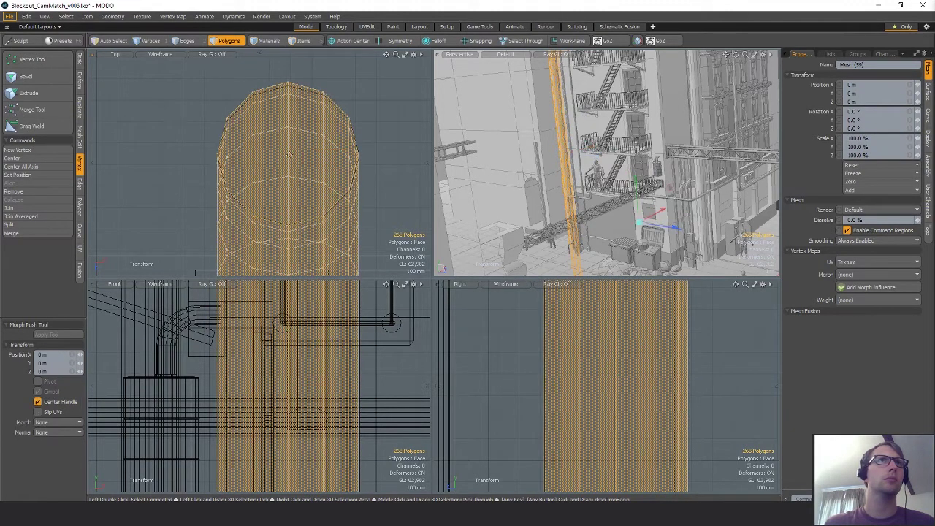
pyautogui.click(288, 185)
pyautogui.moveTo(284, 204); pyautogui.dragTo(320, 161)
pyautogui.scroll(-5, 304, 187)
pyautogui.scroll(-1, 322, 163)
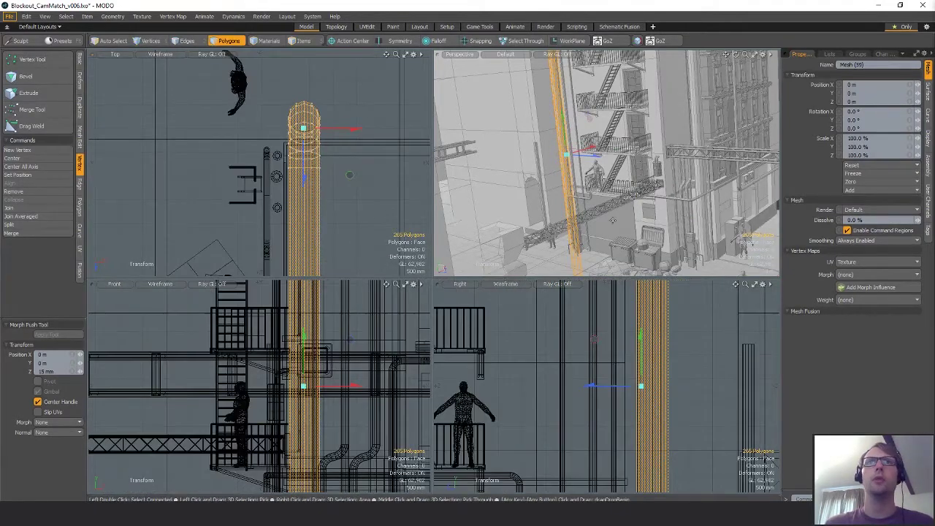
pyautogui.press('q')
# Step: Raise the vertices at the bent pipe's lower end to shorten its vertical leg
pyautogui.press('w')
pyautogui.keyDown('ctrl'); pyautogui.keyDown('alt'); pyautogui.moveTo(643, 339); pyautogui.dragTo(584, 371); pyautogui.keyUp('alt'); pyautogui.keyUp('ctrl')
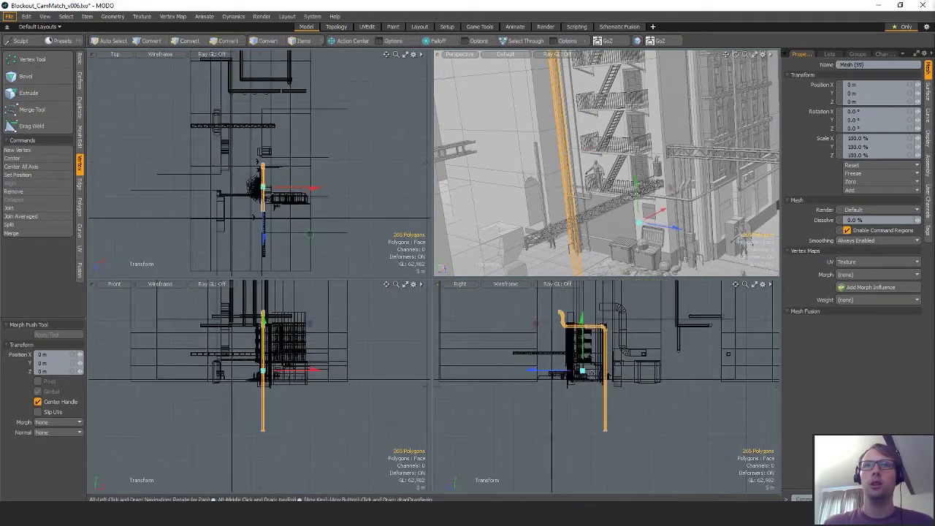
pyautogui.press('q')
pyautogui.press('1')
pyautogui.moveTo(683, 434); pyautogui.dragTo(680, 438, button='right')
pyautogui.press('w')
pyautogui.moveTo(605, 380); pyautogui.dragTo(605, 298)
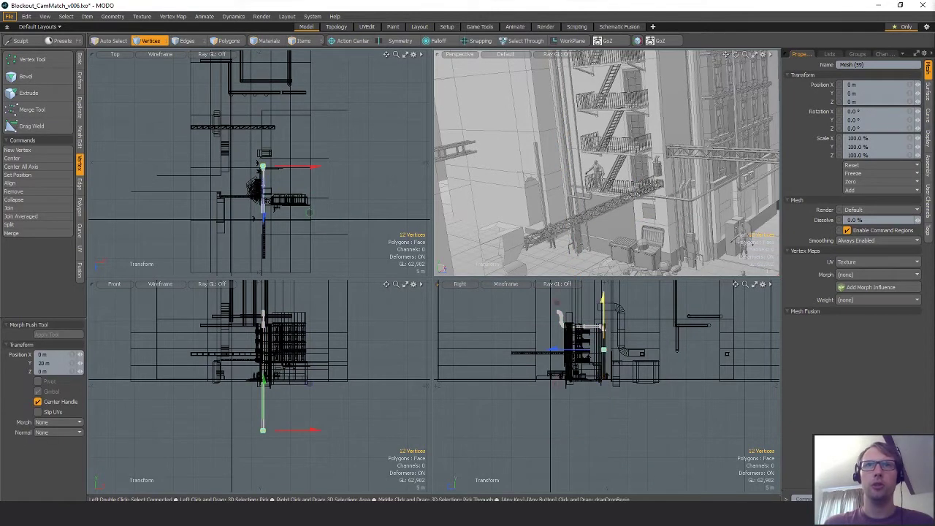
# Step: Lower the whole bent pipe so its shortened leg reaches ground level
pyautogui.press('q')
pyautogui.press('Escape')
pyautogui.scroll(4, 600, 335)
pyautogui.press('w')
pyautogui.moveTo(652, 334); pyautogui.dragTo(656, 415)
# Step: Turn the bent pipe a quarter turn about the vertical axis and move it -200 mm in X and -5.7 m in Z
pyautogui.press('e')
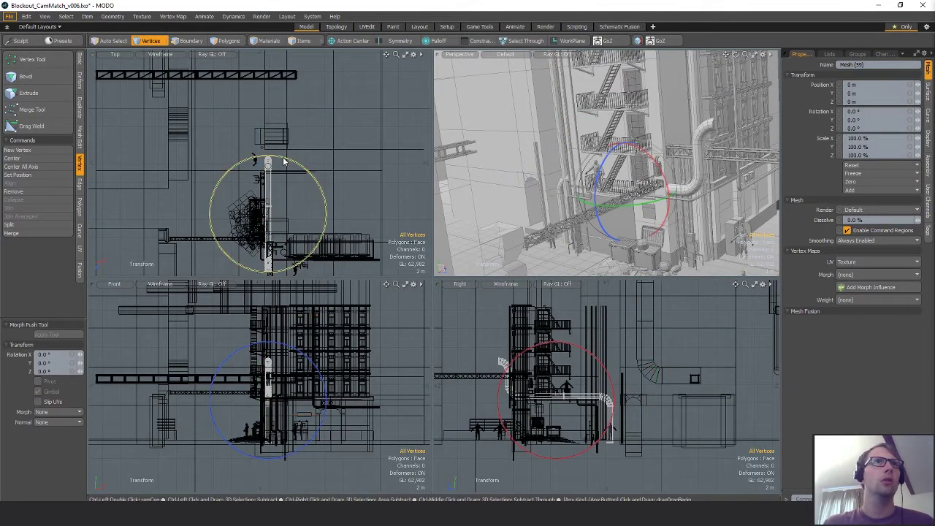
pyautogui.keyDown('ctrl'); pyautogui.moveTo(285, 158); pyautogui.dragTo(288, 110); pyautogui.keyUp('ctrl')
pyautogui.press('w')
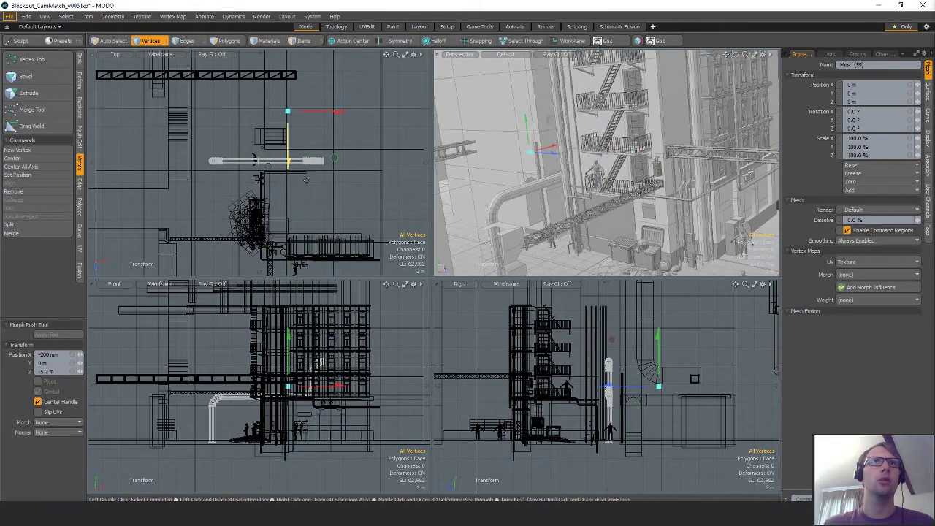
# Step: Rotate the bent pipe -180° about X, turn it half around the vertical axis, and move it -10.05 m in X
pyautogui.press('e')
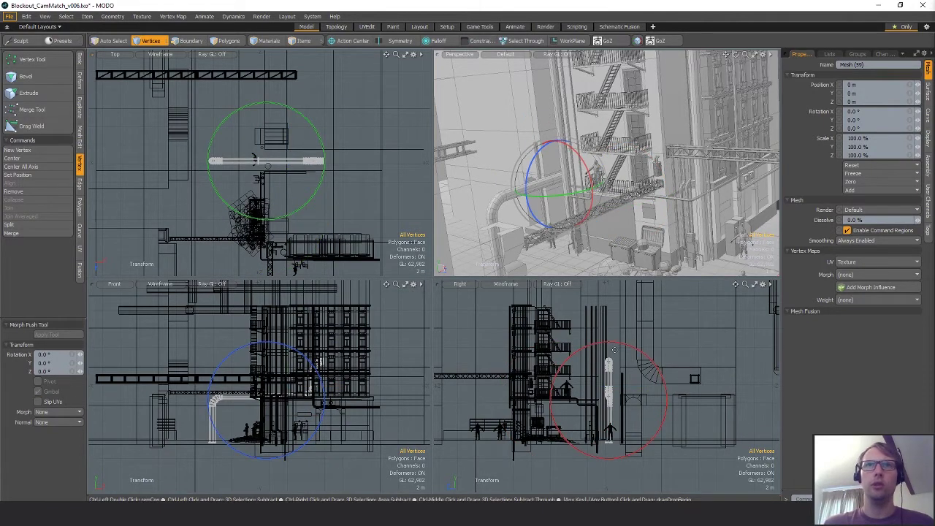
pyautogui.keyDown('ctrl'); pyautogui.keyDown('alt'); pyautogui.moveTo(614, 350); pyautogui.dragTo(586, 460); pyautogui.keyUp('alt'); pyautogui.keyUp('ctrl')
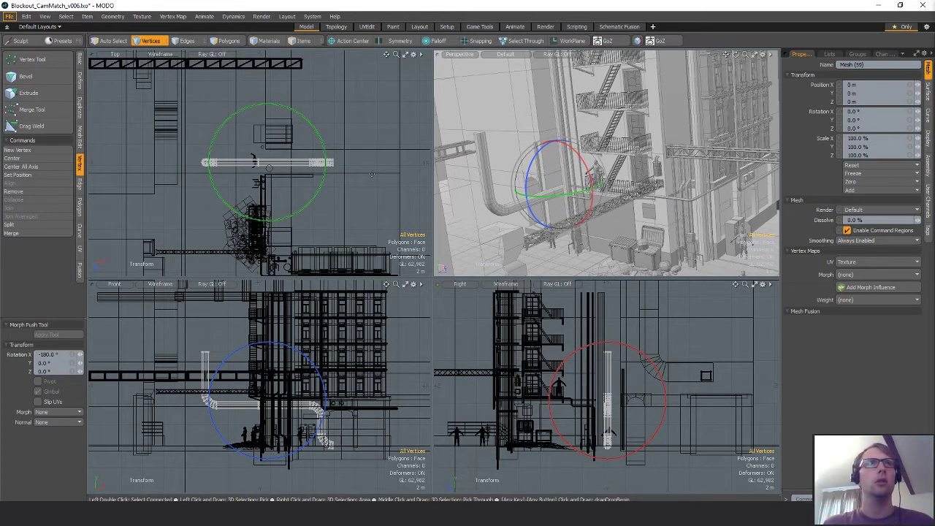
pyautogui.moveTo(309, 118); pyautogui.dragTo(271, 114)
pyautogui.hotkey('ctrl', 'z')
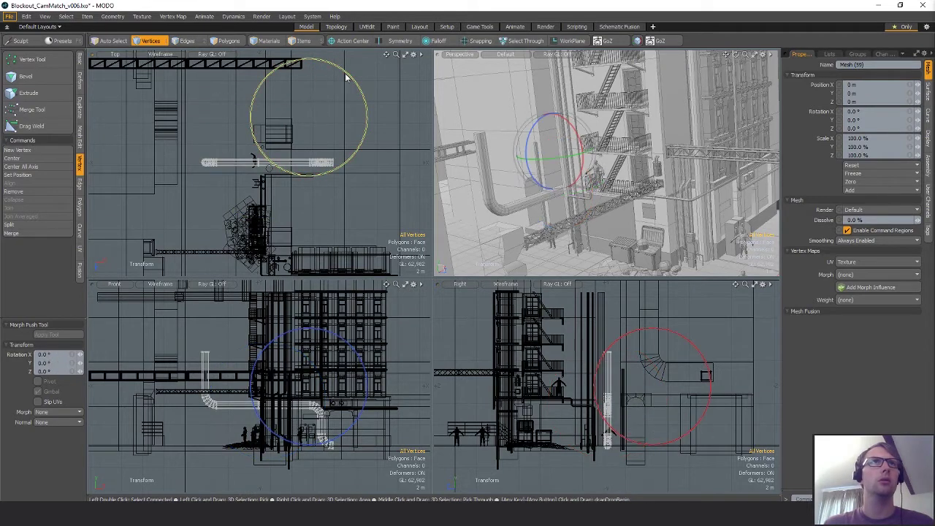
pyautogui.keyDown('ctrl'); pyautogui.moveTo(345, 76); pyautogui.dragTo(259, 170); pyautogui.keyUp('ctrl')
pyautogui.moveTo(351, 121); pyautogui.dragTo(274, 223)
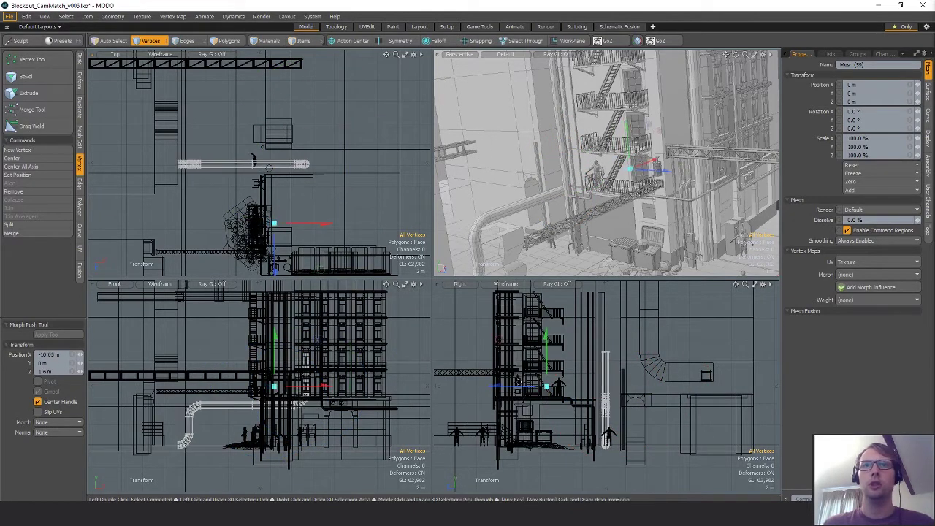
# Step: Flip the bent pipe another -180° about X and shift it 3.9 m in X
pyautogui.press('e')
pyautogui.keyDown('ctrl'); pyautogui.moveTo(611, 343); pyautogui.dragTo(597, 469); pyautogui.keyUp('ctrl')
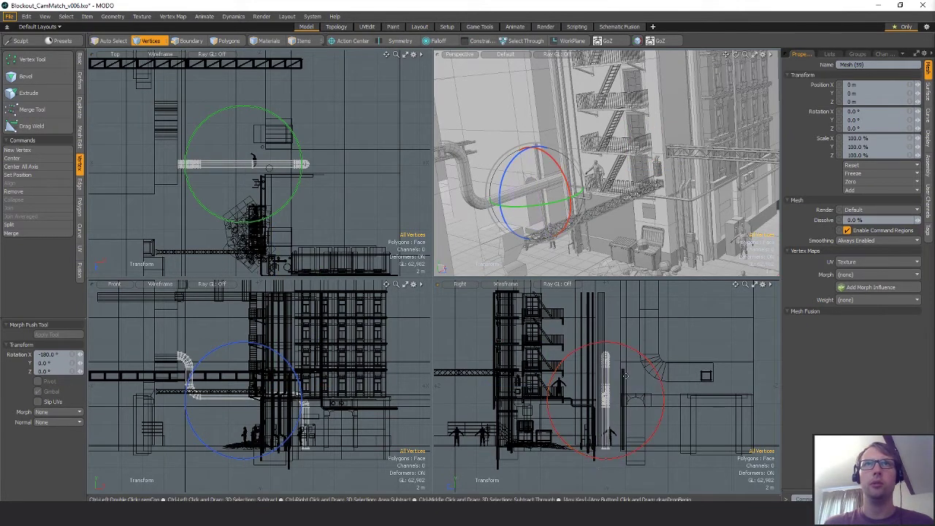
pyautogui.press('w')
pyautogui.moveTo(280, 168); pyautogui.dragTo(321, 168)
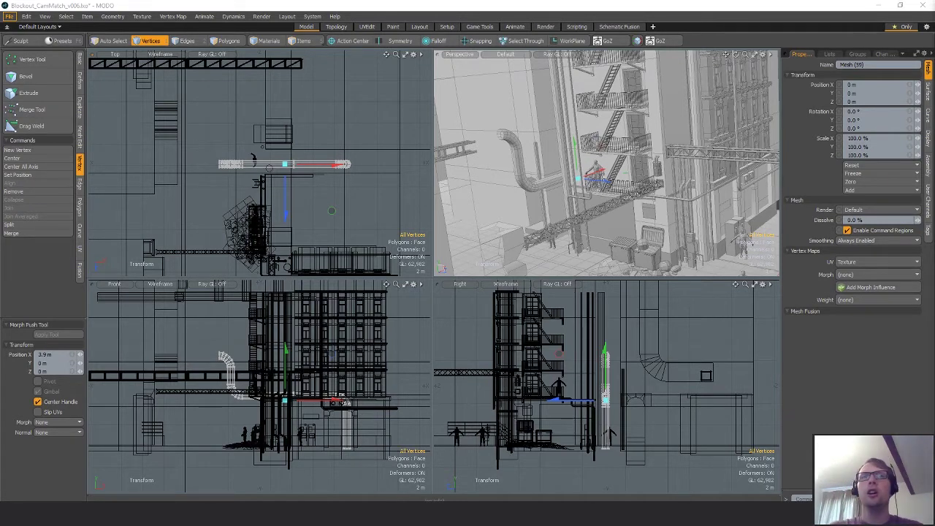
# Step: Reposition the bent pipe behind the wall corner, offsetting it 580 mm in X and 400 mm in Z
pyautogui.click(293, 212)
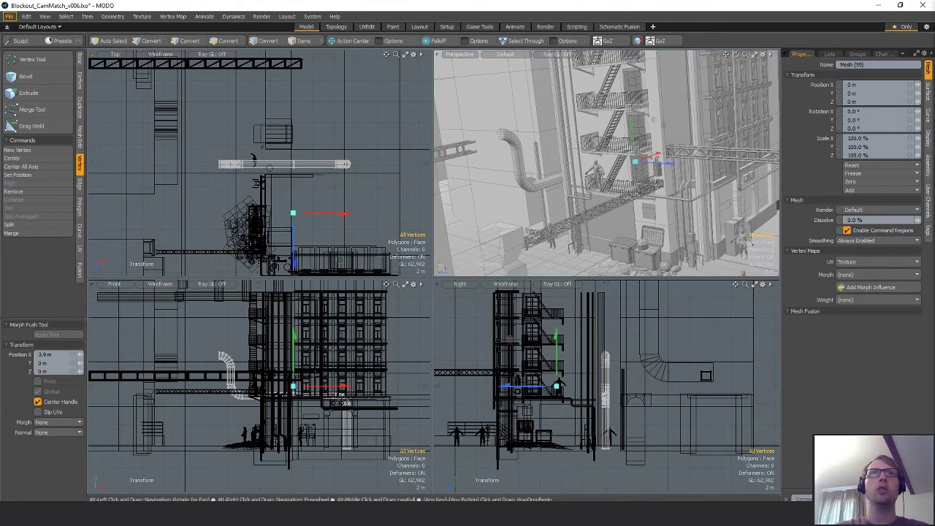
pyautogui.keyDown('alt'); pyautogui.moveTo(549, 199); pyautogui.dragTo(633, 191); pyautogui.keyUp('alt')
pyautogui.keyDown('ctrl'); pyautogui.keyDown('alt'); pyautogui.moveTo(202, 179); pyautogui.dragTo(294, 169); pyautogui.keyUp('alt'); pyautogui.keyUp('ctrl')
pyautogui.moveTo(294, 170)
pyautogui.keyDown('alt'); pyautogui.keyDown('shift'); pyautogui.mouseDown()
pyautogui.moveTo(301, 175)
pyautogui.moveTo(284, 171)
pyautogui.mouseUp(); pyautogui.keyUp('shift'); pyautogui.keyUp('alt')
pyautogui.keyDown('ctrl'); pyautogui.keyDown('alt'); pyautogui.moveTo(284, 171); pyautogui.dragTo(329, 165); pyautogui.keyUp('alt'); pyautogui.keyUp('ctrl')
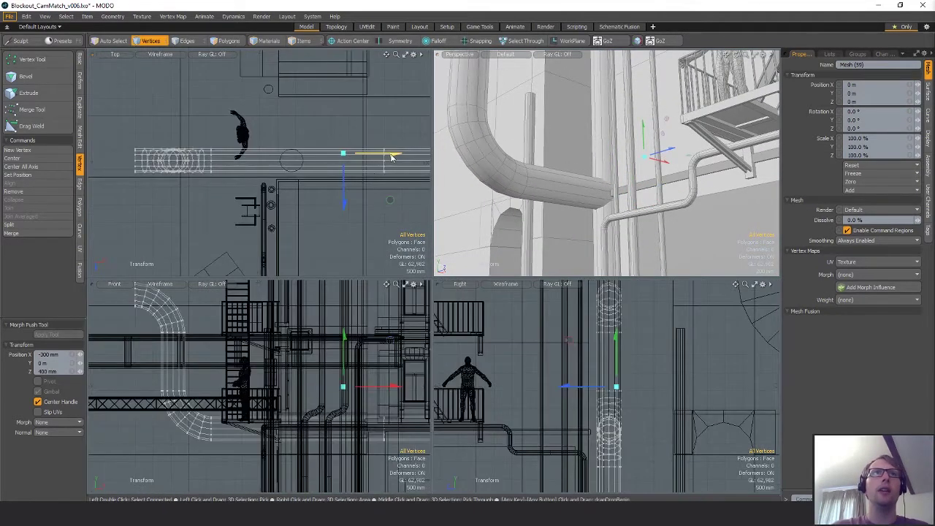
pyautogui.moveTo(394, 155); pyautogui.dragTo(380, 155)
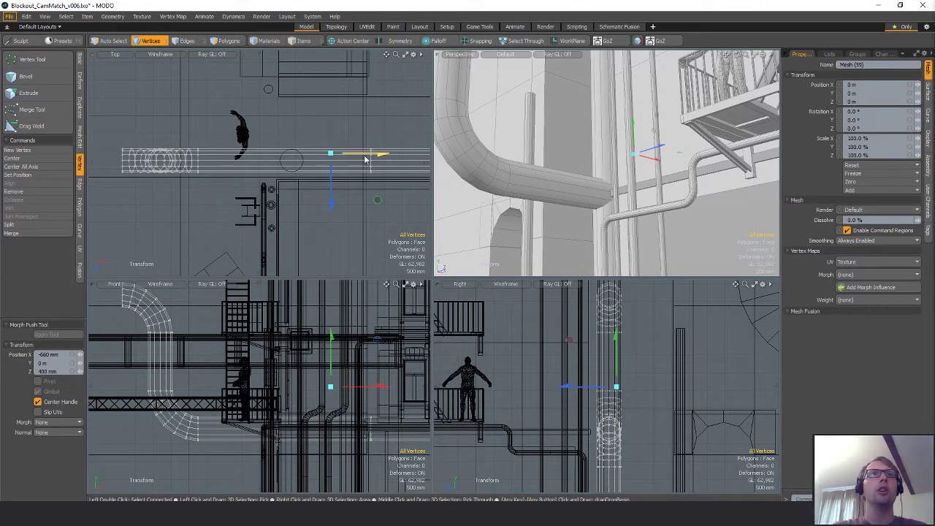
pyautogui.moveTo(365, 155); pyautogui.dragTo(429, 155)
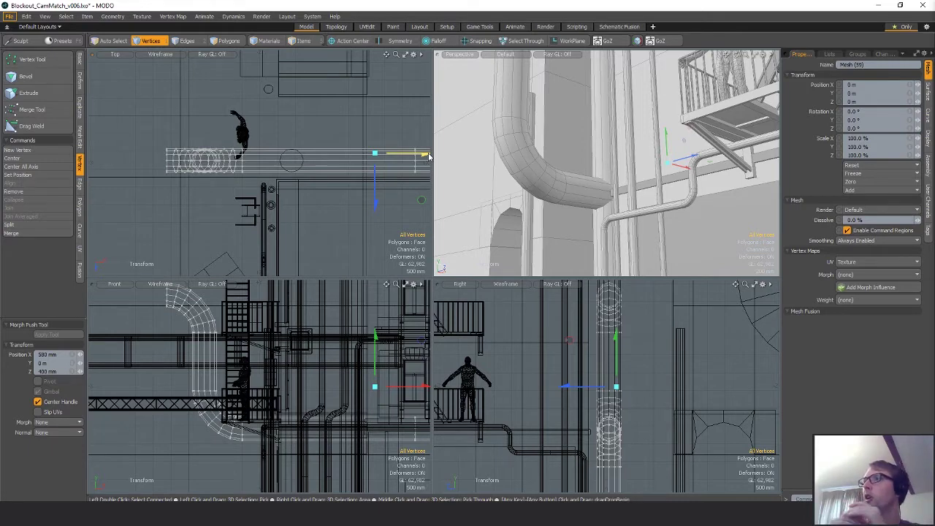
# Step: Check the pipe's placement in the concept camera preview window, put the window away, and inspect the alley from street level
pyautogui.moveTo(934, 95); pyautogui.dragTo(236, 118)
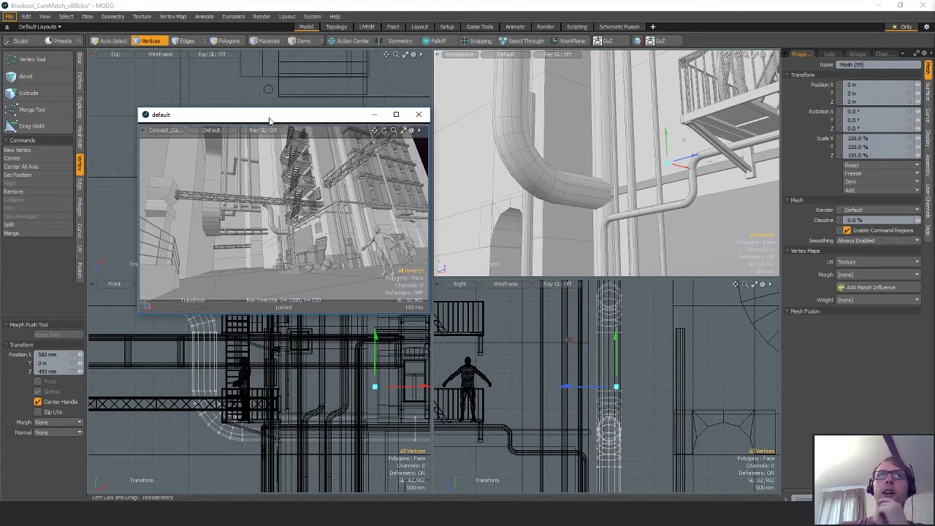
pyautogui.moveTo(269, 121); pyautogui.dragTo(934, 128)
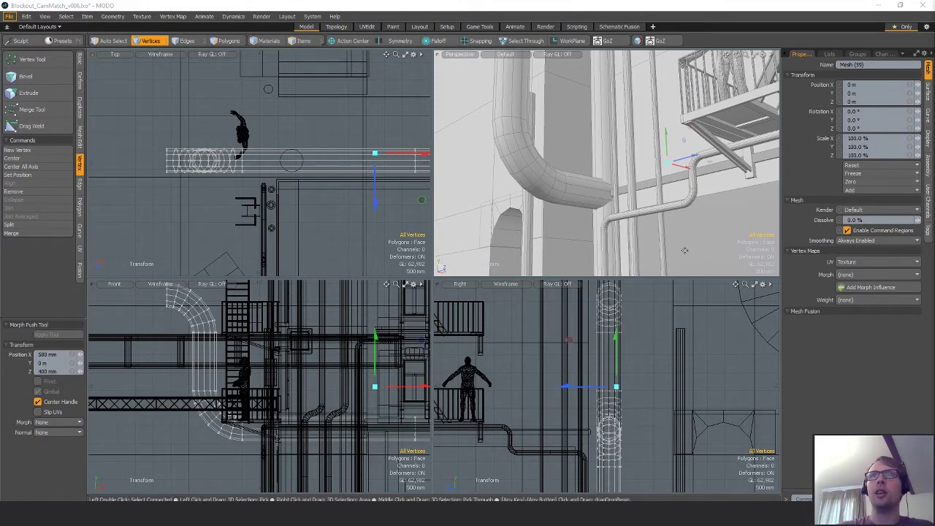
pyautogui.keyDown('alt'); pyautogui.moveTo(672, 201); pyautogui.dragTo(492, 171); pyautogui.keyUp('alt')
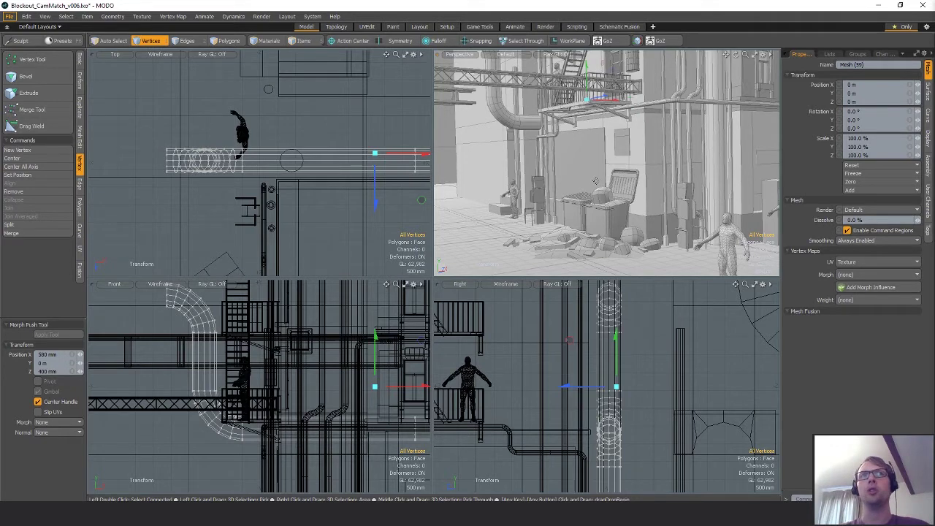
# Step: Delete the straight vertical pipe shaft beside the wall corner
pyautogui.scroll(2, 327, 180)
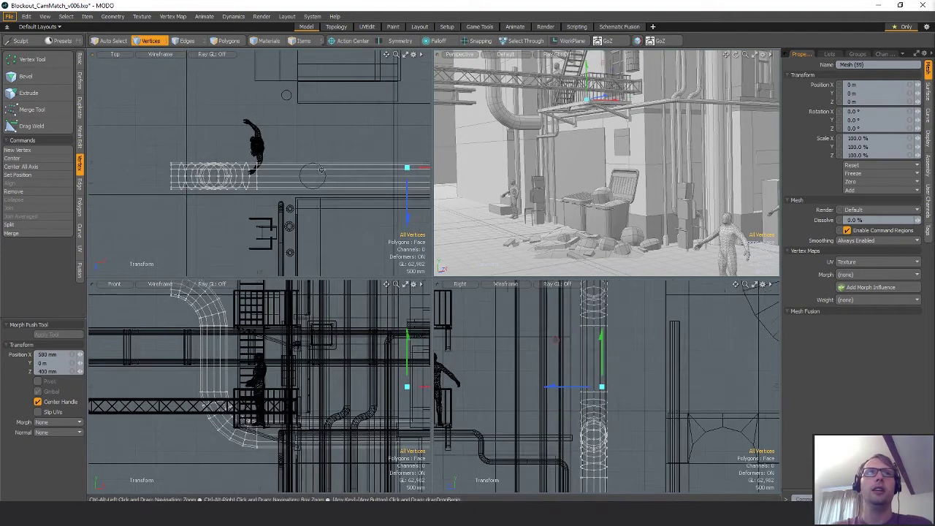
pyautogui.press('space')
pyautogui.press('3')
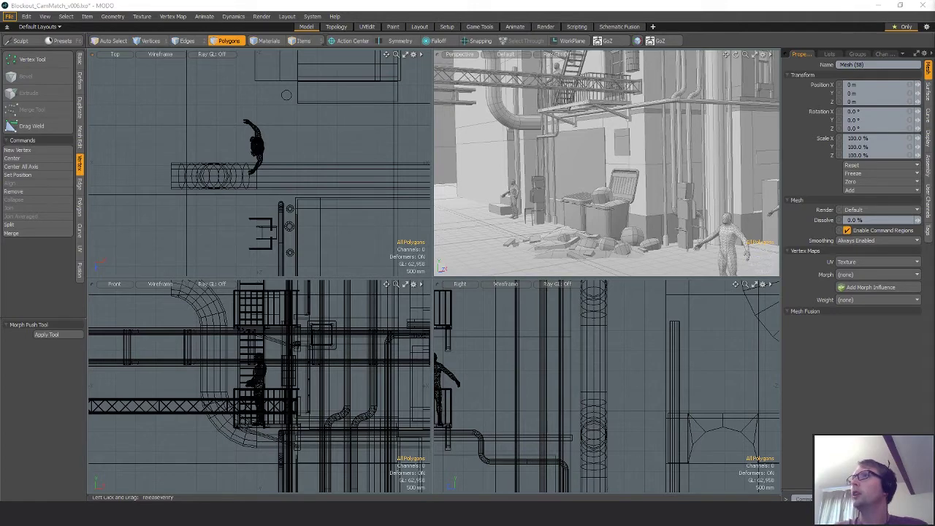
# Step: Select the large bent pipe's mesh and move all its edges -80 mm in X and -1.5 m in Y
pyautogui.keyDown('alt'); pyautogui.keyDown('shift'); pyautogui.moveTo(646, 437); pyautogui.dragTo(729, 496); pyautogui.keyUp('shift'); pyautogui.keyUp('alt')
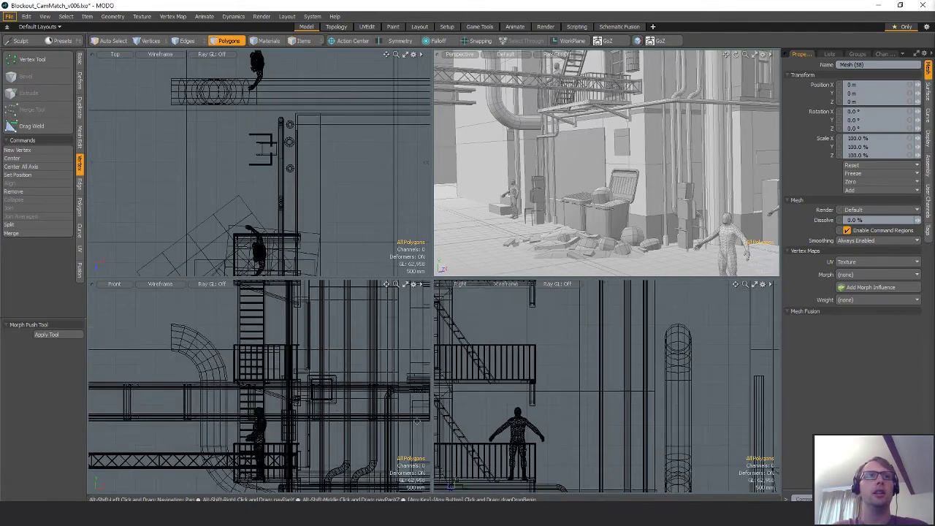
pyautogui.keyDown('alt'); pyautogui.keyDown('shift'); pyautogui.moveTo(250, 383); pyautogui.dragTo(341, 330); pyautogui.keyUp('shift'); pyautogui.keyUp('alt')
pyautogui.press('5')
pyautogui.click(307, 346)
pyautogui.press('2')
pyautogui.press('w')
pyautogui.moveTo(344, 284); pyautogui.dragTo(344, 336)
pyautogui.keyDown('alt'); pyautogui.keyDown('shift'); pyautogui.moveTo(312, 323); pyautogui.dragTo(320, 339); pyautogui.keyUp('shift'); pyautogui.keyUp('alt')
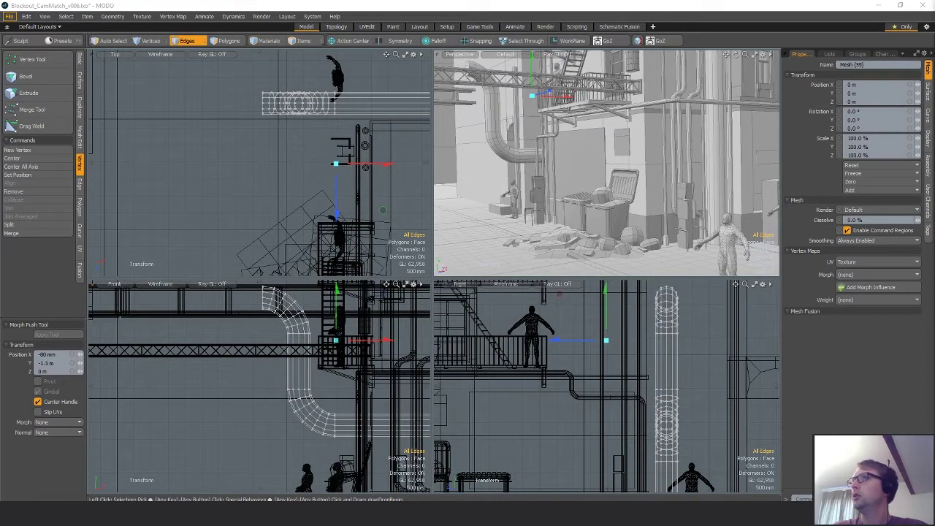
# Step: Scale the bent pipe down slightly and move it -1.06 m in X and 140 mm in Y
pyautogui.scroll(-2, 330, 379)
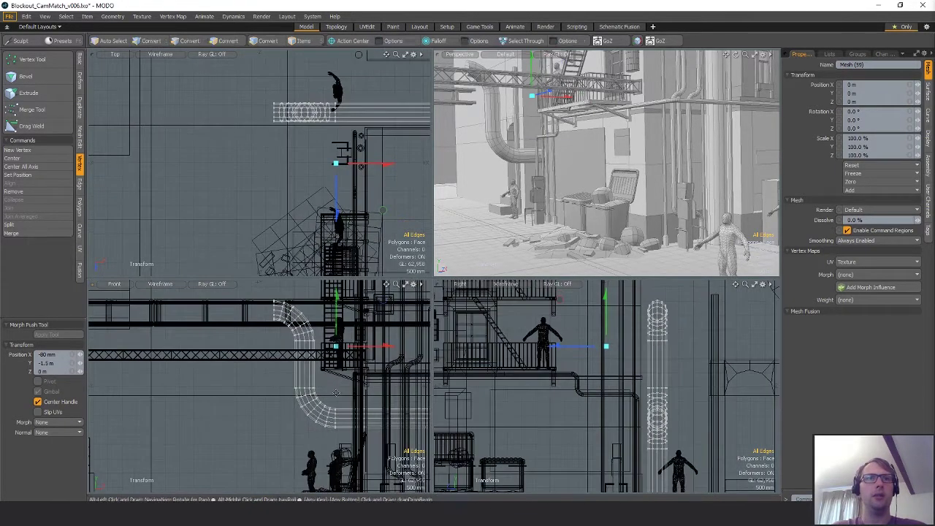
pyautogui.keyDown('alt'); pyautogui.keyDown('shift'); pyautogui.moveTo(330, 379); pyautogui.dragTo(322, 348); pyautogui.keyUp('shift'); pyautogui.keyUp('alt')
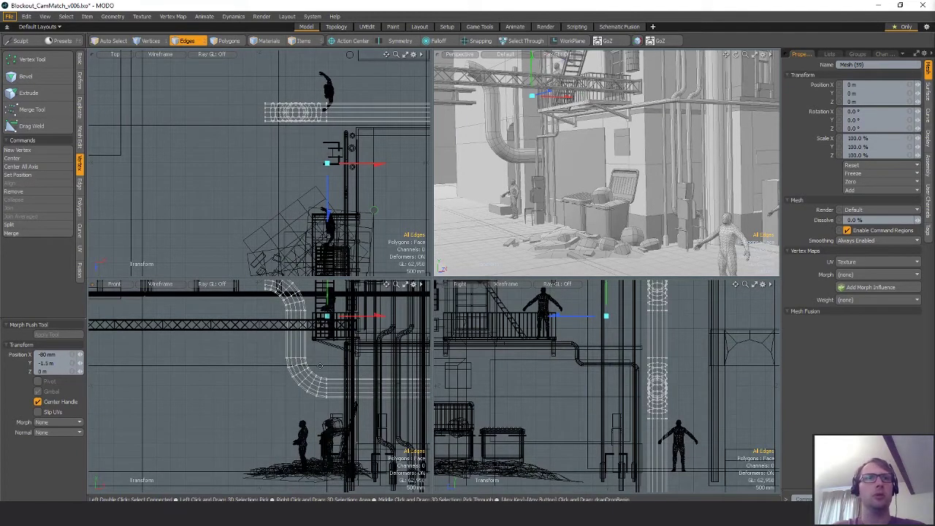
pyautogui.press('r')
pyautogui.keyDown('alt'); pyautogui.moveTo(632, 133); pyautogui.dragTo(641, 126); pyautogui.keyUp('alt')
pyautogui.moveTo(596, 168)
pyautogui.mouseDown()
pyautogui.moveTo(580, 167)
pyautogui.moveTo(591, 165)
pyautogui.mouseUp()
pyautogui.press('w')
pyautogui.moveTo(372, 351); pyautogui.dragTo(341, 381)
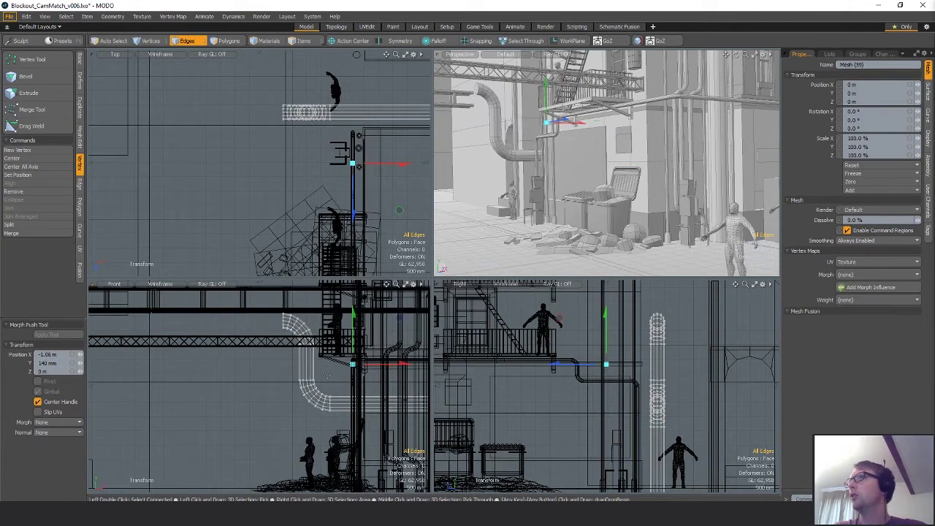
pyautogui.scroll(3, 323, 357)
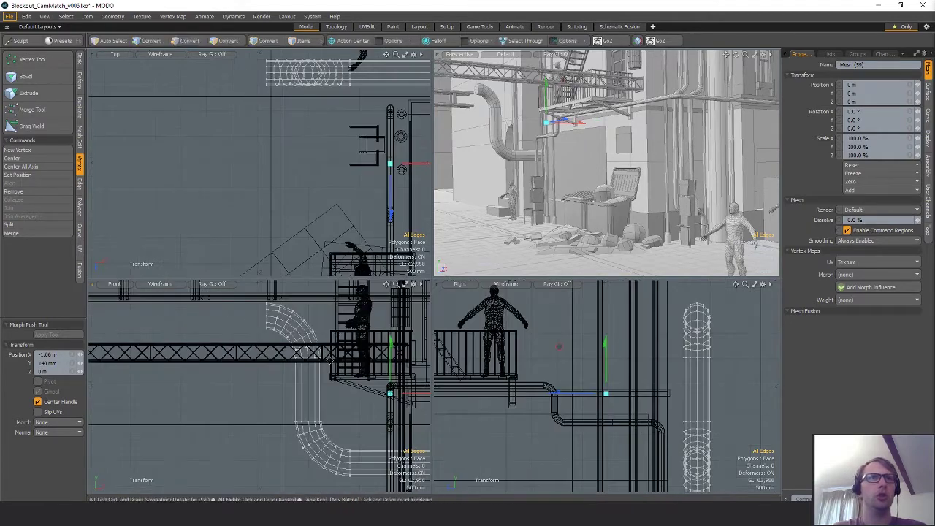
pyautogui.keyDown('alt'); pyautogui.moveTo(318, 360); pyautogui.dragTo(317, 377); pyautogui.keyUp('alt')
pyautogui.press('space')
pyautogui.press('space')
pyautogui.press('space')
pyautogui.moveTo(322, 309)
pyautogui.mouseDown(button='right')
pyautogui.moveTo(314, 429)
pyautogui.moveTo(336, 396)
pyautogui.mouseUp(button='right')
pyautogui.scroll(3, 319, 354)
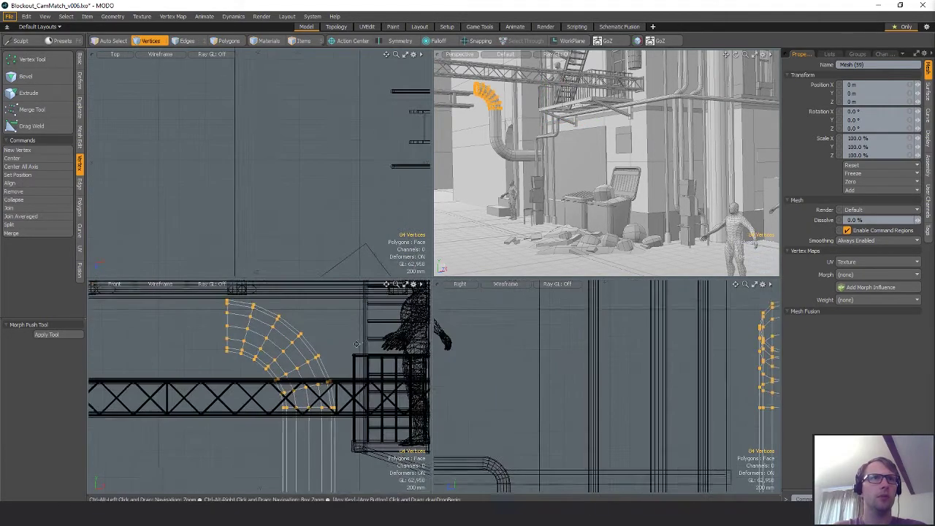
pyautogui.moveTo(323, 366)
pyautogui.keyDown('alt'); pyautogui.mouseDown()
pyautogui.moveTo(327, 356)
pyautogui.moveTo(267, 359)
pyautogui.moveTo(309, 359)
pyautogui.mouseUp(); pyautogui.keyUp('alt')
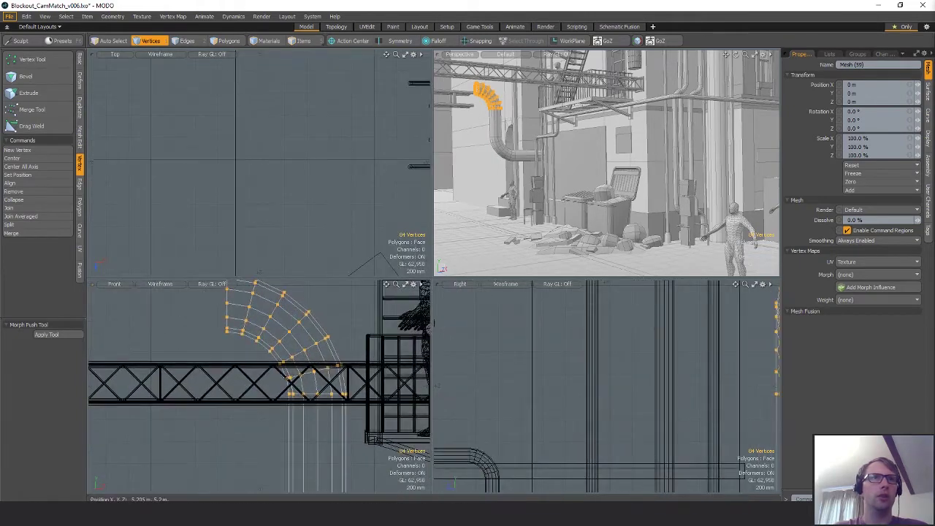
pyautogui.scroll(-5, 289, 384)
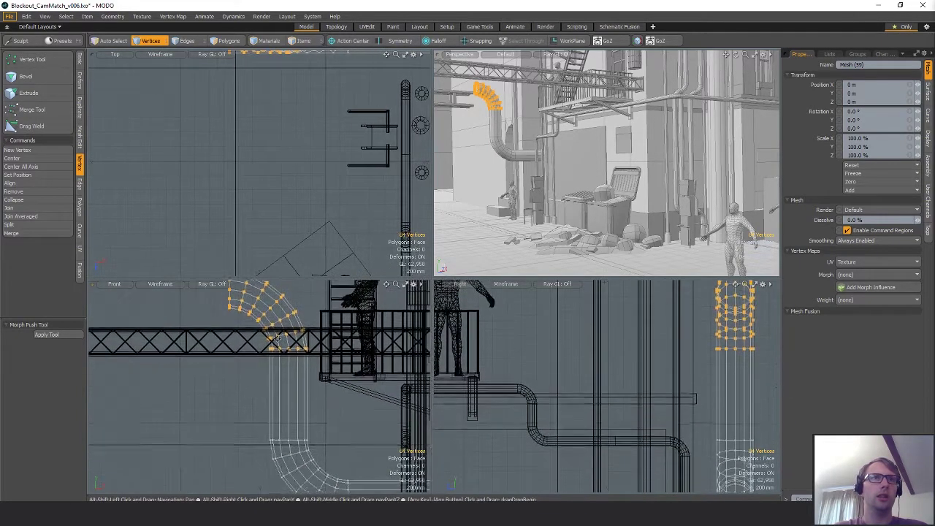
# Step: Select the 12 polygons of the bent pipe's upper vertical section and copy them into a new mesh
pyautogui.press('space')
pyautogui.press('space')
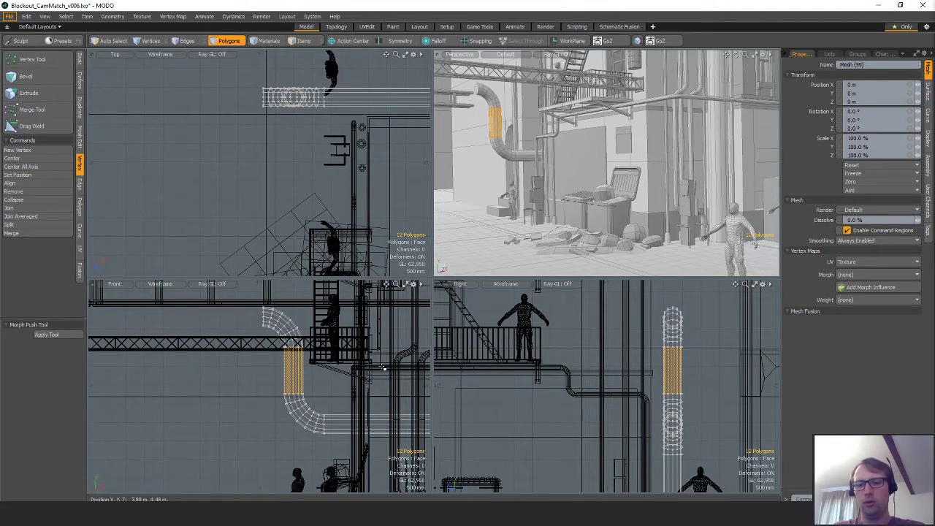
pyautogui.press('n')
pyautogui.hotkey('ctrl', 'v')
# Step: Rotate the copied pipe section to horizontal and move it beneath the truss, beside the upper bend
pyautogui.scroll(4, 303, 358)
pyautogui.press('e')
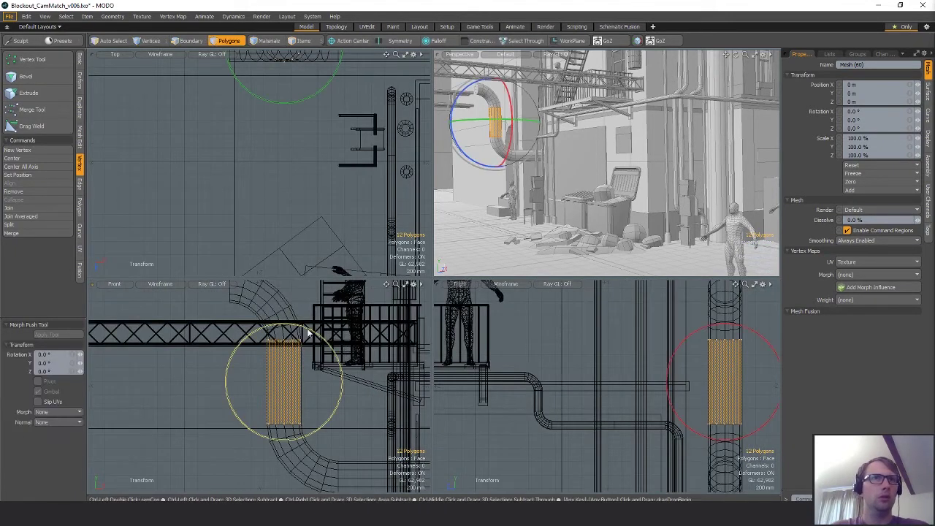
pyautogui.keyDown('ctrl'); pyautogui.moveTo(308, 333); pyautogui.dragTo(342, 407); pyautogui.keyUp('ctrl')
pyautogui.scroll(3, 342, 400)
pyautogui.press('w')
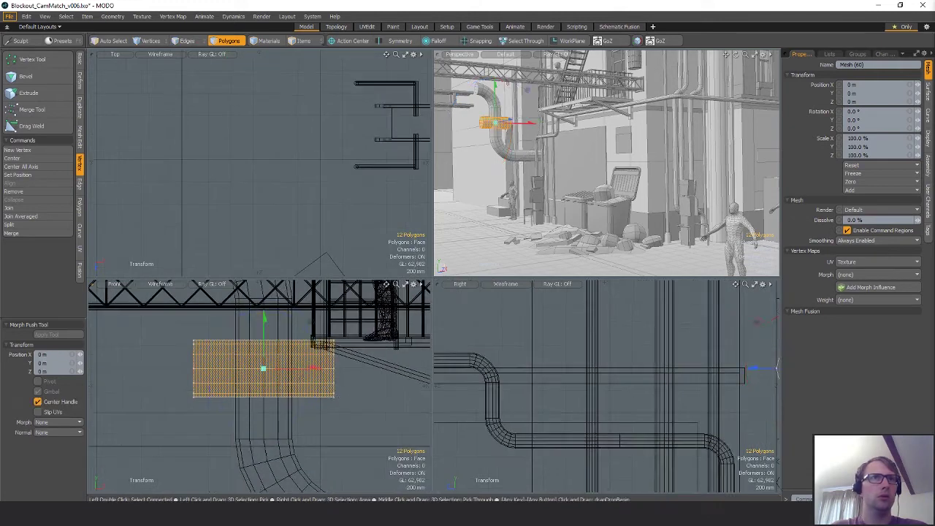
pyautogui.keyDown('alt'); pyautogui.moveTo(300, 376); pyautogui.dragTo(349, 411); pyautogui.keyUp('alt')
pyautogui.moveTo(349, 367); pyautogui.dragTo(253, 319)
pyautogui.press('space')
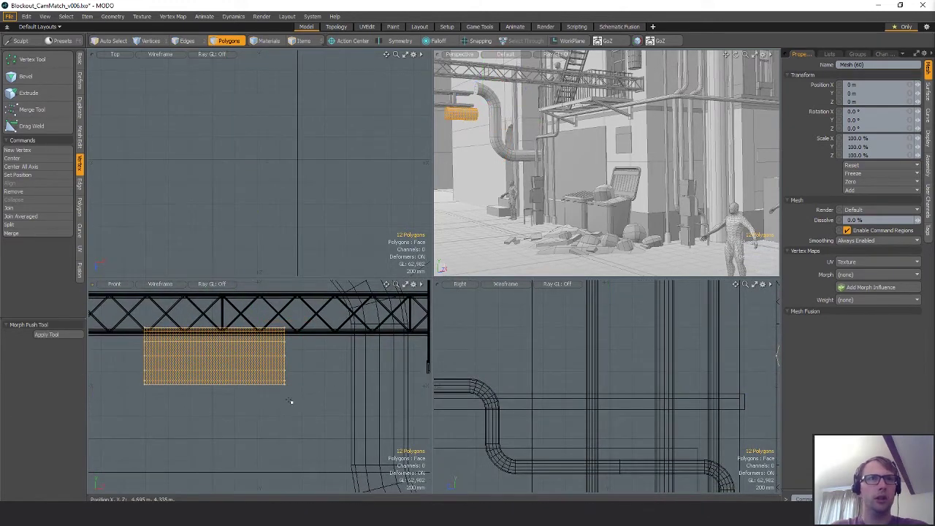
# Step: Turn on snapping, change the snap type from Vertex to Grid, and try to place the move handle on the section's lower corner
pyautogui.press('w')
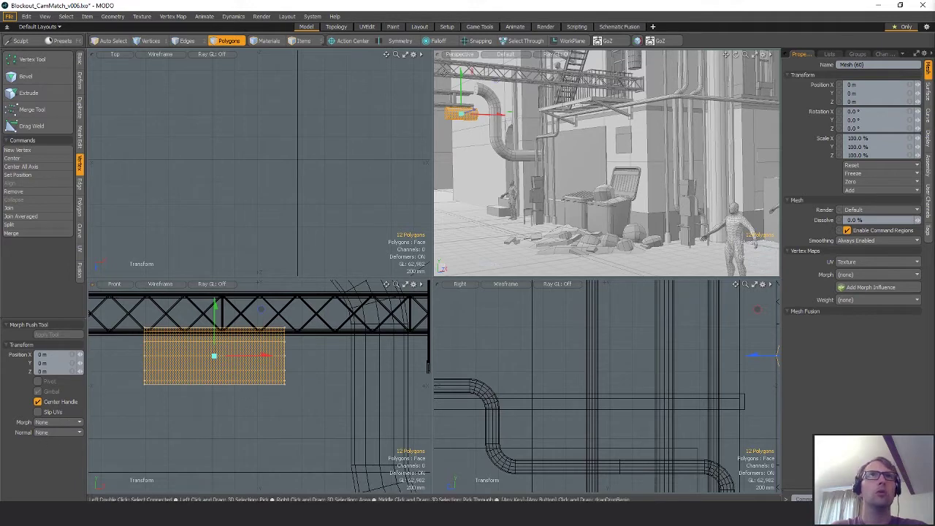
pyautogui.press('x')
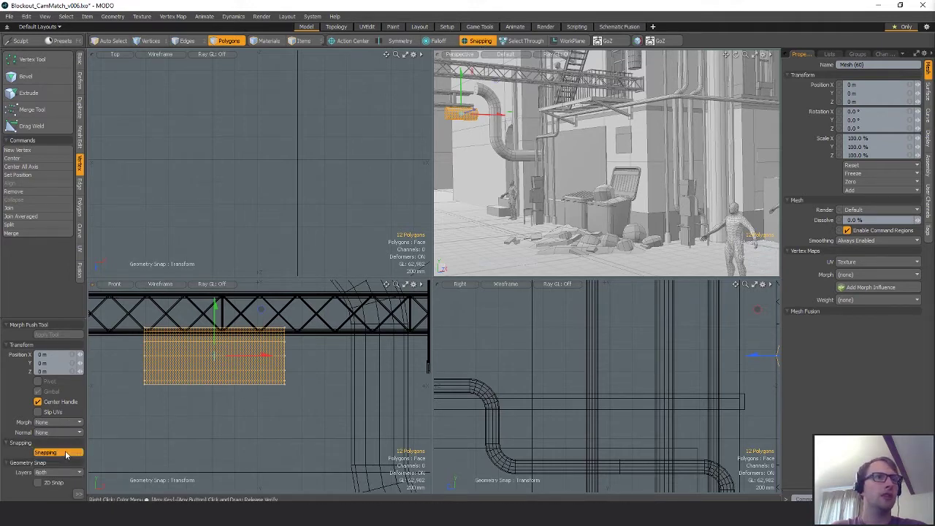
pyautogui.click(59, 452)
pyautogui.click(156, 275)
pyautogui.click(156, 265)
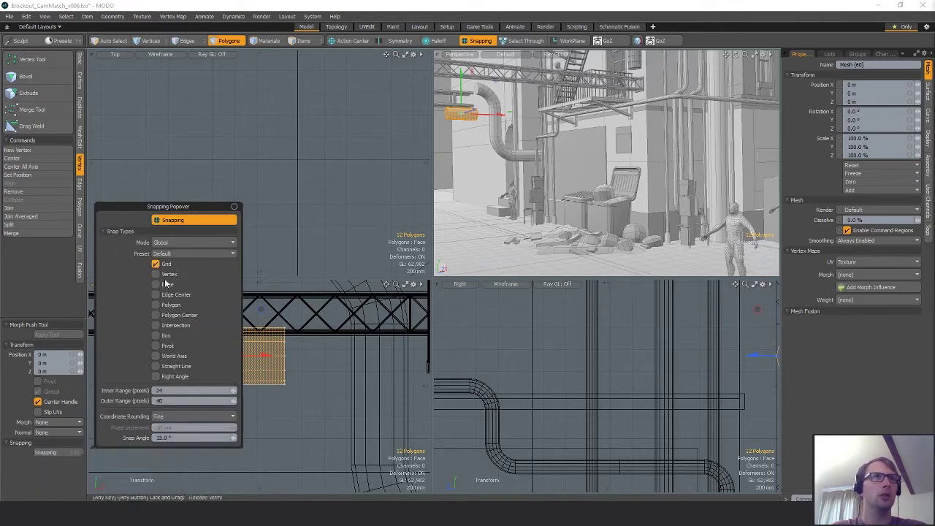
pyautogui.click(286, 383)
pyautogui.scroll(3, 284, 380)
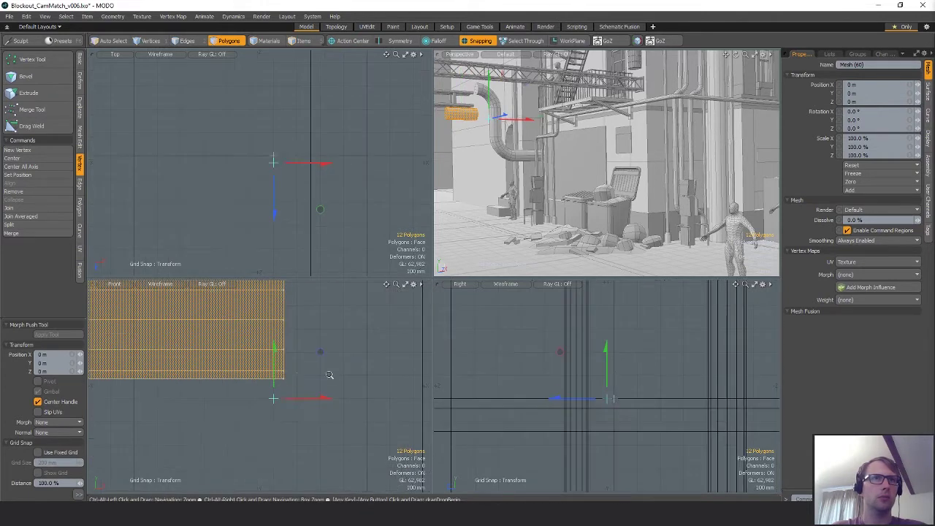
pyautogui.click(283, 380)
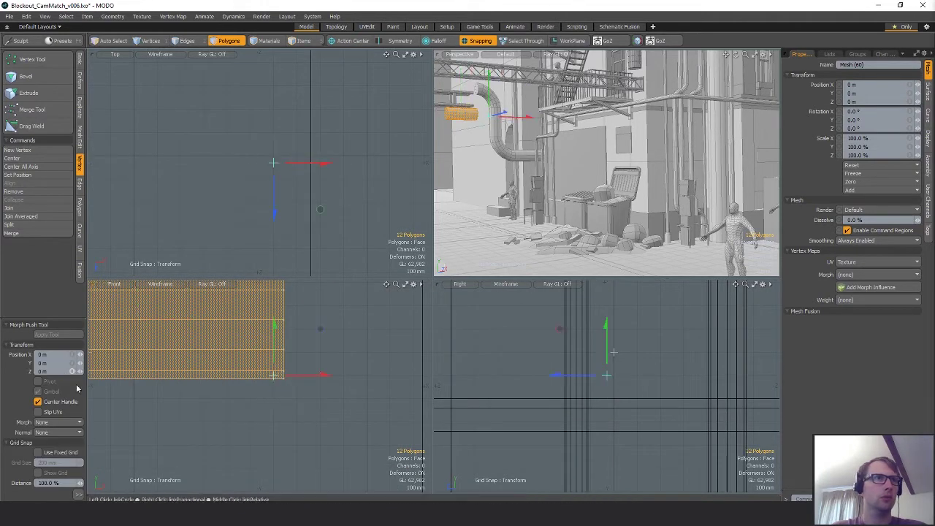
# Step: Restart the move and enable Vertex snapping alongside Grid snapping
pyautogui.press('q')
pyautogui.press('w')
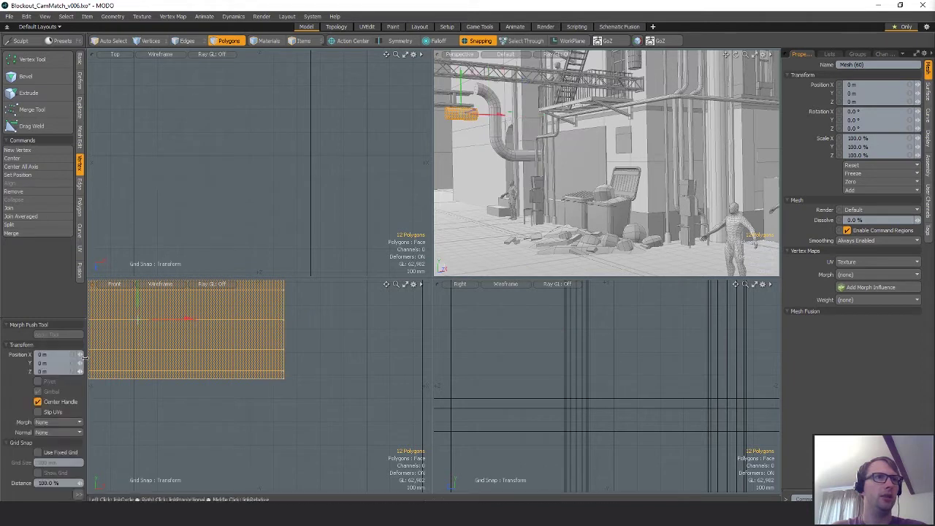
pyautogui.click(79, 495)
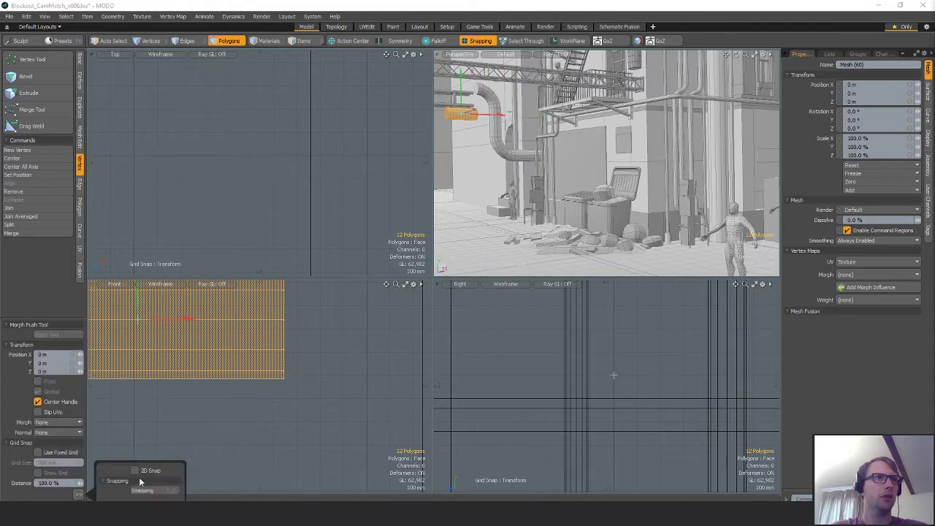
pyautogui.click(141, 481)
pyautogui.click(103, 493)
pyautogui.click(148, 491)
pyautogui.click(127, 265)
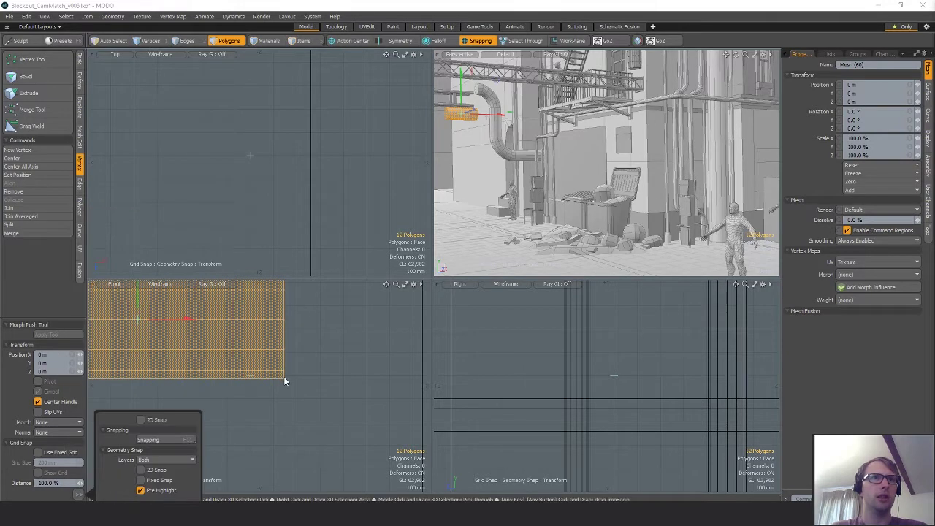
# Step: Place the move handle on the horizontal section's lower corner vertex and shift the section slightly with snapping
pyautogui.click(285, 381)
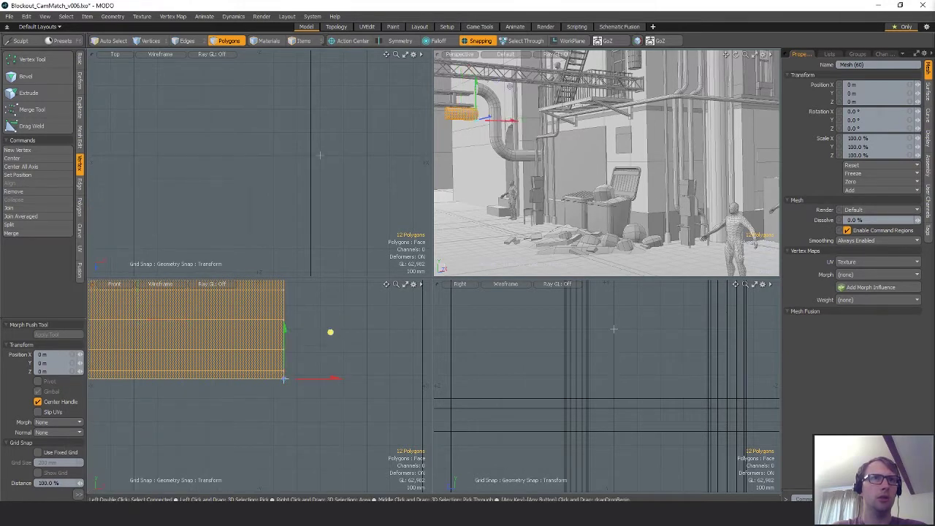
pyautogui.moveTo(331, 333); pyautogui.dragTo(320, 328)
pyautogui.scroll(-7, 320, 420)
pyautogui.keyDown('alt'); pyautogui.keyDown('shift'); pyautogui.moveTo(327, 435); pyautogui.dragTo(305, 373); pyautogui.keyUp('shift'); pyautogui.keyUp('alt')
pyautogui.press('q')
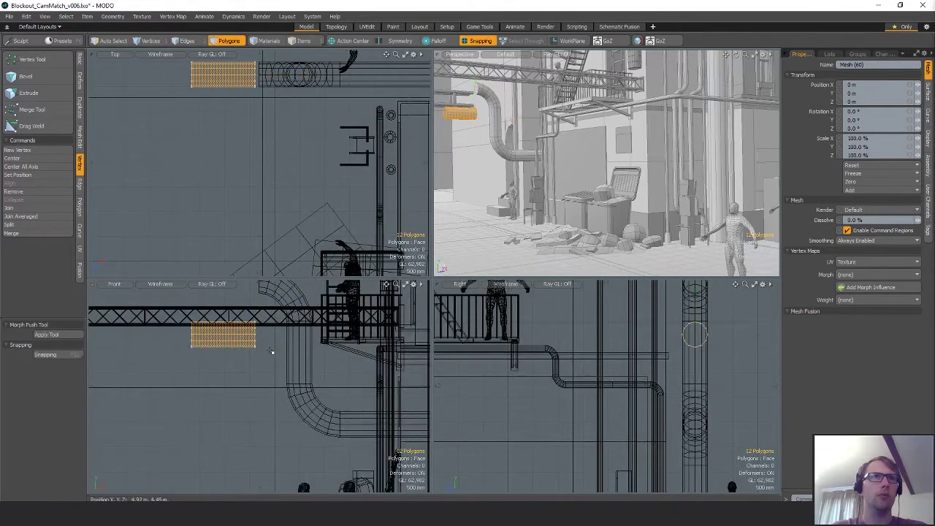
# Step: Cut the horizontal section and paste it into the large bent pipe's mesh
pyautogui.hotkey('ctrl', 'x')
pyautogui.press('5')
pyautogui.click(305, 375)
pyautogui.press('2')
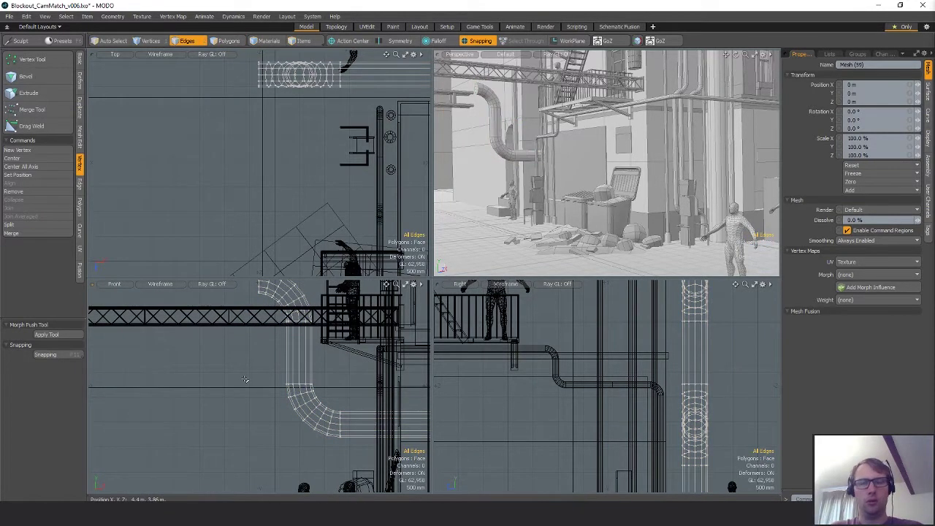
pyautogui.hotkey('ctrl', 'v')
# Step: Select the 72 polygons of the pipe's upper bend in the front view and delete them
pyautogui.press('3')
pyautogui.doubleClick(296, 353)
pyautogui.press('w')
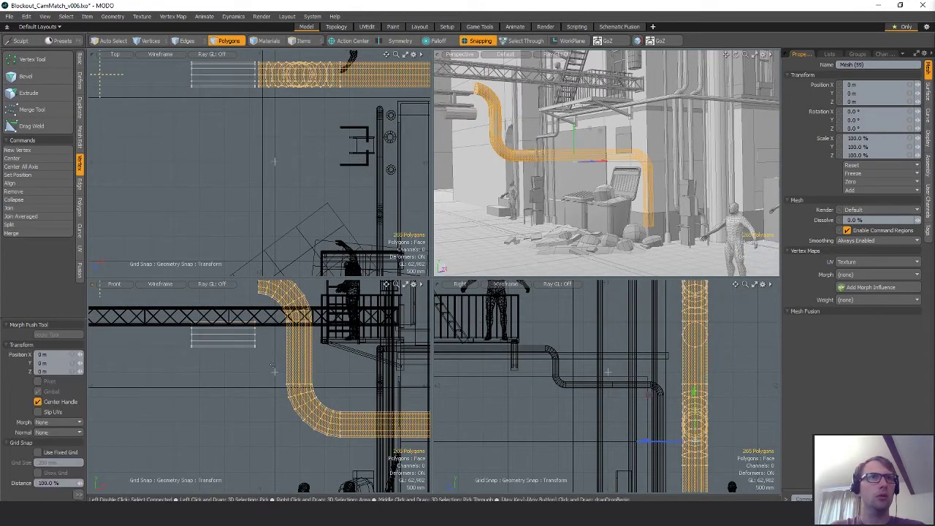
pyautogui.keyDown('alt'); pyautogui.keyDown('shift'); pyautogui.moveTo(303, 347); pyautogui.dragTo(306, 390); pyautogui.keyUp('shift'); pyautogui.keyUp('alt')
pyautogui.press('q')
pyautogui.moveTo(299, 388)
pyautogui.mouseDown(button='right')
pyautogui.moveTo(222, 273)
pyautogui.moveTo(381, 408)
pyautogui.mouseUp(button='right')
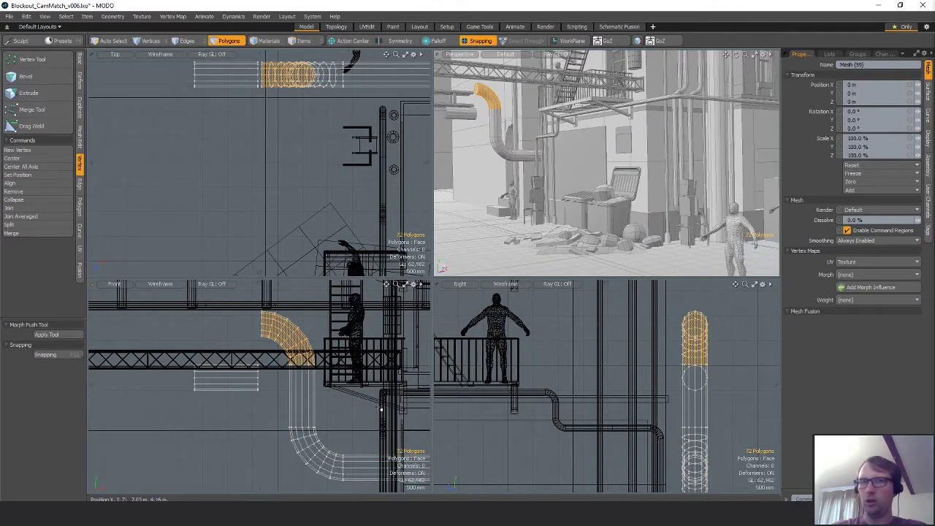
pyautogui.press('Delete')
pyautogui.scroll(3, 296, 365)
pyautogui.press('w')
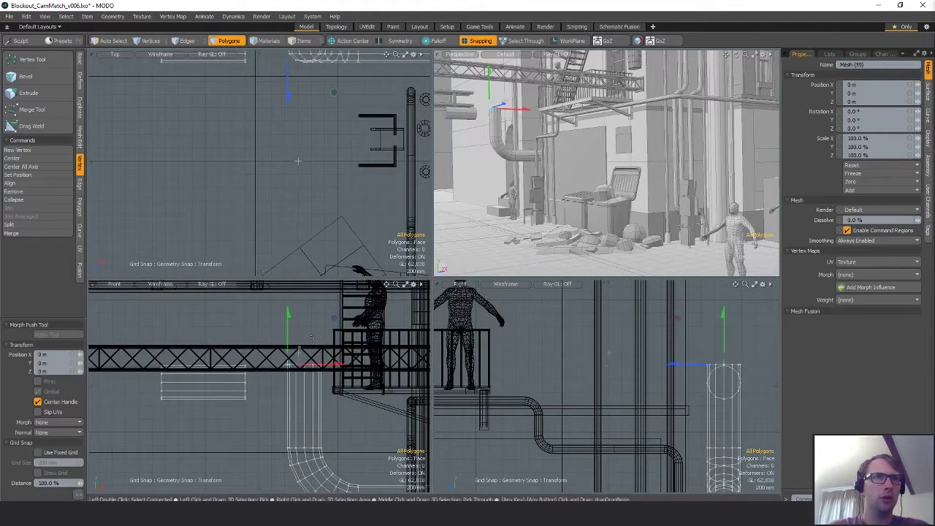
pyautogui.moveTo(336, 317); pyautogui.dragTo(320, 362)
pyautogui.hotkey('ctrl', 'z')
# Step: Select the remaining bent pipe and move it about -440 mm in X and -724 mm in Y, snapping from its top corner
pyautogui.press('q')
pyautogui.doubleClick(291, 384)
pyautogui.press('w')
pyautogui.click(286, 364)
pyautogui.scroll(4, 237, 424)
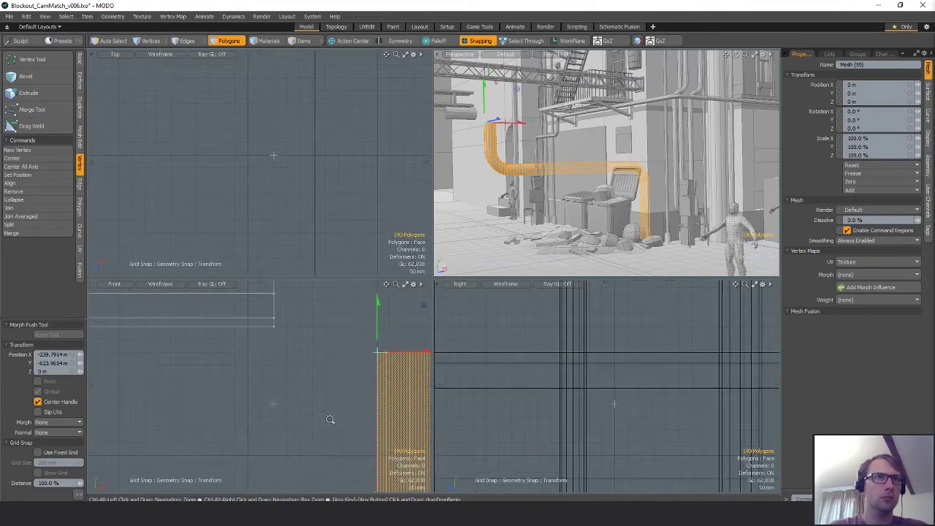
pyautogui.keyDown('alt'); pyautogui.keyDown('shift'); pyautogui.moveTo(330, 419); pyautogui.dragTo(279, 462); pyautogui.keyUp('shift'); pyautogui.keyUp('alt')
pyautogui.moveTo(373, 353); pyautogui.dragTo(380, 377)
pyautogui.scroll(-3, 318, 381)
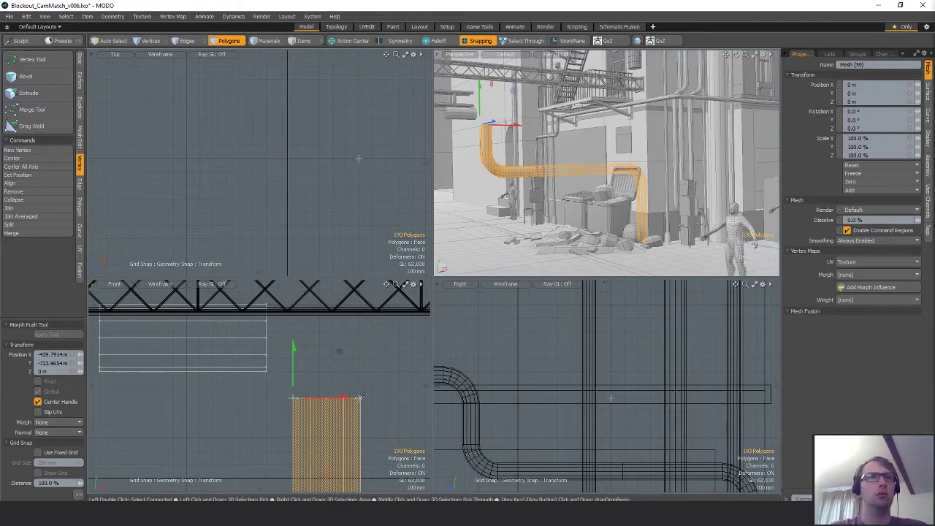
# Step: Bridge the facing open edge loops of the horizontal section and vertical pipe with a curved six-segment bend
pyautogui.press('space')
pyautogui.press('space')
pyautogui.press('space')
pyautogui.moveTo(284, 292); pyautogui.dragTo(407, 326, button='right')
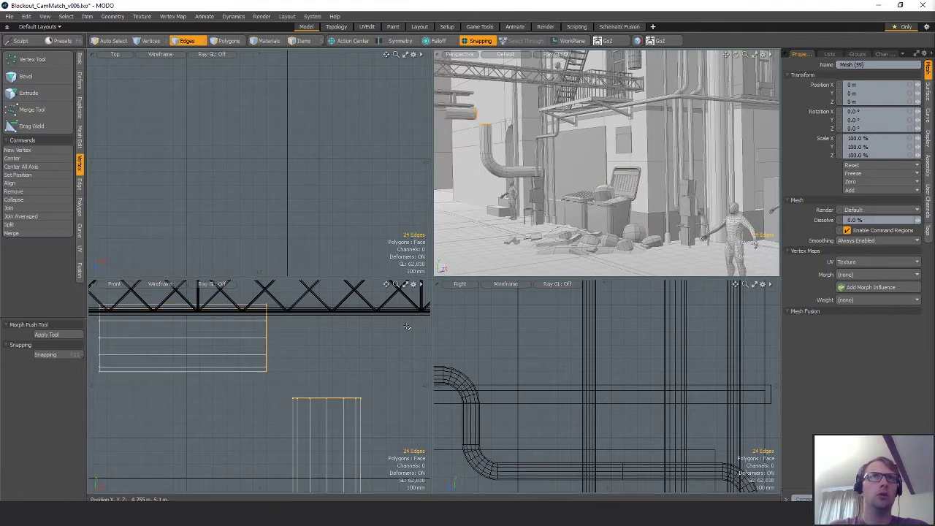
pyautogui.click(80, 183)
pyautogui.click(29, 110)
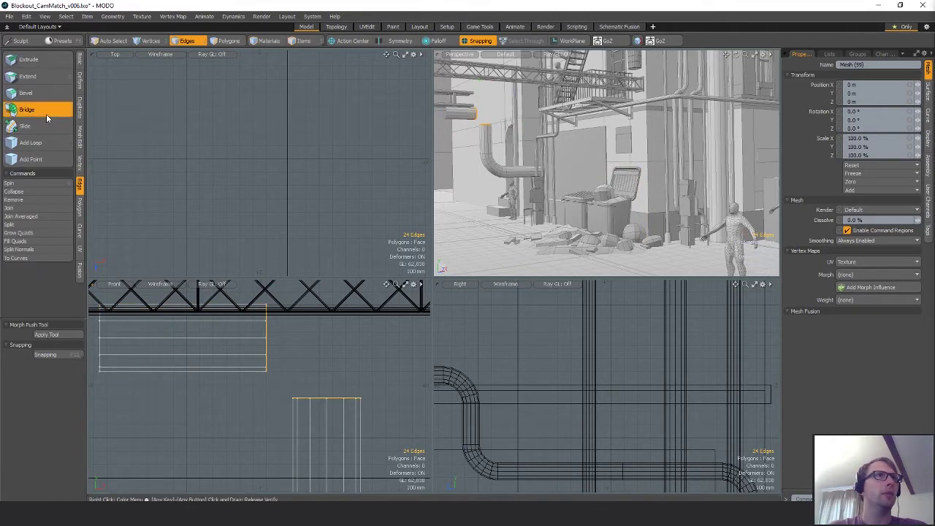
pyautogui.moveTo(318, 381); pyautogui.dragTo(314, 381)
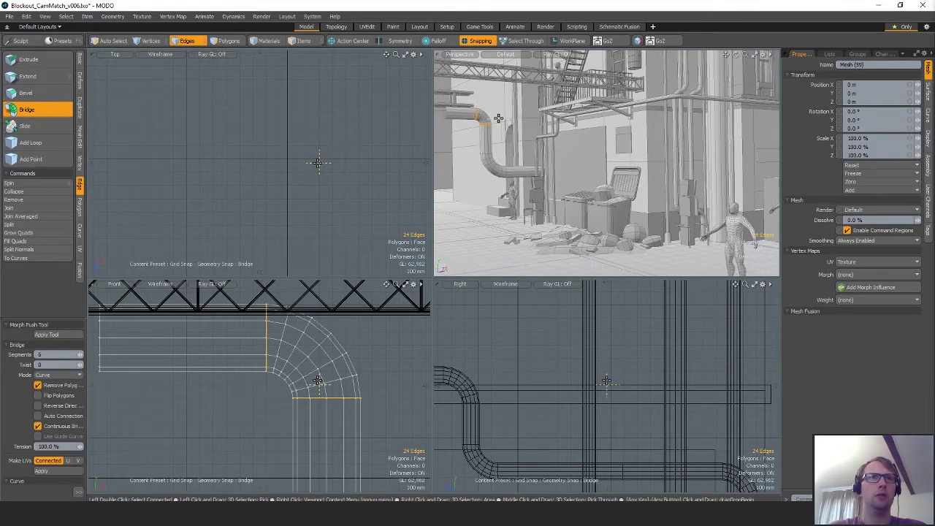
pyautogui.keyDown('alt'); pyautogui.moveTo(563, 210); pyautogui.dragTo(549, 208); pyautogui.keyUp('alt')
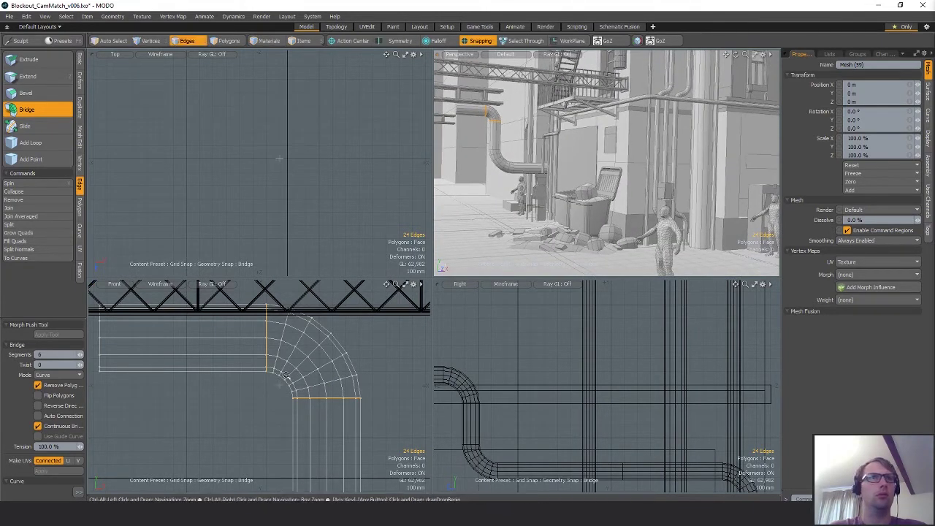
pyautogui.keyDown('ctrl'); pyautogui.keyDown('alt'); pyautogui.moveTo(285, 374); pyautogui.dragTo(245, 377); pyautogui.keyUp('alt'); pyautogui.keyUp('ctrl')
pyautogui.keyDown('alt'); pyautogui.keyDown('shift'); pyautogui.moveTo(322, 388); pyautogui.dragTo(215, 371); pyautogui.keyUp('shift'); pyautogui.keyUp('alt')
pyautogui.press('space')
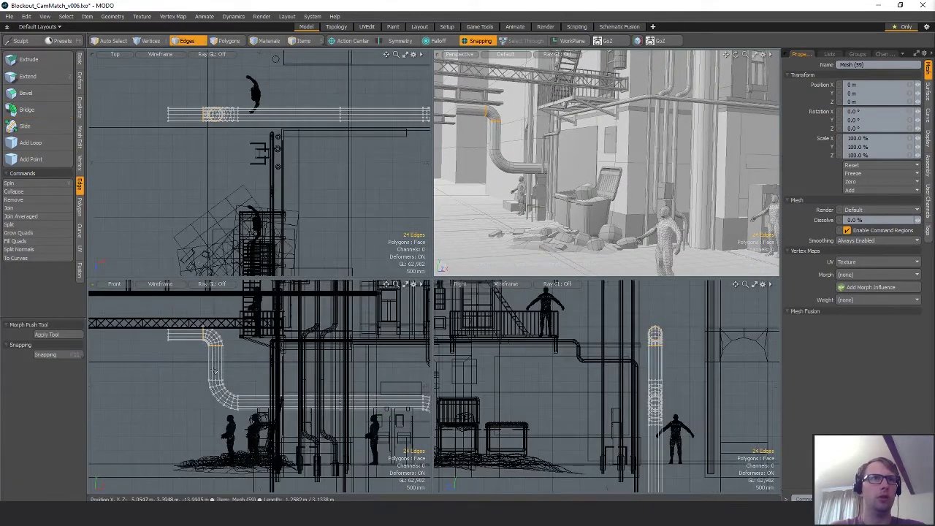
# Step: Turn snapping off and delete the pipe's lower bend, long horizontal run and end piece, keeping only the upper elbow
pyautogui.press('3')
pyautogui.doubleClick(222, 368)
pyautogui.moveTo(230, 368); pyautogui.dragTo(679, 362, button='right')
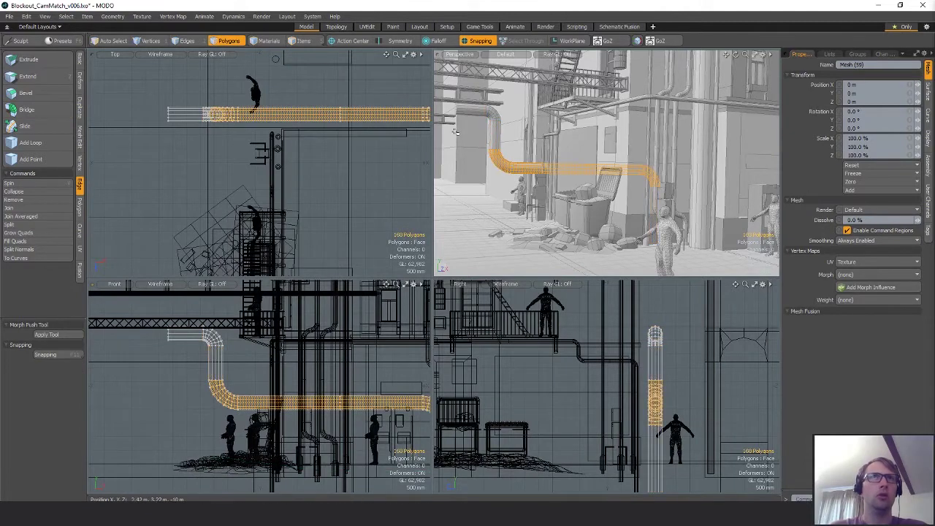
pyautogui.click(480, 42)
pyautogui.press('Delete')
pyautogui.keyDown('ctrl'); pyautogui.keyDown('alt'); pyautogui.moveTo(309, 424); pyautogui.dragTo(240, 430); pyautogui.keyUp('alt'); pyautogui.keyUp('ctrl')
pyautogui.moveTo(330, 424)
pyautogui.mouseDown(button='right')
pyautogui.moveTo(394, 425)
pyautogui.moveTo(371, 451)
pyautogui.mouseUp(button='right')
pyautogui.press('Delete')
# Step: Duplicate the upper elbow, rotate the copy 180°, and move it about 1.46 m in X and 2 m down beneath the original
pyautogui.keyDown('ctrl'); pyautogui.keyDown('alt'); pyautogui.moveTo(225, 422); pyautogui.dragTo(299, 419); pyautogui.keyUp('alt'); pyautogui.keyUp('ctrl')
pyautogui.moveTo(384, 426)
pyautogui.mouseDown(button='right')
pyautogui.moveTo(171, 427)
pyautogui.moveTo(351, 436)
pyautogui.mouseUp(button='right')
pyautogui.keyDown('alt'); pyautogui.keyDown('shift'); pyautogui.moveTo(383, 392); pyautogui.dragTo(319, 391); pyautogui.keyUp('shift'); pyautogui.keyUp('alt')
pyautogui.press('e')
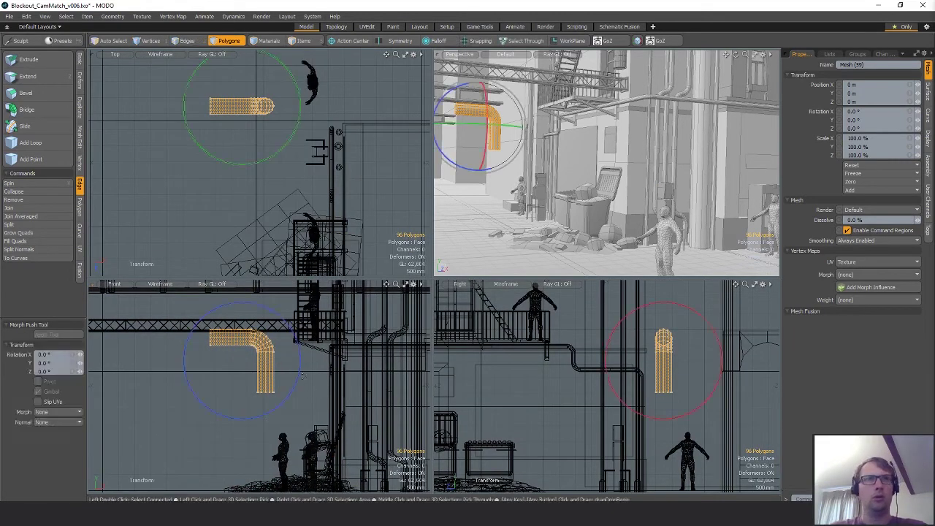
pyautogui.keyDown('ctrl'); pyautogui.moveTo(274, 313); pyautogui.dragTo(257, 409); pyautogui.keyUp('ctrl')
pyautogui.press('w')
pyautogui.moveTo(264, 338); pyautogui.dragTo(340, 355)
pyautogui.keyDown('alt'); pyautogui.keyDown('shift'); pyautogui.moveTo(340, 356); pyautogui.dragTo(245, 224); pyautogui.keyUp('shift'); pyautogui.keyUp('alt')
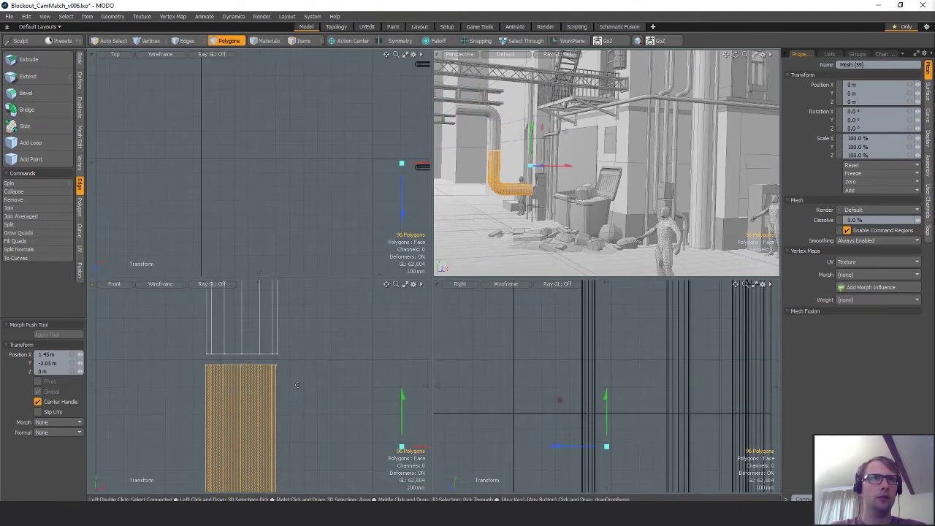
# Step: Turn snapping on and disable the Grid snap type so that only vertex snapping stays active
pyautogui.press('x')
pyautogui.press('q')
pyautogui.press('w')
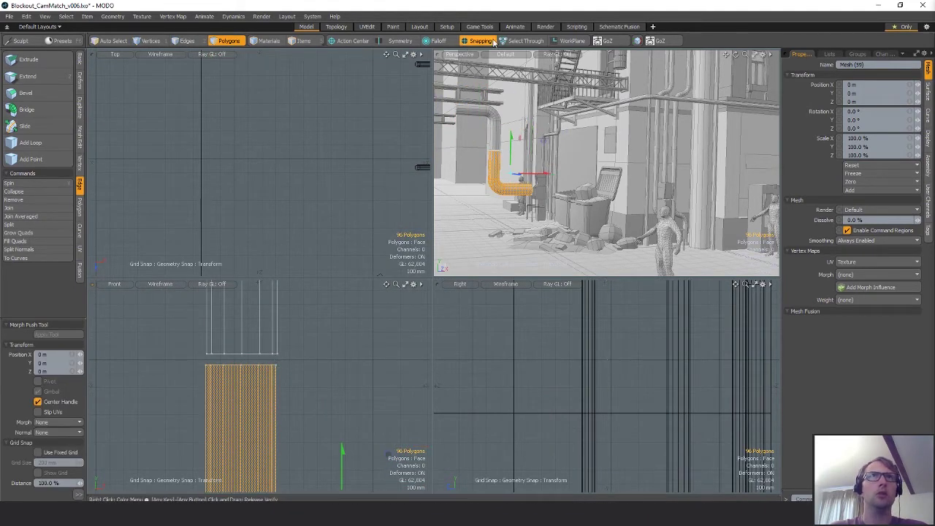
pyautogui.click(79, 495)
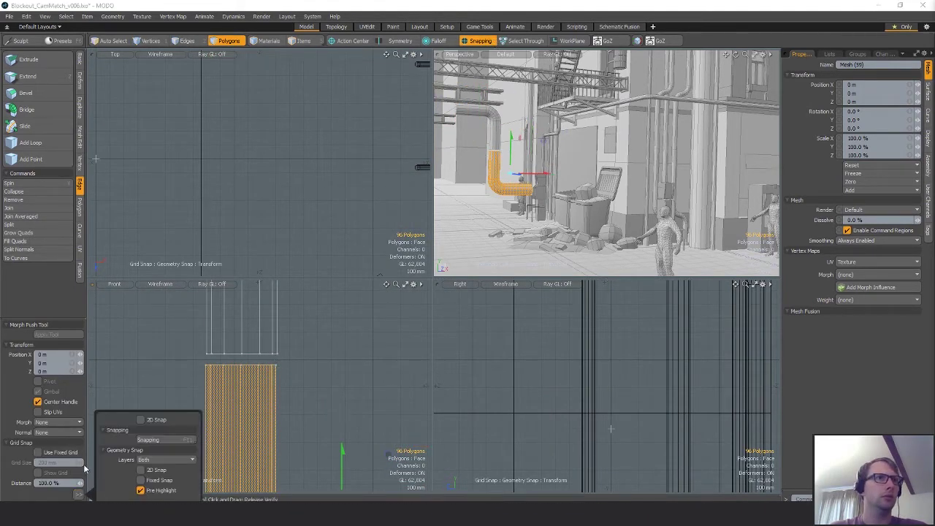
pyautogui.click(170, 442)
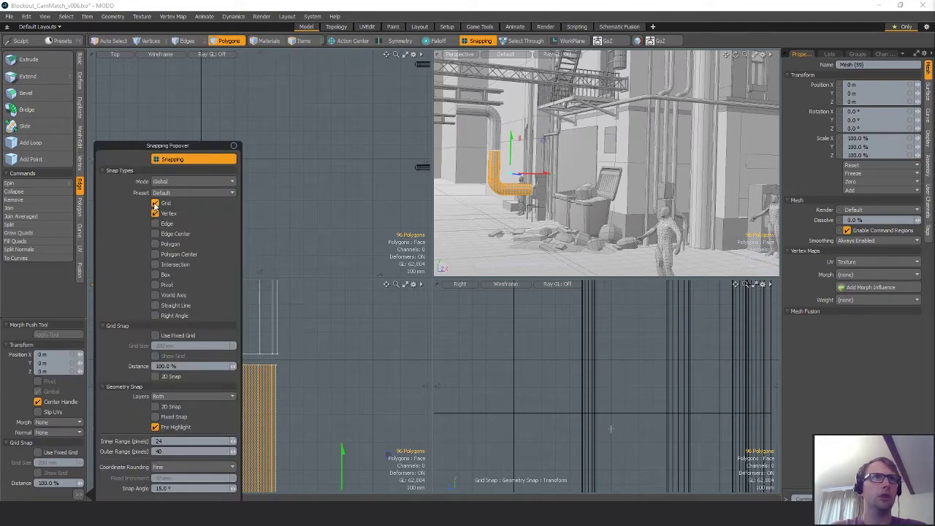
pyautogui.click(155, 204)
# Step: Snap the lower elbow's top corner vertex onto the matching bottom corner of the upper elbow
pyautogui.click(277, 366)
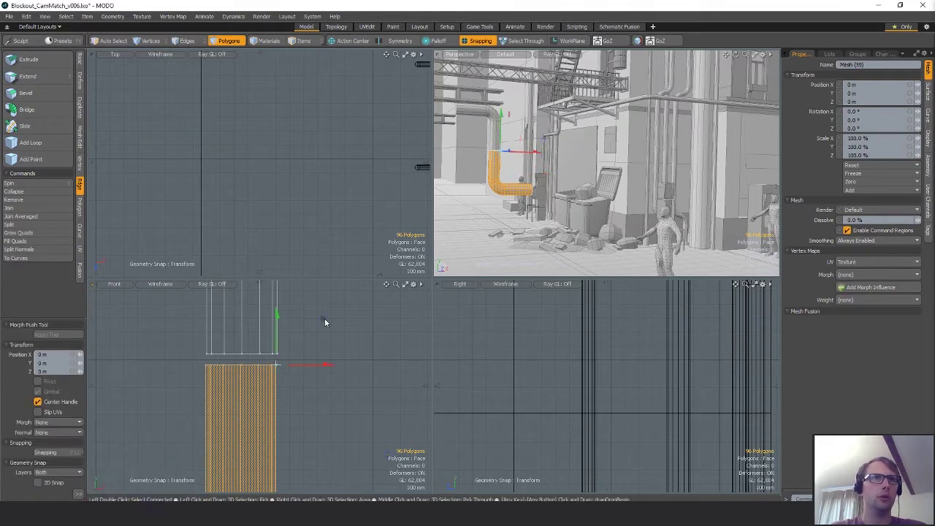
pyautogui.moveTo(277, 365); pyautogui.dragTo(278, 355)
pyautogui.scroll(-3, 322, 371)
pyautogui.press('q')
# Step: Select the 24 overlapping vertices at the seam between the two elbows and merge them at a distance of about 23 mm
pyautogui.press('1')
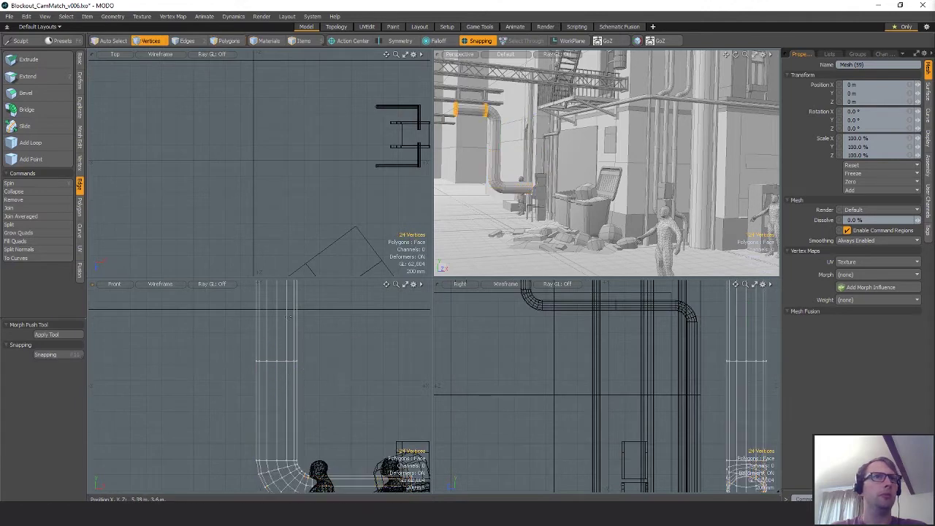
pyautogui.moveTo(401, 402); pyautogui.dragTo(191, 314, button='right')
pyautogui.click(80, 163)
pyautogui.click(42, 110)
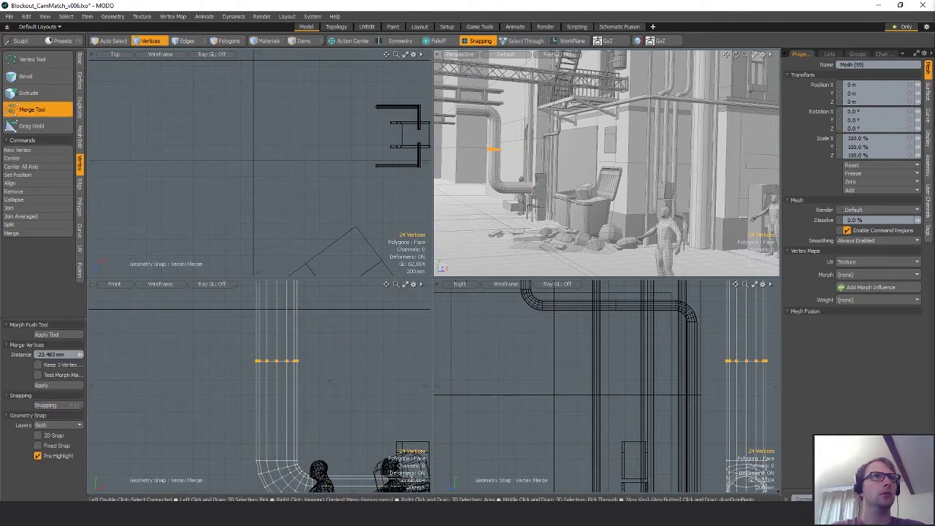
pyautogui.press('q')
# Step: Move the whole pipe up about 1.4 m, turn snapping off, and shift it 650 mm in X and -2.25 m in Z
pyautogui.click(323, 326)
pyautogui.scroll(-6, 323, 326)
pyautogui.press('w')
pyautogui.scroll(1, 307, 372)
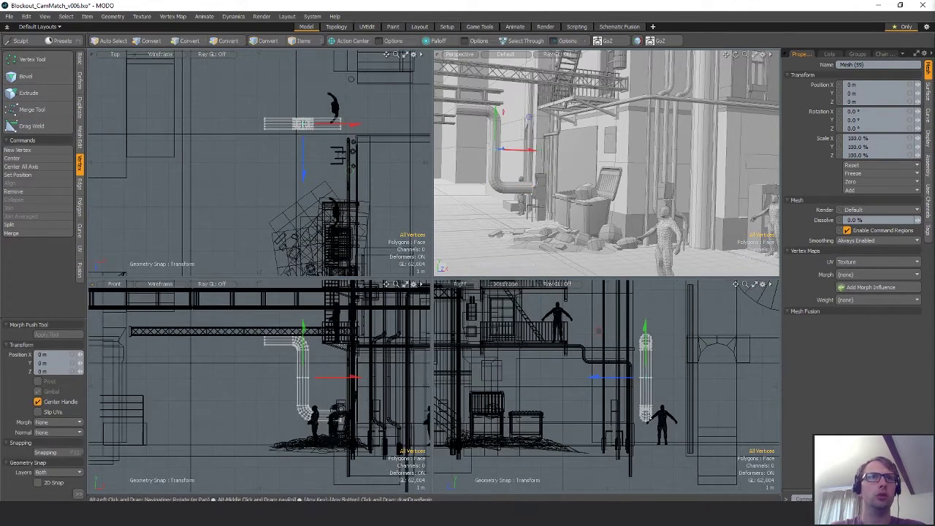
pyautogui.moveTo(305, 376); pyautogui.dragTo(354, 312)
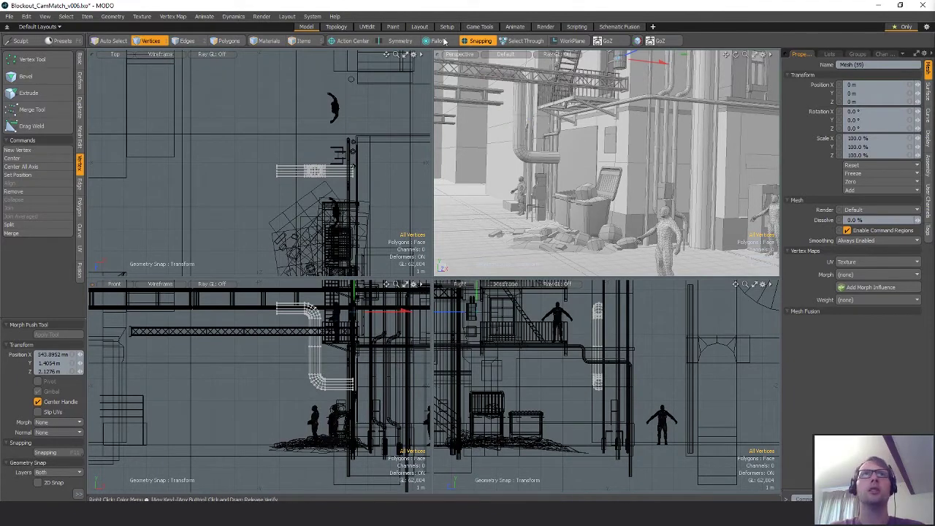
pyautogui.click(476, 42)
pyautogui.keyDown('alt'); pyautogui.moveTo(669, 240); pyautogui.dragTo(585, 174); pyautogui.keyUp('alt')
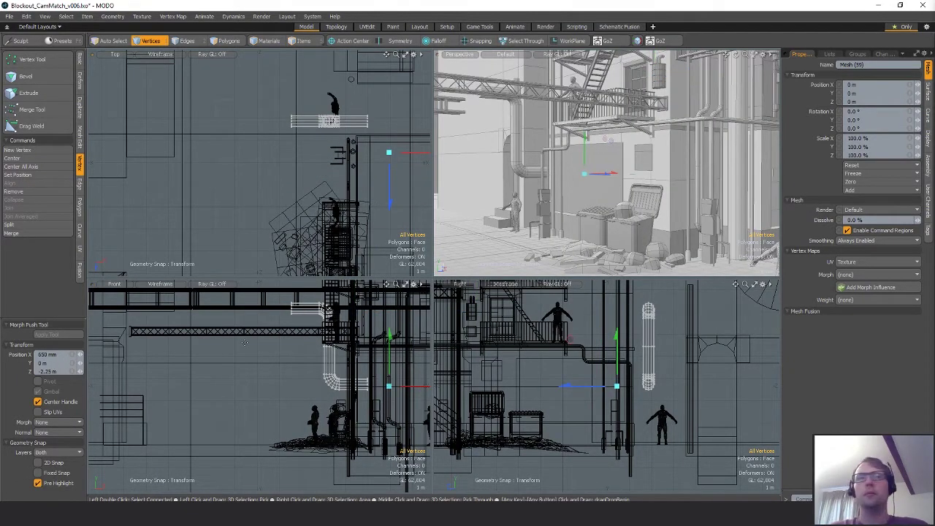
# Step: Scale the whole pipe uniformly to 86.5% and move it about -800 mm in X
pyautogui.press('r')
pyautogui.moveTo(332, 355); pyautogui.dragTo(322, 355)
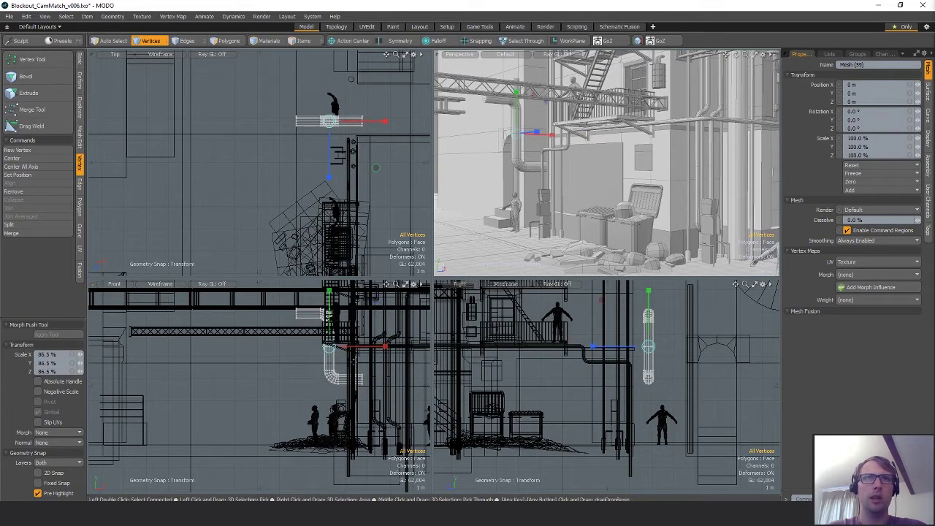
pyautogui.press('w')
pyautogui.moveTo(383, 389)
pyautogui.mouseDown()
pyautogui.moveTo(394, 377)
pyautogui.moveTo(375, 404)
pyautogui.mouseUp()
pyautogui.moveTo(345, 361); pyautogui.dragTo(327, 361)
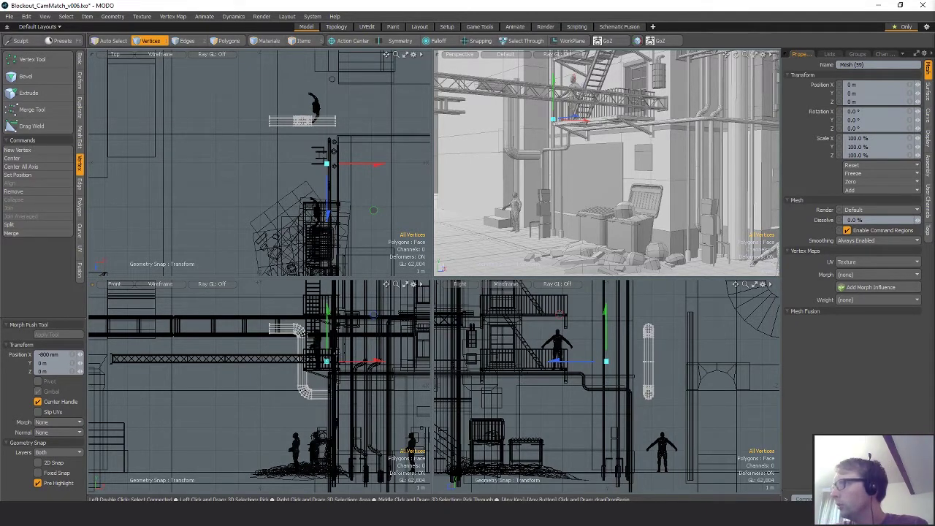
# Step: Lower the pipe's upper bend to shorten the vertical run, and move the whole pipe about 1.05 m in X and 550 mm in Y
pyautogui.press('q')
pyautogui.moveTo(306, 353); pyautogui.dragTo(303, 310, button='right')
pyautogui.press('w')
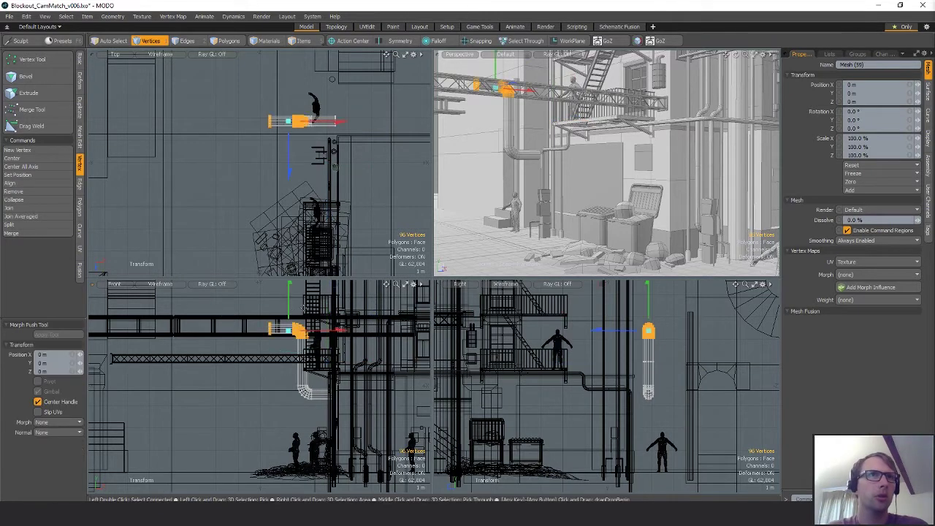
pyautogui.moveTo(289, 307); pyautogui.dragTo(289, 319)
pyautogui.press('q')
pyautogui.click(361, 325)
pyautogui.press('w')
pyautogui.moveTo(362, 324); pyautogui.dragTo(385, 313)
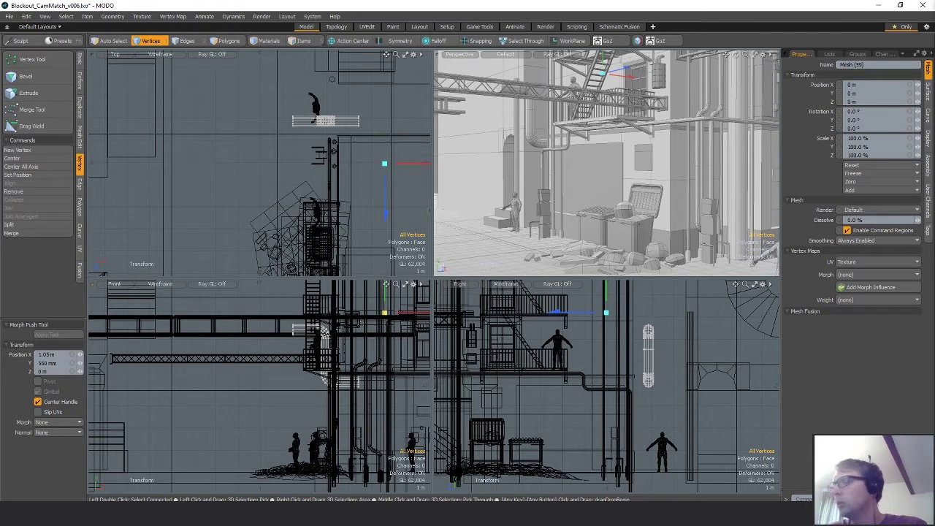
# Step: Lower the pipe's bottom bend slightly and move the whole pipe about -550 mm in X
pyautogui.press('q')
pyautogui.moveTo(369, 356); pyautogui.dragTo(359, 352, button='right')
pyautogui.press('w')
pyautogui.moveTo(342, 336); pyautogui.dragTo(366, 360)
pyautogui.press('q')
pyautogui.click(357, 346)
pyautogui.press('w')
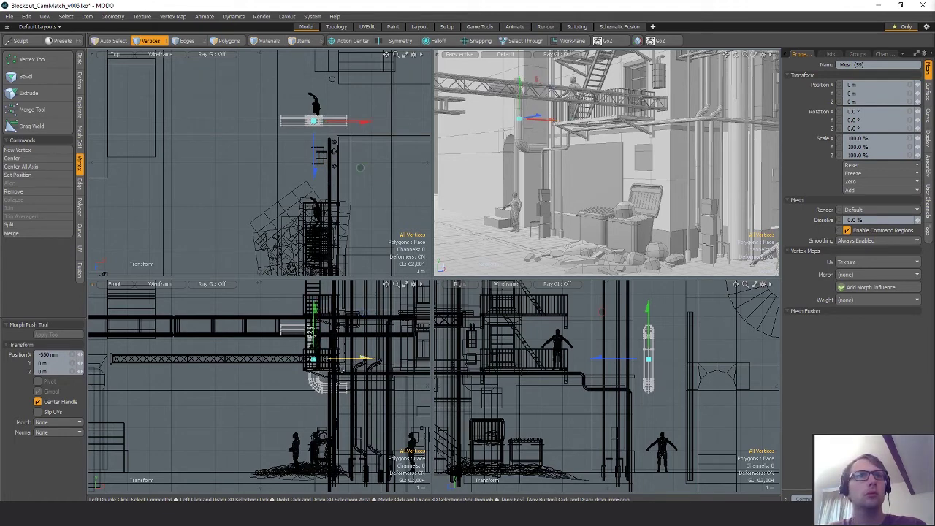
# Step: Select the 12 open-end vertices of the lower horizontal run and pull them outward along X to lengthen it past the wall corner
pyautogui.press('q')
pyautogui.moveTo(341, 379); pyautogui.dragTo(355, 399, button='right')
pyautogui.keyDown('alt'); pyautogui.keyDown('shift'); pyautogui.moveTo(377, 392); pyautogui.dragTo(423, 391); pyautogui.keyUp('shift'); pyautogui.keyUp('alt')
pyautogui.press('w')
pyautogui.press('q')
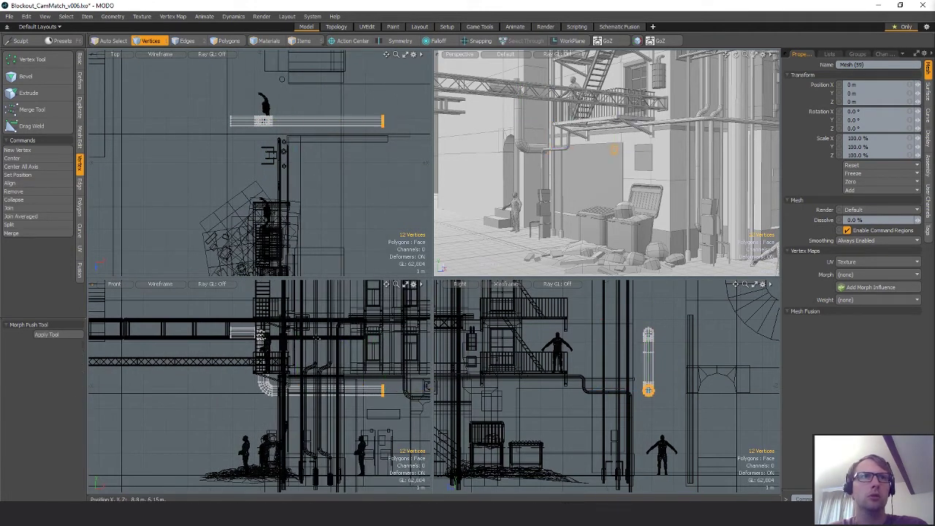
pyautogui.click(316, 337)
# Step: Duplicate the whole pipe and rotate the copy 90° about the Y axis, undoing the stray extra rotation
pyautogui.keyDown('alt'); pyautogui.keyDown('shift'); pyautogui.moveTo(265, 343); pyautogui.dragTo(329, 370); pyautogui.keyUp('shift'); pyautogui.keyUp('alt')
pyautogui.press('space')
pyautogui.press('space')
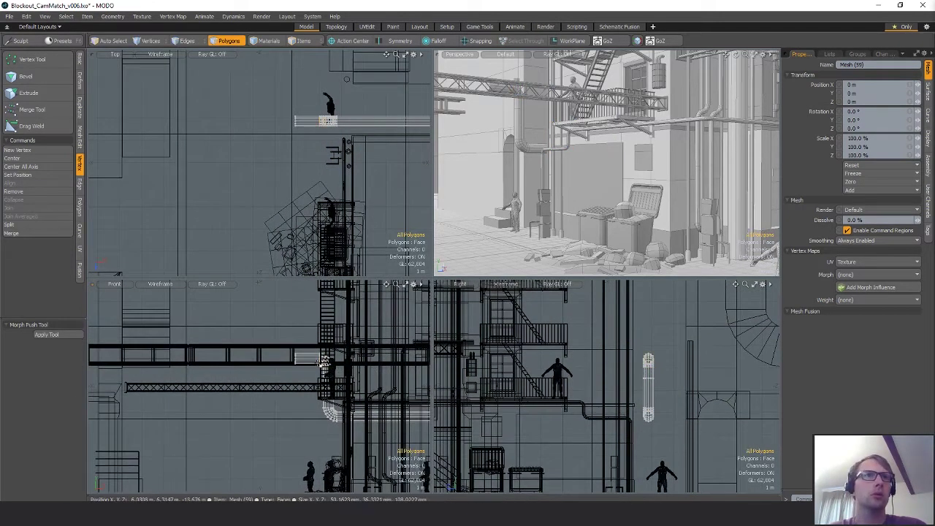
pyautogui.doubleClick(315, 359)
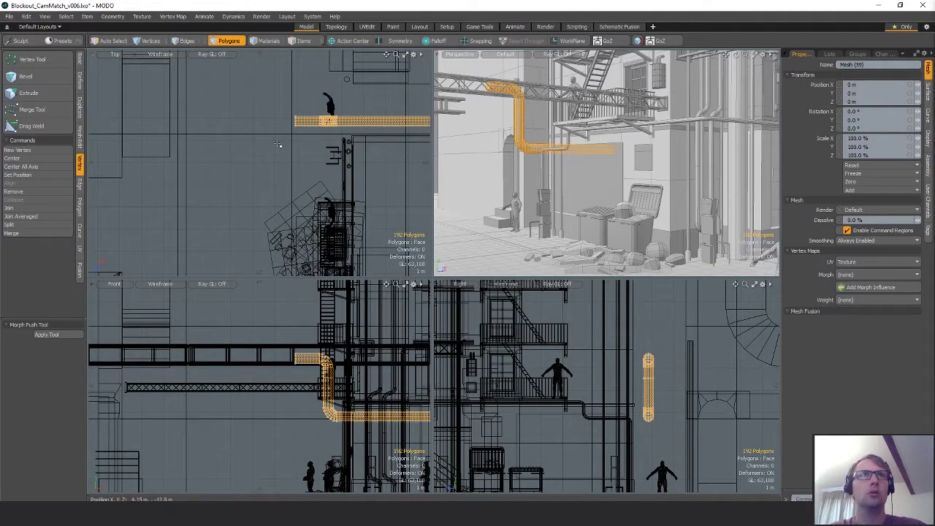
pyautogui.press('e')
pyautogui.keyDown('ctrl'); pyautogui.moveTo(342, 73); pyautogui.dragTo(317, 164); pyautogui.keyUp('ctrl')
pyautogui.keyDown('ctrl'); pyautogui.click(317, 165); pyautogui.keyUp('ctrl')
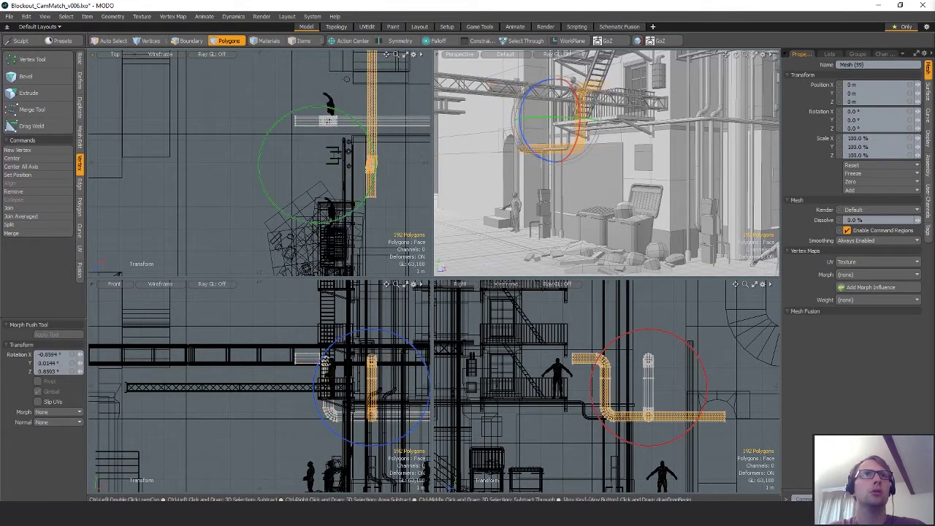
pyautogui.hotkey('ctrl', 'z')
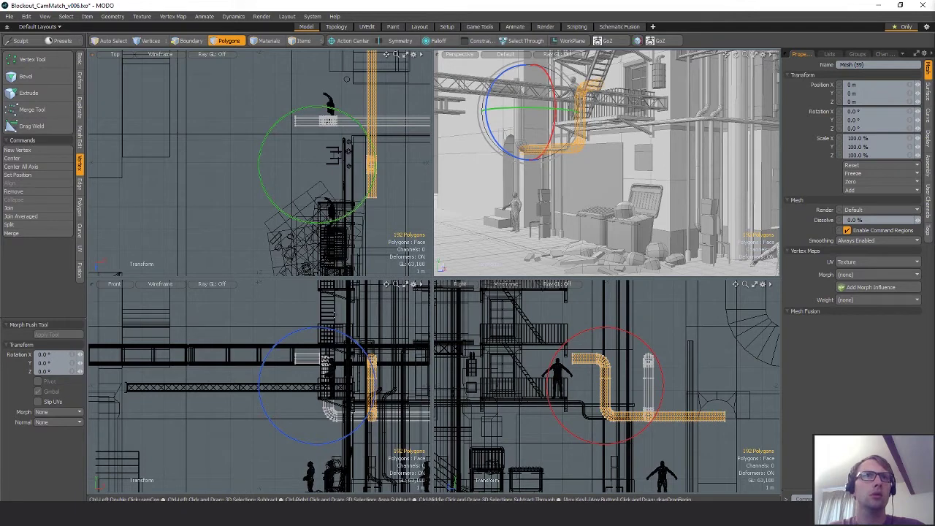
# Step: Rotate the copied pipe 90° about the Z axis so it lies flat, and move it above the bridge near the original's upper end
pyautogui.keyDown('ctrl'); pyautogui.moveTo(334, 329); pyautogui.dragTo(298, 357); pyautogui.keyUp('ctrl')
pyautogui.press('w')
pyautogui.moveTo(384, 311); pyautogui.dragTo(289, 316)
# Step: Rotate the flat pipe copy 90° about the Y axis and move it so its short end faces the original's upper open end
pyautogui.keyDown('alt'); pyautogui.keyDown('shift'); pyautogui.moveTo(306, 150); pyautogui.dragTo(314, 165); pyautogui.keyUp('shift'); pyautogui.keyUp('alt')
pyautogui.press('e')
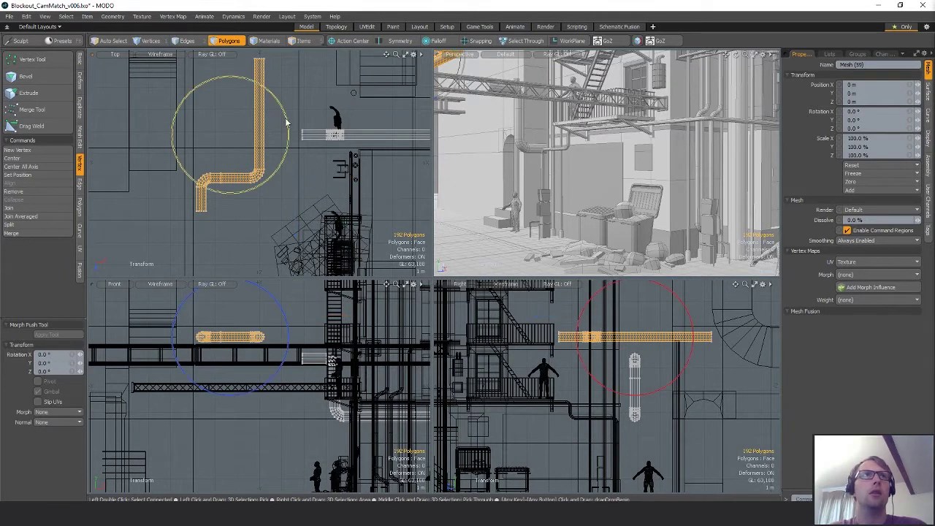
pyautogui.keyDown('ctrl'); pyautogui.moveTo(272, 95); pyautogui.dragTo(174, 96); pyautogui.keyUp('ctrl')
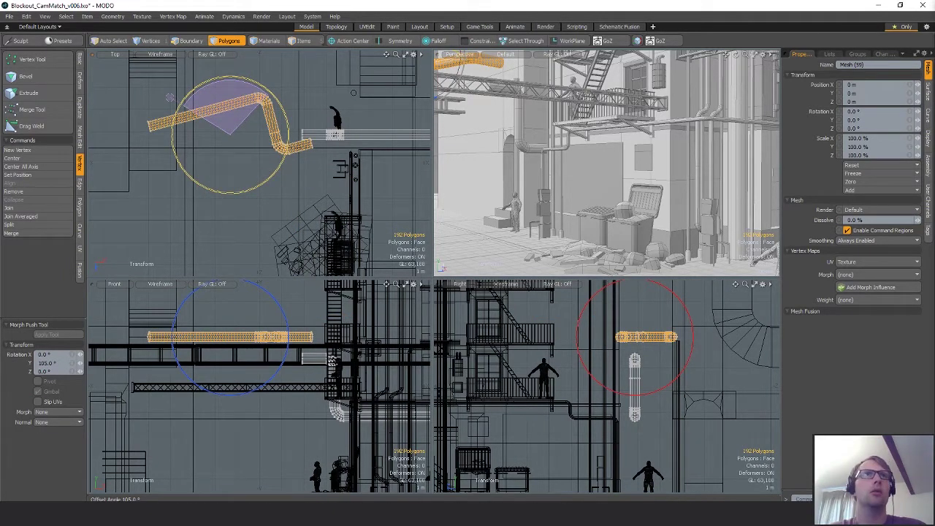
pyautogui.keyDown('ctrl'); pyautogui.moveTo(170, 97); pyautogui.dragTo(183, 86); pyautogui.keyUp('ctrl')
pyautogui.press('w')
pyautogui.moveTo(330, 173); pyautogui.dragTo(333, 132)
# Step: Select the open edge loop of the original's upper horizontal run and extend it along X toward the copied pipe
pyautogui.press('space')
pyautogui.moveTo(361, 89)
pyautogui.mouseDown(button='right')
pyautogui.moveTo(329, 151)
pyautogui.moveTo(351, 117)
pyautogui.moveTo(357, 126)
pyautogui.mouseUp(button='right')
pyautogui.press('space')
pyautogui.press('space')
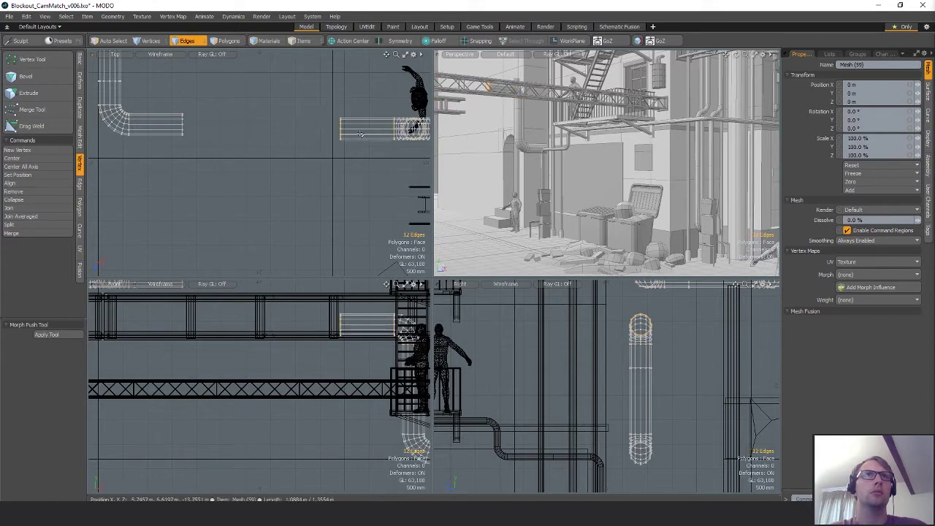
pyautogui.hotkey('ctrl', '1')
pyautogui.click(424, 137)
pyautogui.click(398, 134)
pyautogui.moveTo(388, 132); pyautogui.dragTo(244, 132)
pyautogui.keyDown('alt'); pyautogui.keyDown('shift'); pyautogui.moveTo(244, 132); pyautogui.dragTo(340, 164); pyautogui.keyUp('shift'); pyautogui.keyUp('alt')
pyautogui.keyDown('ctrl'); pyautogui.keyDown('alt'); pyautogui.moveTo(340, 164); pyautogui.dragTo(387, 164); pyautogui.keyUp('alt'); pyautogui.keyUp('ctrl')
# Step: Select the copied pipe, turn snapping on, and snap its end corner onto the extended run's open end in the top view
pyautogui.press('space')
pyautogui.press('space')
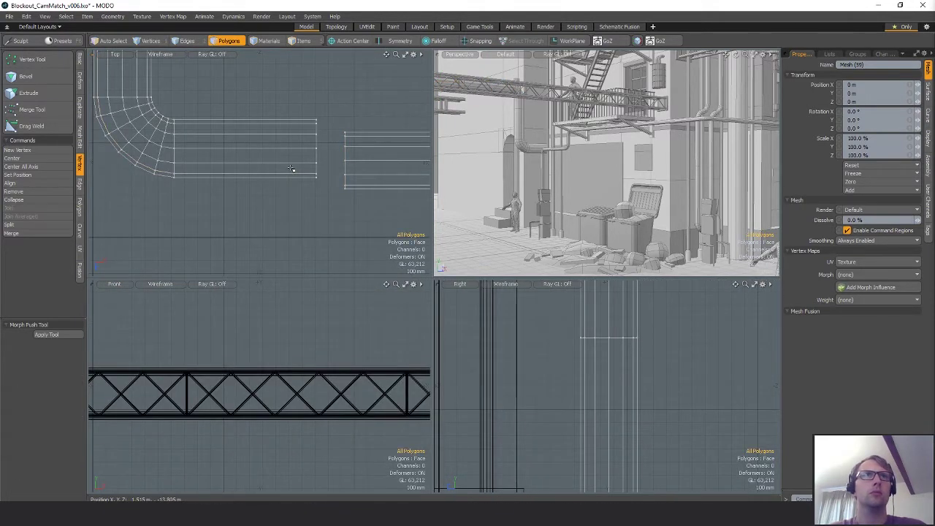
pyautogui.click(292, 170)
pyautogui.press(']')
pyautogui.keyDown('alt'); pyautogui.keyDown('shift'); pyautogui.moveTo(316, 178); pyautogui.dragTo(284, 177); pyautogui.keyUp('shift'); pyautogui.keyUp('alt')
pyautogui.press('x')
pyautogui.press('w')
pyautogui.click(283, 178)
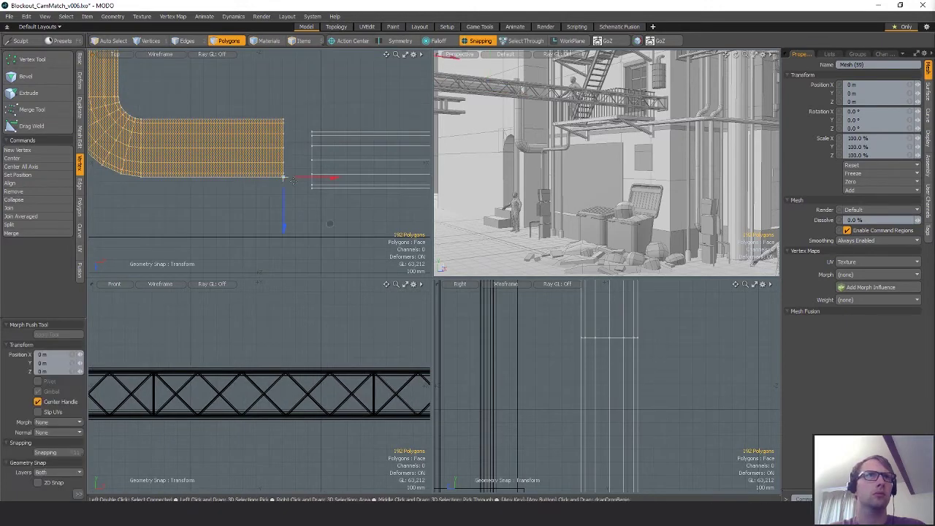
pyautogui.moveTo(331, 225); pyautogui.dragTo(358, 235)
# Step: Try to merge the 24 vertices where the copied pipe meets the extended run
pyautogui.press('1')
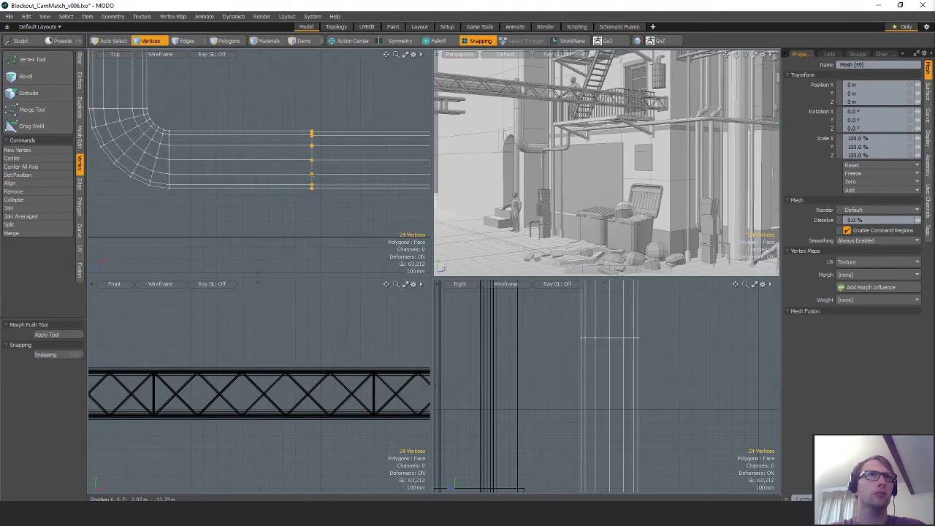
pyautogui.click(45, 113)
pyautogui.moveTo(337, 137); pyautogui.dragTo(349, 137)
pyautogui.press('Escape')
pyautogui.hotkey('ctrl', 'z')
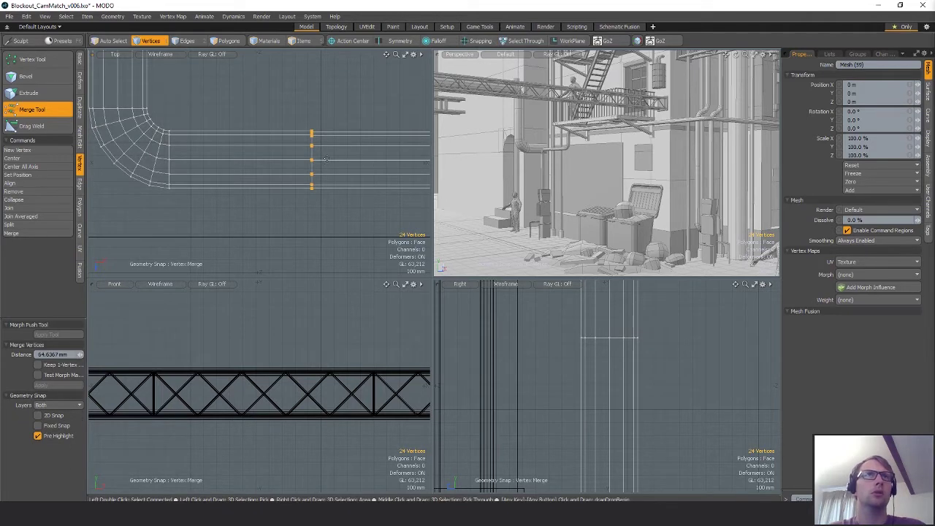
# Step: Select the whole copied pipe and snap its end corner down in Y onto the original run's open end
pyautogui.hotkey('shift', 'a')
pyautogui.hotkey('shift', 'a')
pyautogui.keyDown('alt'); pyautogui.moveTo(619, 164); pyautogui.dragTo(576, 119); pyautogui.keyUp('alt')
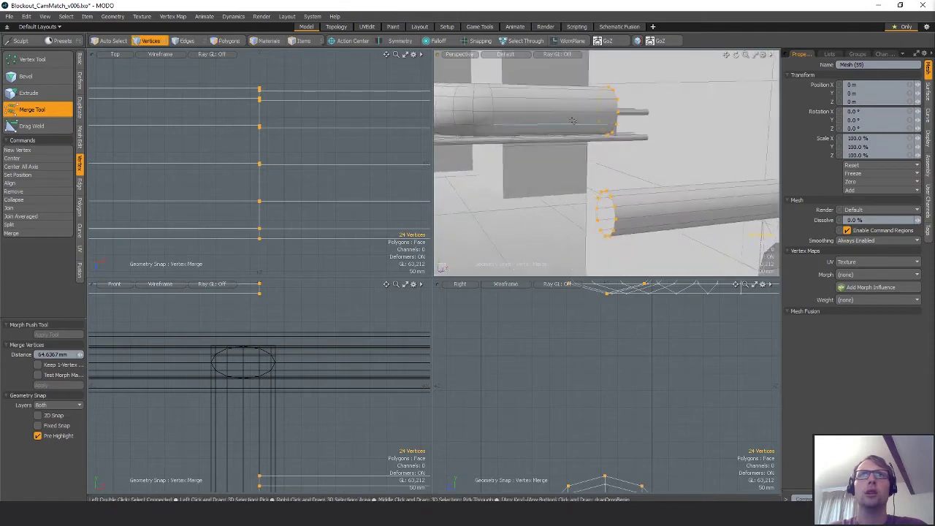
pyautogui.press('space')
pyautogui.press('space')
pyautogui.press('space')
pyautogui.doubleClick(588, 115)
pyautogui.hotkey('shift', 'a')
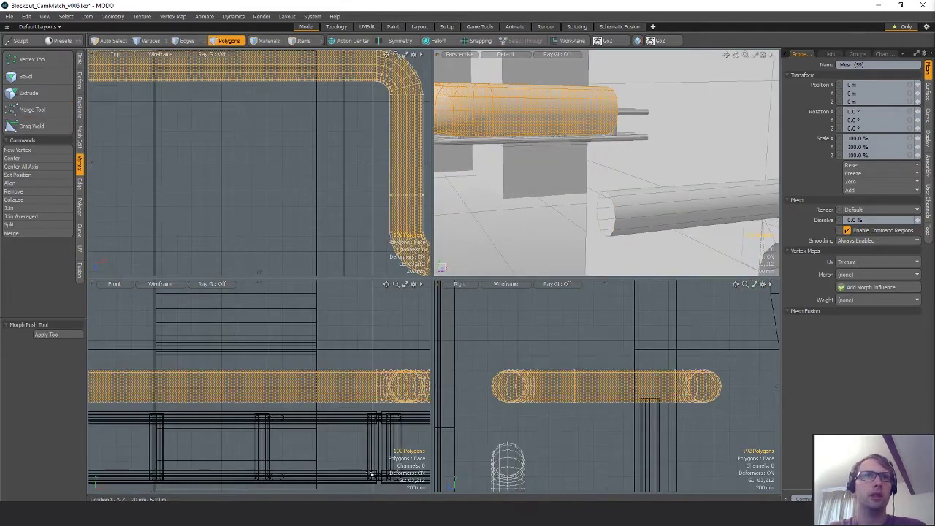
pyautogui.keyDown('alt'); pyautogui.moveTo(372, 476); pyautogui.dragTo(151, 404); pyautogui.keyUp('alt')
pyautogui.press('y')
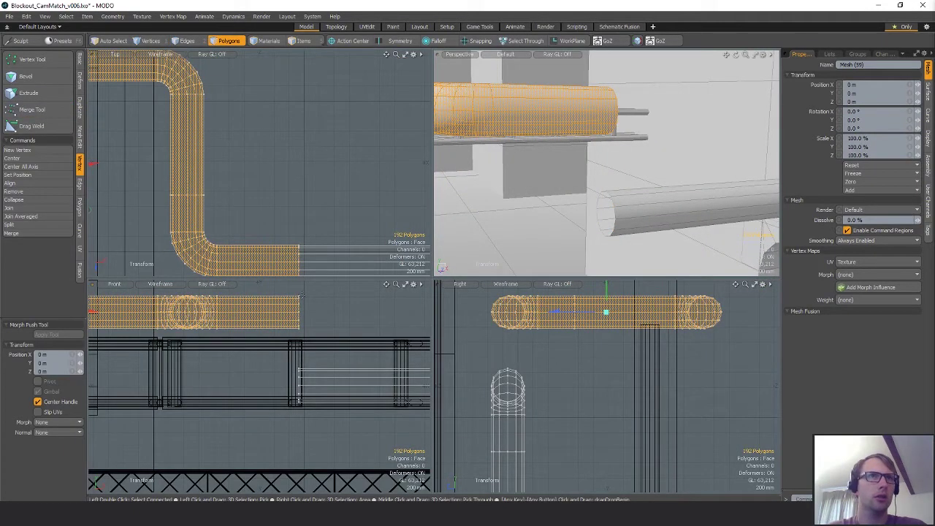
pyautogui.press('x')
pyautogui.click(300, 296)
pyautogui.moveTo(300, 285); pyautogui.dragTo(298, 368)
pyautogui.press('q')
# Step: Select the 24 seam vertices between the copied pipe and the original run and merge them at a distance of about 18.8 mm
pyautogui.press('1')
pyautogui.moveTo(281, 355)
pyautogui.mouseDown(button='right')
pyautogui.moveTo(272, 387)
pyautogui.moveTo(289, 346)
pyautogui.mouseUp(button='right')
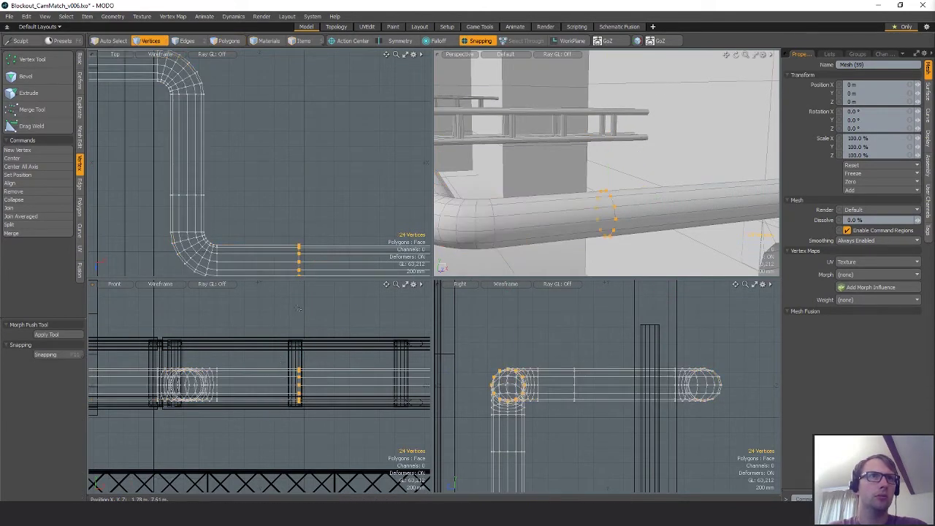
pyautogui.click(36, 113)
pyautogui.click(317, 203)
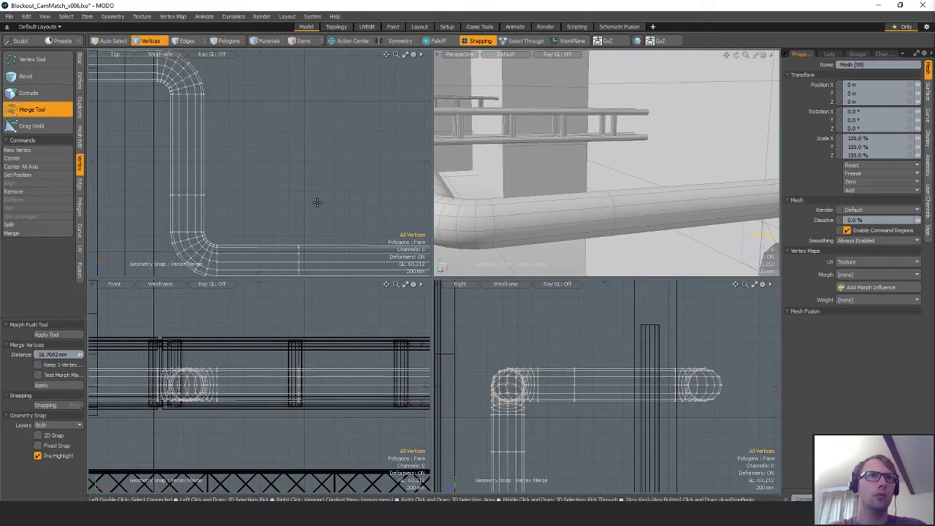
pyautogui.keyDown('ctrl'); pyautogui.keyDown('alt'); pyautogui.moveTo(317, 203); pyautogui.dragTo(219, 159); pyautogui.keyUp('alt'); pyautogui.keyUp('ctrl')
pyautogui.press('q')
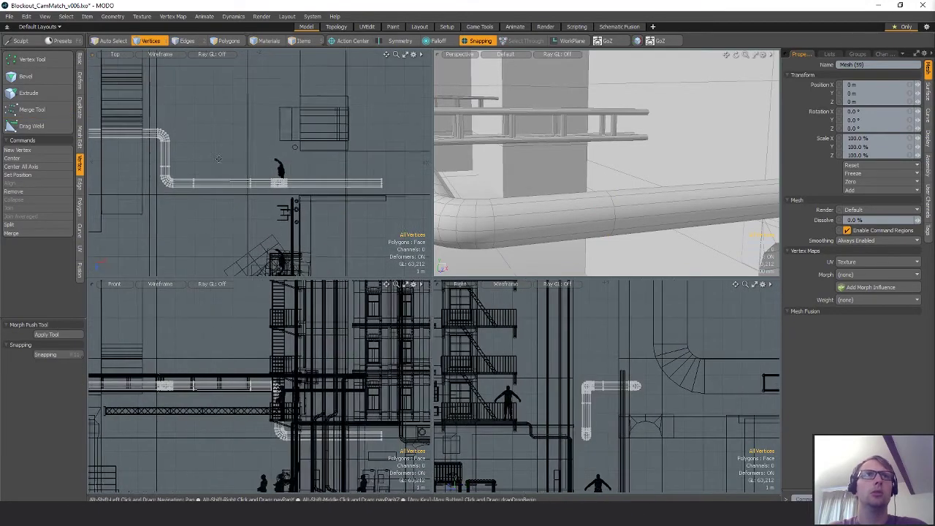
# Step: Turn snapping off, select the vertices of the attached double-bend section, and shift them in negative X to lengthen the connecting run
pyautogui.keyDown('ctrl'); pyautogui.keyDown('alt'); pyautogui.moveTo(643, 168); pyautogui.dragTo(597, 183); pyautogui.keyUp('alt'); pyautogui.keyUp('ctrl')
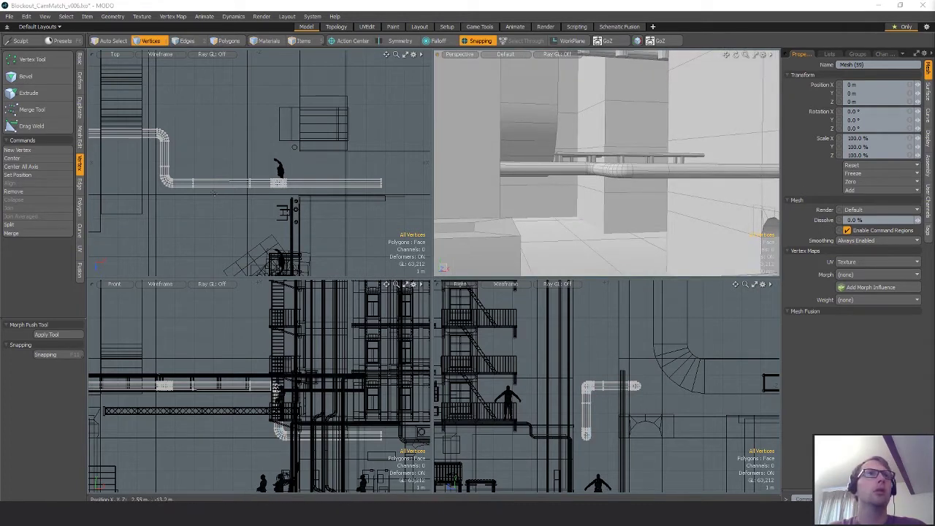
pyautogui.keyDown('alt'); pyautogui.keyDown('shift'); pyautogui.moveTo(197, 168); pyautogui.dragTo(314, 167); pyautogui.keyUp('shift'); pyautogui.keyUp('alt')
pyautogui.moveTo(217, 80)
pyautogui.mouseDown(button='right')
pyautogui.moveTo(327, 238)
pyautogui.moveTo(326, 179)
pyautogui.mouseUp(button='right')
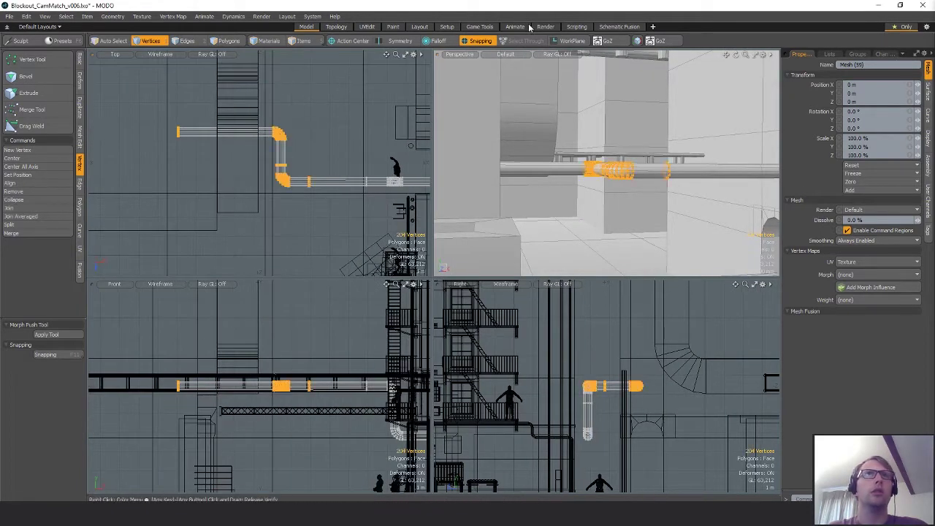
pyautogui.click(479, 41)
pyautogui.keyDown('alt'); pyautogui.moveTo(620, 91); pyautogui.dragTo(577, 164); pyautogui.keyUp('alt')
pyautogui.press('w')
pyautogui.press('q')
pyautogui.click(557, 134)
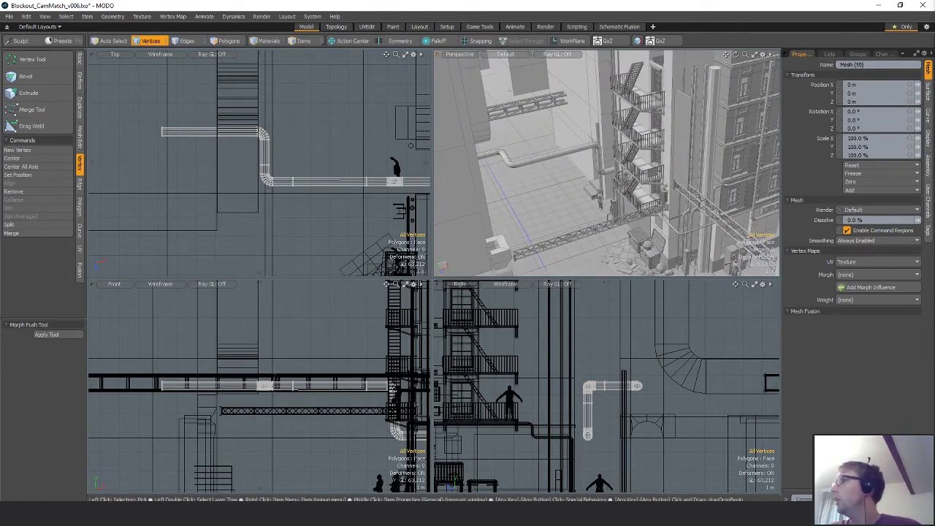
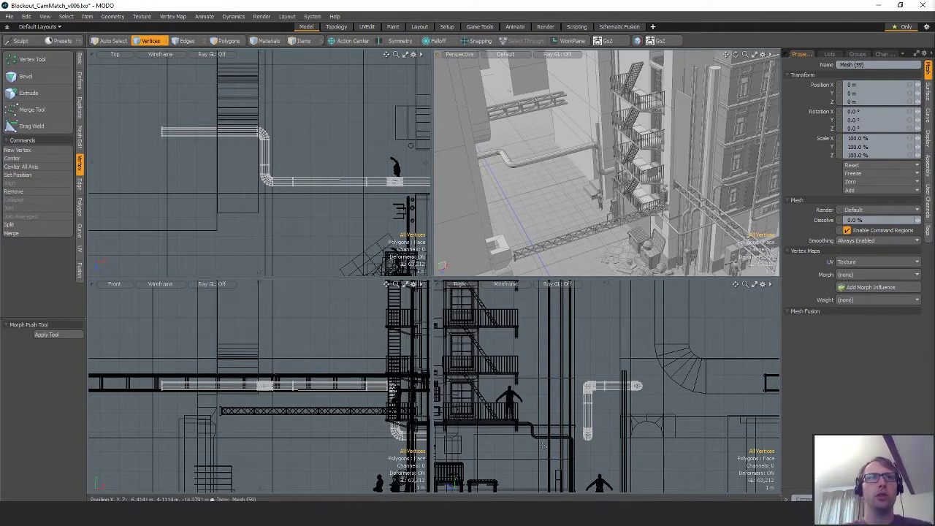
# Step: Select all polygons of the finished bent pipe and duplicate the whole pipe in place
pyautogui.keyDown('alt'); pyautogui.moveTo(592, 215); pyautogui.dragTo(608, 200); pyautogui.keyUp('alt')
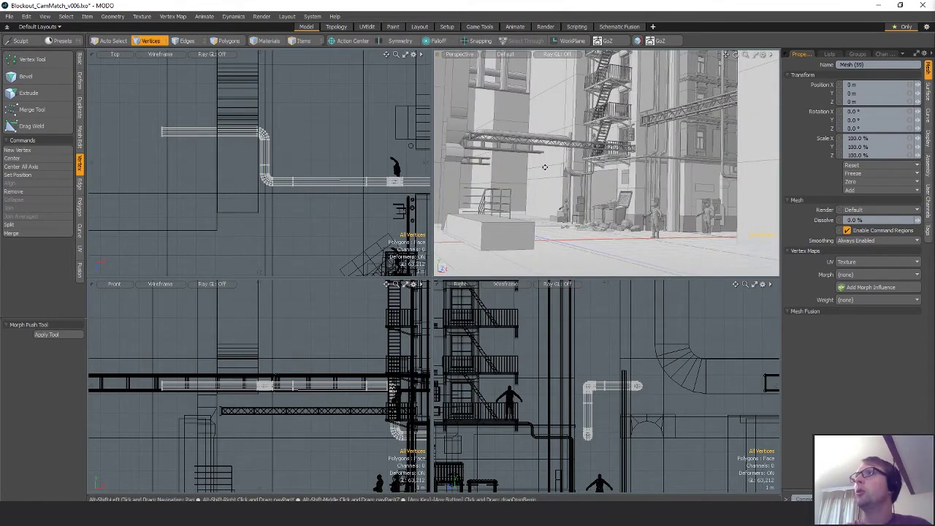
pyautogui.keyDown('alt'); pyautogui.moveTo(549, 180); pyautogui.dragTo(657, 180); pyautogui.keyUp('alt')
pyautogui.press('space')
pyautogui.press('space')
pyautogui.doubleClick(456, 139)
pyautogui.keyDown('shift'); pyautogui.doubleClick(504, 137); pyautogui.keyUp('shift')
pyautogui.keyDown('alt'); pyautogui.keyDown('shift'); pyautogui.moveTo(402, 150); pyautogui.dragTo(300, 158); pyautogui.keyUp('shift'); pyautogui.keyUp('alt')
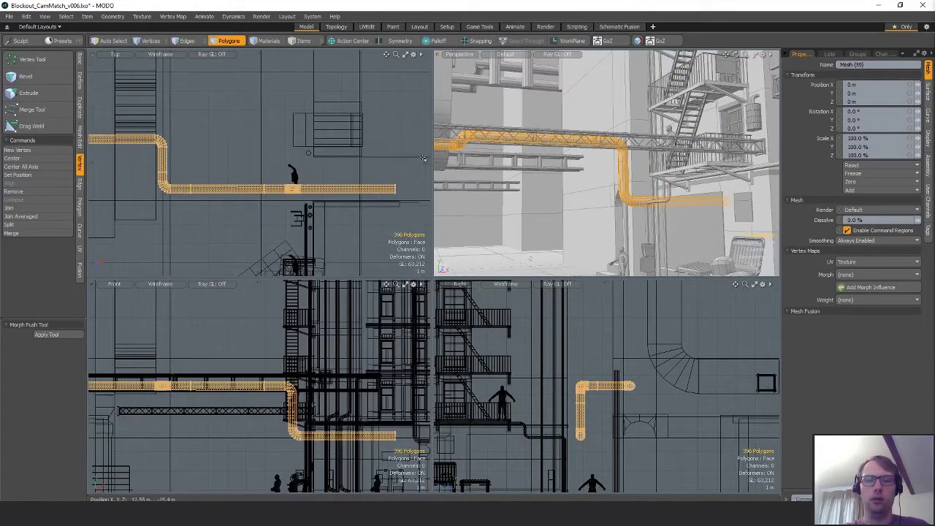
pyautogui.press('w')
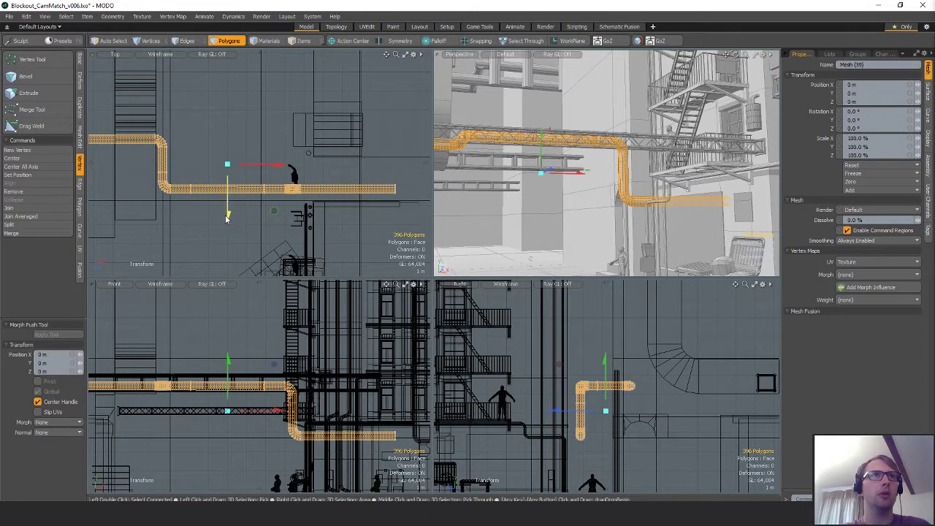
# Step: Move the duplicated pipe 1.25 m in X, 750 mm in Y and -950 mm in Z so it runs alongside the original
pyautogui.moveTo(226, 218); pyautogui.dragTo(227, 197)
pyautogui.moveTo(276, 147); pyautogui.dragTo(289, 146)
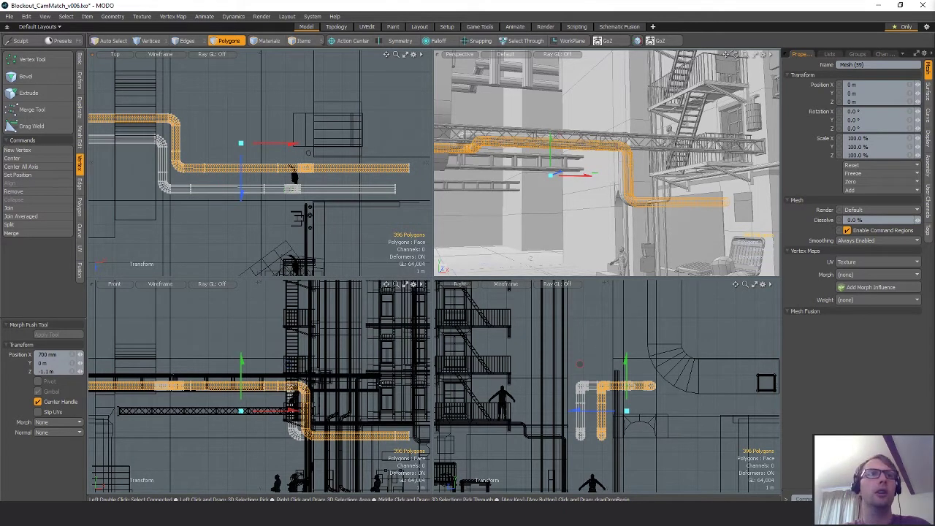
pyautogui.moveTo(242, 361); pyautogui.dragTo(241, 347)
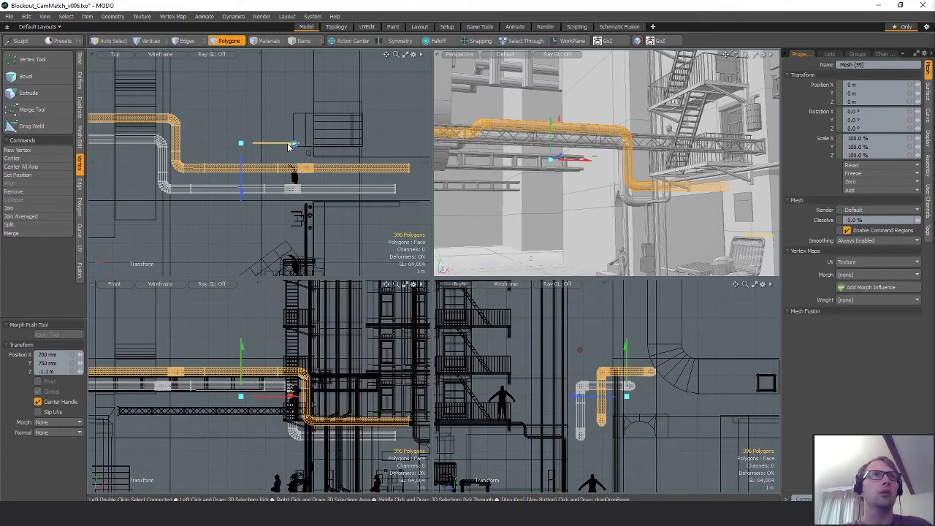
pyautogui.moveTo(288, 146); pyautogui.dragTo(298, 145)
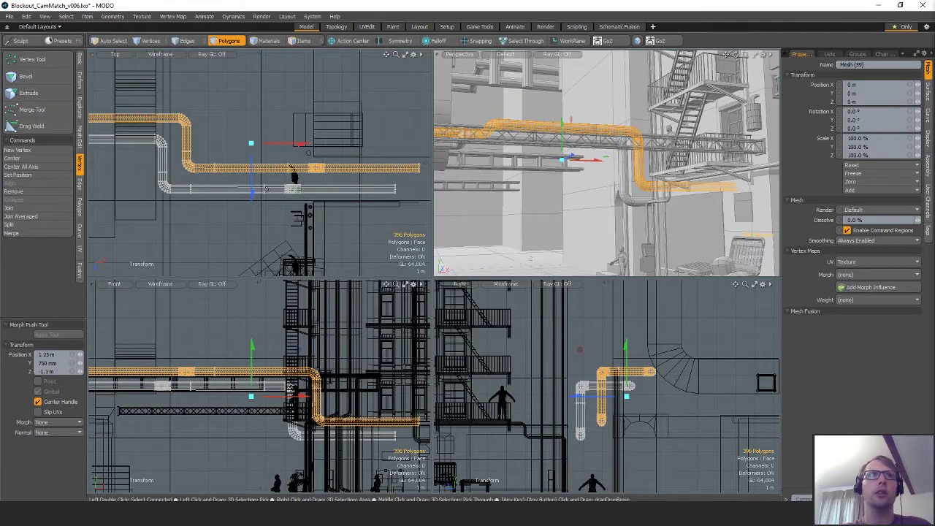
pyautogui.moveTo(251, 199); pyautogui.dragTo(251, 202)
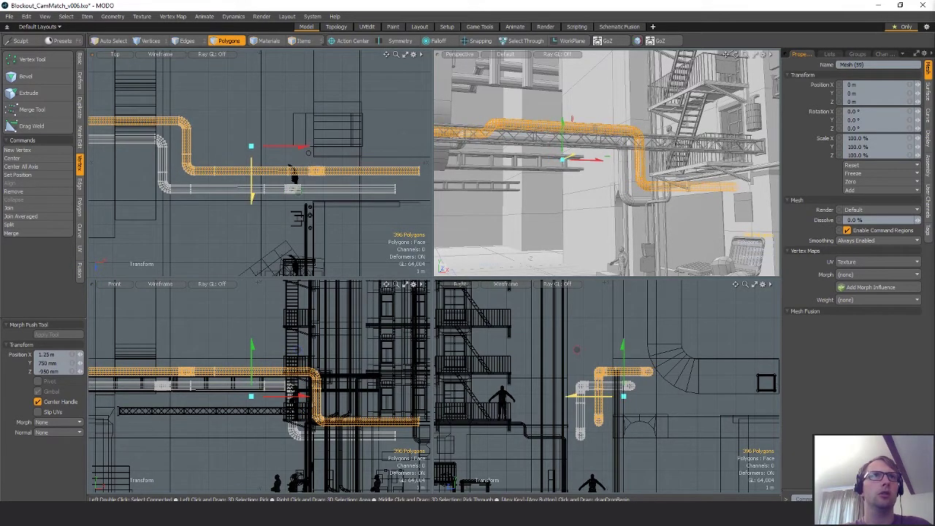
pyautogui.press('space')
pyautogui.click(225, 123)
pyautogui.keyDown('alt'); pyautogui.moveTo(574, 196); pyautogui.dragTo(624, 182); pyautogui.keyUp('alt')
pyautogui.keyDown('ctrl'); pyautogui.keyDown('alt'); pyautogui.moveTo(695, 174); pyautogui.dragTo(581, 155); pyautogui.keyUp('alt'); pyautogui.keyUp('ctrl')
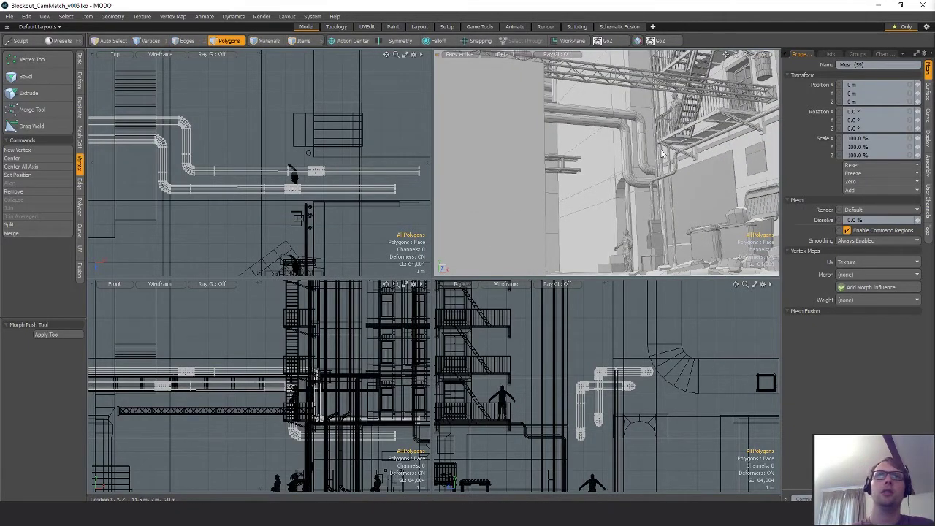
# Step: Save the scene as a new version named Blockout_CamMatch_v007
pyautogui.hotkey('ctrl', 'shift', 's')
pyautogui.press('Right')
pyautogui.press('BackSpace')
pyautogui.write('7')
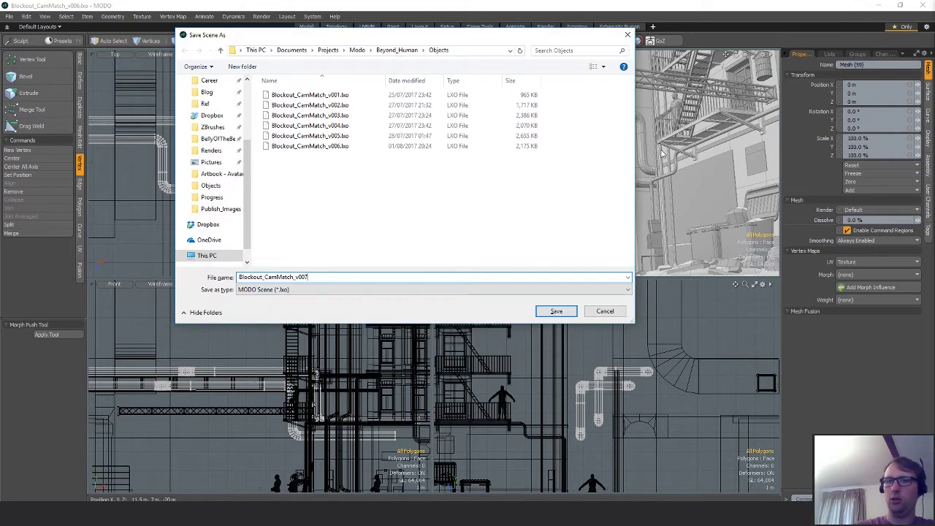
pyautogui.press('Return')
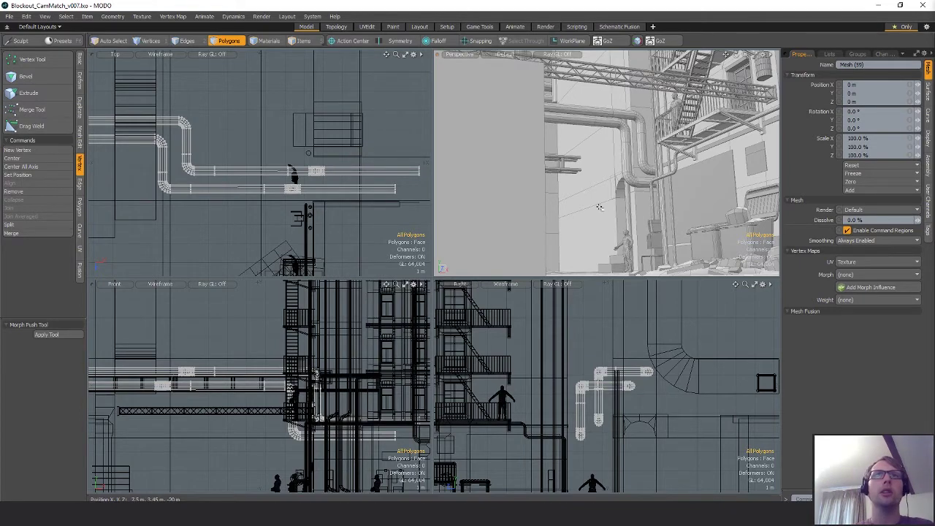
# Step: Select the wall mesh containing the arched doorway and steps, and shift it 200 mm in Z
pyautogui.keyDown('alt'); pyautogui.moveTo(600, 208); pyautogui.dragTo(662, 136); pyautogui.keyUp('alt')
pyautogui.scroll(4, 606, 179)
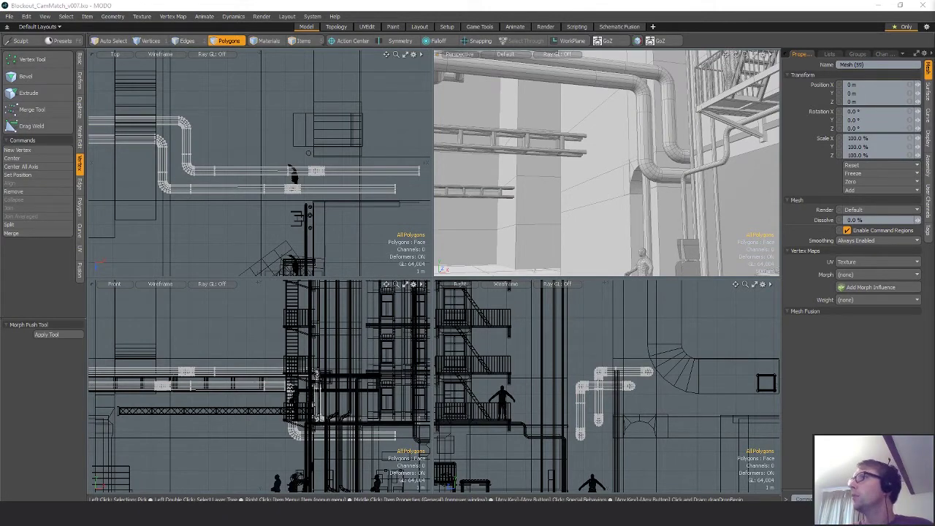
pyautogui.keyDown('alt'); pyautogui.keyDown('shift'); pyautogui.moveTo(662, 217); pyautogui.dragTo(623, 187); pyautogui.keyUp('shift'); pyautogui.keyUp('alt')
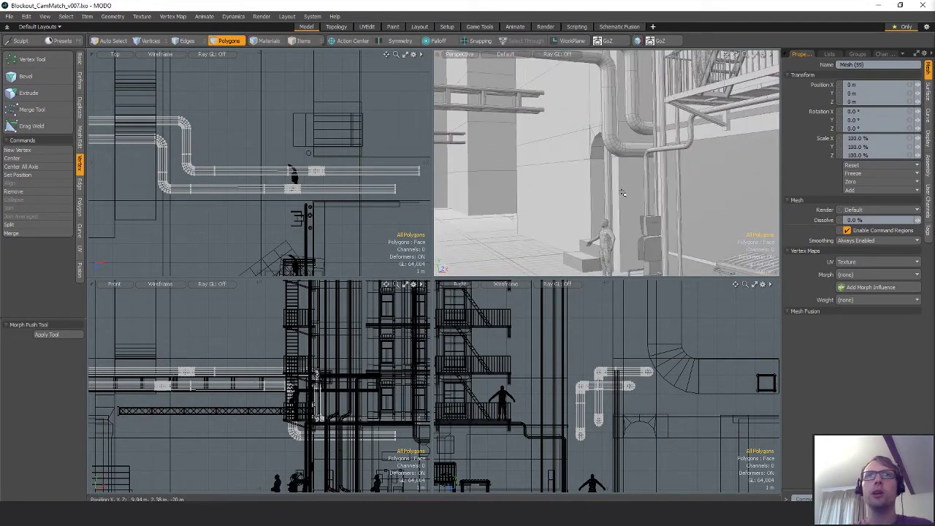
pyautogui.press('5')
pyautogui.click(624, 187)
pyautogui.press('3')
pyautogui.keyDown('alt'); pyautogui.keyDown('shift'); pyautogui.moveTo(342, 174); pyautogui.dragTo(324, 182); pyautogui.keyUp('shift'); pyautogui.keyUp('alt')
pyautogui.press('w')
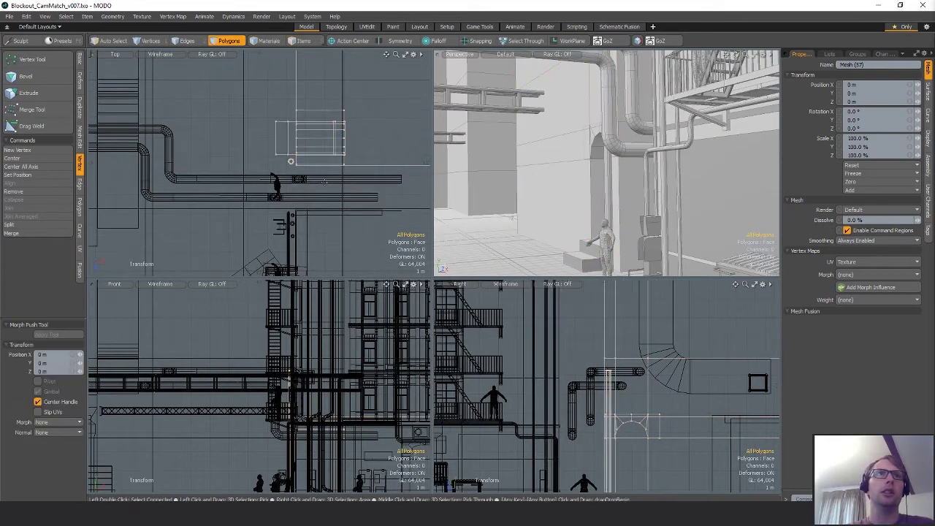
pyautogui.press('q')
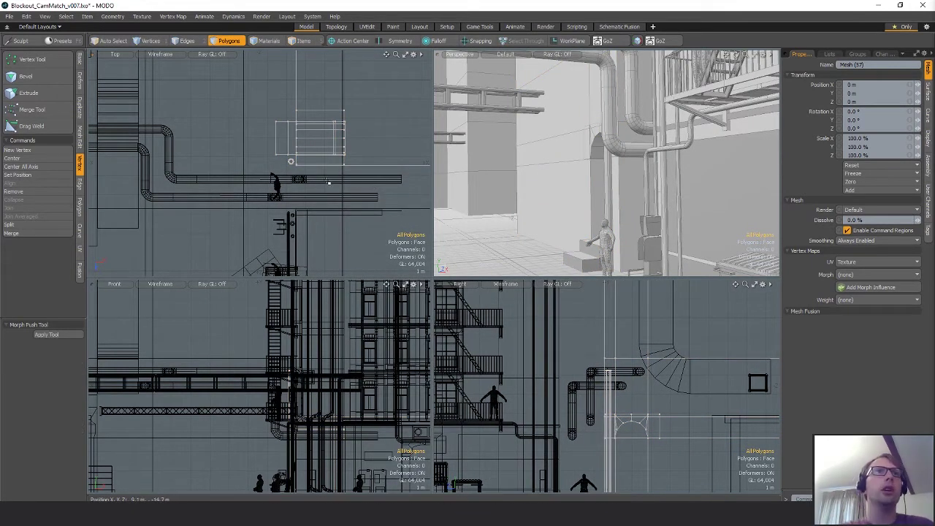
pyautogui.press('w')
pyautogui.click(321, 174)
pyautogui.moveTo(321, 212); pyautogui.dragTo(322, 215)
pyautogui.moveTo(548, 340); pyautogui.dragTo(548, 340)
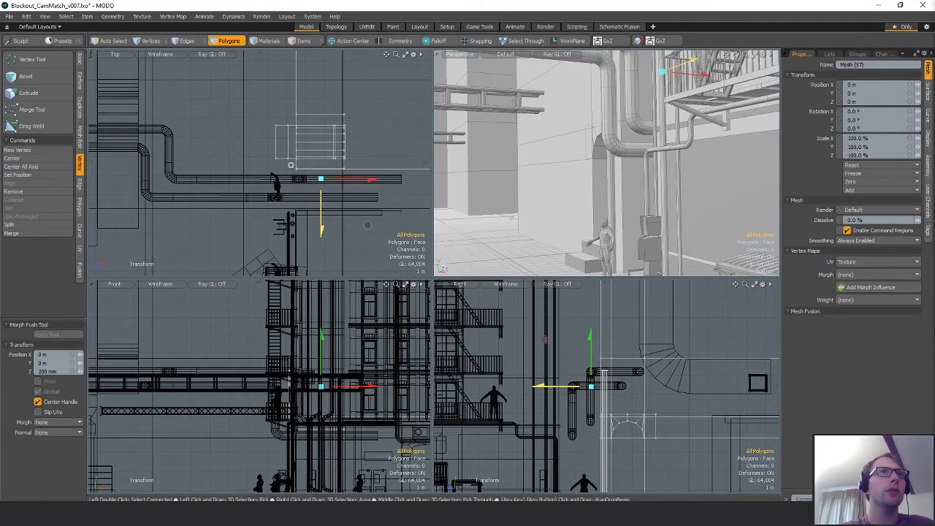
pyautogui.press('q')
# Step: Select the mesh holding both bent pipes and move it 150 mm in Z
pyautogui.press('5')
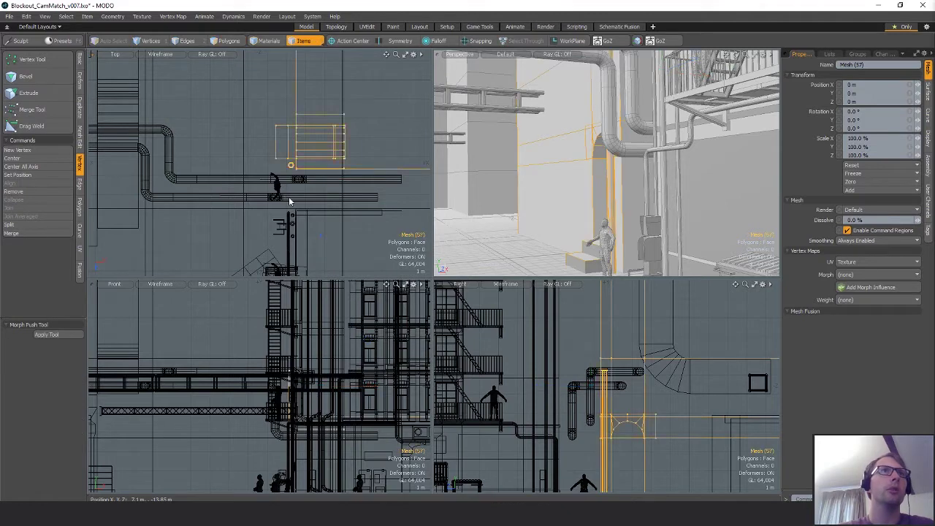
pyautogui.click(292, 197)
pyautogui.press('3')
pyautogui.scroll(2, 278, 192)
pyautogui.press('w')
pyautogui.keyDown('alt'); pyautogui.keyDown('shift'); pyautogui.moveTo(278, 191); pyautogui.dragTo(312, 188); pyautogui.keyUp('shift'); pyautogui.keyUp('alt')
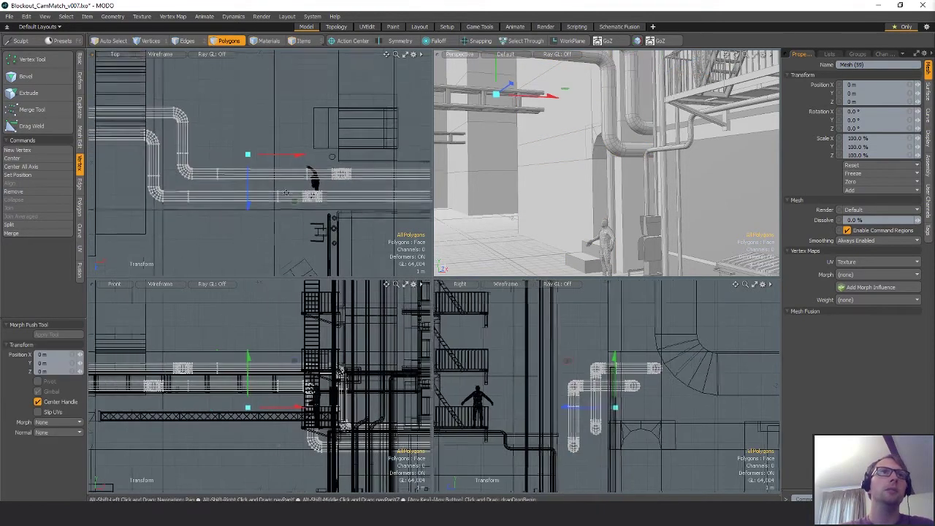
pyautogui.moveTo(251, 203); pyautogui.dragTo(250, 207)
pyautogui.keyDown('alt'); pyautogui.keyDown('shift'); pyautogui.moveTo(312, 196); pyautogui.dragTo(284, 216); pyautogui.keyUp('shift'); pyautogui.keyUp('alt')
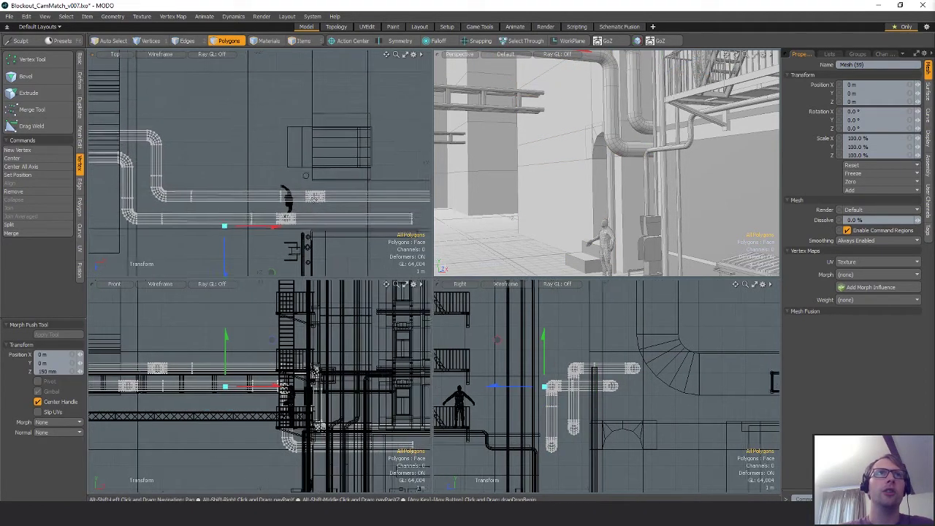
# Step: Select the arched-doorway wall mesh again and shift it another 100 mm in Z
pyautogui.press('q')
pyautogui.press('5')
pyautogui.click(321, 182)
pyautogui.press('3')
pyautogui.keyDown('ctrl'); pyautogui.keyDown('alt'); pyautogui.moveTo(326, 196); pyautogui.dragTo(333, 195); pyautogui.keyUp('alt'); pyautogui.keyUp('ctrl')
pyautogui.press('w')
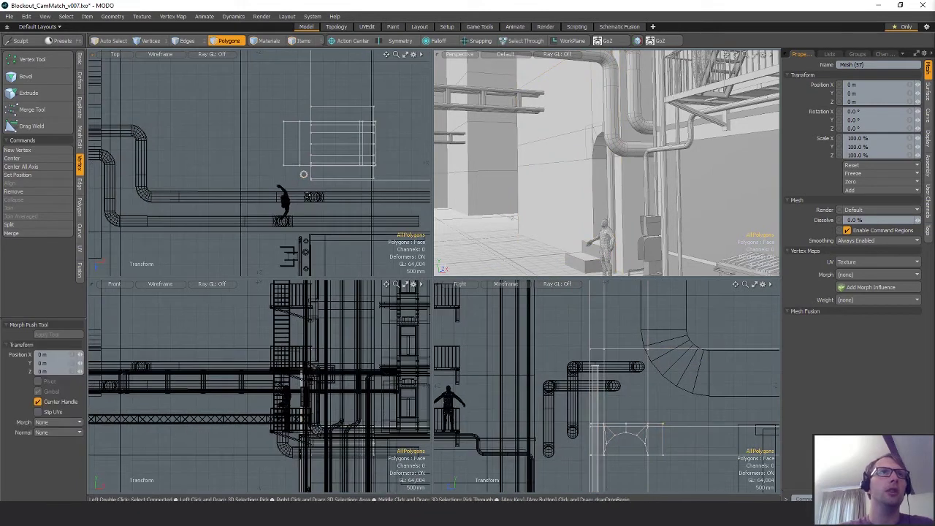
pyautogui.click(308, 211)
pyautogui.moveTo(308, 226); pyautogui.dragTo(308, 229)
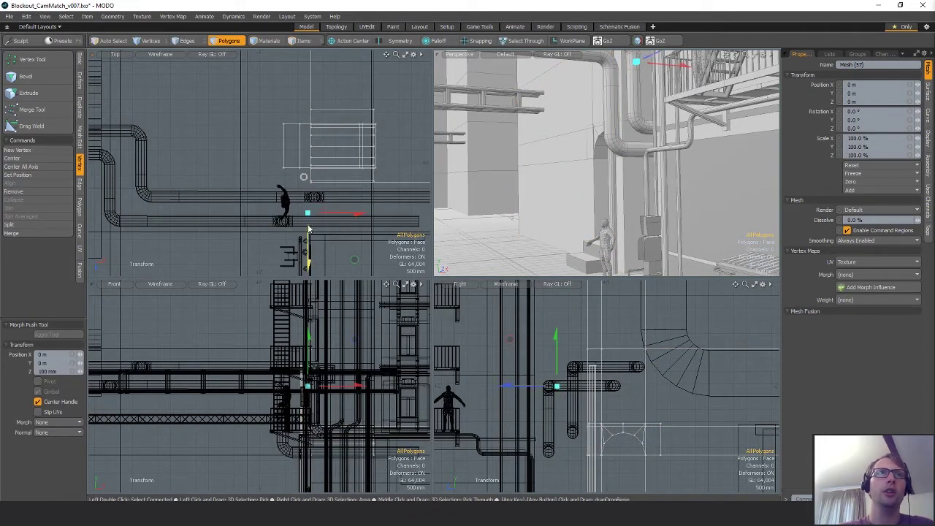
pyautogui.press('q')
pyautogui.keyDown('ctrl'); pyautogui.keyDown('alt'); pyautogui.moveTo(407, 212); pyautogui.dragTo(389, 210); pyautogui.keyUp('alt'); pyautogui.keyUp('ctrl')
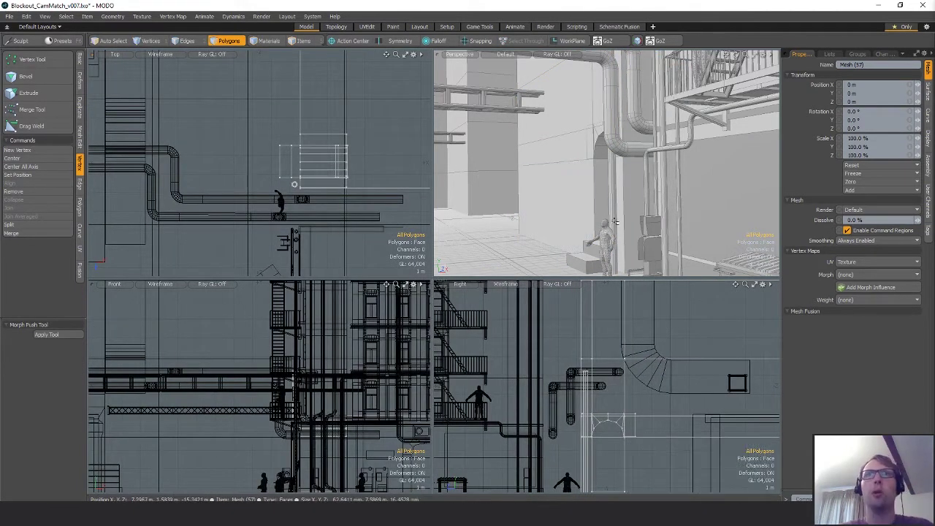
# Step: Select the two doorway step blocks, scale them down in X and Y, and move them -490 mm in X and 80 mm in Y
pyautogui.press('g')
pyautogui.keyDown('alt'); pyautogui.moveTo(612, 203); pyautogui.dragTo(622, 182); pyautogui.keyUp('alt')
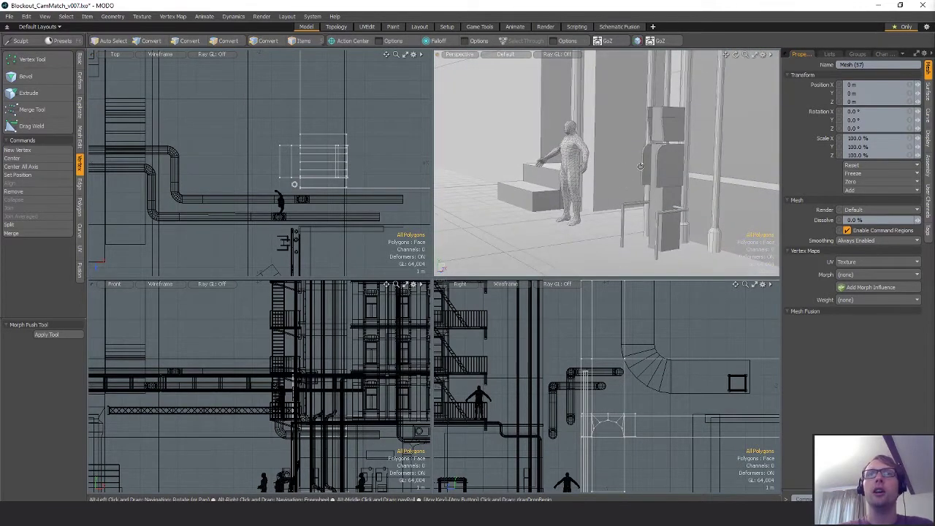
pyautogui.press('g')
pyautogui.doubleClick(608, 192)
pyautogui.keyDown('shift'); pyautogui.doubleClick(593, 210); pyautogui.keyUp('shift')
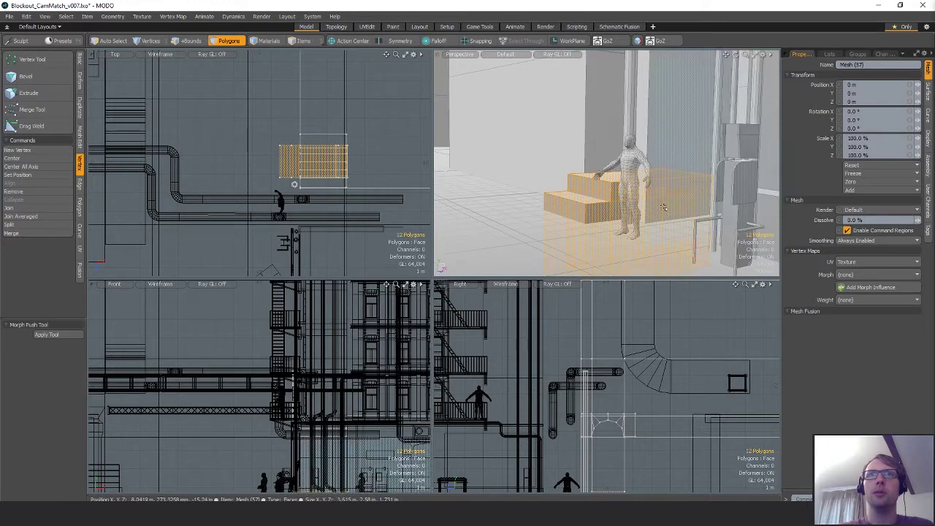
pyautogui.keyDown('alt'); pyautogui.moveTo(593, 210); pyautogui.dragTo(567, 200); pyautogui.keyUp('alt')
pyautogui.press('r')
pyautogui.hotkey('shift', 'a')
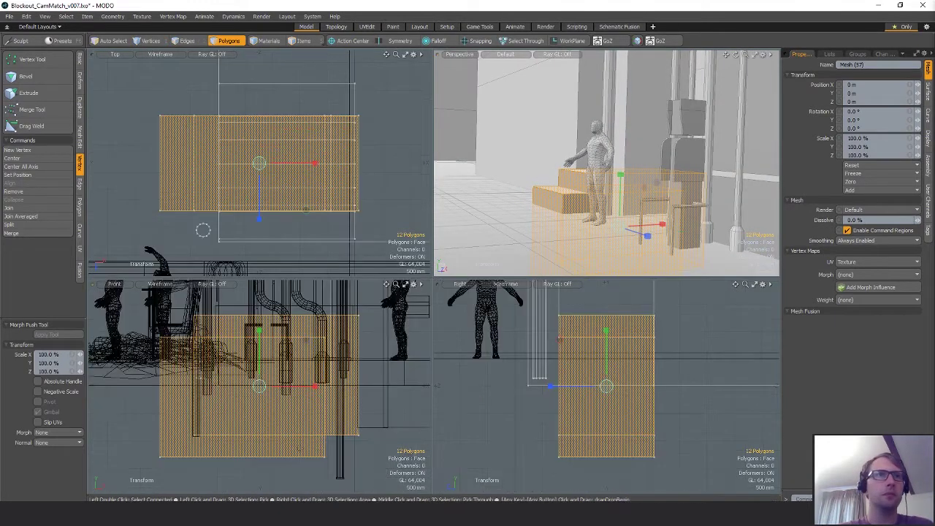
pyautogui.moveTo(306, 339); pyautogui.dragTo(297, 365)
pyautogui.press('w')
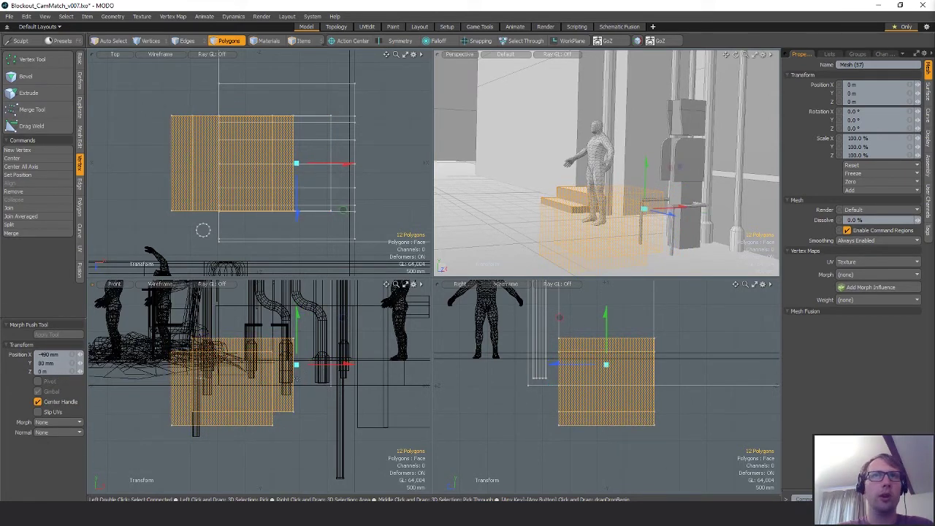
# Step: Scale the step blocks down slightly on all axes and move them -110 mm in X and 130 mm in Y
pyautogui.press('r')
pyautogui.moveTo(233, 381); pyautogui.dragTo(263, 356)
pyautogui.press('w')
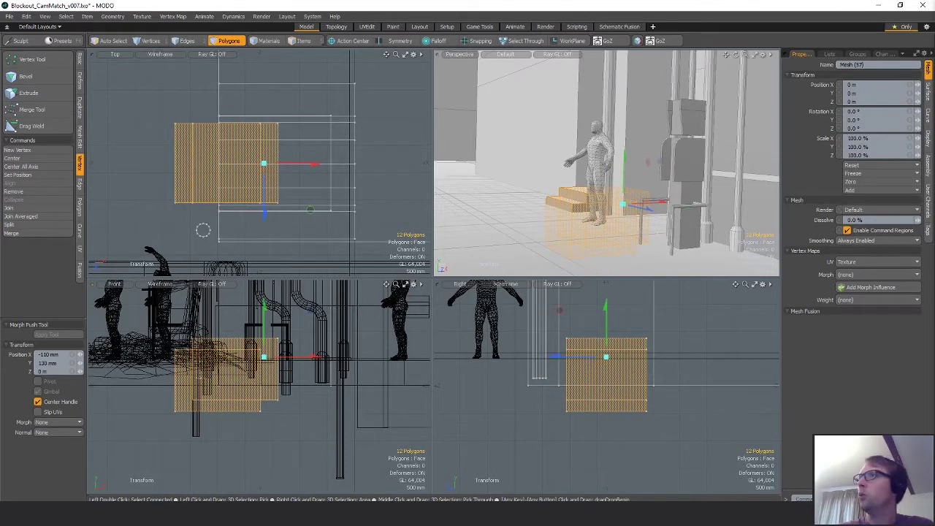
pyautogui.press('r')
pyautogui.scroll(-3, 277, 197)
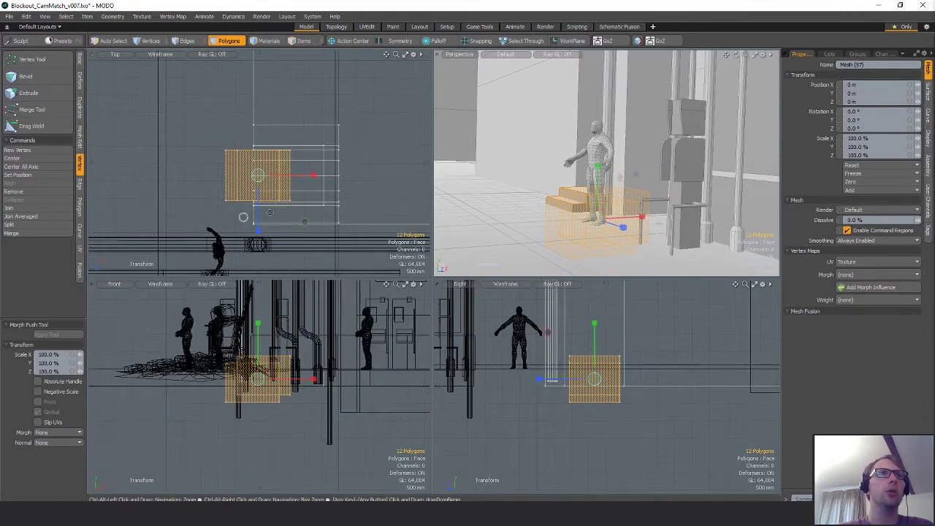
# Step: Select the human figure mesh under the pipes and lasso all polygons of the figure nearest the doorway steps
pyautogui.keyDown('alt'); pyautogui.keyDown('shift'); pyautogui.moveTo(278, 205); pyautogui.dragTo(310, 188); pyautogui.keyUp('shift'); pyautogui.keyUp('alt')
pyautogui.press('q')
pyautogui.press('5')
pyautogui.click(256, 240)
pyautogui.press('3')
pyautogui.press('5')
pyautogui.click(251, 242)
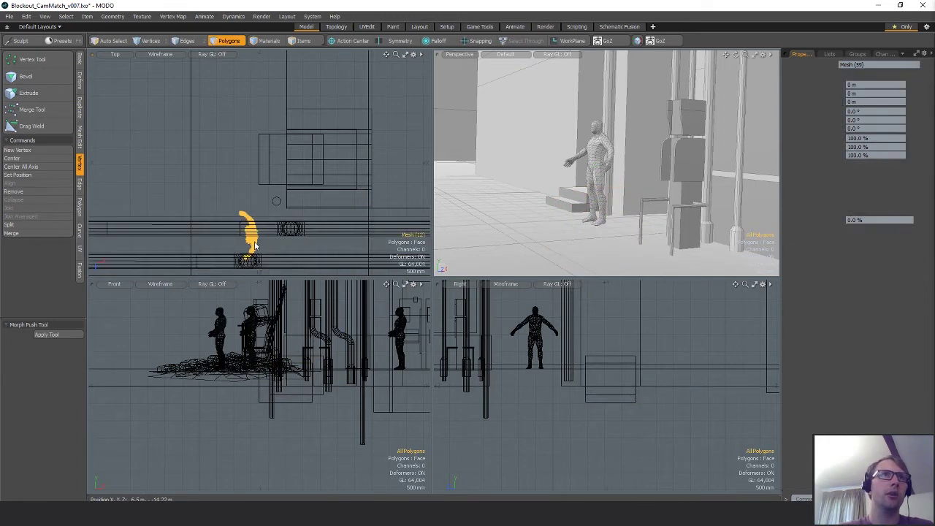
pyautogui.press('3')
pyautogui.moveTo(250, 188); pyautogui.dragTo(316, 221, button='right')
# Step: Move the selected human figure -2.22 m in Z and -360 mm in X so it stands in front of the steps
pyautogui.keyDown('alt'); pyautogui.keyDown('shift'); pyautogui.moveTo(315, 221); pyautogui.dragTo(317, 201); pyautogui.keyUp('shift'); pyautogui.keyUp('alt')
pyautogui.press('w')
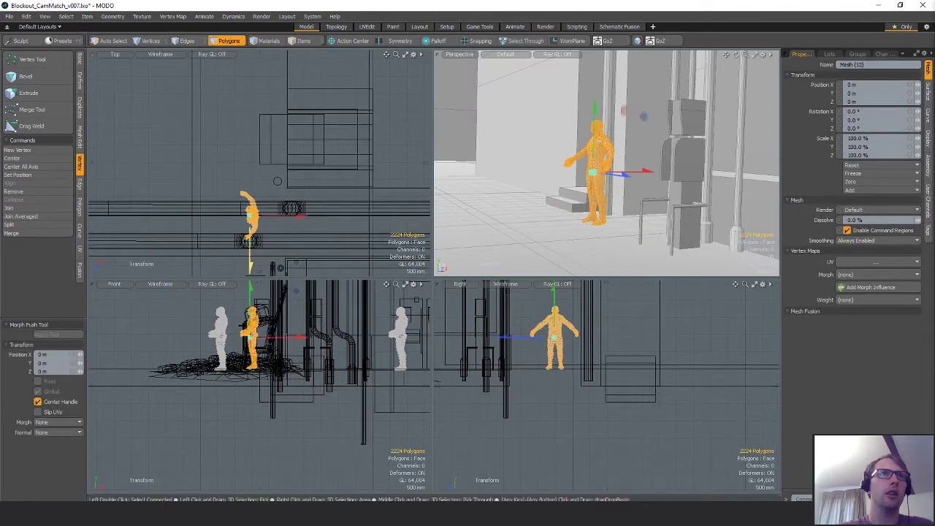
pyautogui.moveTo(250, 262); pyautogui.dragTo(250, 185)
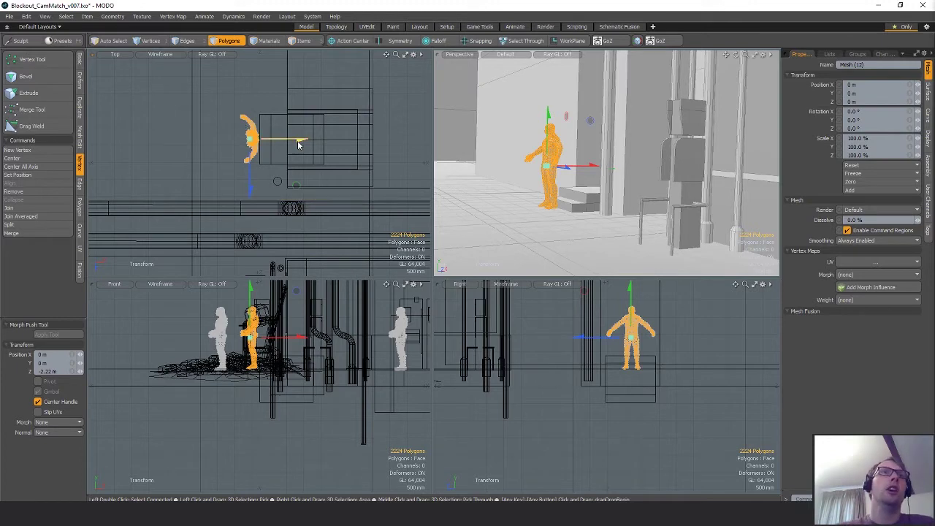
pyautogui.moveTo(299, 144); pyautogui.dragTo(224, 158)
pyautogui.scroll(4, 286, 144)
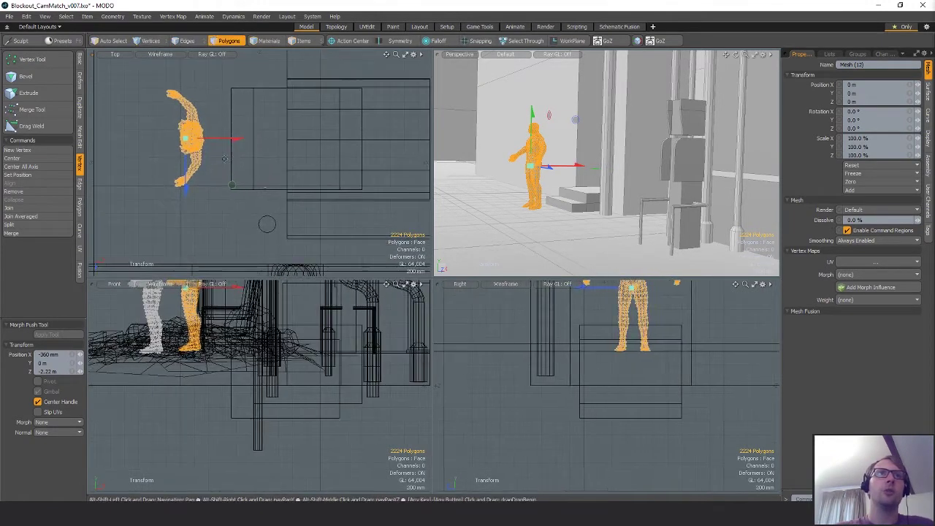
# Step: In the wall mesh, select both step blocks together with the arched doorway block above them
pyautogui.press('q')
pyautogui.press('5')
pyautogui.click(291, 170)
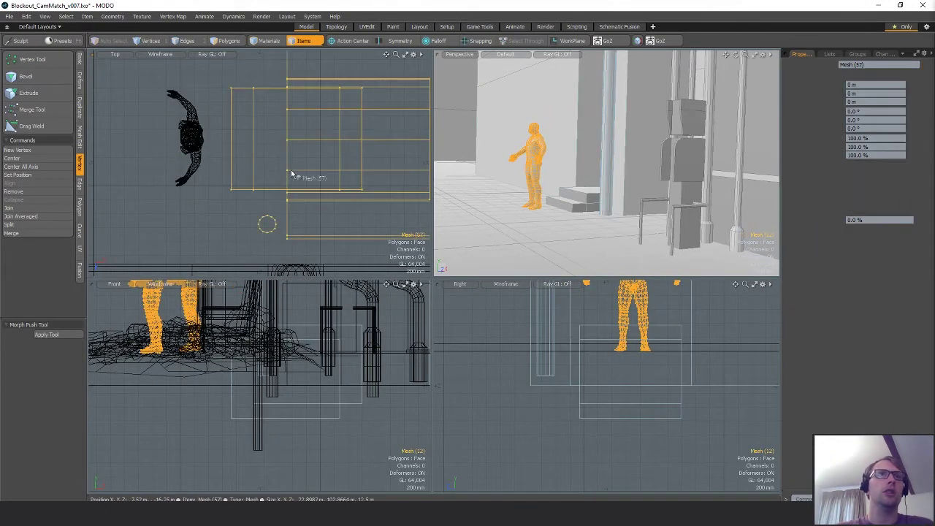
pyautogui.press('3')
pyautogui.doubleClick(257, 117)
pyautogui.keyDown('alt'); pyautogui.keyDown('shift'); pyautogui.moveTo(567, 165); pyautogui.dragTo(590, 203); pyautogui.keyUp('shift'); pyautogui.keyUp('alt')
pyautogui.keyDown('shift'); pyautogui.doubleClick(599, 232); pyautogui.keyUp('shift')
pyautogui.moveTo(630, 69)
pyautogui.keyDown('alt'); pyautogui.keyDown('shift'); pyautogui.mouseDown()
pyautogui.moveTo(646, 115)
pyautogui.moveTo(619, 71)
pyautogui.mouseUp(); pyautogui.keyUp('shift'); pyautogui.keyUp('alt')
pyautogui.keyDown('shift'); pyautogui.doubleClick(628, 90); pyautogui.keyUp('shift')
# Step: Move the selected arched doorway and step blocks -1.55 m in X and scale them uniformly to 111.5%
pyautogui.press('r')
pyautogui.moveTo(349, 137); pyautogui.dragTo(235, 139)
pyautogui.press('w')
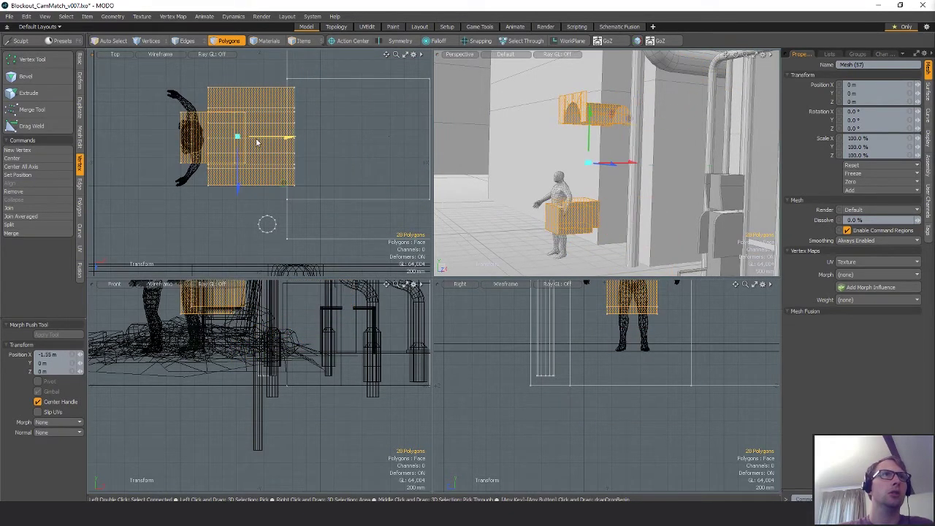
pyautogui.press('r')
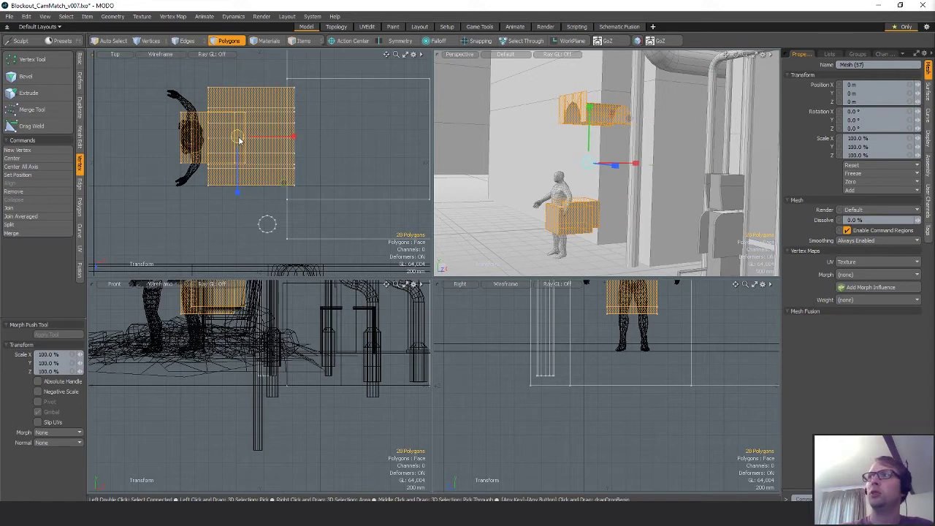
pyautogui.moveTo(238, 136); pyautogui.dragTo(246, 136)
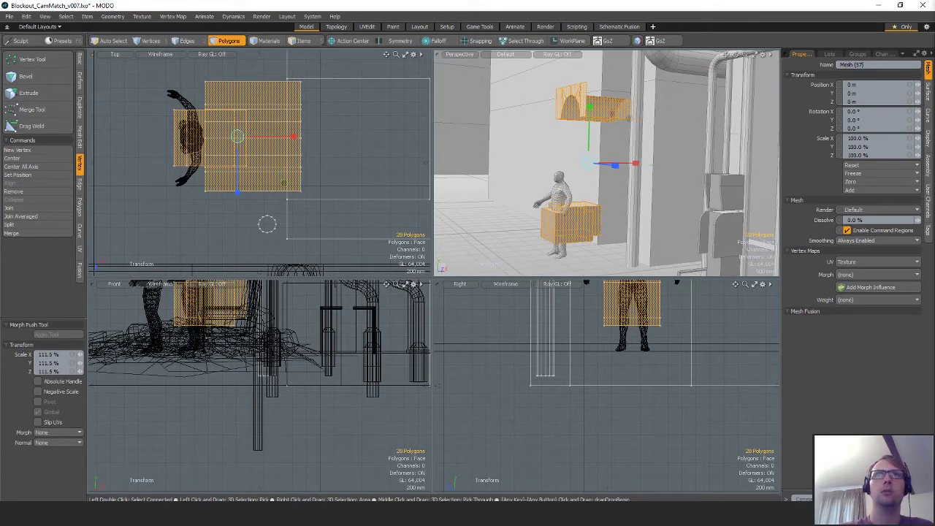
# Step: Move the doorway and step blocks 280 mm in X and -840 mm in Y, lowering them to the floor
pyautogui.press('space')
pyautogui.press('w')
pyautogui.keyDown('alt'); pyautogui.keyDown('shift'); pyautogui.moveTo(280, 289); pyautogui.dragTo(315, 404); pyautogui.keyUp('shift'); pyautogui.keyUp('alt')
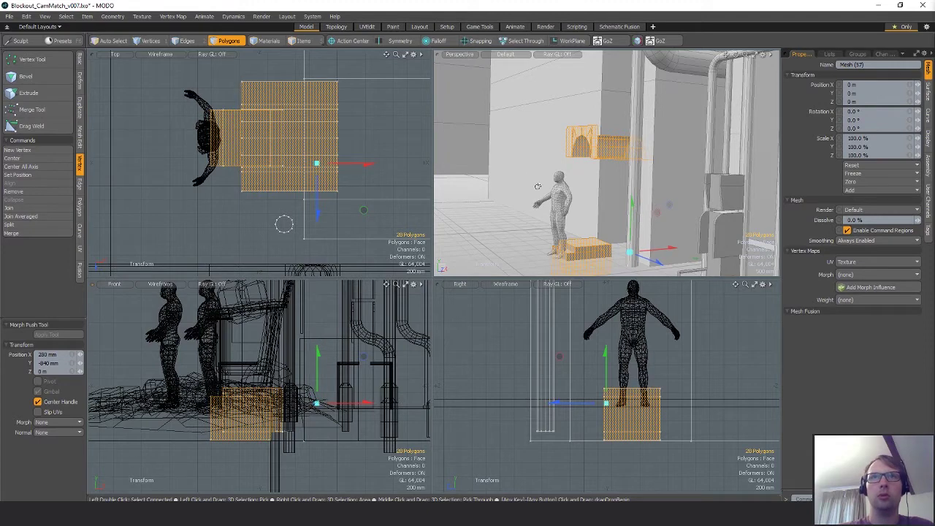
# Step: Select only the upper step block and move it about 76 mm in X and 29 mm in Y
pyautogui.scroll(3, 577, 231)
pyautogui.keyDown('alt'); pyautogui.moveTo(584, 245); pyautogui.dragTo(571, 227); pyautogui.keyUp('alt')
pyautogui.press('space')
pyautogui.doubleClick(572, 227)
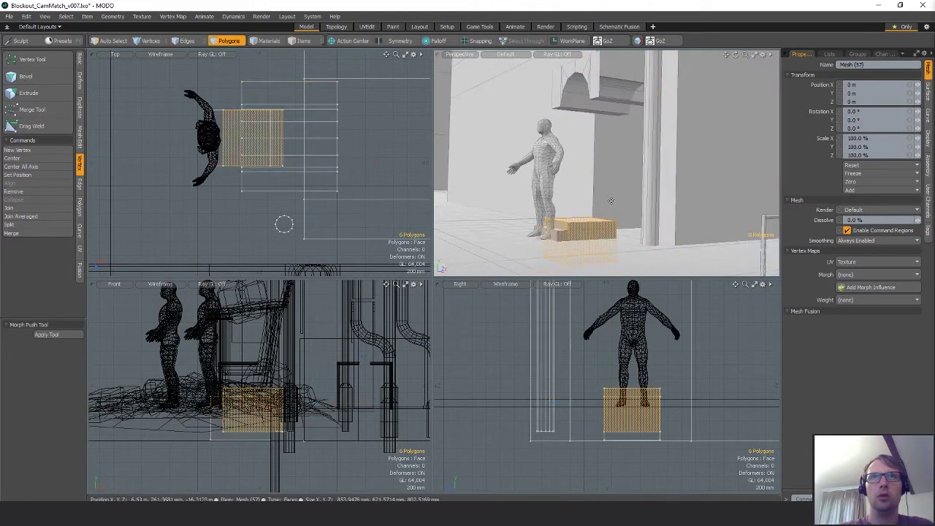
pyautogui.press('w')
pyautogui.moveTo(624, 190); pyautogui.dragTo(625, 188)
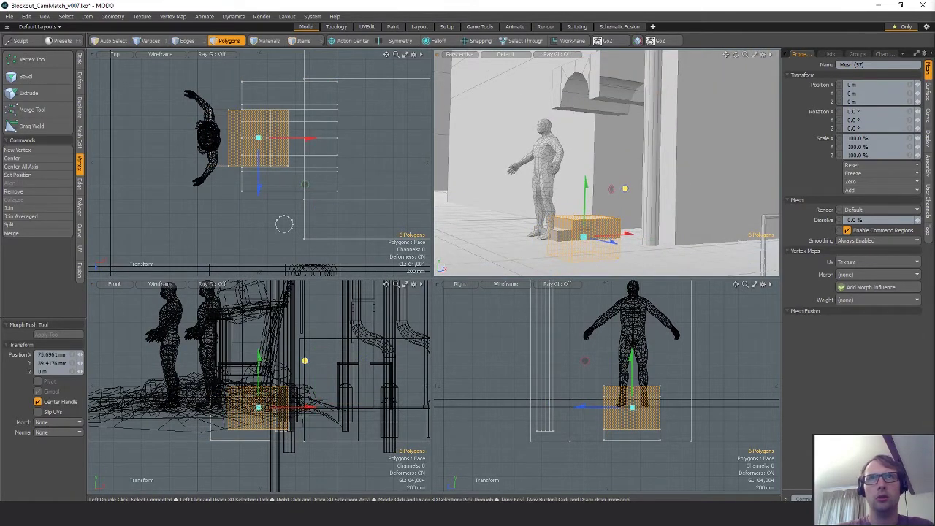
pyautogui.press('space')
# Step: Select both step blocks with the arched doorway block and move them 300 mm in X and -10 mm in Y
pyautogui.click(581, 180)
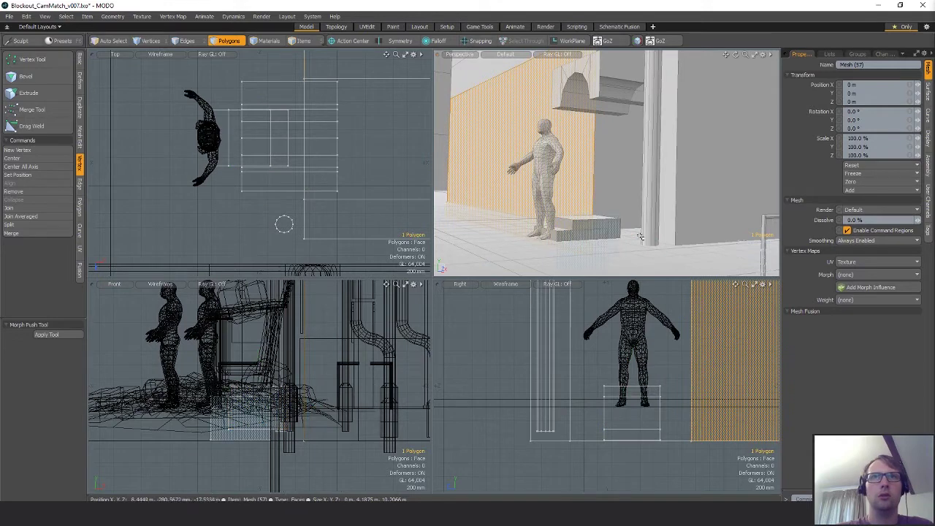
pyautogui.doubleClick(663, 393)
pyautogui.keyDown('shift'); pyautogui.doubleClick(591, 72); pyautogui.keyUp('shift')
pyautogui.press('w')
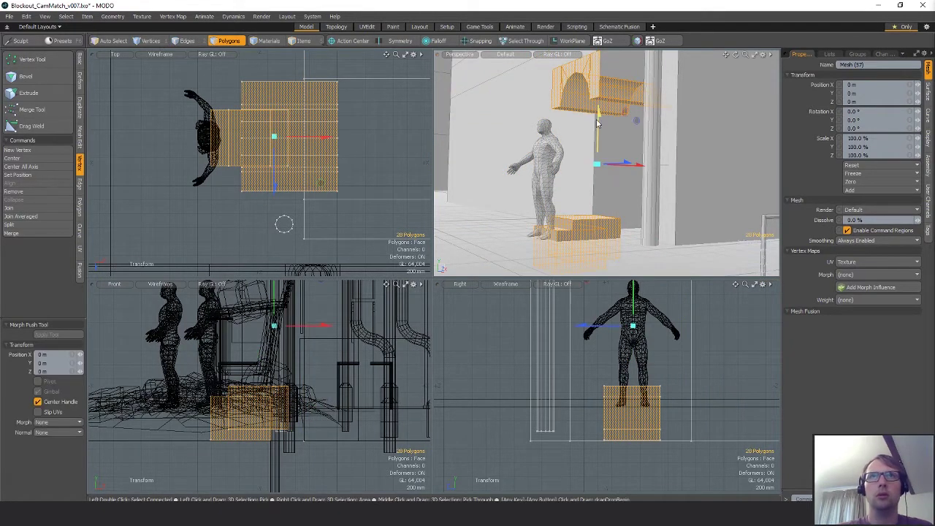
pyautogui.moveTo(599, 124); pyautogui.dragTo(599, 116)
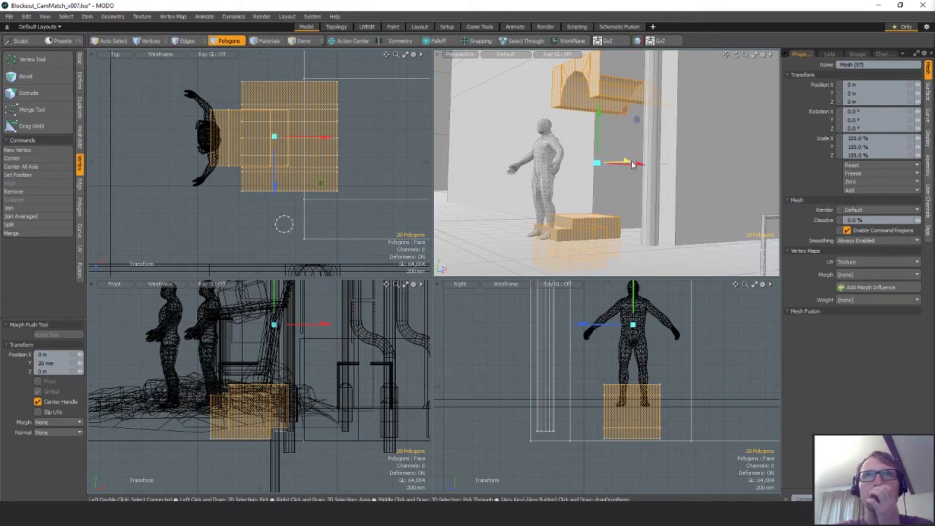
pyautogui.moveTo(641, 167); pyautogui.dragTo(657, 165)
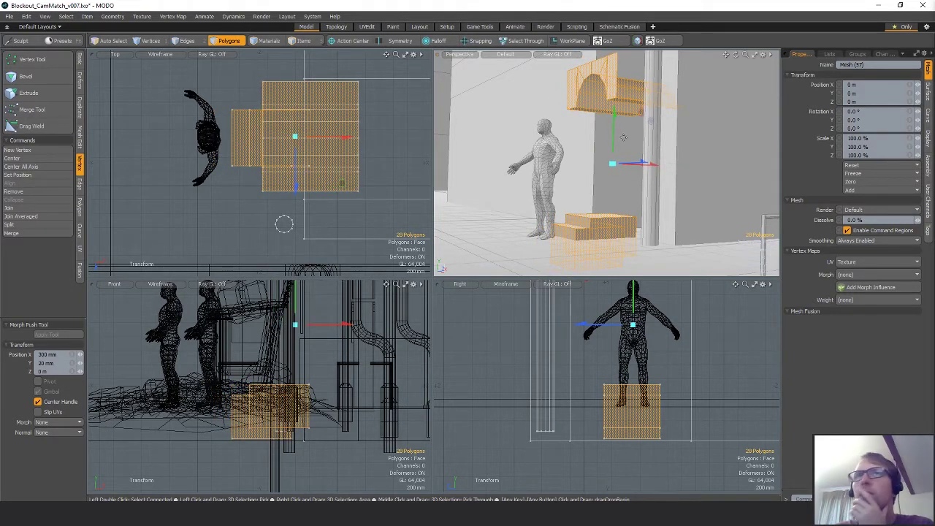
pyautogui.moveTo(616, 127); pyautogui.dragTo(616, 141)
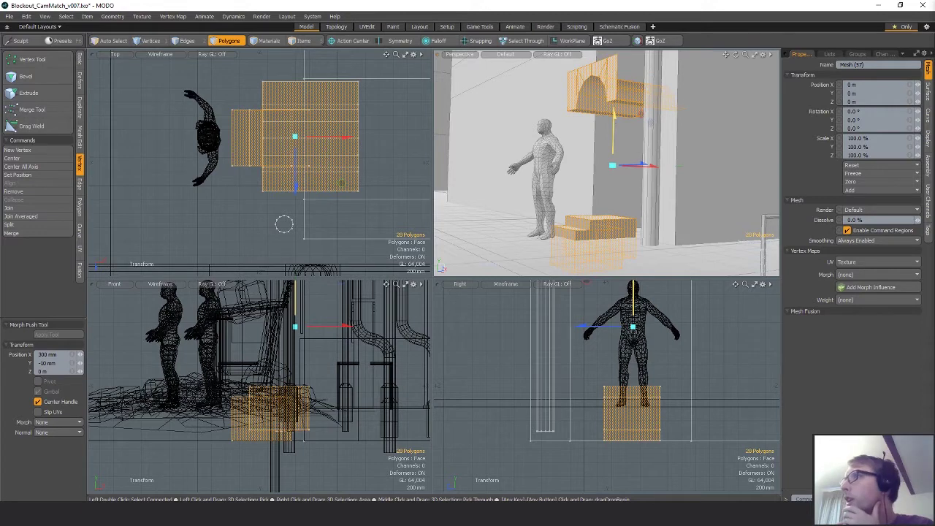
pyautogui.press('q')
# Step: Select the upper step block alone and lower it by 20 mm in Y
pyautogui.doubleClick(596, 225)
pyautogui.press('w')
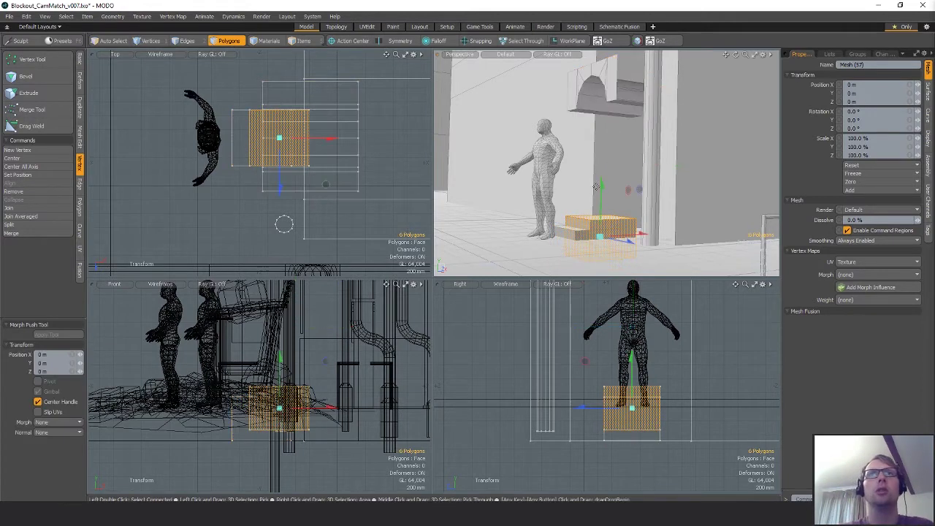
pyautogui.moveTo(602, 184); pyautogui.dragTo(602, 187)
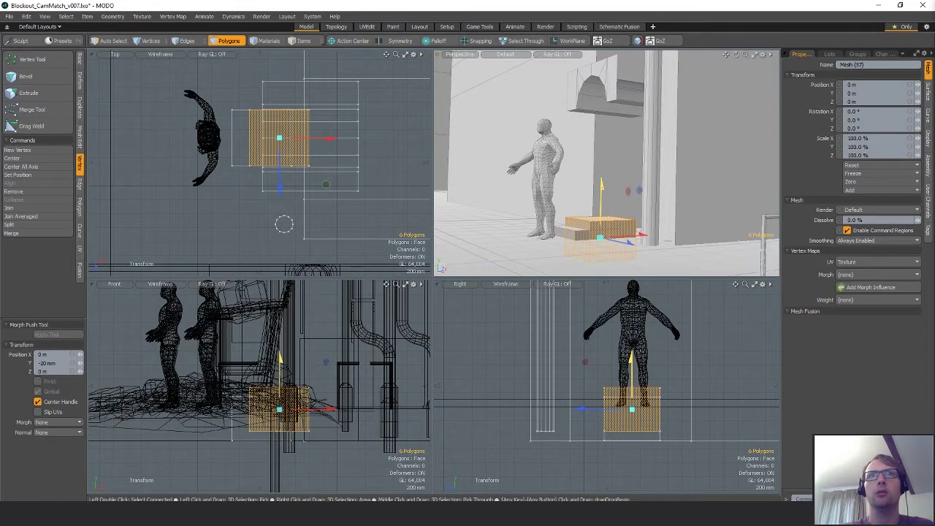
pyautogui.press('q')
# Step: Select both step blocks without the arch and move them along positive X, deeper beneath the doorway block
pyautogui.click(505, 154)
pyautogui.keyDown('alt'); pyautogui.moveTo(505, 154); pyautogui.dragTo(546, 172); pyautogui.keyUp('alt')
pyautogui.doubleClick(596, 235)
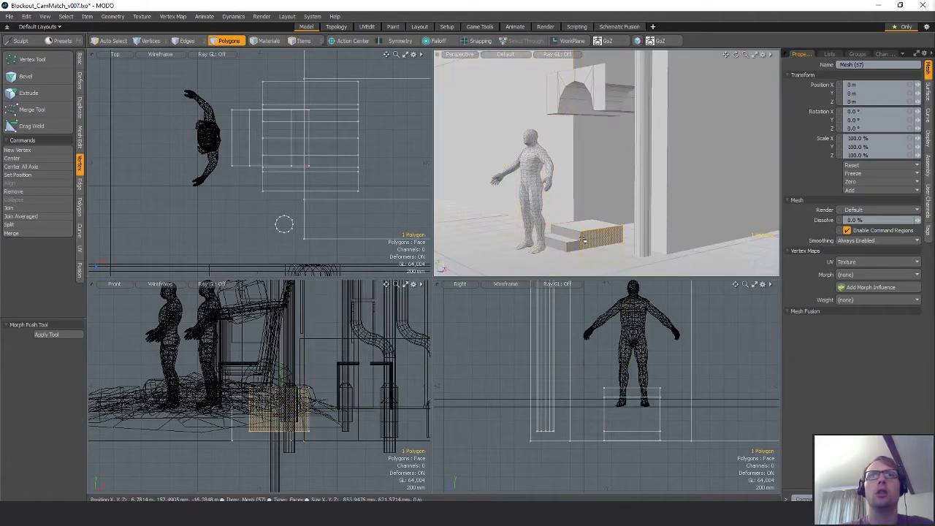
pyautogui.keyDown('shift'); pyautogui.click(574, 245); pyautogui.keyUp('shift')
pyautogui.keyDown('alt'); pyautogui.keyDown('shift'); pyautogui.moveTo(329, 212); pyautogui.dragTo(306, 211); pyautogui.keyUp('shift'); pyautogui.keyUp('alt')
pyautogui.press(']')
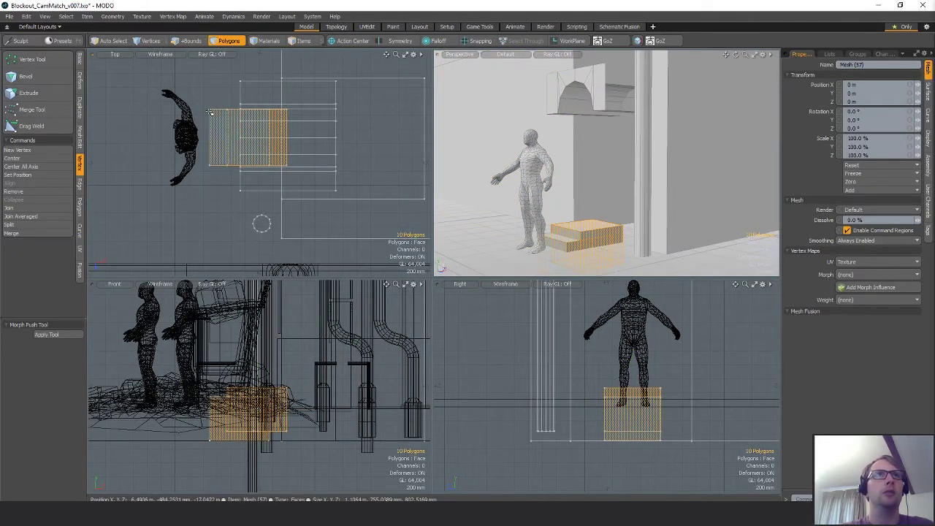
pyautogui.press('w')
pyautogui.moveTo(621, 245); pyautogui.dragTo(633, 247)
pyautogui.press('q')
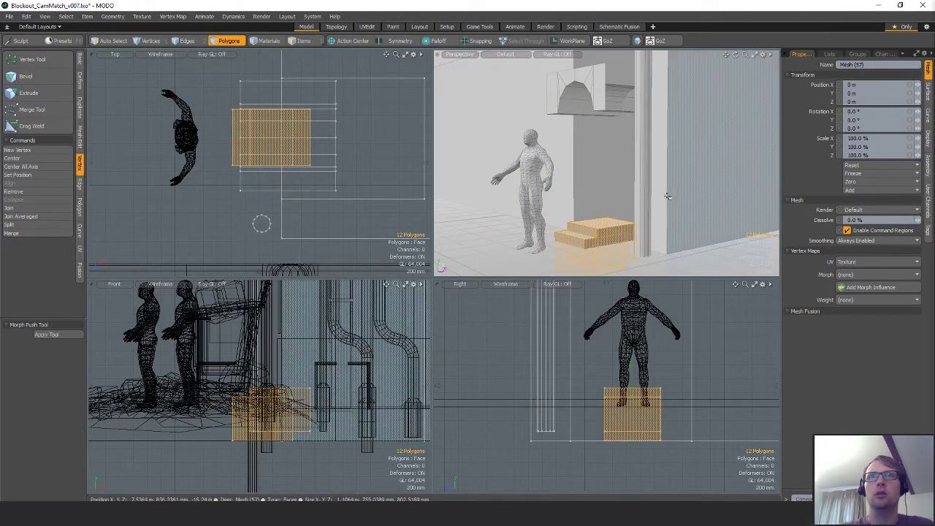
# Step: Cut the round column beside the doorway out of the wall mesh and paste it into a new mesh
pyautogui.click(670, 183)
pyautogui.press('5')
pyautogui.press('3')
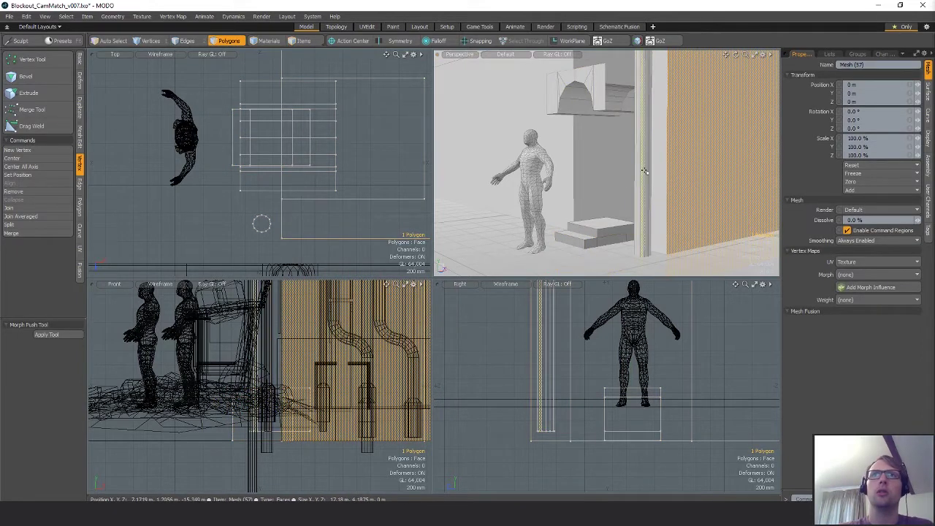
pyautogui.doubleClick(643, 183)
pyautogui.hotkey('ctrl', 'x')
pyautogui.press('n')
pyautogui.hotkey('ctrl', 'v')
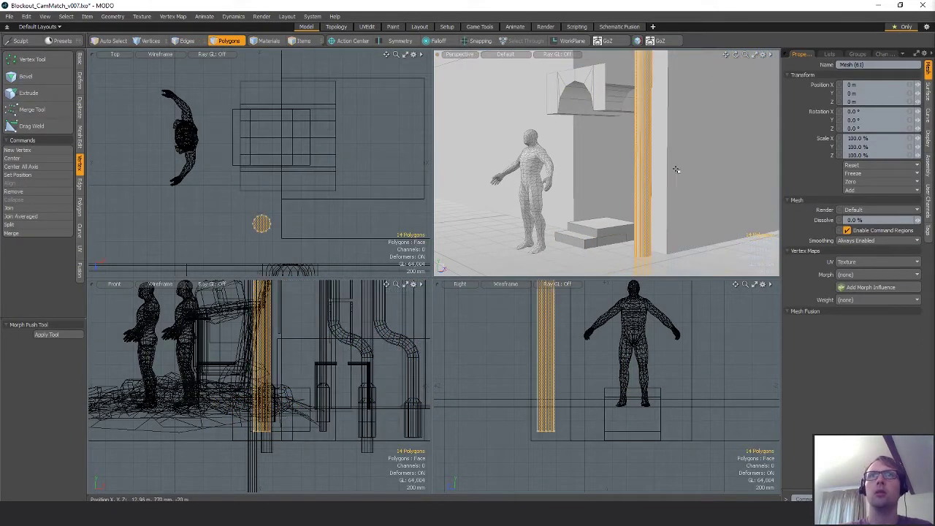
# Step: In the wall mesh, remove the vertical edges at the back of the recess behind the doorway to flatten the wall
pyautogui.press('5')
pyautogui.click(667, 172)
pyautogui.press('3')
pyautogui.keyDown('alt'); pyautogui.moveTo(637, 171); pyautogui.dragTo(672, 96); pyautogui.keyUp('alt')
pyautogui.press('space')
pyautogui.press('space')
pyautogui.press('3')
pyautogui.click(672, 186)
pyautogui.keyDown('shift'); pyautogui.click(637, 185); pyautogui.keyUp('shift')
pyautogui.keyDown('shift'); pyautogui.click(748, 155); pyautogui.keyUp('shift')
pyautogui.press('1')
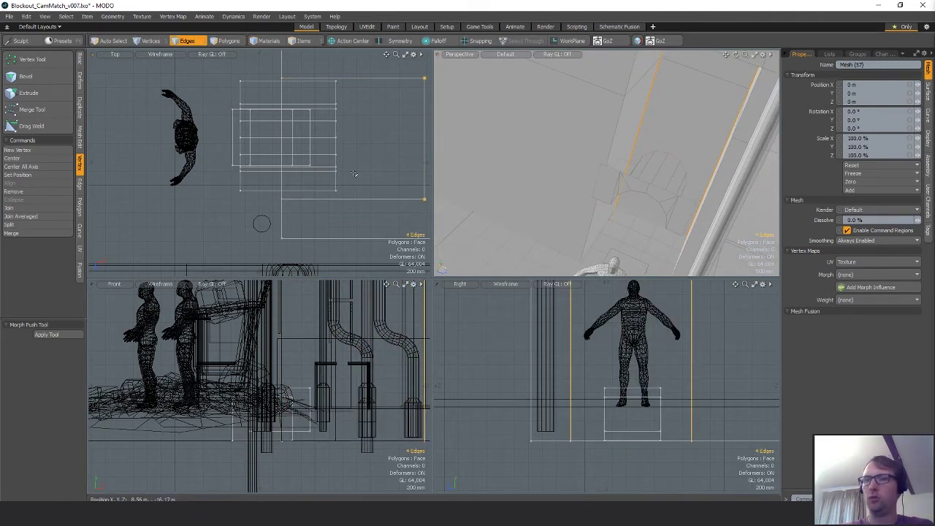
pyautogui.press('BackSpace')
# Step: Select both step blocks in the wall mesh and move them 165 mm in X into the flattened wall
pyautogui.keyDown('alt'); pyautogui.moveTo(634, 160); pyautogui.dragTo(587, 177); pyautogui.keyUp('alt')
pyautogui.press('3')
pyautogui.click(585, 177)
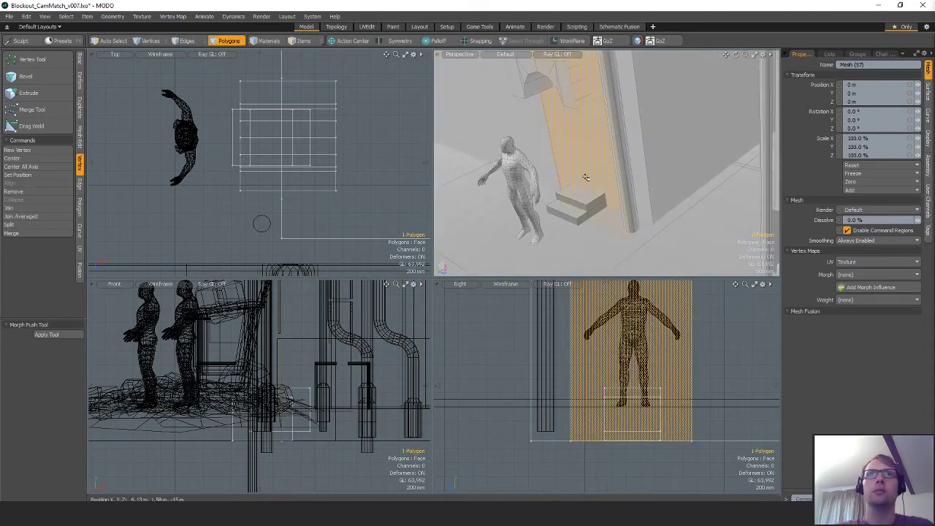
pyautogui.press('5')
pyautogui.press('3')
pyautogui.doubleClick(581, 199)
pyautogui.keyDown('shift'); pyautogui.doubleClick(576, 213); pyautogui.keyUp('shift')
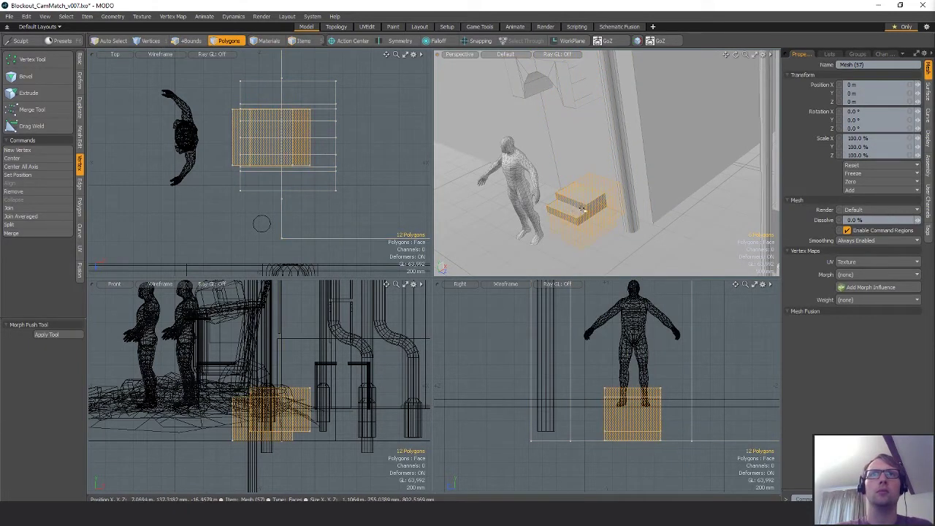
pyautogui.hotkey('shift', 'a')
pyautogui.keyDown('alt'); pyautogui.moveTo(576, 209); pyautogui.dragTo(635, 159); pyautogui.keyUp('alt')
pyautogui.press('w')
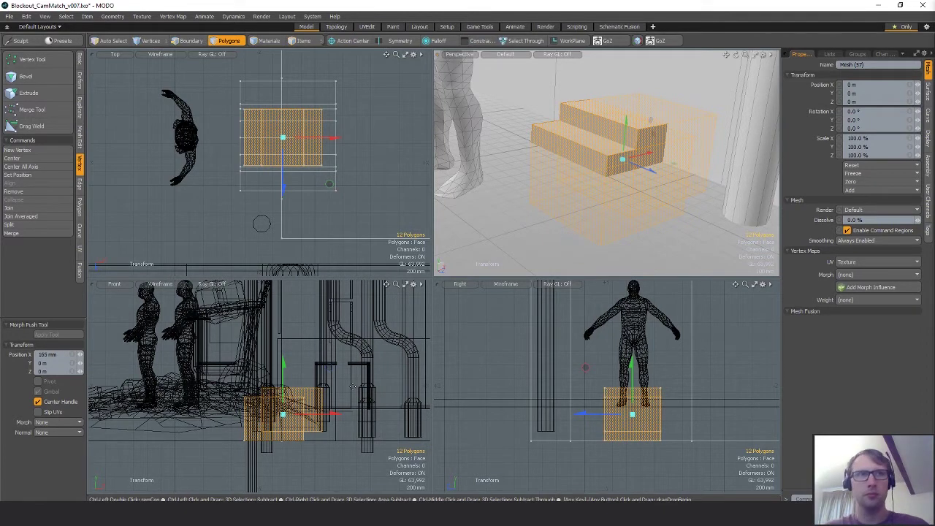
# Step: Duplicate both step blocks and move the copy 525 mm in X and 305 mm in Y to continue the stairs
pyautogui.hotkey('ctrl', 'c')
pyautogui.press('q')
pyautogui.hotkey('ctrl', 'v')
pyautogui.scroll(4, 289, 391)
pyautogui.press('w')
pyautogui.moveTo(316, 378); pyautogui.dragTo(374, 345)
pyautogui.keyDown('alt'); pyautogui.moveTo(698, 144); pyautogui.dragTo(638, 139); pyautogui.keyUp('alt')
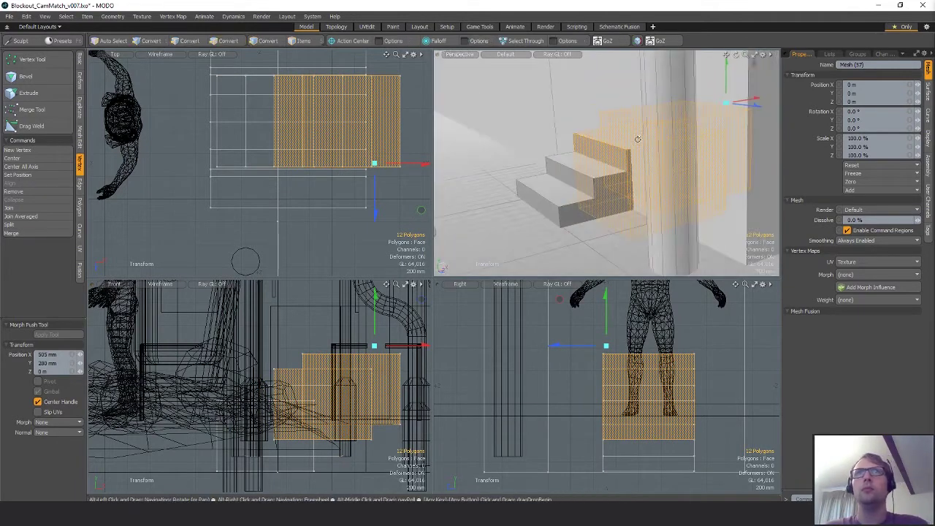
pyautogui.keyDown('alt'); pyautogui.moveTo(747, 98); pyautogui.dragTo(720, 88); pyautogui.keyUp('alt')
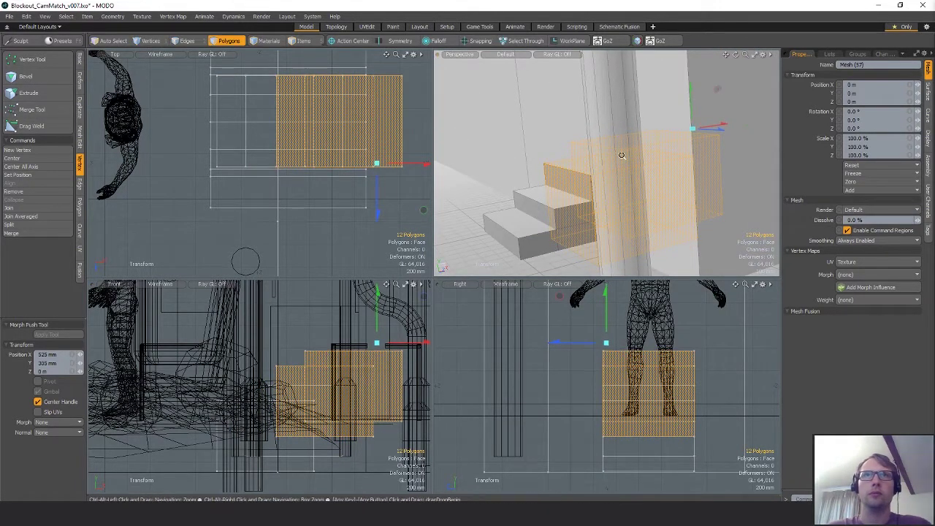
pyautogui.press('q')
# Step: Select the original step blocks together with the copies, then cut and paste all of them into a new mesh
pyautogui.keyDown('shift'); pyautogui.click(551, 197); pyautogui.keyUp('shift')
pyautogui.keyDown('shift'); pyautogui.doubleClick(540, 243); pyautogui.keyUp('shift')
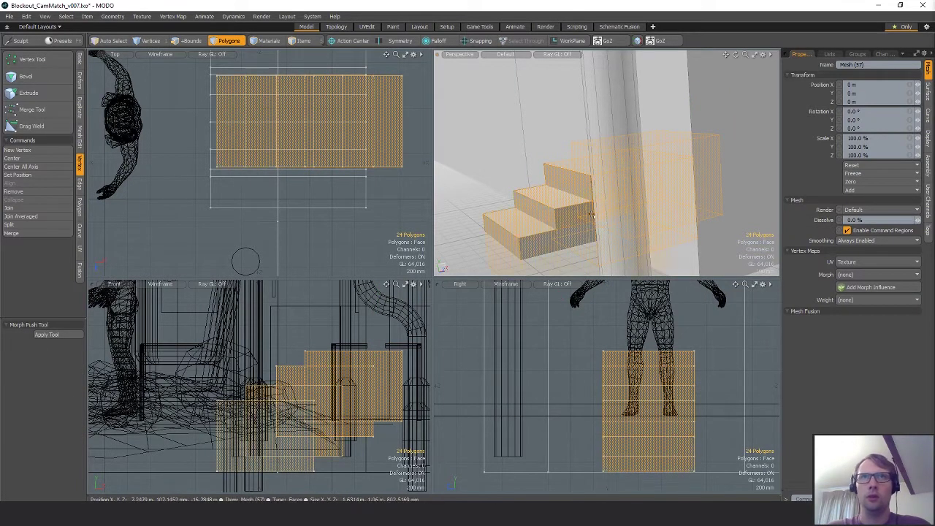
pyautogui.hotkey('ctrl', 'x')
pyautogui.press('n')
pyautogui.hotkey('ctrl', 'v')
pyautogui.click(495, 160)
# Step: Move the stairs mesh about -46 mm in X and -11 mm in Y, and shift it in Z towards the round column
pyautogui.press('w')
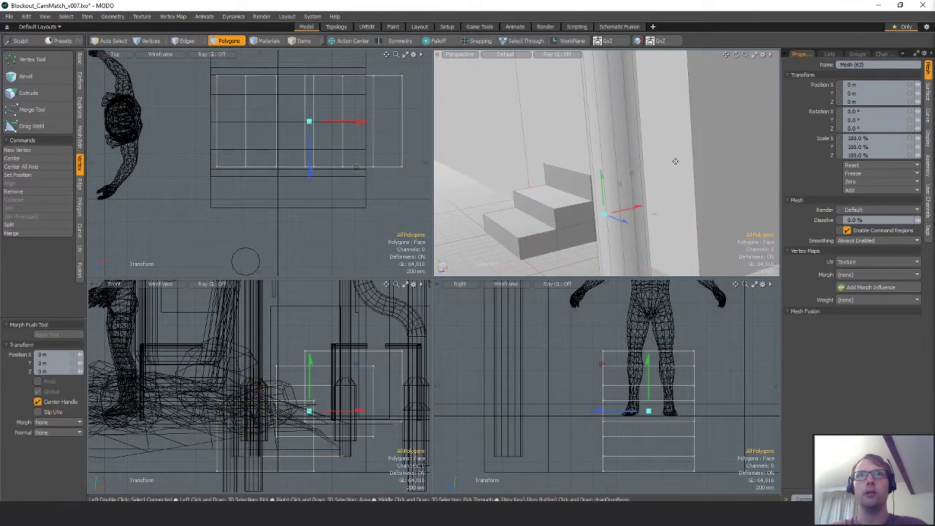
pyautogui.moveTo(356, 364); pyautogui.dragTo(352, 364)
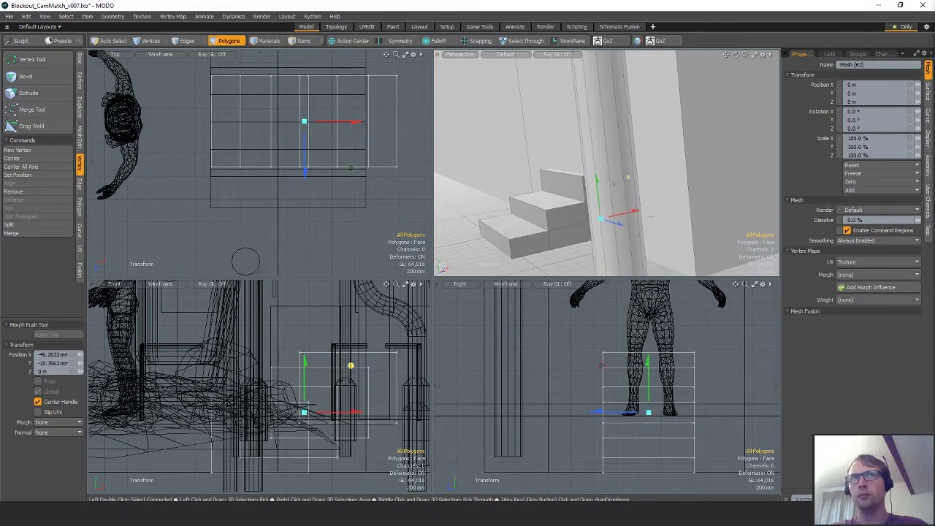
pyautogui.keyDown('alt'); pyautogui.moveTo(629, 179); pyautogui.dragTo(696, 191); pyautogui.keyUp('alt')
pyautogui.moveTo(590, 171); pyautogui.dragTo(642, 171)
pyautogui.press('space')
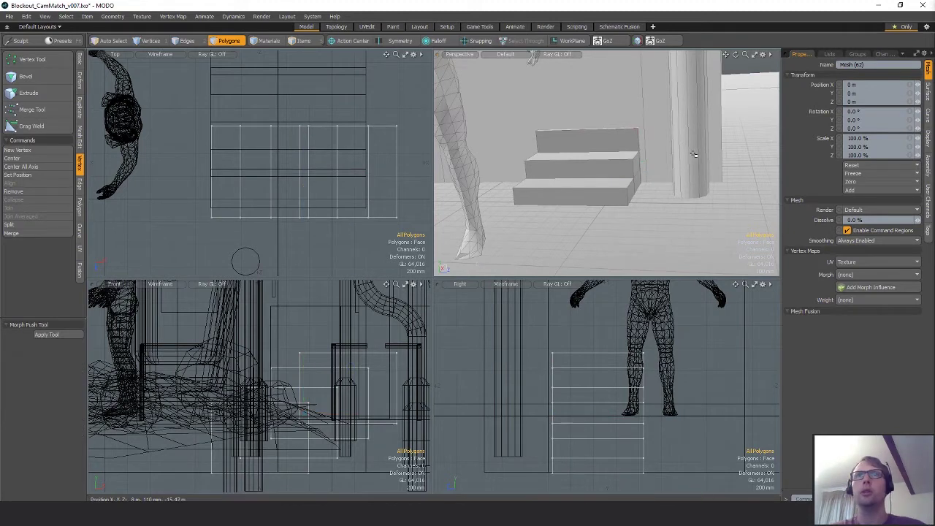
# Step: Select all polygons of the round column beside the stairs and delete them
pyautogui.press('5')
pyautogui.click(690, 152)
pyautogui.press('3')
pyautogui.click(688, 149)
pyautogui.doubleClick(688, 149)
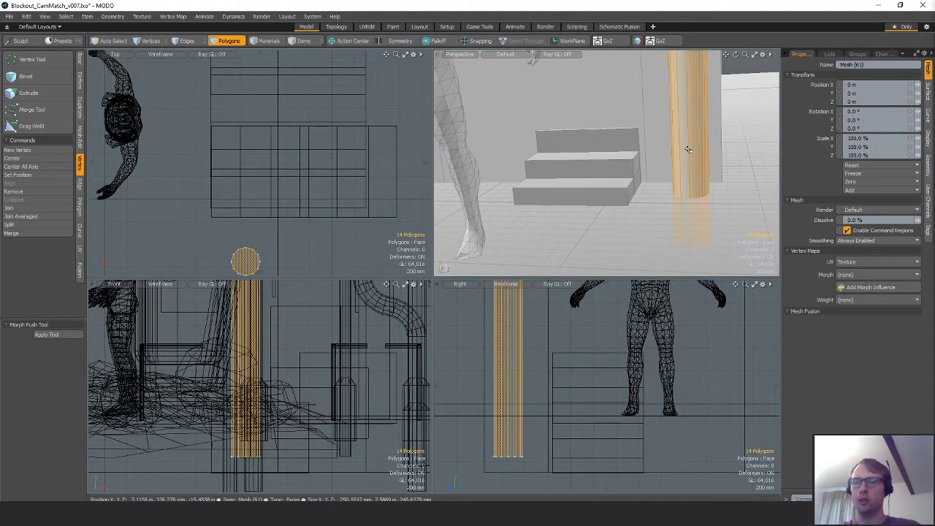
pyautogui.press('Delete')
# Step: Select the stairs mesh and move it further along positive Z towards the outer wall corner
pyautogui.press('5')
pyautogui.click(617, 163)
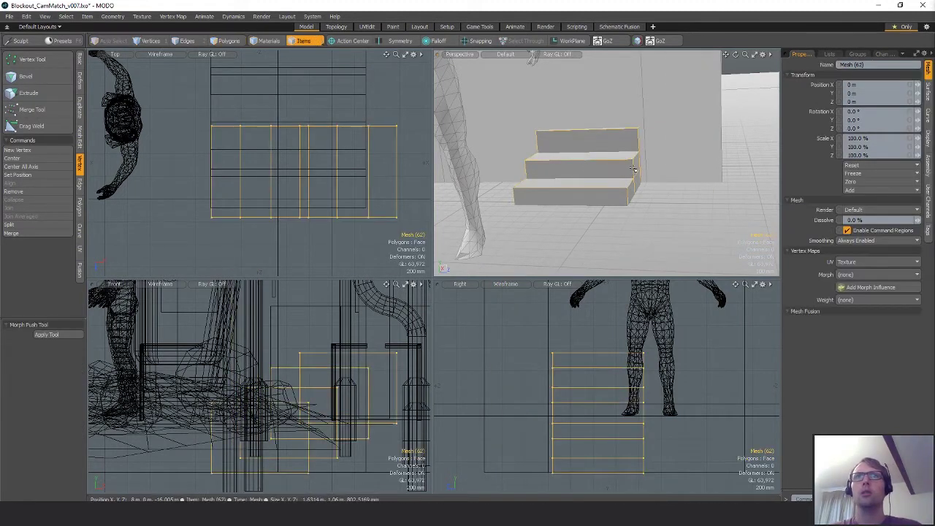
pyautogui.press('3')
pyautogui.keyDown('alt'); pyautogui.moveTo(616, 163); pyautogui.dragTo(668, 165); pyautogui.keyUp('alt')
pyautogui.press('w')
pyautogui.moveTo(351, 218); pyautogui.dragTo(351, 235)
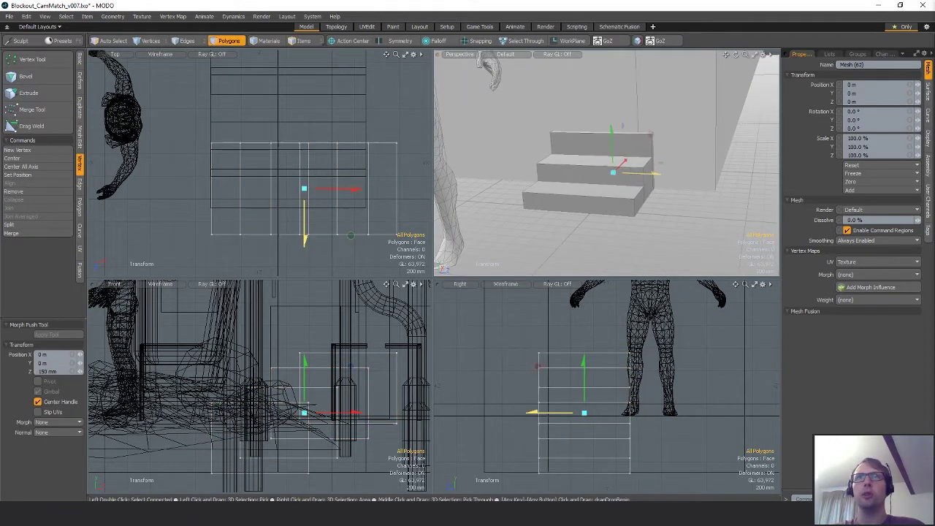
pyautogui.moveTo(655, 174); pyautogui.dragTo(632, 228)
pyautogui.press('q')
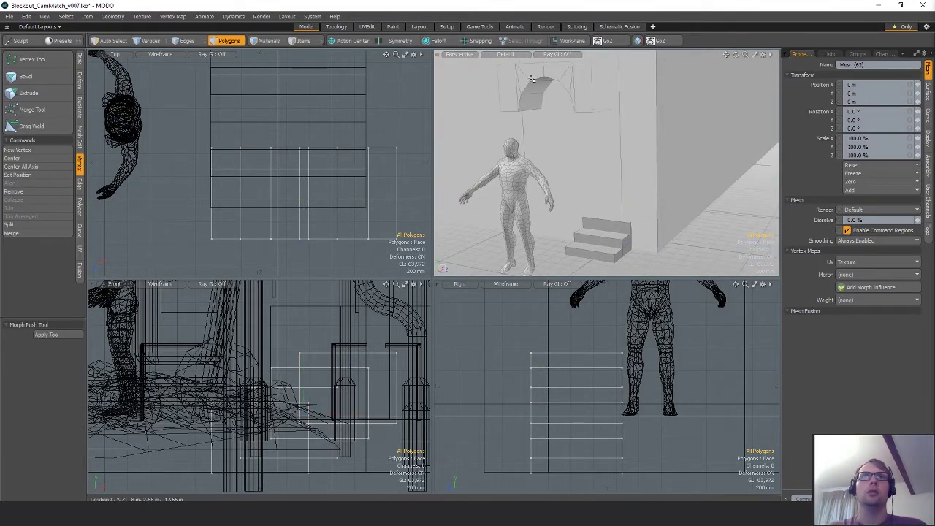
# Step: In the wall mesh, frame the arched doorway block and select the two bottom faces on either side of its arch
pyautogui.press('5')
pyautogui.click(541, 83)
pyautogui.press('3')
pyautogui.doubleClick(541, 83)
pyautogui.hotkey('shift', 'a')
pyautogui.keyDown('alt'); pyautogui.moveTo(601, 115); pyautogui.dragTo(605, 175); pyautogui.keyUp('alt')
pyautogui.click(537, 212)
pyautogui.keyDown('shift'); pyautogui.click(643, 136); pyautogui.keyUp('shift')
# Step: Extrude the two bottom faces of the arch straight down to just below the floor to form the doorway's sides
pyautogui.hotkey('ctrl', '2')
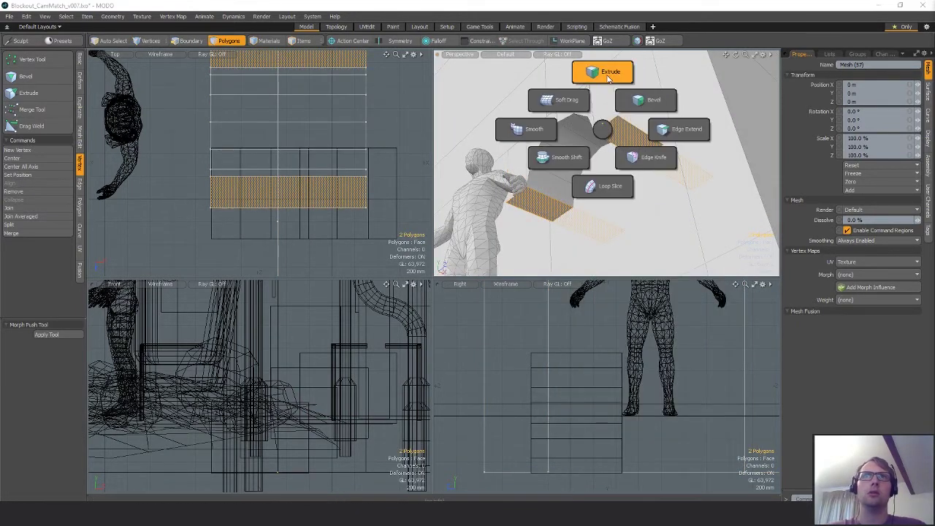
pyautogui.click(608, 76)
pyautogui.keyDown('ctrl'); pyautogui.keyDown('alt'); pyautogui.moveTo(686, 370); pyautogui.dragTo(631, 369); pyautogui.keyUp('alt'); pyautogui.keyUp('ctrl')
pyautogui.click(633, 368)
pyautogui.keyDown('alt'); pyautogui.moveTo(664, 308); pyautogui.dragTo(664, 356); pyautogui.keyUp('alt')
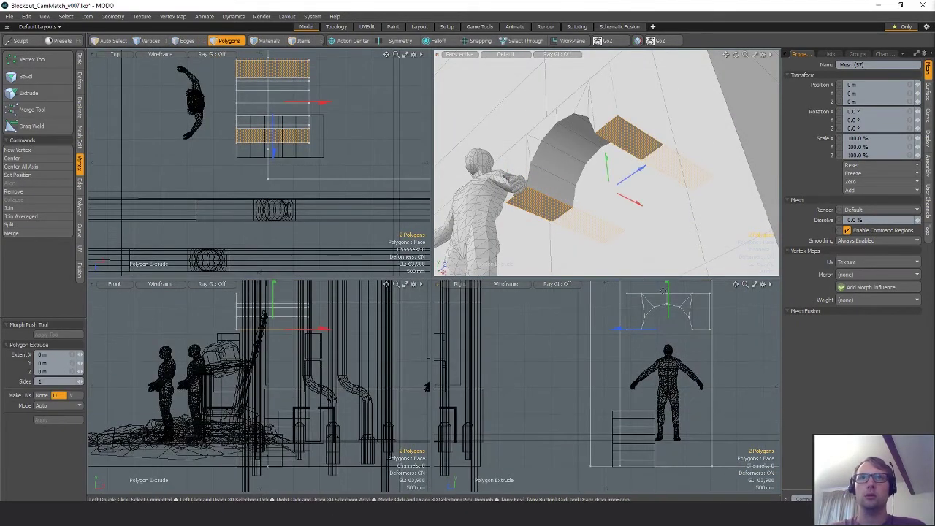
pyautogui.moveTo(668, 394); pyautogui.dragTo(670, 412)
pyautogui.press('q')
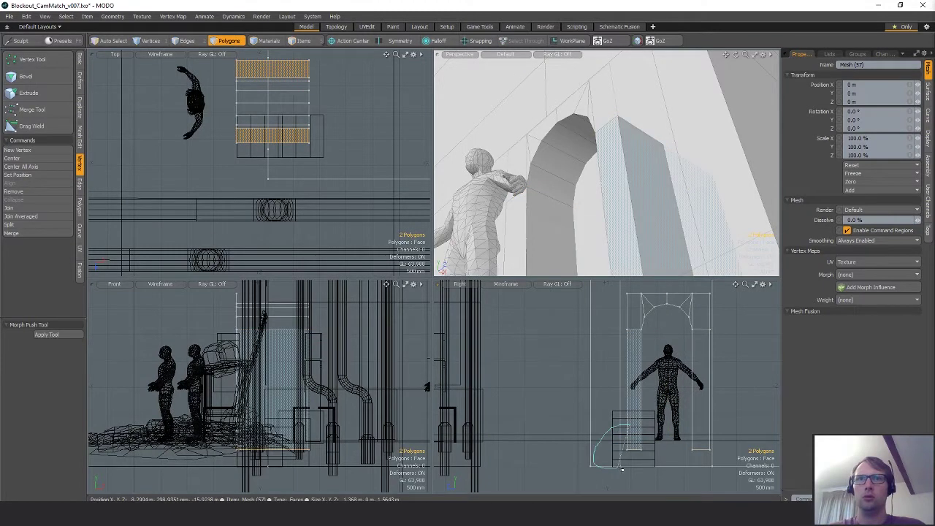
# Step: Cut the whole arched doorway block out of the wall mesh and paste it into a new mesh
pyautogui.click(743, 435)
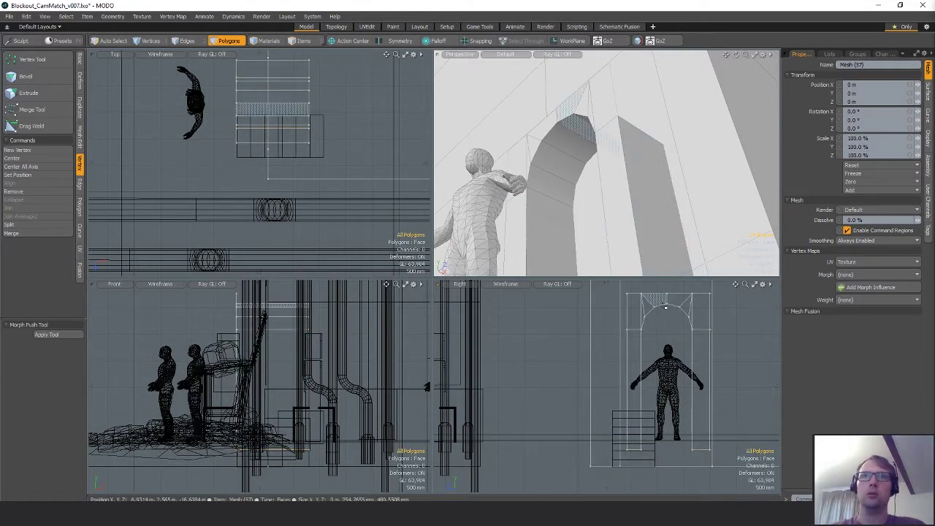
pyautogui.doubleClick(665, 303)
pyautogui.hotkey('ctrl', 'x')
pyautogui.press('n')
pyautogui.hotkey('ctrl', 'v')
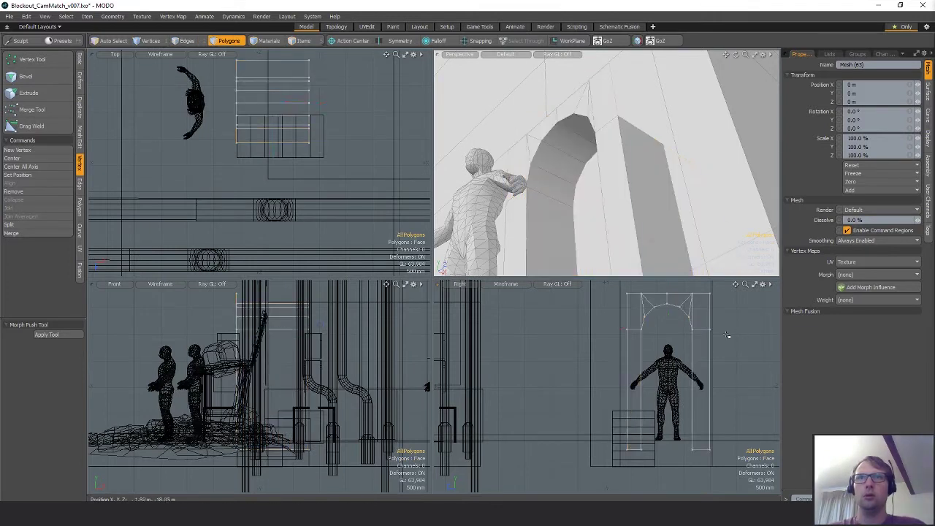
# Step: Delete the two outer side faces of the arched doorway block
pyautogui.press('w')
pyautogui.keyDown('alt'); pyautogui.moveTo(645, 191); pyautogui.dragTo(630, 173); pyautogui.keyUp('alt')
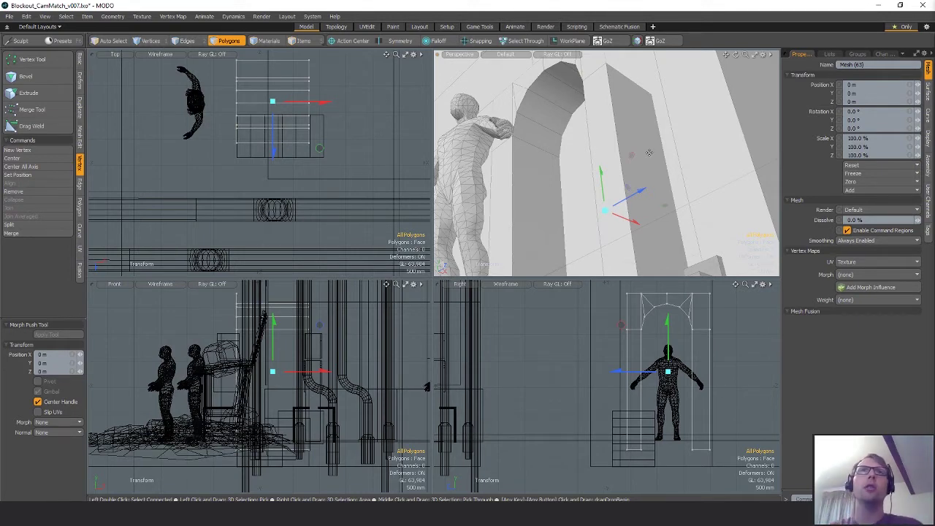
pyautogui.keyDown('alt'); pyautogui.moveTo(649, 152); pyautogui.dragTo(621, 155); pyautogui.keyUp('alt')
pyautogui.press('q')
pyautogui.click(620, 173)
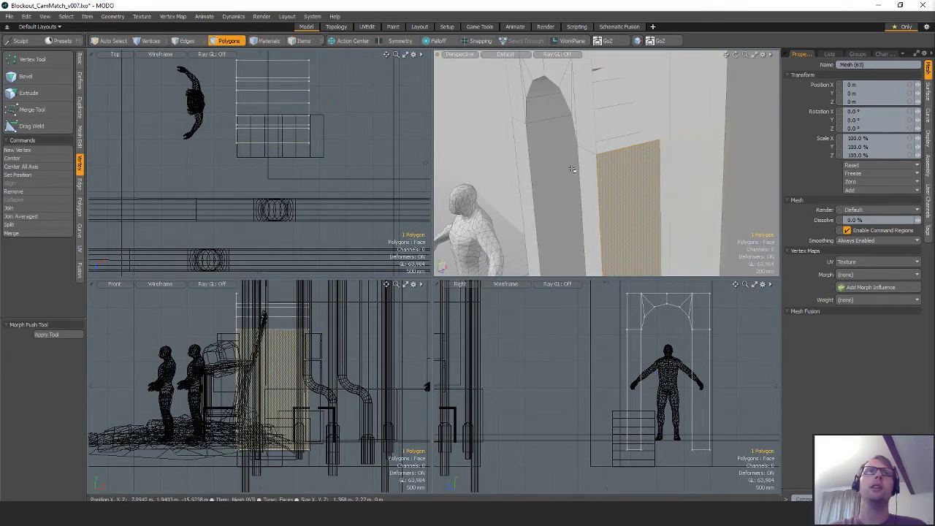
pyautogui.keyDown('shift'); pyautogui.click(573, 169); pyautogui.keyUp('shift')
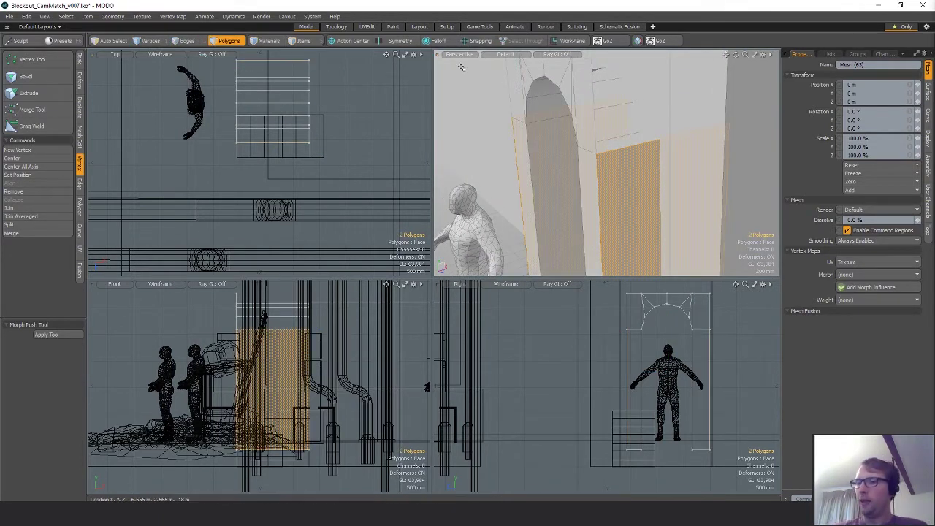
pyautogui.press('Delete')
# Step: Move the doorway along X and Z to the stairs near the wall corner and try scaling it
pyautogui.keyDown('alt'); pyautogui.moveTo(650, 173); pyautogui.dragTo(668, 167); pyautogui.keyUp('alt')
pyautogui.press('w')
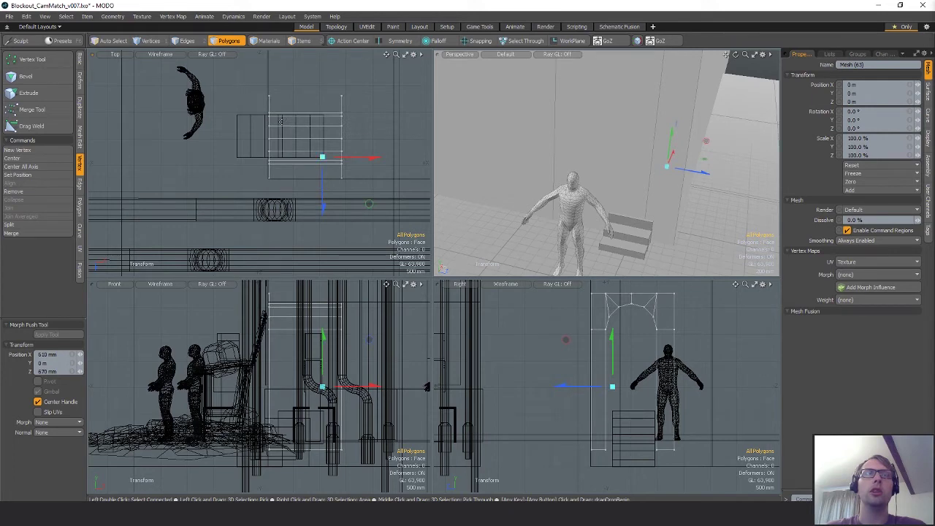
pyautogui.moveTo(289, 122); pyautogui.dragTo(287, 121)
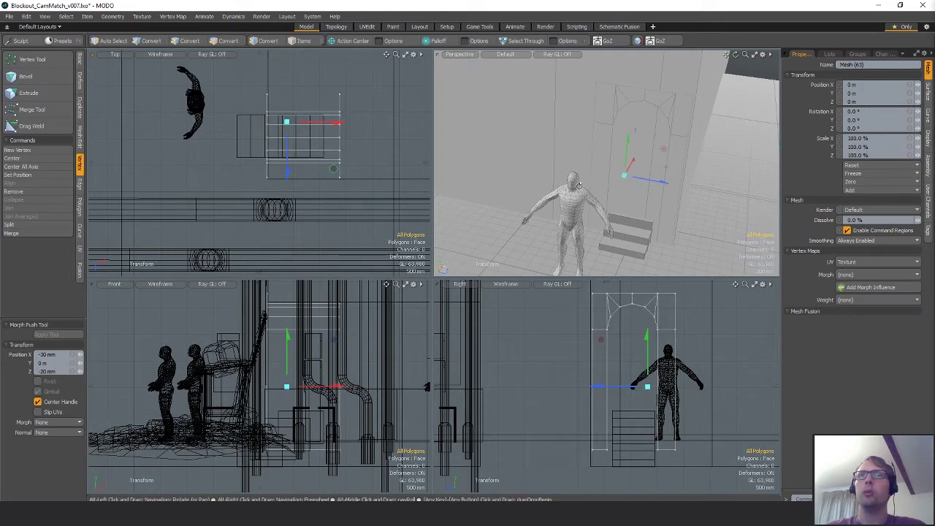
pyautogui.keyDown('alt'); pyautogui.moveTo(579, 190); pyautogui.dragTo(630, 180); pyautogui.keyUp('alt')
pyautogui.press('r')
pyautogui.moveTo(625, 135); pyautogui.dragTo(618, 136)
pyautogui.press('w')
pyautogui.scroll(2, 307, 142)
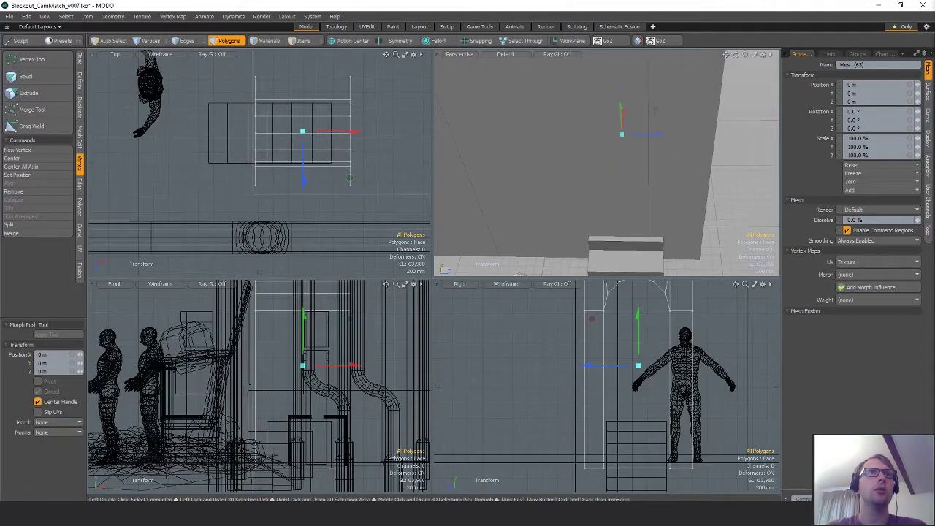
# Step: Scale the doorway down slightly and reposition it so its front meets the wall face and its opening centres on the stairs
pyautogui.moveTo(333, 152); pyautogui.dragTo(279, 133)
pyautogui.press('r')
pyautogui.press('w')
pyautogui.moveTo(333, 176); pyautogui.dragTo(351, 196)
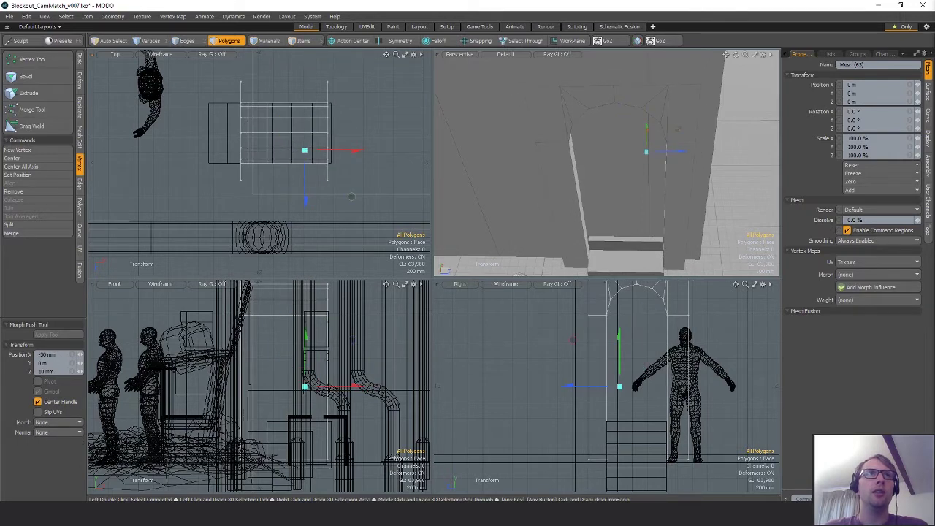
pyautogui.keyDown('alt'); pyautogui.moveTo(635, 261); pyautogui.dragTo(646, 97); pyautogui.keyUp('alt')
pyautogui.keyDown('alt'); pyautogui.moveTo(645, 98); pyautogui.dragTo(617, 126); pyautogui.keyUp('alt')
pyautogui.moveTo(679, 108); pyautogui.dragTo(685, 104)
pyautogui.press('space')
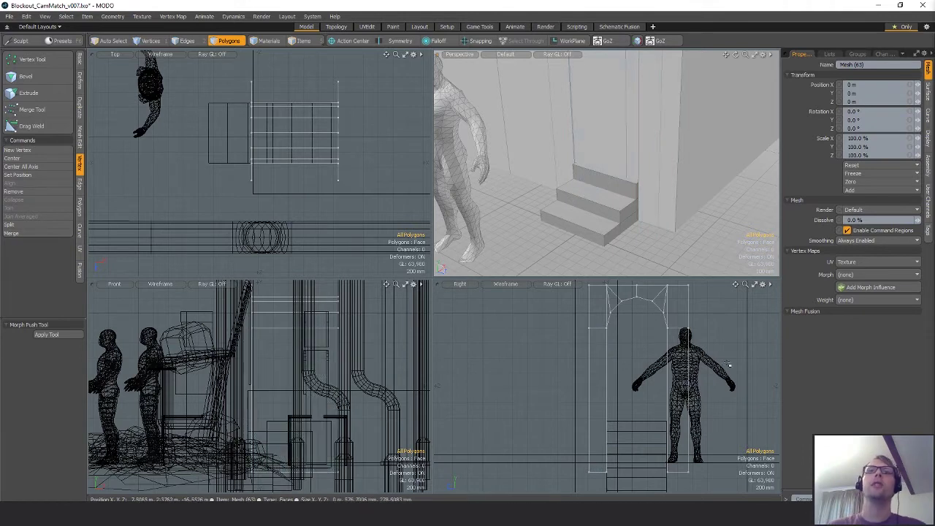
# Step: Raise the doorway by 180 mm along Y
pyautogui.moveTo(621, 155)
pyautogui.keyDown('alt'); pyautogui.mouseDown()
pyautogui.moveTo(597, 147)
pyautogui.moveTo(641, 158)
pyautogui.moveTo(620, 163)
pyautogui.mouseUp(); pyautogui.keyUp('alt')
pyautogui.press('w')
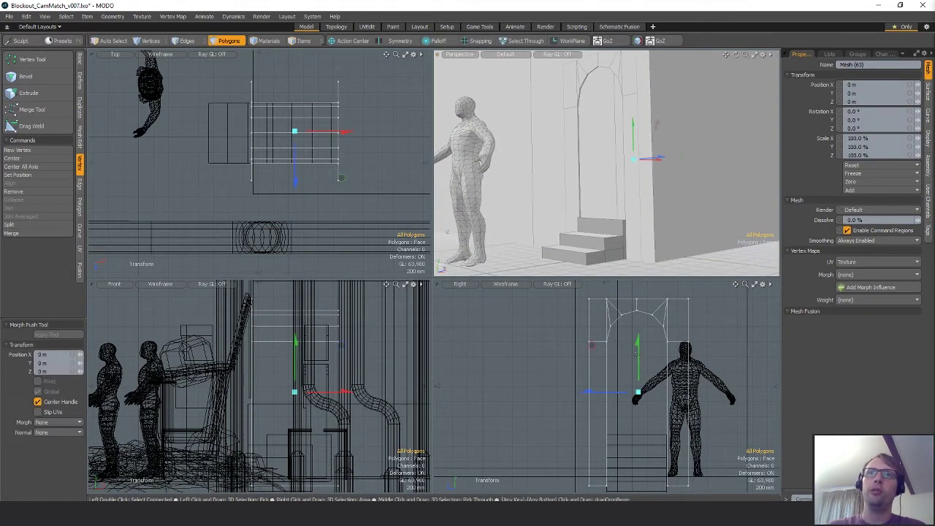
pyautogui.moveTo(640, 359); pyautogui.dragTo(640, 345)
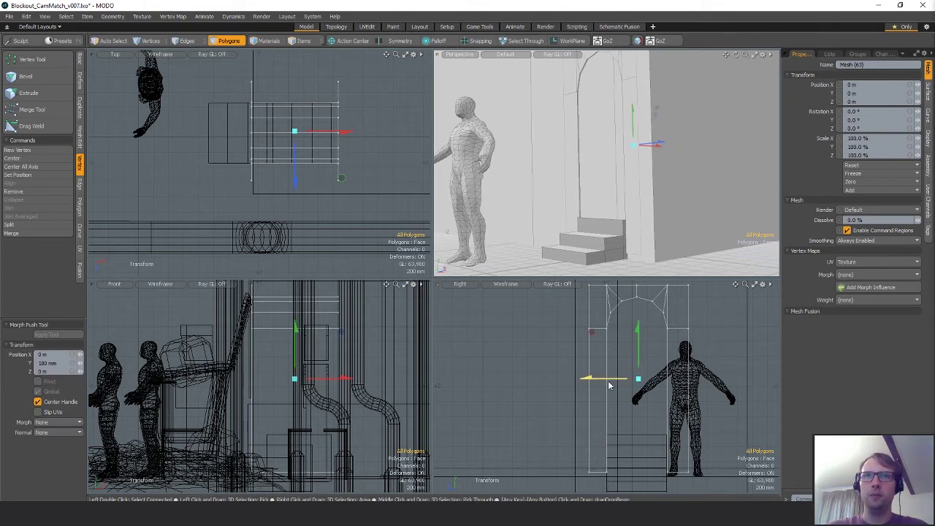
pyautogui.moveTo(608, 382); pyautogui.dragTo(608, 382)
pyautogui.press('q')
# Step: Select the stairs mesh and scale its polygons wider along the Z axis
pyautogui.press('5')
pyautogui.click(645, 436)
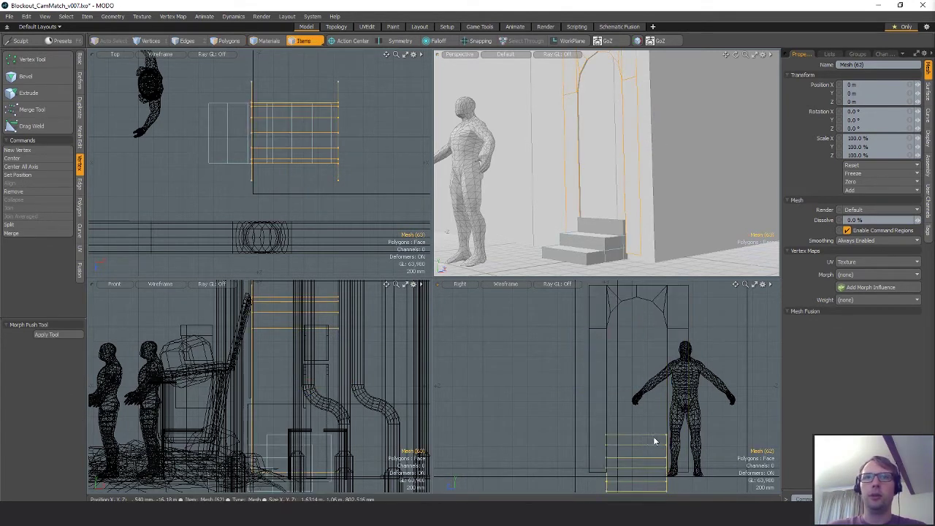
pyautogui.press('3')
pyautogui.press('5')
pyautogui.keyDown('alt'); pyautogui.keyDown('shift'); pyautogui.moveTo(654, 449); pyautogui.dragTo(644, 400); pyautogui.keyUp('shift'); pyautogui.keyUp('alt')
pyautogui.press('3')
pyautogui.press('r')
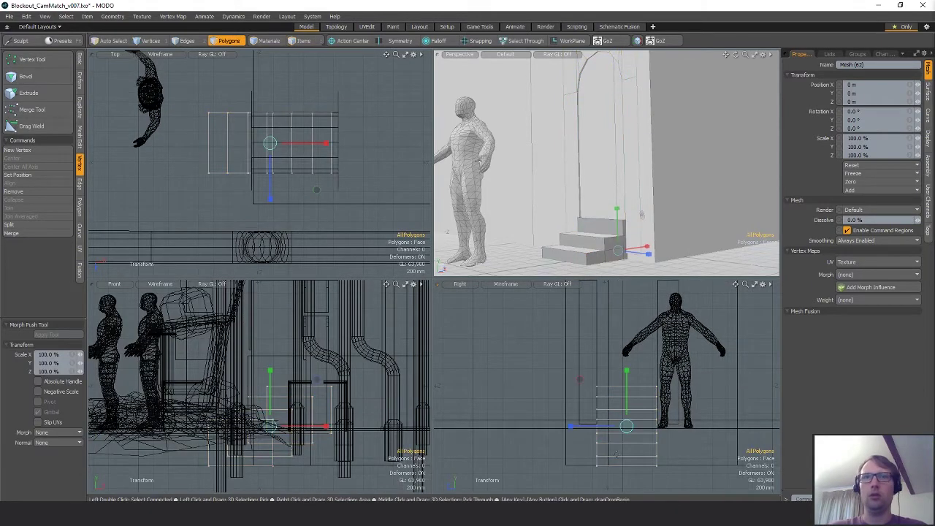
pyautogui.moveTo(573, 428); pyautogui.dragTo(559, 428)
pyautogui.press('q')
pyautogui.press('5')
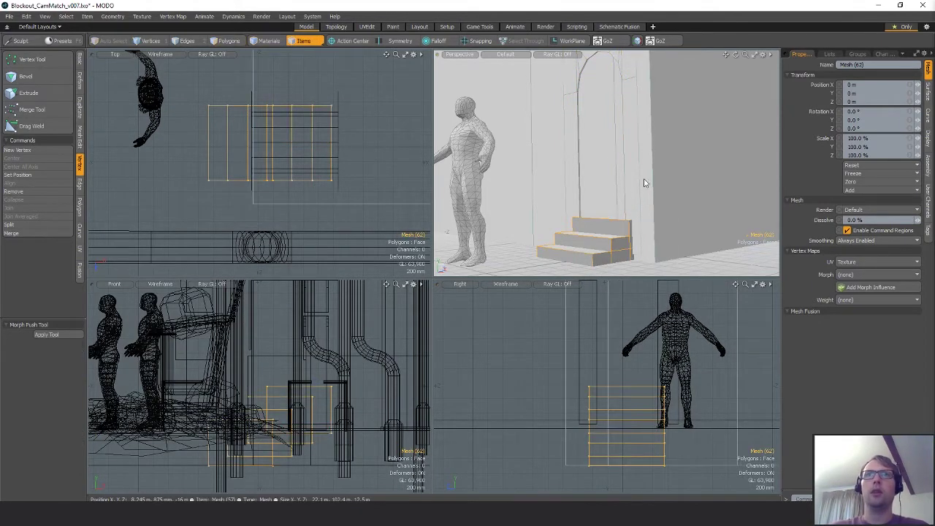
# Step: Select the vertices on the stairs' positive Z side and snap them along Z to the inner edge of the doorway opening
pyautogui.click(621, 218)
pyautogui.keyDown('alt'); pyautogui.moveTo(621, 219); pyautogui.dragTo(662, 235); pyautogui.keyUp('alt')
pyautogui.click(630, 218)
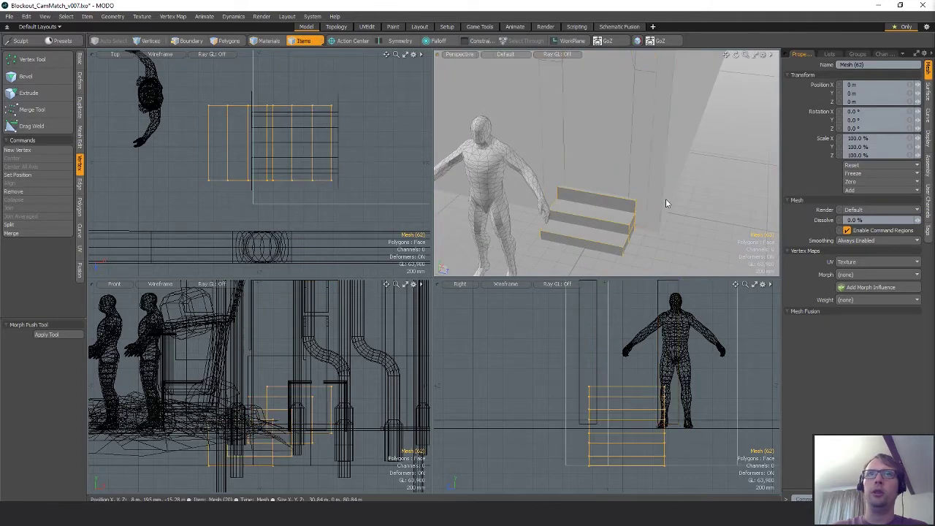
pyautogui.press('3')
pyautogui.press('1')
pyautogui.moveTo(593, 364)
pyautogui.mouseDown(button='right')
pyautogui.moveTo(564, 389)
pyautogui.moveTo(612, 430)
pyautogui.mouseUp(button='right')
pyautogui.press('x')
pyautogui.keyDown('alt'); pyautogui.keyDown('shift'); pyautogui.moveTo(614, 427); pyautogui.dragTo(588, 422); pyautogui.keyUp('shift'); pyautogui.keyUp('alt')
pyautogui.press('w')
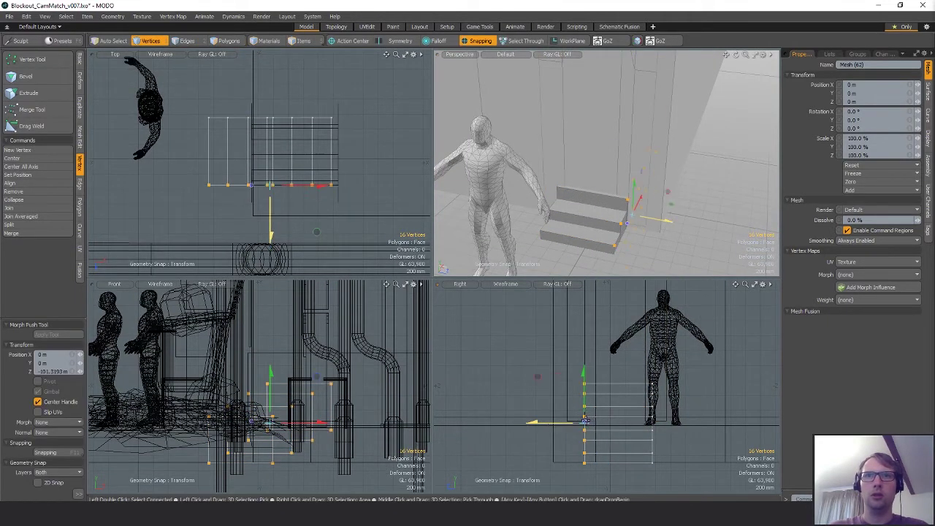
pyautogui.press('space')
# Step: Select the vertices on the stairs' negative Z side and snap them to the opposite inner edge of the doorway
pyautogui.moveTo(640, 354); pyautogui.dragTo(633, 403, button='right')
pyautogui.press('w')
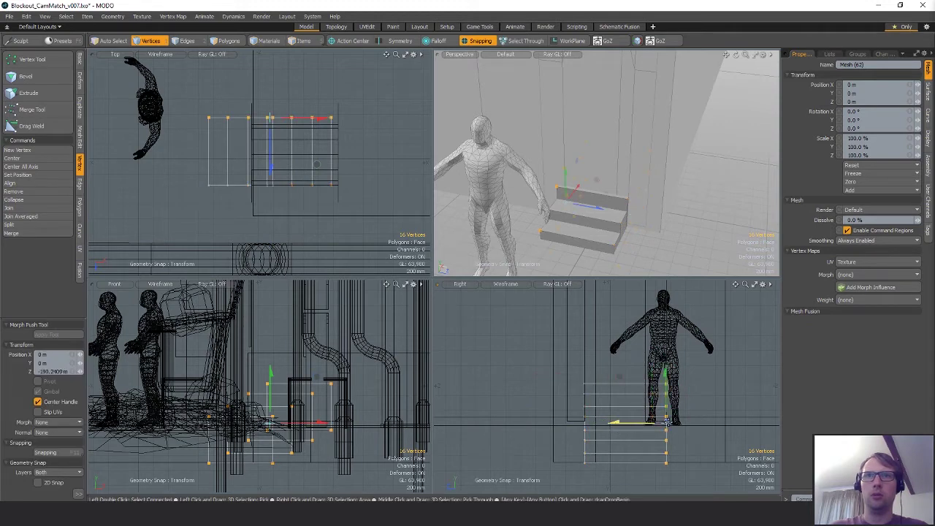
pyautogui.moveTo(667, 422); pyautogui.dragTo(645, 423)
pyautogui.press('space')
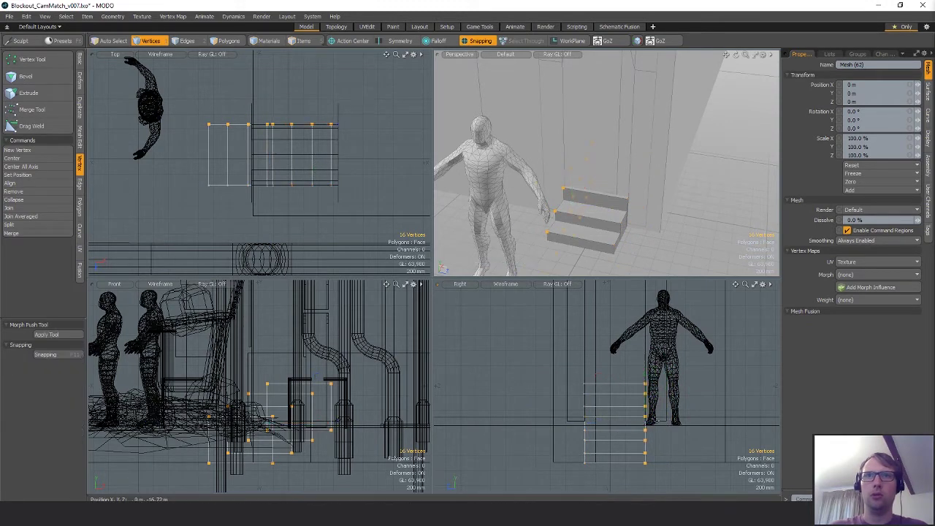
# Step: Cut all the stairs' polygons and paste them into the arched doorway mesh
pyautogui.moveTo(760, 419); pyautogui.dragTo(747, 395, button='right')
pyautogui.hotkey('ctrl', 'x')
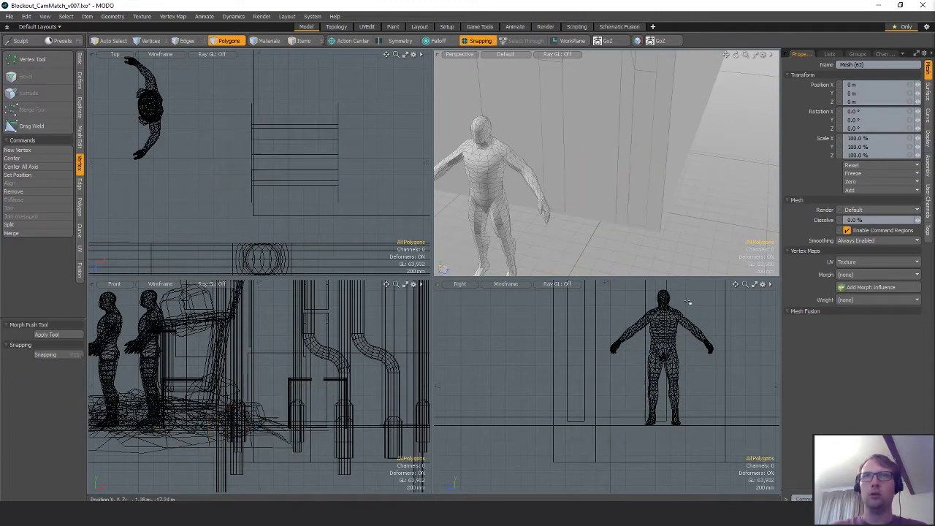
pyautogui.press('5')
pyautogui.click(625, 133)
pyautogui.click(643, 135)
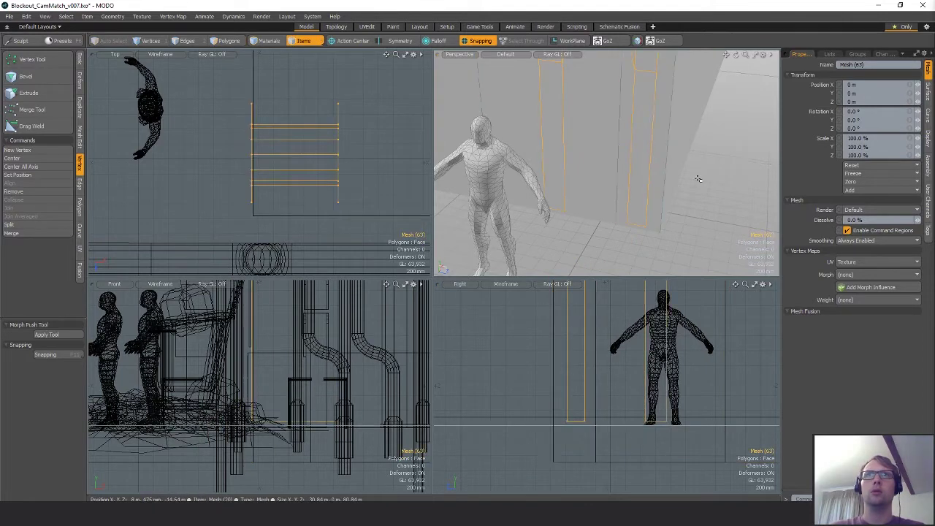
pyautogui.press('3')
pyautogui.hotkey('ctrl', 'v')
pyautogui.click(691, 222)
pyautogui.moveTo(655, 197)
pyautogui.keyDown('alt'); pyautogui.mouseDown()
pyautogui.moveTo(692, 222)
pyautogui.moveTo(655, 193)
pyautogui.mouseUp(); pyautogui.keyUp('alt')
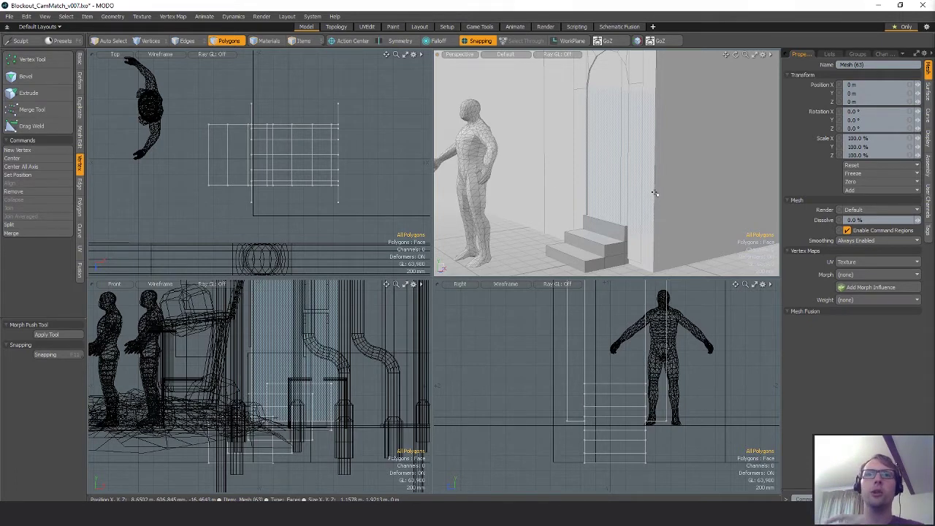
pyautogui.keyDown('alt'); pyautogui.moveTo(656, 194); pyautogui.dragTo(626, 248); pyautogui.keyUp('alt')
pyautogui.keyDown('alt'); pyautogui.moveTo(629, 212); pyautogui.dragTo(620, 195); pyautogui.keyUp('alt')
pyautogui.keyDown('alt'); pyautogui.moveTo(594, 173); pyautogui.dragTo(672, 180); pyautogui.keyUp('alt')
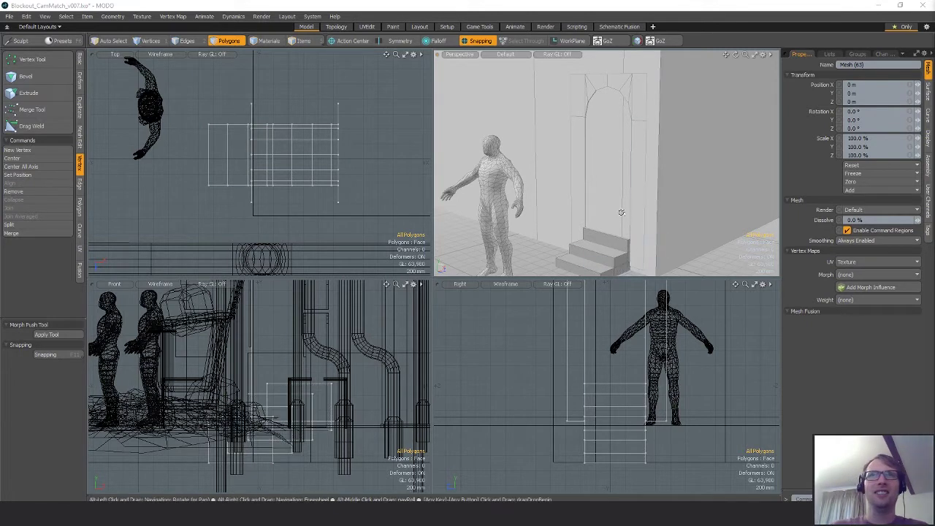
pyautogui.keyDown('alt'); pyautogui.moveTo(559, 193); pyautogui.dragTo(623, 154); pyautogui.keyUp('alt')
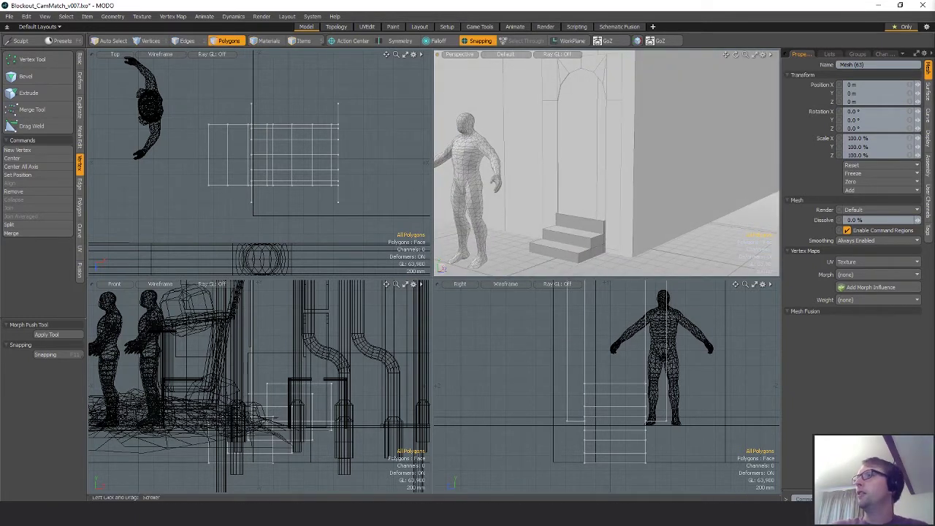
# Step: In the wall mesh, select the vertical edge loop crossing the doorway and snap it to the doorway's outer side near the wall corner
pyautogui.keyDown('alt'); pyautogui.moveTo(574, 161); pyautogui.dragTo(618, 200); pyautogui.keyUp('alt')
pyautogui.press('5')
pyautogui.click(610, 171)
pyautogui.press('2')
pyautogui.doubleClick(617, 168)
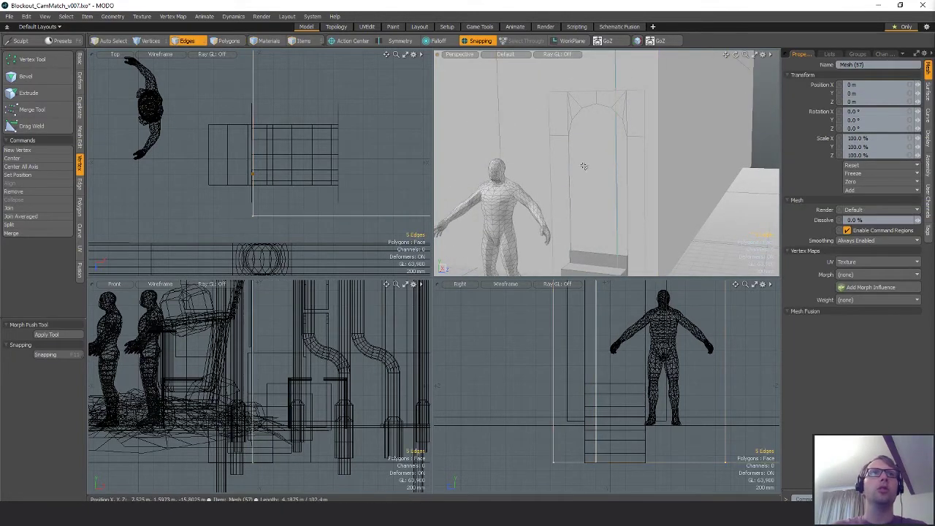
pyautogui.keyDown('alt'); pyautogui.moveTo(254, 192); pyautogui.dragTo(269, 276); pyautogui.keyUp('alt')
pyautogui.press('w')
pyautogui.press('x')
pyautogui.press('q')
# Step: Select the wall's other vertical edges beyond the doorway and snap them along Z to the doorway's opposite outer side
pyautogui.moveTo(277, 83); pyautogui.dragTo(252, 105, button='right')
pyautogui.press('w')
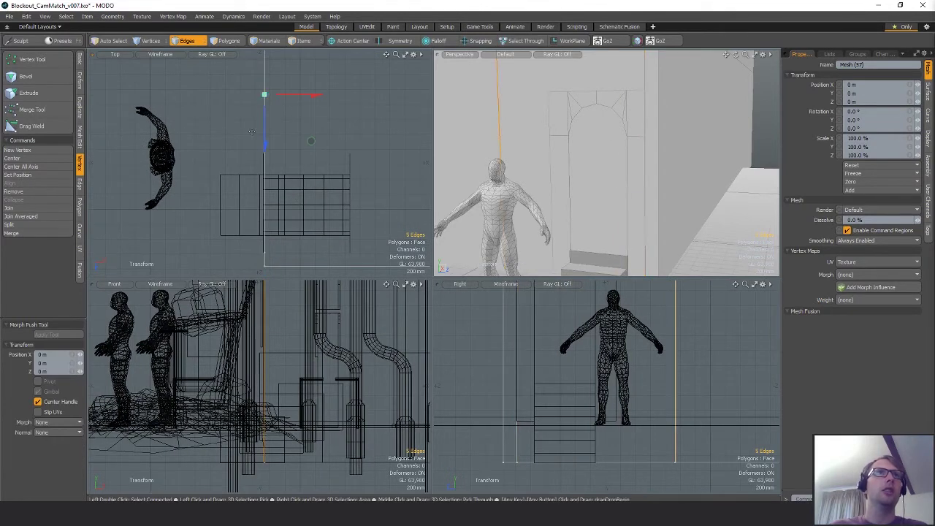
pyautogui.press('x')
pyautogui.moveTo(266, 121); pyautogui.dragTo(266, 148)
pyautogui.press('q')
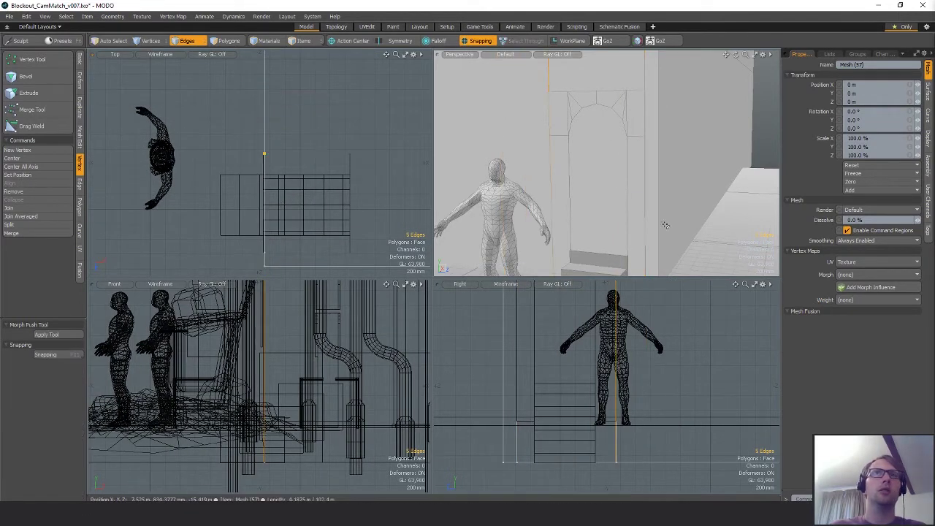
# Step: Delete the wall polygon covering the arched doorway to open up the passage
pyautogui.press('3')
pyautogui.click(600, 142)
pyautogui.press('Delete')
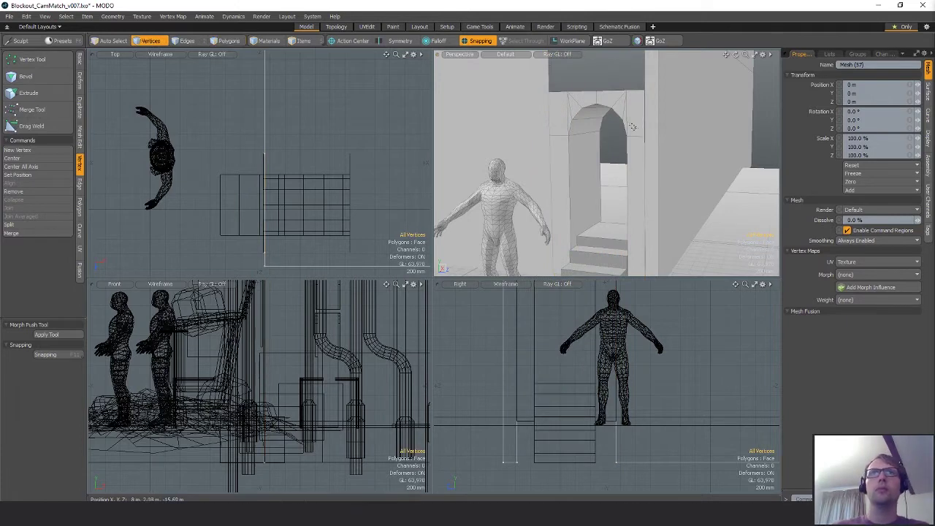
# Step: Move the combined doorway and stairs mesh with snapping so its front aligns with the wall face
pyautogui.scroll(1, 250, 182)
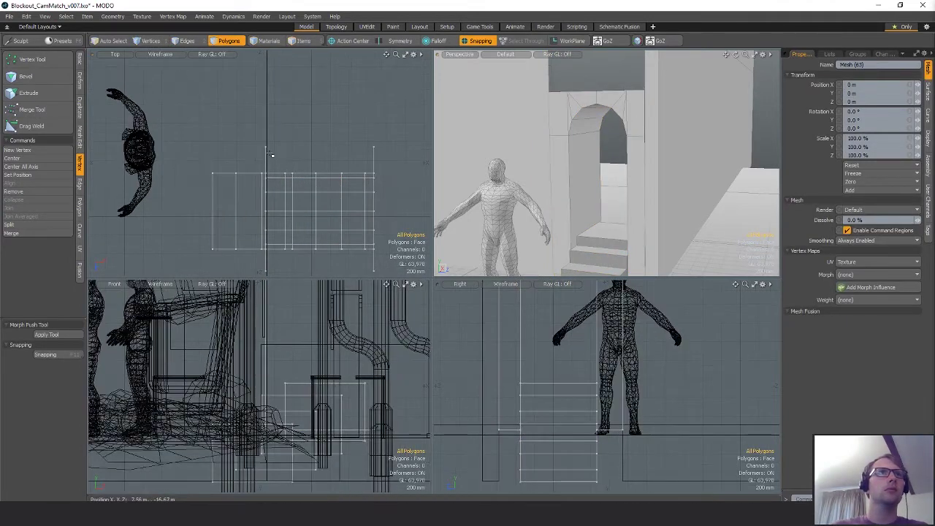
pyautogui.press('x')
pyautogui.press('w')
pyautogui.press('x')
pyautogui.press('x')
pyautogui.press('x')
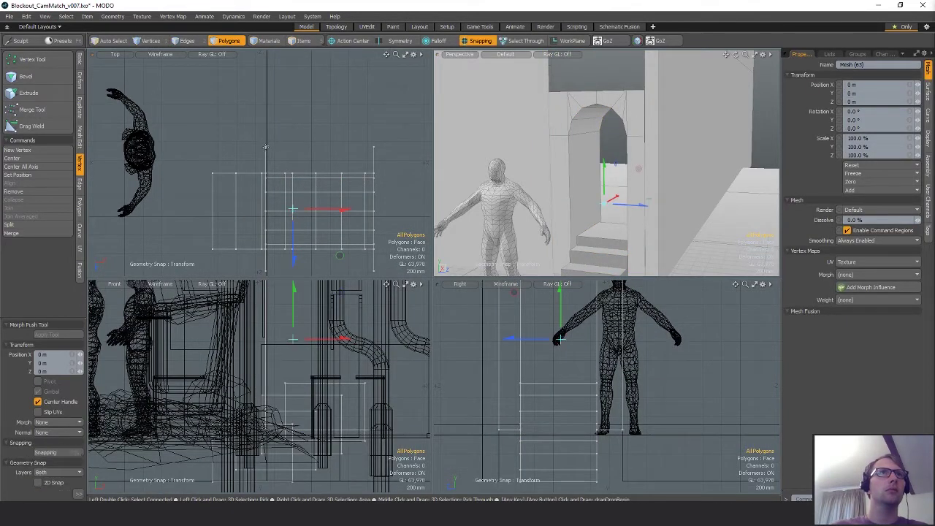
pyautogui.click(267, 146)
pyautogui.keyDown('alt'); pyautogui.moveTo(315, 136); pyautogui.dragTo(262, 246); pyautogui.keyUp('alt')
pyautogui.press('space')
# Step: Select the bottom edges of both doorway sides and move them straight down below the floor
pyautogui.keyDown('alt'); pyautogui.keyDown('shift'); pyautogui.moveTo(682, 194); pyautogui.dragTo(621, 146); pyautogui.keyUp('shift'); pyautogui.keyUp('alt')
pyautogui.press('1')
pyautogui.click(633, 222)
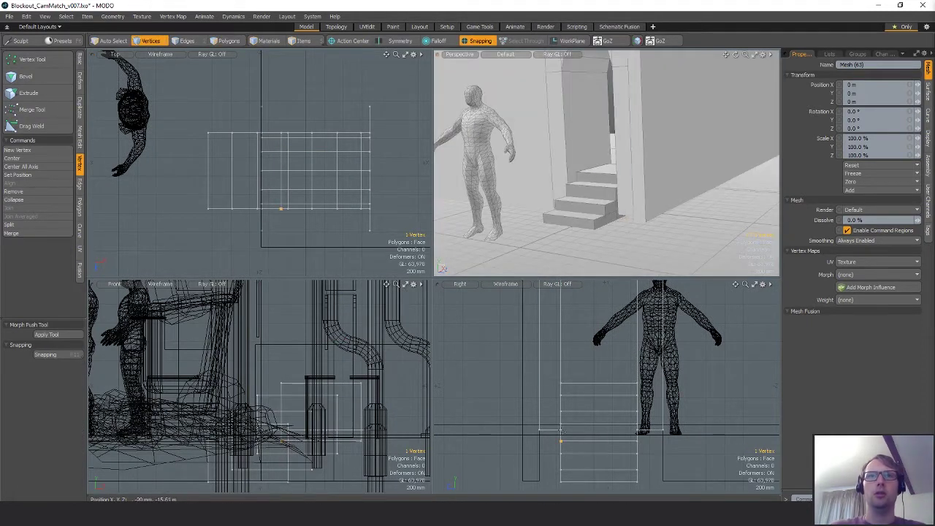
pyautogui.press('2')
pyautogui.click(550, 434)
pyautogui.keyDown('shift'); pyautogui.click(653, 429); pyautogui.keyUp('shift')
pyautogui.press('w')
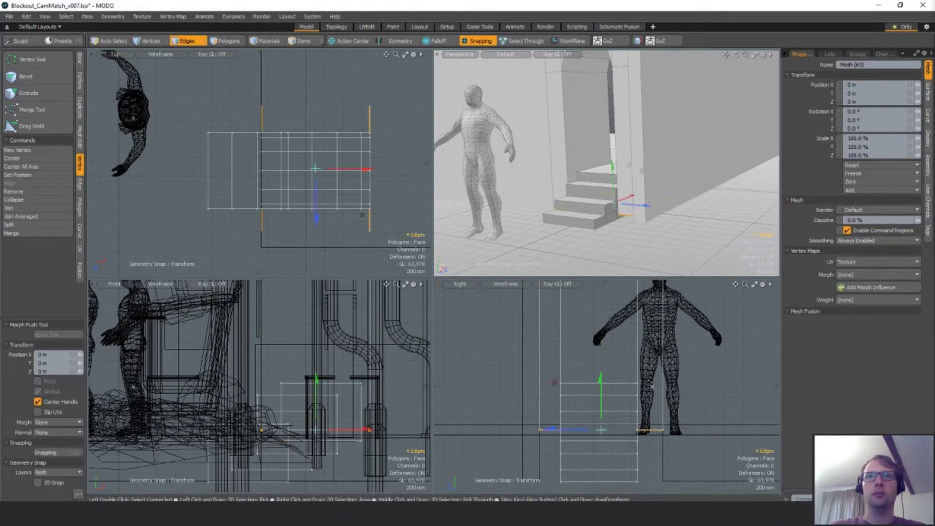
pyautogui.moveTo(600, 386); pyautogui.dragTo(600, 426)
pyautogui.press('q')
pyautogui.press('Escape')
# Step: Select the two upper stair blocks in the arched doorway and lower them slightly with snapping turned off
pyautogui.keyDown('alt'); pyautogui.moveTo(644, 258); pyautogui.dragTo(589, 253); pyautogui.keyUp('alt')
pyautogui.press('3')
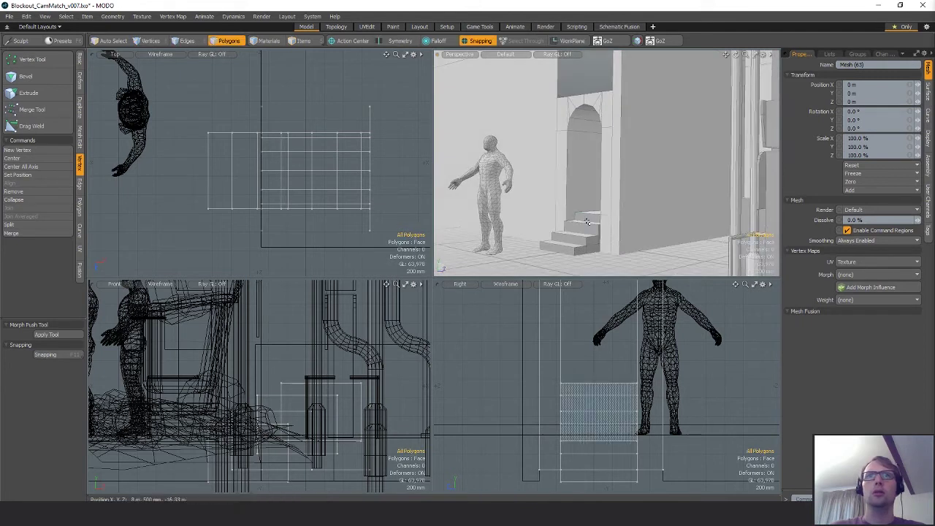
pyautogui.click(581, 226)
pyautogui.doubleClick(581, 226)
pyautogui.keyDown('shift'); pyautogui.doubleClick(589, 216); pyautogui.keyUp('shift')
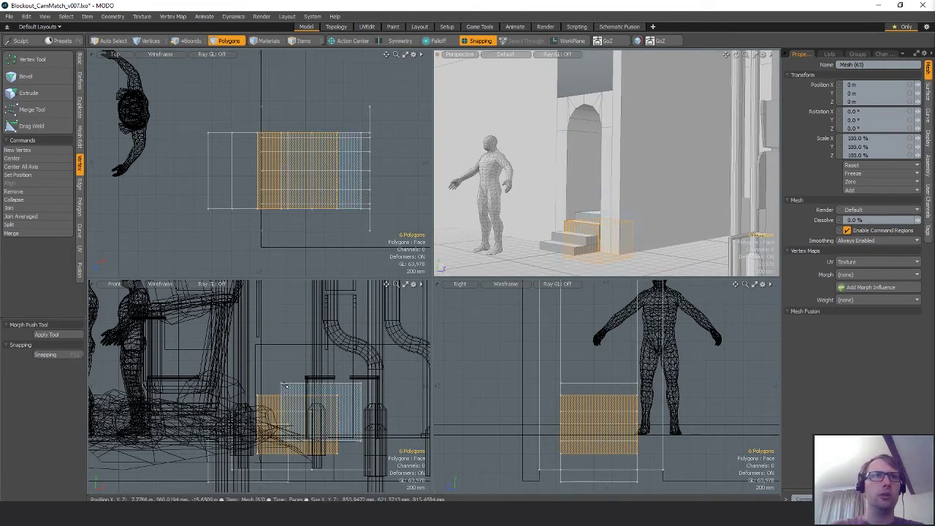
pyautogui.press('x')
pyautogui.press('w')
pyautogui.scroll(3, 609, 212)
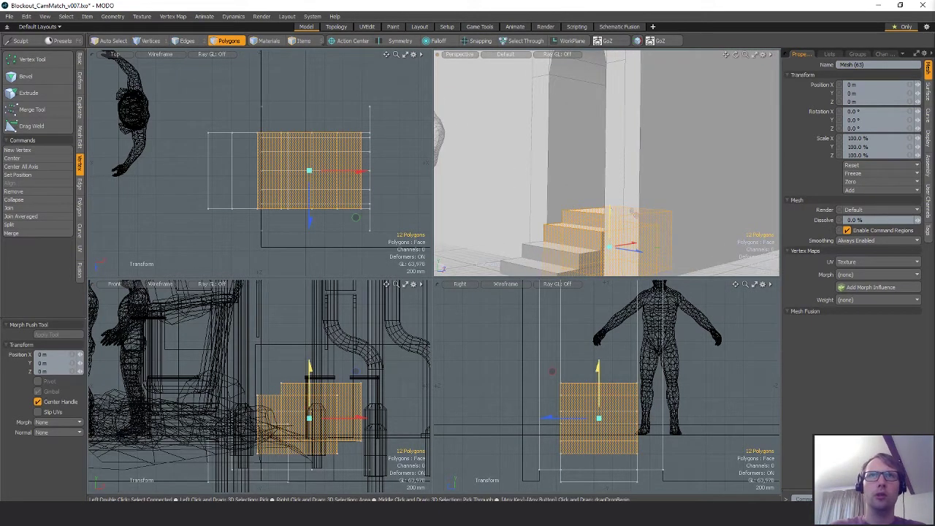
pyautogui.moveTo(610, 214); pyautogui.dragTo(610, 217)
pyautogui.press('q')
# Step: Adjust the height of the top stair block, then of the two upper blocks together, to even out the risers
pyautogui.doubleClick(591, 218)
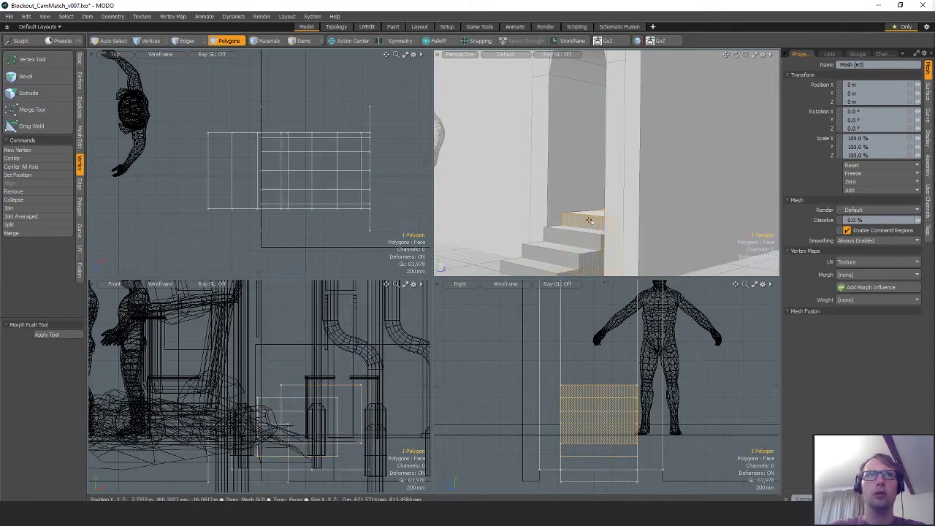
pyautogui.press('w')
pyautogui.keyDown('alt'); pyautogui.moveTo(641, 164); pyautogui.dragTo(651, 227); pyautogui.keyUp('alt')
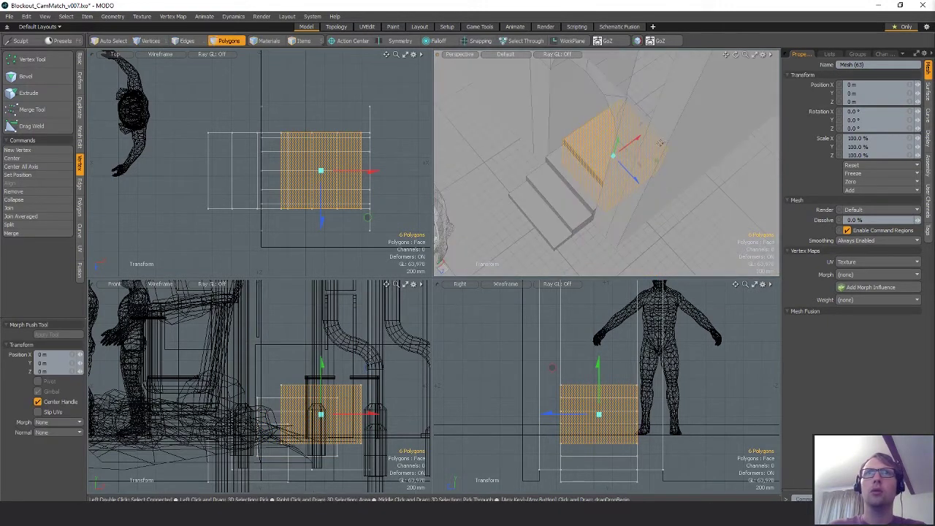
pyautogui.press('q')
pyautogui.keyDown('alt'); pyautogui.moveTo(594, 159); pyautogui.dragTo(593, 117); pyautogui.keyUp('alt')
pyautogui.keyDown('shift'); pyautogui.doubleClick(567, 201); pyautogui.keyUp('shift')
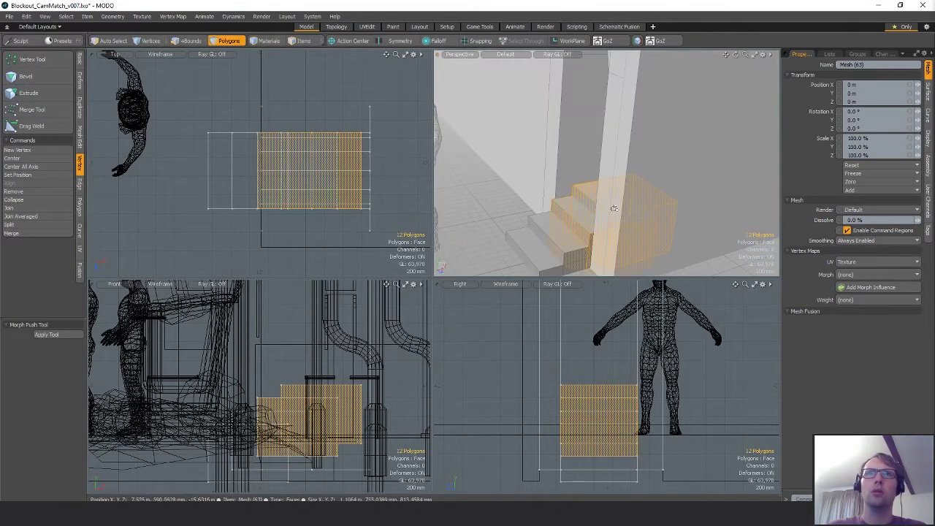
pyautogui.press('w')
pyautogui.moveTo(612, 233)
pyautogui.keyDown('alt'); pyautogui.mouseDown()
pyautogui.moveTo(608, 217)
pyautogui.moveTo(643, 224)
pyautogui.moveTo(577, 238)
pyautogui.moveTo(556, 263)
pyautogui.mouseUp(); pyautogui.keyUp('alt')
# Step: Select all four stair blocks and move them 40 mm along X into the doorway
pyautogui.press('q')
pyautogui.click(522, 171)
pyautogui.press('w')
pyautogui.press('q')
pyautogui.press(']')
pyautogui.press('w')
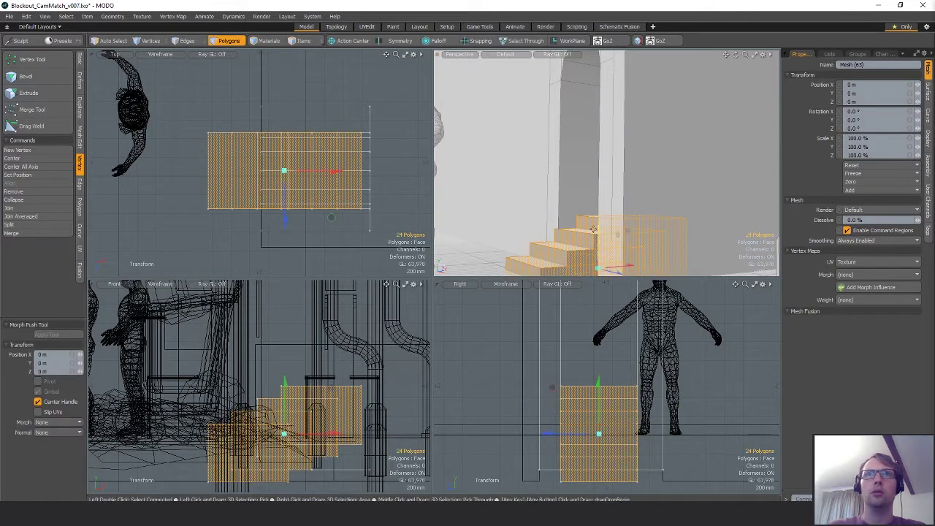
pyautogui.keyDown('alt'); pyautogui.moveTo(594, 229); pyautogui.dragTo(620, 242); pyautogui.keyUp('alt')
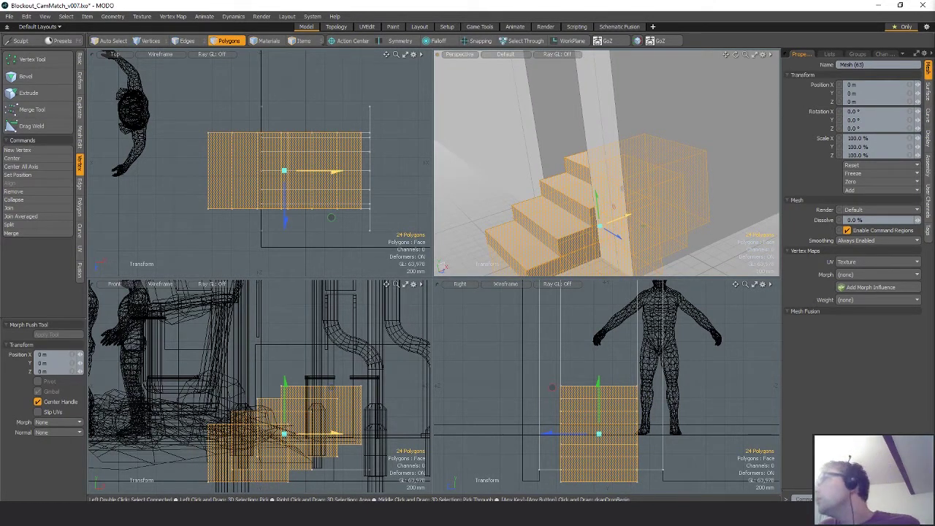
pyautogui.moveTo(621, 217); pyautogui.dragTo(626, 216)
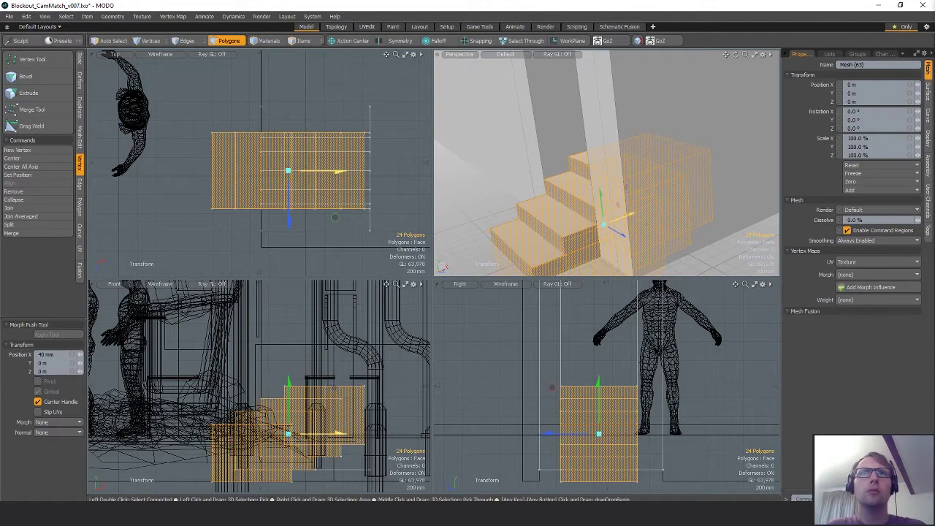
pyautogui.press('q')
pyautogui.click(524, 184)
pyautogui.keyDown('alt'); pyautogui.moveTo(523, 184); pyautogui.dragTo(667, 312); pyautogui.keyUp('alt')
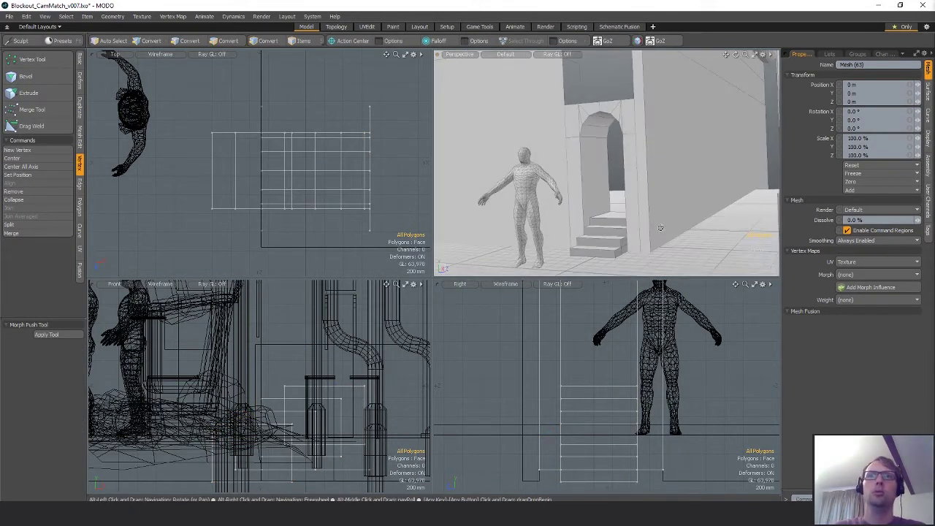
# Step: Move the human figure mesh 1.49 m in X, 520 mm in Y and 620 mm in Z to stand it in the doorway
pyautogui.press('5')
pyautogui.click(671, 320)
pyautogui.click(674, 310)
pyautogui.press('3')
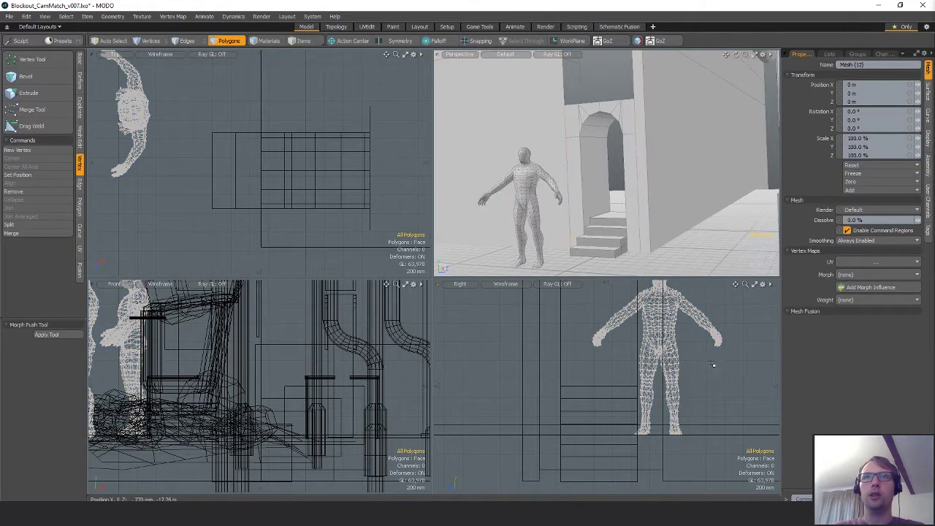
pyautogui.keyDown('alt'); pyautogui.keyDown('shift'); pyautogui.moveTo(714, 365); pyautogui.dragTo(682, 357); pyautogui.keyUp('shift'); pyautogui.keyUp('alt')
pyautogui.press('w')
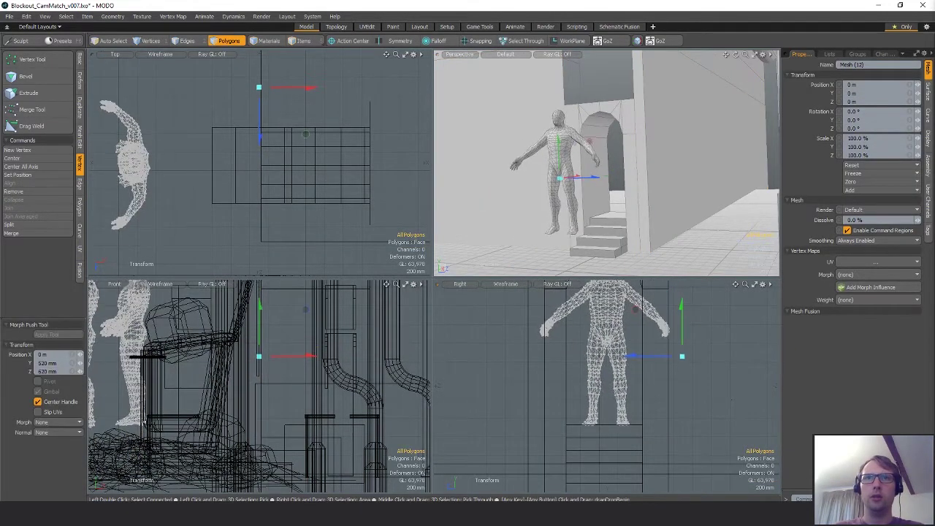
pyautogui.moveTo(291, 88); pyautogui.dragTo(418, 87)
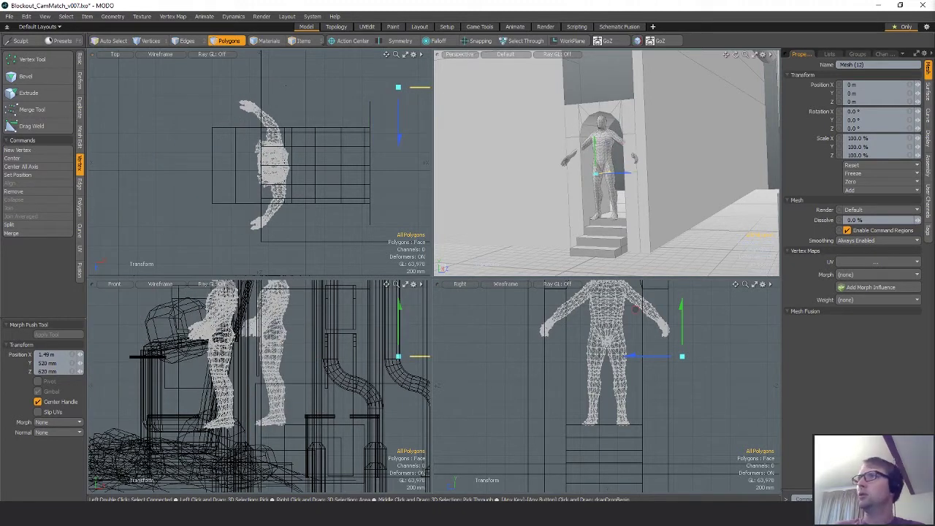
pyautogui.press('space')
pyautogui.keyDown('alt'); pyautogui.moveTo(577, 107); pyautogui.dragTo(621, 104); pyautogui.keyUp('alt')
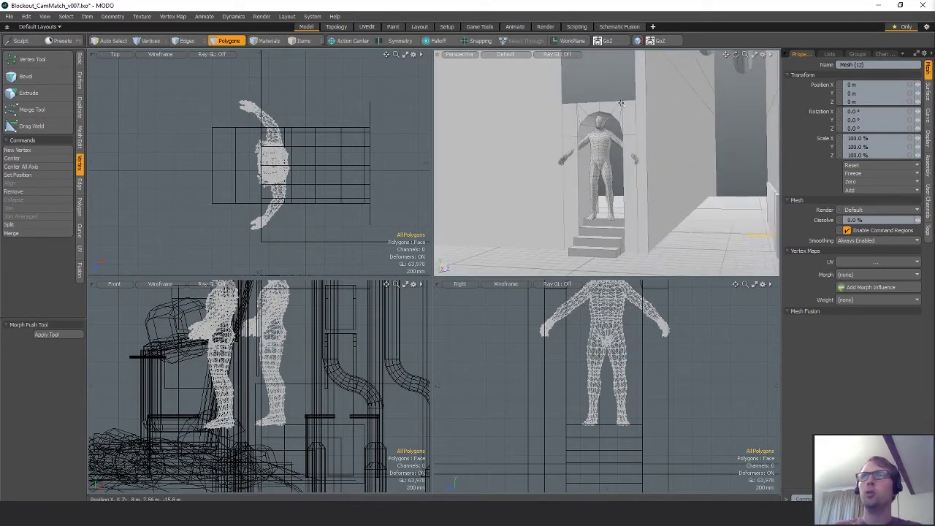
# Step: Select the vertices around the doorway's arch and raise them to give the figure more headroom
pyautogui.press('5')
pyautogui.click(622, 112)
pyautogui.press('1')
pyautogui.keyDown('alt'); pyautogui.keyDown('shift'); pyautogui.moveTo(527, 339); pyautogui.dragTo(537, 405); pyautogui.keyUp('shift'); pyautogui.keyUp('alt')
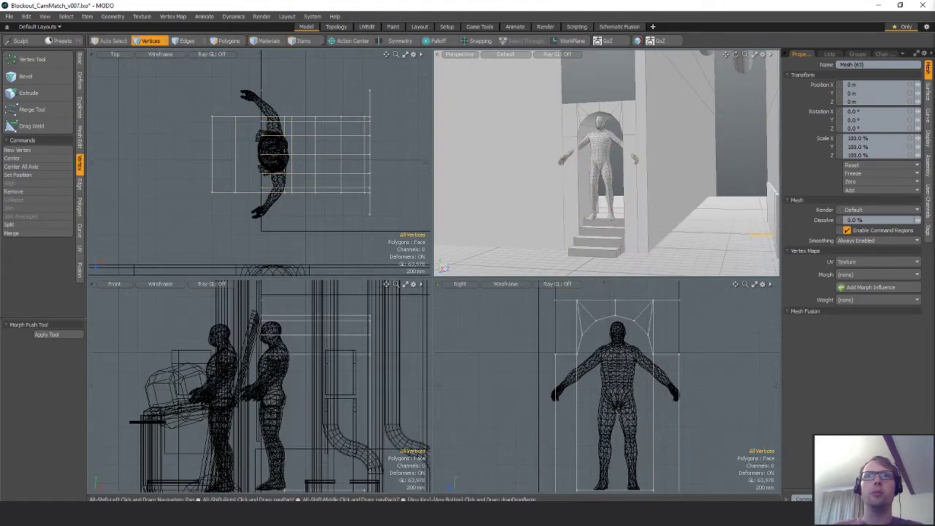
pyautogui.moveTo(537, 404); pyautogui.dragTo(868, 420, button='right')
pyautogui.keyDown('alt'); pyautogui.keyDown('shift'); pyautogui.moveTo(708, 372); pyautogui.dragTo(685, 389); pyautogui.keyUp('shift'); pyautogui.keyUp('alt')
pyautogui.scroll(-3, 685, 390)
pyautogui.press('w')
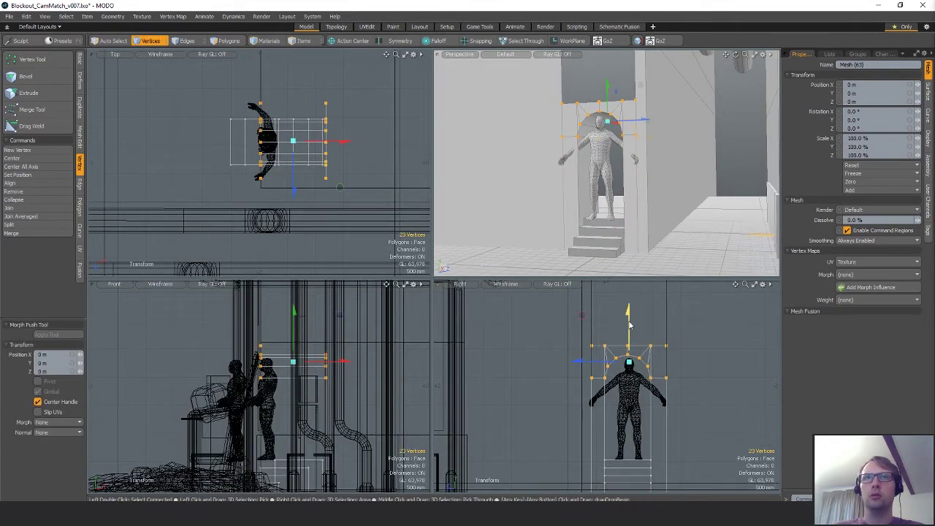
pyautogui.moveTo(629, 325); pyautogui.dragTo(630, 309)
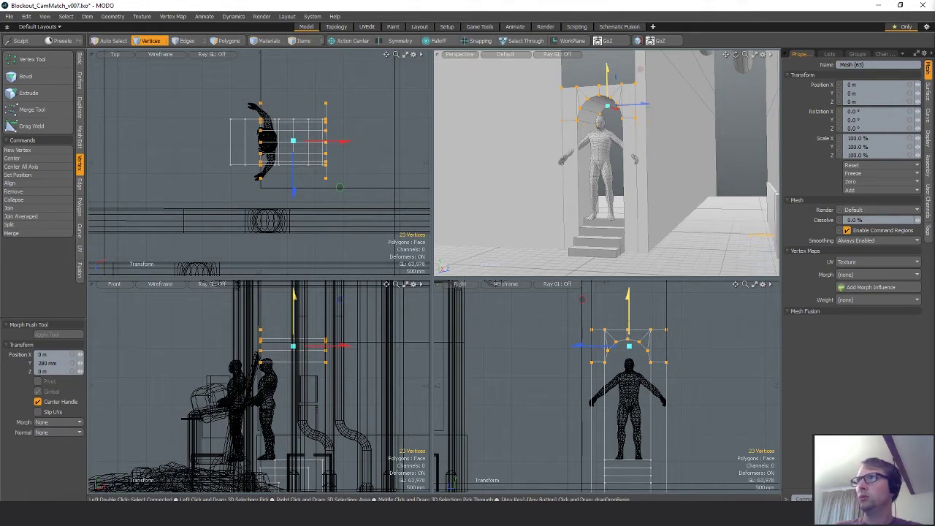
pyautogui.moveTo(630, 310); pyautogui.dragTo(629, 302)
pyautogui.press('Escape')
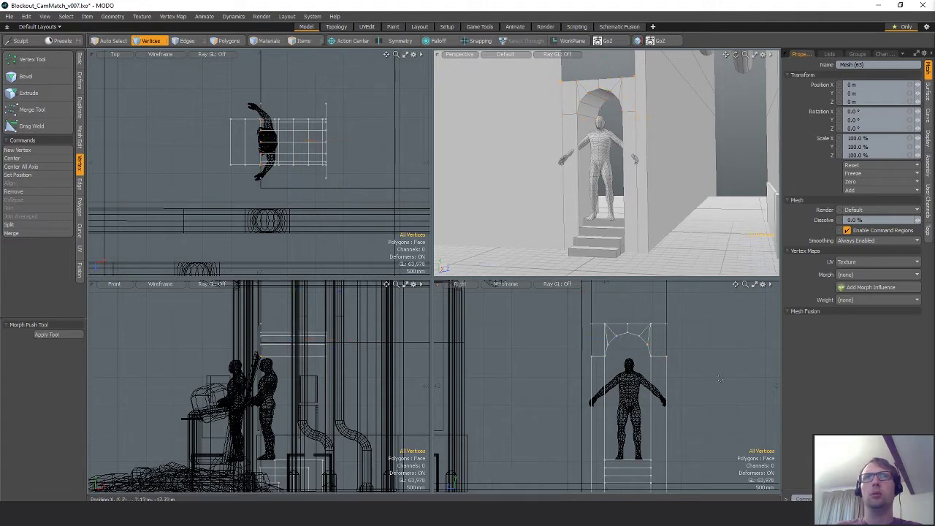
# Step: Extend the doorway frame's top edges upward with snapping to close the gap in the wall above it
pyautogui.keyDown('alt'); pyautogui.moveTo(611, 185); pyautogui.dragTo(672, 194); pyautogui.keyUp('alt')
pyautogui.press('2')
pyautogui.keyDown('alt'); pyautogui.moveTo(557, 316); pyautogui.dragTo(555, 336); pyautogui.keyUp('alt')
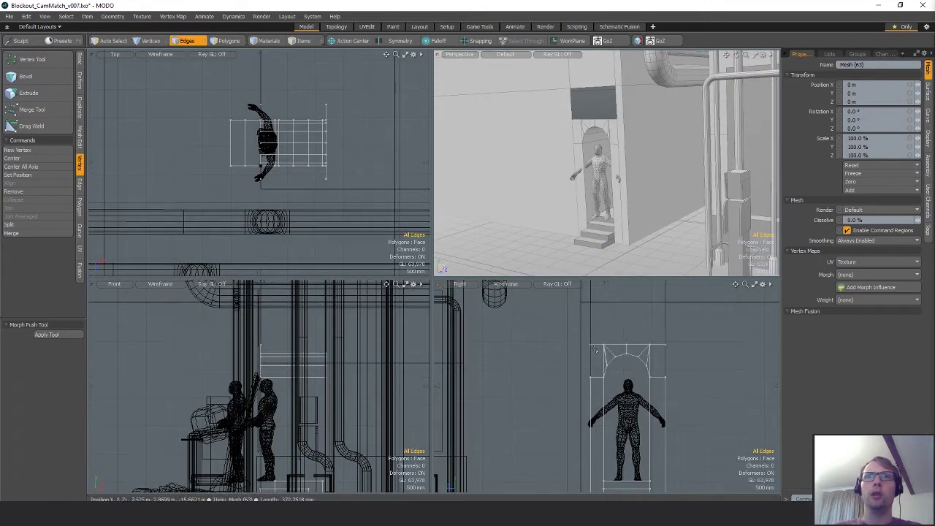
pyautogui.moveTo(537, 310); pyautogui.dragTo(744, 353, button='right')
pyautogui.hotkey('ctrl', '2')
pyautogui.click(801, 346)
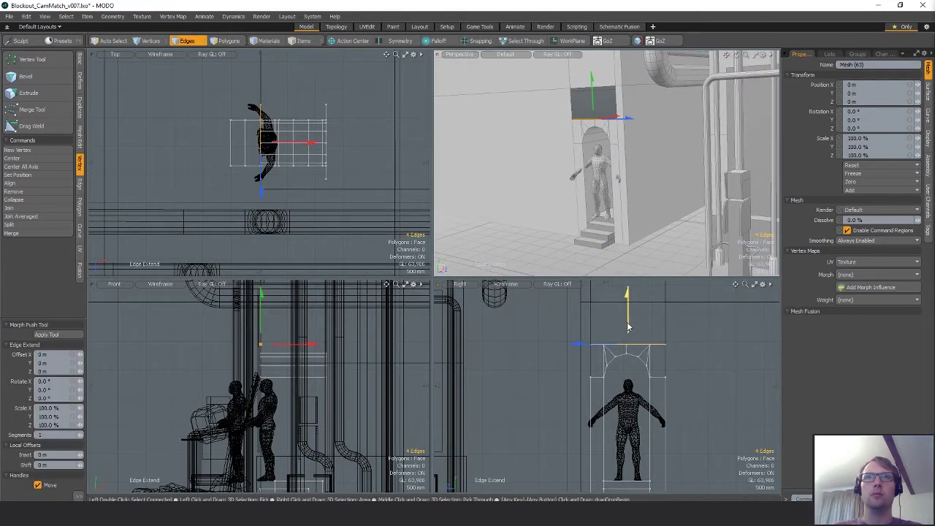
pyautogui.press('x')
pyautogui.moveTo(629, 326); pyautogui.dragTo(669, 299)
pyautogui.press('q')
pyautogui.press('Escape')
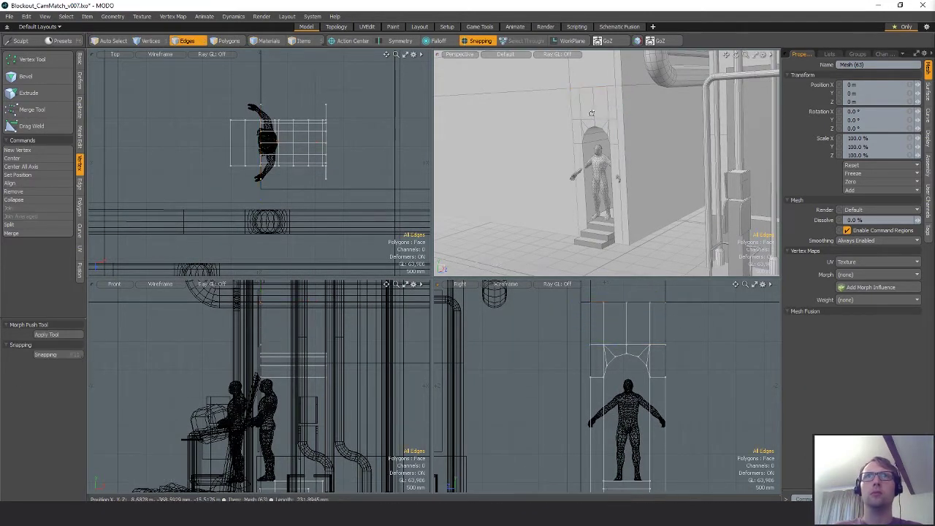
# Step: Select the human figure mesh and move it -350 mm in X and -510 mm in Y with snapping, down to ground level
pyautogui.keyDown('alt'); pyautogui.moveTo(585, 162); pyautogui.dragTo(602, 207); pyautogui.keyUp('alt')
pyautogui.press('5')
pyautogui.click(603, 162)
pyautogui.press('3')
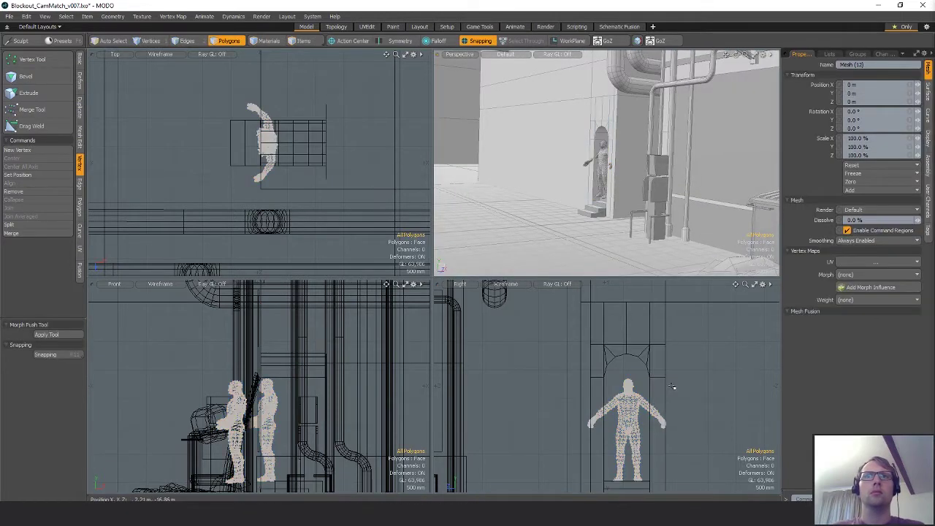
pyautogui.moveTo(270, 197); pyautogui.dragTo(333, 176, button='right')
pyautogui.keyDown('alt'); pyautogui.keyDown('shift'); pyautogui.moveTo(562, 212); pyautogui.dragTo(560, 132); pyautogui.keyUp('shift'); pyautogui.keyUp('alt')
pyautogui.moveTo(353, 225)
pyautogui.keyDown('alt'); pyautogui.keyDown('shift'); pyautogui.mouseDown()
pyautogui.moveTo(363, 131)
pyautogui.moveTo(363, 155)
pyautogui.mouseUp(); pyautogui.keyUp('shift'); pyautogui.keyUp('alt')
pyautogui.click(322, 191)
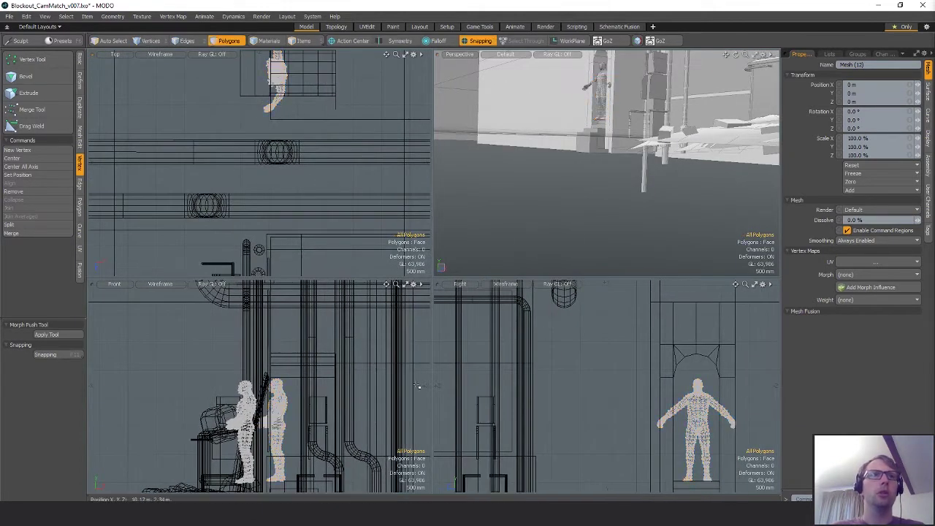
pyautogui.press('w')
pyautogui.keyDown('alt'); pyautogui.moveTo(418, 386); pyautogui.dragTo(435, 307); pyautogui.keyUp('alt')
pyautogui.moveTo(336, 373); pyautogui.dragTo(316, 402)
# Step: Move the human figures along X onto the open floor in front of the doorway stairs and turn snapping off
pyautogui.keyDown('alt'); pyautogui.moveTo(649, 188); pyautogui.dragTo(670, 231); pyautogui.keyUp('alt')
pyautogui.click(612, 155)
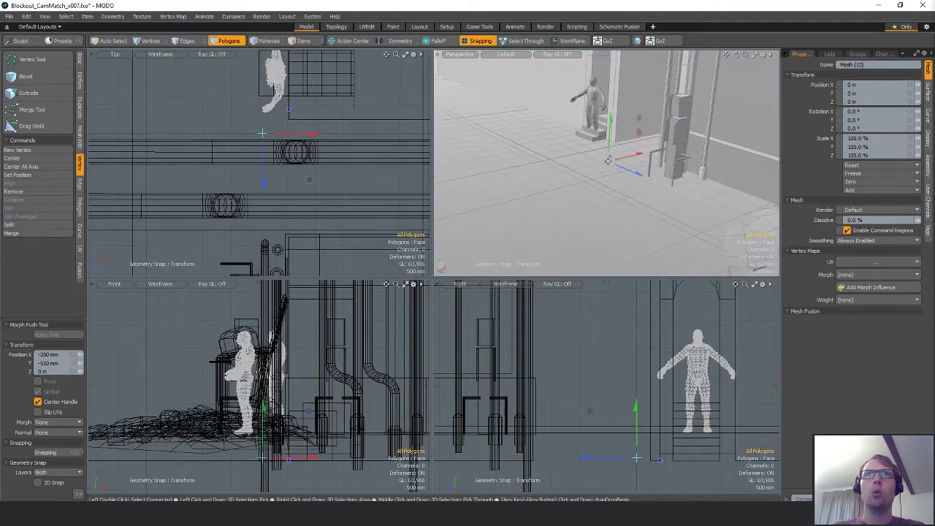
pyautogui.moveTo(639, 152); pyautogui.dragTo(619, 155)
pyautogui.press('x')
pyautogui.press('space')
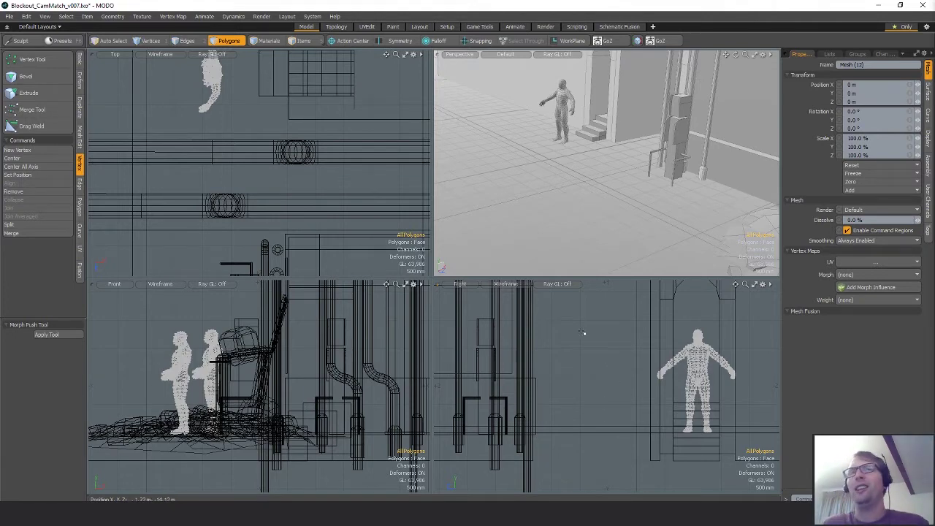
pyautogui.moveTo(626, 179)
pyautogui.keyDown('alt'); pyautogui.mouseDown()
pyautogui.moveTo(627, 166)
pyautogui.moveTo(629, 184)
pyautogui.mouseUp(); pyautogui.keyUp('alt')
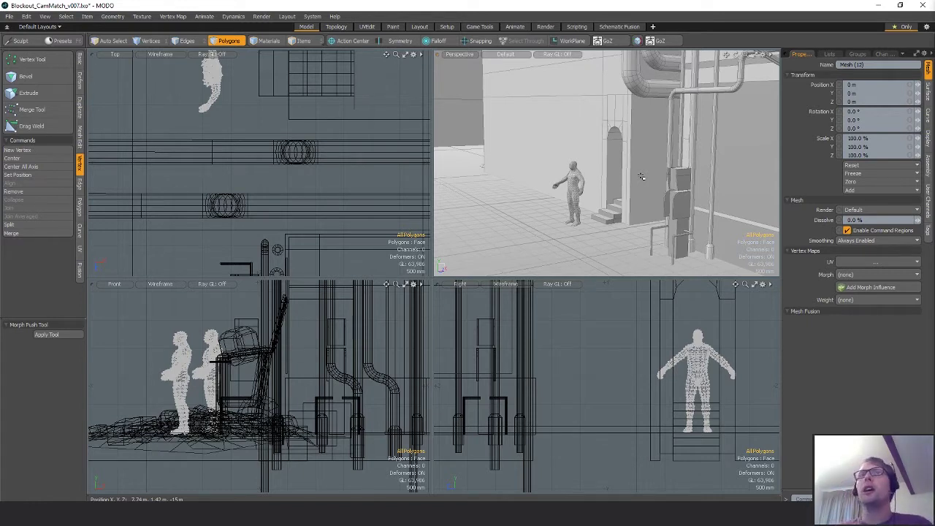
# Step: Select the base trim and upper ledge polygons on the wall behind the dumpsters and copy them into a new mesh
pyautogui.keyDown('alt'); pyautogui.moveTo(648, 175); pyautogui.dragTo(660, 207); pyautogui.keyUp('alt')
pyautogui.press('5')
pyautogui.click(661, 208)
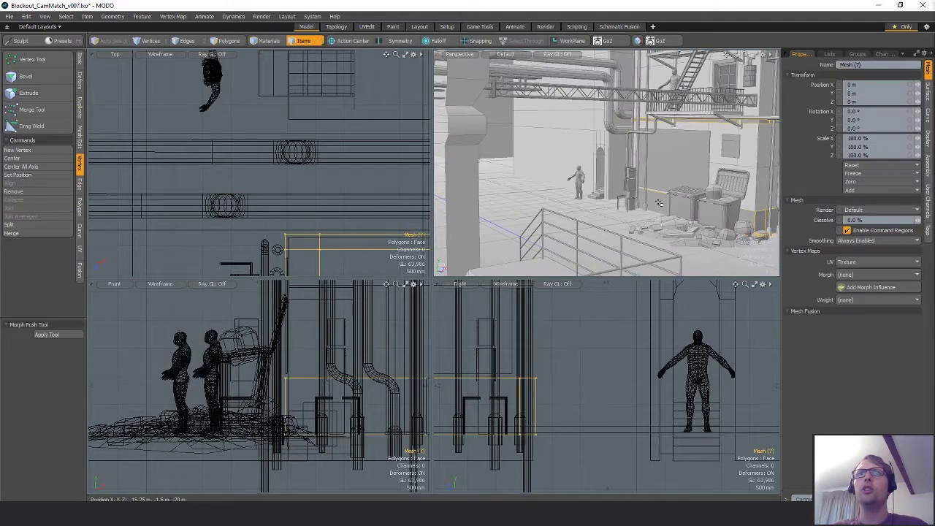
pyautogui.press('3')
pyautogui.click(661, 207)
pyautogui.keyDown('ctrl'); pyautogui.keyDown('alt'); pyautogui.moveTo(353, 165); pyautogui.dragTo(296, 196); pyautogui.keyUp('alt'); pyautogui.keyUp('ctrl')
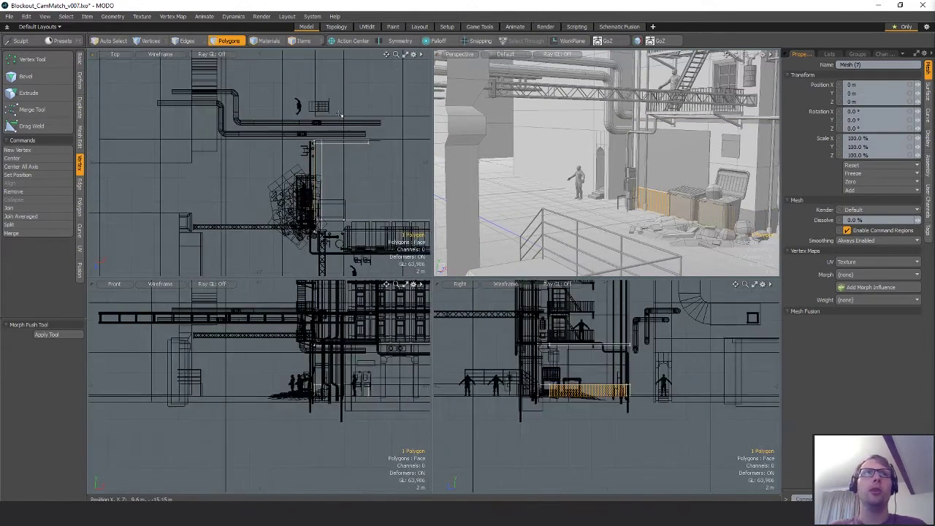
pyautogui.moveTo(322, 310); pyautogui.dragTo(337, 289, button='right')
pyautogui.keyDown('alt'); pyautogui.keyDown('shift'); pyautogui.moveTo(398, 177); pyautogui.dragTo(401, 188); pyautogui.keyUp('shift'); pyautogui.keyUp('alt')
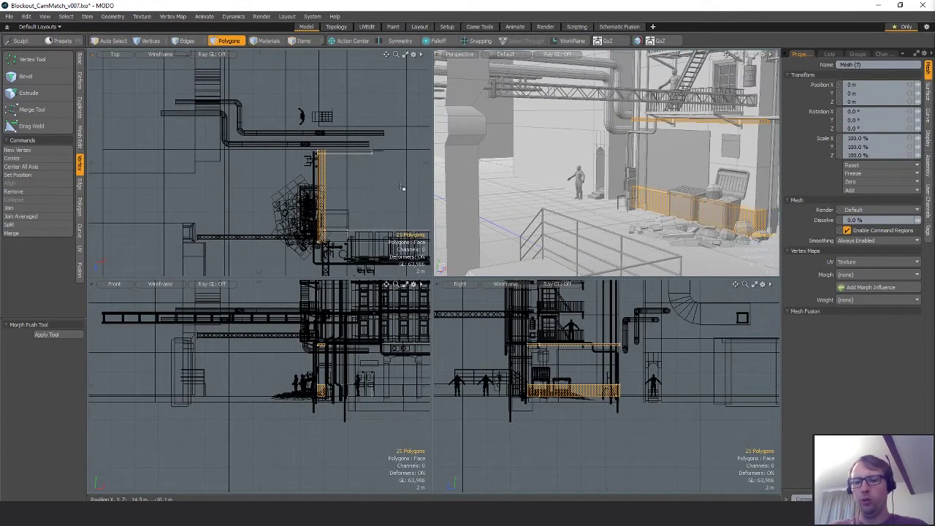
pyautogui.press('n')
pyautogui.hotkey('ctrl', 'v')
# Step: Move the copied trim along Z past the pipes so it starts at the far side of the doorway stairs
pyautogui.press('w')
pyautogui.moveTo(368, 242); pyautogui.dragTo(369, 128)
pyautogui.keyDown('alt'); pyautogui.keyDown('shift'); pyautogui.moveTo(346, 93); pyautogui.dragTo(245, 130); pyautogui.keyUp('shift'); pyautogui.keyUp('alt')
pyautogui.scroll(8, 309, 168)
pyautogui.moveTo(368, 204); pyautogui.dragTo(366, 192)
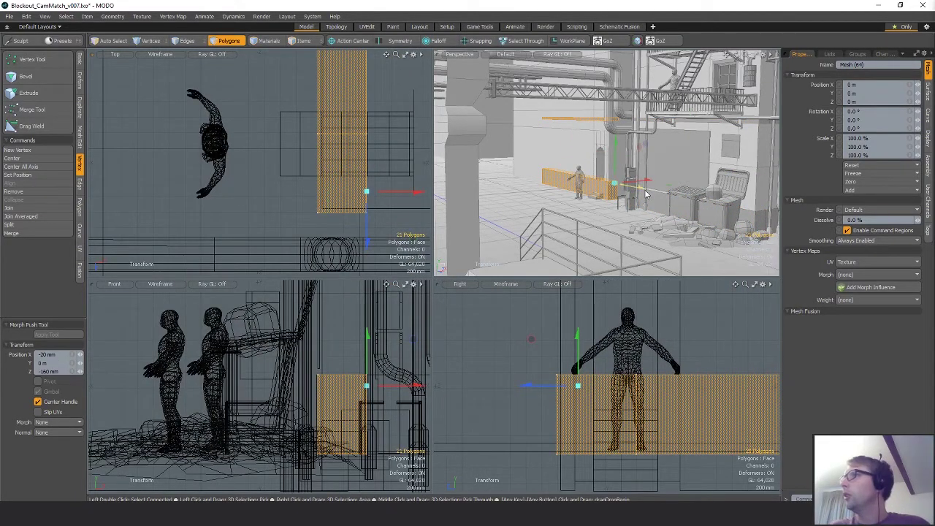
pyautogui.keyDown('alt'); pyautogui.moveTo(626, 199); pyautogui.dragTo(684, 203); pyautogui.keyUp('alt')
pyautogui.scroll(6, 662, 188)
pyautogui.scroll(-5, 668, 189)
pyautogui.scroll(5, 677, 194)
pyautogui.keyDown('ctrl'); pyautogui.keyDown('alt'); pyautogui.moveTo(684, 203); pyautogui.dragTo(603, 213); pyautogui.keyUp('alt'); pyautogui.keyUp('ctrl')
pyautogui.press('q')
pyautogui.scroll(-5, 720, 215)
pyautogui.keyDown('alt'); pyautogui.moveTo(721, 215); pyautogui.dragTo(705, 183); pyautogui.keyUp('alt')
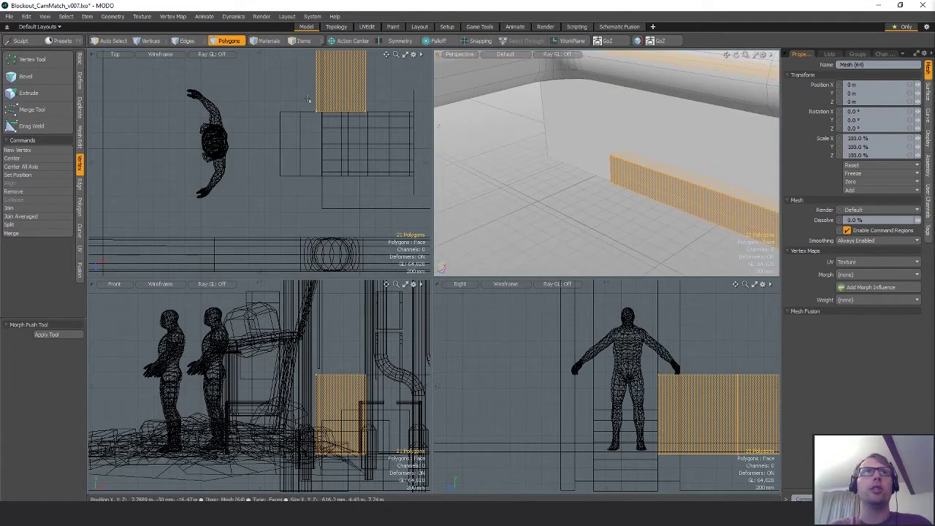
# Step: Select the vertices at the far end of the copied trim and prepare to move them along Z
pyautogui.keyDown('alt'); pyautogui.moveTo(311, 101); pyautogui.dragTo(322, 198); pyautogui.keyUp('alt')
pyautogui.scroll(-8, 322, 198)
pyautogui.press('1')
pyautogui.moveTo(250, 146); pyautogui.dragTo(333, 84, button='right')
pyautogui.press('w')
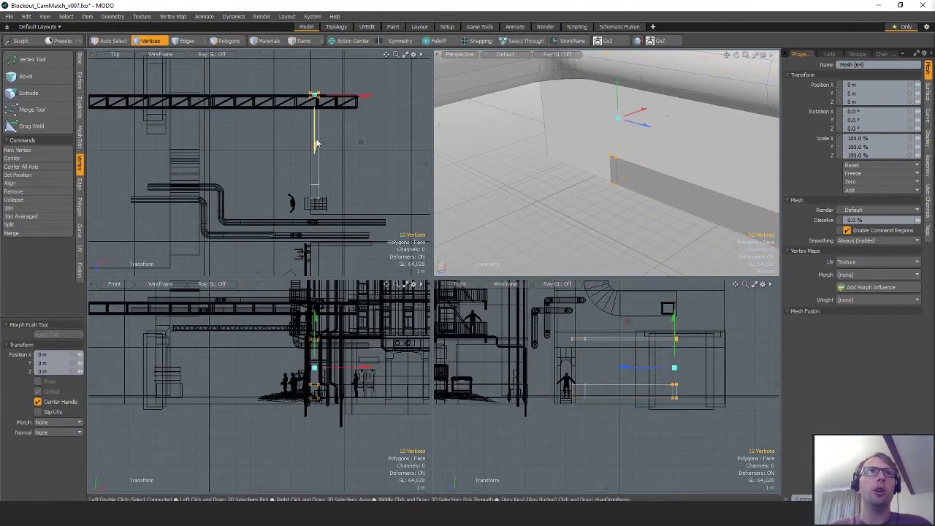
# Step: Shorten the low wall by moving its far-end vertices about 4.5 m along Z towards the steps
pyautogui.moveTo(316, 145); pyautogui.dragTo(317, 212)
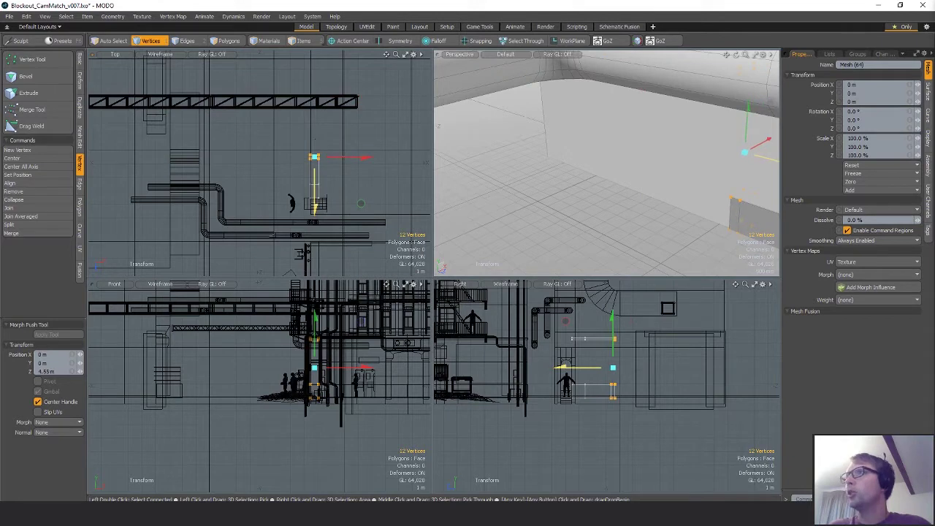
pyautogui.moveTo(766, 157); pyautogui.dragTo(772, 158)
pyautogui.keyDown('alt'); pyautogui.moveTo(687, 219); pyautogui.dragTo(595, 195); pyautogui.keyUp('alt')
pyautogui.press('space')
# Step: Duplicate the whole low wall and move the copy along the building, leaving a walkway gap between the two
pyautogui.press('space')
pyautogui.press('space')
pyautogui.doubleClick(617, 190)
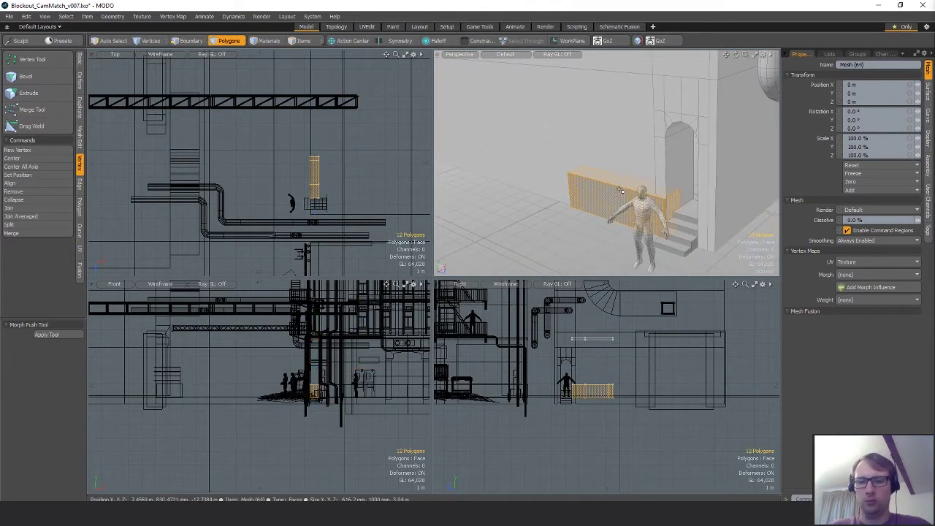
pyautogui.press('w')
pyautogui.moveTo(666, 215); pyautogui.dragTo(549, 183)
pyautogui.press('space')
# Step: Move the human figure standing by the steps 850 mm in X and about -4 m in Z, to the gap between the low walls
pyautogui.press('5')
pyautogui.click(639, 214)
pyautogui.press('space')
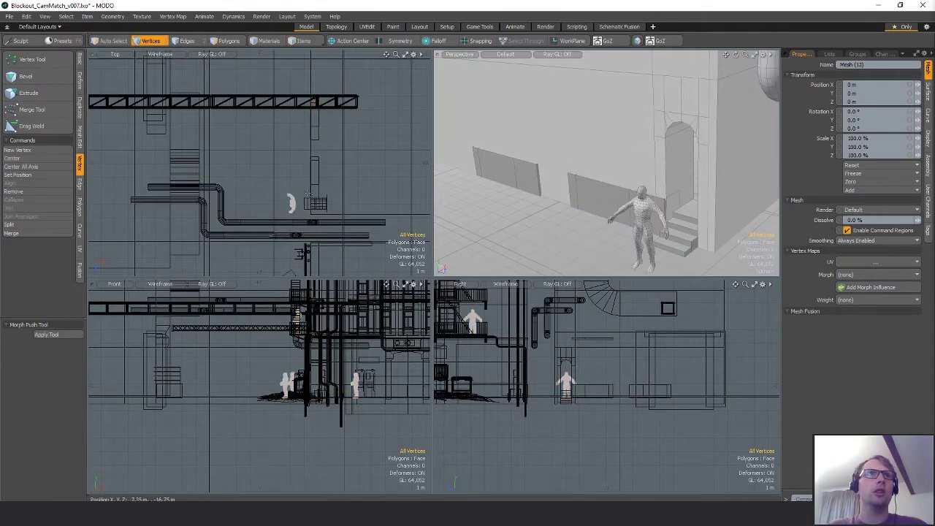
pyautogui.moveTo(306, 192); pyautogui.dragTo(309, 206, button='right')
pyautogui.scroll(3, 319, 215)
pyautogui.press('w')
pyautogui.moveTo(330, 230); pyautogui.dragTo(345, 159)
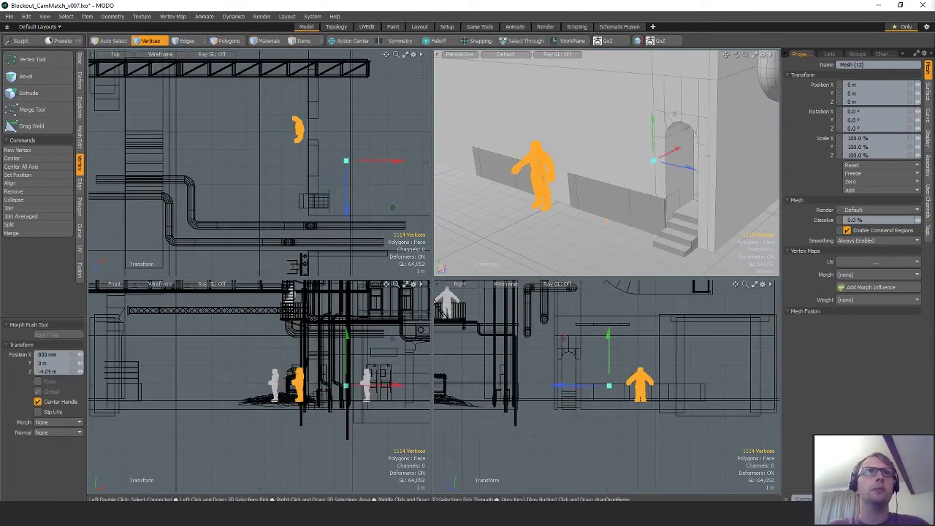
pyautogui.press('space')
# Step: Select the large building wall face behind the figure and cut it vertically with a loop slice at 40%
pyautogui.keyDown('alt'); pyautogui.moveTo(604, 217); pyautogui.dragTo(614, 236); pyautogui.keyUp('alt')
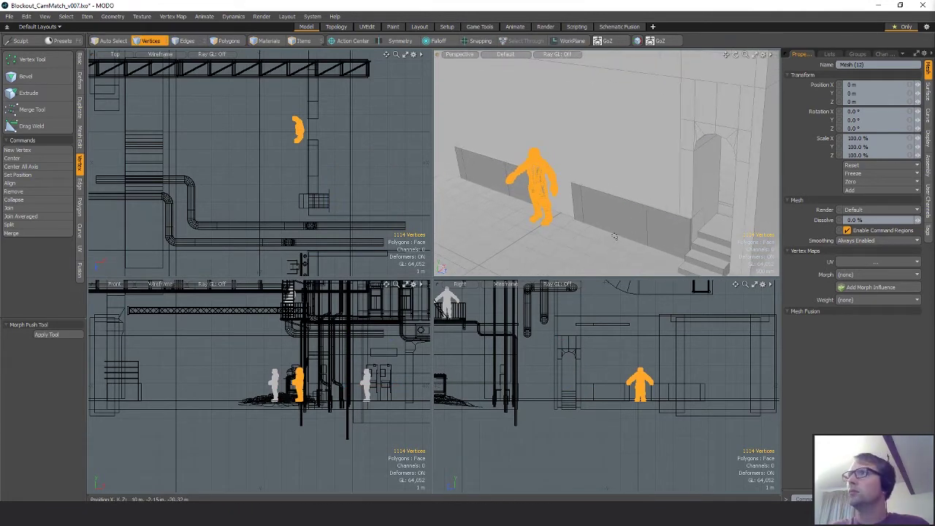
pyautogui.keyDown('alt'); pyautogui.moveTo(629, 198); pyautogui.dragTo(657, 194); pyautogui.keyUp('alt')
pyautogui.press('space')
pyautogui.click(638, 148)
pyautogui.press('space')
pyautogui.click(653, 133)
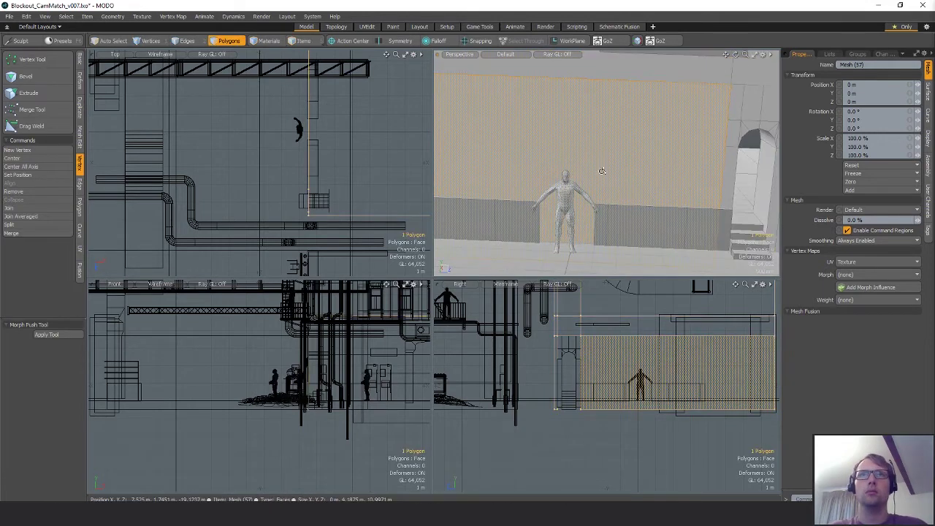
pyautogui.keyDown('alt'); pyautogui.keyDown('shift'); pyautogui.moveTo(602, 171); pyautogui.dragTo(641, 168); pyautogui.keyUp('shift'); pyautogui.keyUp('alt')
pyautogui.hotkey('alt', 'c')
pyautogui.click(632, 144)
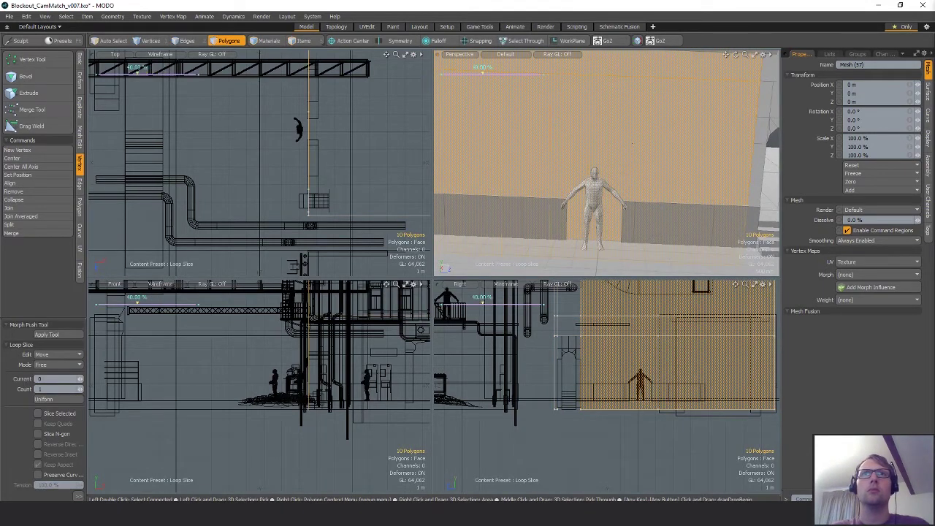
# Step: Add two more vertical loop slices to the wall, the last at 50% between the figure and the arched doorway
pyautogui.press('space')
pyautogui.click(677, 100)
pyautogui.hotkey('alt', 'c')
pyautogui.moveTo(682, 102); pyautogui.dragTo(706, 119)
pyautogui.press('space')
pyautogui.click(711, 117)
pyautogui.hotkey('alt', 'c')
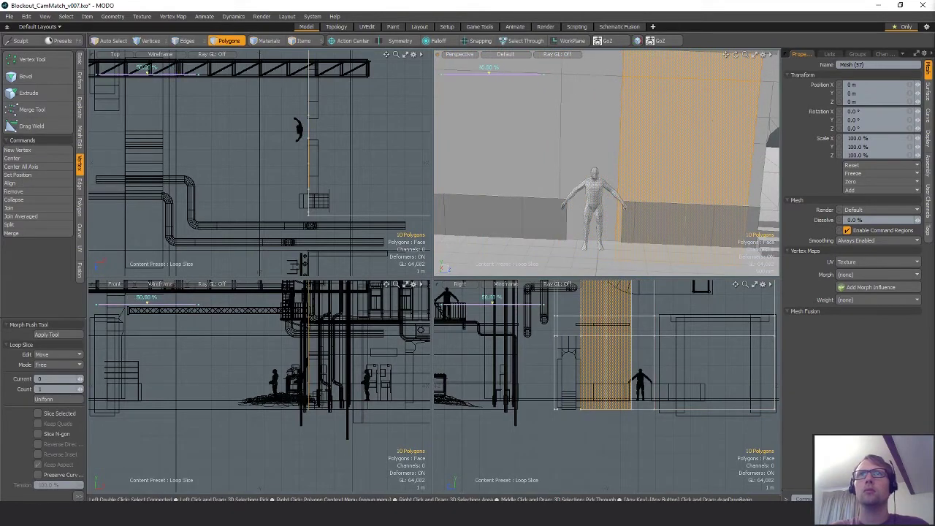
# Step: Select the vertical edge loop between the figure and the arched doorway and move it -240 mm in Z
pyautogui.keyDown('alt'); pyautogui.keyDown('shift'); pyautogui.moveTo(703, 174); pyautogui.dragTo(671, 136); pyautogui.keyUp('shift'); pyautogui.keyUp('alt')
pyautogui.press('space')
pyautogui.press('space')
pyautogui.press('space')
pyautogui.doubleClick(639, 141)
pyautogui.press('w')
pyautogui.click(646, 138)
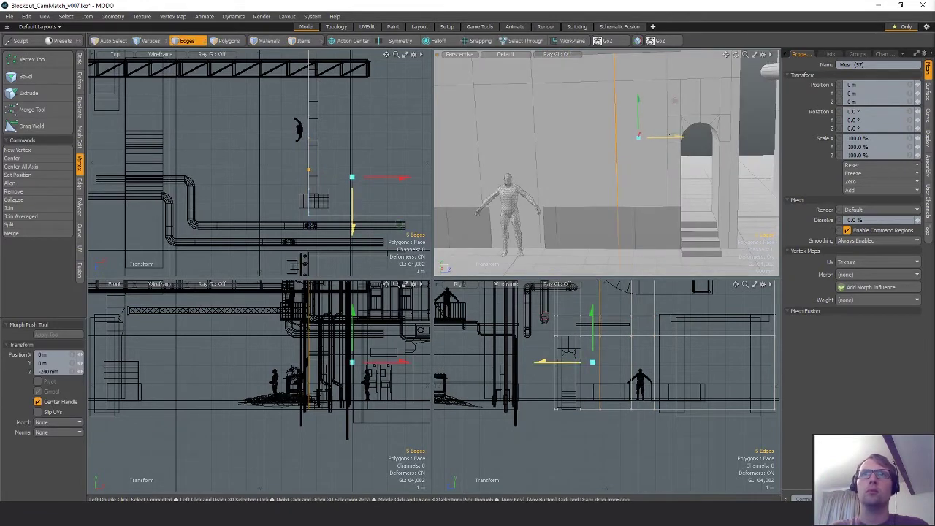
# Step: Select the two vertical edge loops behind the figure and adjust them together in Z against the gap between the low walls
pyautogui.keyDown('alt'); pyautogui.keyDown('shift'); pyautogui.moveTo(570, 145); pyautogui.dragTo(637, 146); pyautogui.keyUp('shift'); pyautogui.keyUp('alt')
pyautogui.press('space')
pyautogui.doubleClick(601, 150)
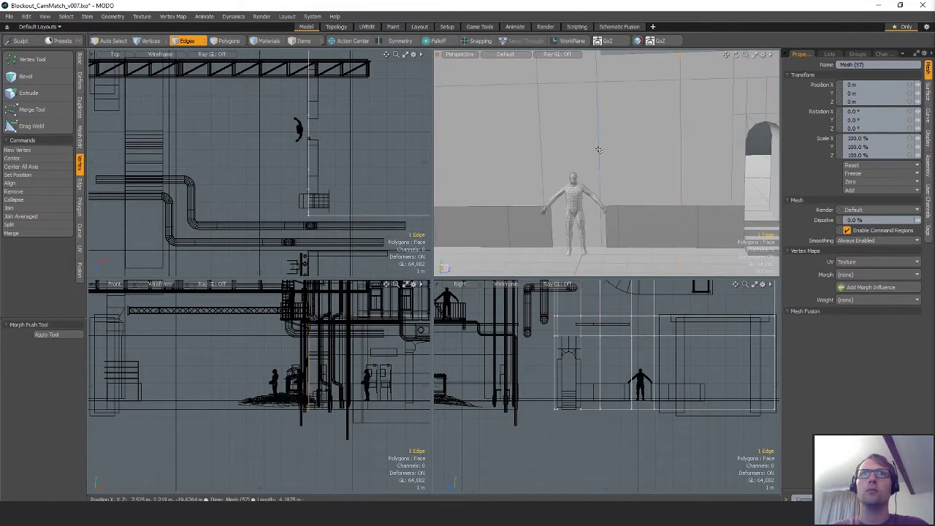
pyautogui.keyDown('shift'); pyautogui.doubleClick(542, 144); pyautogui.keyUp('shift')
pyautogui.press('w')
pyautogui.click(634, 132)
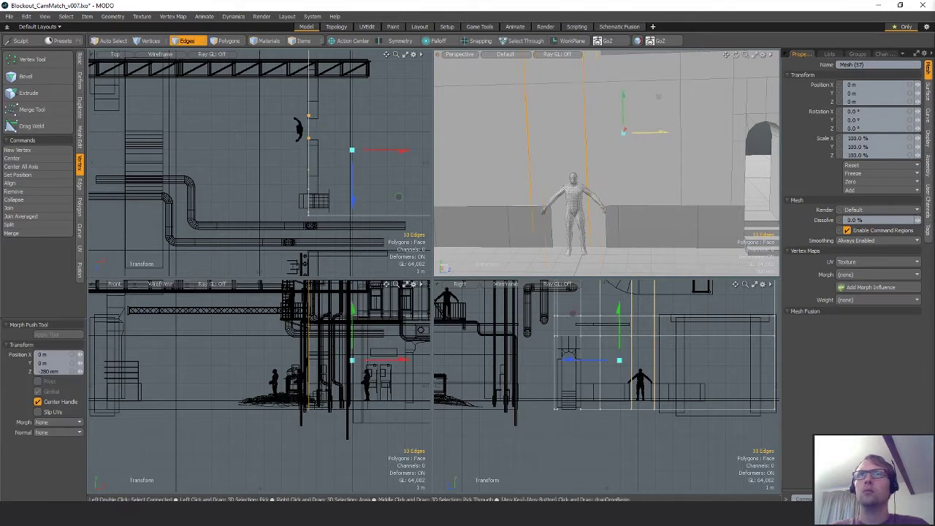
pyautogui.moveTo(663, 133); pyautogui.dragTo(656, 133)
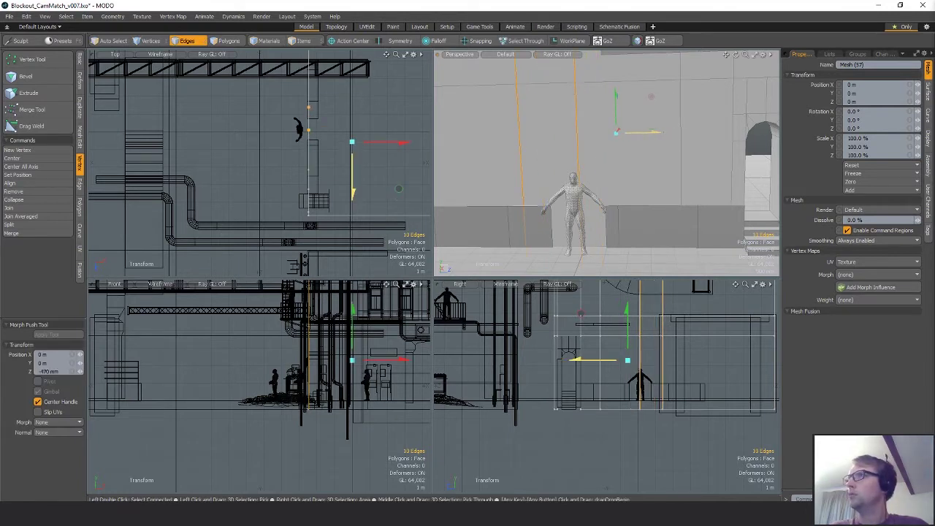
pyautogui.moveTo(664, 133)
pyautogui.mouseDown()
pyautogui.moveTo(682, 133)
pyautogui.moveTo(673, 133)
pyautogui.mouseUp()
pyautogui.press('space')
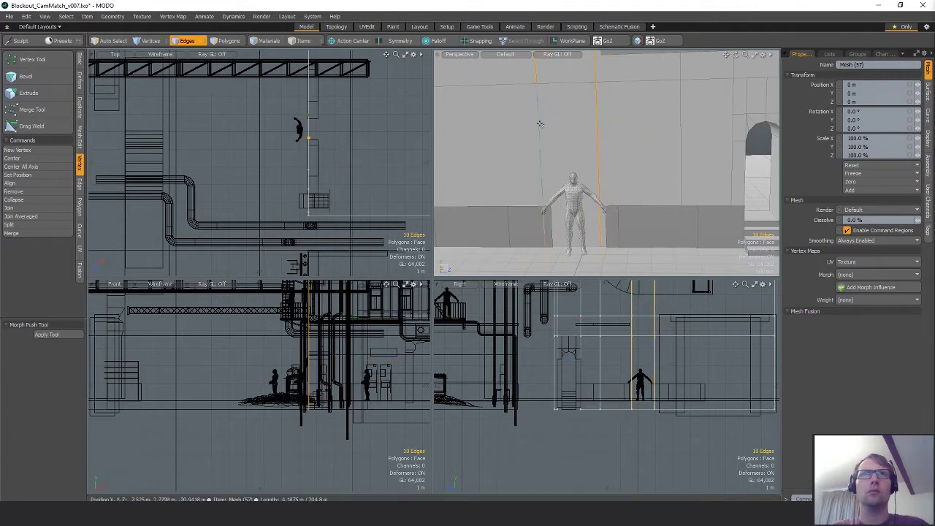
# Step: Shift only the far vertical edge loop behind the figure slightly in Z to narrow the doorway section
pyautogui.doubleClick(539, 126)
pyautogui.press('w')
pyautogui.keyDown('alt'); pyautogui.moveTo(610, 140); pyautogui.dragTo(624, 138); pyautogui.keyUp('alt')
pyautogui.press('space')
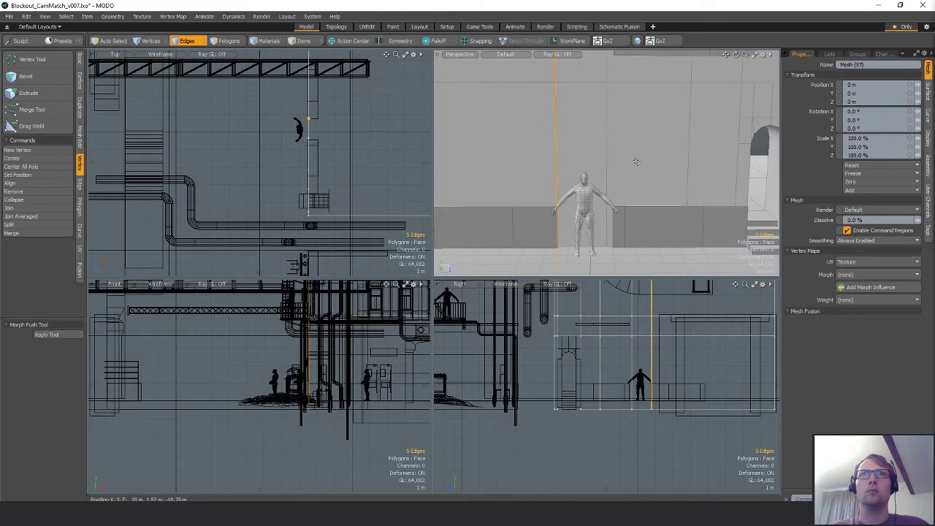
# Step: Cut a horizontal loop slice across the wall sections at the height of the low wall's top
pyautogui.press('space')
pyautogui.click(588, 135)
pyautogui.moveTo(699, 168); pyautogui.dragTo(668, 171)
pyautogui.hotkey('alt', 'c')
pyautogui.press('space')
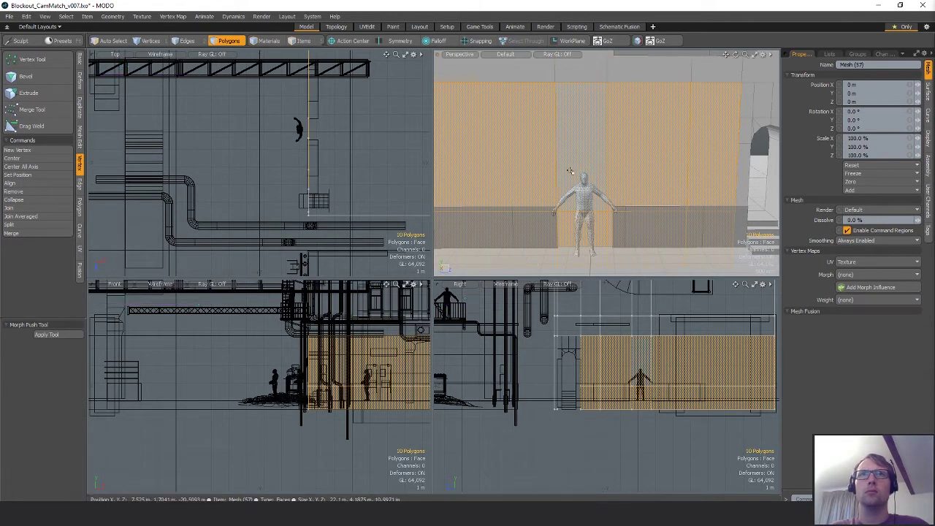
# Step: Select the doorway face and the two faces above the low wall, then extrude them slightly into the building
pyautogui.moveTo(584, 173); pyautogui.dragTo(602, 228)
pyautogui.keyDown('alt'); pyautogui.moveTo(609, 201); pyautogui.dragTo(638, 231); pyautogui.keyUp('alt')
pyautogui.hotkey('ctrl', '3')
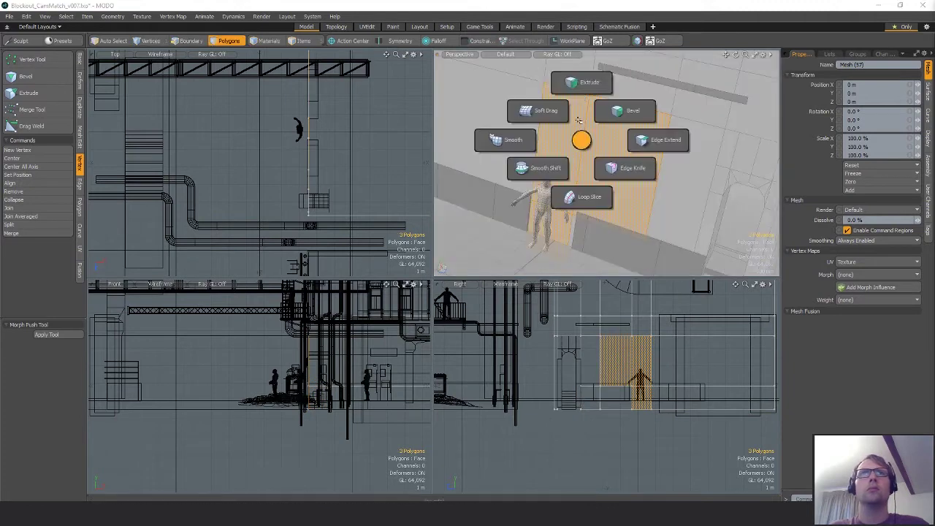
pyautogui.click(581, 88)
pyautogui.hotkey('shift', 'x')
pyautogui.moveTo(609, 178); pyautogui.dragTo(608, 159)
pyautogui.scroll(3, 617, 153)
pyautogui.hotkey('ctrl', '5')
pyautogui.click(612, 111)
pyautogui.click(613, 151)
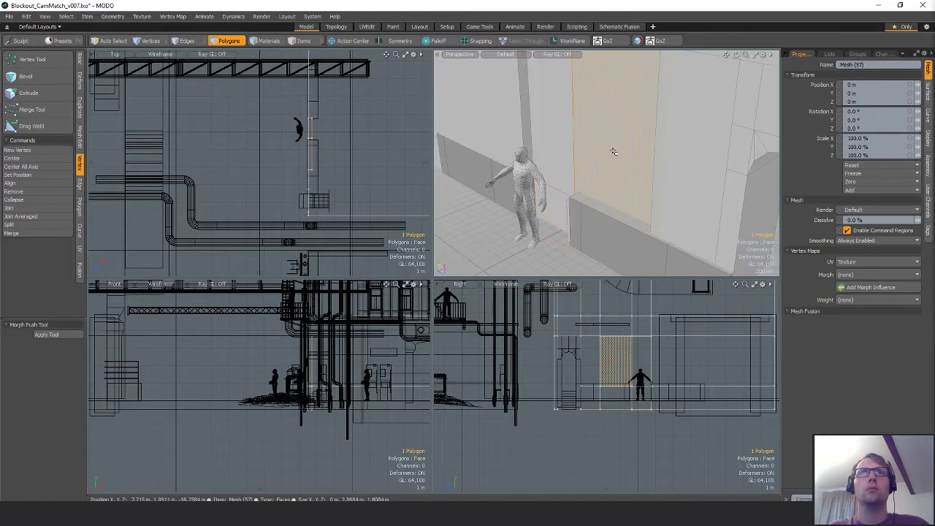
pyautogui.hotkey('ctrl', 'z')
pyautogui.press('w')
pyautogui.moveTo(618, 152); pyautogui.dragTo(690, 124)
pyautogui.hotkey('ctrl', 'z')
# Step: Extrude the recessed faces about 2.4 m deeper into the building to form a room, and delete the unneeded faces
pyautogui.hotkey('ctrl', '5')
pyautogui.click(587, 104)
pyautogui.click(610, 134)
pyautogui.keyDown('alt'); pyautogui.moveTo(526, 149); pyautogui.dragTo(595, 172); pyautogui.keyUp('alt')
pyautogui.press('space')
pyautogui.press('Delete')
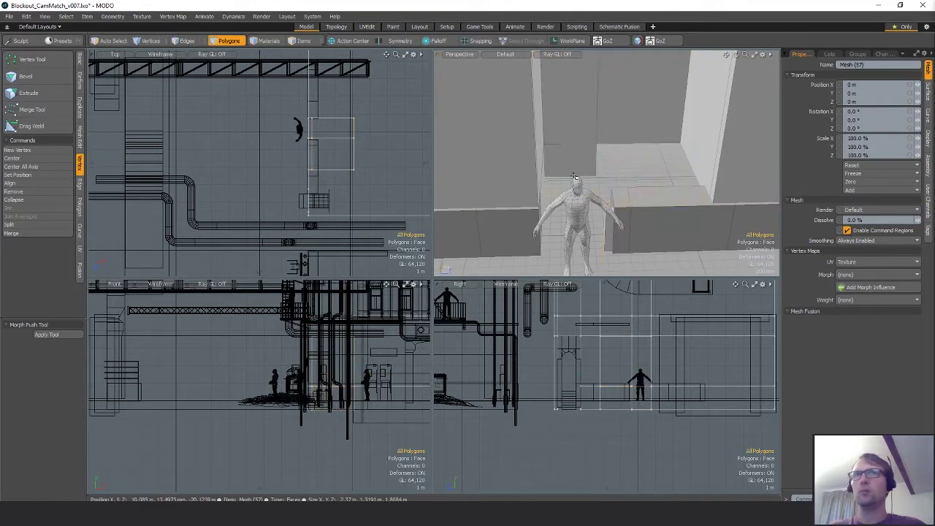
# Step: Level the row of wall vertices along the recess's top edge with a vertical scale, and turn on snapping
pyautogui.keyDown('alt'); pyautogui.moveTo(630, 214); pyautogui.dragTo(601, 139); pyautogui.keyUp('alt')
pyautogui.press('1')
pyautogui.press('r')
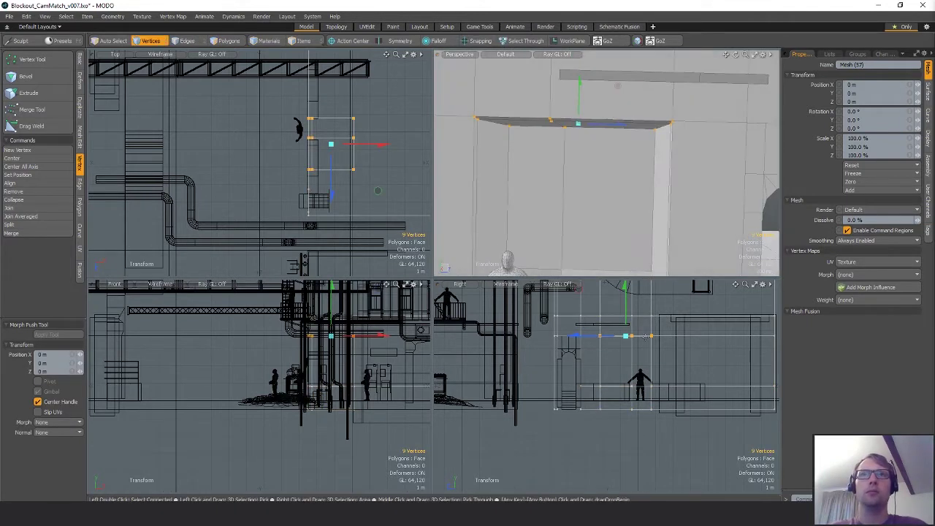
pyautogui.press('q')
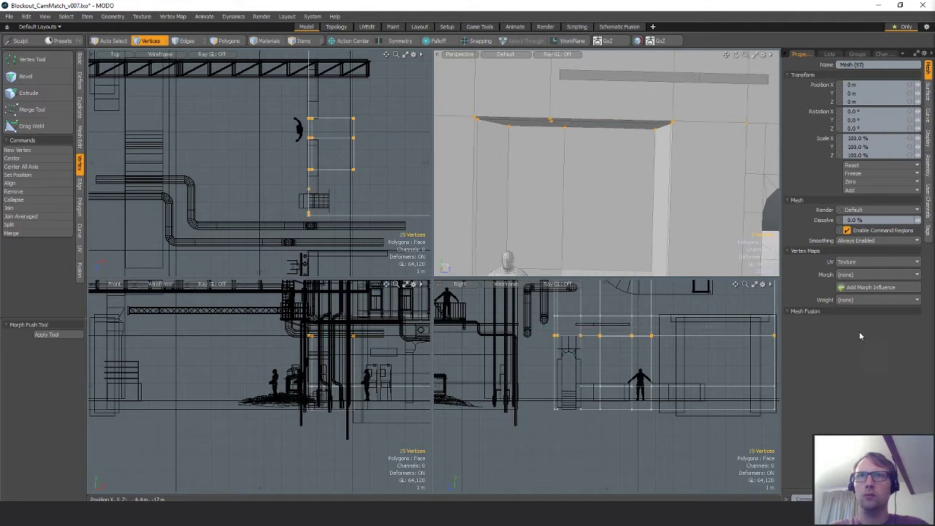
pyautogui.press('r')
pyautogui.moveTo(664, 339); pyautogui.dragTo(568, 337)
pyautogui.press('w')
pyautogui.press('x')
pyautogui.press('q')
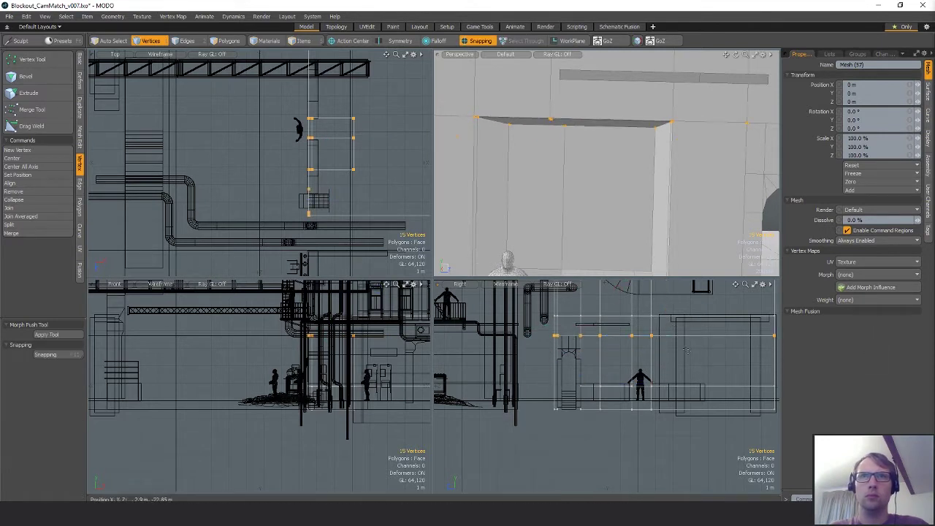
# Step: Level the wall's vertex rows at sill height and along its base by scaling each row vertically
pyautogui.moveTo(844, 392); pyautogui.dragTo(826, 371, button='right')
pyautogui.press('r')
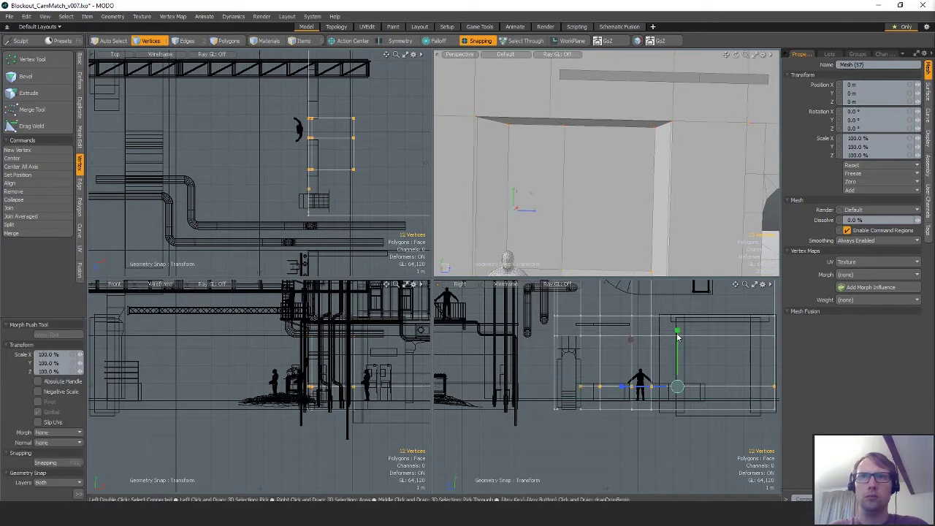
pyautogui.press('q')
pyautogui.moveTo(669, 465); pyautogui.dragTo(824, 397, button='right')
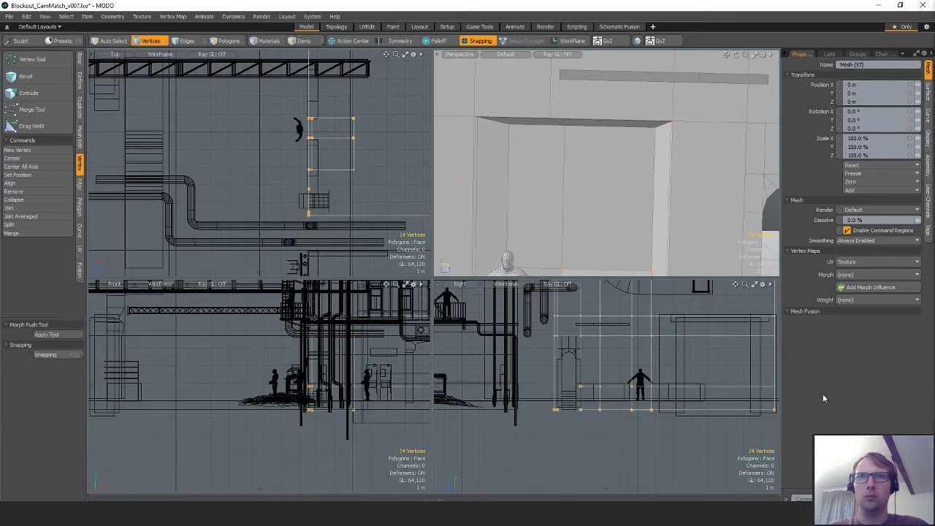
pyautogui.press('r')
pyautogui.press('q')
pyautogui.press('r')
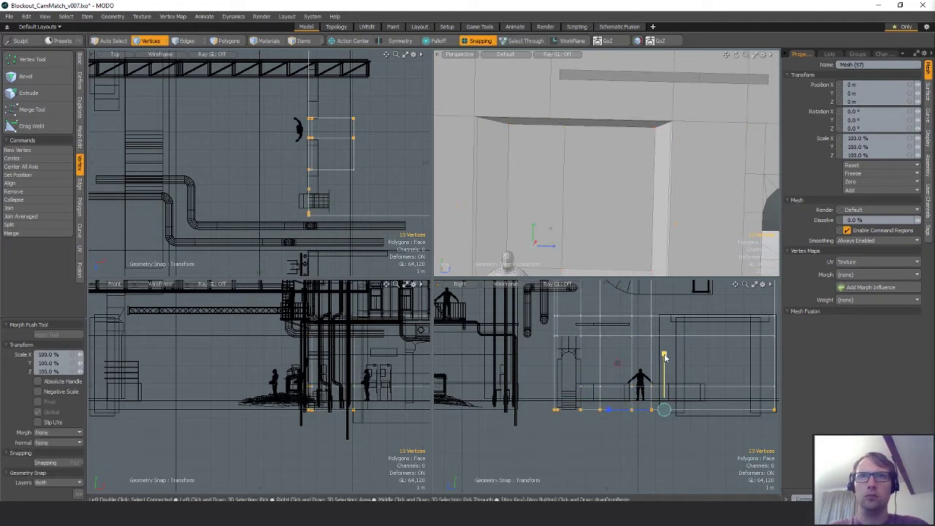
pyautogui.press('q')
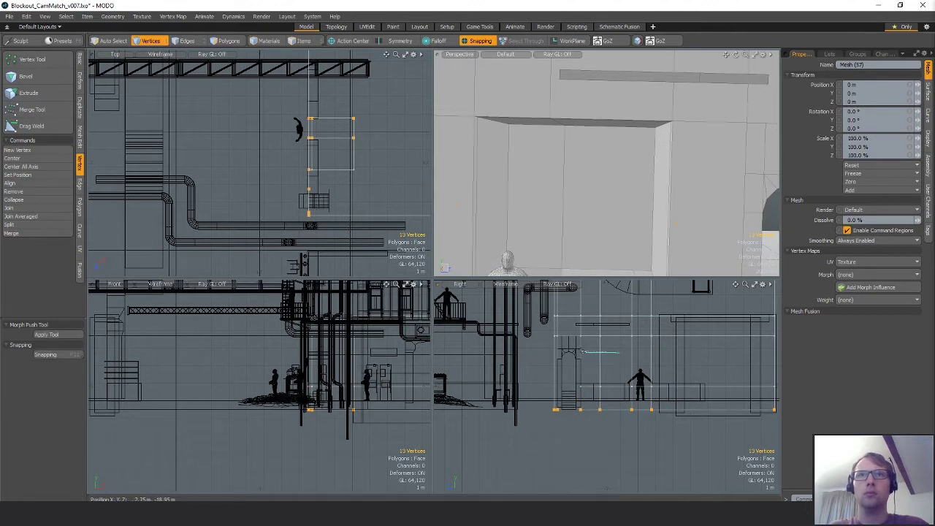
# Step: Lower the top vertices of the recessed room to reduce the height of its opening
pyautogui.press('w')
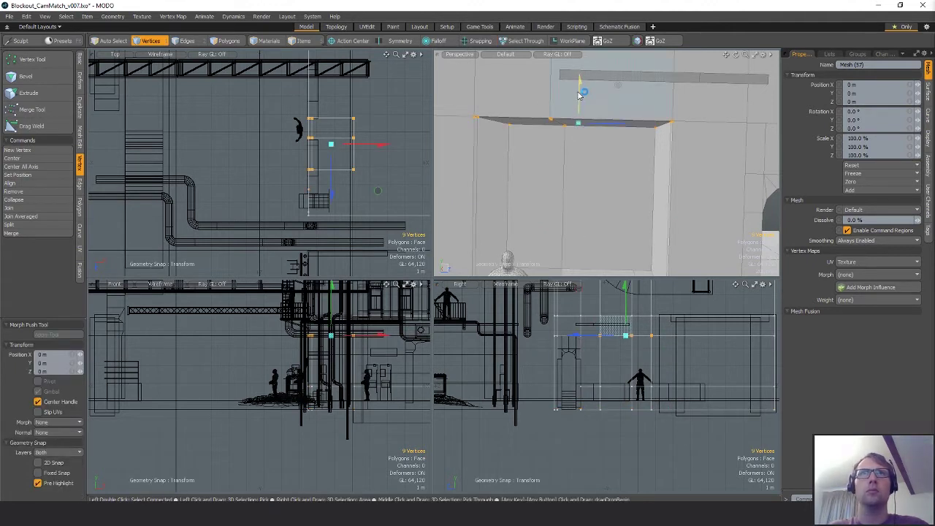
pyautogui.moveTo(581, 95); pyautogui.dragTo(580, 135)
pyautogui.keyDown('alt'); pyautogui.moveTo(580, 135); pyautogui.dragTo(677, 175); pyautogui.keyUp('alt')
pyautogui.press('space')
# Step: Lower the top vertices of both low walls by about 410 mm
pyautogui.press('5')
pyautogui.click(583, 219)
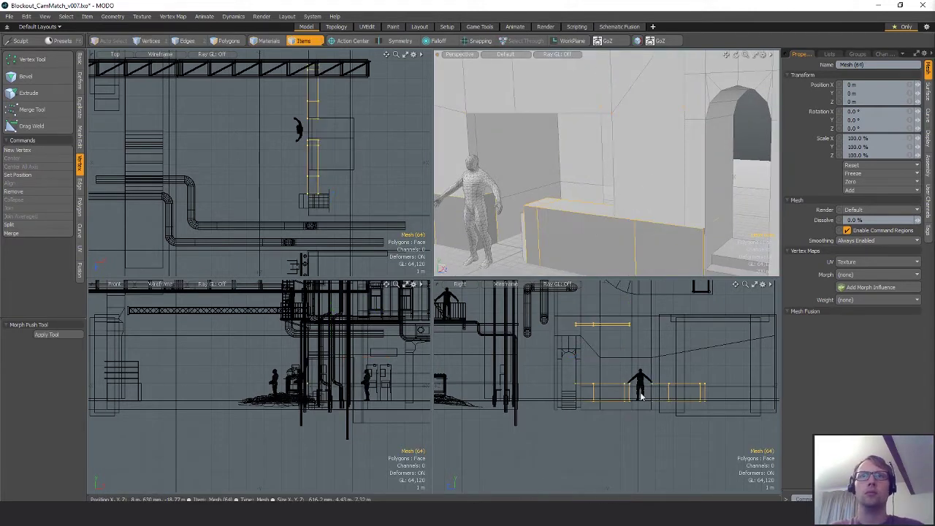
pyautogui.press('1')
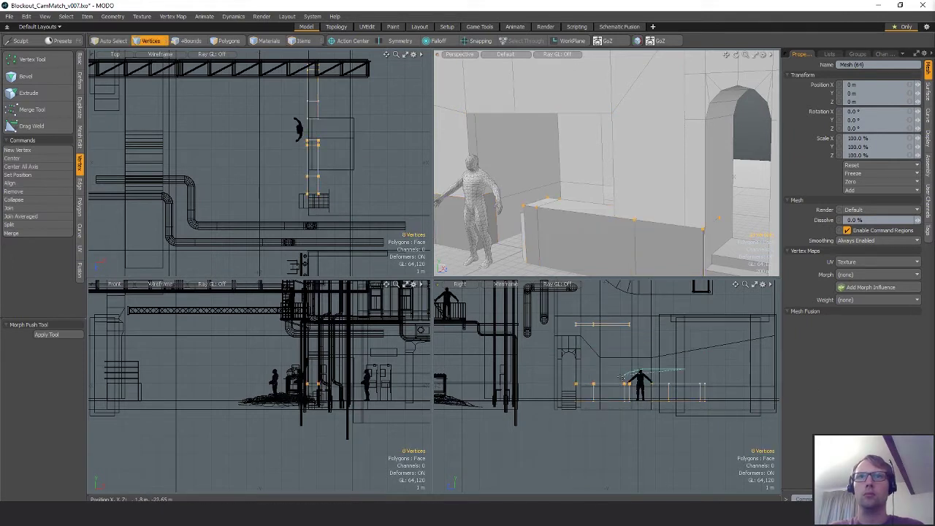
pyautogui.press('y')
pyautogui.moveTo(507, 165); pyautogui.dragTo(507, 187)
pyautogui.keyDown('alt'); pyautogui.keyDown('shift'); pyautogui.moveTo(608, 226); pyautogui.dragTo(570, 201); pyautogui.keyUp('shift'); pyautogui.keyUp('alt')
pyautogui.moveTo(503, 138); pyautogui.dragTo(503, 145)
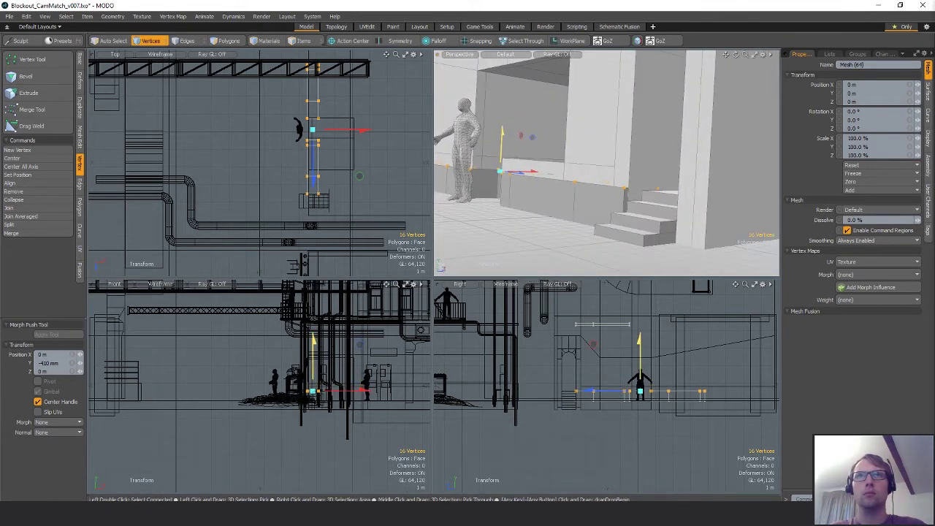
pyautogui.keyDown('alt'); pyautogui.moveTo(555, 161); pyautogui.dragTo(605, 212); pyautogui.keyUp('alt')
pyautogui.press('q')
# Step: Select the three faces of the building's inner sill block behind the low wall and lower them to the low wall's height
pyautogui.press('5')
pyautogui.click(643, 176)
pyautogui.press('3')
pyautogui.click(589, 192)
pyautogui.keyDown('shift'); pyautogui.click(601, 206); pyautogui.keyUp('shift')
pyautogui.keyDown('shift'); pyautogui.click(571, 218); pyautogui.keyUp('shift')
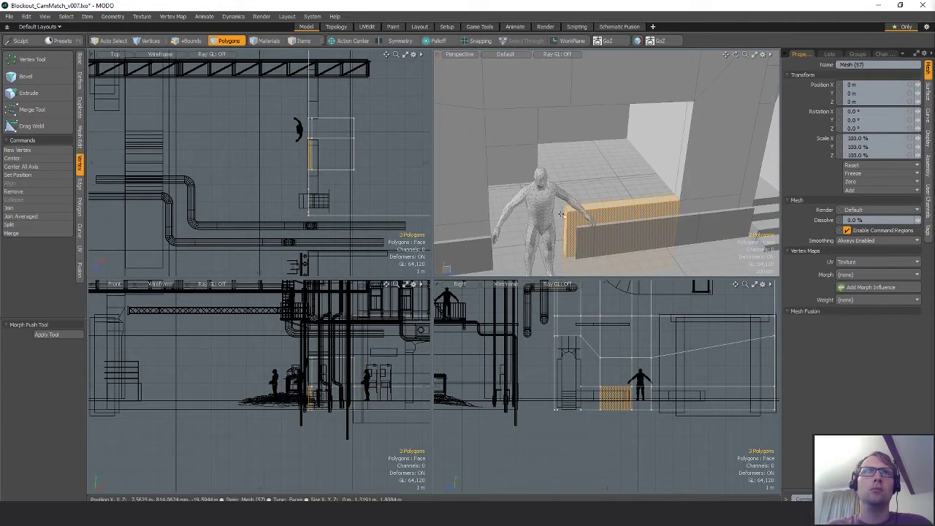
pyautogui.scroll(4, 311, 161)
pyautogui.press('w')
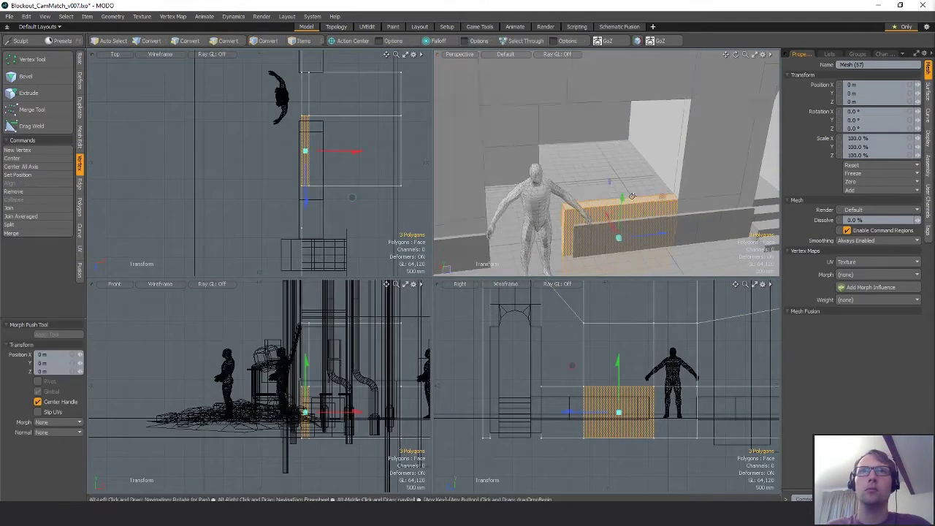
pyautogui.keyDown('alt'); pyautogui.moveTo(647, 212); pyautogui.dragTo(578, 213); pyautogui.keyUp('alt')
pyautogui.press('q')
# Step: Move the end vertices of the low wall beside the walkway gap in Z until they line up with the doorway edge
pyautogui.press('1')
pyautogui.press('5')
pyautogui.click(591, 205)
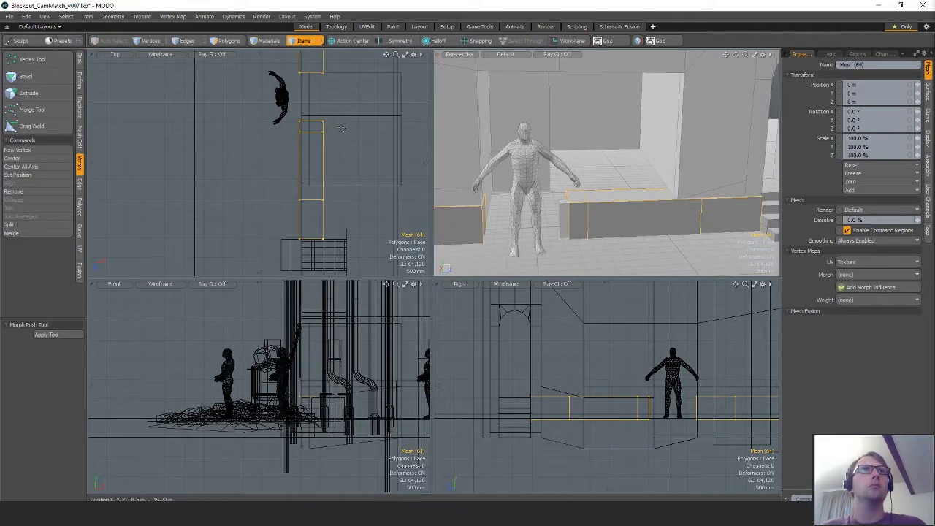
pyautogui.press('1')
pyautogui.moveTo(341, 137); pyautogui.dragTo(287, 113, button='right')
pyautogui.press('w')
pyautogui.moveTo(620, 93); pyautogui.dragTo(610, 93)
pyautogui.press('q')
# Step: Select the lengthwise back edges of the low wall by the steps and move them -300 mm in X to thin it
pyautogui.keyDown('alt'); pyautogui.moveTo(637, 208); pyautogui.dragTo(613, 203); pyautogui.keyUp('alt')
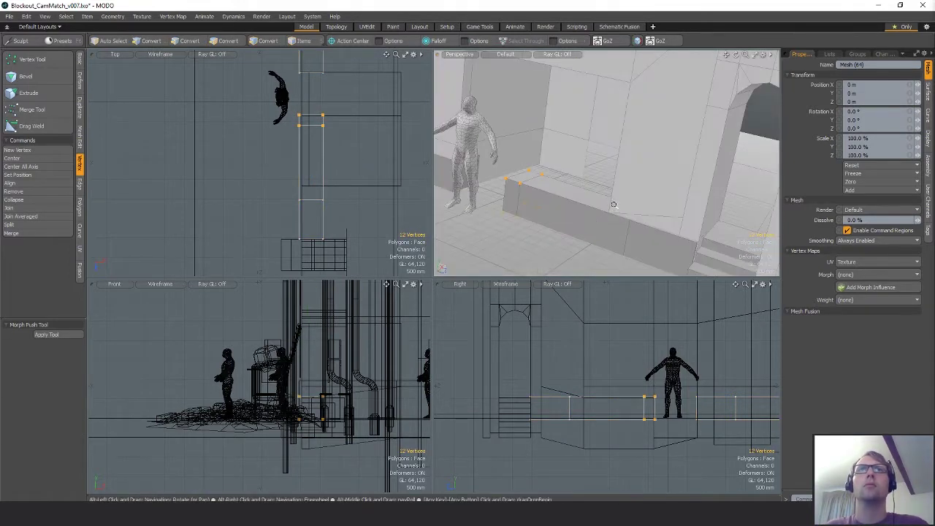
pyautogui.keyDown('alt'); pyautogui.moveTo(582, 170); pyautogui.dragTo(594, 199); pyautogui.keyUp('alt')
pyautogui.press('2')
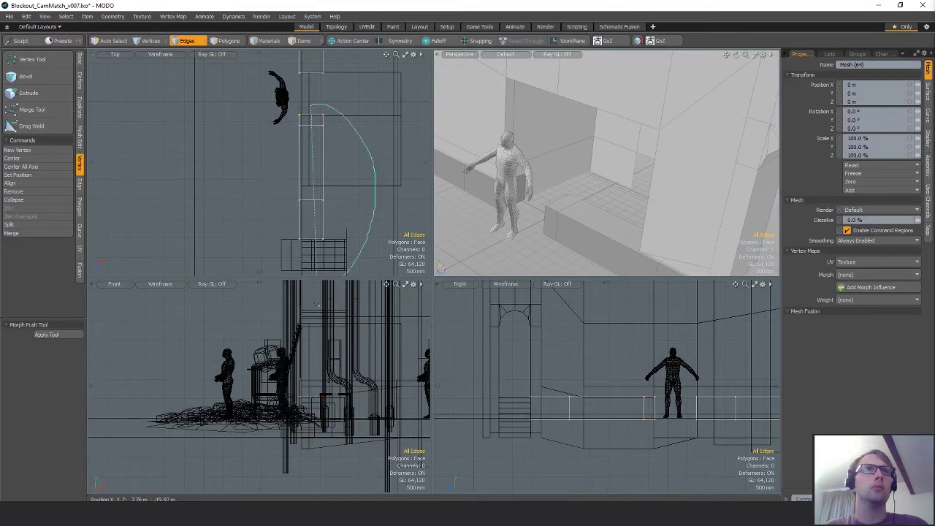
pyautogui.moveTo(317, 305); pyautogui.dragTo(315, 301, button='right')
pyautogui.press('w')
pyautogui.moveTo(348, 182); pyautogui.dragTo(337, 182)
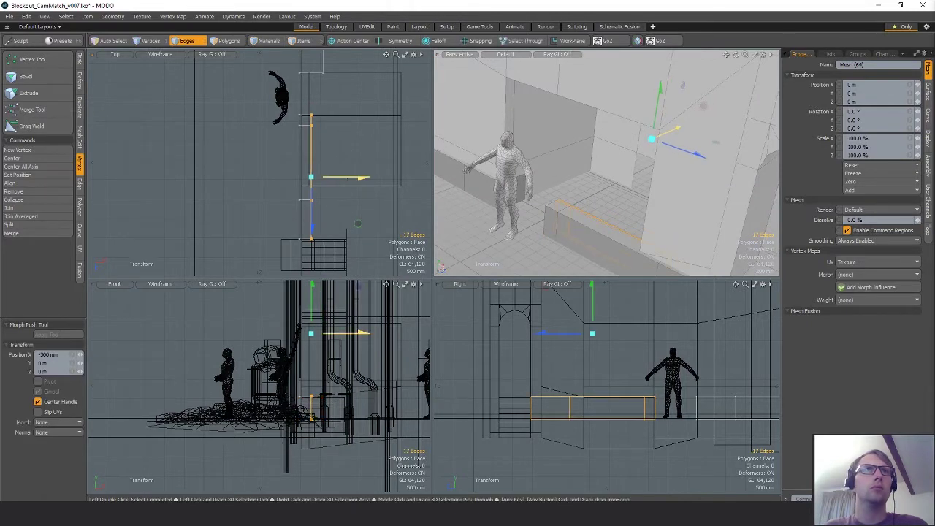
# Step: Try different X offsets for the lengthwise back edges of the low wall by the steps
pyautogui.moveTo(358, 224); pyautogui.dragTo(351, 223)
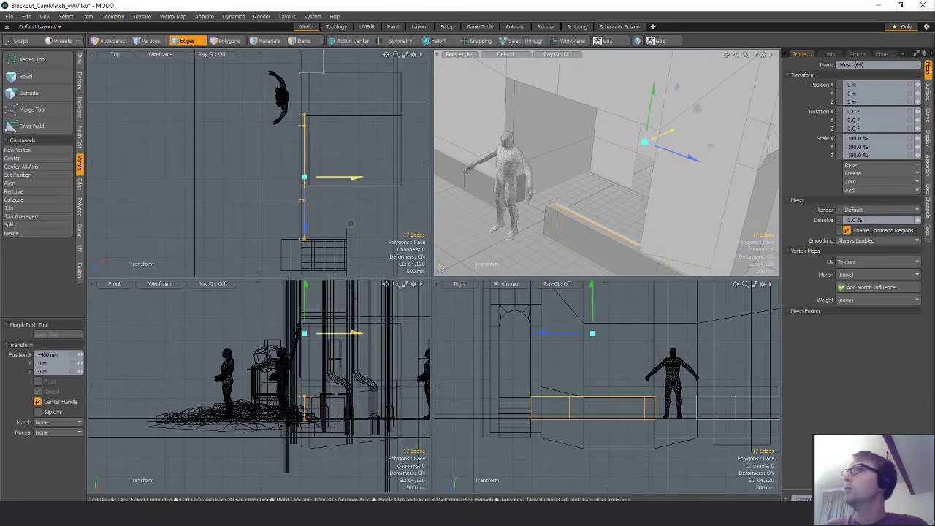
pyautogui.moveTo(329, 181); pyautogui.dragTo(338, 181)
pyautogui.press('q')
# Step: Undo the recent thinning and end alignment of the low wall and the lowering of the building's sill faces
pyautogui.hotkey('ctrl', 'z')
pyautogui.hotkey('ctrl', 'z')
pyautogui.hotkey('ctrl', 'z')
pyautogui.hotkey('ctrl', 'z')
pyautogui.hotkey('ctrl', 'z')
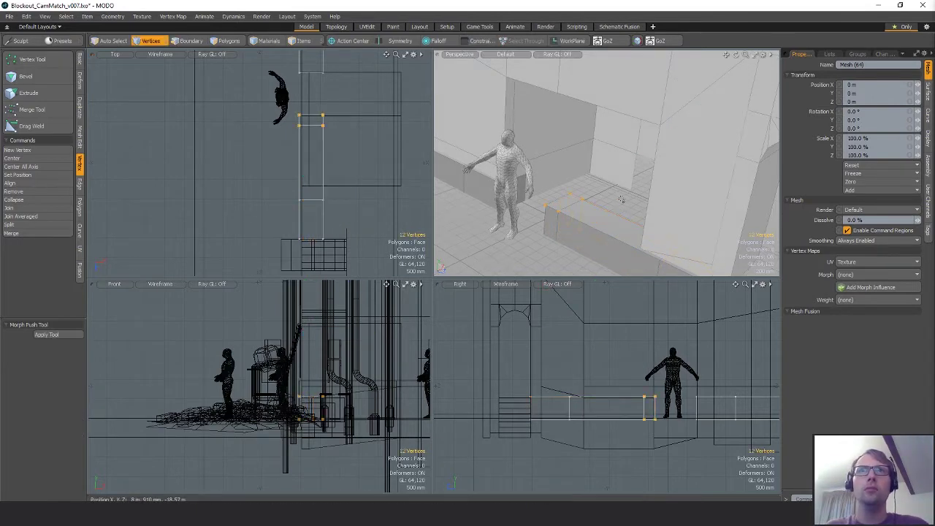
pyautogui.hotkey('ctrl', 'z')
pyautogui.hotkey('ctrl', 'z')
pyautogui.hotkey('ctrl', 'z')
# Step: Select the top face of the building's inner sill behind the low wall and lower it to about the low wall's height
pyautogui.click(606, 209)
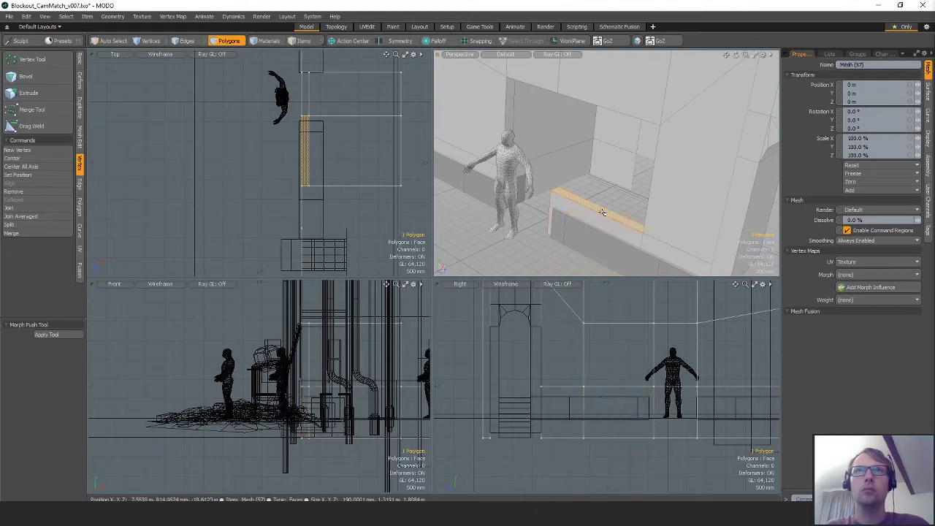
pyautogui.press('w')
pyautogui.moveTo(595, 168); pyautogui.dragTo(602, 196)
pyautogui.scroll(2, 602, 196)
pyautogui.press('q')
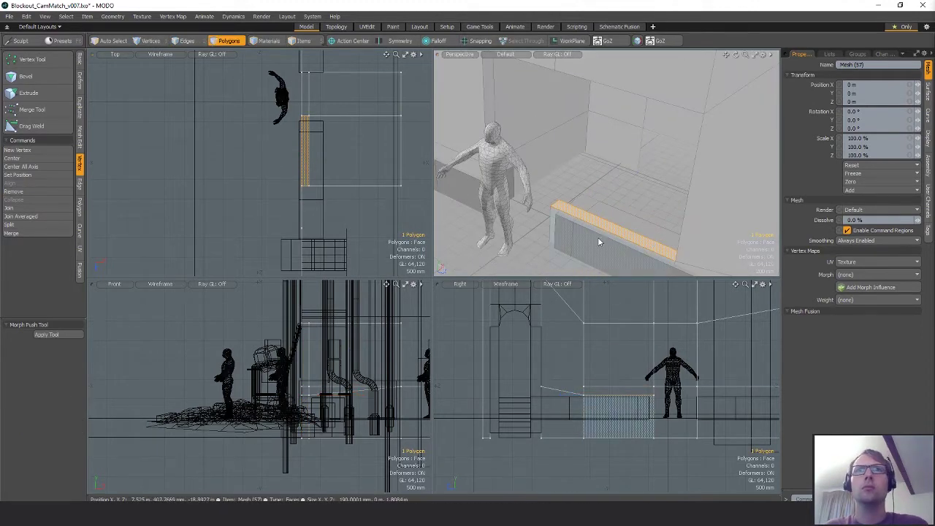
# Step: Select the low wall's end vertices beside the walkway gap and move them in Z to line up with the doorway edge
pyautogui.press('5')
pyautogui.click(596, 238)
pyautogui.press('1')
pyautogui.moveTo(326, 89); pyautogui.dragTo(326, 151, button='right')
pyautogui.press('w')
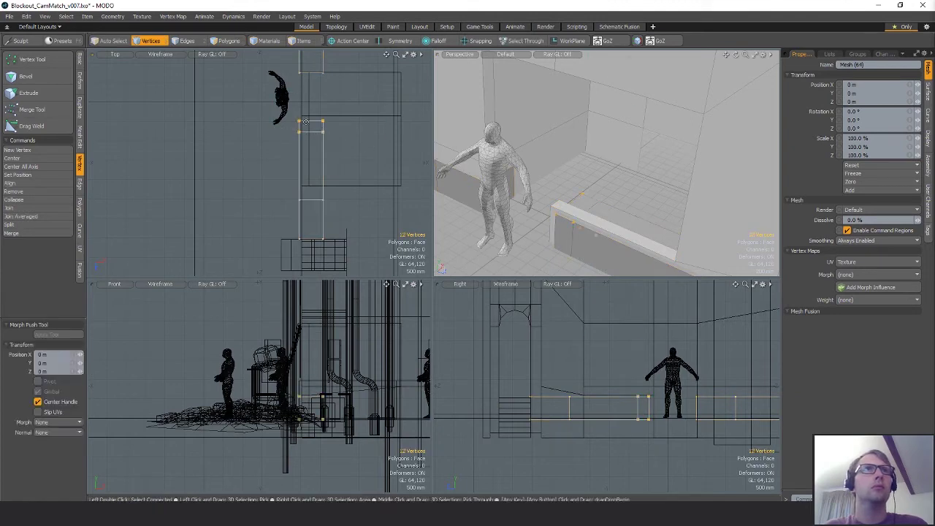
pyautogui.moveTo(312, 175); pyautogui.dragTo(313, 169)
pyautogui.press('space')
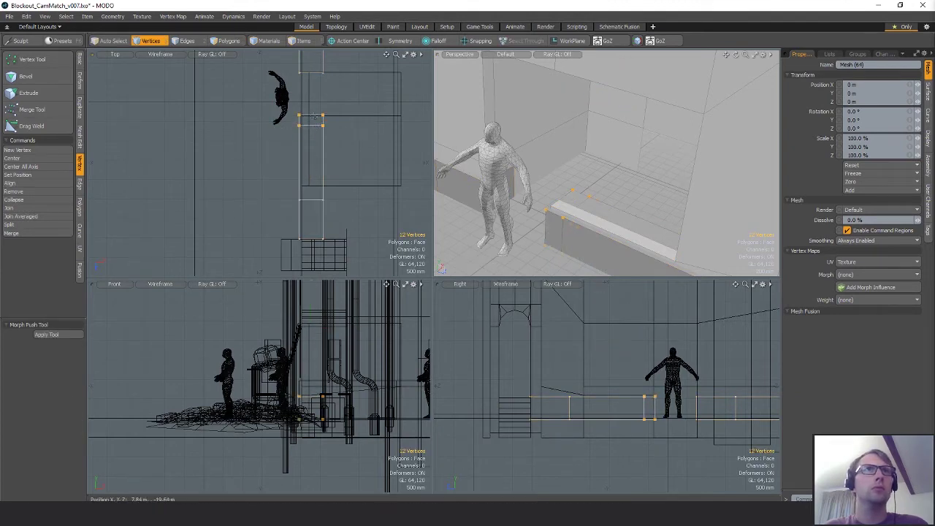
# Step: Select the back vertices of the low wall by the steps and move them in negative X to thin it
pyautogui.moveTo(333, 298); pyautogui.dragTo(316, 297, button='right')
pyautogui.press('w')
pyautogui.moveTo(350, 181); pyautogui.dragTo(335, 181)
pyautogui.press('space')
pyautogui.click(384, 162)
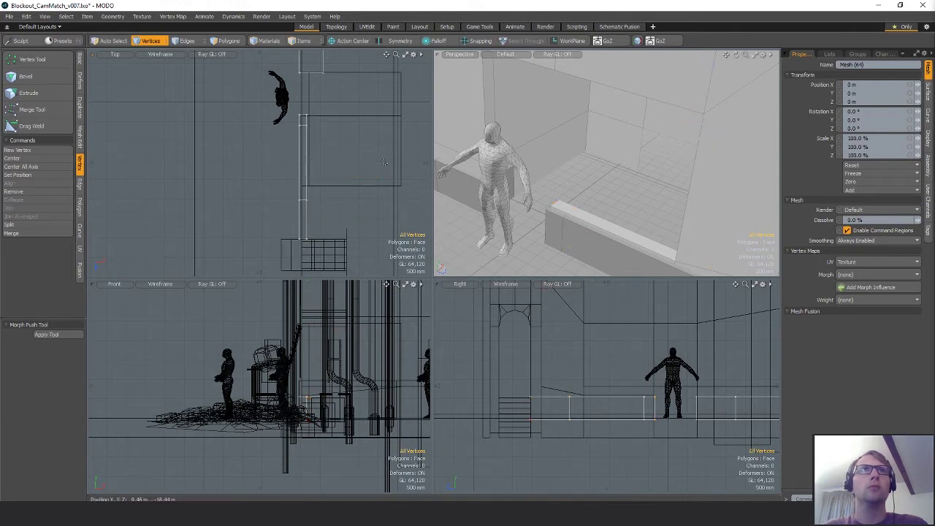
# Step: Fine-tune the thinned low wall's end vertices at the walkway gap by 24 mm in Z to meet the doorway edge
pyautogui.keyDown('alt'); pyautogui.keyDown('shift'); pyautogui.moveTo(297, 60); pyautogui.dragTo(330, 144); pyautogui.keyUp('shift'); pyautogui.keyUp('alt')
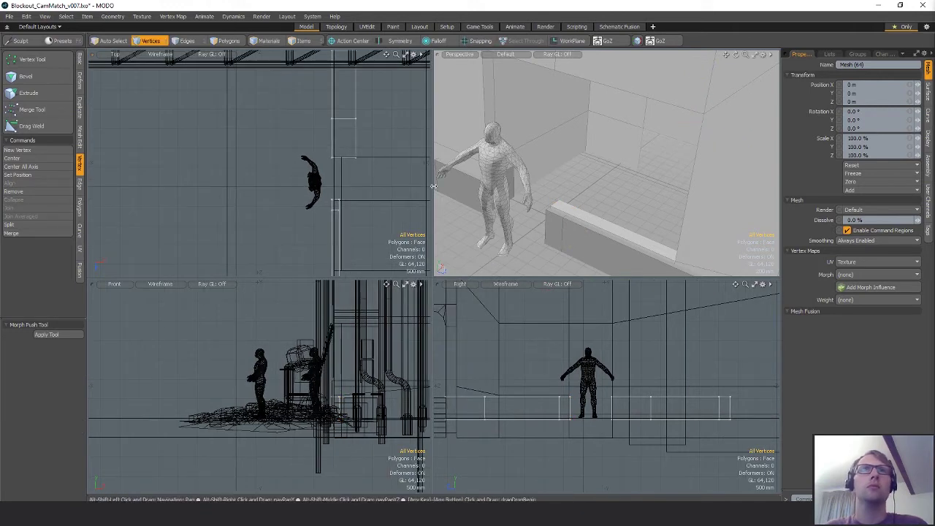
pyautogui.scroll(3, 556, 193)
pyautogui.keyDown('alt'); pyautogui.moveTo(539, 190); pyautogui.dragTo(678, 213); pyautogui.keyUp('alt')
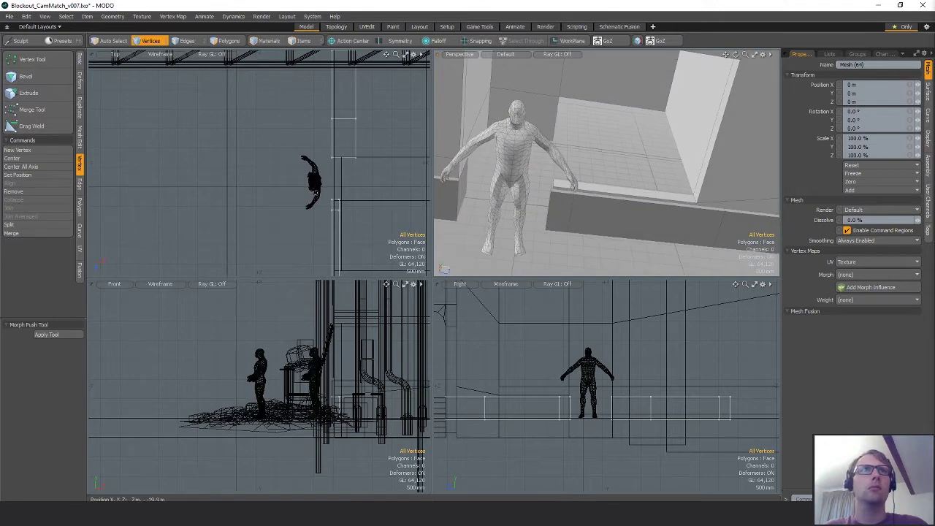
pyautogui.scroll(8, 342, 199)
pyautogui.moveTo(322, 222); pyautogui.dragTo(321, 197, button='right')
pyautogui.press('w')
pyautogui.moveTo(295, 254)
pyautogui.keyDown('alt'); pyautogui.keyDown('shift'); pyautogui.mouseDown()
pyautogui.moveTo(305, 183)
pyautogui.moveTo(296, 198)
pyautogui.mouseUp(); pyautogui.keyUp('shift'); pyautogui.keyUp('alt')
# Step: Select the end vertices of the low wall across the gap and move them in Z to meet the other doorway edge
pyautogui.scroll(-4, 332, 182)
pyautogui.keyDown('alt'); pyautogui.keyDown('shift'); pyautogui.moveTo(328, 124); pyautogui.dragTo(330, 208); pyautogui.keyUp('shift'); pyautogui.keyUp('alt')
pyautogui.keyDown('alt'); pyautogui.keyDown('shift'); pyautogui.moveTo(328, 59); pyautogui.dragTo(327, 137); pyautogui.keyUp('shift'); pyautogui.keyUp('alt')
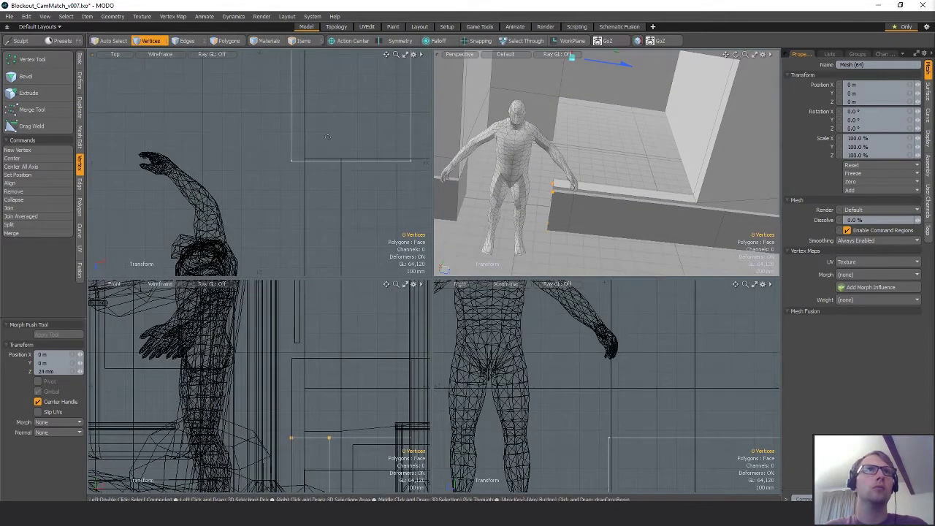
pyautogui.press('q')
pyautogui.moveTo(314, 113); pyautogui.dragTo(420, 175, button='right')
pyautogui.press('w')
pyautogui.moveTo(352, 210); pyautogui.dragTo(346, 206)
# Step: Select the back vertices of the low wall across the gap and move them in X with snapping to match the thinned wall
pyautogui.scroll(-6, 366, 179)
pyautogui.press('q')
pyautogui.moveTo(344, 269)
pyautogui.mouseDown(button='right')
pyautogui.moveTo(385, 53)
pyautogui.moveTo(367, 219)
pyautogui.mouseUp(button='right')
pyautogui.keyDown('alt'); pyautogui.keyDown('shift'); pyautogui.moveTo(365, 220); pyautogui.dragTo(366, 201); pyautogui.keyUp('shift'); pyautogui.keyUp('alt')
pyautogui.press('w')
pyautogui.press('x')
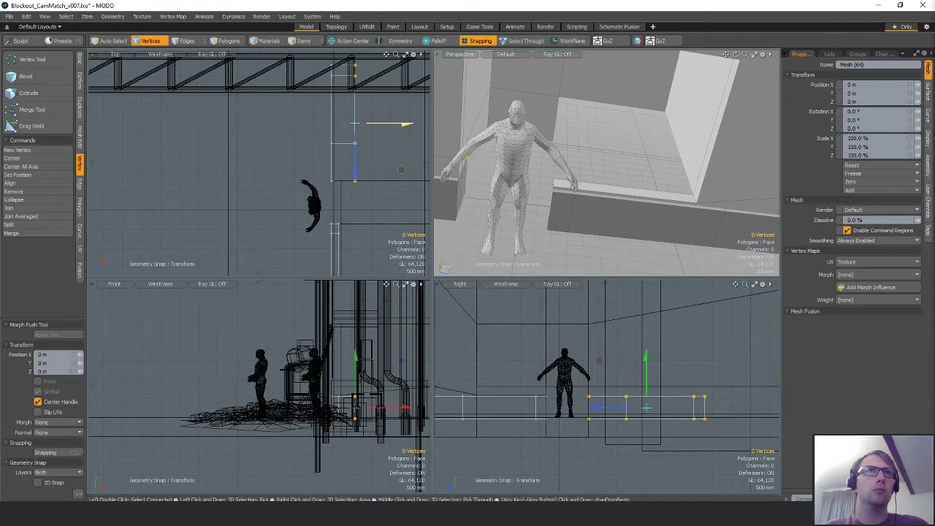
pyautogui.moveTo(407, 124); pyautogui.dragTo(391, 124)
pyautogui.press('q')
pyautogui.keyDown('alt'); pyautogui.moveTo(564, 171); pyautogui.dragTo(535, 131); pyautogui.keyUp('alt')
pyautogui.scroll(-5, 539, 156)
pyautogui.keyDown('alt'); pyautogui.keyDown('shift'); pyautogui.moveTo(599, 155); pyautogui.dragTo(569, 193); pyautogui.keyUp('shift'); pyautogui.keyUp('alt')
pyautogui.press('space')
pyautogui.press('space')
pyautogui.click(609, 165)
pyautogui.press('w')
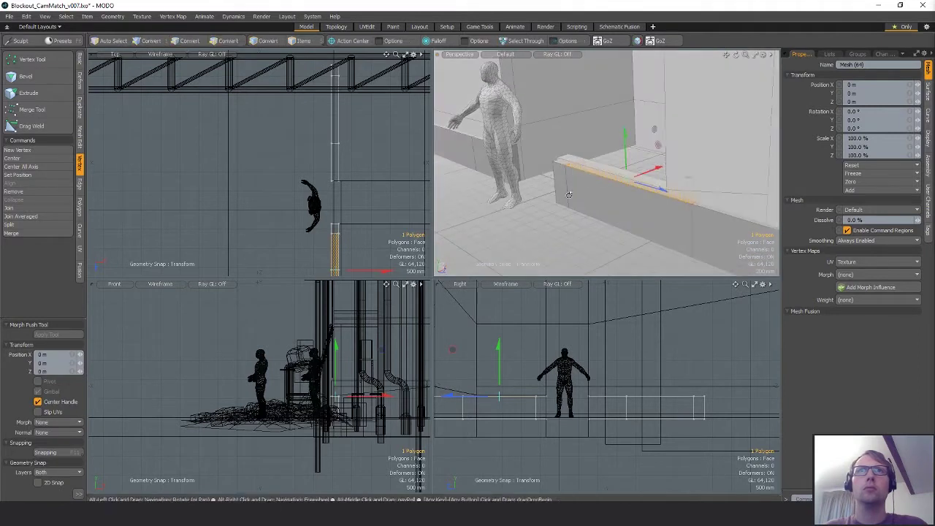
pyautogui.press('q')
# Step: Select the top face of the building's inner sill and raise it 40 mm in Y
pyautogui.press('5')
pyautogui.click(586, 164)
pyautogui.press('space')
pyautogui.click(585, 164)
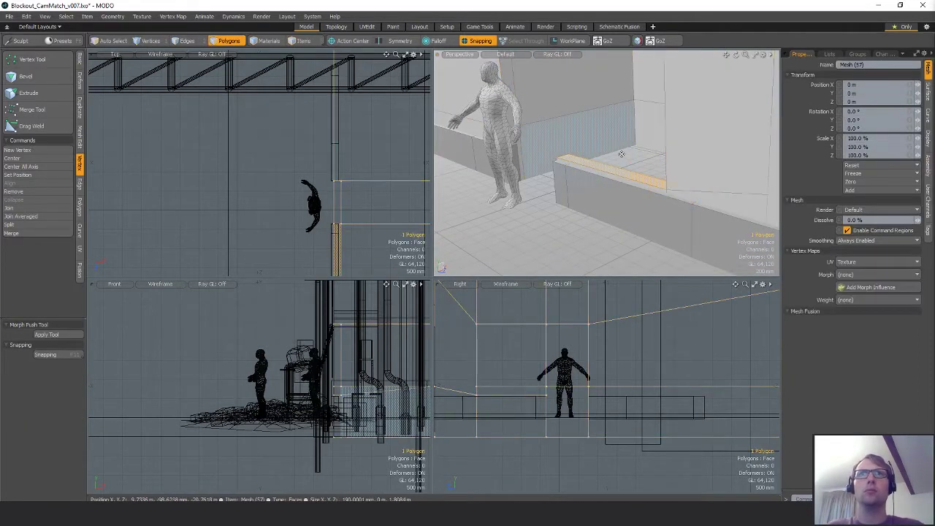
pyautogui.press('w')
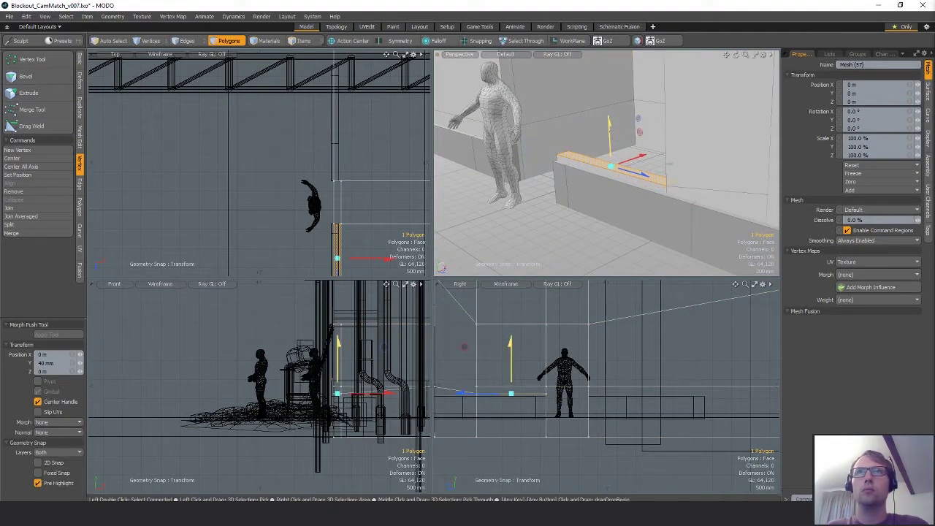
pyautogui.press('q')
pyautogui.click(574, 136)
pyautogui.keyDown('alt'); pyautogui.moveTo(574, 137); pyautogui.dragTo(579, 117); pyautogui.keyUp('alt')
pyautogui.press('Escape')
# Step: Select the building's vertex beside the arched doorway and lower it in Y with snapping to level the sloping sill line
pyautogui.keyDown('ctrl'); pyautogui.keyDown('alt'); pyautogui.moveTo(680, 164); pyautogui.dragTo(614, 165); pyautogui.keyUp('alt'); pyautogui.keyUp('ctrl')
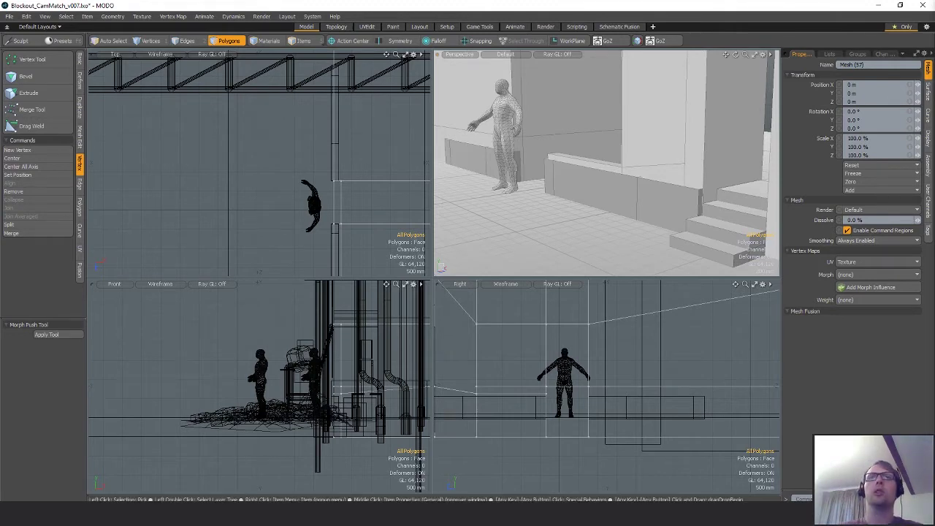
pyautogui.keyDown('alt'); pyautogui.moveTo(585, 187); pyautogui.dragTo(720, 196); pyautogui.keyUp('alt')
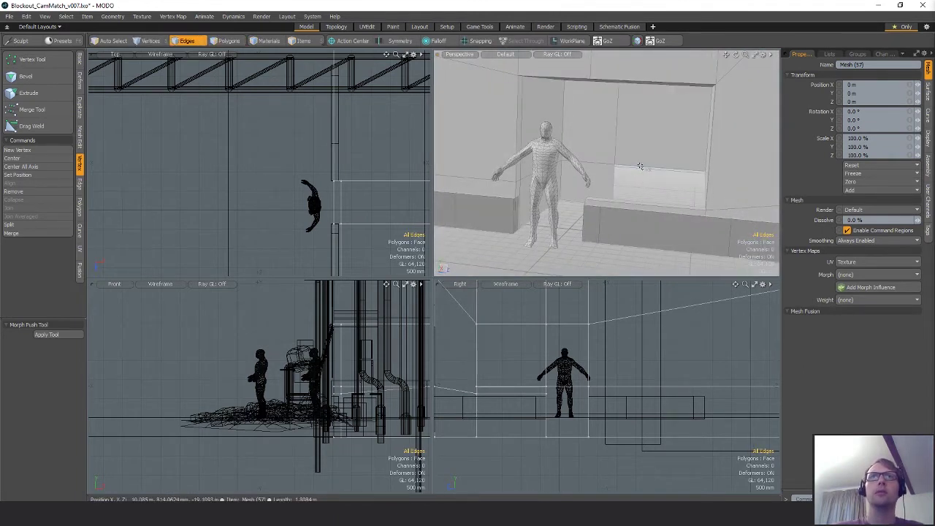
pyautogui.keyDown('alt'); pyautogui.moveTo(641, 166); pyautogui.dragTo(599, 176); pyautogui.keyUp('alt')
pyautogui.keyDown('alt'); pyautogui.moveTo(570, 389); pyautogui.dragTo(729, 392); pyautogui.keyUp('alt')
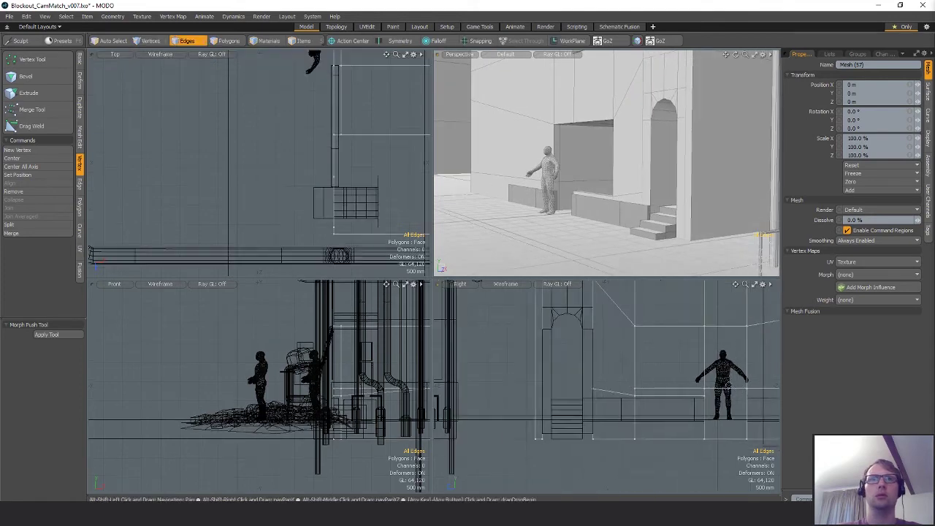
pyautogui.press('space')
pyautogui.press('space')
pyautogui.press('w')
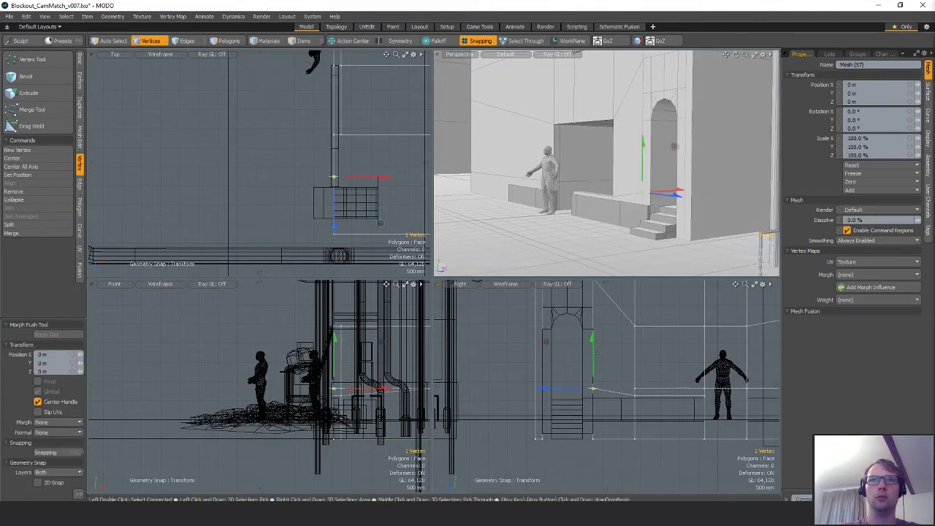
pyautogui.press('space')
pyautogui.keyDown('alt'); pyautogui.keyDown('shift'); pyautogui.moveTo(618, 352); pyautogui.dragTo(616, 397); pyautogui.keyUp('shift'); pyautogui.keyUp('alt')
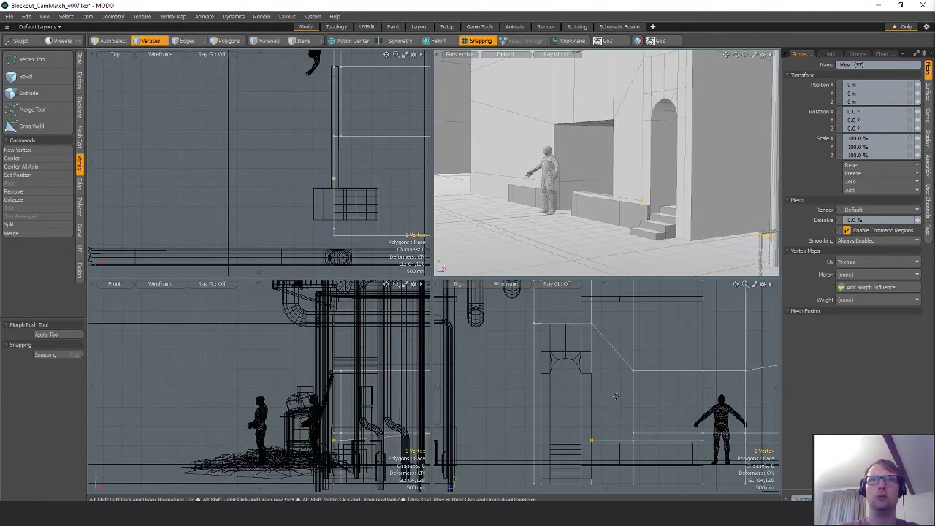
pyautogui.keyDown('alt'); pyautogui.moveTo(671, 259); pyautogui.dragTo(648, 204); pyautogui.keyUp('alt')
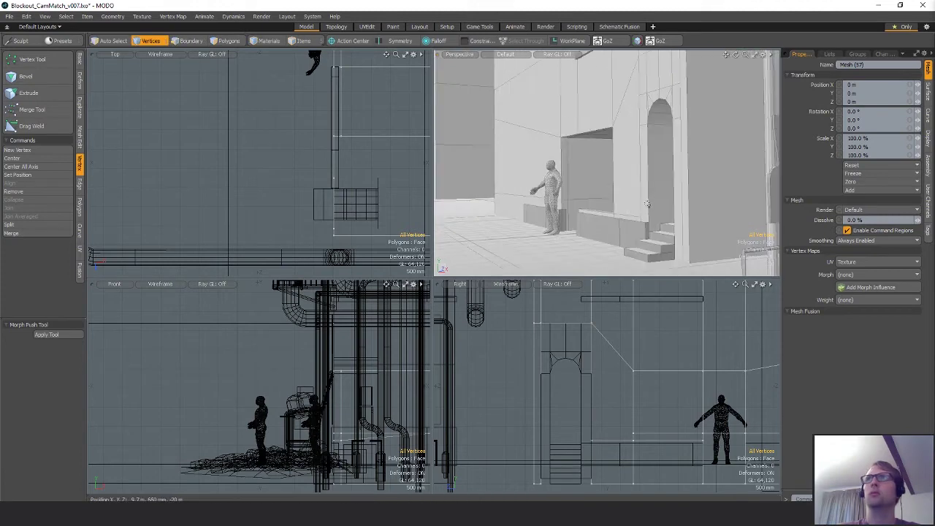
# Step: Select the two side wall faces of the building's recess beside the walkway gap and extrude them -450 mm in Z
pyautogui.keyDown('alt'); pyautogui.keyDown('shift'); pyautogui.moveTo(619, 168); pyautogui.dragTo(597, 201); pyautogui.keyUp('shift'); pyautogui.keyUp('alt')
pyautogui.press('space')
pyautogui.press('space')
pyautogui.keyDown('alt'); pyautogui.moveTo(597, 184); pyautogui.dragTo(624, 176); pyautogui.keyUp('alt')
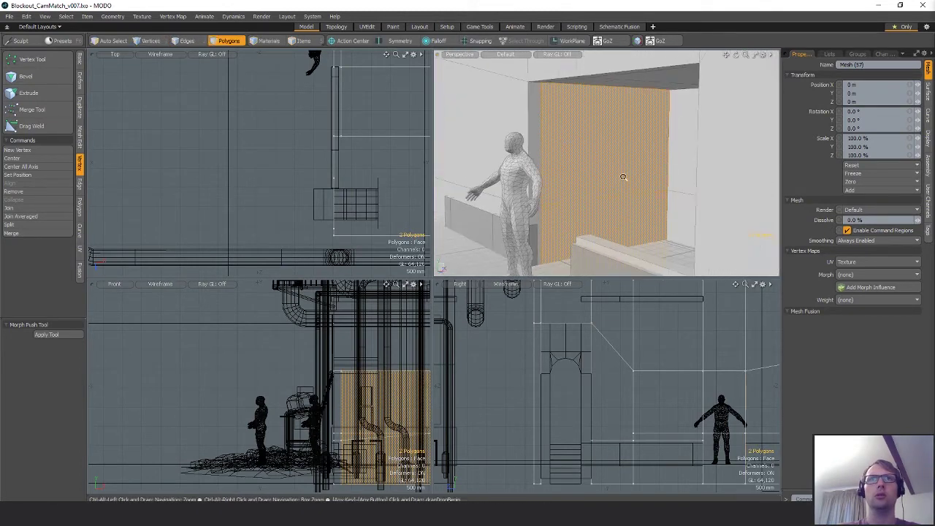
pyautogui.hotkey('ctrl', '3')
pyautogui.click(608, 79)
pyautogui.hotkey('shift', 'x')
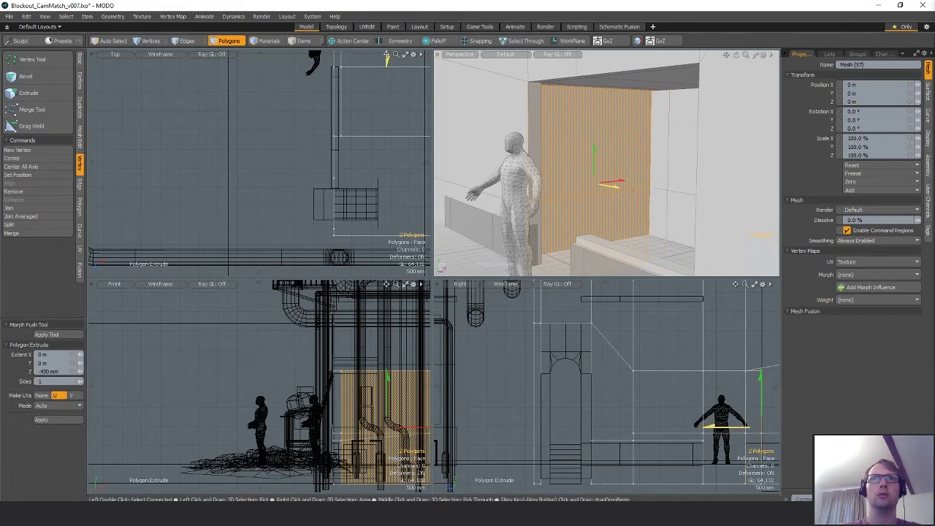
pyautogui.keyDown('alt'); pyautogui.keyDown('shift'); pyautogui.moveTo(614, 186); pyautogui.dragTo(645, 160); pyautogui.keyUp('shift'); pyautogui.keyUp('alt')
pyautogui.keyDown('alt'); pyautogui.keyDown('shift'); pyautogui.moveTo(343, 95); pyautogui.dragTo(321, 196); pyautogui.keyUp('shift'); pyautogui.keyUp('alt')
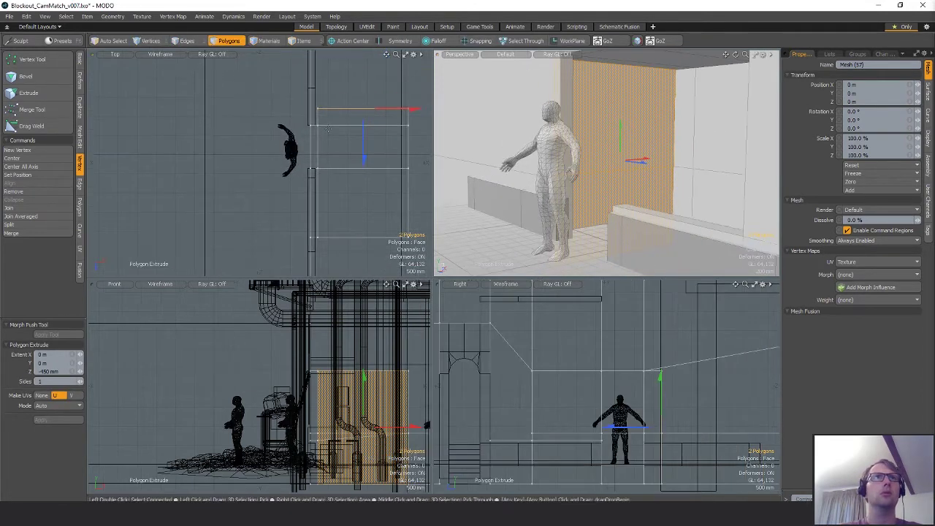
pyautogui.press('q')
# Step: Select the vertices along the recess's inner front edge and move them in negative X to thin the front wall
pyautogui.press('1')
pyautogui.scroll(4, 313, 185)
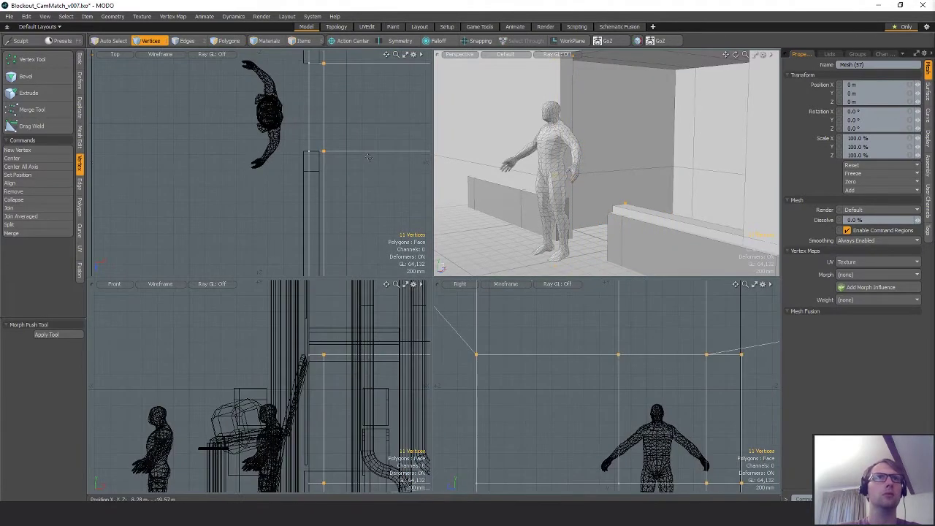
pyautogui.press('w')
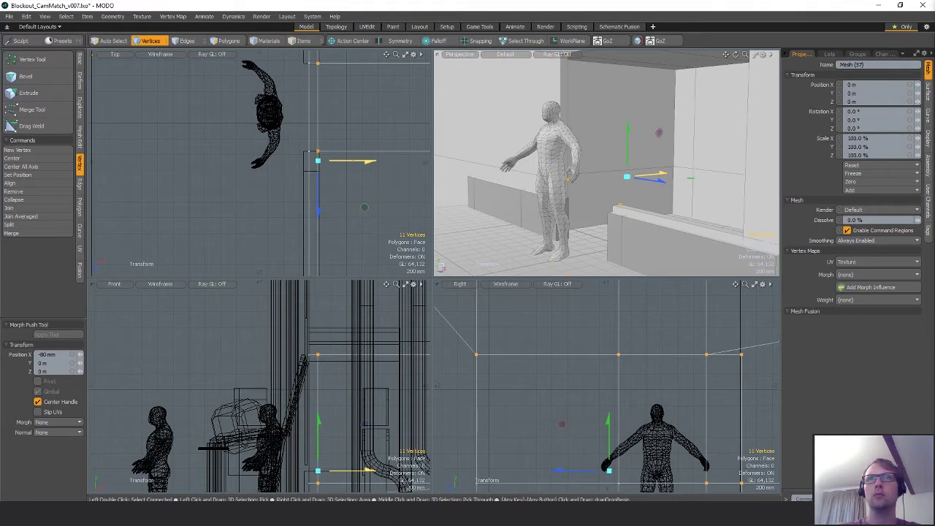
pyautogui.moveTo(346, 162); pyautogui.dragTo(346, 163)
pyautogui.moveTo(617, 174)
pyautogui.keyDown('alt'); pyautogui.mouseDown()
pyautogui.moveTo(621, 238)
pyautogui.moveTo(622, 190)
pyautogui.mouseUp(); pyautogui.keyUp('alt')
pyautogui.scroll(3, 622, 190)
pyautogui.press('q')
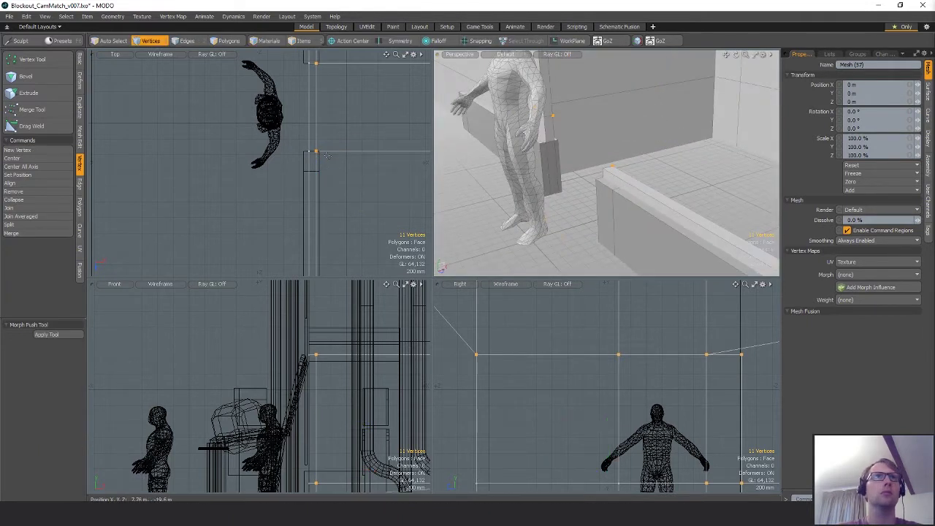
# Step: Select the back vertices of both low walls and move them -40 mm in X to line up with the recess's front wall
pyautogui.press('5')
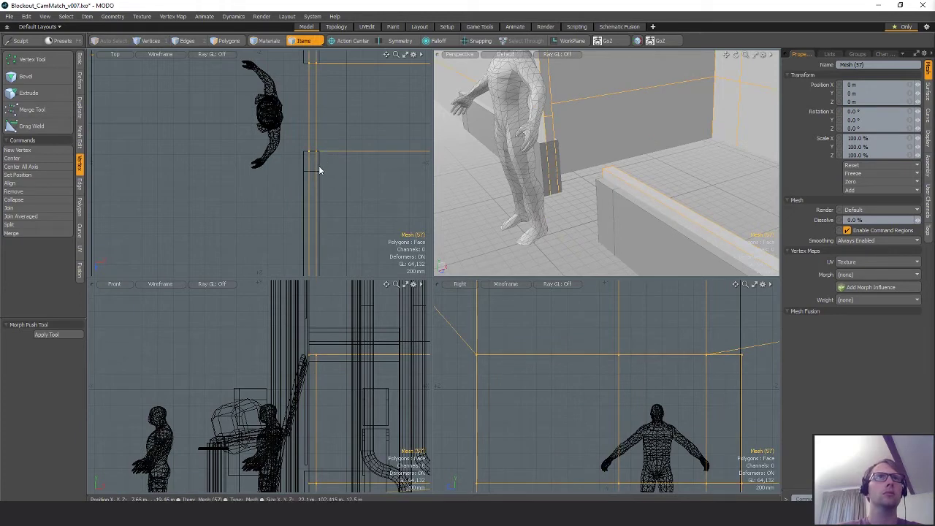
pyautogui.click(304, 174)
pyautogui.press('1')
pyautogui.scroll(-4, 304, 174)
pyautogui.keyDown('alt'); pyautogui.keyDown('shift'); pyautogui.moveTo(304, 174); pyautogui.dragTo(279, 193); pyautogui.keyUp('shift'); pyautogui.keyUp('alt')
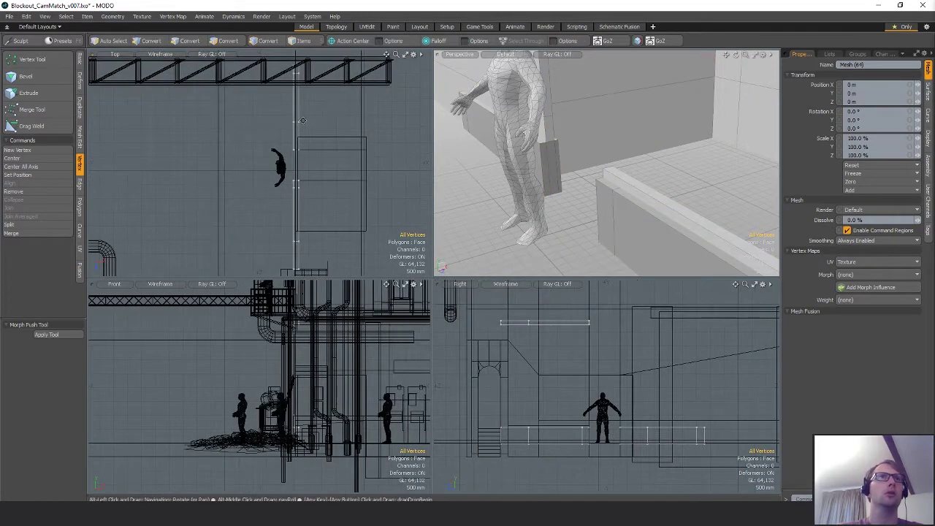
pyautogui.scroll(-1, 279, 193)
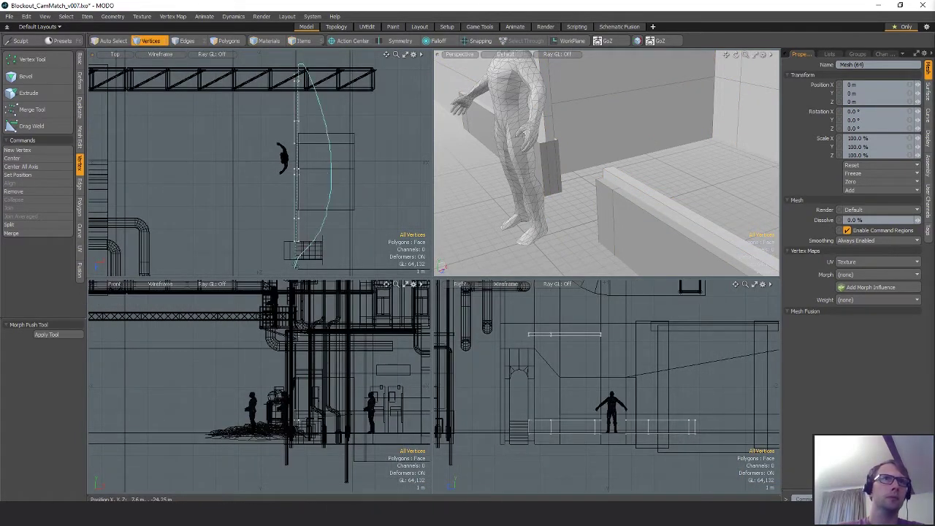
pyautogui.hotkey('shift', 'a')
pyautogui.press('w')
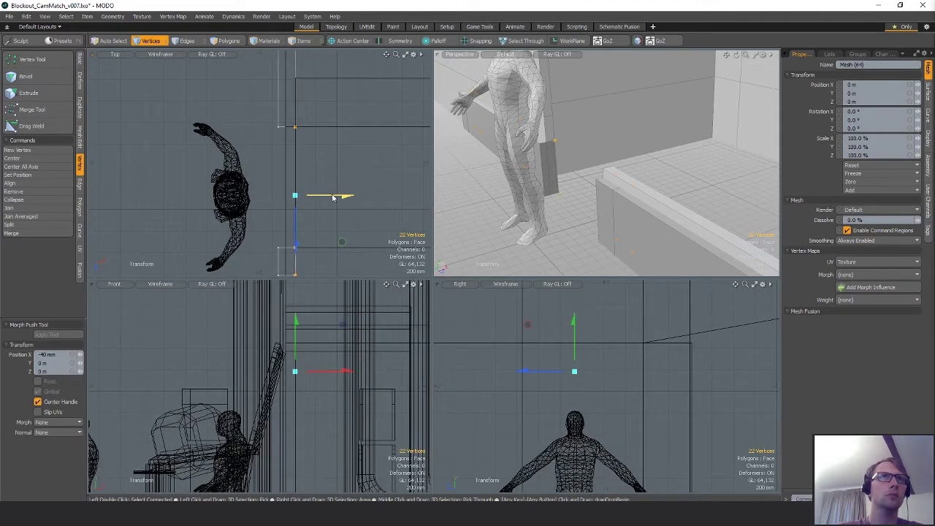
pyautogui.press('Escape')
pyautogui.press('Escape')
# Step: Select the three ceiling faces of the building's recess from below
pyautogui.keyDown('ctrl'); pyautogui.keyDown('alt'); pyautogui.moveTo(621, 172); pyautogui.dragTo(578, 161); pyautogui.keyUp('alt'); pyautogui.keyUp('ctrl')
pyautogui.keyDown('ctrl'); pyautogui.keyDown('alt'); pyautogui.moveTo(577, 161); pyautogui.dragTo(563, 110); pyautogui.keyUp('alt'); pyautogui.keyUp('ctrl')
pyautogui.press('2')
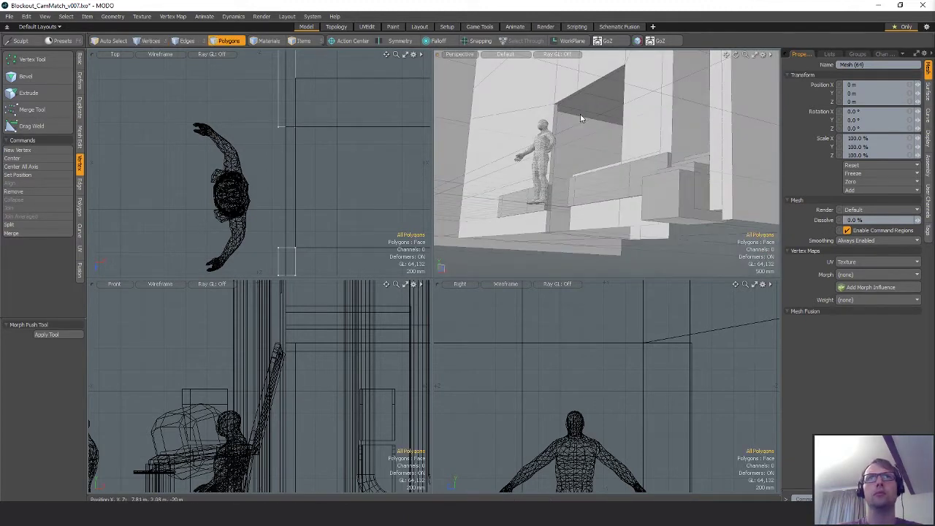
pyautogui.press('5')
pyautogui.click(584, 116)
pyautogui.press('2')
pyautogui.press('3')
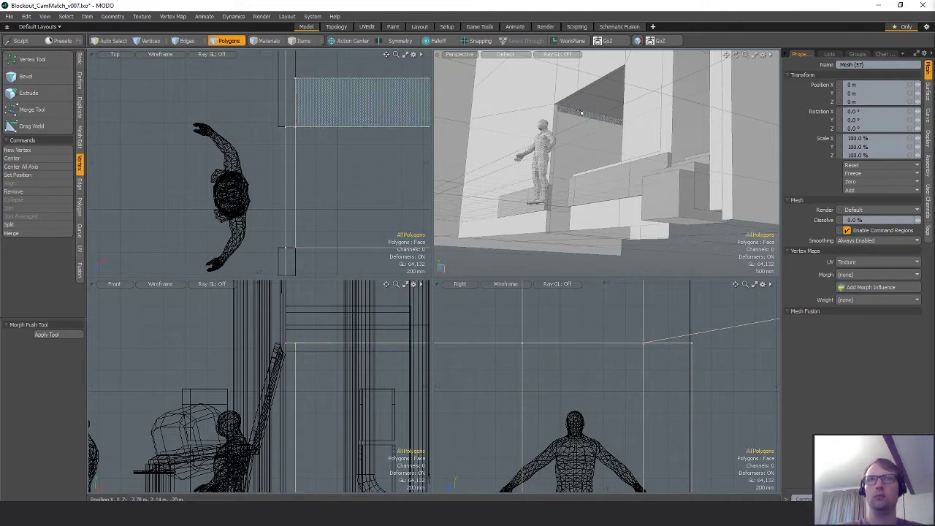
pyautogui.moveTo(584, 108); pyautogui.dragTo(605, 117)
pyautogui.hotkey('shift', 'a')
pyautogui.keyDown('shift'); pyautogui.click(649, 132); pyautogui.keyUp('shift')
pyautogui.hotkey('ctrl', '2')
pyautogui.click(618, 51)
pyautogui.click(641, 133)
pyautogui.hotkey('ctrl', 'z')
pyautogui.hotkey('ctrl', 'z')
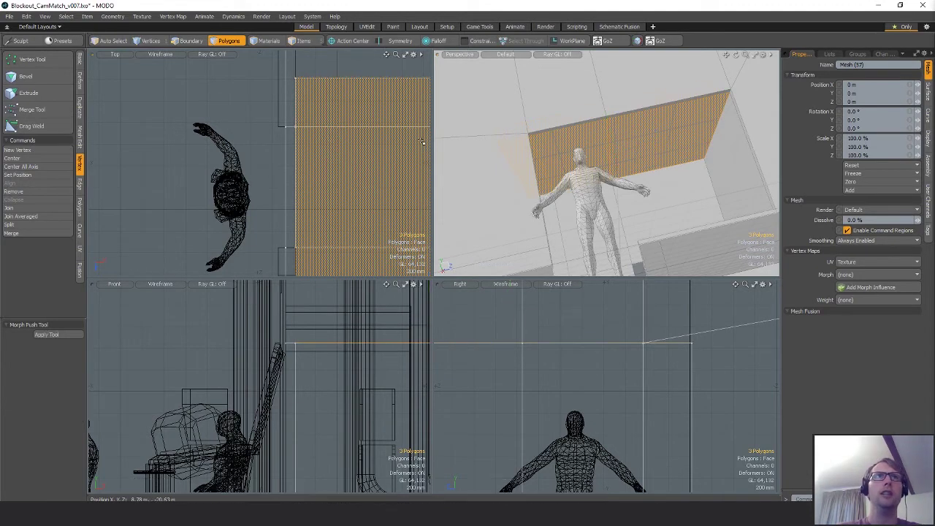
# Step: Extrude the recess's three ceiling faces 270 mm upward in Y
pyautogui.press('w')
pyautogui.keyDown('ctrl'); pyautogui.keyDown('shift'); pyautogui.rightClick(616, 133); pyautogui.keyUp('shift'); pyautogui.keyUp('ctrl')
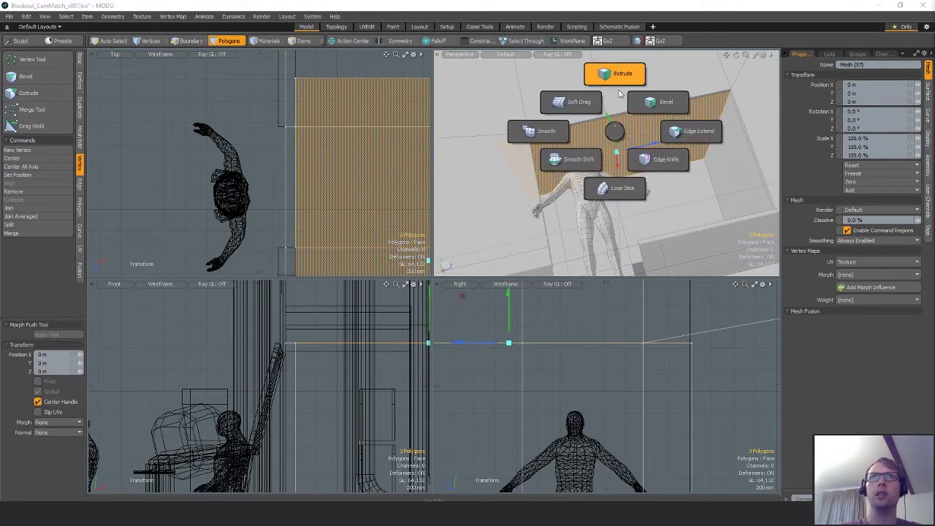
pyautogui.click(614, 82)
pyautogui.moveTo(610, 124)
pyautogui.mouseDown()
pyautogui.moveTo(607, 111)
pyautogui.moveTo(645, 94)
pyautogui.moveTo(639, 125)
pyautogui.moveTo(634, 114)
pyautogui.moveTo(615, 118)
pyautogui.mouseUp()
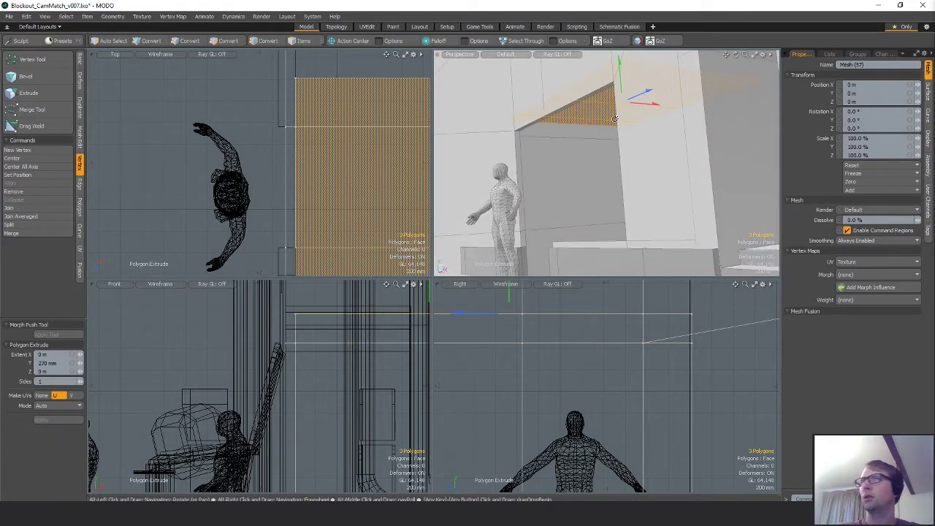
# Step: Raise the extrusion of the recess's ceiling faces to 390 mm in Y
pyautogui.keyDown('alt'); pyautogui.moveTo(622, 85); pyautogui.dragTo(601, 99); pyautogui.keyUp('alt')
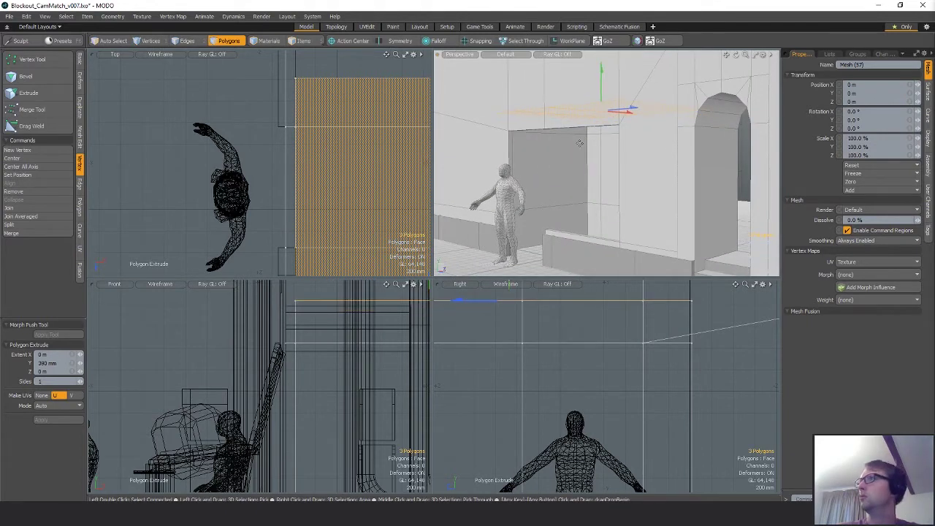
pyautogui.keyDown('alt'); pyautogui.moveTo(579, 143); pyautogui.dragTo(595, 146); pyautogui.keyUp('alt')
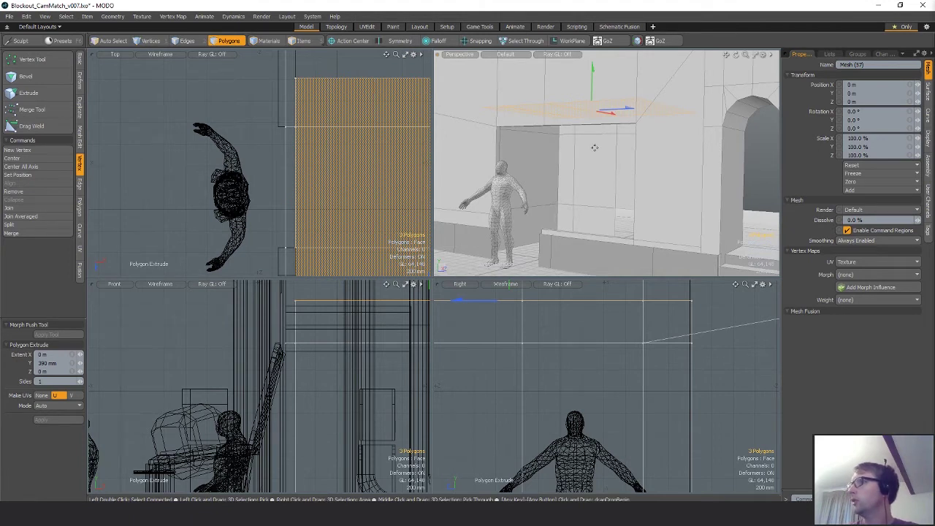
pyautogui.moveTo(627, 151)
pyautogui.keyDown('alt'); pyautogui.mouseDown()
pyautogui.moveTo(682, 191)
pyautogui.moveTo(706, 154)
pyautogui.moveTo(702, 163)
pyautogui.moveTo(647, 169)
pyautogui.moveTo(621, 157)
pyautogui.mouseUp(); pyautogui.keyUp('alt')
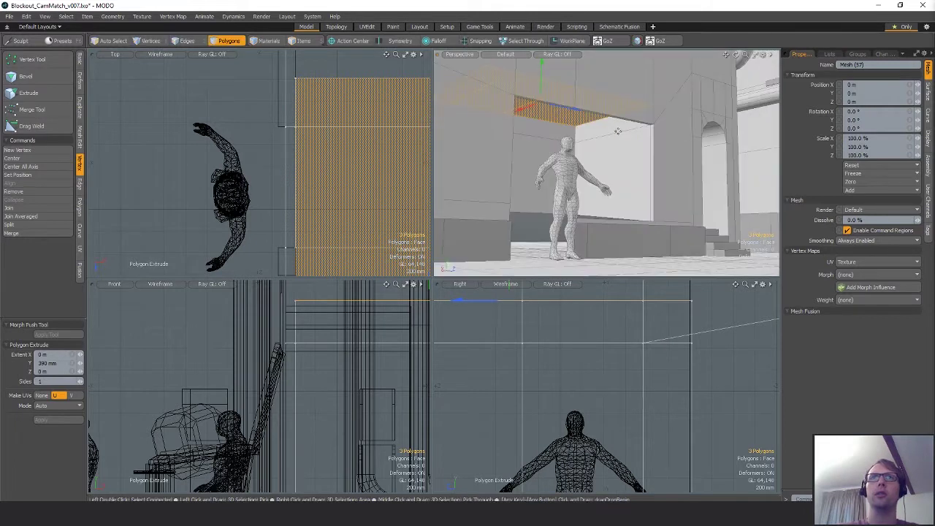
pyautogui.press('space')
# Step: Extrude the two side wall faces of the building's recess 460 mm in Z
pyautogui.moveTo(561, 135); pyautogui.dragTo(621, 124)
pyautogui.hotkey('ctrl', '4')
pyautogui.click(625, 84)
pyautogui.keyDown('alt'); pyautogui.moveTo(626, 87); pyautogui.dragTo(647, 153); pyautogui.keyUp('alt')
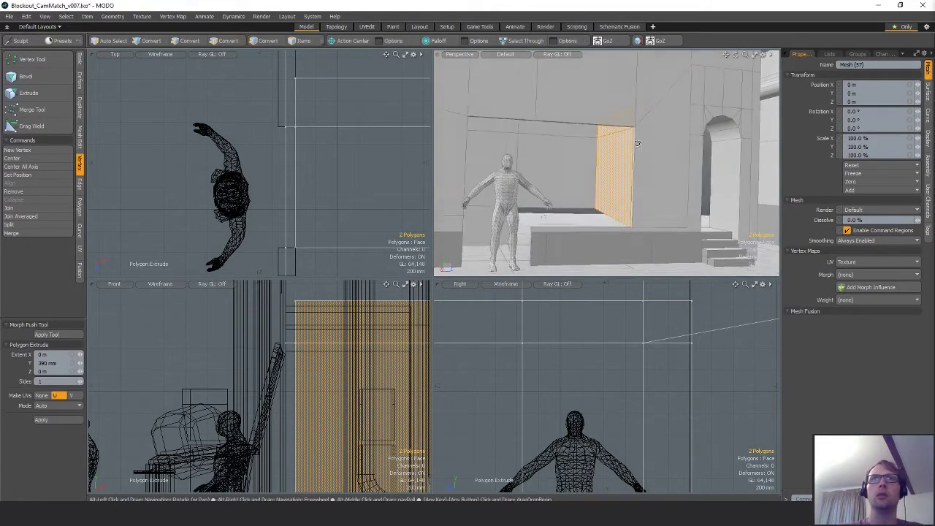
pyautogui.click(647, 152)
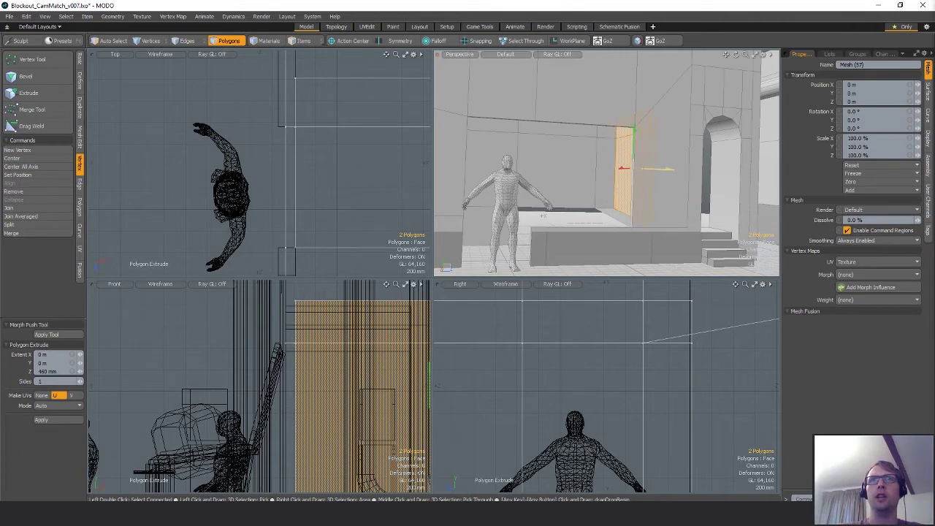
pyautogui.keyDown('alt'); pyautogui.moveTo(674, 169); pyautogui.dragTo(698, 194); pyautogui.keyUp('alt')
pyautogui.press('space')
# Step: Delete the strip polygon along the bottom of the recess's extended side and select the connected building faces to inspect the opening
pyautogui.click(626, 216)
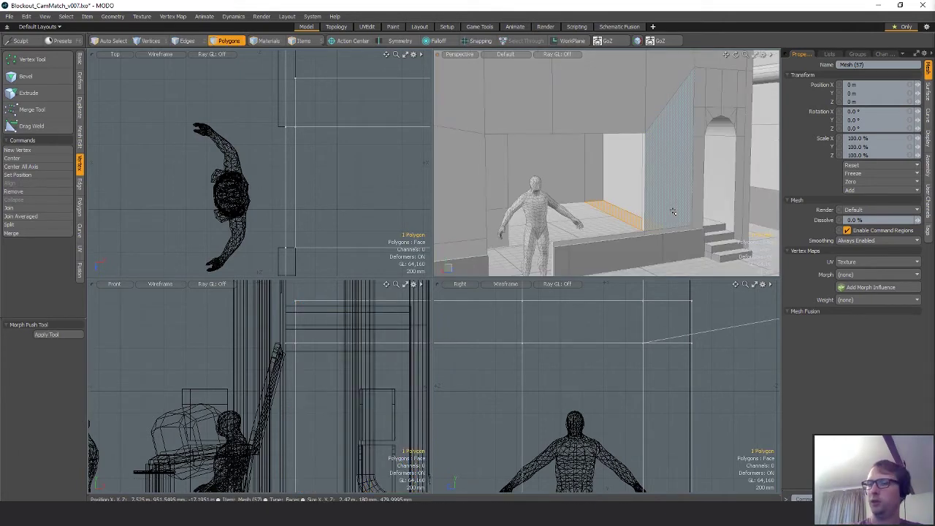
pyautogui.keyDown('alt'); pyautogui.moveTo(699, 242); pyautogui.dragTo(627, 232); pyautogui.keyUp('alt')
pyautogui.doubleClick(630, 184)
pyautogui.keyDown('alt'); pyautogui.keyDown('shift'); pyautogui.moveTo(630, 183); pyautogui.dragTo(623, 151); pyautogui.keyUp('shift'); pyautogui.keyUp('alt')
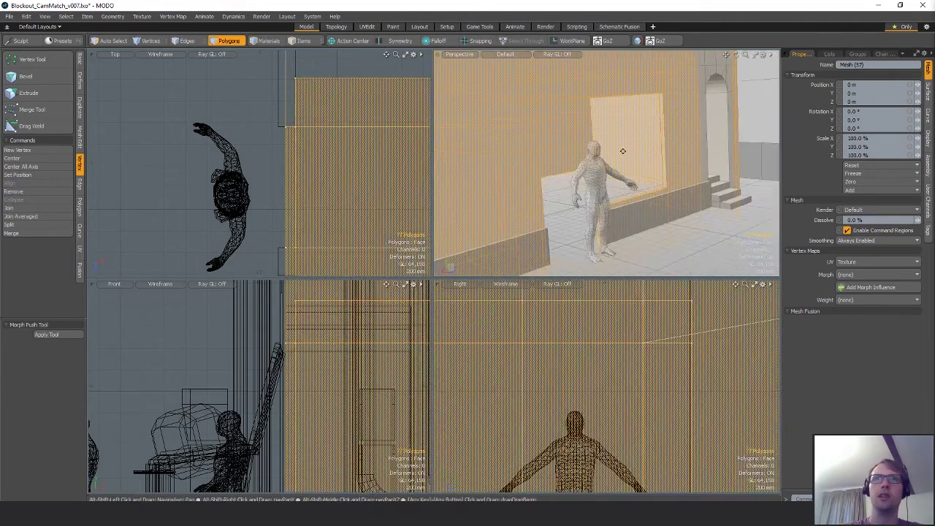
pyautogui.keyDown('alt'); pyautogui.moveTo(667, 192); pyautogui.dragTo(653, 223); pyautogui.keyUp('alt')
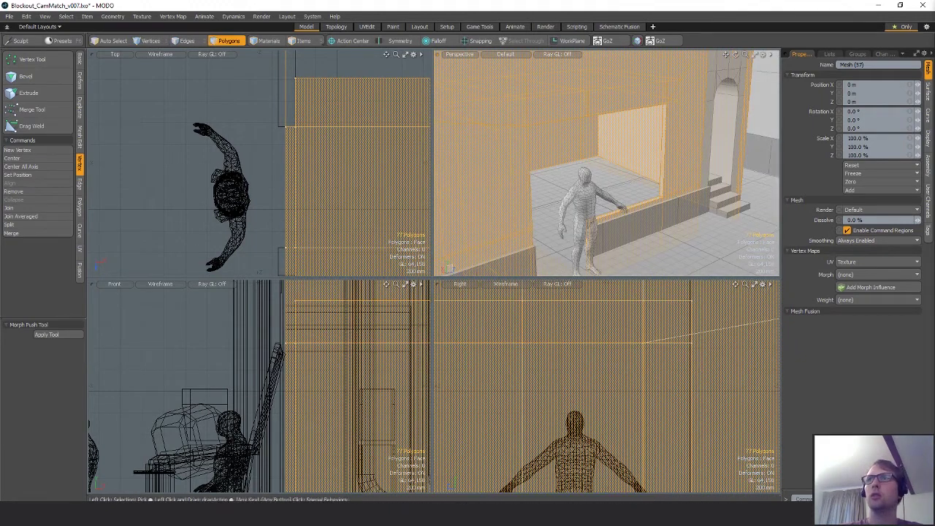
pyautogui.keyDown('alt'); pyautogui.moveTo(642, 169); pyautogui.dragTo(597, 180); pyautogui.keyUp('alt')
pyautogui.keyDown('alt'); pyautogui.keyDown('shift'); pyautogui.moveTo(662, 406); pyautogui.dragTo(657, 318); pyautogui.keyUp('shift'); pyautogui.keyUp('alt')
pyautogui.scroll(-4, 656, 317)
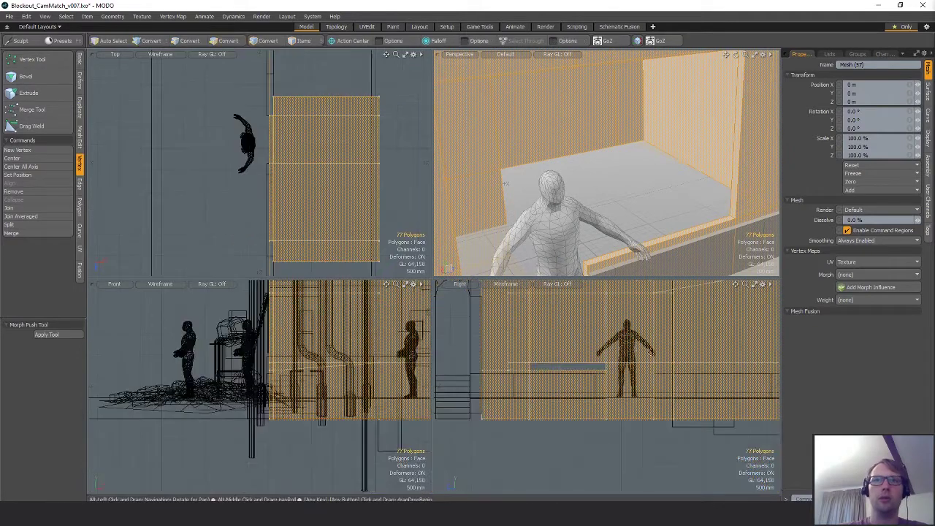
pyautogui.keyDown('alt'); pyautogui.keyDown('shift'); pyautogui.moveTo(637, 350); pyautogui.dragTo(621, 372); pyautogui.keyUp('shift'); pyautogui.keyUp('alt')
# Step: Extend the bottom edges around the recess's widened side downward below the floor
pyautogui.press('space')
pyautogui.press('space')
pyautogui.click(654, 145)
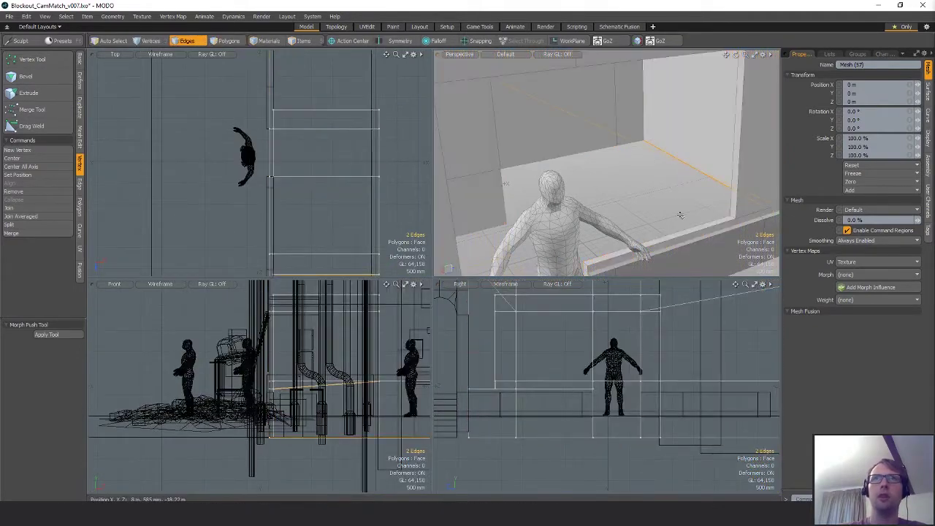
pyautogui.keyDown('alt'); pyautogui.moveTo(709, 195); pyautogui.dragTo(684, 161); pyautogui.keyUp('alt')
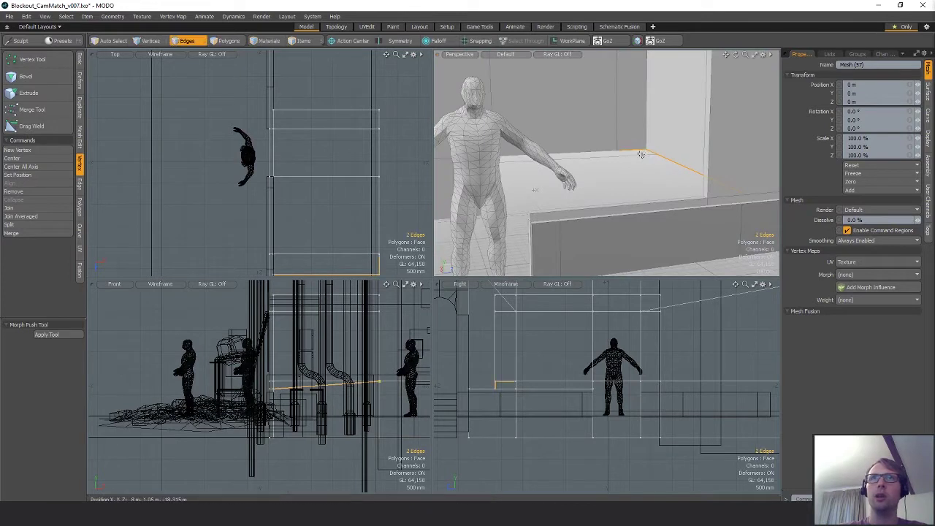
pyautogui.hotkey('shift', 'space')
pyautogui.click(731, 189)
pyautogui.keyDown('alt'); pyautogui.moveTo(698, 182); pyautogui.dragTo(558, 173); pyautogui.keyUp('alt')
pyautogui.press('q')
pyautogui.click(604, 178)
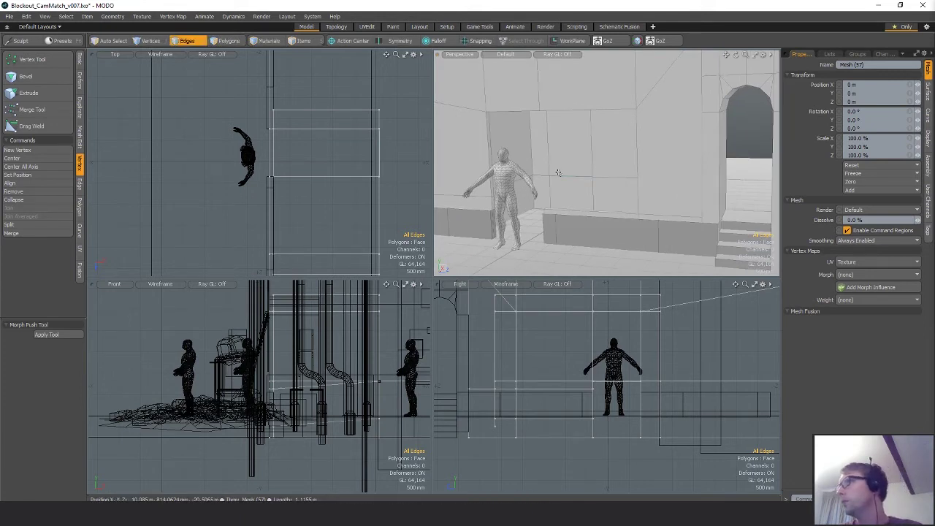
# Step: Copy the upper window's frame polygons from the building_windows mesh and paste them into a new mesh
pyautogui.keyDown('alt'); pyautogui.moveTo(572, 187); pyautogui.dragTo(548, 193); pyautogui.keyUp('alt')
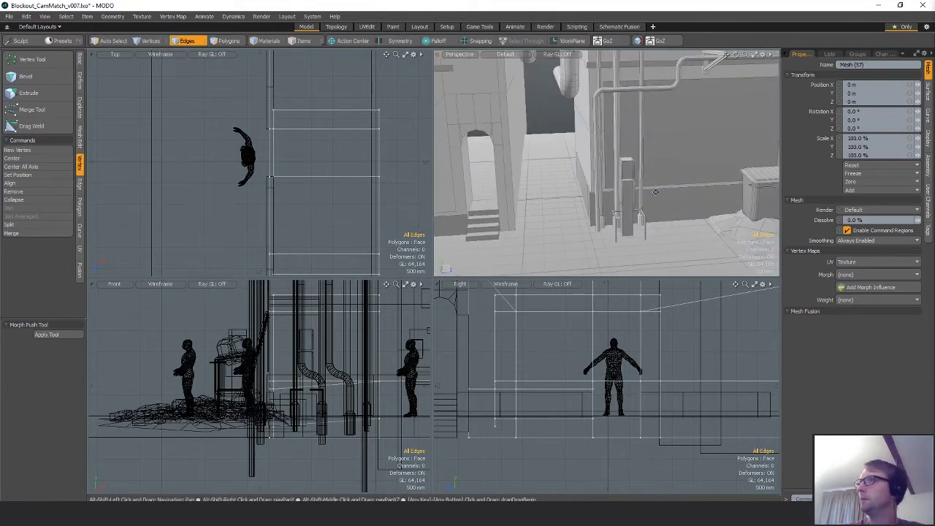
pyautogui.keyDown('alt'); pyautogui.moveTo(647, 190); pyautogui.dragTo(733, 157); pyautogui.keyUp('alt')
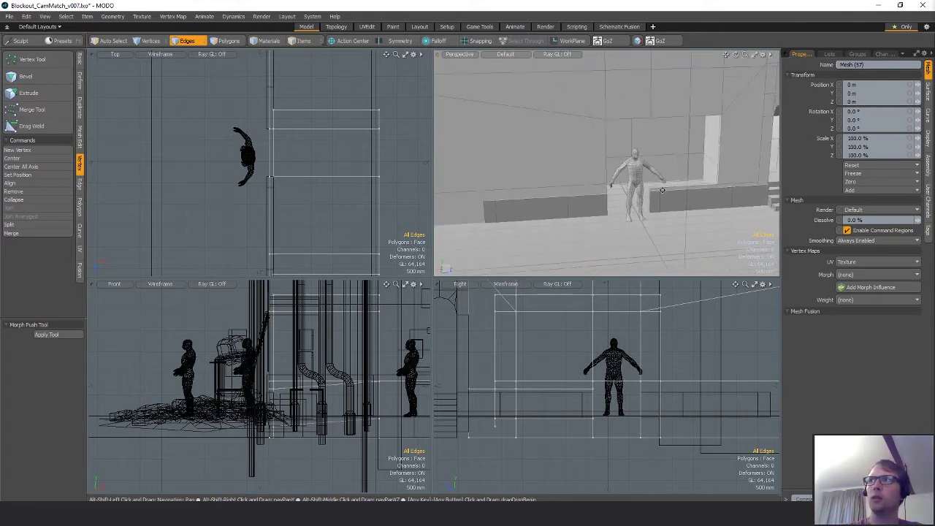
pyautogui.keyDown('alt'); pyautogui.moveTo(663, 190); pyautogui.dragTo(616, 152); pyautogui.keyUp('alt')
pyautogui.scroll(3, 614, 150)
pyautogui.press('5')
pyautogui.click(567, 132)
pyautogui.press('3')
pyautogui.click(570, 133)
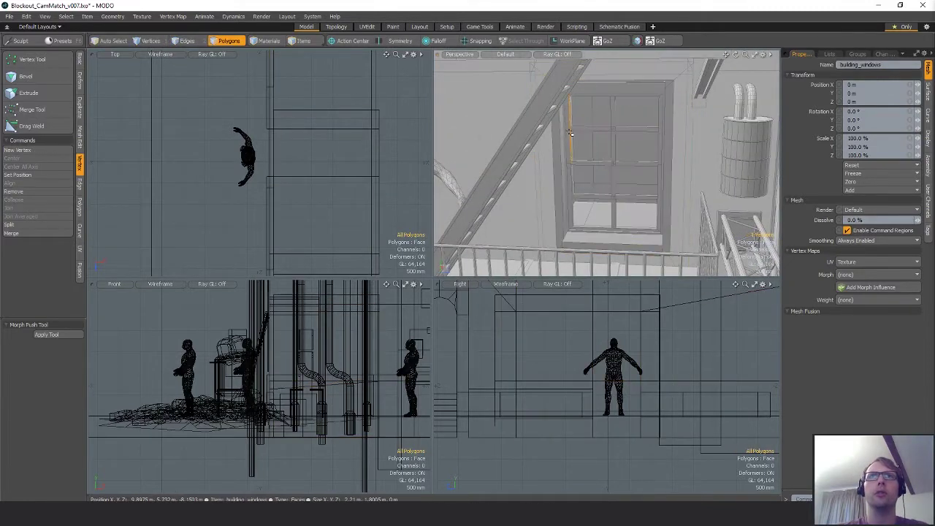
pyautogui.doubleClick(570, 132)
pyautogui.keyDown('alt'); pyautogui.keyDown('shift'); pyautogui.moveTo(608, 231); pyautogui.dragTo(771, 95); pyautogui.keyUp('shift'); pyautogui.keyUp('alt')
pyautogui.hotkey('ctrl', 'v')
# Step: Move the pasted window frame down in Y and along Z to the building's recess opening
pyautogui.scroll(-5, 670, 161)
pyautogui.press('w')
pyautogui.moveTo(524, 218); pyautogui.dragTo(506, 241)
pyautogui.hotkey('shift', 'a')
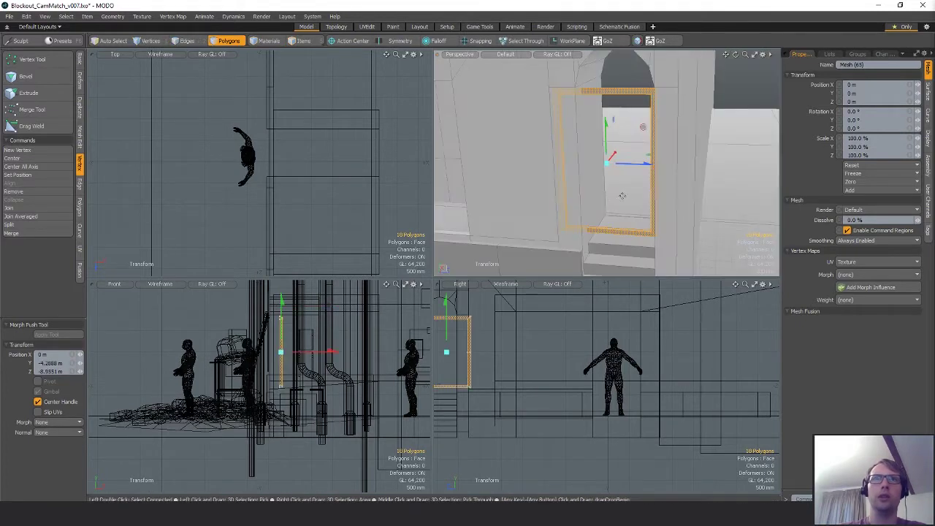
pyautogui.keyDown('alt'); pyautogui.keyDown('shift'); pyautogui.moveTo(654, 133); pyautogui.dragTo(708, 139); pyautogui.keyUp('shift'); pyautogui.keyUp('alt')
pyautogui.keyDown('alt'); pyautogui.moveTo(708, 139); pyautogui.dragTo(737, 170); pyautogui.keyUp('alt')
pyautogui.moveTo(684, 80); pyautogui.dragTo(685, 74)
pyautogui.keyDown('alt'); pyautogui.moveTo(694, 128); pyautogui.dragTo(705, 169); pyautogui.keyUp('alt')
pyautogui.keyDown('alt'); pyautogui.moveTo(705, 168); pyautogui.dragTo(637, 157); pyautogui.keyUp('alt')
# Step: Move the vertices on the frame's side toward the archway 730 mm in Z to widen the frame
pyautogui.press('space')
pyautogui.press('1')
pyautogui.press('w')
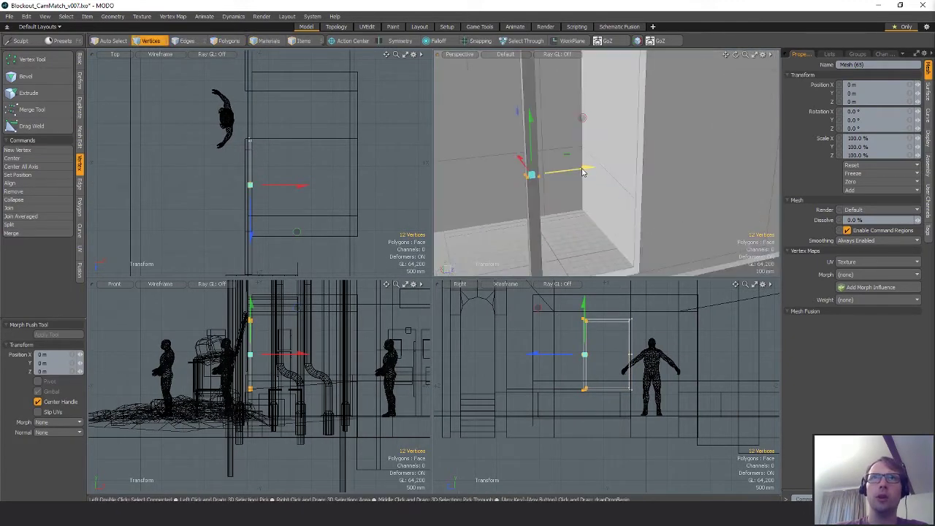
pyautogui.moveTo(586, 170)
pyautogui.mouseDown()
pyautogui.moveTo(701, 154)
pyautogui.moveTo(668, 147)
pyautogui.moveTo(621, 165)
pyautogui.mouseUp()
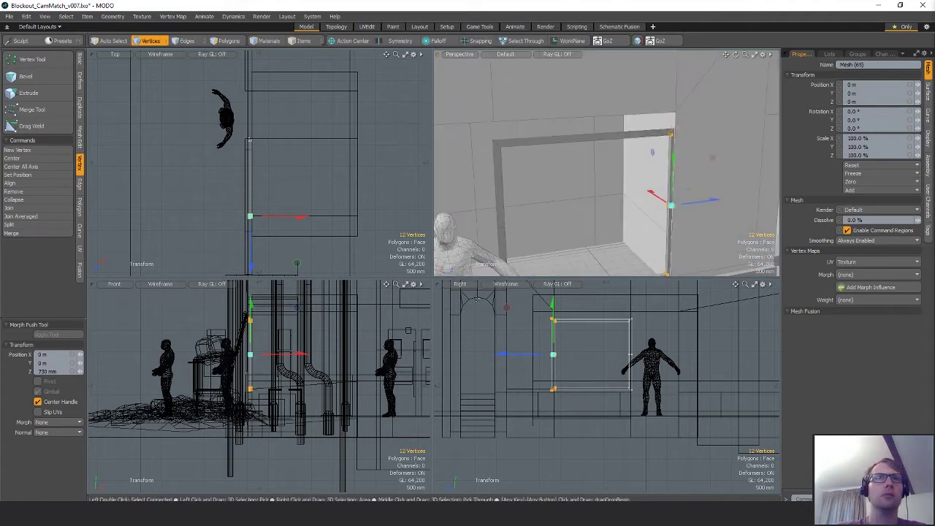
pyautogui.press('space')
# Step: Move the frame's top vertices up in Y to line up with the top edge of the opening
pyautogui.moveTo(516, 320); pyautogui.dragTo(537, 343, button='right')
pyautogui.press('y')
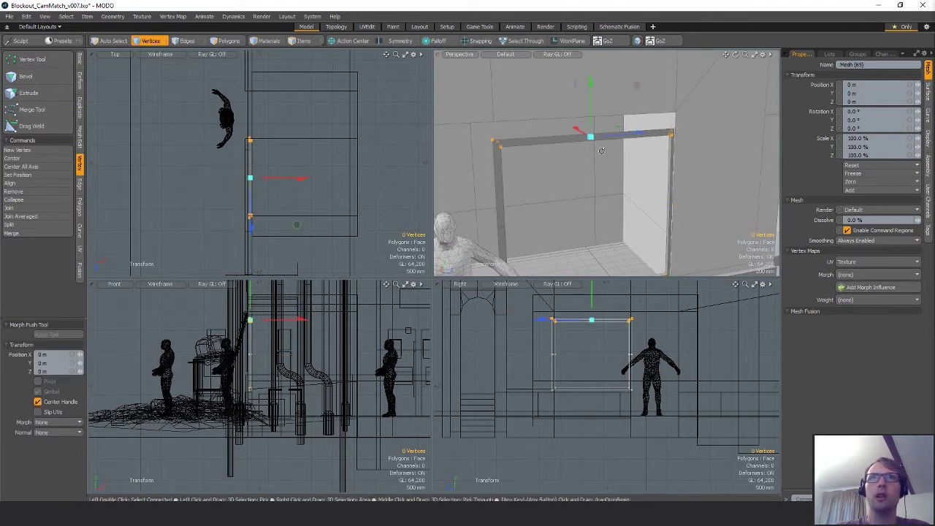
pyautogui.keyDown('alt'); pyautogui.moveTo(602, 151); pyautogui.dragTo(611, 121); pyautogui.keyUp('alt')
pyautogui.press('q')
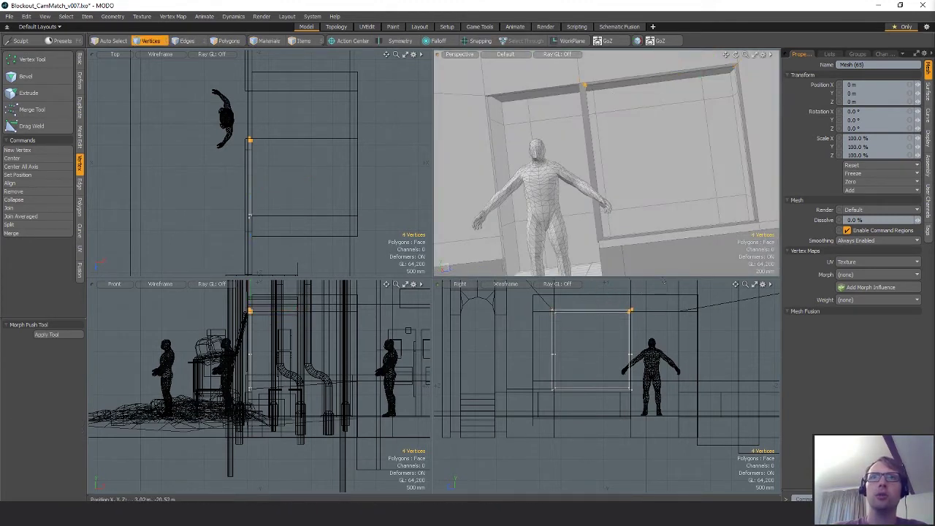
# Step: Delete the two lower polygons of the frame's upright beside the walkway gap
pyautogui.keyDown('alt'); pyautogui.keyDown('shift'); pyautogui.moveTo(643, 191); pyautogui.dragTo(564, 185); pyautogui.keyUp('shift'); pyautogui.keyUp('alt')
pyautogui.press('3')
pyautogui.press('1')
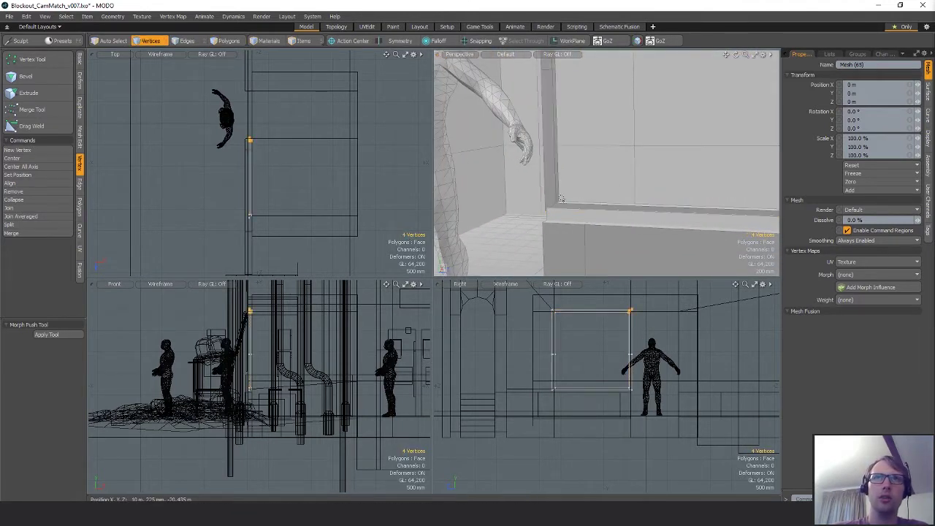
pyautogui.press('3')
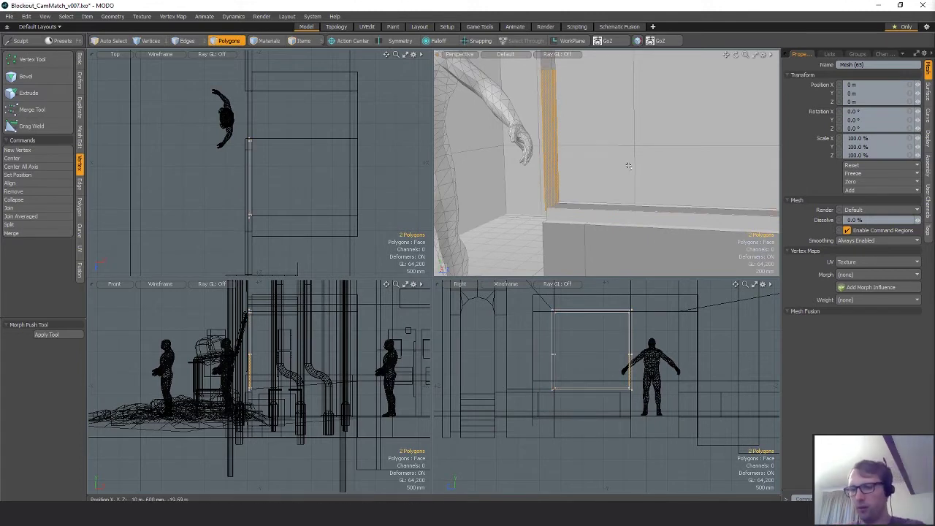
pyautogui.press('Delete')
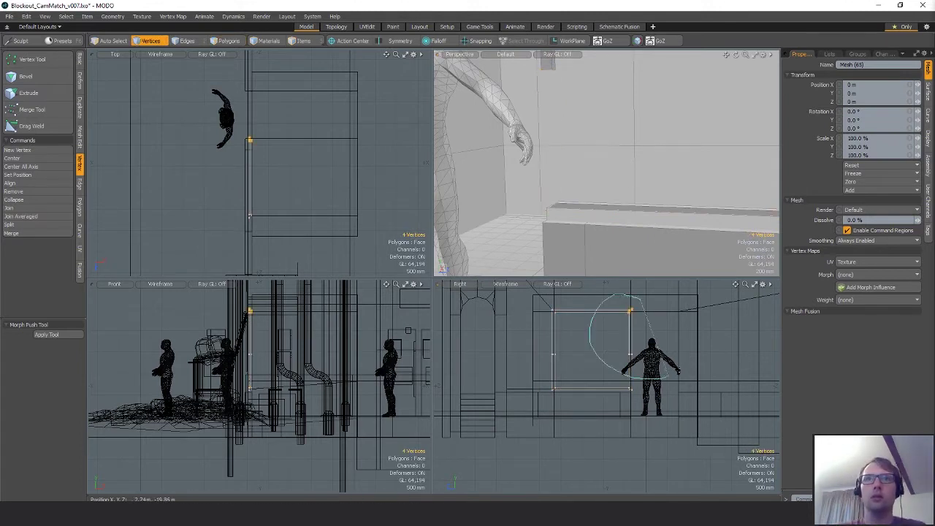
# Step: Move the remaining upright's vertices -1.152 m in Z so the frame's top spans the walkway gap
pyautogui.moveTo(668, 377); pyautogui.dragTo(669, 375, button='right')
pyautogui.keyDown('alt'); pyautogui.keyDown('shift'); pyautogui.moveTo(651, 371); pyautogui.dragTo(634, 376); pyautogui.keyUp('shift'); pyautogui.keyUp('alt')
pyautogui.press('w')
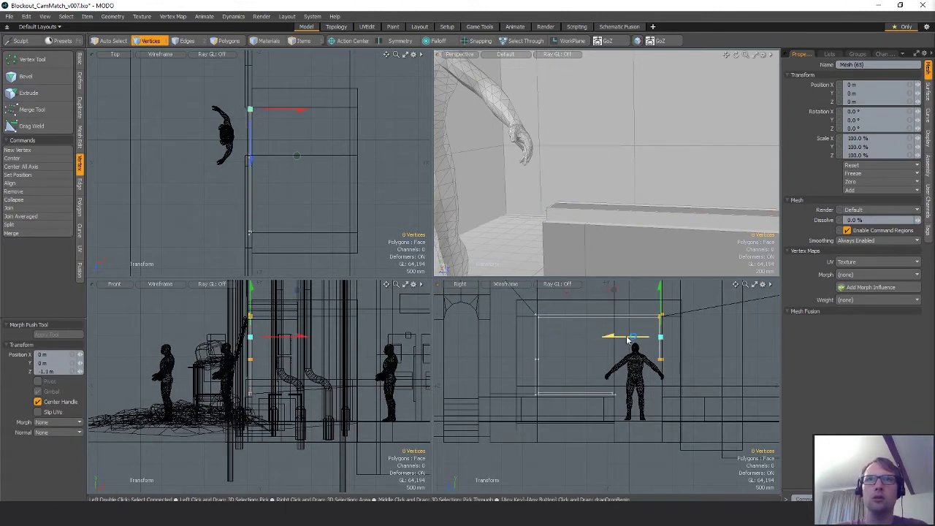
pyautogui.hotkey('shift', 'a')
pyautogui.scroll(5, 621, 157)
pyautogui.keyDown('alt'); pyautogui.moveTo(651, 208); pyautogui.dragTo(623, 226); pyautogui.keyUp('alt')
pyautogui.moveTo(586, 110)
pyautogui.keyDown('alt'); pyautogui.mouseDown()
pyautogui.moveTo(586, 131)
pyautogui.moveTo(594, 125)
pyautogui.mouseUp(); pyautogui.keyUp('alt')
pyautogui.scroll(-5, 594, 125)
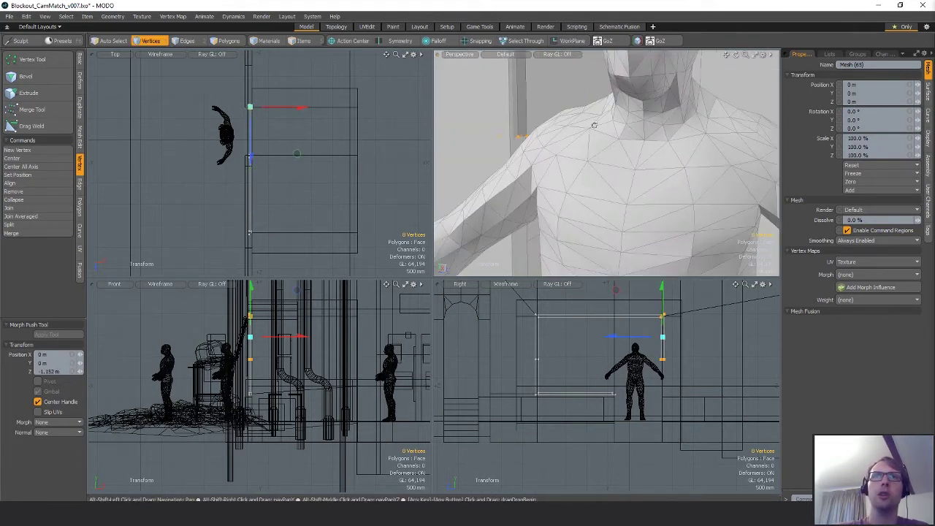
pyautogui.press('space')
# Step: Move the upright's lower end vertices -1.56 m in Y to bring it down to the ground
pyautogui.moveTo(674, 354); pyautogui.dragTo(719, 376, button='right')
pyautogui.moveTo(661, 315); pyautogui.dragTo(661, 376)
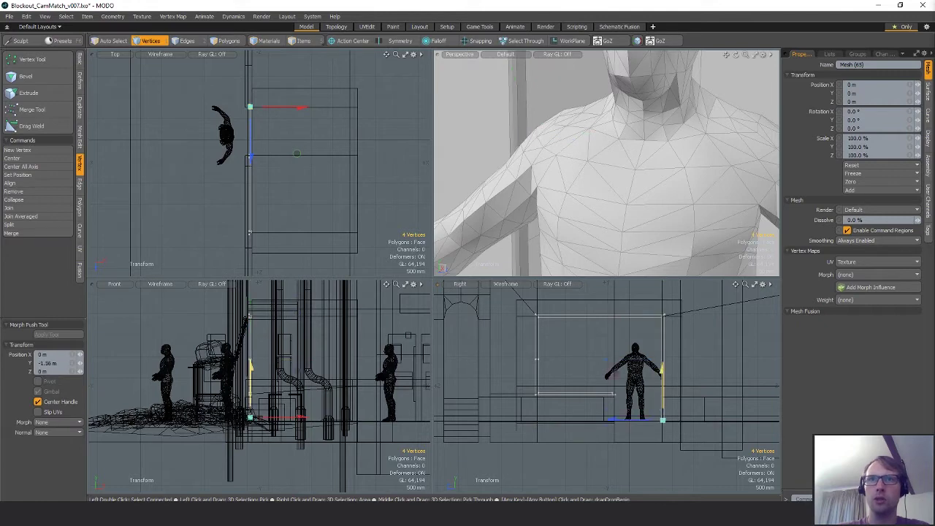
pyautogui.press('q')
# Step: Try to line up the sill's open end by moving its inner lower vertex in negative Z
pyautogui.hotkey('shift', 'a')
pyautogui.keyDown('alt'); pyautogui.moveTo(611, 163); pyautogui.dragTo(578, 196); pyautogui.keyUp('alt')
pyautogui.keyDown('alt'); pyautogui.moveTo(657, 139); pyautogui.dragTo(677, 165); pyautogui.keyUp('alt')
pyautogui.press('2')
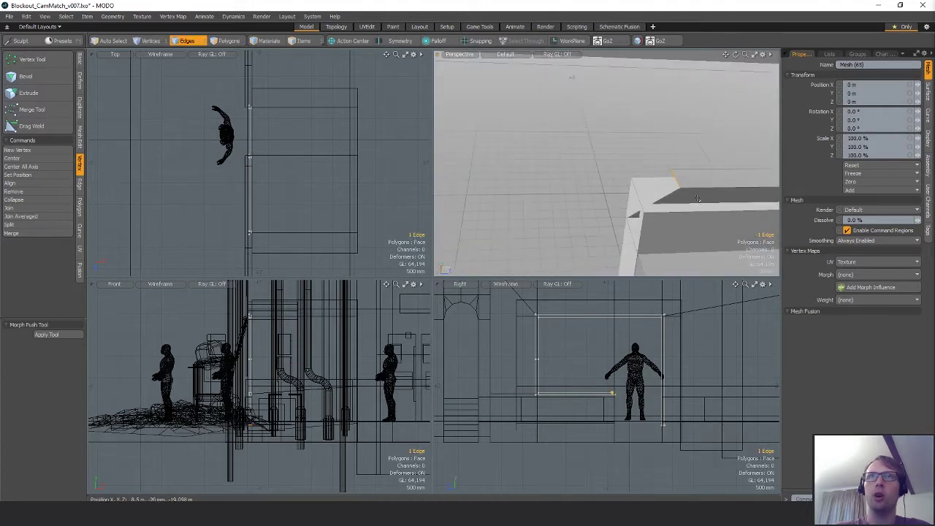
pyautogui.keyDown('alt'); pyautogui.moveTo(614, 394); pyautogui.dragTo(607, 386); pyautogui.keyUp('alt')
pyautogui.scroll(10, 612, 392)
pyautogui.press('3')
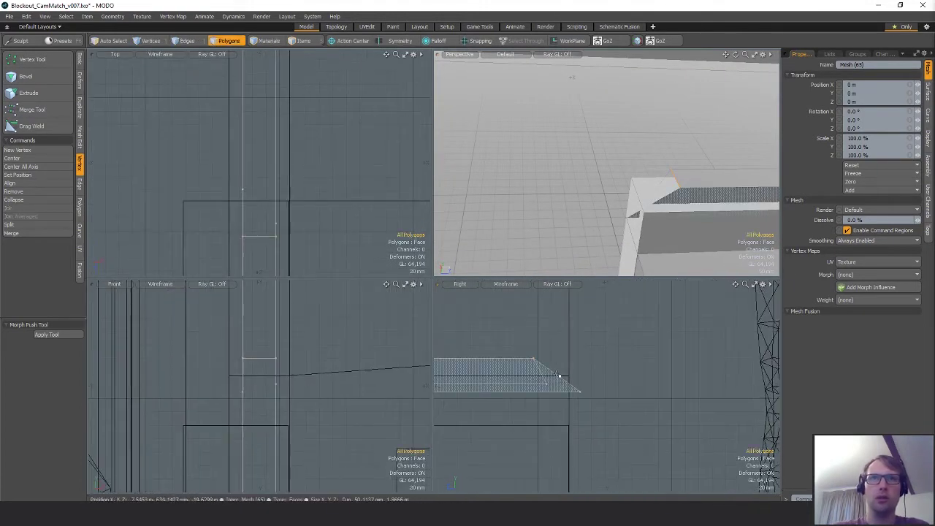
pyautogui.press('1')
pyautogui.click(546, 384)
pyautogui.press('w')
pyautogui.press('q')
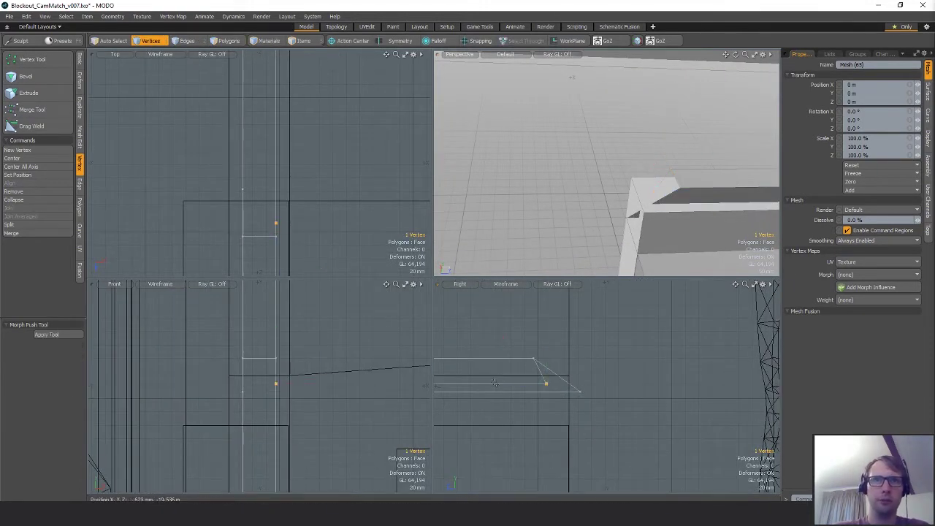
pyautogui.press('w')
pyautogui.moveTo(495, 386); pyautogui.dragTo(517, 386)
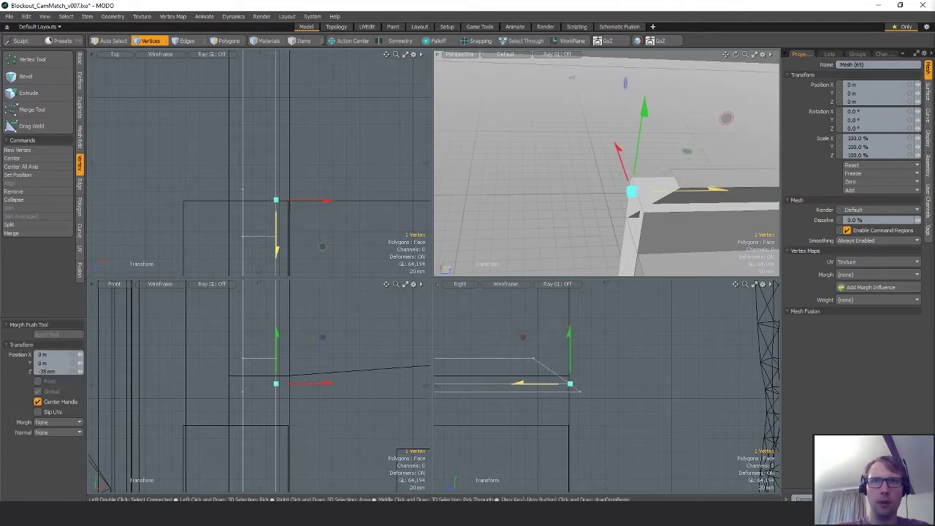
# Step: Move the lower vertices at the sill's open end in positive Z to reverse its mitred cut
pyautogui.press('q')
pyautogui.moveTo(560, 371); pyautogui.dragTo(614, 384, button='right')
pyautogui.press('w')
pyautogui.moveTo(536, 391); pyautogui.dragTo(469, 392)
pyautogui.press('q')
pyautogui.press('w')
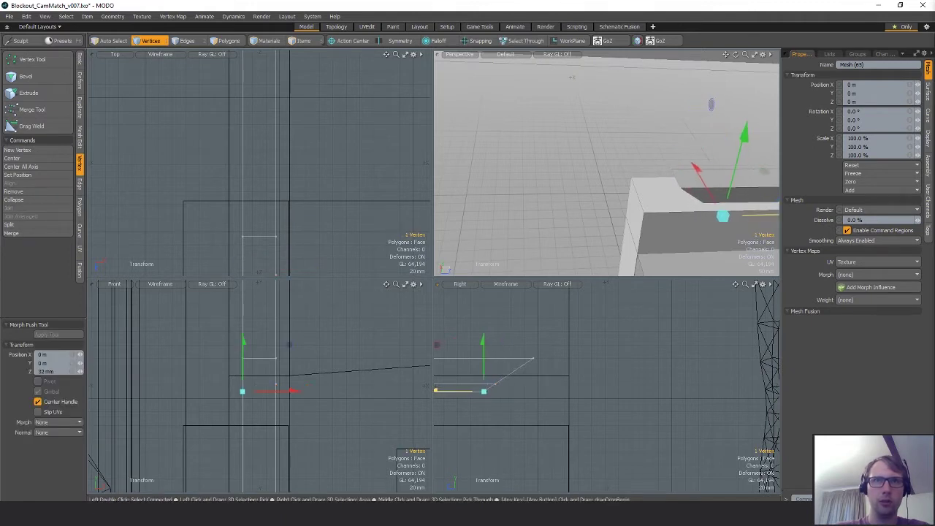
pyautogui.press('space')
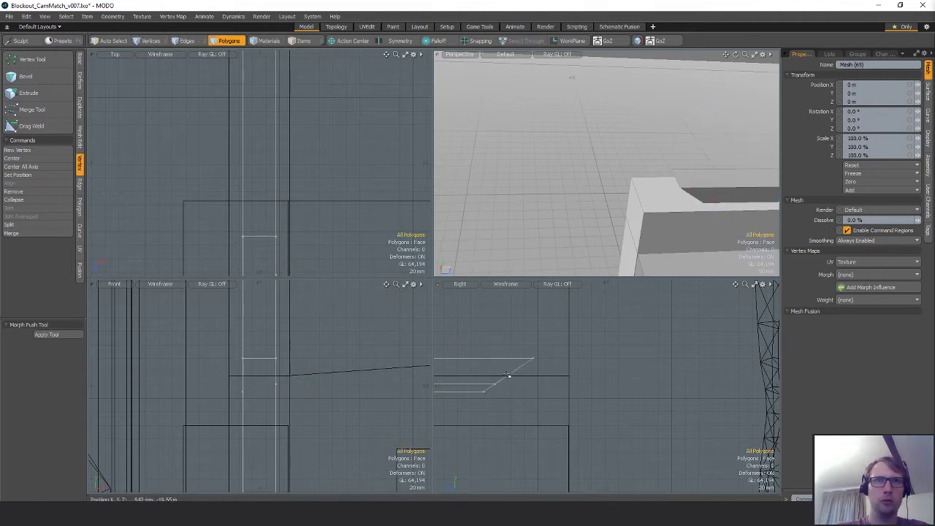
# Step: Extend the three edges at the sill's open end 171 mm downward with Edge Extend and flatten them in Y
pyautogui.press('2')
pyautogui.keyDown('shift'); pyautogui.moveTo(534, 372); pyautogui.dragTo(551, 359, button='right'); pyautogui.keyUp('shift')
pyautogui.keyDown('alt'); pyautogui.keyDown('shift'); pyautogui.moveTo(566, 376); pyautogui.dragTo(585, 357); pyautogui.keyUp('shift'); pyautogui.keyUp('alt')
pyautogui.hotkey('alt', 'd')
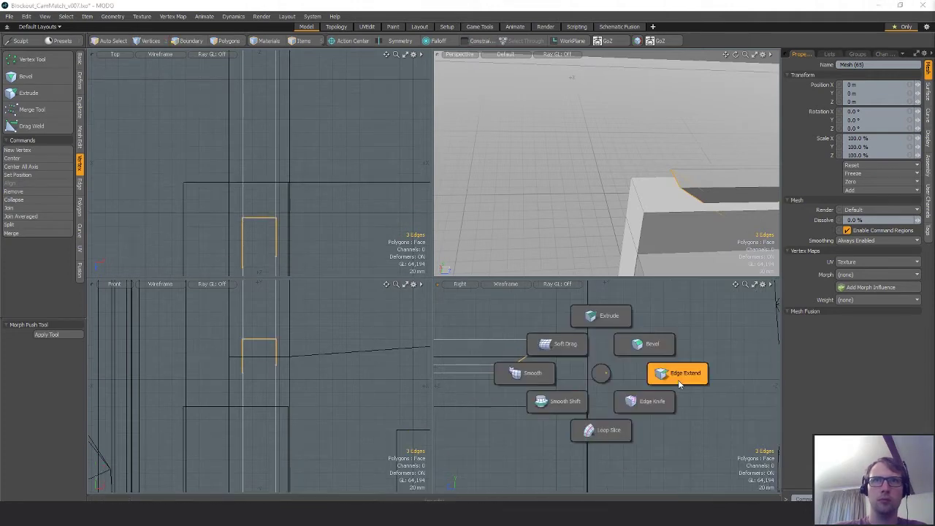
pyautogui.click(680, 381)
pyautogui.moveTo(528, 332); pyautogui.dragTo(528, 438)
pyautogui.scroll(-7, 575, 418)
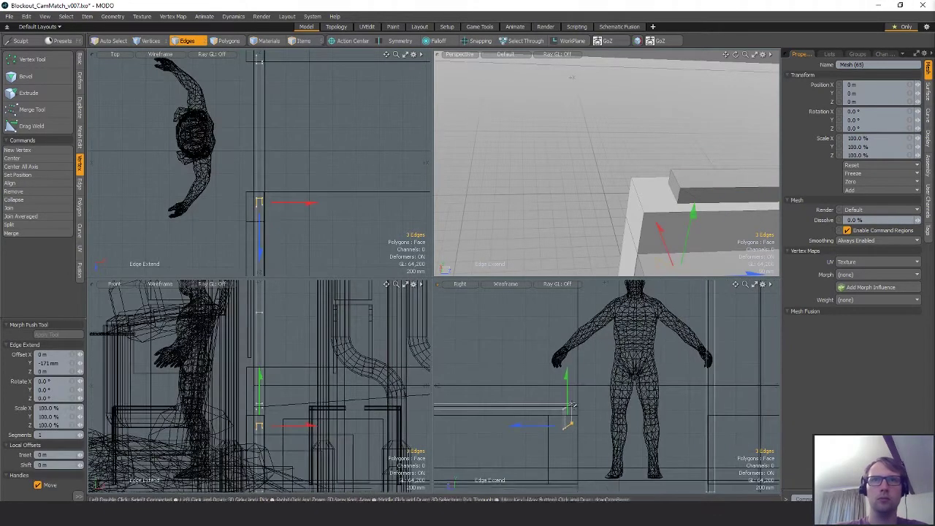
pyautogui.press('r')
pyautogui.press('space')
# Step: Move the vertices of the sill's extended open end in negative Z to line them up with the opening's edge
pyautogui.press('3')
pyautogui.moveTo(589, 385)
pyautogui.mouseDown(button='right')
pyautogui.moveTo(603, 419)
pyautogui.moveTo(580, 483)
pyautogui.moveTo(614, 431)
pyautogui.mouseUp(button='right')
pyautogui.press('1')
pyautogui.keyDown('ctrl'); pyautogui.keyDown('alt'); pyautogui.moveTo(558, 416); pyautogui.dragTo(619, 407); pyautogui.keyUp('alt'); pyautogui.keyUp('ctrl')
pyautogui.press('w')
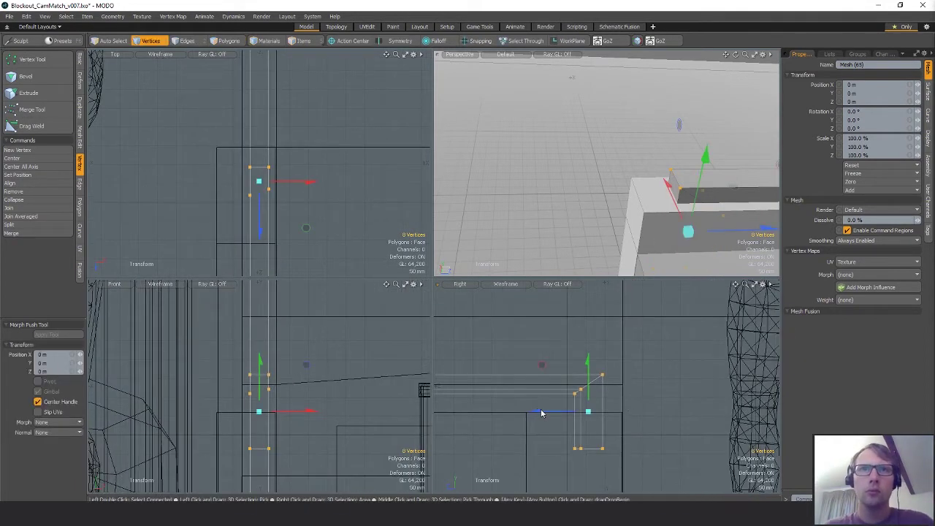
pyautogui.moveTo(542, 413); pyautogui.dragTo(574, 414)
pyautogui.keyDown('ctrl'); pyautogui.keyDown('alt'); pyautogui.moveTo(693, 418); pyautogui.dragTo(637, 414); pyautogui.keyUp('alt'); pyautogui.keyUp('ctrl')
# Step: Move the four lower vertices of the sill's end piece down in Y to form a leg reaching the ground
pyautogui.press('q')
pyautogui.moveTo(641, 414); pyautogui.dragTo(676, 447, button='right')
pyautogui.keyDown('ctrl'); pyautogui.keyDown('alt'); pyautogui.moveTo(662, 414); pyautogui.dragTo(608, 409); pyautogui.keyUp('alt'); pyautogui.keyUp('ctrl')
pyautogui.keyDown('alt'); pyautogui.keyDown('shift'); pyautogui.moveTo(608, 409); pyautogui.dragTo(602, 351); pyautogui.keyUp('shift'); pyautogui.keyUp('alt')
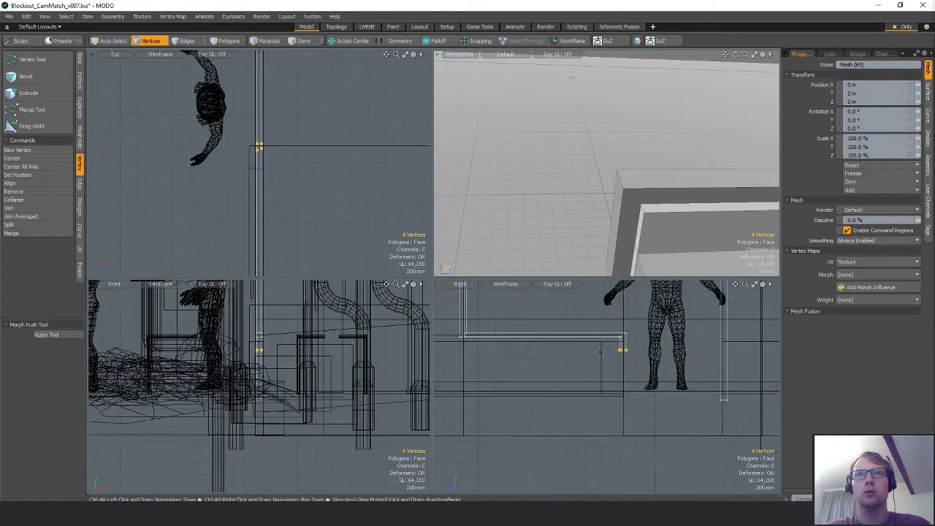
pyautogui.press('w')
pyautogui.press('q')
pyautogui.click(671, 221)
pyautogui.scroll(-2, 674, 208)
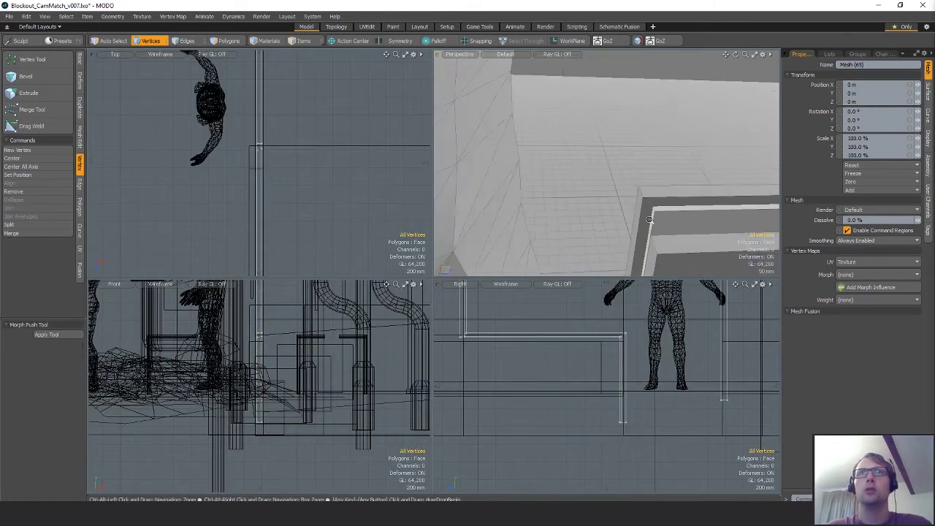
# Step: Shift the vertices of the new leg at the sill's open end 10 mm in Z
pyautogui.keyDown('ctrl'); pyautogui.keyDown('alt'); pyautogui.moveTo(639, 376); pyautogui.dragTo(676, 374); pyautogui.keyUp('alt'); pyautogui.keyUp('ctrl')
pyautogui.press('w')
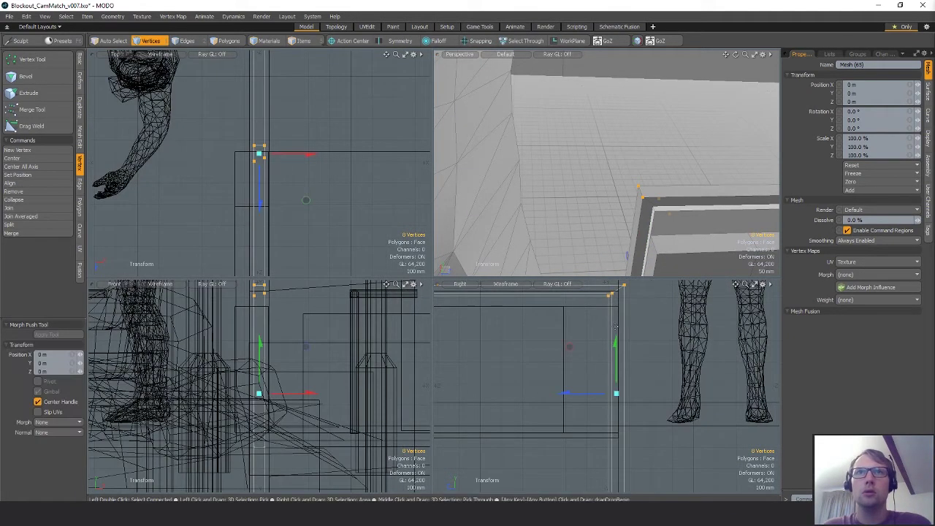
pyautogui.moveTo(587, 397); pyautogui.dragTo(583, 395)
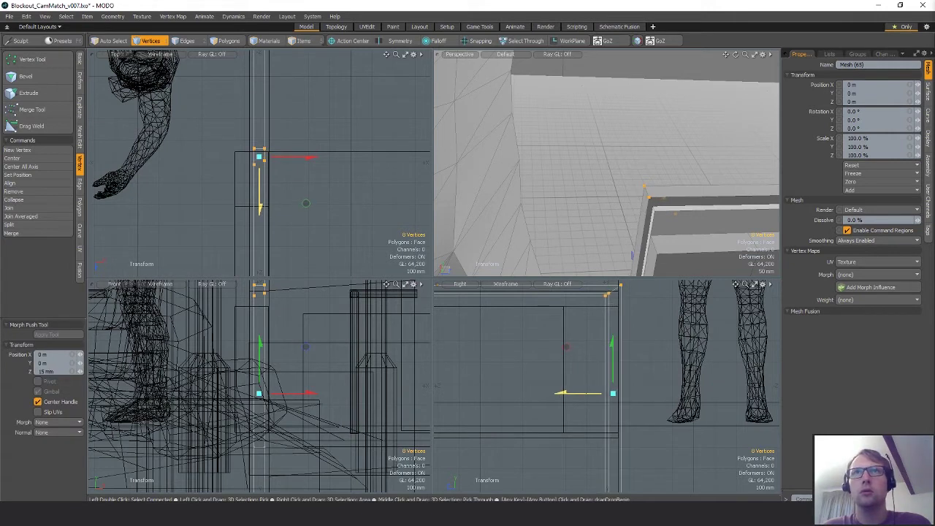
pyautogui.keyDown('alt'); pyautogui.moveTo(618, 233); pyautogui.dragTo(642, 186); pyautogui.keyUp('alt')
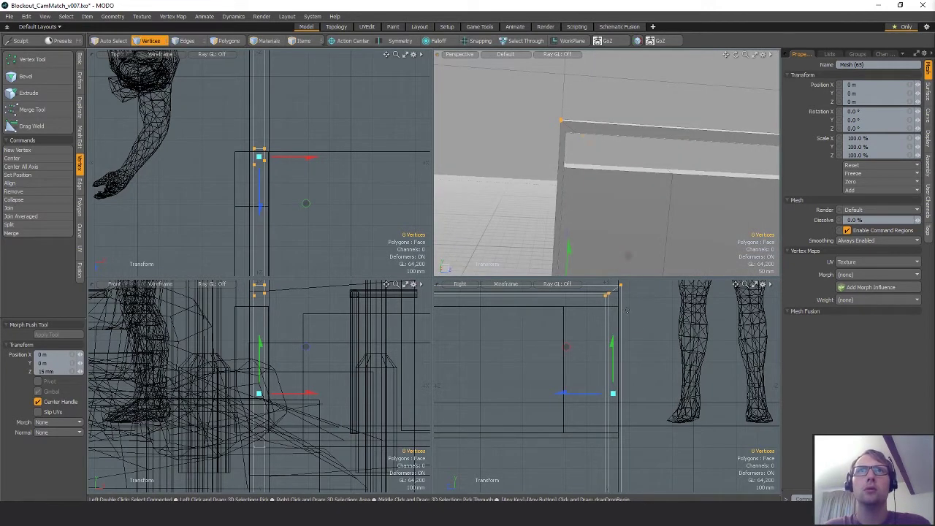
pyautogui.moveTo(583, 394); pyautogui.dragTo(585, 395)
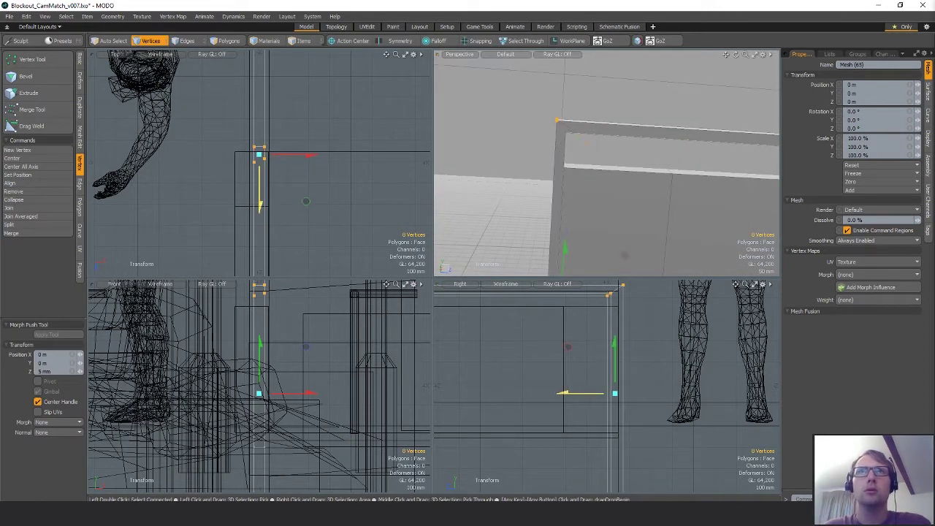
pyautogui.moveTo(614, 201)
pyautogui.keyDown('alt'); pyautogui.mouseDown()
pyautogui.moveTo(700, 201)
pyautogui.moveTo(618, 196)
pyautogui.mouseUp(); pyautogui.keyUp('alt')
pyautogui.moveTo(643, 256); pyautogui.dragTo(646, 258)
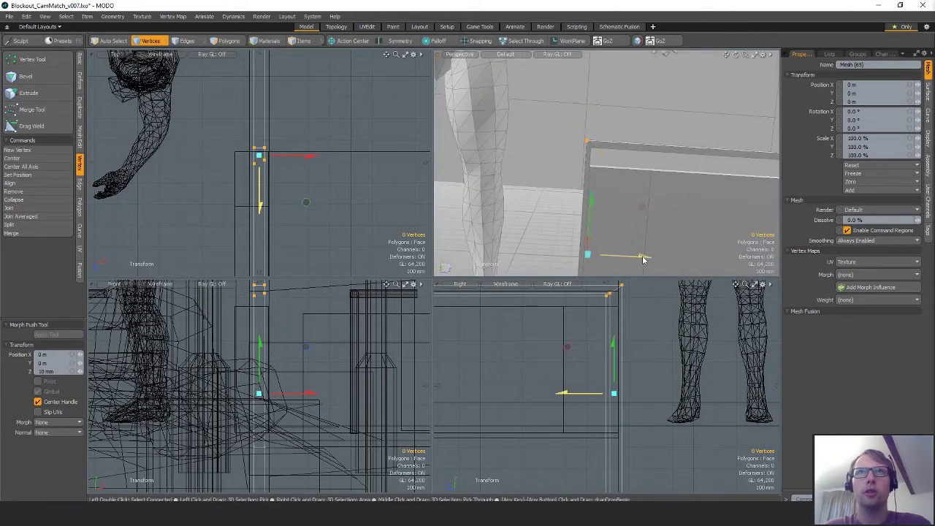
# Step: Lower the sill's vertices at both ends by moving them -10 mm in Y
pyautogui.press('q')
pyautogui.scroll(-5, 640, 364)
pyautogui.moveTo(558, 320); pyautogui.dragTo(523, 354, button='right')
pyautogui.scroll(3, 618, 332)
pyautogui.press('w')
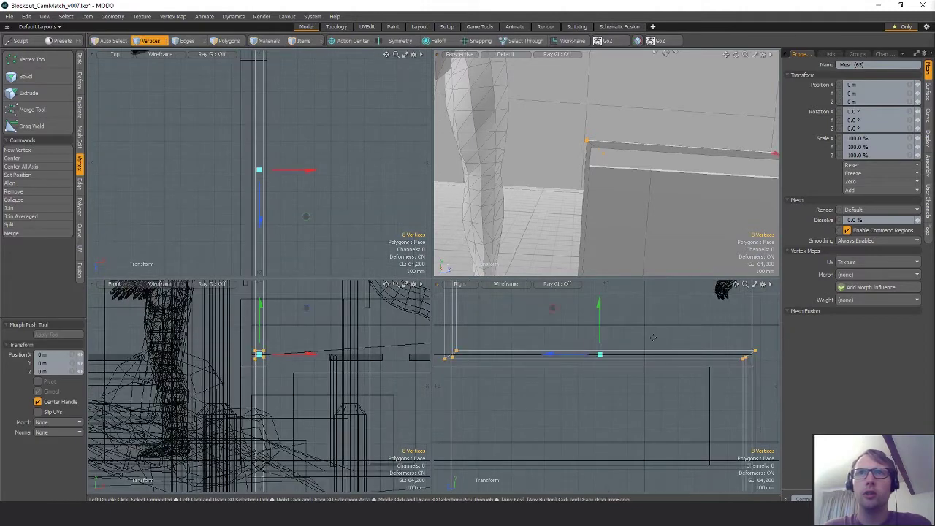
pyautogui.moveTo(653, 316); pyautogui.dragTo(653, 319)
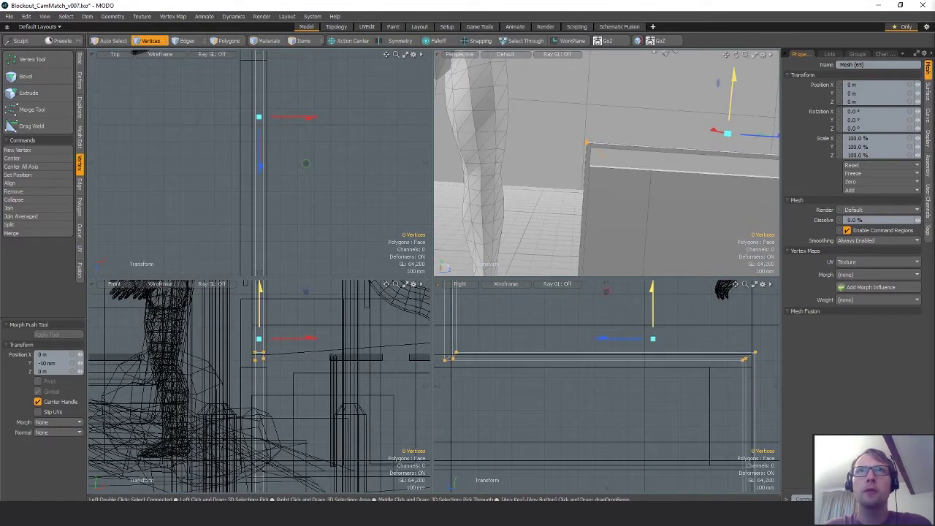
pyautogui.press('q')
pyautogui.click(646, 198)
# Step: Move the vertices of the frame's upright at the far end from the walkway slightly in positive Z
pyautogui.moveTo(646, 197)
pyautogui.keyDown('ctrl'); pyautogui.keyDown('alt'); pyautogui.mouseDown()
pyautogui.moveTo(599, 193)
pyautogui.moveTo(472, 234)
pyautogui.moveTo(462, 219)
pyautogui.mouseUp(); pyautogui.keyUp('alt'); pyautogui.keyUp('ctrl')
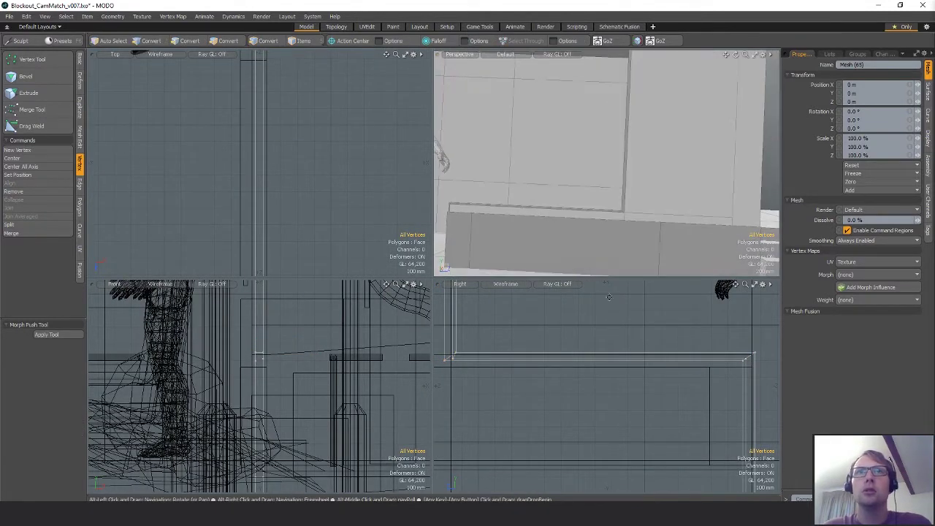
pyautogui.keyDown('alt'); pyautogui.keyDown('shift'); pyautogui.moveTo(496, 329); pyautogui.dragTo(567, 373); pyautogui.keyUp('shift'); pyautogui.keyUp('alt')
pyautogui.moveTo(552, 364); pyautogui.dragTo(482, 438, button='right')
pyautogui.moveTo(581, 375)
pyautogui.keyDown('ctrl'); pyautogui.keyDown('alt'); pyautogui.mouseDown()
pyautogui.moveTo(536, 373)
pyautogui.moveTo(545, 373)
pyautogui.mouseUp(); pyautogui.keyUp('alt'); pyautogui.keyUp('ctrl')
pyautogui.keyDown('alt'); pyautogui.keyDown('shift'); pyautogui.moveTo(623, 328); pyautogui.dragTo(661, 401); pyautogui.keyUp('shift'); pyautogui.keyUp('alt')
pyautogui.keyDown('ctrl'); pyautogui.keyDown('alt'); pyautogui.moveTo(660, 401); pyautogui.dragTo(698, 398); pyautogui.keyUp('alt'); pyautogui.keyUp('ctrl')
pyautogui.press('w')
pyautogui.click(666, 388)
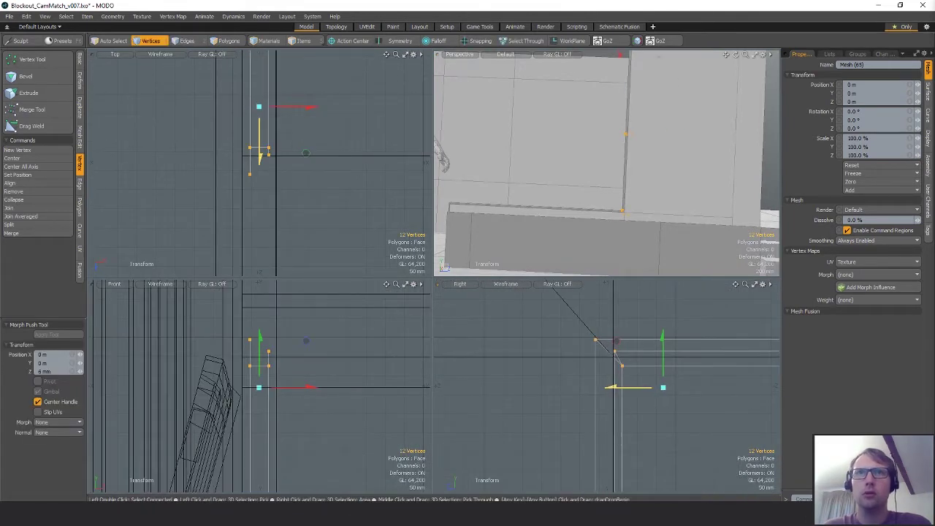
pyautogui.moveTo(614, 387); pyautogui.dragTo(570, 387)
pyautogui.press('q')
# Step: Raise the vertices at both ends of the frame's top bar slightly in Y
pyautogui.keyDown('ctrl'); pyautogui.keyDown('alt'); pyautogui.moveTo(635, 409); pyautogui.dragTo(593, 416); pyautogui.keyUp('alt'); pyautogui.keyUp('ctrl')
pyautogui.hotkey('shift', 'a')
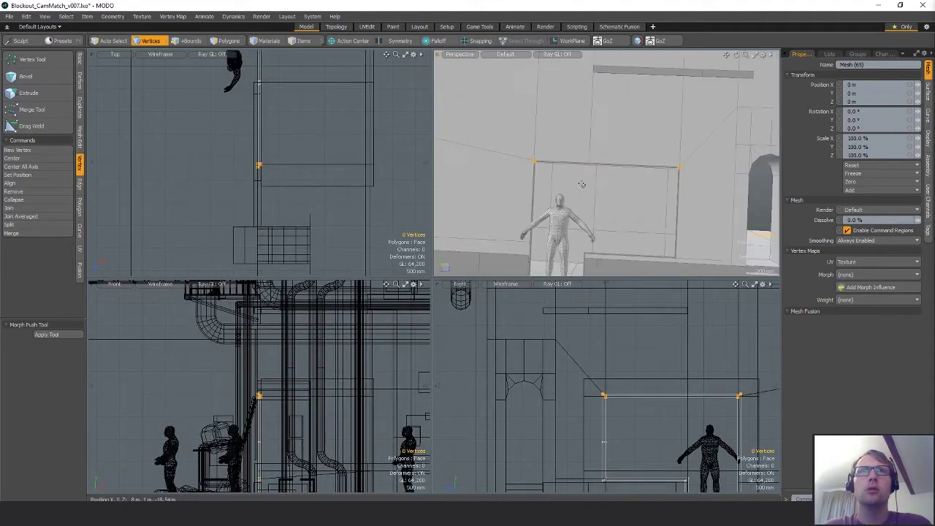
pyautogui.keyDown('alt'); pyautogui.moveTo(653, 172); pyautogui.dragTo(714, 163); pyautogui.keyUp('alt')
pyautogui.scroll(8, 662, 169)
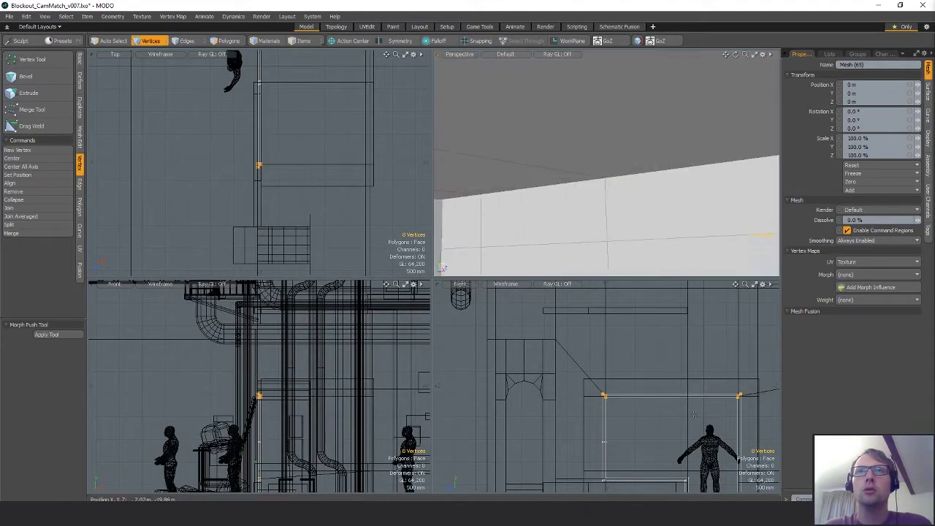
pyautogui.hotkey('shift', 'a')
pyautogui.hotkey('shift', 'a')
pyautogui.scroll(5, 649, 175)
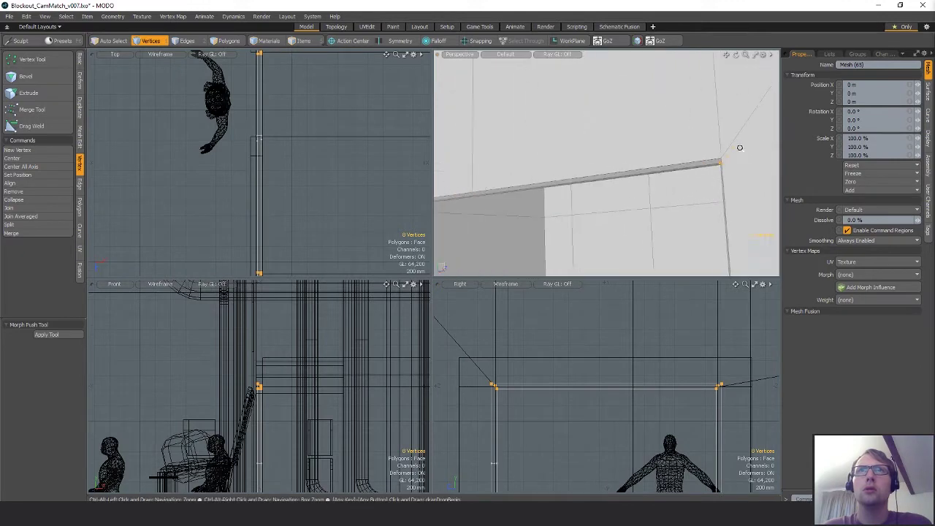
pyautogui.press('w')
pyautogui.scroll(6, 504, 385)
pyautogui.keyDown('alt'); pyautogui.keyDown('shift'); pyautogui.moveTo(472, 376); pyautogui.dragTo(553, 356); pyautogui.keyUp('shift'); pyautogui.keyUp('alt')
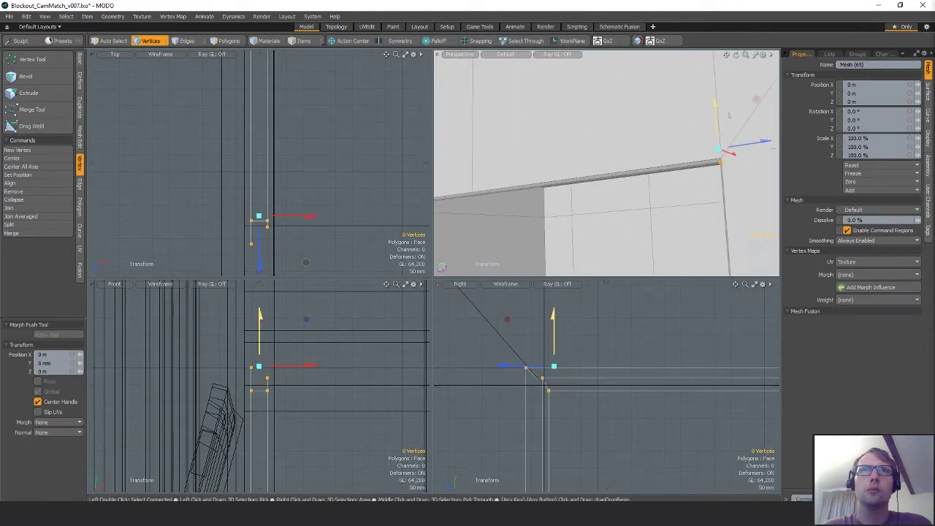
pyautogui.keyDown('alt'); pyautogui.moveTo(590, 195); pyautogui.dragTo(525, 186); pyautogui.keyUp('alt')
pyautogui.press('space')
pyautogui.click(533, 230)
pyautogui.moveTo(533, 230)
pyautogui.keyDown('alt'); pyautogui.mouseDown()
pyautogui.moveTo(610, 222)
pyautogui.moveTo(526, 221)
pyautogui.mouseUp(); pyautogui.keyUp('alt')
pyautogui.keyDown('alt'); pyautogui.moveTo(629, 175); pyautogui.dragTo(844, 272); pyautogui.keyUp('alt')
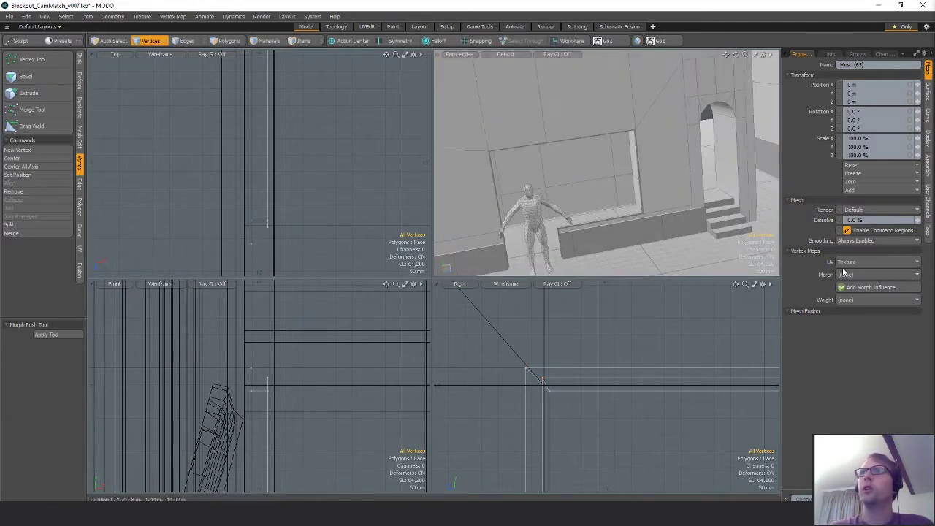
# Step: Add a cube to Mesh (32) and move it beside the standing figure at the sill's open end
pyautogui.click(80, 59)
pyautogui.keyDown('ctrl'); pyautogui.keyDown('alt'); pyautogui.moveTo(292, 197); pyautogui.dragTo(102, 197); pyautogui.keyUp('alt'); pyautogui.keyUp('ctrl')
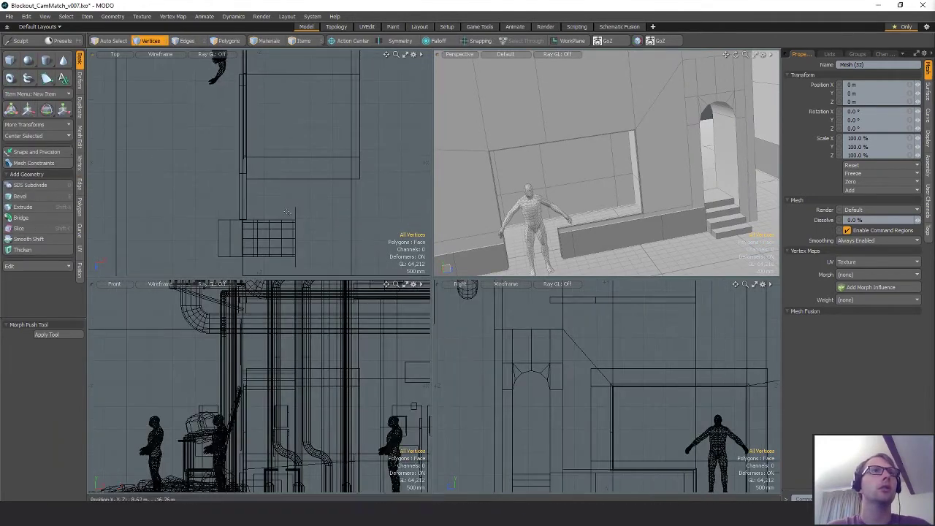
pyautogui.press('w')
pyautogui.keyDown('ctrl'); pyautogui.keyDown('alt'); pyautogui.moveTo(351, 234); pyautogui.dragTo(270, 233); pyautogui.keyUp('alt'); pyautogui.keyUp('ctrl')
pyautogui.moveTo(255, 266); pyautogui.dragTo(282, 232)
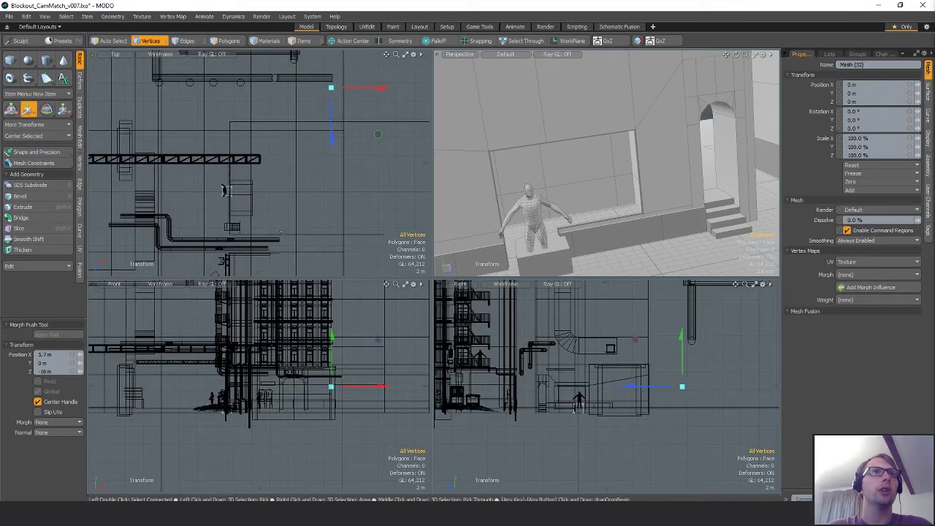
pyautogui.hotkey('shift', 'a')
pyautogui.keyDown('ctrl'); pyautogui.keyDown('alt'); pyautogui.moveTo(266, 151); pyautogui.dragTo(191, 152); pyautogui.keyUp('alt'); pyautogui.keyUp('ctrl')
pyautogui.press('space')
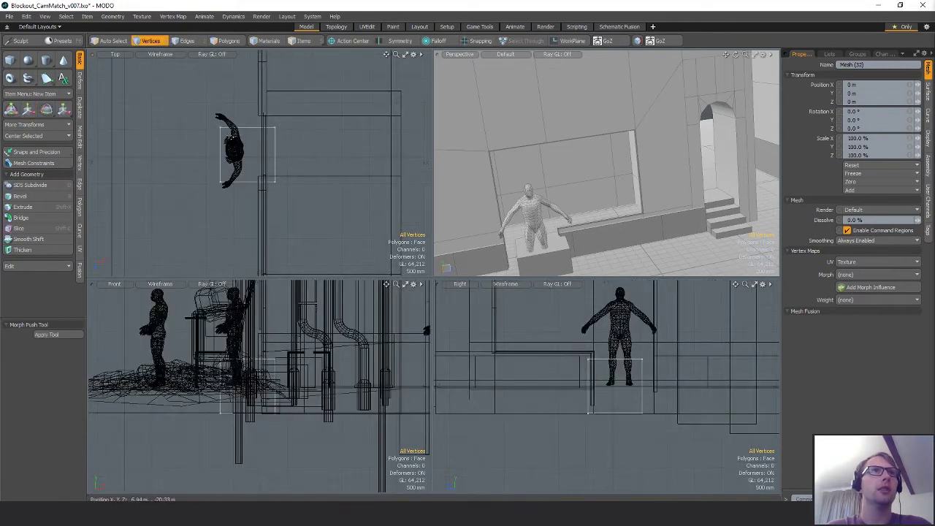
# Step: Scale the cube down and position it against the wall line at the sill's open end
pyautogui.press('r')
pyautogui.moveTo(253, 157); pyautogui.dragTo(213, 156)
pyautogui.press('w')
pyautogui.moveTo(276, 191); pyautogui.dragTo(303, 225)
pyautogui.scroll(4, 266, 190)
pyautogui.moveTo(234, 155); pyautogui.dragTo(236, 157)
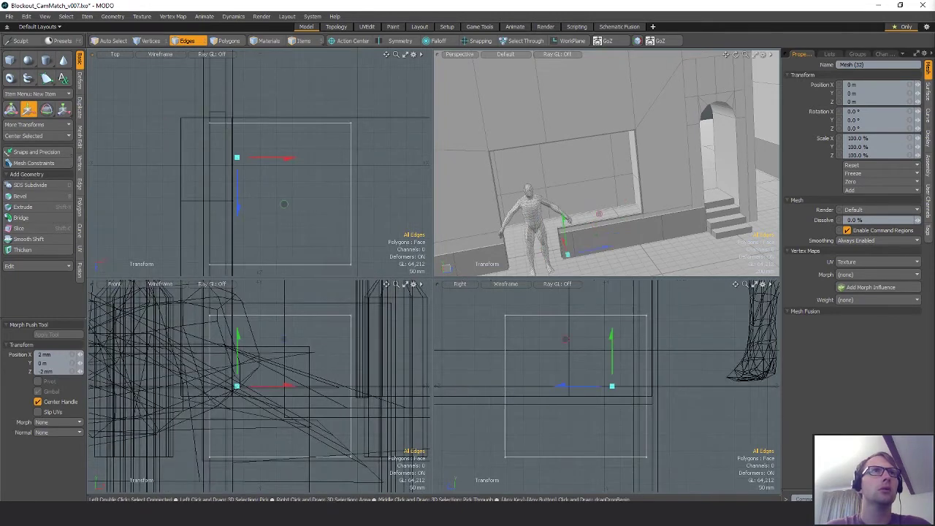
# Step: Move the cube's inner side face in negative X to reduce the cube to a thin panel
pyautogui.press('space')
pyautogui.press('space')
pyautogui.moveTo(356, 96); pyautogui.dragTo(296, 273, button='right')
pyautogui.press('w')
pyautogui.moveTo(373, 194); pyautogui.dragTo(263, 194)
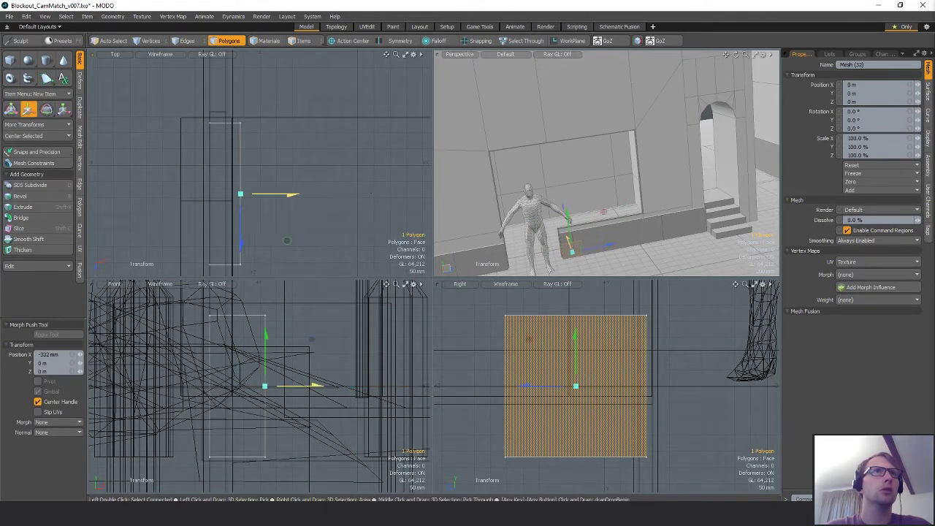
# Step: Adjust the four vertices on the panel's street side in X to fit it within the frame's depth
pyautogui.press('space')
pyautogui.press('space')
pyautogui.moveTo(212, 106); pyautogui.dragTo(164, 225, button='right')
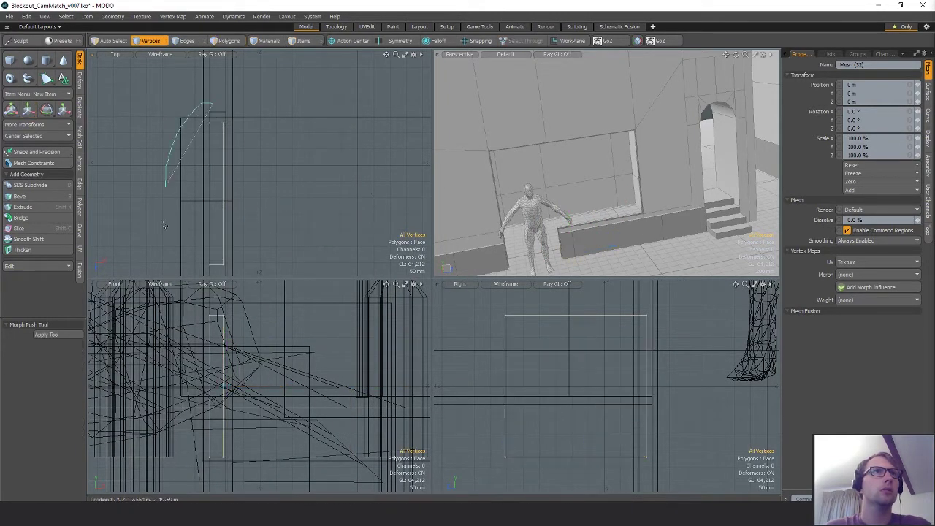
pyautogui.moveTo(224, 348); pyautogui.dragTo(223, 343, button='right')
pyautogui.press('w')
pyautogui.scroll(2, 212, 172)
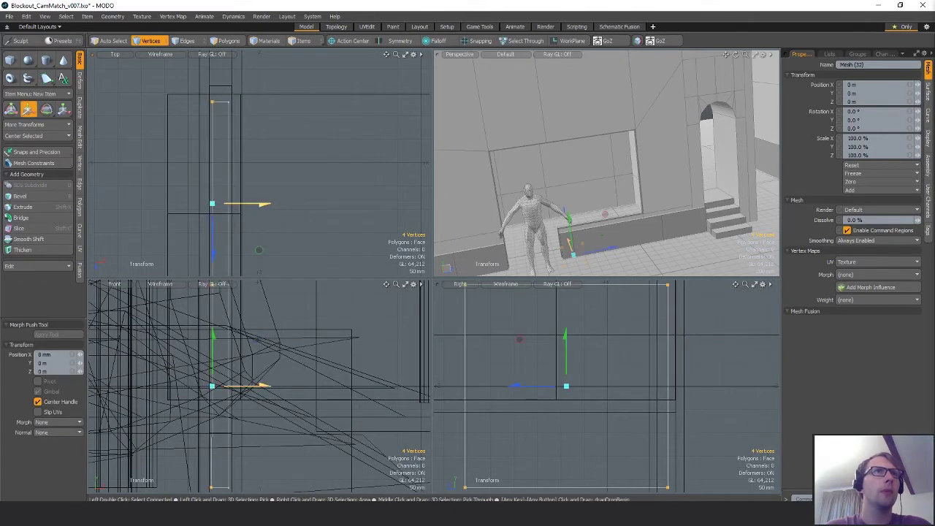
pyautogui.press('space')
# Step: Stretch the panel along the sill by moving its far-end vertices 1.325 m in Z
pyautogui.scroll(-7, 285, 155)
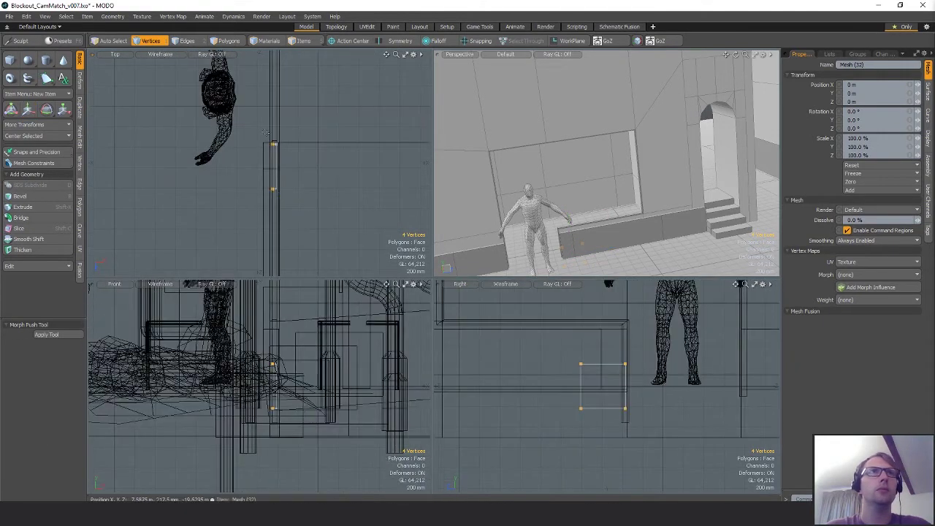
pyautogui.moveTo(273, 174); pyautogui.dragTo(275, 251, button='right')
pyautogui.press('g')
pyautogui.press('w')
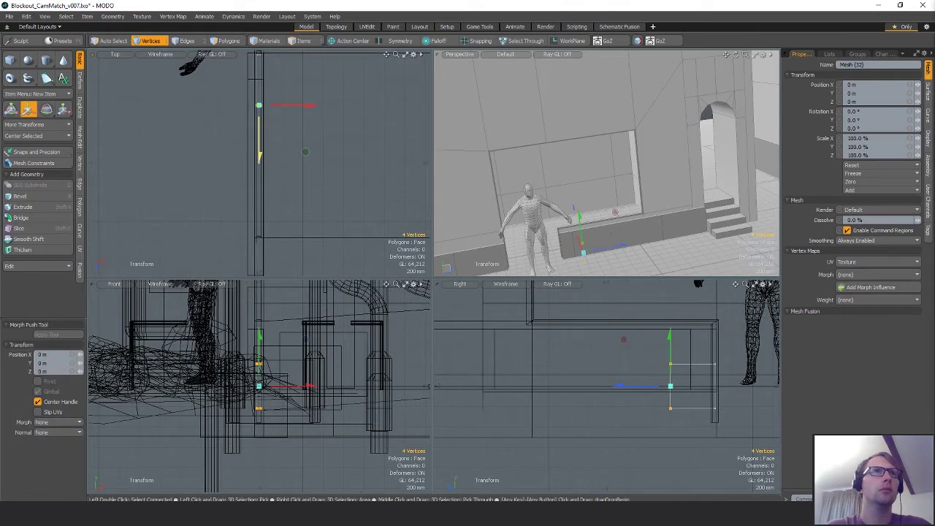
pyautogui.moveTo(620, 386); pyautogui.dragTo(486, 386)
pyautogui.scroll(4, 261, 235)
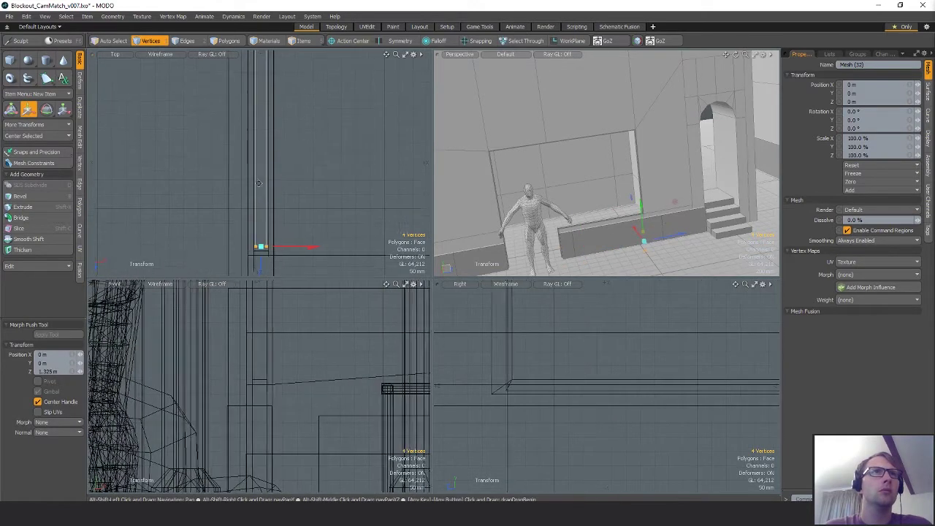
# Step: Scale the whole panel to 79 % in X to thin it
pyautogui.press('q')
pyautogui.click(294, 172)
pyautogui.press('r')
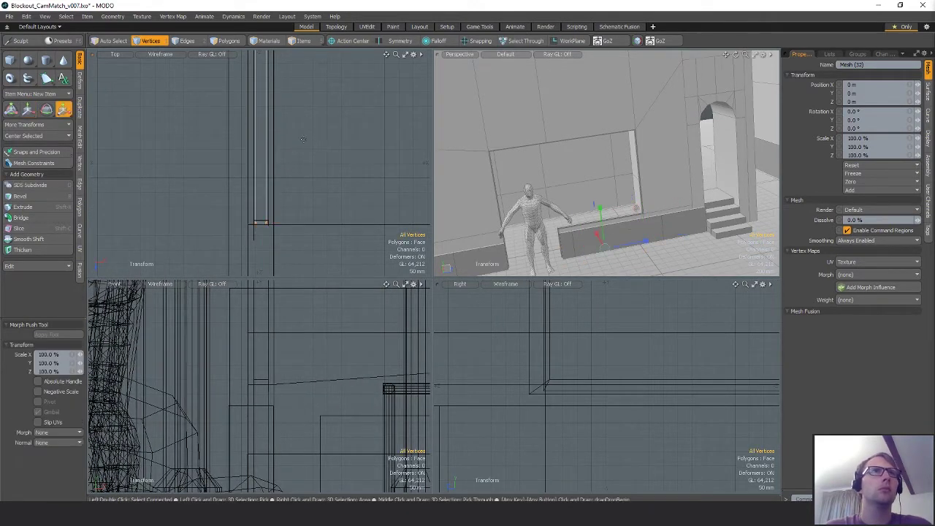
pyautogui.keyDown('alt'); pyautogui.keyDown('shift'); pyautogui.moveTo(291, 123); pyautogui.dragTo(292, 224); pyautogui.keyUp('shift'); pyautogui.keyUp('alt')
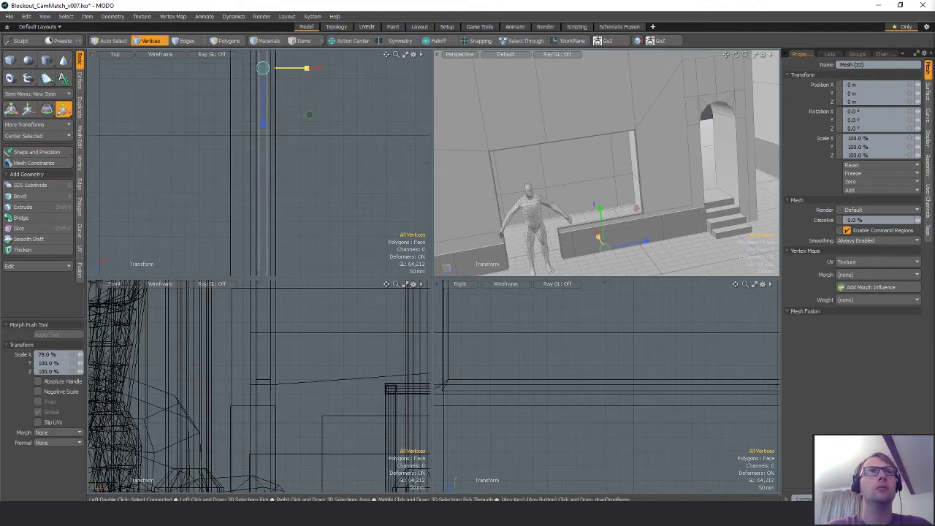
pyautogui.press('space')
pyautogui.press('space')
# Step: Raise the whole panel in Y until it stands above the sill in the window opening
pyautogui.scroll(-4, 537, 424)
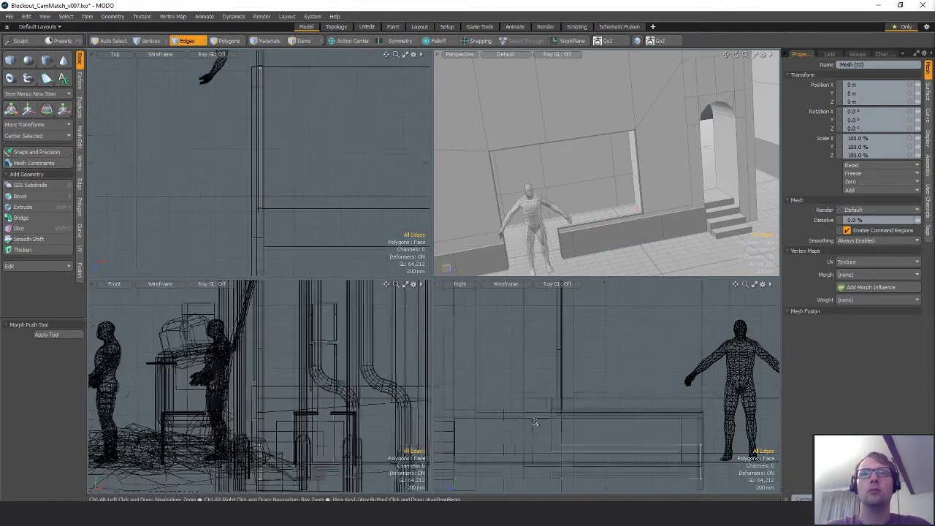
pyautogui.press('w')
pyautogui.moveTo(632, 418); pyautogui.dragTo(631, 350)
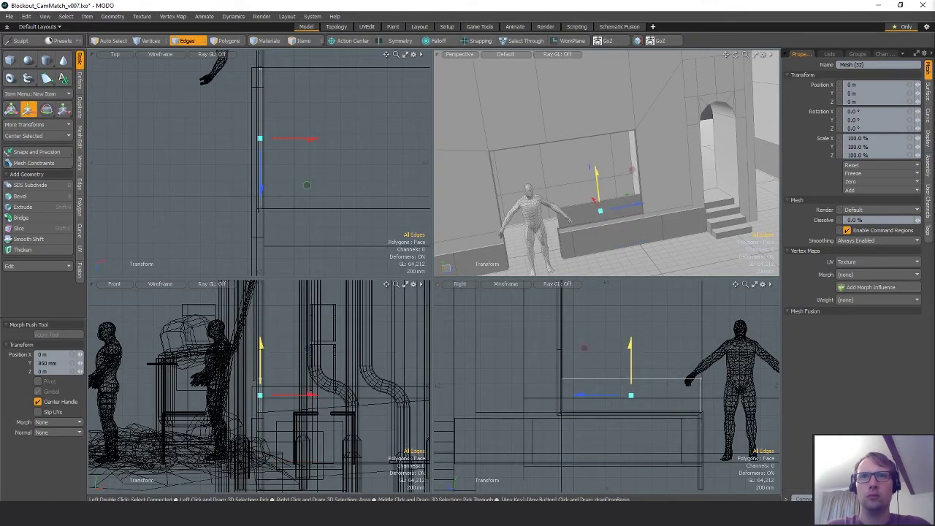
pyautogui.scroll(3, 652, 400)
pyautogui.keyDown('alt'); pyautogui.keyDown('shift'); pyautogui.moveTo(652, 400); pyautogui.dragTo(487, 366); pyautogui.keyUp('shift'); pyautogui.keyUp('alt')
# Step: Move the panel's end polygon at the walkway gap -20 mm in Z to meet the frame
pyautogui.press('space')
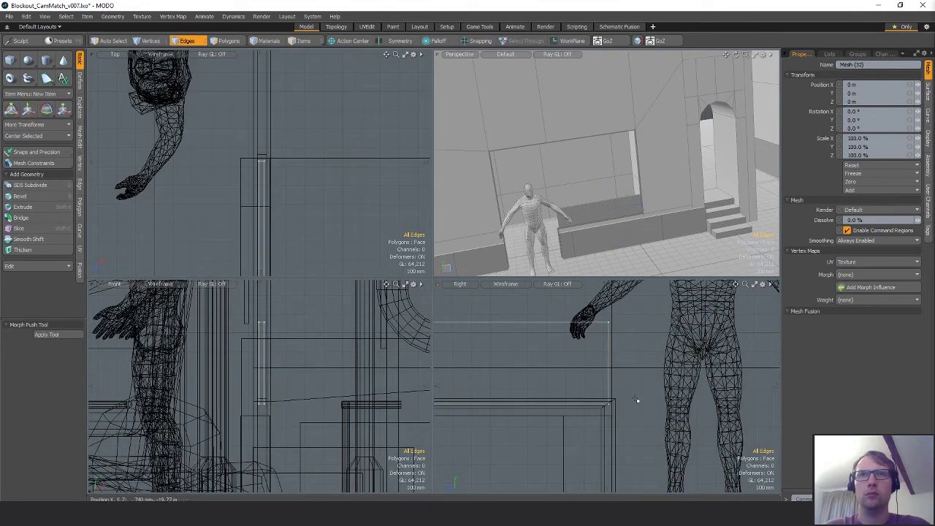
pyautogui.press('space')
pyautogui.click(609, 393)
pyautogui.press('w')
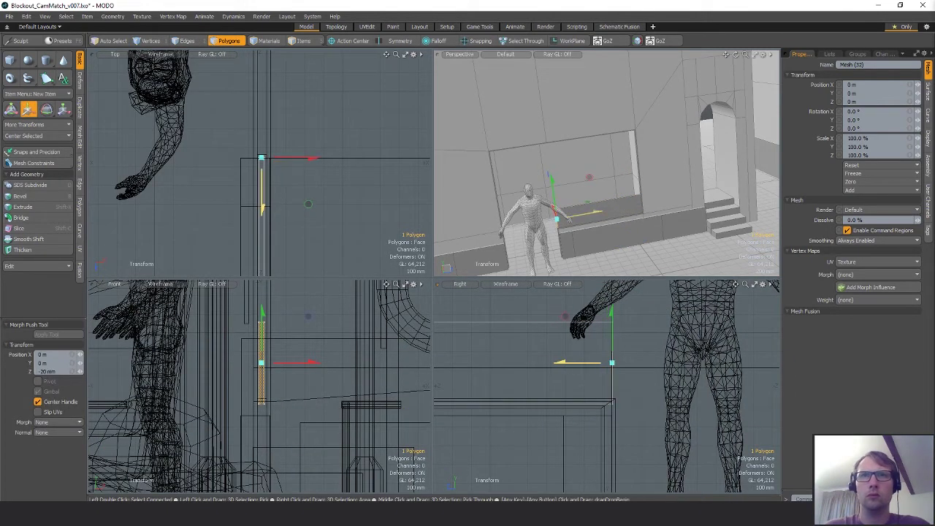
pyautogui.scroll(-2, 593, 372)
pyautogui.keyDown('alt'); pyautogui.keyDown('shift'); pyautogui.moveTo(593, 372); pyautogui.dragTo(647, 436); pyautogui.keyUp('shift'); pyautogui.keyUp('alt')
pyautogui.scroll(-2, 628, 427)
# Step: Raise the infill panel's top vertices in Y to the top of the window opening, making it about 1.825 m tall
pyautogui.press('space')
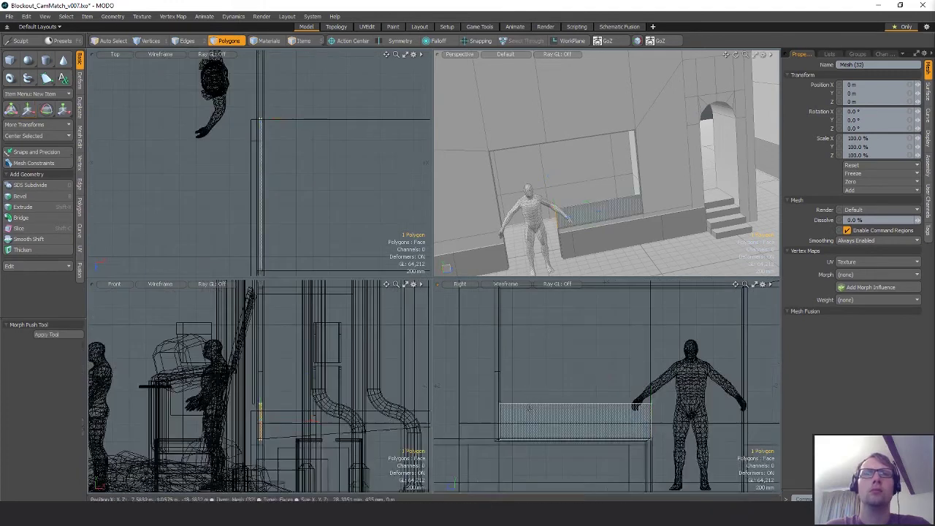
pyautogui.press('space')
pyautogui.moveTo(490, 412); pyautogui.dragTo(775, 437, button='right')
pyautogui.keyDown('alt'); pyautogui.keyDown('shift'); pyautogui.moveTo(580, 360); pyautogui.dragTo(590, 385); pyautogui.keyUp('shift'); pyautogui.keyUp('alt')
pyautogui.press('w')
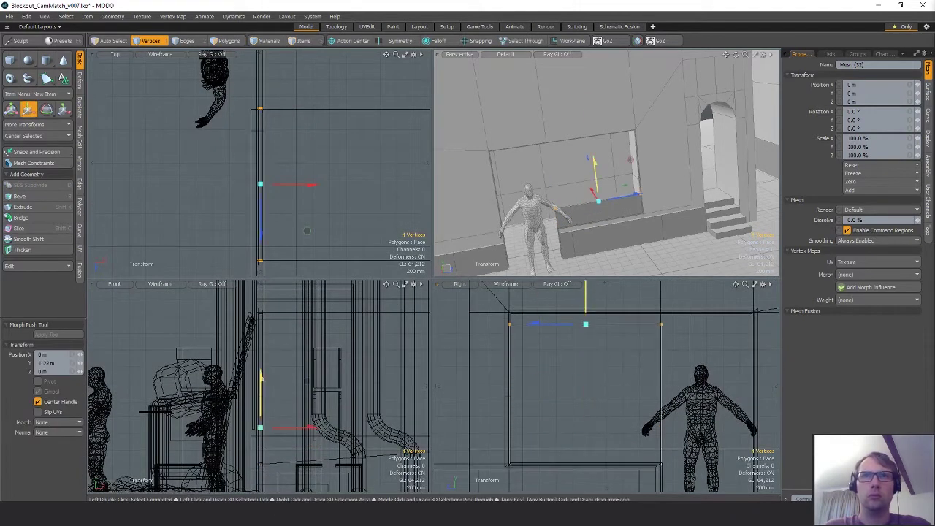
pyautogui.moveTo(587, 285); pyautogui.dragTo(586, 273)
# Step: Select the whole infill panel and assign it a new material named glass
pyautogui.press('space')
pyautogui.press('space')
pyautogui.press('space')
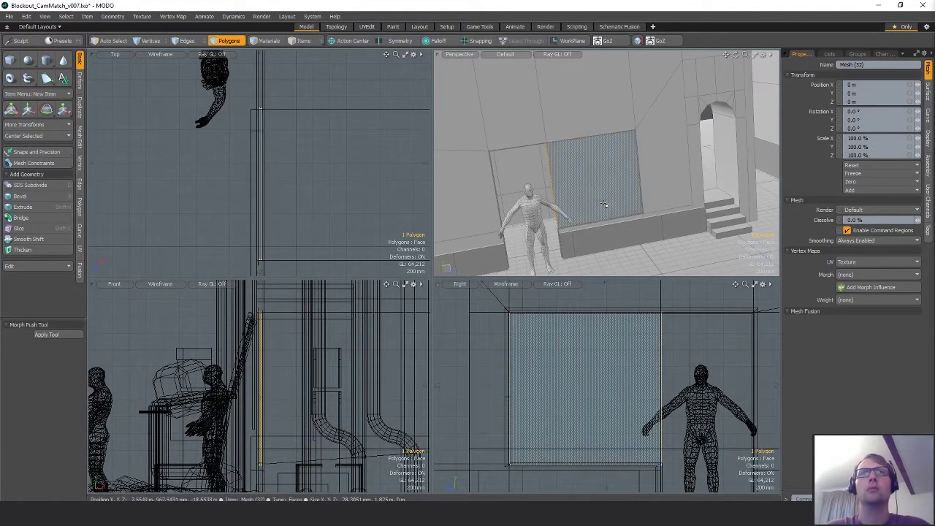
pyautogui.doubleClick(606, 203)
pyautogui.write('mglas')
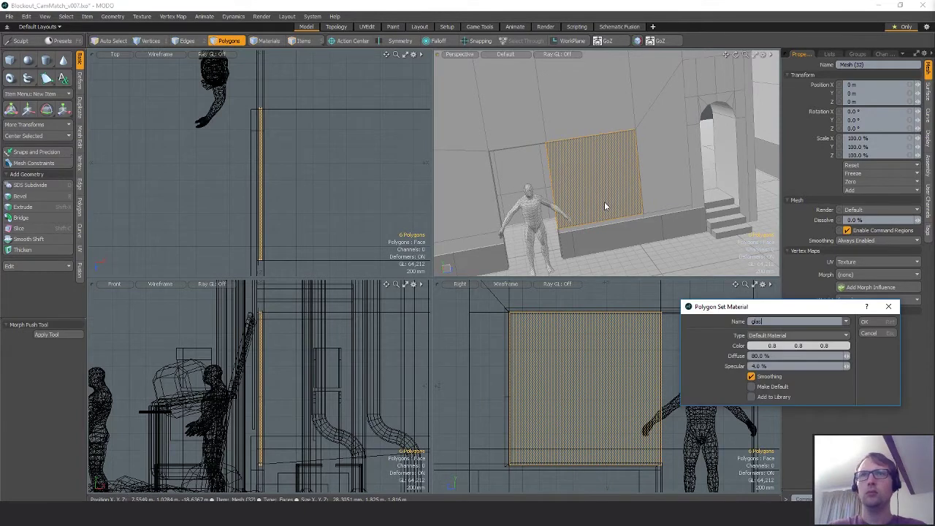
pyautogui.write('s')
pyautogui.press('Return')
pyautogui.click(721, 371)
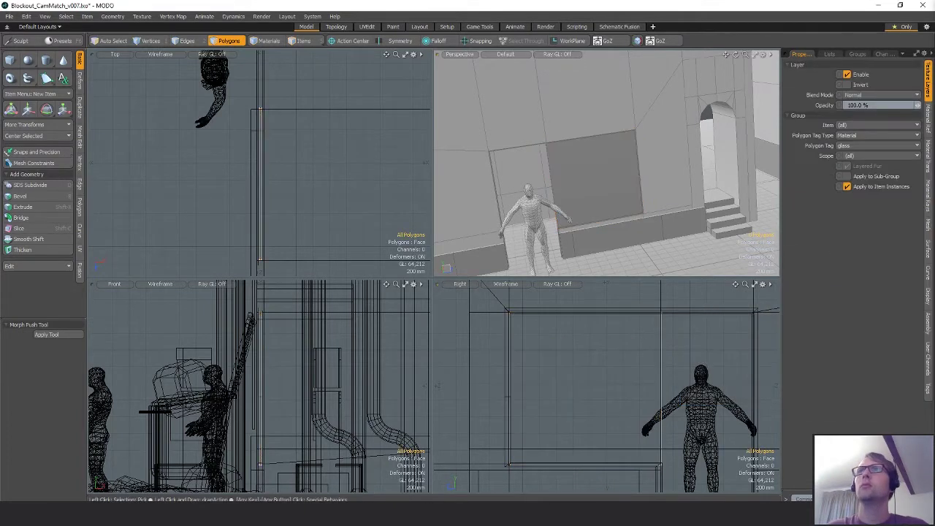
# Step: Set the glass material's Transparent Amount to 50 %
pyautogui.click(929, 123)
pyautogui.click(929, 155)
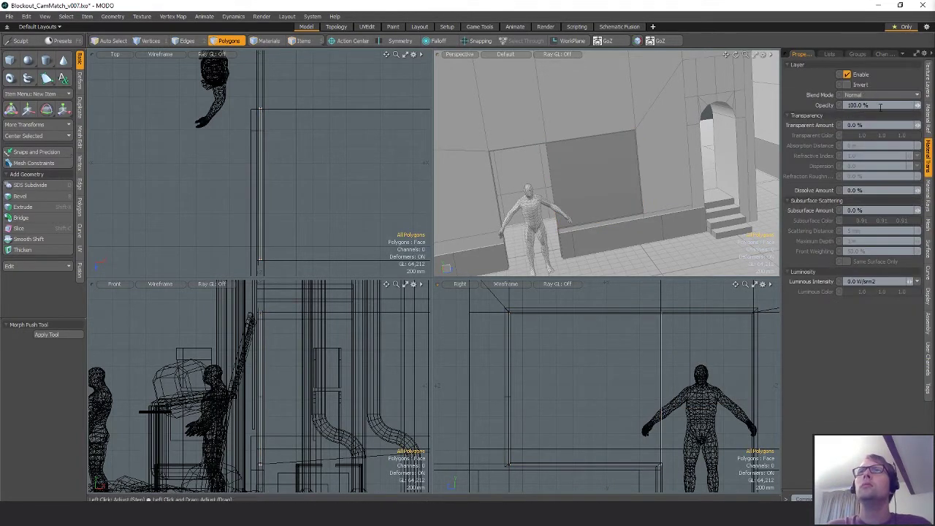
pyautogui.click(881, 108)
pyautogui.click(865, 118)
pyautogui.click(863, 117)
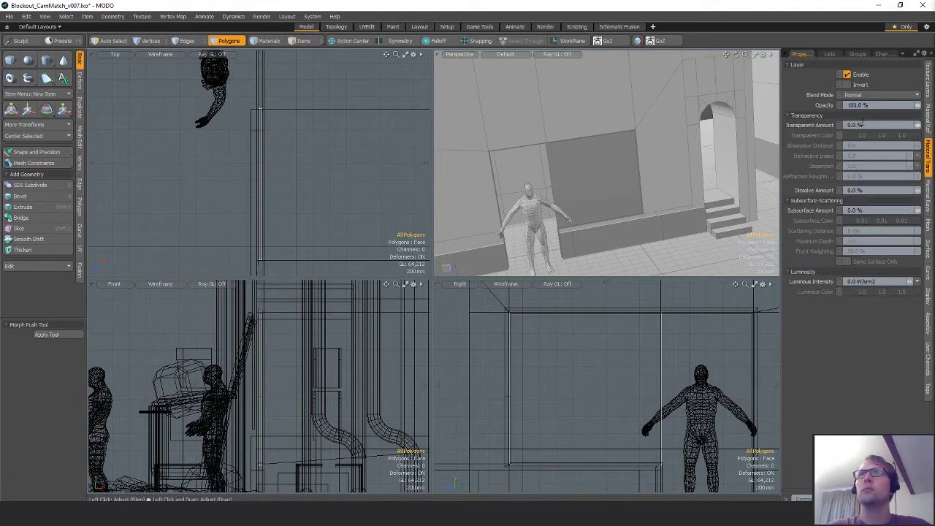
pyautogui.write('50')
pyautogui.press('Return')
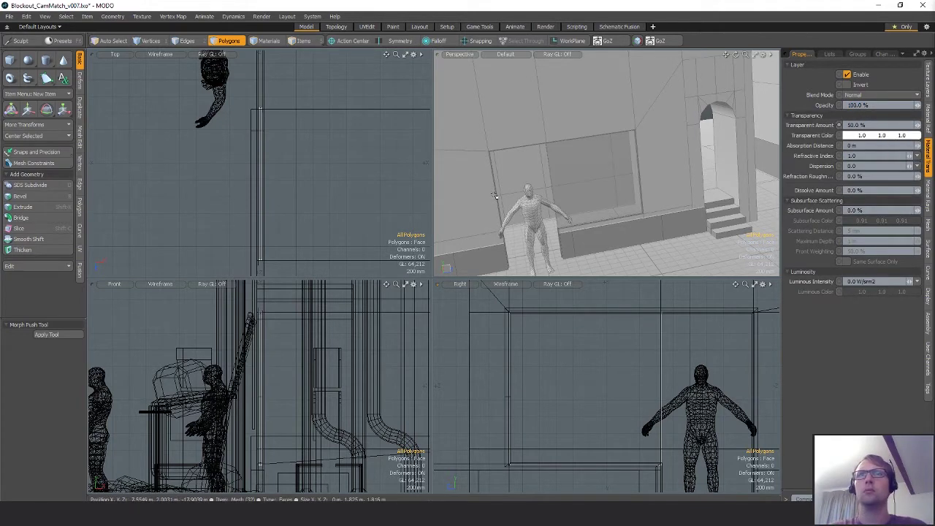
# Step: Duplicate the glass panel and fit the copy into the walkway gap by moving and scaling it
pyautogui.keyDown('alt'); pyautogui.moveTo(496, 195); pyautogui.dragTo(622, 151); pyautogui.keyUp('alt')
pyautogui.scroll(3, 629, 168)
pyautogui.doubleClick(582, 180)
pyautogui.hotkey('ctrl', 'c')
pyautogui.hotkey('ctrl', 'v')
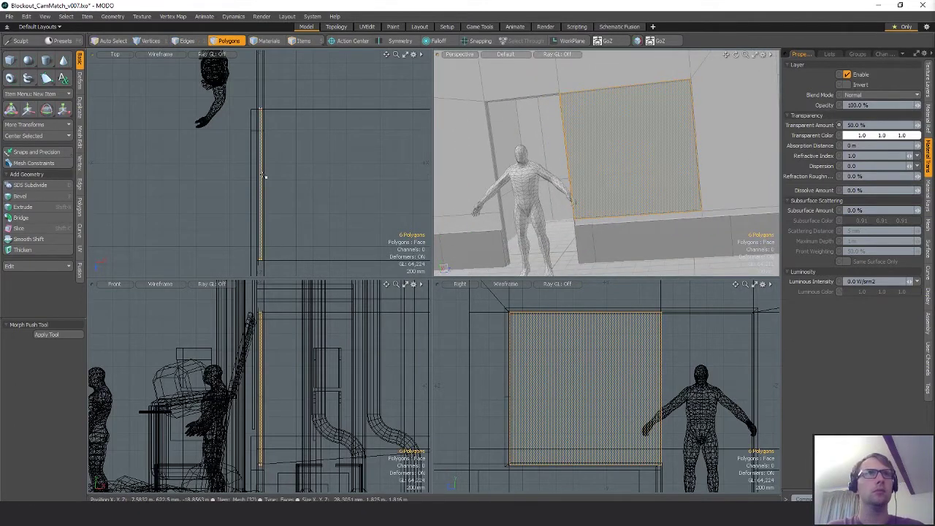
pyautogui.press('w')
pyautogui.moveTo(260, 126); pyautogui.dragTo(261, 128)
pyautogui.keyDown('alt'); pyautogui.keyDown('shift'); pyautogui.moveTo(260, 128); pyautogui.dragTo(304, 244); pyautogui.keyUp('shift'); pyautogui.keyUp('alt')
pyautogui.press('r')
pyautogui.scroll(3, 279, 212)
pyautogui.press('w')
pyautogui.press('e')
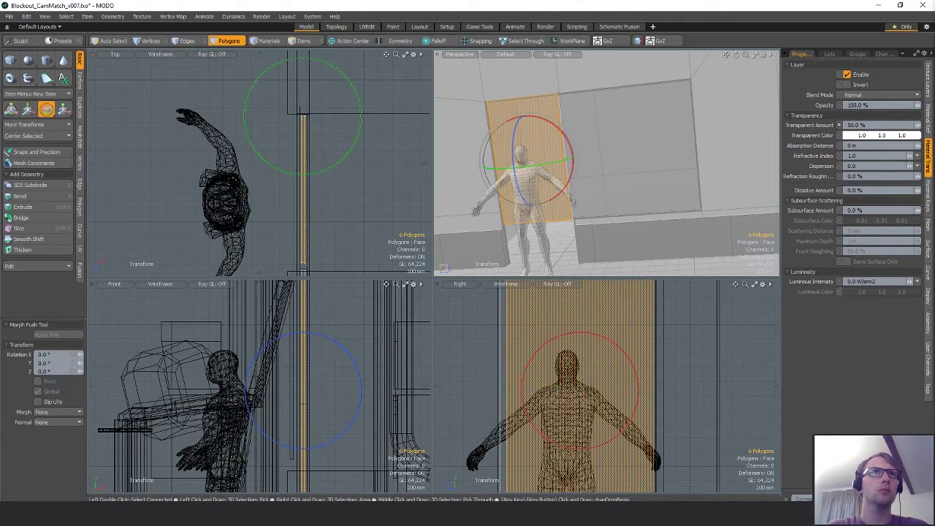
pyautogui.moveTo(309, 175); pyautogui.dragTo(334, 166)
pyautogui.hotkey('ctrl', 'z')
pyautogui.press('q')
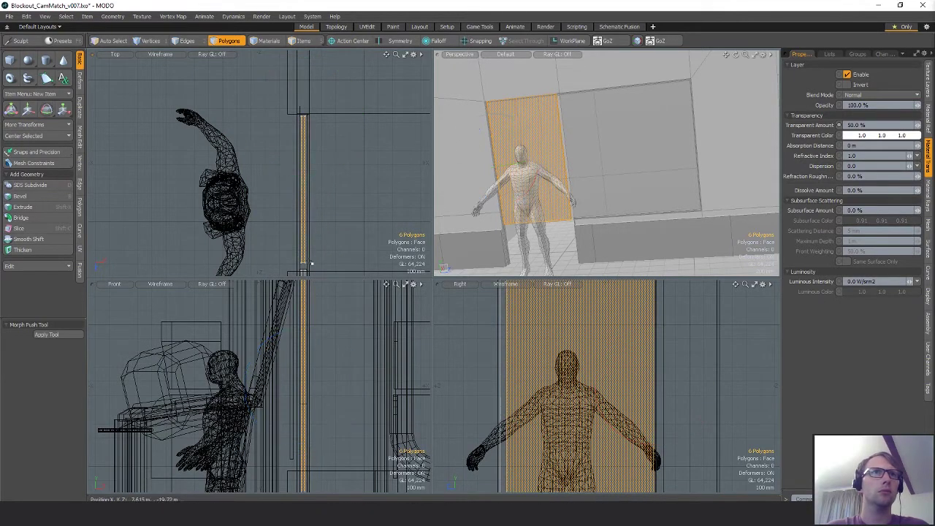
# Step: Move the gap panel's end vertices nearest the large window in Z to meet the frame
pyautogui.press('1')
pyautogui.moveTo(297, 252)
pyautogui.mouseDown(button='right')
pyautogui.moveTo(315, 270)
pyautogui.moveTo(299, 269)
pyautogui.mouseUp(button='right')
pyautogui.scroll(3, 310, 226)
pyautogui.moveTo(307, 270)
pyautogui.keyDown('alt'); pyautogui.mouseDown()
pyautogui.moveTo(301, 220)
pyautogui.moveTo(315, 244)
pyautogui.moveTo(329, 225)
pyautogui.moveTo(325, 305)
pyautogui.mouseUp(); pyautogui.keyUp('alt')
pyautogui.press('w')
pyautogui.press('space')
# Step: Rotate the whole gap panel about its far end so it swings inward like an open door
pyautogui.press('space')
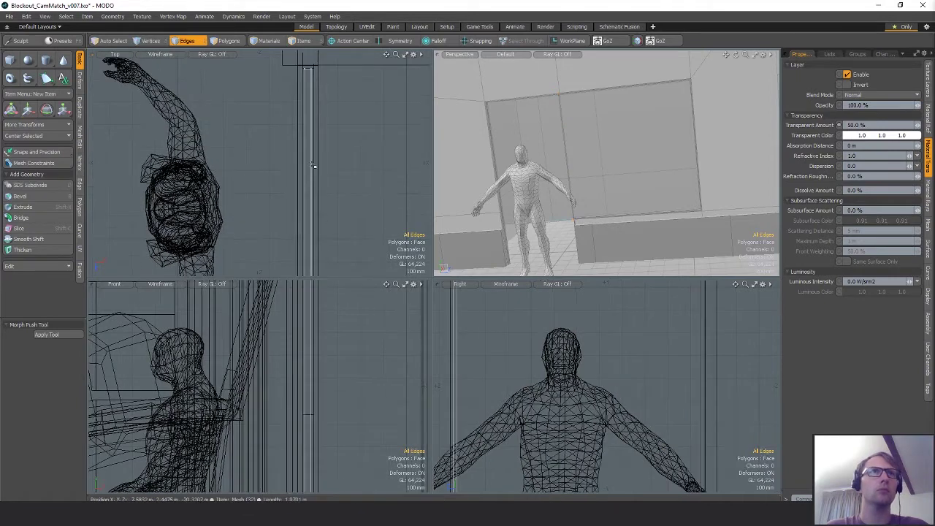
pyautogui.press('space')
pyautogui.press('e')
pyautogui.click(311, 69)
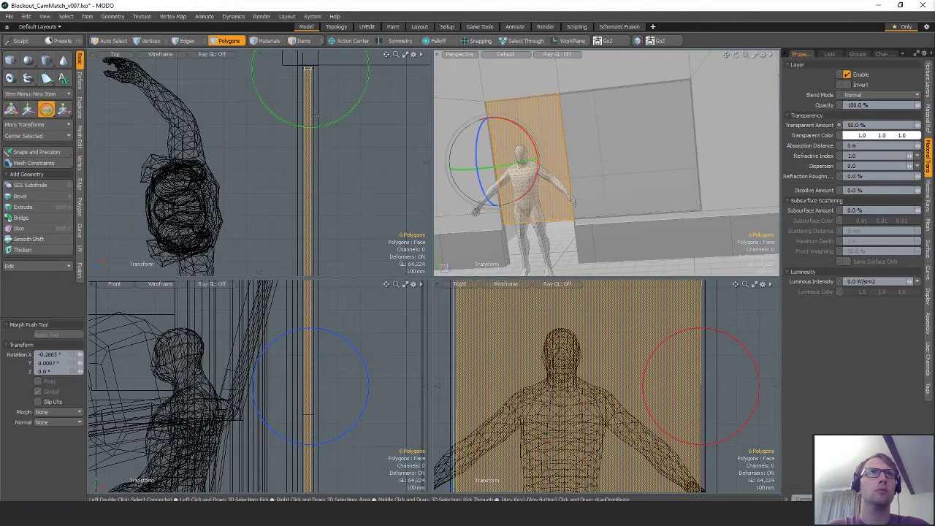
pyautogui.hotkey('ctrl', 'z')
pyautogui.moveTo(305, 131); pyautogui.dragTo(361, 105)
pyautogui.scroll(-4, 344, 152)
pyautogui.press('space')
# Step: Extend the open door panel to the ground by moving its bottom vertices -600 mm in Y
pyautogui.scroll(-5, 652, 416)
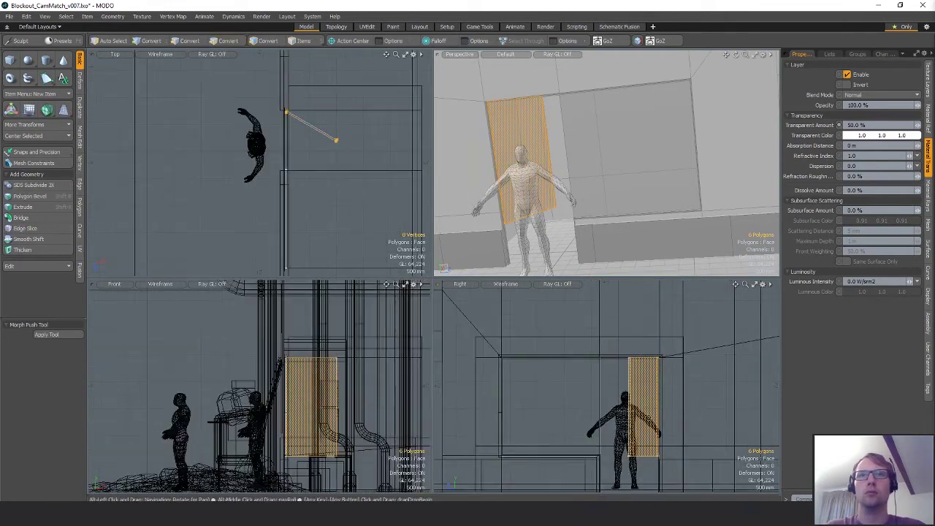
pyautogui.hotkey('alt', '1')
pyautogui.moveTo(635, 395)
pyautogui.keyDown('ctrl'); pyautogui.mouseDown(button='right')
pyautogui.moveTo(637, 297)
pyautogui.moveTo(662, 395)
pyautogui.mouseUp(button='right'); pyautogui.keyUp('ctrl')
pyautogui.keyDown('alt'); pyautogui.moveTo(638, 442); pyautogui.dragTo(610, 366); pyautogui.keyUp('alt')
pyautogui.scroll(3, 610, 366)
pyautogui.press('w')
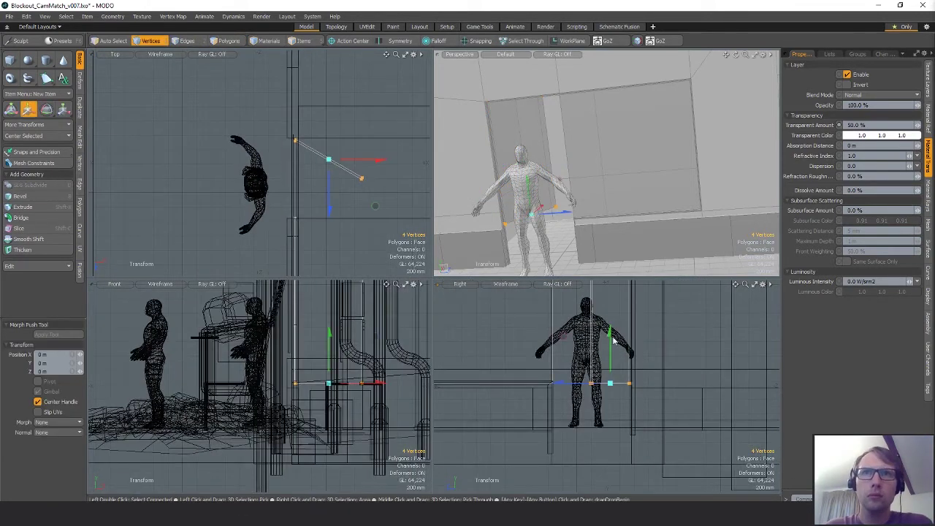
pyautogui.moveTo(564, 339); pyautogui.dragTo(564, 378)
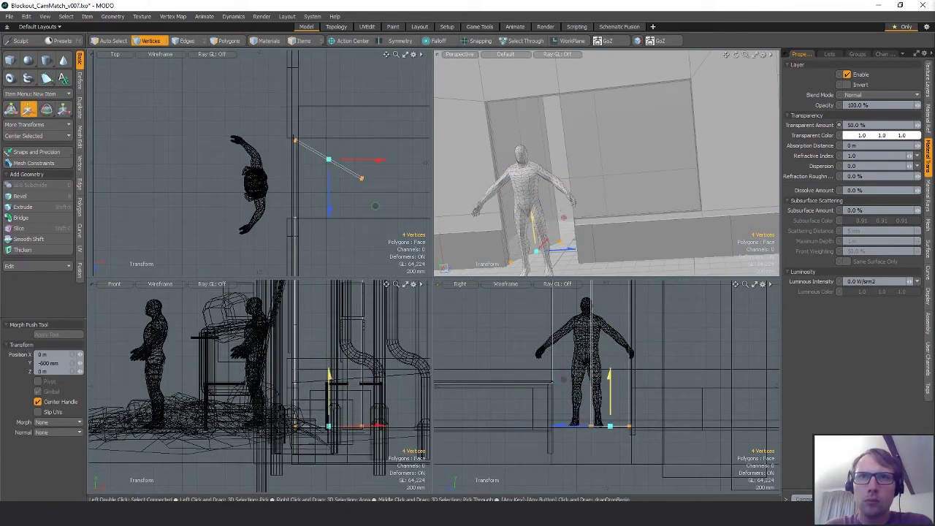
pyautogui.press('space')
pyautogui.click(624, 395)
# Step: Copy the large window's glass panel and paste it into a separate mesh for the upper windows
pyautogui.keyDown('alt'); pyautogui.moveTo(676, 169); pyautogui.dragTo(461, 177); pyautogui.keyUp('alt')
pyautogui.scroll(-2, 581, 159)
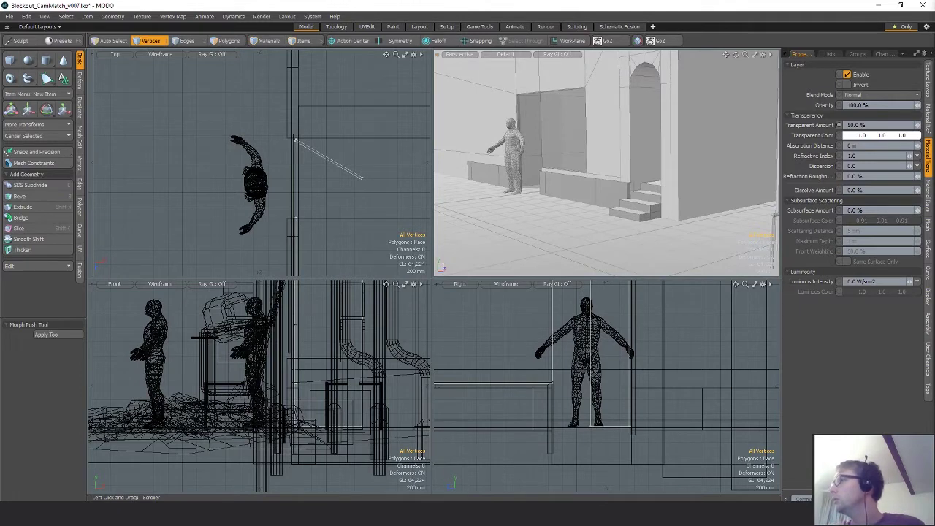
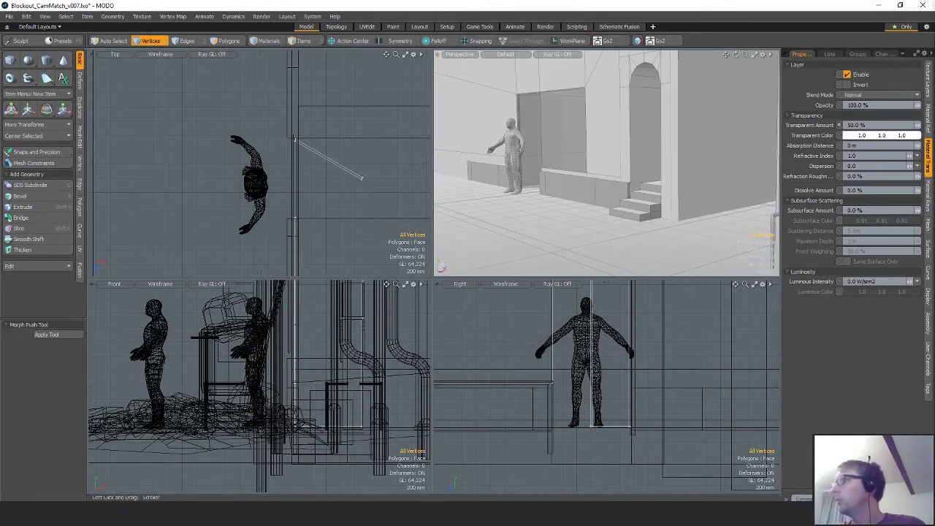
pyautogui.keyDown('alt'); pyautogui.moveTo(533, 122); pyautogui.dragTo(524, 175); pyautogui.keyUp('alt')
pyautogui.scroll(-3, 524, 176)
pyautogui.press('space')
pyautogui.press('space')
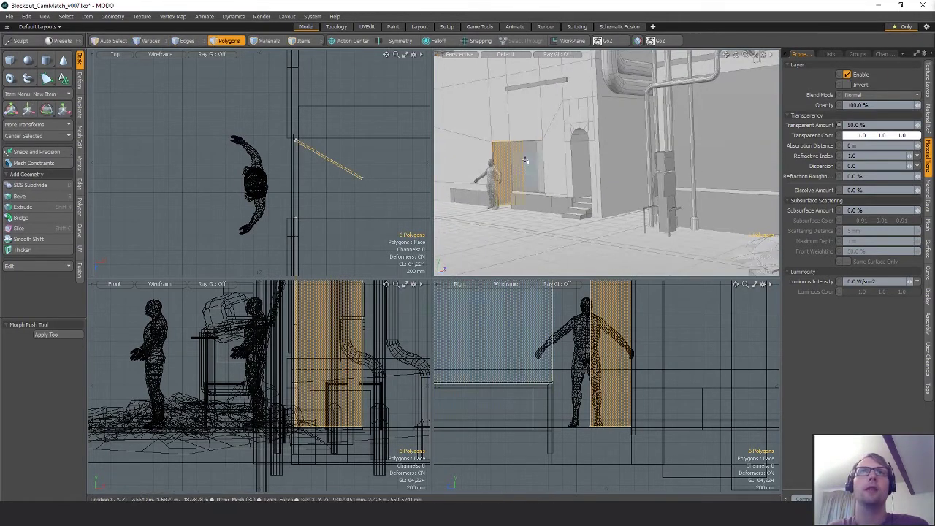
pyautogui.doubleClick(543, 175)
pyautogui.hotkey('ctrl', 'c')
pyautogui.click(663, 160)
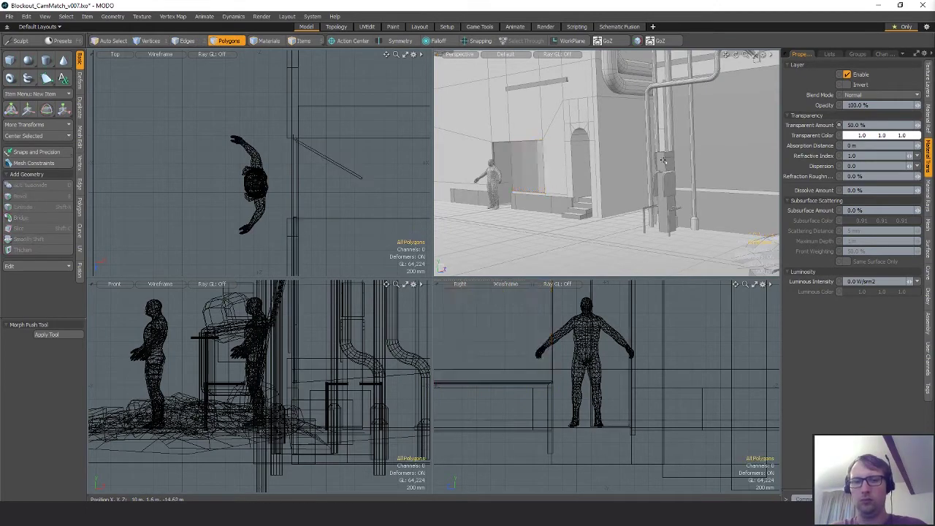
pyautogui.hotkey('ctrl', 'v')
# Step: Move the pasted glass panel up to the lowest window behind the fire escape, aligning one corner with its frame
pyautogui.scroll(-4, 611, 364)
pyautogui.keyDown('alt'); pyautogui.keyDown('shift'); pyautogui.moveTo(611, 364); pyautogui.dragTo(750, 451); pyautogui.keyUp('shift'); pyautogui.keyUp('alt')
pyautogui.press('w')
pyautogui.moveTo(743, 372); pyautogui.dragTo(510, 336)
pyautogui.keyDown('alt'); pyautogui.keyDown('shift'); pyautogui.moveTo(510, 336); pyautogui.dragTo(728, 388); pyautogui.keyUp('shift'); pyautogui.keyUp('alt')
pyautogui.moveTo(648, 420); pyautogui.dragTo(555, 326)
pyautogui.hotkey('shift', 'a')
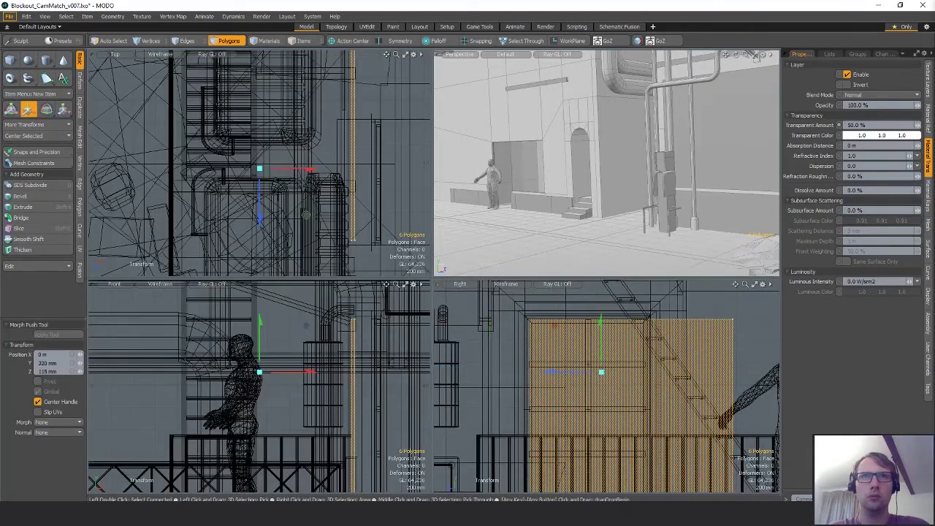
# Step: Move the window glass's overhanging side vertices in Z to the frame, narrowing the panel to about 1.036 m
pyautogui.press('space')
pyautogui.press('1')
pyautogui.moveTo(723, 311); pyautogui.dragTo(740, 305, button='right')
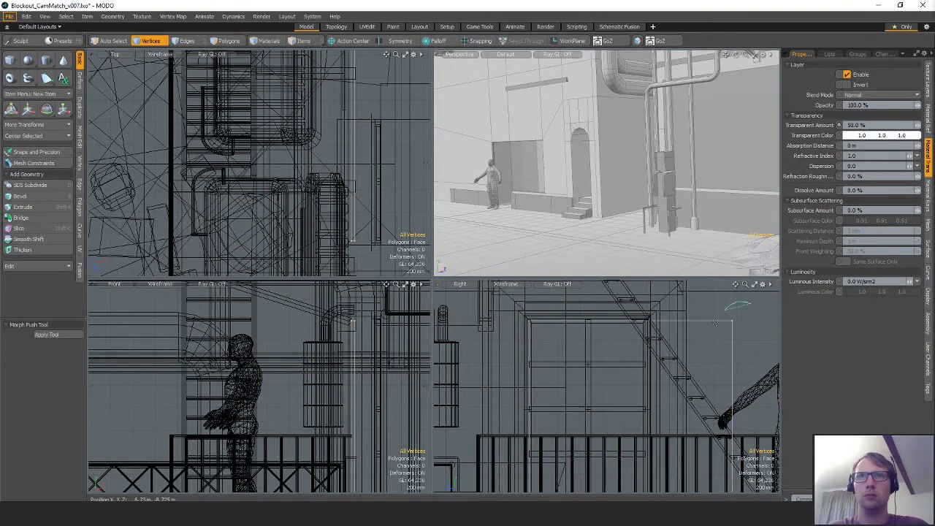
pyautogui.keyDown('alt'); pyautogui.keyDown('shift'); pyautogui.moveTo(733, 409); pyautogui.dragTo(722, 345); pyautogui.keyUp('shift'); pyautogui.keyUp('alt')
pyautogui.keyDown('shift'); pyautogui.moveTo(715, 451); pyautogui.dragTo(729, 468, button='right'); pyautogui.keyUp('shift')
pyautogui.press('w')
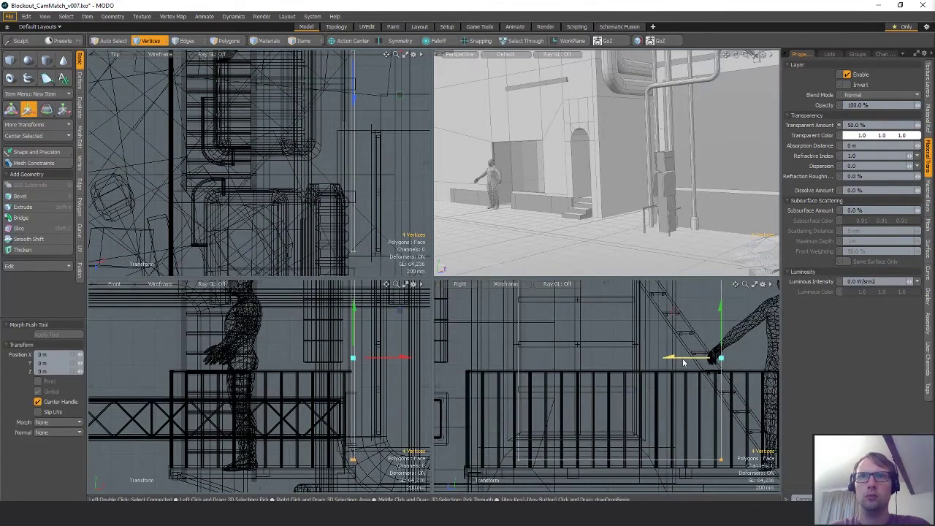
pyautogui.press('space')
# Step: Raise the window glass's bottom vertices 230 mm in Y to meet the sill
pyautogui.moveTo(492, 432); pyautogui.dragTo(652, 477, button='right')
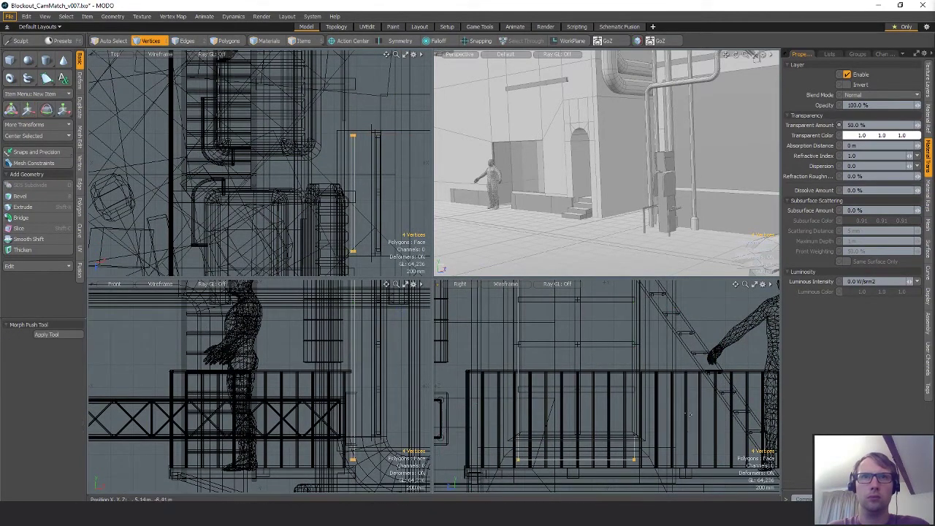
pyautogui.press('w')
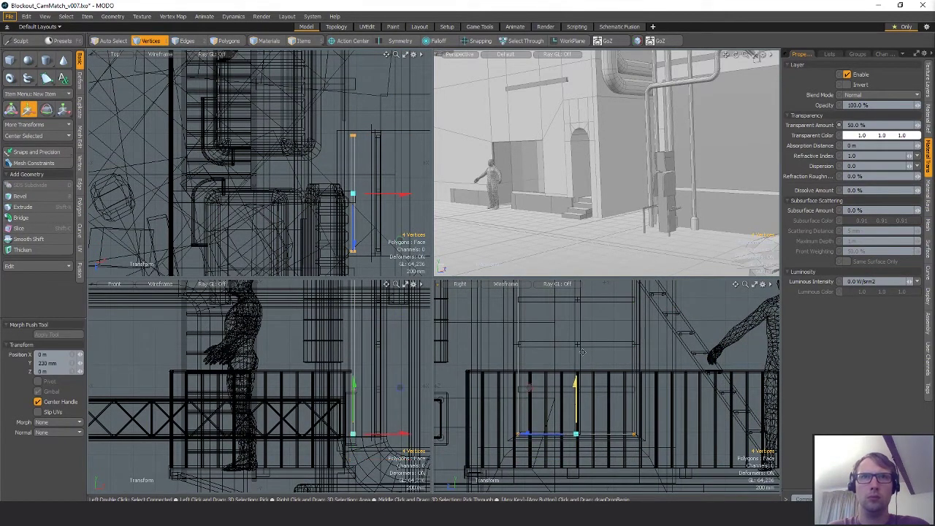
pyautogui.keyDown('alt'); pyautogui.keyDown('shift'); pyautogui.moveTo(582, 352); pyautogui.dragTo(570, 464); pyautogui.keyUp('shift'); pyautogui.keyUp('alt')
pyautogui.press('space')
# Step: Duplicate the fitted window glass and move the copy 2.5 m in Y to the second fire-escape window
pyautogui.press('space')
pyautogui.press('space')
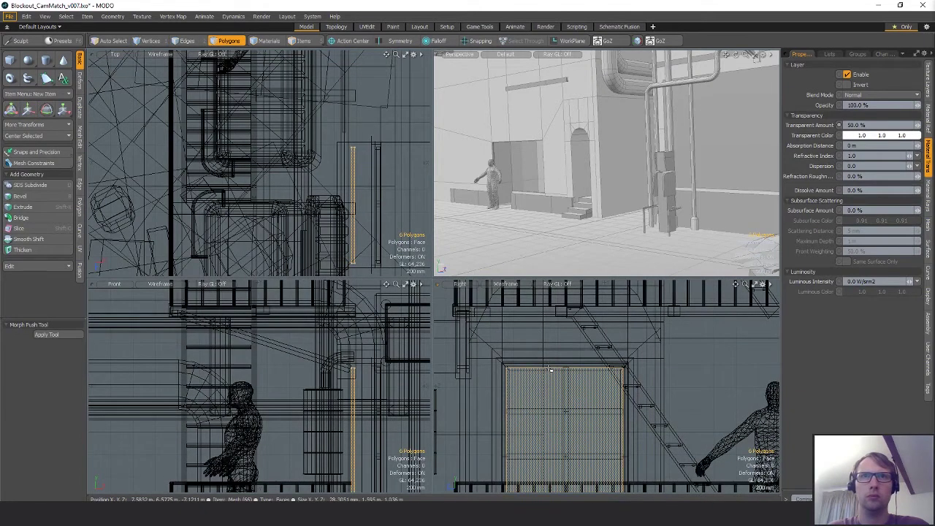
pyautogui.keyDown('ctrl'); pyautogui.keyDown('alt'); pyautogui.moveTo(691, 396); pyautogui.dragTo(641, 395); pyautogui.keyUp('alt'); pyautogui.keyUp('ctrl')
pyautogui.keyDown('alt'); pyautogui.keyDown('shift'); pyautogui.moveTo(641, 395); pyautogui.dragTo(679, 423); pyautogui.keyUp('shift'); pyautogui.keyUp('alt')
pyautogui.press('w')
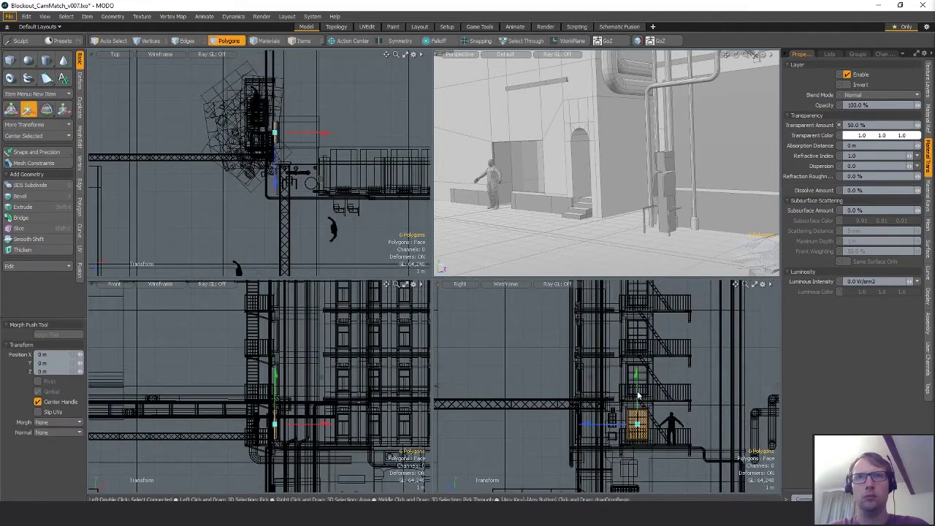
pyautogui.hotkey('shift', 'a')
pyautogui.moveTo(637, 334); pyautogui.dragTo(606, 343)
pyautogui.keyDown('alt'); pyautogui.keyDown('shift'); pyautogui.moveTo(606, 343); pyautogui.dragTo(611, 364); pyautogui.keyUp('shift'); pyautogui.keyUp('alt')
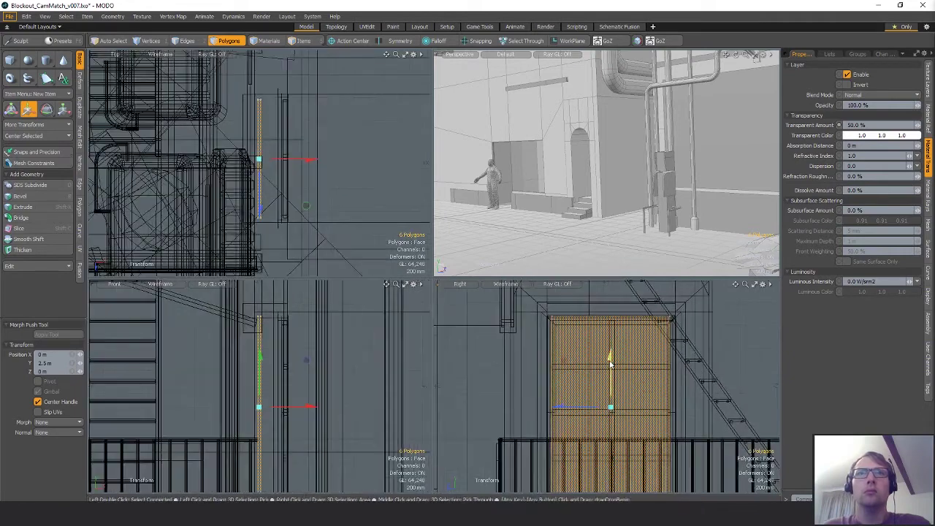
# Step: Duplicate the second window's glass and move the copy 2.455 m in Y to the third fire-escape window
pyautogui.keyDown('ctrl'); pyautogui.keyDown('alt'); pyautogui.moveTo(709, 368); pyautogui.dragTo(672, 368); pyautogui.keyUp('alt'); pyautogui.keyUp('ctrl')
pyautogui.keyDown('alt'); pyautogui.keyDown('shift'); pyautogui.moveTo(673, 367); pyautogui.dragTo(636, 399); pyautogui.keyUp('shift'); pyautogui.keyUp('alt')
pyautogui.hotkey('ctrl', 'c')
pyautogui.hotkey('ctrl', 'v')
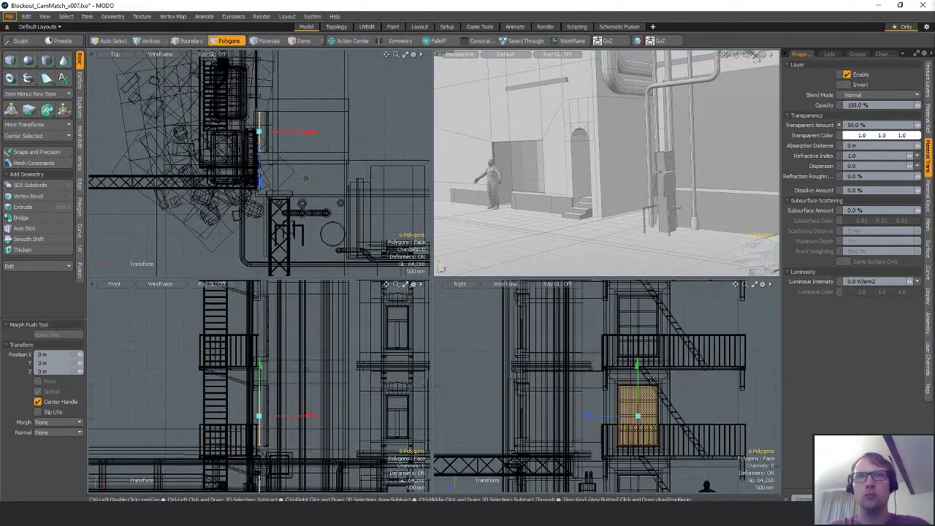
pyautogui.press('w')
pyautogui.moveTo(637, 366); pyautogui.dragTo(637, 280)
pyautogui.keyDown('alt'); pyautogui.keyDown('shift'); pyautogui.moveTo(637, 312); pyautogui.dragTo(626, 382); pyautogui.keyUp('shift'); pyautogui.keyUp('alt')
pyautogui.keyDown('ctrl'); pyautogui.keyDown('alt'); pyautogui.moveTo(626, 383); pyautogui.dragTo(673, 383); pyautogui.keyUp('alt'); pyautogui.keyUp('ctrl')
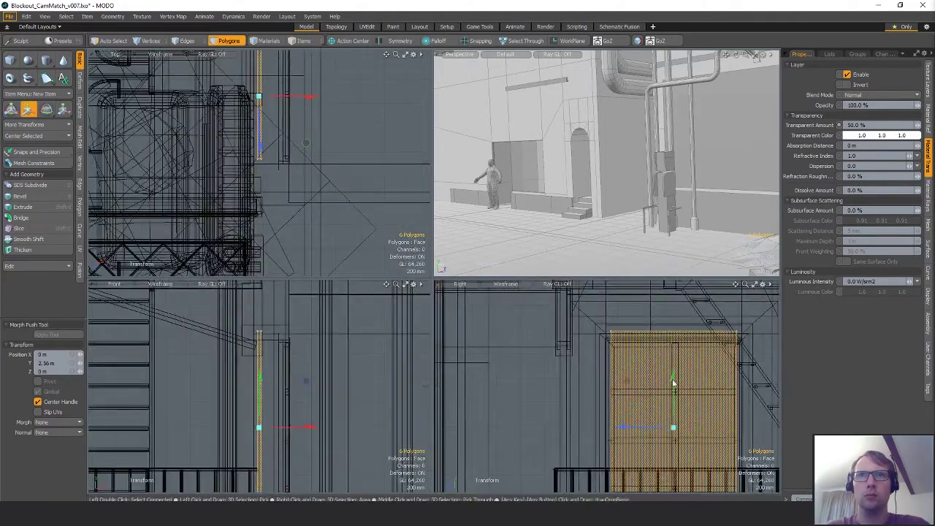
pyautogui.keyDown('ctrl'); pyautogui.keyDown('alt'); pyautogui.moveTo(737, 390); pyautogui.dragTo(583, 401); pyautogui.keyUp('alt'); pyautogui.keyUp('ctrl')
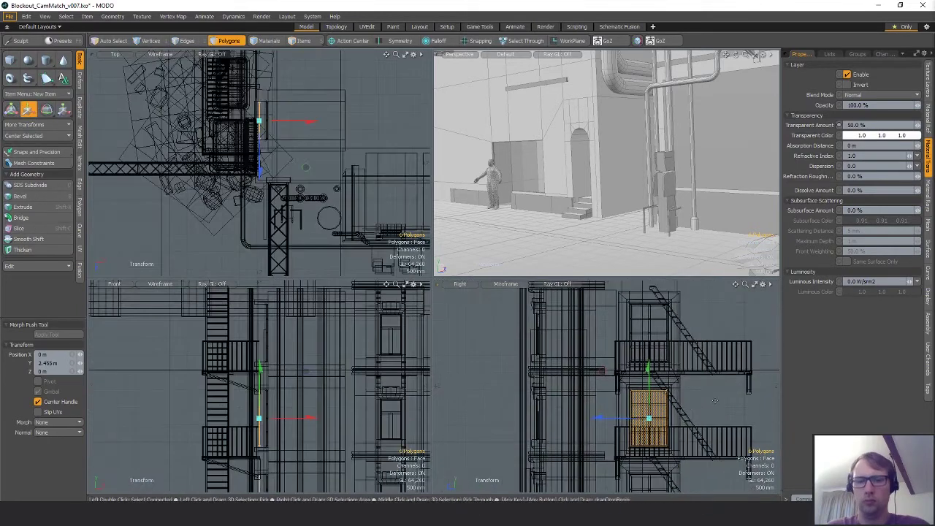
# Step: Duplicate the third window's glass and move the copy 2.45 m in Y to the topmost fire-escape window
pyautogui.hotkey('ctrl', 'c')
pyautogui.hotkey('ctrl', 'v')
pyautogui.press('w')
pyautogui.moveTo(649, 299); pyautogui.dragTo(649, 292)
pyautogui.moveTo(650, 278); pyautogui.dragTo(629, 265)
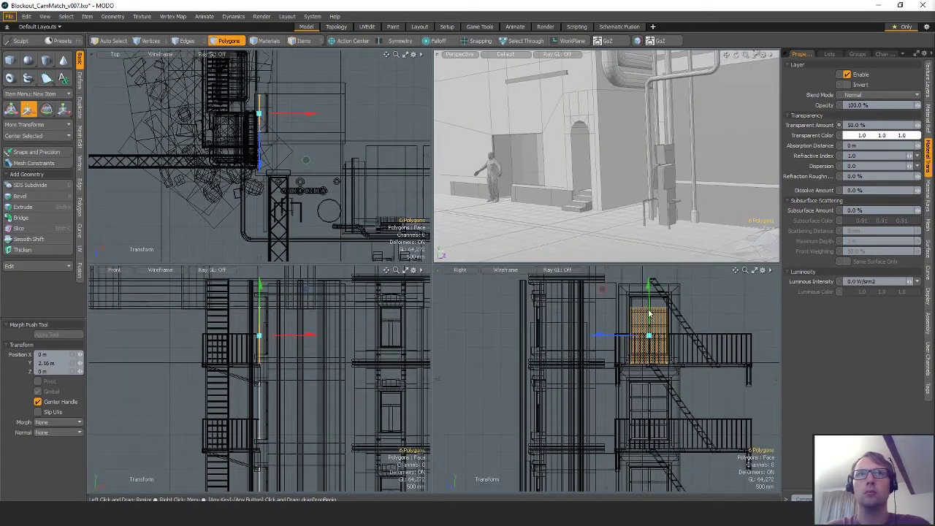
pyautogui.scroll(6, 653, 317)
pyautogui.keyDown('alt'); pyautogui.moveTo(607, 299); pyautogui.dragTo(653, 349); pyautogui.keyUp('alt')
pyautogui.scroll(-8, 663, 352)
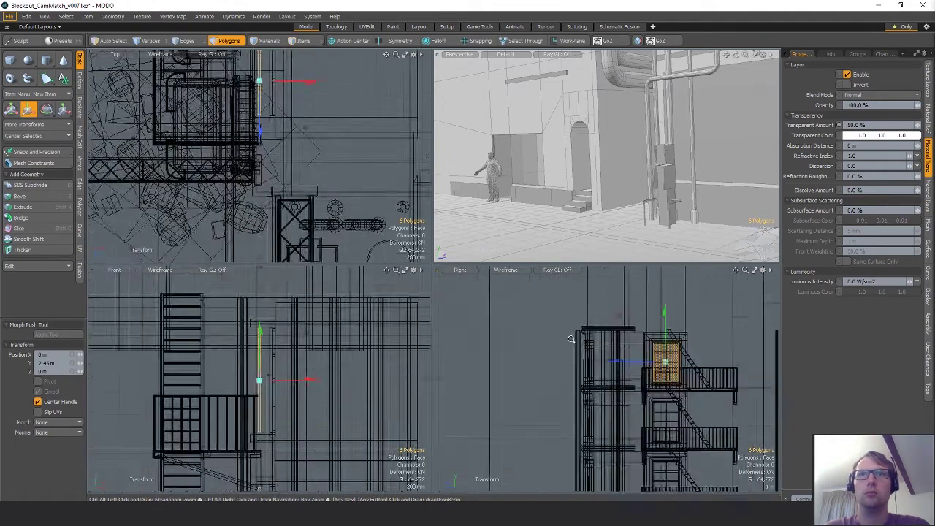
# Step: Move all the fire-escape window glass in X into the window frames and thin it to 48% in X
pyautogui.press('q')
pyautogui.hotkey('shift', 'a')
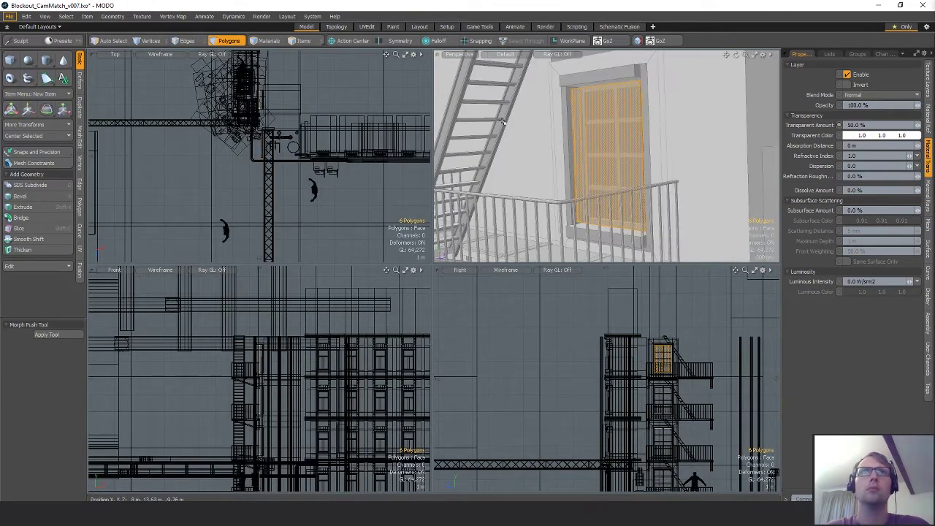
pyautogui.click(299, 95)
pyautogui.scroll(8, 261, 86)
pyautogui.press('w')
pyautogui.scroll(5, 261, 172)
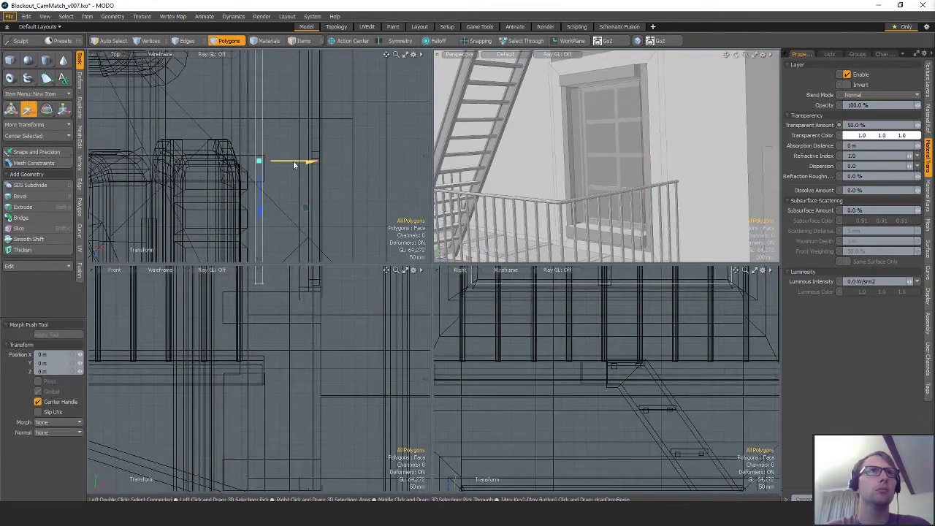
pyautogui.moveTo(297, 163); pyautogui.dragTo(341, 162)
pyautogui.press('r')
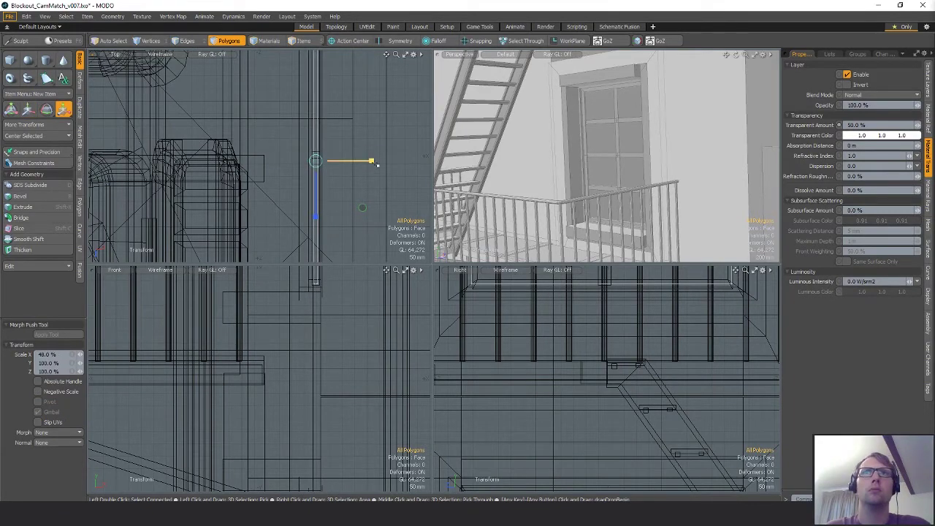
pyautogui.press('q')
# Step: Duplicate the four fire-escape glass panes and move the copies to the first window column of the neighbouring multi-storey facade
pyautogui.scroll(-10, 292, 161)
pyautogui.moveTo(338, 99); pyautogui.dragTo(296, 179, button='right')
pyautogui.keyDown('alt'); pyautogui.keyDown('shift'); pyautogui.moveTo(339, 162); pyautogui.dragTo(246, 88); pyautogui.keyUp('shift'); pyautogui.keyUp('alt')
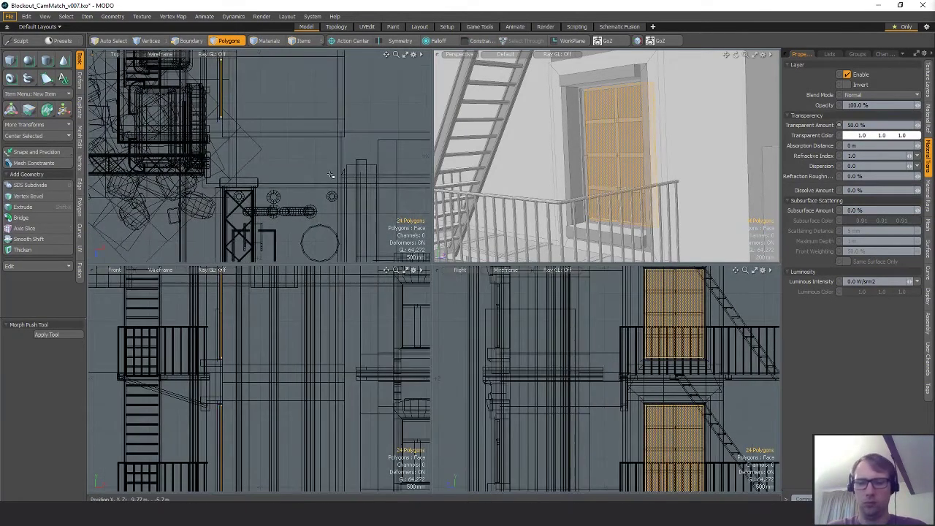
pyautogui.hotkey('ctrl', 'c')
pyautogui.hotkey('ctrl', 'v')
pyautogui.keyDown('ctrl'); pyautogui.keyDown('alt'); pyautogui.moveTo(344, 171); pyautogui.dragTo(247, 100); pyautogui.keyUp('alt'); pyautogui.keyUp('ctrl')
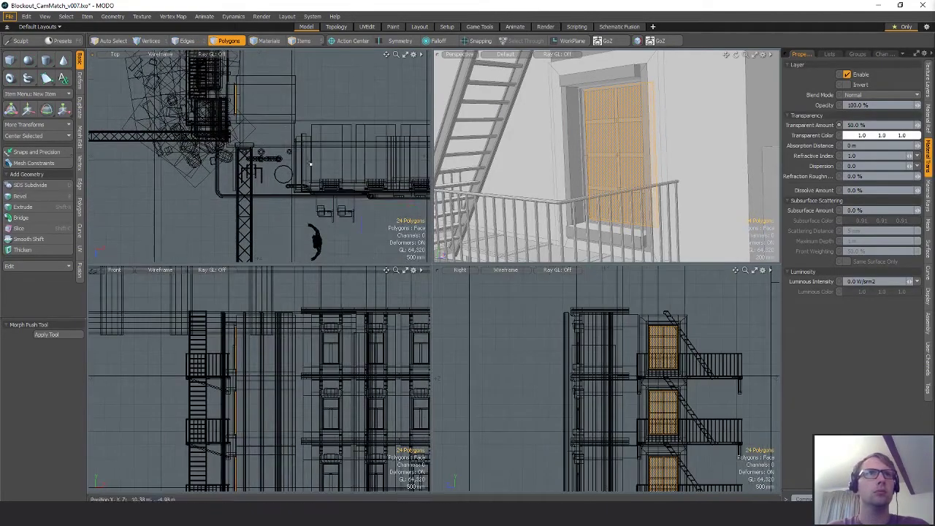
pyautogui.press('w')
pyautogui.moveTo(313, 164); pyautogui.dragTo(405, 258)
pyautogui.keyDown('ctrl'); pyautogui.keyDown('alt'); pyautogui.moveTo(333, 204); pyautogui.dragTo(420, 222); pyautogui.keyUp('alt'); pyautogui.keyUp('ctrl')
pyautogui.keyDown('alt'); pyautogui.keyDown('shift'); pyautogui.moveTo(420, 222); pyautogui.dragTo(367, 214); pyautogui.keyUp('shift'); pyautogui.keyUp('alt')
# Step: Rotate the copied panes a quarter turn to lie parallel to the facade, and shift them 65 mm in X and -155 mm in Z
pyautogui.press('e')
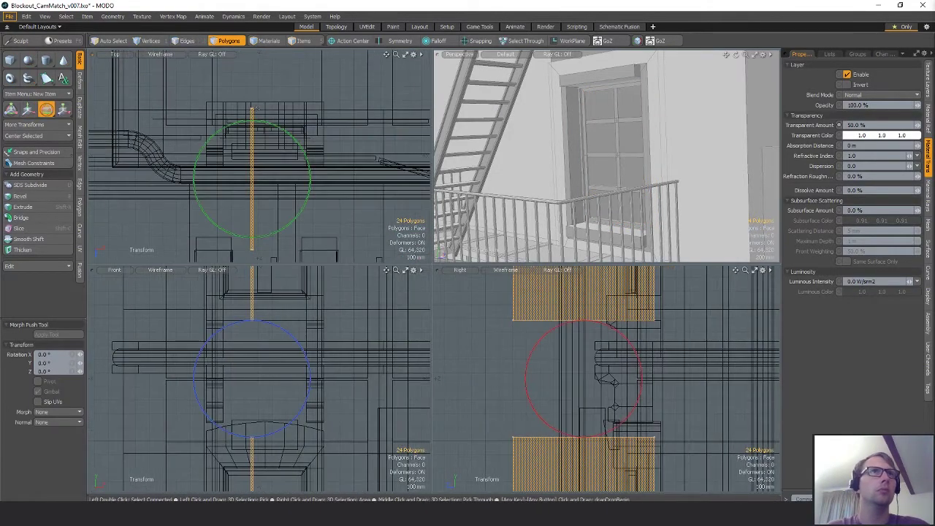
pyautogui.keyDown('ctrl'); pyautogui.moveTo(252, 121); pyautogui.dragTo(162, 177); pyautogui.keyUp('ctrl')
pyautogui.press('w')
pyautogui.moveTo(306, 145); pyautogui.dragTo(315, 124)
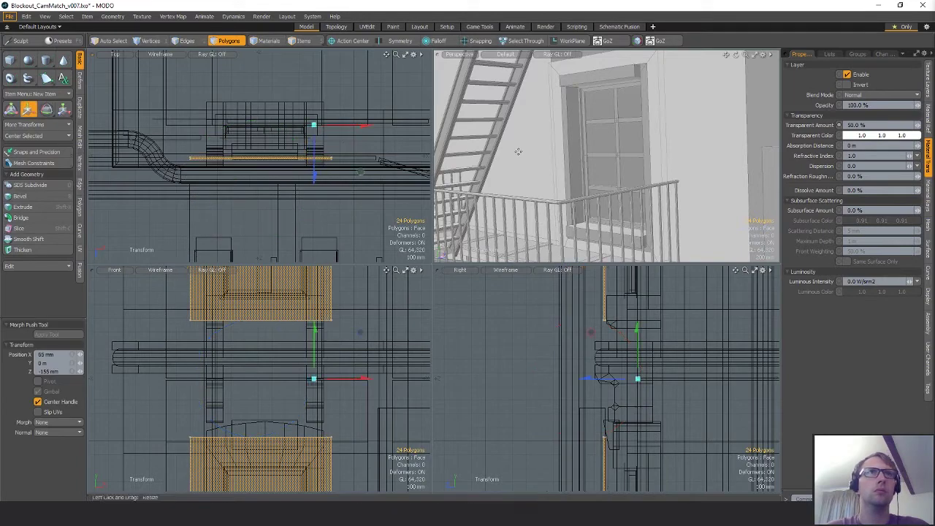
# Step: Move the copied panes -208 mm in Z to set their depth in the facade's window frames
pyautogui.hotkey('shift', 'a')
pyautogui.keyDown('alt'); pyautogui.moveTo(518, 150); pyautogui.dragTo(546, 138); pyautogui.keyUp('alt')
pyautogui.keyDown('ctrl'); pyautogui.keyDown('alt'); pyautogui.moveTo(547, 139); pyautogui.dragTo(579, 179); pyautogui.keyUp('alt'); pyautogui.keyUp('ctrl')
pyautogui.scroll(8, 591, 144)
pyautogui.press('space')
pyautogui.press('w')
pyautogui.click(607, 190)
pyautogui.keyDown('ctrl'); pyautogui.keyDown('alt'); pyautogui.moveTo(207, 147); pyautogui.dragTo(304, 147); pyautogui.keyUp('alt'); pyautogui.keyUp('ctrl')
pyautogui.keyDown('alt'); pyautogui.moveTo(639, 145); pyautogui.dragTo(591, 172); pyautogui.keyUp('alt')
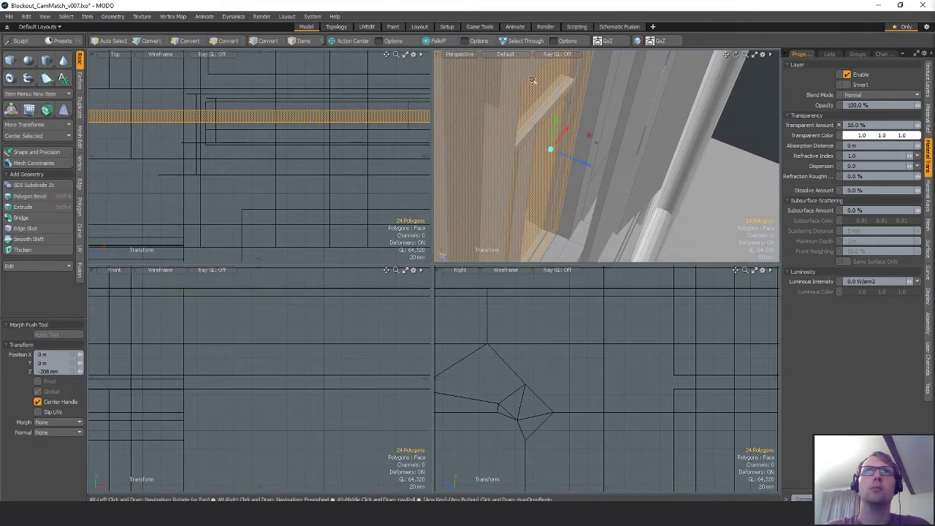
pyautogui.keyDown('alt'); pyautogui.moveTo(534, 81); pyautogui.dragTo(520, 158); pyautogui.keyUp('alt')
# Step: Delete the three upper panes in the facade's first window column, keeping only the lowest one
pyautogui.hotkey('shift', 'a')
pyautogui.press('q')
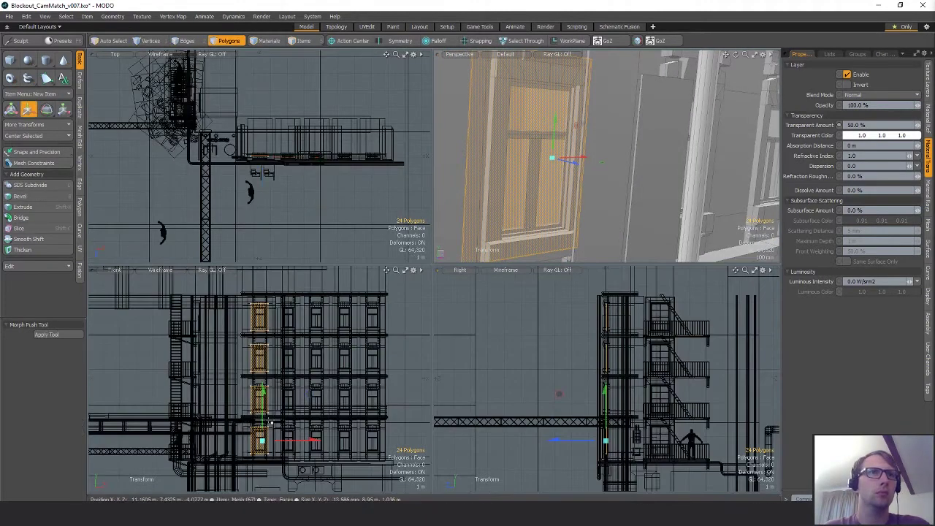
pyautogui.press('Delete')
pyautogui.hotkey('shift', 'a')
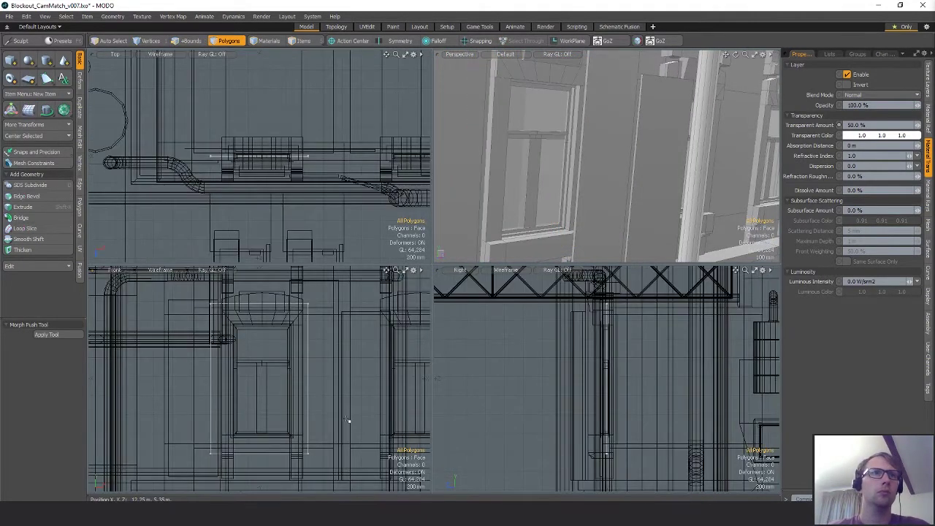
# Step: Scale the remaining pane's vertices to 76.5% in X and Y and fit the pane to the lowest window
pyautogui.press('1')
pyautogui.moveTo(329, 293)
pyautogui.mouseDown(button='right')
pyautogui.moveTo(223, 510)
pyautogui.moveTo(354, 468)
pyautogui.mouseUp(button='right')
pyautogui.press('r')
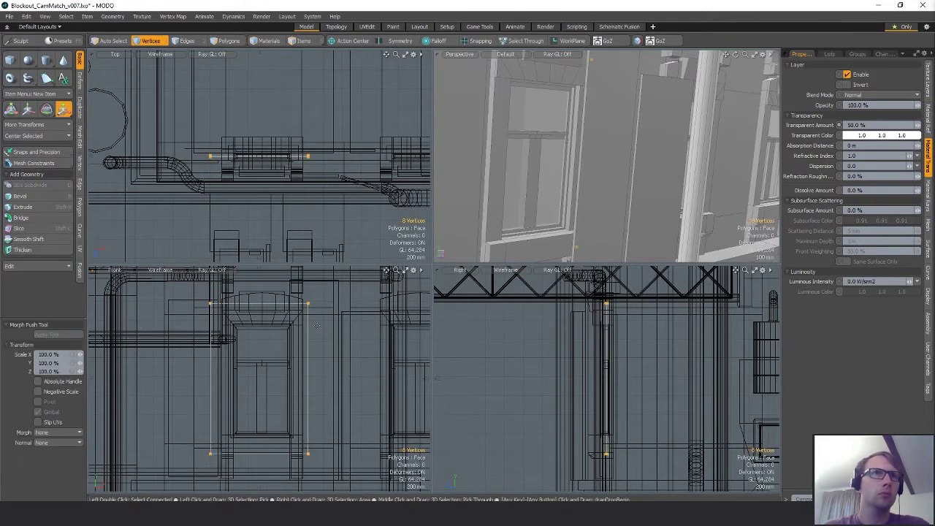
pyautogui.moveTo(306, 332)
pyautogui.mouseDown()
pyautogui.moveTo(257, 334)
pyautogui.moveTo(303, 334)
pyautogui.mouseUp()
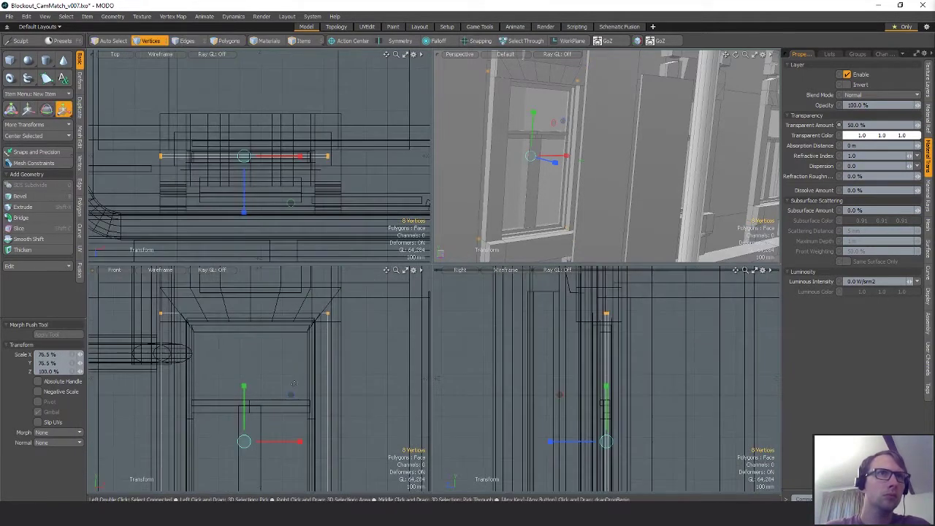
pyautogui.press('w')
pyautogui.keyDown('alt'); pyautogui.keyDown('shift'); pyautogui.moveTo(288, 391); pyautogui.dragTo(350, 363); pyautogui.keyUp('shift'); pyautogui.keyUp('alt')
pyautogui.scroll(-3, 344, 371)
pyautogui.press('r')
pyautogui.press('space')
pyautogui.press('space')
pyautogui.press('space')
# Step: Duplicate the fitted facade pane and move the copy 2.44 m in Y to the window one floor above
pyautogui.moveTo(374, 315)
pyautogui.mouseDown(button='right')
pyautogui.moveTo(311, 253)
pyautogui.moveTo(351, 442)
pyautogui.mouseUp(button='right')
pyautogui.keyDown('alt'); pyautogui.keyDown('shift'); pyautogui.moveTo(340, 368); pyautogui.dragTo(336, 419); pyautogui.keyUp('shift'); pyautogui.keyUp('alt')
pyautogui.scroll(-3, 336, 419)
pyautogui.hotkey('ctrl', 'c')
pyautogui.hotkey('ctrl', 'v')
pyautogui.press('w')
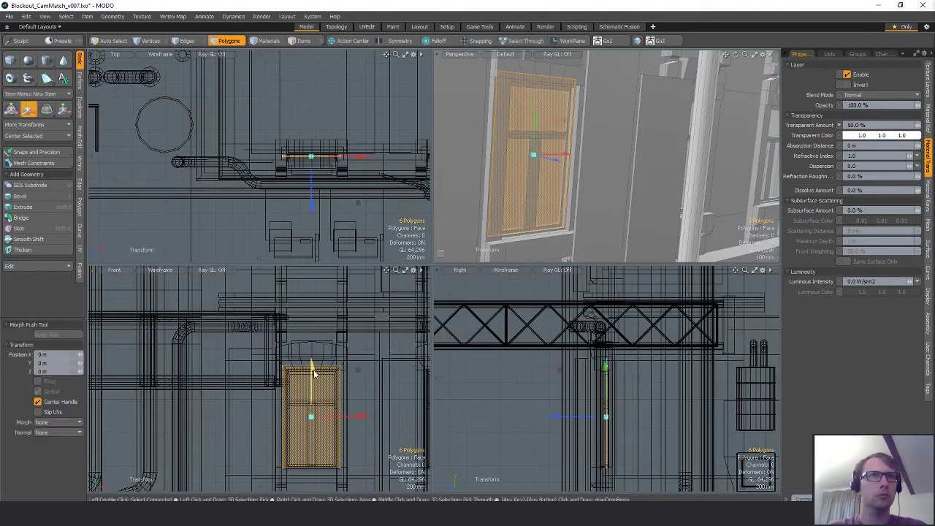
pyautogui.moveTo(313, 371); pyautogui.dragTo(312, 233)
pyautogui.moveTo(312, 271)
pyautogui.keyDown('alt'); pyautogui.keyDown('shift'); pyautogui.mouseDown()
pyautogui.moveTo(310, 326)
pyautogui.moveTo(310, 277)
pyautogui.mouseUp(); pyautogui.keyUp('shift'); pyautogui.keyUp('alt')
pyautogui.scroll(-4, 358, 369)
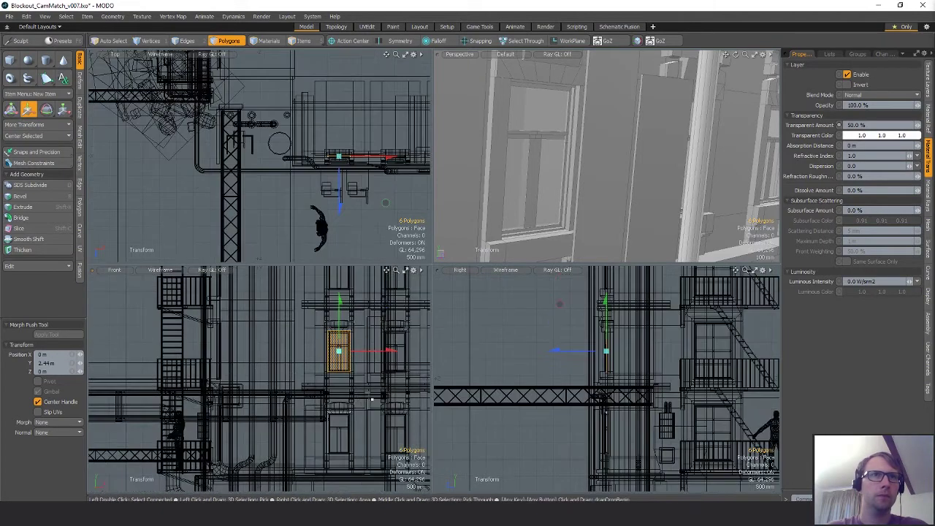
# Step: Duplicate the two lower facade panes and move the copies up in Y to the two upper windows of the column
pyautogui.press('space')
pyautogui.moveTo(372, 397)
pyautogui.mouseDown(button='right')
pyautogui.moveTo(386, 485)
pyautogui.moveTo(395, 468)
pyautogui.mouseUp(button='right')
pyautogui.moveTo(332, 351)
pyautogui.keyDown('alt'); pyautogui.keyDown('shift'); pyautogui.mouseDown()
pyautogui.moveTo(312, 392)
pyautogui.moveTo(318, 235)
pyautogui.mouseUp(); pyautogui.keyUp('shift'); pyautogui.keyUp('alt')
pyautogui.hotkey('ctrl', 'c')
pyautogui.hotkey('ctrl', 'v')
pyautogui.press('w')
pyautogui.keyDown('ctrl'); pyautogui.keyDown('alt'); pyautogui.moveTo(304, 322); pyautogui.dragTo(341, 293); pyautogui.keyUp('alt'); pyautogui.keyUp('ctrl')
pyautogui.keyDown('alt'); pyautogui.keyDown('shift'); pyautogui.moveTo(341, 292); pyautogui.dragTo(354, 256); pyautogui.keyUp('shift'); pyautogui.keyUp('alt')
pyautogui.click(354, 344)
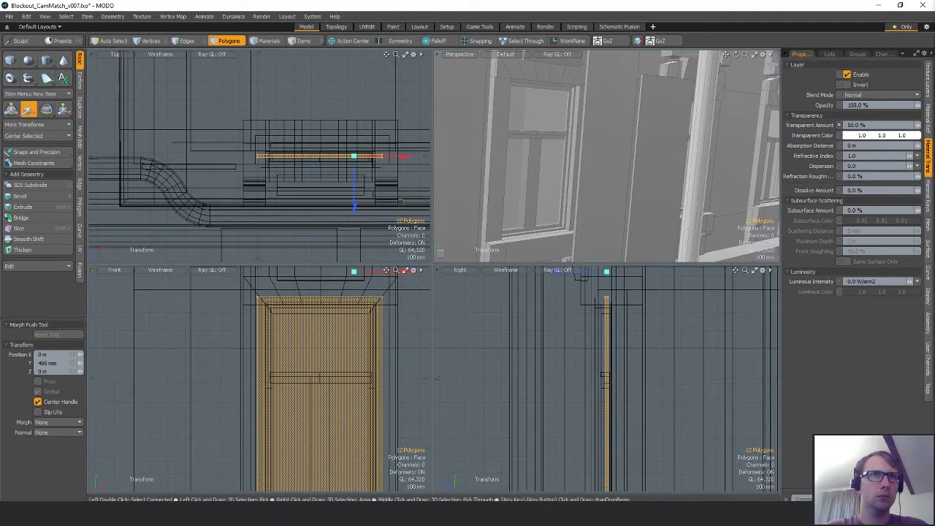
pyautogui.keyDown('ctrl'); pyautogui.keyDown('alt'); pyautogui.moveTo(349, 317); pyautogui.dragTo(335, 425); pyautogui.keyUp('alt'); pyautogui.keyUp('ctrl')
pyautogui.keyDown('alt'); pyautogui.keyDown('shift'); pyautogui.moveTo(336, 425); pyautogui.dragTo(296, 391); pyautogui.keyUp('shift'); pyautogui.keyUp('alt')
pyautogui.moveTo(296, 391)
pyautogui.keyDown('alt'); pyautogui.keyDown('shift'); pyautogui.mouseDown()
pyautogui.moveTo(313, 372)
pyautogui.moveTo(313, 397)
pyautogui.mouseUp(); pyautogui.keyUp('shift'); pyautogui.keyUp('alt')
# Step: Duplicate all four panes of the first column and move the copies about 1.6 m in X to the second window column
pyautogui.press('q')
pyautogui.keyDown('alt'); pyautogui.keyDown('shift'); pyautogui.moveTo(329, 312); pyautogui.dragTo(328, 341); pyautogui.keyUp('shift'); pyautogui.keyUp('alt')
pyautogui.click(383, 401)
pyautogui.press('[')
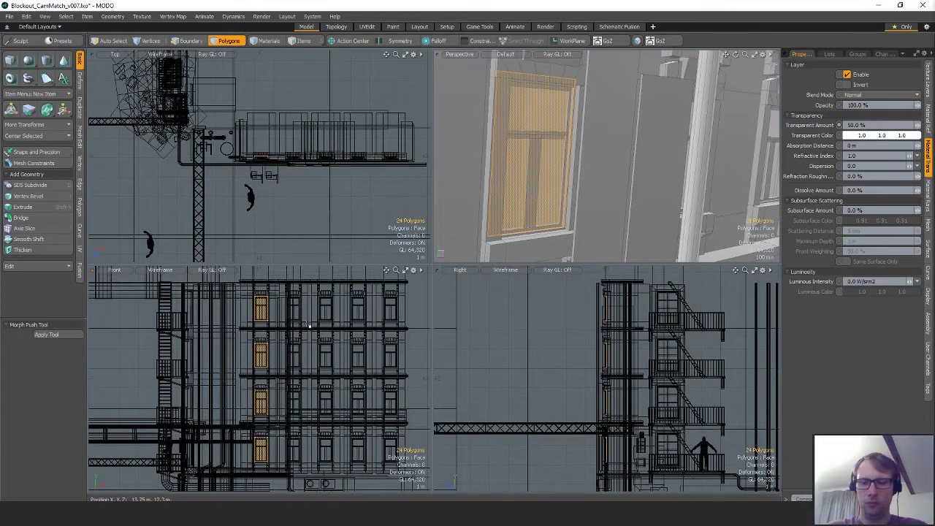
pyautogui.press('w')
pyautogui.moveTo(287, 381); pyautogui.dragTo(296, 305)
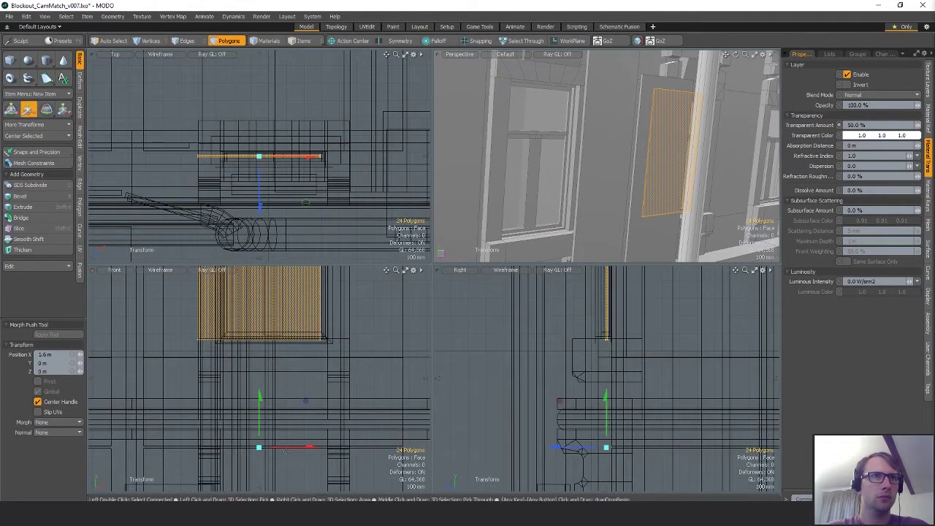
pyautogui.moveTo(302, 446)
pyautogui.mouseDown()
pyautogui.moveTo(326, 447)
pyautogui.moveTo(302, 447)
pyautogui.mouseUp()
pyautogui.scroll(-10, 323, 384)
pyautogui.press('q')
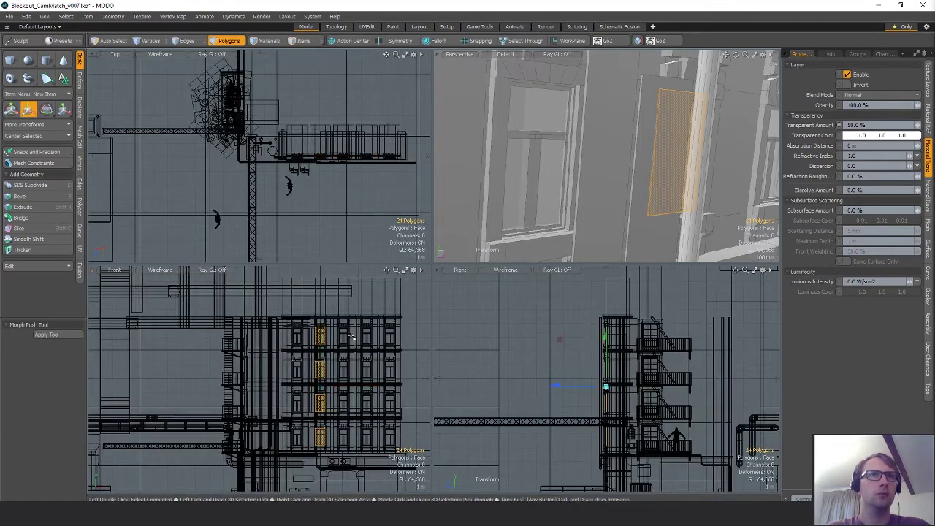
# Step: Duplicate the panes of the first two columns and move the copies 3.35 m in X to the third and fourth columns
pyautogui.hotkey('ctrl', 'v')
pyautogui.keyDown('alt'); pyautogui.moveTo(400, 438); pyautogui.dragTo(341, 432); pyautogui.keyUp('alt')
pyautogui.hotkey('ctrl', 'c')
pyautogui.hotkey('ctrl', 'v')
pyautogui.press('w')
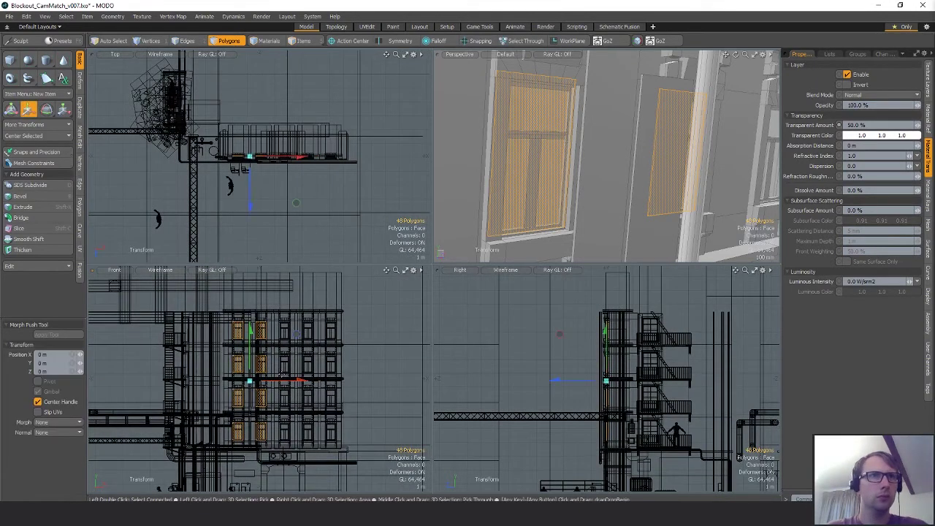
pyautogui.moveTo(283, 382); pyautogui.dragTo(327, 382)
pyautogui.scroll(10, 325, 378)
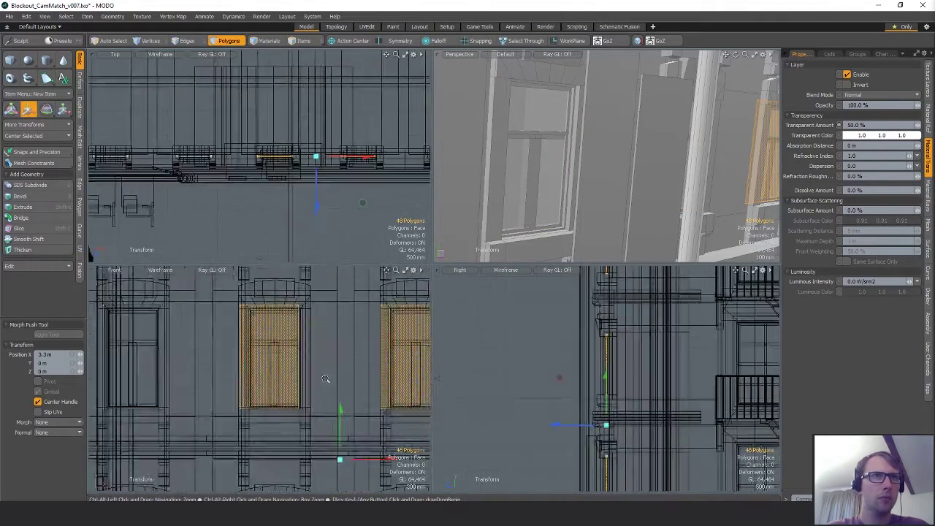
pyautogui.moveTo(365, 468); pyautogui.dragTo(370, 469)
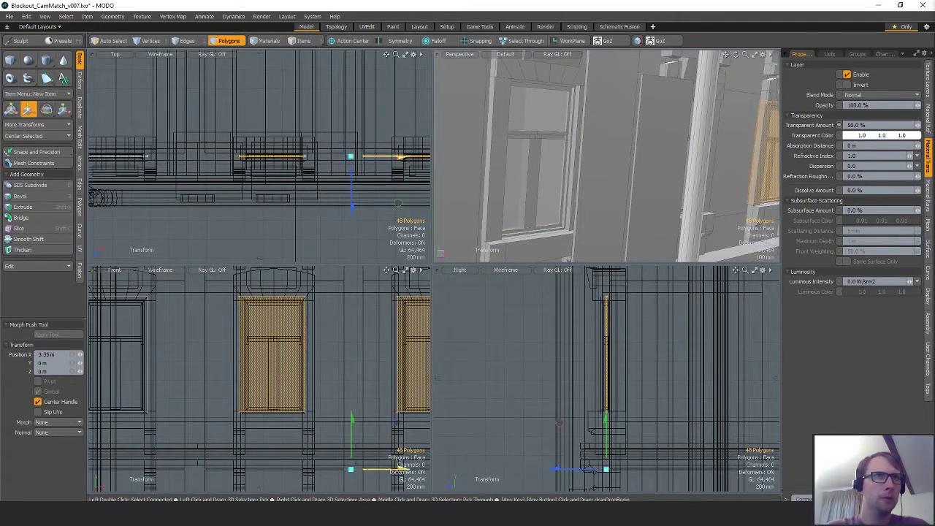
# Step: Duplicate the third and fourth columns' panes, move the copies in X to fill the fifth column, and delete the surplus panes beyond the building
pyautogui.keyDown('ctrl'); pyautogui.keyDown('alt'); pyautogui.moveTo(379, 419); pyautogui.dragTo(228, 391); pyautogui.keyUp('alt'); pyautogui.keyUp('ctrl')
pyautogui.keyDown('alt'); pyautogui.moveTo(402, 414); pyautogui.dragTo(312, 384); pyautogui.keyUp('alt')
pyautogui.hotkey('ctrl', 'c')
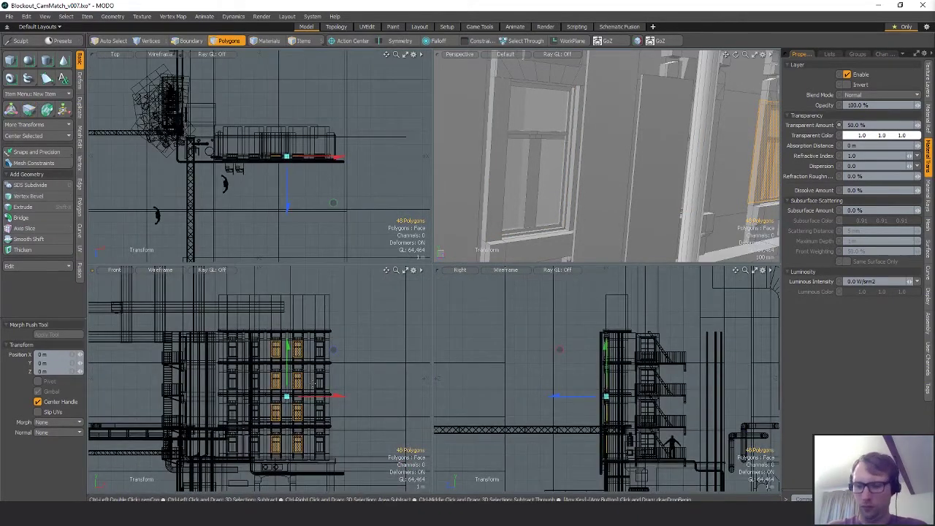
pyautogui.hotkey('ctrl', 'v')
pyautogui.scroll(5, 310, 386)
pyautogui.press('w')
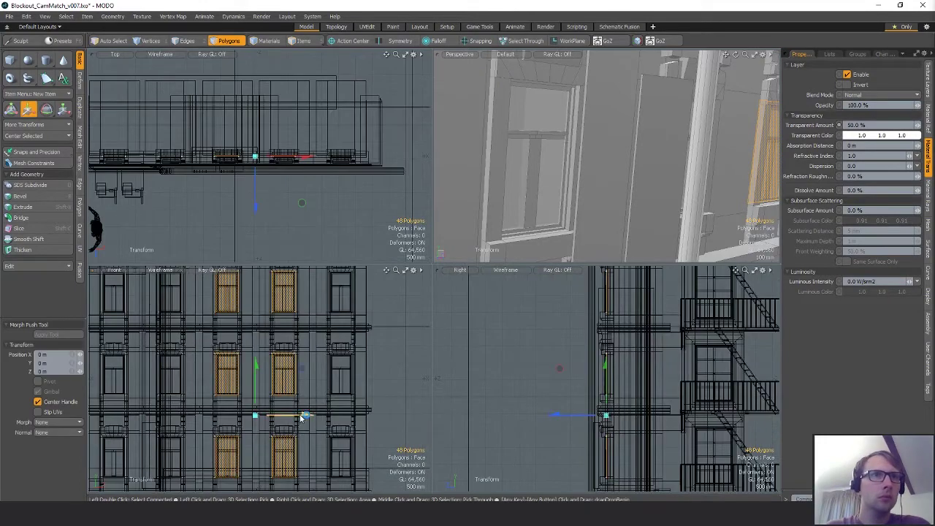
pyautogui.moveTo(303, 416); pyautogui.dragTo(414, 416)
pyautogui.press('q')
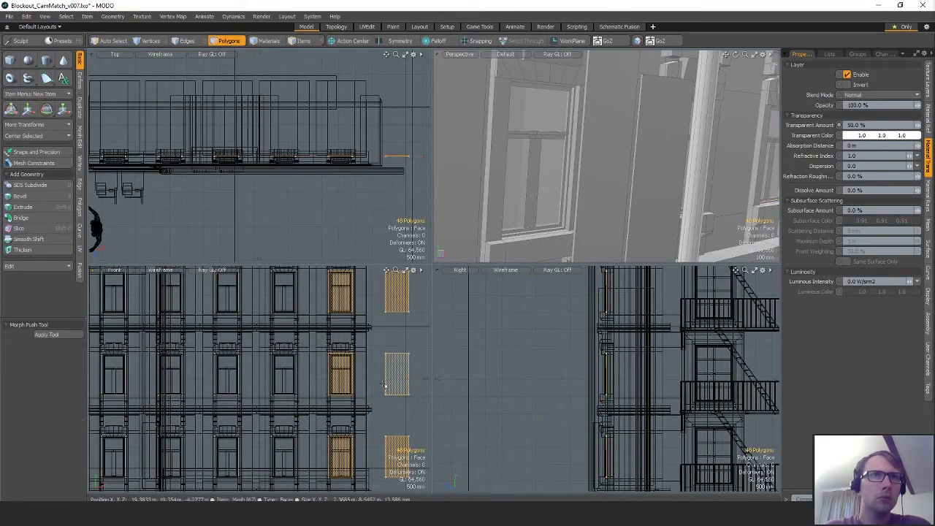
pyautogui.scroll(-5, 382, 382)
pyautogui.moveTo(375, 324)
pyautogui.mouseDown(button='right')
pyautogui.moveTo(400, 486)
pyautogui.moveTo(382, 475)
pyautogui.mouseUp(button='right')
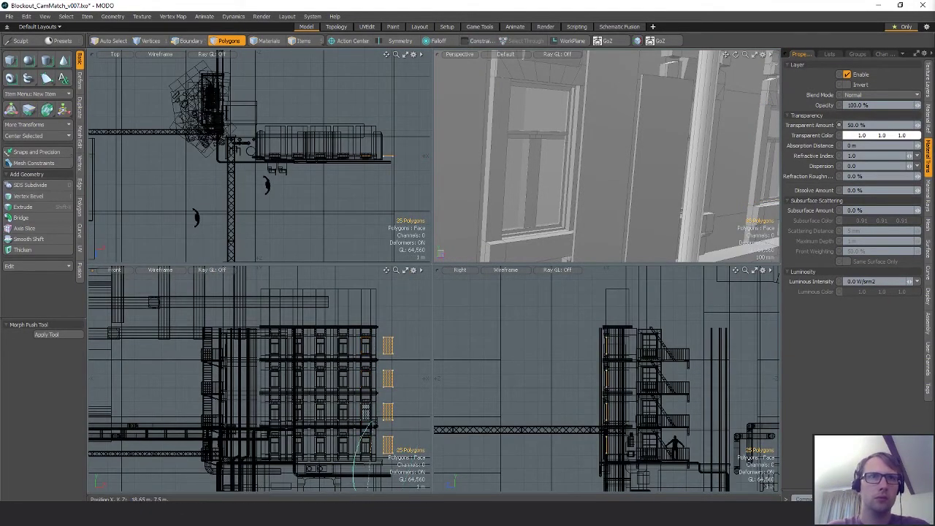
pyautogui.press('Delete')
# Step: Examine the street-level opening and glass door beside the standing figure from several angles
pyautogui.keyDown('alt'); pyautogui.moveTo(559, 216); pyautogui.dragTo(534, 239); pyautogui.keyUp('alt')
pyautogui.scroll(-6, 606, 237)
pyautogui.scroll(-2, 511, 174)
pyautogui.scroll(-5, 610, 179)
pyautogui.scroll(4, 585, 182)
pyautogui.press('5')
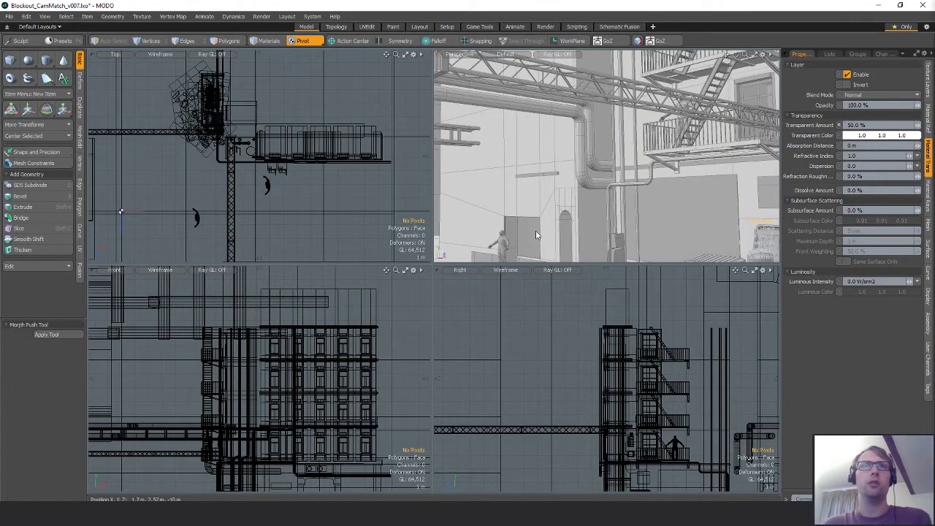
pyautogui.hotkey('shift', 'a')
pyautogui.keyDown('alt'); pyautogui.moveTo(583, 170); pyautogui.dragTo(622, 151); pyautogui.keyUp('alt')
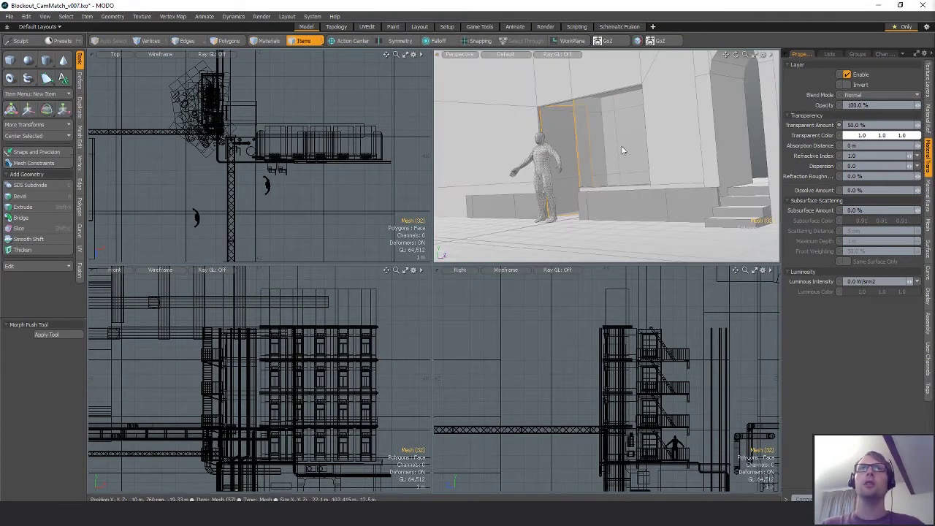
pyautogui.press('Escape')
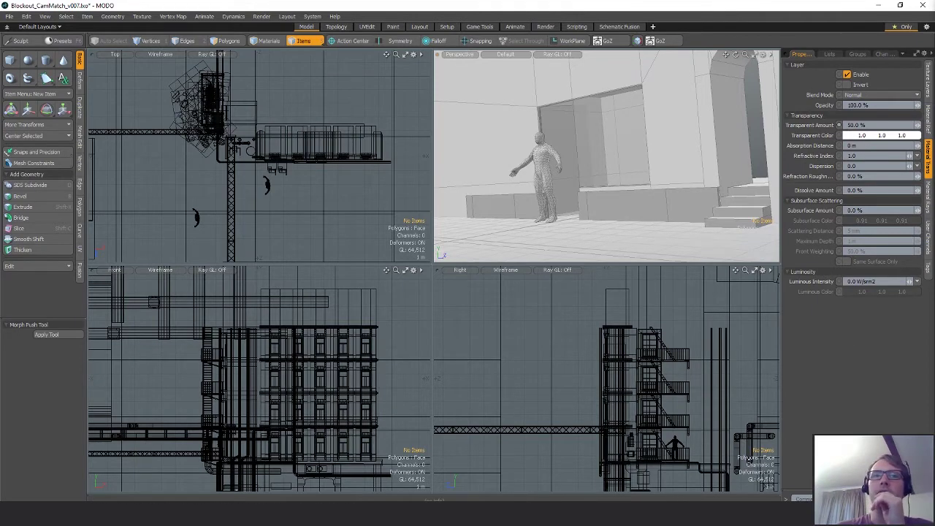
pyautogui.moveTo(513, 514)
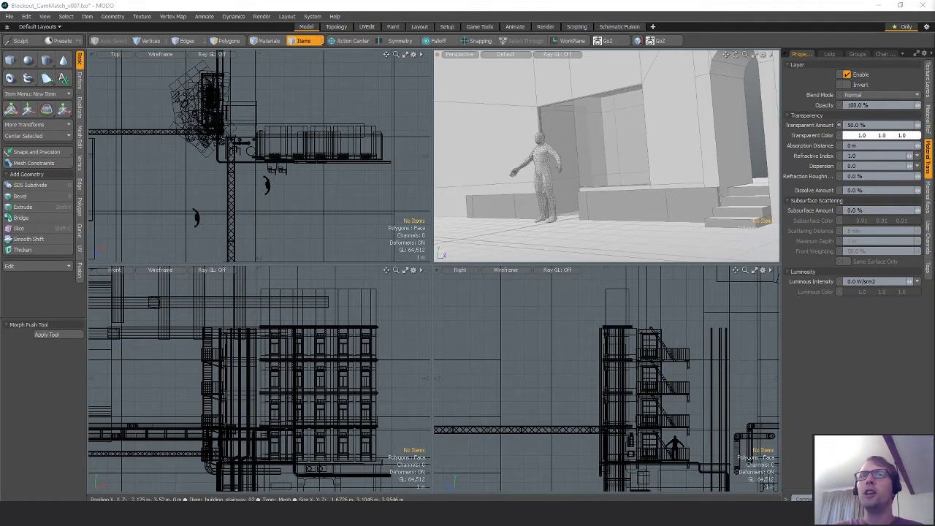
pyautogui.keyDown('alt'); pyautogui.moveTo(680, 197); pyautogui.dragTo(637, 201); pyautogui.keyUp('alt')
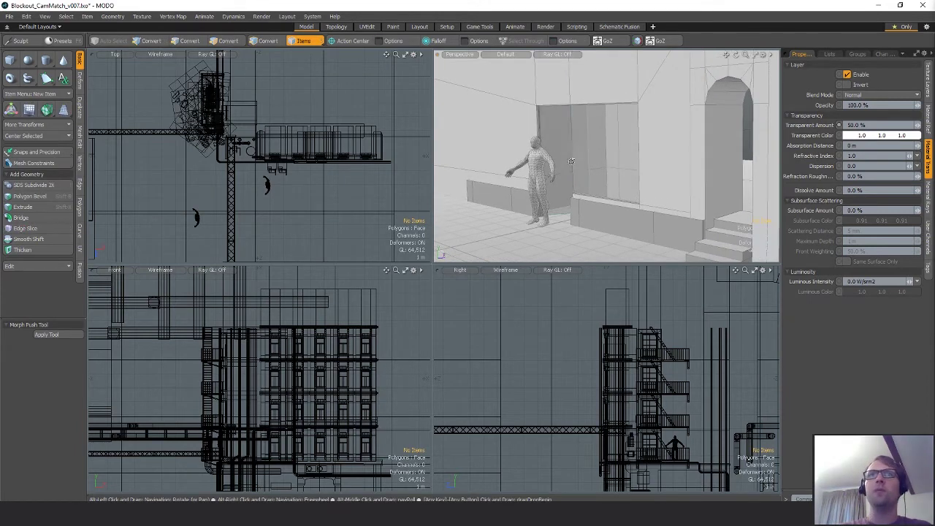
pyautogui.moveTo(637, 201)
pyautogui.keyDown('alt'); pyautogui.mouseDown()
pyautogui.moveTo(610, 193)
pyautogui.moveTo(653, 191)
pyautogui.moveTo(641, 180)
pyautogui.moveTo(625, 188)
pyautogui.mouseUp(); pyautogui.keyUp('alt')
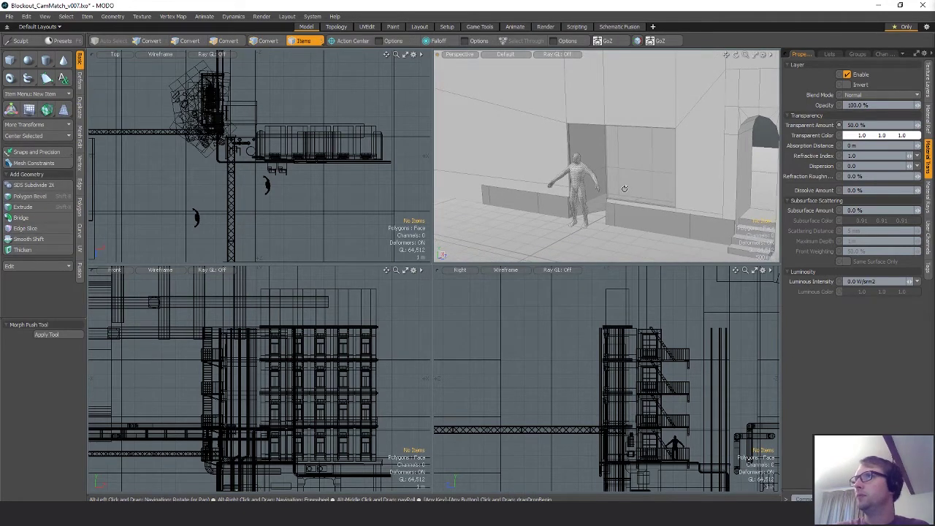
# Step: Move the vertices at the far end of the building with the large opening about 5 m in Z
pyautogui.click(556, 161)
pyautogui.keyDown('alt'); pyautogui.keyDown('shift'); pyautogui.moveTo(548, 164); pyautogui.dragTo(576, 195); pyautogui.keyUp('shift'); pyautogui.keyUp('alt')
pyautogui.scroll(-3, 285, 131)
pyautogui.keyDown('alt'); pyautogui.moveTo(284, 109); pyautogui.dragTo(287, 193); pyautogui.keyUp('alt')
pyautogui.press('1')
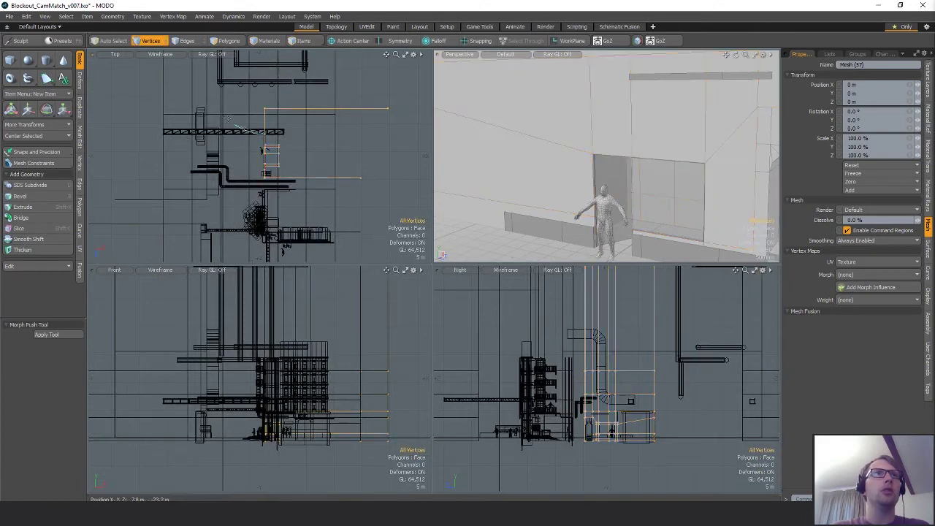
pyautogui.press('w')
pyautogui.moveTo(328, 164); pyautogui.dragTo(327, 190)
pyautogui.keyDown('alt'); pyautogui.moveTo(500, 206); pyautogui.dragTo(554, 123); pyautogui.keyUp('alt')
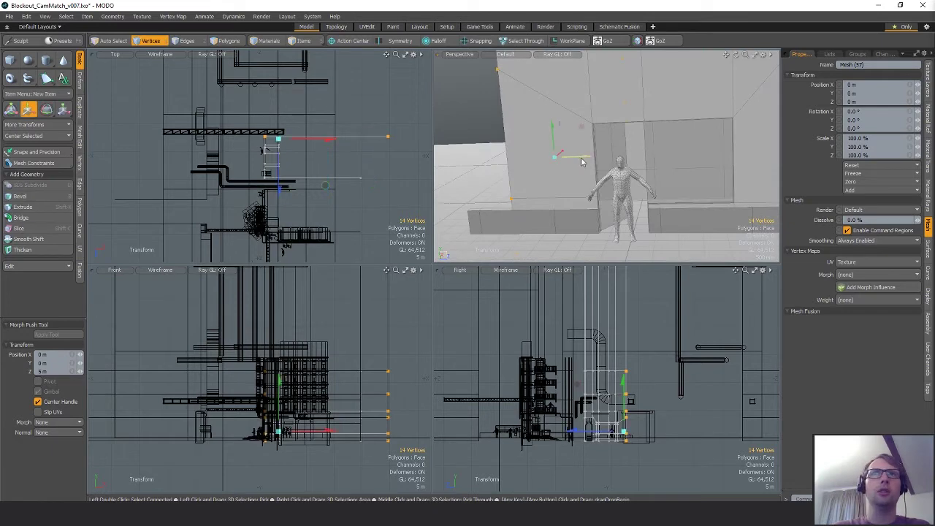
pyautogui.moveTo(582, 162); pyautogui.dragTo(572, 159)
pyautogui.scroll(-5, 633, 171)
pyautogui.keyDown('alt'); pyautogui.moveTo(633, 172); pyautogui.dragTo(597, 173); pyautogui.keyUp('alt')
pyautogui.press('q')
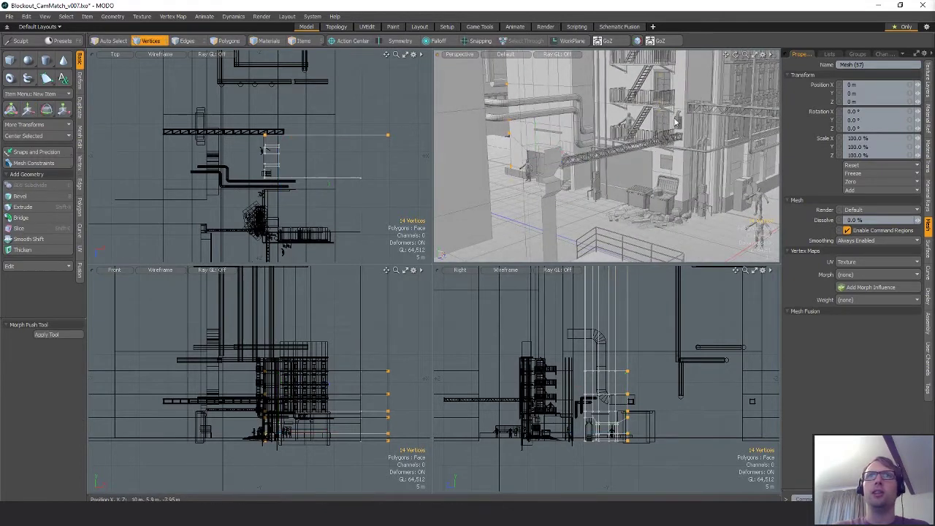
# Step: Copy the two wall panels behind the lowest fire-escape landing into a new mesh
pyautogui.press('5')
pyautogui.click(675, 119)
pyautogui.press('3')
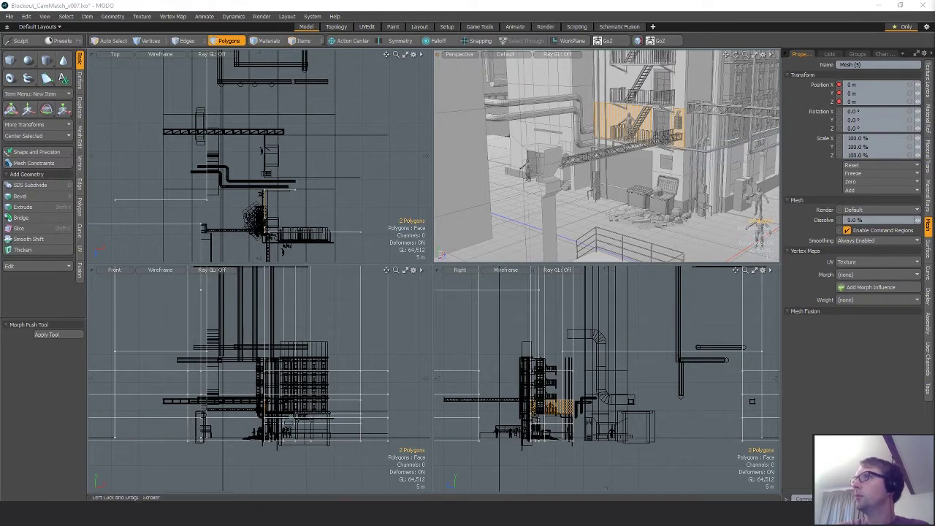
pyautogui.moveTo(676, 165)
pyautogui.keyDown('alt'); pyautogui.mouseDown()
pyautogui.moveTo(684, 164)
pyautogui.moveTo(676, 158)
pyautogui.mouseUp(); pyautogui.keyUp('alt')
pyautogui.click(668, 156)
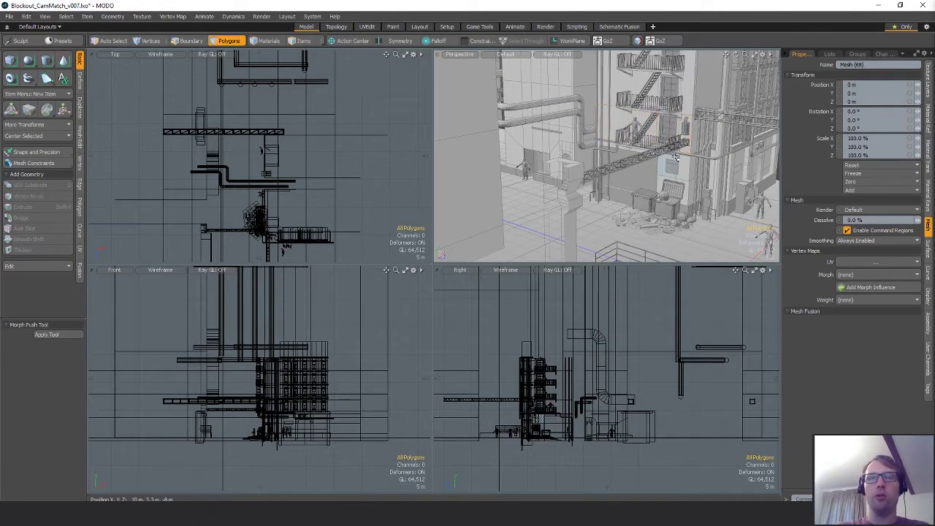
# Step: Move the copied wall panels in Z onto the building with the large opening and snap them to its wall
pyautogui.scroll(-3, 301, 196)
pyautogui.press('w')
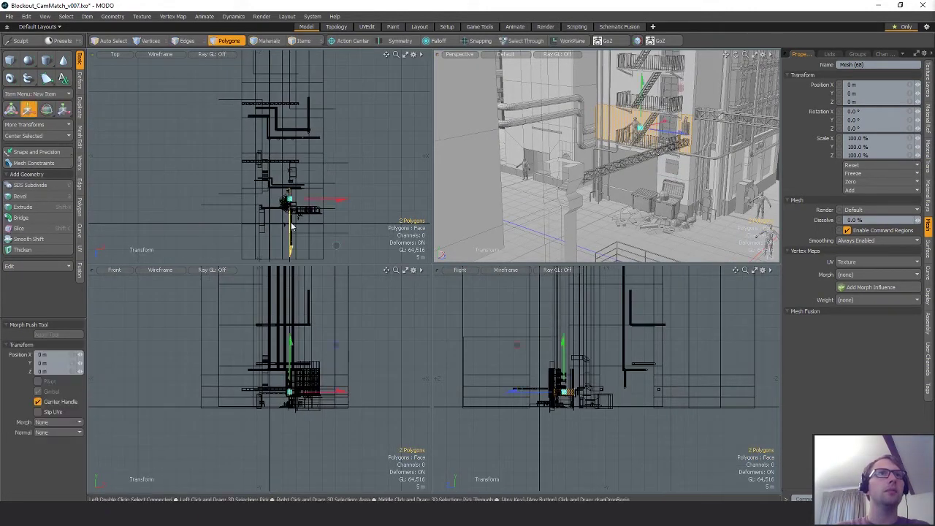
pyautogui.moveTo(291, 232); pyautogui.dragTo(291, 209)
pyautogui.scroll(5, 285, 190)
pyautogui.scroll(3, 333, 174)
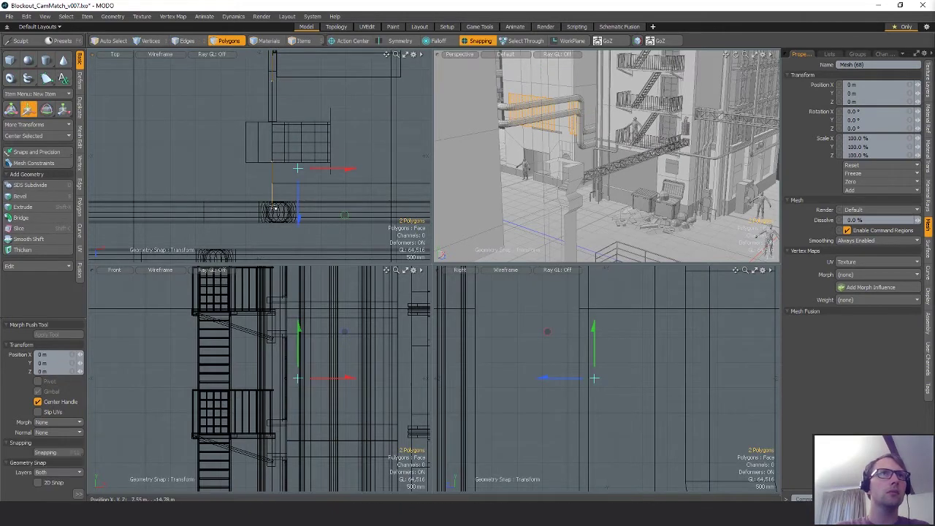
pyautogui.press('x')
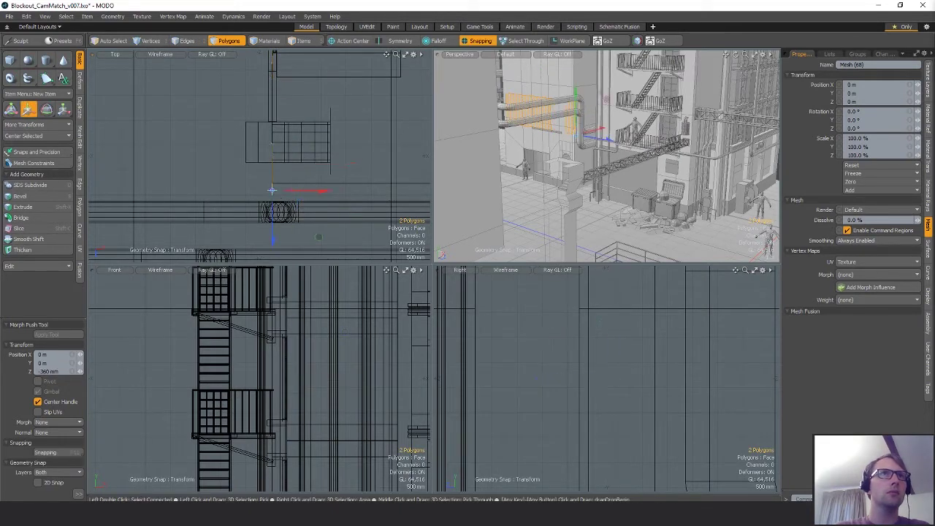
pyautogui.keyDown('alt'); pyautogui.moveTo(288, 175); pyautogui.dragTo(304, 523); pyautogui.keyUp('alt')
# Step: Select the 14 vertices at the far corner of the building with the large opening and shift them slightly in Z
pyautogui.press('q')
pyautogui.press('5')
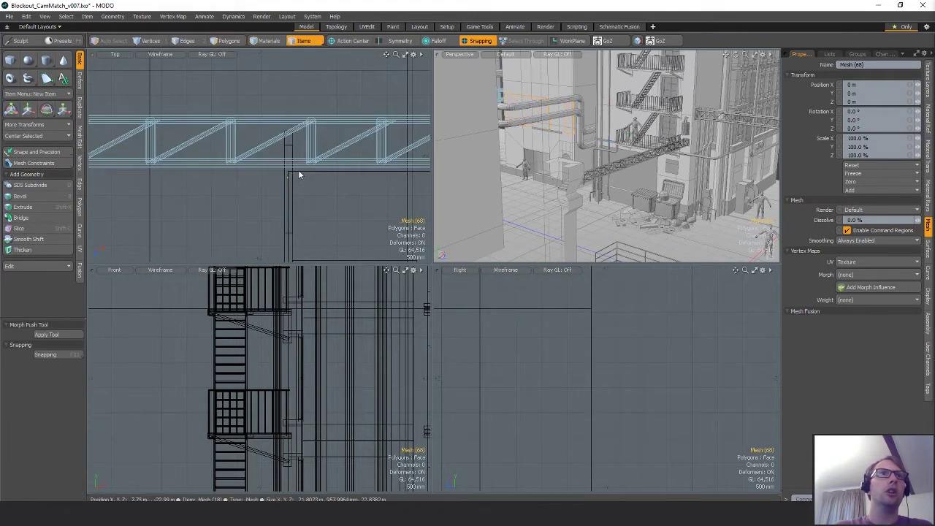
pyautogui.click(299, 172)
pyautogui.press('1')
pyautogui.moveTo(300, 181); pyautogui.dragTo(256, 182, button='right')
pyautogui.keyDown('alt'); pyautogui.moveTo(307, 183); pyautogui.dragTo(192, 175); pyautogui.keyUp('alt')
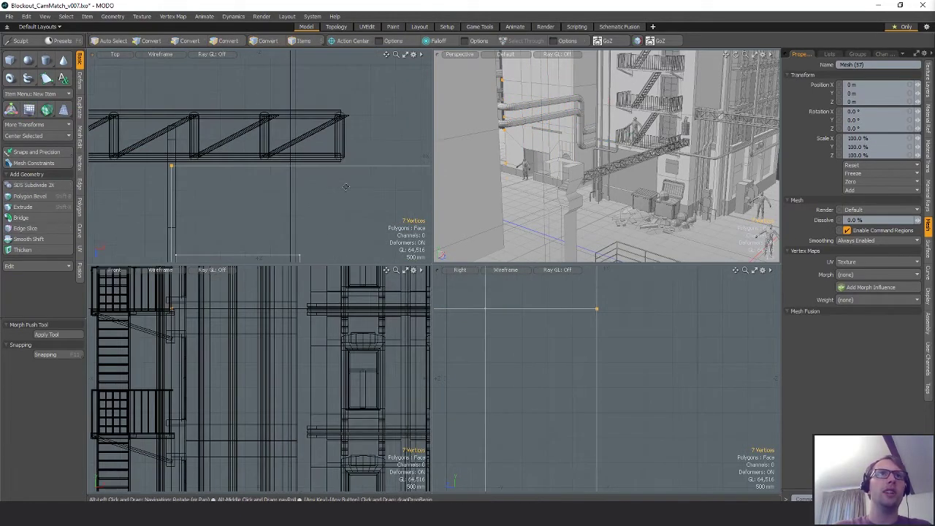
pyautogui.scroll(-5, 327, 190)
pyautogui.keyDown('shift'); pyautogui.moveTo(329, 197); pyautogui.dragTo(314, 179, button='right'); pyautogui.keyUp('shift')
pyautogui.scroll(7, 304, 183)
pyautogui.press('w')
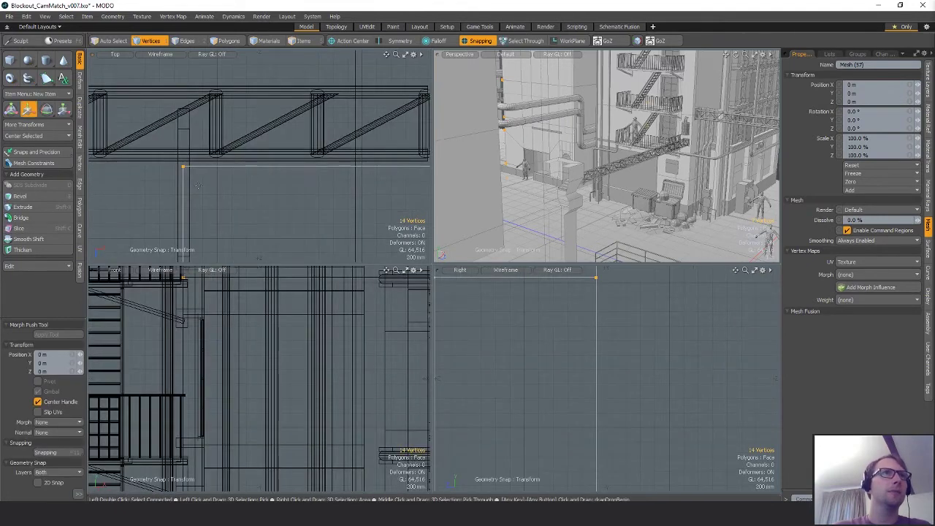
pyautogui.keyDown('alt'); pyautogui.moveTo(189, 194); pyautogui.dragTo(239, 201); pyautogui.keyUp('alt')
pyautogui.scroll(-3, 275, 211)
pyautogui.press('space')
# Step: Select the two copied wall panels above the street-level opening and delete them
pyautogui.keyDown('alt'); pyautogui.moveTo(551, 169); pyautogui.dragTo(523, 216); pyautogui.keyUp('alt')
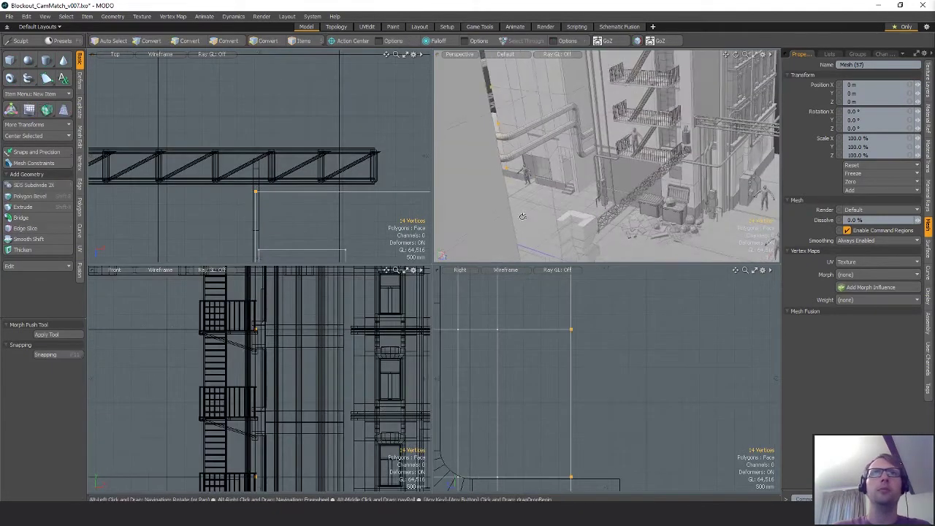
pyautogui.scroll(5, 537, 194)
pyautogui.keyDown('alt'); pyautogui.moveTo(543, 186); pyautogui.dragTo(528, 149); pyautogui.keyUp('alt')
pyautogui.scroll(-4, 528, 148)
pyautogui.press('space')
pyautogui.press('5')
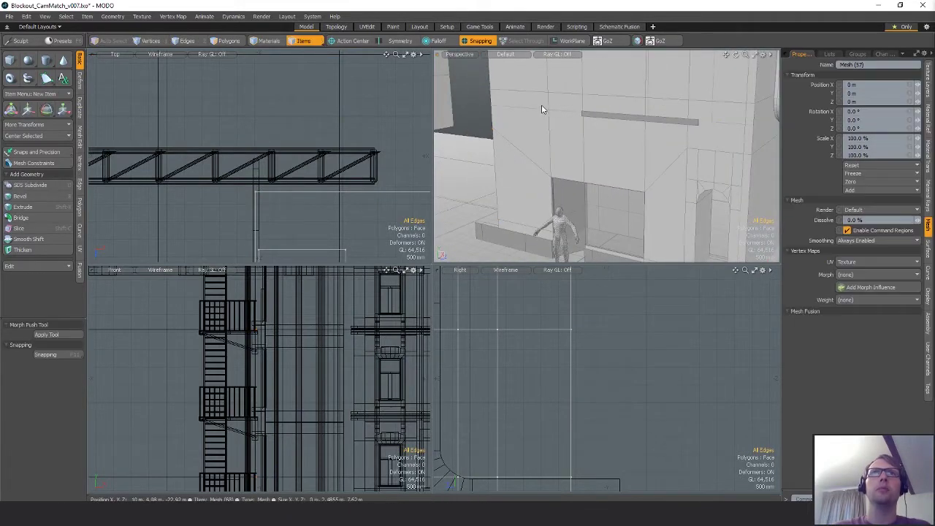
pyautogui.click(542, 106)
pyautogui.press('3')
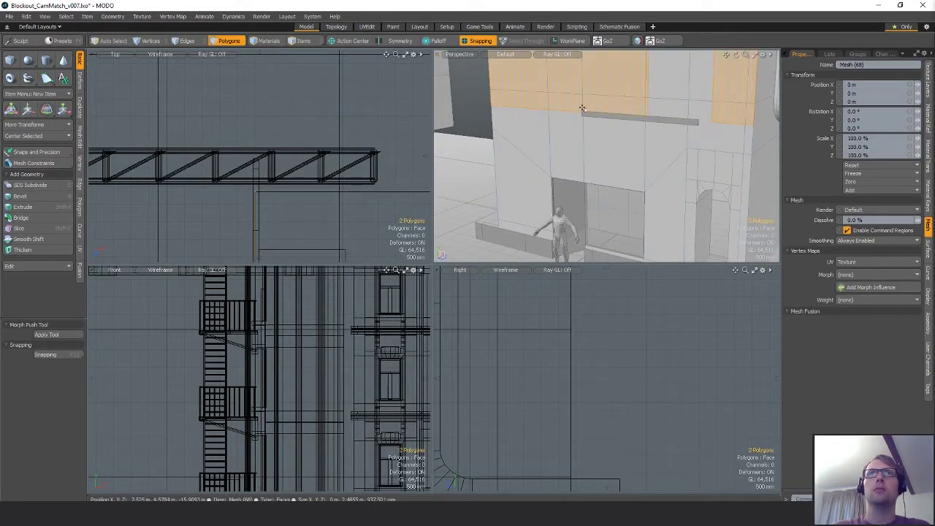
pyautogui.hotkey('shift', 'a')
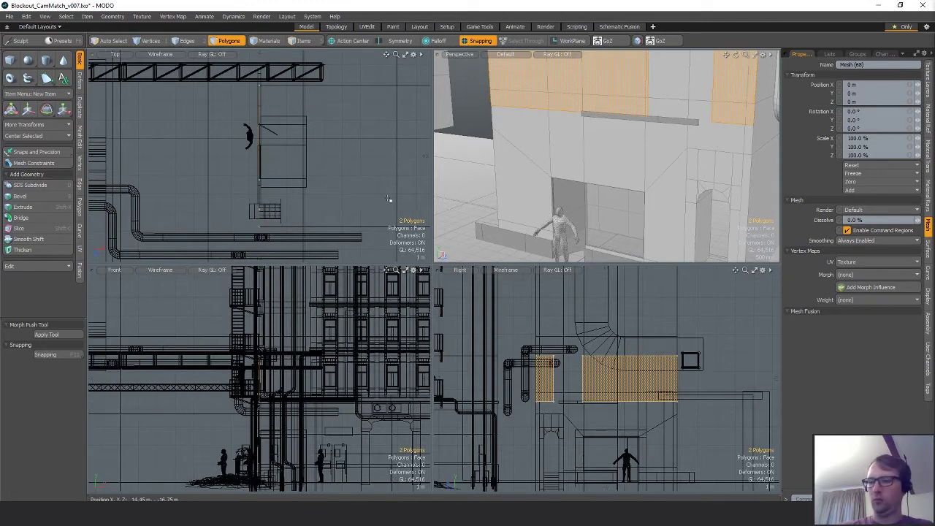
pyautogui.press('Delete')
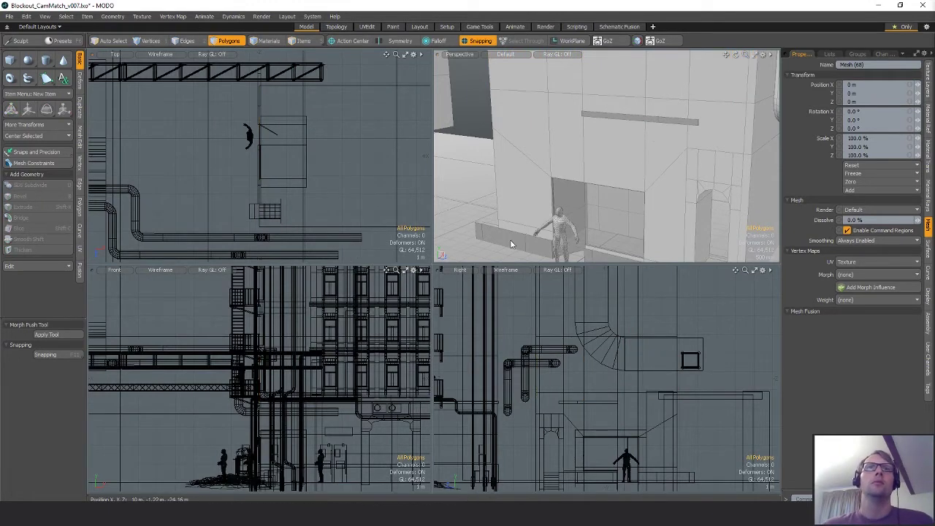
# Step: Select the eight end vertices of the wall's base trim and pull them in Z back to the building's far corner
pyautogui.press('1')
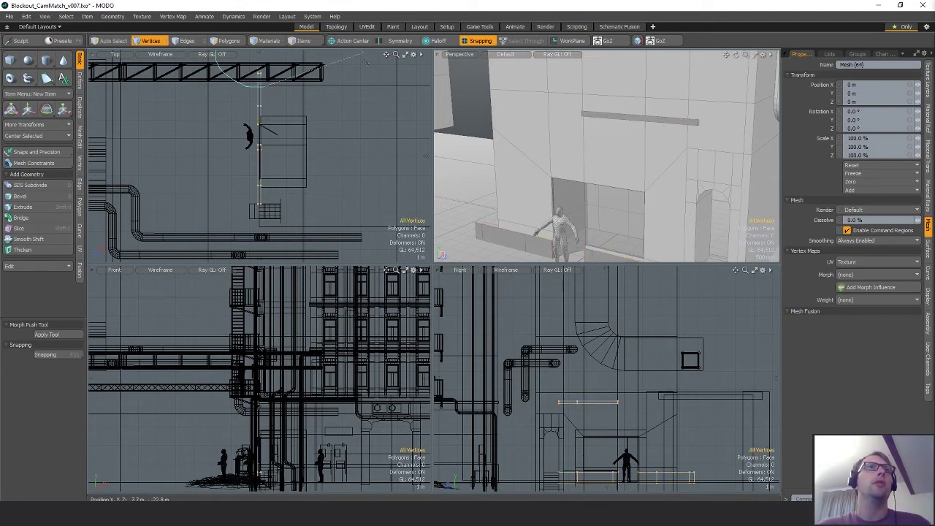
pyautogui.moveTo(366, 63); pyautogui.dragTo(363, 55, button='right')
pyautogui.scroll(6, 252, 99)
pyautogui.press('w')
pyautogui.keyDown('alt'); pyautogui.moveTo(285, 65); pyautogui.dragTo(289, 184); pyautogui.keyUp('alt')
pyautogui.press('q')
pyautogui.click(335, 176)
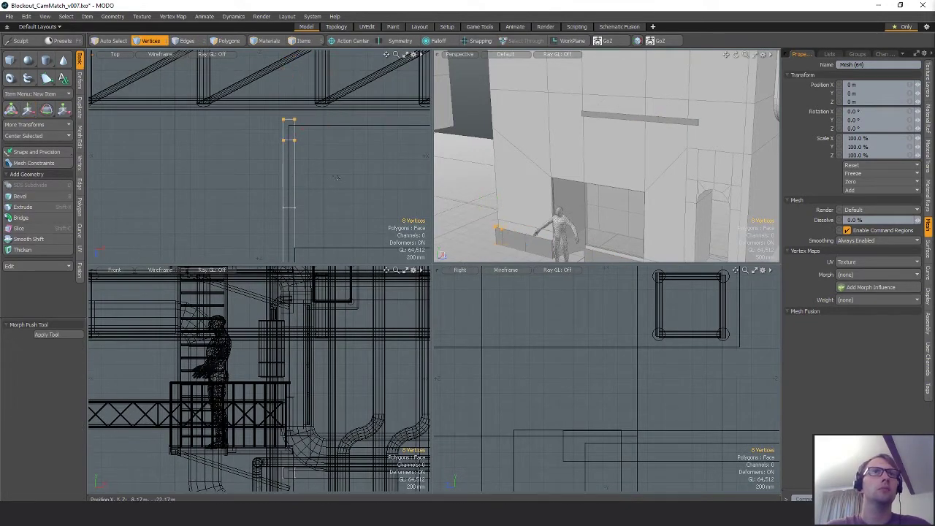
# Step: Fine-tune the base trim's eight end vertices in Z so the trim sits just past the building corner
pyautogui.scroll(-6, 351, 190)
pyautogui.keyDown('alt'); pyautogui.moveTo(351, 190); pyautogui.dragTo(240, 98); pyautogui.keyUp('alt')
pyautogui.keyDown('alt'); pyautogui.moveTo(621, 147); pyautogui.dragTo(552, 196); pyautogui.keyUp('alt')
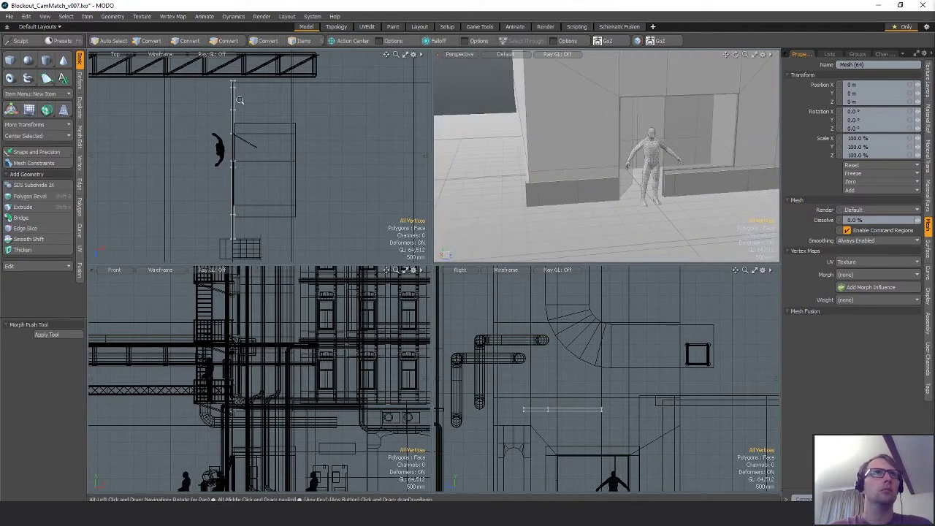
pyautogui.scroll(8, 240, 100)
pyautogui.keyDown('alt'); pyautogui.moveTo(240, 100); pyautogui.dragTo(336, 209); pyautogui.keyUp('alt')
pyautogui.moveTo(344, 179); pyautogui.dragTo(274, 166, button='right')
pyautogui.press('w')
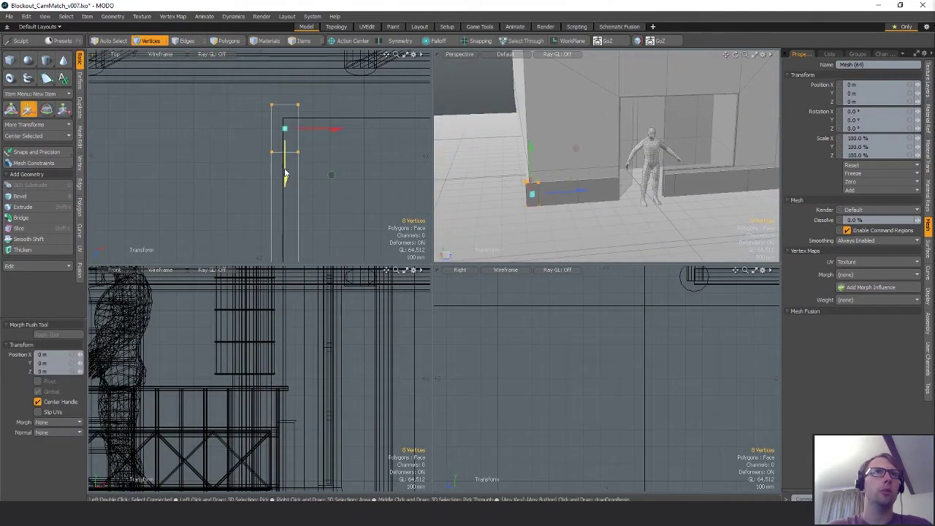
pyautogui.press('q')
pyautogui.click(331, 182)
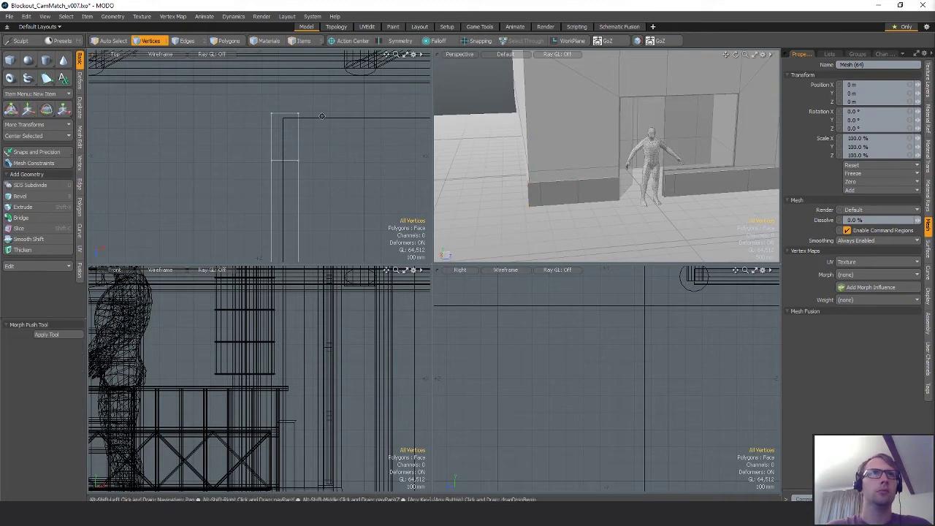
# Step: Extend the four side edges at the base trim's end in X so the trim wraps around the building corner
pyautogui.keyDown('alt'); pyautogui.moveTo(331, 182); pyautogui.dragTo(301, 185); pyautogui.keyUp('alt')
pyautogui.press('space')
pyautogui.press('space')
pyautogui.press('2')
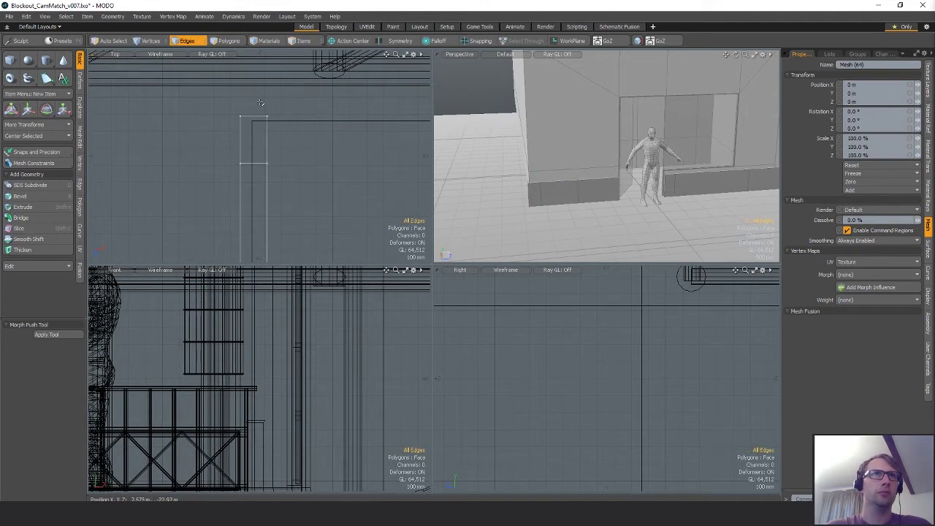
pyautogui.hotkey('ctrl', '4')
pyautogui.click(382, 166)
pyautogui.click(324, 144)
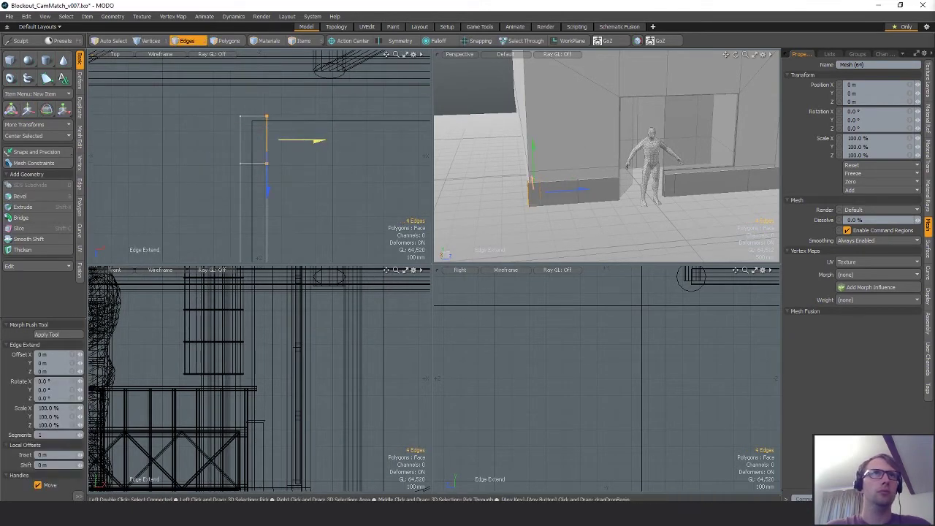
pyautogui.press('q')
pyautogui.click(478, 169)
# Step: Copy the connected pipe running beneath the fire-escape landing into a new mesh
pyautogui.moveTo(585, 169)
pyautogui.keyDown('ctrl'); pyautogui.keyDown('alt'); pyautogui.mouseDown()
pyautogui.moveTo(504, 169)
pyautogui.moveTo(583, 143)
pyautogui.moveTo(563, 155)
pyautogui.moveTo(515, 167)
pyautogui.moveTo(586, 134)
pyautogui.moveTo(608, 163)
pyautogui.moveTo(549, 156)
pyautogui.moveTo(575, 162)
pyautogui.moveTo(570, 178)
pyautogui.moveTo(587, 166)
pyautogui.moveTo(579, 160)
pyautogui.mouseUp(); pyautogui.keyUp('alt'); pyautogui.keyUp('ctrl')
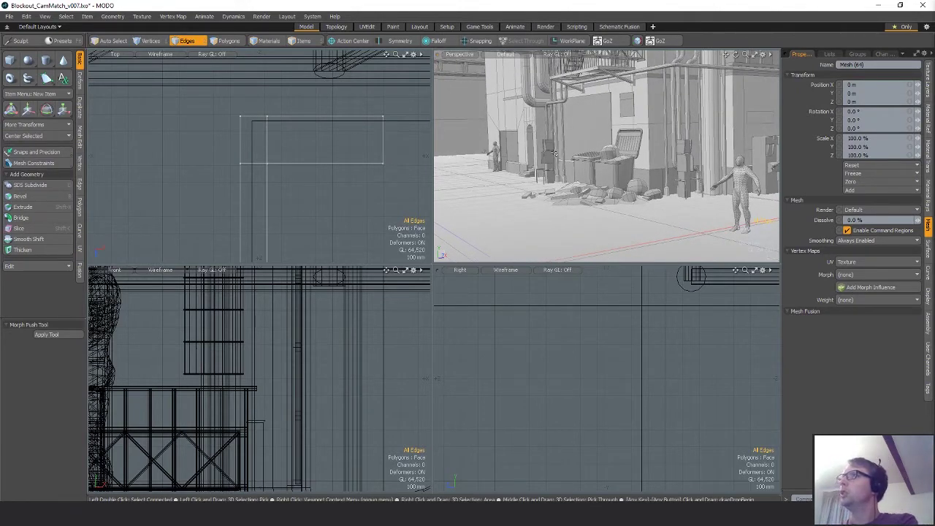
pyautogui.scroll(3, 599, 139)
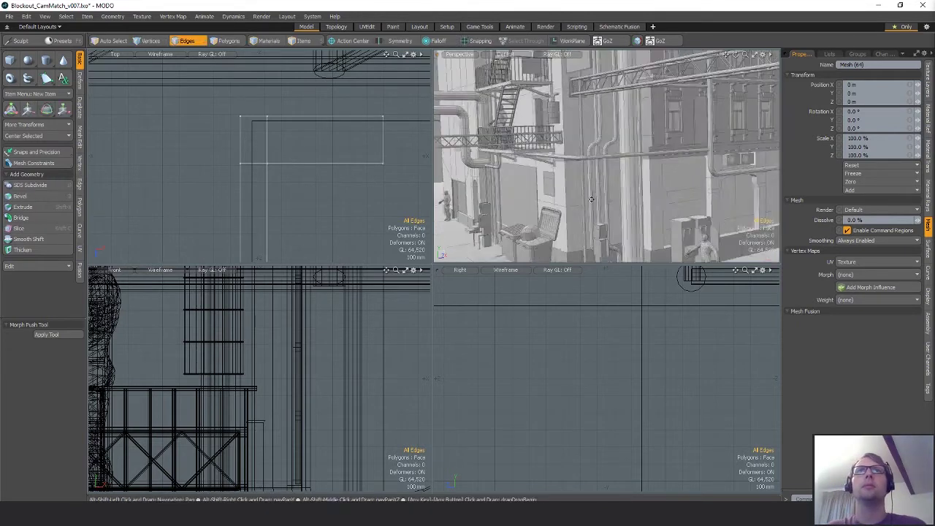
pyautogui.keyDown('alt'); pyautogui.moveTo(595, 150); pyautogui.dragTo(626, 131); pyautogui.keyUp('alt')
pyautogui.press('3')
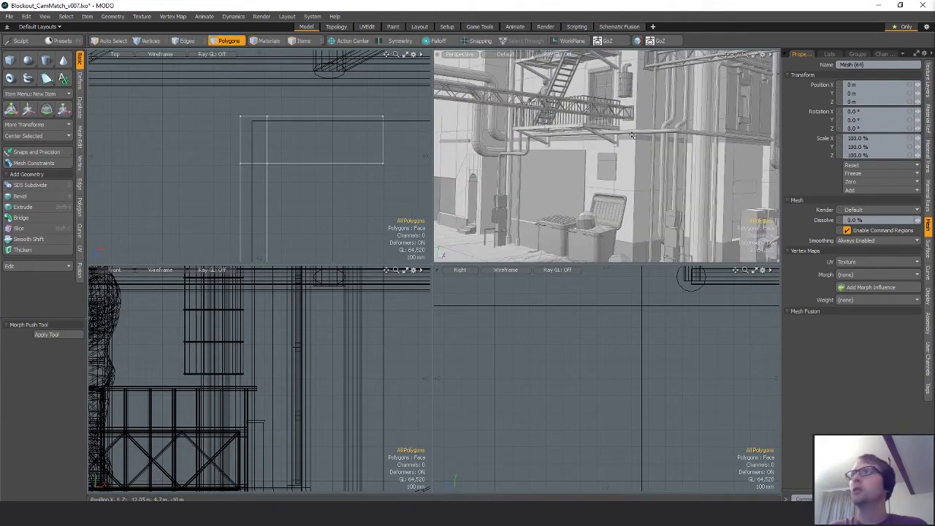
pyautogui.press('5')
pyautogui.click(634, 133)
pyautogui.press('3')
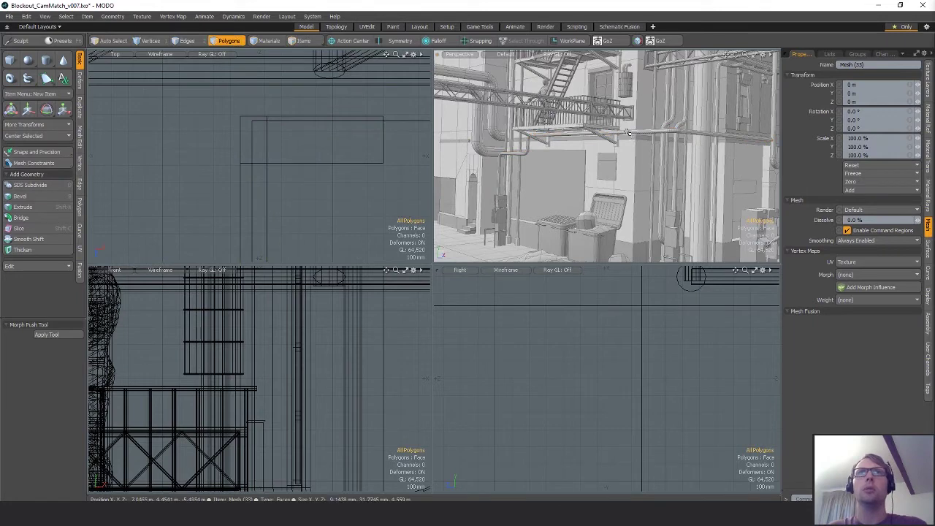
pyautogui.doubleClick(630, 133)
pyautogui.press('n')
pyautogui.hotkey('ctrl', 'v')
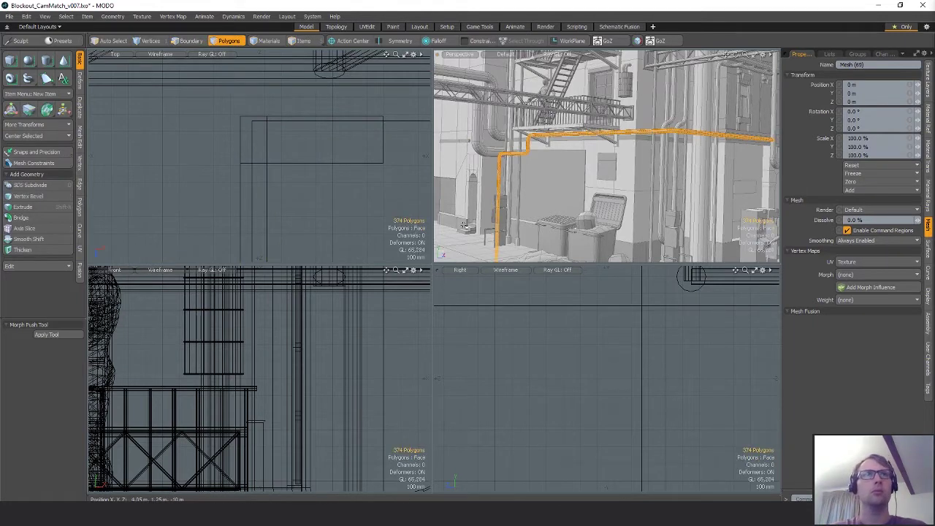
# Step: Move the pipe copy in Z over to the facade of the building with the large opening
pyautogui.keyDown('ctrl'); pyautogui.keyDown('alt'); pyautogui.moveTo(291, 203); pyautogui.dragTo(221, 207); pyautogui.keyUp('alt'); pyautogui.keyUp('ctrl')
pyautogui.keyDown('alt'); pyautogui.keyDown('shift'); pyautogui.moveTo(328, 170); pyautogui.dragTo(280, 198); pyautogui.keyUp('shift'); pyautogui.keyUp('alt')
pyautogui.press('w')
pyautogui.moveTo(348, 166); pyautogui.dragTo(351, 55)
pyautogui.keyDown('alt'); pyautogui.keyDown('shift'); pyautogui.moveTo(365, 245); pyautogui.dragTo(326, 110); pyautogui.keyUp('shift'); pyautogui.keyUp('alt')
pyautogui.moveTo(329, 197); pyautogui.dragTo(328, 143)
pyautogui.keyDown('ctrl'); pyautogui.keyDown('alt'); pyautogui.moveTo(328, 215); pyautogui.dragTo(296, 216); pyautogui.keyUp('alt'); pyautogui.keyUp('ctrl')
pyautogui.keyDown('alt'); pyautogui.keyDown('shift'); pyautogui.moveTo(326, 215); pyautogui.dragTo(286, 175); pyautogui.keyUp('shift'); pyautogui.keyUp('alt')
pyautogui.press('q')
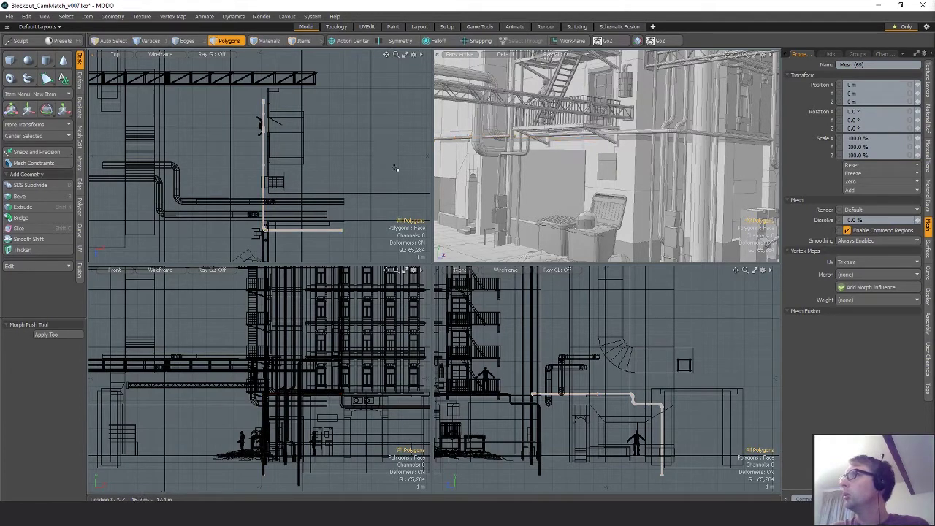
# Step: Nudge the pipe copy -40 mm in X and 150 mm in Z against the facade
pyautogui.press('w')
pyautogui.moveTo(308, 208); pyautogui.dragTo(311, 171)
pyautogui.keyDown('alt'); pyautogui.keyDown('shift'); pyautogui.moveTo(357, 214); pyautogui.dragTo(345, 180); pyautogui.keyUp('shift'); pyautogui.keyUp('alt')
pyautogui.keyDown('ctrl'); pyautogui.keyDown('alt'); pyautogui.moveTo(345, 180); pyautogui.dragTo(400, 176); pyautogui.keyUp('alt'); pyautogui.keyUp('ctrl')
pyautogui.moveTo(318, 168); pyautogui.dragTo(315, 177)
# Step: Select the vertices of the pipe's bends and downpipe and move them in Z to line up with the building's far end
pyautogui.keyDown('alt'); pyautogui.keyDown('shift'); pyautogui.moveTo(362, 223); pyautogui.dragTo(365, 273); pyautogui.keyUp('shift'); pyautogui.keyUp('alt')
pyautogui.keyDown('alt'); pyautogui.keyDown('shift'); pyautogui.moveTo(363, 138); pyautogui.dragTo(358, 267); pyautogui.keyUp('shift'); pyautogui.keyUp('alt')
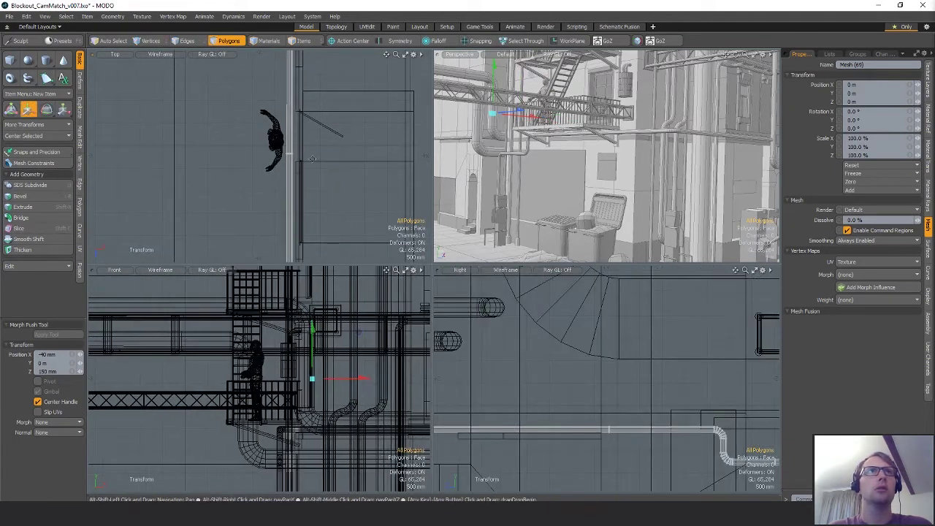
pyautogui.keyDown('ctrl'); pyautogui.keyDown('alt'); pyautogui.moveTo(358, 227); pyautogui.dragTo(302, 212); pyautogui.keyUp('alt'); pyautogui.keyUp('ctrl')
pyautogui.press('q')
pyautogui.press('1')
pyautogui.moveTo(301, 219); pyautogui.dragTo(349, 216, button='right')
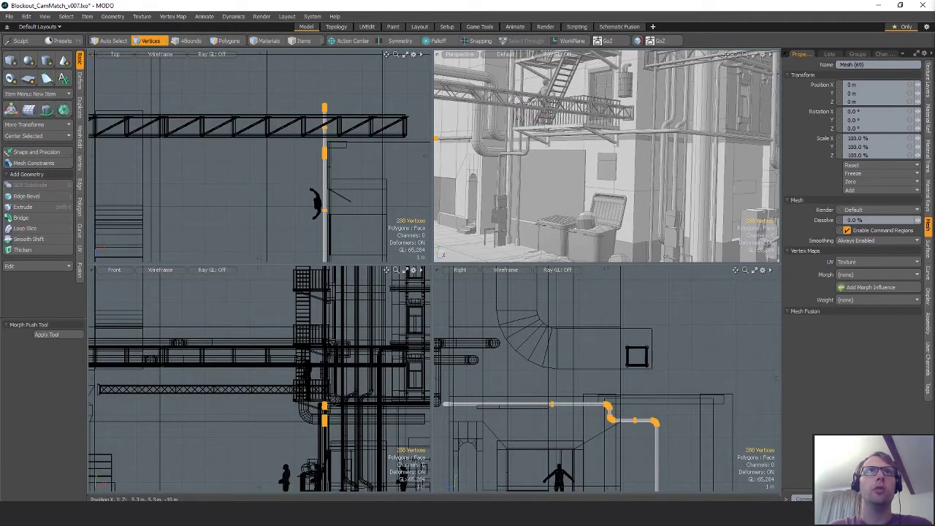
pyautogui.hotkey('shift', 'a')
pyautogui.moveTo(590, 182)
pyautogui.keyDown('alt'); pyautogui.mouseDown()
pyautogui.moveTo(632, 198)
pyautogui.moveTo(608, 143)
pyautogui.moveTo(685, 163)
pyautogui.moveTo(655, 176)
pyautogui.mouseUp(); pyautogui.keyUp('alt')
pyautogui.press('w')
pyautogui.press('space')
pyautogui.press('space')
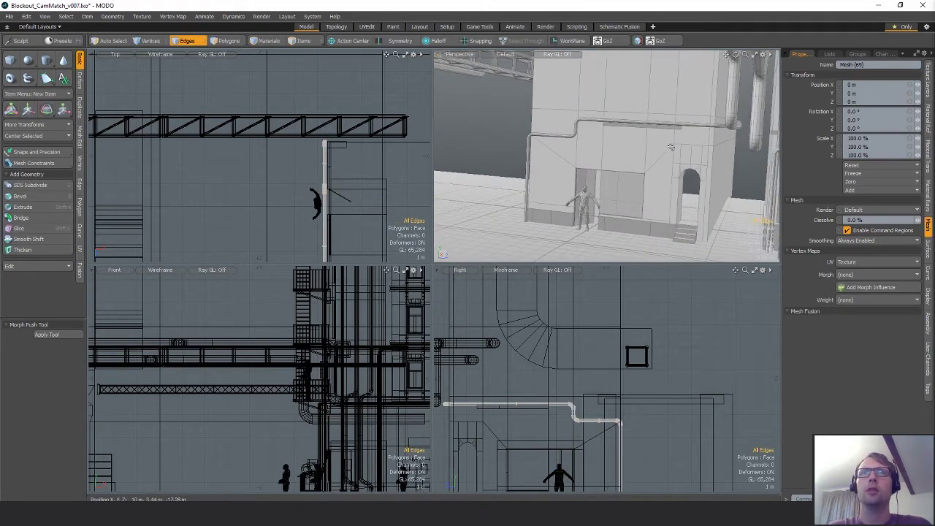
# Step: Mirror a clone of the facade pipe along the Y axis about a centre above it
pyautogui.hotkey('shift', 'v')
pyautogui.click(554, 390)
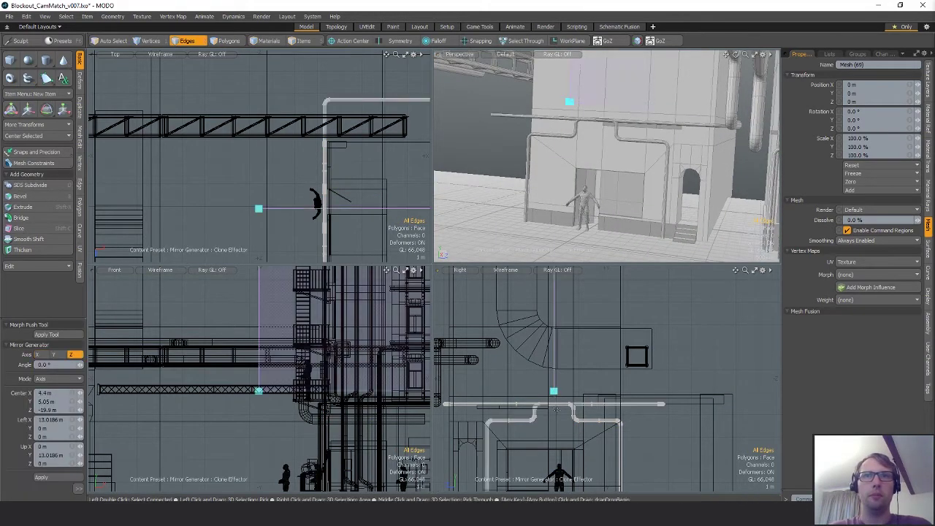
pyautogui.keyDown('alt'); pyautogui.moveTo(567, 405); pyautogui.dragTo(617, 391); pyautogui.keyUp('alt')
pyautogui.scroll(-3, 617, 390)
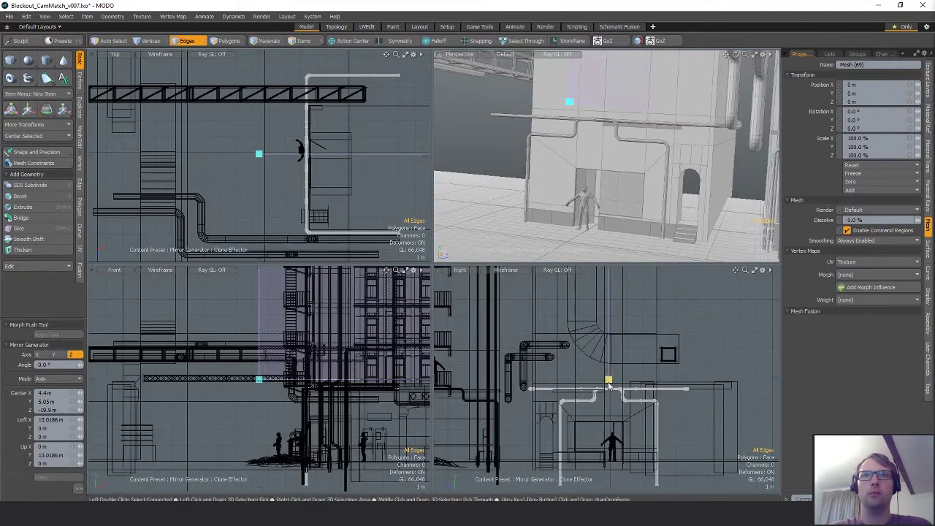
pyautogui.click(58, 357)
pyautogui.press('space')
pyautogui.press('space')
pyautogui.press('space')
pyautogui.press('space')
pyautogui.press('space')
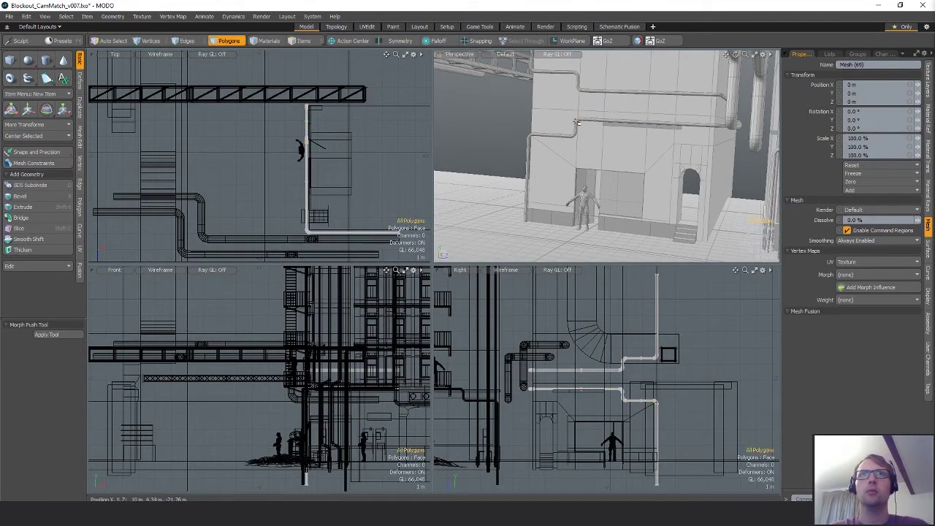
# Step: Delete the original lower pipe and move the mirrored pipe -2.08 m in Y above the street-level opening
pyautogui.doubleClick(577, 122)
pyautogui.press('Delete')
pyautogui.press('w')
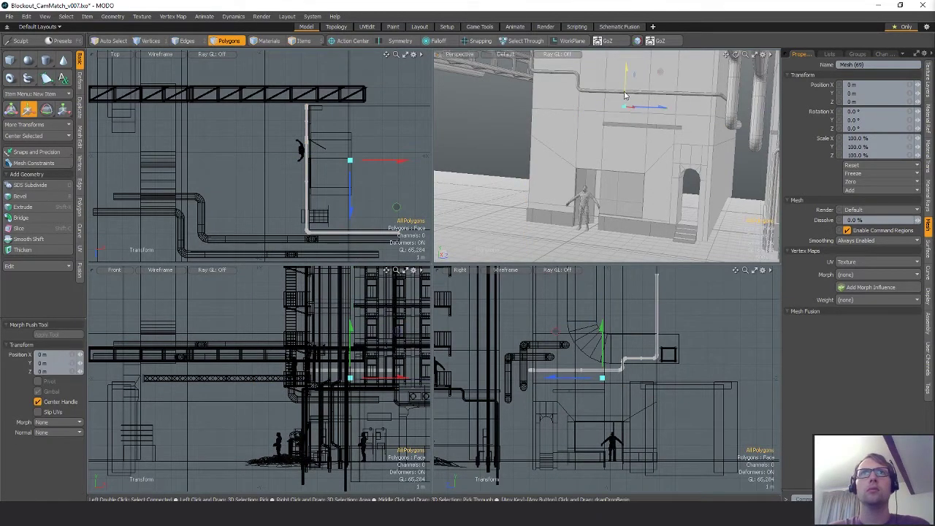
pyautogui.moveTo(625, 95); pyautogui.dragTo(625, 140)
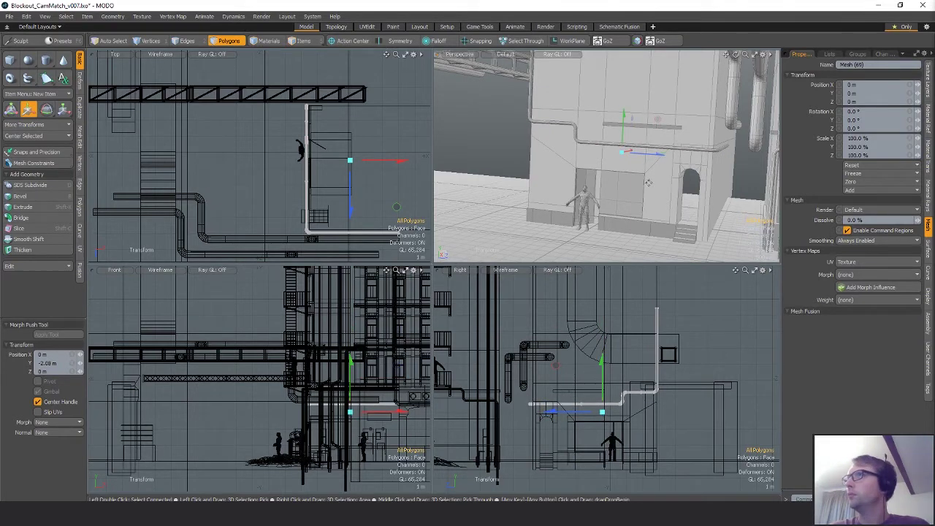
pyautogui.moveTo(655, 190)
pyautogui.keyDown('alt'); pyautogui.mouseDown()
pyautogui.moveTo(659, 168)
pyautogui.moveTo(671, 166)
pyautogui.moveTo(650, 164)
pyautogui.moveTo(656, 181)
pyautogui.mouseUp(); pyautogui.keyUp('alt')
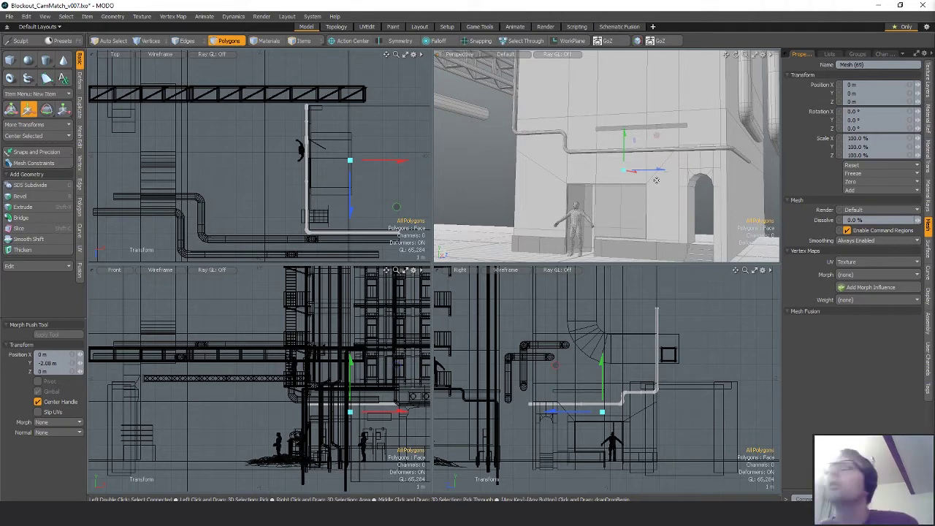
# Step: Duplicate the stepped facade pipe in place and lower one copy about 580 mm in Y towards the street-level opening
pyautogui.press('space')
pyautogui.doubleClick(664, 151)
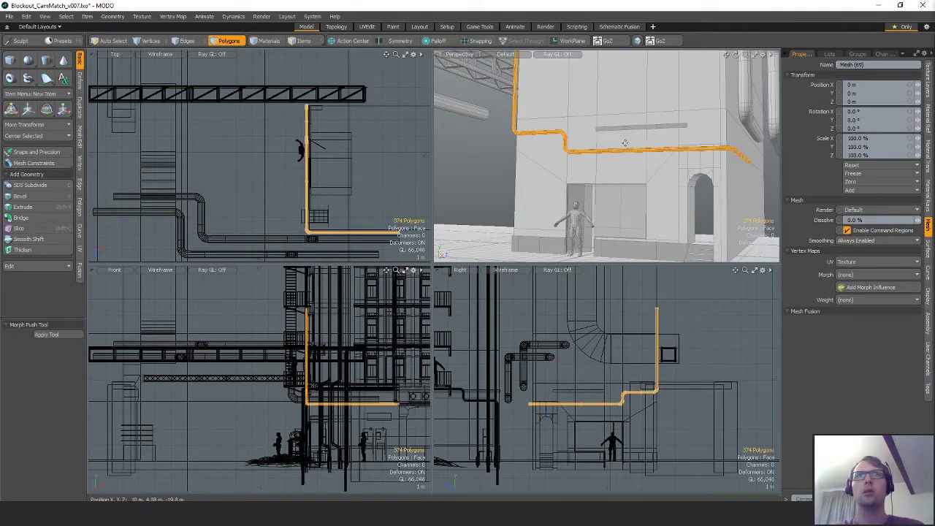
pyautogui.press('w')
pyautogui.moveTo(640, 61); pyautogui.dragTo(640, 79)
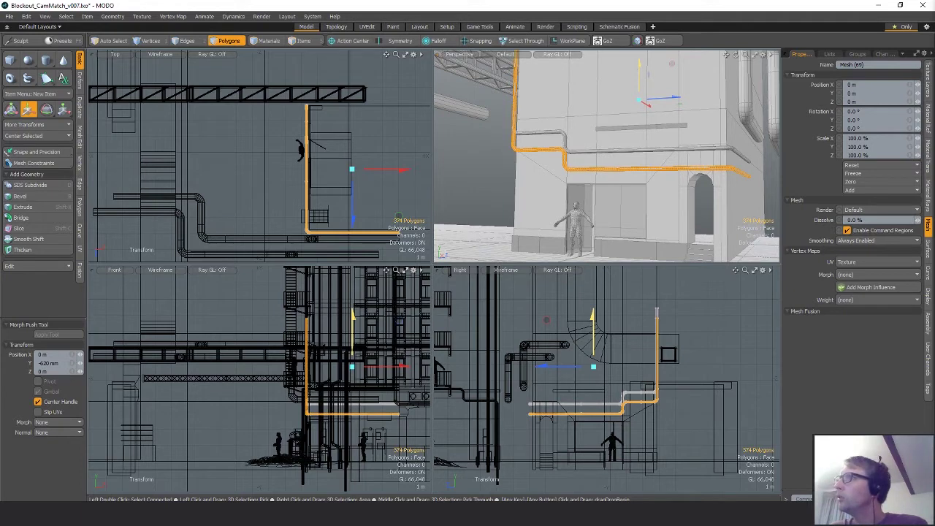
pyautogui.moveTo(640, 78); pyautogui.dragTo(640, 77)
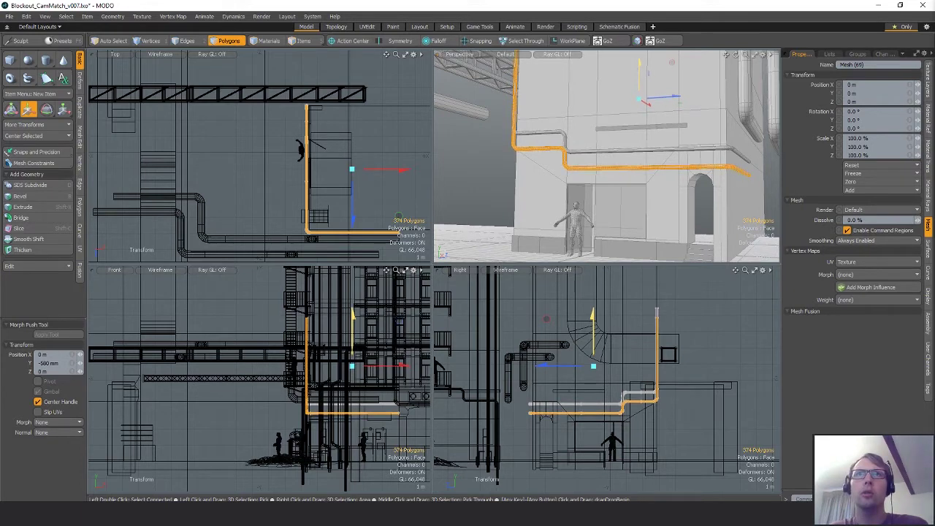
pyautogui.press('space')
# Step: Hide the upper pipe, select the lowered pipe's stepped end with its vertical run, and move it about -2.45 m in Z past the building
pyautogui.keyDown('alt'); pyautogui.keyDown('shift'); pyautogui.moveTo(322, 192); pyautogui.dragTo(320, 212); pyautogui.keyUp('shift'); pyautogui.keyUp('alt')
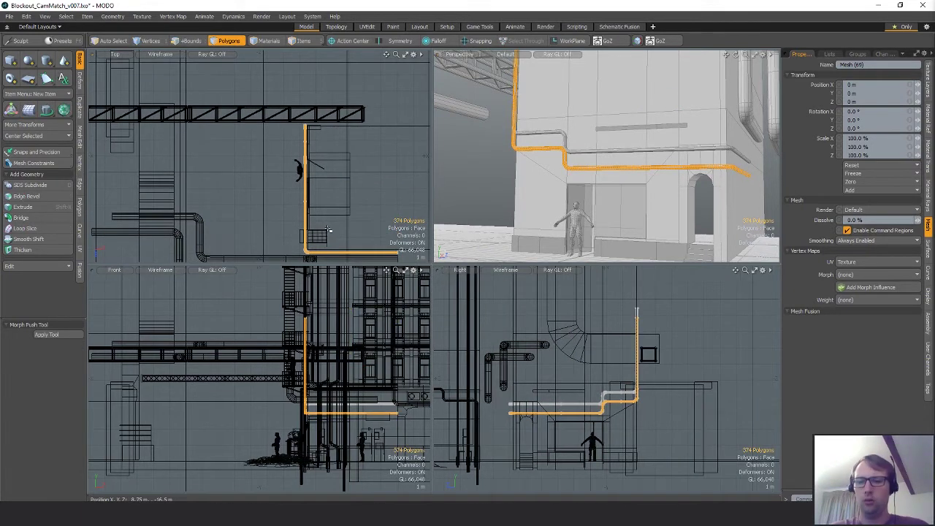
pyautogui.hotkey('shift', 'h')
pyautogui.moveTo(428, 93); pyautogui.dragTo(415, 139, button='right')
pyautogui.press('w')
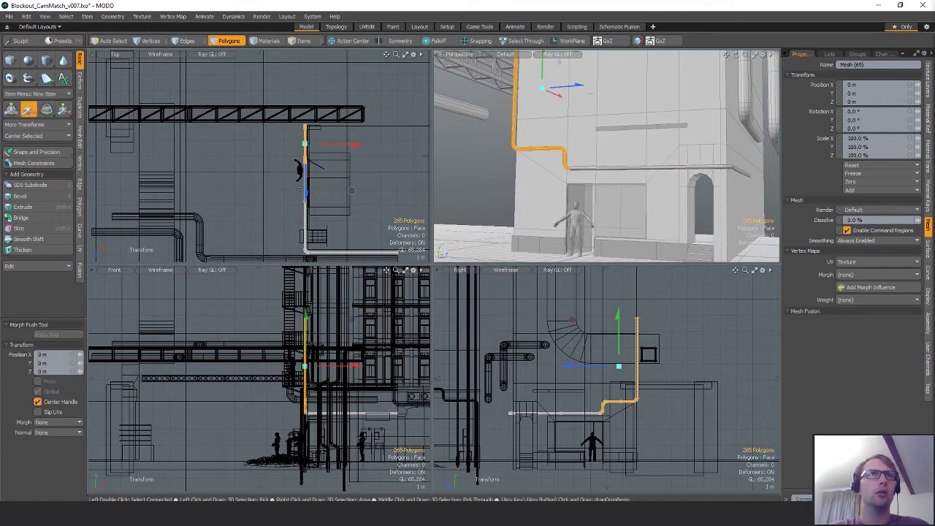
pyautogui.moveTo(351, 173); pyautogui.dragTo(351, 150)
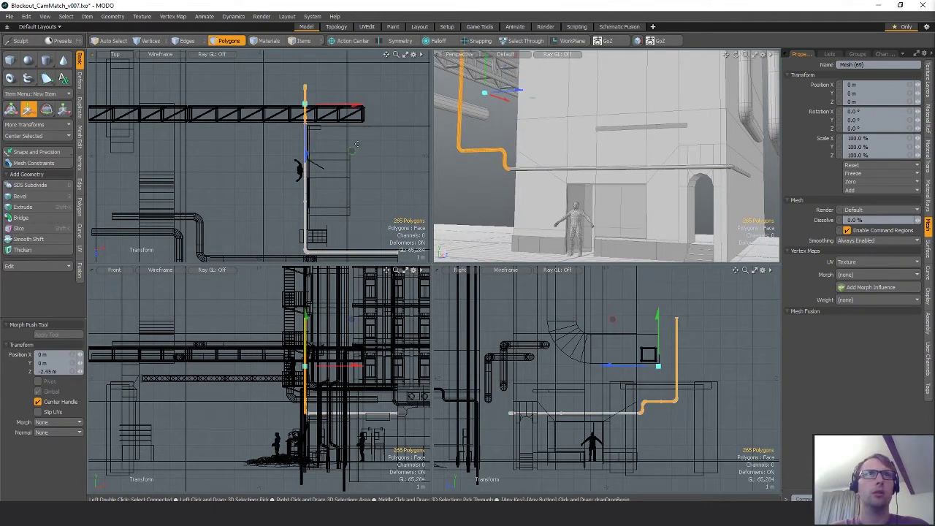
# Step: Cut the stepped section into a new mesh and rotate it a quarter turn around Z so it lies horizontally
pyautogui.press('space')
pyautogui.hotkey('ctrl', 'x')
pyautogui.press('n')
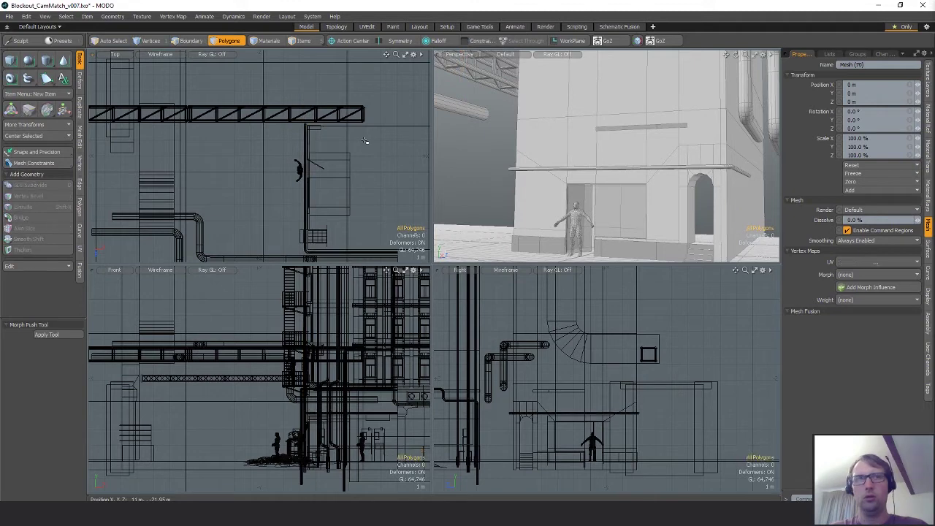
pyautogui.hotkey('ctrl', 'v')
pyautogui.keyDown('alt'); pyautogui.moveTo(364, 140); pyautogui.dragTo(378, 173); pyautogui.keyUp('alt')
pyautogui.press('e')
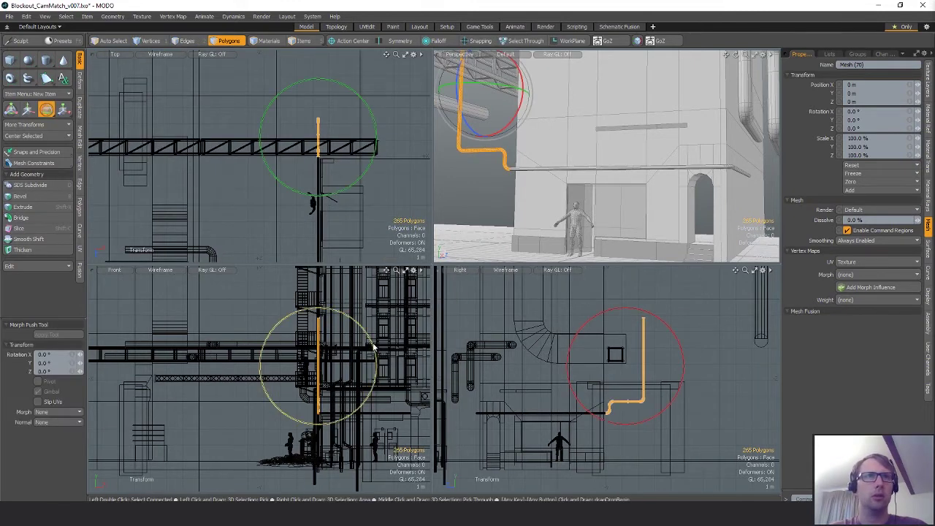
pyautogui.keyDown('ctrl'); pyautogui.moveTo(374, 346); pyautogui.dragTo(339, 418); pyautogui.keyUp('ctrl')
# Step: Move the rotated section 2.35 m in X and bring its open bend close to the straight facade pipe's end in plan
pyautogui.press('w')
pyautogui.moveTo(361, 368); pyautogui.dragTo(399, 369)
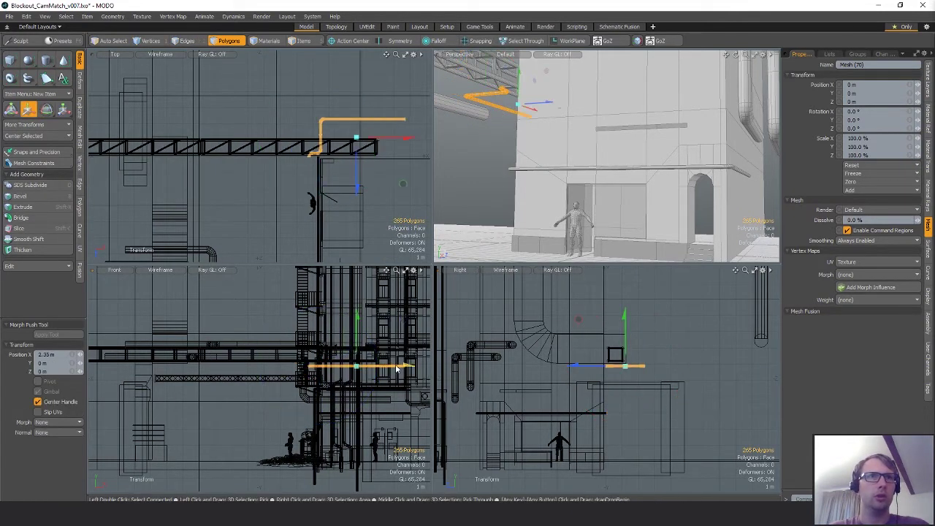
pyautogui.moveTo(389, 333); pyautogui.dragTo(394, 363)
pyautogui.keyDown('ctrl'); pyautogui.keyDown('alt'); pyautogui.moveTo(332, 146); pyautogui.dragTo(388, 157); pyautogui.keyUp('alt'); pyautogui.keyUp('ctrl')
pyautogui.keyDown('alt'); pyautogui.moveTo(277, 205); pyautogui.dragTo(320, 189); pyautogui.keyUp('alt')
pyautogui.keyDown('ctrl'); pyautogui.keyDown('alt'); pyautogui.moveTo(309, 163); pyautogui.dragTo(363, 157); pyautogui.keyUp('alt'); pyautogui.keyUp('ctrl')
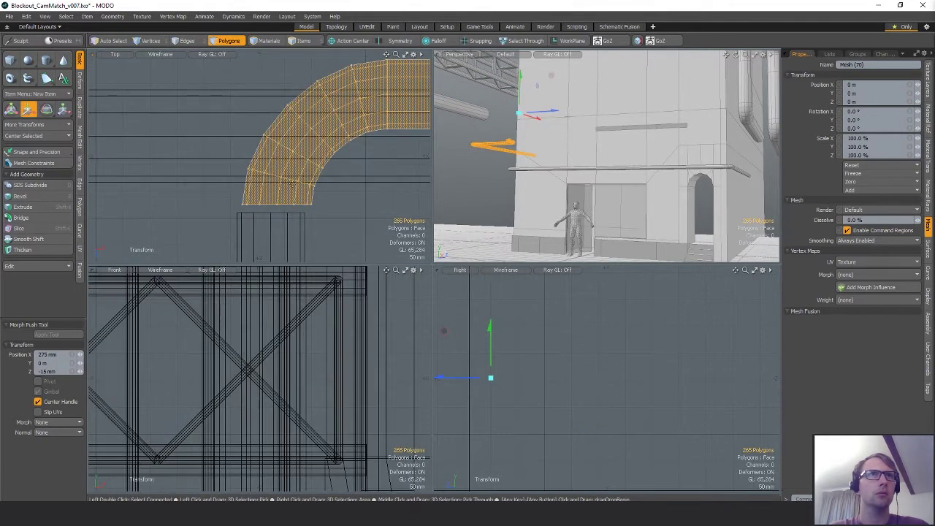
# Step: With snapping on, align the bend's open end with the straight pipe's end in plan and move it -1.0637 m in Y to match
pyautogui.press('space')
pyautogui.press('x')
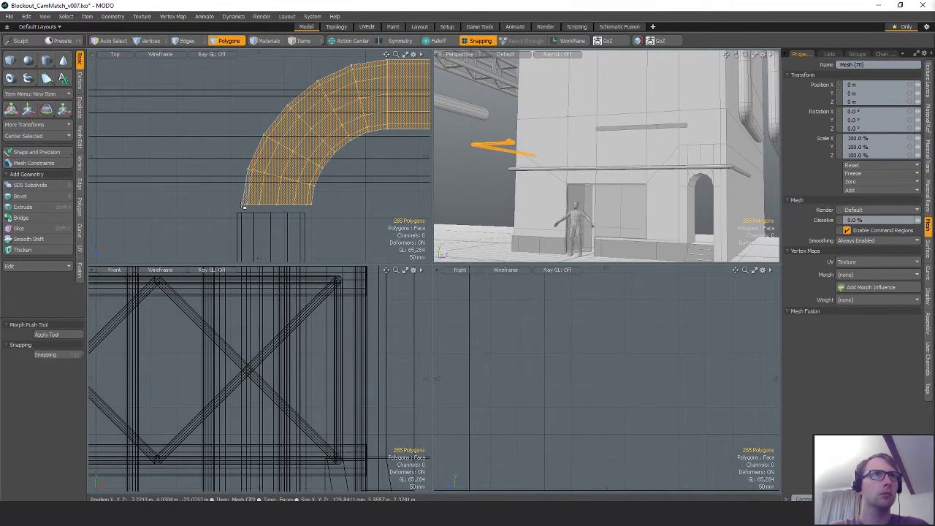
pyautogui.press('w')
pyautogui.moveTo(289, 252); pyautogui.dragTo(283, 258)
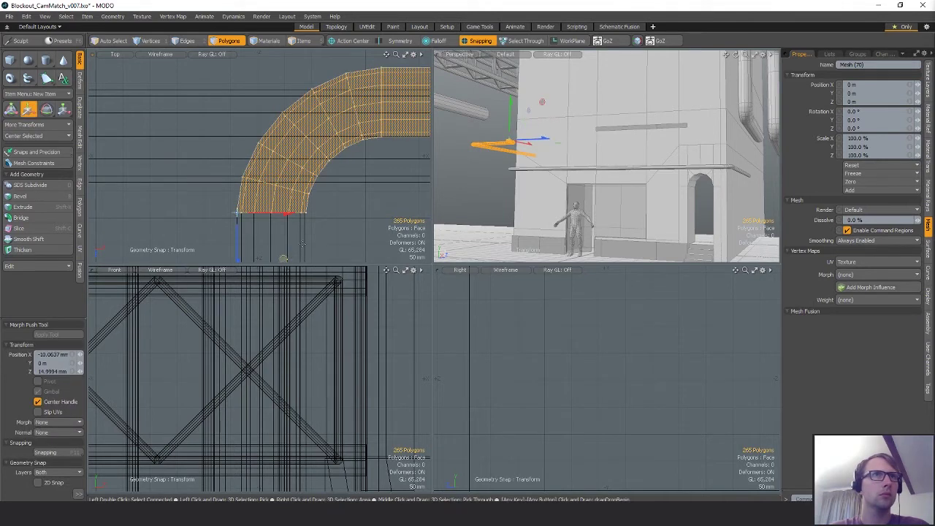
pyautogui.hotkey('shift', 'a')
pyautogui.keyDown('alt'); pyautogui.keyDown('shift'); pyautogui.moveTo(512, 387); pyautogui.dragTo(579, 347); pyautogui.keyUp('shift'); pyautogui.keyUp('alt')
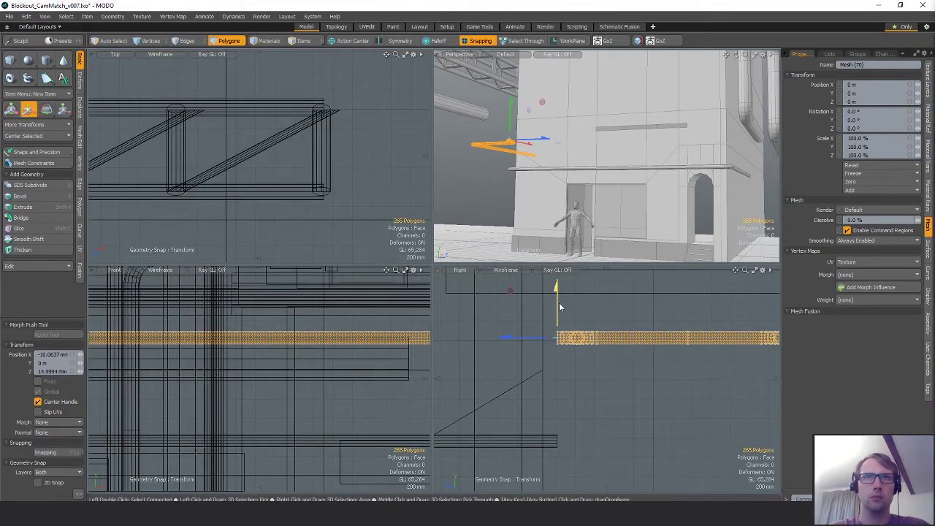
pyautogui.moveTo(559, 306); pyautogui.dragTo(560, 440)
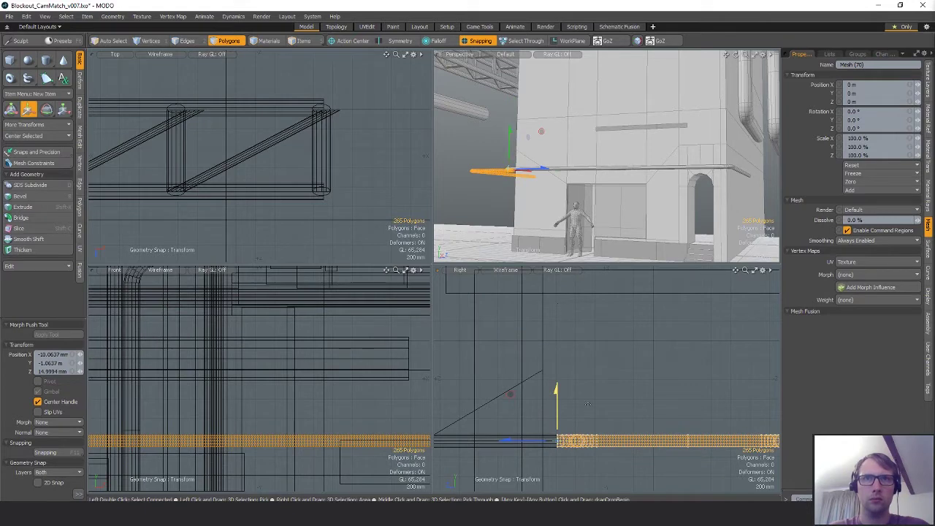
# Step: Cut the aligned bend section out of its separate mesh and paste it into the straight facade pipe's mesh
pyautogui.press('q')
pyautogui.click(604, 370)
pyautogui.keyDown('alt'); pyautogui.moveTo(561, 158); pyautogui.dragTo(576, 184); pyautogui.keyUp('alt')
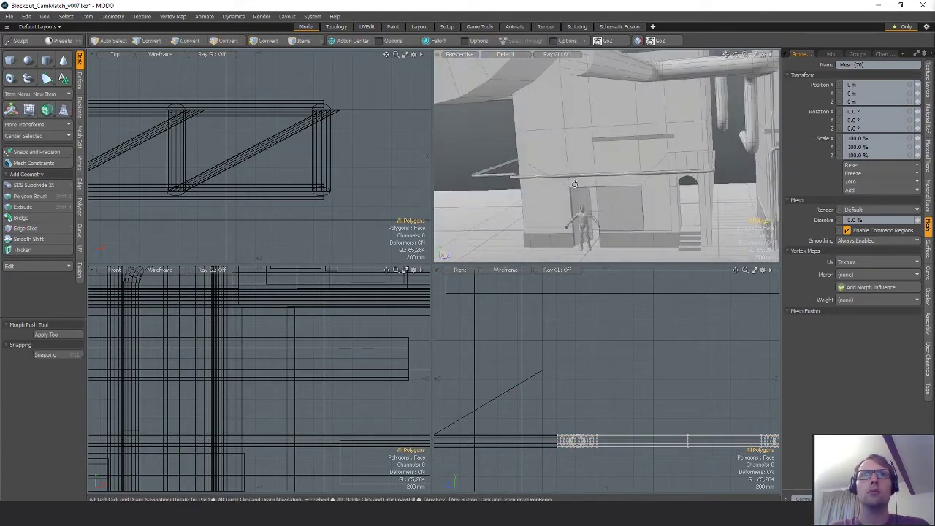
pyautogui.hotkey('ctrl', 'x')
pyautogui.press('5')
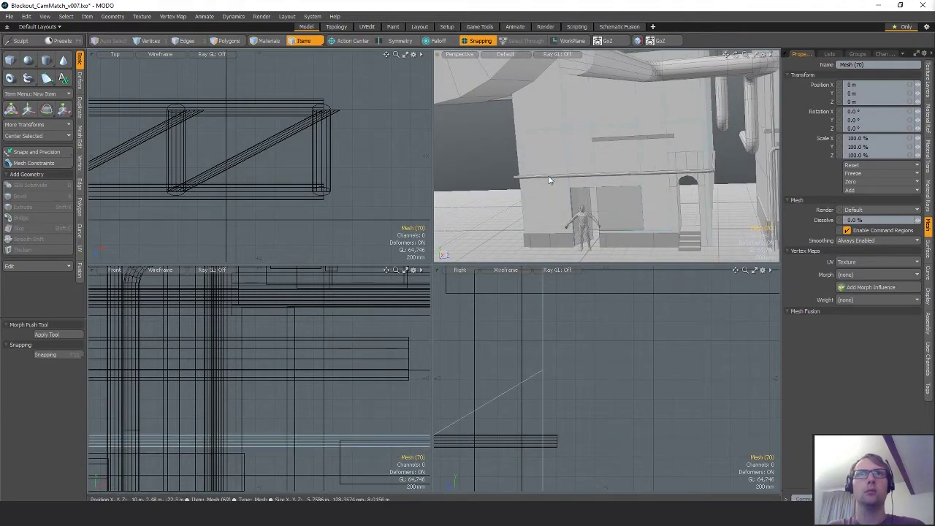
pyautogui.click(550, 178)
pyautogui.press('3')
pyautogui.press('x')
pyautogui.hotkey('ctrl', 'v')
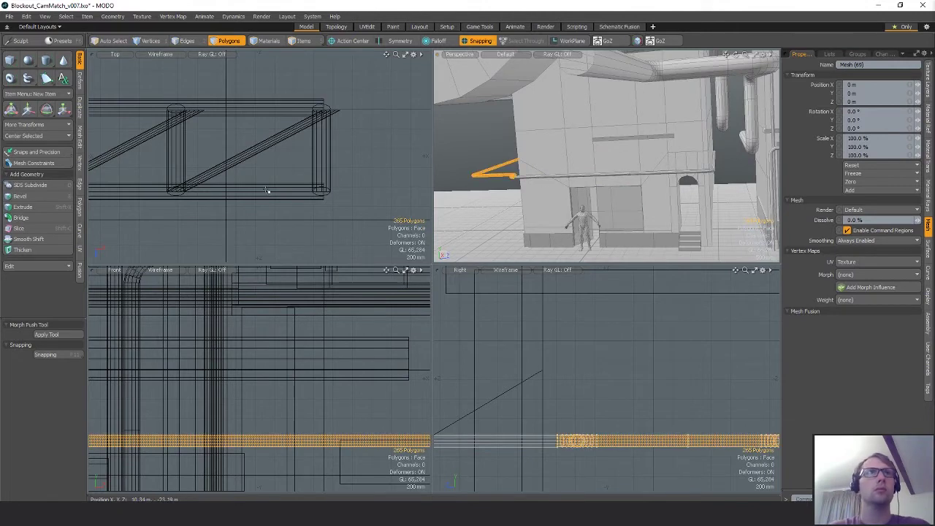
# Step: Select the vertices at the seam between the bend and the straight pipe and merge the overlapping ones
pyautogui.hotkey('shift', 'a')
pyautogui.keyDown('alt'); pyautogui.moveTo(162, 219); pyautogui.dragTo(233, 217); pyautogui.keyUp('alt')
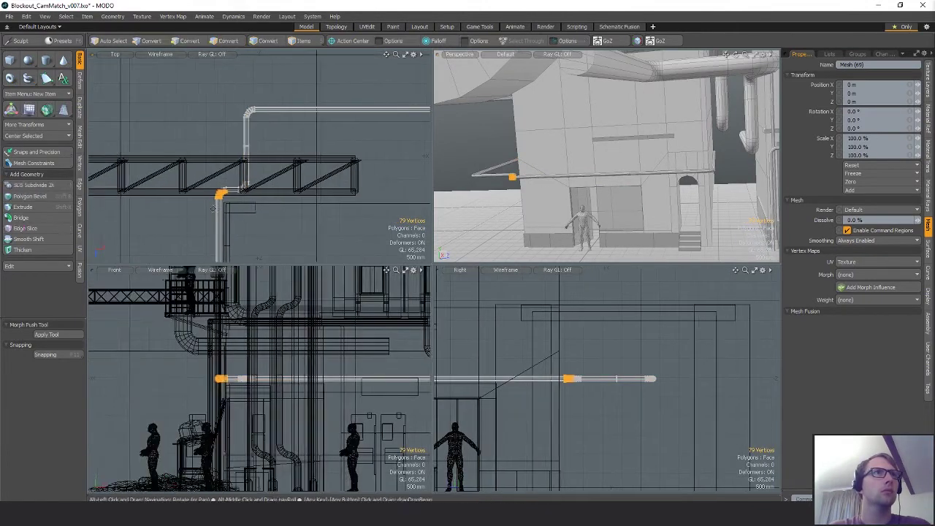
pyautogui.scroll(10, 225, 213)
pyautogui.keyDown('alt'); pyautogui.moveTo(223, 157); pyautogui.dragTo(323, 245); pyautogui.keyUp('alt')
pyautogui.moveTo(351, 186); pyautogui.dragTo(214, 161, button='right')
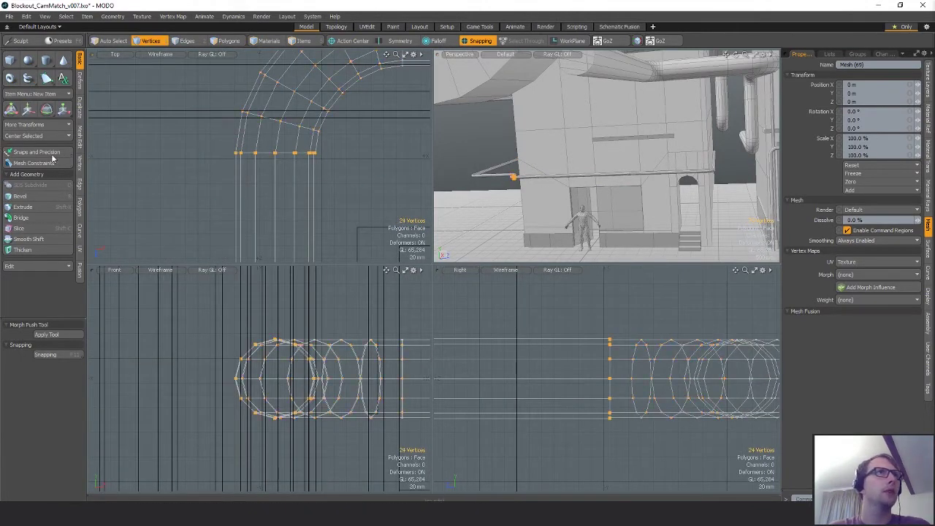
pyautogui.click(80, 167)
pyautogui.click(31, 110)
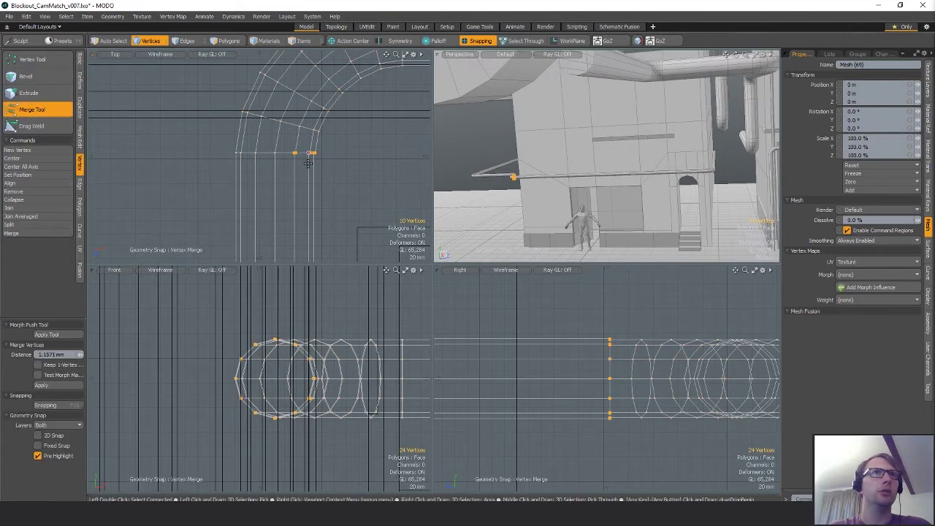
pyautogui.moveTo(308, 162); pyautogui.dragTo(310, 163)
pyautogui.press('space')
# Step: Delete the pipe's second bend and the connected run beyond it, keeping the corner bend and its short straight stub
pyautogui.keyDown('alt'); pyautogui.moveTo(628, 175); pyautogui.dragTo(594, 159); pyautogui.keyUp('alt')
pyautogui.keyDown('ctrl'); pyautogui.keyDown('alt'); pyautogui.moveTo(313, 151); pyautogui.dragTo(205, 158); pyautogui.keyUp('alt'); pyautogui.keyUp('ctrl')
pyautogui.keyDown('alt'); pyautogui.keyDown('shift'); pyautogui.moveTo(344, 163); pyautogui.dragTo(342, 245); pyautogui.keyUp('shift'); pyautogui.keyUp('alt')
pyautogui.keyDown('ctrl'); pyautogui.keyDown('alt'); pyautogui.moveTo(342, 244); pyautogui.dragTo(296, 241); pyautogui.keyUp('alt'); pyautogui.keyUp('ctrl')
pyautogui.press('space')
pyautogui.press('space')
pyautogui.moveTo(286, 165); pyautogui.dragTo(371, 138, button='right')
pyautogui.keyDown('alt'); pyautogui.keyDown('shift'); pyautogui.moveTo(374, 139); pyautogui.dragTo(325, 199); pyautogui.keyUp('shift'); pyautogui.keyUp('alt')
pyautogui.moveTo(331, 85); pyautogui.dragTo(340, 174)
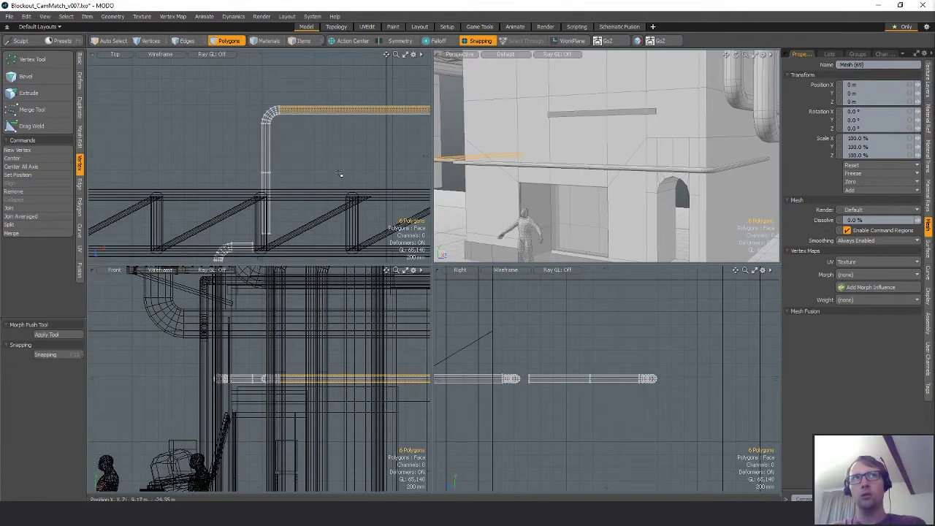
pyautogui.press(']')
pyautogui.press('Delete')
# Step: Select the vertices of the stub's open end and move them in X to extend the pipe along the building's side
pyautogui.press('space')
pyautogui.moveTo(250, 239); pyautogui.dragTo(261, 255, button='right')
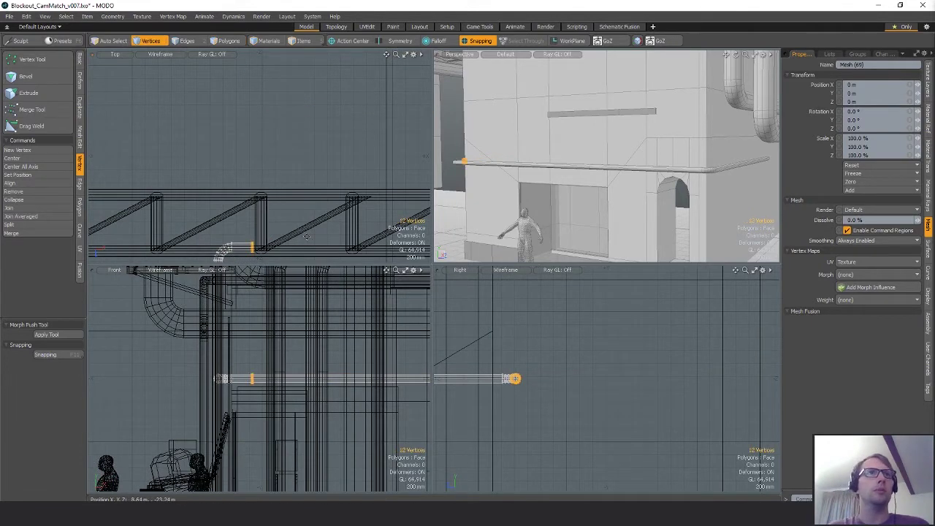
pyautogui.press('w')
pyautogui.moveTo(265, 253)
pyautogui.keyDown('alt'); pyautogui.keyDown('shift'); pyautogui.mouseDown()
pyautogui.moveTo(233, 203)
pyautogui.moveTo(378, 201)
pyautogui.mouseUp(); pyautogui.keyUp('shift'); pyautogui.keyUp('alt')
pyautogui.press('space')
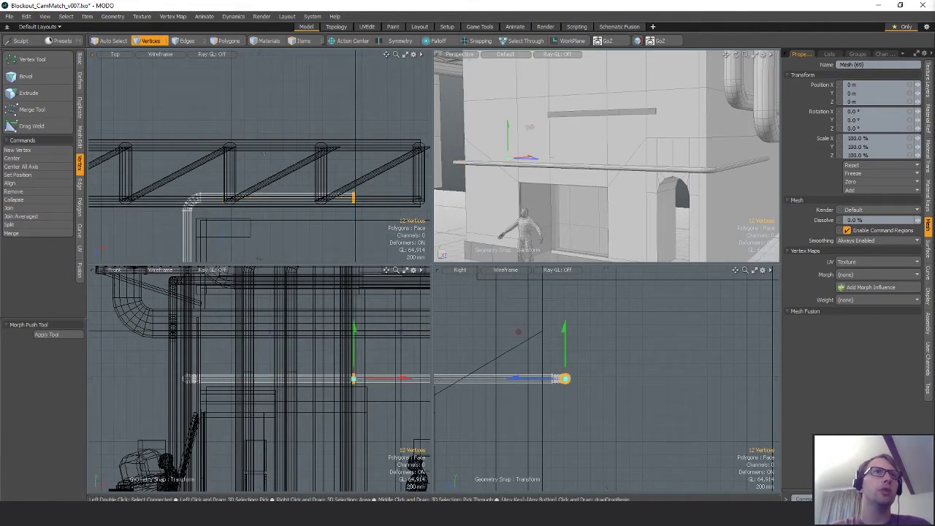
# Step: Select the corner bend and open-end vertices and move them 190 mm in Z to bring the side run closer to the wall
pyautogui.click(386, 169)
pyautogui.moveTo(388, 167); pyautogui.dragTo(307, 221, button='right')
pyautogui.keyDown('alt'); pyautogui.keyDown('shift'); pyautogui.moveTo(265, 203); pyautogui.dragTo(304, 185); pyautogui.keyUp('shift'); pyautogui.keyUp('alt')
pyautogui.press('w')
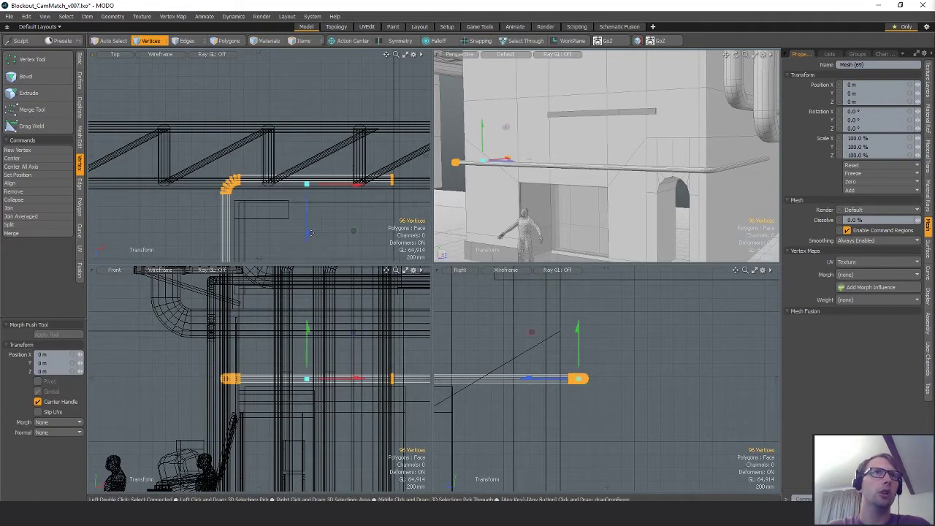
pyautogui.moveTo(307, 221); pyautogui.dragTo(307, 234)
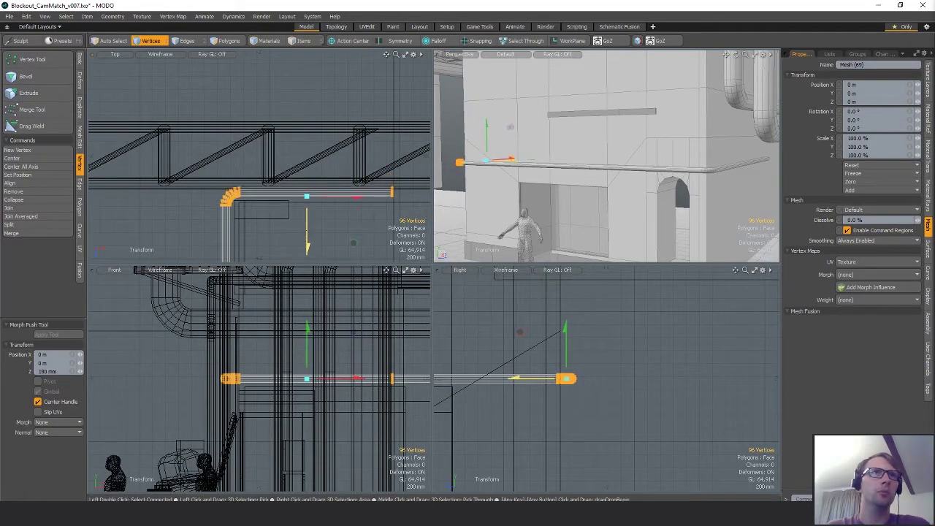
pyautogui.press('space')
# Step: Examine how the straight pipe wraps around the building's corners and sits above the openings
pyautogui.click(322, 219)
pyautogui.scroll(-1, 322, 213)
pyautogui.keyDown('alt'); pyautogui.moveTo(524, 197); pyautogui.dragTo(516, 206); pyautogui.keyUp('alt')
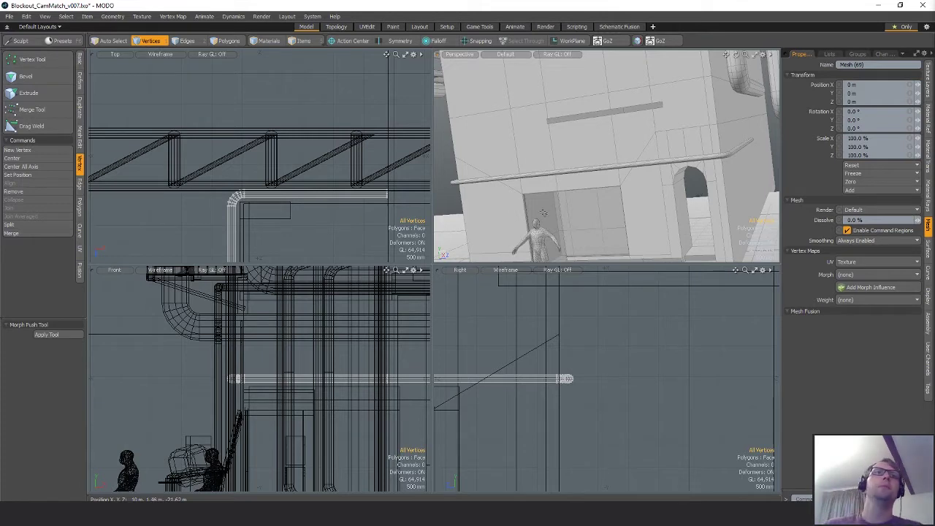
pyautogui.keyDown('alt'); pyautogui.moveTo(356, 207); pyautogui.dragTo(334, 154); pyautogui.keyUp('alt')
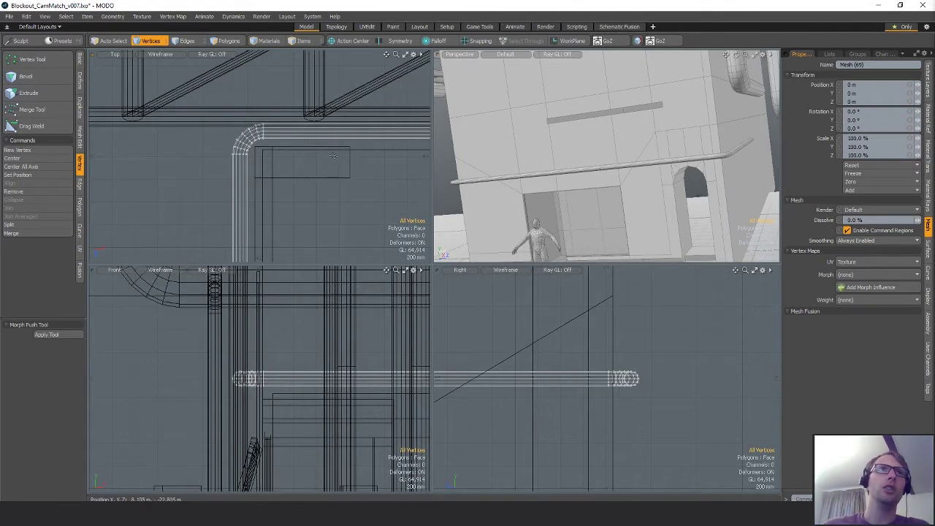
pyautogui.keyDown('alt'); pyautogui.moveTo(602, 187); pyautogui.dragTo(612, 165); pyautogui.keyUp('alt')
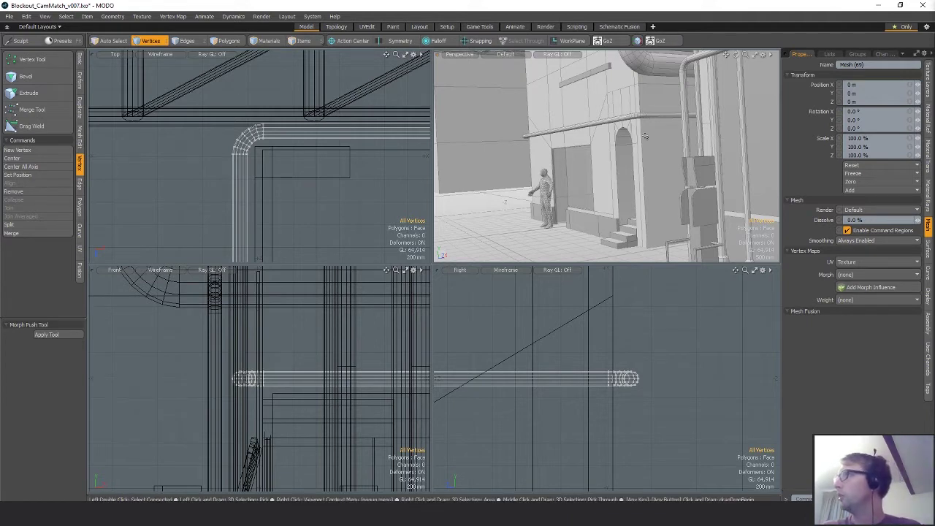
pyautogui.moveTo(645, 136)
pyautogui.keyDown('alt'); pyautogui.mouseDown()
pyautogui.moveTo(647, 120)
pyautogui.moveTo(629, 143)
pyautogui.moveTo(600, 146)
pyautogui.moveTo(651, 147)
pyautogui.mouseUp(); pyautogui.keyUp('alt')
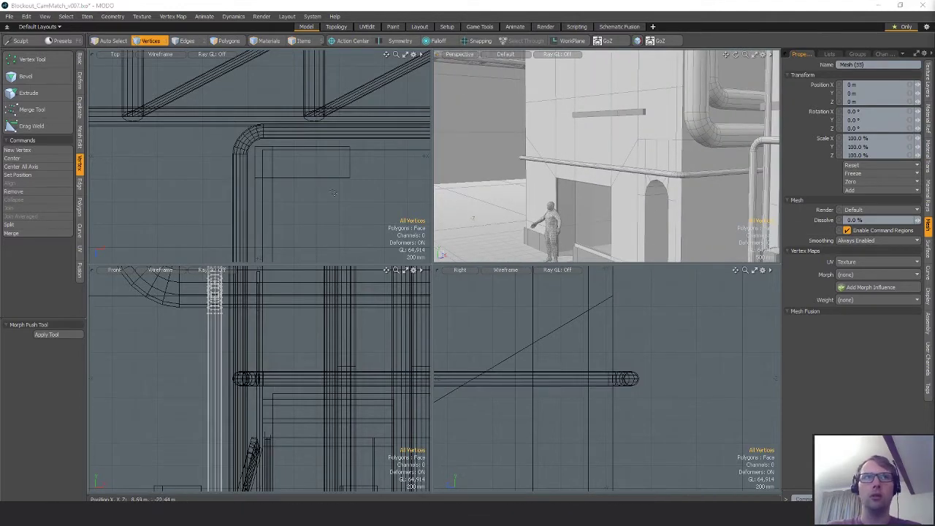
pyautogui.keyDown('alt'); pyautogui.keyDown('shift'); pyautogui.moveTo(333, 192); pyautogui.dragTo(333, 150); pyautogui.keyUp('shift'); pyautogui.keyUp('alt')
pyautogui.keyDown('ctrl'); pyautogui.keyDown('alt'); pyautogui.moveTo(333, 150); pyautogui.dragTo(196, 154); pyautogui.keyUp('alt'); pyautogui.keyUp('ctrl')
pyautogui.keyDown('alt'); pyautogui.keyDown('shift'); pyautogui.moveTo(310, 235); pyautogui.dragTo(248, 153); pyautogui.keyUp('shift'); pyautogui.keyUp('alt')
pyautogui.keyDown('alt'); pyautogui.keyDown('shift'); pyautogui.moveTo(249, 152); pyautogui.dragTo(274, 128); pyautogui.keyUp('shift'); pyautogui.keyUp('alt')
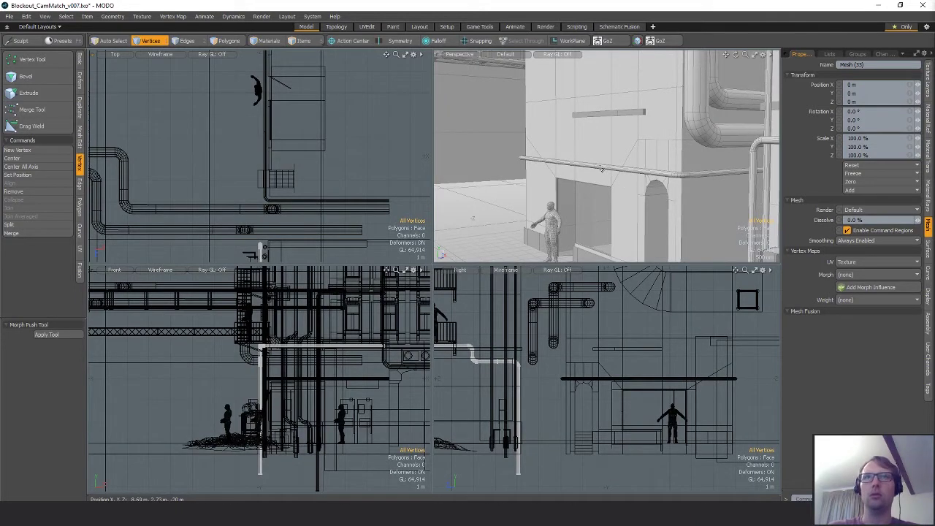
# Step: Restore the stepped upper pipe in the facade pipe's mesh, select all of it and lower it about 270 mm in Y
pyautogui.press('5')
pyautogui.click(681, 174)
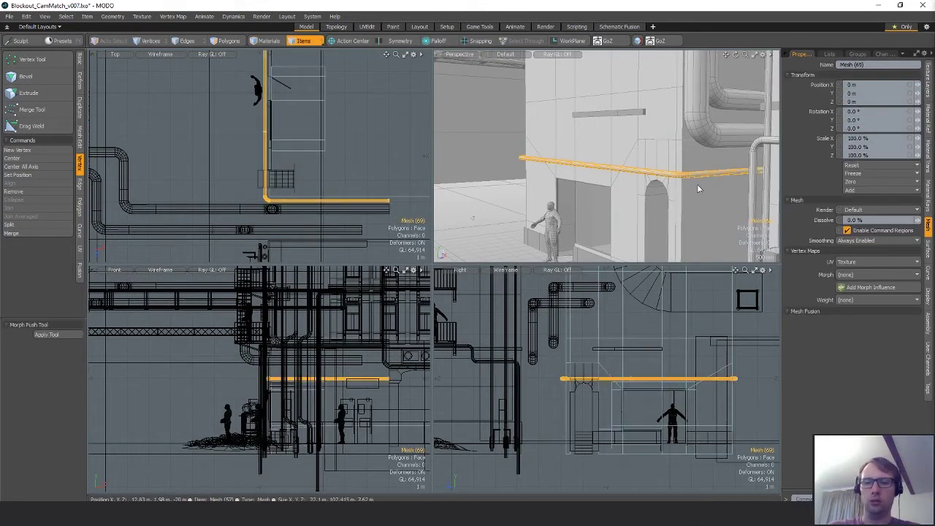
pyautogui.press('3')
pyautogui.hotkey('ctrl', 'v')
pyautogui.doubleClick(658, 145)
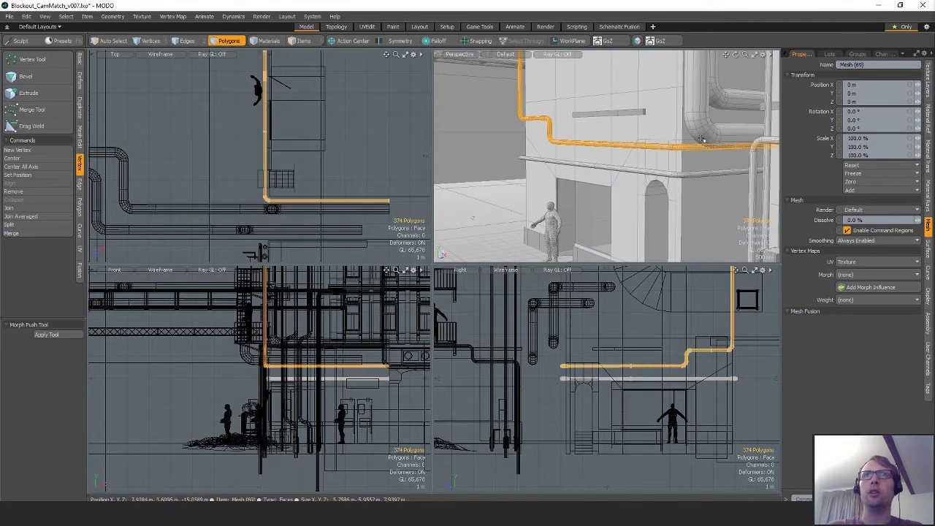
pyautogui.press('y')
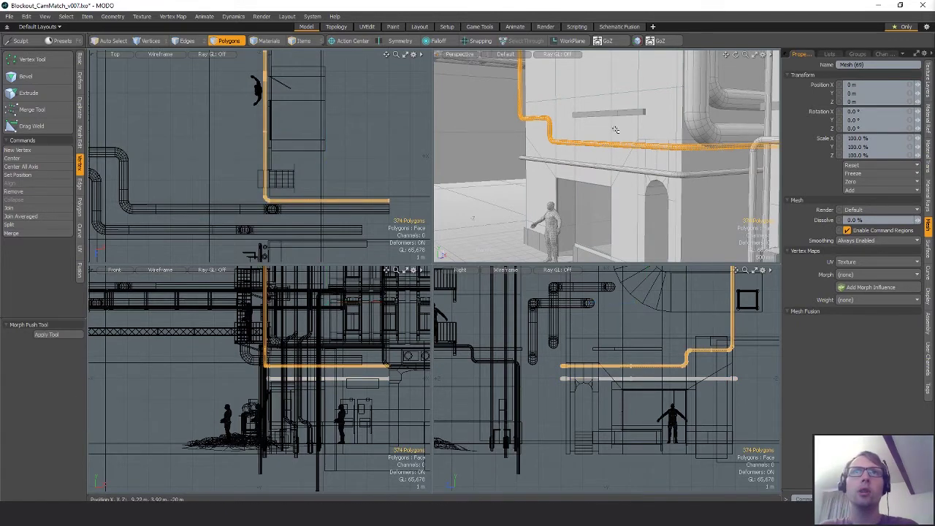
pyautogui.click(614, 100)
pyautogui.hotkey('ctrl', 'z')
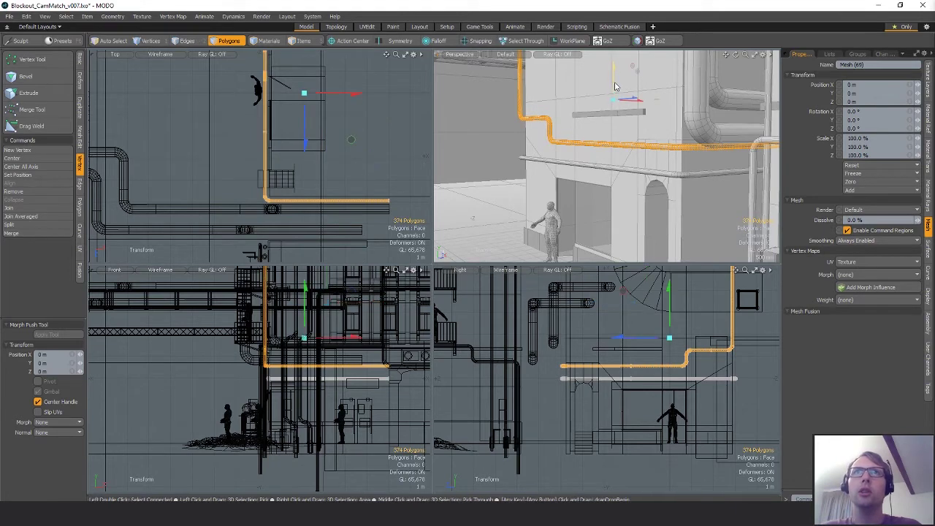
pyautogui.moveTo(615, 80); pyautogui.dragTo(614, 86)
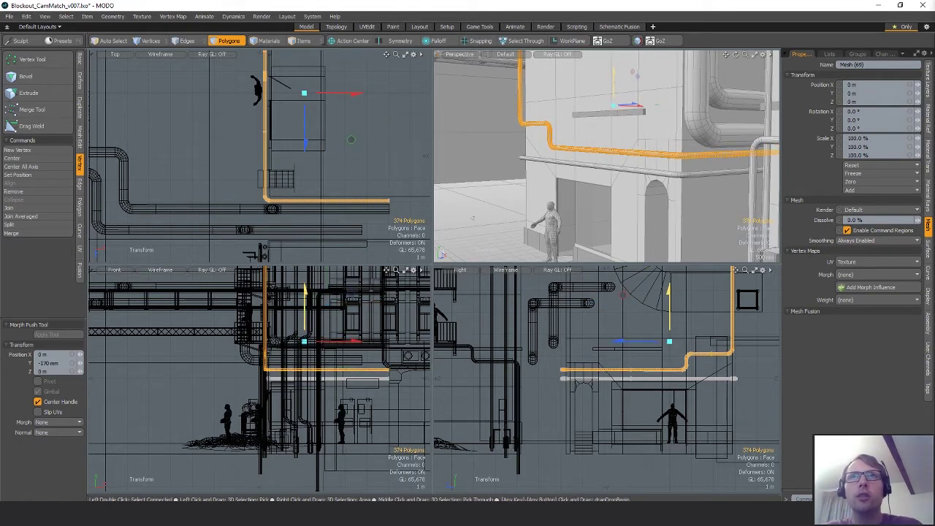
# Step: Select all polygons of the stepped upper pipe and scale it up uniformly to thicken it
pyautogui.press('space')
pyautogui.press('5')
pyautogui.keyDown('alt'); pyautogui.moveTo(651, 175); pyautogui.dragTo(627, 152); pyautogui.keyUp('alt')
pyautogui.press('3')
pyautogui.doubleClick(642, 153)
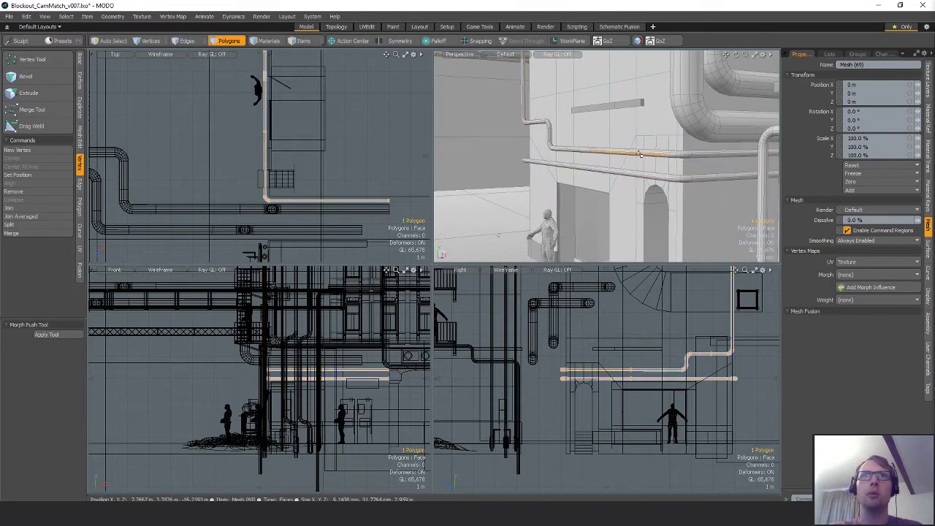
pyautogui.press('r')
pyautogui.click(633, 149)
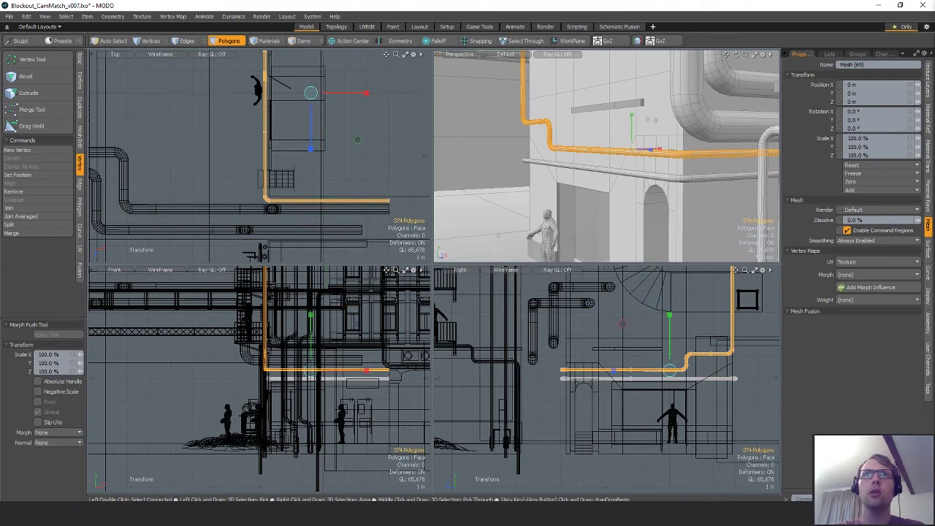
pyautogui.moveTo(633, 149)
pyautogui.mouseDown()
pyautogui.moveTo(650, 149)
pyautogui.moveTo(656, 118)
pyautogui.moveTo(650, 149)
pyautogui.mouseUp()
pyautogui.press('space')
# Step: Move the thickened stepped pipe in X and Z to sit against the building's walls above the straight pipe
pyautogui.press('w')
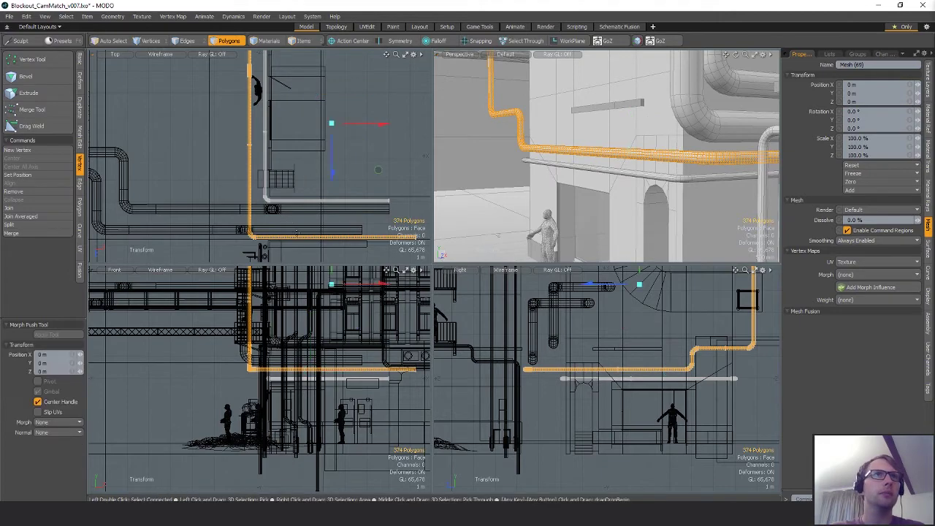
pyautogui.moveTo(296, 233); pyautogui.dragTo(329, 217)
pyautogui.keyDown('alt'); pyautogui.keyDown('shift'); pyautogui.moveTo(210, 153); pyautogui.dragTo(227, 198); pyautogui.keyUp('shift'); pyautogui.keyUp('alt')
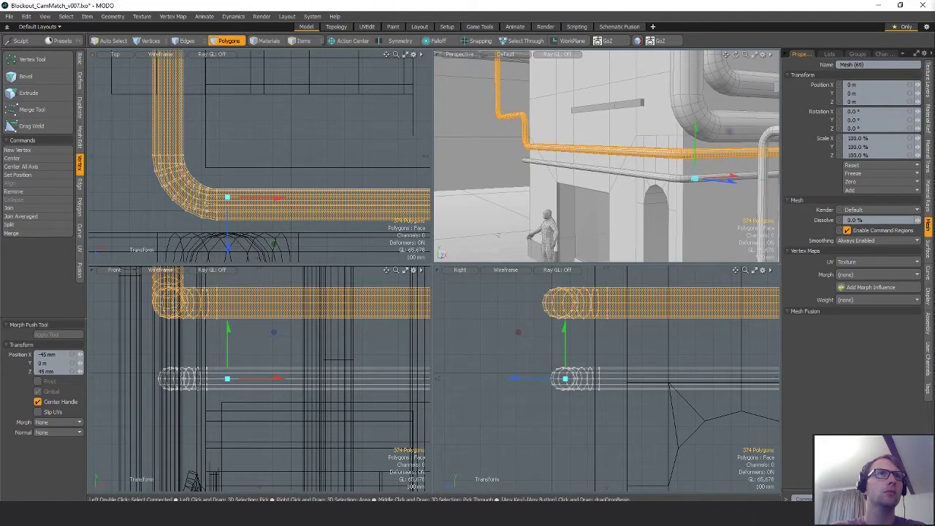
pyautogui.keyDown('ctrl'); pyautogui.keyDown('alt'); pyautogui.moveTo(277, 148); pyautogui.dragTo(241, 148); pyautogui.keyUp('alt'); pyautogui.keyUp('ctrl')
pyautogui.keyDown('alt'); pyautogui.keyDown('shift'); pyautogui.moveTo(241, 148); pyautogui.dragTo(251, 173); pyautogui.keyUp('shift'); pyautogui.keyUp('alt')
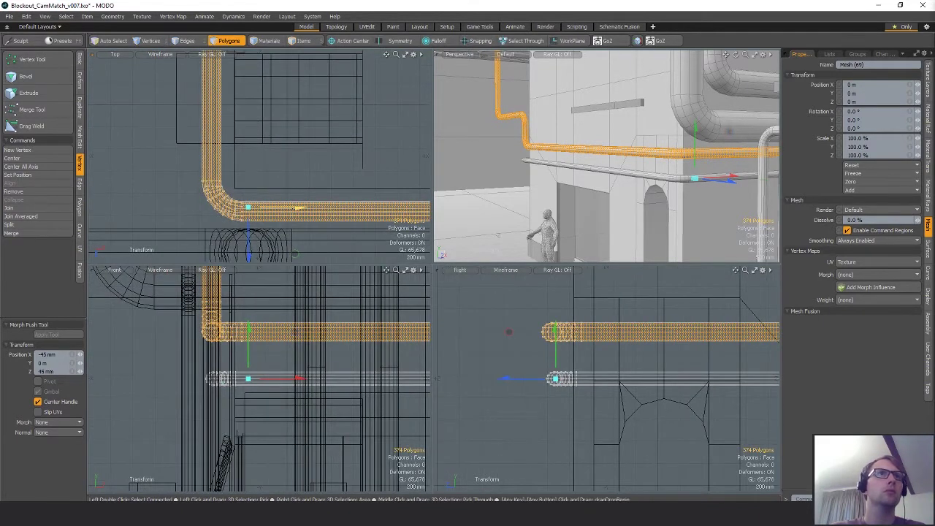
pyautogui.moveTo(295, 208); pyautogui.dragTo(293, 208)
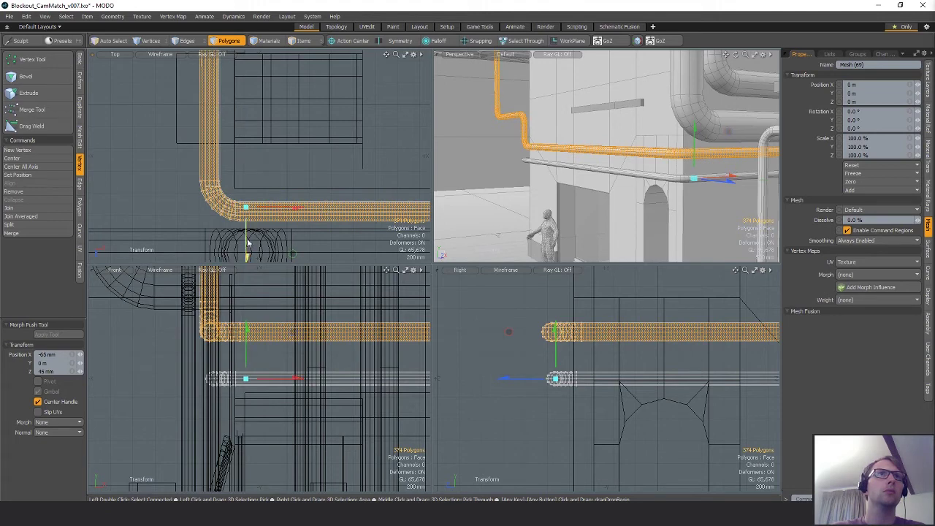
pyautogui.keyDown('alt'); pyautogui.moveTo(293, 143); pyautogui.dragTo(271, 203); pyautogui.keyUp('alt')
# Step: Select the upper pipe's stepped-section vertices, leaving out the corner and side run, and move them 2.05 m in Z
pyautogui.press('space')
pyautogui.press('space')
pyautogui.keyDown('alt'); pyautogui.moveTo(332, 111); pyautogui.dragTo(270, 183); pyautogui.keyUp('alt')
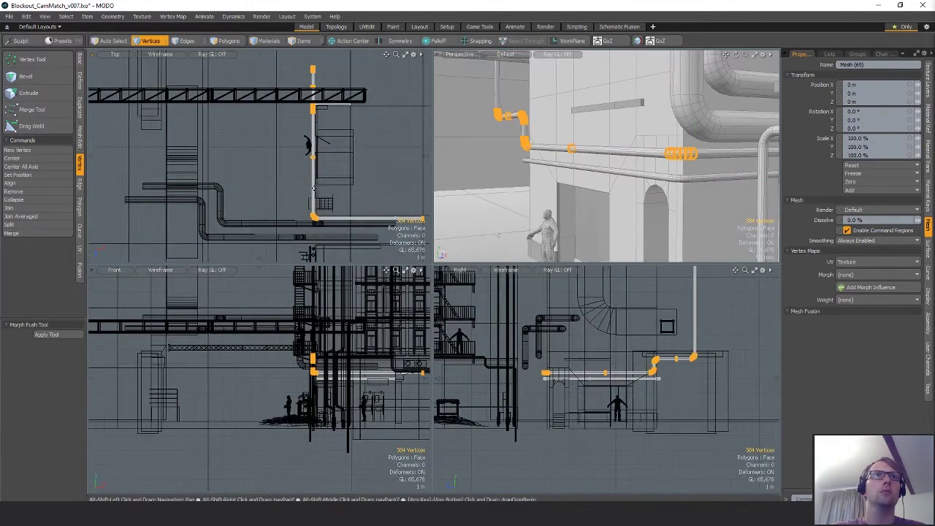
pyautogui.press('w')
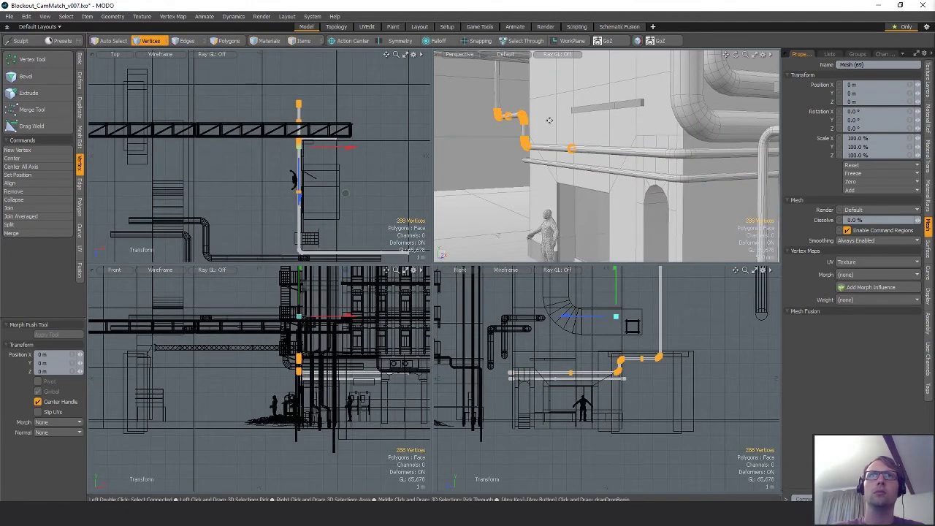
pyautogui.click(553, 121)
pyautogui.moveTo(584, 124); pyautogui.dragTo(611, 124)
pyautogui.hotkey('ctrl', 'z')
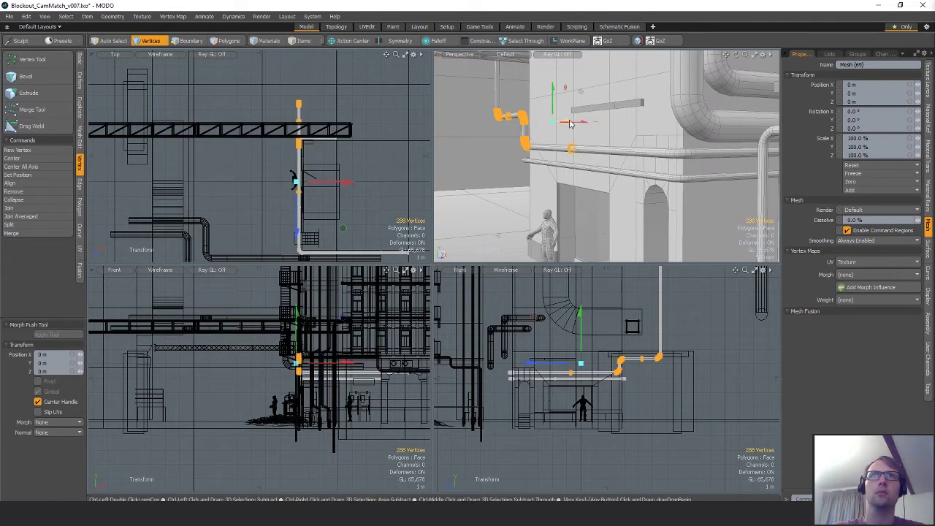
pyautogui.moveTo(537, 119)
pyautogui.keyDown('alt'); pyautogui.mouseDown()
pyautogui.moveTo(565, 128)
pyautogui.moveTo(564, 115)
pyautogui.moveTo(605, 119)
pyautogui.mouseUp(); pyautogui.keyUp('alt')
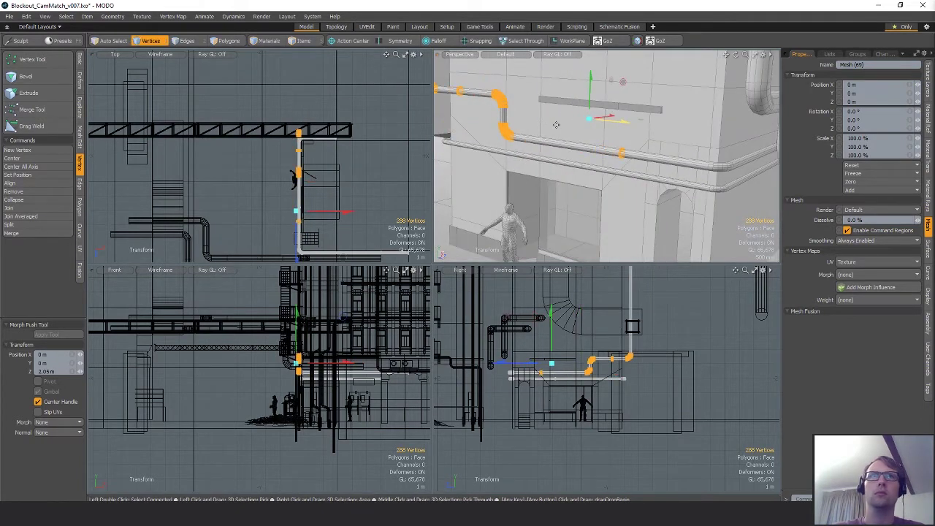
# Step: Deselect the vertex ring on the lower straight run and move the remaining step vertices about 943 mm in Z
pyautogui.press('q')
pyautogui.moveTo(326, 185)
pyautogui.keyDown('ctrl'); pyautogui.mouseDown(button='right')
pyautogui.moveTo(275, 243)
pyautogui.moveTo(313, 236)
pyautogui.mouseUp(button='right'); pyautogui.keyUp('ctrl')
pyautogui.press('w')
pyautogui.click(549, 127)
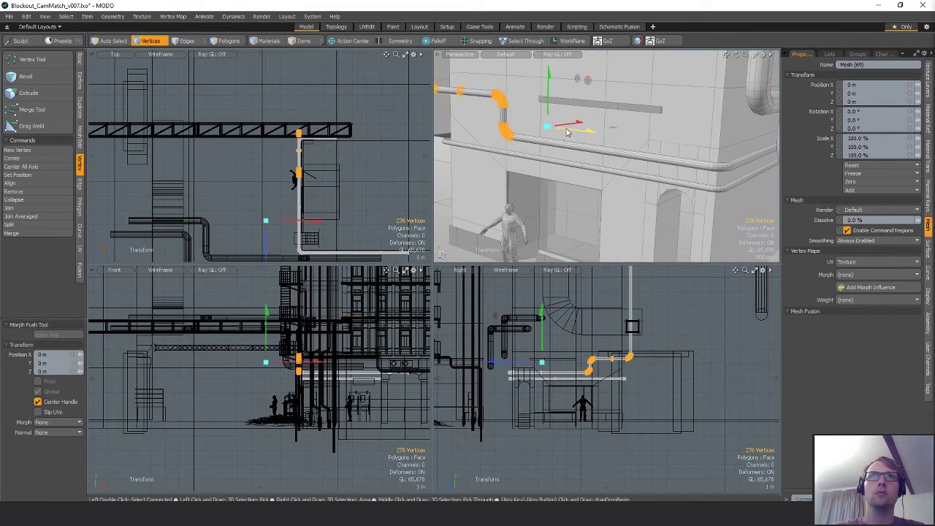
pyautogui.moveTo(568, 129); pyautogui.dragTo(600, 145)
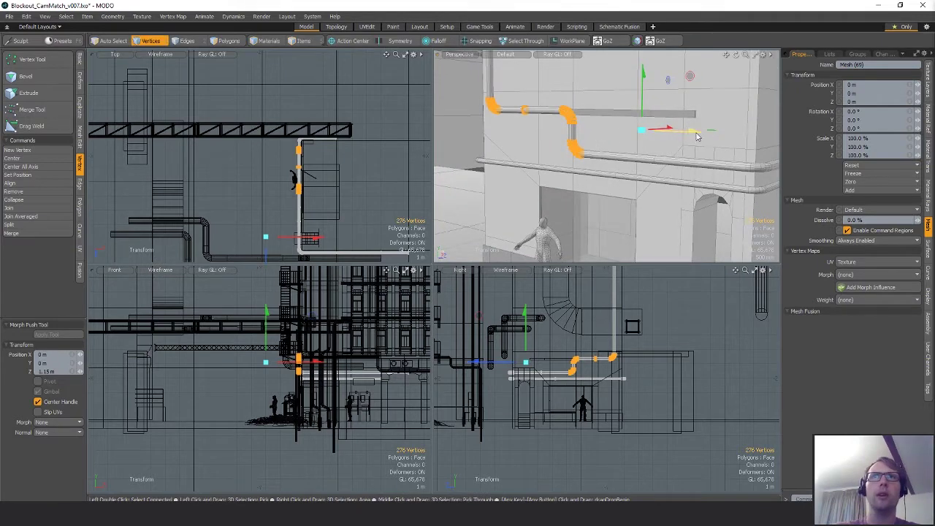
pyautogui.moveTo(697, 136); pyautogui.dragTo(695, 133)
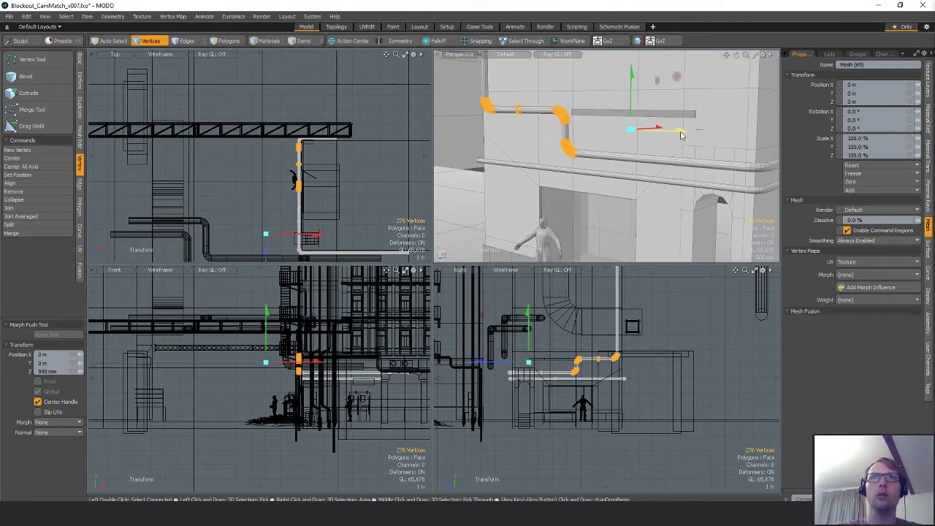
# Step: Raise the whole stepped pipe 90 mm in Y as polygons
pyautogui.press('space')
pyautogui.press('space')
pyautogui.press('space')
pyautogui.press('w')
pyautogui.click(672, 133)
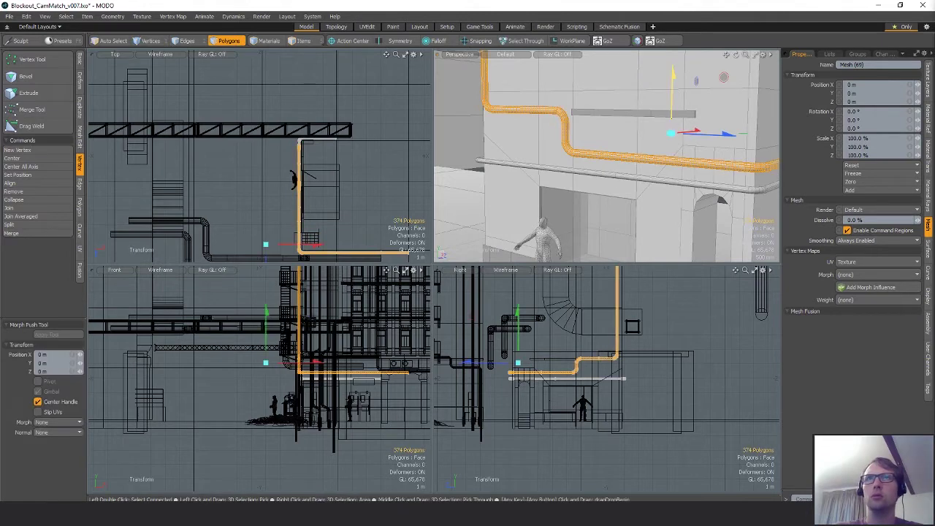
pyautogui.moveTo(673, 76); pyautogui.dragTo(673, 70)
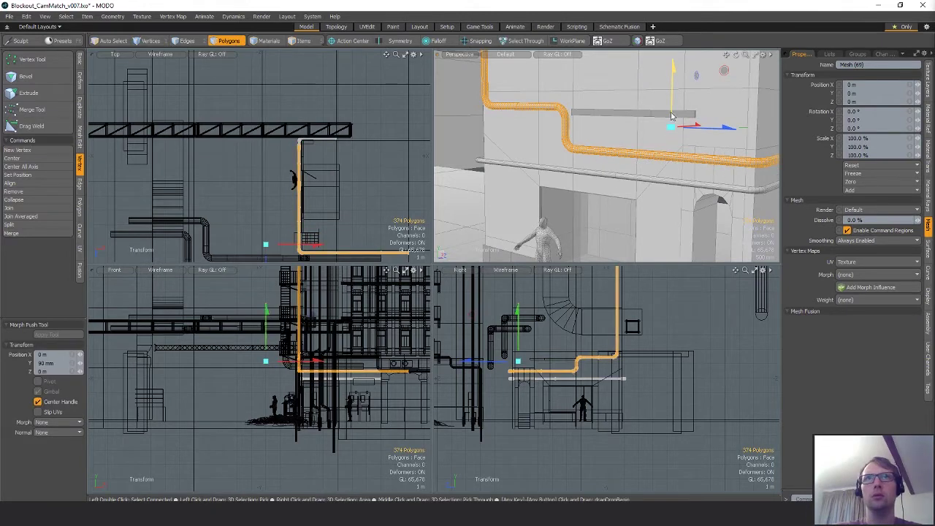
pyautogui.press('space')
# Step: Select the straight lower pipe above the openings and scale it uniformly to about 86%
pyautogui.keyDown('alt'); pyautogui.moveTo(622, 131); pyautogui.dragTo(654, 137); pyautogui.keyUp('alt')
pyautogui.click(494, 150)
pyautogui.keyDown('alt'); pyautogui.moveTo(494, 150); pyautogui.dragTo(609, 119); pyautogui.keyUp('alt')
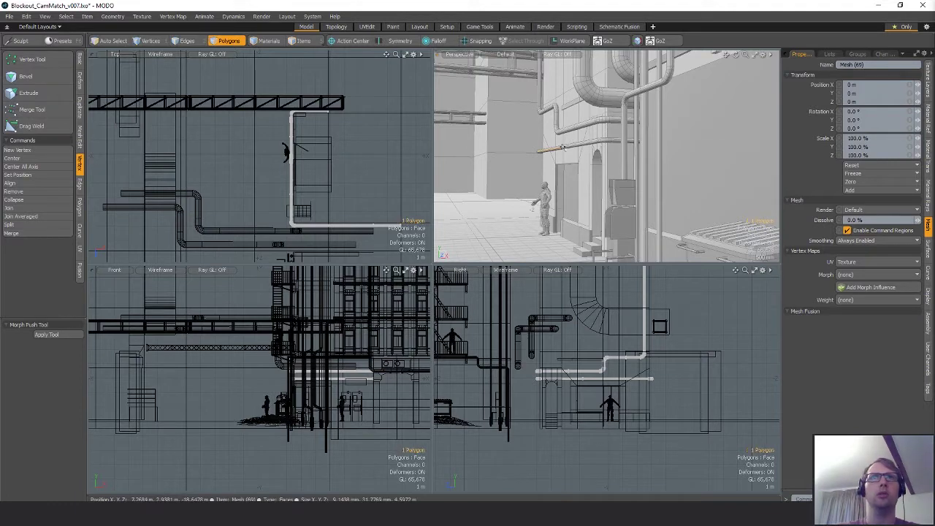
pyautogui.doubleClick(603, 141)
pyautogui.press('r')
pyautogui.moveTo(340, 169); pyautogui.dragTo(330, 170)
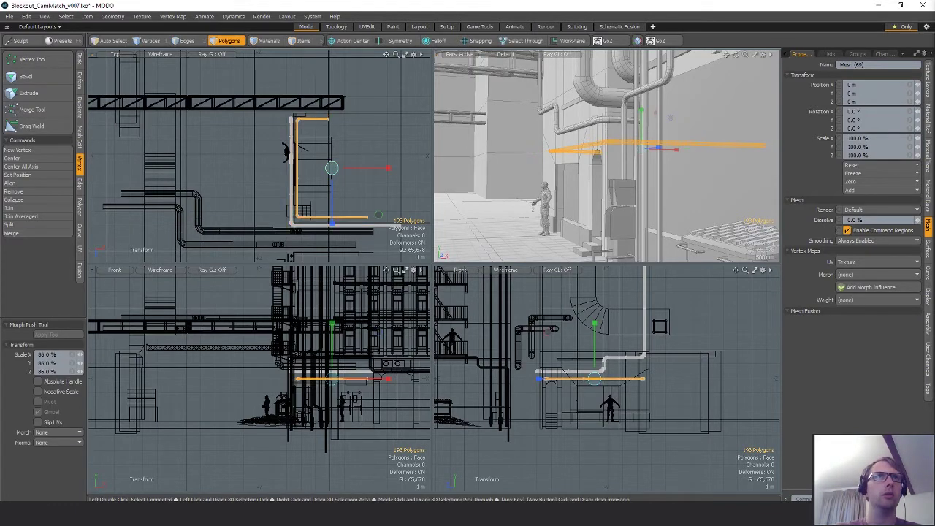
# Step: Move the scaled lower pipe about -660 mm in X and 680 mm in Z, back toward the building's corner
pyautogui.scroll(5, 285, 204)
pyautogui.press('w')
pyautogui.moveTo(342, 137); pyautogui.dragTo(317, 165)
pyautogui.scroll(4, 277, 193)
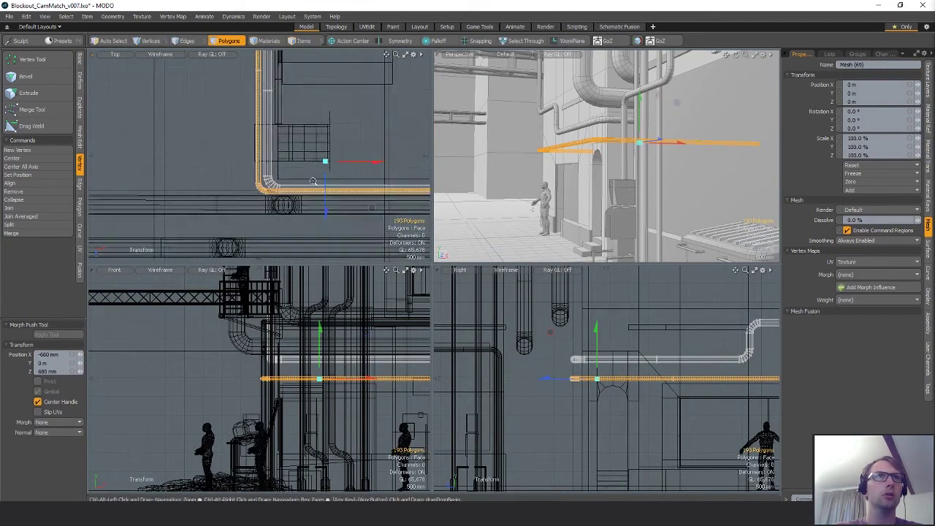
pyautogui.moveTo(273, 186); pyautogui.dragTo(192, 243)
# Step: Select the vertices of the lower pipe's far bend and open end and move them 448 mm in Z
pyautogui.press('space')
pyautogui.press('space')
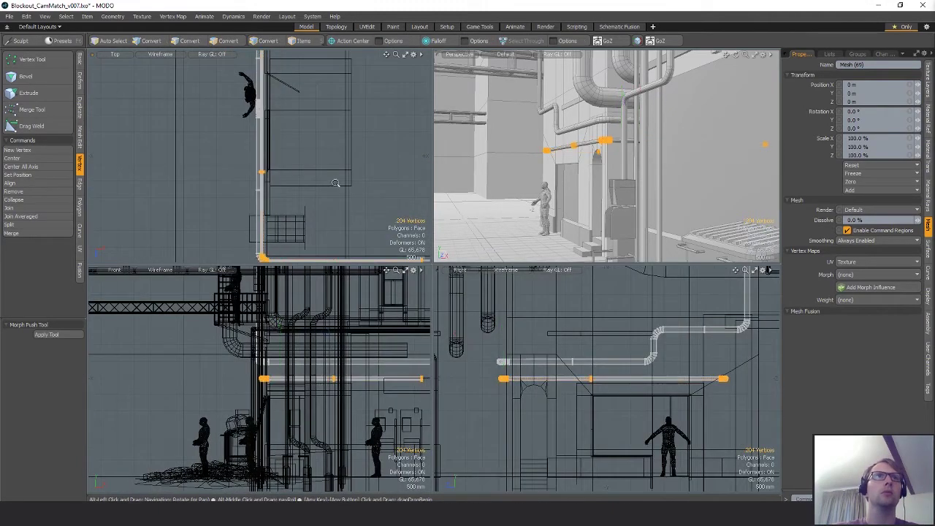
pyautogui.keyDown('ctrl'); pyautogui.keyDown('alt'); pyautogui.moveTo(339, 180); pyautogui.dragTo(299, 156); pyautogui.keyUp('alt'); pyautogui.keyUp('ctrl')
pyautogui.keyDown('ctrl'); pyautogui.moveTo(239, 155); pyautogui.dragTo(407, 261, button='right'); pyautogui.keyUp('ctrl')
pyautogui.scroll(5, 323, 143)
pyautogui.press('w')
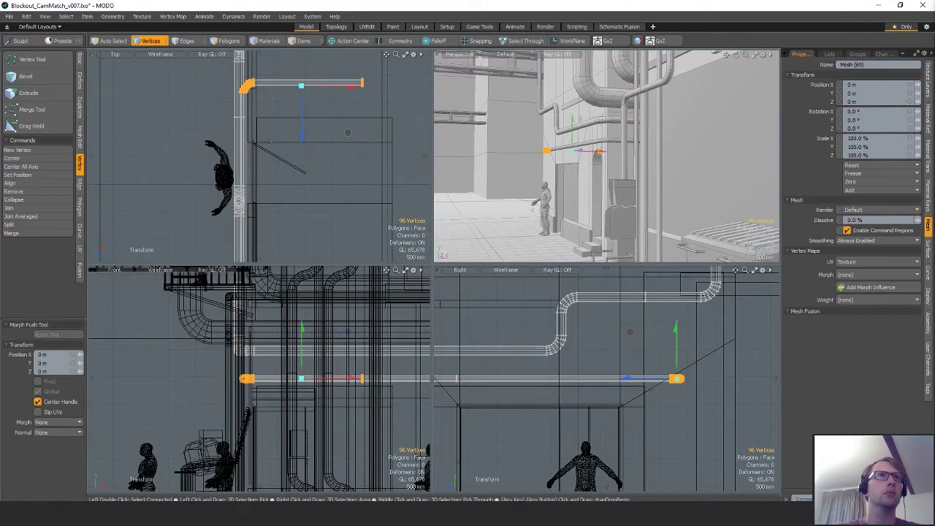
pyautogui.moveTo(302, 137); pyautogui.dragTo(302, 161)
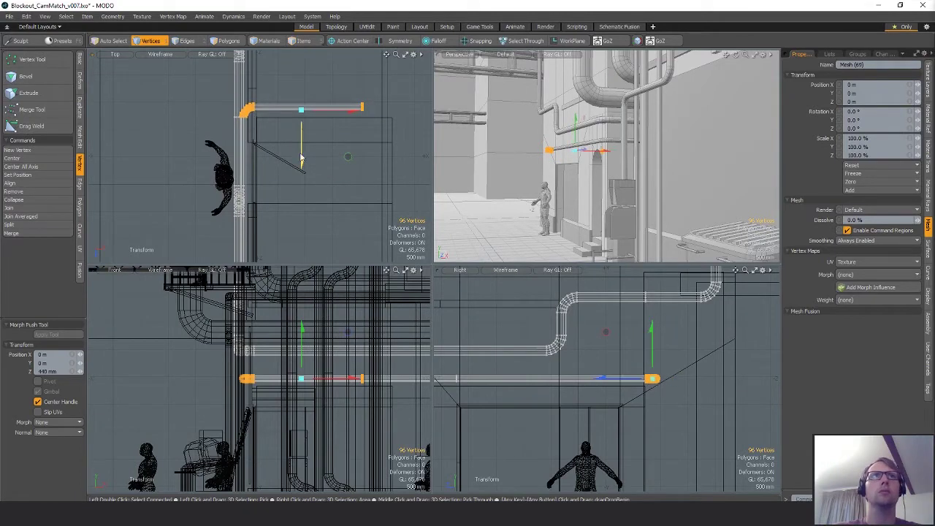
# Step: Reselect the lower pipe's far bend and end vertices and move them -1.6 m in Z, past the building's far corner
pyautogui.press('space')
pyautogui.click(609, 162)
pyautogui.keyDown('ctrl'); pyautogui.keyDown('alt'); pyautogui.moveTo(609, 162); pyautogui.dragTo(635, 145); pyautogui.keyUp('alt'); pyautogui.keyUp('ctrl')
pyautogui.press('space')
pyautogui.press('space')
pyautogui.press('space')
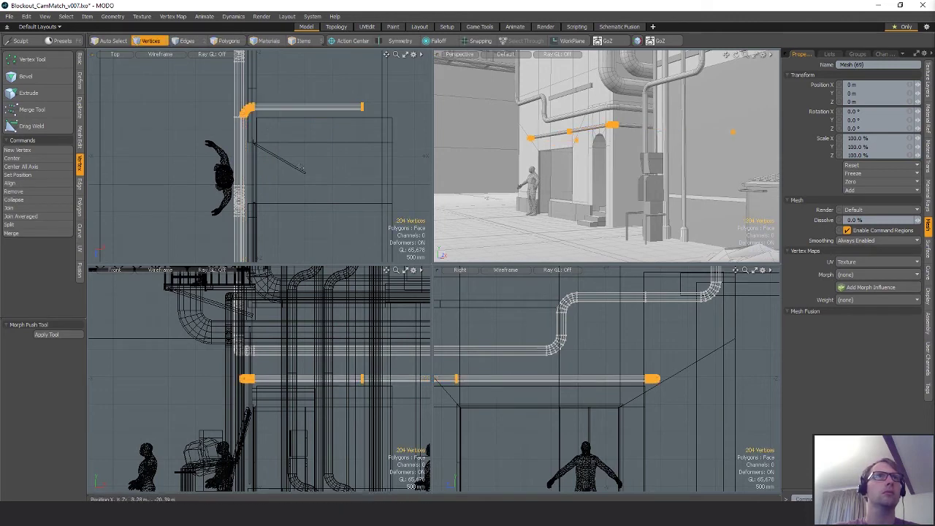
pyautogui.scroll(-5, 320, 177)
pyautogui.moveTo(295, 187)
pyautogui.keyDown('shift'); pyautogui.mouseDown(button='right')
pyautogui.moveTo(257, 199)
pyautogui.moveTo(334, 223)
pyautogui.mouseUp(button='right'); pyautogui.keyUp('shift')
pyautogui.keyDown('alt'); pyautogui.moveTo(334, 223); pyautogui.dragTo(309, 257); pyautogui.keyUp('alt')
pyautogui.press('w')
pyautogui.scroll(5, 312, 234)
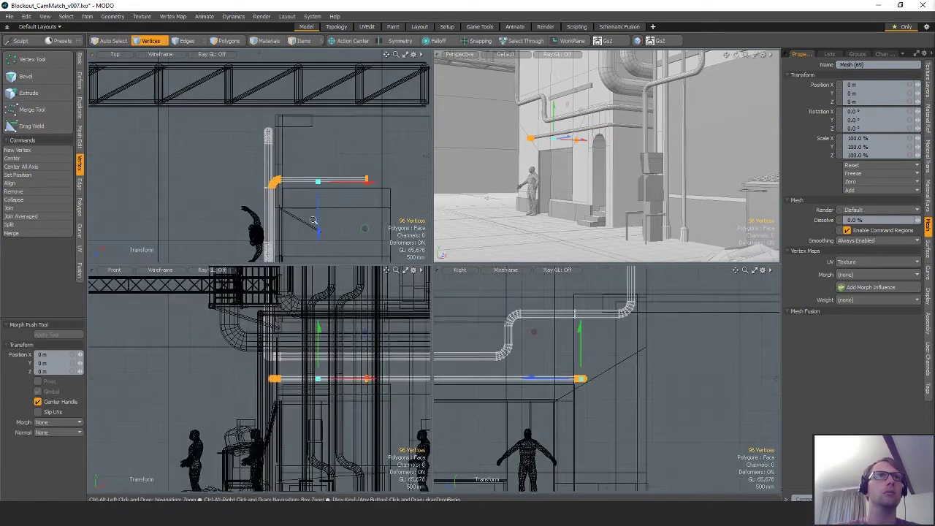
pyautogui.moveTo(318, 225); pyautogui.dragTo(319, 158)
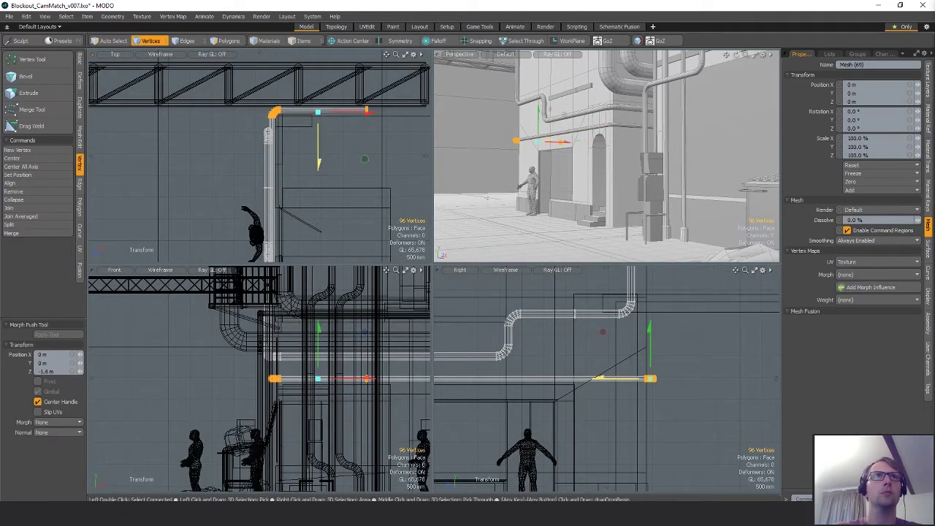
pyautogui.press('space')
pyautogui.click(597, 181)
# Step: Select the mesh containing the wall-mounted fan boxes on the facade farther along the street
pyautogui.keyDown('alt'); pyautogui.moveTo(597, 182); pyautogui.dragTo(530, 162); pyautogui.keyUp('alt')
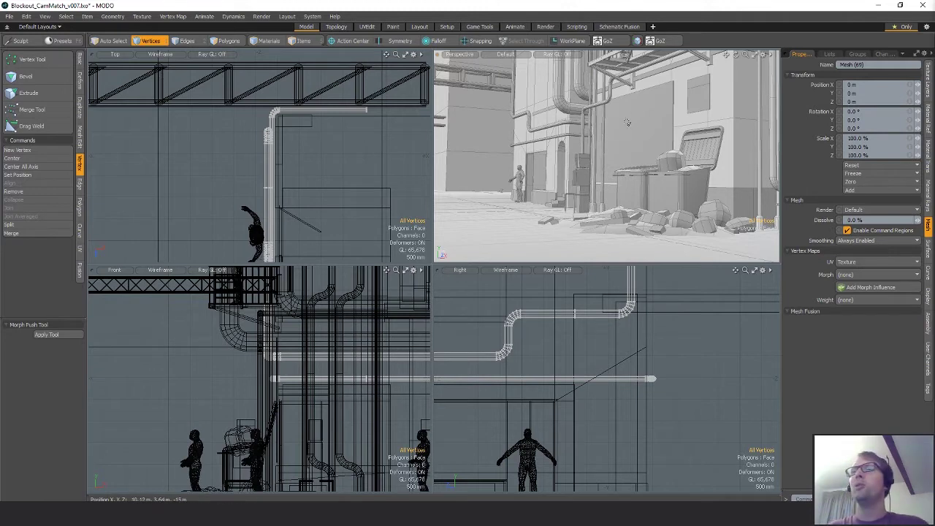
pyautogui.keyDown('alt'); pyautogui.moveTo(721, 136); pyautogui.dragTo(585, 152); pyautogui.keyUp('alt')
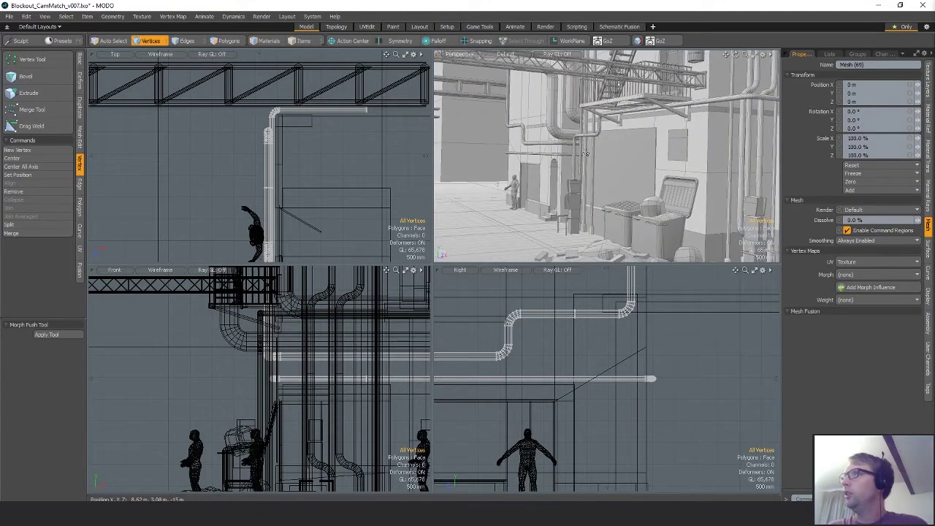
pyautogui.scroll(-5, 699, 159)
pyautogui.keyDown('alt'); pyautogui.moveTo(646, 165); pyautogui.dragTo(706, 156); pyautogui.keyUp('alt')
pyautogui.press('4')
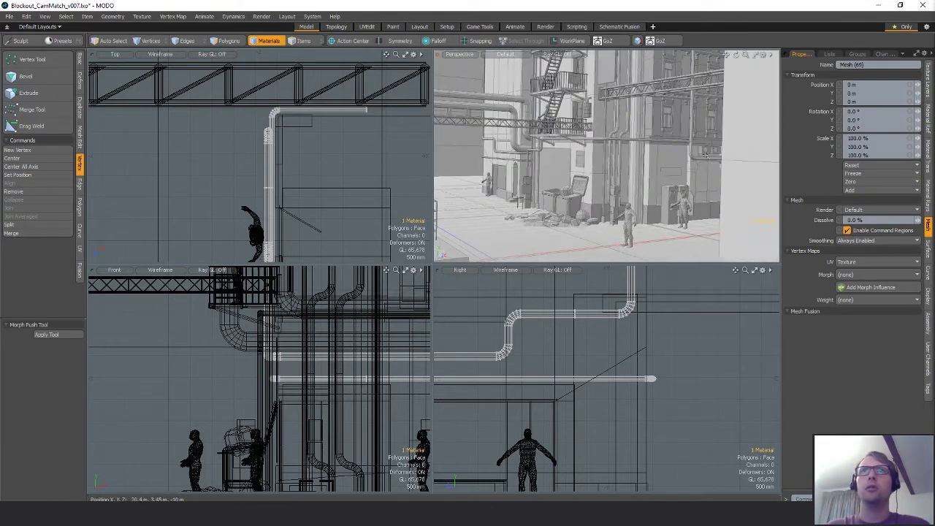
pyautogui.press('5')
pyautogui.click(707, 153)
pyautogui.press('2')
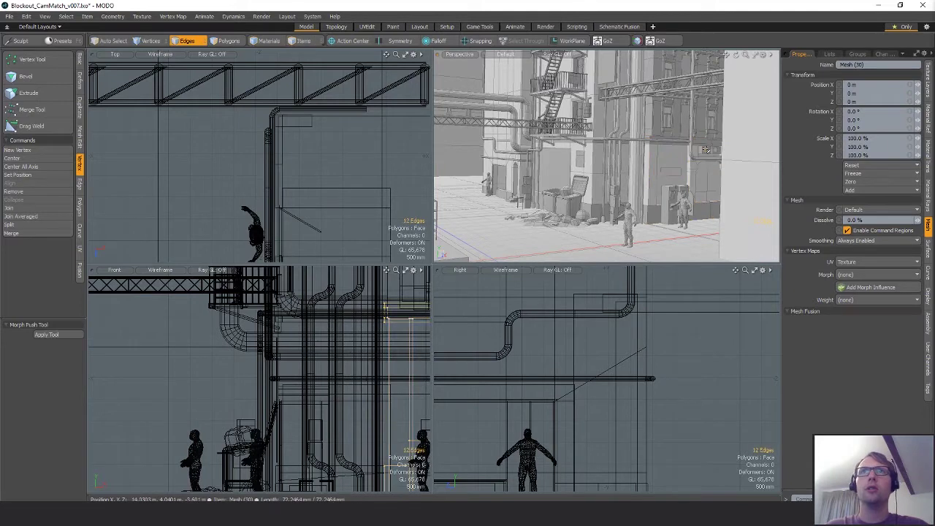
# Step: Select all connected polygons of the fan box beside the pipe bend
pyautogui.hotkey('shift', 'a')
pyautogui.press('3')
pyautogui.hotkey('shift', 'Up')
pyautogui.hotkey('shift', 'Up')
pyautogui.hotkey('shift', 'Up')
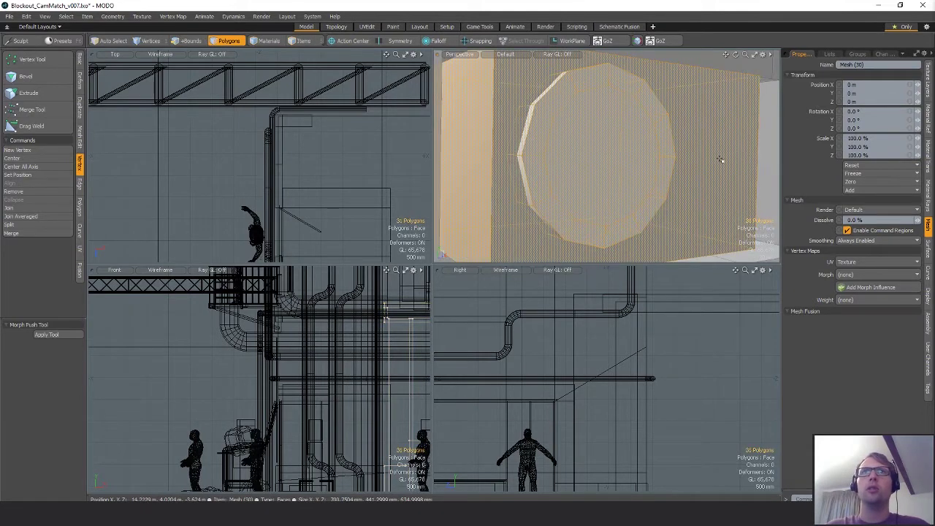
pyautogui.scroll(-6, 720, 159)
pyautogui.keyDown('alt'); pyautogui.moveTo(719, 159); pyautogui.dragTo(686, 147); pyautogui.keyUp('alt')
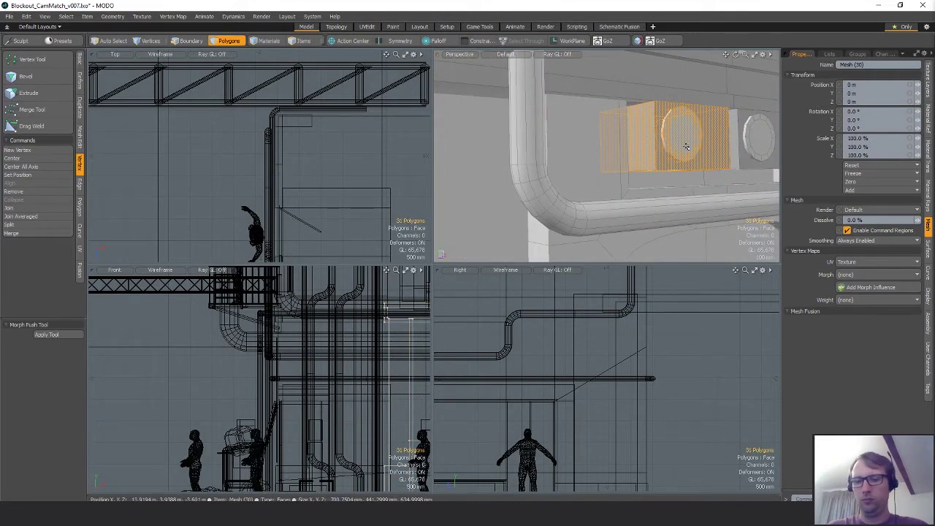
# Step: Copy the selected fan box into a new mesh item
pyautogui.hotkey('ctrl', 'x')
pyautogui.hotkey('ctrl', 'v')
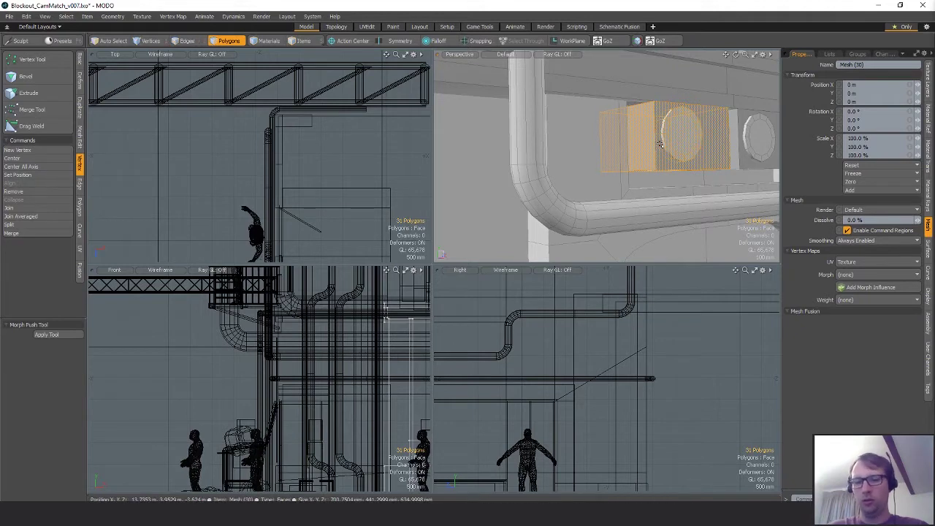
pyautogui.hotkey('ctrl', 'x')
pyautogui.press('n')
pyautogui.hotkey('ctrl', 'v')
# Step: Move the copied fan box to the wall of the building with the stepped facade pipe
pyautogui.scroll(-5, 285, 179)
pyautogui.press('w')
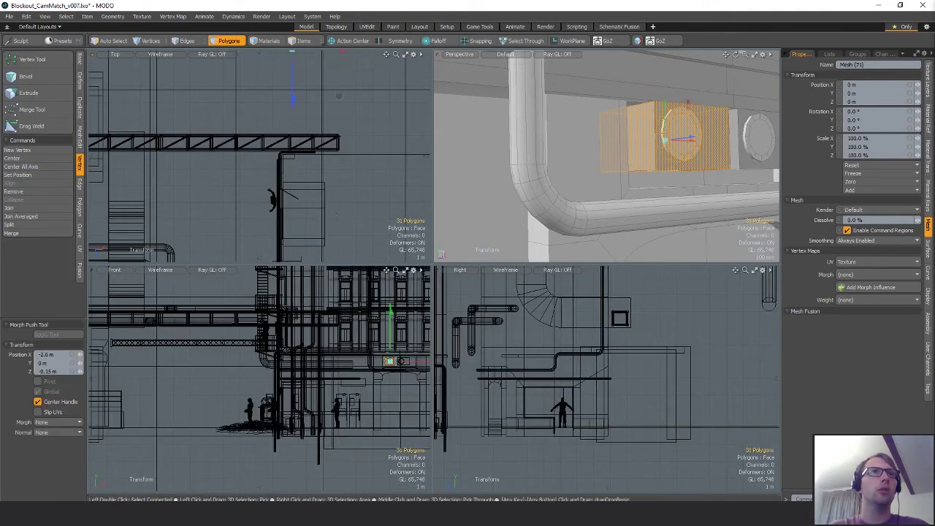
pyautogui.moveTo(314, 77); pyautogui.dragTo(306, 240)
pyautogui.scroll(3, 302, 202)
# Step: Rotate the copied fan box to face out from the wall and move it -100 mm in X and -1.7 m in Z
pyautogui.press('e')
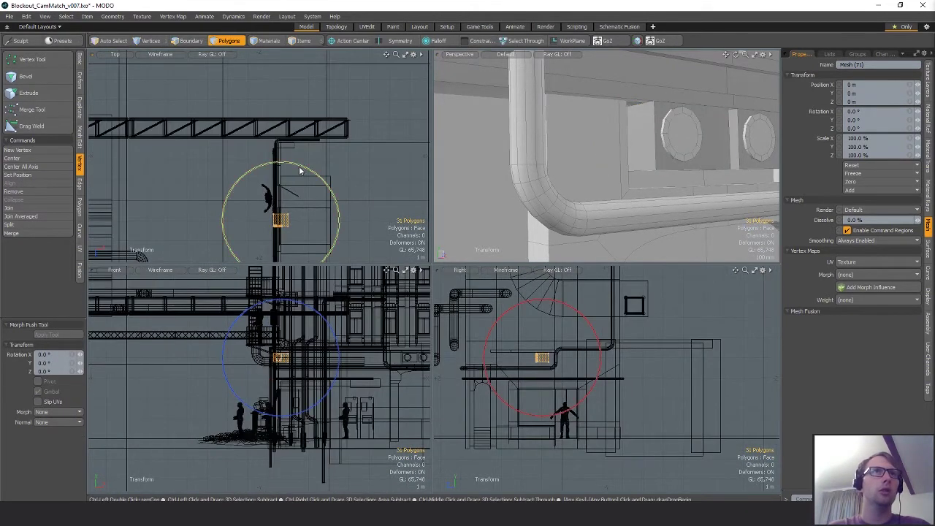
pyautogui.keyDown('ctrl'); pyautogui.moveTo(299, 171); pyautogui.dragTo(316, 205); pyautogui.keyUp('ctrl')
pyautogui.press('w')
pyautogui.hotkey('shift', 'a')
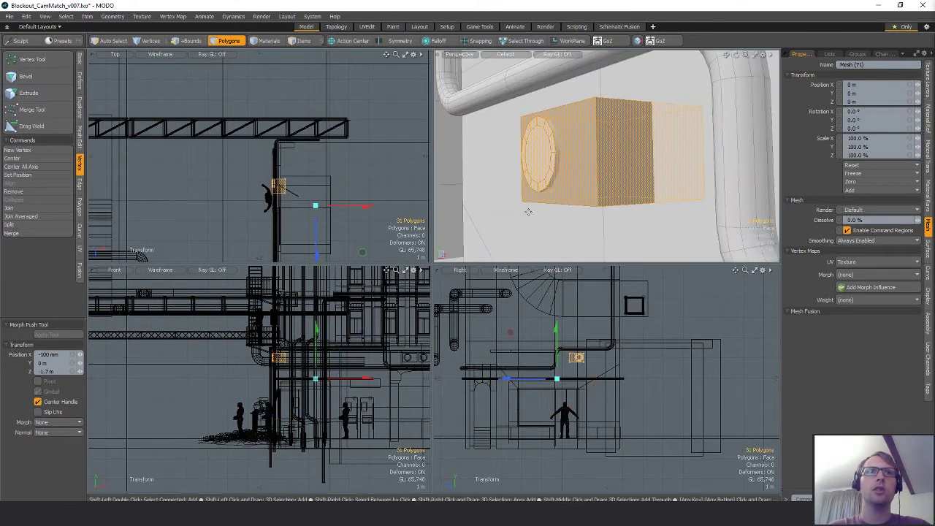
pyautogui.keyDown('alt'); pyautogui.moveTo(528, 212); pyautogui.dragTo(637, 183); pyautogui.keyUp('alt')
pyautogui.scroll(-5, 680, 167)
pyautogui.press('q')
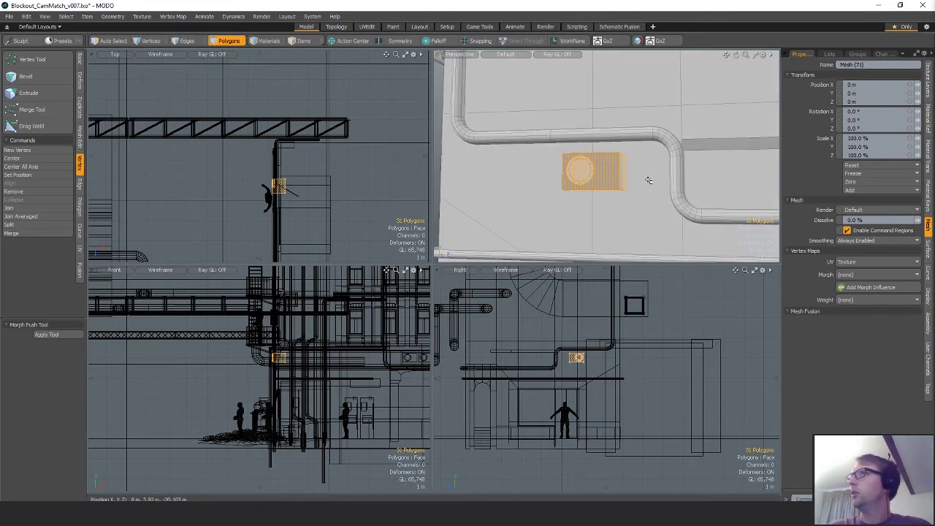
# Step: Move the copied fan box about -317.5 mm in Y and 503.5 mm in Z along the wall
pyautogui.press('w')
pyautogui.moveTo(629, 139); pyautogui.dragTo(727, 187)
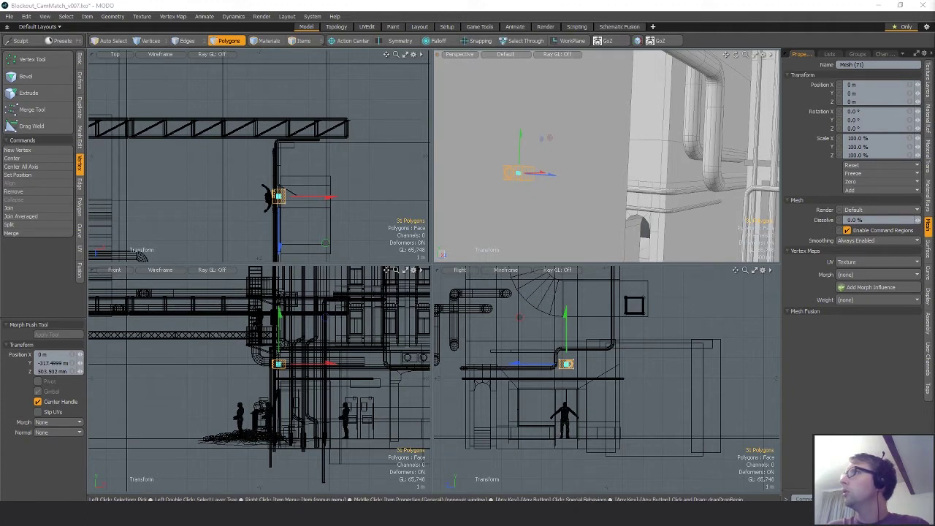
pyautogui.click(712, 169)
# Step: Select all connected polygons of the large bent pipe beside the building and copy them into a new mesh item
pyautogui.press('5')
pyautogui.click(714, 178)
pyautogui.press('3')
pyautogui.doubleClick(714, 178)
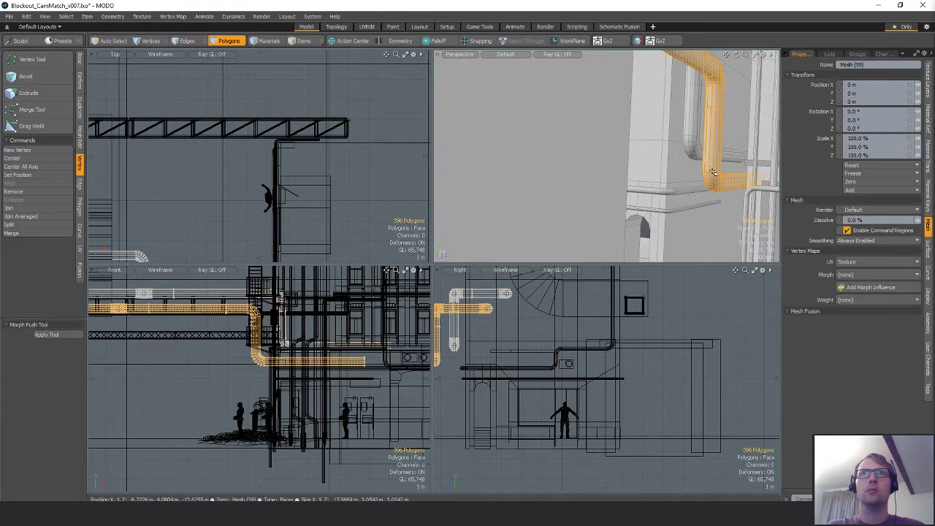
pyautogui.hotkey('ctrl', 'c')
pyautogui.press('n')
pyautogui.hotkey('ctrl', 'v')
# Step: Rotate the copied large pipe to run parallel to the wall of the building with the street-level opening
pyautogui.scroll(-4, 371, 177)
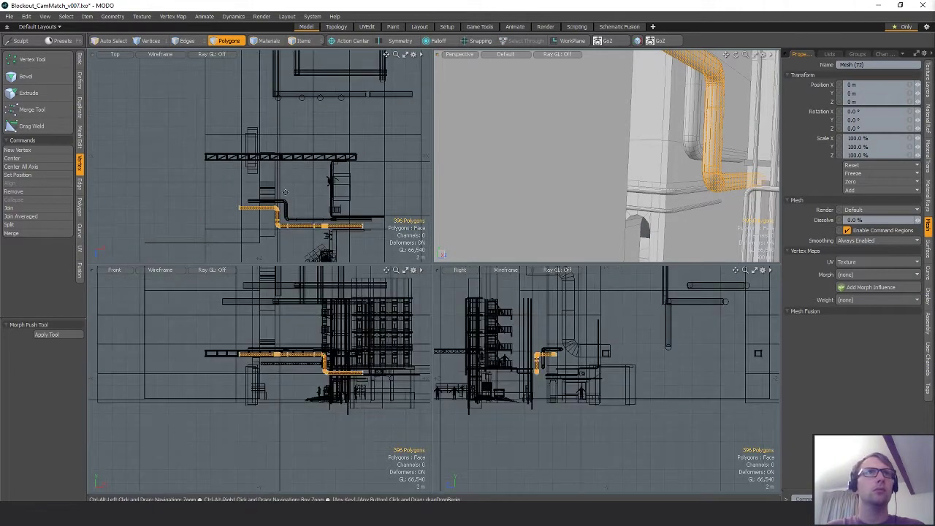
pyautogui.keyDown('alt'); pyautogui.keyDown('shift'); pyautogui.moveTo(357, 206); pyautogui.dragTo(355, 182); pyautogui.keyUp('shift'); pyautogui.keyUp('alt')
pyautogui.press('e')
pyautogui.keyDown('ctrl'); pyautogui.moveTo(340, 147); pyautogui.dragTo(375, 189); pyautogui.keyUp('ctrl')
pyautogui.press('w')
pyautogui.scroll(4, 316, 183)
# Step: Scale the copied pipe down uniformly and move it -1.46 m in X and 450 mm in Z
pyautogui.press('r')
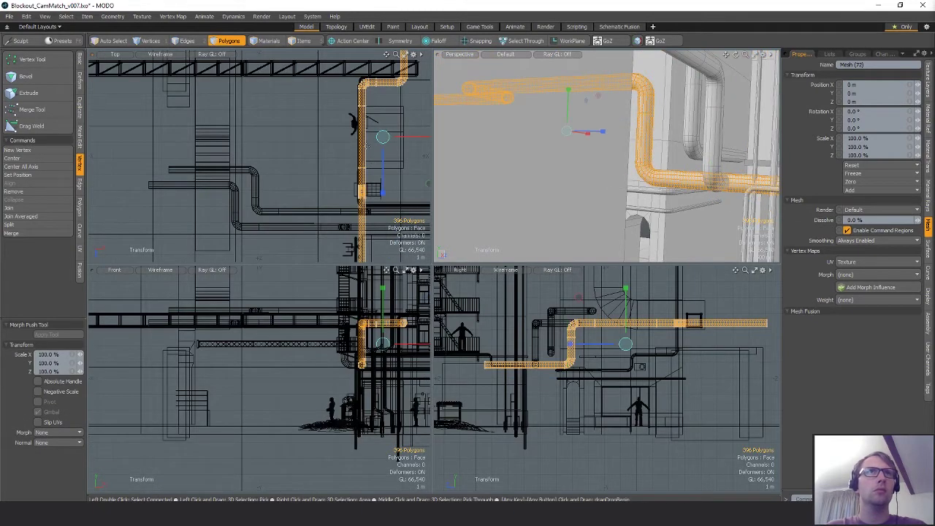
pyautogui.moveTo(384, 138); pyautogui.dragTo(348, 138)
pyautogui.press('w')
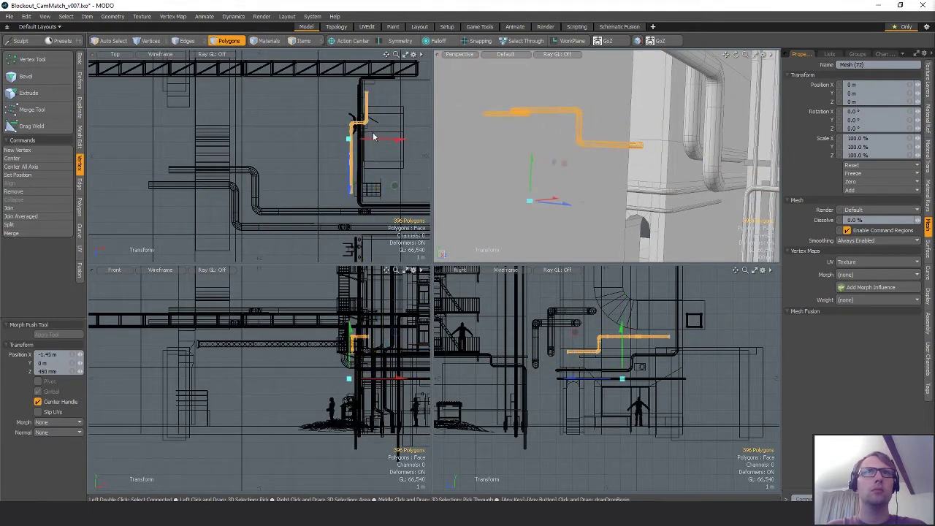
# Step: Move the scaled pipe -1.16 m in Y and -1.94 m in Z over the stepped facade pipe, then nudge it -20 mm in Y and -10 mm in Z
pyautogui.keyDown('alt'); pyautogui.moveTo(585, 139); pyautogui.dragTo(621, 176); pyautogui.keyUp('alt')
pyautogui.press('space')
pyautogui.click(637, 176)
pyautogui.hotkey('shift', 'a')
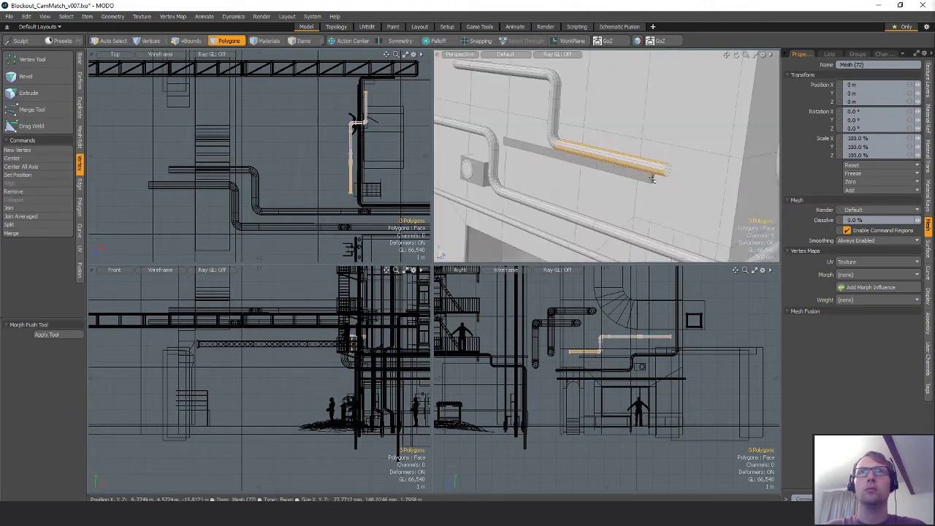
pyautogui.moveTo(572, 154); pyautogui.dragTo(520, 175)
pyautogui.hotkey('shift', 'a')
pyautogui.keyDown('alt'); pyautogui.keyDown('shift'); pyautogui.moveTo(598, 204); pyautogui.dragTo(617, 139); pyautogui.keyUp('shift'); pyautogui.keyUp('alt')
pyautogui.click(659, 161)
pyautogui.press('w')
pyautogui.scroll(5, 655, 363)
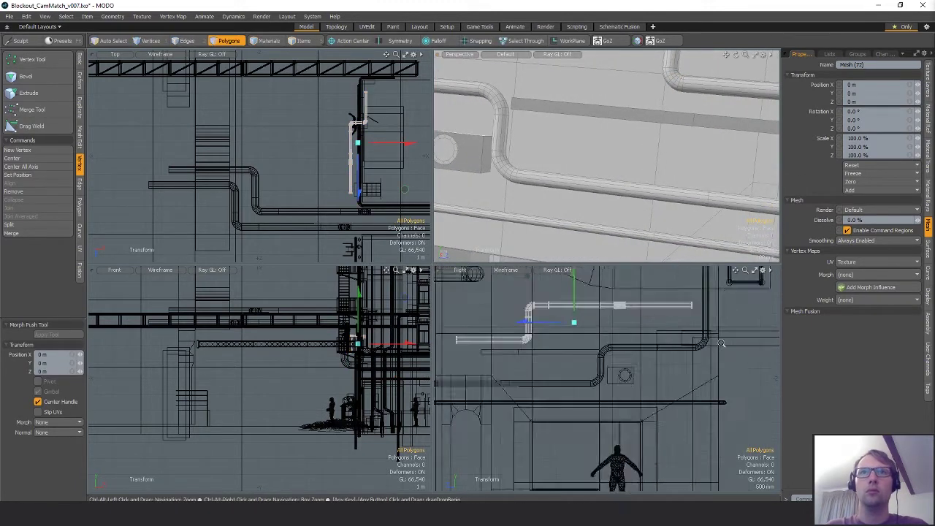
pyautogui.moveTo(643, 336); pyautogui.dragTo(734, 394)
pyautogui.hotkey('ctrl', 'z')
pyautogui.scroll(3, 596, 407)
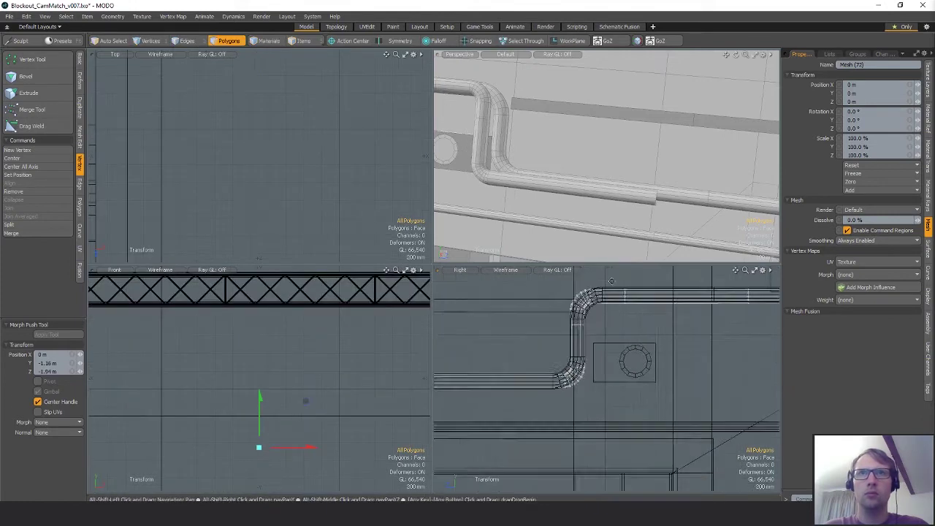
pyautogui.moveTo(595, 325); pyautogui.dragTo(597, 327)
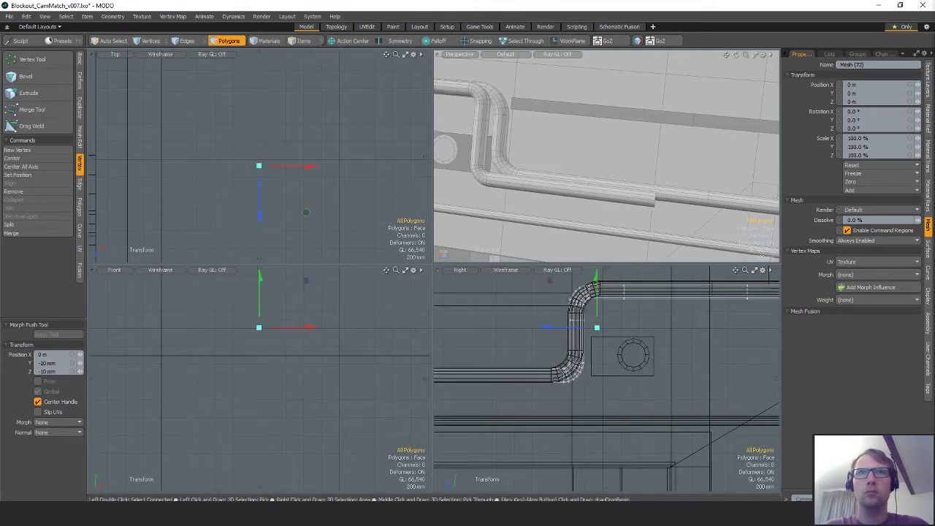
pyautogui.keyDown('alt'); pyautogui.moveTo(585, 188); pyautogui.dragTo(610, 202); pyautogui.keyUp('alt')
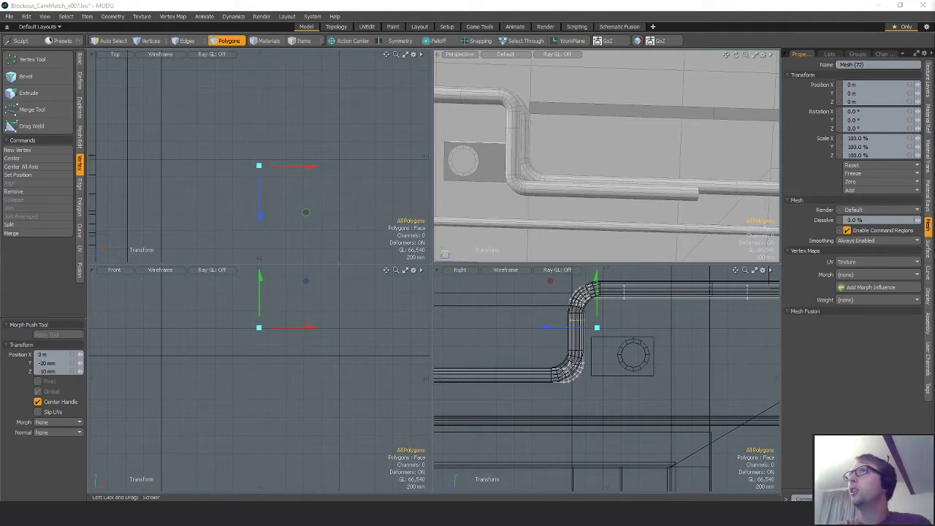
# Step: Switch to the browser and examine the two Gyazo wireframe images of the walking mech, comparing its front and back
pyautogui.moveTo(934, 30); pyautogui.dragTo(175, 32)
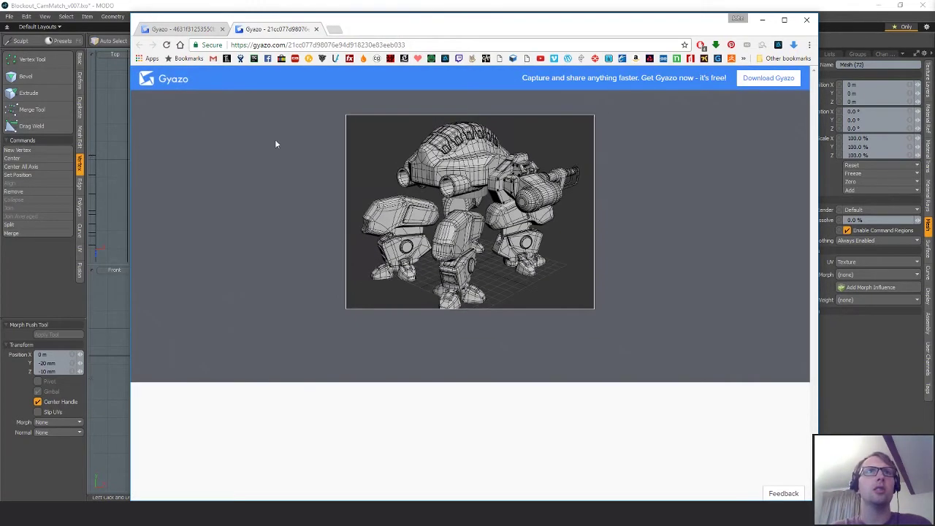
pyautogui.click(450, 173)
pyautogui.click(190, 32)
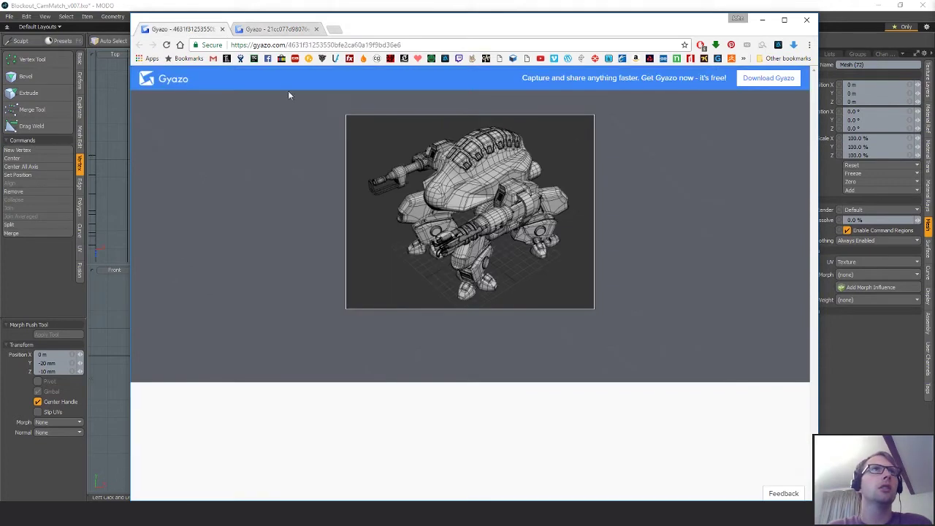
pyautogui.click(486, 217)
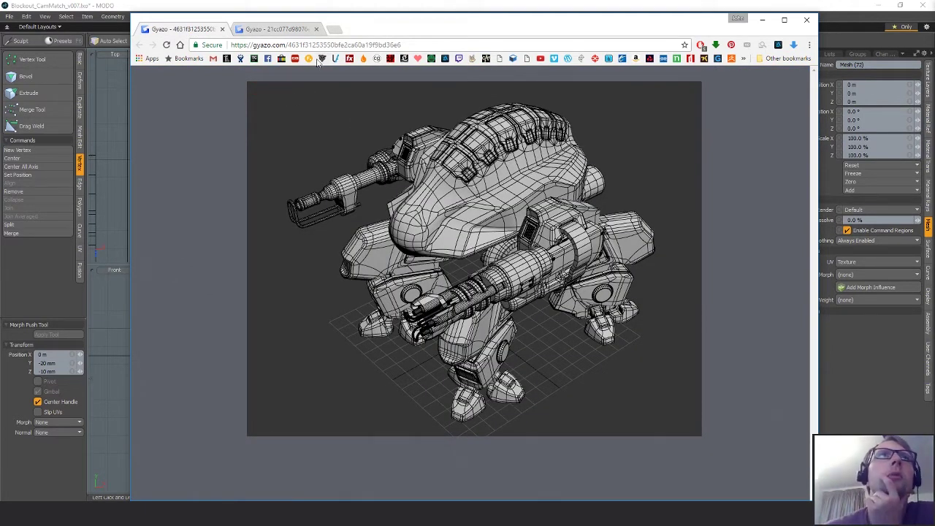
pyautogui.click(264, 30)
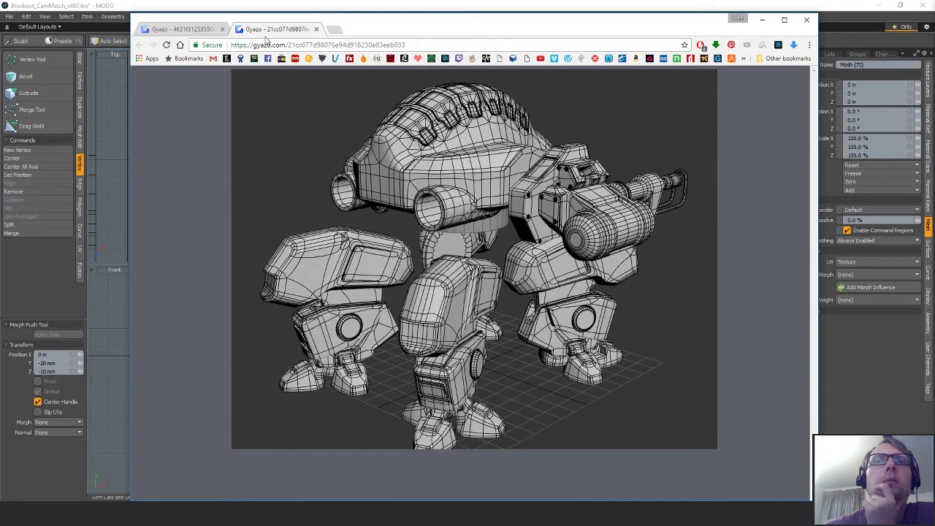
pyautogui.click(193, 31)
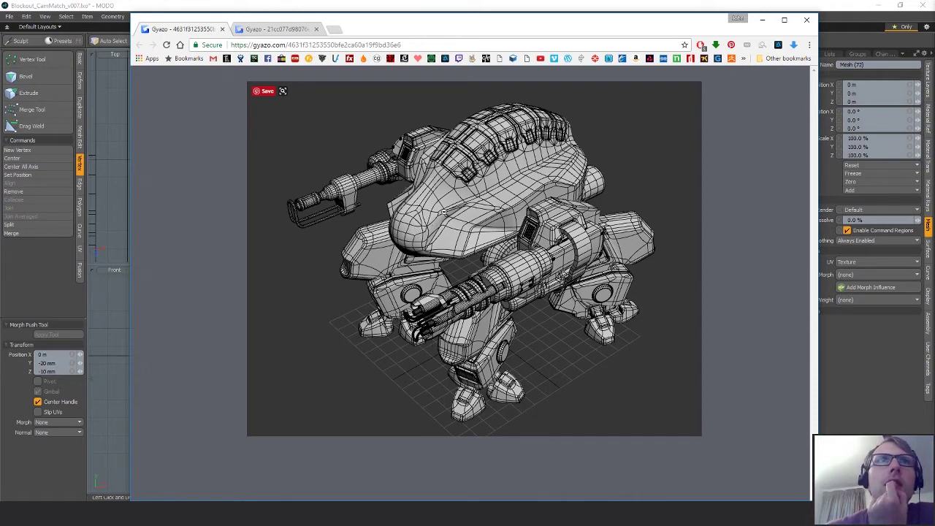
pyautogui.hotkey('ctrl', 'Tab')
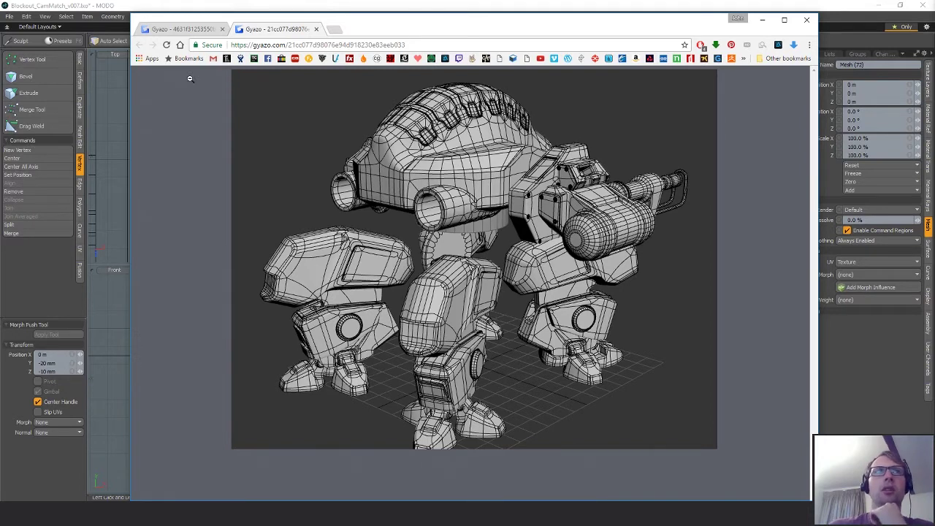
pyautogui.click(172, 29)
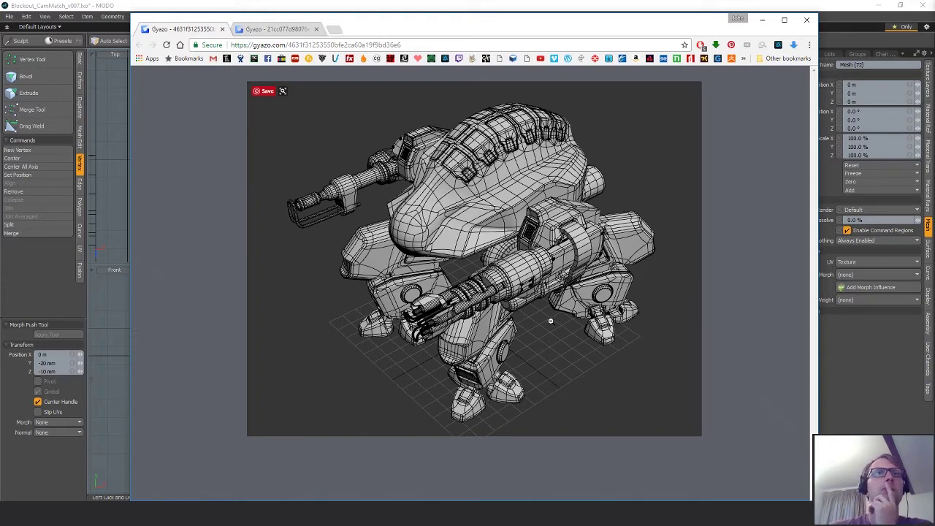
pyautogui.click(272, 30)
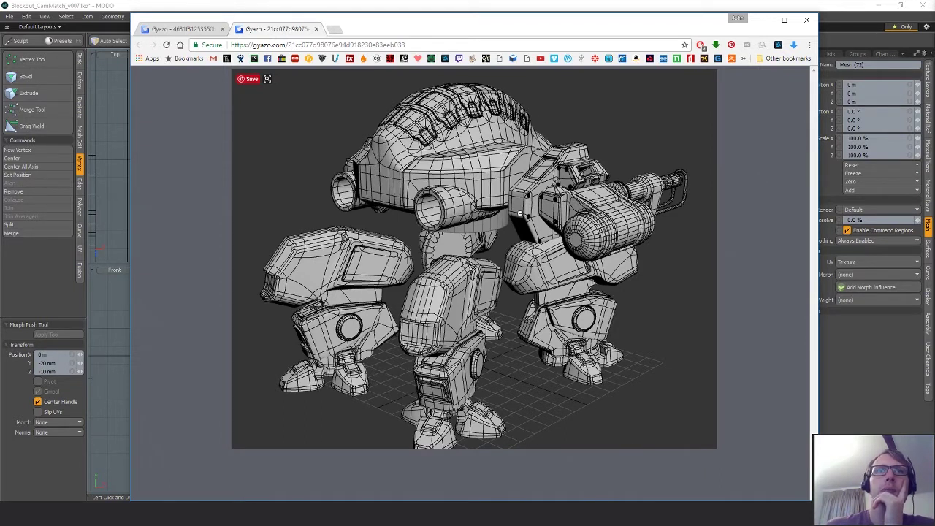
pyautogui.click(189, 29)
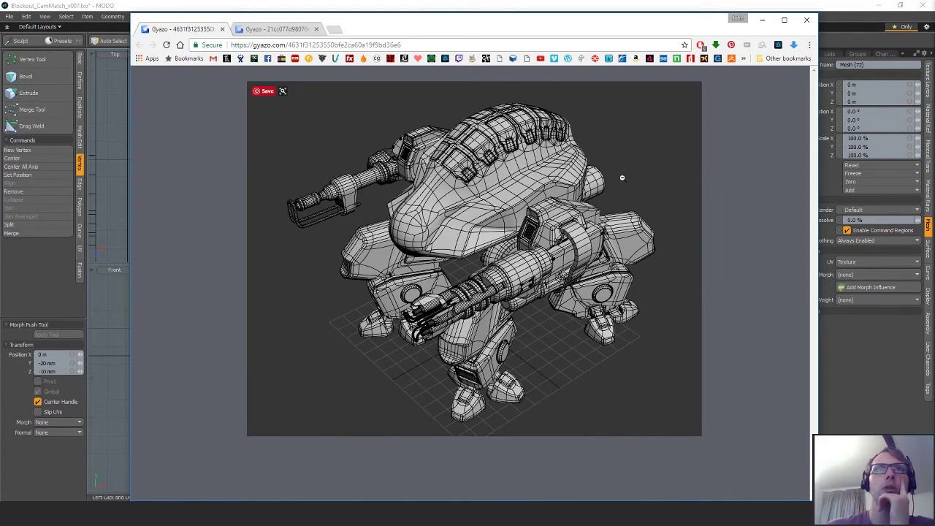
pyautogui.click(801, 25)
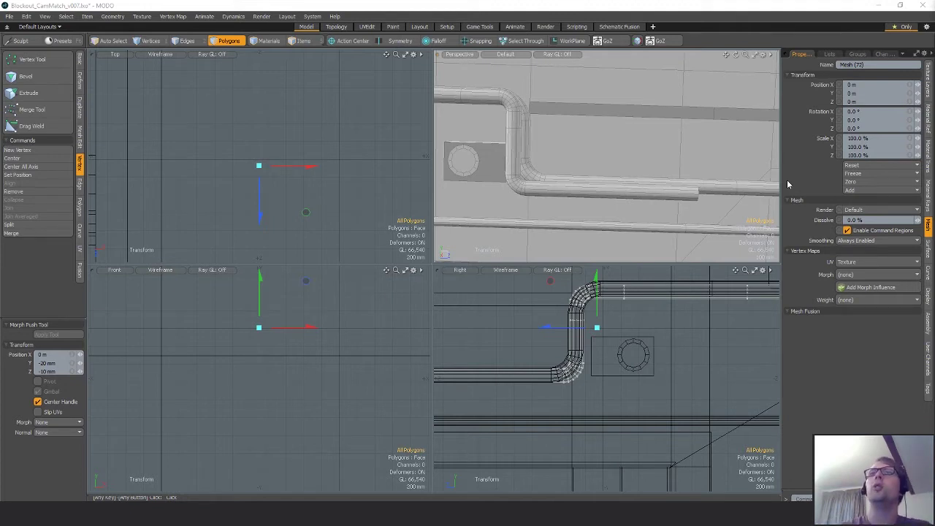
# Step: Move the scaled pipe in X until it lines up with the existing stepped facade pipe on the wall
pyautogui.keyDown('alt'); pyautogui.moveTo(643, 138); pyautogui.dragTo(621, 164); pyautogui.keyUp('alt')
pyautogui.press('space')
pyautogui.click(588, 155)
pyautogui.press('w')
pyautogui.press('space')
pyautogui.click(601, 148)
pyautogui.press('w')
pyautogui.press('a')
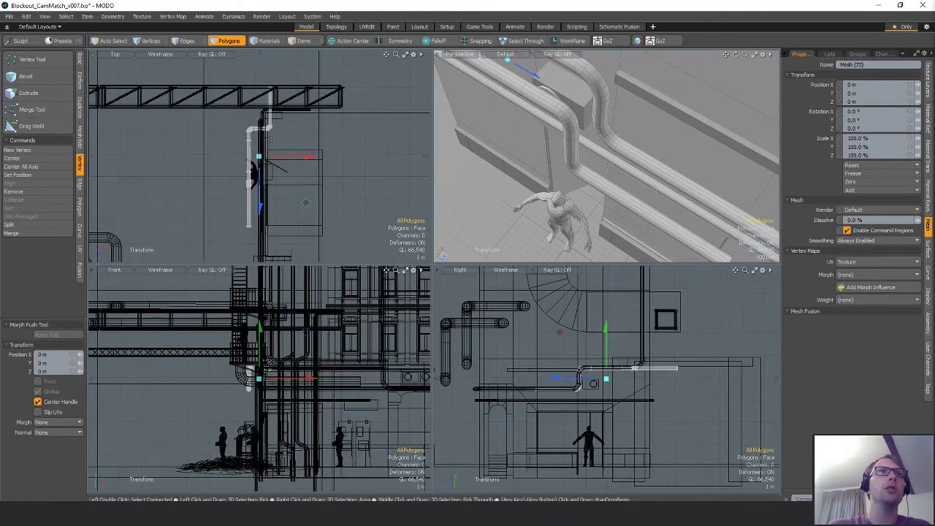
pyautogui.scroll(3, 246, 165)
pyautogui.moveTo(319, 172)
pyautogui.keyDown('ctrl'); pyautogui.mouseDown()
pyautogui.moveTo(338, 172)
pyautogui.moveTo(328, 169)
pyautogui.mouseUp(); pyautogui.keyUp('ctrl')
pyautogui.scroll(4, 252, 190)
pyautogui.keyDown('alt'); pyautogui.moveTo(639, 197); pyautogui.dragTo(593, 119); pyautogui.keyUp('alt')
# Step: Select all connected polygons of the original stepped facade pipe and delete them
pyautogui.press('q')
pyautogui.press('5')
pyautogui.click(590, 189)
pyautogui.press('3')
pyautogui.doubleClick(590, 188)
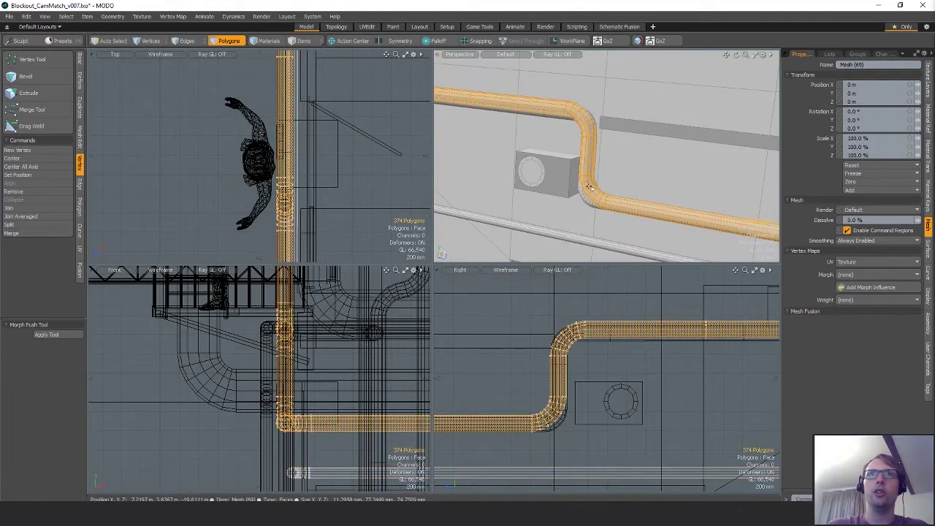
pyautogui.scroll(-4, 623, 186)
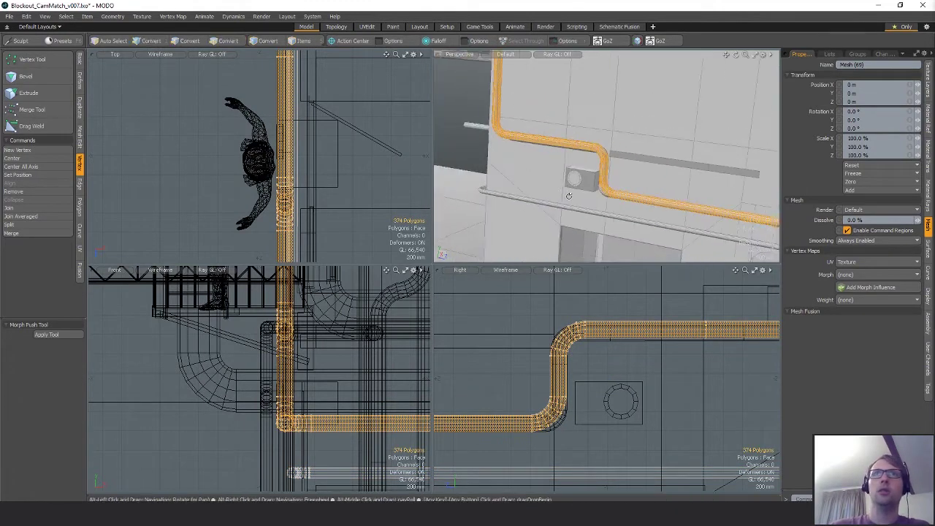
pyautogui.keyDown('alt'); pyautogui.moveTo(623, 186); pyautogui.dragTo(593, 175); pyautogui.keyUp('alt')
pyautogui.press('Delete')
pyautogui.keyDown('alt'); pyautogui.moveTo(532, 173); pyautogui.dragTo(599, 167); pyautogui.keyUp('alt')
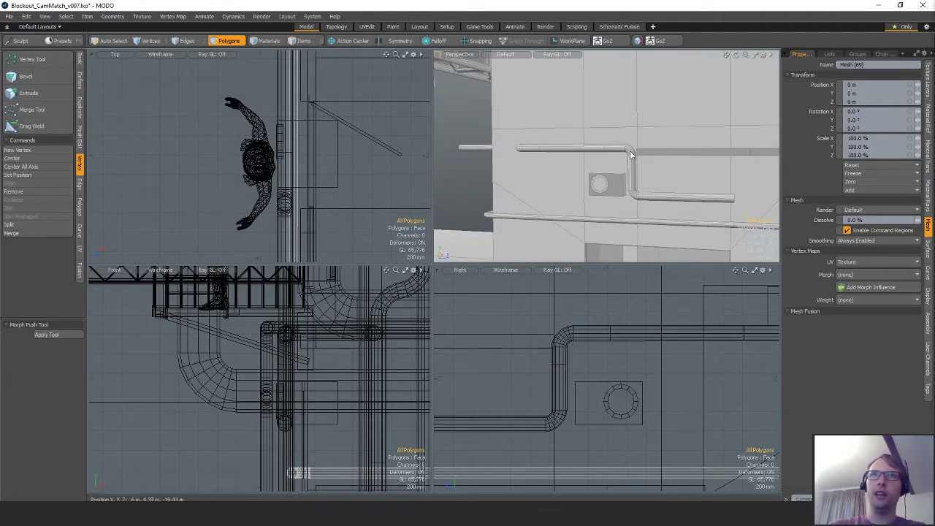
# Step: Undo the deletion of the original facade pipe and the selections made around it
pyautogui.press('5')
pyautogui.click(632, 154)
pyautogui.press('3')
pyautogui.keyDown('alt'); pyautogui.moveTo(468, 164); pyautogui.dragTo(459, 197); pyautogui.keyUp('alt')
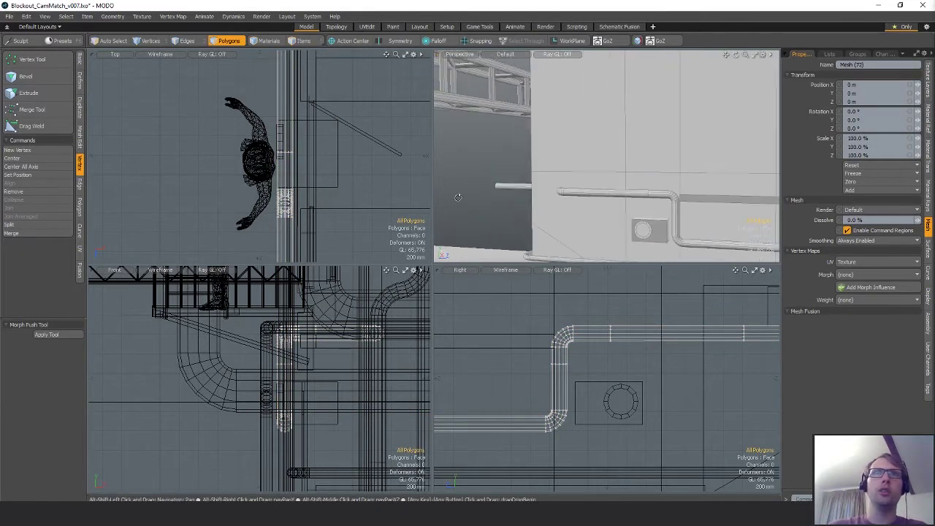
pyautogui.hotkey('ctrl', 'z')
pyautogui.hotkey('ctrl', 'z')
pyautogui.hotkey('ctrl', 'z')
pyautogui.hotkey('ctrl', 'z')
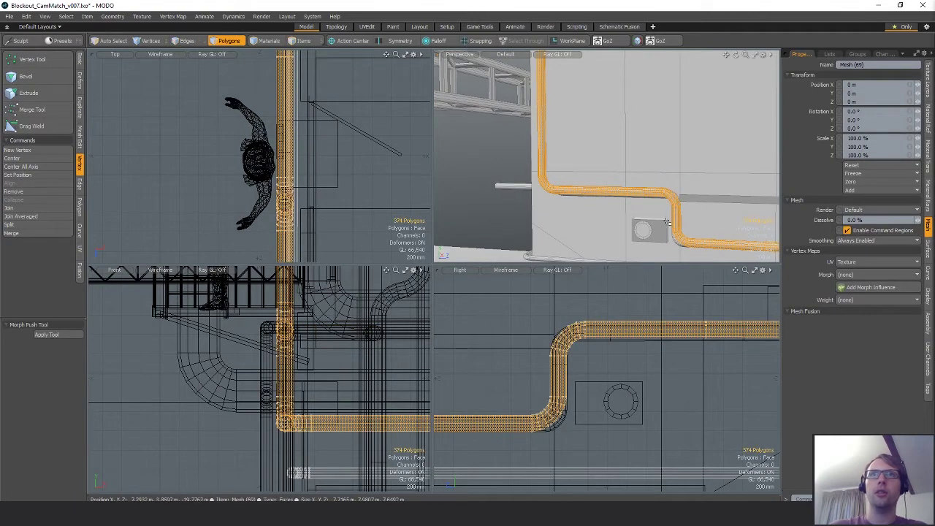
pyautogui.hotkey('ctrl', 'z')
pyautogui.hotkey('ctrl', 'z')
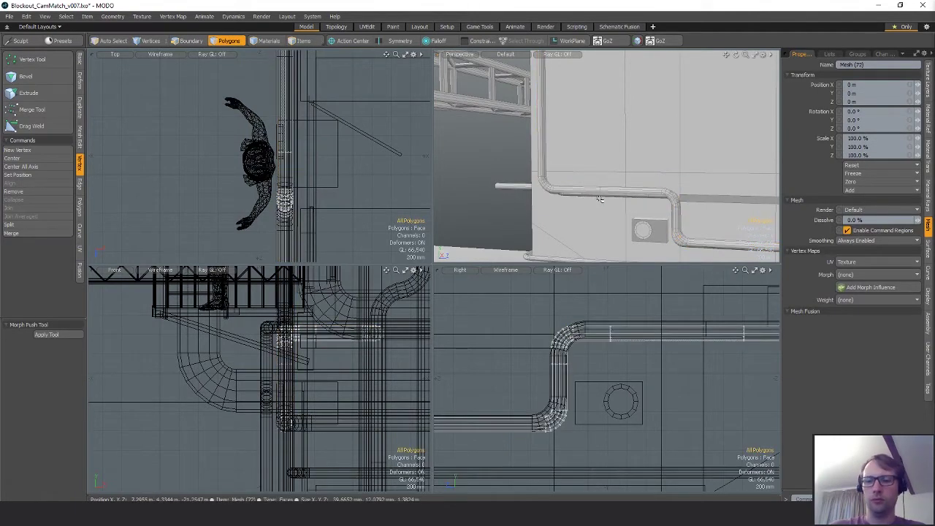
# Step: Remove the original stepped facade pipe, leaving the scaled copy in its place
pyautogui.press('5')
pyautogui.click(600, 199)
pyautogui.press('3')
pyautogui.doubleClick(582, 197)
pyautogui.press('Delete')
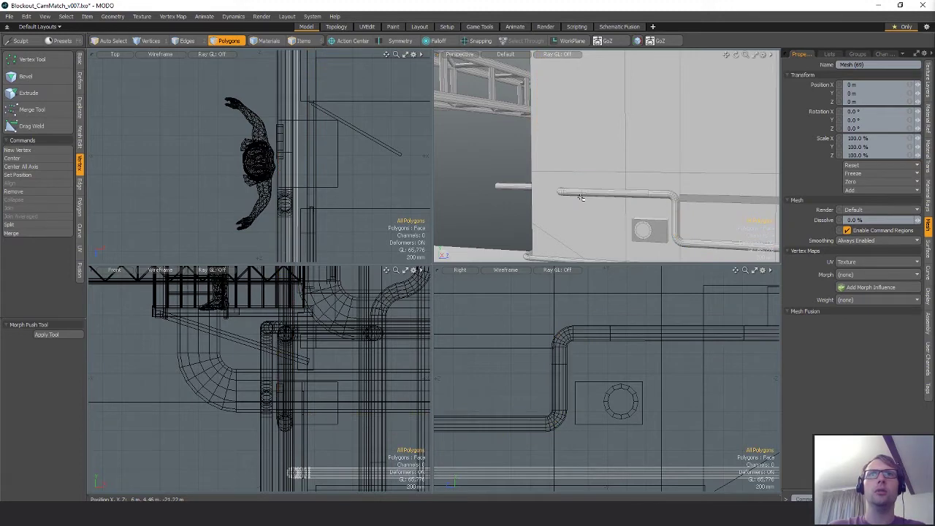
# Step: Select the 192 polygons at the far end of the scaled pipe, including its bend away from the wall, and cut them from the mesh
pyautogui.press('5')
pyautogui.click(580, 198)
pyautogui.press('3')
pyautogui.doubleClick(579, 198)
pyautogui.keyDown('alt'); pyautogui.keyDown('shift'); pyautogui.moveTo(307, 188); pyautogui.dragTo(318, 263); pyautogui.keyUp('shift'); pyautogui.keyUp('alt')
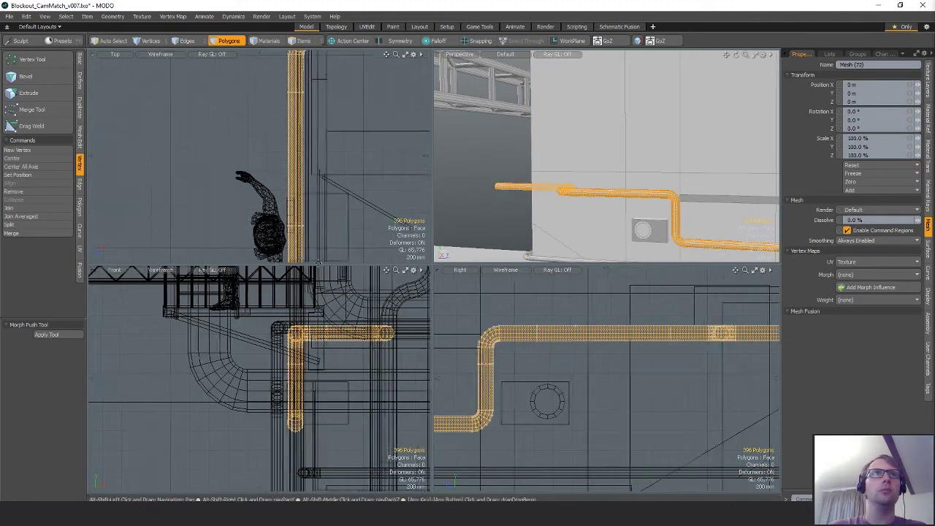
pyautogui.scroll(-5, 318, 263)
pyautogui.moveTo(307, 193)
pyautogui.mouseDown(button='right')
pyautogui.moveTo(448, 188)
pyautogui.moveTo(318, 207)
pyautogui.mouseUp(button='right')
pyautogui.keyDown('alt'); pyautogui.keyDown('shift'); pyautogui.moveTo(317, 210); pyautogui.dragTo(319, 194); pyautogui.keyUp('shift'); pyautogui.keyUp('alt')
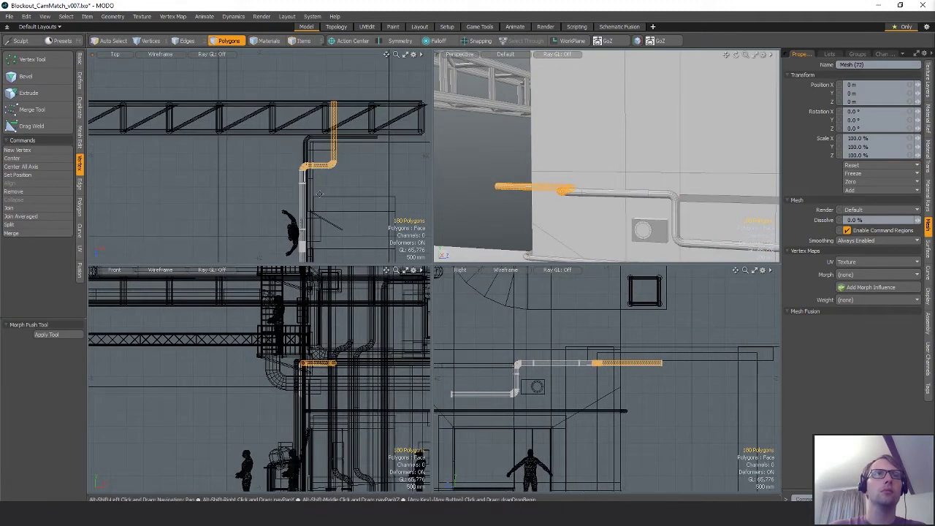
pyautogui.keyDown('shift'); pyautogui.moveTo(316, 186); pyautogui.dragTo(329, 157, button='right'); pyautogui.keyUp('shift')
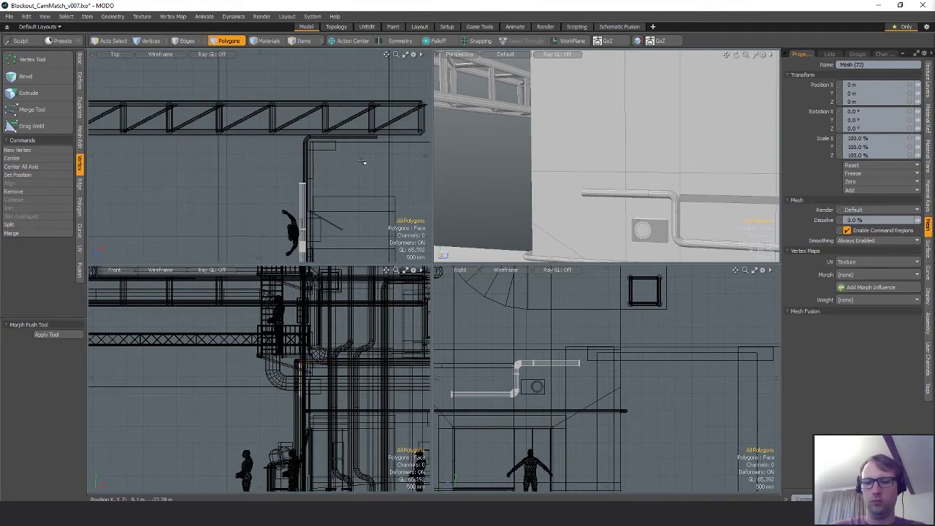
# Step: Paste the cut pipe end into a new mesh item and rotate it so its offset runs vertically along the wall
pyautogui.press('e')
pyautogui.moveTo(345, 314)
pyautogui.keyDown('ctrl'); pyautogui.mouseDown()
pyautogui.moveTo(267, 338)
pyautogui.moveTo(334, 316)
pyautogui.mouseUp(); pyautogui.keyUp('ctrl')
pyautogui.press('w')
pyautogui.keyDown('ctrl'); pyautogui.keyDown('alt'); pyautogui.moveTo(267, 154); pyautogui.dragTo(344, 219); pyautogui.keyUp('alt'); pyautogui.keyUp('ctrl')
pyautogui.keyDown('alt'); pyautogui.keyDown('shift'); pyautogui.moveTo(343, 220); pyautogui.dragTo(270, 179); pyautogui.keyUp('shift'); pyautogui.keyUp('alt')
pyautogui.keyDown('ctrl'); pyautogui.keyDown('alt'); pyautogui.moveTo(269, 179); pyautogui.dragTo(287, 191); pyautogui.keyUp('alt'); pyautogui.keyUp('ctrl')
pyautogui.press('q')
# Step: Snap the rotated pipe section onto the open end of the facade pipe, moving it 108.8 mm in X and 131.2 mm in Y
pyautogui.press('w')
pyautogui.press('x')
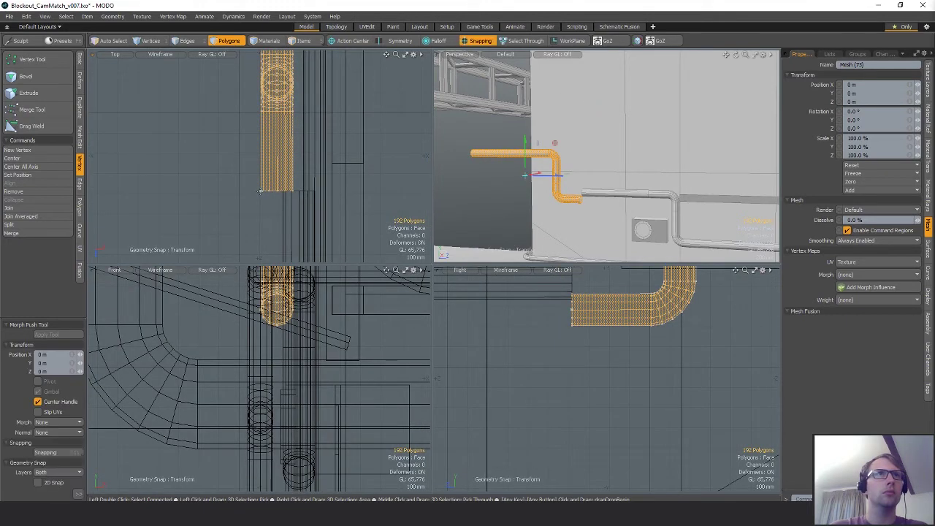
pyautogui.click(261, 192)
pyautogui.moveTo(260, 193); pyautogui.dragTo(283, 192)
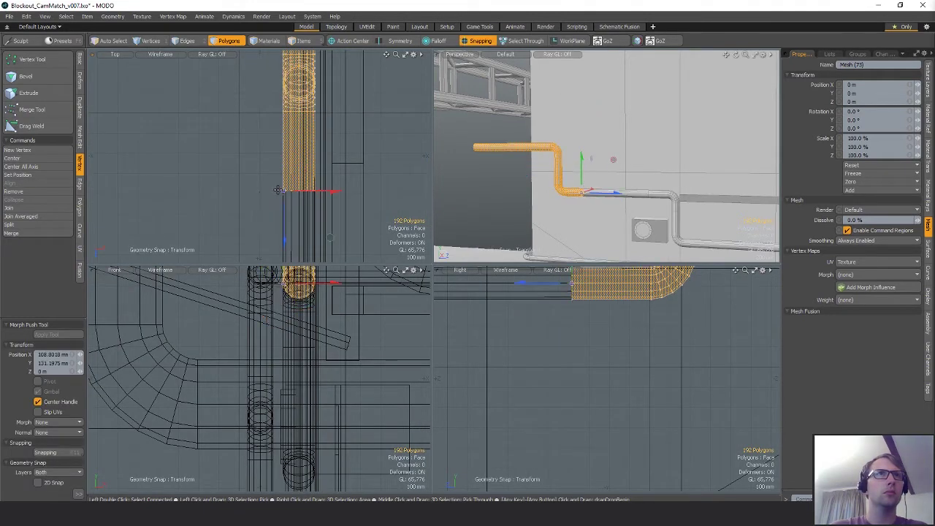
# Step: Cut the snapped pipe section out of its own mesh item and paste it into the facade pipe's mesh
pyautogui.press('q')
pyautogui.press('1')
pyautogui.moveTo(331, 171)
pyautogui.mouseDown(button='right')
pyautogui.moveTo(262, 204)
pyautogui.moveTo(314, 208)
pyautogui.mouseUp(button='right')
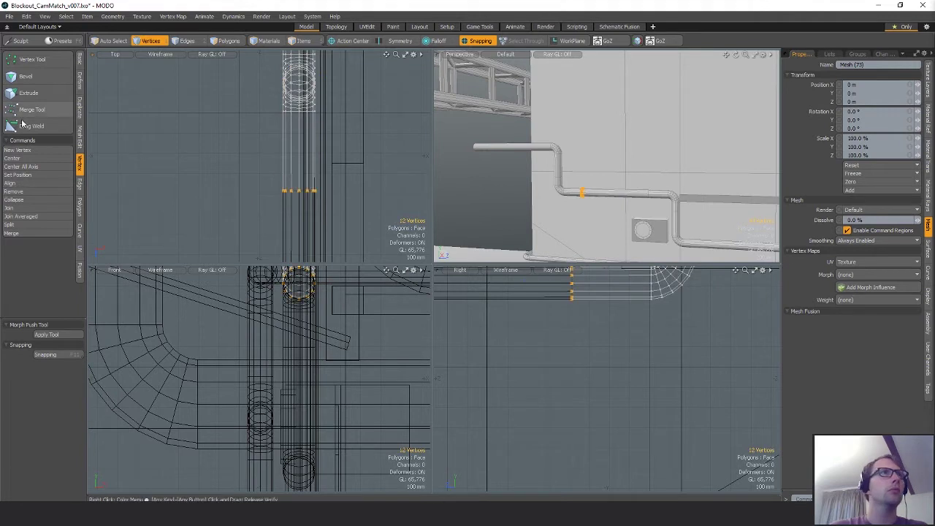
pyautogui.press('space')
pyautogui.press('space')
pyautogui.doubleClick(313, 177)
pyautogui.press('Delete')
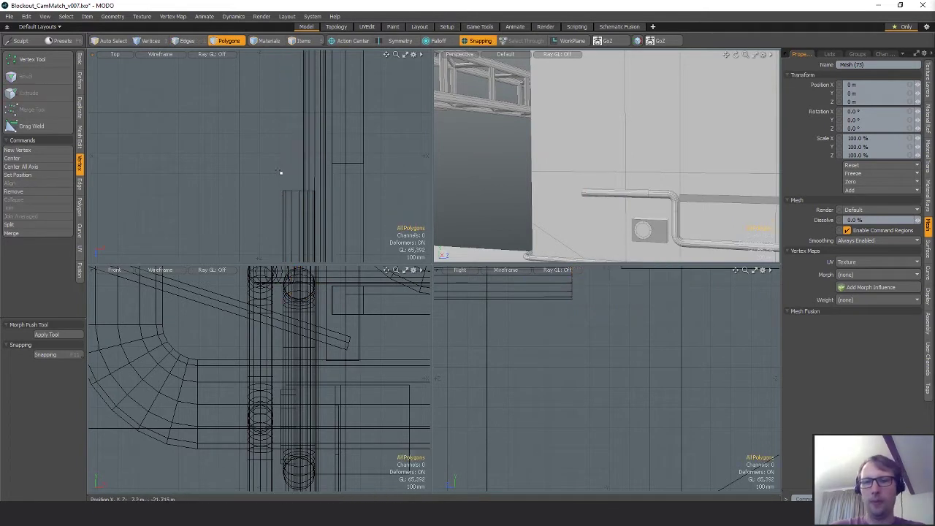
pyautogui.hotkey('ctrl', 'z')
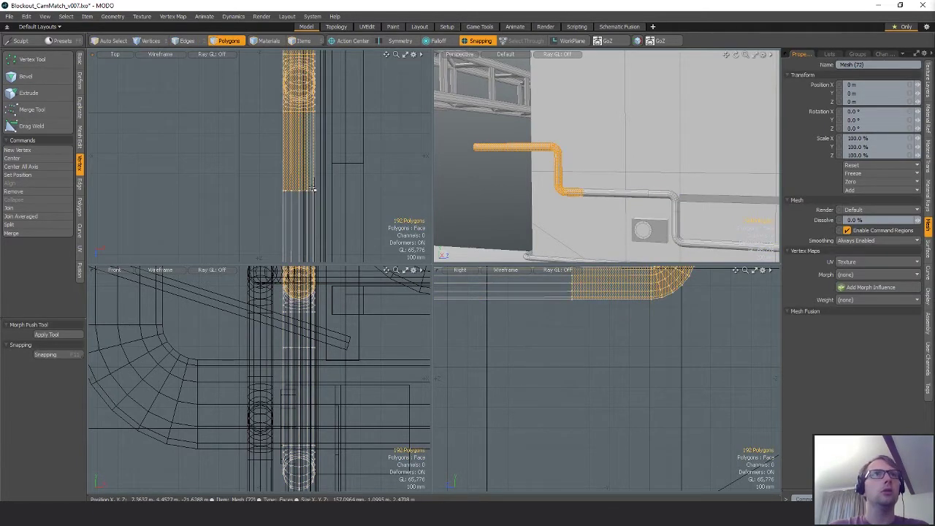
# Step: Merge the coincident vertices where the pasted section meets the facade pipe
pyautogui.press('space')
pyautogui.click(48, 110)
pyautogui.press('space')
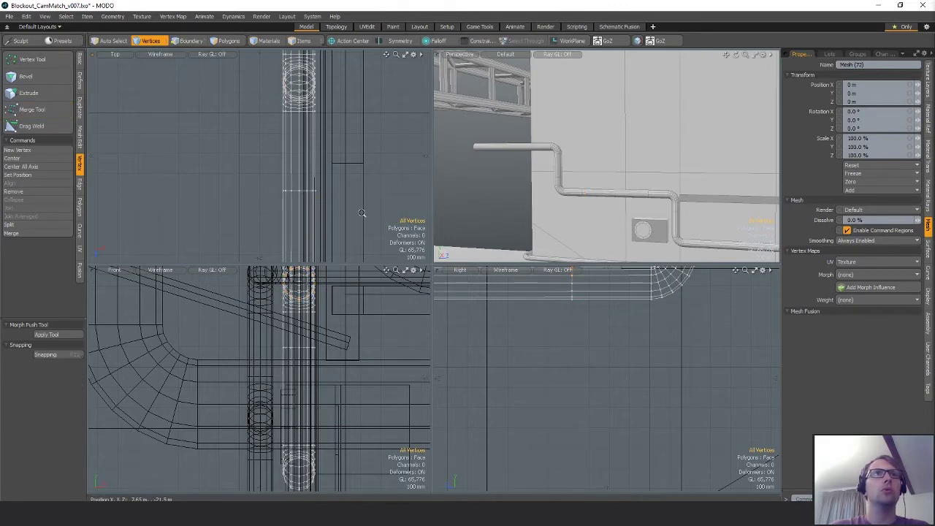
# Step: Select the 192 polygons of the facade pipe's stepped end section, copy them, and paste them into a new mesh item
pyautogui.scroll(-6, 364, 215)
pyautogui.press('space')
pyautogui.keyDown('alt'); pyautogui.moveTo(374, 224); pyautogui.dragTo(306, 52); pyautogui.keyUp('alt')
pyautogui.press('space')
pyautogui.press('space')
pyautogui.press('space')
pyautogui.press('space')
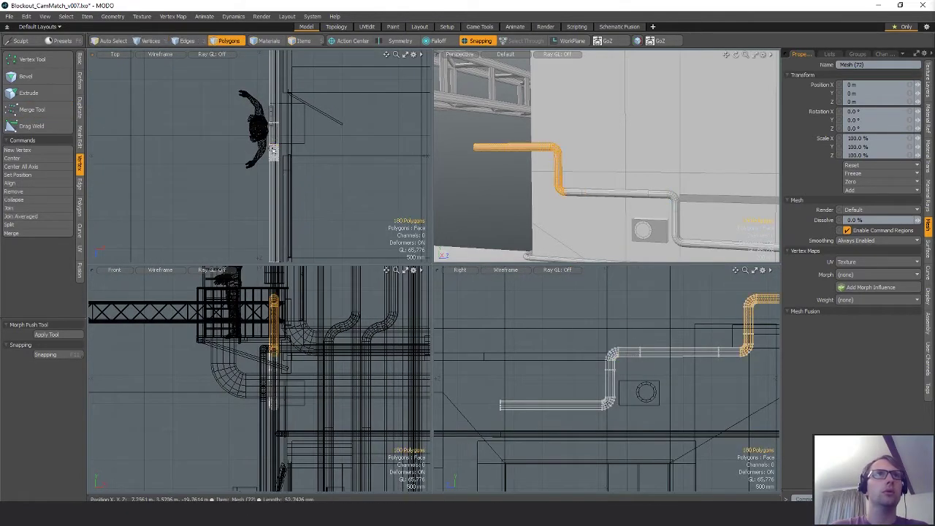
pyautogui.moveTo(298, 125)
pyautogui.keyDown('alt'); pyautogui.mouseDown()
pyautogui.moveTo(322, 236)
pyautogui.moveTo(351, 236)
pyautogui.moveTo(295, 133)
pyautogui.mouseUp(); pyautogui.keyUp('alt')
pyautogui.hotkey('shift', 'Up')
pyautogui.scroll(-3, 344, 212)
pyautogui.hotkey('ctrl', 'c')
pyautogui.press('n')
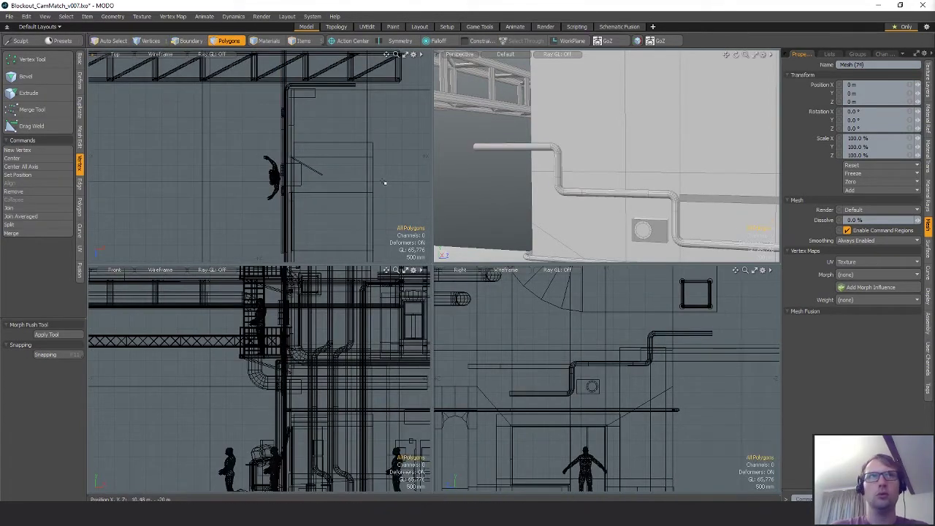
pyautogui.hotkey('ctrl', 'v')
# Step: Rotate the pasted section to lie flat and move it 236.8 mm in X, -2.716 m in Y and 5.561 m in Z
pyautogui.keyDown('alt'); pyautogui.moveTo(302, 180); pyautogui.dragTo(307, 214); pyautogui.keyUp('alt')
pyautogui.press('e')
pyautogui.keyDown('ctrl'); pyautogui.moveTo(315, 301); pyautogui.dragTo(350, 375); pyautogui.keyUp('ctrl')
pyautogui.press('w')
pyautogui.keyDown('alt'); pyautogui.moveTo(301, 172); pyautogui.dragTo(298, 292); pyautogui.keyUp('alt')
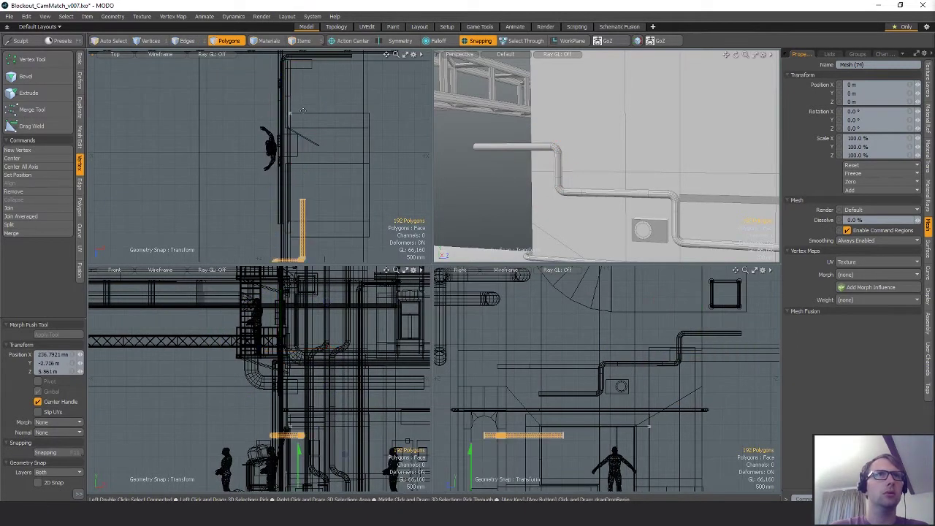
# Step: Rotate the copied pipe section about the vertical axis so its two straight ends run perpendicular to the facade
pyautogui.keyDown('alt'); pyautogui.moveTo(315, 117); pyautogui.dragTo(313, 66); pyautogui.keyUp('alt')
pyautogui.press('e')
pyautogui.keyDown('ctrl'); pyautogui.moveTo(303, 138); pyautogui.dragTo(338, 210); pyautogui.keyUp('ctrl')
pyautogui.keyDown('ctrl'); pyautogui.keyDown('alt'); pyautogui.moveTo(297, 169); pyautogui.dragTo(330, 168); pyautogui.keyUp('alt'); pyautogui.keyUp('ctrl')
pyautogui.keyDown('alt'); pyautogui.moveTo(330, 169); pyautogui.dragTo(332, 114); pyautogui.keyUp('alt')
pyautogui.keyDown('ctrl'); pyautogui.keyDown('alt'); pyautogui.moveTo(333, 146); pyautogui.dragTo(307, 117); pyautogui.keyUp('alt'); pyautogui.keyUp('ctrl')
pyautogui.press('w')
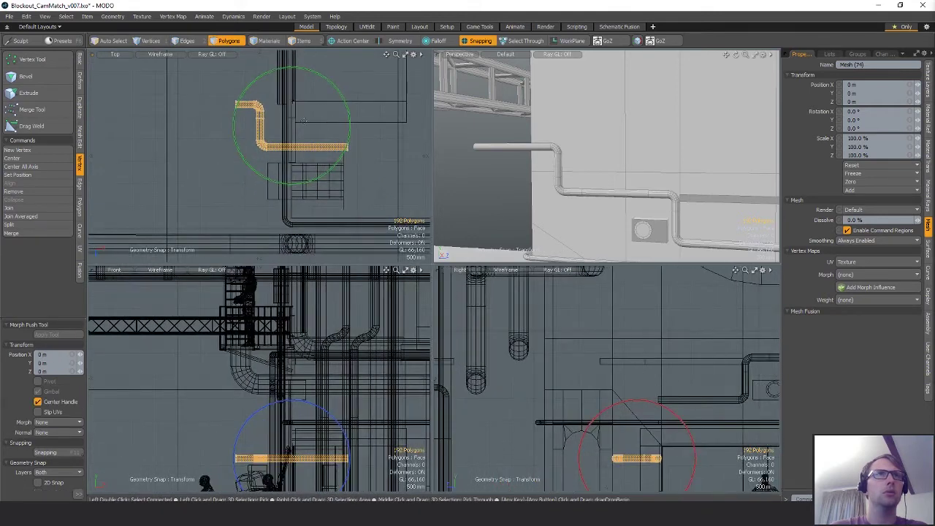
# Step: Delete the 96 polygons of the copied section's shorter end and first bend, leaving a single elbow
pyautogui.hotkey('shift', 'a')
pyautogui.keyDown('alt'); pyautogui.moveTo(566, 164); pyautogui.dragTo(567, 201); pyautogui.keyUp('alt')
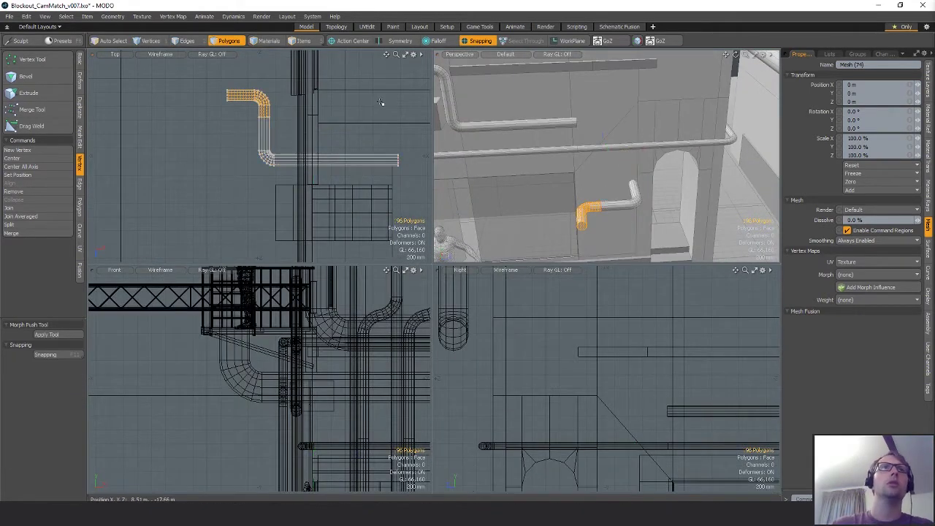
pyautogui.press('Delete')
# Step: Move the elbow 470 mm in X and -320 mm in Z, and raise it to the open end of the facade pipe's lower run
pyautogui.click(263, 135)
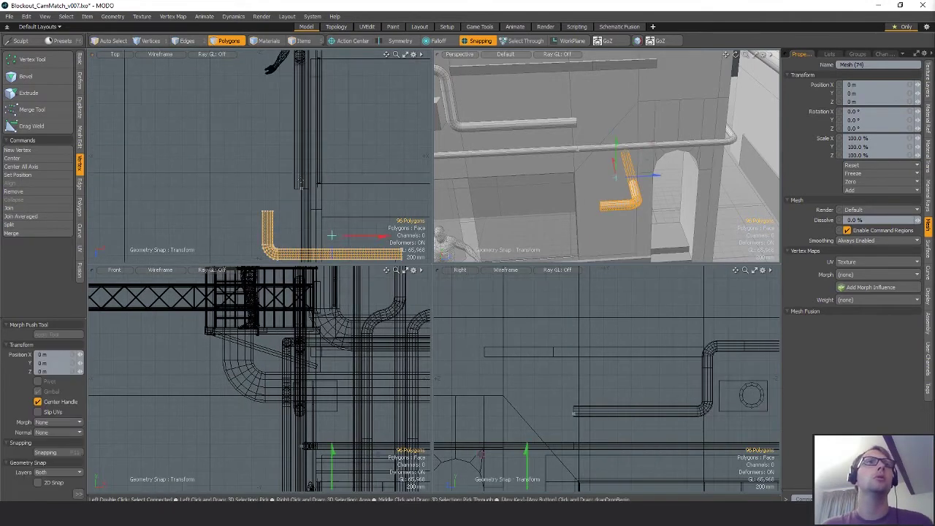
pyautogui.moveTo(310, 167); pyautogui.dragTo(349, 161)
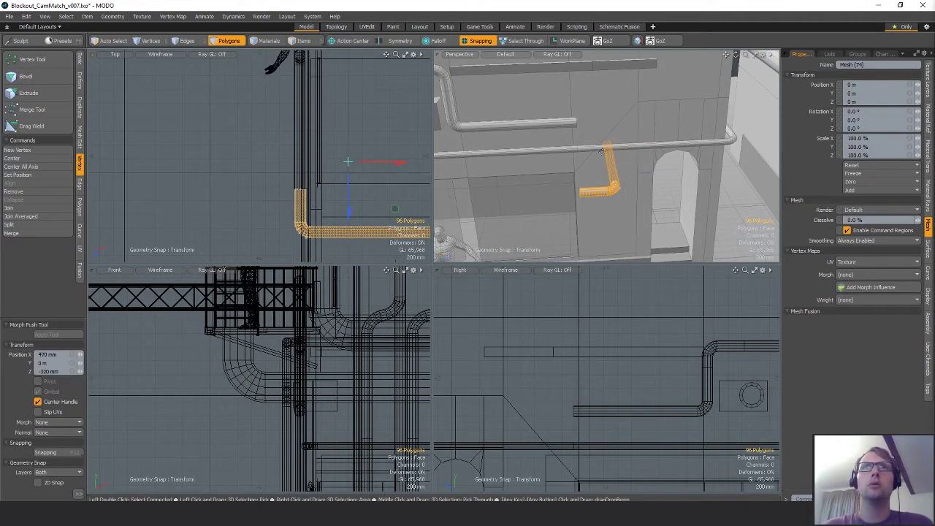
pyautogui.moveTo(605, 122); pyautogui.dragTo(590, 90)
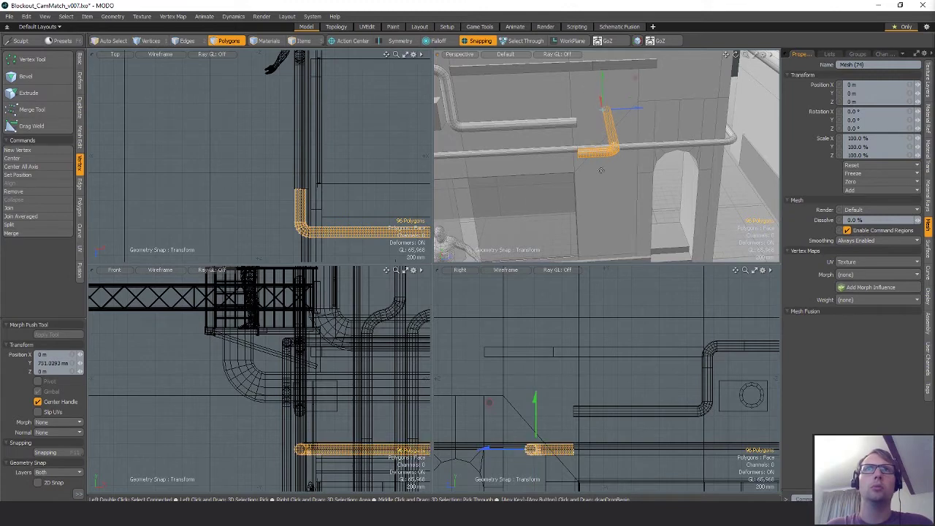
pyautogui.click(586, 154)
pyautogui.moveTo(578, 134); pyautogui.dragTo(578, 102)
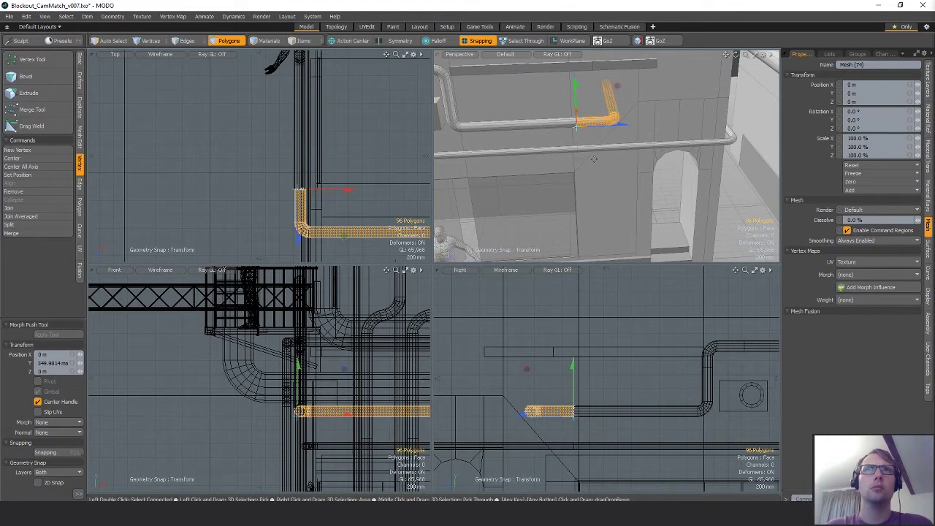
# Step: Snap the elbow's open rim precisely onto the end vertices of the facade pipe's lower run
pyautogui.keyDown('alt'); pyautogui.moveTo(594, 160); pyautogui.dragTo(741, 177); pyautogui.keyUp('alt')
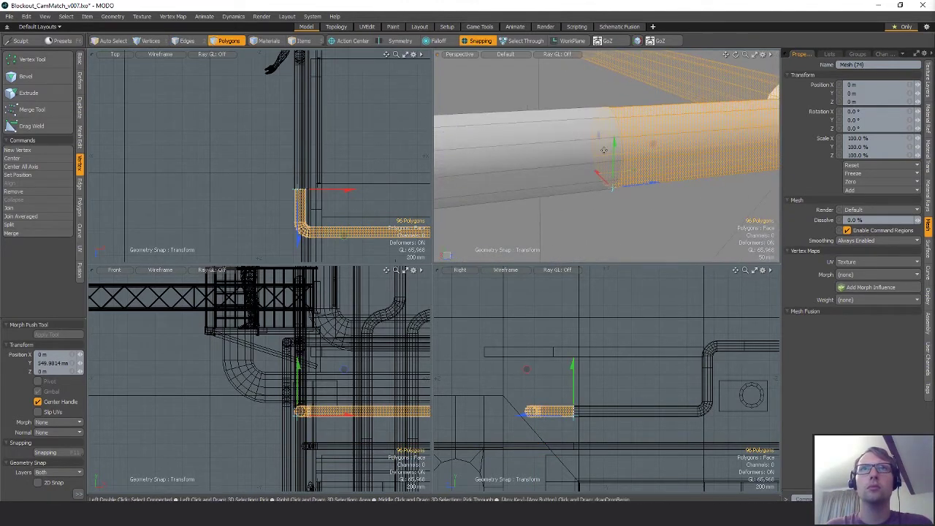
pyautogui.keyDown('ctrl'); pyautogui.keyDown('alt'); pyautogui.moveTo(299, 190); pyautogui.dragTo(428, 180); pyautogui.keyUp('alt'); pyautogui.keyUp('ctrl')
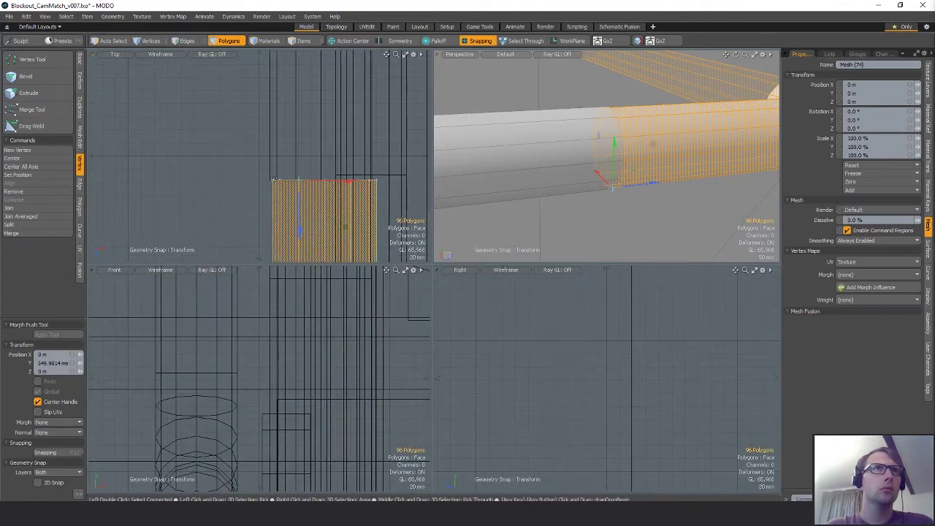
pyautogui.moveTo(271, 181); pyautogui.dragTo(273, 183)
pyautogui.scroll(3, 238, 177)
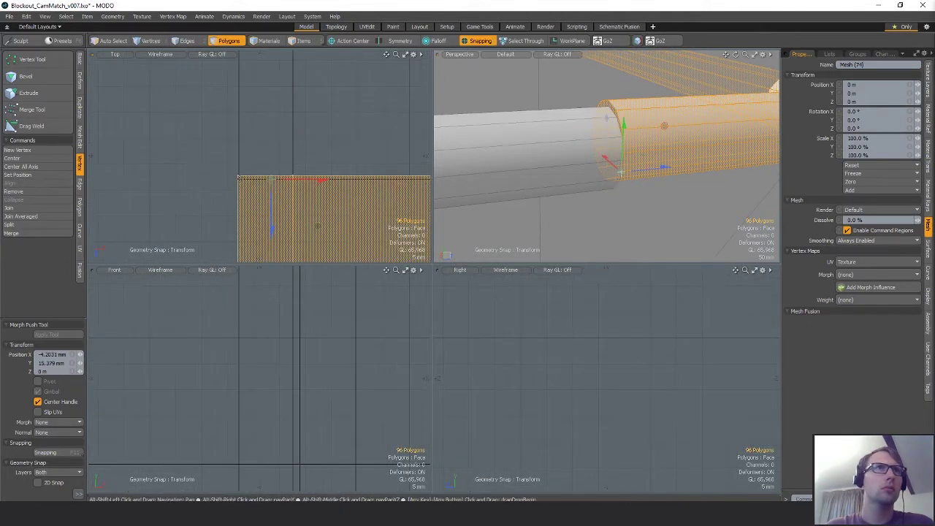
pyautogui.click(238, 176)
pyautogui.moveTo(238, 177); pyautogui.dragTo(240, 183)
pyautogui.scroll(-5, 238, 181)
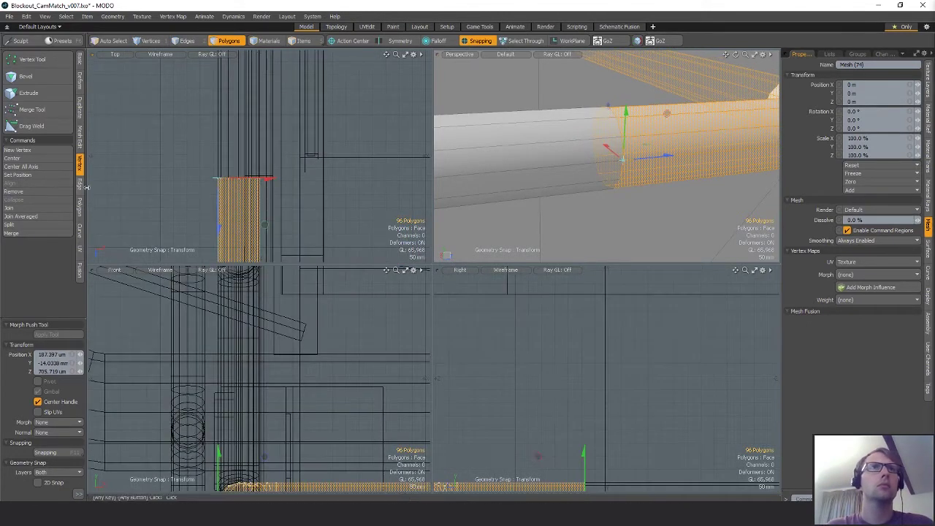
# Step: Cut the elbow into the facade pipe's mesh and merge the 24 vertices at the joint with a distance of about 4.4 mm
pyautogui.press('Delete')
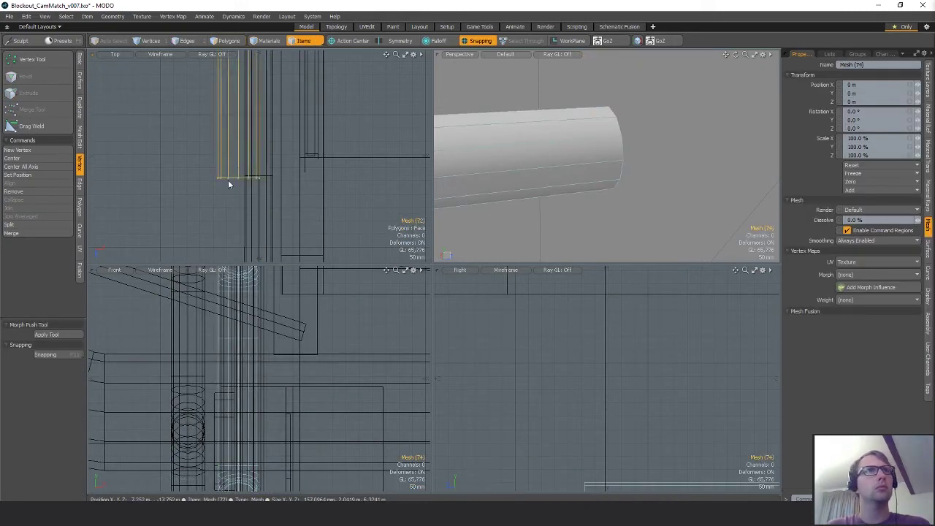
pyautogui.hotkey('ctrl', 'v')
pyautogui.press('1')
pyautogui.moveTo(282, 228); pyautogui.dragTo(130, 144, button='right')
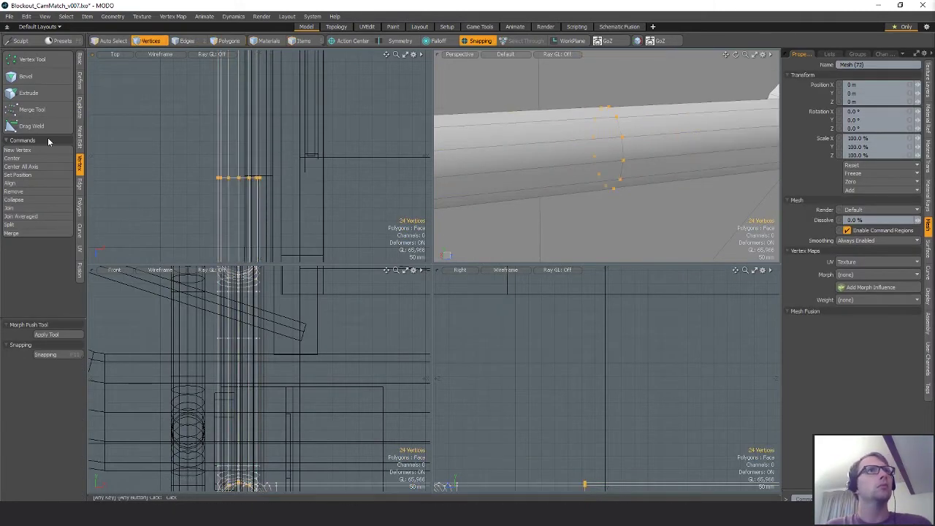
pyautogui.click(25, 112)
pyautogui.moveTo(276, 195); pyautogui.dragTo(299, 194)
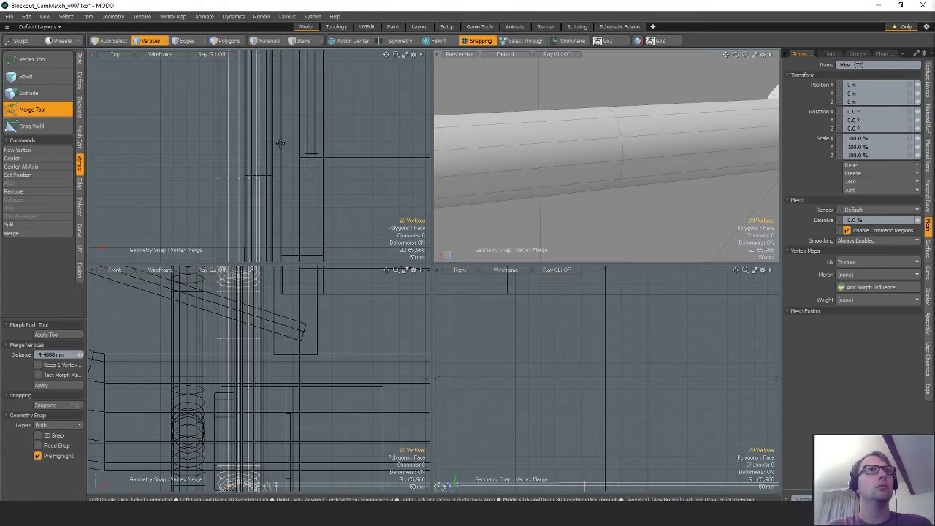
pyautogui.press('space')
# Step: Select the elbow end of the facade pipe and move it along the wall with snapping off to lengthen the lower run
pyautogui.scroll(-6, 299, 194)
pyautogui.press('space')
pyautogui.keyDown('alt'); pyautogui.moveTo(355, 204); pyautogui.dragTo(345, 199); pyautogui.keyUp('alt')
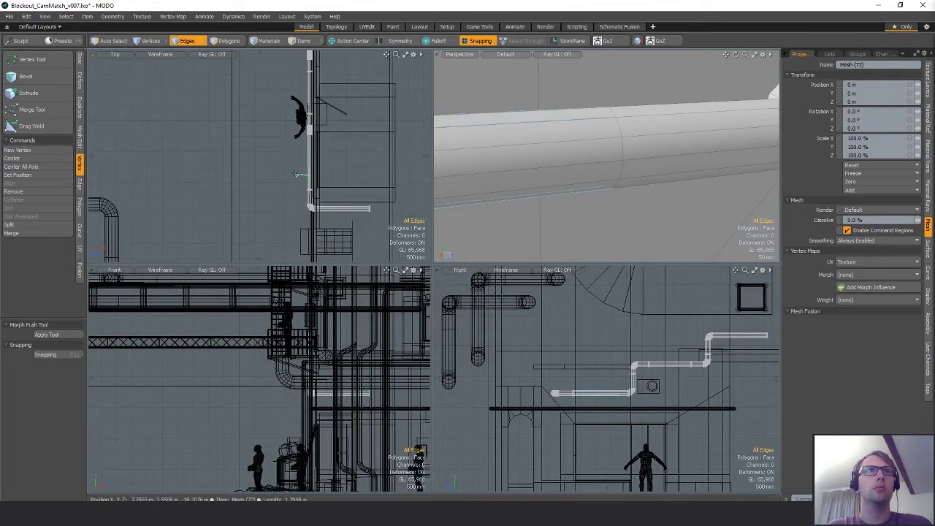
pyautogui.press('space')
pyautogui.press('space')
pyautogui.moveTo(318, 176)
pyautogui.mouseDown(button='right')
pyautogui.moveTo(320, 237)
pyautogui.moveTo(350, 181)
pyautogui.mouseUp(button='right')
pyautogui.hotkey('shift', 'a')
pyautogui.keyDown('alt'); pyautogui.moveTo(583, 205); pyautogui.dragTo(693, 164); pyautogui.keyUp('alt')
pyautogui.press('w')
pyautogui.press('x')
pyautogui.keyDown('alt'); pyautogui.keyDown('shift'); pyautogui.moveTo(513, 181); pyautogui.dragTo(702, 181); pyautogui.keyUp('shift'); pyautogui.keyUp('alt')
pyautogui.moveTo(585, 179)
pyautogui.keyDown('alt'); pyautogui.mouseDown()
pyautogui.moveTo(622, 181)
pyautogui.moveTo(595, 169)
pyautogui.mouseUp(); pyautogui.keyUp('alt')
# Step: Select the ring of 12 vertices on the vertical pipe run beside the fan box and reposition it
pyautogui.press('space')
pyautogui.scroll(5, 636, 375)
pyautogui.moveTo(652, 374)
pyautogui.mouseDown(button='right')
pyautogui.moveTo(630, 389)
pyautogui.moveTo(644, 387)
pyautogui.mouseUp(button='right')
pyautogui.press('w')
pyautogui.moveTo(628, 321)
pyautogui.mouseDown()
pyautogui.moveTo(627, 341)
pyautogui.moveTo(475, 365)
pyautogui.mouseUp()
pyautogui.press('space')
pyautogui.scroll(-5, 544, 382)
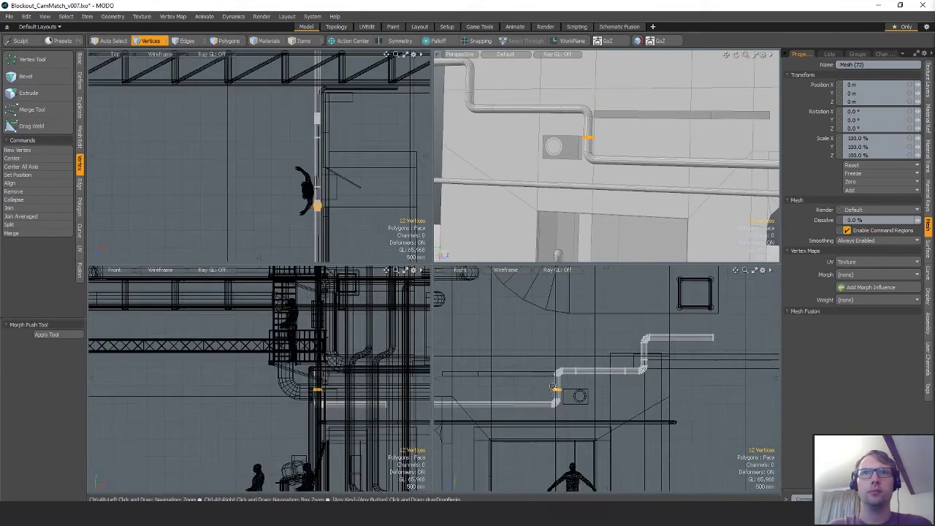
# Step: Select the 300 vertices of the facade pipe's upper stepped part and lower them along Y, shortening the vertical run beside the fan box
pyautogui.moveTo(546, 387)
pyautogui.mouseDown(button='right')
pyautogui.moveTo(525, 377)
pyautogui.moveTo(797, 348)
pyautogui.mouseUp(button='right')
pyautogui.hotkey('shift', 'a')
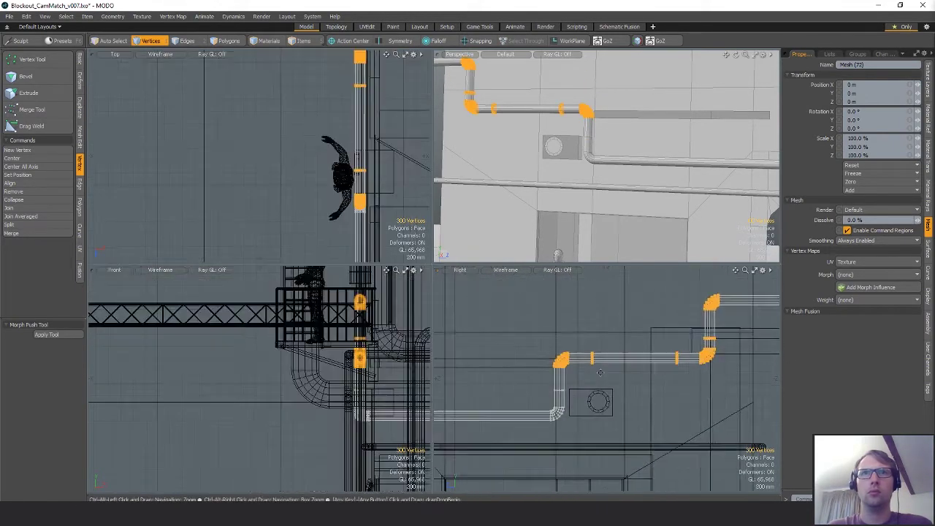
pyautogui.press('w')
pyautogui.click(575, 124)
pyautogui.moveTo(575, 89); pyautogui.dragTo(575, 101)
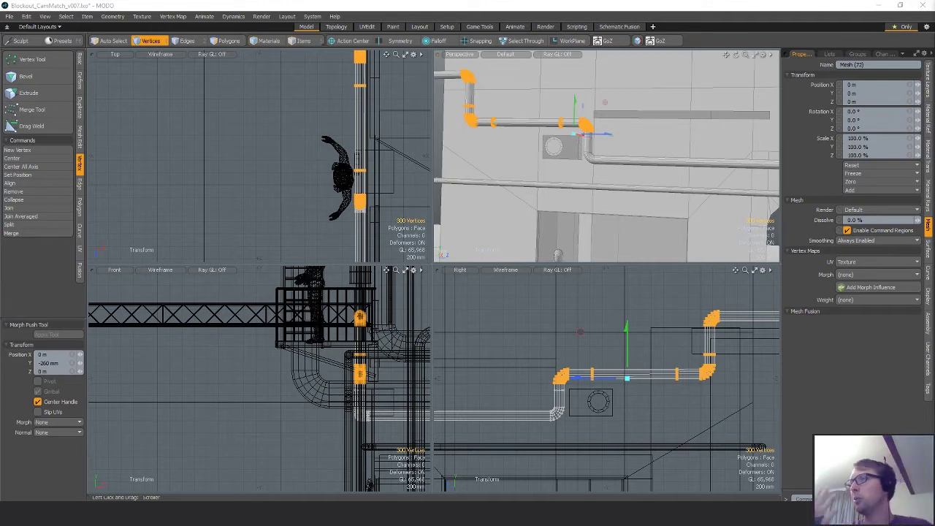
pyautogui.keyDown('alt'); pyautogui.moveTo(618, 139); pyautogui.dragTo(608, 109); pyautogui.keyUp('alt')
pyautogui.press('space')
pyautogui.press('space')
# Step: Select the wall-mounted fan box mesh and activate the Move tool on all of its polygons
pyautogui.moveTo(585, 156)
pyautogui.keyDown('alt'); pyautogui.mouseDown()
pyautogui.moveTo(562, 177)
pyautogui.moveTo(595, 155)
pyautogui.mouseUp(); pyautogui.keyUp('alt')
pyautogui.press('5')
pyautogui.click(581, 159)
pyautogui.press('3')
pyautogui.doubleClick(582, 158)
pyautogui.keyDown('ctrl'); pyautogui.click(594, 156); pyautogui.keyUp('ctrl')
pyautogui.press('w')
pyautogui.press('space')
pyautogui.click(399, 203)
pyautogui.press('w')
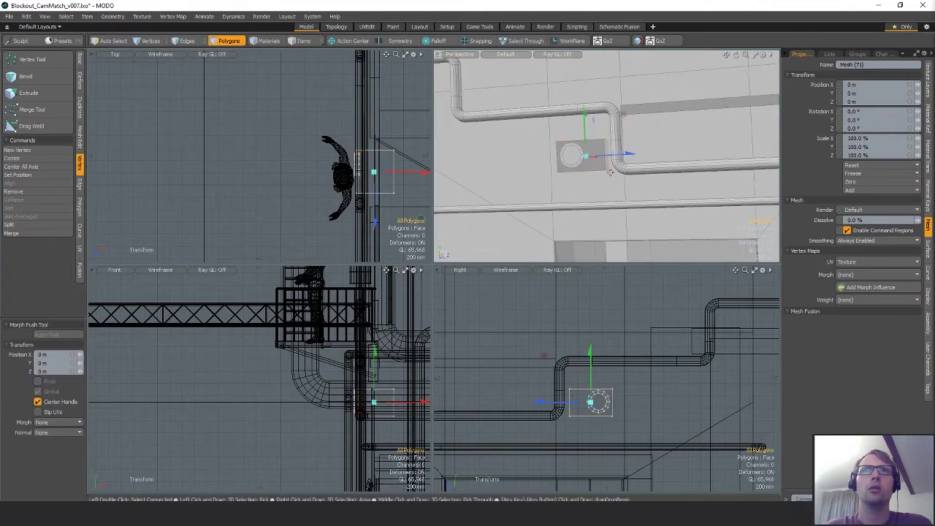
# Step: Copy the diagonal, vertical and top parts of the support under building_stairway_01 into a new mesh item
pyautogui.keyDown('alt'); pyautogui.moveTo(617, 123); pyautogui.dragTo(570, 176); pyautogui.keyUp('alt')
pyautogui.press('space')
pyautogui.keyDown('ctrl'); pyautogui.keyDown('alt'); pyautogui.moveTo(570, 175); pyautogui.dragTo(611, 179); pyautogui.keyUp('alt'); pyautogui.keyUp('ctrl')
pyautogui.keyDown('alt'); pyautogui.moveTo(611, 180); pyautogui.dragTo(521, 147); pyautogui.keyUp('alt')
pyautogui.keyDown('alt'); pyautogui.moveTo(685, 145); pyautogui.dragTo(690, 140); pyautogui.keyUp('alt')
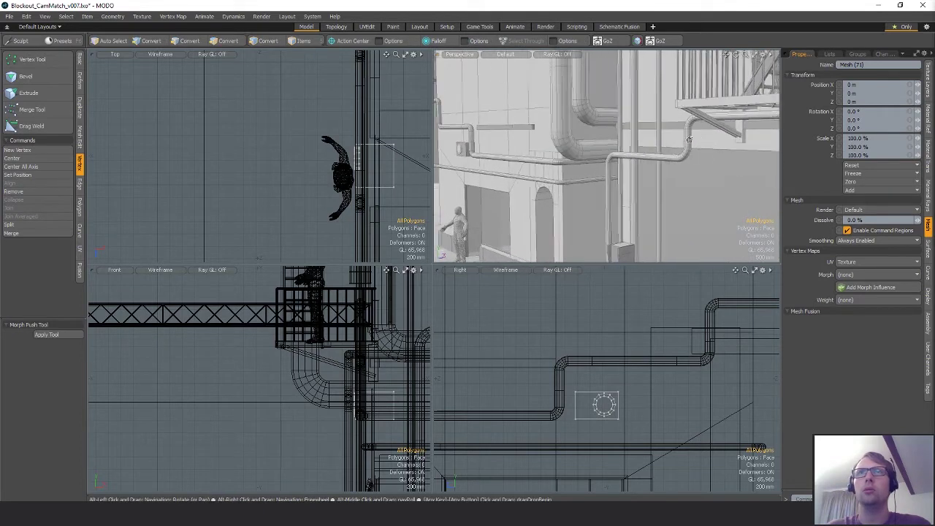
pyautogui.scroll(-2, 689, 139)
pyautogui.press('space')
pyautogui.press('5')
pyautogui.click(706, 127)
pyautogui.press('3')
pyautogui.doubleClick(704, 125)
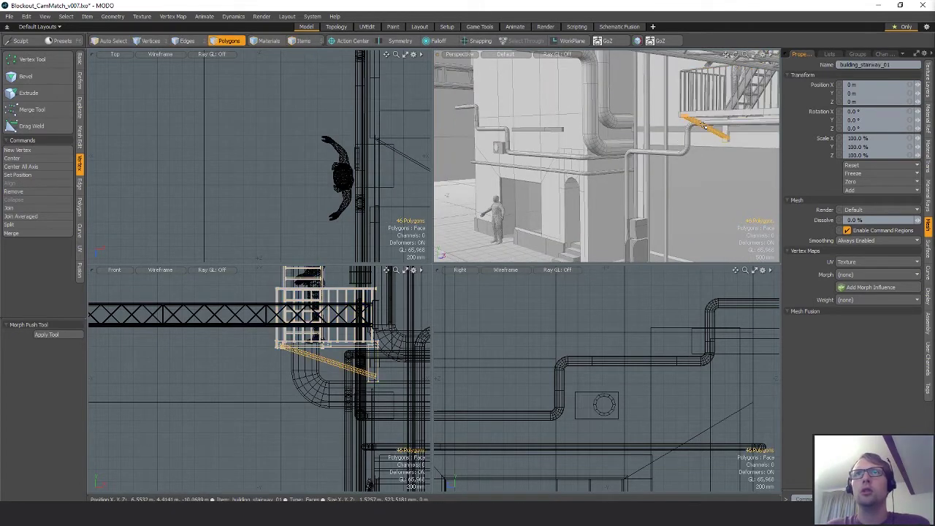
pyautogui.keyDown('alt'); pyautogui.keyDown('shift'); pyautogui.moveTo(673, 118); pyautogui.dragTo(672, 124); pyautogui.keyUp('shift'); pyautogui.keyUp('alt')
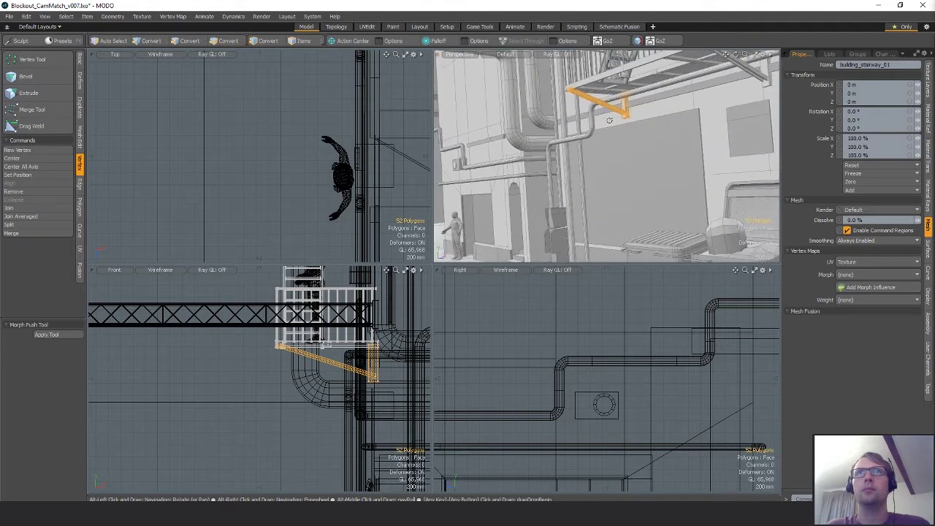
pyautogui.keyDown('alt'); pyautogui.moveTo(611, 120); pyautogui.dragTo(626, 127); pyautogui.keyUp('alt')
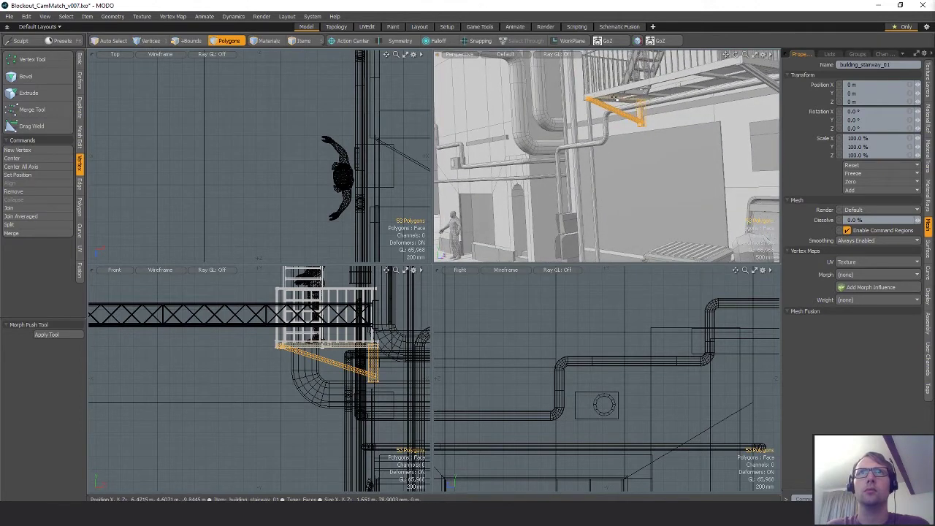
pyautogui.keyDown('shift'); pyautogui.doubleClick(615, 98); pyautogui.keyUp('shift')
pyautogui.hotkey('ctrl', 'c')
pyautogui.press('n')
pyautogui.hotkey('ctrl', 'v')
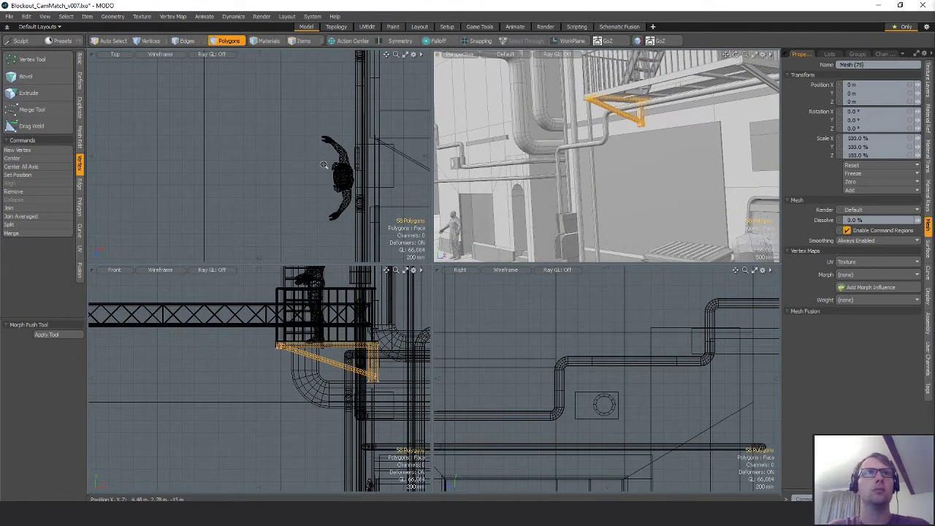
# Step: Move the pasted support bracket about -10.7 m along Z, towards the wall-mounted box unit
pyautogui.scroll(-8, 351, 217)
pyautogui.press('w')
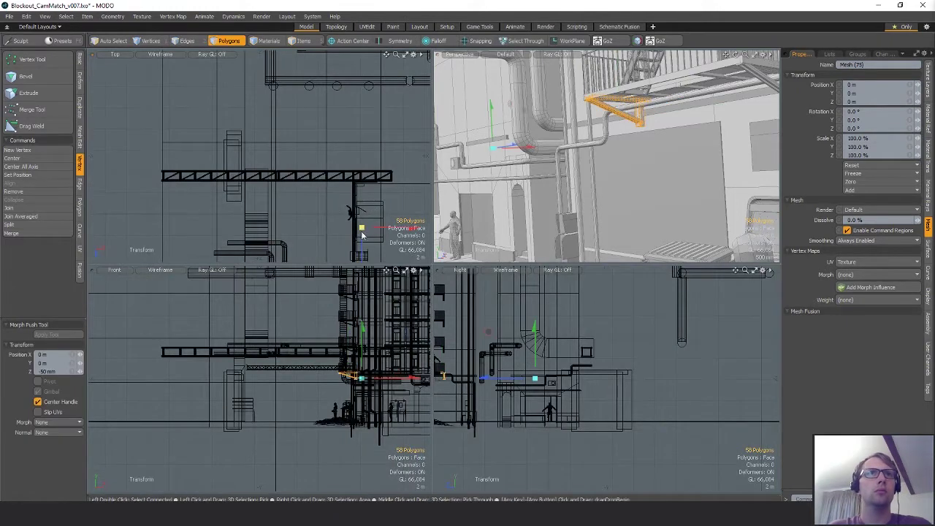
pyautogui.moveTo(361, 251); pyautogui.dragTo(362, 138)
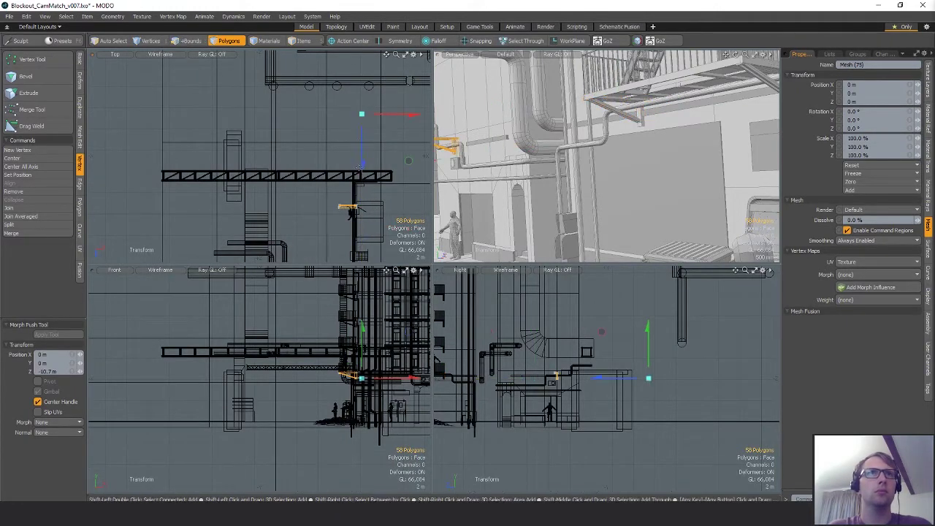
# Step: Lower the support bracket to just beneath the wall-mounted box unit
pyautogui.hotkey('shift', 'a')
pyautogui.keyDown('alt'); pyautogui.moveTo(326, 225); pyautogui.dragTo(331, 156); pyautogui.keyUp('alt')
pyautogui.scroll(-5, 331, 226)
pyautogui.hotkey('shift', 'a')
pyautogui.keyDown('alt'); pyautogui.moveTo(555, 151); pyautogui.dragTo(560, 179); pyautogui.keyUp('alt')
pyautogui.keyDown('alt'); pyautogui.moveTo(683, 188); pyautogui.dragTo(647, 142); pyautogui.keyUp('alt')
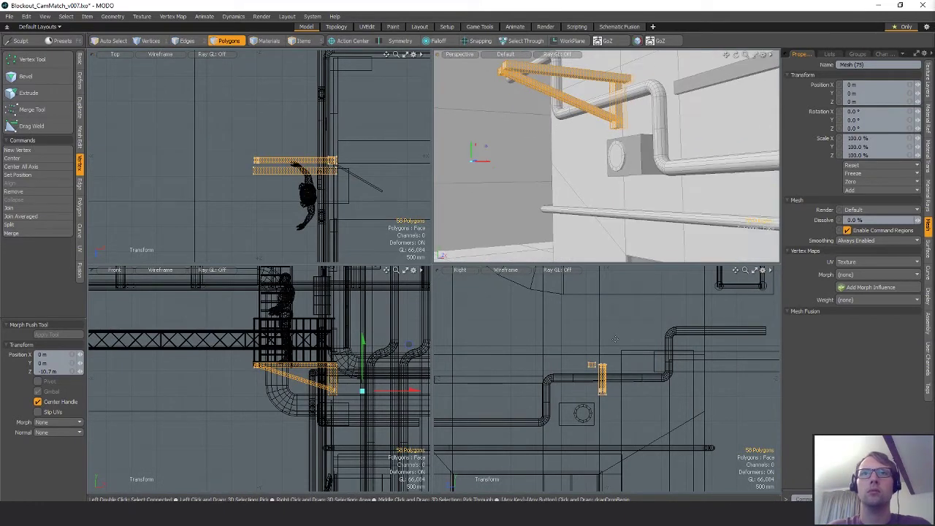
pyautogui.keyDown('ctrl'); pyautogui.keyDown('alt'); pyautogui.moveTo(600, 395); pyautogui.dragTo(647, 368); pyautogui.keyUp('alt'); pyautogui.keyUp('ctrl')
pyautogui.moveTo(616, 329); pyautogui.dragTo(606, 391)
# Step: Scale the bracket down and shift it 365 mm in X, 100 mm in Y and -70 mm in Z under the box unit
pyautogui.keyDown('ctrl'); pyautogui.keyDown('alt'); pyautogui.moveTo(606, 391); pyautogui.dragTo(606, 307); pyautogui.keyUp('alt'); pyautogui.keyUp('ctrl')
pyautogui.press('r')
pyautogui.moveTo(576, 435); pyautogui.dragTo(544, 435)
pyautogui.press('w')
pyautogui.moveTo(630, 414); pyautogui.dragTo(641, 400)
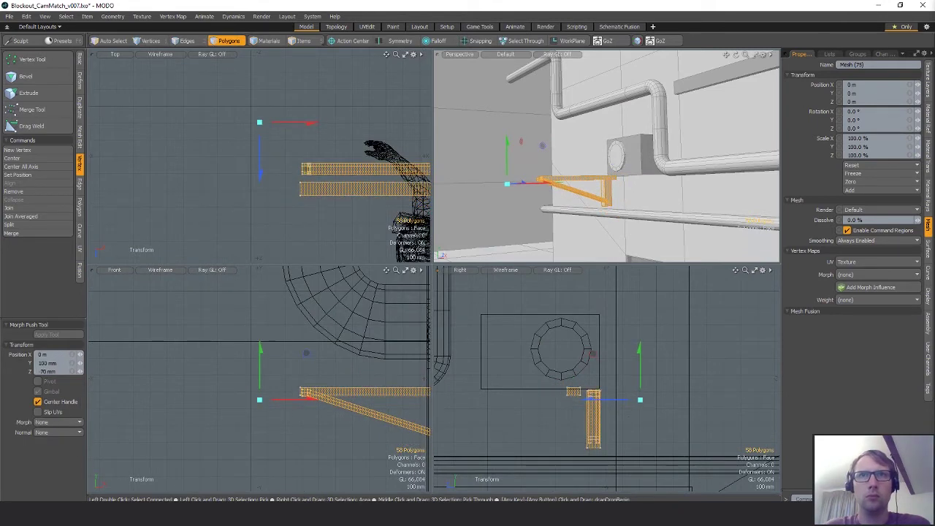
pyautogui.keyDown('alt'); pyautogui.moveTo(351, 395); pyautogui.dragTo(239, 378); pyautogui.keyUp('alt')
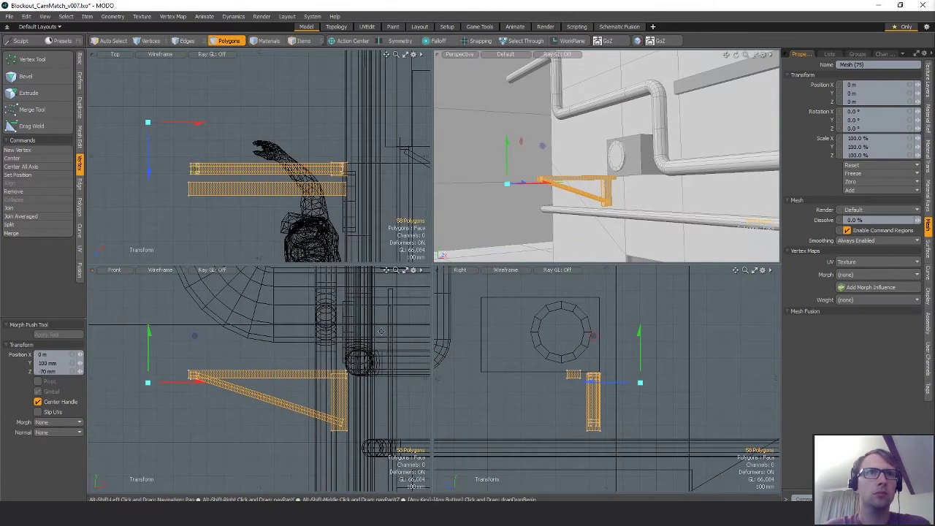
pyautogui.scroll(5, 598, 179)
pyautogui.scroll(-3, 629, 208)
pyautogui.keyDown('alt'); pyautogui.moveTo(629, 208); pyautogui.dragTo(516, 194); pyautogui.keyUp('alt')
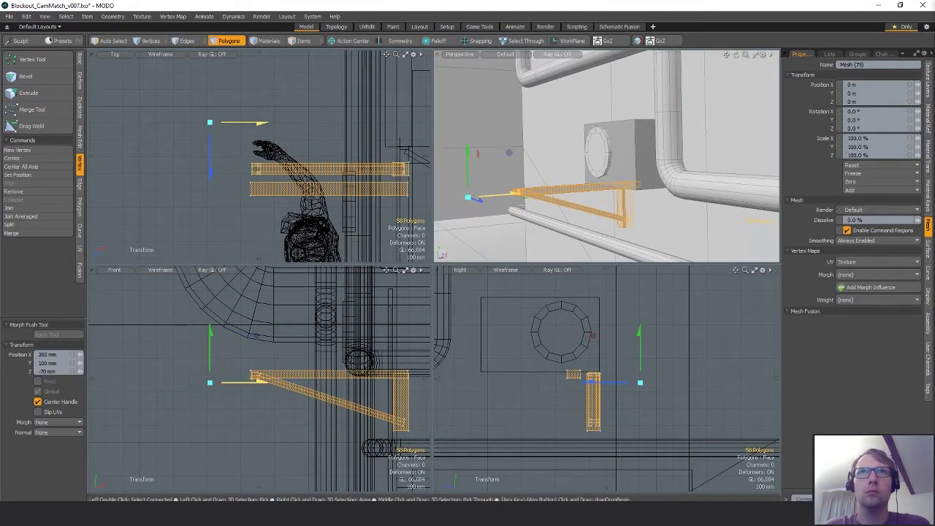
# Step: Move the bracket's top beam sideways so it lines up above the diagonal brace and wall post
pyautogui.keyDown('alt'); pyautogui.moveTo(356, 201); pyautogui.dragTo(323, 191); pyautogui.keyUp('alt')
pyautogui.press('space')
pyautogui.doubleClick(302, 176)
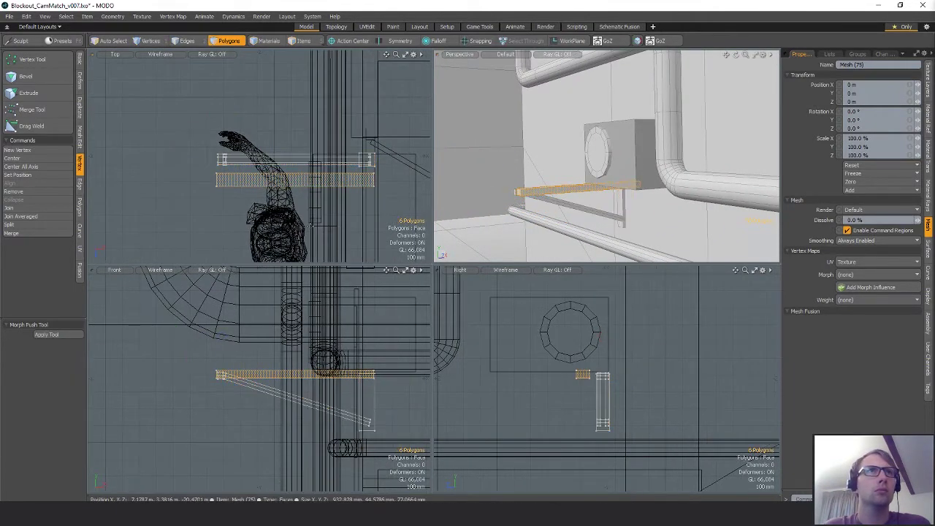
pyautogui.press('w')
pyautogui.moveTo(298, 229); pyautogui.dragTo(353, 175)
pyautogui.press('space')
pyautogui.click(336, 176)
# Step: Shorten the bracket to the box's depth by moving its front-end vertices towards the wall
pyautogui.scroll(-3, 343, 189)
pyautogui.keyDown('alt'); pyautogui.moveTo(243, 350); pyautogui.dragTo(196, 344); pyautogui.keyUp('alt')
pyautogui.press('space')
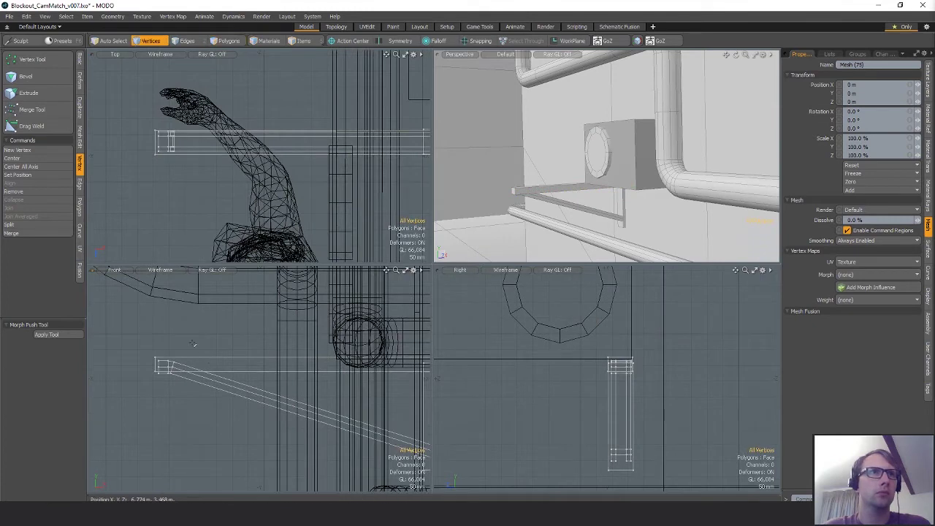
pyautogui.press('space')
pyautogui.press('space')
pyautogui.press('space')
pyautogui.moveTo(193, 337); pyautogui.dragTo(141, 389, button='right')
pyautogui.scroll(-1, 219, 370)
pyautogui.keyDown('alt'); pyautogui.moveTo(227, 369); pyautogui.dragTo(285, 350); pyautogui.keyUp('alt')
pyautogui.press('w')
pyautogui.hotkey('shift', 'a')
pyautogui.keyDown('alt'); pyautogui.moveTo(620, 201); pyautogui.dragTo(709, 212); pyautogui.keyUp('alt')
pyautogui.moveTo(582, 138); pyautogui.dragTo(556, 120)
# Step: Nudge the whole bracket slightly along Z to align it with the box unit's side
pyautogui.press('q')
pyautogui.click(315, 167)
pyautogui.press('w')
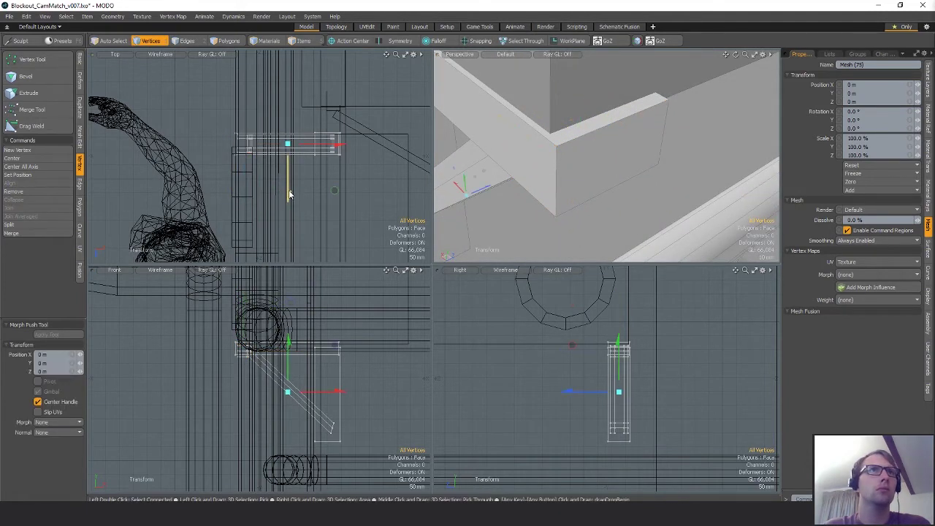
pyautogui.moveTo(289, 196); pyautogui.dragTo(289, 194)
pyautogui.press('space')
# Step: Duplicate the whole bracket and move the copy along Z beneath the opposite end of the box unit
pyautogui.press('space')
pyautogui.press('space')
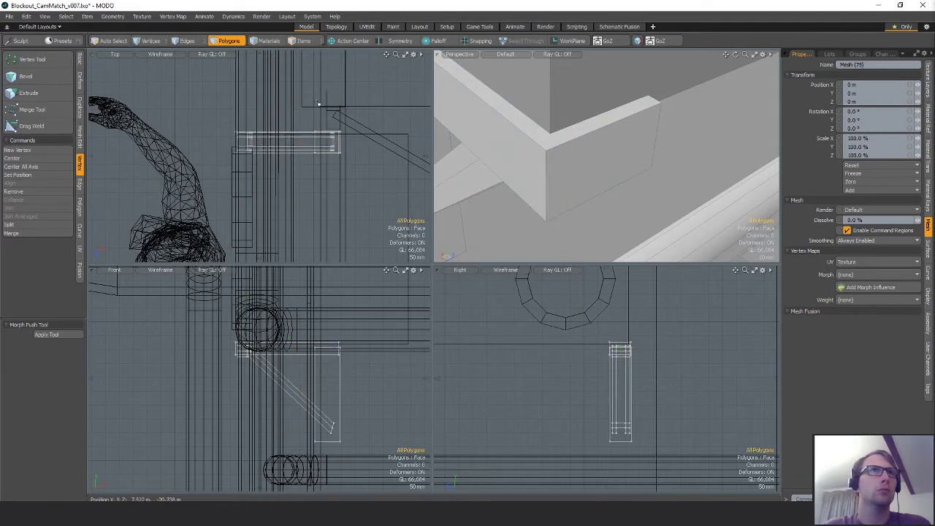
pyautogui.moveTo(317, 102); pyautogui.dragTo(365, 150, button='right')
pyautogui.scroll(-4, 363, 158)
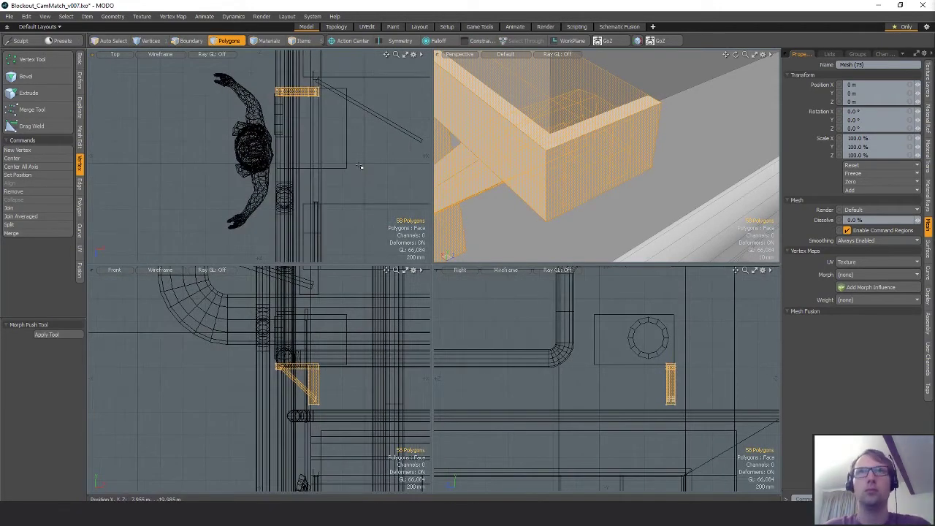
pyautogui.hotkey('ctrl', 'c')
pyautogui.hotkey('ctrl', 'v')
pyautogui.press('w')
pyautogui.moveTo(297, 139); pyautogui.dragTo(298, 214)
pyautogui.hotkey('shift', 'a')
pyautogui.keyDown('alt'); pyautogui.moveTo(602, 184); pyautogui.dragTo(512, 115); pyautogui.keyUp('alt')
pyautogui.scroll(2, 640, 169)
pyautogui.press('space')
pyautogui.click(668, 178)
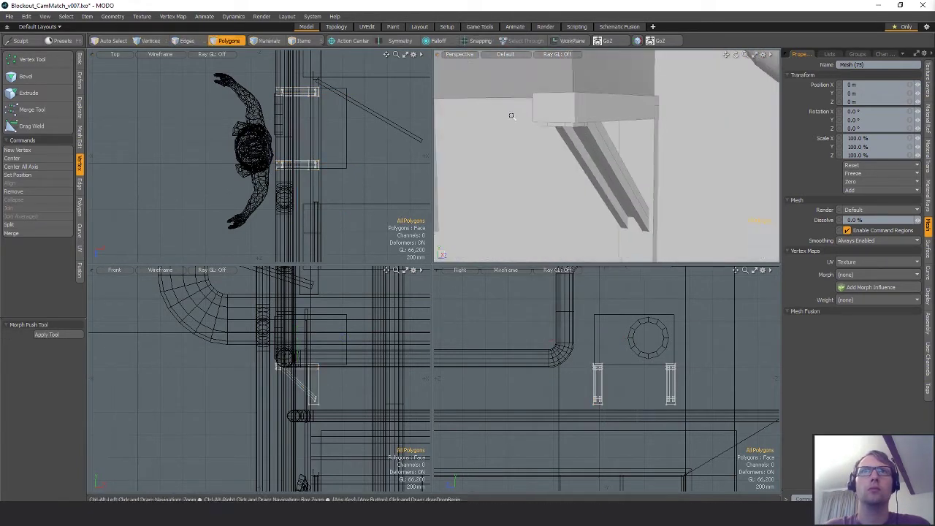
# Step: Raise the lower-end vertices of the diagonal braces on both brackets
pyautogui.scroll(-3, 511, 114)
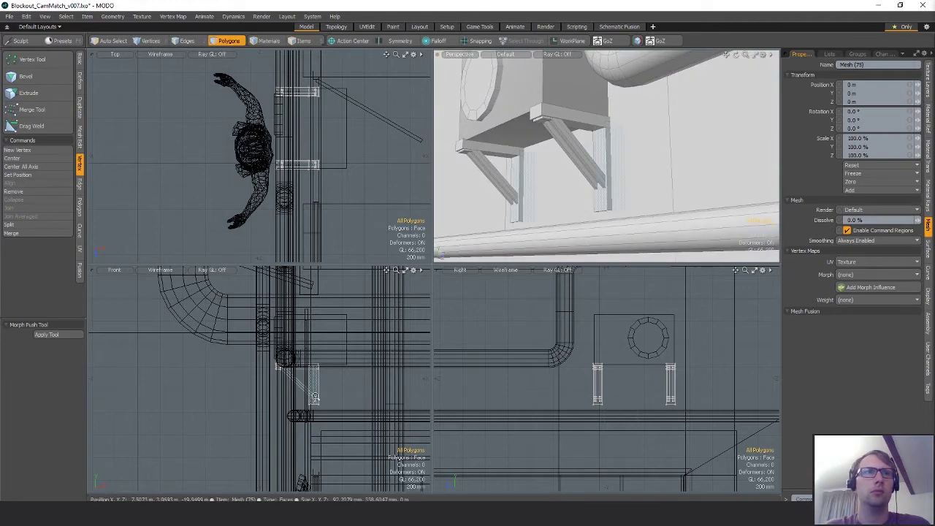
pyautogui.scroll(5, 314, 398)
pyautogui.press('1')
pyautogui.moveTo(304, 388); pyautogui.dragTo(321, 410, button='right')
pyautogui.press('w')
pyautogui.moveTo(373, 368)
pyautogui.mouseDown()
pyautogui.moveTo(363, 372)
pyautogui.moveTo(364, 342)
pyautogui.moveTo(373, 351)
pyautogui.mouseUp()
pyautogui.press('q')
# Step: Shorten the vertical wall posts of both brackets by raising their bottom vertices
pyautogui.moveTo(309, 402); pyautogui.dragTo(316, 400, button='right')
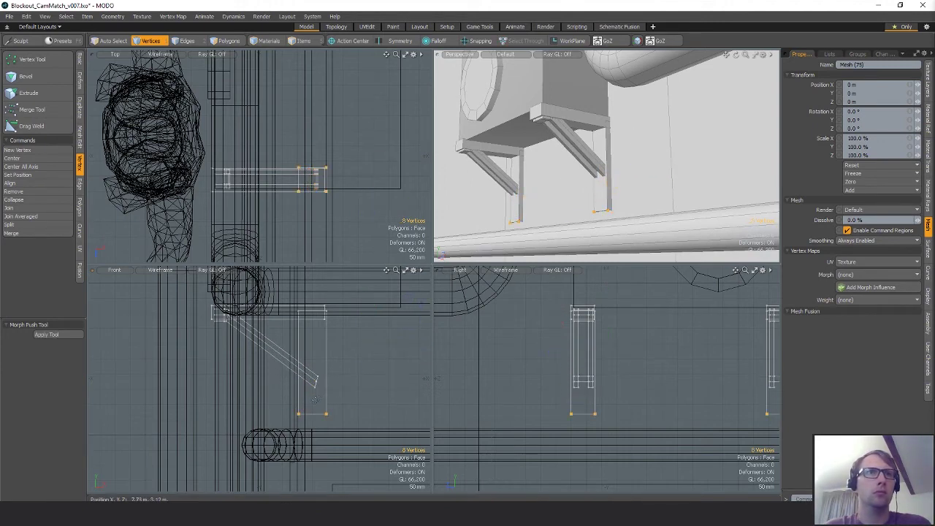
pyautogui.press('w')
pyautogui.moveTo(315, 395); pyautogui.dragTo(314, 378)
pyautogui.press('q')
pyautogui.click(401, 364)
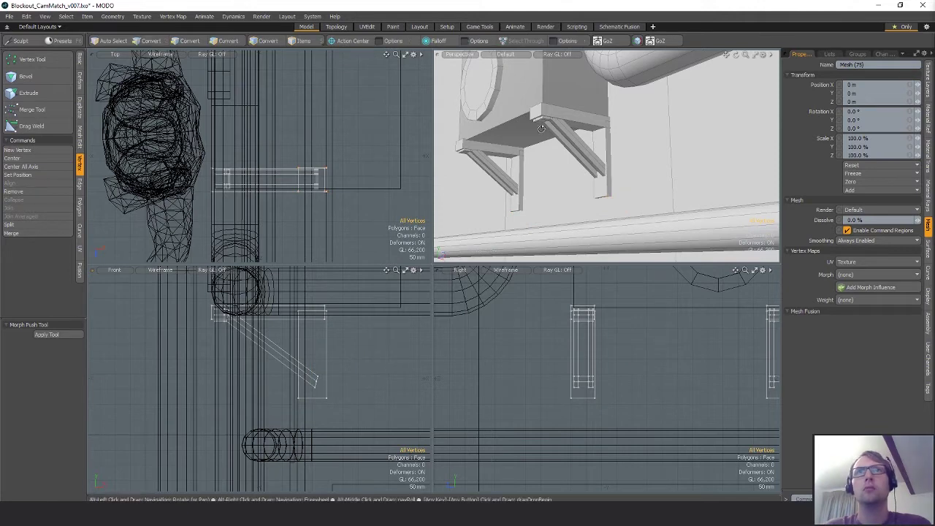
# Step: Raise both brackets 18 mm against the underside of the box unit
pyautogui.moveTo(542, 128)
pyautogui.keyDown('alt'); pyautogui.mouseDown()
pyautogui.moveTo(613, 148)
pyautogui.moveTo(542, 145)
pyautogui.moveTo(553, 140)
pyautogui.mouseUp(); pyautogui.keyUp('alt')
pyautogui.press('space')
pyautogui.press('space')
pyautogui.doubleClick(554, 139)
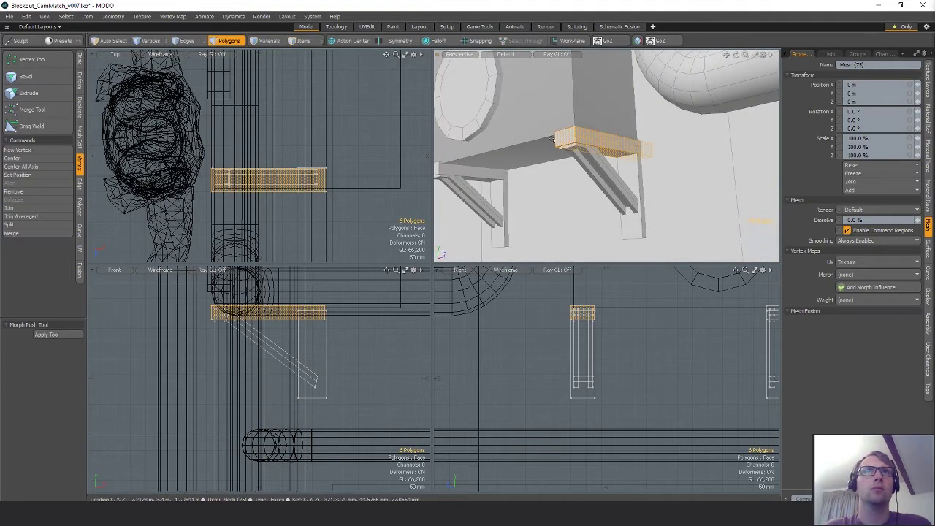
pyautogui.press('space')
pyautogui.keyDown('ctrl'); pyautogui.keyDown('alt'); pyautogui.moveTo(224, 312); pyautogui.dragTo(341, 287); pyautogui.keyUp('alt'); pyautogui.keyUp('ctrl')
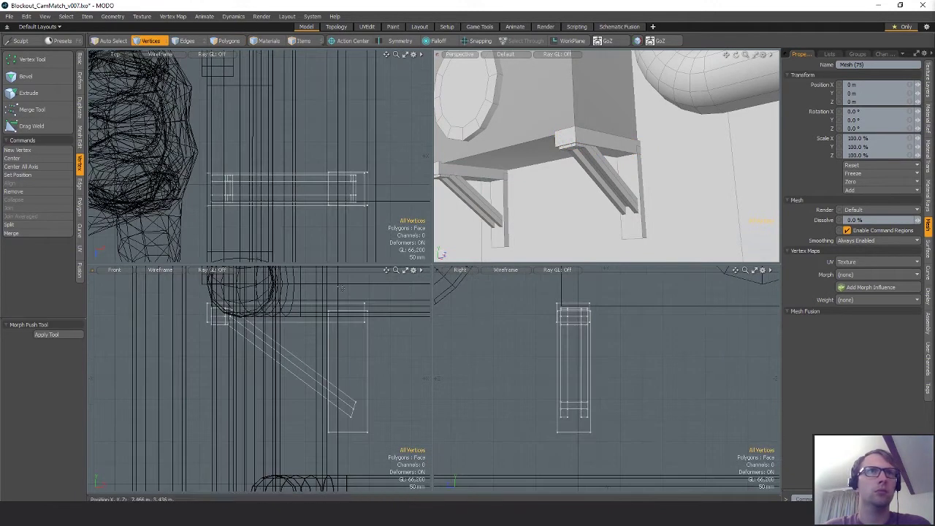
pyautogui.press('w')
pyautogui.moveTo(535, 174); pyautogui.dragTo(535, 166)
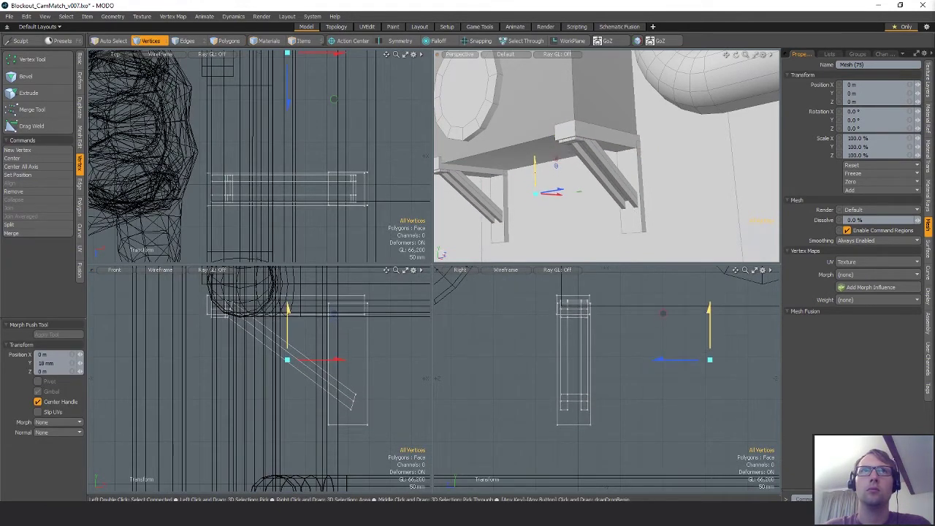
# Step: Thin the top beams of both brackets by lowering their upper front and rear vertices
pyautogui.press('space')
pyautogui.keyDown('ctrl'); pyautogui.keyDown('alt'); pyautogui.moveTo(572, 318); pyautogui.dragTo(637, 314); pyautogui.keyUp('alt'); pyautogui.keyUp('ctrl')
pyautogui.moveTo(518, 313)
pyautogui.mouseDown(button='right')
pyautogui.moveTo(563, 327)
pyautogui.moveTo(614, 311)
pyautogui.mouseUp(button='right')
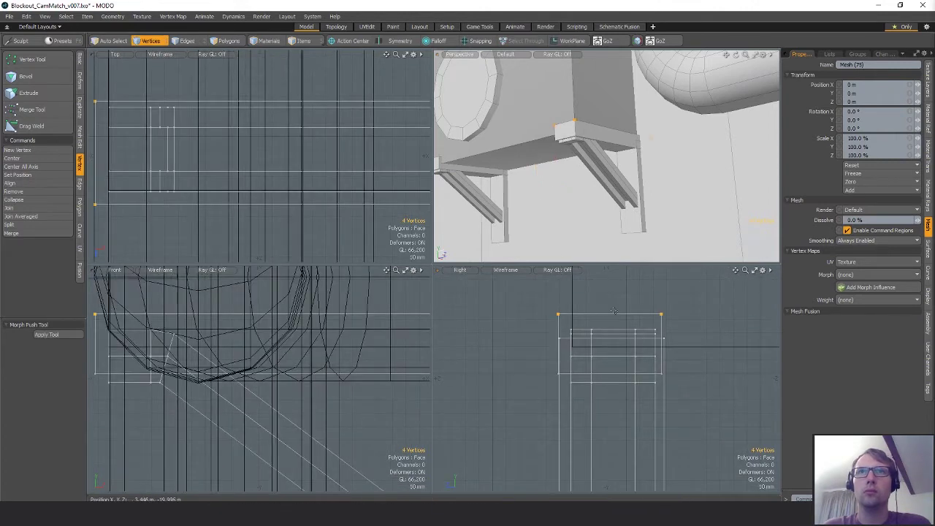
pyautogui.moveTo(329, 314)
pyautogui.keyDown('alt'); pyautogui.keyDown('shift'); pyautogui.mouseDown()
pyautogui.moveTo(319, 338)
pyautogui.moveTo(262, 338)
pyautogui.mouseUp(); pyautogui.keyUp('shift'); pyautogui.keyUp('alt')
pyautogui.moveTo(163, 335)
pyautogui.mouseDown(button='right')
pyautogui.moveTo(149, 365)
pyautogui.moveTo(165, 362)
pyautogui.mouseUp(button='right')
pyautogui.keyDown('alt'); pyautogui.keyDown('shift'); pyautogui.moveTo(420, 359); pyautogui.dragTo(328, 370); pyautogui.keyUp('shift'); pyautogui.keyUp('alt')
pyautogui.moveTo(304, 371)
pyautogui.keyDown('shift'); pyautogui.mouseDown(button='right')
pyautogui.moveTo(236, 352)
pyautogui.moveTo(252, 353)
pyautogui.mouseUp(button='right'); pyautogui.keyUp('shift')
pyautogui.press('w')
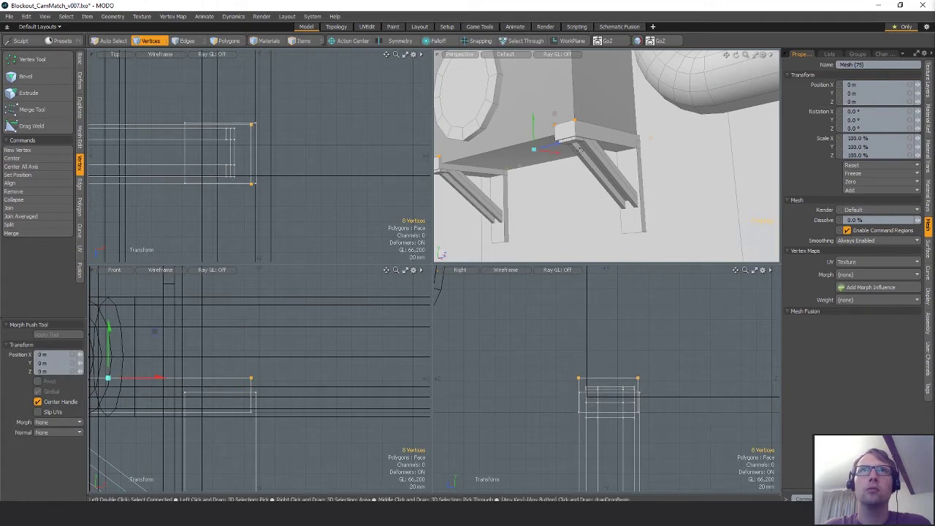
pyautogui.moveTo(533, 125); pyautogui.dragTo(611, 152)
pyautogui.press('q')
pyautogui.press('5')
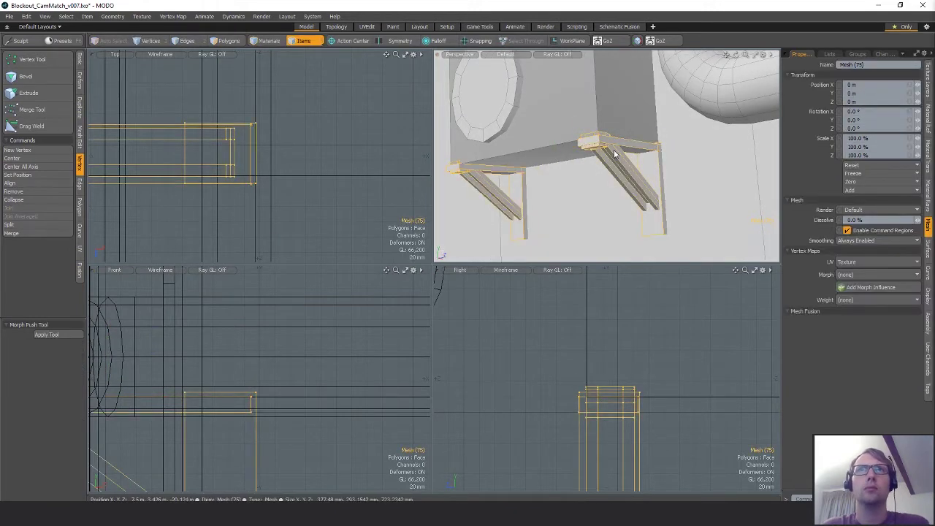
# Step: Lower all vertices of the diagonal braces' front ends by 17 mm beneath the top beams
pyautogui.press('1')
pyautogui.keyDown('alt'); pyautogui.moveTo(120, 394); pyautogui.dragTo(386, 380); pyautogui.keyUp('alt')
pyautogui.scroll(3, 238, 385)
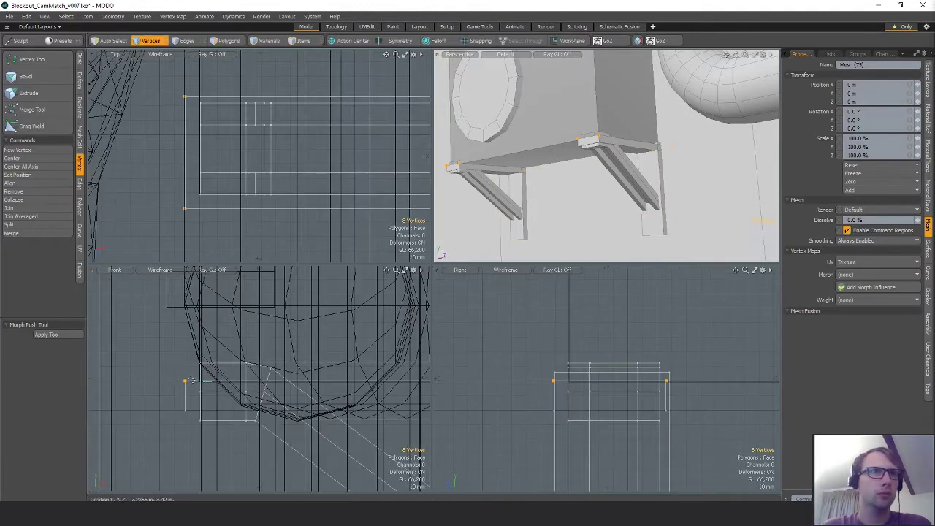
pyautogui.moveTo(190, 380); pyautogui.dragTo(340, 369, button='right')
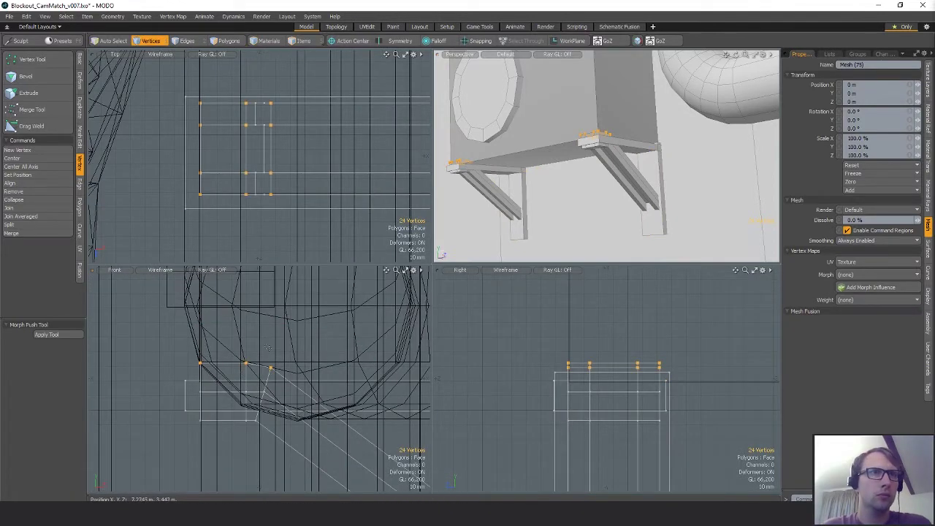
pyautogui.moveTo(190, 442); pyautogui.dragTo(289, 342, button='right')
pyautogui.press('w')
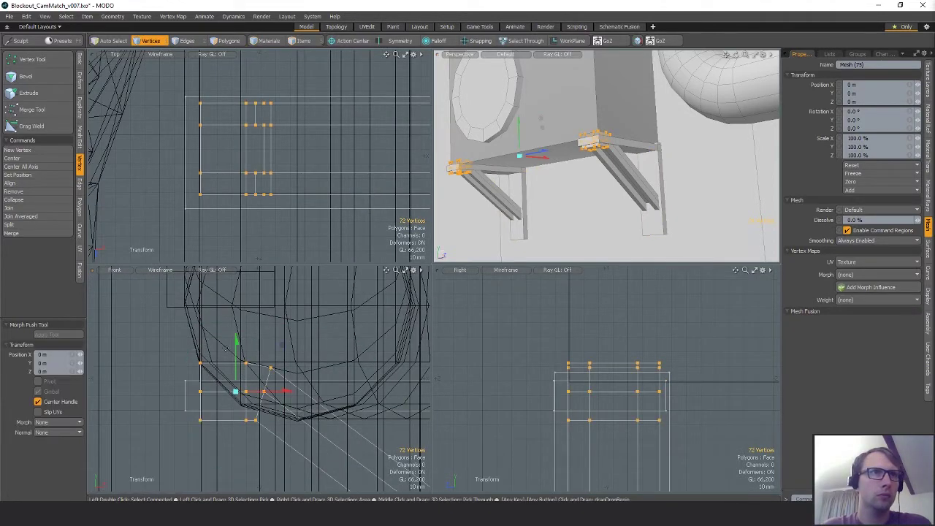
pyautogui.moveTo(236, 353); pyautogui.dragTo(236, 378)
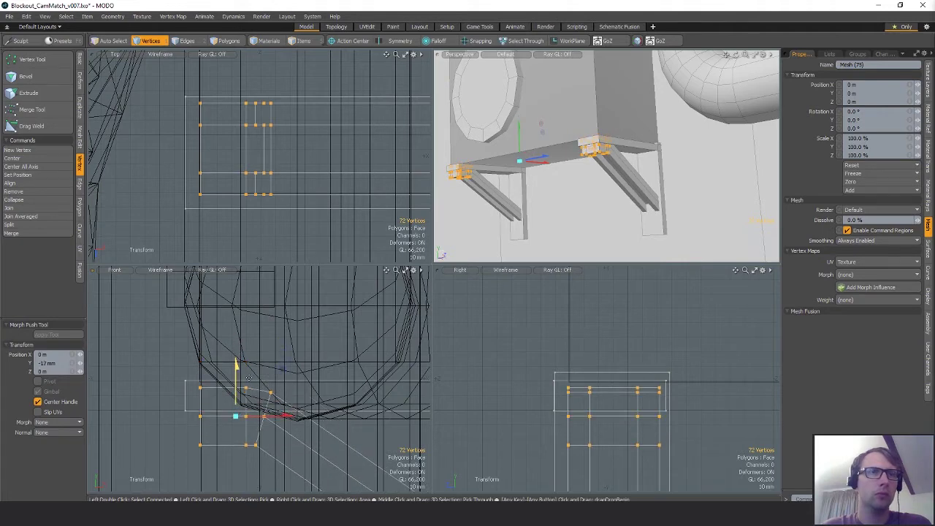
# Step: Raise the two lower vertex rows of the braces' front ends together with the braces' wall ends by 6 mm
pyautogui.scroll(-5, 294, 417)
pyautogui.keyDown('alt'); pyautogui.moveTo(290, 417); pyautogui.dragTo(216, 343); pyautogui.keyUp('alt')
pyautogui.press('space')
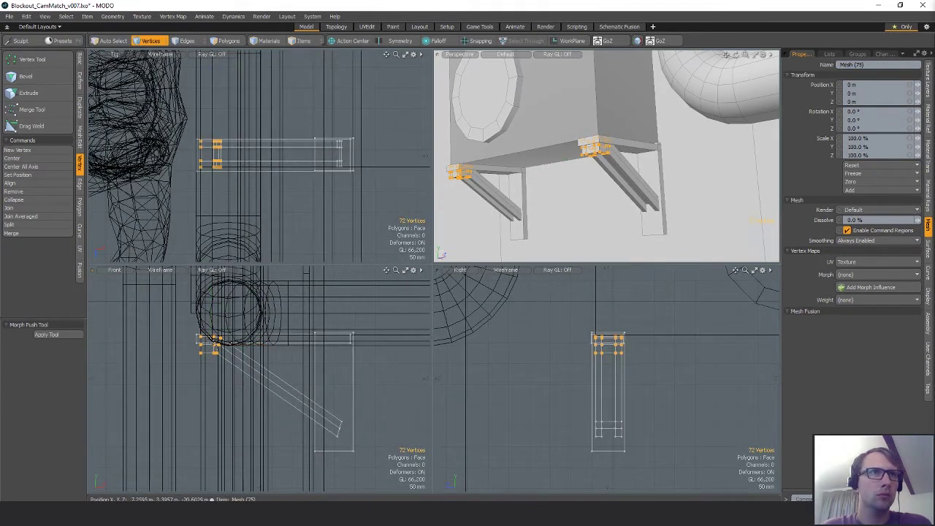
pyautogui.moveTo(233, 341)
pyautogui.keyDown('ctrl'); pyautogui.mouseDown(button='right')
pyautogui.moveTo(255, 329)
pyautogui.moveTo(246, 342)
pyautogui.mouseUp(button='right'); pyautogui.keyUp('ctrl')
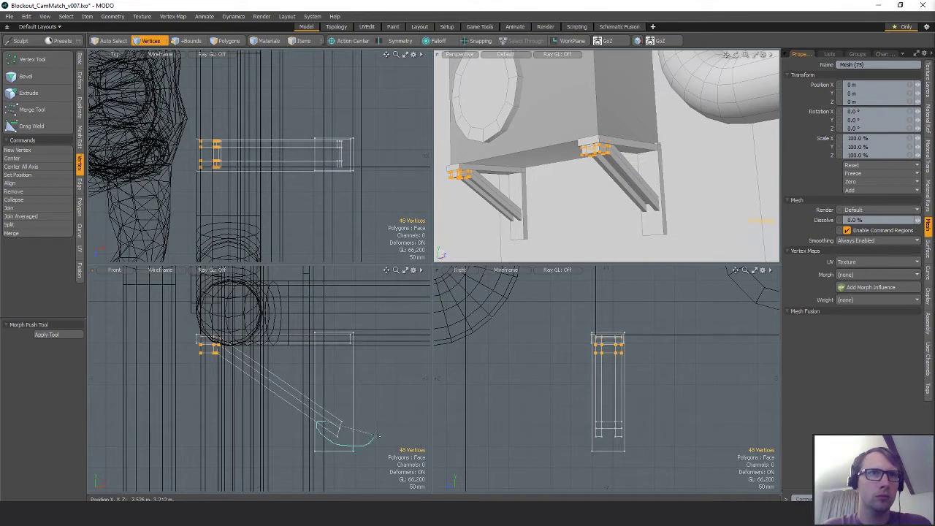
pyautogui.keyDown('shift'); pyautogui.moveTo(376, 436); pyautogui.dragTo(375, 433, button='right'); pyautogui.keyUp('shift')
pyautogui.press('w')
pyautogui.moveTo(273, 351); pyautogui.dragTo(272, 349)
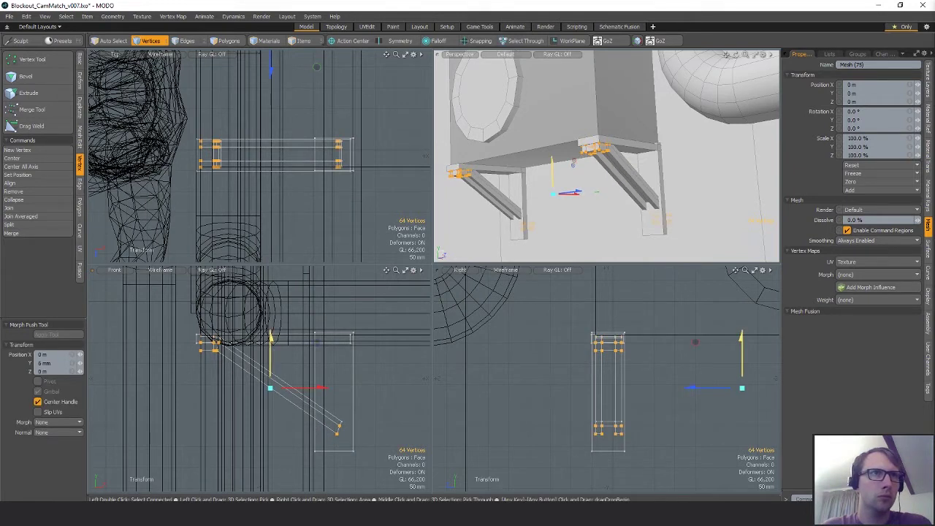
# Step: Raise only the bottom row of vertices at both ends of the diagonal braces by 8 mm
pyautogui.press('space')
pyautogui.keyDown('ctrl'); pyautogui.moveTo(222, 348); pyautogui.dragTo(307, 345, button='right'); pyautogui.keyUp('ctrl')
pyautogui.keyDown('ctrl'); pyautogui.moveTo(348, 406); pyautogui.dragTo(328, 419, button='right'); pyautogui.keyUp('ctrl')
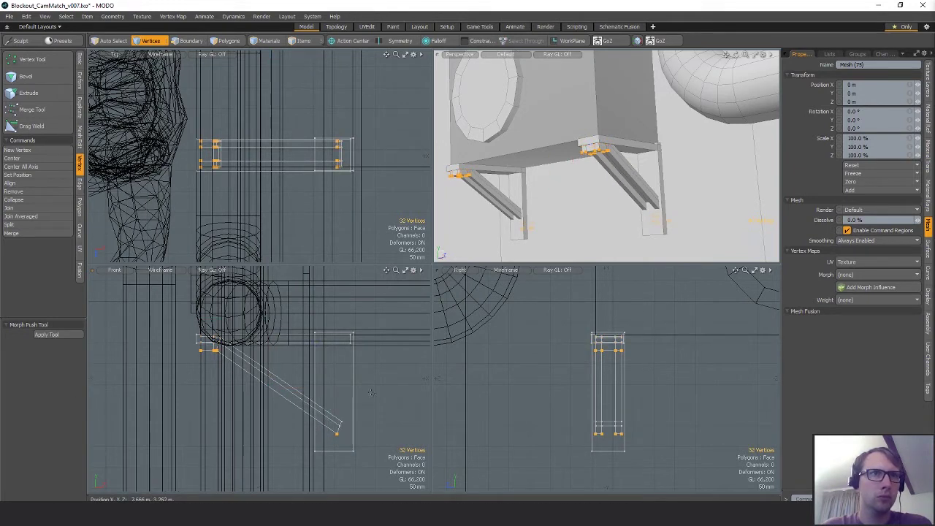
pyautogui.press('w')
pyautogui.moveTo(270, 356); pyautogui.dragTo(270, 352)
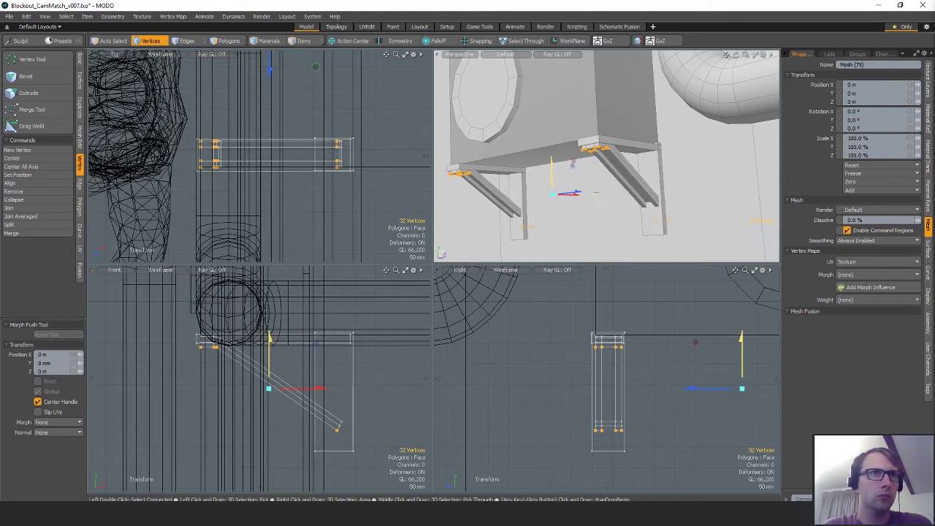
# Step: Copy one bracket's top beam and rotate the copy so it runs parallel to the wall
pyautogui.press('space')
pyautogui.click(583, 177)
pyautogui.moveTo(582, 177)
pyautogui.keyDown('alt'); pyautogui.mouseDown()
pyautogui.moveTo(567, 153)
pyautogui.moveTo(506, 133)
pyautogui.moveTo(579, 175)
pyautogui.mouseUp(); pyautogui.keyUp('alt')
pyautogui.keyDown('alt'); pyautogui.keyDown('shift'); pyautogui.moveTo(578, 175); pyautogui.dragTo(536, 153); pyautogui.keyUp('shift'); pyautogui.keyUp('alt')
pyautogui.press('2')
pyautogui.press('5')
pyautogui.press('3')
pyautogui.doubleClick(539, 153)
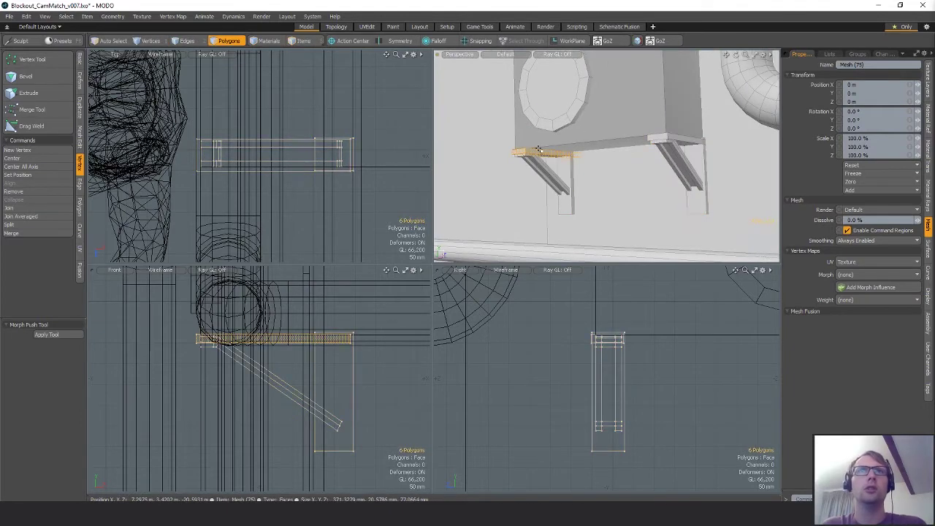
pyautogui.keyDown('ctrl'); pyautogui.keyDown('alt'); pyautogui.moveTo(283, 181); pyautogui.dragTo(244, 176); pyautogui.keyUp('alt'); pyautogui.keyUp('ctrl')
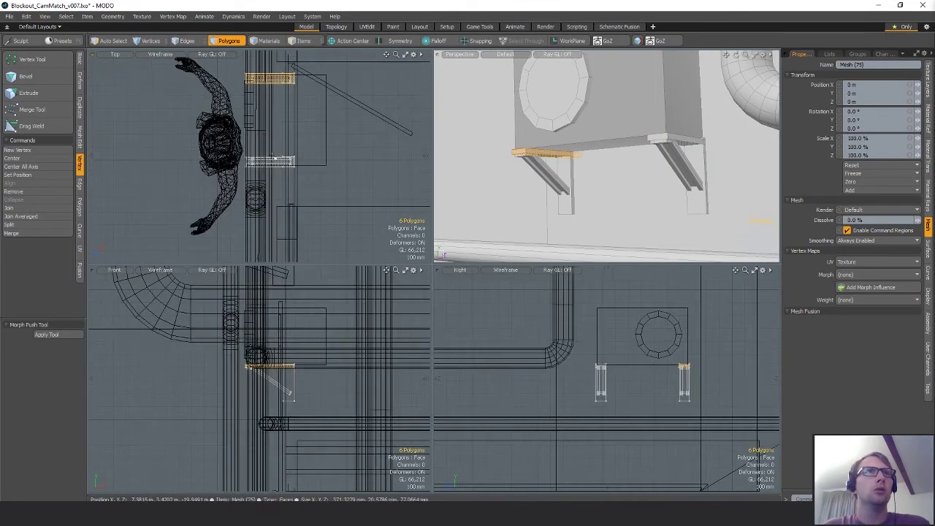
pyautogui.press('e')
pyautogui.keyDown('ctrl'); pyautogui.moveTo(311, 121); pyautogui.dragTo(285, 183); pyautogui.keyUp('ctrl')
# Step: Place the rotated beam at the brackets' front ends and stretch its end vertices to span from bracket to bracket
pyautogui.press('w')
pyautogui.moveTo(340, 102)
pyautogui.mouseDown()
pyautogui.moveTo(324, 146)
pyautogui.moveTo(296, 165)
pyautogui.moveTo(301, 183)
pyautogui.moveTo(324, 138)
pyautogui.mouseUp()
pyautogui.press('q')
pyautogui.press('1')
pyautogui.moveTo(323, 138); pyautogui.dragTo(350, 167, button='right')
pyautogui.press('w')
pyautogui.moveTo(281, 175); pyautogui.dragTo(282, 231)
# Step: Narrow the front crossbeam between the brackets to 55% along X
pyautogui.press('space')
pyautogui.press('space')
pyautogui.press('space')
pyautogui.doubleClick(288, 165)
pyautogui.keyDown('ctrl'); pyautogui.keyDown('alt'); pyautogui.moveTo(289, 165); pyautogui.dragTo(240, 197); pyautogui.keyUp('alt'); pyautogui.keyUp('ctrl')
pyautogui.keyDown('alt'); pyautogui.moveTo(597, 192); pyautogui.dragTo(642, 166); pyautogui.keyUp('alt')
pyautogui.press('r')
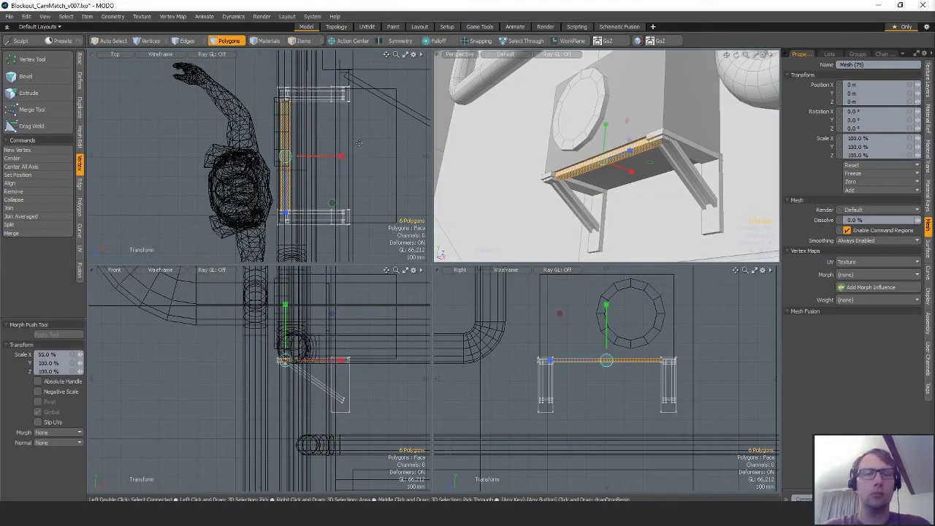
# Step: Duplicate the crossbeam and move the copy along X toward the wall, to about the middle of the brackets
pyautogui.hotkey('ctrl', 'c')
pyautogui.hotkey('ctrl', 'v')
pyautogui.press('w')
pyautogui.moveTo(339, 157); pyautogui.dragTo(374, 156)
pyautogui.press('q')
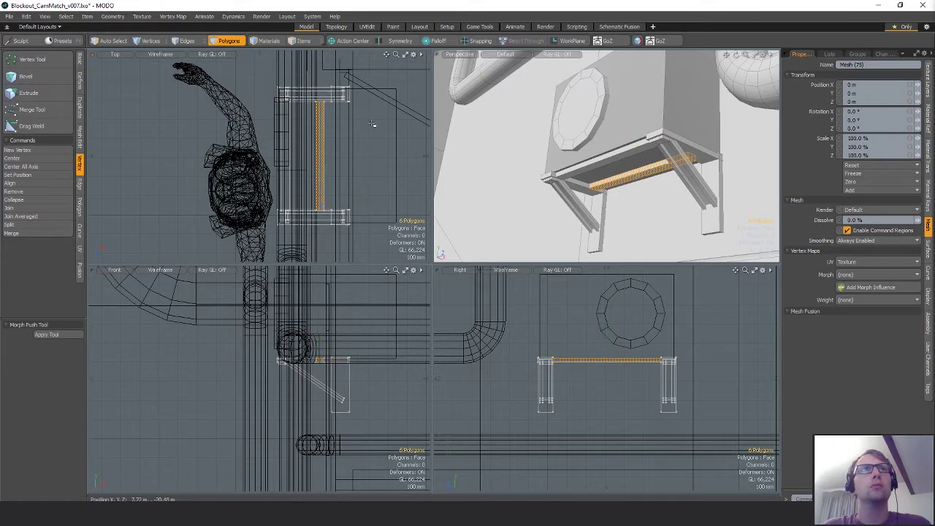
pyautogui.click(376, 125)
pyautogui.scroll(-4, 555, 133)
pyautogui.keyDown('alt'); pyautogui.moveTo(552, 136); pyautogui.dragTo(635, 146); pyautogui.keyUp('alt')
pyautogui.scroll(-3, 571, 149)
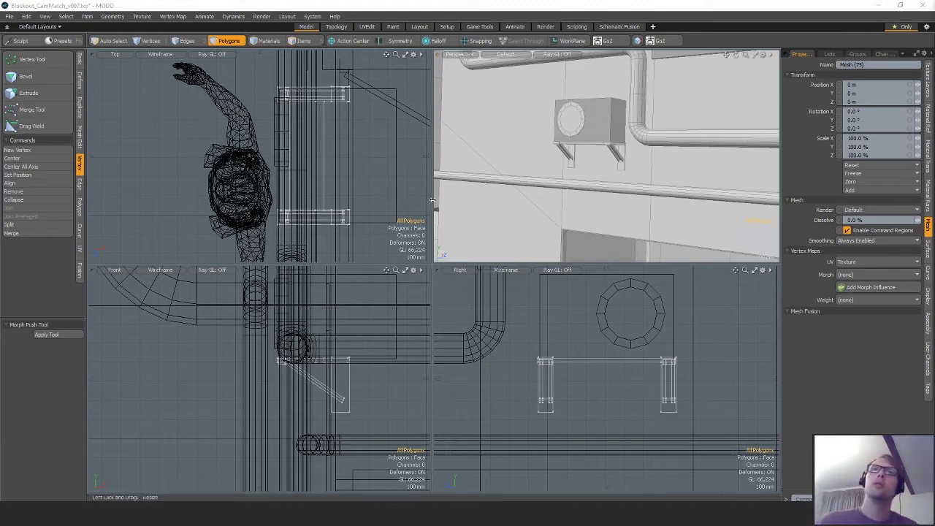
pyautogui.keyDown('alt'); pyautogui.moveTo(620, 140); pyautogui.dragTo(614, 157); pyautogui.keyUp('alt')
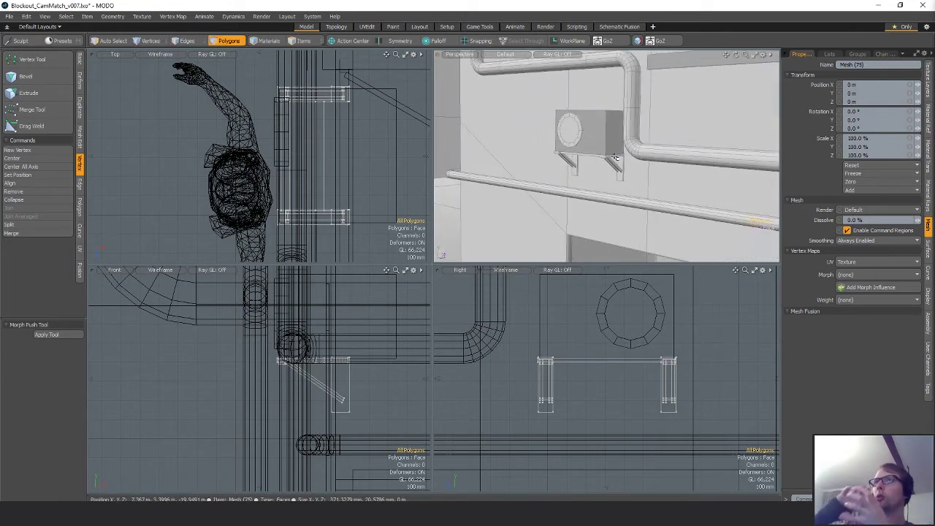
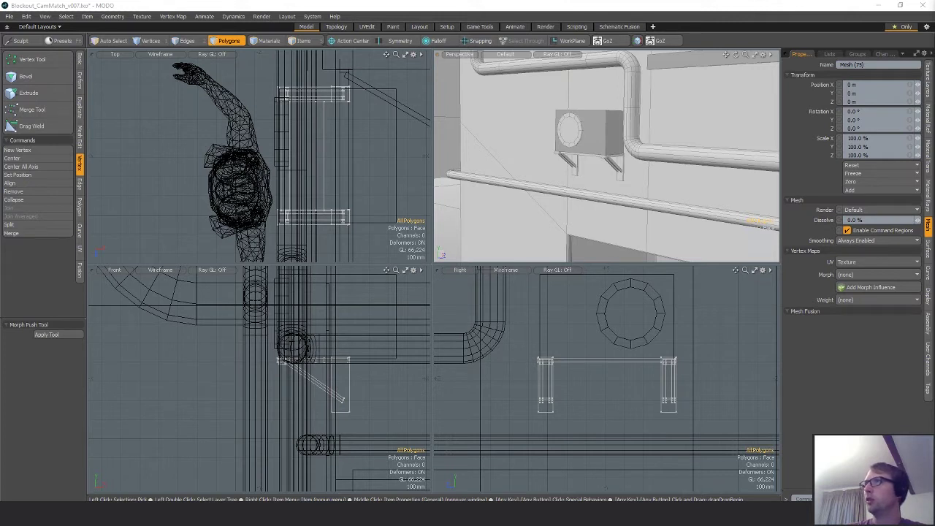
# Step: Copy the complete lattice girder near the fire escape into a new mesh item
pyautogui.scroll(-6, 695, 169)
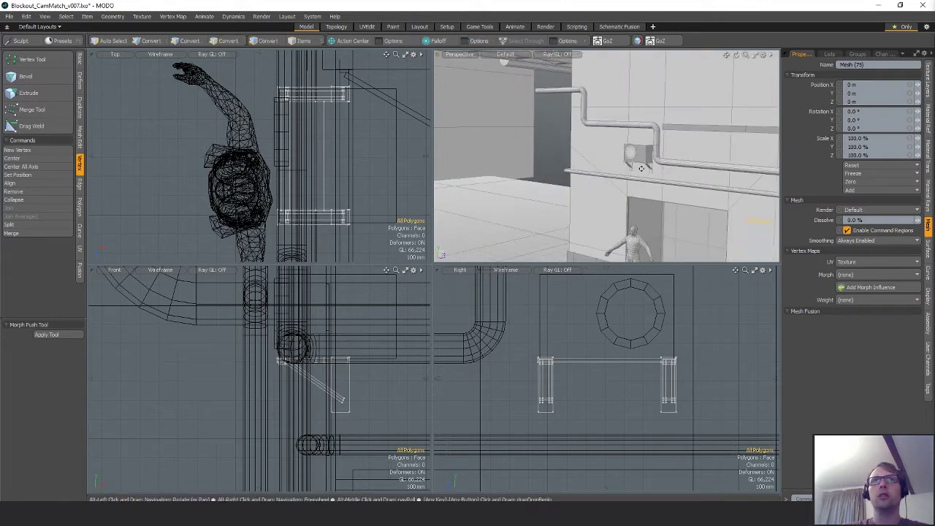
pyautogui.keyDown('alt'); pyautogui.moveTo(695, 169); pyautogui.dragTo(591, 181); pyautogui.keyUp('alt')
pyautogui.keyDown('alt'); pyautogui.keyDown('shift'); pyautogui.moveTo(657, 173); pyautogui.dragTo(650, 176); pyautogui.keyUp('shift'); pyautogui.keyUp('alt')
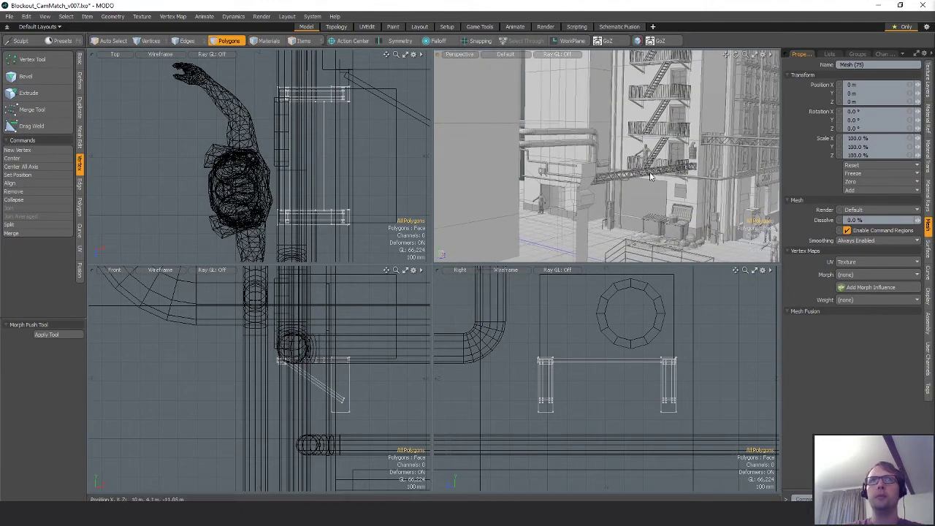
pyautogui.click(649, 179)
pyautogui.press('3')
pyautogui.scroll(-5, 332, 177)
pyautogui.keyDown('alt'); pyautogui.keyDown('shift'); pyautogui.moveTo(202, 182); pyautogui.dragTo(357, 127); pyautogui.keyUp('shift'); pyautogui.keyUp('alt')
pyautogui.scroll(-5, 357, 127)
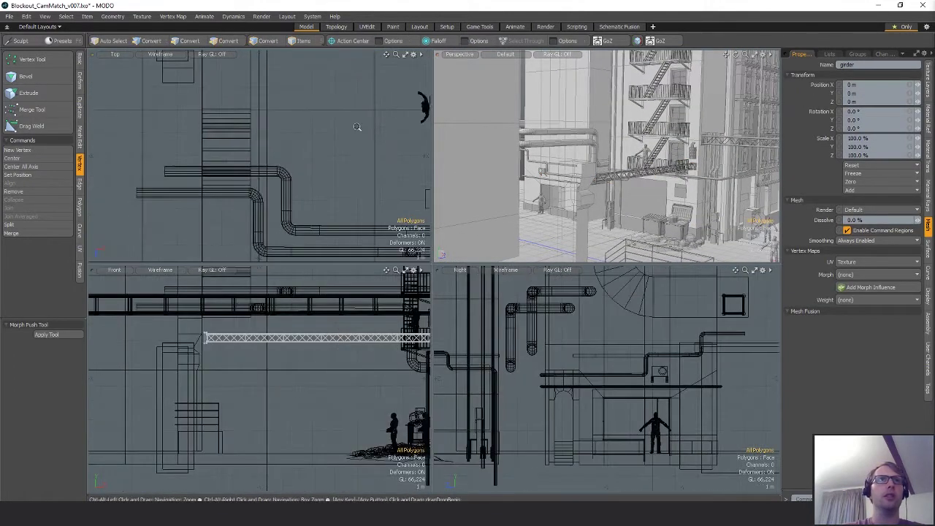
pyautogui.moveTo(421, 188); pyautogui.dragTo(417, 186, button='right')
pyautogui.keyDown('alt'); pyautogui.moveTo(375, 184); pyautogui.dragTo(345, 173); pyautogui.keyUp('alt')
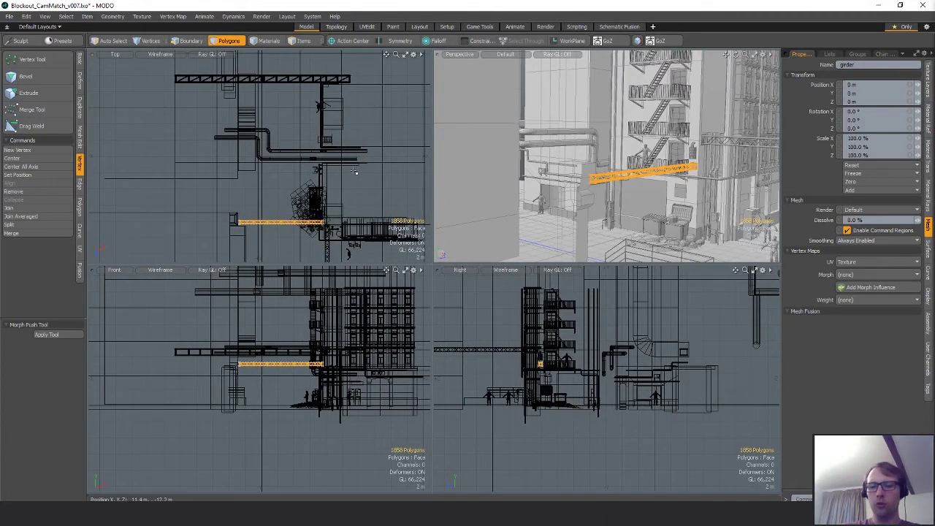
pyautogui.hotkey('ctrl', 'c')
pyautogui.press('n')
pyautogui.hotkey('ctrl', 'v')
pyautogui.press('w')
pyautogui.press('q')
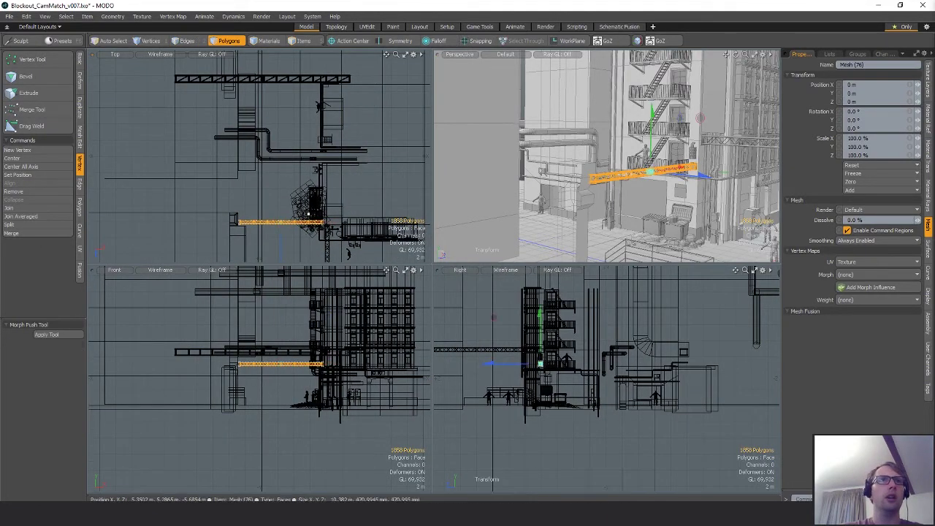
# Step: Move the copied girder about -14.3 m along Z and about 1.1 m down, to the wall with the box unit
pyautogui.click(290, 248)
pyautogui.press('w')
pyautogui.moveTo(282, 240); pyautogui.dragTo(282, 159)
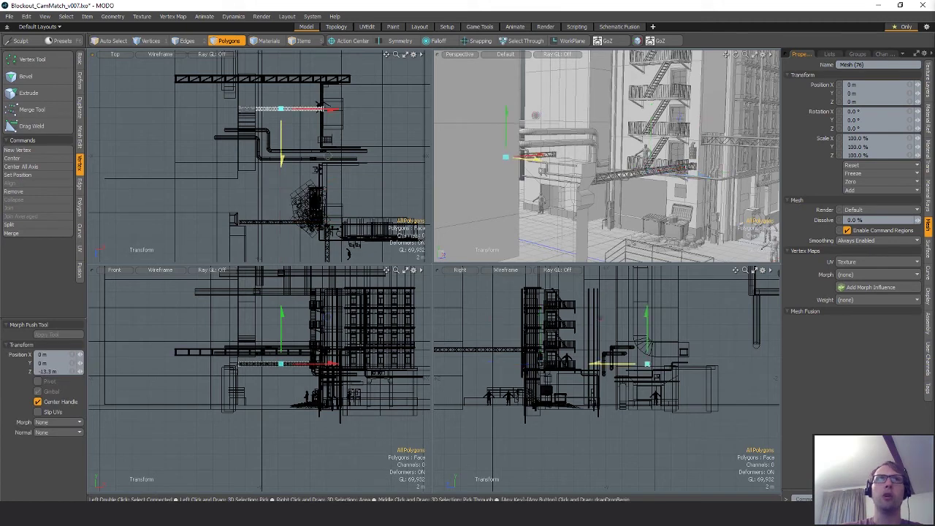
pyautogui.hotkey('shift', 'a')
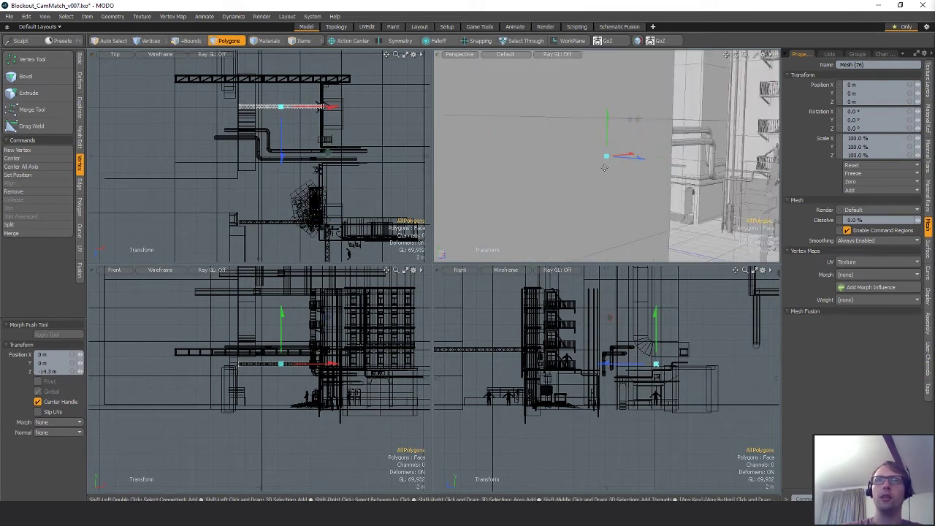
pyautogui.keyDown('alt'); pyautogui.moveTo(605, 168); pyautogui.dragTo(499, 178); pyautogui.keyUp('alt')
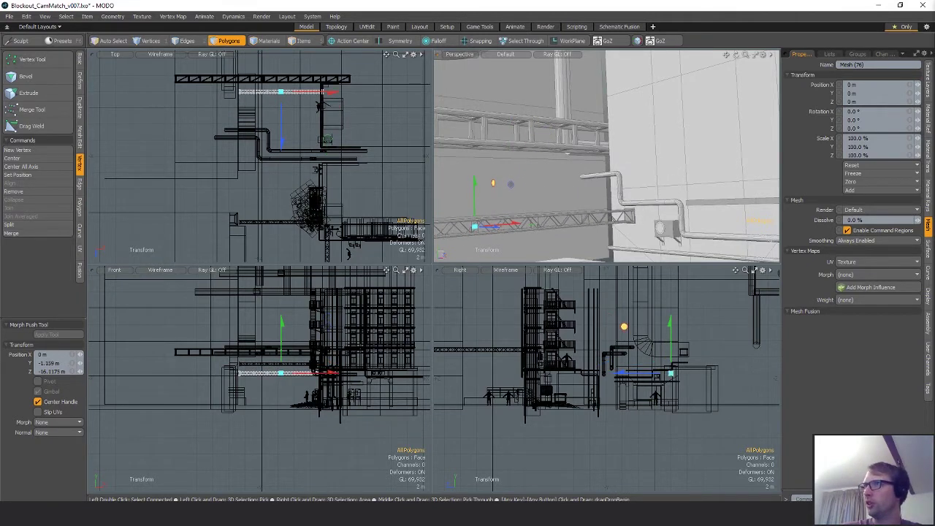
pyautogui.moveTo(494, 183); pyautogui.dragTo(535, 178)
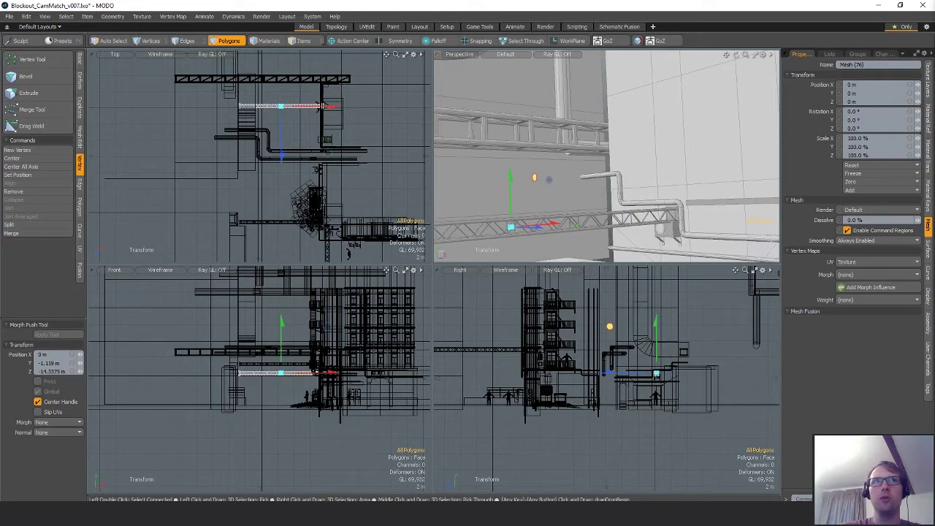
# Step: Shift the copied girder sideways along the wall and slightly up so its end clears the box unit
pyautogui.keyDown('ctrl'); pyautogui.keyDown('alt'); pyautogui.moveTo(340, 106); pyautogui.dragTo(415, 108); pyautogui.keyUp('alt'); pyautogui.keyUp('ctrl')
pyautogui.keyDown('alt'); pyautogui.moveTo(657, 184); pyautogui.dragTo(647, 147); pyautogui.keyUp('alt')
pyautogui.press('q')
pyautogui.press('w')
pyautogui.keyDown('alt'); pyautogui.keyDown('shift'); pyautogui.moveTo(657, 116); pyautogui.dragTo(656, 146); pyautogui.keyUp('shift'); pyautogui.keyUp('alt')
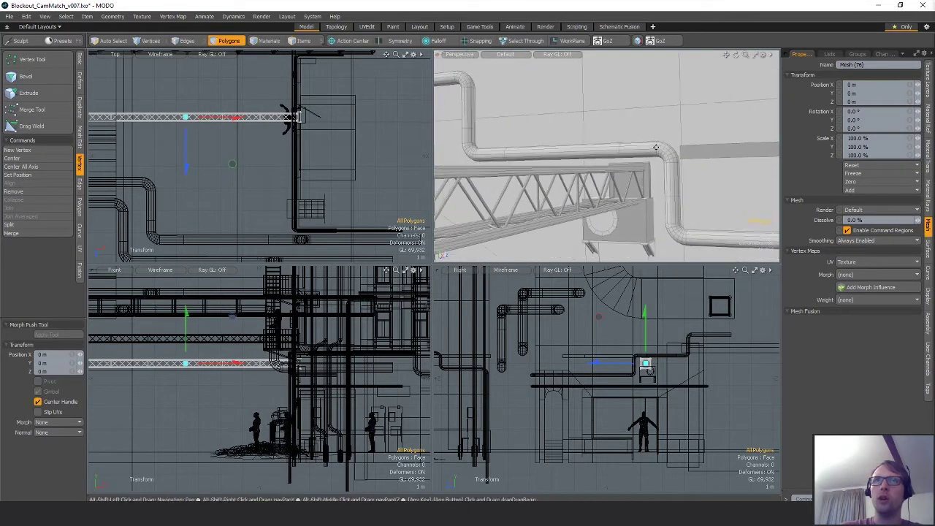
pyautogui.moveTo(695, 98); pyautogui.dragTo(703, 100)
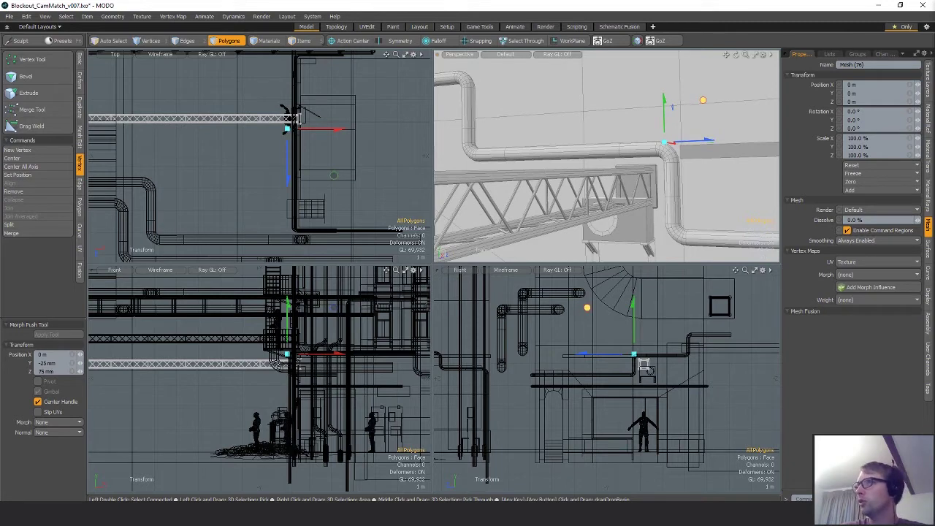
pyautogui.moveTo(703, 100); pyautogui.dragTo(783, 82)
pyautogui.press('space')
# Step: Delete the horizontal ledge strip on the wall behind the copied girder's end
pyautogui.click(739, 153)
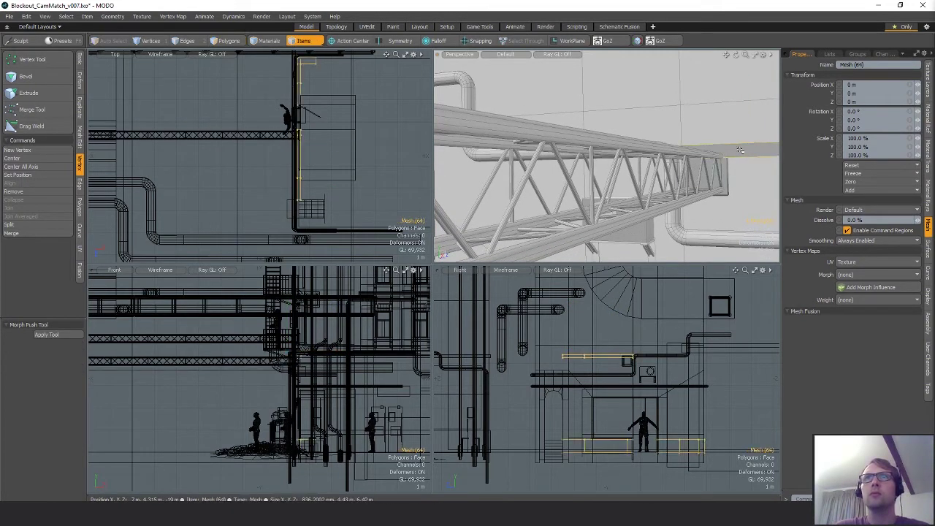
pyautogui.press('3')
pyautogui.doubleClick(740, 150)
pyautogui.press('Delete')
pyautogui.keyDown('alt'); pyautogui.moveTo(738, 151); pyautogui.dragTo(681, 172); pyautogui.keyUp('alt')
# Step: Raise the upper section of the stepped wall pipe, including its bends, above the copied girder
pyautogui.press('space')
pyautogui.press('5')
pyautogui.click(631, 217)
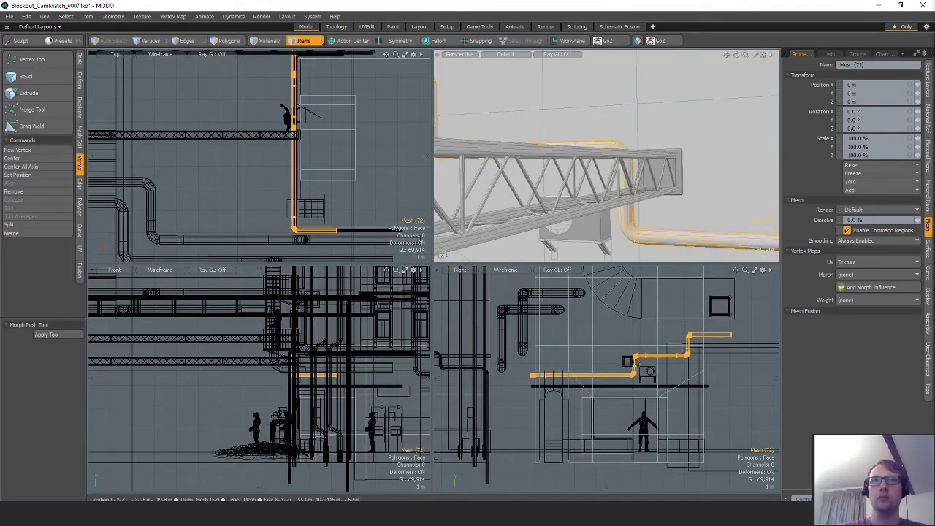
pyautogui.press('1')
pyautogui.moveTo(861, 388); pyautogui.dragTo(853, 389, button='right')
pyautogui.press('w')
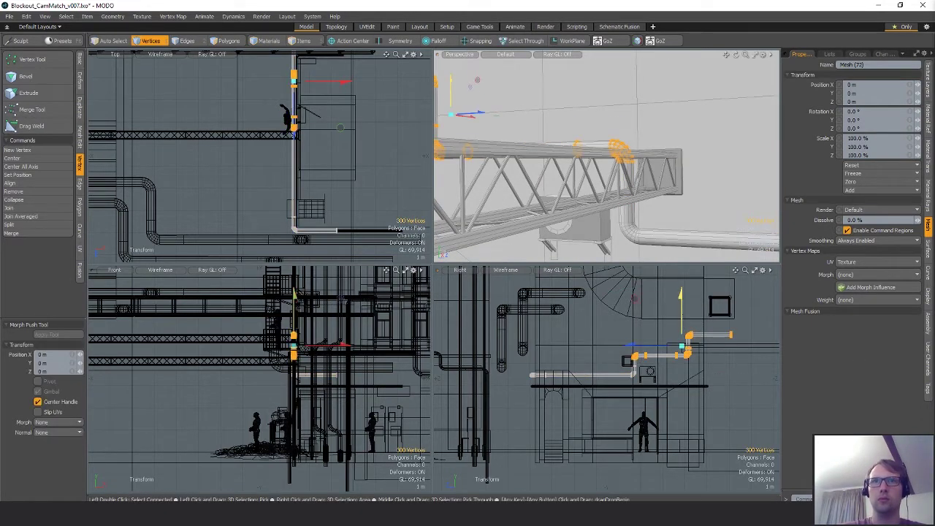
pyautogui.moveTo(682, 298); pyautogui.dragTo(682, 287)
pyautogui.press('q')
pyautogui.keyDown('alt'); pyautogui.moveTo(690, 219); pyautogui.dragTo(675, 188); pyautogui.keyUp('alt')
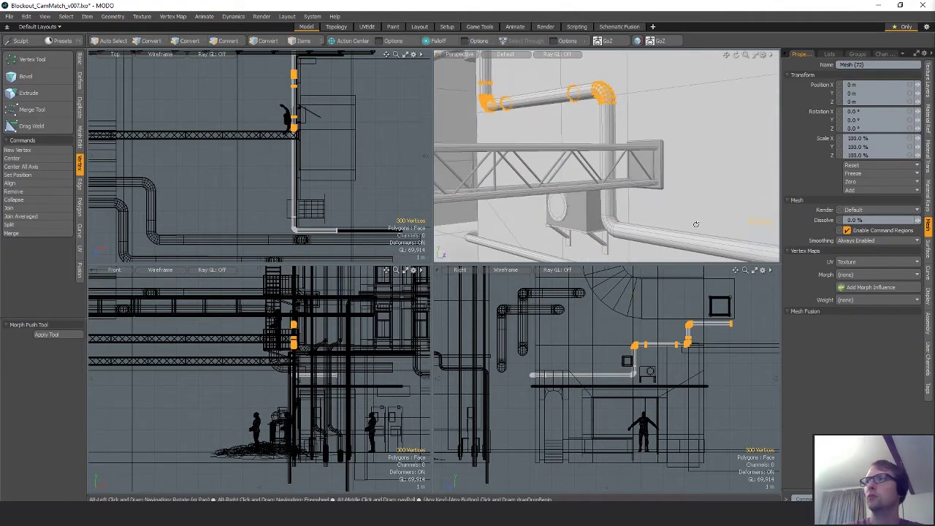
# Step: Lower the raised upper section of the wall pipe by 130 mm
pyautogui.press('2')
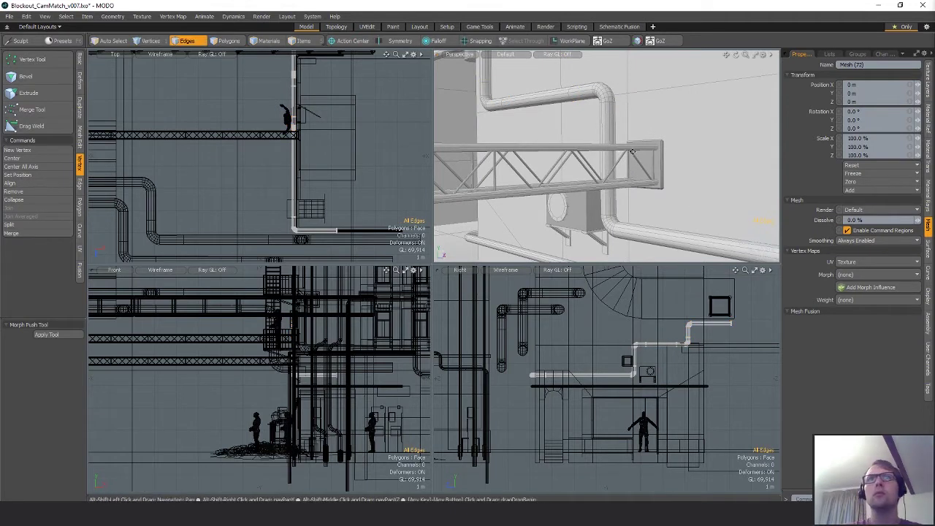
pyautogui.keyDown('alt'); pyautogui.moveTo(633, 151); pyautogui.dragTo(617, 108); pyautogui.keyUp('alt')
pyautogui.press('space')
pyautogui.press('space')
pyautogui.scroll(5, 657, 350)
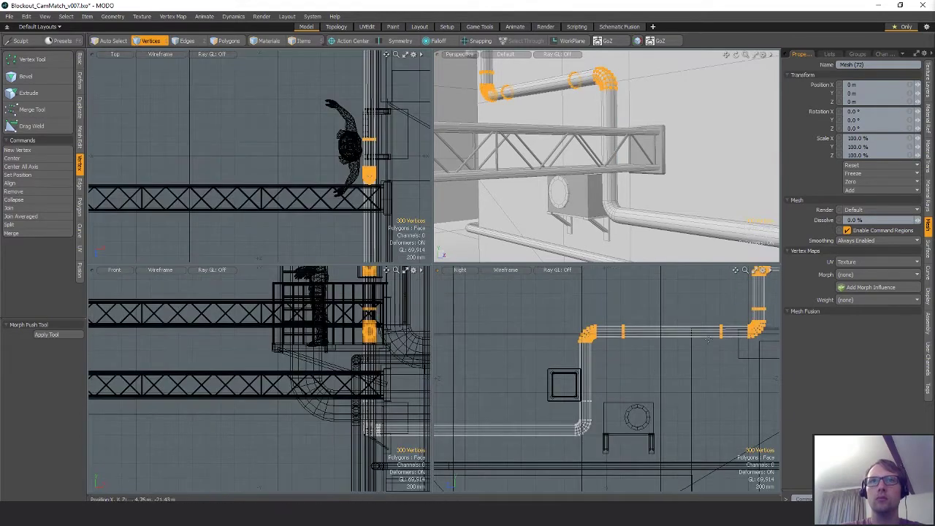
pyautogui.press('w')
pyautogui.moveTo(739, 289); pyautogui.dragTo(738, 298)
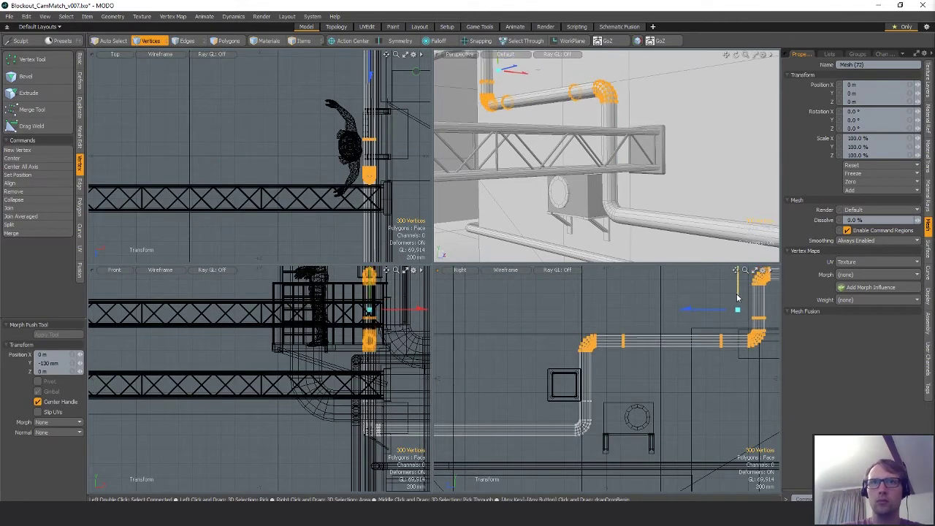
pyautogui.press('space')
pyautogui.press('Escape')
# Step: Move the copied girder 100 mm along Z, away from the pipe's vertical run
pyautogui.press('5')
pyautogui.click(560, 400)
pyautogui.press('3')
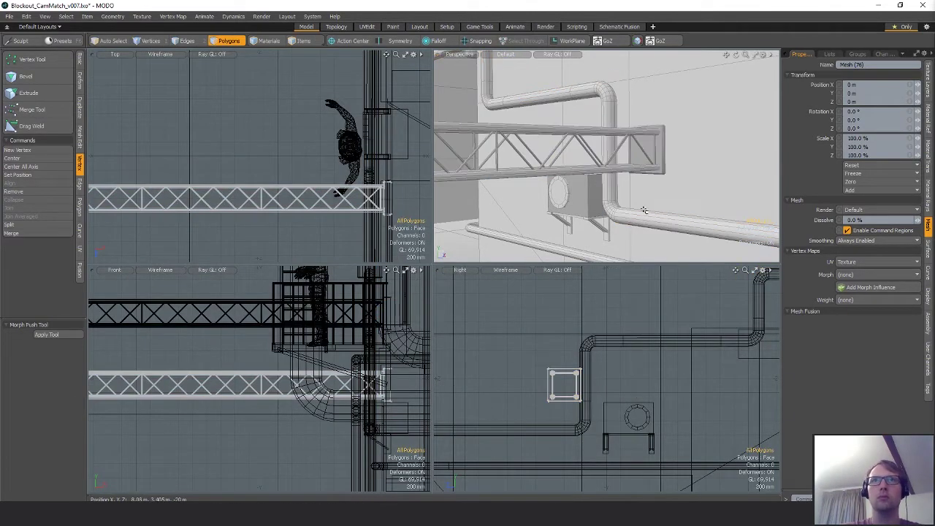
pyautogui.press('w')
pyautogui.keyDown('alt'); pyautogui.moveTo(647, 198); pyautogui.dragTo(661, 153); pyautogui.keyUp('alt')
pyautogui.press('space')
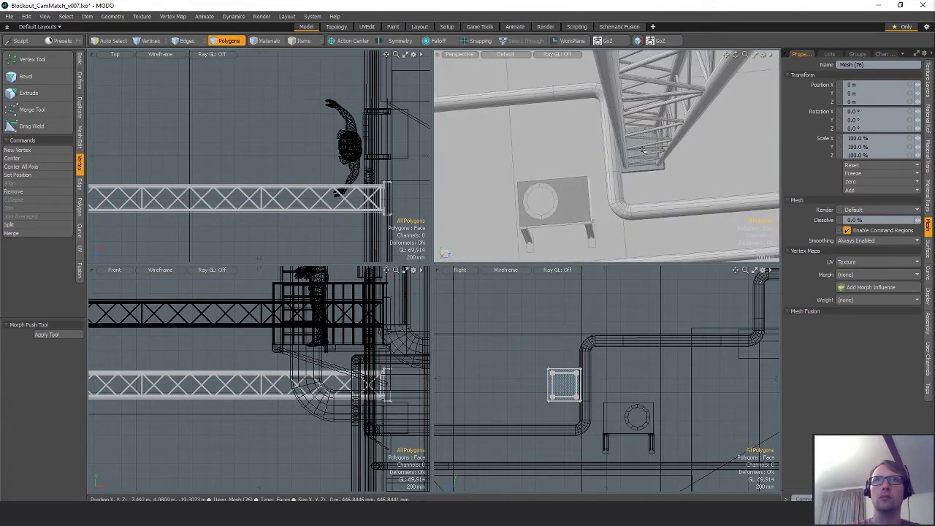
pyautogui.press('w')
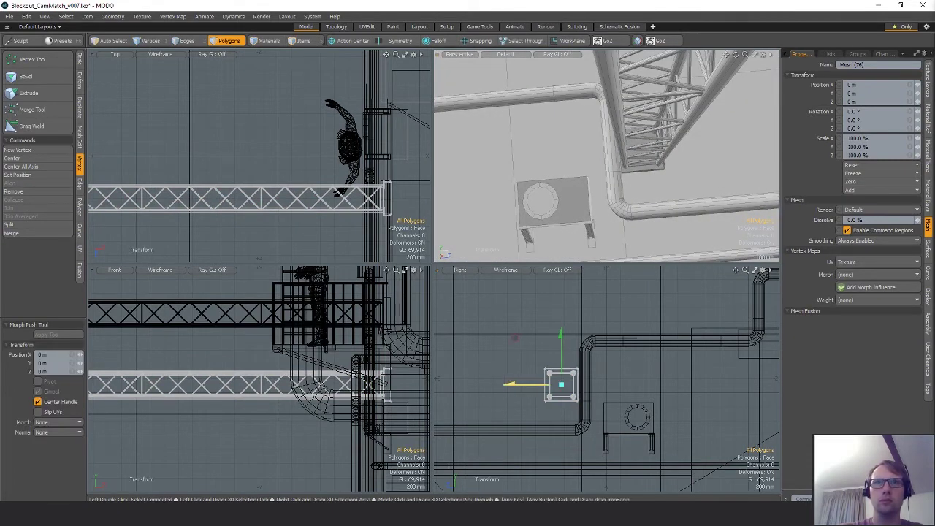
pyautogui.moveTo(514, 384); pyautogui.dragTo(509, 385)
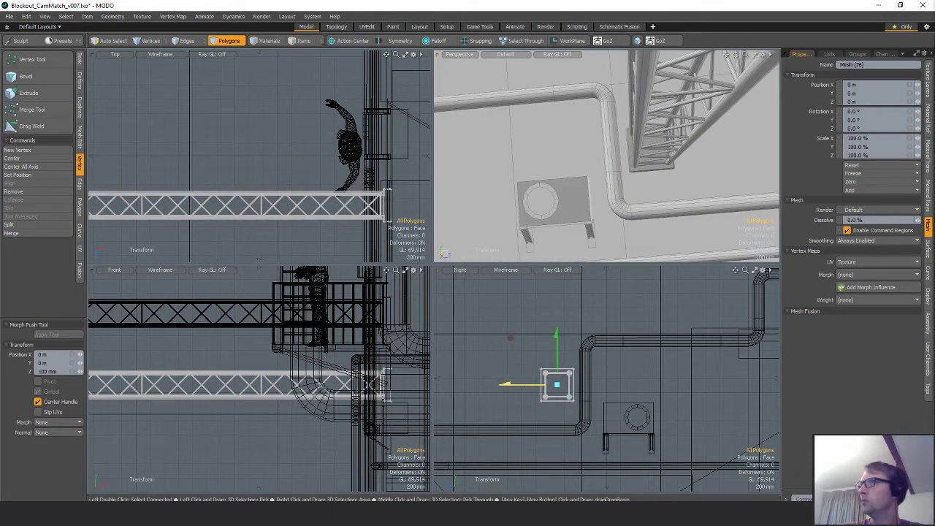
pyautogui.press('space')
# Step: Lower the copied girder slightly beneath the upper run of the wall pipe
pyautogui.keyDown('alt'); pyautogui.moveTo(670, 193); pyautogui.dragTo(681, 158); pyautogui.keyUp('alt')
pyautogui.press('w')
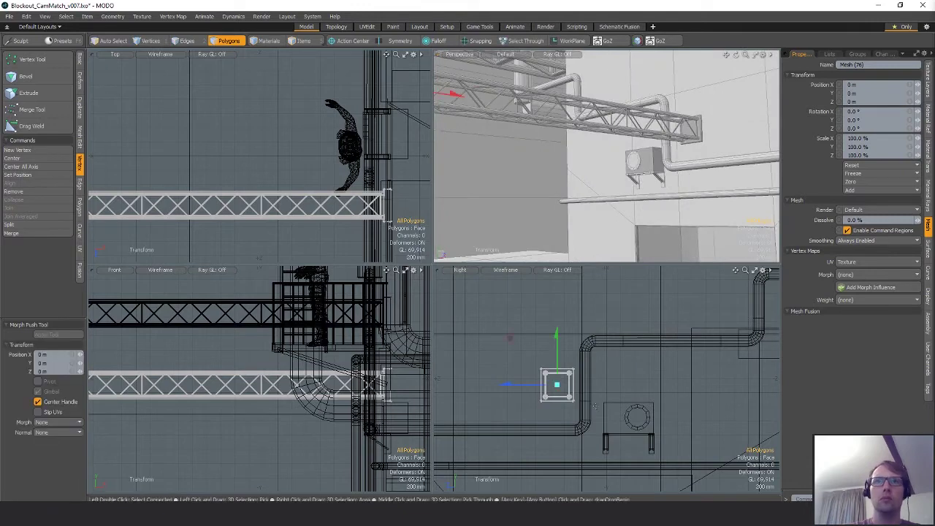
pyautogui.keyDown('ctrl'); pyautogui.keyDown('alt'); pyautogui.moveTo(597, 397); pyautogui.dragTo(639, 397); pyautogui.keyUp('alt'); pyautogui.keyUp('ctrl')
pyautogui.moveTo(516, 328); pyautogui.dragTo(519, 345)
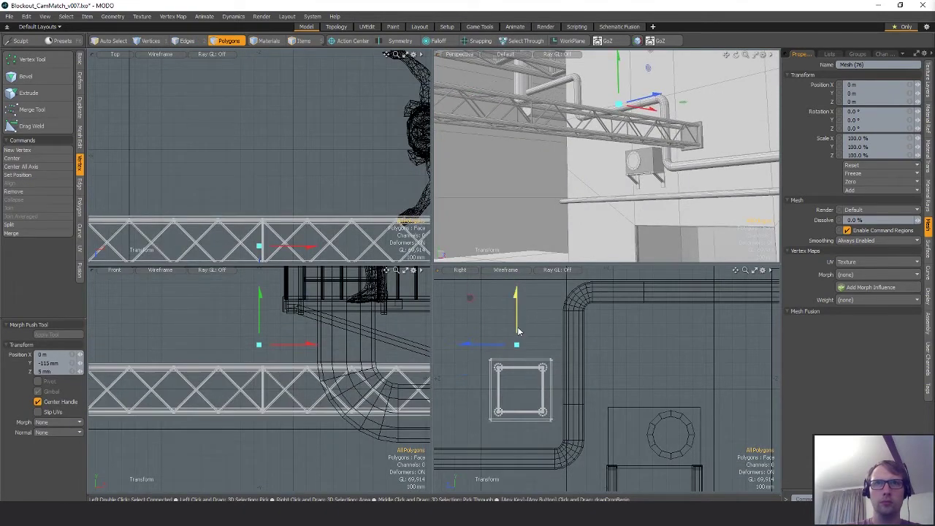
pyautogui.hotkey('ctrl', 'z')
pyautogui.moveTo(518, 300); pyautogui.dragTo(518, 317)
pyautogui.press('space')
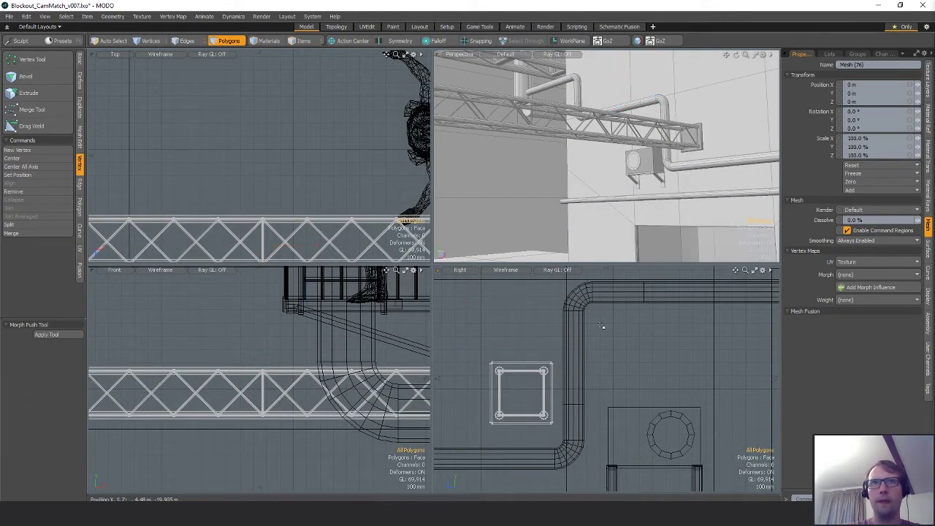
# Step: Lower the upper section of the wall pipe slightly to bring it closer to the girder and box unit
pyautogui.press('5')
pyautogui.click(584, 310)
pyautogui.keyDown('ctrl'); pyautogui.keyDown('alt'); pyautogui.moveTo(665, 329); pyautogui.dragTo(614, 340); pyautogui.keyUp('alt'); pyautogui.keyUp('ctrl')
pyautogui.press('1')
pyautogui.moveTo(609, 337)
pyautogui.mouseDown(button='right')
pyautogui.moveTo(539, 260)
pyautogui.moveTo(662, 336)
pyautogui.mouseUp(button='right')
pyautogui.keyDown('ctrl'); pyautogui.keyDown('alt'); pyautogui.moveTo(659, 334); pyautogui.dragTo(687, 323); pyautogui.keyUp('alt'); pyautogui.keyUp('ctrl')
pyautogui.press('w')
pyautogui.moveTo(647, 280); pyautogui.dragTo(647, 288)
pyautogui.press('q')
pyautogui.click(664, 172)
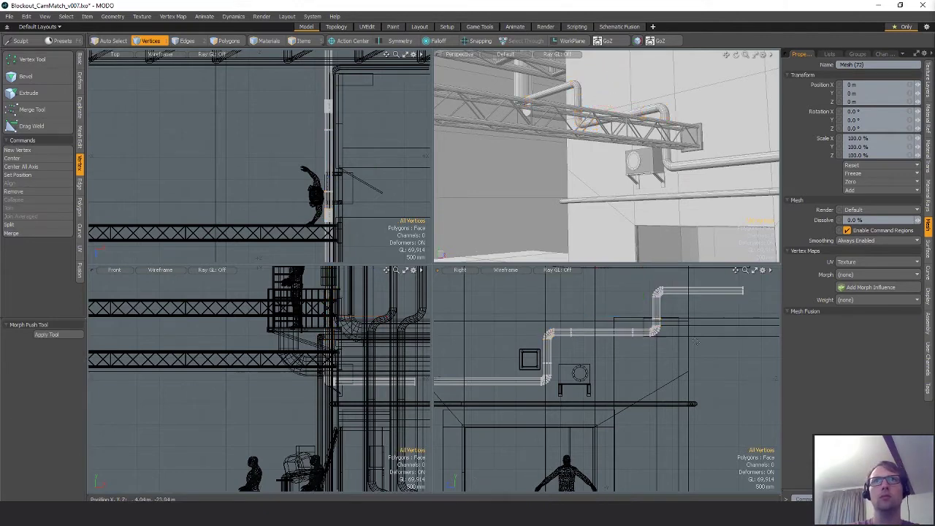
pyautogui.keyDown('alt'); pyautogui.moveTo(664, 171); pyautogui.dragTo(625, 147); pyautogui.keyUp('alt')
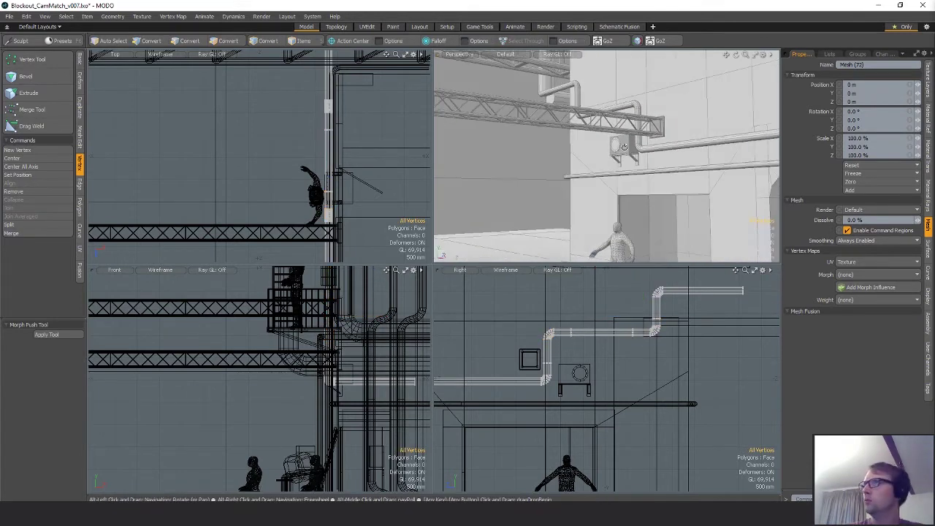
pyautogui.press('1')
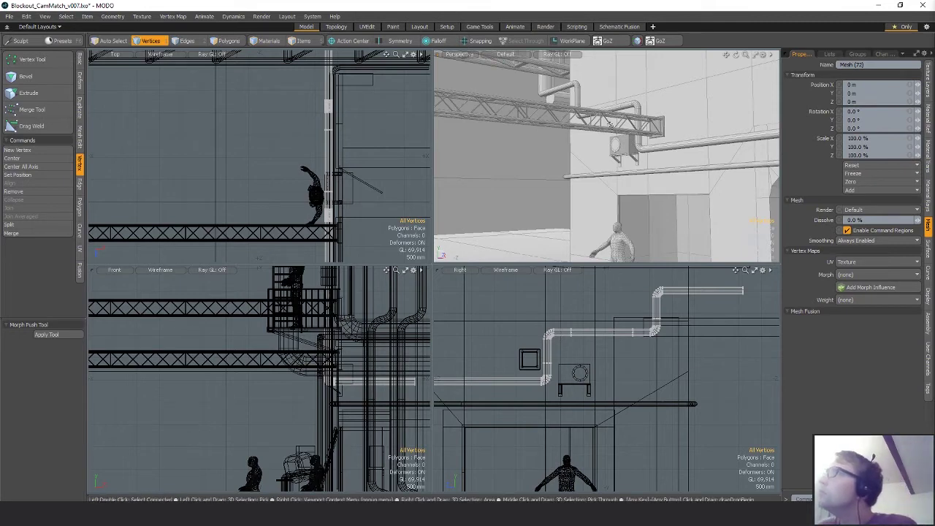
# Step: Raise the wall pipe's upper elbow and end section far up the wall, extending its vertical run
pyautogui.keyDown('alt'); pyautogui.moveTo(665, 309); pyautogui.dragTo(630, 376); pyautogui.keyUp('alt')
pyautogui.scroll(-2, 630, 376)
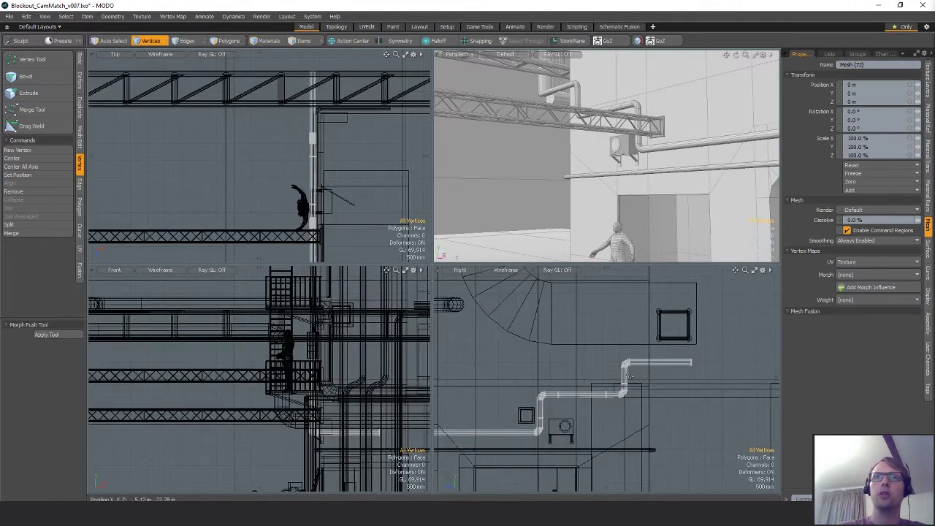
pyautogui.press('w')
pyautogui.keyDown('ctrl'); pyautogui.keyDown('alt'); pyautogui.moveTo(680, 317); pyautogui.dragTo(611, 313); pyautogui.keyUp('alt'); pyautogui.keyUp('ctrl')
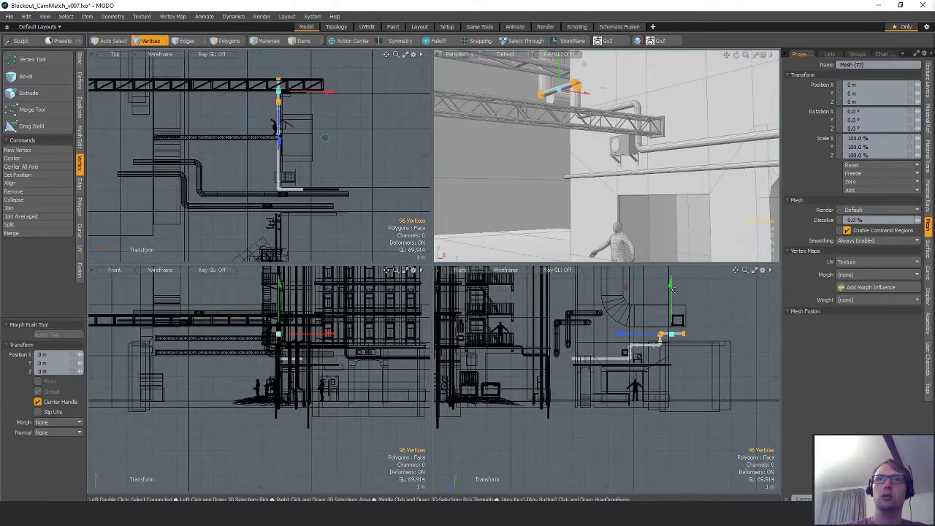
pyautogui.press('q')
pyautogui.press('Escape')
pyautogui.keyDown('alt'); pyautogui.moveTo(627, 174); pyautogui.dragTo(582, 135); pyautogui.keyUp('alt')
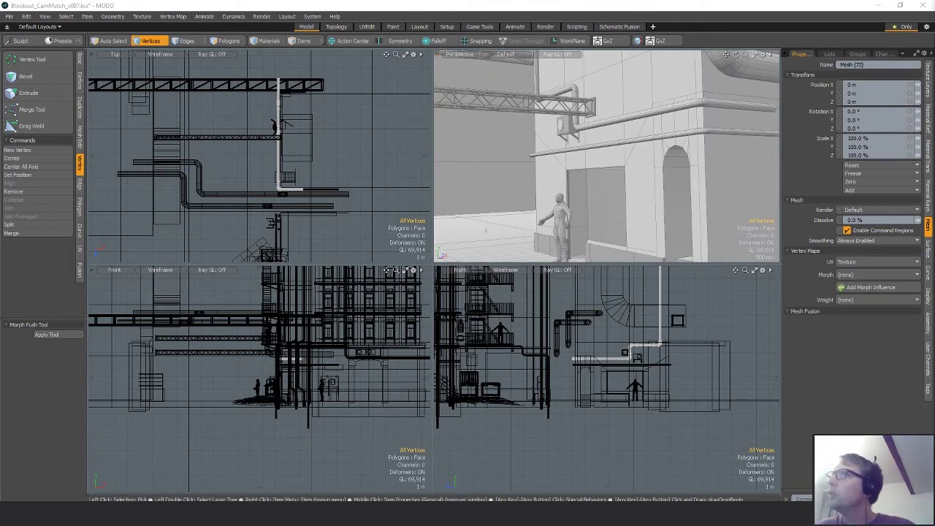
# Step: Copy the thin vertical pipe at the wall corner beside the dumpster and paste it into a new mesh
pyautogui.keyDown('alt'); pyautogui.moveTo(692, 216); pyautogui.dragTo(714, 181); pyautogui.keyUp('alt')
pyautogui.scroll(-5, 676, 206)
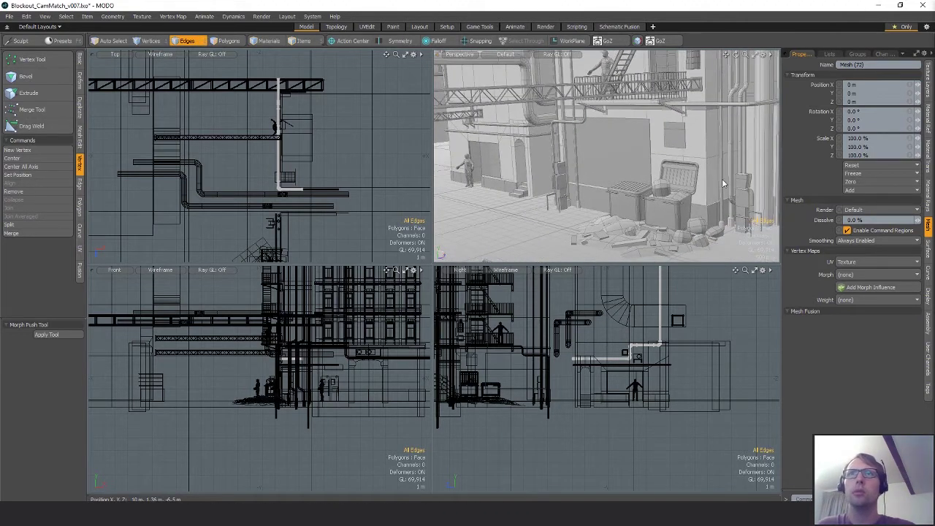
pyautogui.press('5')
pyautogui.click(723, 182)
pyautogui.press('3')
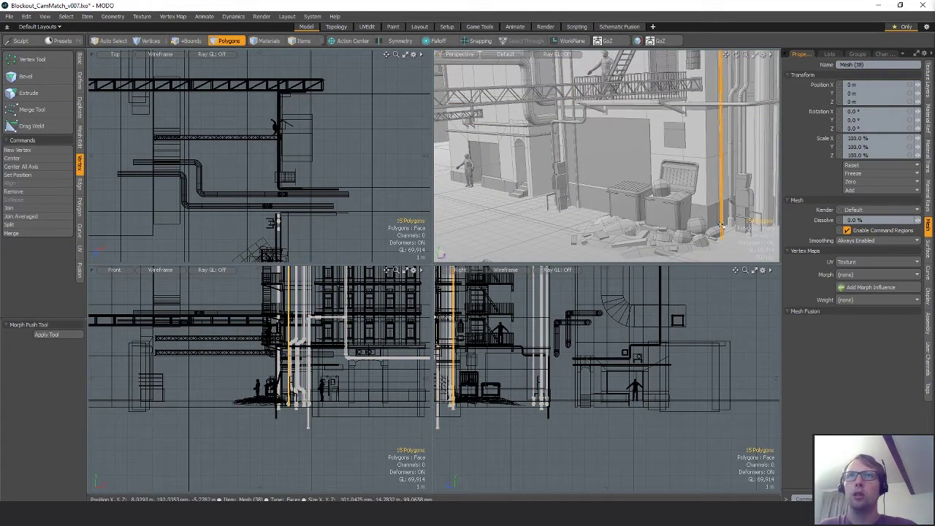
pyautogui.hotkey('ctrl', 'c')
pyautogui.press('n')
pyautogui.hotkey('ctrl', 'v')
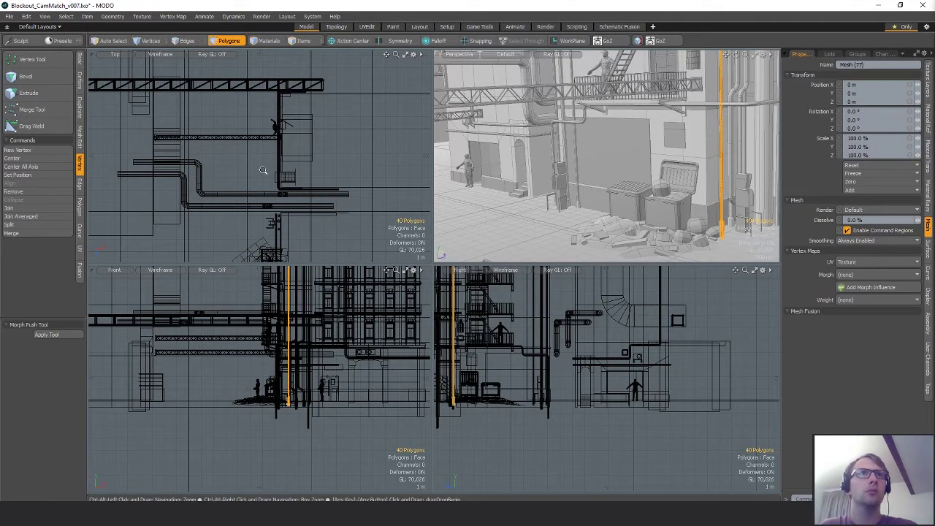
# Step: Move the copied vertical pipe across to the far building's corner, beside the bend of the horizontal wall pipe
pyautogui.scroll(-3, 265, 171)
pyautogui.press('w')
pyautogui.moveTo(324, 225); pyautogui.dragTo(326, 162)
pyautogui.keyDown('ctrl'); pyautogui.keyDown('alt'); pyautogui.moveTo(307, 183); pyautogui.dragTo(303, 143); pyautogui.keyUp('alt'); pyautogui.keyUp('ctrl')
pyautogui.keyDown('ctrl'); pyautogui.keyDown('alt'); pyautogui.moveTo(303, 142); pyautogui.dragTo(369, 173); pyautogui.keyUp('alt'); pyautogui.keyUp('ctrl')
pyautogui.moveTo(306, 183); pyautogui.dragTo(329, 188)
pyautogui.hotkey('shift', 'a')
pyautogui.keyDown('alt'); pyautogui.moveTo(484, 147); pyautogui.dragTo(646, 173); pyautogui.keyUp('alt')
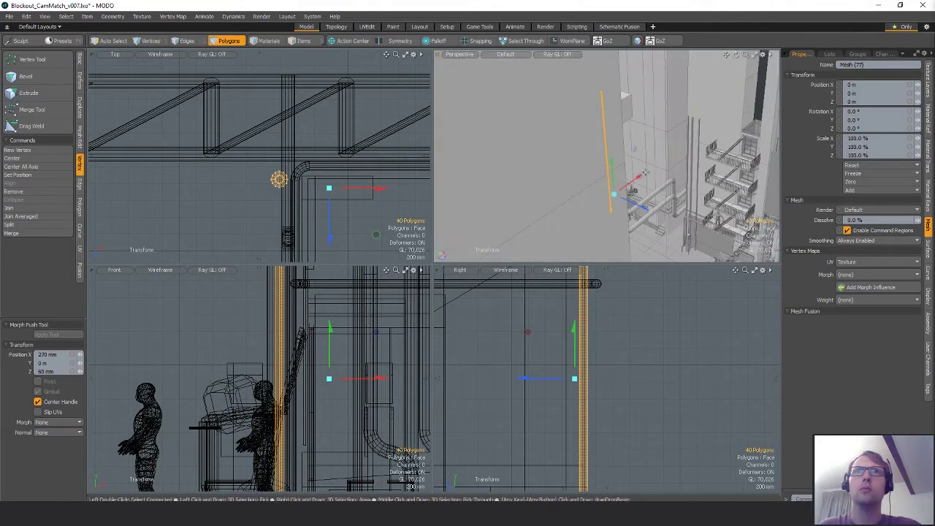
pyautogui.hotkey('alt', '1')
pyautogui.keyDown('ctrl'); pyautogui.keyDown('alt'); pyautogui.moveTo(293, 191); pyautogui.dragTo(365, 194); pyautogui.keyUp('alt'); pyautogui.keyUp('ctrl')
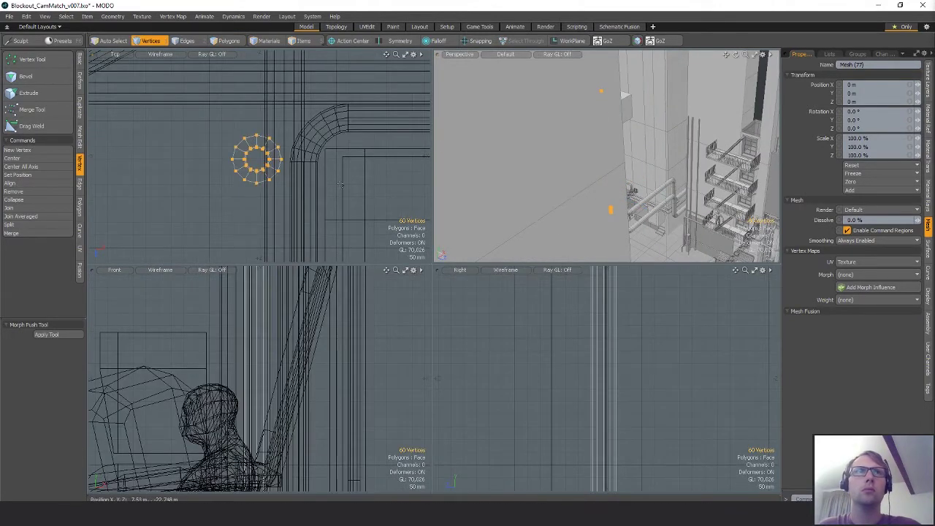
pyautogui.keyDown('ctrl'); pyautogui.moveTo(263, 159); pyautogui.dragTo(268, 150, button='right'); pyautogui.keyUp('ctrl')
pyautogui.hotkey('shift', 'a')
pyautogui.keyDown('alt'); pyautogui.moveTo(643, 219); pyautogui.dragTo(661, 205); pyautogui.keyUp('alt')
pyautogui.keyDown('ctrl'); pyautogui.keyDown('alt'); pyautogui.moveTo(662, 205); pyautogui.dragTo(593, 213); pyautogui.keyUp('alt'); pyautogui.keyUp('ctrl')
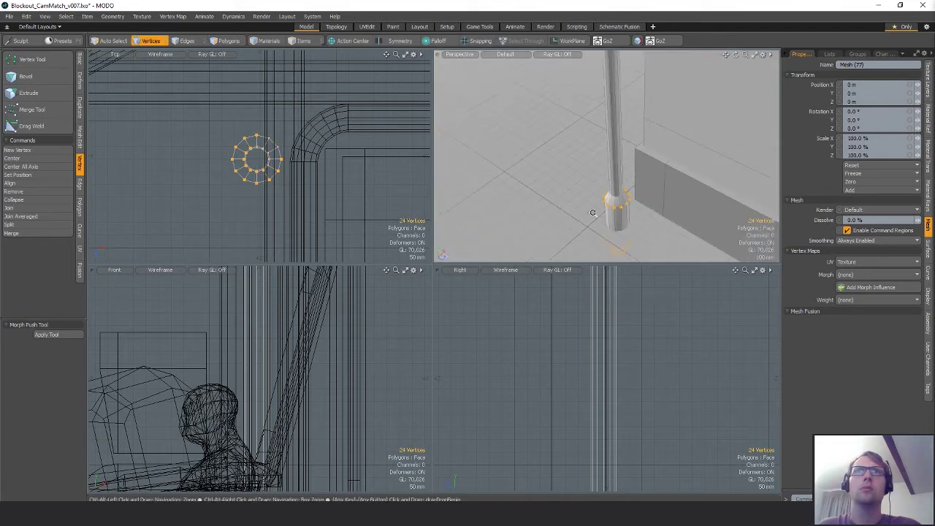
# Step: Scale the whole copied vertical pipe uniformly to about 61.5%
pyautogui.keyDown('ctrl'); pyautogui.keyDown('alt'); pyautogui.moveTo(630, 152); pyautogui.dragTo(601, 160); pyautogui.keyUp('alt'); pyautogui.keyUp('ctrl')
pyautogui.keyDown('alt'); pyautogui.keyDown('shift'); pyautogui.moveTo(601, 159); pyautogui.dragTo(608, 177); pyautogui.keyUp('shift'); pyautogui.keyUp('alt')
pyautogui.press('w')
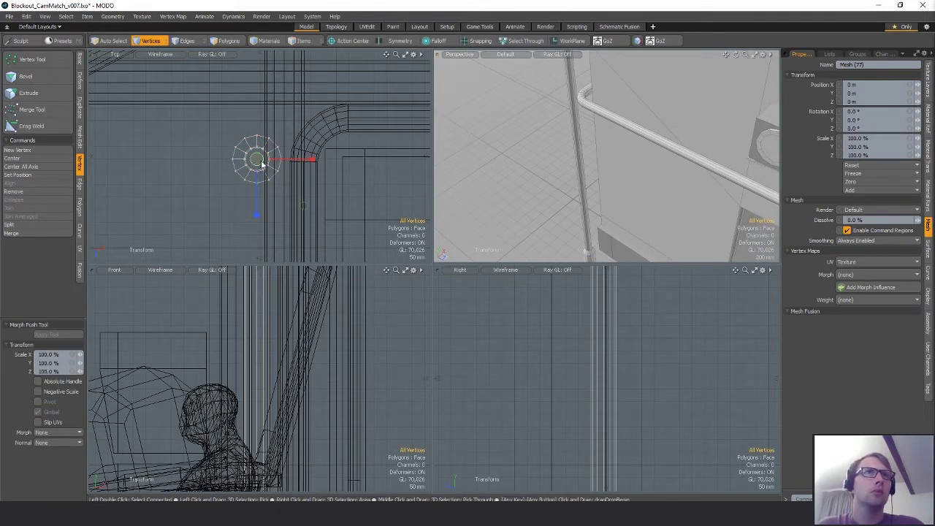
pyautogui.moveTo(258, 160); pyautogui.dragTo(235, 160)
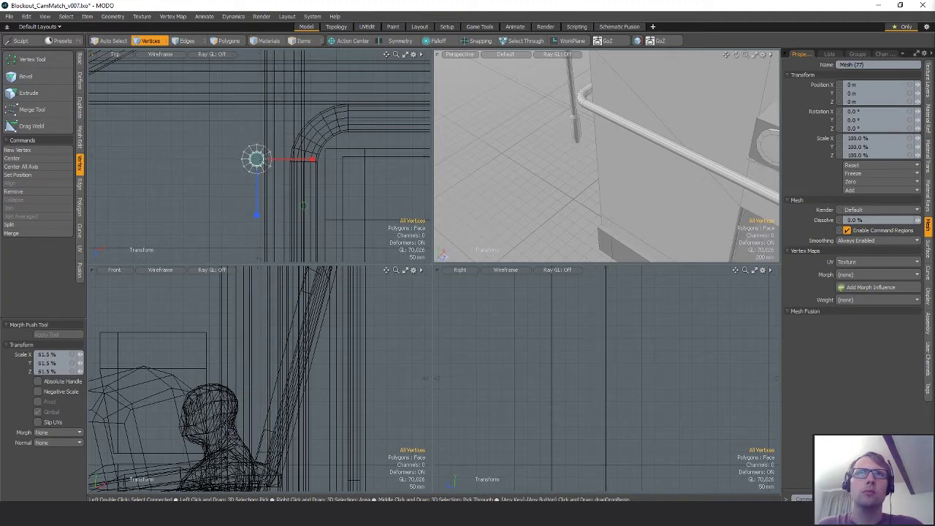
# Step: Lower the scaled pipe 220 mm, move it 250 mm along X and 190 mm along Z, and fine-tune its position against the wall corner
pyautogui.keyDown('ctrl'); pyautogui.keyDown('alt'); pyautogui.moveTo(597, 413); pyautogui.dragTo(562, 409); pyautogui.keyUp('alt'); pyautogui.keyUp('ctrl')
pyautogui.keyDown('alt'); pyautogui.keyDown('shift'); pyautogui.moveTo(614, 395); pyautogui.dragTo(614, 354); pyautogui.keyUp('shift'); pyautogui.keyUp('alt')
pyautogui.moveTo(651, 328); pyautogui.dragTo(653, 516)
pyautogui.keyDown('alt'); pyautogui.keyDown('shift'); pyautogui.moveTo(641, 113); pyautogui.dragTo(621, 40); pyautogui.keyUp('shift'); pyautogui.keyUp('alt')
pyautogui.keyDown('alt'); pyautogui.moveTo(619, 256); pyautogui.dragTo(587, 209); pyautogui.keyUp('alt')
pyautogui.keyDown('ctrl'); pyautogui.keyDown('alt'); pyautogui.moveTo(587, 209); pyautogui.dragTo(603, 250); pyautogui.keyUp('alt'); pyautogui.keyUp('ctrl')
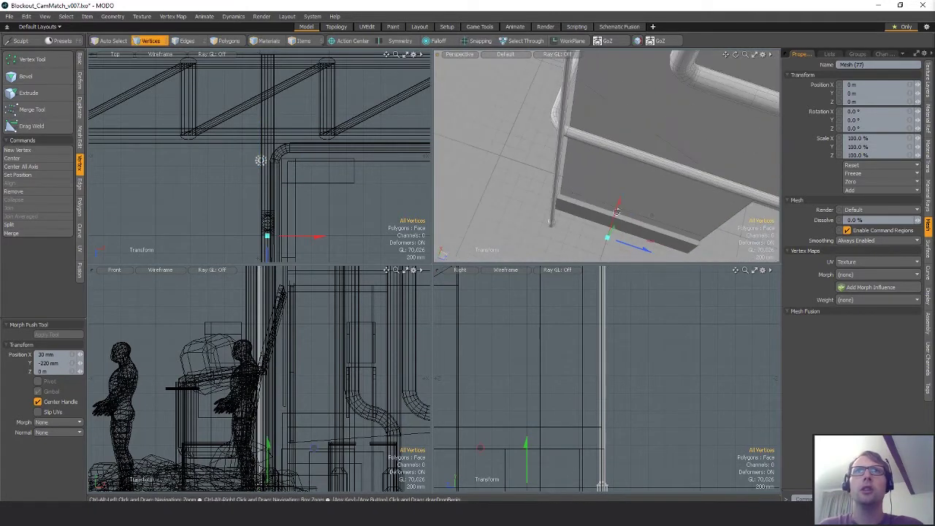
pyautogui.moveTo(653, 214); pyautogui.dragTo(654, 253)
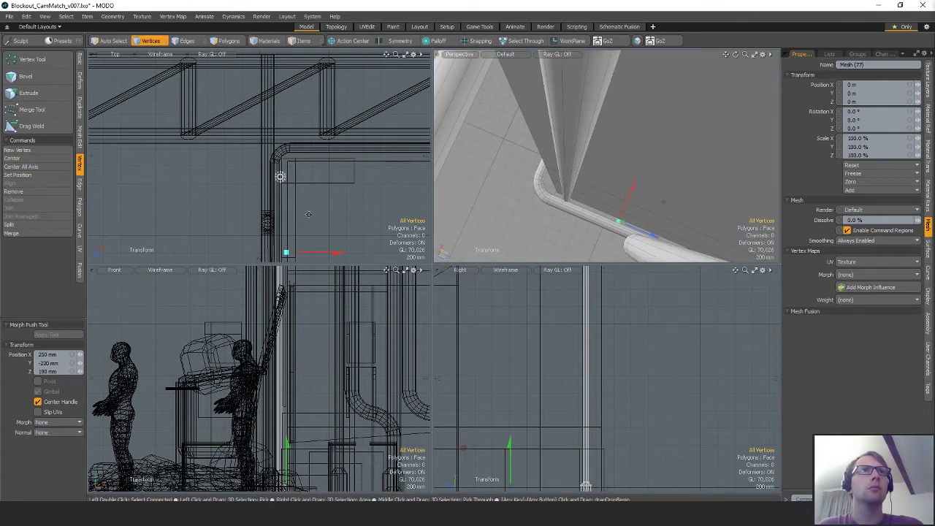
pyautogui.scroll(6, 274, 165)
pyautogui.moveTo(347, 156); pyautogui.dragTo(355, 157)
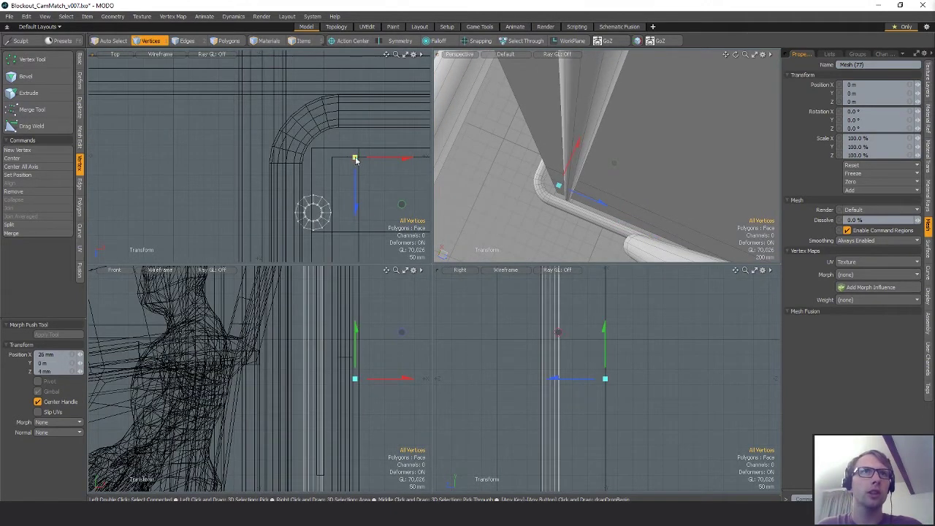
# Step: Remove the four-edge loop in the middle of the plinth at the base of the wall
pyautogui.keyDown('alt'); pyautogui.moveTo(630, 181); pyautogui.dragTo(600, 190); pyautogui.keyUp('alt')
pyautogui.scroll(-5, 585, 153)
pyautogui.press('space')
pyautogui.click(592, 185)
pyautogui.press('3')
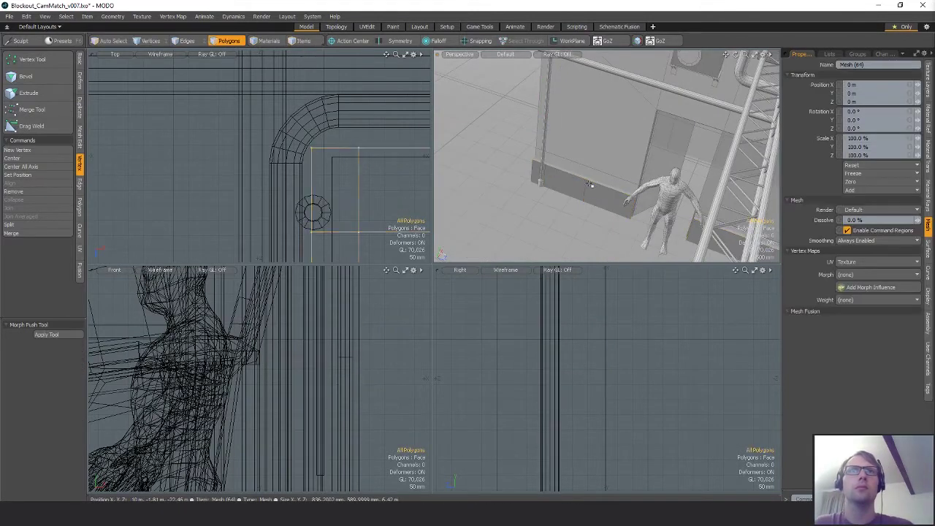
pyautogui.keyDown('alt'); pyautogui.moveTo(377, 256); pyautogui.dragTo(308, 145); pyautogui.keyUp('alt')
pyautogui.scroll(-5, 305, 175)
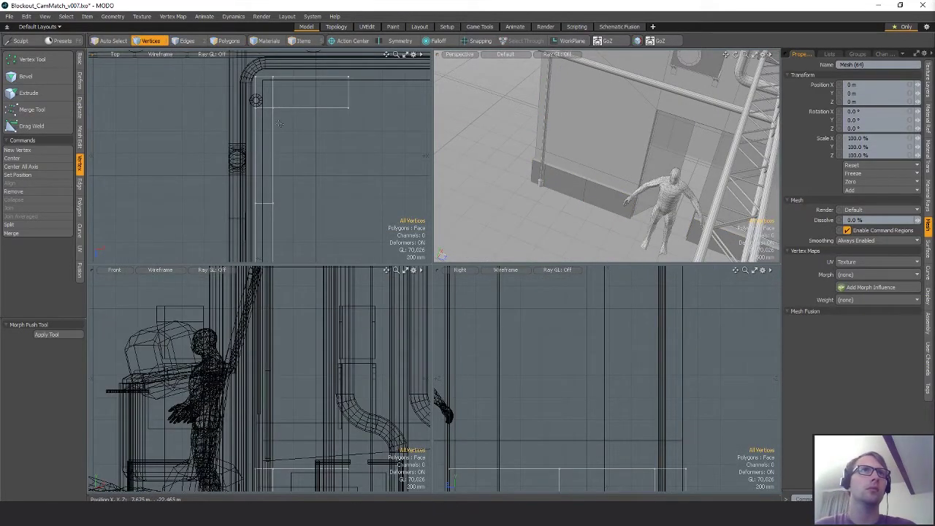
pyautogui.moveTo(356, 241); pyautogui.dragTo(189, 160, button='right')
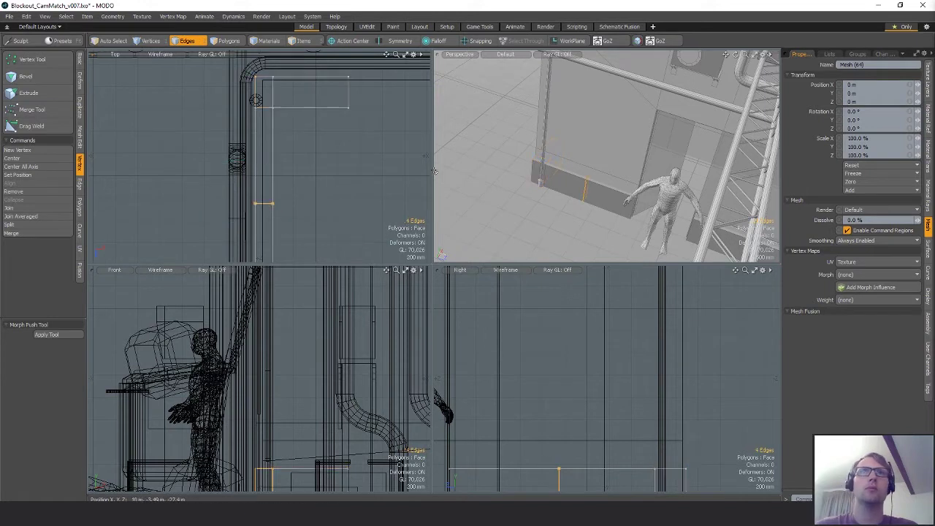
pyautogui.press('BackSpace')
# Step: Shift the plinth's corner-end section along Z toward the doorway to shorten the plinth and clear the vertical pipe
pyautogui.moveTo(469, 84); pyautogui.dragTo(462, 101, button='right')
pyautogui.press('w')
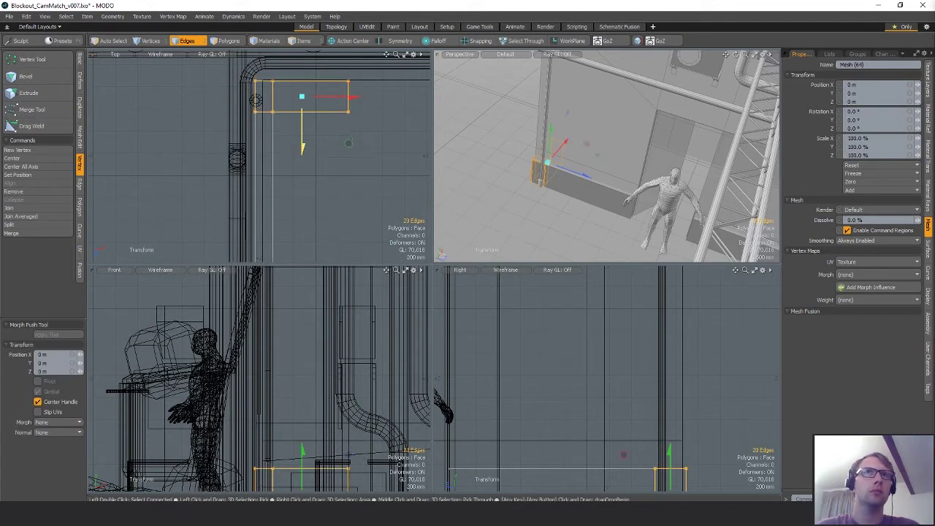
pyautogui.moveTo(302, 146); pyautogui.dragTo(322, 275)
pyautogui.press('q')
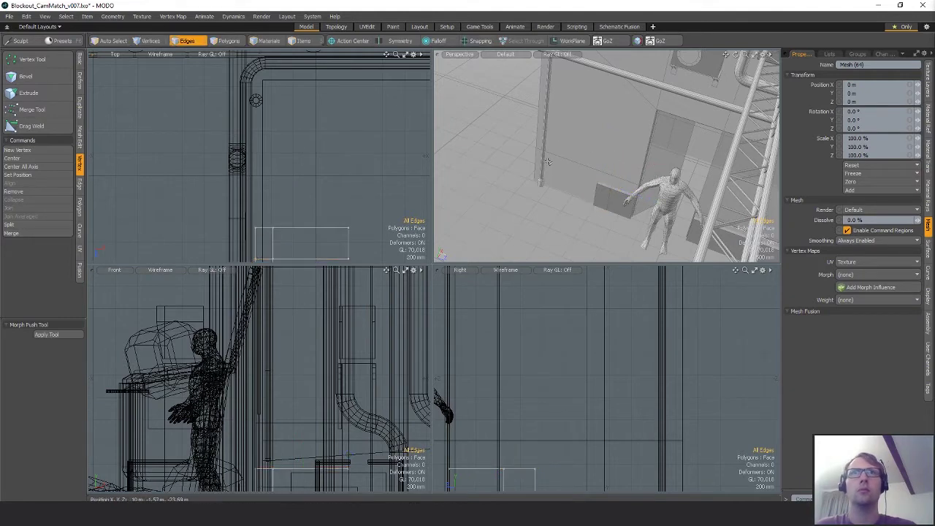
# Step: Duplicate the thin vertical pipe and offset the copy along Z so it stands beside the original on the wall
pyautogui.press('5')
pyautogui.click(543, 163)
pyautogui.press('3')
pyautogui.moveTo(307, 124); pyautogui.dragTo(346, 137, button='right')
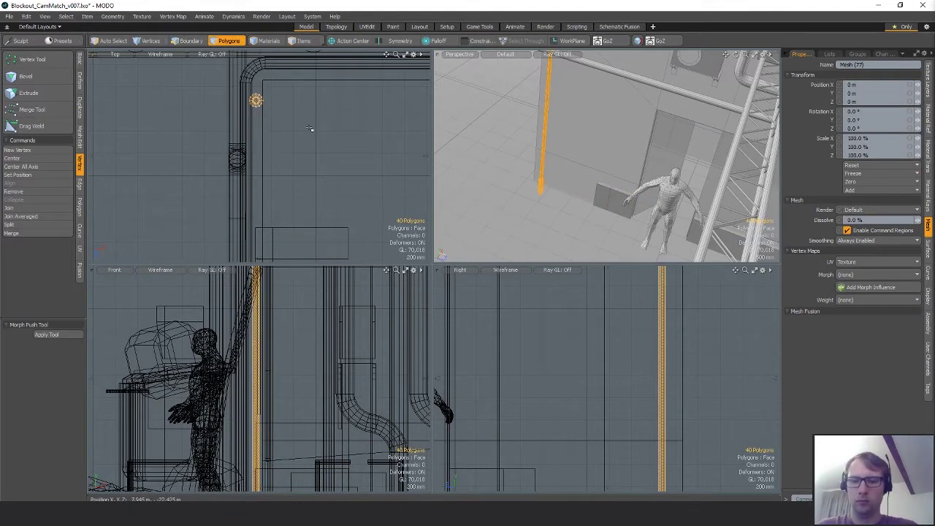
pyautogui.press('w')
pyautogui.moveTo(257, 146); pyautogui.dragTo(256, 172)
pyautogui.press('q')
pyautogui.click(303, 171)
pyautogui.press('w')
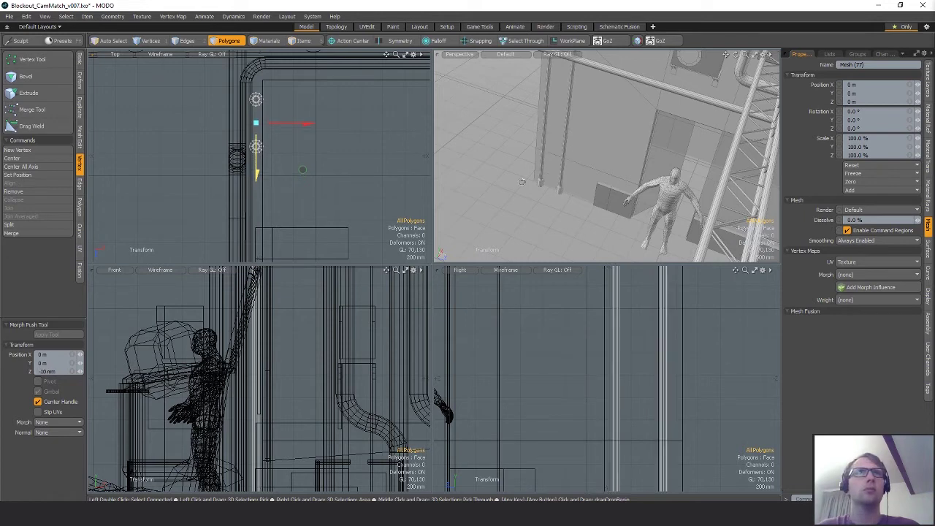
# Step: Move the second vertical pipe along Z to narrow the gap to the first one
pyautogui.keyDown('alt'); pyautogui.keyDown('shift'); pyautogui.moveTo(523, 182); pyautogui.dragTo(576, 251); pyautogui.keyUp('shift'); pyautogui.keyUp('alt')
pyautogui.press('q')
pyautogui.moveTo(282, 135); pyautogui.dragTo(278, 171, button='right')
pyautogui.press('w')
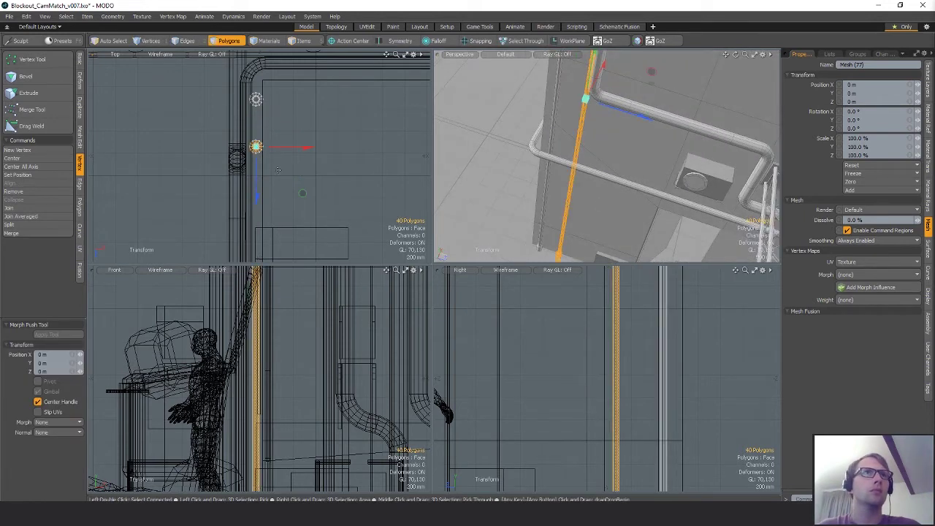
pyautogui.moveTo(256, 189); pyautogui.dragTo(256, 179)
pyautogui.press('q')
pyautogui.press('Escape')
# Step: Select both thin vertical pipes and shift them together along Z, farther from the wall corner
pyautogui.moveTo(584, 191)
pyautogui.keyDown('alt'); pyautogui.mouseDown()
pyautogui.moveTo(570, 153)
pyautogui.moveTo(548, 150)
pyautogui.moveTo(550, 167)
pyautogui.moveTo(640, 142)
pyautogui.moveTo(606, 169)
pyautogui.mouseUp(); pyautogui.keyUp('alt')
pyautogui.moveTo(285, 135); pyautogui.dragTo(254, 164, button='right')
pyautogui.press('w')
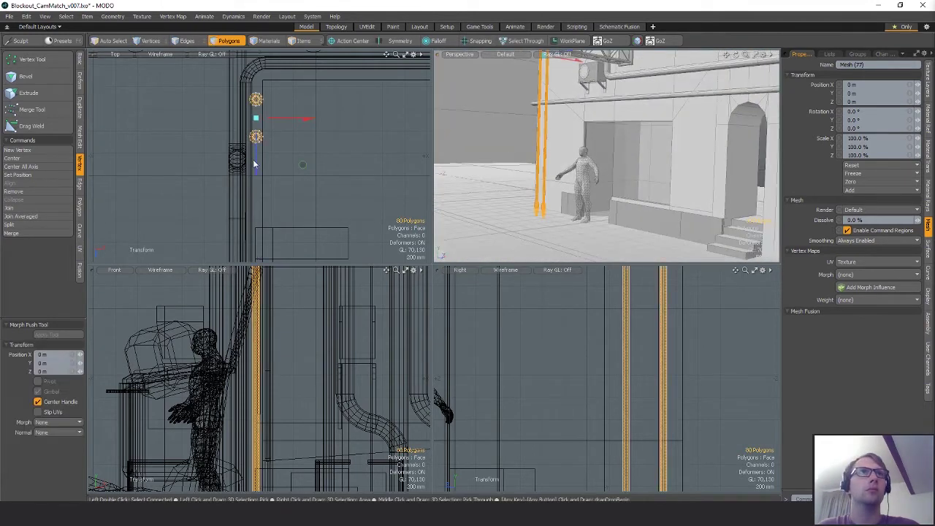
pyautogui.moveTo(256, 172); pyautogui.dragTo(256, 186)
pyautogui.press('q')
pyautogui.click(312, 181)
# Step: Move the upper vertical run and elbow of the stepped wall pipe 240 mm along Z
pyautogui.keyDown('alt'); pyautogui.moveTo(567, 164); pyautogui.dragTo(647, 169); pyautogui.keyUp('alt')
pyautogui.press('1')
pyautogui.press('5')
pyautogui.click(602, 152)
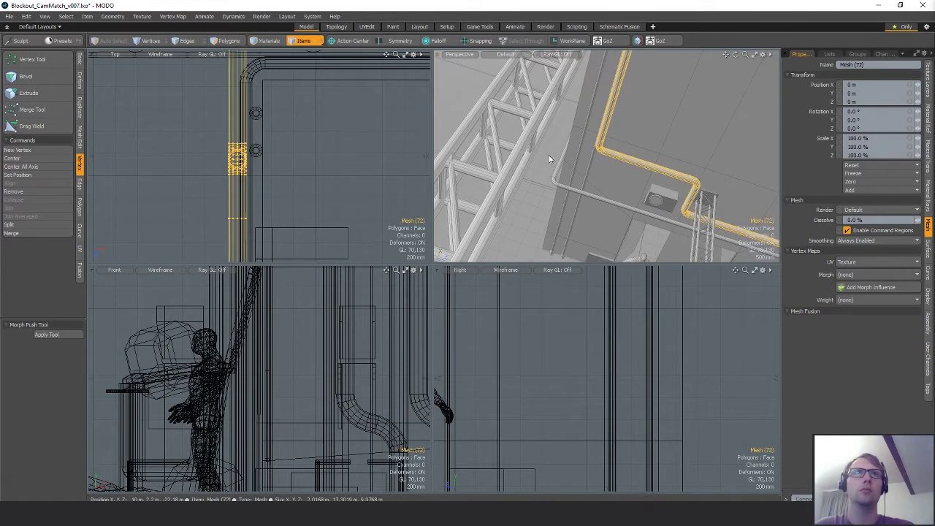
pyautogui.press('1')
pyautogui.scroll(-4, 295, 194)
pyautogui.moveTo(284, 192); pyautogui.dragTo(229, 177, button='right')
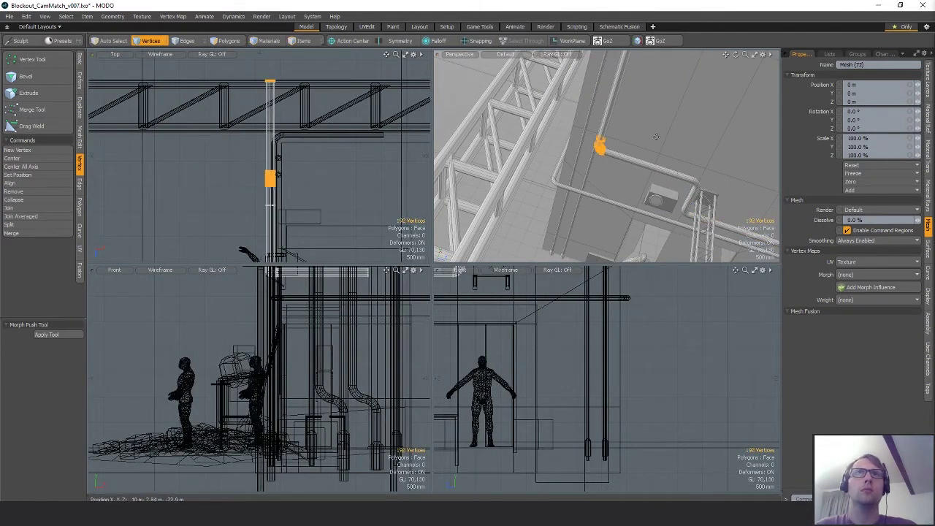
pyautogui.press('w')
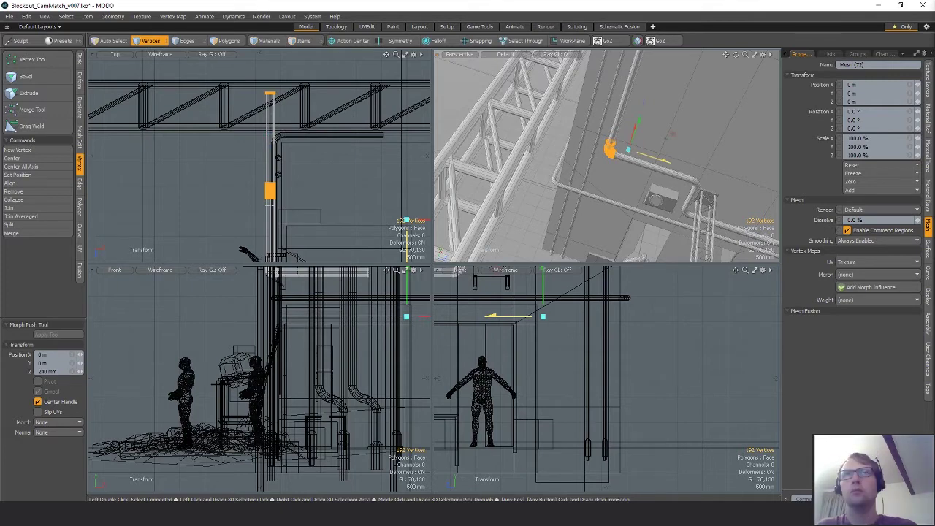
pyautogui.keyDown('alt'); pyautogui.moveTo(636, 159); pyautogui.dragTo(514, 114); pyautogui.keyUp('alt')
pyautogui.press('q')
pyautogui.click(479, 175)
pyautogui.keyDown('alt'); pyautogui.moveTo(532, 162); pyautogui.dragTo(568, 146); pyautogui.keyUp('alt')
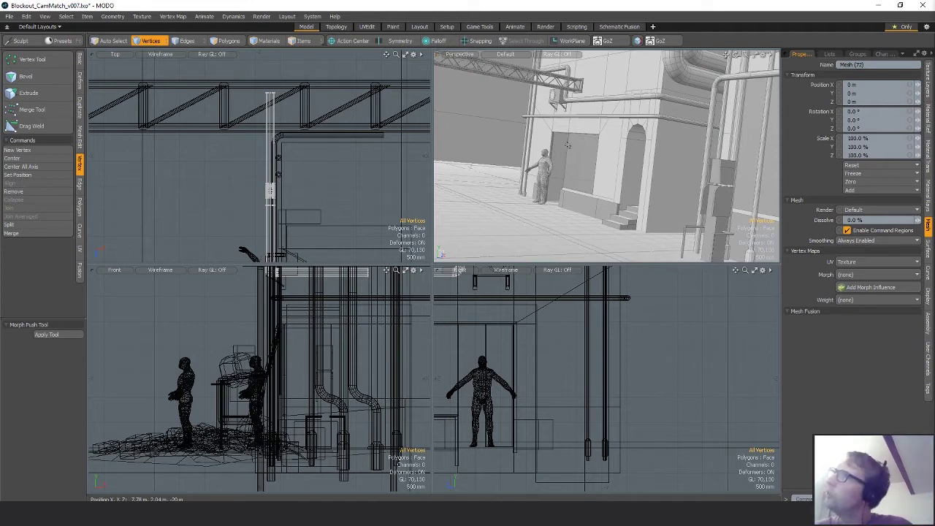
# Step: Duplicate the rectangular panel on the wall above the dumpster
pyautogui.keyDown('alt'); pyautogui.moveTo(723, 172); pyautogui.dragTo(663, 156); pyautogui.keyUp('alt')
pyautogui.scroll(-5, 589, 145)
pyautogui.press('5')
pyautogui.click(626, 176)
pyautogui.press('3')
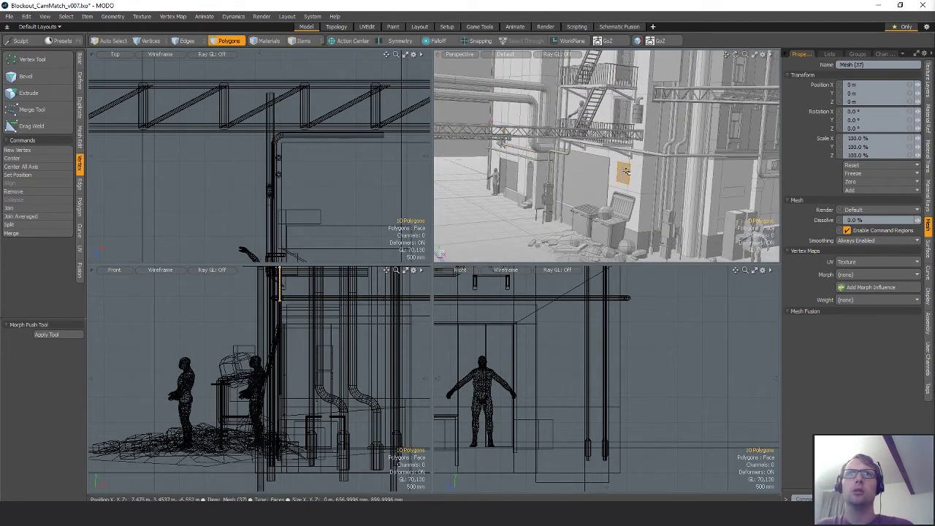
pyautogui.keyDown('ctrl'); pyautogui.keyDown('alt'); pyautogui.moveTo(277, 175); pyautogui.dragTo(307, 106); pyautogui.keyUp('alt'); pyautogui.keyUp('ctrl')
pyautogui.press('w')
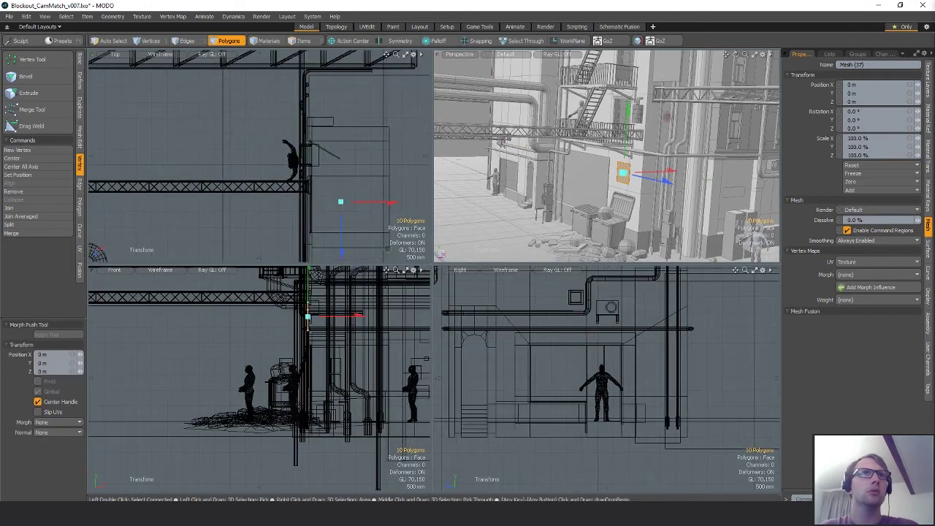
# Step: Move the panel copy -200 mm along X and -3.7 m along Z to the wall above the arched doorway
pyautogui.moveTo(340, 203); pyautogui.dragTo(339, 32)
pyautogui.keyDown('alt'); pyautogui.keyDown('shift'); pyautogui.moveTo(307, 150); pyautogui.dragTo(296, 77); pyautogui.keyUp('shift'); pyautogui.keyUp('alt')
pyautogui.moveTo(316, 205); pyautogui.dragTo(306, 100)
pyautogui.hotkey('shift', 'a')
pyautogui.keyDown('alt'); pyautogui.moveTo(574, 200); pyautogui.dragTo(617, 183); pyautogui.keyUp('alt')
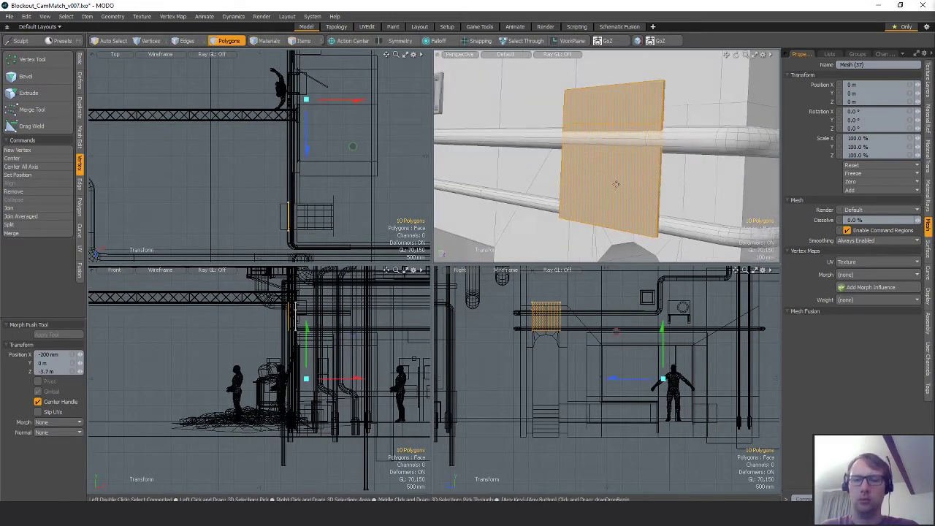
# Step: Cut the copied panel out of its mesh and paste it into a new mesh of its own
pyautogui.hotkey('ctrl', 'x')
pyautogui.press('n')
pyautogui.hotkey('ctrl', 'v')
pyautogui.keyDown('alt'); pyautogui.moveTo(678, 178); pyautogui.dragTo(633, 189); pyautogui.keyUp('alt')
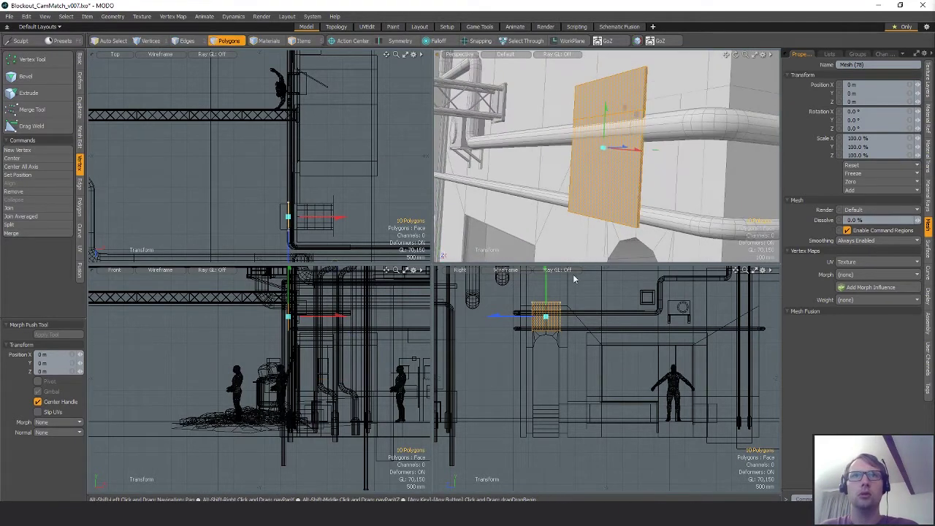
# Step: Tilt the panel above the arched doorway and reposition it so it leans against the two horizontal pipes
pyautogui.hotkey('shift', 'a')
pyautogui.press('e')
pyautogui.moveTo(286, 327)
pyautogui.mouseDown()
pyautogui.moveTo(266, 321)
pyautogui.moveTo(275, 323)
pyautogui.mouseUp()
pyautogui.press('w')
pyautogui.moveTo(275, 325); pyautogui.dragTo(257, 345)
pyautogui.press('e')
pyautogui.press('w')
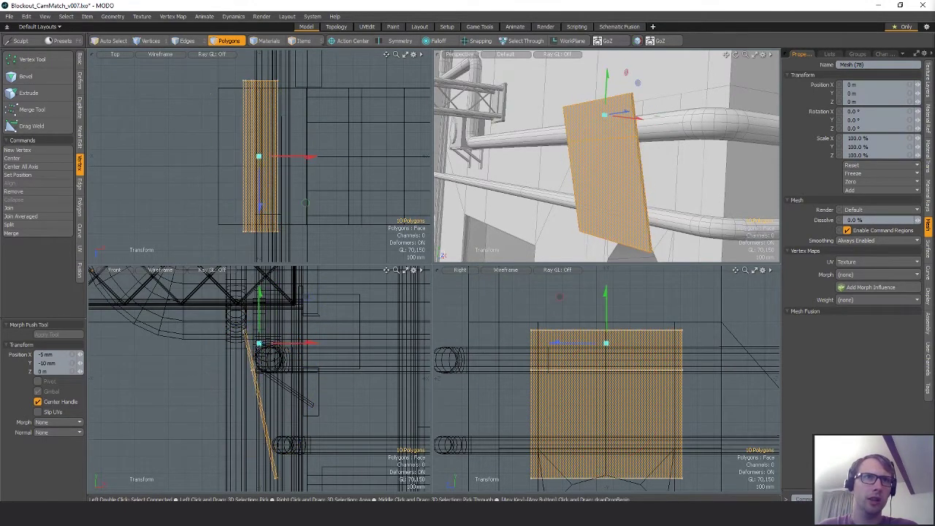
pyautogui.press('e')
pyautogui.moveTo(271, 346); pyautogui.dragTo(284, 351)
pyautogui.press('w')
# Step: Set the action center to Local and shorten the tilted panel along its own height axis
pyautogui.keyDown('alt'); pyautogui.moveTo(492, 209); pyautogui.dragTo(659, 120); pyautogui.keyUp('alt')
pyautogui.press('r')
pyautogui.press('q')
pyautogui.press('x')
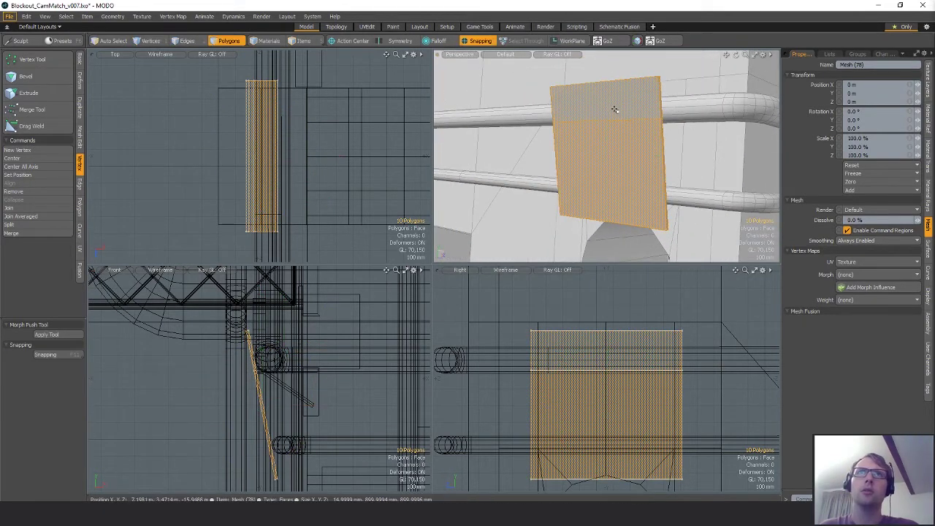
pyautogui.press('w')
pyautogui.press('x')
pyautogui.hotkey('alt', 'l')
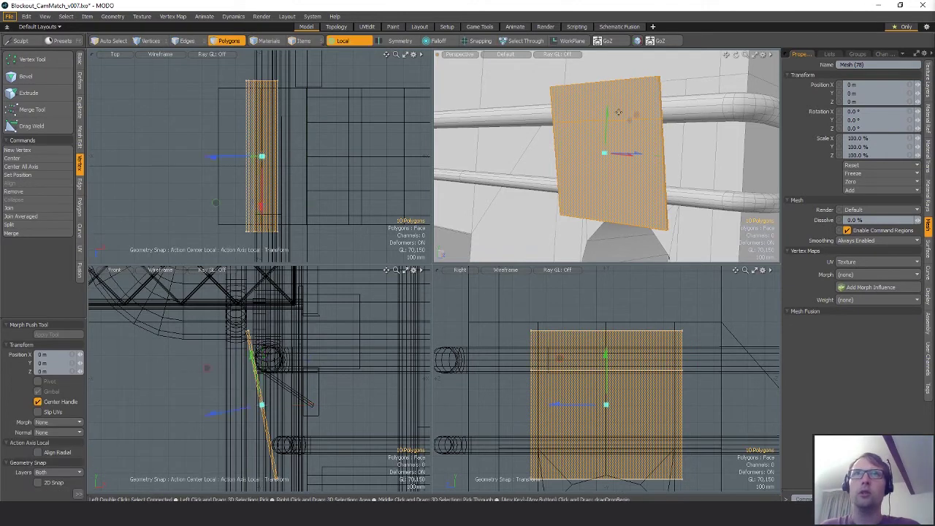
pyautogui.press('r')
pyautogui.moveTo(602, 109); pyautogui.dragTo(603, 120)
pyautogui.press('w')
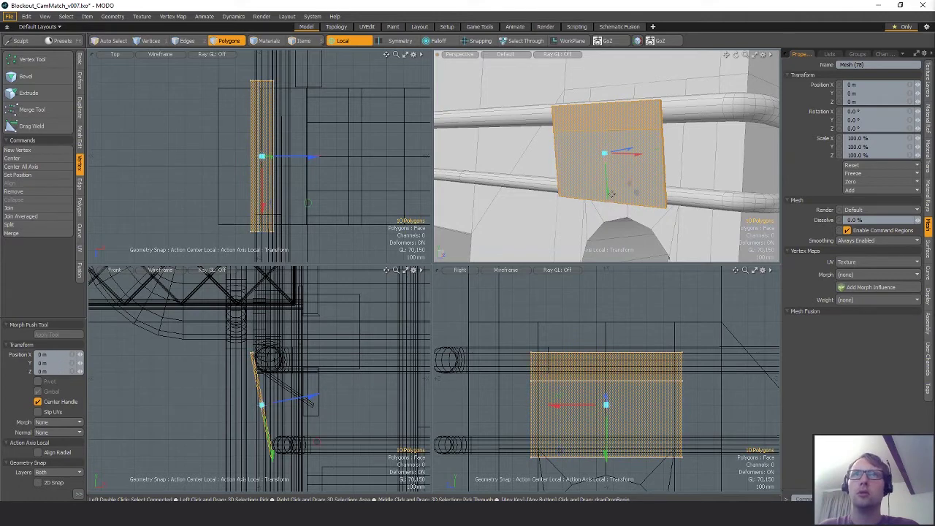
# Step: Slightly shorten the tilted panel along its height and remove the horizontal edge loop across it
pyautogui.moveTo(608, 193); pyautogui.dragTo(608, 191)
pyautogui.press('q')
pyautogui.click(532, 173)
pyautogui.keyDown('alt'); pyautogui.moveTo(532, 174); pyautogui.dragTo(548, 154); pyautogui.keyUp('alt')
pyautogui.press('space')
pyautogui.press('space')
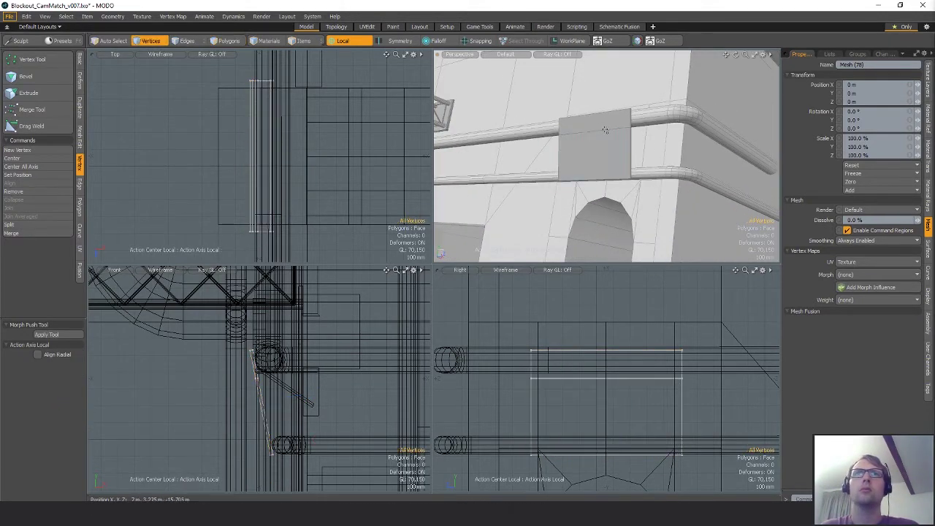
pyautogui.doubleClick(604, 130)
pyautogui.press('BackSpace')
pyautogui.press('space')
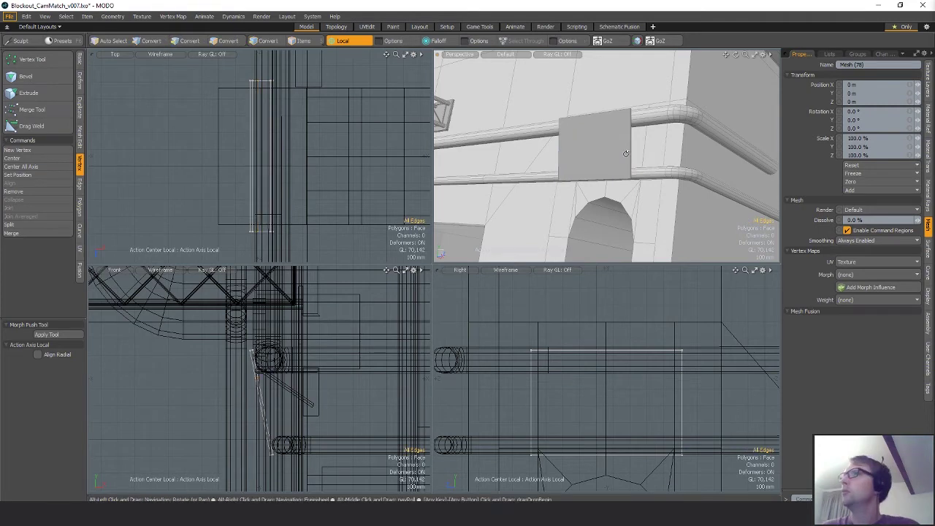
# Step: Select all polygons of the small square wall panel above the dumpster
pyautogui.keyDown('alt'); pyautogui.moveTo(624, 152); pyautogui.dragTo(624, 160); pyautogui.keyUp('alt')
pyautogui.scroll(-4, 609, 145)
pyautogui.scroll(-4, 219, 206)
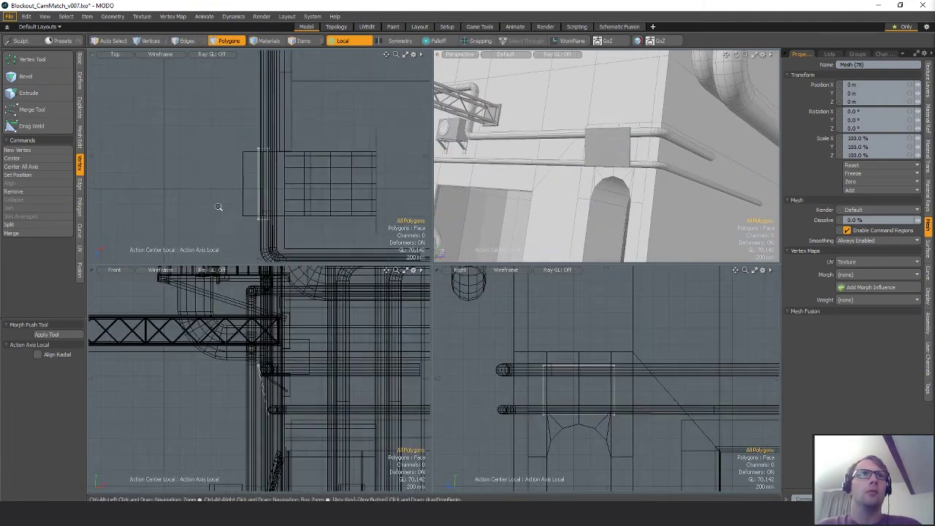
pyautogui.keyDown('alt'); pyautogui.keyDown('shift'); pyautogui.moveTo(219, 207); pyautogui.dragTo(265, 151); pyautogui.keyUp('shift'); pyautogui.keyUp('alt')
pyautogui.scroll(-8, 275, 88)
pyautogui.scroll(-10, 559, 165)
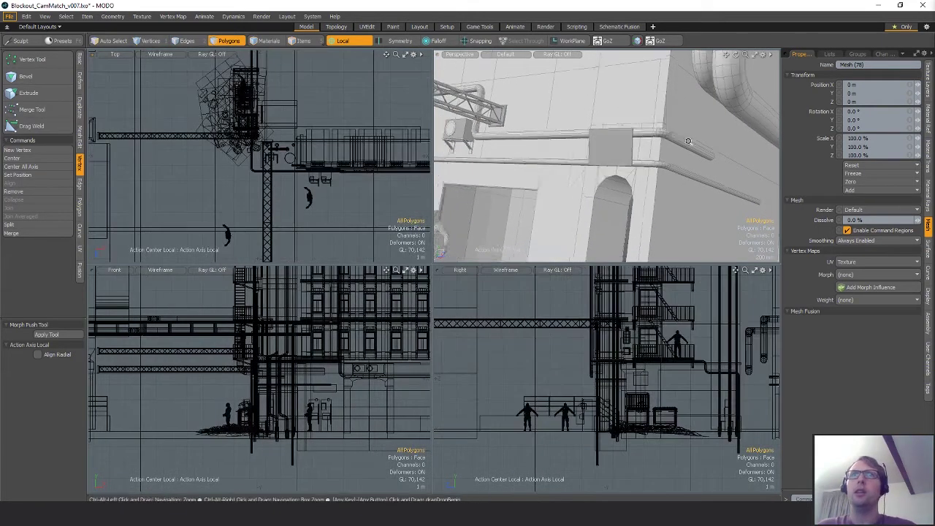
pyautogui.keyDown('alt'); pyautogui.moveTo(574, 131); pyautogui.dragTo(643, 152); pyautogui.keyUp('alt')
pyautogui.scroll(4, 625, 176)
pyautogui.press('space')
pyautogui.press('5')
pyautogui.click(595, 173)
pyautogui.press('3')
pyautogui.doubleClick(595, 174)
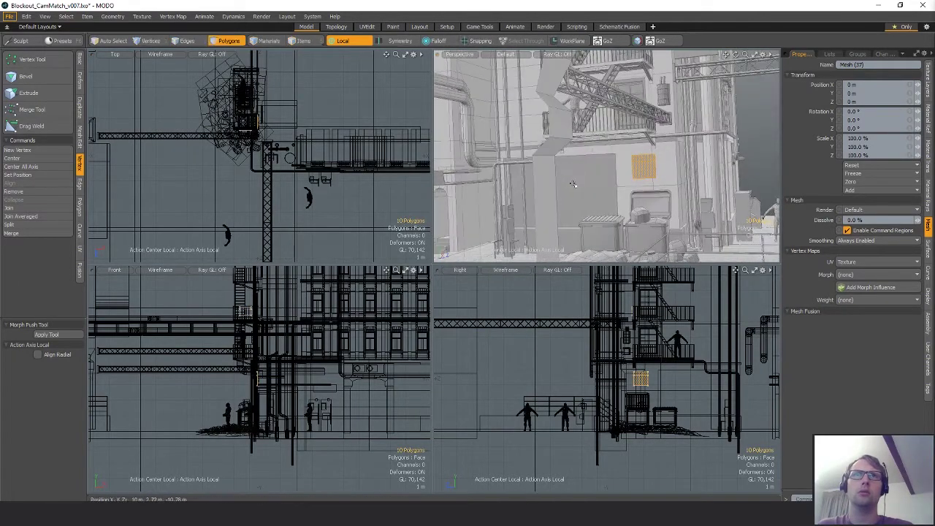
# Step: Narrow the large rectangular wall opening by moving its four end vertices along Z, away from the vertical corner pipes
pyautogui.press('space')
pyautogui.press('5')
pyautogui.click(596, 179)
pyautogui.press('1')
pyautogui.keyDown('alt'); pyautogui.keyDown('shift'); pyautogui.moveTo(304, 133); pyautogui.dragTo(347, 240); pyautogui.keyUp('shift'); pyautogui.keyUp('alt')
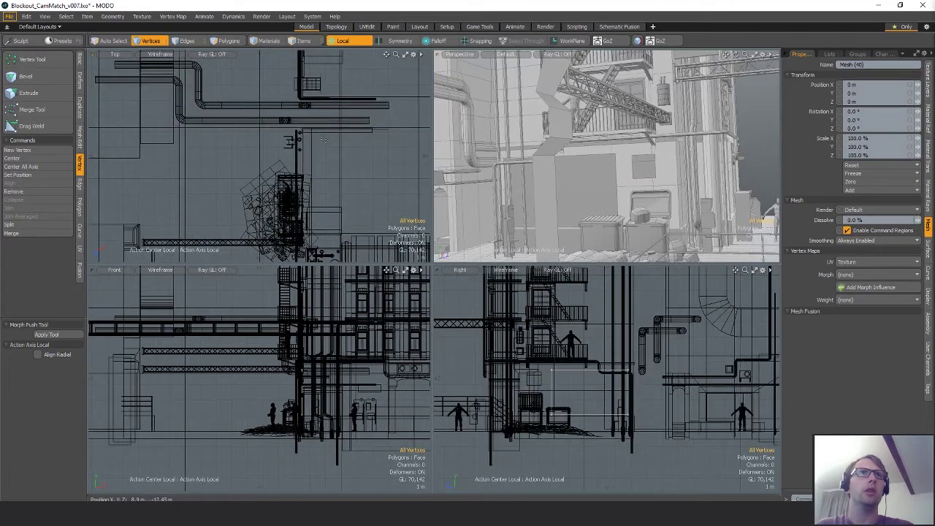
pyautogui.moveTo(309, 114); pyautogui.dragTo(252, 155, button='right')
pyautogui.press('w')
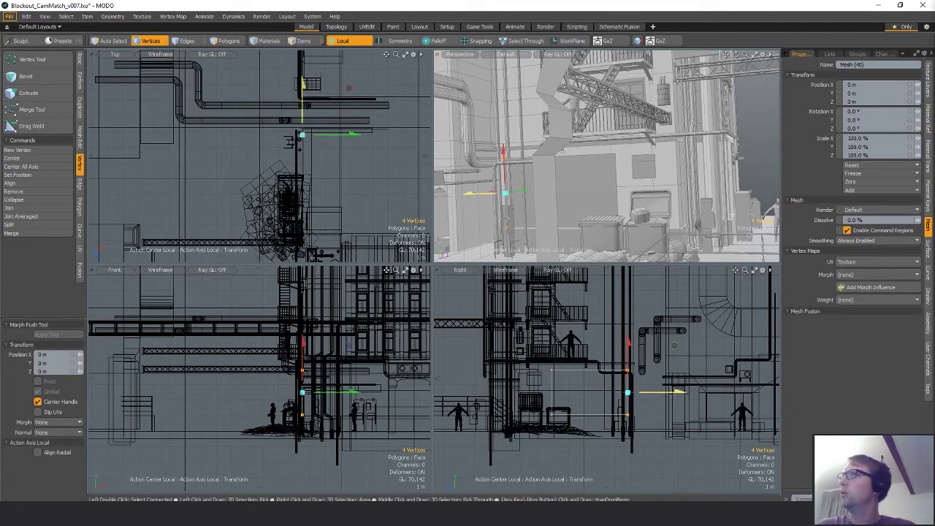
pyautogui.moveTo(474, 192); pyautogui.dragTo(483, 193)
pyautogui.press('space')
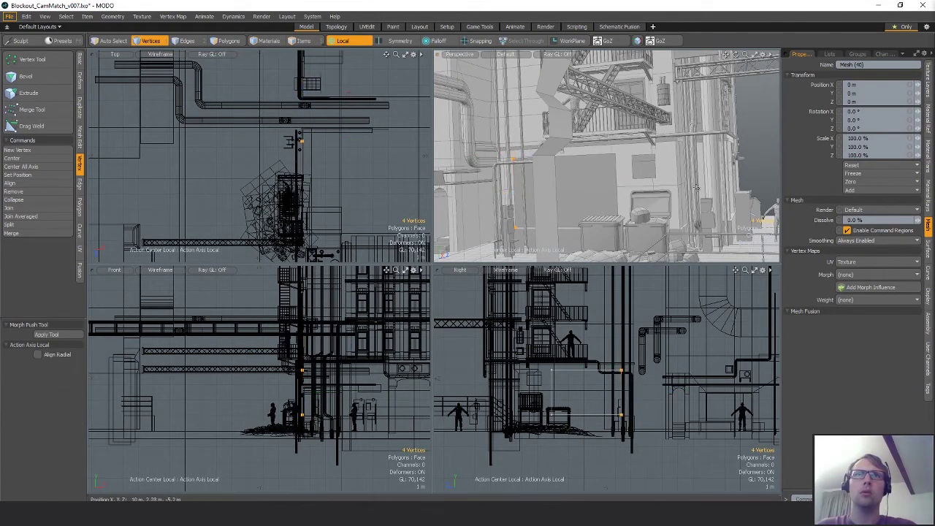
pyautogui.keyDown('alt'); pyautogui.moveTo(697, 188); pyautogui.dragTo(676, 190); pyautogui.keyUp('alt')
pyautogui.press('w')
pyautogui.keyDown('alt'); pyautogui.moveTo(463, 182); pyautogui.dragTo(486, 188); pyautogui.keyUp('alt')
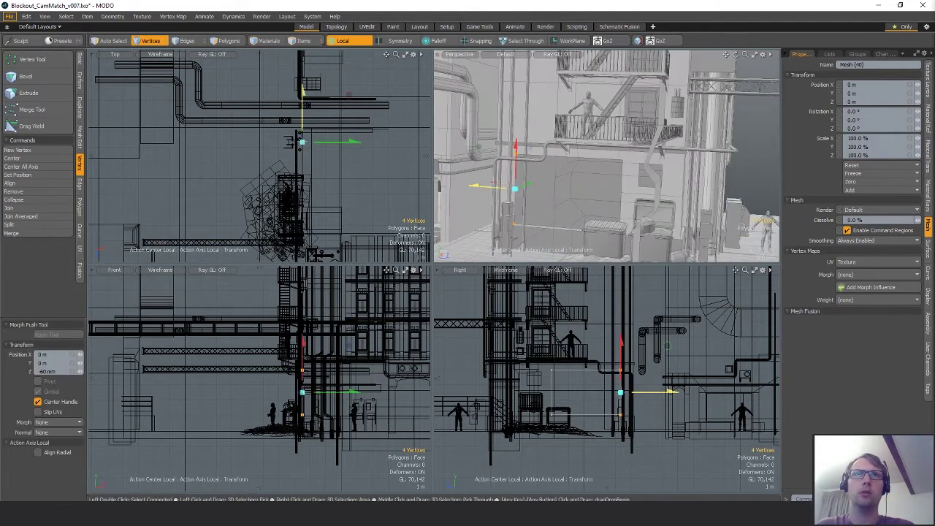
pyautogui.press('space')
# Step: Copy the small square wall panel into a new mesh and move the copy beside the tilted panel
pyautogui.keyDown('alt'); pyautogui.moveTo(555, 188); pyautogui.dragTo(640, 180); pyautogui.keyUp('alt')
pyautogui.press('space')
pyautogui.press('5')
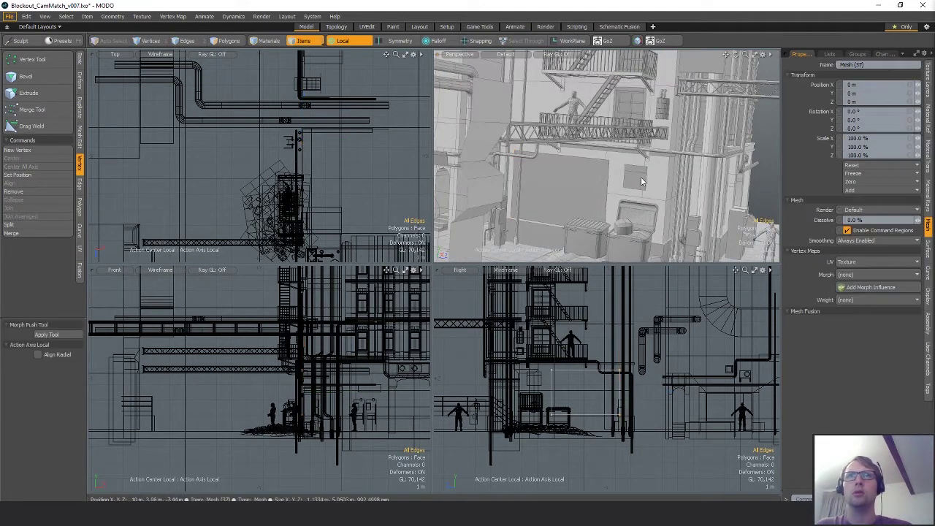
pyautogui.click(640, 176)
pyautogui.press('3')
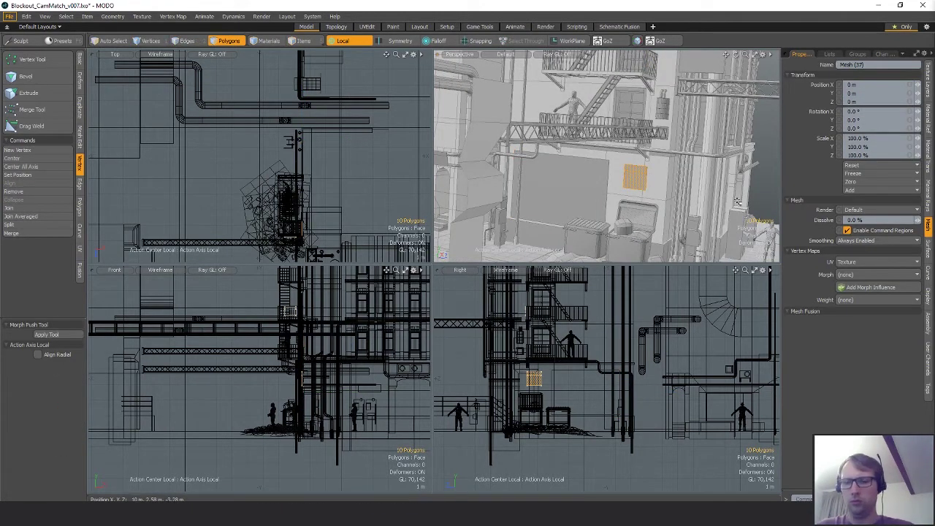
pyautogui.press('n')
pyautogui.hotkey('ctrl', 'v')
pyautogui.scroll(-2, 329, 195)
pyautogui.press('w')
pyautogui.moveTo(312, 215); pyautogui.dragTo(310, 112)
pyautogui.hotkey('shift', 'a')
pyautogui.keyDown('alt'); pyautogui.moveTo(616, 195); pyautogui.dragTo(610, 118); pyautogui.keyUp('alt')
# Step: Remove the horizontal edge loop from the copied panel and select all its polygons
pyautogui.press('space')
pyautogui.press('1')
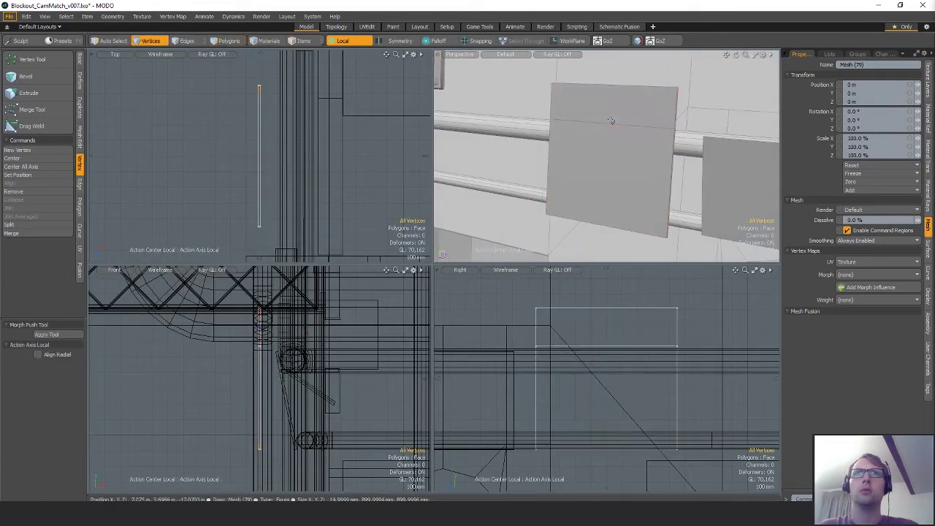
pyautogui.press('3')
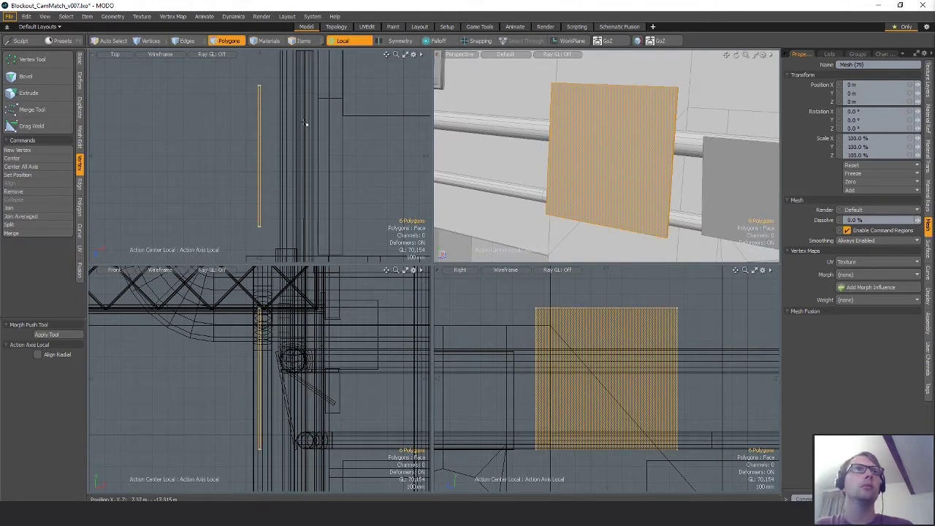
# Step: Rotate the copied panel perpendicular to the wall and position it beside the horizontal pipes
pyautogui.press('e')
pyautogui.moveTo(282, 99); pyautogui.dragTo(197, 133)
pyautogui.scroll(-2, 321, 199)
pyautogui.keyDown('alt'); pyautogui.keyDown('shift'); pyautogui.moveTo(322, 199); pyautogui.dragTo(326, 136); pyautogui.keyUp('shift'); pyautogui.keyUp('alt')
pyautogui.press('w')
pyautogui.moveTo(353, 172); pyautogui.dragTo(324, 210)
pyautogui.press('q')
# Step: Narrow the perpendicular panel by pulling its outer vertices inward, and shift the whole panel close to the wall
pyautogui.press('1')
pyautogui.moveTo(225, 130)
pyautogui.mouseDown(button='right')
pyautogui.moveTo(203, 139)
pyautogui.moveTo(225, 155)
pyautogui.mouseUp(button='right')
pyautogui.press('w')
pyautogui.moveTo(230, 149); pyautogui.dragTo(259, 150)
pyautogui.press('q')
pyautogui.click(347, 156)
pyautogui.press('w')
pyautogui.moveTo(347, 160); pyautogui.dragTo(340, 169)
pyautogui.press('q')
# Step: Stretch the perpendicular panel into a tall sign by lowering its bottom vertices and raising its top vertices 355 mm
pyautogui.moveTo(344, 410); pyautogui.dragTo(343, 446, button='right')
pyautogui.moveTo(612, 193)
pyautogui.keyDown('alt'); pyautogui.mouseDown()
pyautogui.moveTo(693, 150)
pyautogui.moveTo(579, 103)
pyautogui.moveTo(597, 83)
pyautogui.moveTo(585, 140)
pyautogui.moveTo(586, 211)
pyautogui.mouseUp(); pyautogui.keyUp('alt')
pyautogui.scroll(-3, 694, 150)
pyautogui.press('w')
pyautogui.press('q')
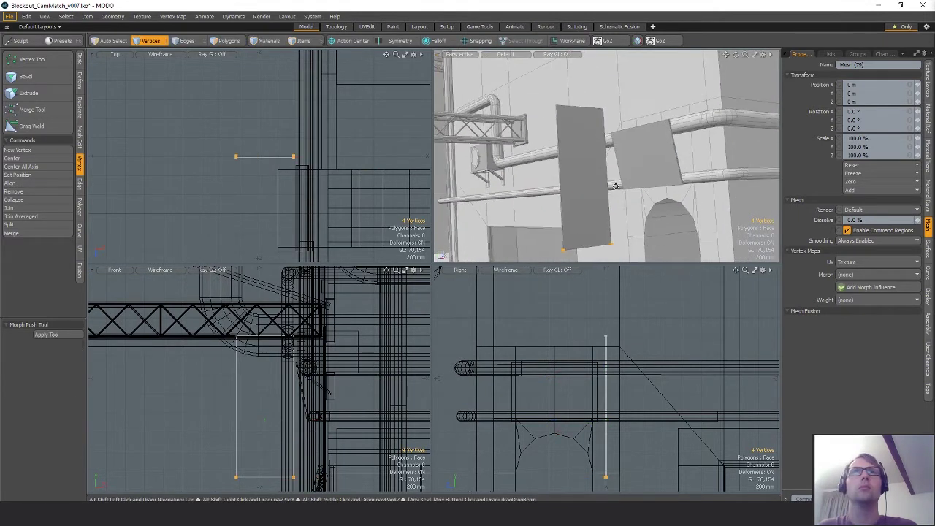
pyautogui.click(283, 111)
pyautogui.moveTo(332, 291); pyautogui.dragTo(221, 351, button='right')
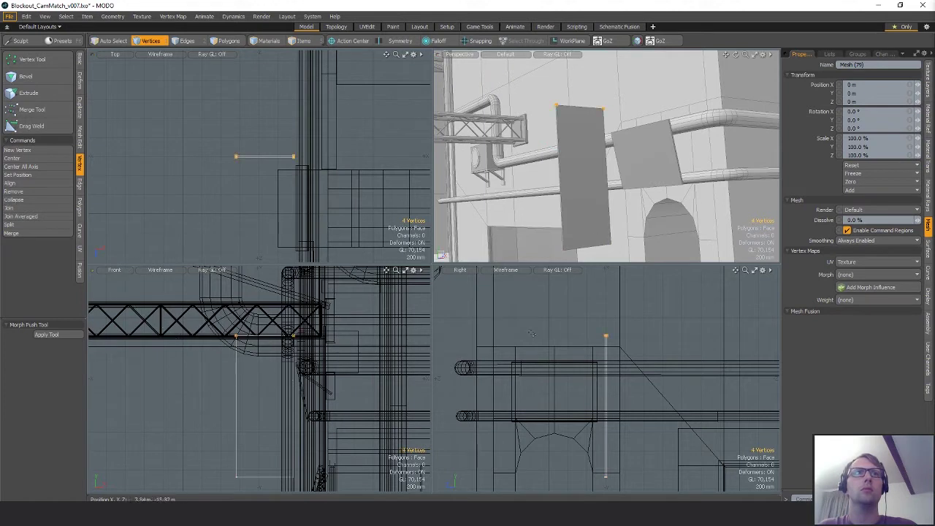
pyautogui.press('w')
pyautogui.moveTo(580, 96); pyautogui.dragTo(580, 62)
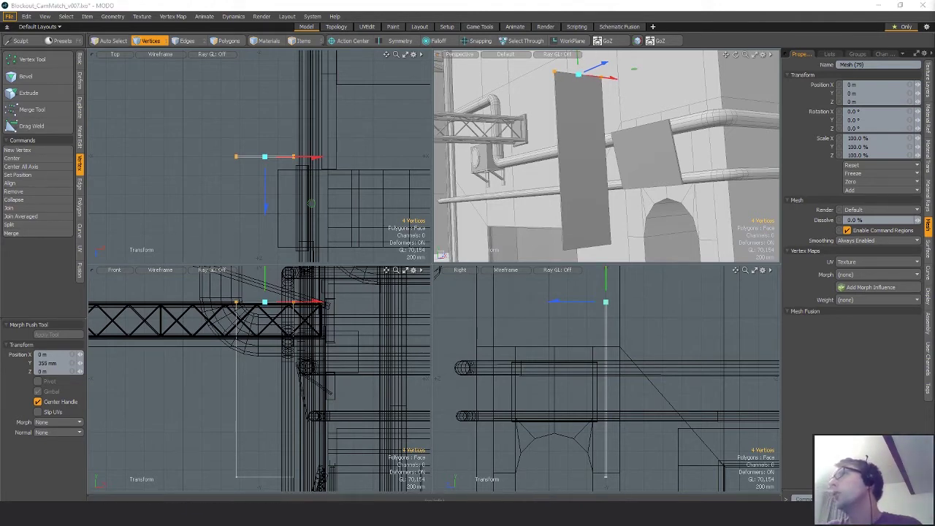
# Step: Switch to the Beyond_Human_Concept image in Windows Photo Viewer and examine the signs and pipes across the alley
pyautogui.moveTo(934, 59); pyautogui.dragTo(568, 55)
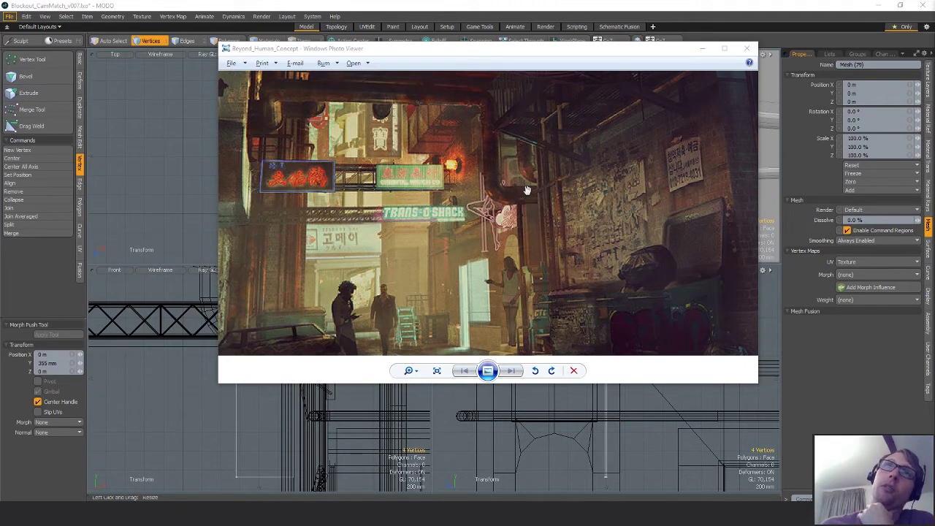
pyautogui.moveTo(532, 175); pyautogui.dragTo(570, 212)
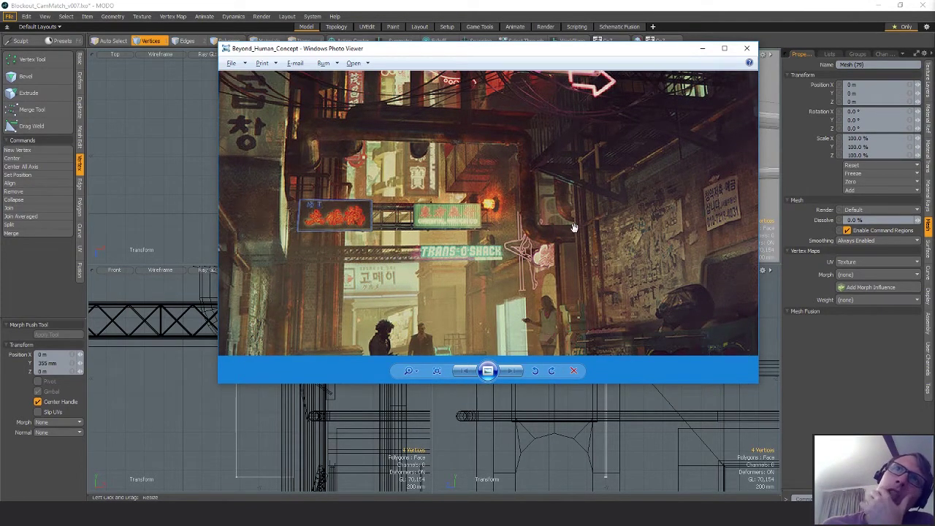
pyautogui.moveTo(575, 228); pyautogui.dragTo(564, 257)
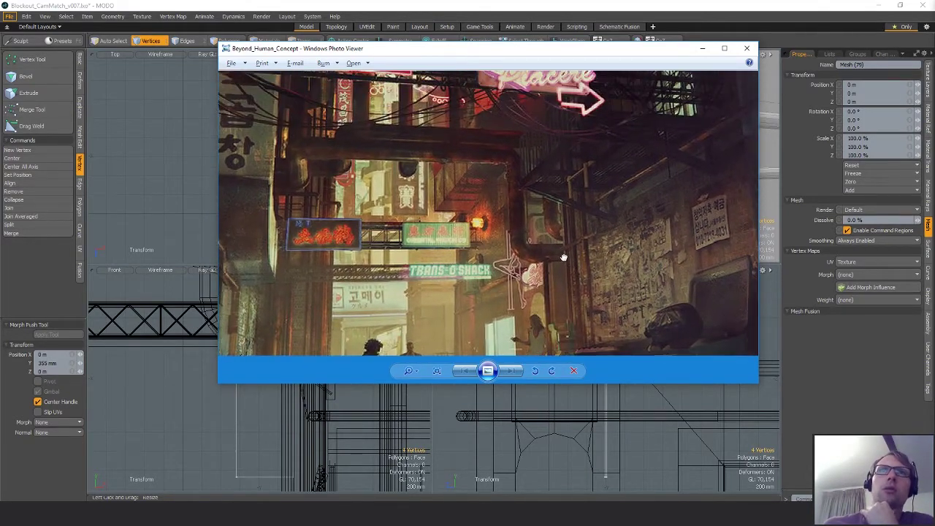
pyautogui.click(550, 10)
# Step: Select the box-shaped fan unit mesh on the wall together with its support bracket mesh
pyautogui.keyDown('alt'); pyautogui.moveTo(578, 139); pyautogui.dragTo(537, 165); pyautogui.keyUp('alt')
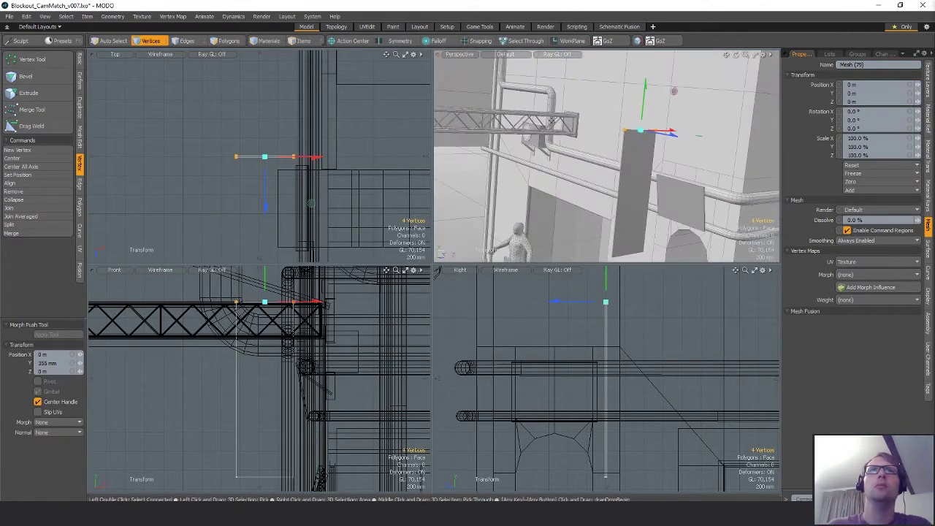
pyautogui.press('space')
pyautogui.press('5')
pyautogui.click(541, 144)
pyautogui.press('3')
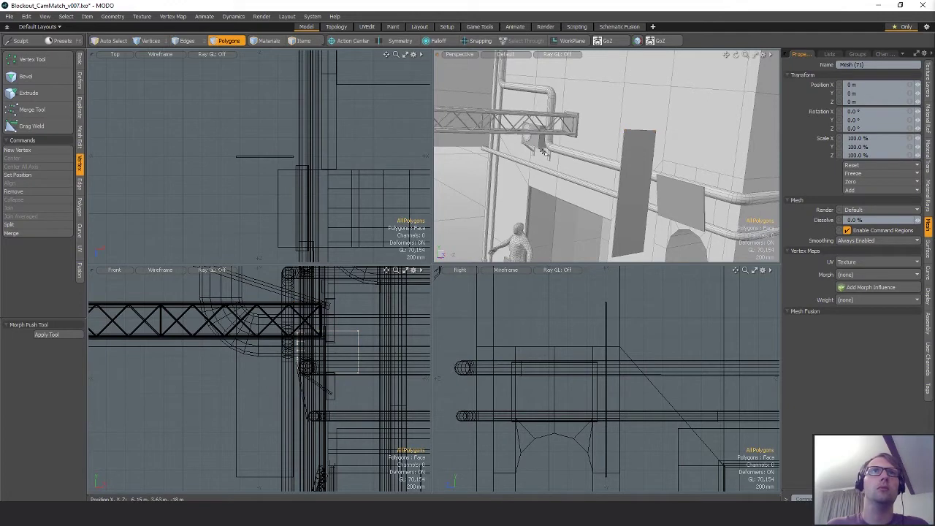
pyautogui.press('5')
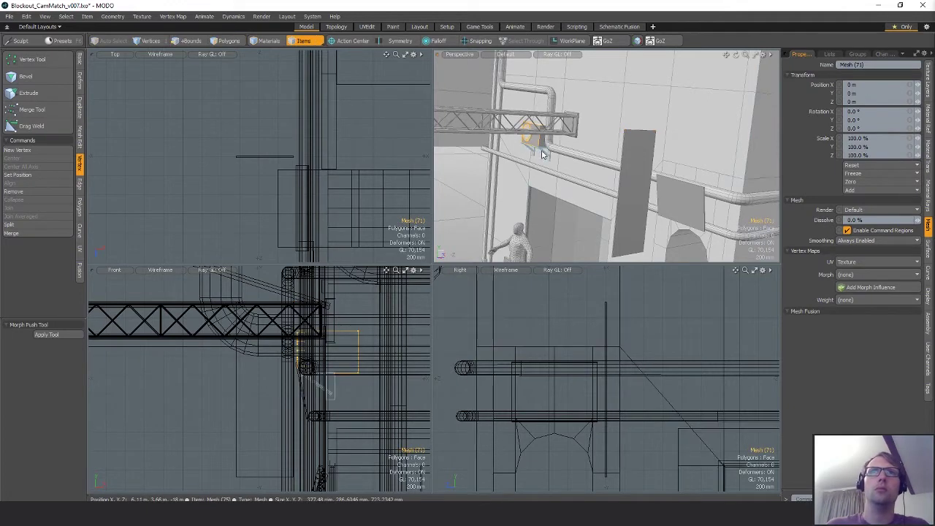
pyautogui.keyDown('shift'); pyautogui.click(543, 154); pyautogui.keyUp('shift')
pyautogui.press('3')
pyautogui.press('a')
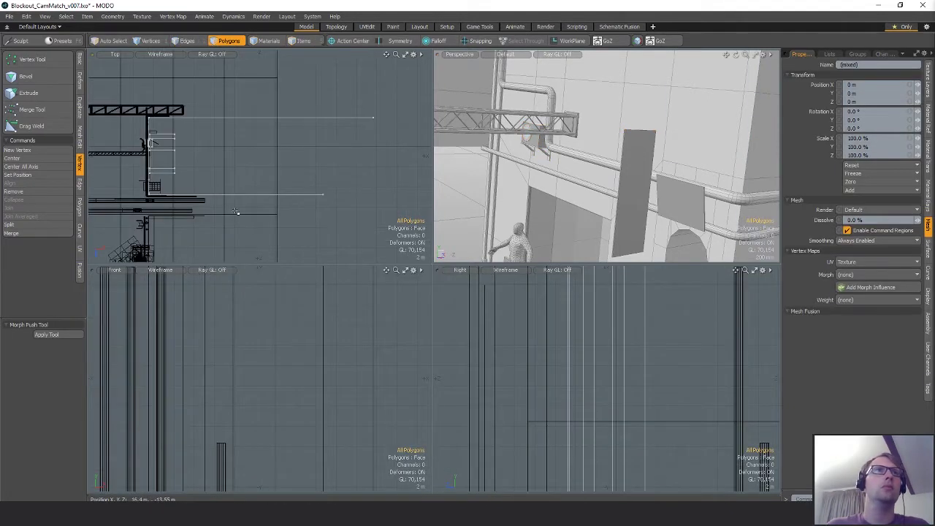
# Step: Select all connected polygons of the fan unit and both its support brackets
pyautogui.moveTo(532, 136); pyautogui.dragTo(558, 150)
pyautogui.hotkey('shift', 'a')
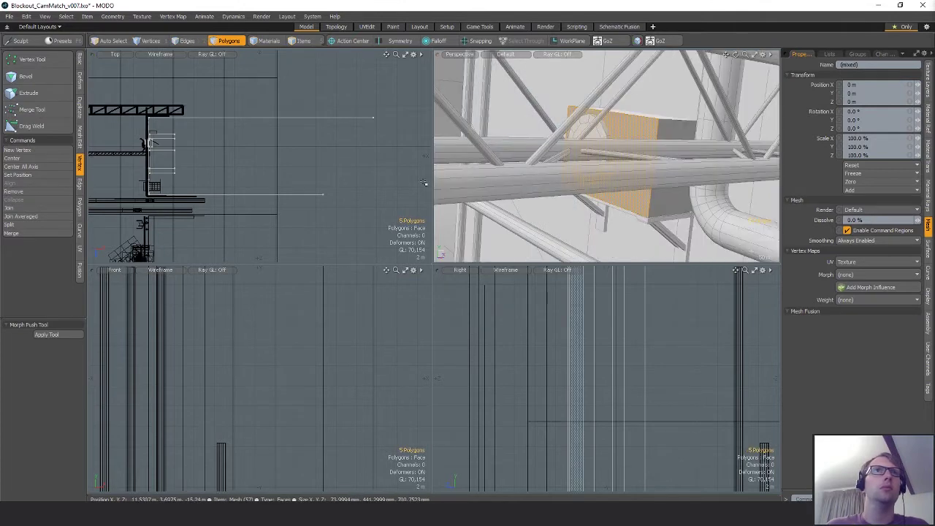
pyautogui.press('5')
pyautogui.click(649, 201)
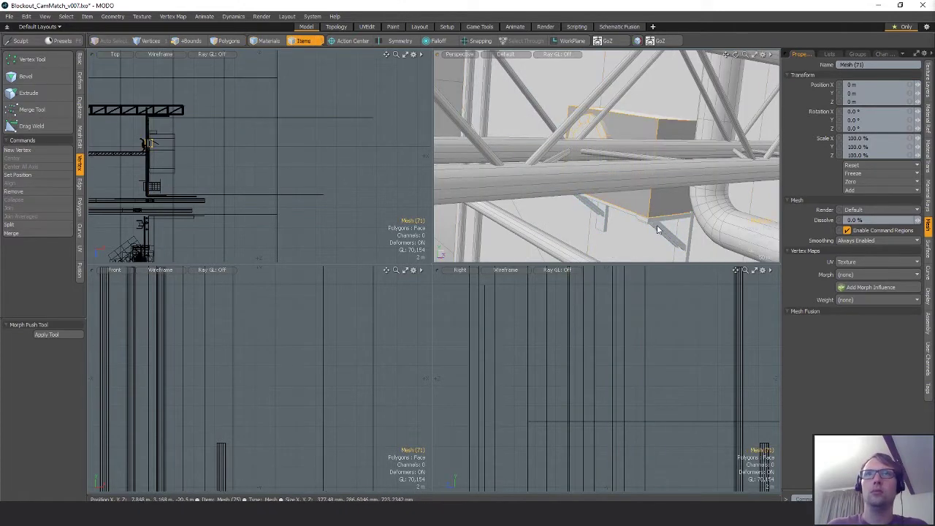
pyautogui.keyDown('shift'); pyautogui.click(663, 227); pyautogui.keyUp('shift')
pyautogui.press('3')
pyautogui.press(']')
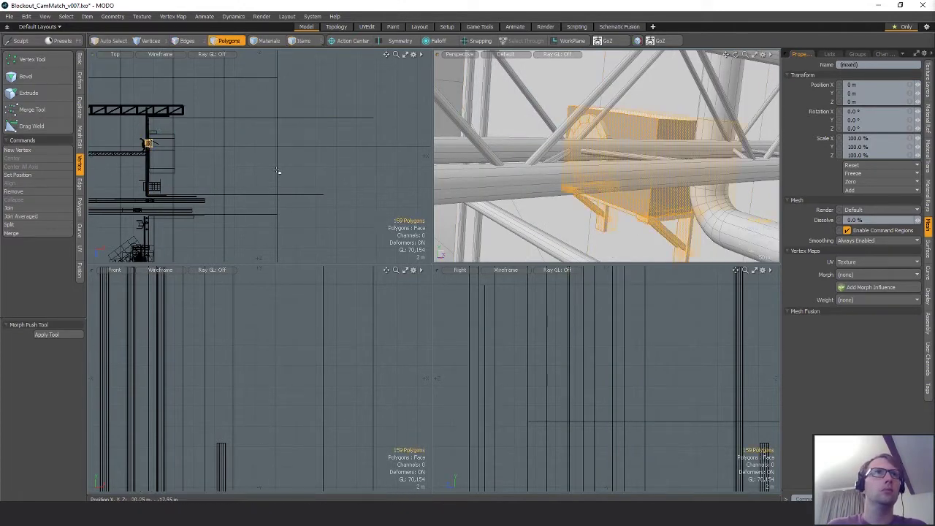
# Step: Copy the fan unit with its brackets into a new mesh and prepare the copy for moving near the building corner
pyautogui.keyDown('alt'); pyautogui.keyDown('shift'); pyautogui.moveTo(277, 169); pyautogui.dragTo(345, 138); pyautogui.keyUp('shift'); pyautogui.keyUp('alt')
pyautogui.hotkey('ctrl', 'c')
pyautogui.press('n')
pyautogui.hotkey('ctrl', 'v')
pyautogui.keyDown('alt'); pyautogui.keyDown('shift'); pyautogui.moveTo(242, 151); pyautogui.dragTo(273, 161); pyautogui.keyUp('shift'); pyautogui.keyUp('alt')
pyautogui.press('w')
pyautogui.keyDown('ctrl'); pyautogui.keyDown('alt'); pyautogui.moveTo(253, 114); pyautogui.dragTo(185, 155); pyautogui.keyUp('alt'); pyautogui.keyUp('ctrl')
# Step: Rotate the fan unit copy to face out from the side wall and move it 340 mm along X and -1.14 m along Z
pyautogui.press('e')
pyautogui.press('w')
pyautogui.moveTo(315, 186); pyautogui.dragTo(324, 154)
pyautogui.hotkey('shift', 'a')
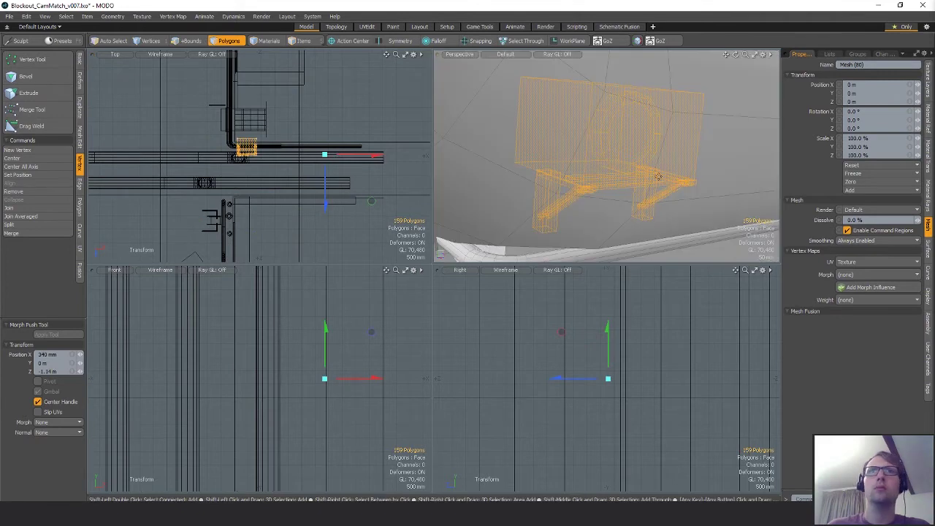
# Step: Move the copied fan unit -190 mm along Z so it sits against the side wall around the corner
pyautogui.keyDown('ctrl'); pyautogui.keyDown('alt'); pyautogui.moveTo(681, 189); pyautogui.dragTo(637, 179); pyautogui.keyUp('alt'); pyautogui.keyUp('ctrl')
pyautogui.keyDown('alt'); pyautogui.moveTo(637, 179); pyautogui.dragTo(567, 140); pyautogui.keyUp('alt')
pyautogui.press('q')
pyautogui.press('w')
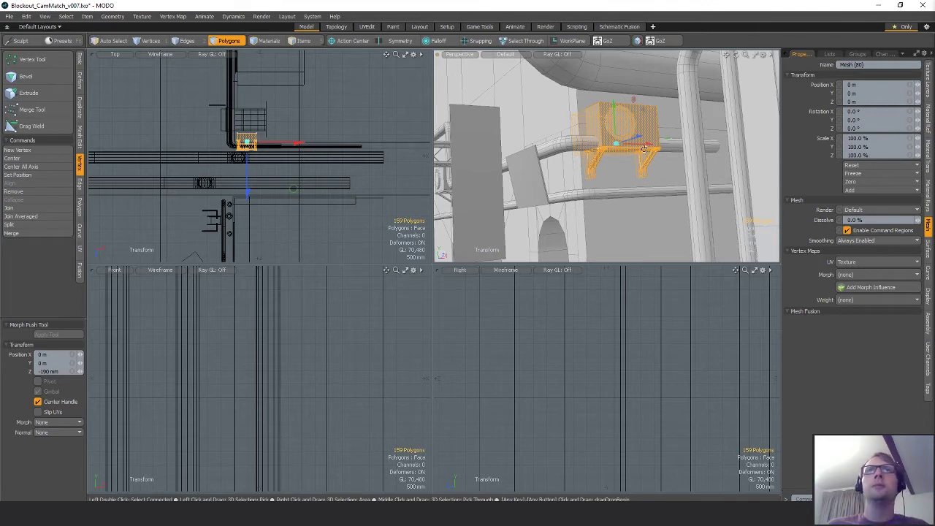
pyautogui.keyDown('alt'); pyautogui.moveTo(644, 148); pyautogui.dragTo(611, 154); pyautogui.keyUp('alt')
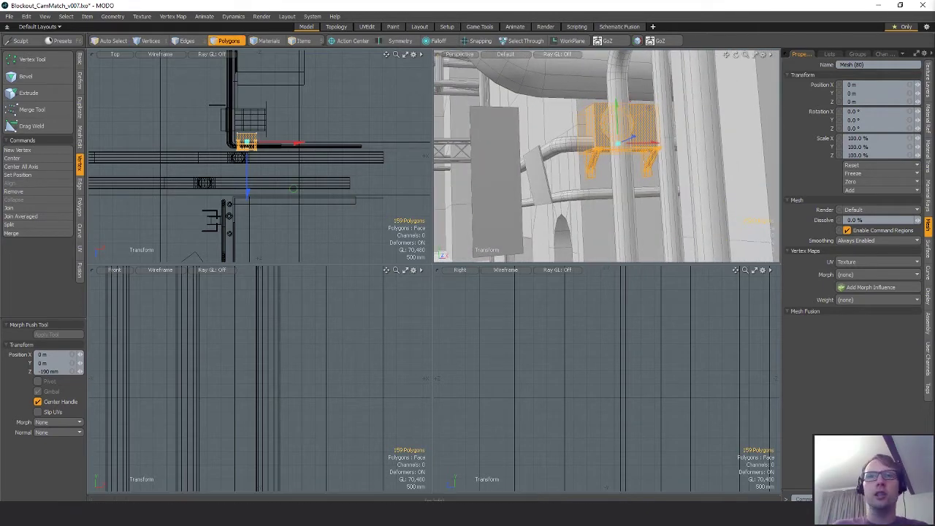
# Step: Switch to the concept image in Windows Photo Viewer and compare its signs and trusses with the wall details in MODO
pyautogui.hotkey('alt', 'Tab')
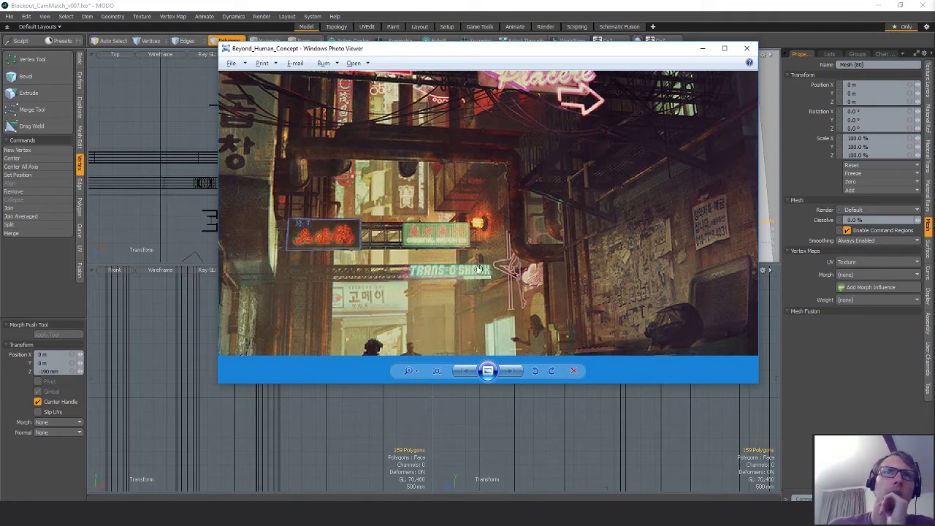
pyautogui.click(495, 11)
pyautogui.keyDown('alt'); pyautogui.moveTo(585, 146); pyautogui.dragTo(621, 139); pyautogui.keyUp('alt')
pyautogui.press('q')
pyautogui.doubleClick(468, 111)
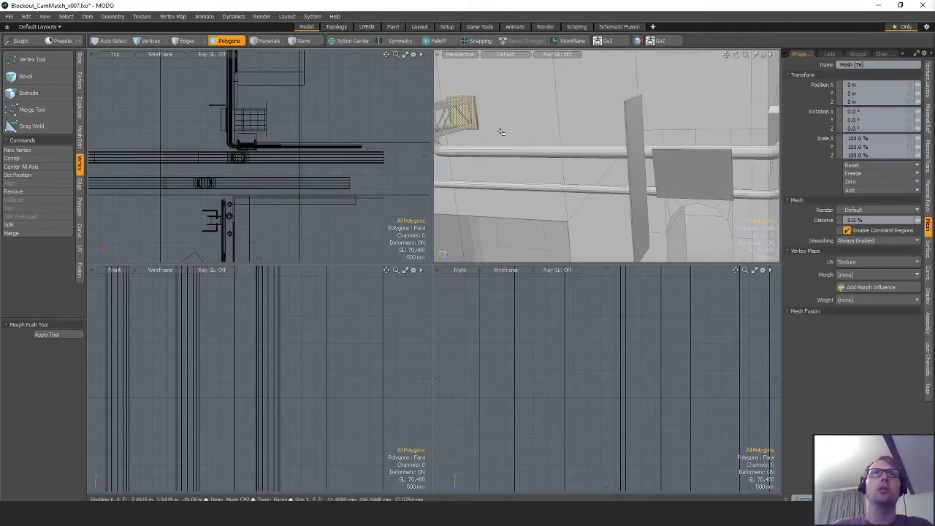
# Step: Copy the long horizontal truss beside the fire escape building and paste it into a new mesh
pyautogui.scroll(-8, 504, 154)
pyautogui.keyDown('alt'); pyautogui.moveTo(505, 159); pyautogui.dragTo(517, 159); pyautogui.keyUp('alt')
pyautogui.keyDown('alt'); pyautogui.moveTo(669, 160); pyautogui.dragTo(601, 188); pyautogui.keyUp('alt')
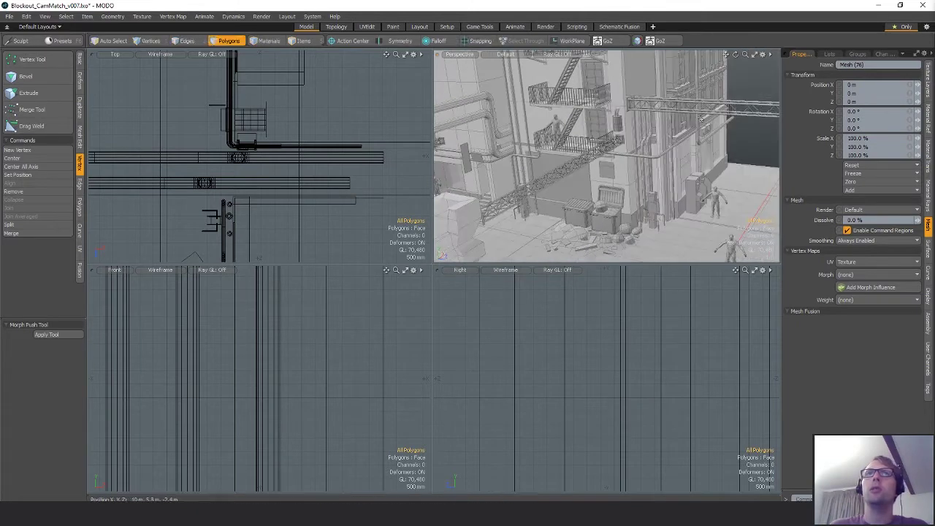
pyautogui.press('space')
pyautogui.press('5')
pyautogui.click(688, 105)
pyautogui.press('3')
pyautogui.hotkey('shift', 'a')
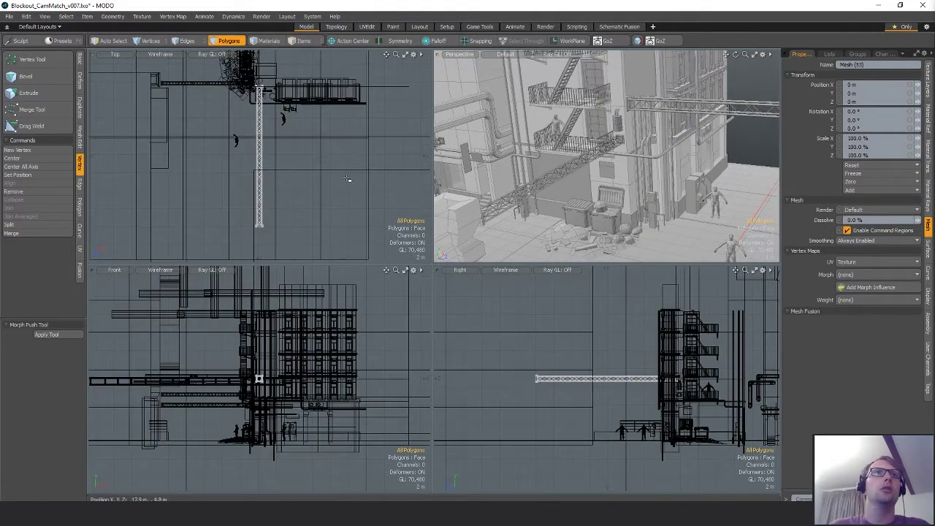
pyautogui.scroll(-3, 349, 180)
pyautogui.moveTo(336, 110)
pyautogui.mouseDown(button='right')
pyautogui.moveTo(213, 188)
pyautogui.moveTo(336, 219)
pyautogui.mouseUp(button='right')
pyautogui.moveTo(379, 161)
pyautogui.keyDown('alt'); pyautogui.keyDown('shift'); pyautogui.mouseDown()
pyautogui.moveTo(379, 187)
pyautogui.moveTo(302, 150)
pyautogui.moveTo(311, 185)
pyautogui.mouseUp(); pyautogui.keyUp('shift'); pyautogui.keyUp('alt')
pyautogui.hotkey('ctrl', 'c')
pyautogui.press('n')
pyautogui.hotkey('ctrl', 'v')
# Step: Rotate the truss copy to run along X across the alley and move it -4.3 m along X and -13.5 m along Z
pyautogui.press('w')
pyautogui.press('e')
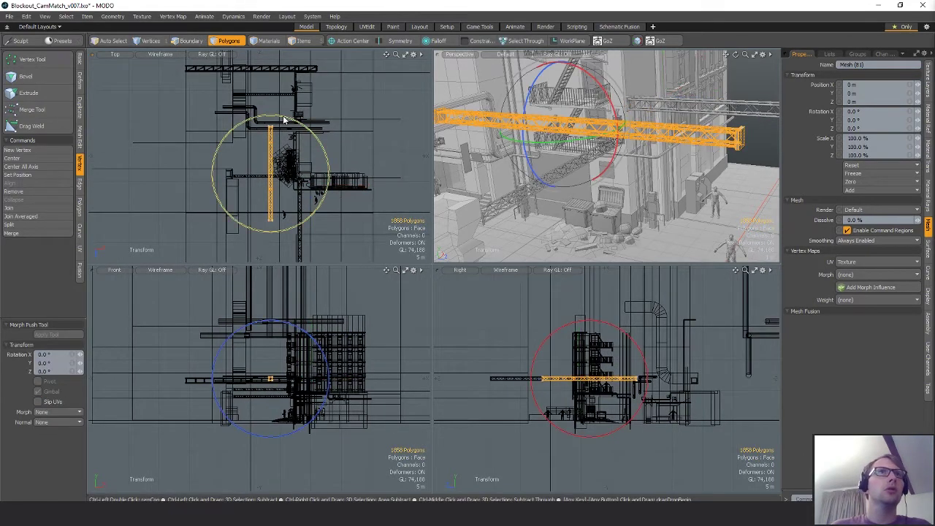
pyautogui.keyDown('ctrl'); pyautogui.moveTo(284, 119); pyautogui.dragTo(304, 118); pyautogui.keyUp('ctrl')
pyautogui.press('w')
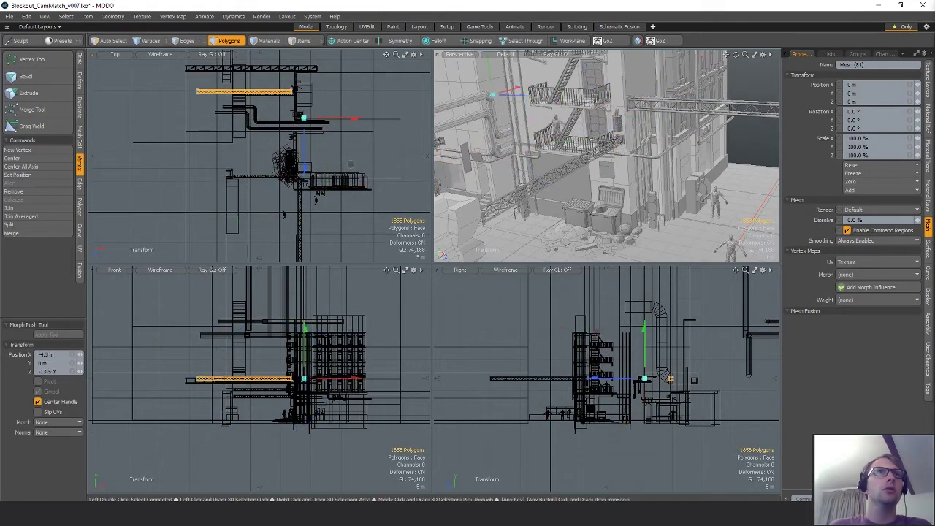
# Step: Refine the truss copy's offset to -4 m along X and -13.4 m along Z
pyautogui.scroll(6, 326, 249)
pyautogui.keyDown('alt'); pyautogui.keyDown('shift'); pyautogui.moveTo(352, 165); pyautogui.dragTo(326, 179); pyautogui.keyUp('shift'); pyautogui.keyUp('alt')
pyautogui.scroll(2, 326, 179)
pyautogui.scroll(5, 329, 175)
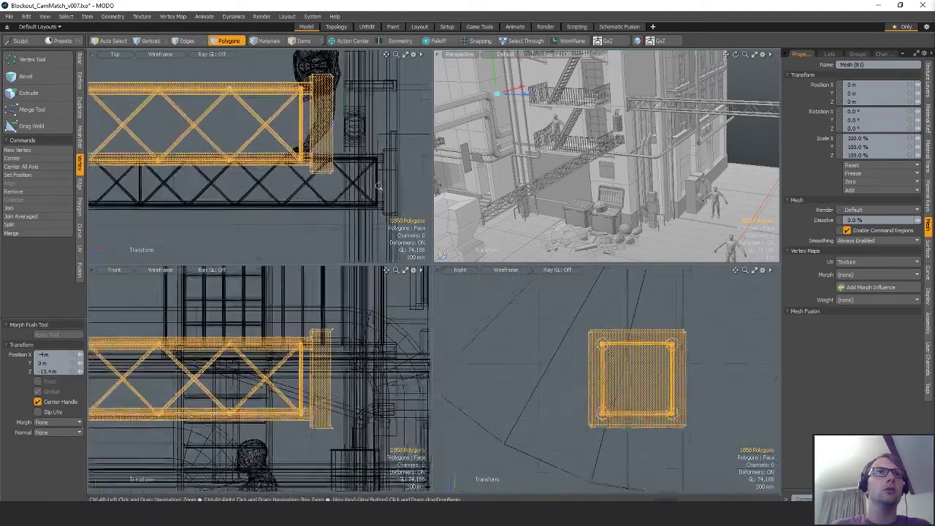
pyautogui.keyDown('alt'); pyautogui.keyDown('shift'); pyautogui.moveTo(398, 205); pyautogui.dragTo(326, 234); pyautogui.keyUp('shift'); pyautogui.keyUp('alt')
# Step: With geometry snapping on, move the truss copy about 512 mm along X and 311 mm along Z so its end plate aligns with the neighbouring truss
pyautogui.press('x')
pyautogui.press('w')
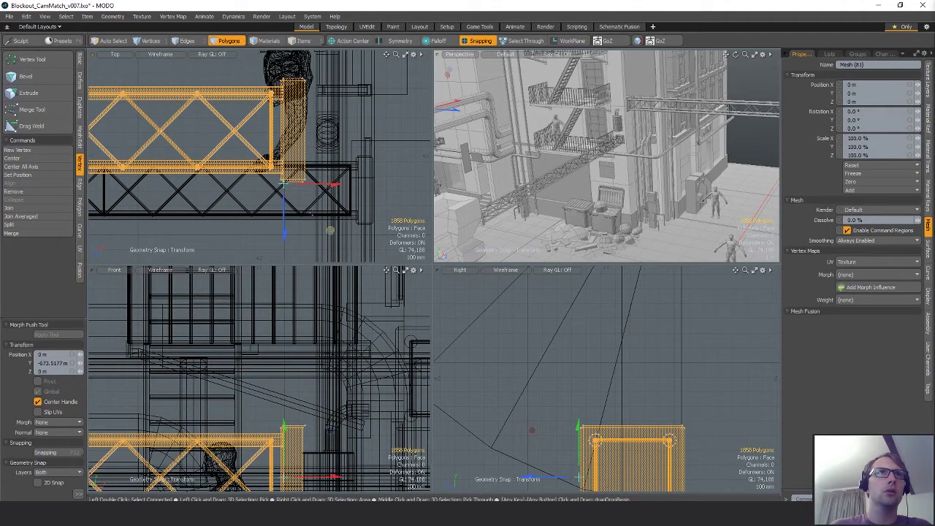
pyautogui.scroll(2, 285, 186)
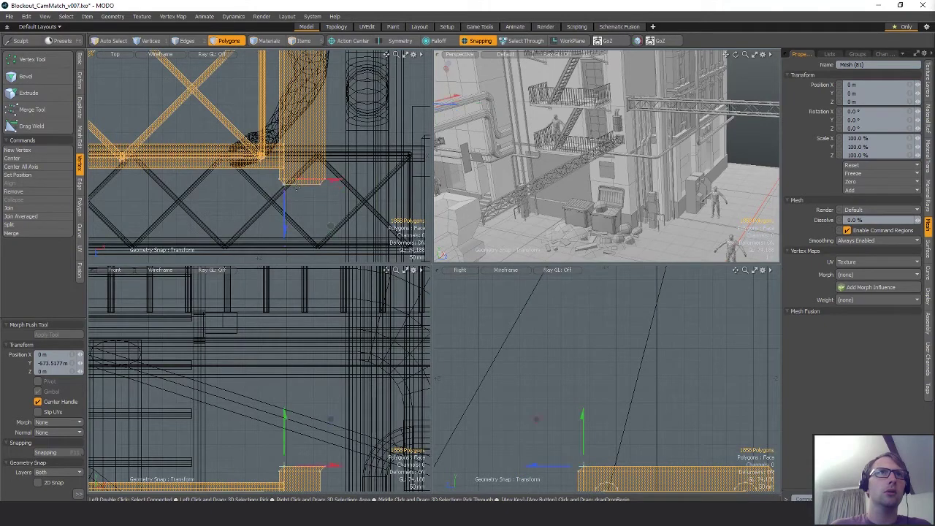
pyautogui.keyDown('alt'); pyautogui.moveTo(324, 223); pyautogui.dragTo(401, 268); pyautogui.keyUp('alt')
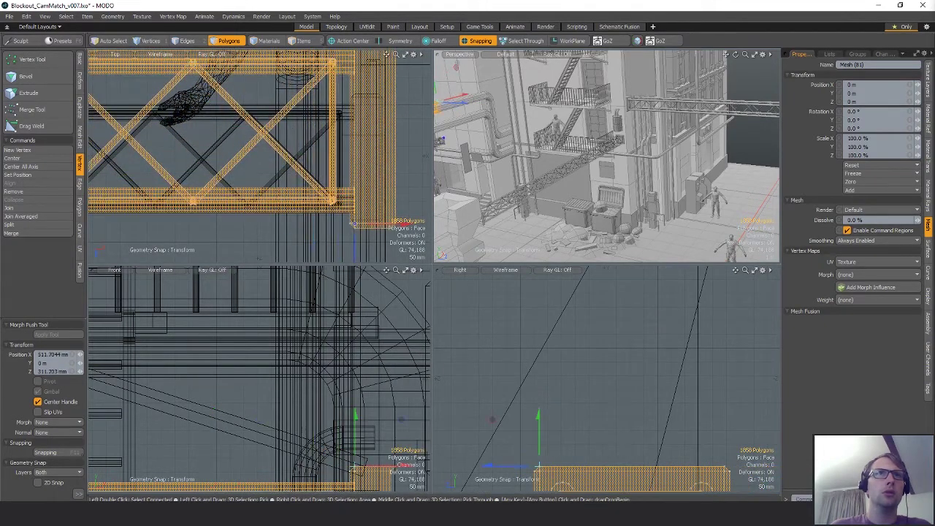
pyautogui.scroll(-4, 364, 199)
pyautogui.press('space')
pyautogui.hotkey('shift', 'a')
# Step: Undo the snapped move of the truss copy and restore it while checking both placements
pyautogui.keyDown('alt'); pyautogui.moveTo(559, 139); pyautogui.dragTo(728, 131); pyautogui.keyUp('alt')
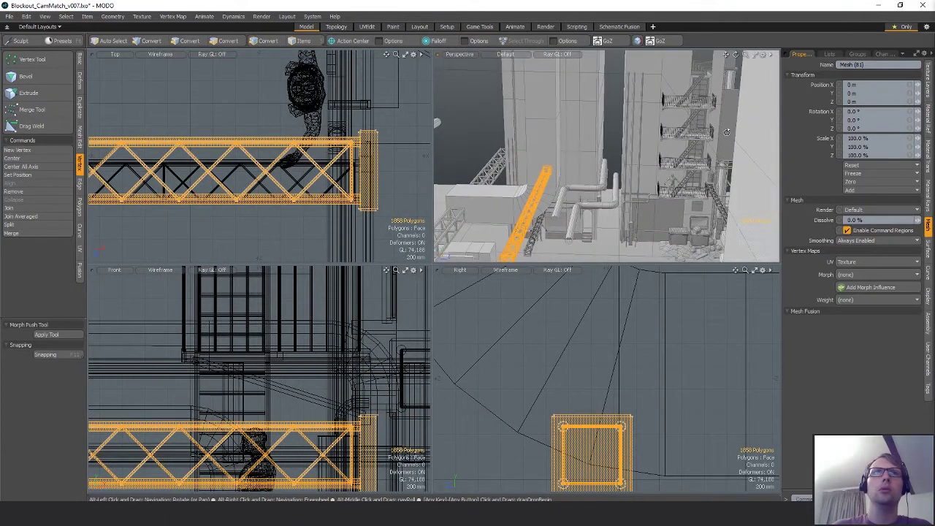
pyautogui.hotkey('ctrl', 'z')
pyautogui.hotkey('ctrl', 'z')
pyautogui.keyDown('alt'); pyautogui.moveTo(642, 135); pyautogui.dragTo(558, 232); pyautogui.keyUp('alt')
pyautogui.press('3')
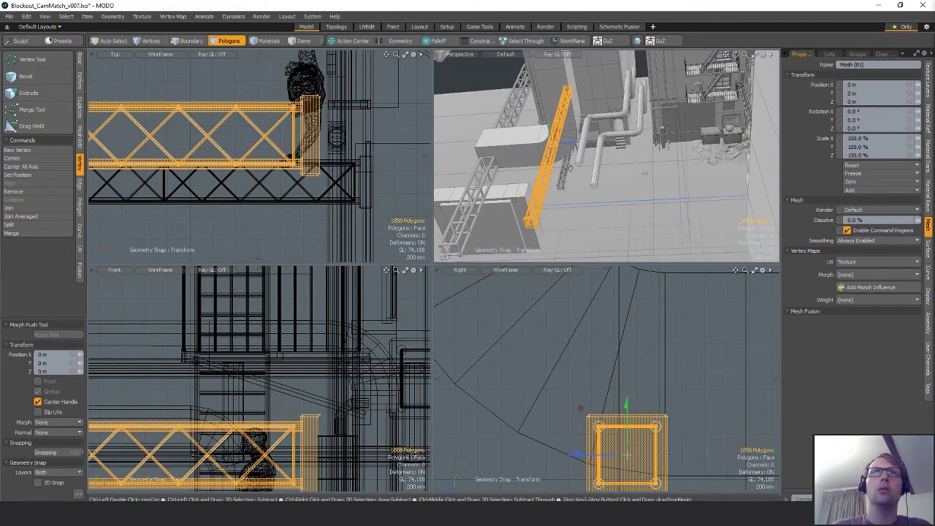
pyautogui.hotkey('ctrl', 'z')
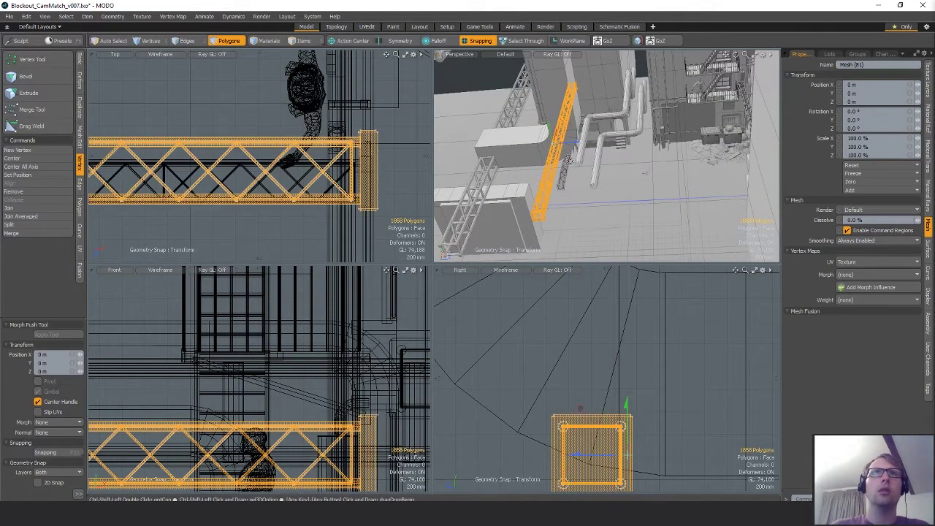
# Step: Delete the older truss mesh item running behind and in front of the rooftop block
pyautogui.press('q')
pyautogui.press('5')
pyautogui.click(557, 110)
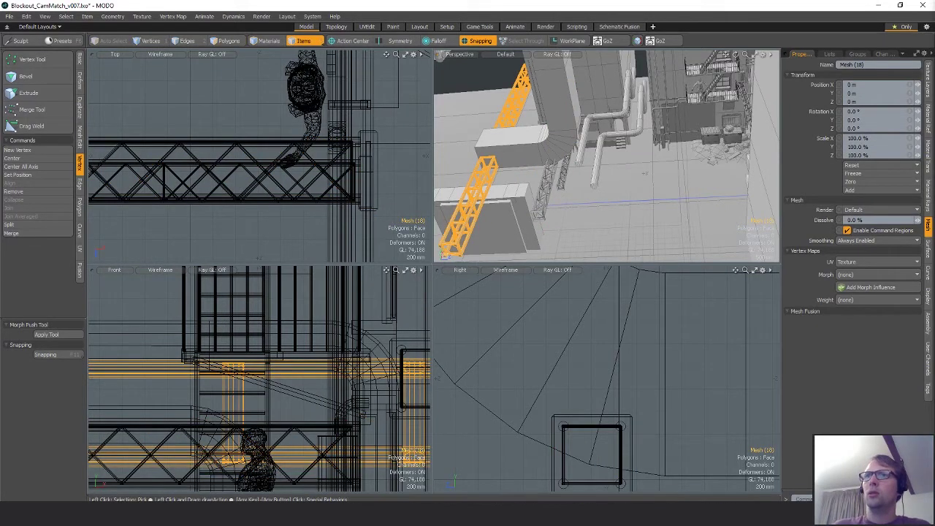
pyautogui.press('Delete')
# Step: Make the snapped truss mesh active and inspect its end plate and the gap to the building wall
pyautogui.click(551, 183)
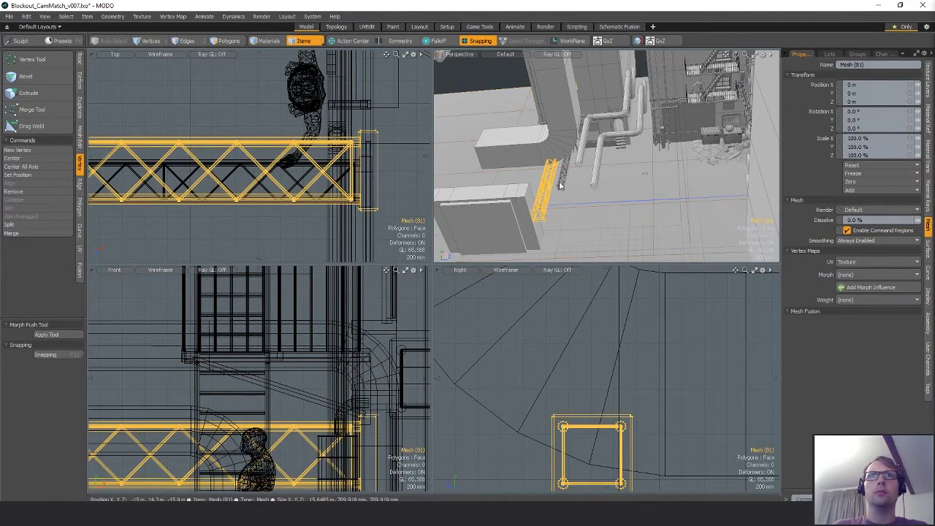
pyautogui.press('3')
pyautogui.keyDown('alt'); pyautogui.moveTo(560, 185); pyautogui.dragTo(599, 155); pyautogui.keyUp('alt')
pyautogui.moveTo(612, 157); pyautogui.dragTo(615, 165)
pyautogui.hotkey('shift', 'a')
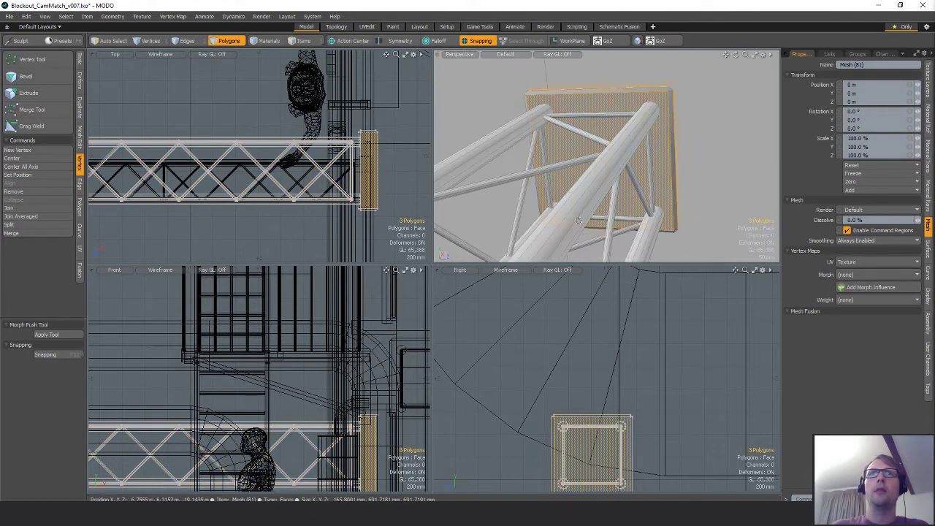
pyautogui.keyDown('alt'); pyautogui.moveTo(579, 220); pyautogui.dragTo(621, 183); pyautogui.keyUp('alt')
pyautogui.keyDown('ctrl'); pyautogui.keyDown('alt'); pyautogui.moveTo(621, 183); pyautogui.dragTo(603, 177); pyautogui.keyUp('alt'); pyautogui.keyUp('ctrl')
pyautogui.click(679, 207)
pyautogui.keyDown('alt'); pyautogui.keyDown('shift'); pyautogui.moveTo(679, 207); pyautogui.dragTo(654, 142); pyautogui.keyUp('shift'); pyautogui.keyUp('alt')
pyautogui.keyDown('ctrl'); pyautogui.keyDown('alt'); pyautogui.moveTo(654, 143); pyautogui.dragTo(628, 145); pyautogui.keyUp('alt'); pyautogui.keyUp('ctrl')
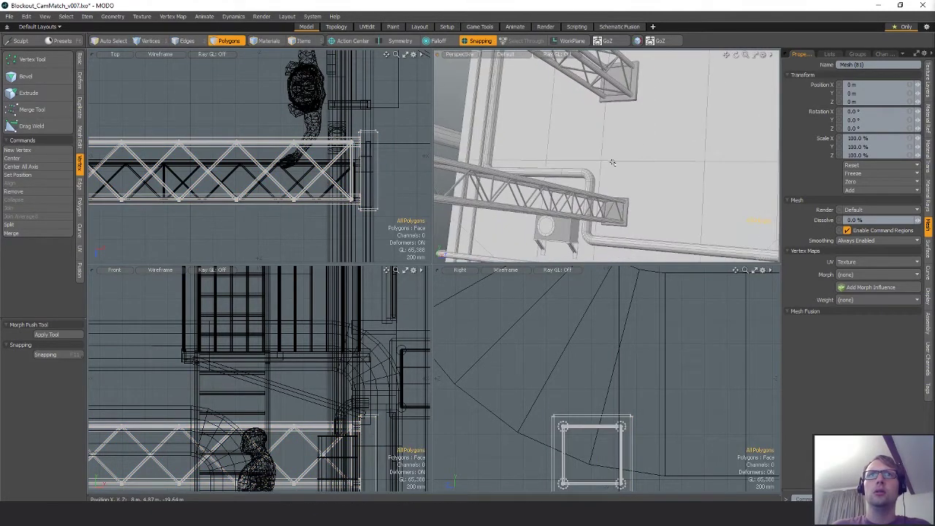
# Step: Move the whole truss copy -1 m along Y and -910 mm along Z
pyautogui.press('w')
pyautogui.press('q')
pyautogui.keyDown('alt'); pyautogui.moveTo(655, 104); pyautogui.dragTo(638, 148); pyautogui.keyUp('alt')
pyautogui.press('w')
pyautogui.click(653, 130)
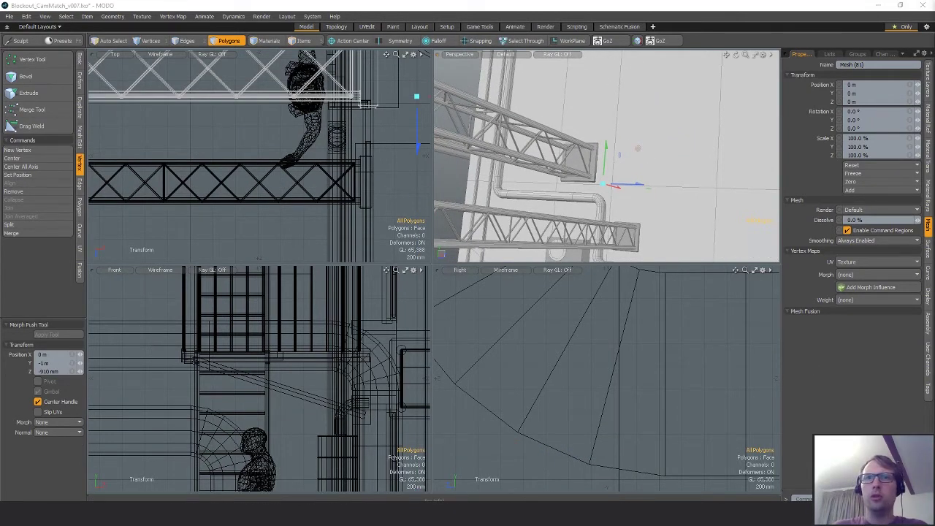
# Step: Check the sign beams in the concept image in Windows Photo Viewer, and back in MODO nudge the upper truss along Z closer to the lower one
pyautogui.hotkey('alt', 'Tab')
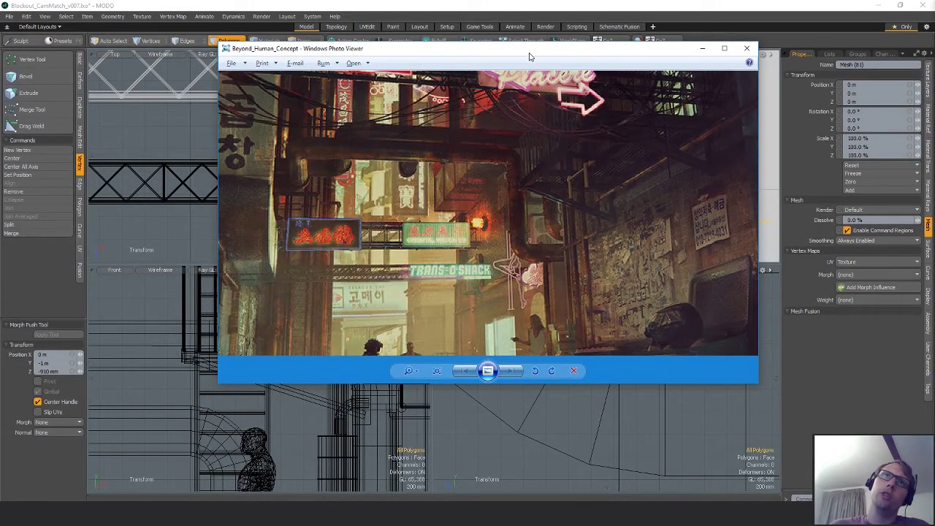
pyautogui.hotkey('alt', 'Tab')
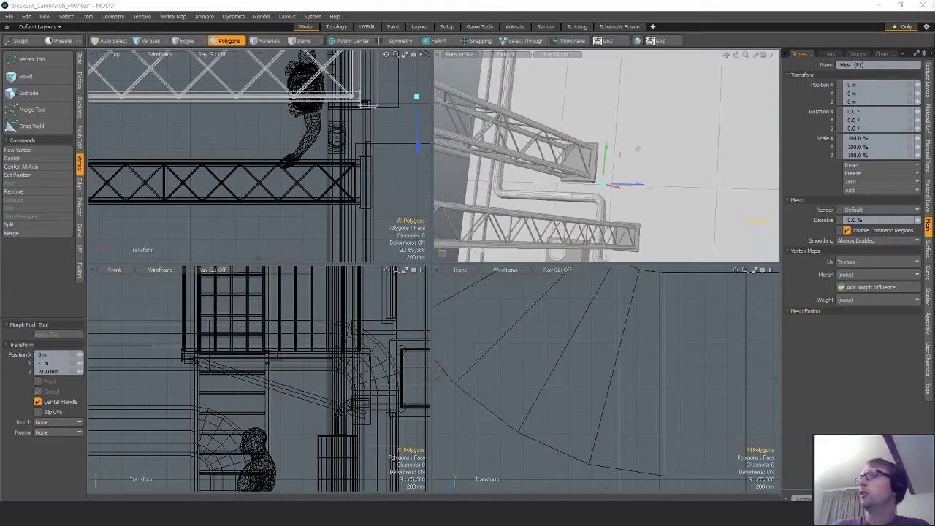
pyautogui.keyDown('alt'); pyautogui.moveTo(610, 186); pyautogui.dragTo(627, 184); pyautogui.keyUp('alt')
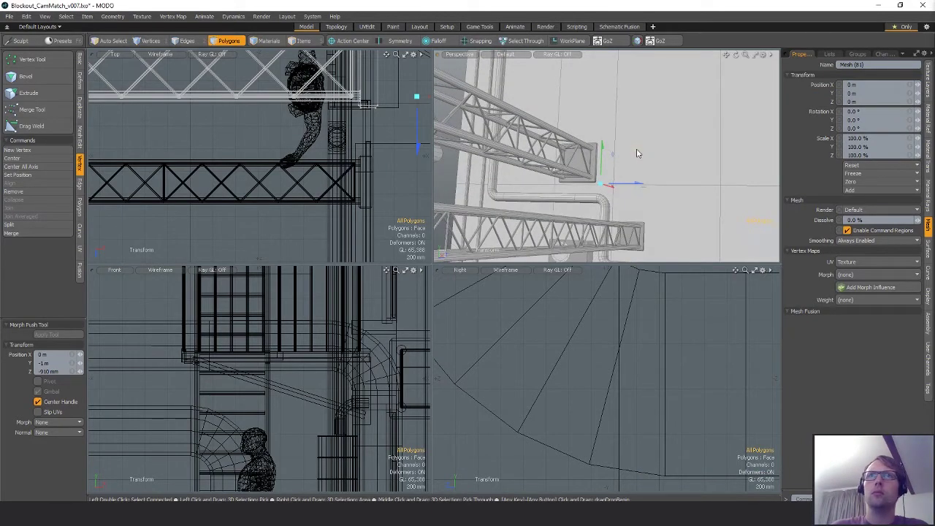
pyautogui.moveTo(636, 150)
pyautogui.mouseDown()
pyautogui.moveTo(648, 148)
pyautogui.moveTo(640, 145)
pyautogui.mouseUp()
pyautogui.moveTo(640, 149)
pyautogui.keyDown('alt'); pyautogui.mouseDown()
pyautogui.moveTo(660, 159)
pyautogui.moveTo(700, 155)
pyautogui.moveTo(651, 146)
pyautogui.mouseUp(); pyautogui.keyUp('alt')
pyautogui.keyDown('alt'); pyautogui.moveTo(588, 151); pyautogui.dragTo(609, 163); pyautogui.keyUp('alt')
pyautogui.scroll(-3, 530, 129)
pyautogui.press('q')
pyautogui.press('w')
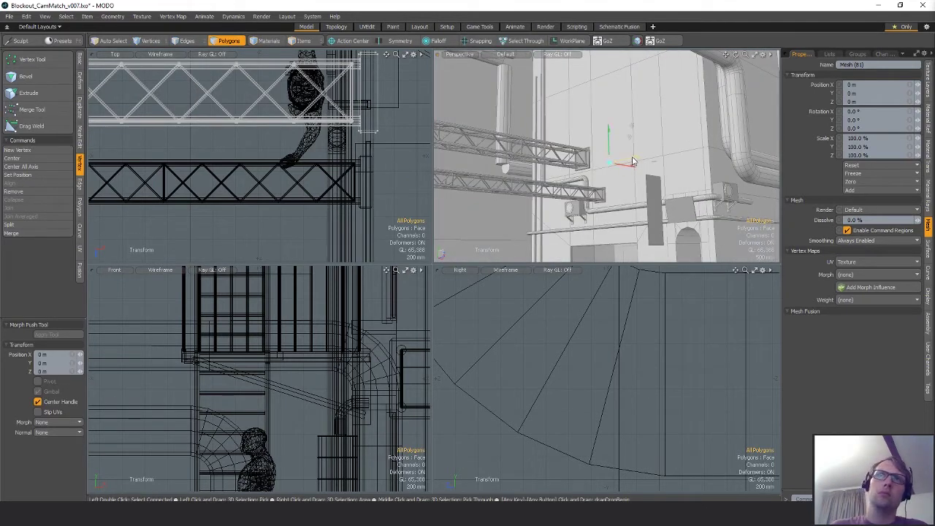
pyautogui.moveTo(634, 161)
pyautogui.keyDown('alt'); pyautogui.mouseDown()
pyautogui.moveTo(644, 194)
pyautogui.moveTo(614, 182)
pyautogui.moveTo(608, 165)
pyautogui.moveTo(630, 174)
pyautogui.mouseUp(); pyautogui.keyUp('alt')
pyautogui.scroll(-3, 630, 183)
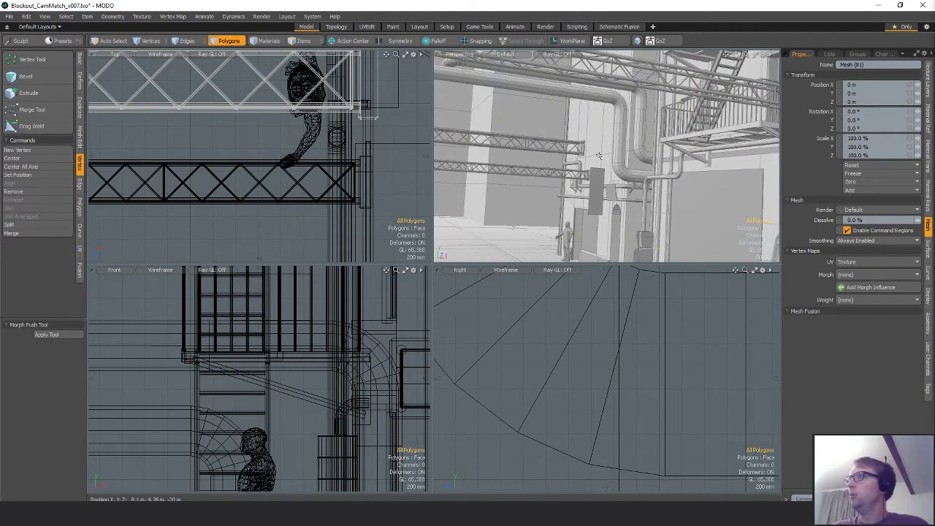
# Step: Review the trusses, signs and pipes at the alley corner from street level
pyautogui.scroll(-2, 660, 166)
pyautogui.keyDown('alt'); pyautogui.moveTo(659, 165); pyautogui.dragTo(580, 167); pyautogui.keyUp('alt')
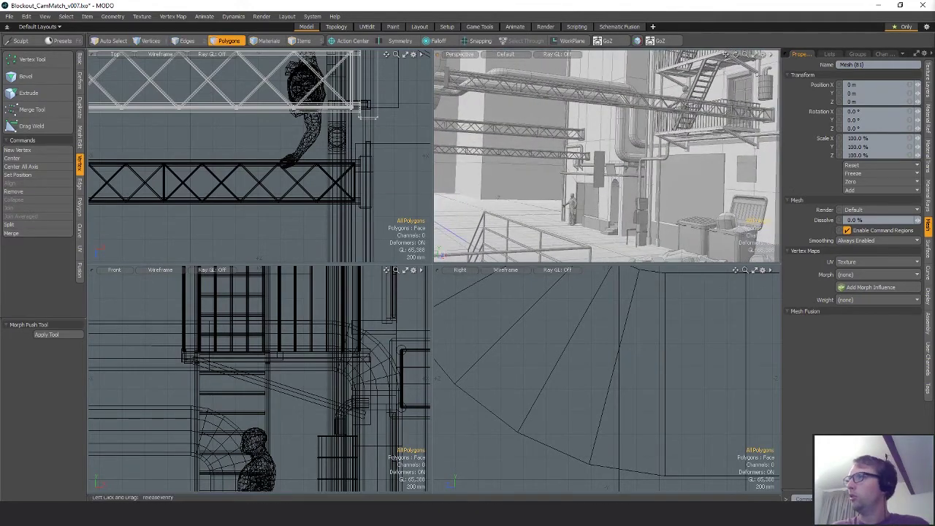
pyautogui.keyDown('alt'); pyautogui.moveTo(652, 135); pyautogui.dragTo(584, 126); pyautogui.keyUp('alt')
pyautogui.scroll(-3, 620, 162)
pyautogui.scroll(3, 583, 131)
# Step: Select the tall vertical sign mesh and reposition it beside the building wall in plan
pyautogui.press('1')
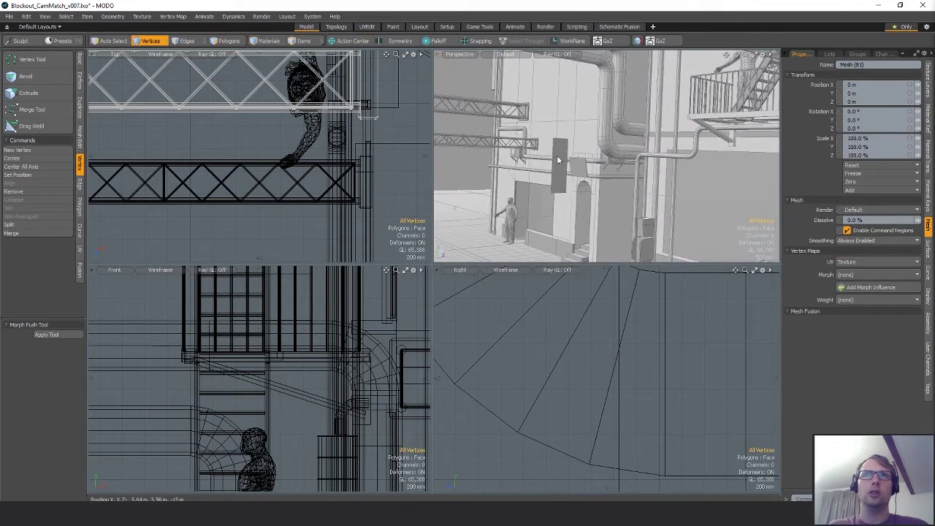
pyautogui.press('5')
pyautogui.click(559, 160)
pyautogui.press('3')
pyautogui.doubleClick(559, 160)
pyautogui.hotkey('shift', 'a')
pyautogui.hotkey('shift', 'a')
pyautogui.keyDown('ctrl'); pyautogui.keyDown('alt'); pyautogui.moveTo(315, 183); pyautogui.dragTo(293, 168); pyautogui.keyUp('alt'); pyautogui.keyUp('ctrl')
pyautogui.press('w')
pyautogui.moveTo(356, 217); pyautogui.dragTo(368, 227)
pyautogui.press('q')
pyautogui.keyDown('alt'); pyautogui.moveTo(581, 169); pyautogui.dragTo(643, 170); pyautogui.keyUp('alt')
pyautogui.click(664, 199)
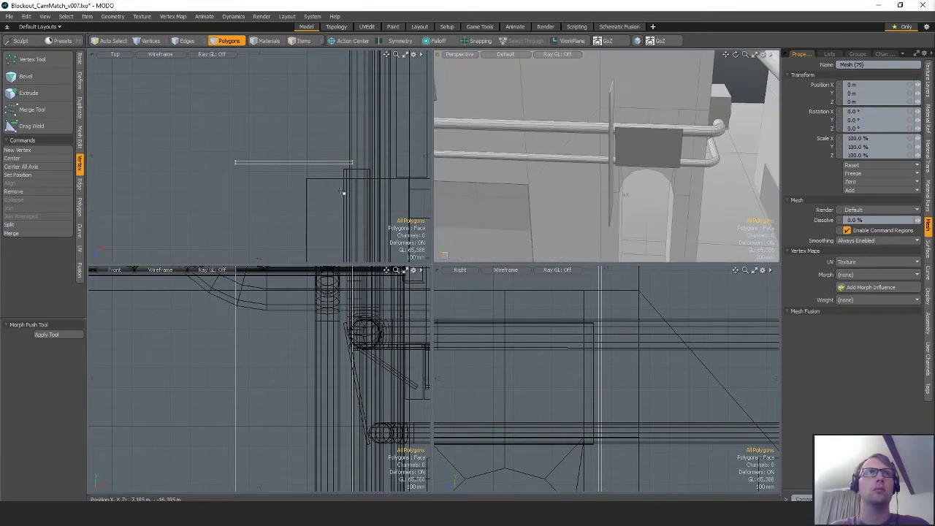
# Step: Check the sign's placement against the wall and make the fan unit around the corner the active mesh for polygon editing
pyautogui.scroll(3, 342, 191)
pyautogui.keyDown('alt'); pyautogui.moveTo(350, 190); pyautogui.dragTo(342, 193); pyautogui.keyUp('alt')
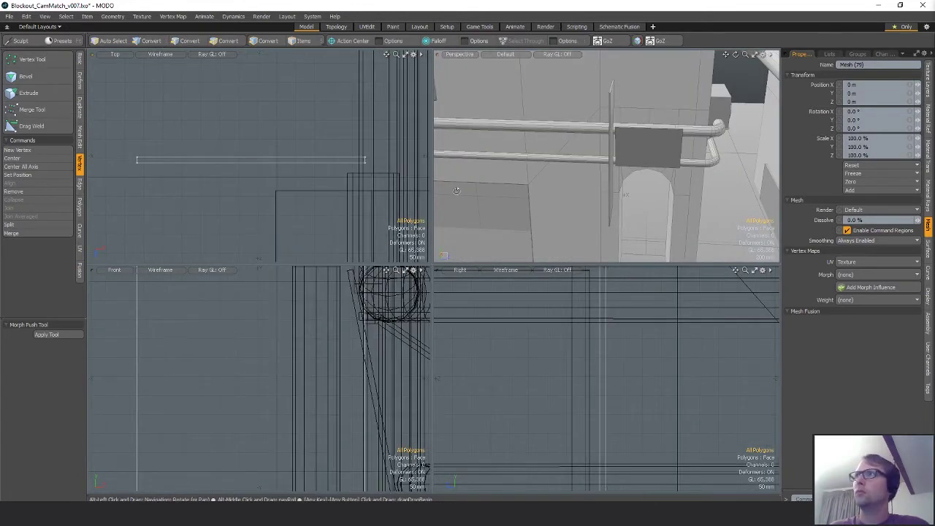
pyautogui.keyDown('alt'); pyautogui.moveTo(534, 147); pyautogui.dragTo(559, 132); pyautogui.keyUp('alt')
pyautogui.scroll(-3, 560, 131)
pyautogui.press('space')
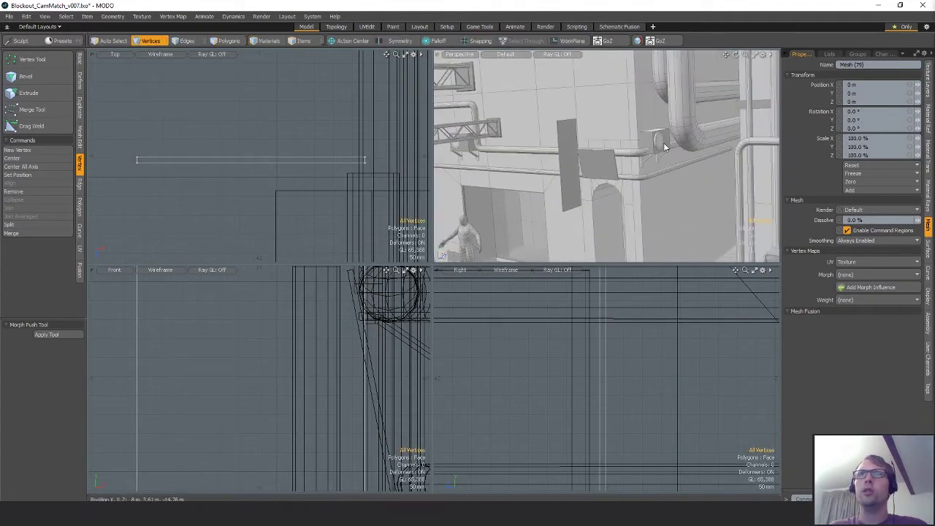
pyautogui.press('5')
pyautogui.click(662, 143)
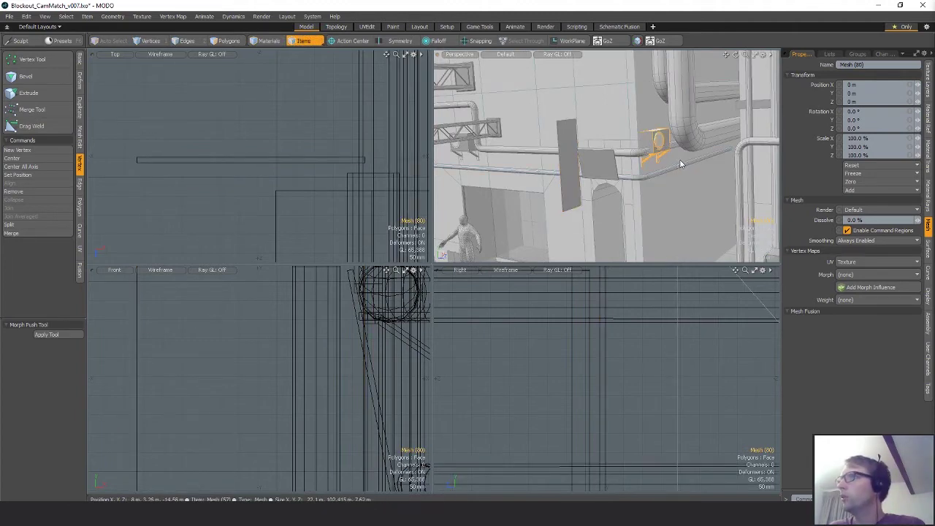
pyautogui.keyDown('alt'); pyautogui.moveTo(643, 164); pyautogui.dragTo(688, 174); pyautogui.keyUp('alt')
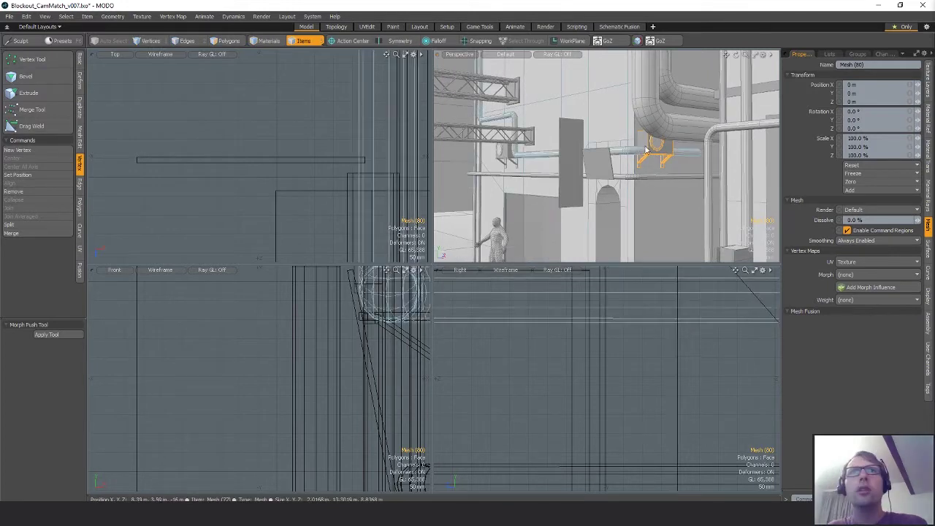
pyautogui.press('3')
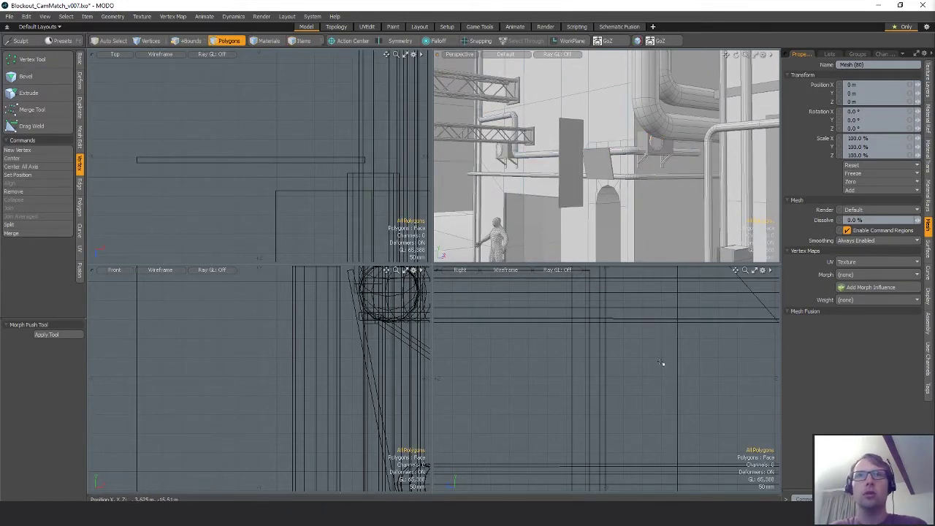
# Step: Reposition the fan unit on the wall so it sits above the corner pipe bend
pyautogui.press('a')
pyautogui.scroll(-3, 663, 363)
pyautogui.press('w')
pyautogui.moveTo(353, 376); pyautogui.dragTo(320, 331)
pyautogui.moveTo(608, 294); pyautogui.dragTo(681, 130)
pyautogui.moveTo(366, 226); pyautogui.dragTo(315, 225)
pyautogui.hotkey('shift', 'a')
pyautogui.keyDown('alt'); pyautogui.moveTo(586, 180); pyautogui.dragTo(612, 140); pyautogui.keyUp('alt')
pyautogui.press('space')
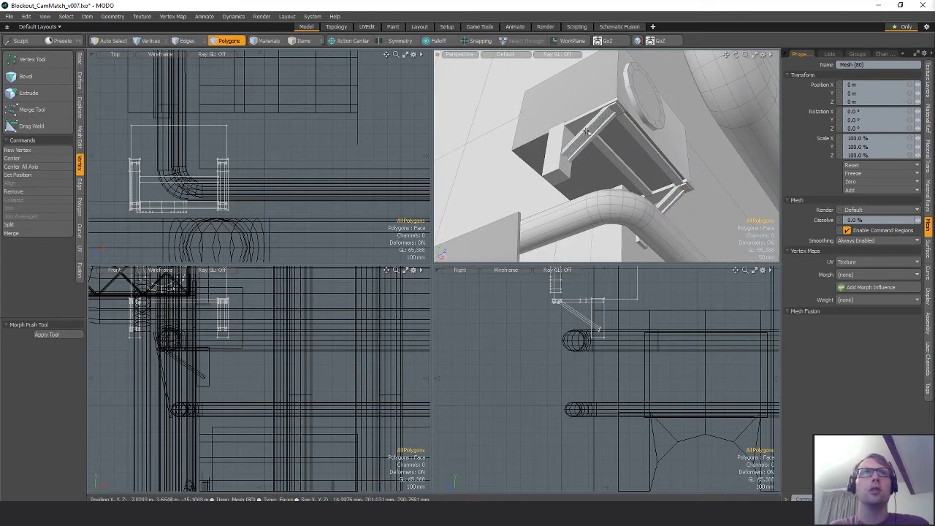
# Step: Transfer the fan unit's housing and fan disc from the bracket mesh into a new mesh and add a duplicate
pyautogui.press(']')
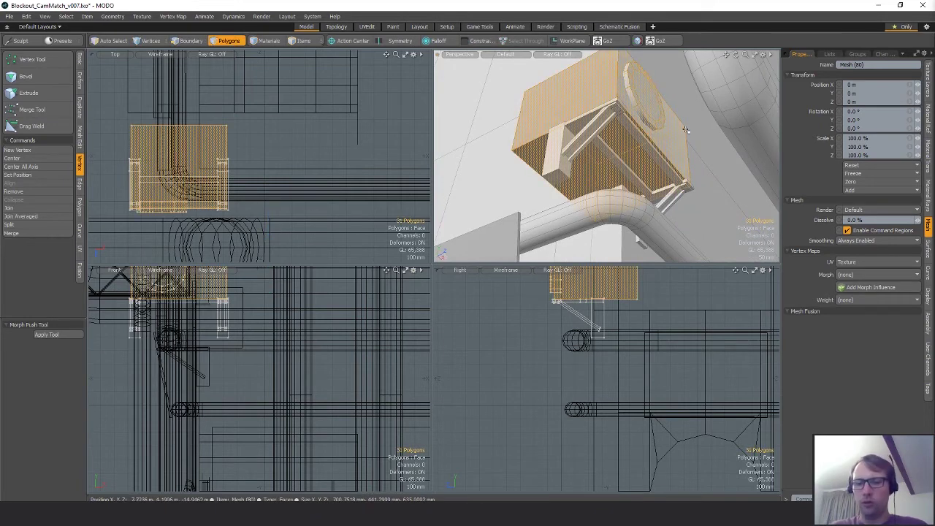
pyautogui.hotkey('ctrl', 'x')
pyautogui.press('n')
pyautogui.hotkey('ctrl', 'v')
pyautogui.keyDown('alt'); pyautogui.moveTo(594, 109); pyautogui.dragTo(735, 216); pyautogui.keyUp('alt')
pyautogui.press('w')
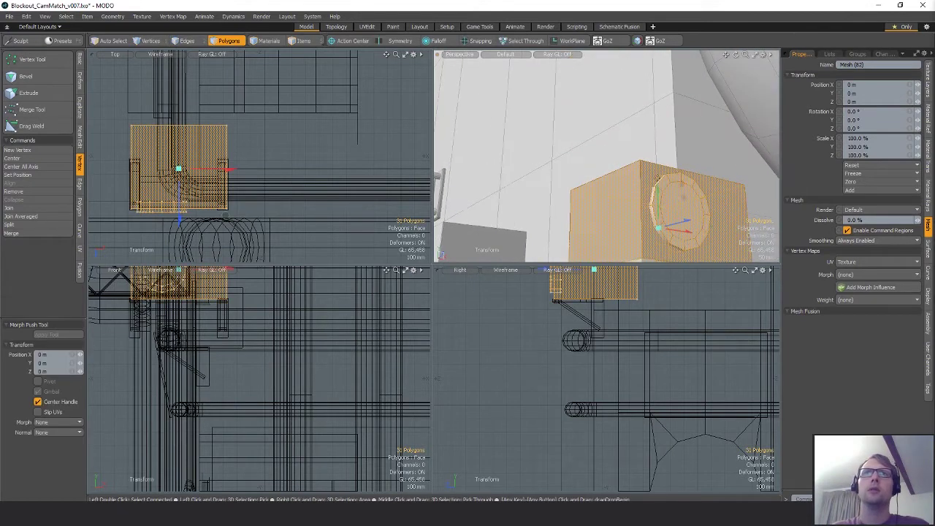
# Step: Move the duplicated fan housing 442 mm up along Y so it stacks on the original housing
pyautogui.moveTo(656, 199); pyautogui.dragTo(656, 146)
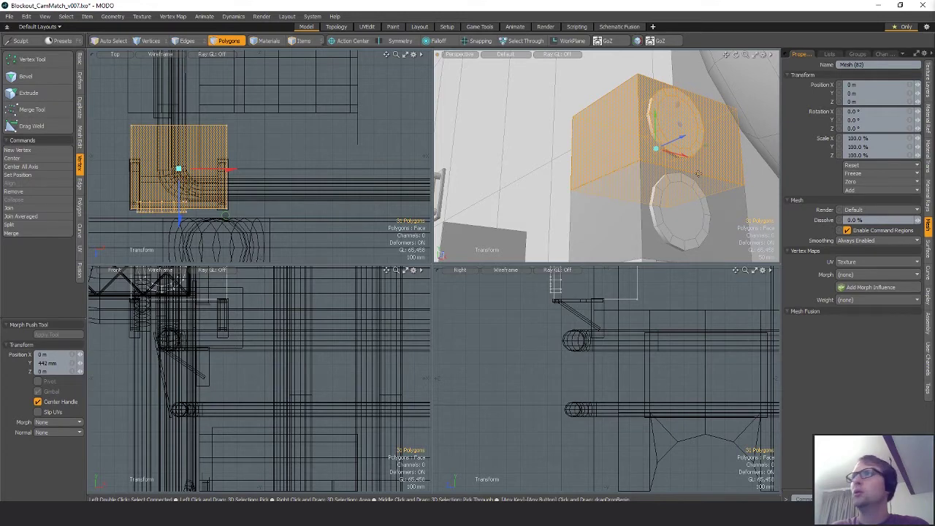
pyautogui.keyDown('alt'); pyautogui.moveTo(699, 174); pyautogui.dragTo(618, 222); pyautogui.keyUp('alt')
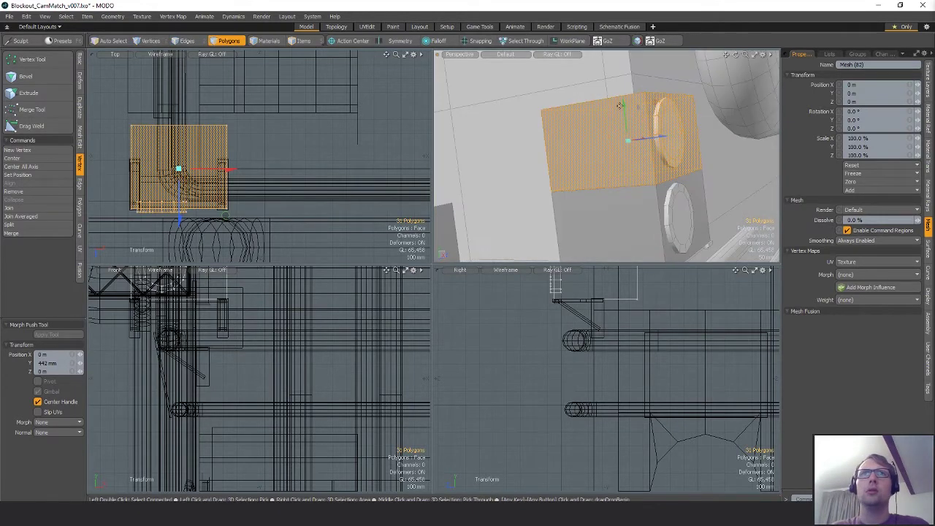
pyautogui.press('space')
pyautogui.keyDown('alt'); pyautogui.moveTo(637, 123); pyautogui.dragTo(677, 182); pyautogui.keyUp('alt')
pyautogui.scroll(-3, 694, 157)
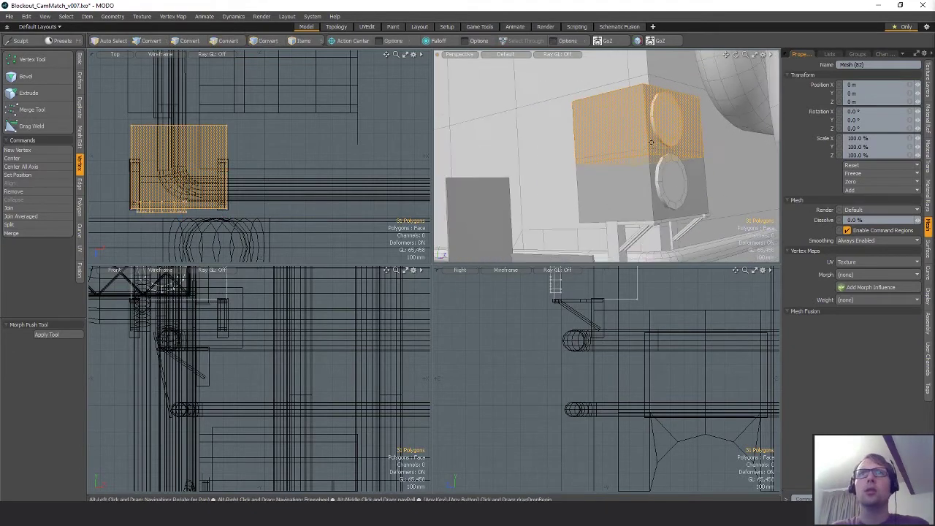
# Step: Shift both stacked fan housings together slightly along the wall and relative to their bracket
pyautogui.click(720, 150)
pyautogui.keyDown('alt'); pyautogui.moveTo(712, 150); pyautogui.dragTo(537, 113); pyautogui.keyUp('alt')
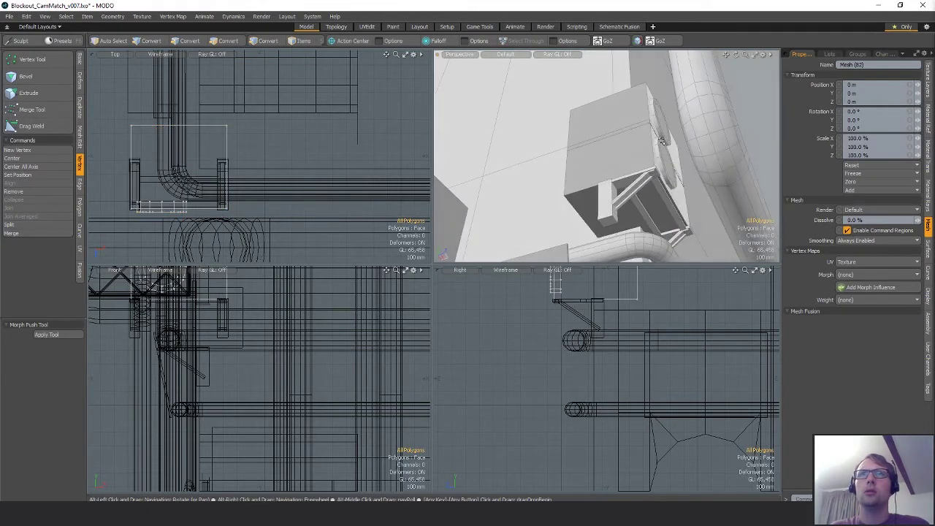
pyautogui.press('w')
pyautogui.keyDown('alt'); pyautogui.moveTo(731, 103); pyautogui.dragTo(618, 218); pyautogui.keyUp('alt')
pyautogui.press('space')
# Step: Move the fan unit's support bracket 510 mm along X relative to the stacked housings
pyautogui.press('5')
pyautogui.click(623, 218)
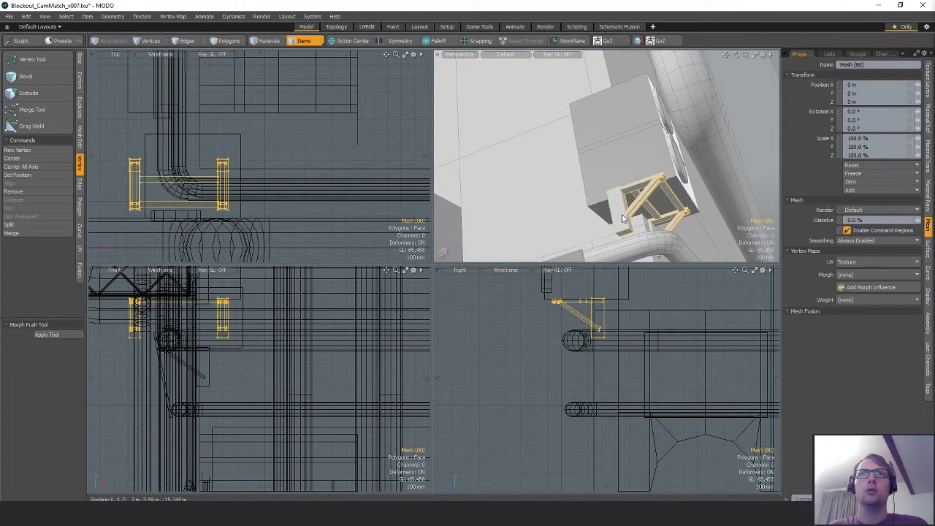
pyautogui.press('3')
pyautogui.press('w')
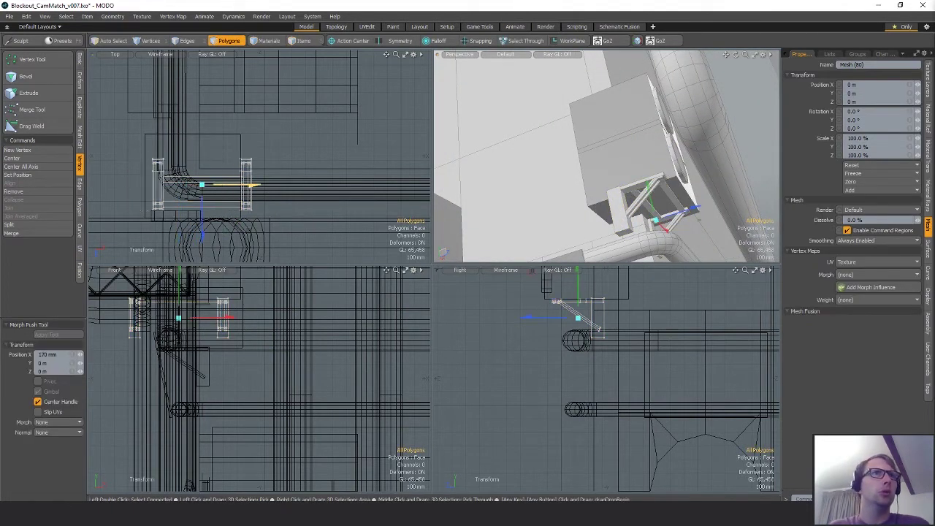
pyautogui.moveTo(254, 186); pyautogui.dragTo(300, 186)
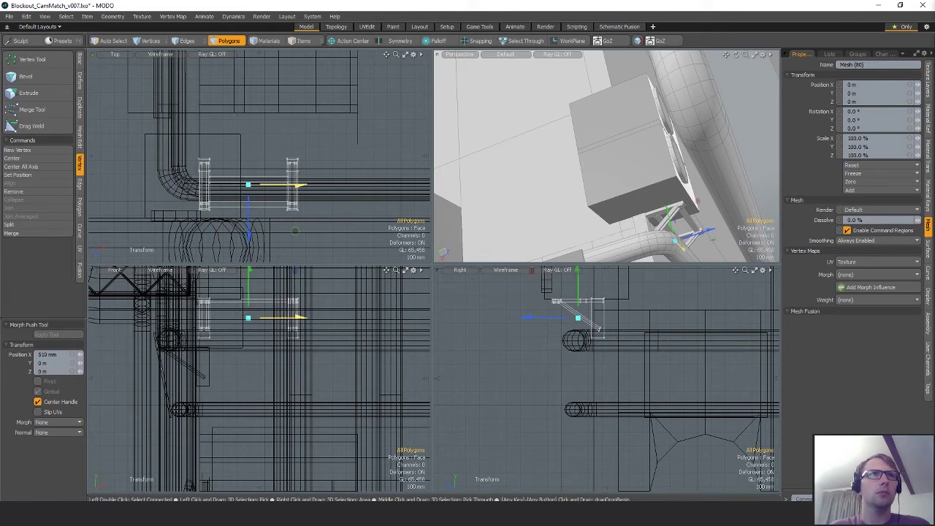
# Step: Add a copy of the whole bracket, rotated a quarter turn, and place it around the corner beside the original
pyautogui.keyDown('alt'); pyautogui.moveTo(630, 155); pyautogui.dragTo(569, 121); pyautogui.keyUp('alt')
pyautogui.keyDown('alt'); pyautogui.moveTo(653, 190); pyautogui.dragTo(654, 165); pyautogui.keyUp('alt')
pyautogui.press('space')
pyautogui.moveTo(431, 206); pyautogui.dragTo(417, 181, button='right')
pyautogui.keyDown('alt'); pyautogui.moveTo(359, 165); pyautogui.dragTo(399, 182); pyautogui.keyUp('alt')
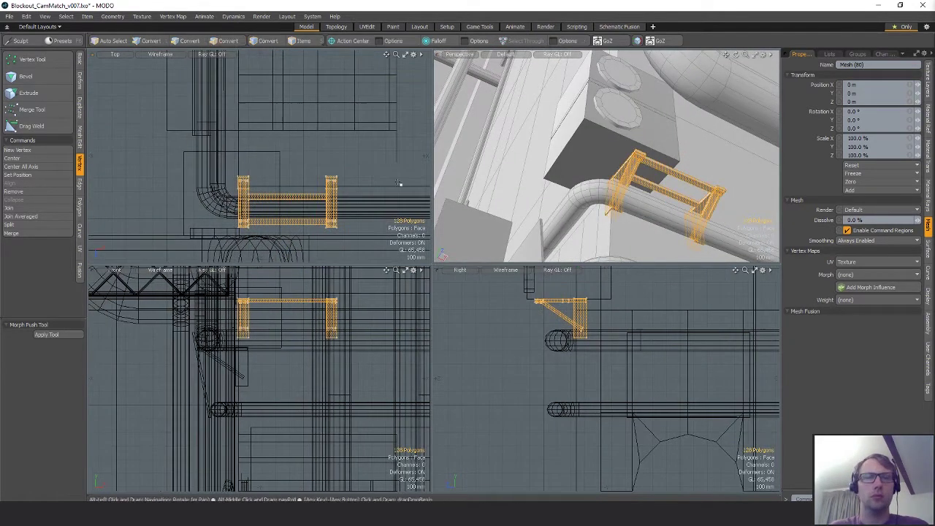
pyautogui.press('e')
pyautogui.keyDown('ctrl'); pyautogui.moveTo(320, 151); pyautogui.dragTo(296, 165); pyautogui.keyUp('ctrl')
pyautogui.press('w')
pyautogui.moveTo(343, 211); pyautogui.dragTo(340, 213)
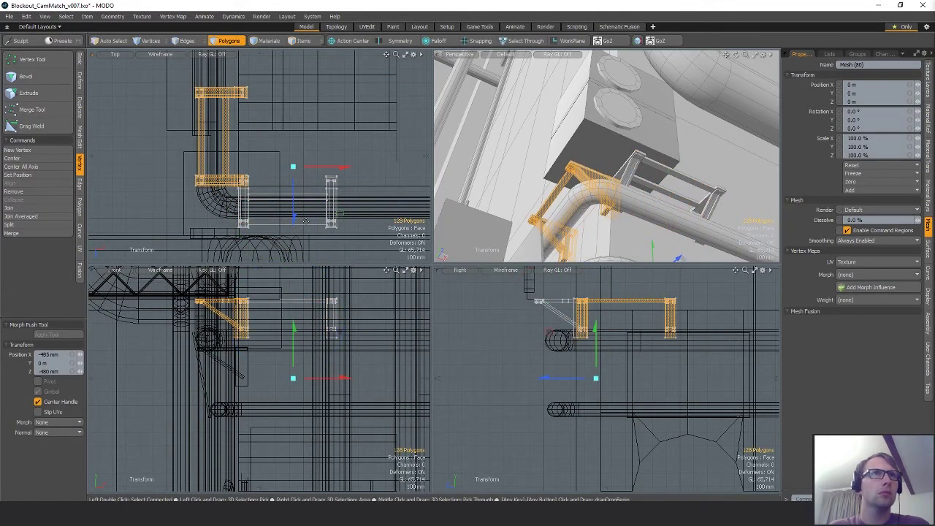
# Step: Fine-tune the rotated bracket's position so its end lines up with the original bracket at the corner
pyautogui.keyDown('ctrl'); pyautogui.keyDown('alt'); pyautogui.moveTo(225, 182); pyautogui.dragTo(354, 169); pyautogui.keyUp('alt'); pyautogui.keyUp('ctrl')
pyautogui.moveTo(372, 218); pyautogui.dragTo(383, 224)
pyautogui.keyDown('alt'); pyautogui.moveTo(561, 194); pyautogui.dragTo(613, 163); pyautogui.keyUp('alt')
pyautogui.press('space')
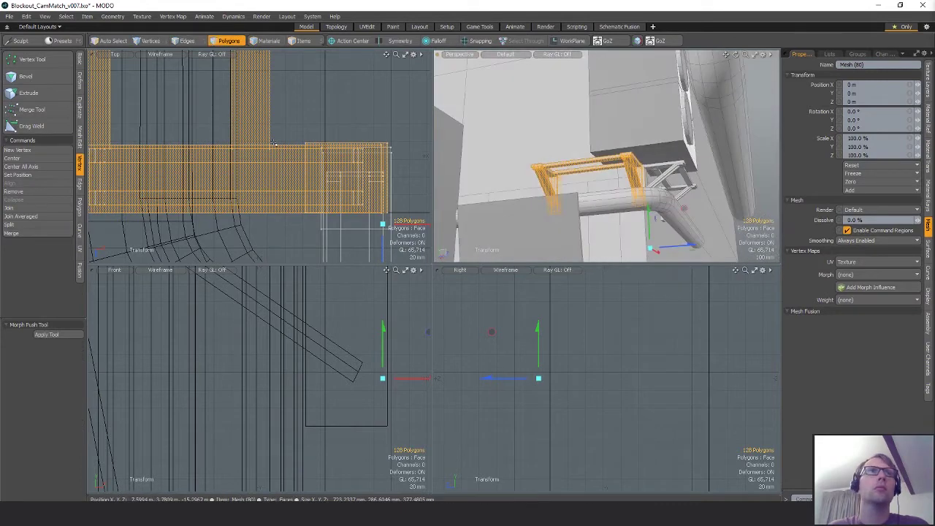
# Step: Shorten the rotated bracket by moving its far support's vertices along Z toward the corner
pyautogui.keyDown('ctrl'); pyautogui.keyDown('alt'); pyautogui.moveTo(299, 183); pyautogui.dragTo(300, 210); pyautogui.keyUp('alt'); pyautogui.keyUp('ctrl')
pyautogui.press('1')
pyautogui.press('w')
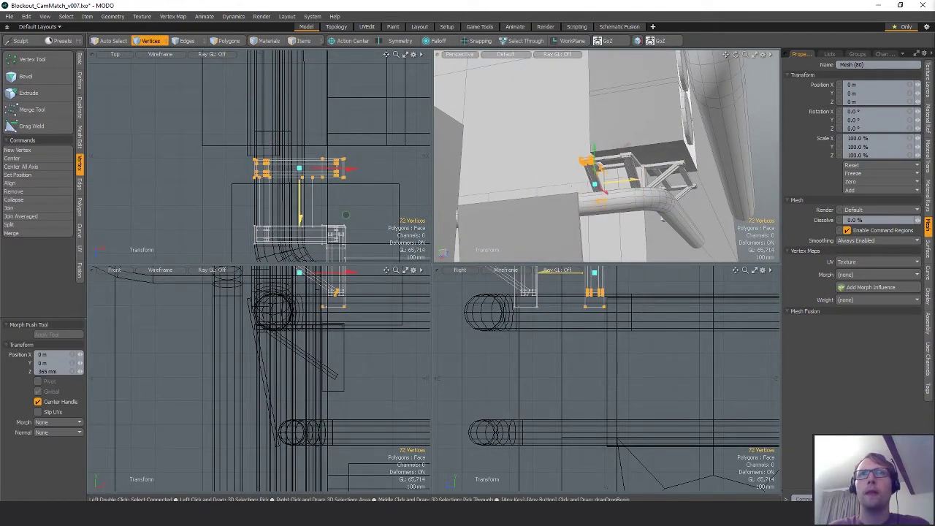
pyautogui.keyDown('alt'); pyautogui.moveTo(613, 162); pyautogui.dragTo(610, 195); pyautogui.keyUp('alt')
pyautogui.moveTo(616, 184); pyautogui.dragTo(615, 151)
pyautogui.press('space')
pyautogui.press('5')
pyautogui.click(613, 144)
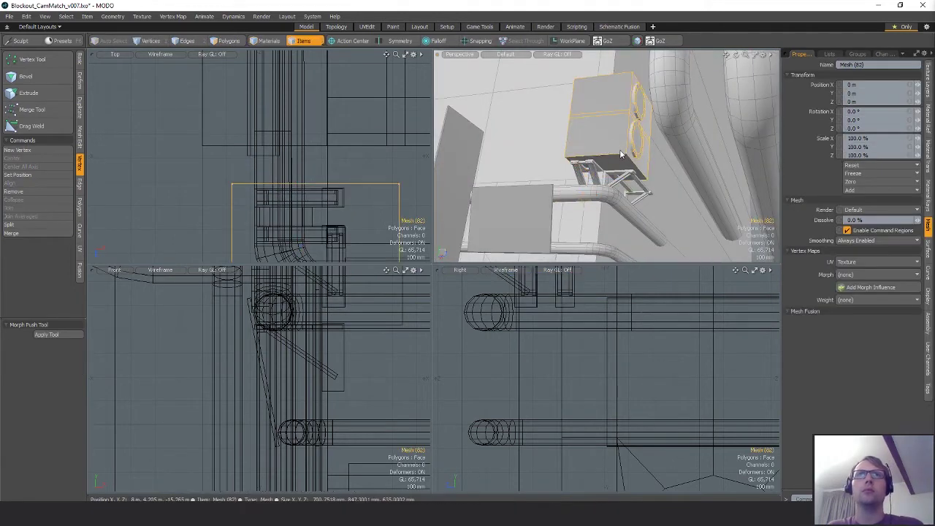
pyautogui.moveTo(283, 205)
pyautogui.mouseDown(button='right')
pyautogui.moveTo(486, 209)
pyautogui.moveTo(332, 191)
pyautogui.mouseUp(button='right')
pyautogui.press('w')
pyautogui.press('space')
pyautogui.press('1')
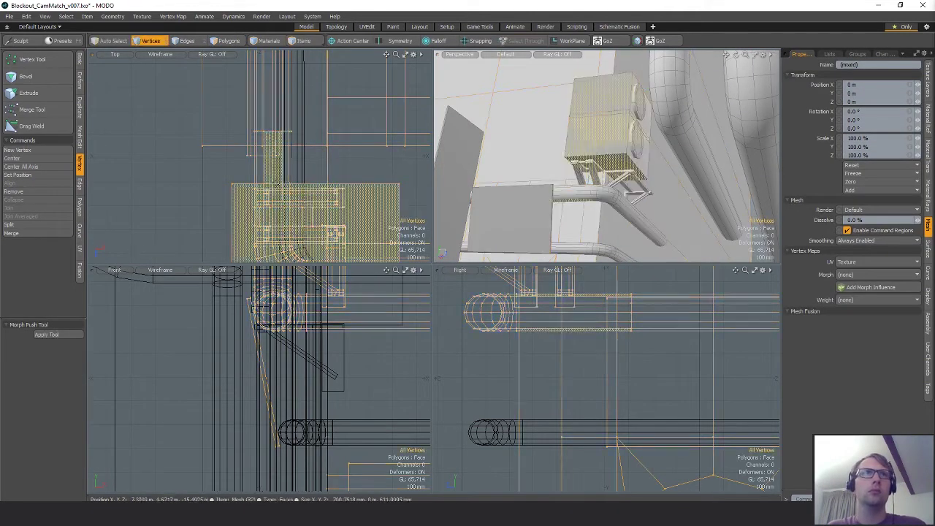
pyautogui.press('Escape')
# Step: Reduce the stacked housings' depth by moving their rear vertices along Z, flush with the rotated bracket's end
pyautogui.press('5')
pyautogui.click(588, 131)
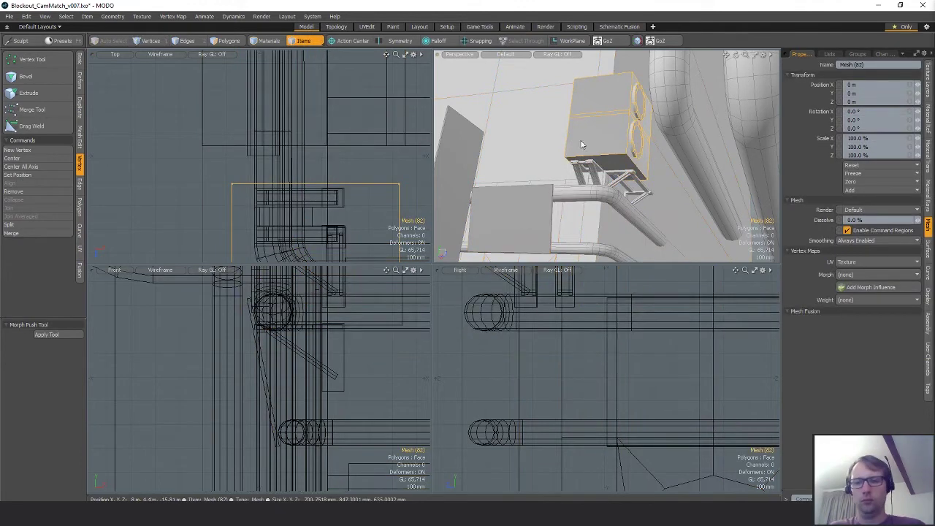
pyautogui.press('1')
pyautogui.moveTo(333, 229)
pyautogui.mouseDown(button='right')
pyautogui.moveTo(439, 198)
pyautogui.moveTo(467, 212)
pyautogui.mouseUp(button='right')
pyautogui.press('w')
pyautogui.keyDown('alt'); pyautogui.moveTo(632, 186); pyautogui.dragTo(676, 184); pyautogui.keyUp('alt')
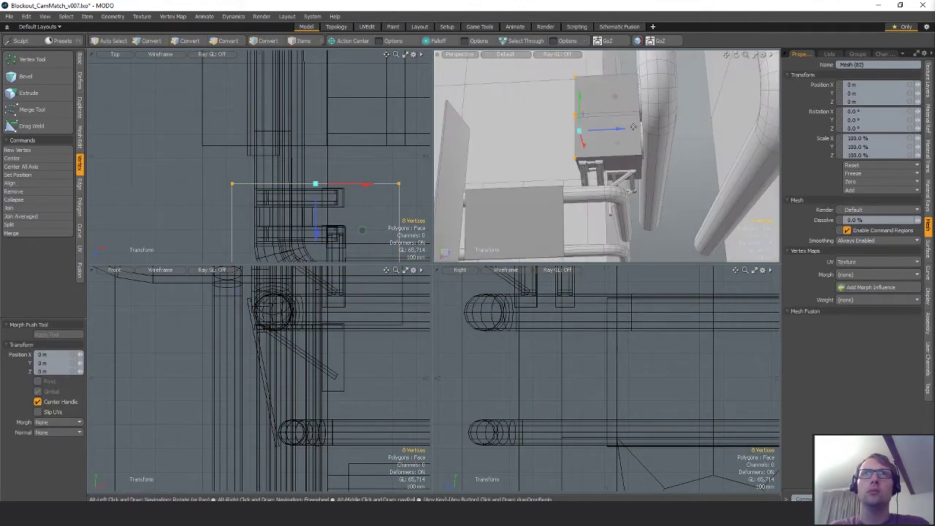
pyautogui.moveTo(617, 130); pyautogui.dragTo(596, 113)
# Step: Narrow the stacked housings along X by moving the vertices of one side inward
pyautogui.scroll(-6, 325, 188)
pyautogui.keyDown('alt'); pyautogui.moveTo(338, 184); pyautogui.dragTo(326, 157); pyautogui.keyUp('alt')
pyautogui.press('space')
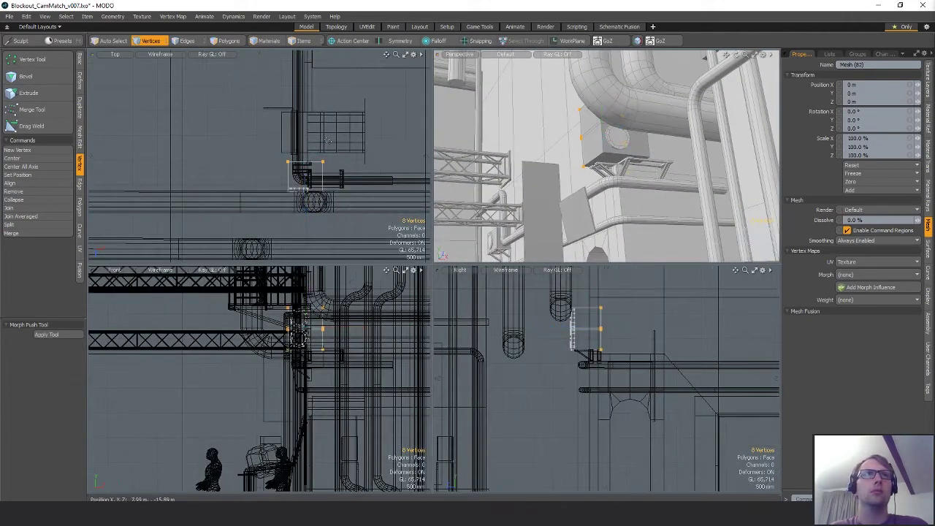
pyautogui.moveTo(310, 140); pyautogui.dragTo(346, 213, button='right')
pyautogui.scroll(3, 324, 165)
pyautogui.press('w')
pyautogui.keyDown('alt'); pyautogui.moveTo(671, 147); pyautogui.dragTo(657, 144); pyautogui.keyUp('alt')
pyautogui.press('space')
pyautogui.press('space')
pyautogui.press('space')
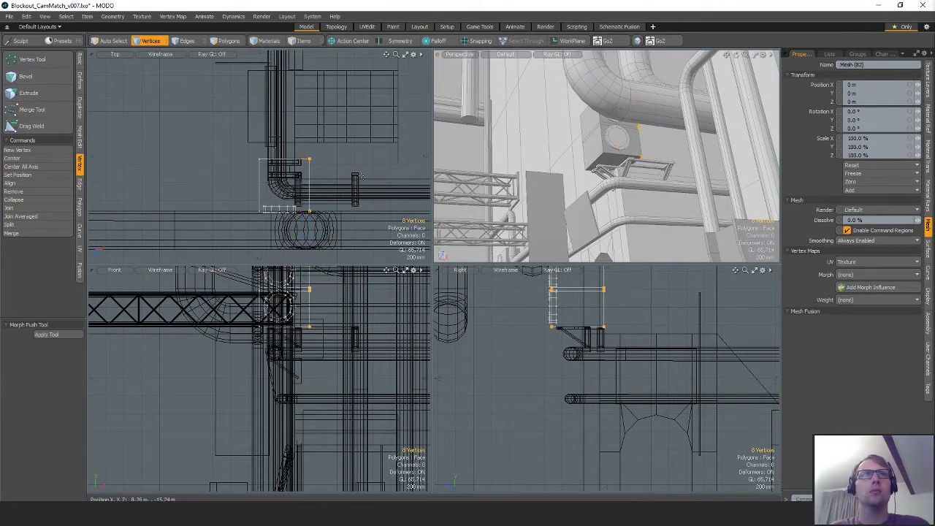
# Step: Duplicate both stacked fan housings and move the copy 610 mm along X beside the originals
pyautogui.moveTo(305, 125)
pyautogui.mouseDown(button='right')
pyautogui.moveTo(175, 179)
pyautogui.moveTo(367, 177)
pyautogui.mouseUp(button='right')
pyautogui.hotkey('ctrl', 'c')
pyautogui.hotkey('ctrl', 'v')
pyautogui.press('w')
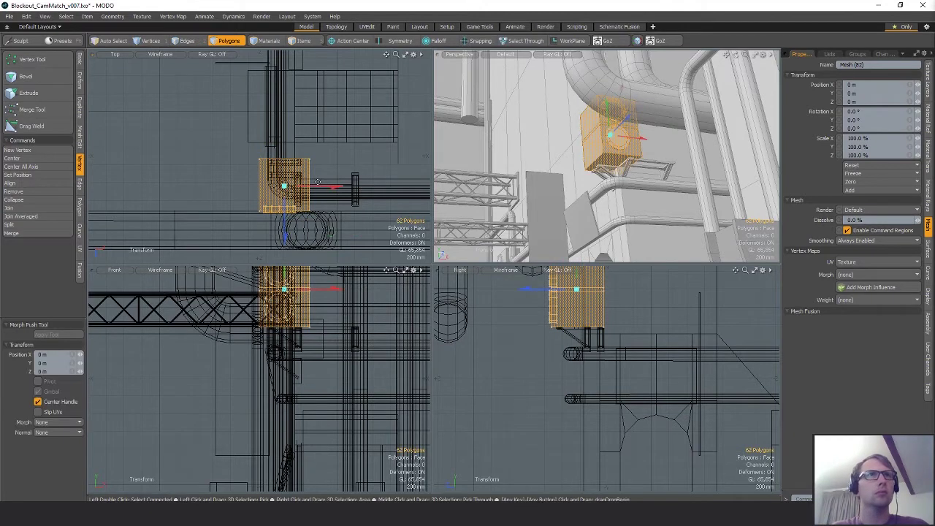
pyautogui.moveTo(332, 187); pyautogui.dragTo(386, 187)
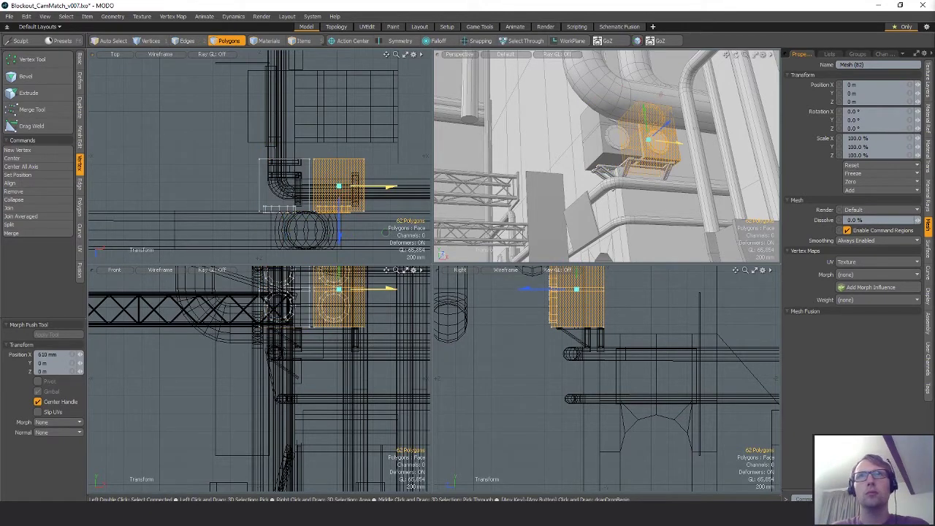
pyautogui.press('space')
pyautogui.keyDown('alt'); pyautogui.moveTo(512, 197); pyautogui.dragTo(416, 185); pyautogui.keyUp('alt')
pyautogui.press('space')
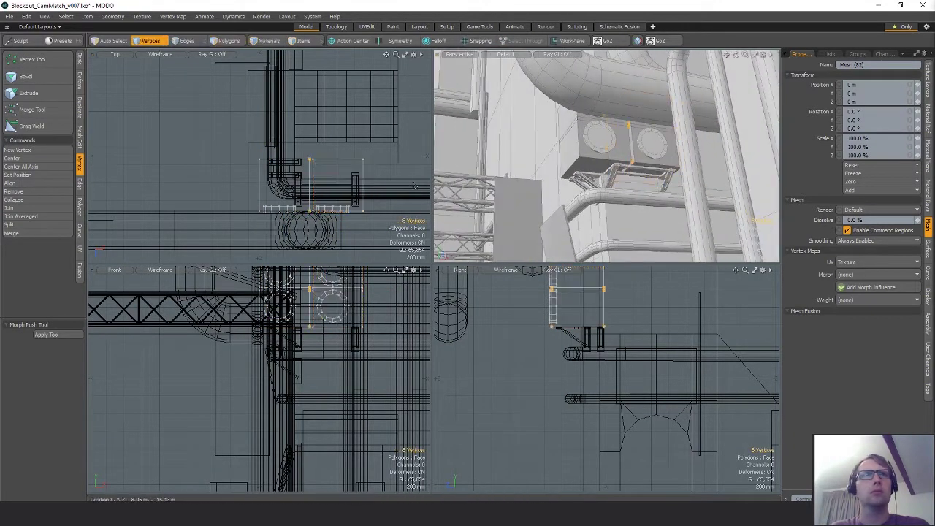
# Step: Lengthen the original bracket by moving its outer support's vertices along X to the second housing stack's edge
pyautogui.press('5')
pyautogui.click(618, 180)
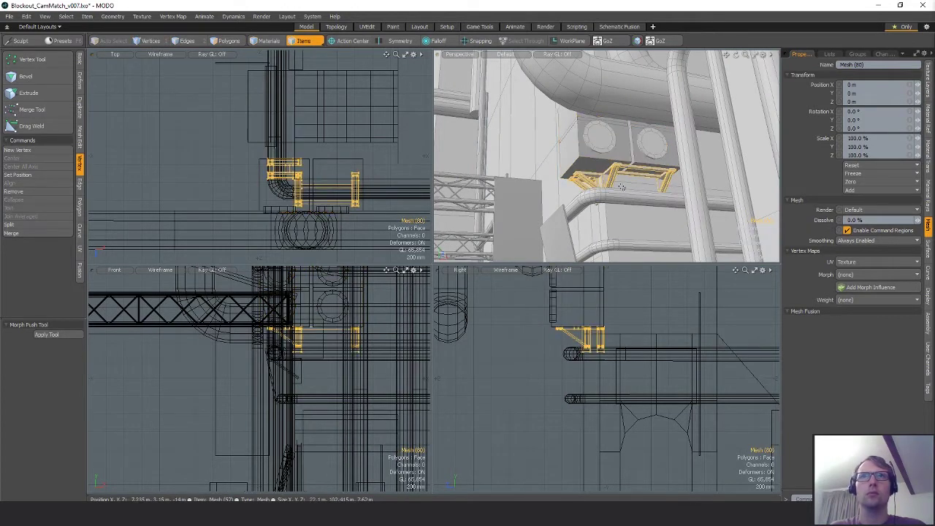
pyautogui.press('1')
pyautogui.moveTo(320, 152); pyautogui.dragTo(362, 211, button='right')
pyautogui.press('w')
pyautogui.scroll(3, 363, 195)
pyautogui.press('space')
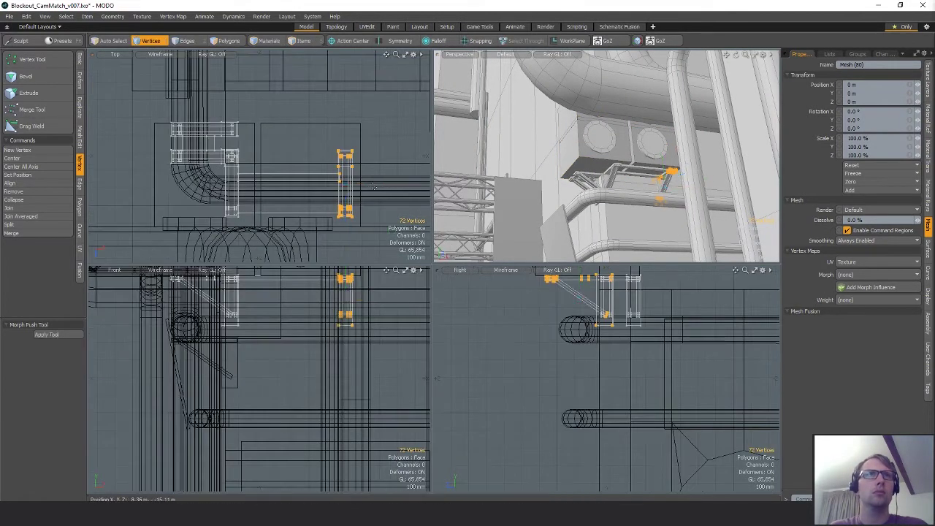
pyautogui.press('w')
pyautogui.moveTo(372, 185); pyautogui.dragTo(379, 186)
pyautogui.press('space')
pyautogui.click(383, 167)
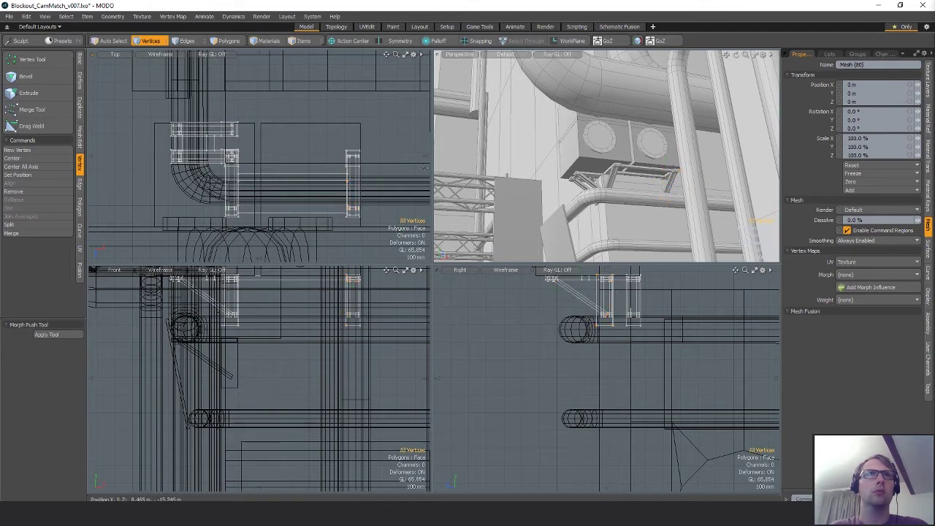
# Step: Examine the enlarged fan unit and the surrounding alley walls from several angles
pyautogui.keyDown('alt'); pyautogui.moveTo(621, 157); pyautogui.dragTo(650, 136); pyautogui.keyUp('alt')
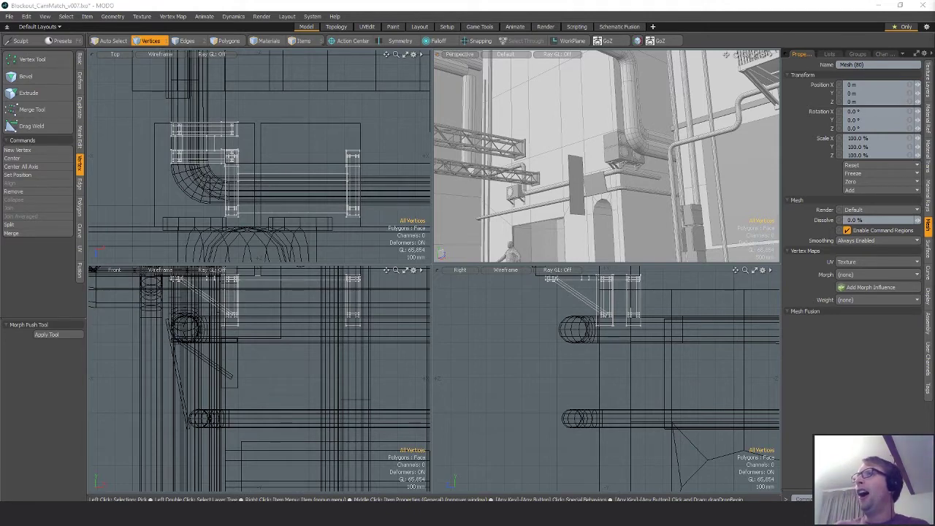
pyautogui.keyDown('alt'); pyautogui.moveTo(657, 157); pyautogui.dragTo(691, 167); pyautogui.keyUp('alt')
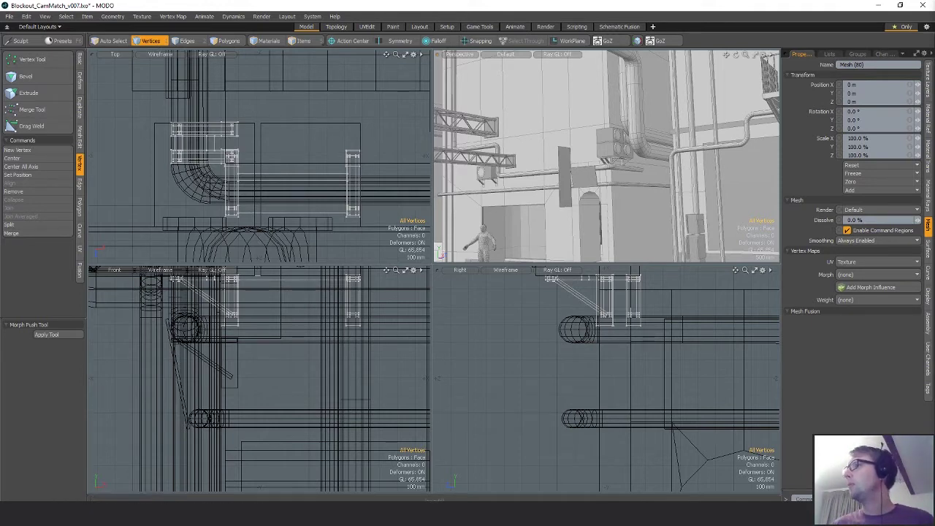
pyautogui.moveTo(595, 170)
pyautogui.keyDown('alt'); pyautogui.mouseDown()
pyautogui.moveTo(629, 155)
pyautogui.moveTo(597, 150)
pyautogui.moveTo(587, 172)
pyautogui.mouseUp(); pyautogui.keyUp('alt')
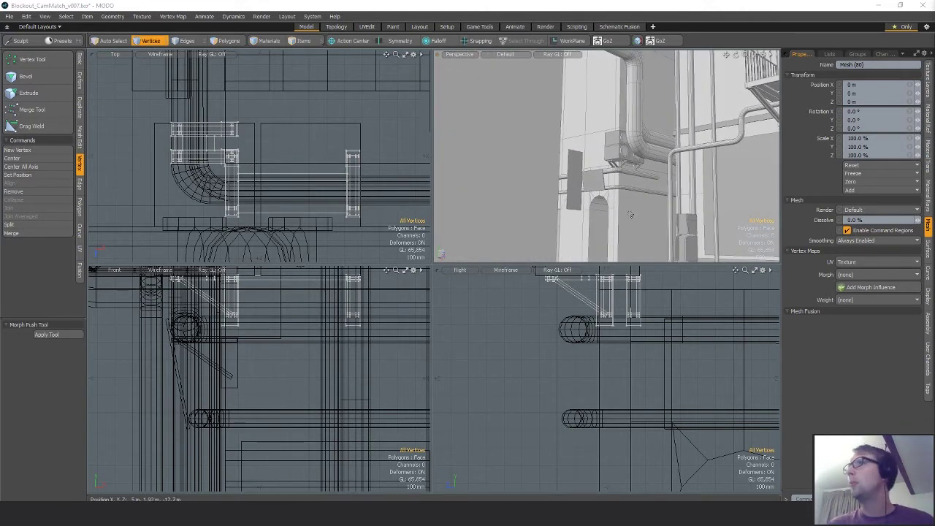
pyautogui.keyDown('alt'); pyautogui.moveTo(633, 162); pyautogui.dragTo(614, 181); pyautogui.keyUp('alt')
pyautogui.press('2')
pyautogui.press('3')
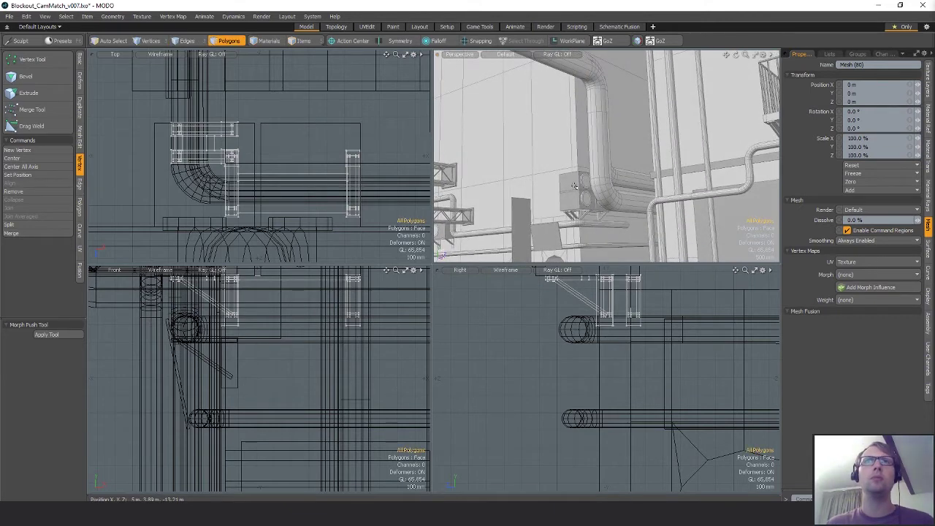
pyautogui.press('5')
pyautogui.click(579, 200)
pyautogui.press('3')
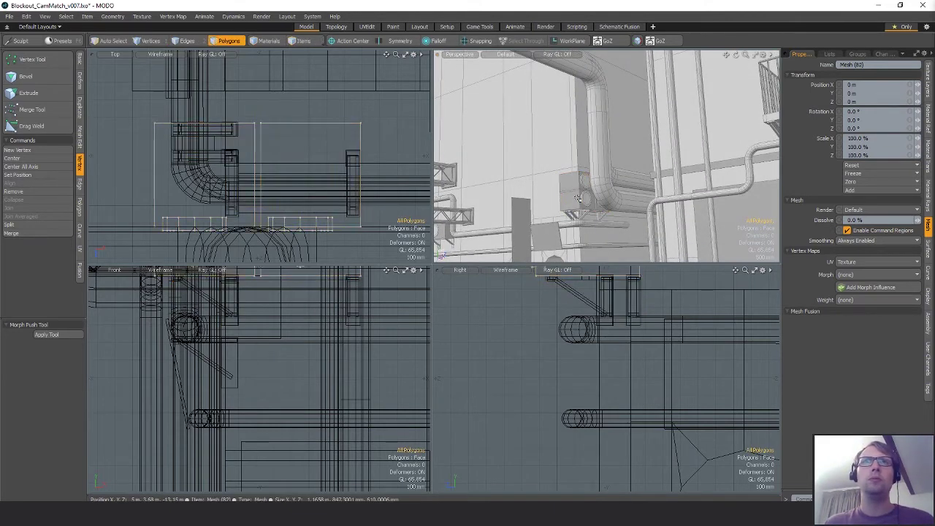
pyautogui.keyDown('alt'); pyautogui.moveTo(539, 170); pyautogui.dragTo(569, 184); pyautogui.keyUp('alt')
# Step: Transfer the single fan unit's housing near the lower truss into the mesh of its own bracket
pyautogui.press('5')
pyautogui.click(551, 197)
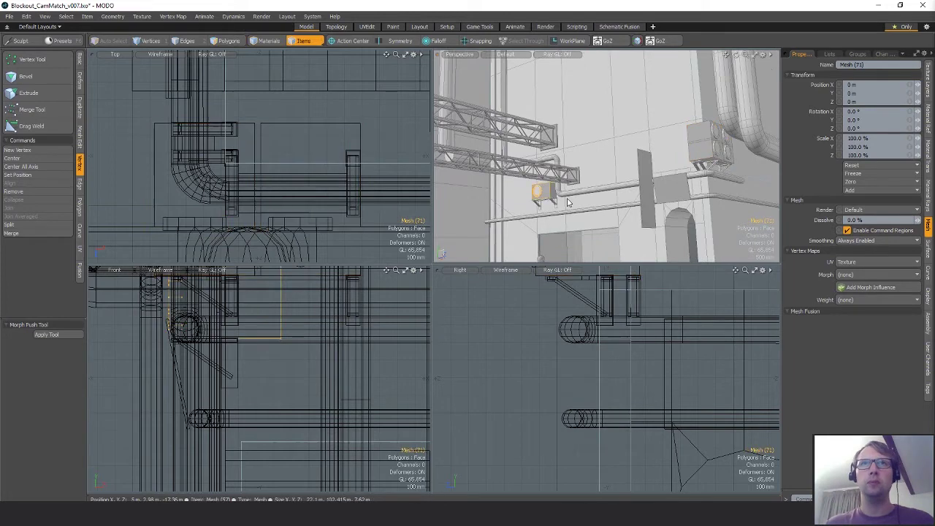
pyautogui.press('3')
pyautogui.hotkey('ctrl', 'x')
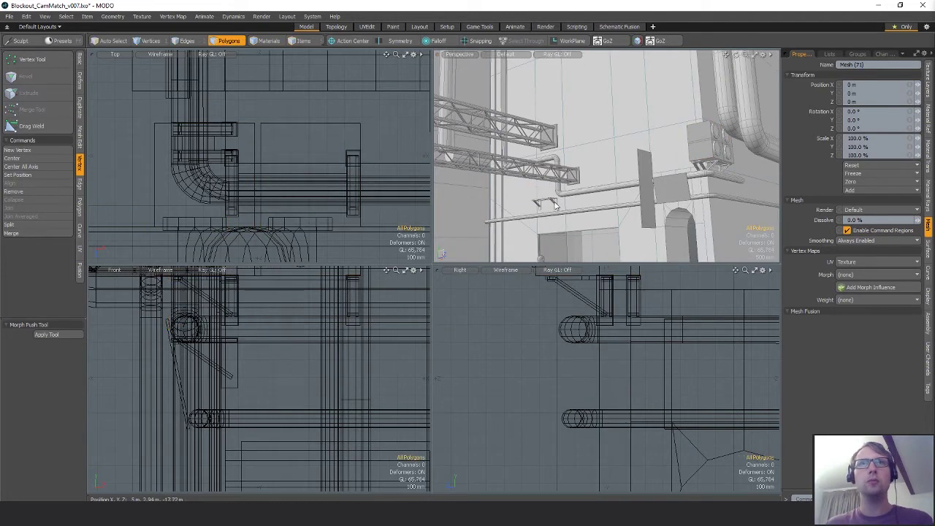
pyautogui.press('5')
pyautogui.click(554, 204)
pyautogui.press('3')
pyautogui.hotkey('ctrl', 'v')
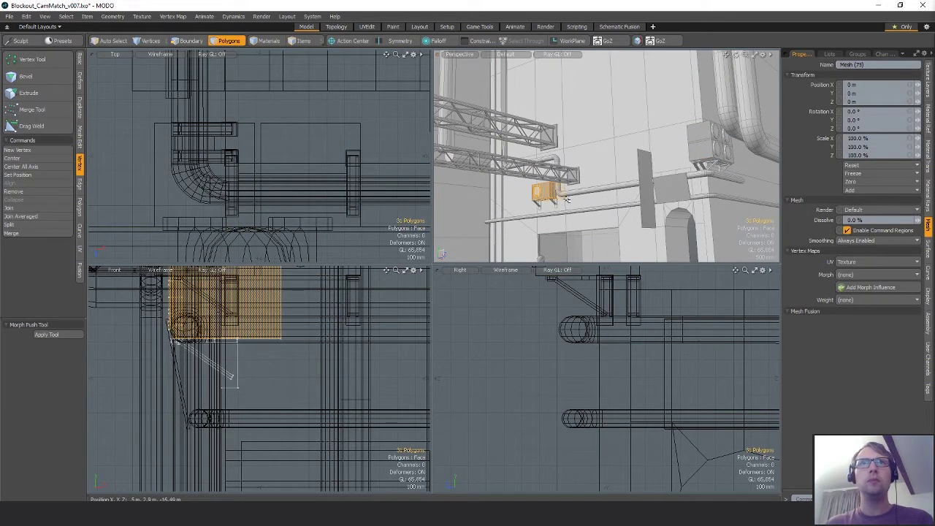
# Step: Copy the single fan unit's housing and bracket together into a new mesh
pyautogui.click(330, 326)
pyautogui.scroll(-3, 336, 405)
pyautogui.moveTo(329, 433)
pyautogui.mouseDown(button='right')
pyautogui.moveTo(136, 325)
pyautogui.moveTo(348, 354)
pyautogui.mouseUp(button='right')
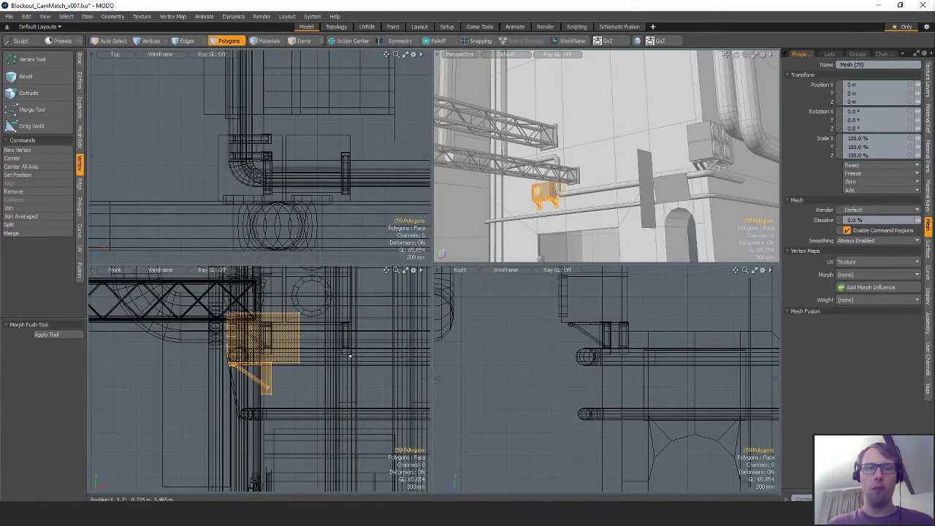
pyautogui.hotkey('ctrl', 'x')
pyautogui.press('n')
pyautogui.hotkey('ctrl', 'v')
# Step: Move the copied fan unit 1.4 m up along Y and 4.18 m along Z on the wall
pyautogui.press('w')
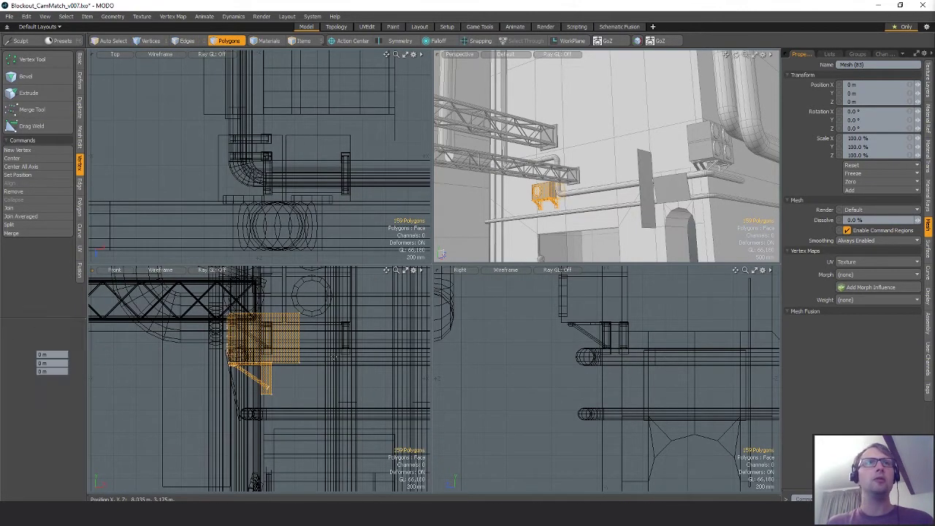
pyautogui.keyDown('alt'); pyautogui.keyDown('shift'); pyautogui.moveTo(686, 372); pyautogui.dragTo(642, 402); pyautogui.keyUp('shift'); pyautogui.keyUp('alt')
pyautogui.hotkey('shift', 'a')
pyautogui.scroll(-3, 656, 372)
pyautogui.moveTo(717, 392); pyautogui.dragTo(673, 380)
pyautogui.keyDown('alt'); pyautogui.moveTo(634, 141); pyautogui.dragTo(616, 147); pyautogui.keyUp('alt')
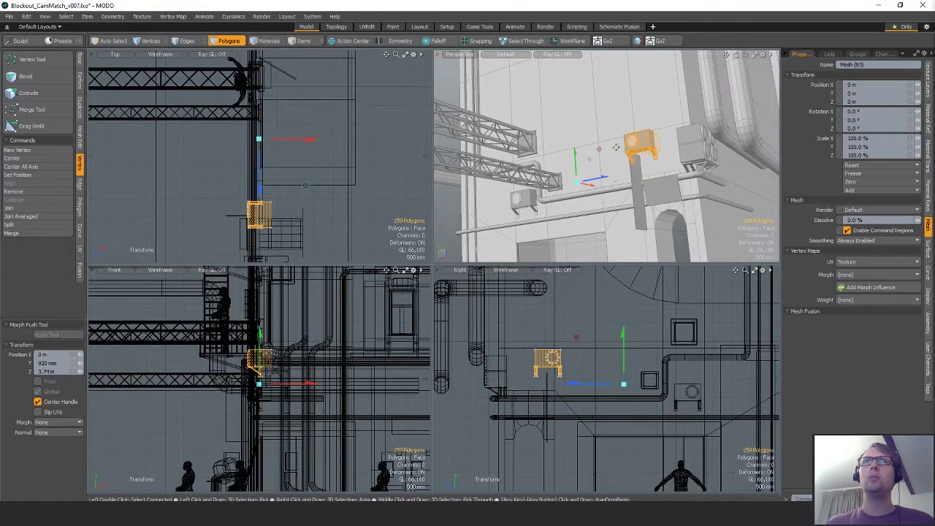
pyautogui.moveTo(577, 337); pyautogui.dragTo(560, 320)
# Step: Nudge the copied fan unit along the wall above the tall sign
pyautogui.hotkey('shift', 'a')
pyautogui.keyDown('ctrl'); pyautogui.keyDown('alt'); pyautogui.moveTo(708, 176); pyautogui.dragTo(659, 150); pyautogui.keyUp('alt'); pyautogui.keyUp('ctrl')
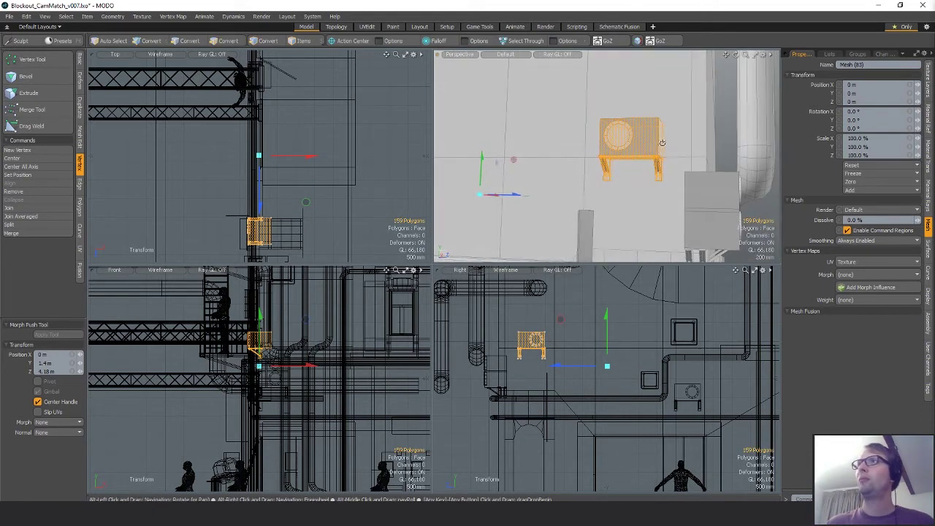
pyautogui.press('q')
pyautogui.press('w')
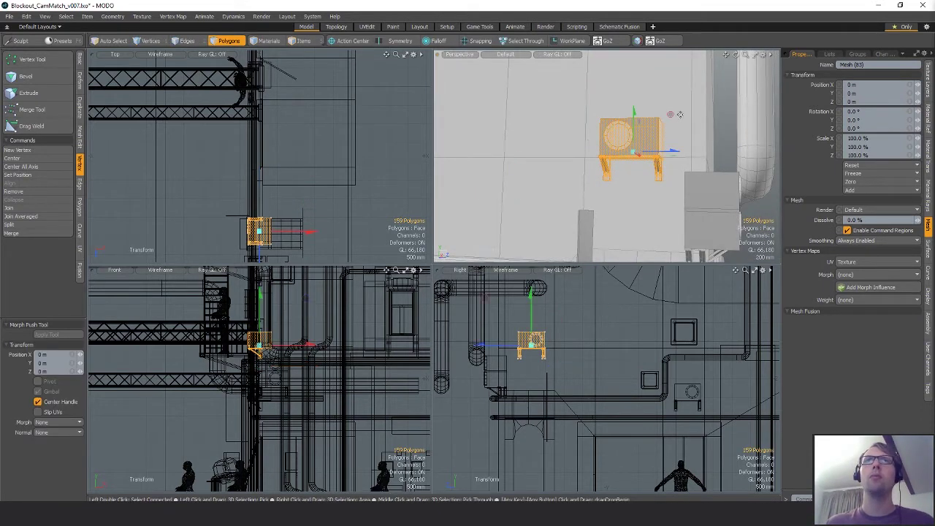
pyautogui.moveTo(670, 114); pyautogui.dragTo(686, 149)
pyautogui.press('q')
# Step: Duplicate the copied unit's housing and stack the duplicate directly on top of it
pyautogui.doubleClick(632, 139)
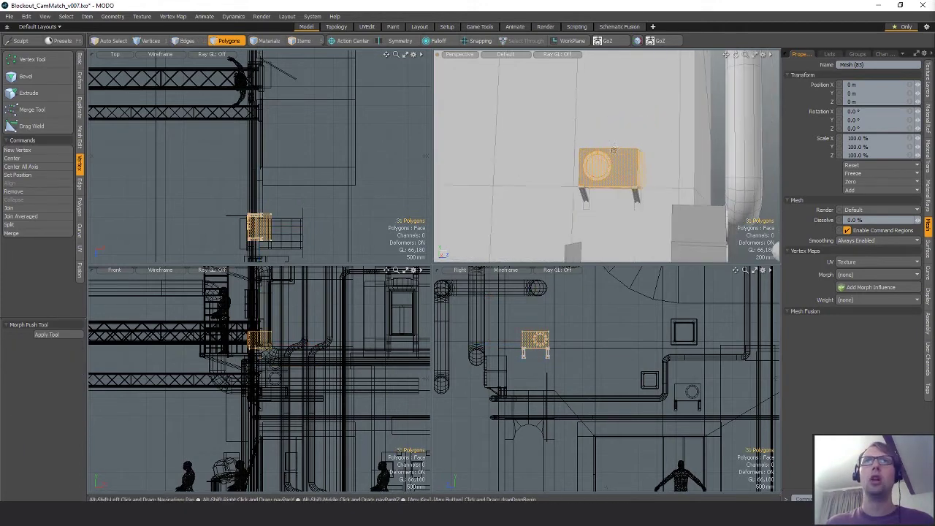
pyautogui.hotkey('ctrl', 'c')
pyautogui.hotkey('ctrl', 'v')
pyautogui.press('w')
pyautogui.moveTo(616, 134)
pyautogui.mouseDown()
pyautogui.moveTo(650, 111)
pyautogui.moveTo(650, 99)
pyautogui.moveTo(614, 139)
pyautogui.mouseUp()
pyautogui.press('q')
pyautogui.click(641, 98)
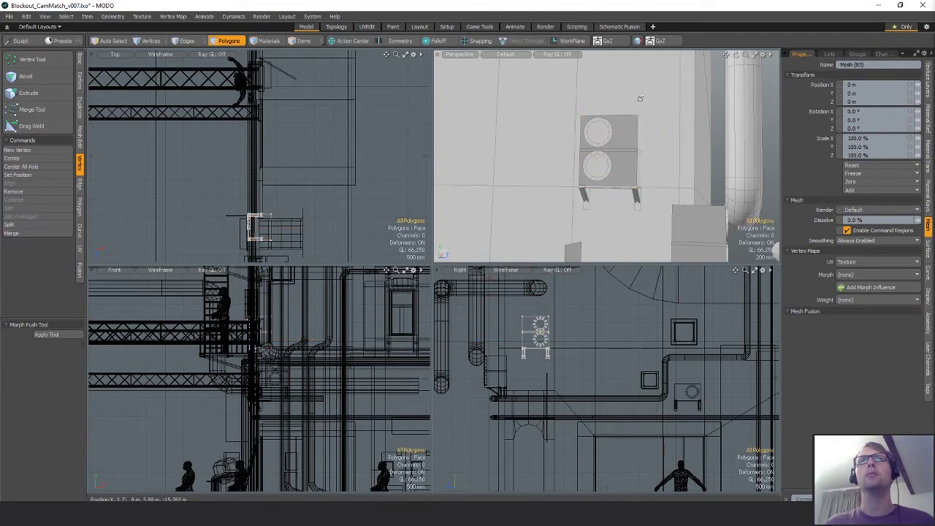
pyautogui.scroll(-3, 640, 99)
pyautogui.keyDown('alt'); pyautogui.moveTo(643, 100); pyautogui.dragTo(601, 168); pyautogui.keyUp('alt')
pyautogui.scroll(-3, 561, 138)
pyautogui.scroll(3, 577, 134)
pyautogui.press('1')
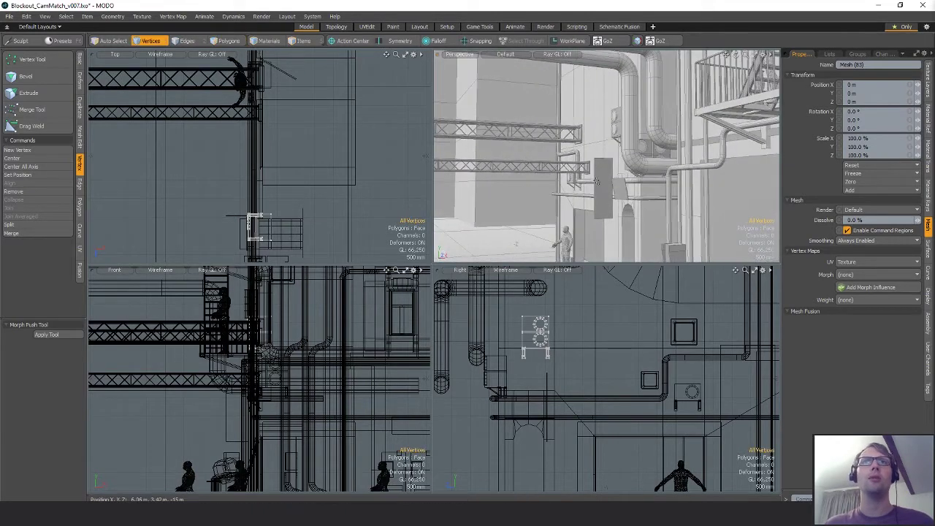
# Step: Raise the top end of the tall wall sign by moving its four upper vertices up along Y
pyautogui.press('5')
pyautogui.click(599, 178)
pyautogui.press('3')
pyautogui.hotkey('shift', 'a')
pyautogui.keyDown('alt'); pyautogui.keyDown('shift'); pyautogui.moveTo(335, 200); pyautogui.dragTo(317, 179); pyautogui.keyUp('shift'); pyautogui.keyUp('alt')
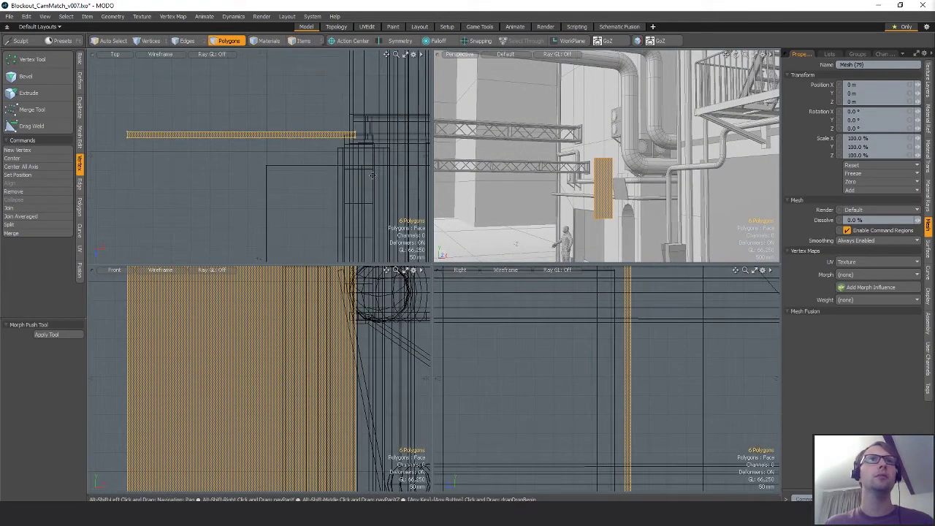
pyautogui.scroll(3, 601, 161)
pyautogui.moveTo(600, 161)
pyautogui.keyDown('alt'); pyautogui.mouseDown()
pyautogui.moveTo(669, 174)
pyautogui.moveTo(630, 212)
pyautogui.moveTo(585, 172)
pyautogui.moveTo(668, 188)
pyautogui.moveTo(635, 188)
pyautogui.moveTo(643, 140)
pyautogui.moveTo(609, 126)
pyautogui.moveTo(592, 170)
pyautogui.mouseUp(); pyautogui.keyUp('alt')
pyautogui.scroll(2, 617, 166)
pyautogui.scroll(-2, 643, 139)
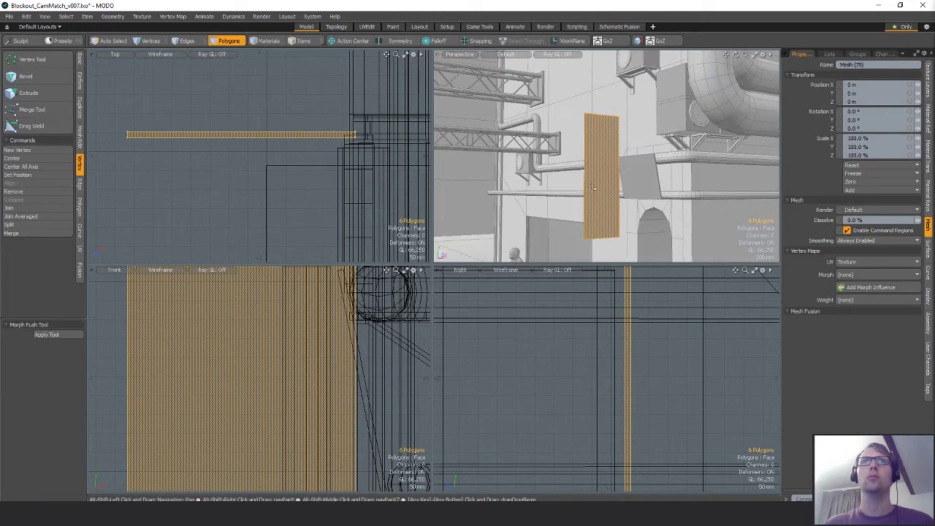
pyautogui.press('1')
pyautogui.scroll(-3, 657, 308)
pyautogui.scroll(-4, 675, 323)
pyautogui.keyDown('alt'); pyautogui.moveTo(676, 322); pyautogui.dragTo(629, 385); pyautogui.keyUp('alt')
pyautogui.moveTo(735, 325); pyautogui.dragTo(677, 361, button='right')
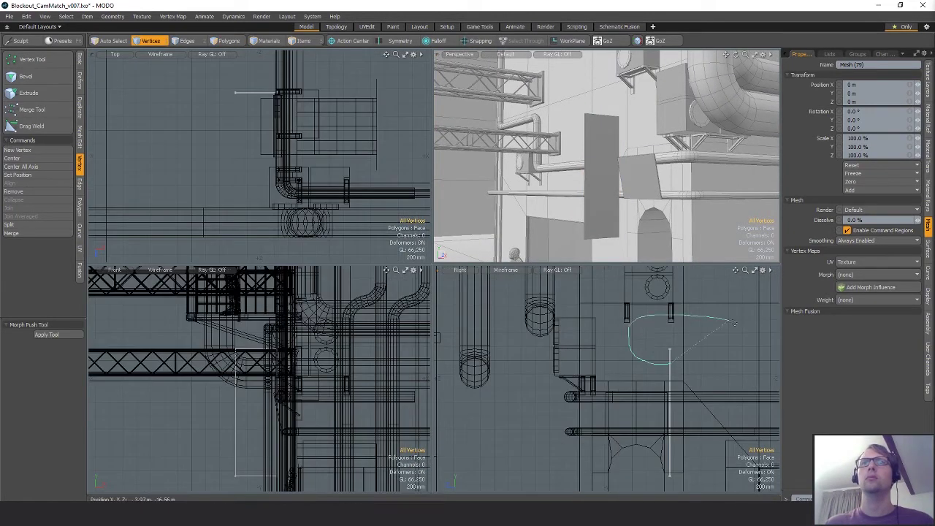
pyautogui.press('w')
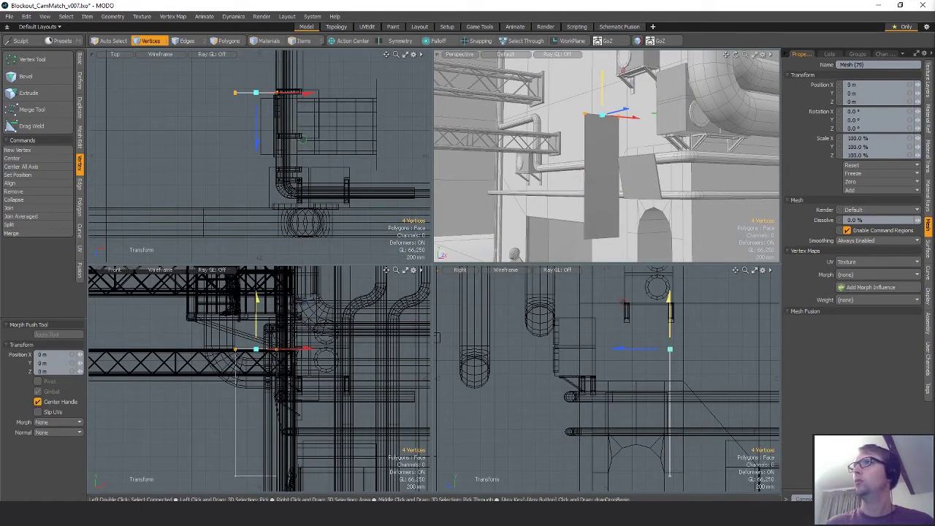
pyautogui.moveTo(670, 331); pyautogui.dragTo(671, 316)
pyautogui.press('Escape')
pyautogui.press('Escape')
# Step: Save the blockout scene
pyautogui.keyDown('alt'); pyautogui.moveTo(637, 192); pyautogui.dragTo(596, 166); pyautogui.keyUp('alt')
pyautogui.press('2')
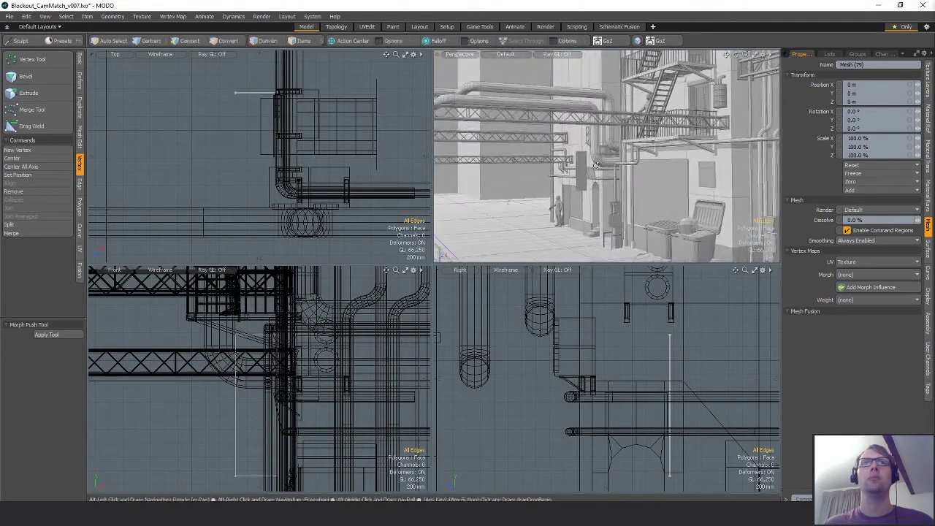
pyautogui.hotkey('ctrl', 's')
pyautogui.click(819, 357)
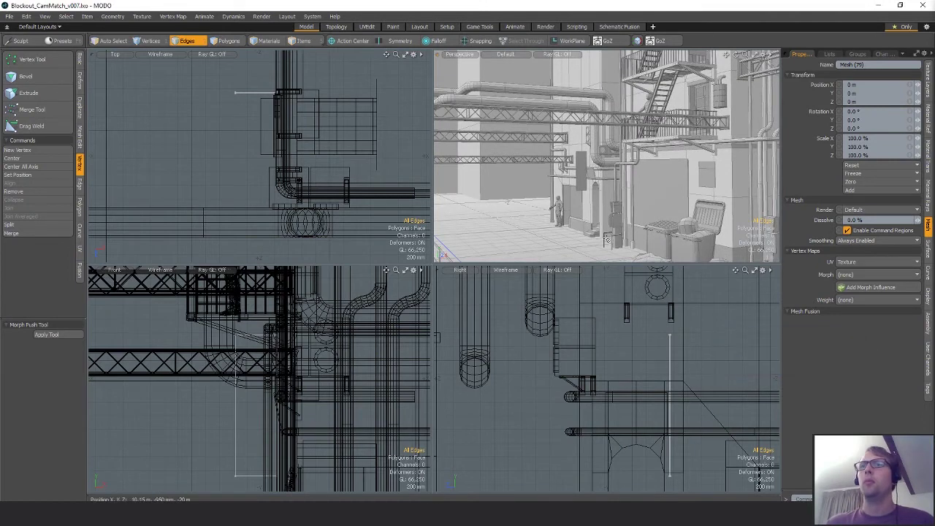
pyautogui.keyDown('alt'); pyautogui.keyDown('shift'); pyautogui.moveTo(628, 201); pyautogui.dragTo(641, 207); pyautogui.keyUp('shift'); pyautogui.keyUp('alt')
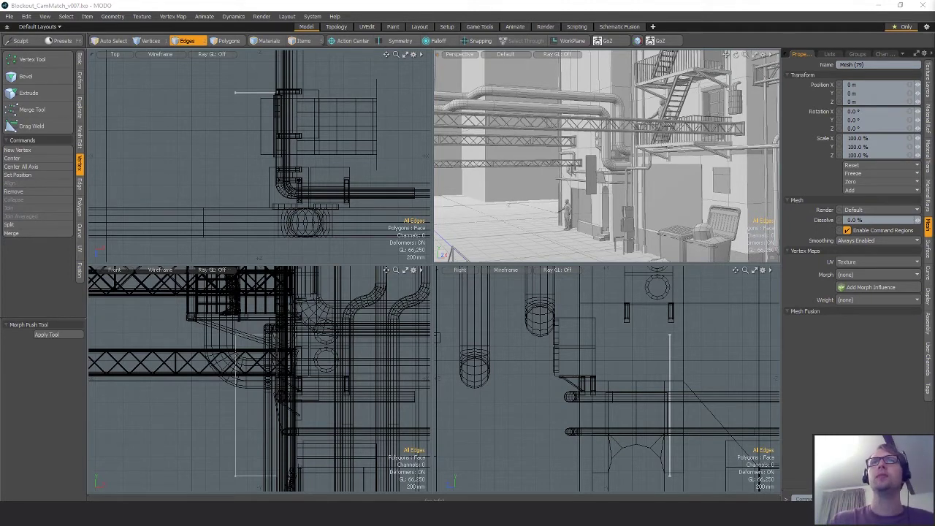
# Step: Copy the lower round fan disc of the stacked wall unit into a new mesh
pyautogui.keyDown('alt'); pyautogui.moveTo(605, 185); pyautogui.dragTo(601, 188); pyautogui.keyUp('alt')
pyautogui.keyDown('ctrl'); pyautogui.keyDown('alt'); pyautogui.moveTo(600, 189); pyautogui.dragTo(622, 147); pyautogui.keyUp('alt'); pyautogui.keyUp('ctrl')
pyautogui.keyDown('alt'); pyautogui.moveTo(606, 163); pyautogui.dragTo(602, 143); pyautogui.keyUp('alt')
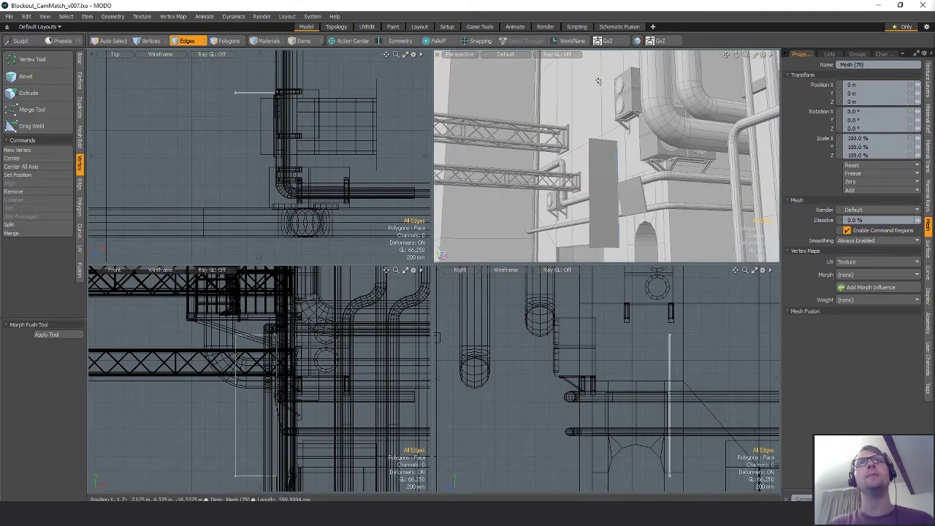
pyautogui.press('3')
pyautogui.press('5')
pyautogui.click(619, 104)
pyautogui.press('3')
pyautogui.doubleClick(620, 105)
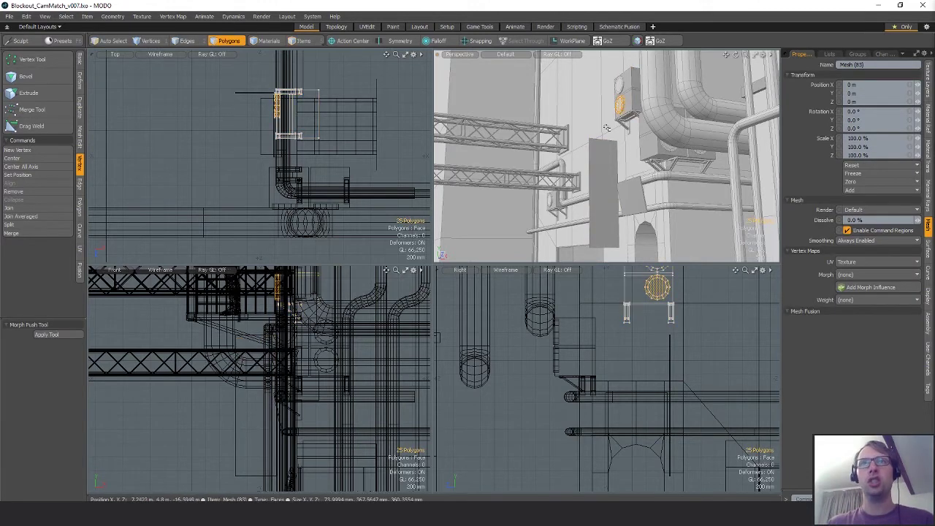
pyautogui.hotkey('ctrl', 'c')
pyautogui.press('n')
pyautogui.hotkey('ctrl', 'v')
# Step: Move the copied fan disc along the wall to the free area above the tall sign
pyautogui.keyDown('alt'); pyautogui.keyDown('shift'); pyautogui.moveTo(307, 95); pyautogui.dragTo(314, 175); pyautogui.keyUp('shift'); pyautogui.keyUp('alt')
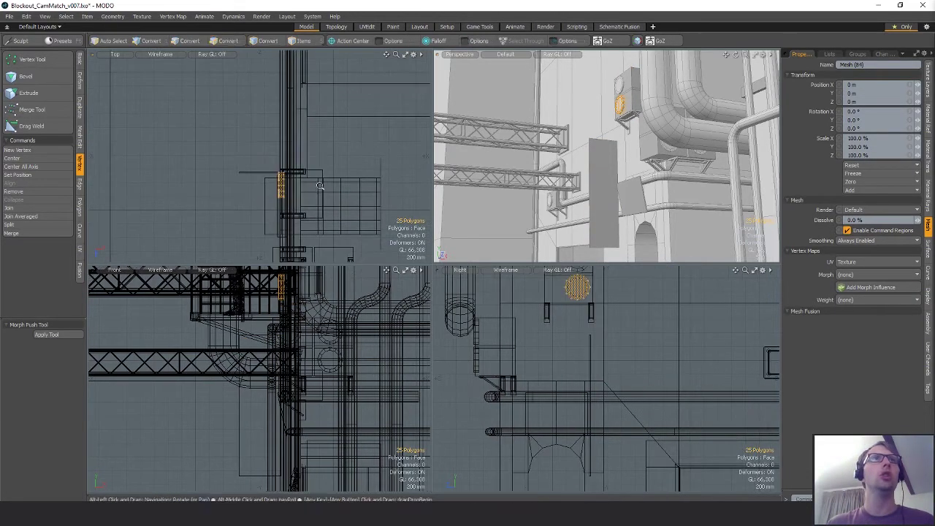
pyautogui.scroll(-3, 315, 179)
pyautogui.press('w')
pyautogui.press('r')
pyautogui.moveTo(322, 217); pyautogui.dragTo(328, 187)
pyautogui.scroll(3, 319, 174)
pyautogui.press('space')
pyautogui.press('space')
pyautogui.press('space')
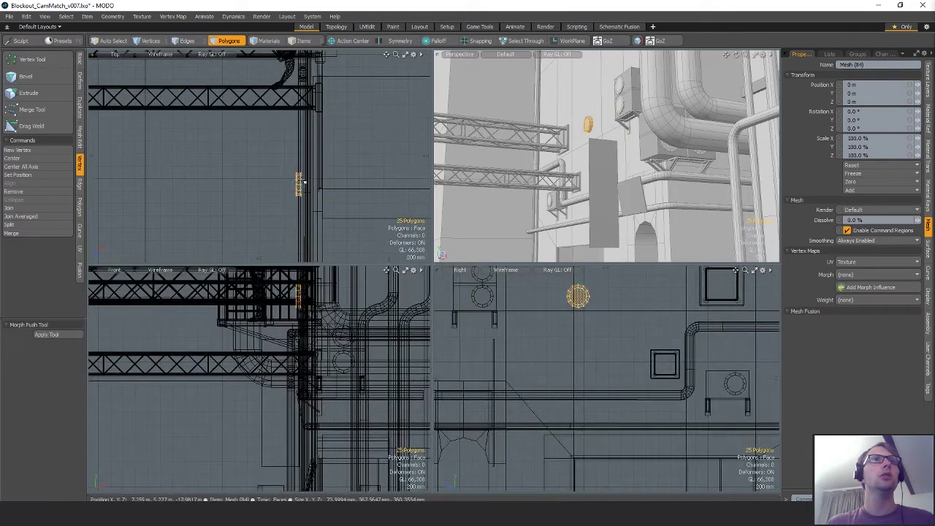
# Step: Deepen the copied disc to about 227 mm by moving its rear edge loop along X
pyautogui.scroll(4, 307, 185)
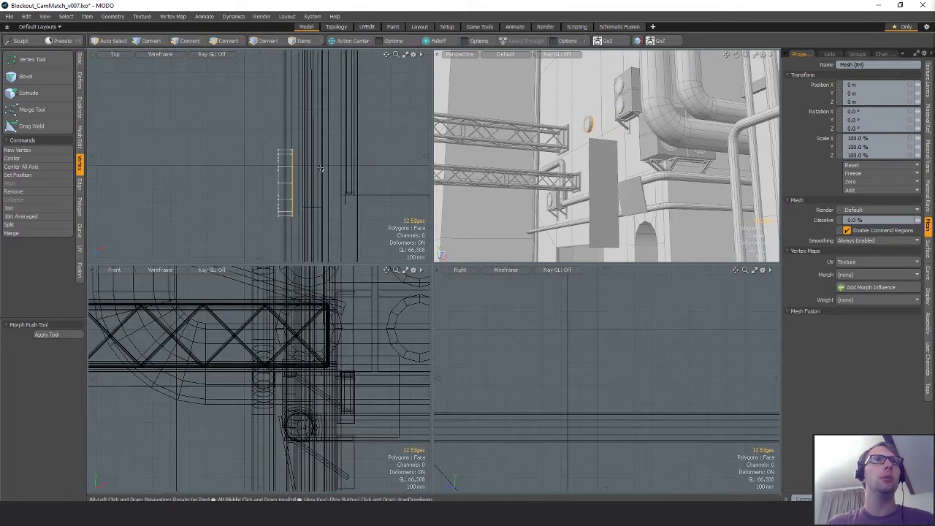
pyautogui.press('w')
pyautogui.moveTo(301, 182); pyautogui.dragTo(330, 183)
pyautogui.press('space')
pyautogui.click(380, 169)
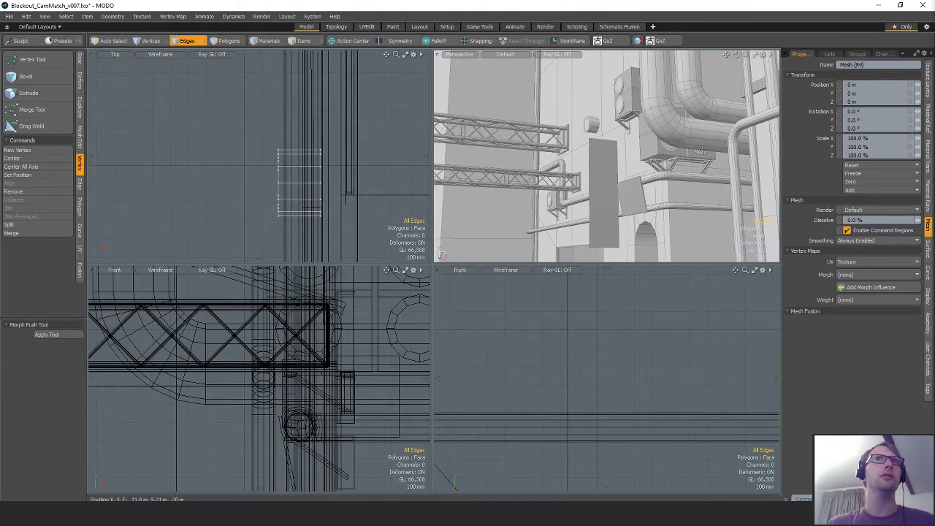
# Step: Lower the disc by about 335 mm, shift it about -311 mm along Z, and move it along X toward the wall
pyautogui.hotkey('shift', 'a')
pyautogui.keyDown('alt'); pyautogui.moveTo(551, 140); pyautogui.dragTo(673, 89); pyautogui.keyUp('alt')
pyautogui.scroll(-5, 657, 80)
pyautogui.press('w')
pyautogui.press('space')
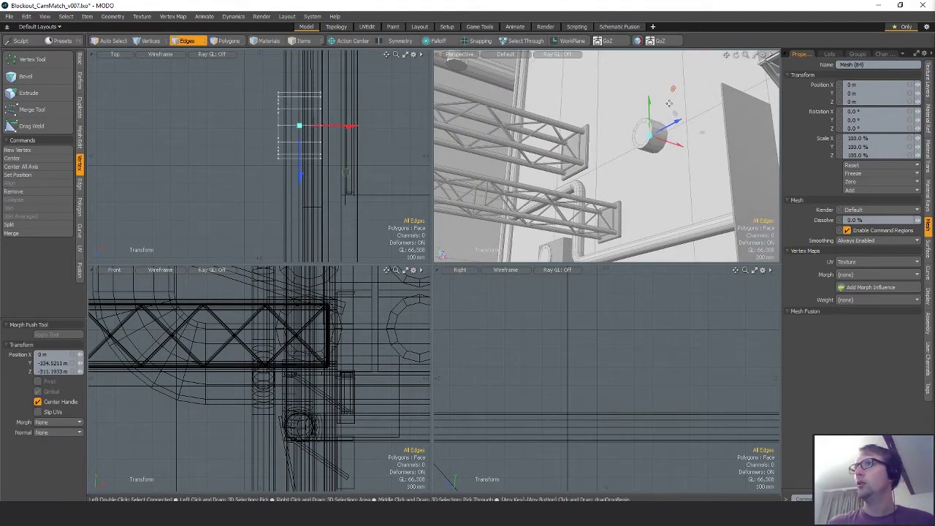
pyautogui.moveTo(679, 150); pyautogui.dragTo(634, 163)
pyautogui.hotkey('shift', 'a')
pyautogui.press('space')
pyautogui.press('space')
pyautogui.press('space')
pyautogui.press('space')
pyautogui.press('space')
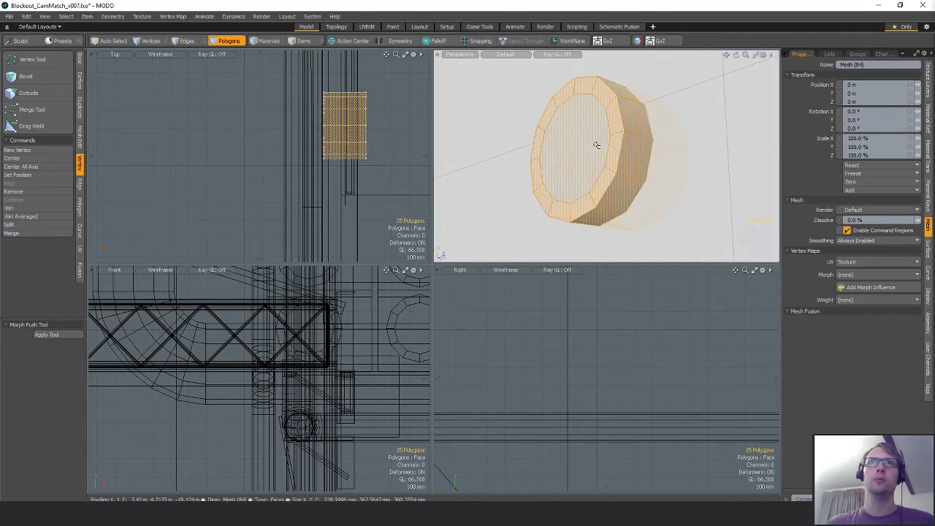
# Step: Scale down the disc's round front face to widen the ring of faces around it
pyautogui.press('space')
pyautogui.press('space')
pyautogui.press('space')
pyautogui.click(595, 144)
pyautogui.press('r')
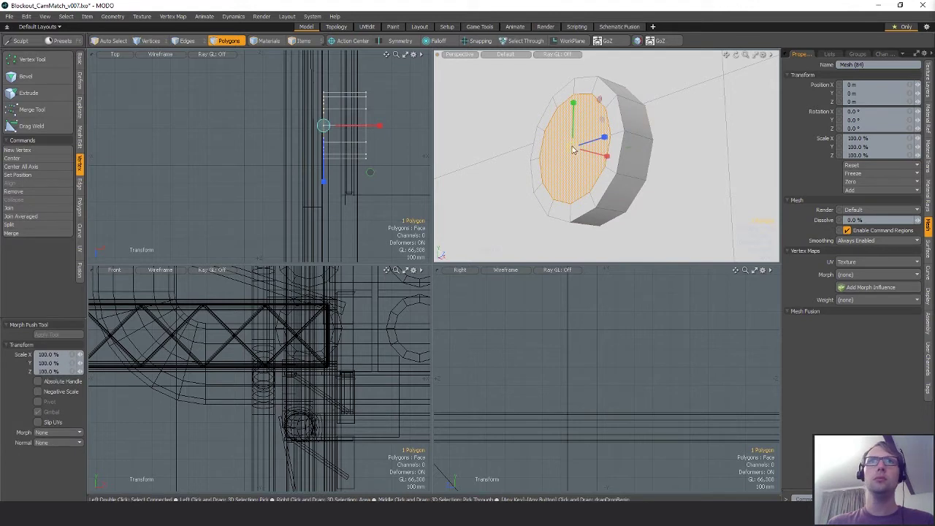
pyautogui.moveTo(573, 150); pyautogui.dragTo(558, 150)
pyautogui.press('space')
pyautogui.press('space')
pyautogui.press('space')
# Step: Bevel the disc's outer front edge loop with a round level of 2
pyautogui.click(621, 115)
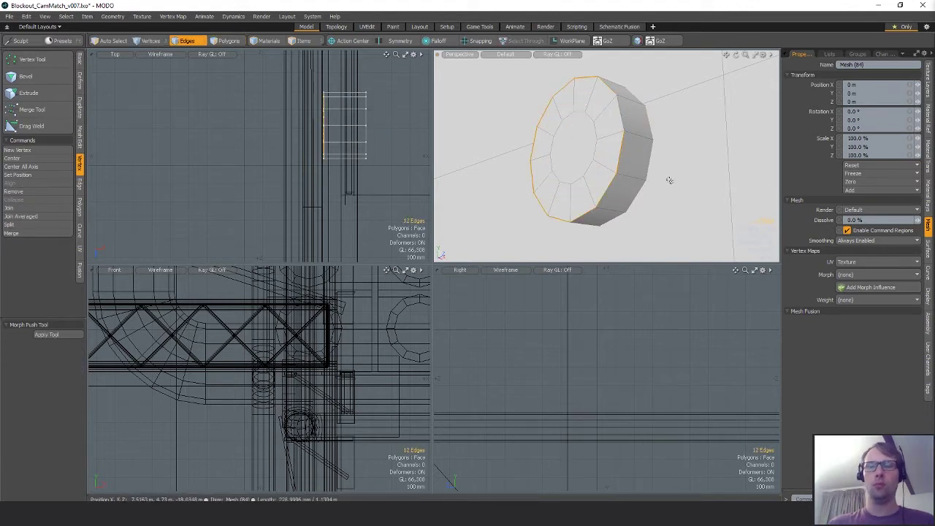
pyautogui.press('b')
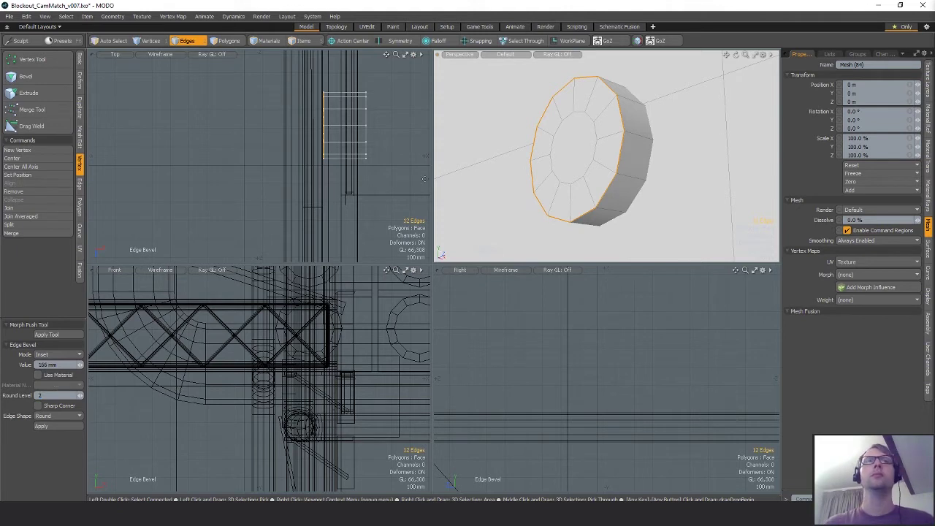
pyautogui.moveTo(603, 206); pyautogui.dragTo(628, 206)
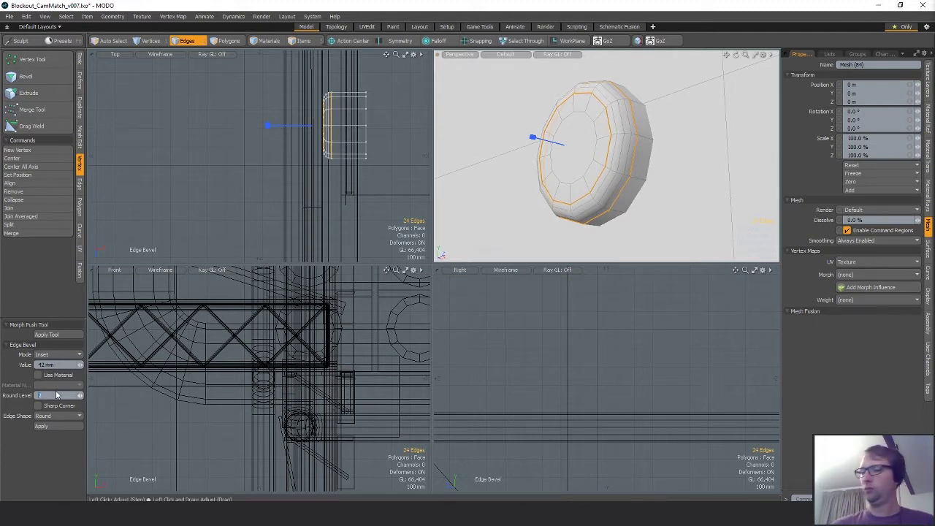
pyautogui.write('1')
pyautogui.press('Return')
pyautogui.moveTo(625, 211); pyautogui.dragTo(615, 210)
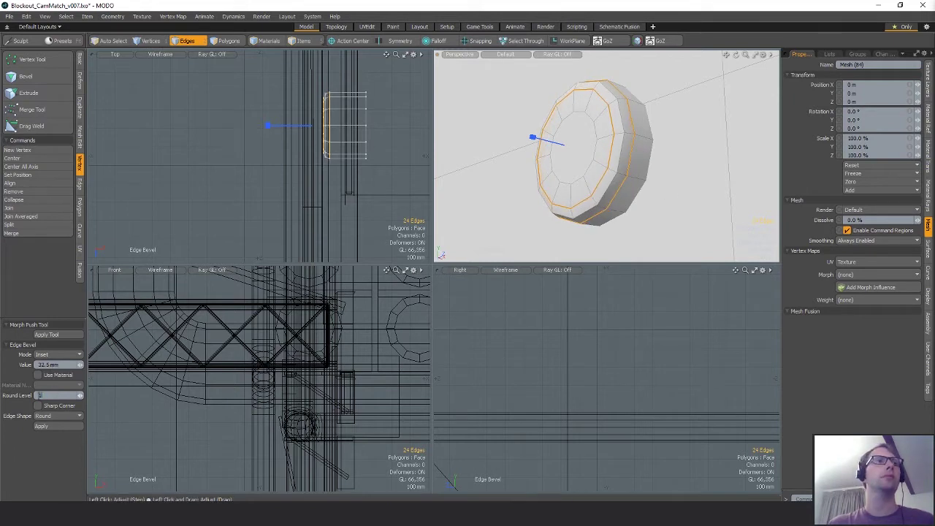
pyautogui.write('2')
pyautogui.press('Return')
pyautogui.moveTo(629, 171); pyautogui.dragTo(577, 163)
# Step: Push the rounded disc slightly farther along X toward the wall
pyautogui.press('q')
pyautogui.scroll(-2, 653, 149)
pyautogui.press('3')
pyautogui.press('Escape')
pyautogui.press('w')
pyautogui.press('q')
pyautogui.scroll(2, 589, 178)
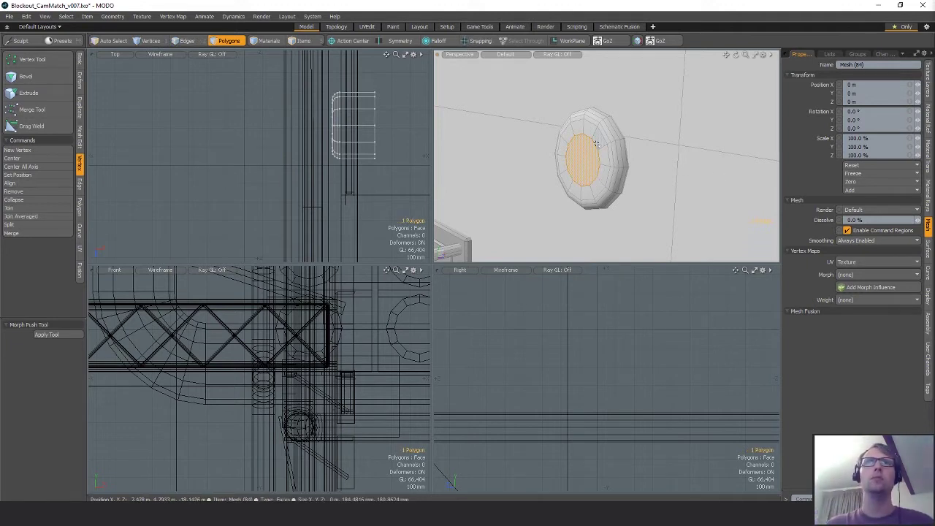
# Step: Copy the disc's front ring of 12 faces into a new mesh and move it slightly out in front
pyautogui.moveTo(599, 141); pyautogui.dragTo(606, 155)
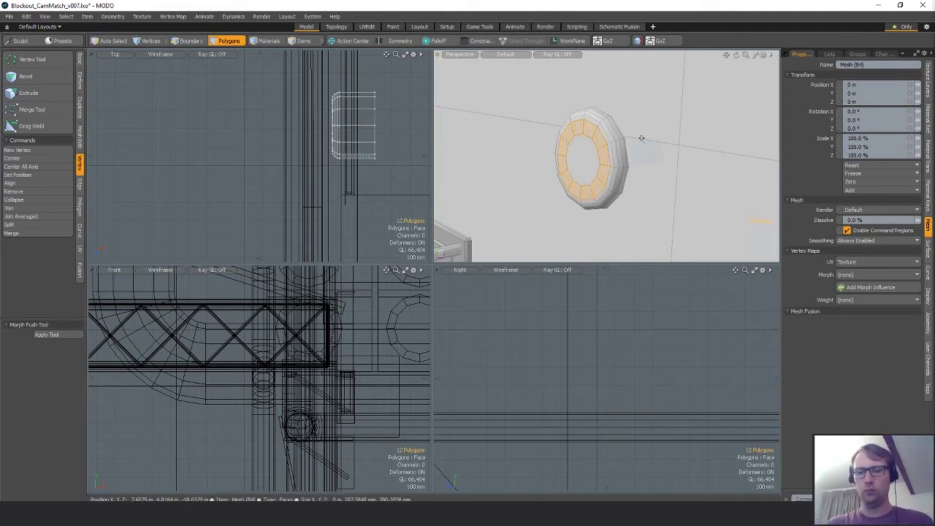
pyautogui.hotkey('ctrl', 'c')
pyautogui.press('n')
pyautogui.hotkey('ctrl', 'v')
pyautogui.scroll(5, 585, 177)
pyautogui.keyDown('alt'); pyautogui.moveTo(585, 177); pyautogui.dragTo(653, 171); pyautogui.keyUp('alt')
pyautogui.press('w')
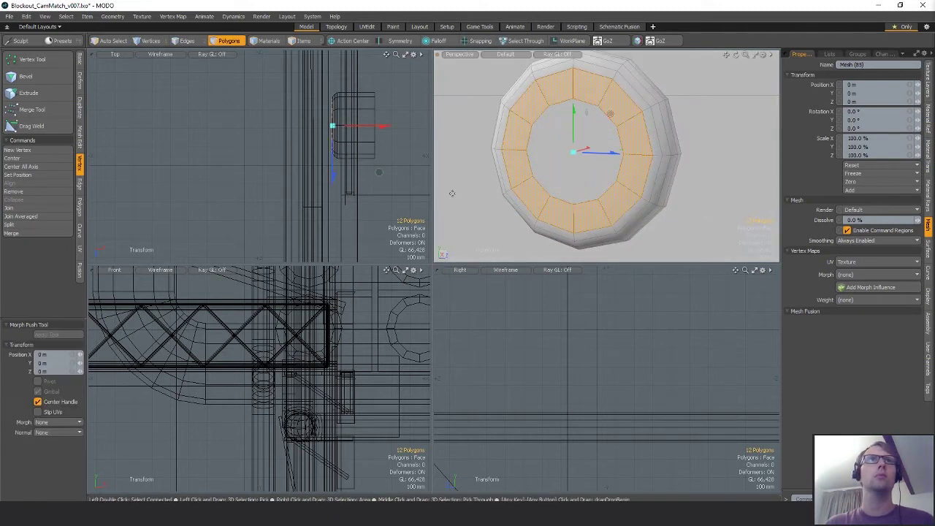
pyautogui.press('1')
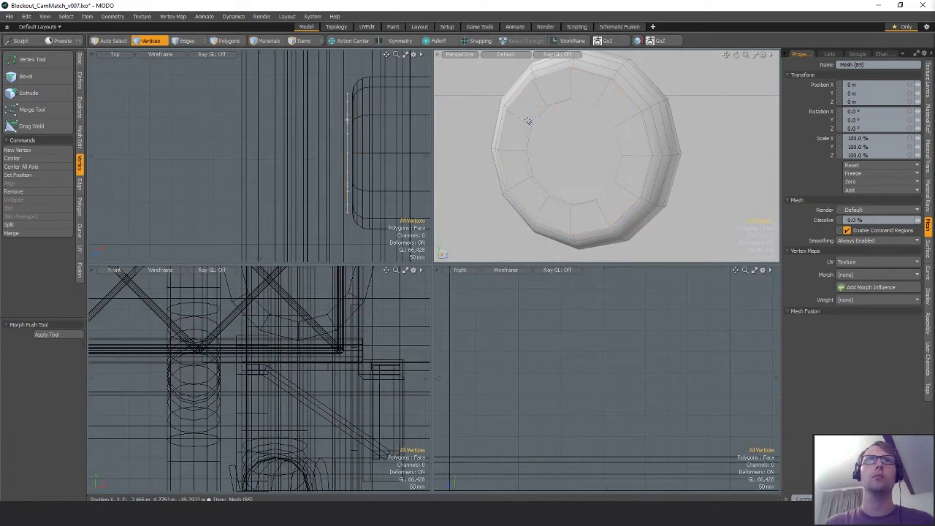
# Step: Narrow the copied ring by scaling its inner and outer edge loops
pyautogui.press('2')
pyautogui.doubleClick(539, 114)
pyautogui.keyDown('alt'); pyautogui.moveTo(548, 155); pyautogui.dragTo(608, 171); pyautogui.keyUp('alt')
pyautogui.press('r')
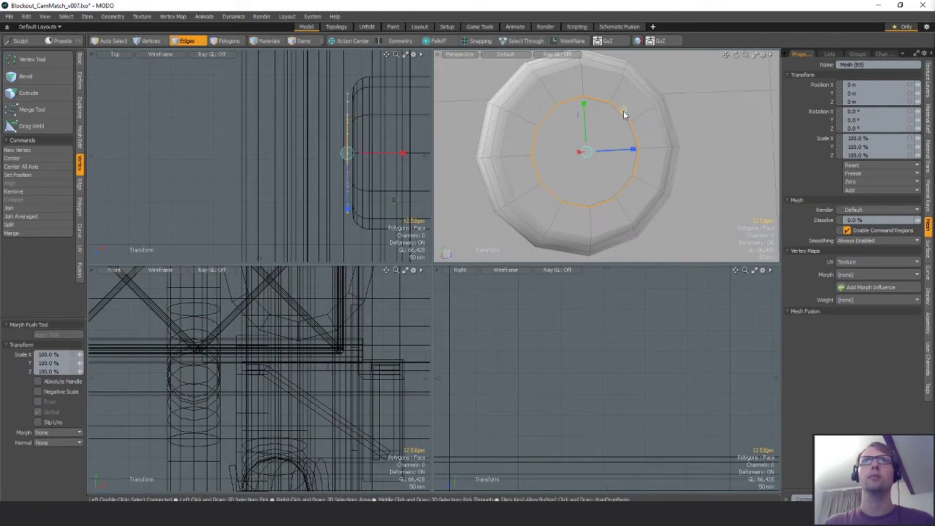
pyautogui.press('q')
pyautogui.doubleClick(572, 68)
pyautogui.press('r')
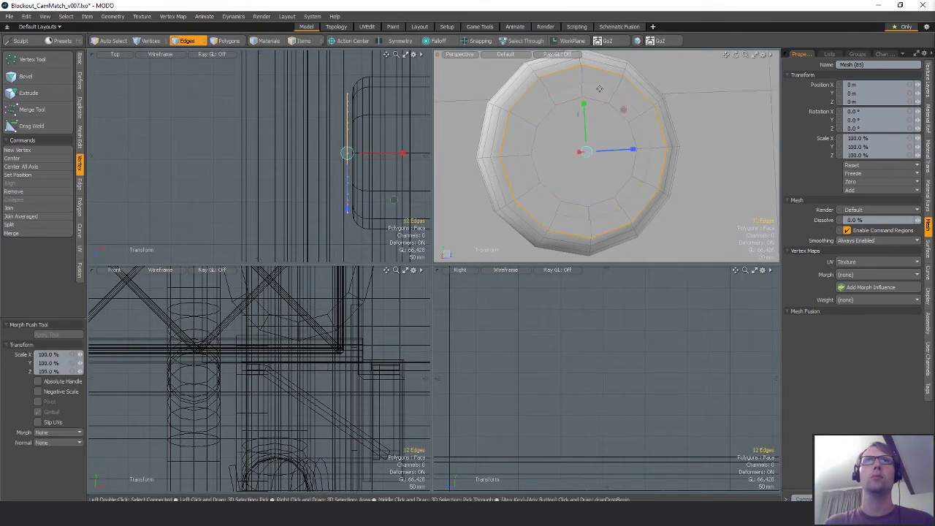
pyautogui.press('q')
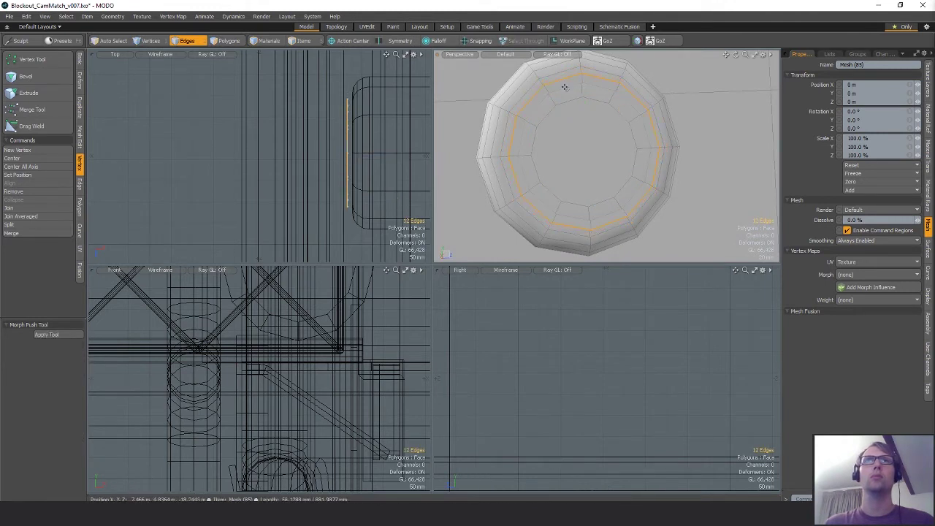
# Step: Extend the ring's inner and outer edge loops backward along X to give it thickness
pyautogui.keyDown('shift'); pyautogui.doubleClick(564, 87); pyautogui.keyUp('shift')
pyautogui.hotkey('ctrl', 'alt', 'space')
pyautogui.click(417, 137)
pyautogui.moveTo(397, 154); pyautogui.dragTo(415, 154)
pyautogui.press('q')
# Step: Move the whole thickened ring 4 mm along X toward the disc
pyautogui.moveTo(619, 138)
pyautogui.keyDown('alt'); pyautogui.mouseDown()
pyautogui.moveTo(619, 148)
pyautogui.moveTo(600, 150)
pyautogui.moveTo(611, 154)
pyautogui.mouseUp(); pyautogui.keyUp('alt')
pyautogui.press('3')
pyautogui.doubleClick(584, 90)
pyautogui.press('w')
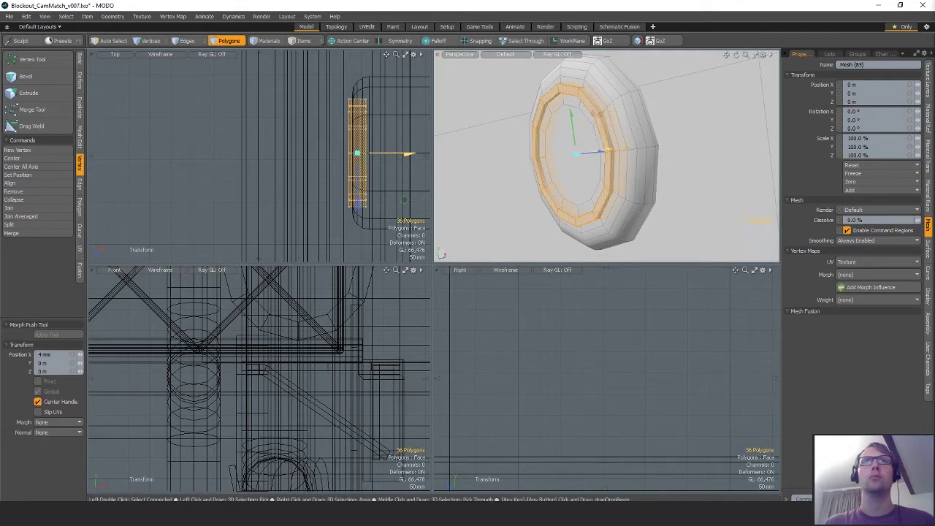
pyautogui.press('space')
# Step: Taper the ring's side walls by scaling its rear outer and inner edge loops
pyautogui.press('2')
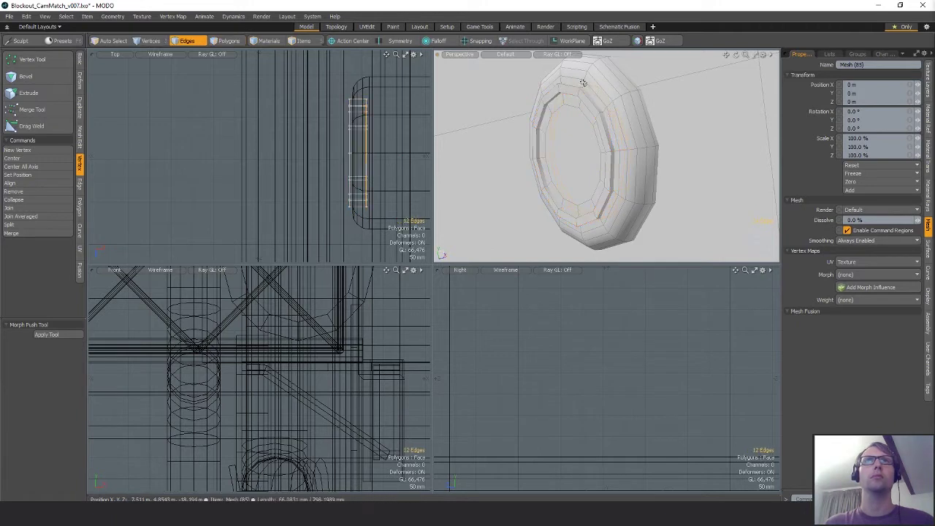
pyautogui.press('r')
pyautogui.keyDown('alt'); pyautogui.moveTo(606, 112); pyautogui.dragTo(585, 103); pyautogui.keyUp('alt')
pyautogui.press('space')
pyautogui.press('r')
pyautogui.press('space')
# Step: Copy the thickened ring's 12 front faces into a new mesh
pyautogui.press('3')
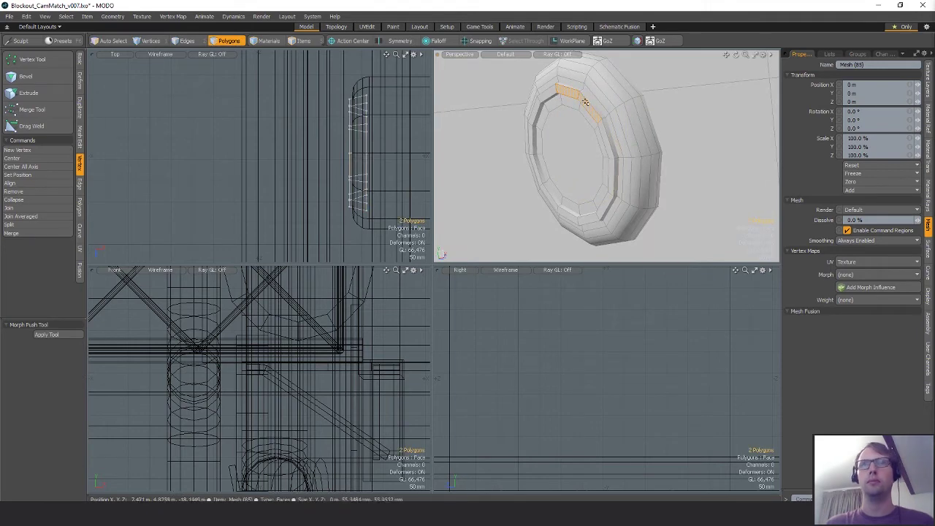
pyautogui.press('n')
pyautogui.hotkey('ctrl', 'v')
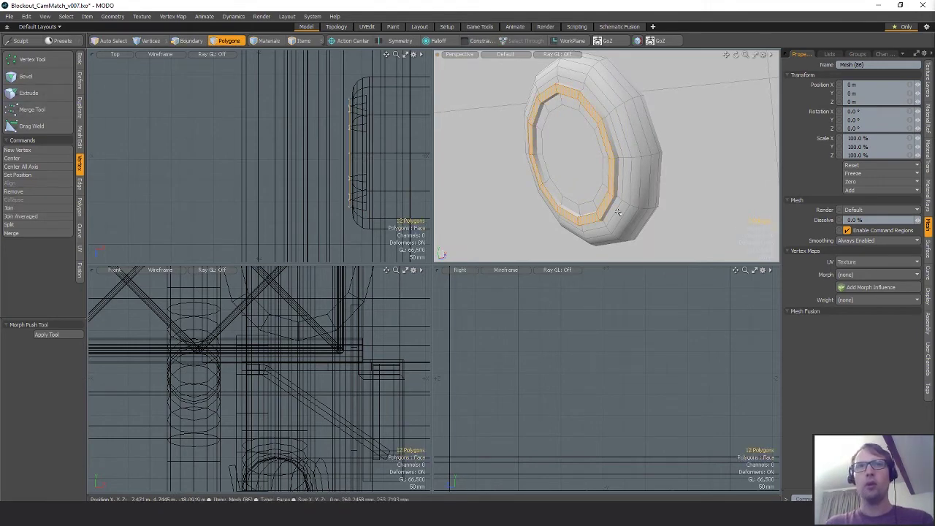
pyautogui.hotkey('shift', 'a')
# Step: Try to extend the outer edge loop of the newly copied flat ring with Edge Extend
pyautogui.press('space')
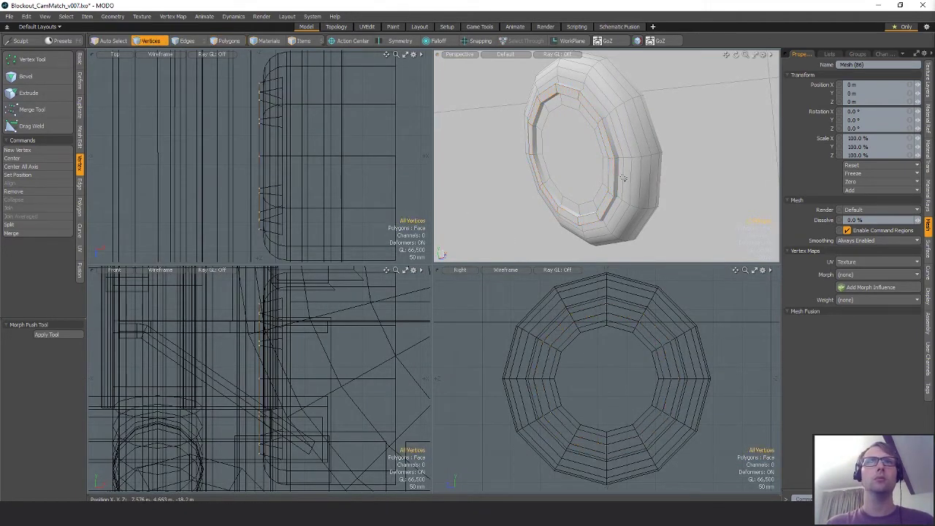
pyautogui.press('space')
pyautogui.doubleClick(616, 172)
pyautogui.hotkey('ctrl', '1')
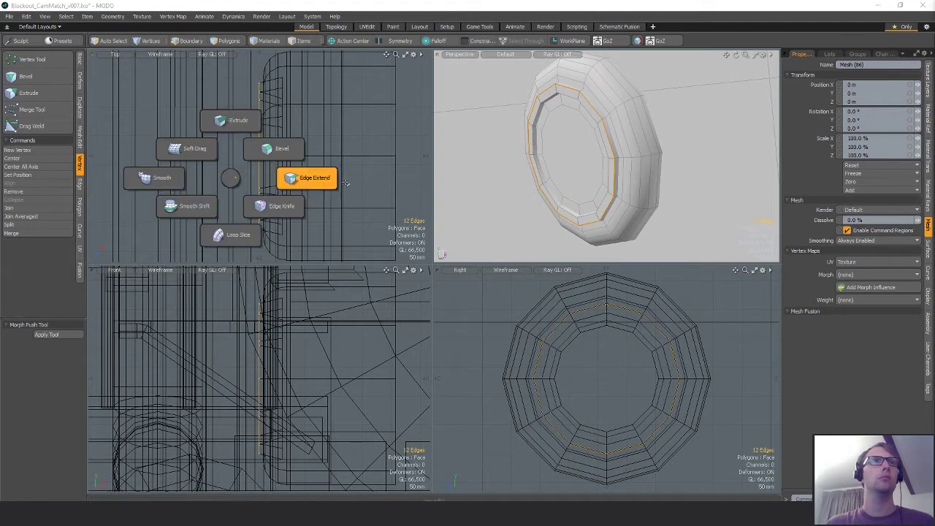
pyautogui.click(310, 185)
pyautogui.hotkey('ctrl', 'z')
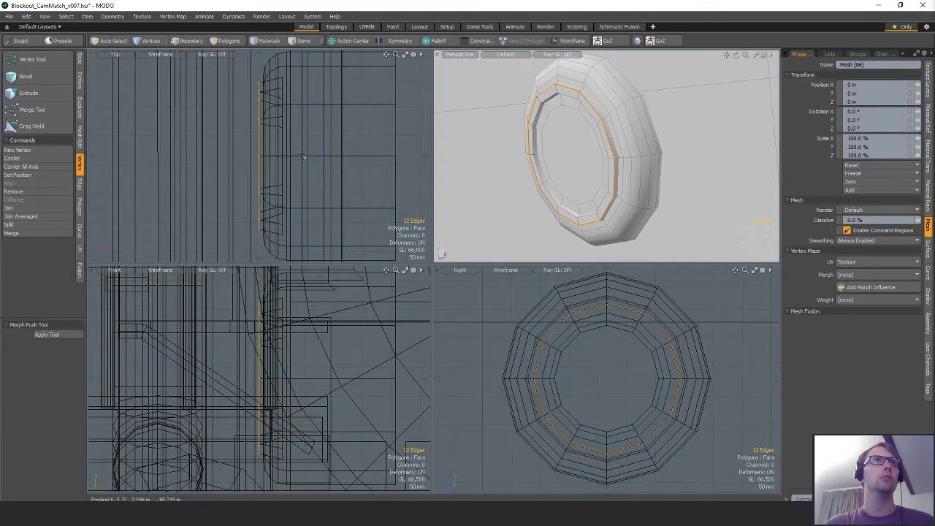
pyautogui.hotkey('ctrl', 'z')
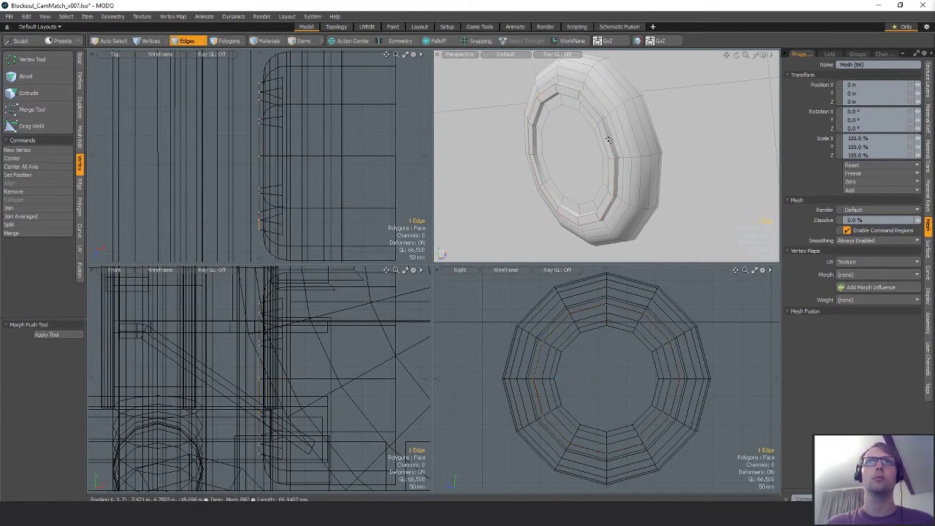
# Step: Undo the attempted edge extension and move the copied flat ring's 12 faces along X away from the fixture
pyautogui.hotkey('ctrl', 'z')
pyautogui.hotkey('ctrl', 'z')
pyautogui.hotkey('ctrl', 'z')
pyautogui.hotkey('ctrl', 'z')
pyautogui.hotkey('ctrl', 'z')
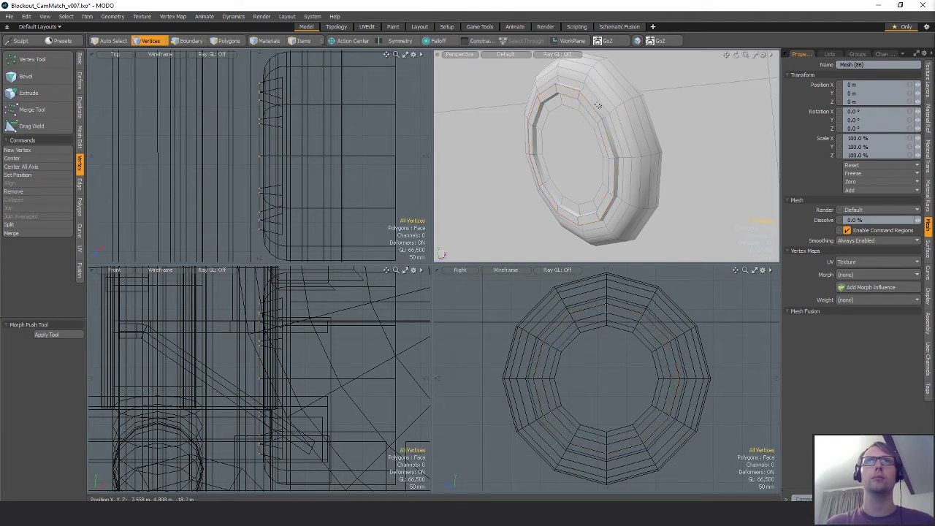
pyautogui.press('2')
pyautogui.press('3')
pyautogui.press('w')
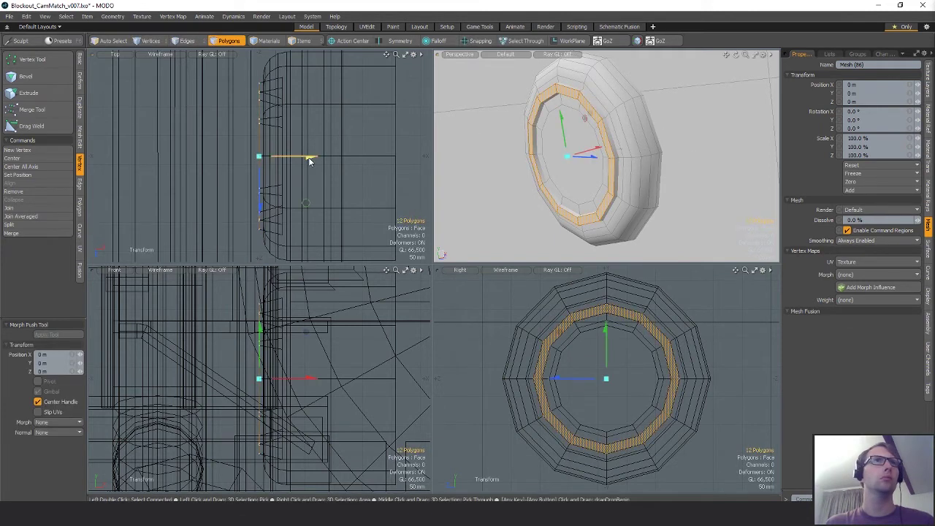
pyautogui.moveTo(311, 160); pyautogui.dragTo(288, 158)
pyautogui.press('space')
# Step: Extend the flat ring's outer edge loop 196 mm along X with Edge Extend to form a tube
pyautogui.press('space')
pyautogui.press('space')
pyautogui.click(572, 110)
pyautogui.doubleClick(572, 111)
pyautogui.hotkey('shift', 'space')
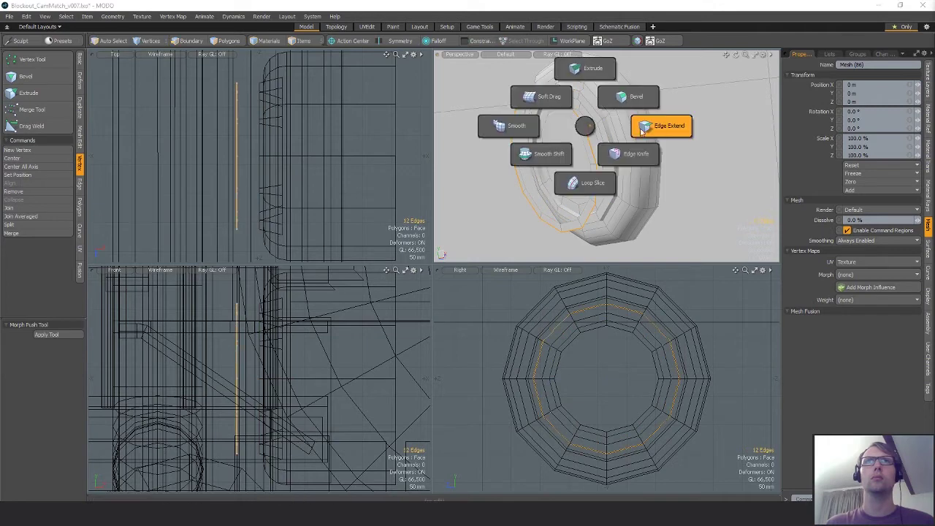
pyautogui.click(657, 130)
pyautogui.click(294, 159)
pyautogui.moveTo(293, 159); pyautogui.dragTo(407, 157)
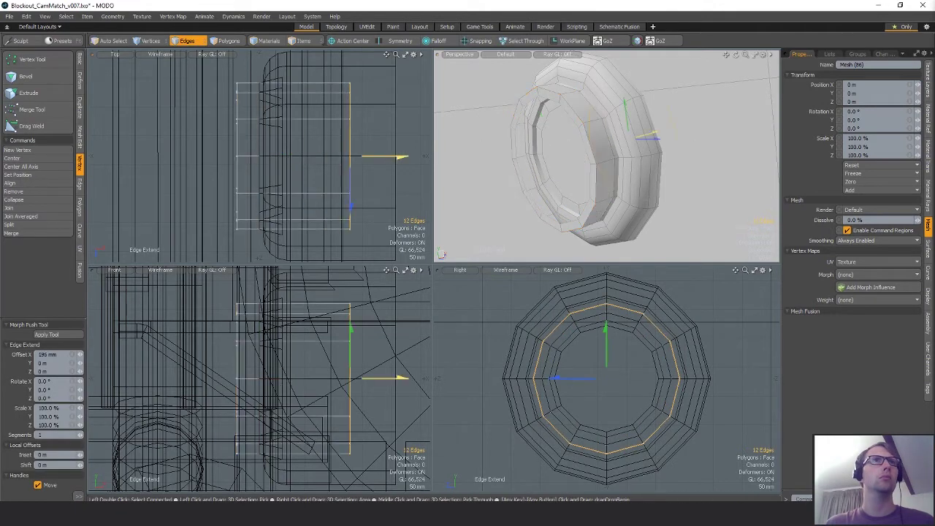
# Step: Delete the loop of flat ring faces so only the tube wall is left
pyautogui.press('space')
pyautogui.press('space')
pyautogui.moveTo(575, 115); pyautogui.dragTo(583, 130)
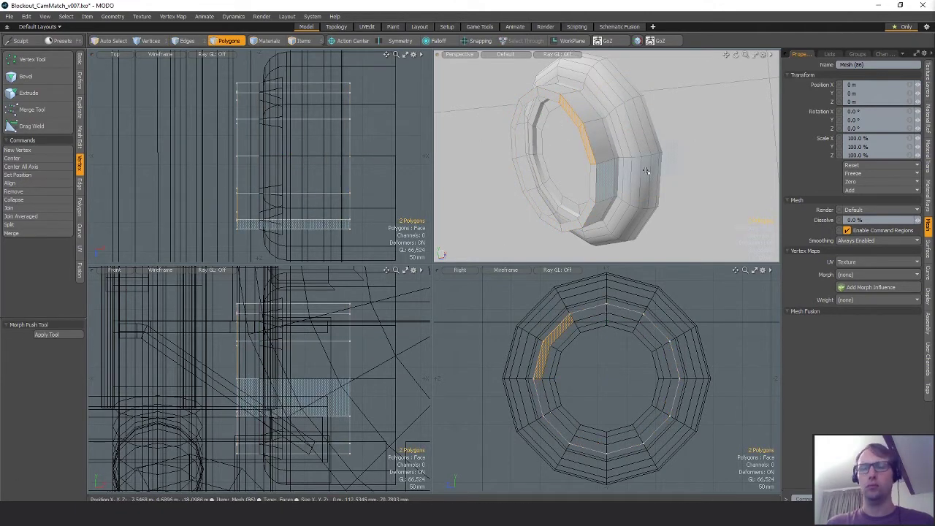
pyautogui.press('l')
pyautogui.press('Delete')
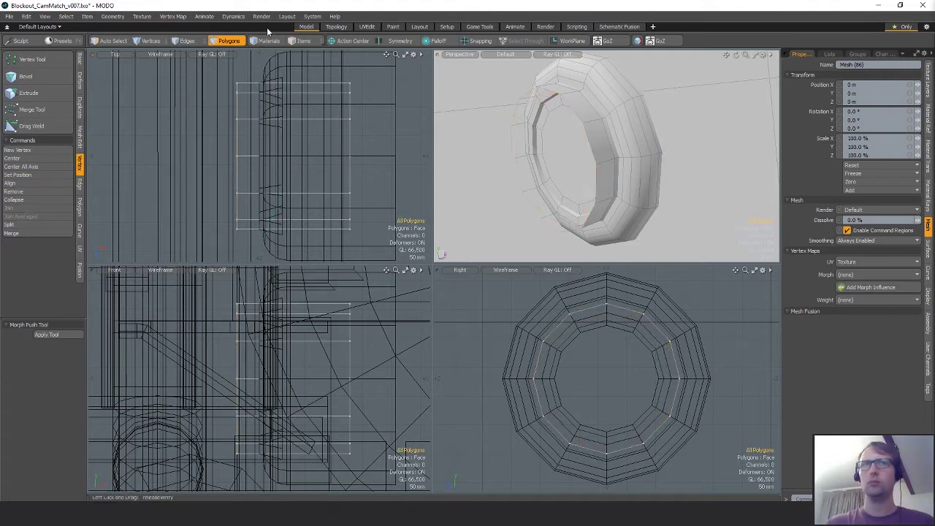
# Step: Scale the tube slightly smaller in Y and Z and move it -141 mm along X, out in front of the ring
pyautogui.press('r')
pyautogui.keyDown('alt'); pyautogui.moveTo(605, 149); pyautogui.dragTo(685, 176); pyautogui.keyUp('alt')
pyautogui.scroll(-3, 700, 170)
pyautogui.press('w')
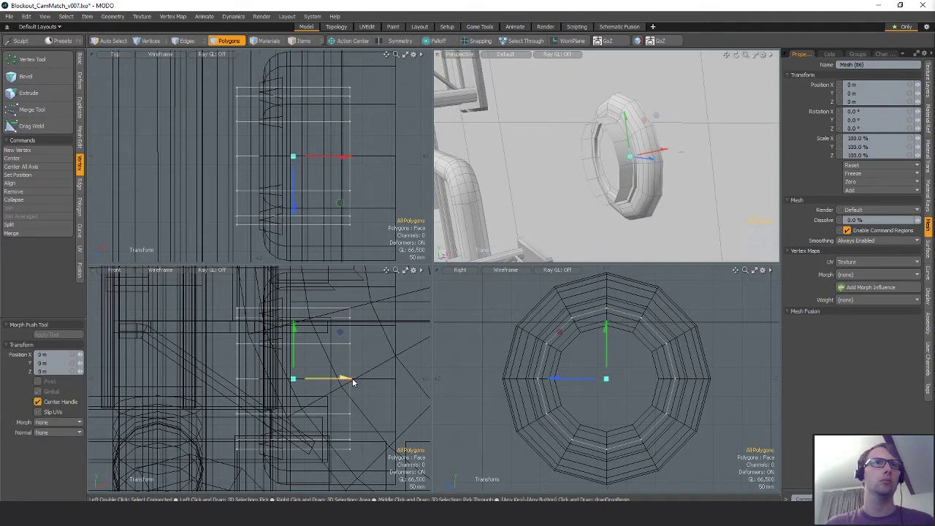
pyautogui.moveTo(351, 380); pyautogui.dragTo(270, 380)
pyautogui.scroll(-5, 643, 116)
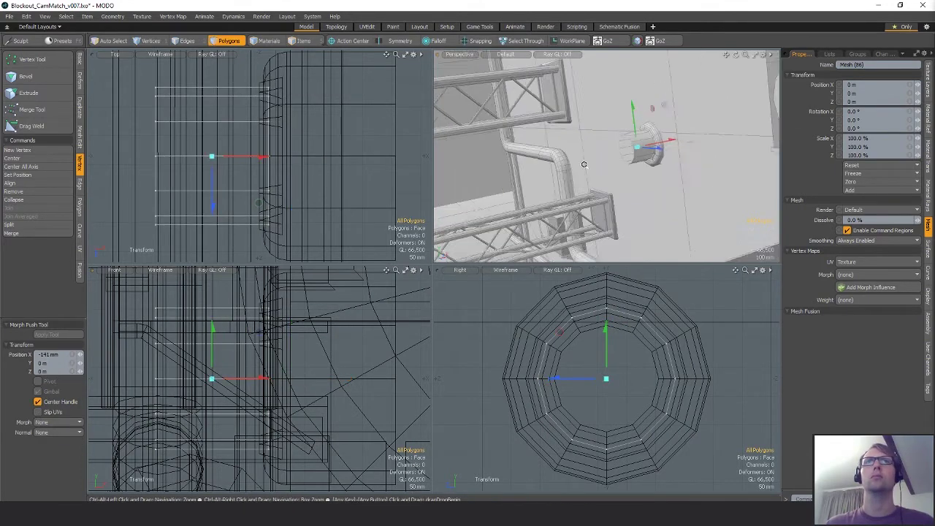
pyautogui.keyDown('alt'); pyautogui.moveTo(643, 116); pyautogui.dragTo(627, 176); pyautogui.keyUp('alt')
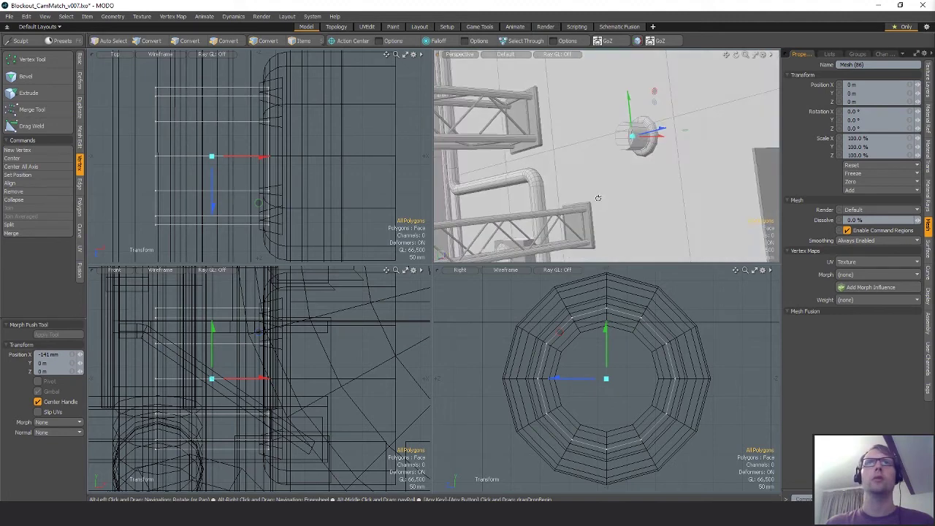
pyautogui.press('q')
# Step: Move the tube's open front edge loop -30 mm along X and cap the opening with a single polygon
pyautogui.scroll(-2, 635, 134)
pyautogui.scroll(3, 634, 134)
pyautogui.press('space')
pyautogui.press('space')
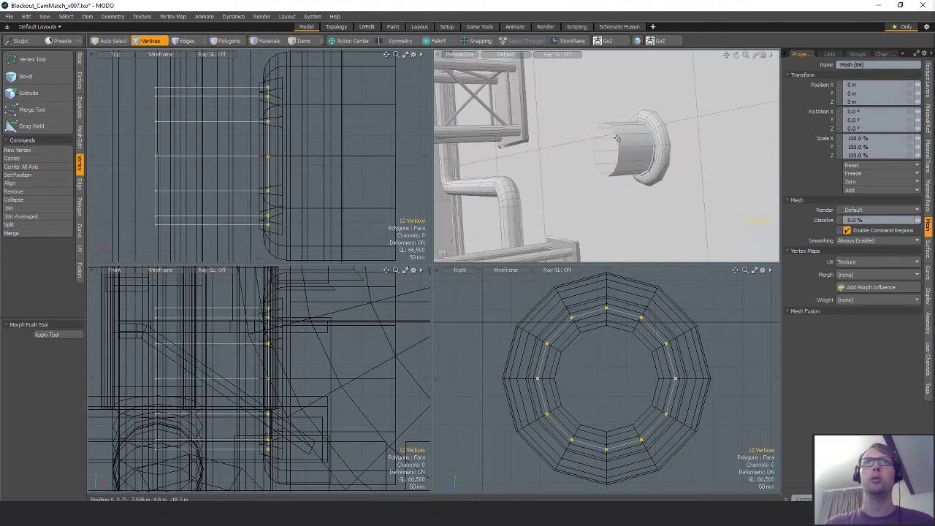
pyautogui.doubleClick(618, 140)
pyautogui.press('w')
pyautogui.moveTo(641, 148)
pyautogui.mouseDown()
pyautogui.moveTo(633, 149)
pyautogui.moveTo(648, 152)
pyautogui.mouseUp()
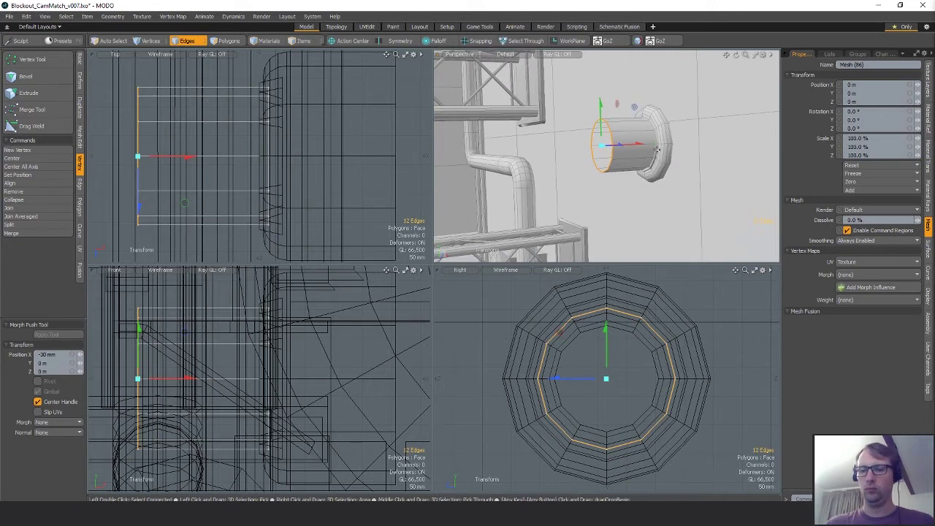
pyautogui.press('space')
pyautogui.press('space')
pyautogui.click(604, 145)
pyautogui.keyDown('alt'); pyautogui.moveTo(604, 144); pyautogui.dragTo(706, 182); pyautogui.keyUp('alt')
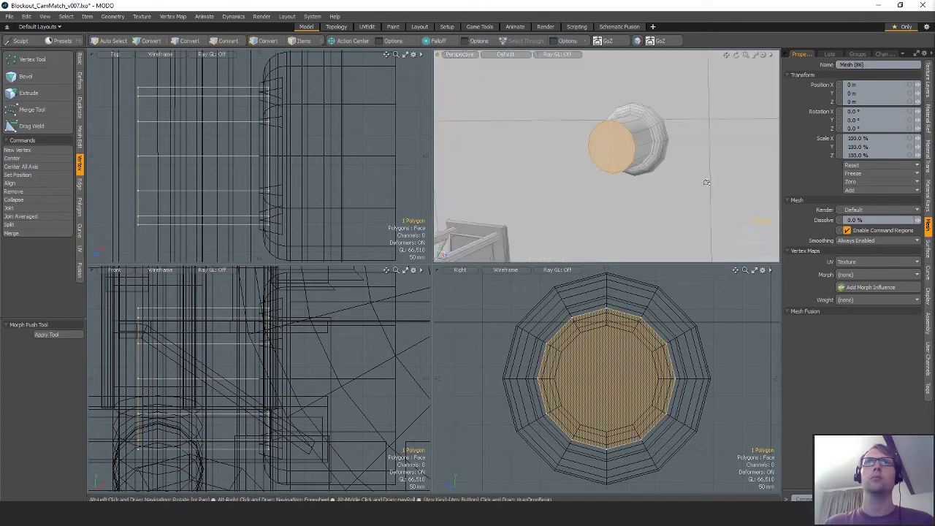
# Step: Bevel the front cap polygon without offset and scale the new inner face down to inset it
pyautogui.hotkey('ctrl', '3')
pyautogui.click(619, 71)
pyautogui.click(655, 281)
pyautogui.press('r')
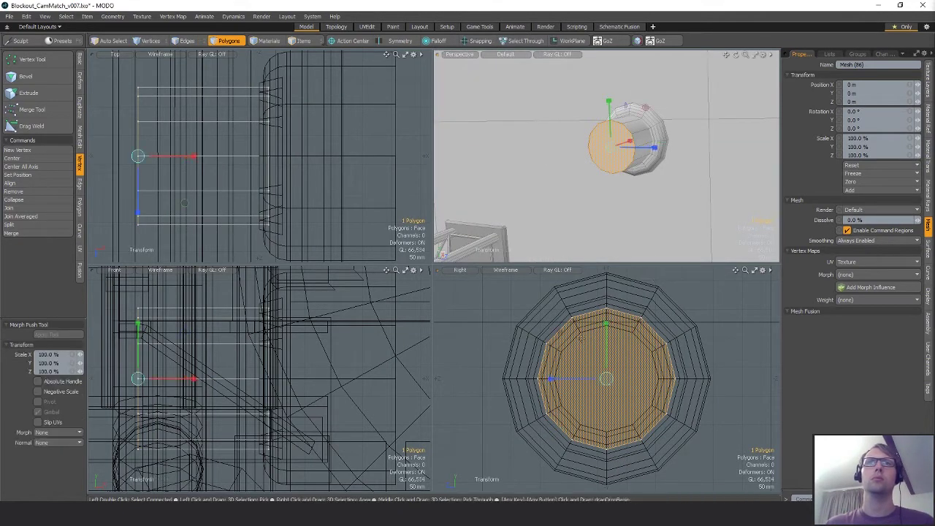
pyautogui.moveTo(560, 332); pyautogui.dragTo(541, 333)
pyautogui.press('space')
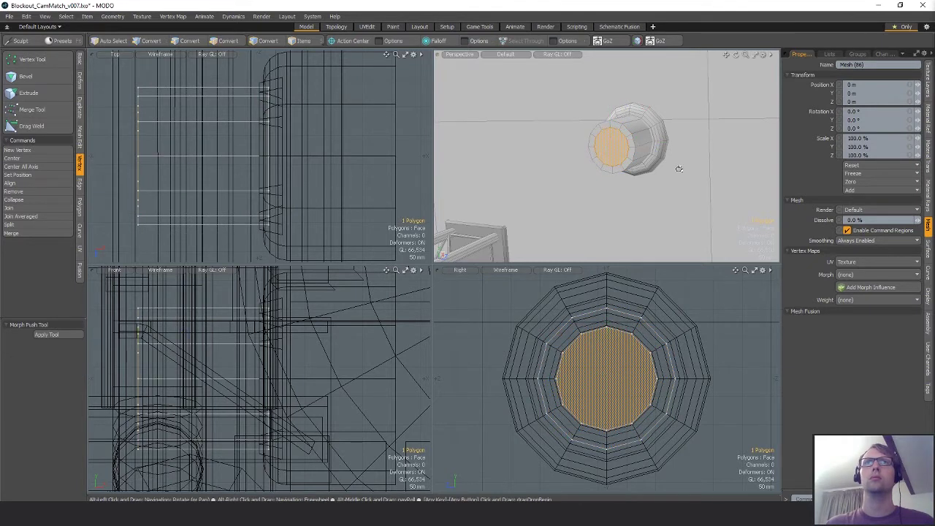
pyautogui.press('r')
pyautogui.moveTo(645, 108); pyautogui.dragTo(667, 136)
# Step: Round the tube's outer front edge loop with a multi-segment edge bevel
pyautogui.press('space')
pyautogui.press('2')
pyautogui.press('b')
pyautogui.press('space')
pyautogui.click(658, 192)
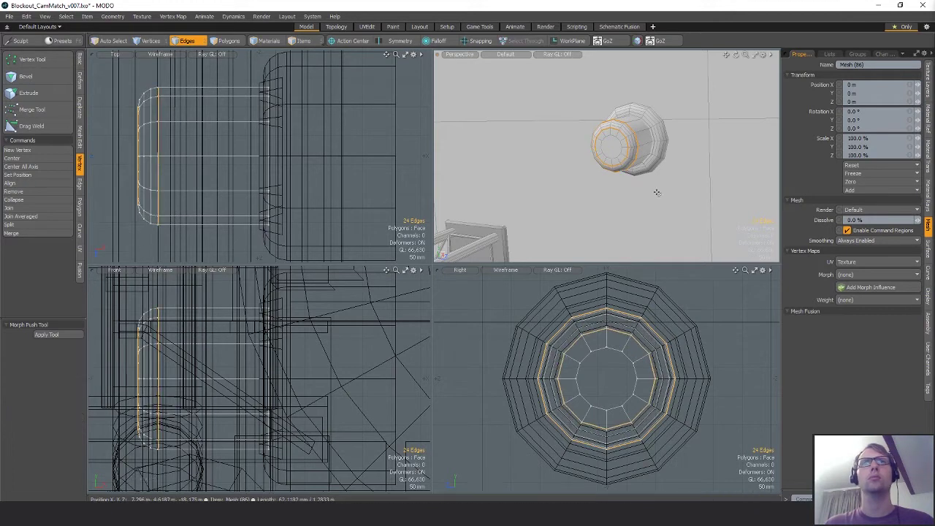
pyautogui.keyDown('alt'); pyautogui.moveTo(658, 192); pyautogui.dragTo(618, 196); pyautogui.keyUp('alt')
pyautogui.keyDown('alt'); pyautogui.moveTo(643, 136); pyautogui.dragTo(656, 127); pyautogui.keyUp('alt')
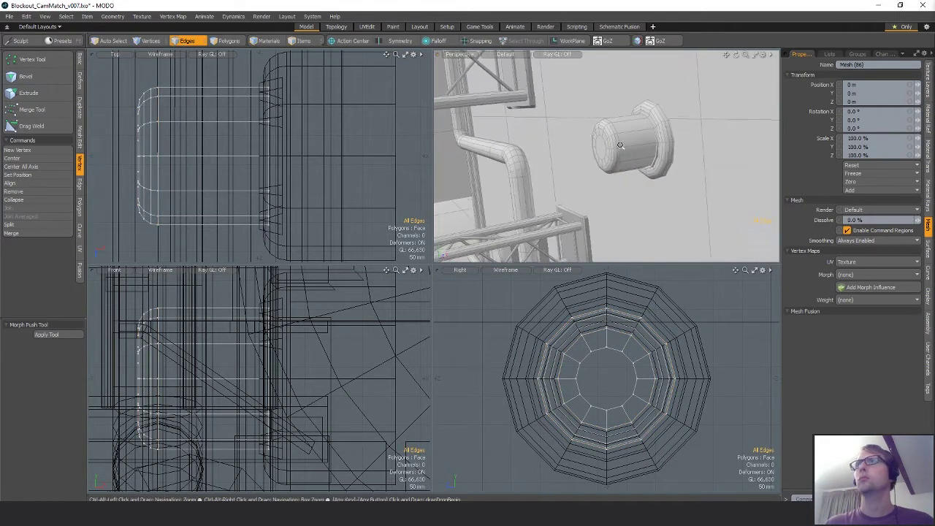
# Step: Cut all of the rounded tube's polygons and paste them into the thickened ring's mesh
pyautogui.scroll(2, 657, 126)
pyautogui.press('3')
pyautogui.doubleClick(660, 131)
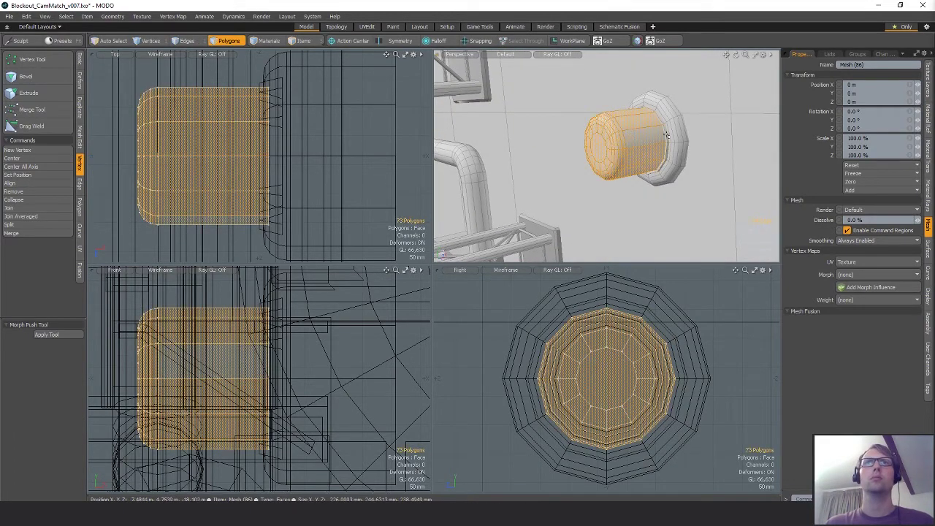
pyautogui.press('Delete')
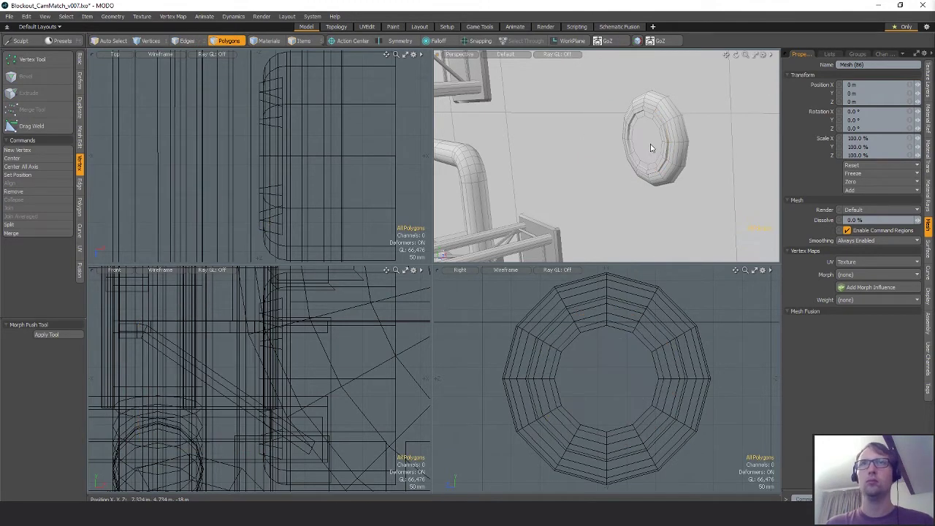
pyautogui.press('5')
pyautogui.click(671, 145)
pyautogui.press('3')
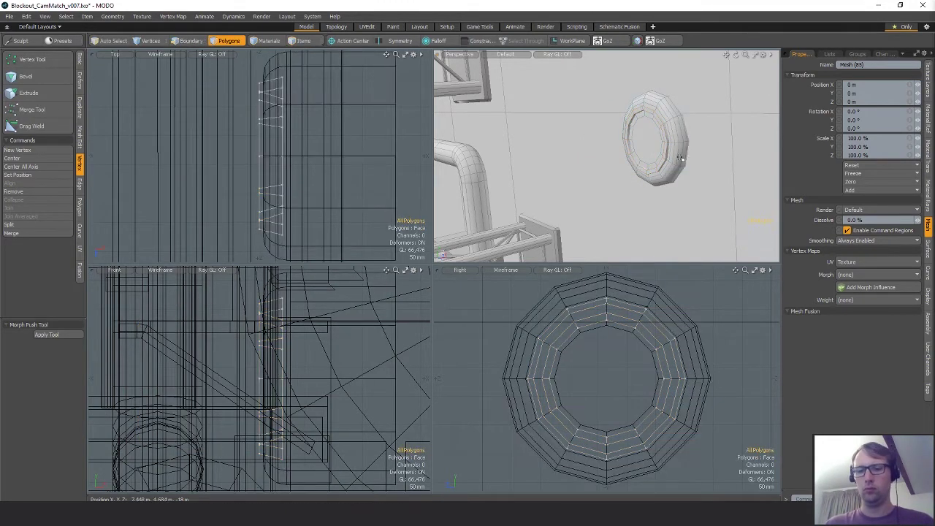
pyautogui.hotkey('ctrl', 'v')
pyautogui.click(689, 207)
# Step: Scale the combined ring and tube to 86% in Y and Z and shorten the tube by moving its front vertices along X
pyautogui.press('r')
pyautogui.keyDown('alt'); pyautogui.moveTo(653, 144); pyautogui.dragTo(642, 109); pyautogui.keyUp('alt')
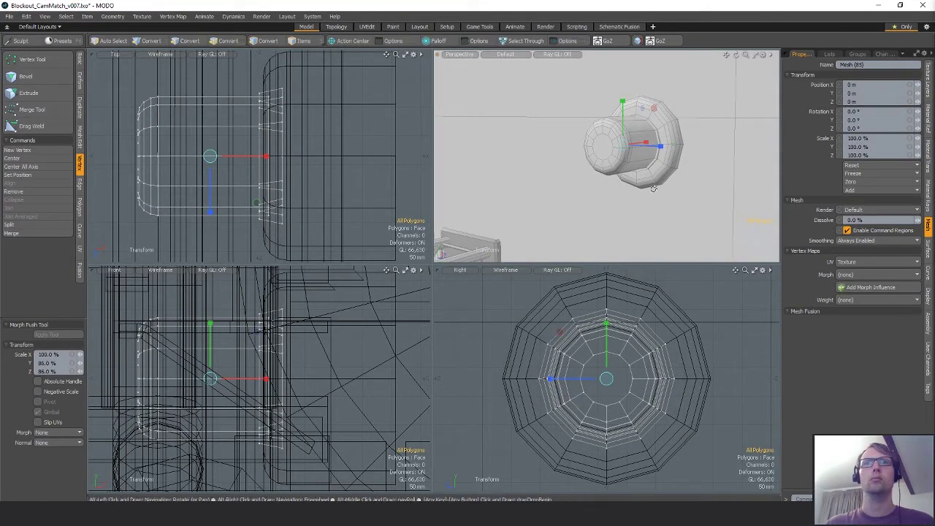
pyautogui.press('space')
pyautogui.press('1')
pyautogui.moveTo(179, 306)
pyautogui.mouseDown(button='right')
pyautogui.moveTo(115, 361)
pyautogui.moveTo(185, 409)
pyautogui.mouseUp(button='right')
pyautogui.press('w')
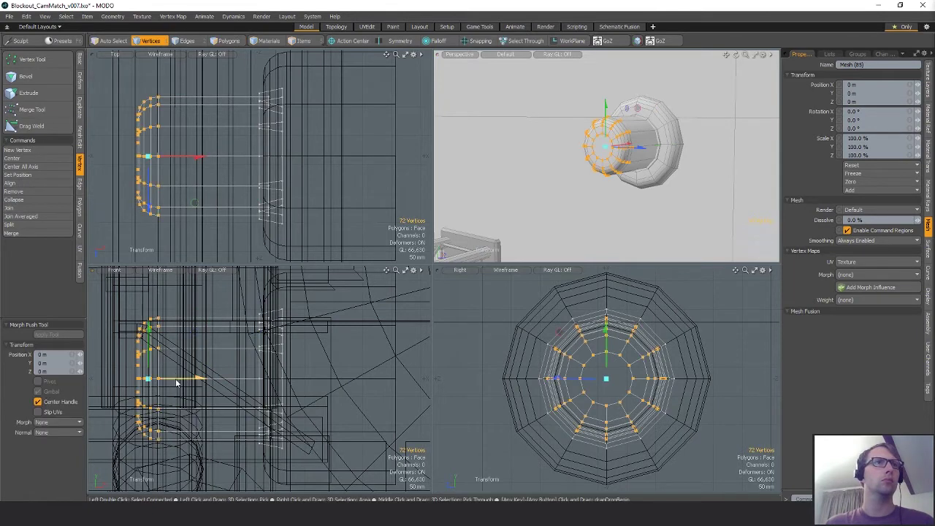
pyautogui.moveTo(177, 383); pyautogui.dragTo(188, 383)
pyautogui.press('space')
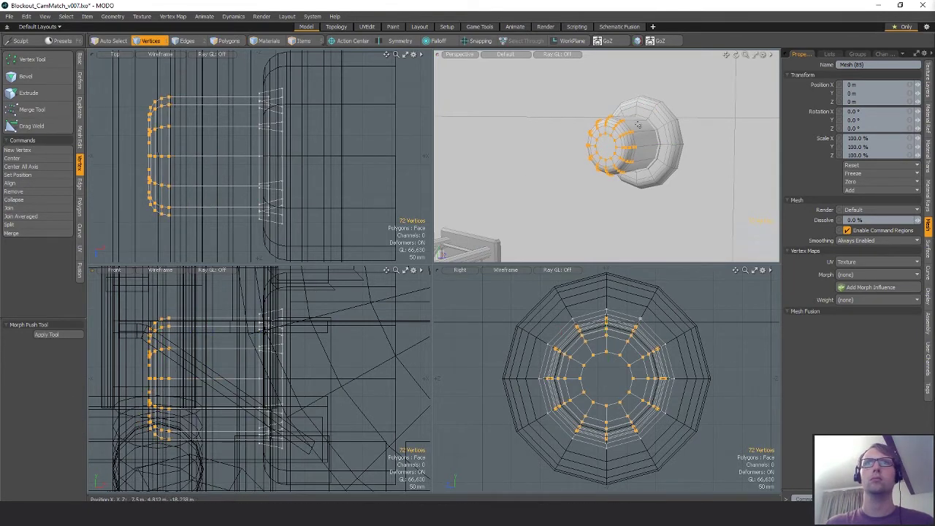
# Step: Scale the large backing disc down in Y and Z to suit the smaller ring
pyautogui.press('5')
pyautogui.click(668, 138)
pyautogui.press('3')
pyautogui.doubleClick(668, 138)
pyautogui.click(714, 185)
pyautogui.press('r')
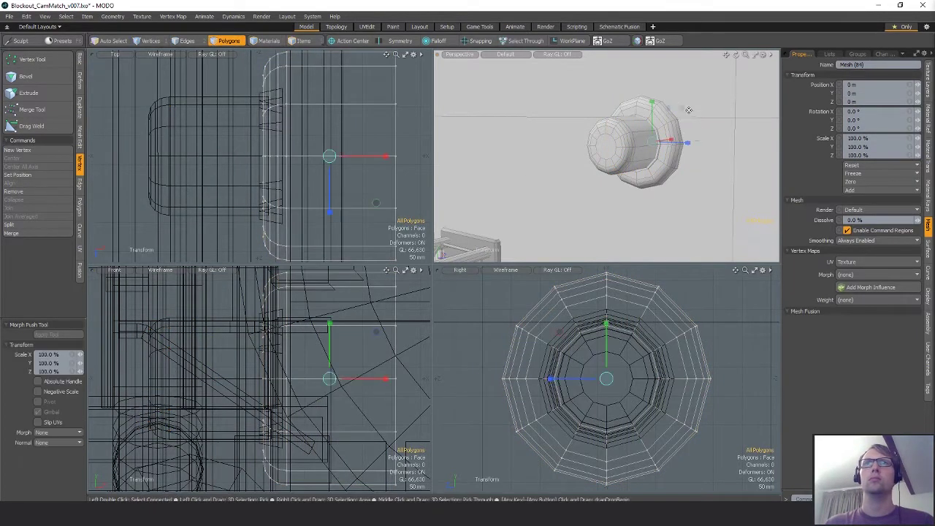
pyautogui.moveTo(682, 109); pyautogui.dragTo(702, 151)
pyautogui.scroll(-5, 637, 128)
pyautogui.press('space')
pyautogui.scroll(4, 651, 182)
# Step: Add a unit cube in a new mesh and move it 7.65 m along X and -18.25 m along Z
pyautogui.press('n')
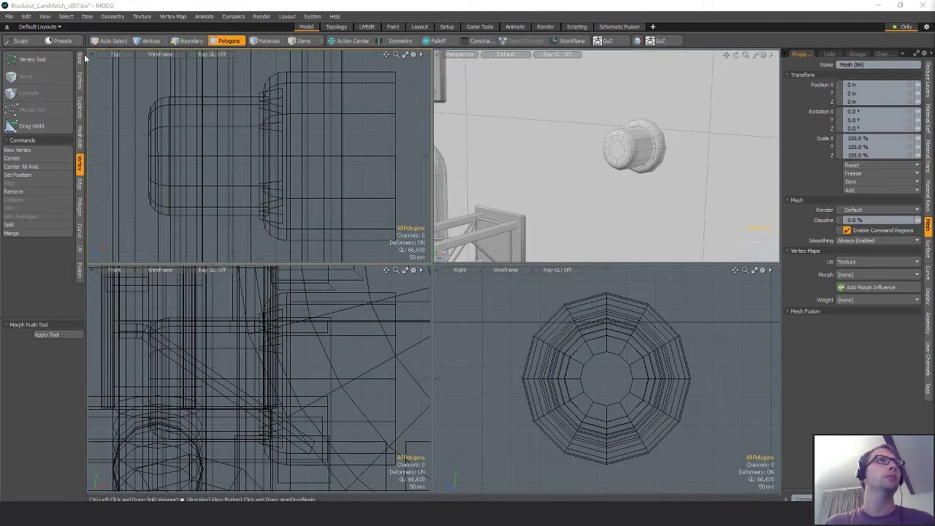
pyautogui.click(80, 59)
pyautogui.keyDown('shift'); pyautogui.click(10, 61); pyautogui.keyUp('shift')
pyautogui.keyDown('ctrl'); pyautogui.keyDown('alt'); pyautogui.moveTo(346, 218); pyautogui.dragTo(197, 216); pyautogui.keyUp('alt'); pyautogui.keyUp('ctrl')
pyautogui.press('w')
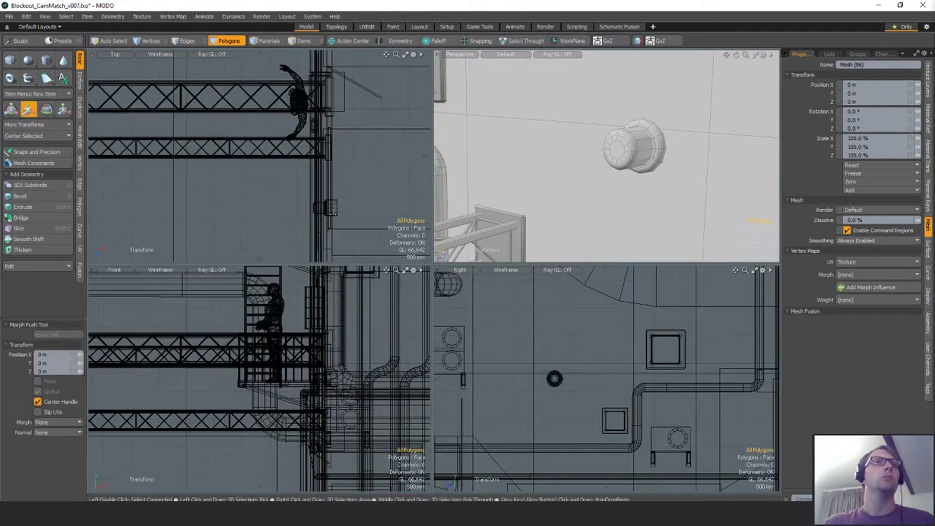
pyautogui.keyDown('ctrl'); pyautogui.keyDown('alt'); pyautogui.moveTo(343, 170); pyautogui.dragTo(271, 170); pyautogui.keyUp('alt'); pyautogui.keyUp('ctrl')
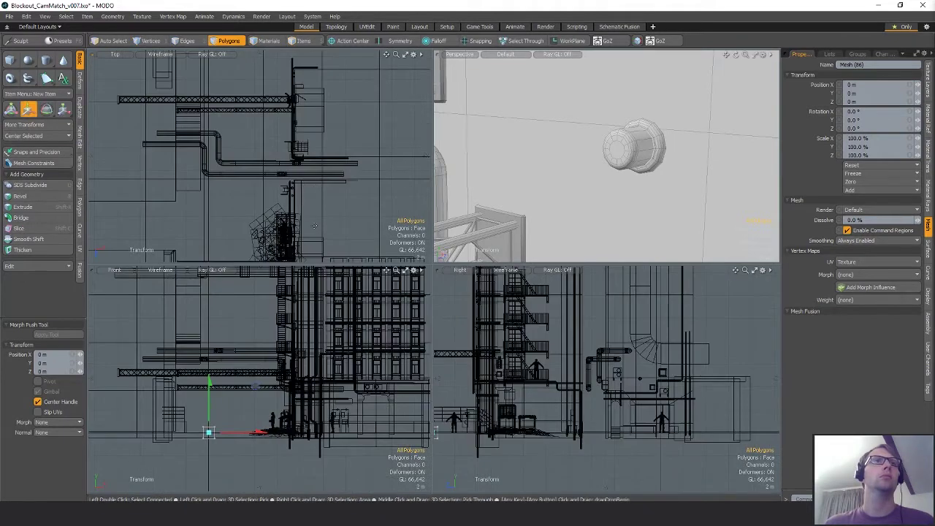
pyautogui.moveTo(357, 70); pyautogui.dragTo(397, 34)
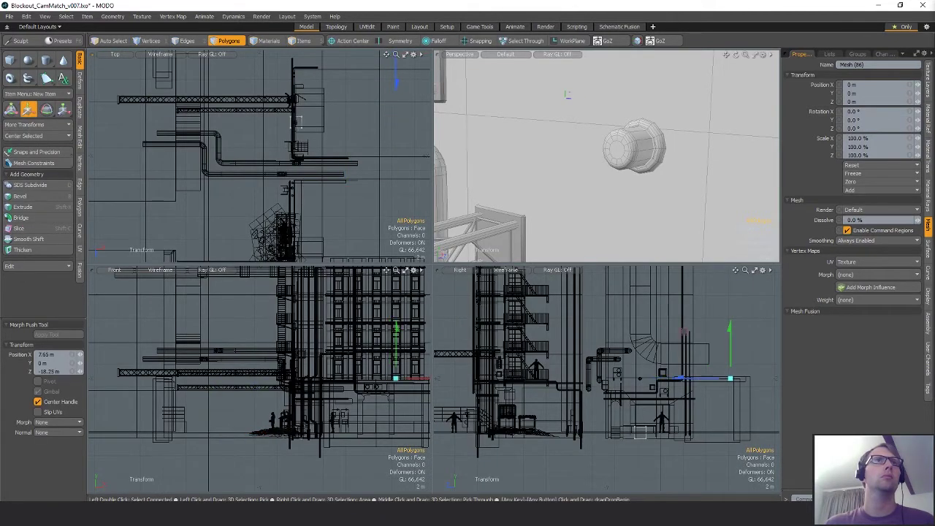
# Step: Scale the cube down to about the fixture's size and move it -242 mm in X and 34 mm in Z
pyautogui.hotkey('shift', 'a')
pyautogui.keyDown('ctrl'); pyautogui.keyDown('alt'); pyautogui.moveTo(328, 177); pyautogui.dragTo(312, 187); pyautogui.keyUp('alt'); pyautogui.keyUp('ctrl')
pyautogui.press('r')
pyautogui.keyDown('ctrl'); pyautogui.keyDown('alt'); pyautogui.moveTo(269, 161); pyautogui.dragTo(242, 163); pyautogui.keyUp('alt'); pyautogui.keyUp('ctrl')
pyautogui.press('w')
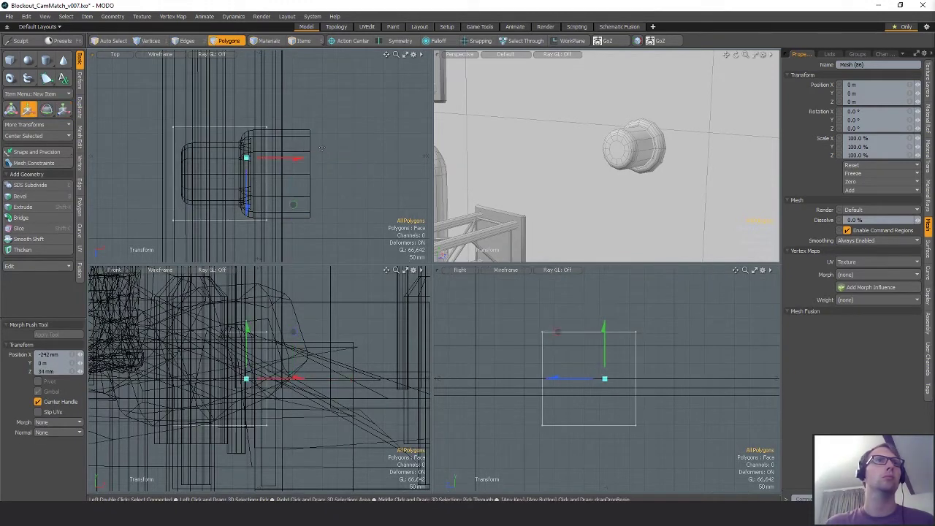
# Step: Raise the cube 4.8 m in Y and shift it 20 mm in Z to bring it to the wall fixture
pyautogui.keyDown('ctrl'); pyautogui.keyDown('alt'); pyautogui.moveTo(703, 360); pyautogui.dragTo(613, 273); pyautogui.keyUp('alt'); pyautogui.keyUp('ctrl')
pyautogui.hotkey('shift', 'a')
pyautogui.keyDown('ctrl'); pyautogui.keyDown('alt'); pyautogui.moveTo(656, 400); pyautogui.dragTo(610, 393); pyautogui.keyUp('alt'); pyautogui.keyUp('ctrl')
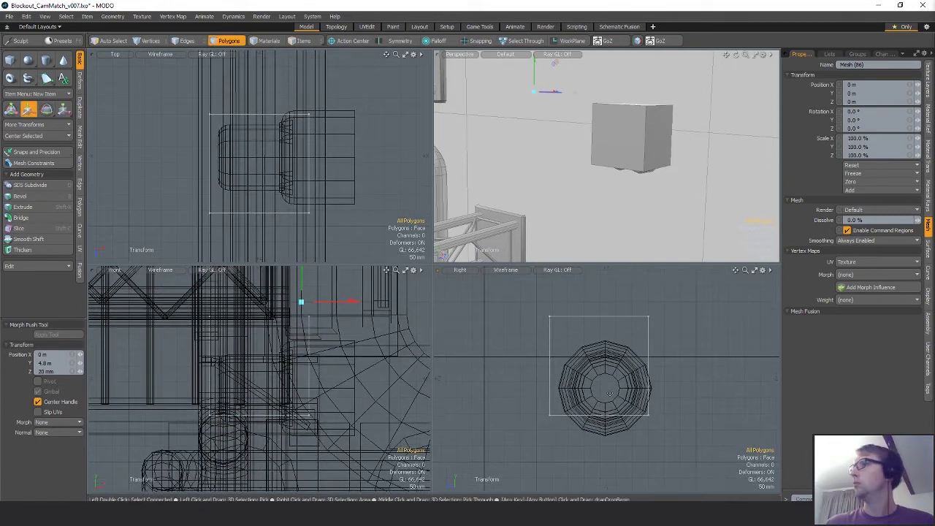
# Step: Flatten the cube into a thin horizontal plate and move it -12 mm in X, -70 mm in Y and -19 mm in Z
pyautogui.press('r')
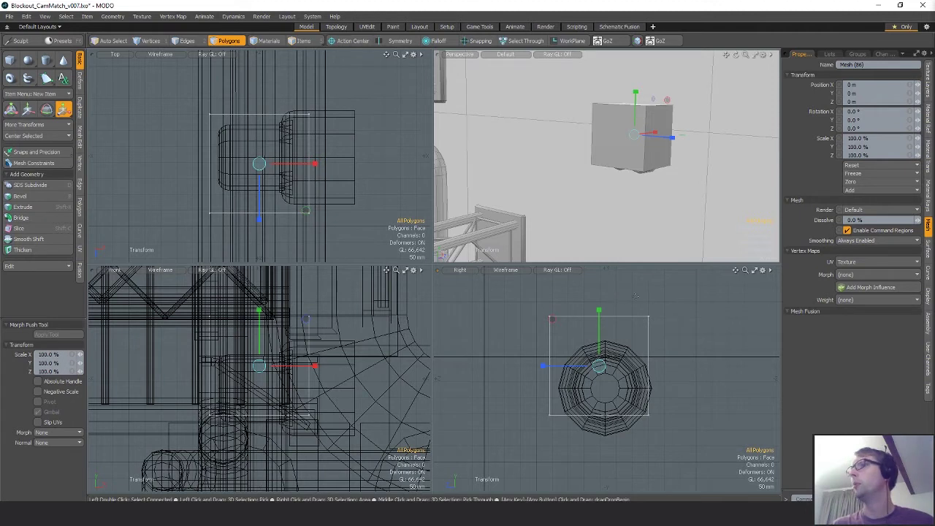
pyautogui.keyDown('alt'); pyautogui.moveTo(660, 161); pyautogui.dragTo(625, 157); pyautogui.keyUp('alt')
pyautogui.scroll(3, 678, 180)
pyautogui.press('w')
pyautogui.scroll(2, 238, 163)
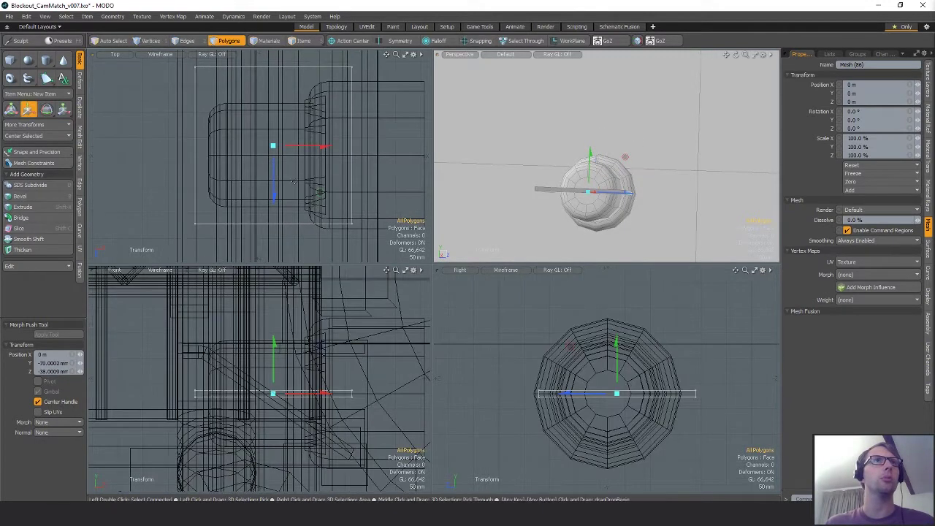
pyautogui.moveTo(319, 193); pyautogui.dragTo(314, 201)
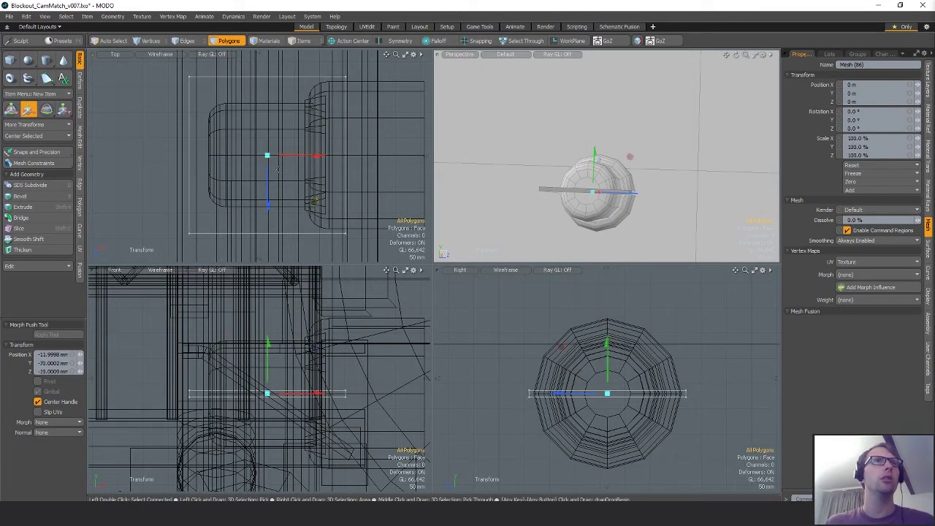
# Step: Scale the plate to 85% in X and narrow it in Z to just wider than the tube
pyautogui.press('r')
pyautogui.moveTo(322, 155); pyautogui.dragTo(315, 155)
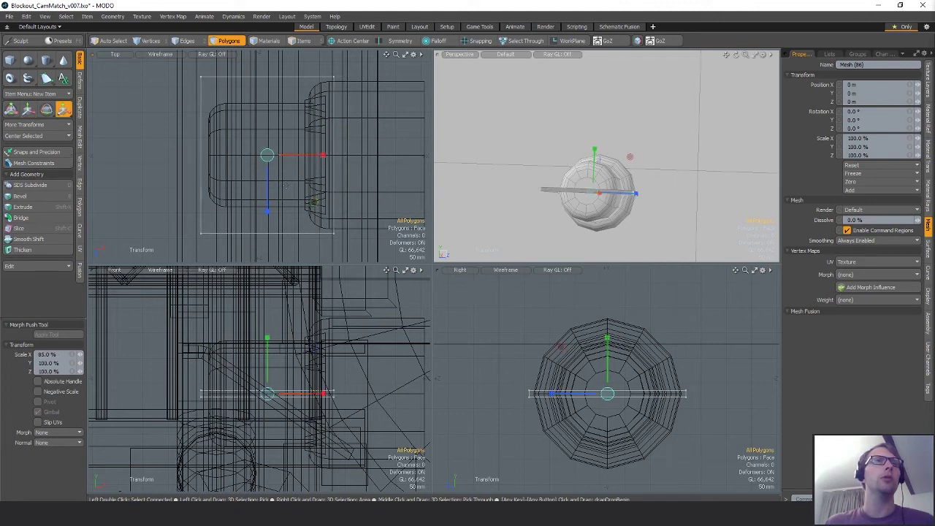
pyautogui.moveTo(267, 214); pyautogui.dragTo(267, 196)
pyautogui.press('space')
pyautogui.keyDown('alt'); pyautogui.moveTo(609, 201); pyautogui.dragTo(621, 176); pyautogui.keyUp('alt')
pyautogui.scroll(4, 593, 200)
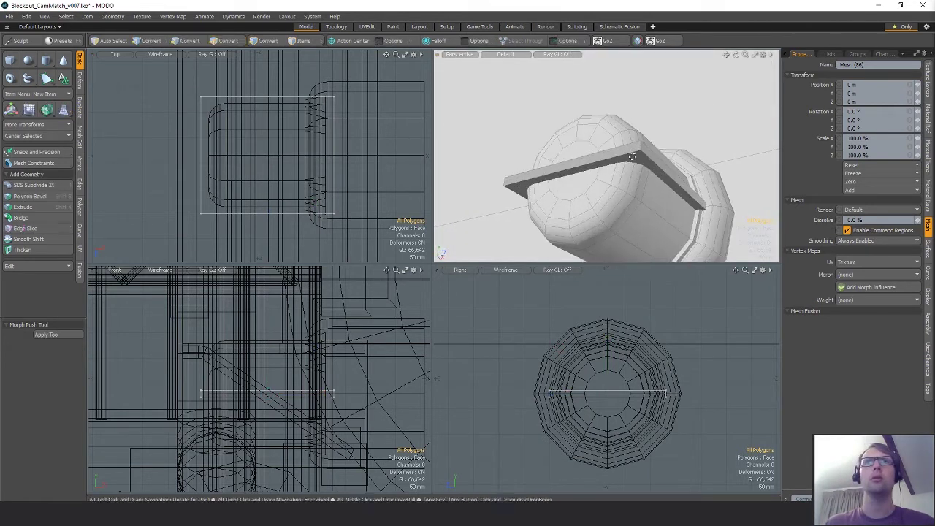
# Step: Cut a centred loop slice lengthwise (along X) through the thin plate
pyautogui.press('space')
pyautogui.press('space')
pyautogui.click(641, 146)
pyautogui.keyDown('alt'); pyautogui.moveTo(520, 150); pyautogui.dragTo(548, 125); pyautogui.keyUp('alt')
pyautogui.keyDown('shift'); pyautogui.click(492, 170); pyautogui.keyUp('shift')
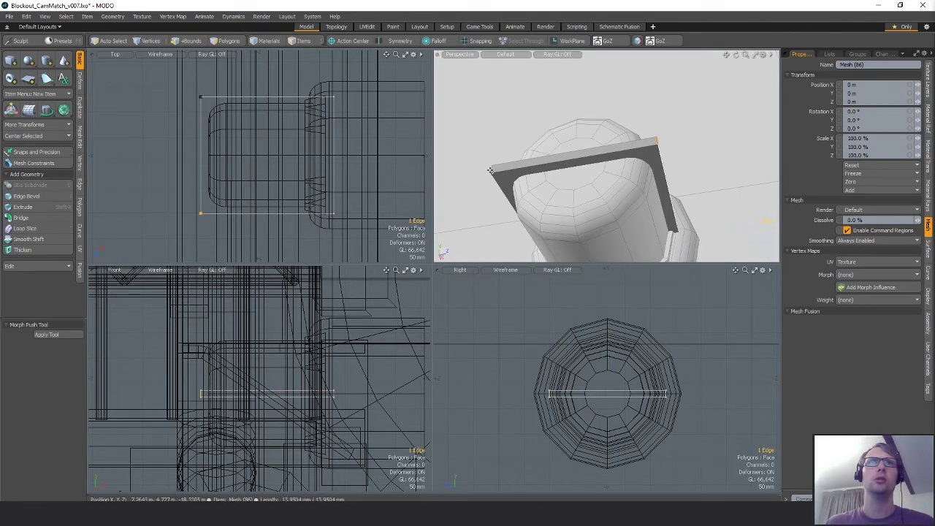
pyautogui.press('space')
pyautogui.moveTo(585, 153); pyautogui.dragTo(589, 167)
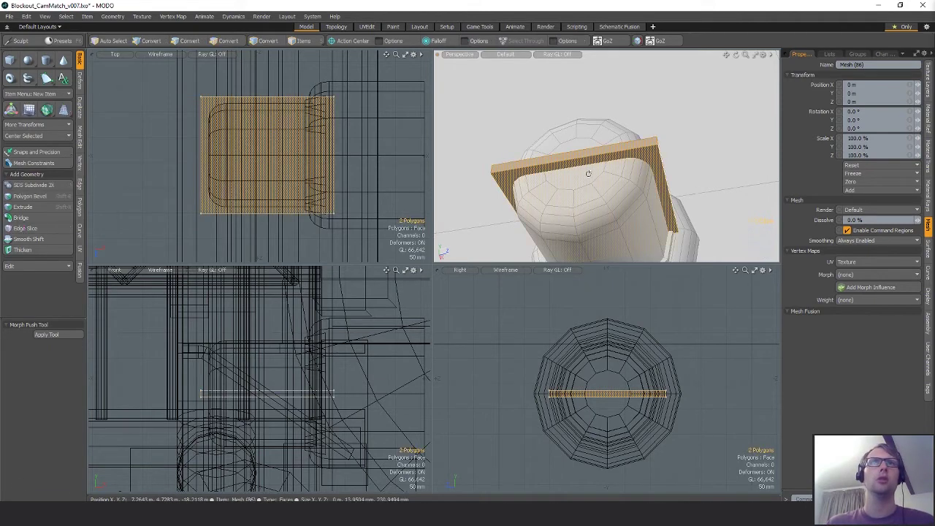
pyautogui.hotkey('alt', 'c')
pyautogui.click(49, 403)
pyautogui.press('space')
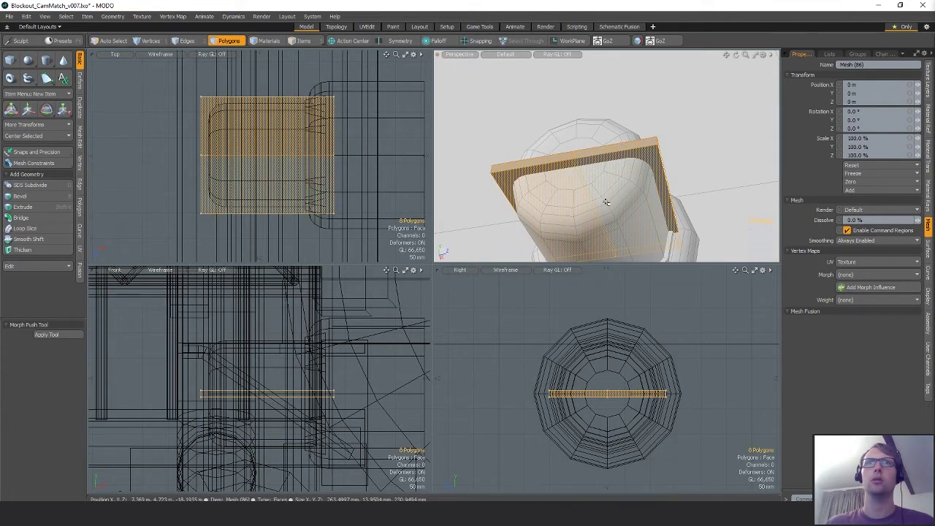
# Step: Add a second centred loop slice across the plate, perpendicular to the lengthwise cut
pyautogui.moveTo(605, 198); pyautogui.dragTo(575, 179)
pyautogui.hotkey('alt', 'c')
pyautogui.click(617, 158)
pyautogui.press('space')
pyautogui.press('space')
pyautogui.press('space')
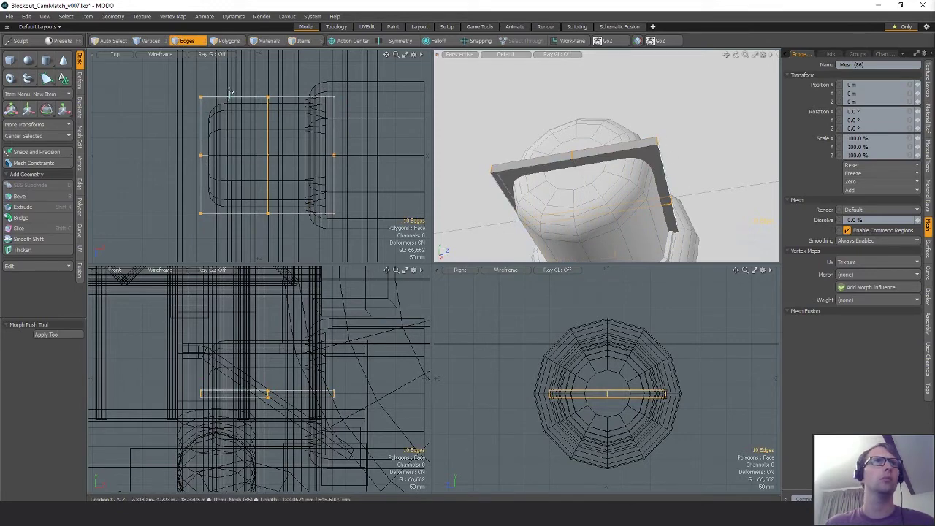
# Step: Bevel the plate's two outer corner edges with a round level of 2 to follow the tube's rounded end
pyautogui.moveTo(224, 83); pyautogui.dragTo(226, 115, button='right')
pyautogui.keyDown('shift'); pyautogui.moveTo(222, 185); pyautogui.dragTo(233, 222, button='right'); pyautogui.keyUp('shift')
pyautogui.press('b')
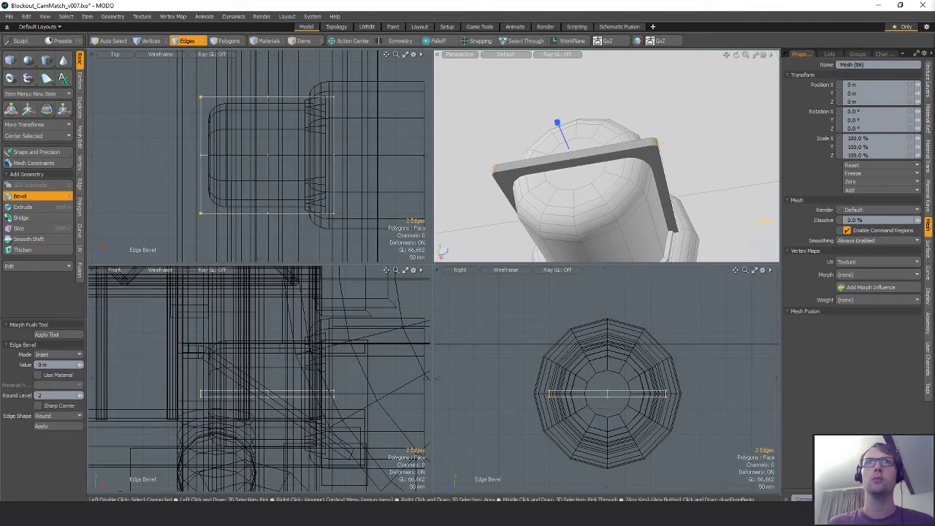
pyautogui.moveTo(255, 208); pyautogui.dragTo(285, 207)
pyautogui.keyDown('alt'); pyautogui.moveTo(528, 139); pyautogui.dragTo(653, 113); pyautogui.keyUp('alt')
pyautogui.keyDown('alt'); pyautogui.moveTo(617, 154); pyautogui.dragTo(597, 127); pyautogui.keyUp('alt')
# Step: Move the edge loop around the tube's rounded end slightly outward, away from the wall
pyautogui.press('space')
pyautogui.press('3')
pyautogui.press('5')
pyautogui.click(571, 155)
pyautogui.press('3')
pyautogui.press('w')
pyautogui.moveTo(570, 157)
pyautogui.keyDown('ctrl'); pyautogui.keyDown('alt'); pyautogui.mouseDown()
pyautogui.moveTo(589, 165)
pyautogui.moveTo(584, 155)
pyautogui.mouseUp(); pyautogui.keyUp('alt'); pyautogui.keyUp('ctrl')
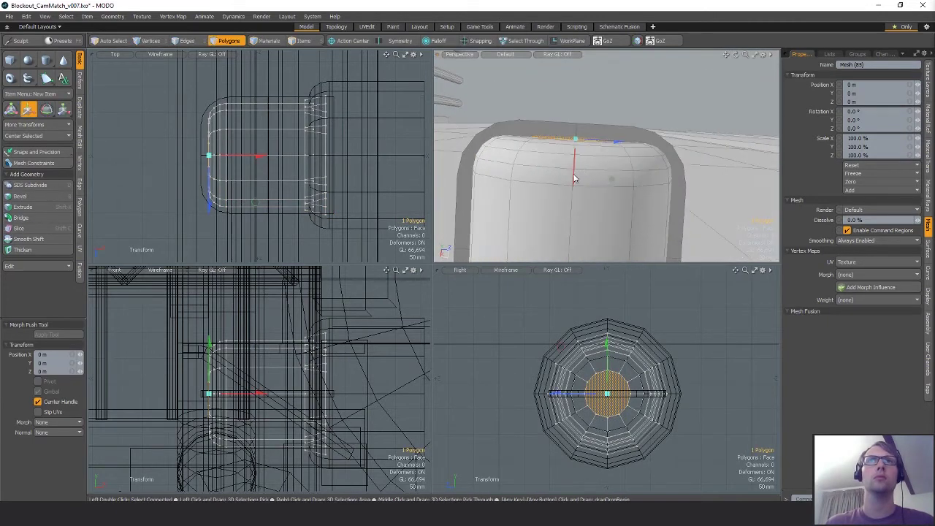
pyautogui.press('space')
pyautogui.press('2')
pyautogui.click(547, 139)
pyautogui.doubleClick(547, 140)
pyautogui.press('w')
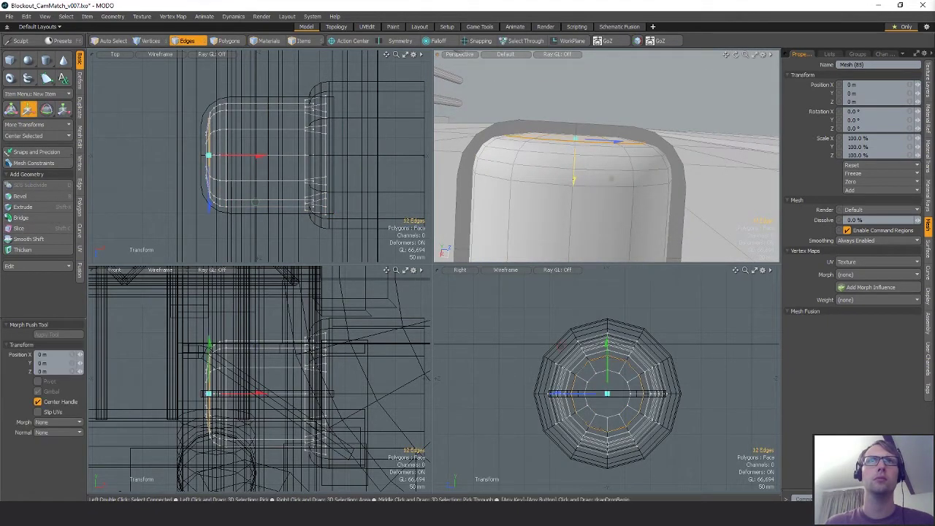
pyautogui.moveTo(574, 183); pyautogui.dragTo(575, 177)
pyautogui.press('space')
pyautogui.click(597, 93)
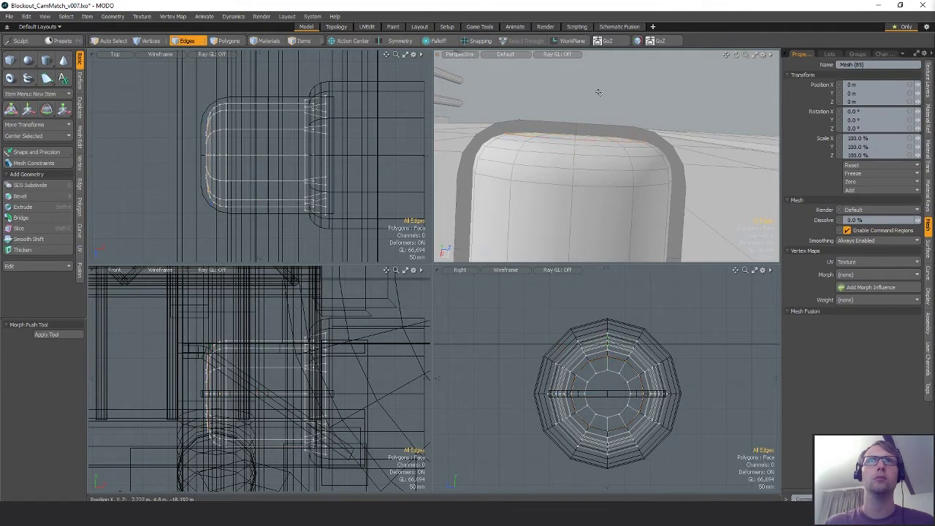
# Step: Duplicate the rounded plate in place and rotate the copy -90° around X to form a cross with the original
pyautogui.keyDown('alt'); pyautogui.moveTo(597, 92); pyautogui.dragTo(596, 146); pyautogui.keyUp('alt')
pyautogui.press('3')
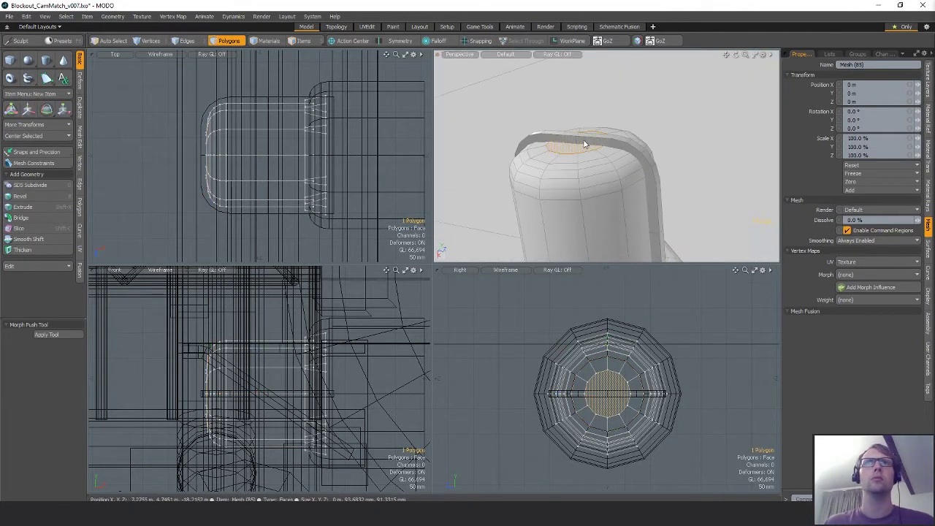
pyautogui.press('5')
pyautogui.click(585, 141)
pyautogui.press('3')
pyautogui.click(588, 140)
pyautogui.doubleClick(589, 140)
pyautogui.hotkey('ctrl', 'c')
pyautogui.hotkey('ctrl', 'v')
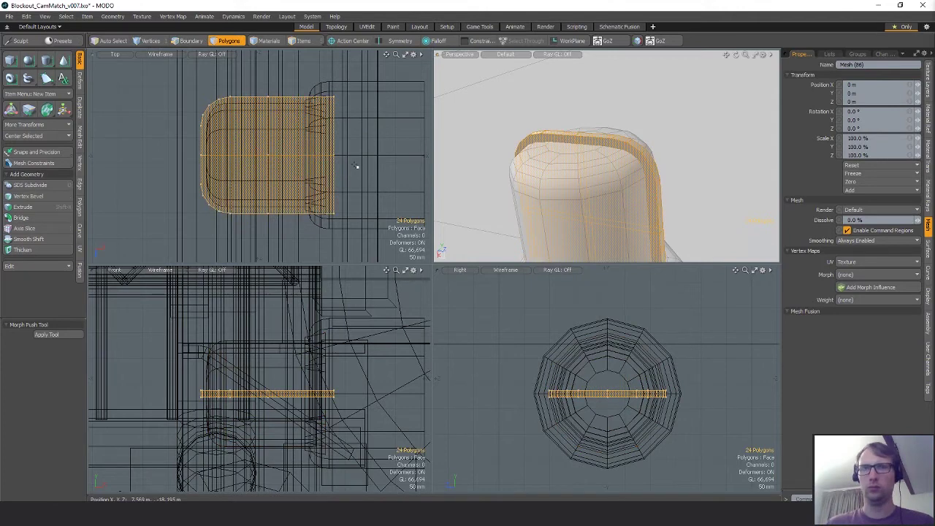
pyautogui.press('e')
pyautogui.keyDown('ctrl'); pyautogui.moveTo(627, 340); pyautogui.dragTo(661, 417); pyautogui.keyUp('ctrl')
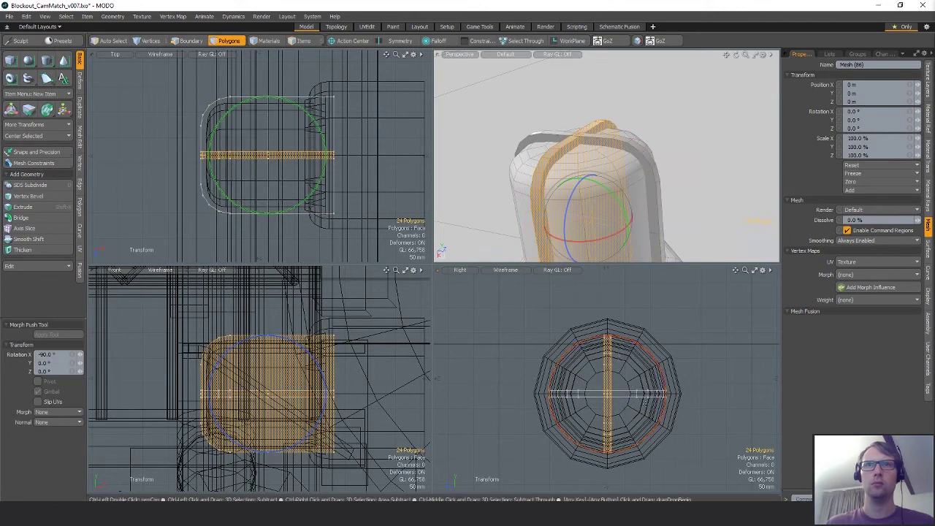
pyautogui.press('space')
pyautogui.click(596, 102)
# Step: Cut both crossed plates from their mesh and paste them into the tube's mesh
pyautogui.keyDown('alt'); pyautogui.moveTo(596, 102); pyautogui.dragTo(584, 132); pyautogui.keyUp('alt')
pyautogui.press('1')
pyautogui.press('space')
pyautogui.press('space')
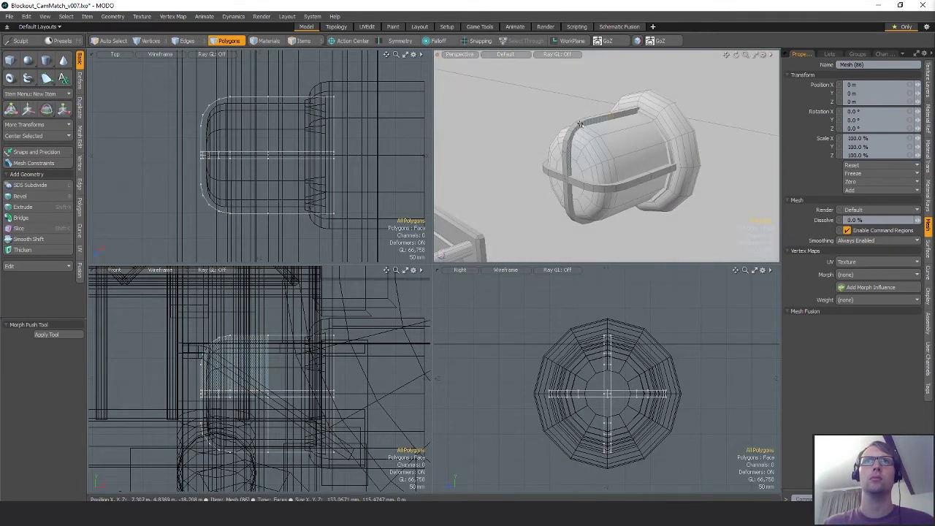
pyautogui.click(580, 126)
pyautogui.keyDown('shift'); pyautogui.click(605, 189); pyautogui.keyUp('shift')
pyautogui.press(']')
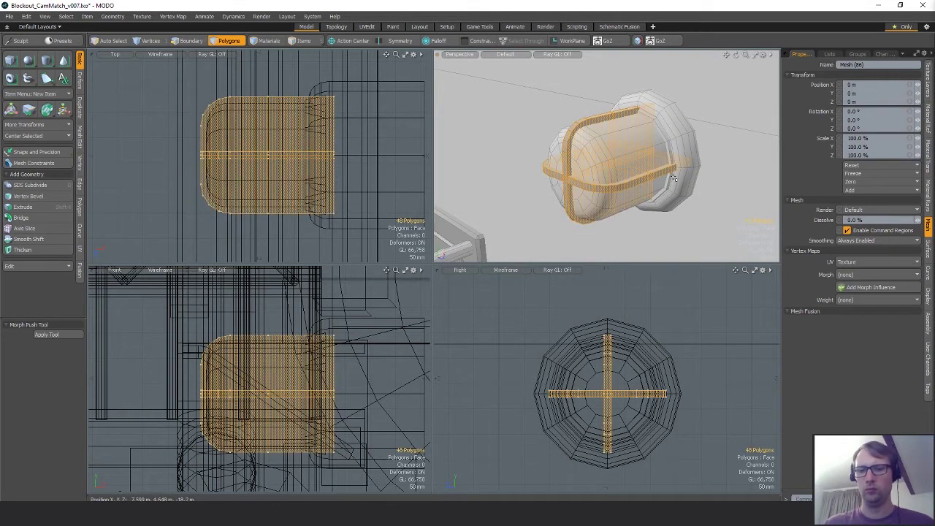
pyautogui.hotkey('ctrl', 'x')
pyautogui.press('5')
pyautogui.click(628, 169)
pyautogui.press('3')
pyautogui.hotkey('ctrl', 'v')
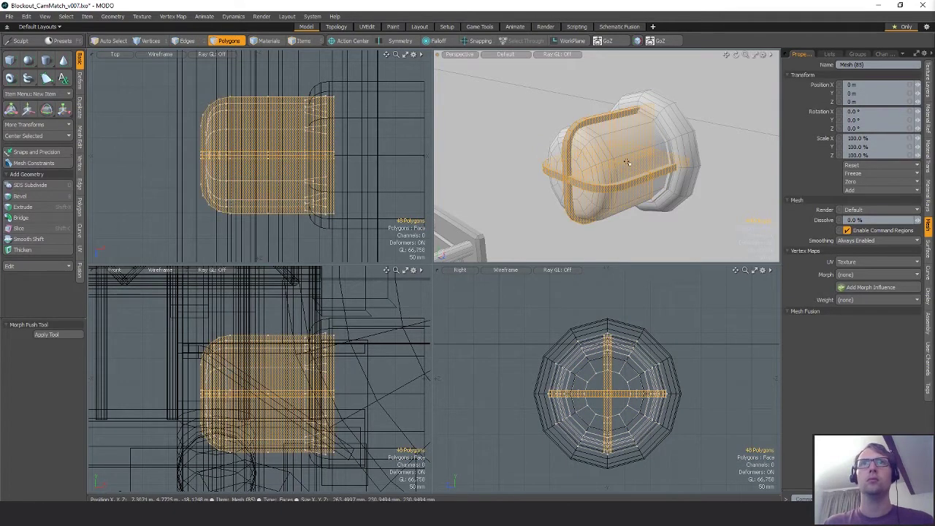
# Step: Scale the tube together with its crossed plates to 93.5% in Y and Z
pyautogui.click(723, 131)
pyautogui.moveTo(652, 135)
pyautogui.mouseDown()
pyautogui.moveTo(622, 153)
pyautogui.moveTo(573, 146)
pyautogui.moveTo(570, 177)
pyautogui.mouseUp()
pyautogui.press(']')
pyautogui.hotkey('shift', 'r')
pyautogui.keyDown('alt'); pyautogui.moveTo(667, 171); pyautogui.dragTo(688, 171); pyautogui.keyUp('alt')
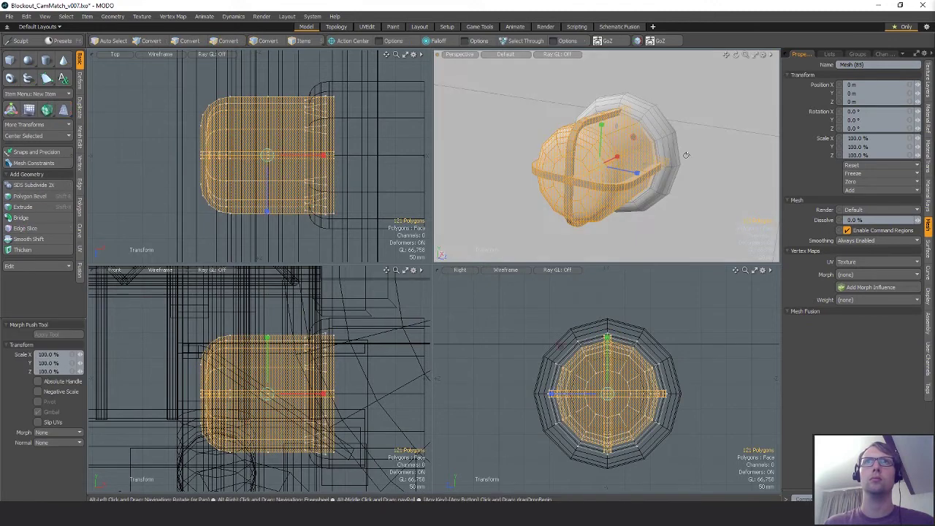
pyautogui.moveTo(635, 138); pyautogui.dragTo(615, 126)
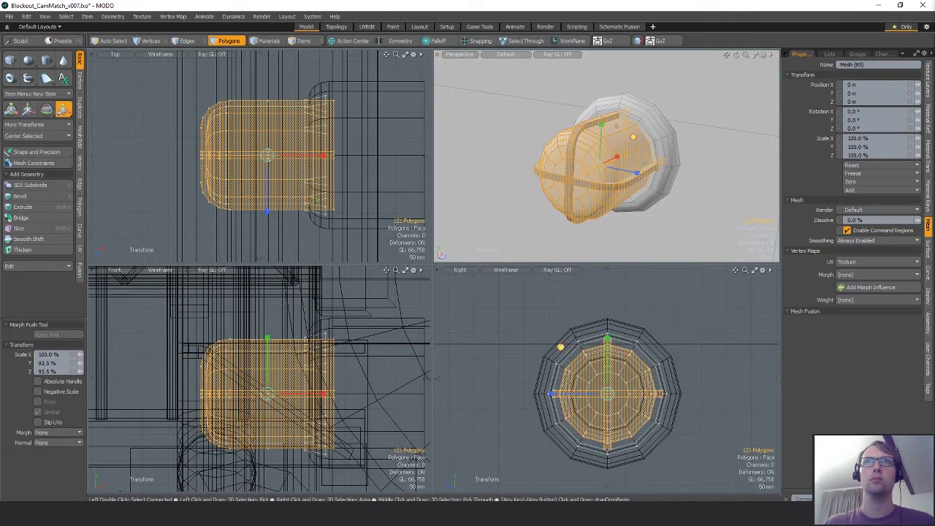
pyautogui.press('q')
pyautogui.click(718, 134)
# Step: Cut the tube and plates from their mesh and paste them into the wall disc's mesh
pyautogui.keyDown('alt'); pyautogui.moveTo(712, 135); pyautogui.dragTo(573, 169); pyautogui.keyUp('alt')
pyautogui.scroll(4, 669, 149)
pyautogui.scroll(-5, 636, 173)
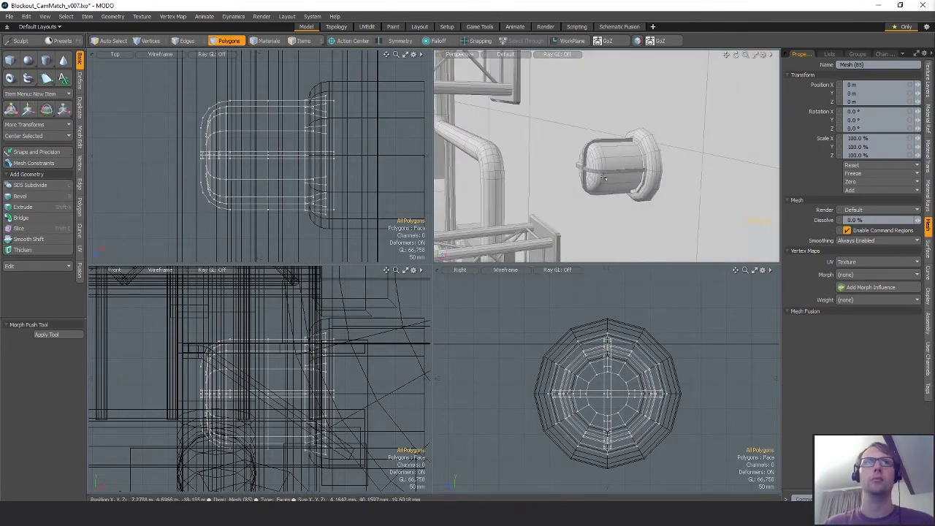
pyautogui.hotkey('ctrl', 'x')
pyautogui.press('5')
pyautogui.click(649, 173)
pyautogui.press('3')
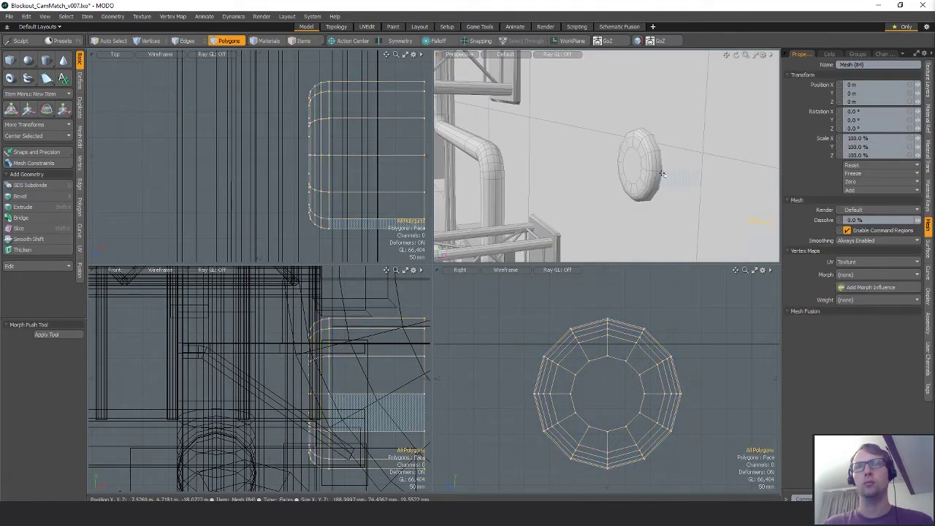
pyautogui.hotkey('ctrl', 'v')
pyautogui.keyDown('alt'); pyautogui.moveTo(735, 194); pyautogui.dragTo(705, 198); pyautogui.keyUp('alt')
pyautogui.scroll(-4, 704, 201)
pyautogui.click(704, 201)
# Step: Move the combined wall fixture about 470 mm in Y and -1.015 m in Z
pyautogui.keyDown('alt'); pyautogui.moveTo(695, 161); pyautogui.dragTo(675, 141); pyautogui.keyUp('alt')
pyautogui.press('w')
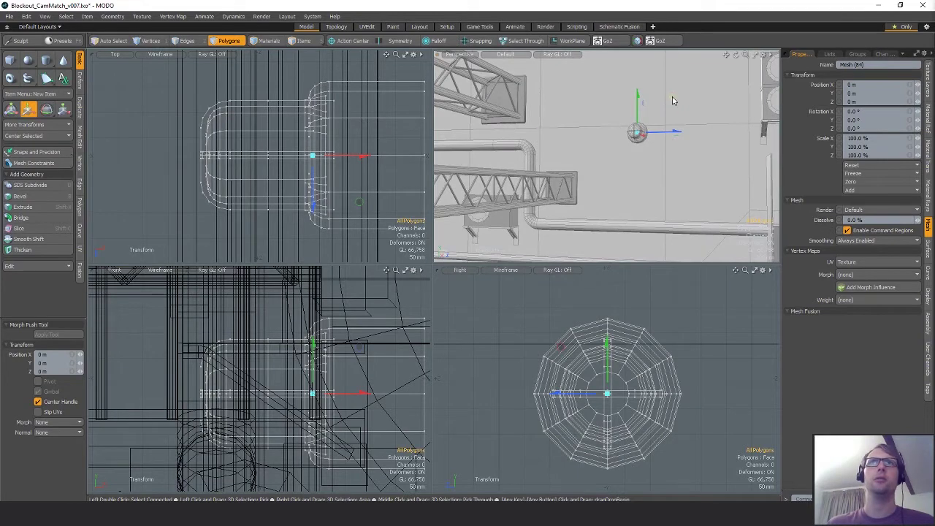
pyautogui.moveTo(673, 97); pyautogui.dragTo(602, 62)
pyautogui.keyDown('alt'); pyautogui.moveTo(616, 162); pyautogui.dragTo(628, 256); pyautogui.keyUp('alt')
pyautogui.hotkey('shift', 'a')
pyautogui.hotkey('shift', 'a')
pyautogui.keyDown('ctrl'); pyautogui.keyDown('alt'); pyautogui.moveTo(697, 351); pyautogui.dragTo(652, 380); pyautogui.keyUp('alt'); pyautogui.keyUp('ctrl')
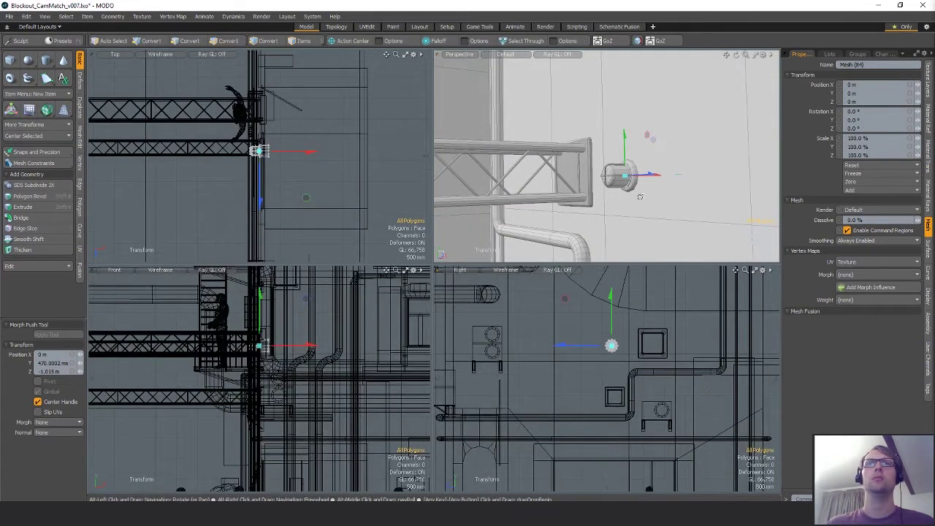
pyautogui.moveTo(639, 196)
pyautogui.keyDown('alt'); pyautogui.mouseDown()
pyautogui.moveTo(646, 208)
pyautogui.moveTo(629, 203)
pyautogui.mouseUp(); pyautogui.keyUp('alt')
pyautogui.keyDown('alt'); pyautogui.keyDown('shift'); pyautogui.moveTo(629, 202); pyautogui.dragTo(645, 163); pyautogui.keyUp('shift'); pyautogui.keyUp('alt')
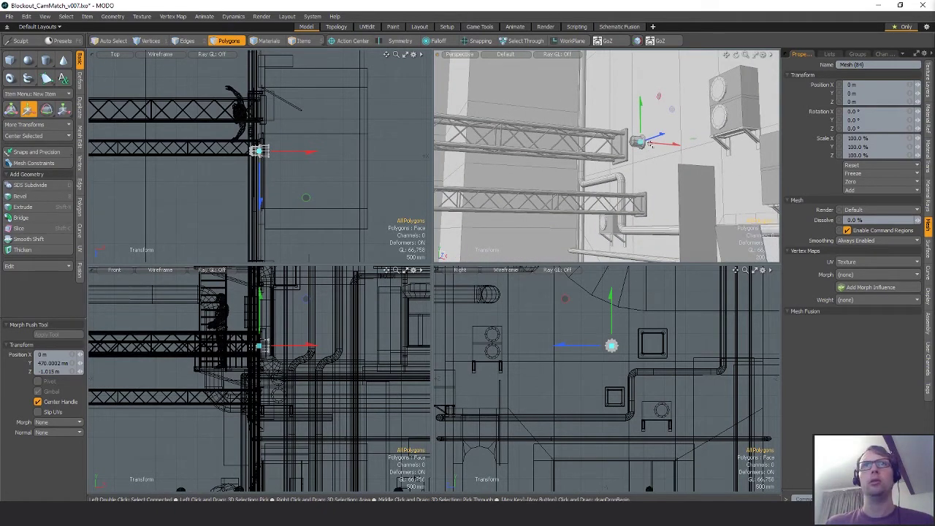
# Step: Scale the wall fixture uniformly to 113%
pyautogui.press('space')
pyautogui.press('r')
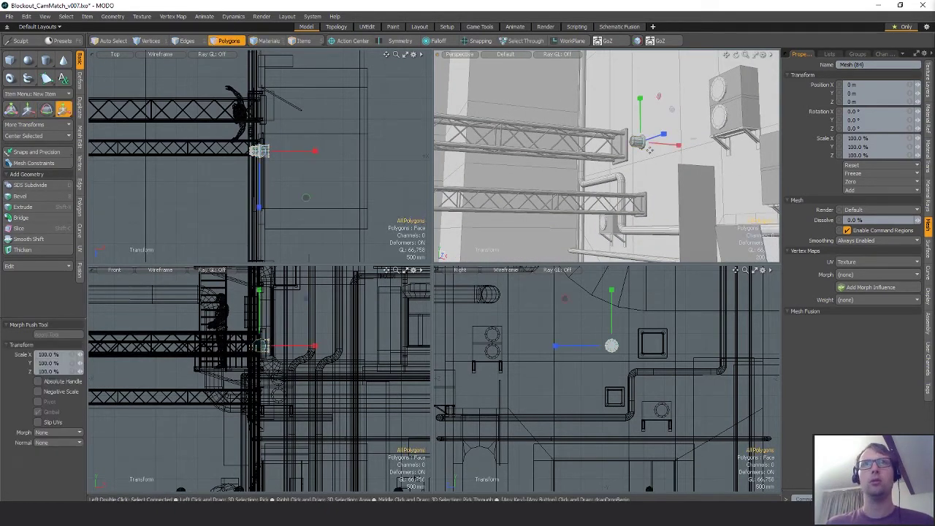
pyautogui.moveTo(641, 144); pyautogui.dragTo(682, 178)
pyautogui.scroll(4, 650, 165)
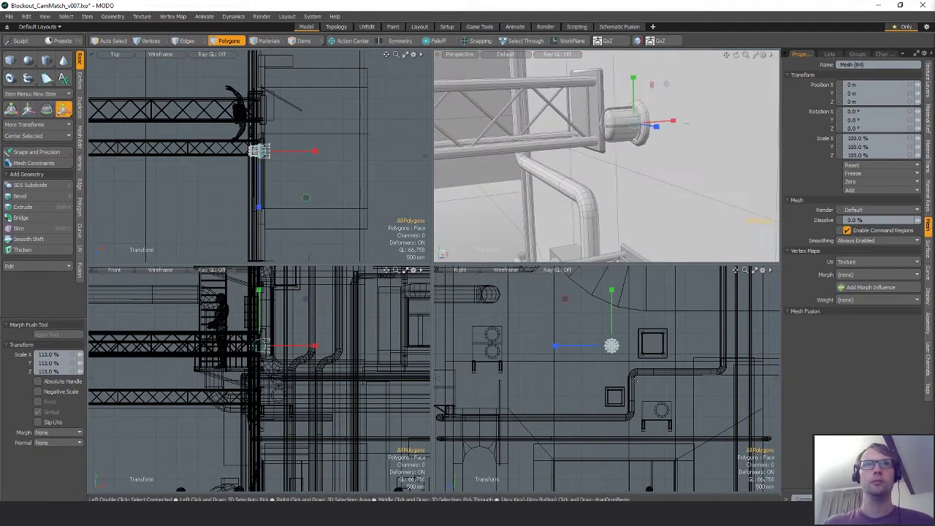
# Step: Move the fixture 4 mm in X, 299 mm in Y and -125 mm in Z, placing it above the upper truss
pyautogui.hotkey('shift', 'a')
pyautogui.press('w')
pyautogui.moveTo(313, 354); pyautogui.dragTo(368, 332)
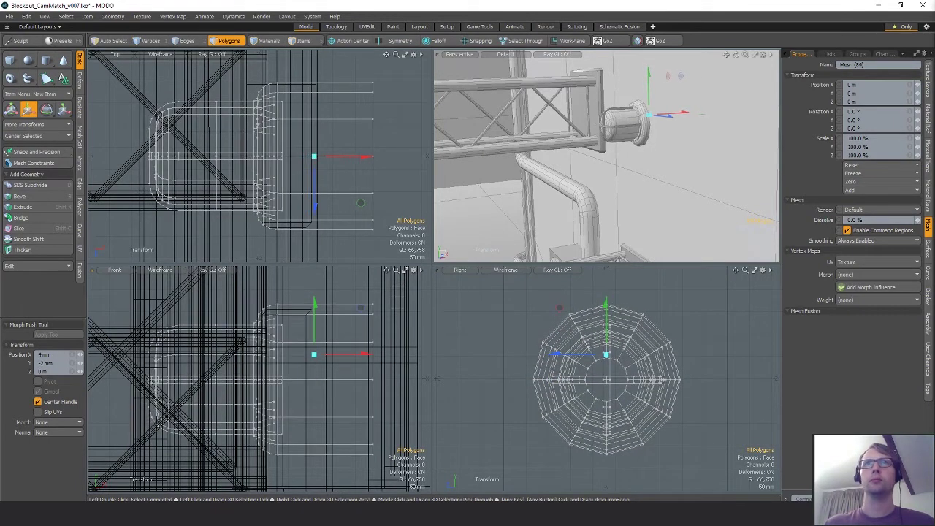
pyautogui.keyDown('alt'); pyautogui.moveTo(622, 157); pyautogui.dragTo(658, 256); pyautogui.keyUp('alt')
pyautogui.keyDown('alt'); pyautogui.moveTo(701, 131); pyautogui.dragTo(662, 68); pyautogui.keyUp('alt')
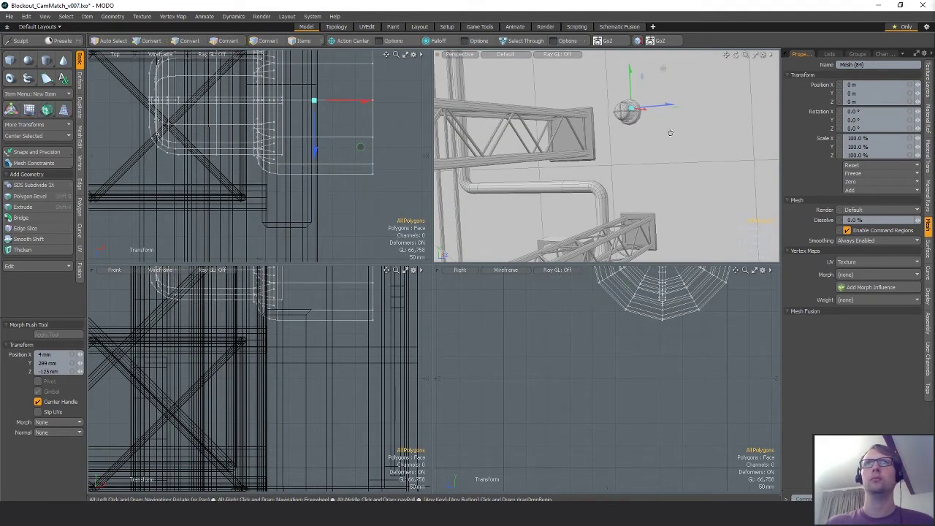
pyautogui.keyDown('alt'); pyautogui.moveTo(670, 132); pyautogui.dragTo(681, 155); pyautogui.keyUp('alt')
pyautogui.keyDown('ctrl'); pyautogui.keyDown('alt'); pyautogui.moveTo(681, 155); pyautogui.dragTo(657, 87); pyautogui.keyUp('alt'); pyautogui.keyUp('ctrl')
# Step: Shift the fixture a further 76 mm in Y and -80 mm in Z along the wall
pyautogui.press('space')
pyautogui.press('w')
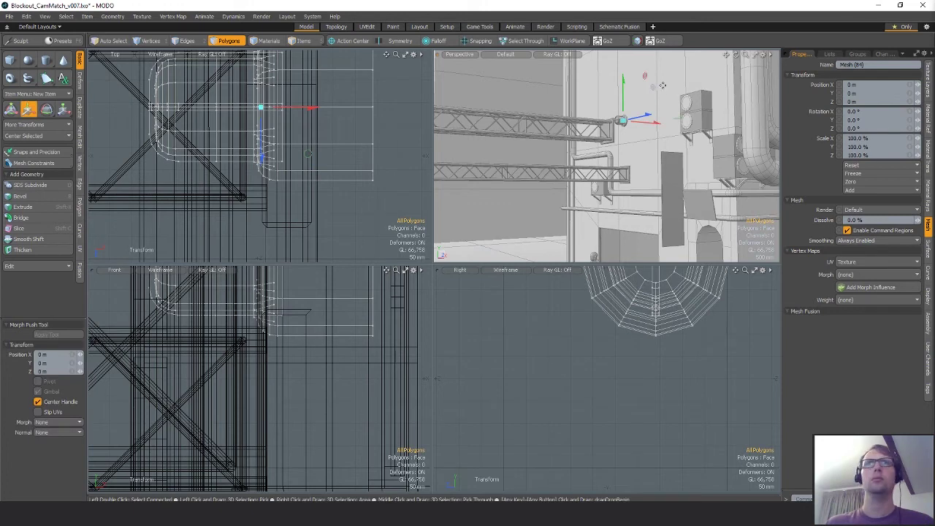
pyautogui.moveTo(644, 76); pyautogui.dragTo(641, 73)
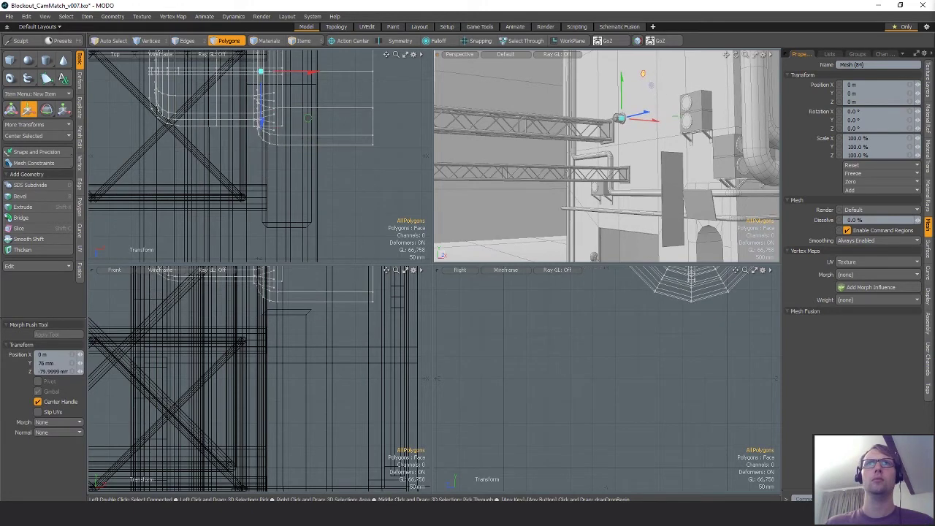
pyautogui.press('space')
pyautogui.keyDown('alt'); pyautogui.moveTo(526, 97); pyautogui.dragTo(576, 90); pyautogui.keyUp('alt')
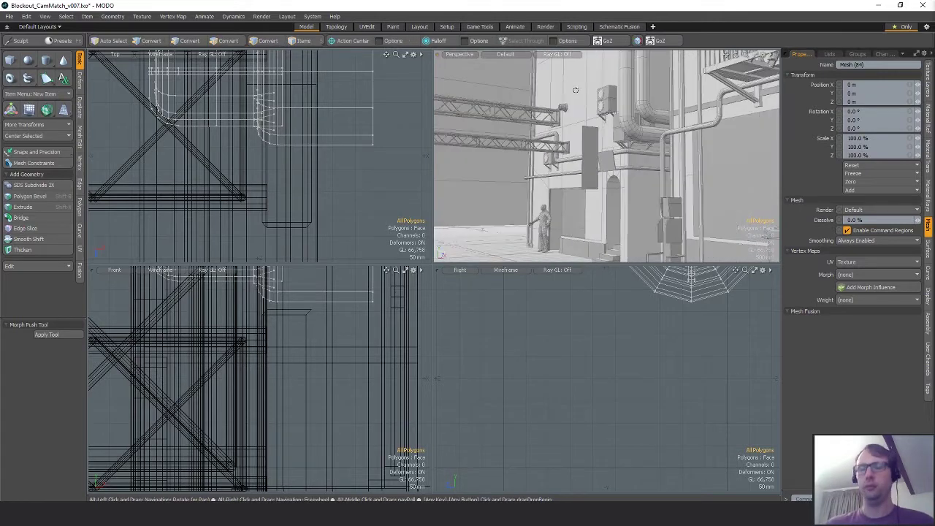
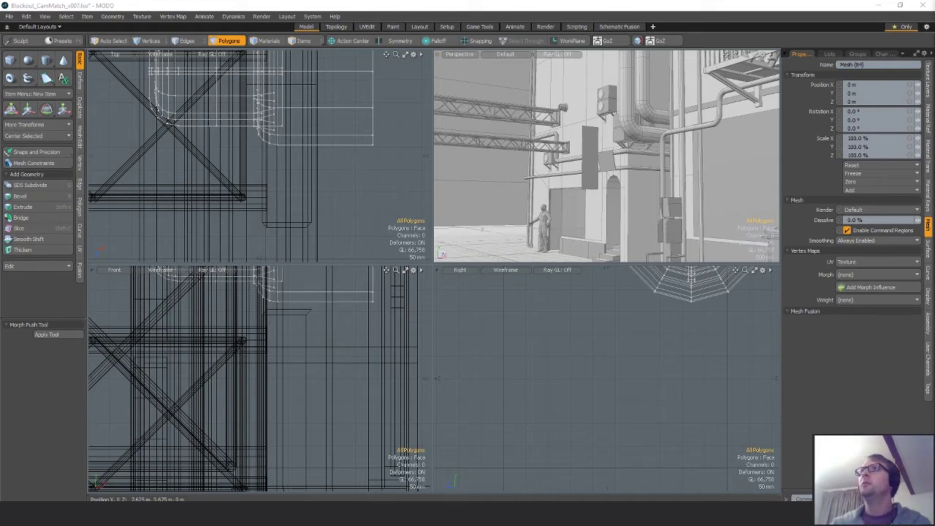
# Step: Switch to the ArtStation challenge submission in the browser and examine its enlarged lake concept image and the blockout screenshots
pyautogui.moveTo(934, 17); pyautogui.dragTo(247, 40)
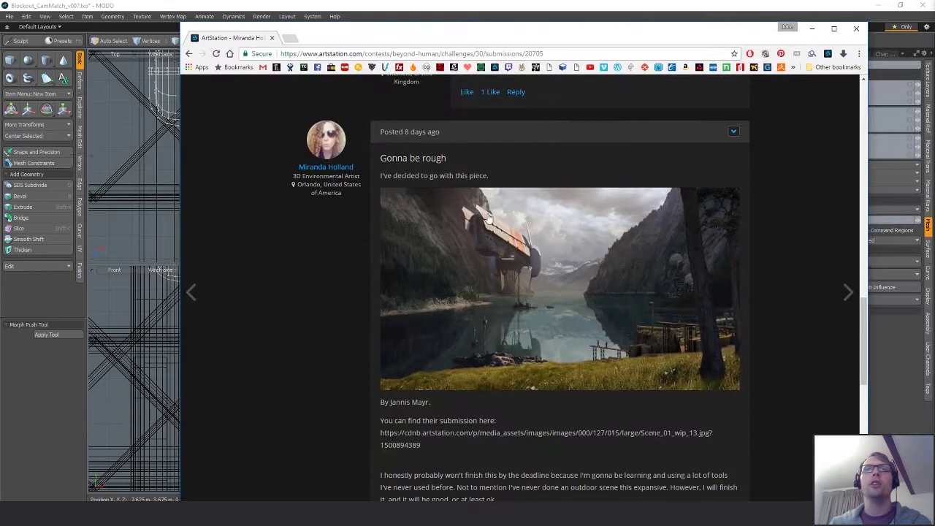
pyautogui.click(523, 229)
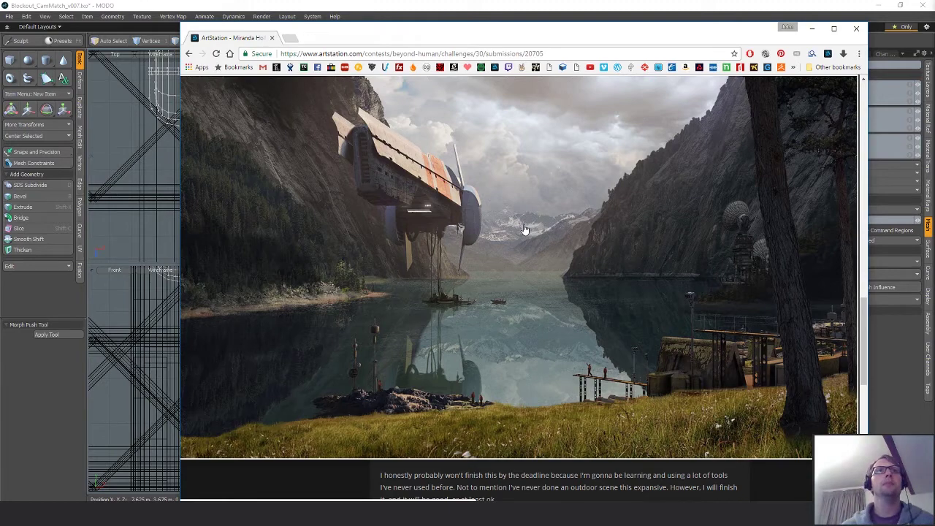
pyautogui.click(404, 196)
pyautogui.click(515, 240)
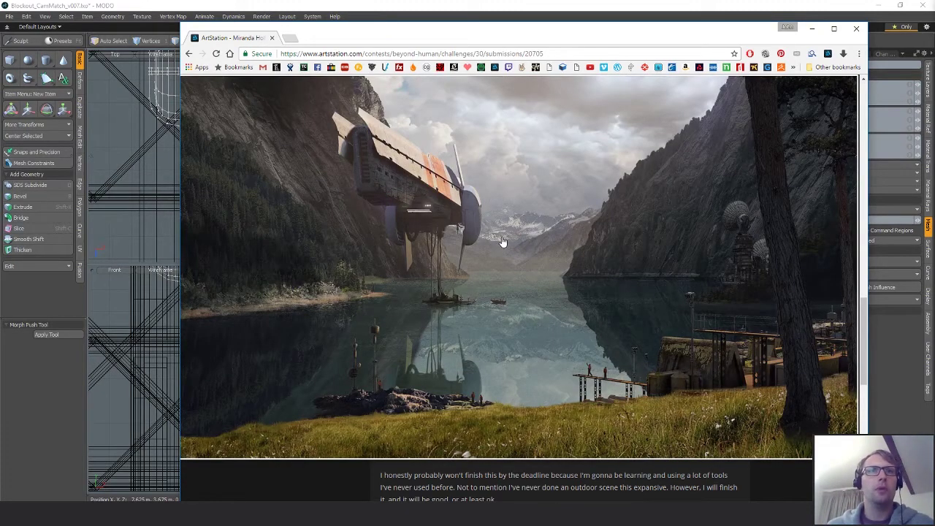
pyautogui.click(469, 396)
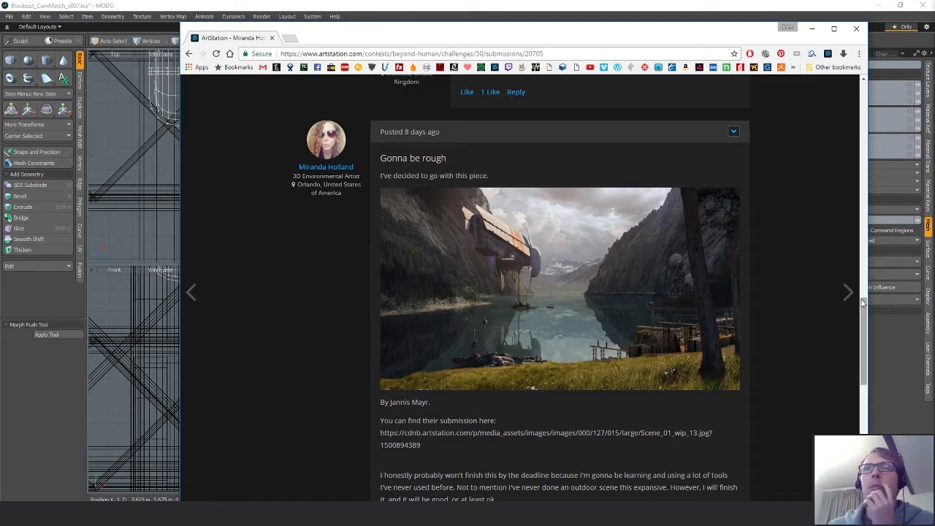
pyautogui.moveTo(862, 314); pyautogui.dragTo(867, 225)
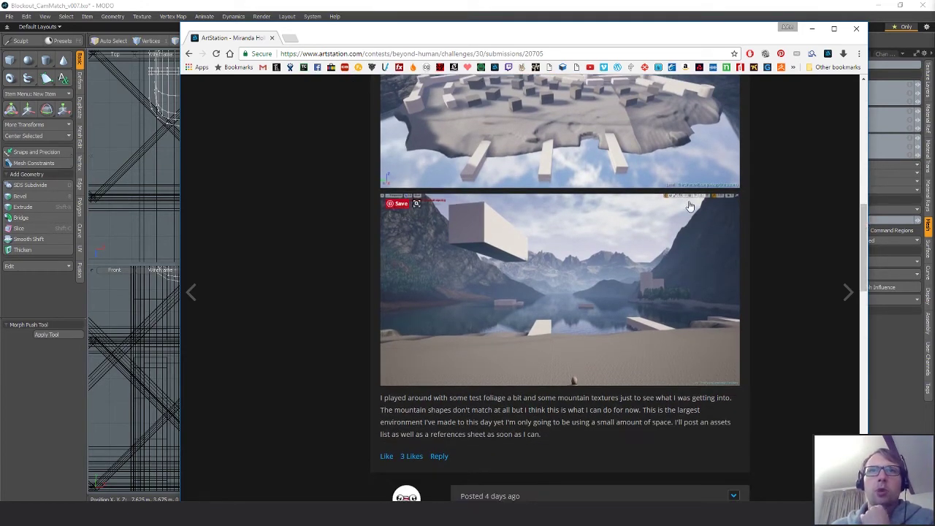
pyautogui.click(688, 279)
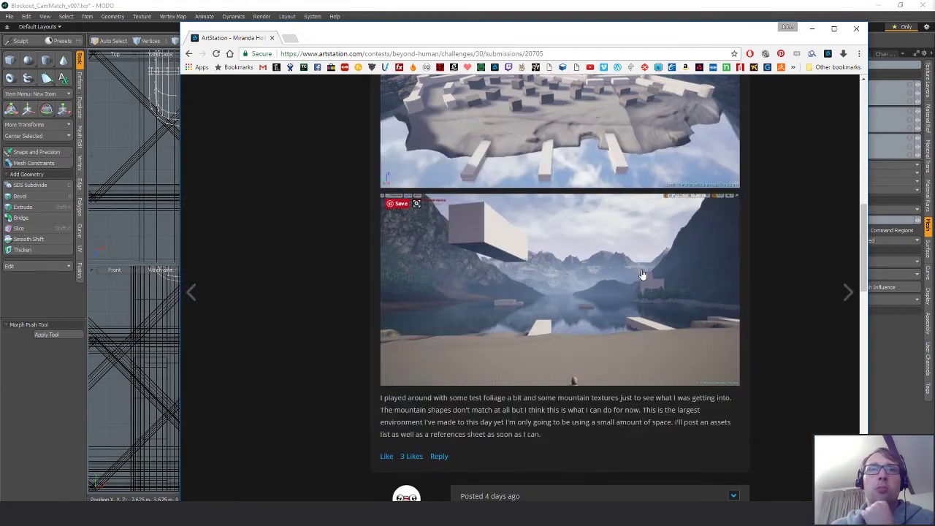
# Step: Review the lake blockout screenshot in the challenge submission and like the post
pyautogui.click(643, 275)
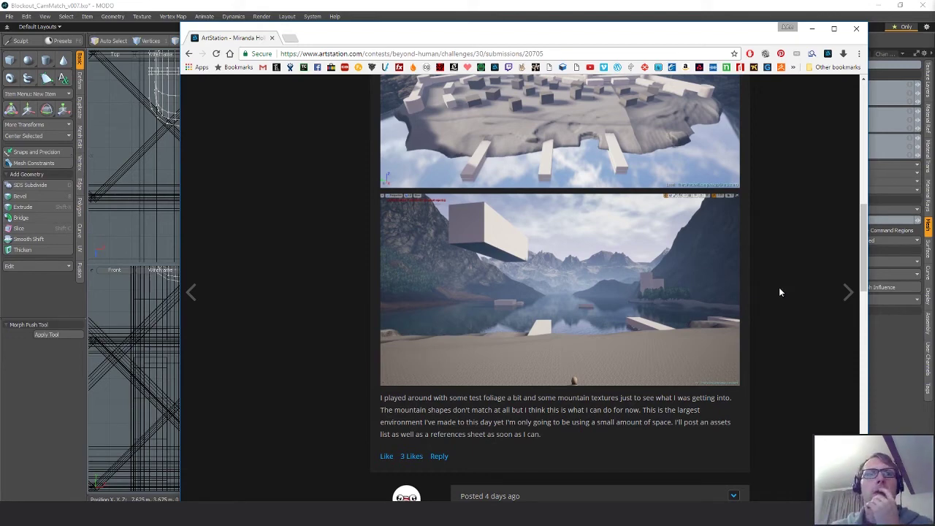
pyautogui.click(388, 454)
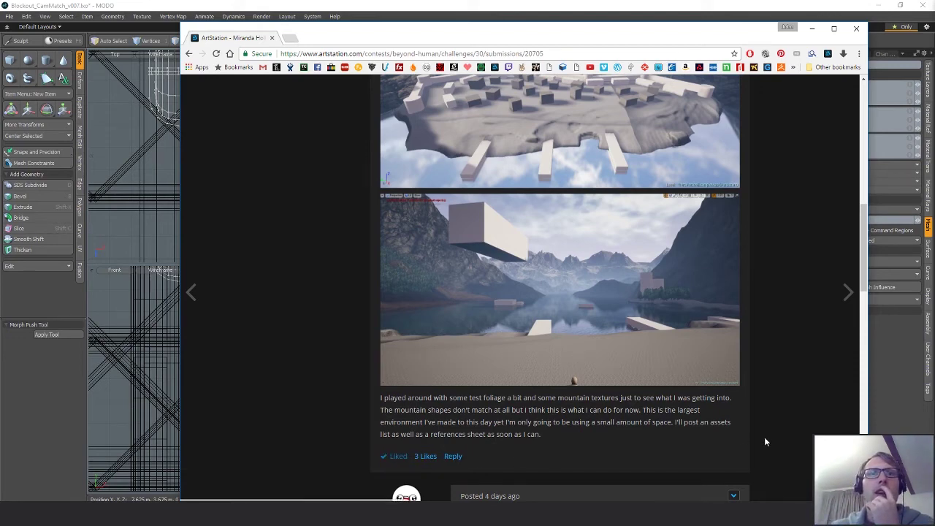
pyautogui.scroll(-2, 766, 441)
pyautogui.scroll(2, 769, 430)
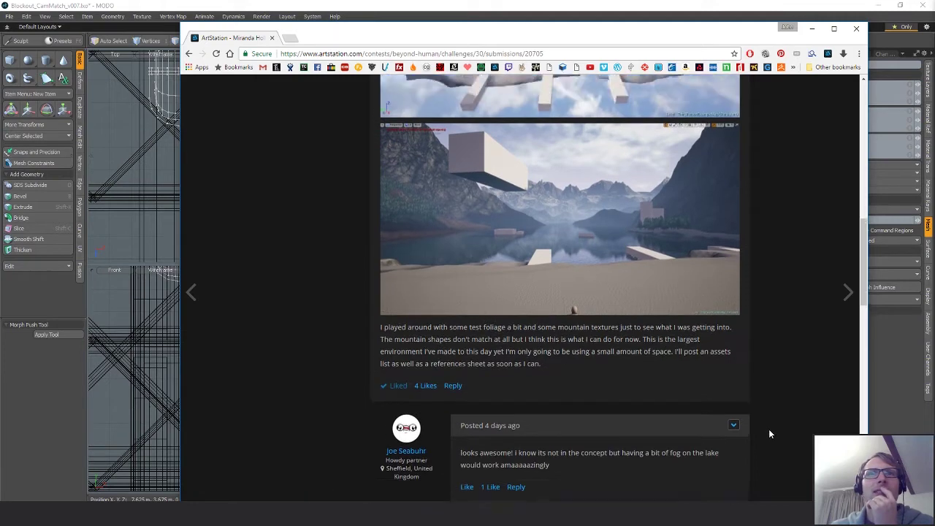
# Step: Compare the submission's blockout screenshots with its lake concept image and description, and close the browser to return to MODO
pyautogui.scroll(-3, 772, 425)
pyautogui.scroll(-4, 771, 429)
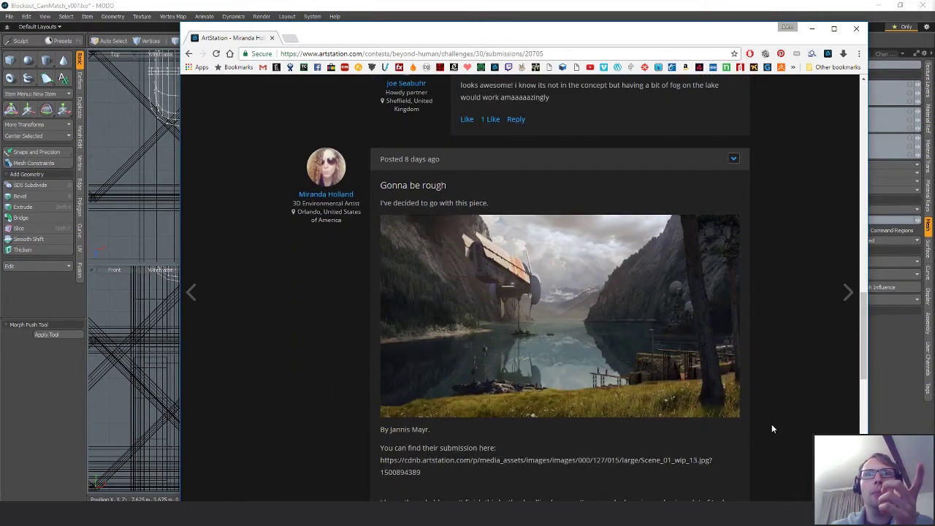
pyautogui.scroll(5, 772, 429)
pyautogui.scroll(-5, 772, 428)
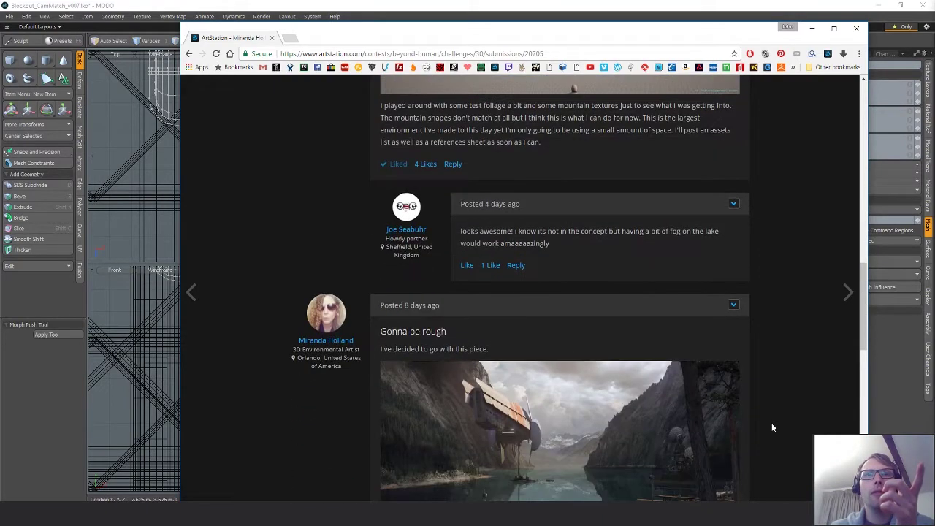
pyautogui.scroll(6, 773, 428)
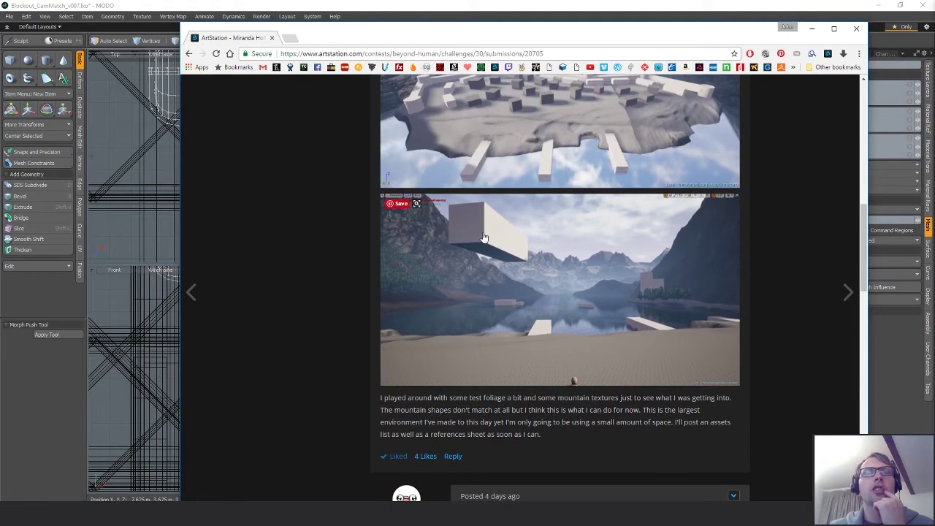
pyautogui.click(524, 273)
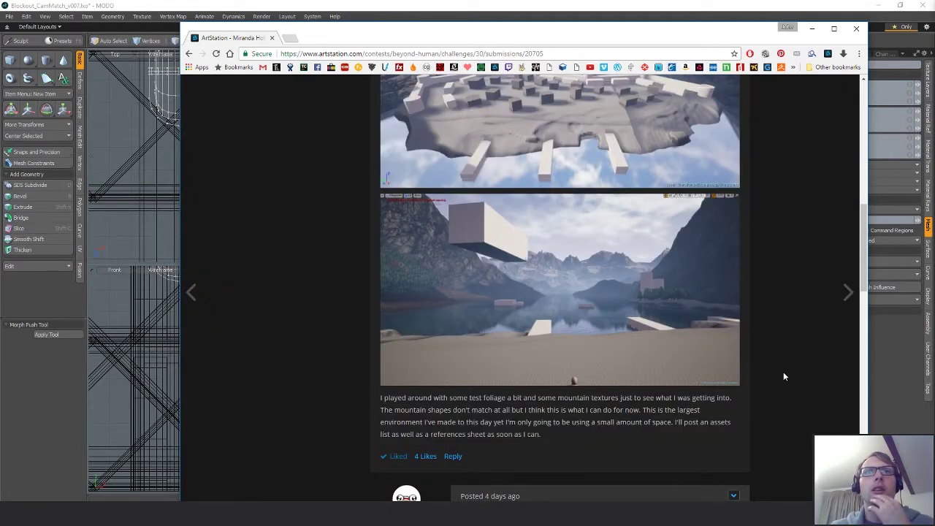
pyautogui.scroll(1, 784, 374)
pyautogui.scroll(1, 764, 379)
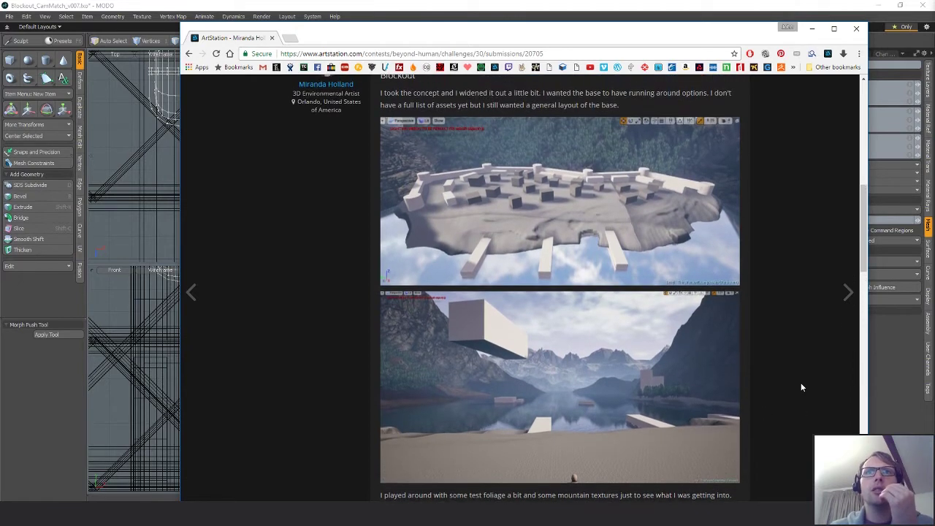
pyautogui.scroll(-1, 801, 383)
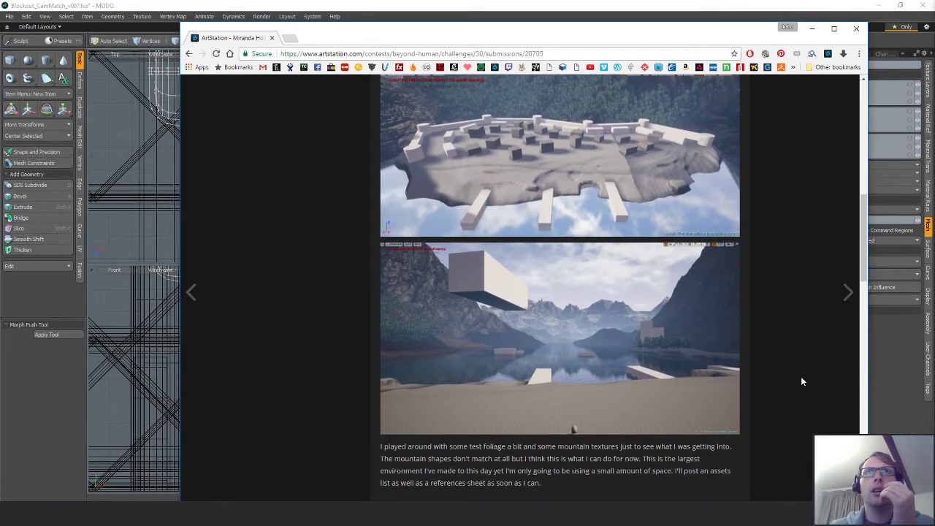
pyautogui.scroll(-4, 799, 377)
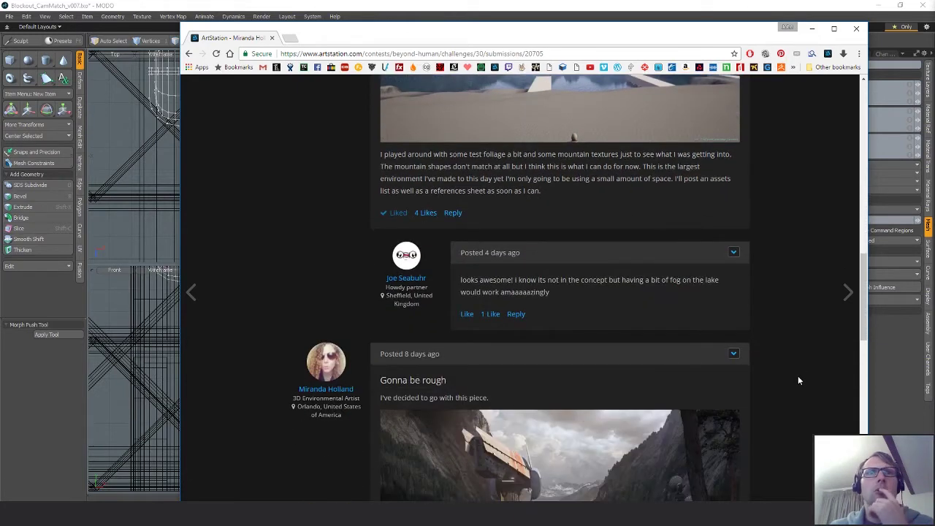
pyautogui.scroll(-3, 798, 375)
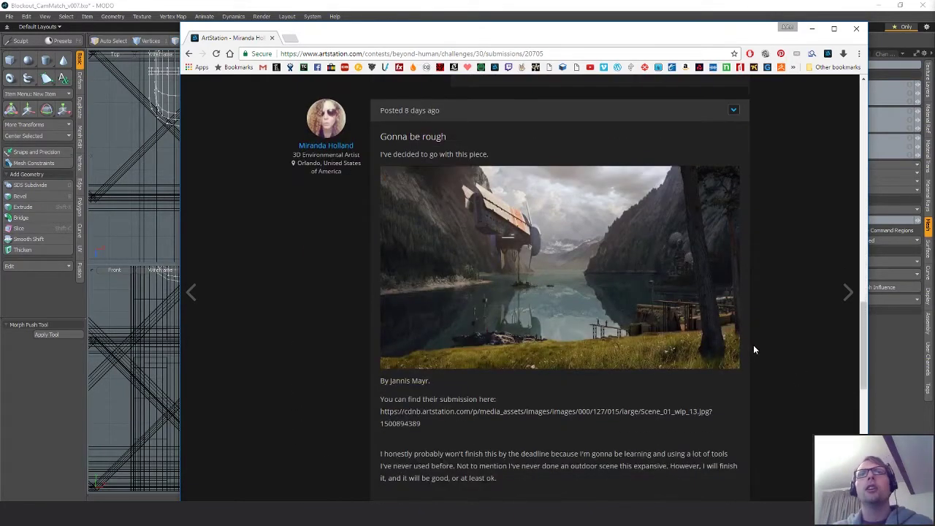
pyautogui.scroll(1, 754, 346)
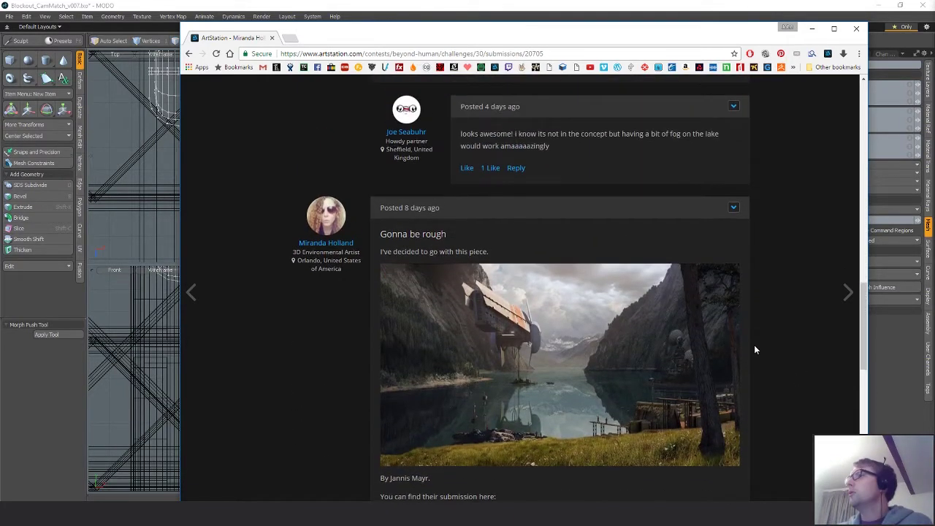
pyautogui.click(856, 29)
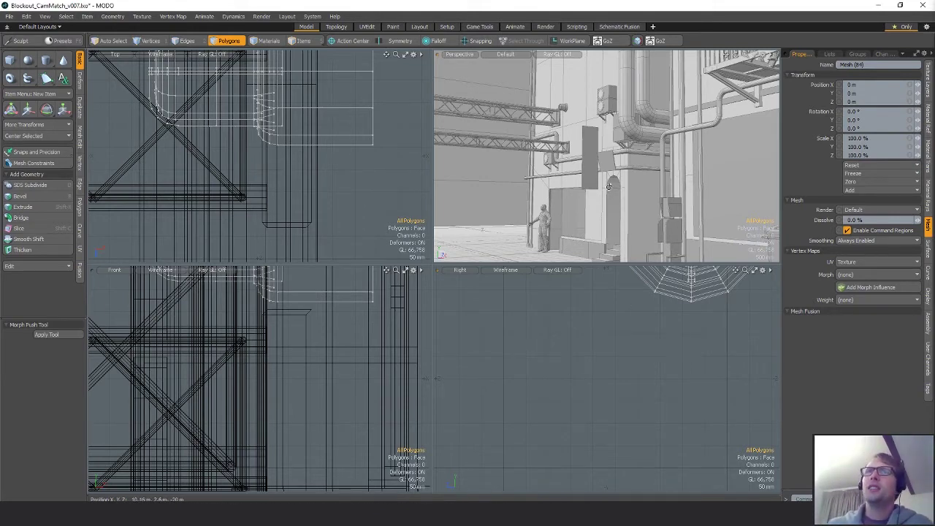
# Step: Examine the alley blockout around the trusses, air conditioners, ducts and dumpsters for areas that still need detail
pyautogui.keyDown('alt'); pyautogui.moveTo(608, 187); pyautogui.dragTo(626, 169); pyautogui.keyUp('alt')
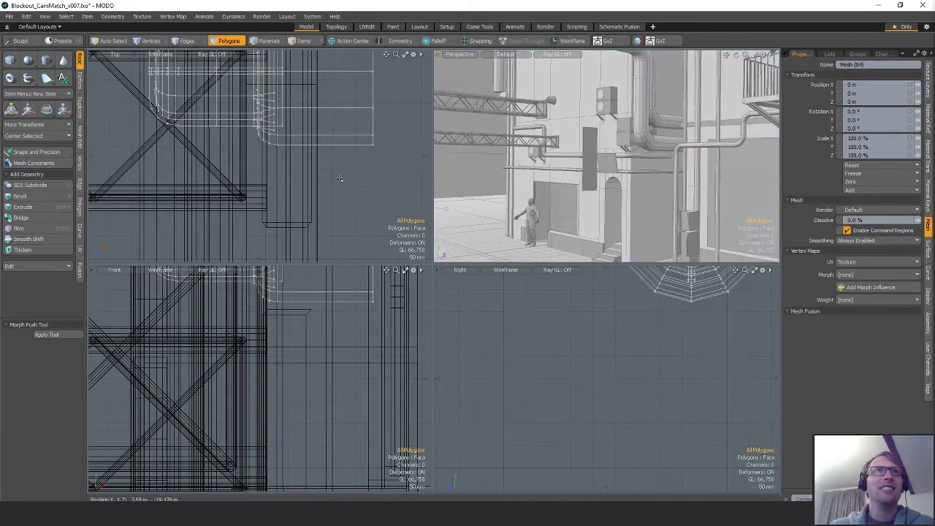
pyautogui.keyDown('ctrl'); pyautogui.keyDown('alt'); pyautogui.moveTo(343, 180); pyautogui.dragTo(268, 117); pyautogui.keyUp('alt'); pyautogui.keyUp('ctrl')
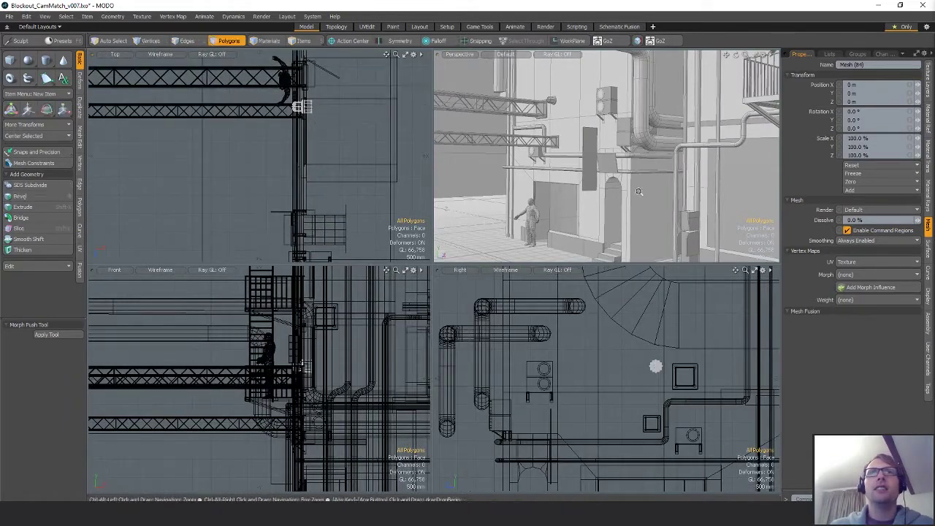
pyautogui.keyDown('ctrl'); pyautogui.keyDown('alt'); pyautogui.moveTo(604, 175); pyautogui.dragTo(664, 210); pyautogui.keyUp('alt'); pyautogui.keyUp('ctrl')
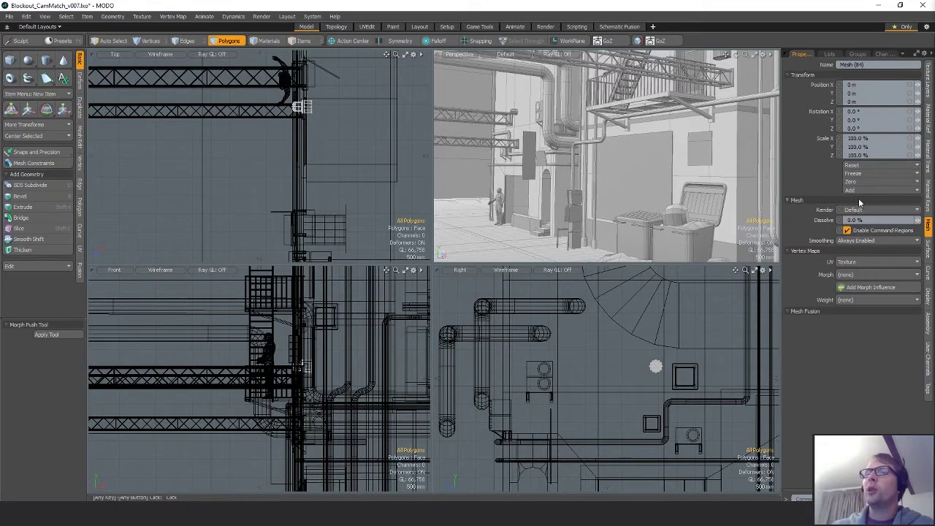
pyautogui.keyDown('alt'); pyautogui.moveTo(638, 172); pyautogui.dragTo(590, 164); pyautogui.keyUp('alt')
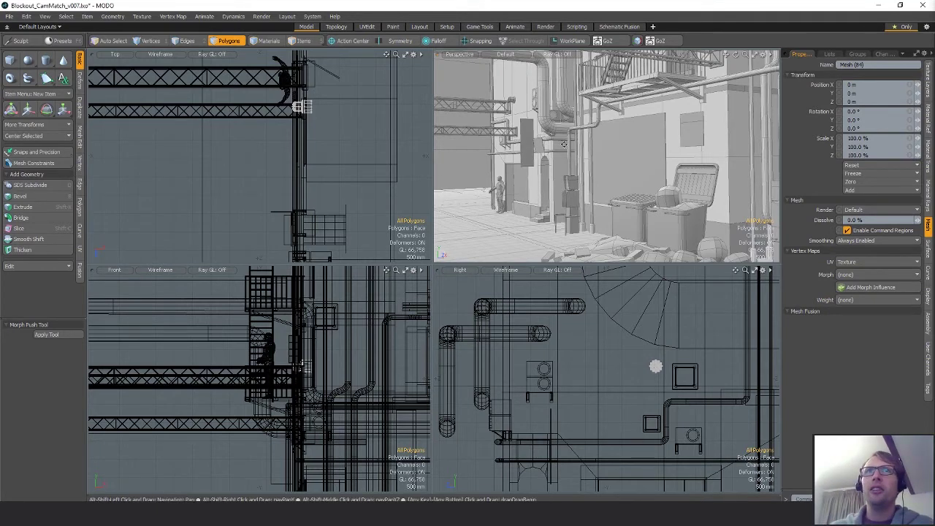
pyautogui.moveTo(550, 145)
pyautogui.keyDown('alt'); pyautogui.keyDown('shift'); pyautogui.mouseDown()
pyautogui.moveTo(597, 149)
pyautogui.moveTo(533, 139)
pyautogui.mouseUp(); pyautogui.keyUp('shift'); pyautogui.keyUp('alt')
pyautogui.keyDown('ctrl'); pyautogui.keyDown('alt'); pyautogui.moveTo(533, 139); pyautogui.dragTo(587, 112); pyautogui.keyUp('alt'); pyautogui.keyUp('ctrl')
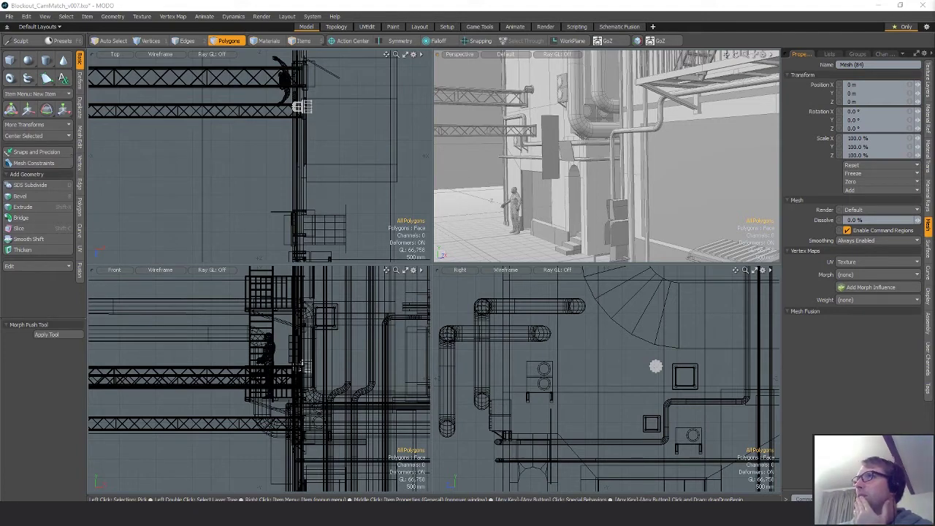
pyautogui.keyDown('alt'); pyautogui.moveTo(612, 152); pyautogui.dragTo(634, 134); pyautogui.keyUp('alt')
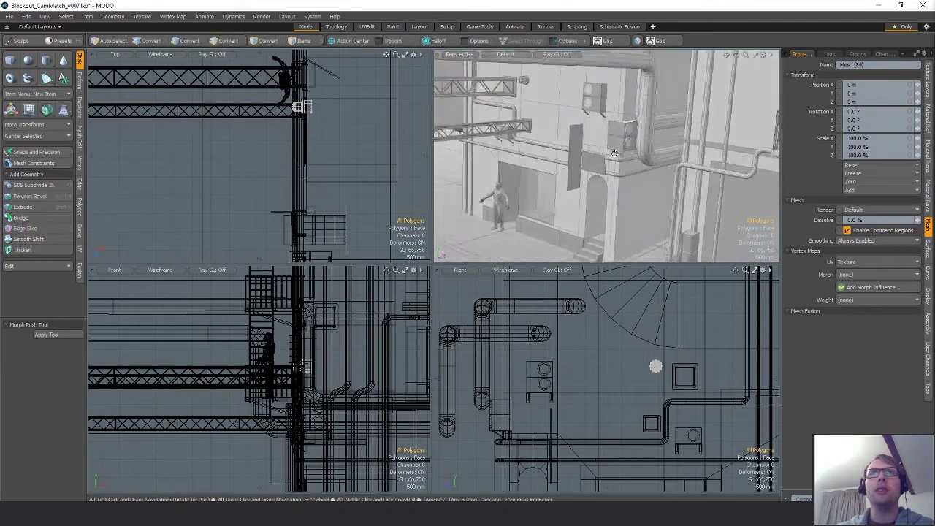
# Step: Copy one upper box of the corner air-conditioner bank and paste it into a new mesh item
pyautogui.scroll(5, 635, 133)
pyautogui.press('5')
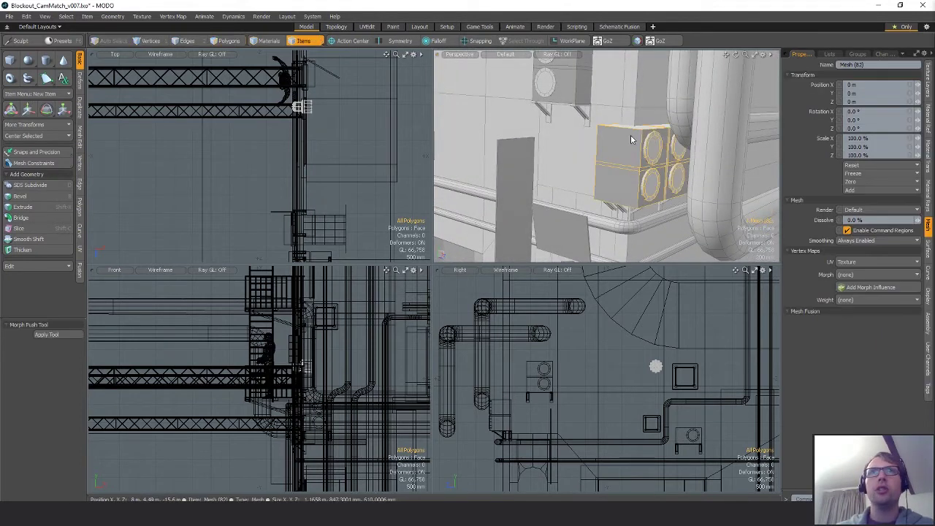
pyautogui.click(631, 135)
pyautogui.press('3')
pyautogui.doubleClick(628, 138)
pyautogui.keyDown('alt'); pyautogui.keyDown('shift'); pyautogui.moveTo(678, 136); pyautogui.dragTo(661, 167); pyautogui.keyUp('shift'); pyautogui.keyUp('alt')
pyautogui.hotkey('ctrl', 'c')
pyautogui.press('n')
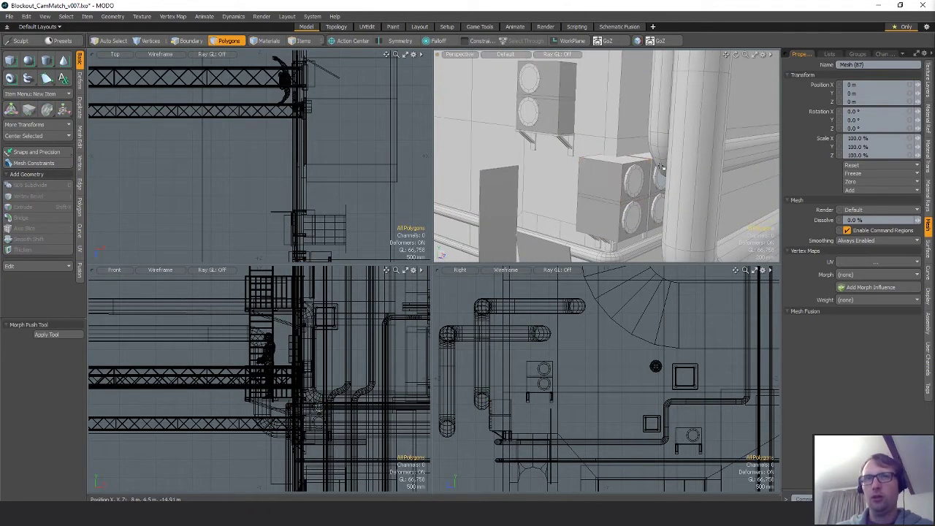
pyautogui.hotkey('ctrl', 'v')
# Step: Raise the pasted box above the air-conditioner bank and pull its top face upward to make it taller
pyautogui.press('w')
pyautogui.scroll(2, 512, 396)
pyautogui.moveTo(492, 391); pyautogui.dragTo(492, 362)
pyautogui.press('space')
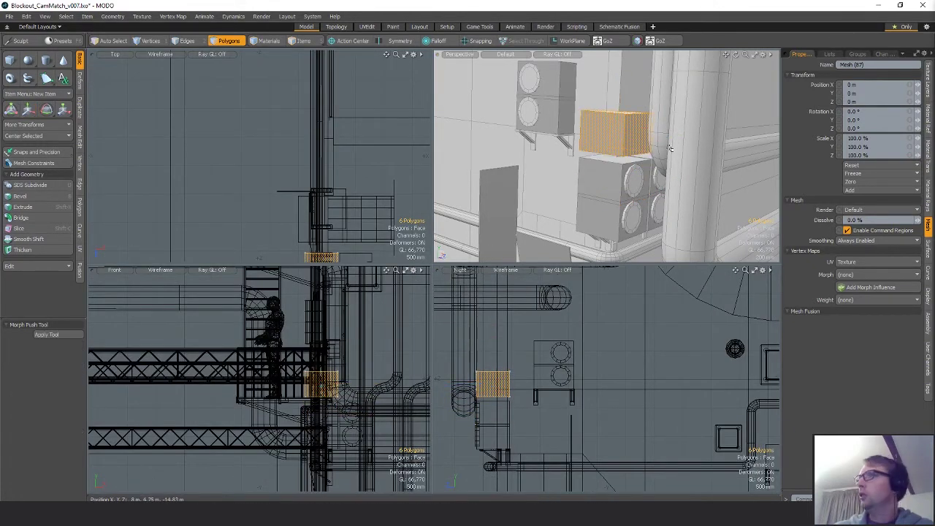
pyautogui.keyDown('alt'); pyautogui.moveTo(679, 156); pyautogui.dragTo(700, 165); pyautogui.keyUp('alt')
pyautogui.click(631, 154)
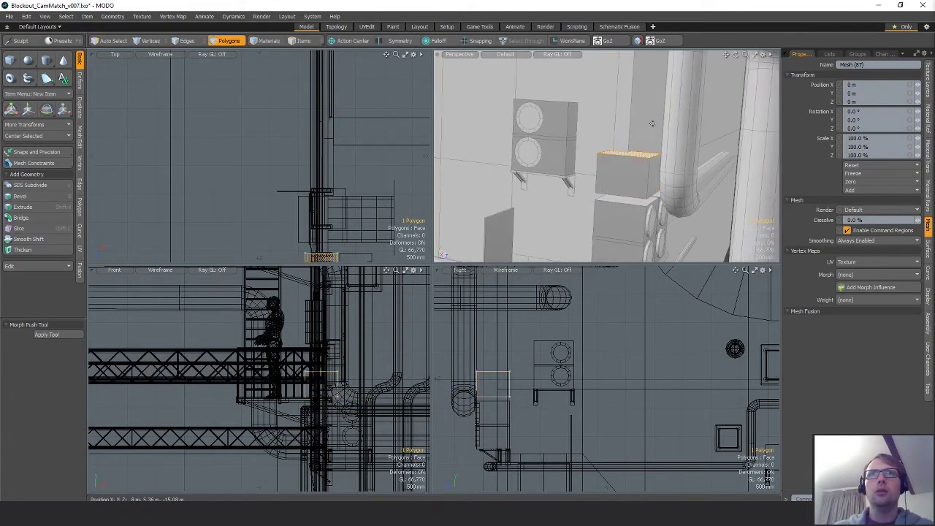
pyautogui.press('w')
pyautogui.moveTo(634, 109); pyautogui.dragTo(633, 64)
pyautogui.press('space')
# Step: Select the large bent duct beside the new box and move it outward, away from the box
pyautogui.moveTo(649, 168); pyautogui.dragTo(689, 171)
pyautogui.hotkey('alt', 'c')
pyautogui.press('space')
pyautogui.press('5')
pyautogui.click(681, 170)
pyautogui.press('3')
pyautogui.doubleClick(683, 164)
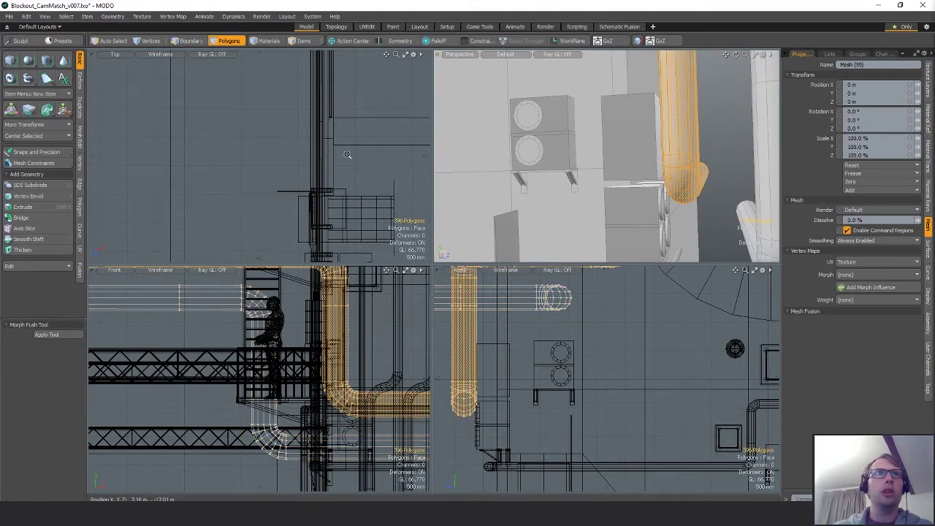
pyautogui.scroll(-6, 348, 152)
pyautogui.press('w')
pyautogui.scroll(3, 340, 184)
pyautogui.moveTo(270, 191); pyautogui.dragTo(269, 198)
pyautogui.press('space')
# Step: Try moving the bent duct a further 100 mm in X and 100 mm in Z
pyautogui.press('w')
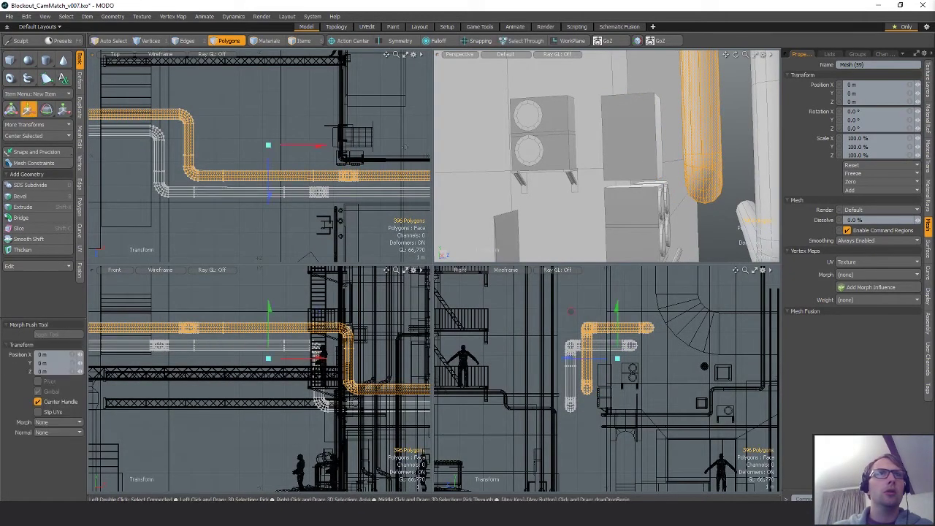
pyautogui.moveTo(576, 155); pyautogui.dragTo(664, 146)
pyautogui.hotkey('ctrl', 'v')
pyautogui.click(820, 357)
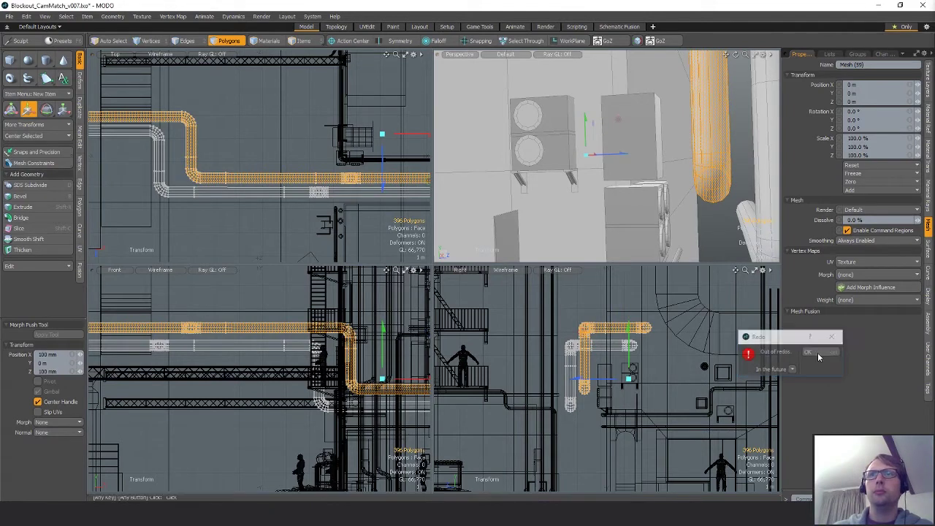
pyautogui.hotkey('ctrl', 'z')
# Step: Cut two horizontal loop slices around the new box above the air conditioners, with one at 62%
pyautogui.press('space')
pyautogui.press('5')
pyautogui.click(653, 139)
pyautogui.press('3')
pyautogui.click(658, 133)
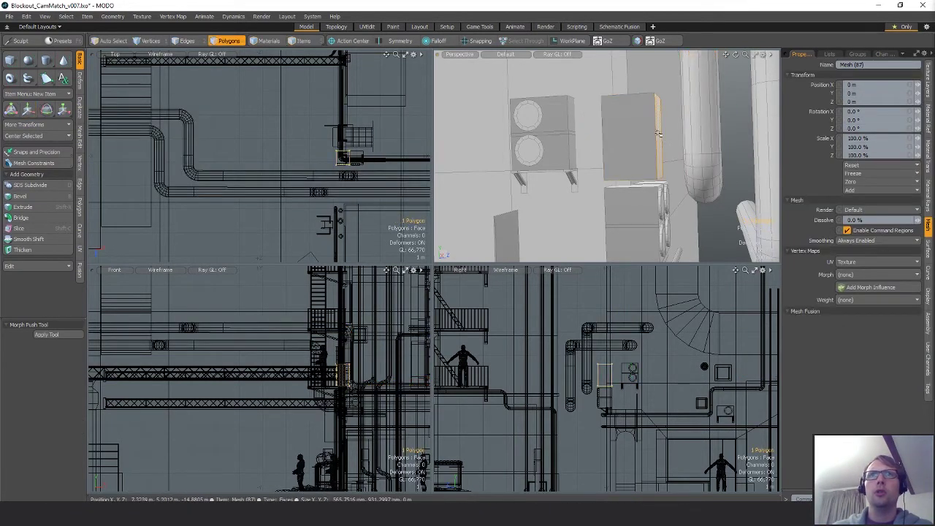
pyautogui.press('w')
pyautogui.press('space')
pyautogui.doubleClick(659, 129)
pyautogui.hotkey('alt', 'c')
pyautogui.moveTo(660, 129); pyautogui.dragTo(659, 130)
pyautogui.press('space')
pyautogui.hotkey('alt', 'c')
pyautogui.click(657, 117)
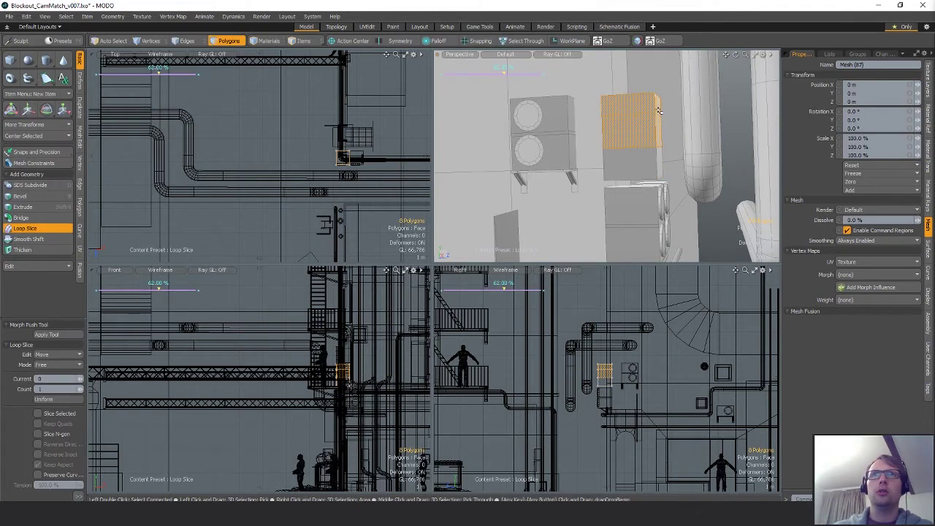
pyautogui.press('space')
# Step: Pull the box's uppermost side face outward toward the duct to form a sloped overhang
pyautogui.click(658, 110)
pyautogui.press('w')
pyautogui.moveTo(675, 108); pyautogui.dragTo(693, 107)
pyautogui.press('space')
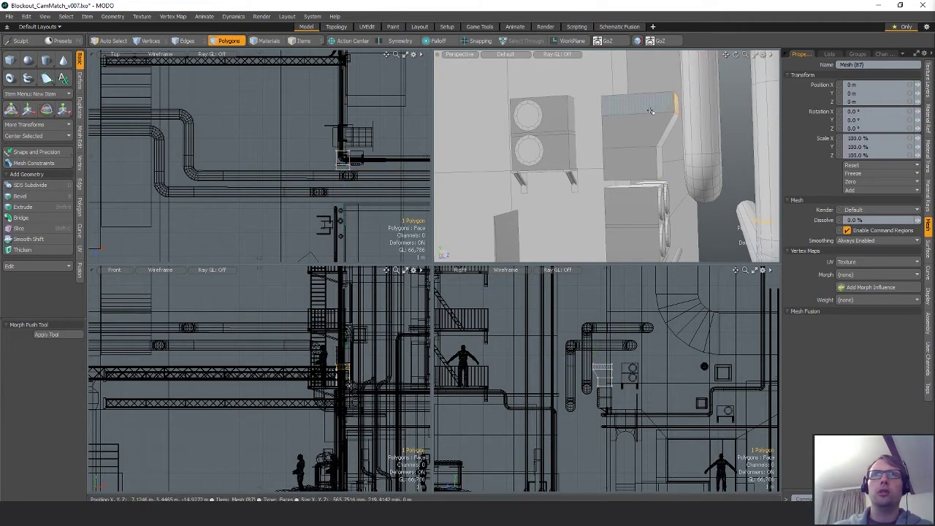
# Step: Select the vertices of the overhanging upper section and lower them toward the box's base
pyautogui.scroll(5, 599, 370)
pyautogui.press('1')
pyautogui.moveTo(516, 341)
pyautogui.mouseDown(button='right')
pyautogui.moveTo(600, 385)
pyautogui.moveTo(621, 342)
pyautogui.mouseUp(button='right')
pyautogui.press('w')
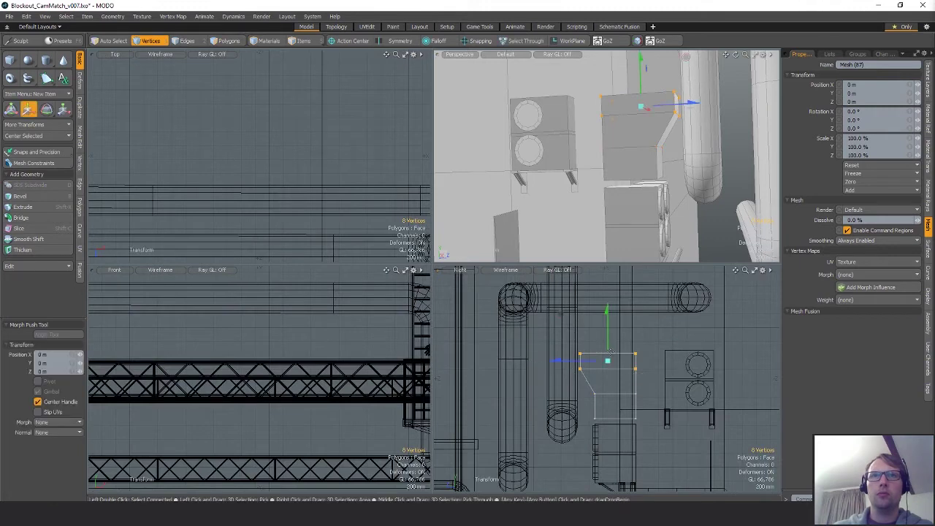
pyautogui.moveTo(611, 338); pyautogui.dragTo(610, 351)
pyautogui.press('space')
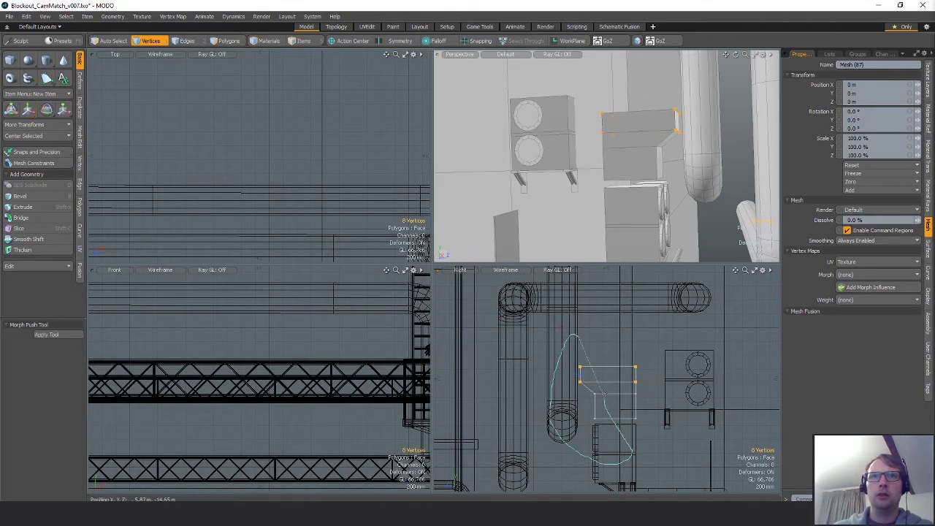
# Step: Move the vertices along the box's stepped side -120 mm in Z to pull that side in
pyautogui.press('w')
pyautogui.moveTo(564, 395); pyautogui.dragTo(571, 395)
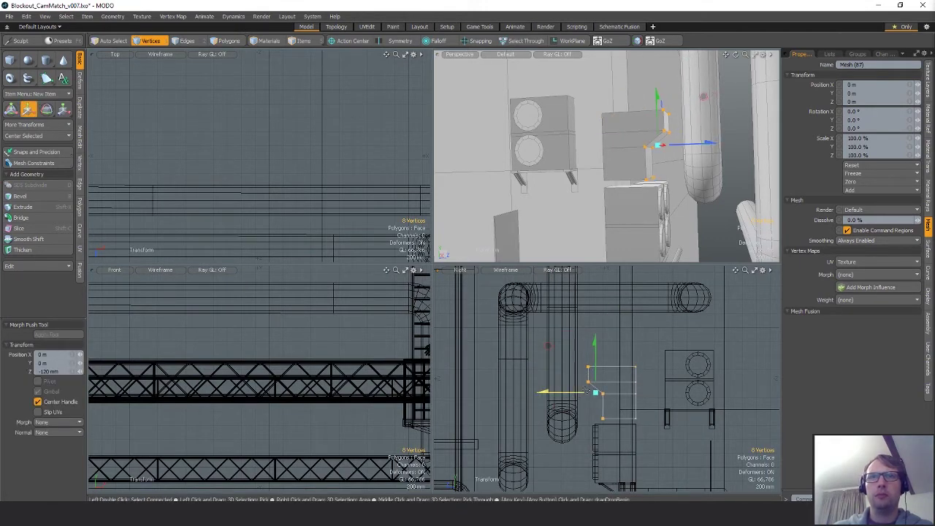
pyautogui.press('space')
# Step: Select the box's top vertices and raise them to extend the upper section into a tall duct
pyautogui.moveTo(552, 366)
pyautogui.mouseDown(button='right')
pyautogui.moveTo(607, 371)
pyautogui.moveTo(548, 340)
pyautogui.mouseUp(button='right')
pyautogui.press('w')
pyautogui.moveTo(614, 355); pyautogui.dragTo(614, 328)
pyautogui.press('space')
# Step: Select the tall box's edges opposite its stepped side and move them inward to reduce its depth
pyautogui.keyDown('alt'); pyautogui.moveTo(621, 172); pyautogui.dragTo(604, 146); pyautogui.keyUp('alt')
pyautogui.press('2')
pyautogui.hotkey('shift', 'a')
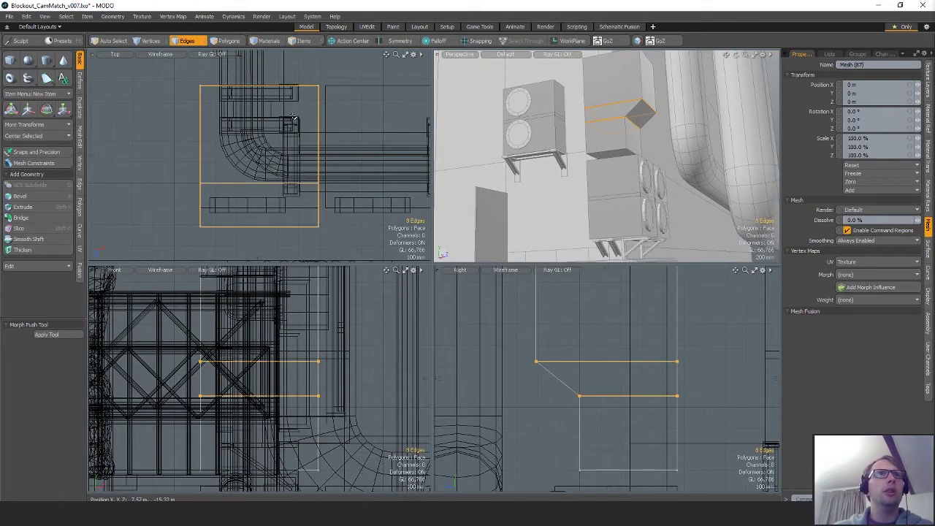
pyautogui.moveTo(179, 104); pyautogui.dragTo(335, 72, button='right')
pyautogui.press('w')
pyautogui.keyDown('alt'); pyautogui.moveTo(577, 135); pyautogui.dragTo(626, 193); pyautogui.keyUp('alt')
pyautogui.press('q')
# Step: Duplicate the entire stepped box and place the copy alongside the original in X, leaving a narrow gap
pyautogui.press('3')
pyautogui.doubleClick(660, 196)
pyautogui.press('w')
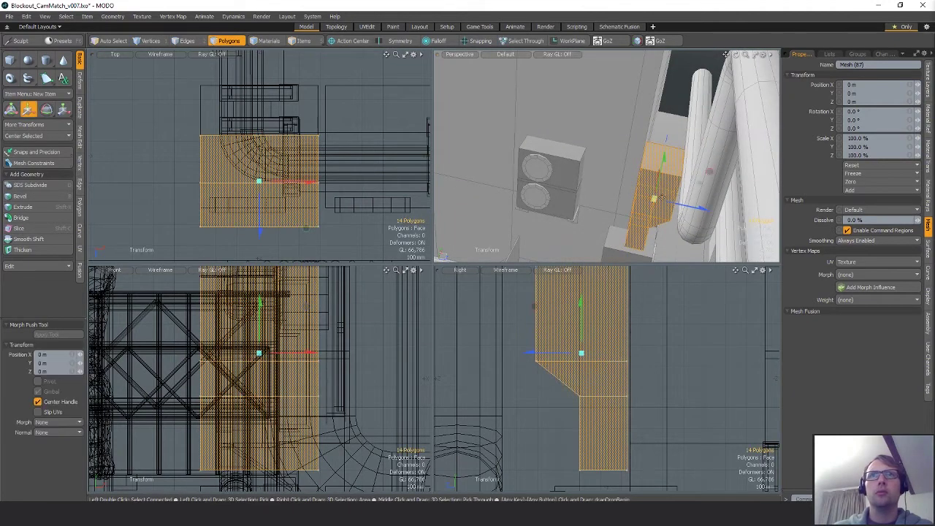
pyautogui.keyDown('alt'); pyautogui.moveTo(678, 167); pyautogui.dragTo(610, 168); pyautogui.keyUp('alt')
pyautogui.hotkey('ctrl', 'c')
pyautogui.hotkey('ctrl', 'v')
pyautogui.keyDown('alt'); pyautogui.keyDown('shift'); pyautogui.moveTo(616, 204); pyautogui.dragTo(641, 159); pyautogui.keyUp('shift'); pyautogui.keyUp('alt')
pyautogui.keyDown('alt'); pyautogui.moveTo(641, 159); pyautogui.dragTo(640, 139); pyautogui.keyUp('alt')
pyautogui.press('space')
pyautogui.keyDown('alt'); pyautogui.moveTo(344, 152); pyautogui.dragTo(302, 154); pyautogui.keyUp('alt')
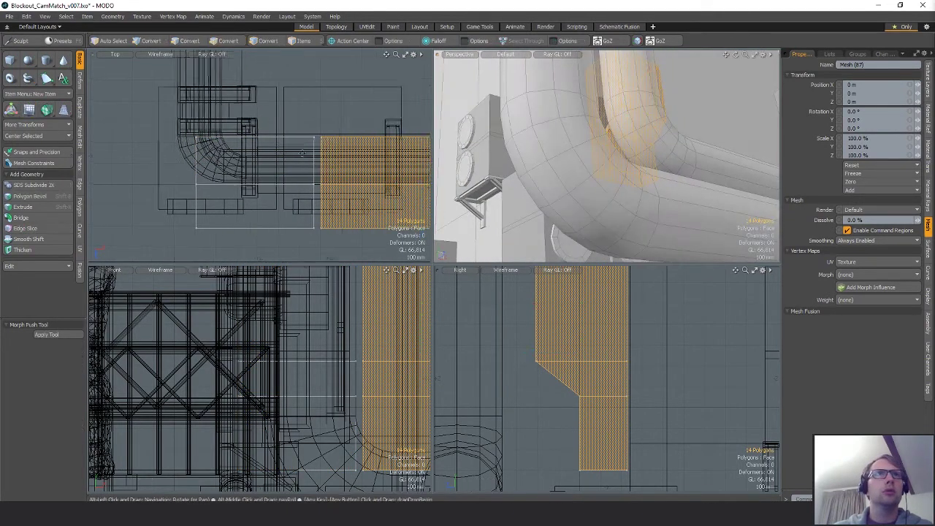
# Step: Widen the original stepped box by moving its inner-side vertices outward in X, and delete the copy beside it
pyautogui.scroll(-3, 305, 152)
pyautogui.press('1')
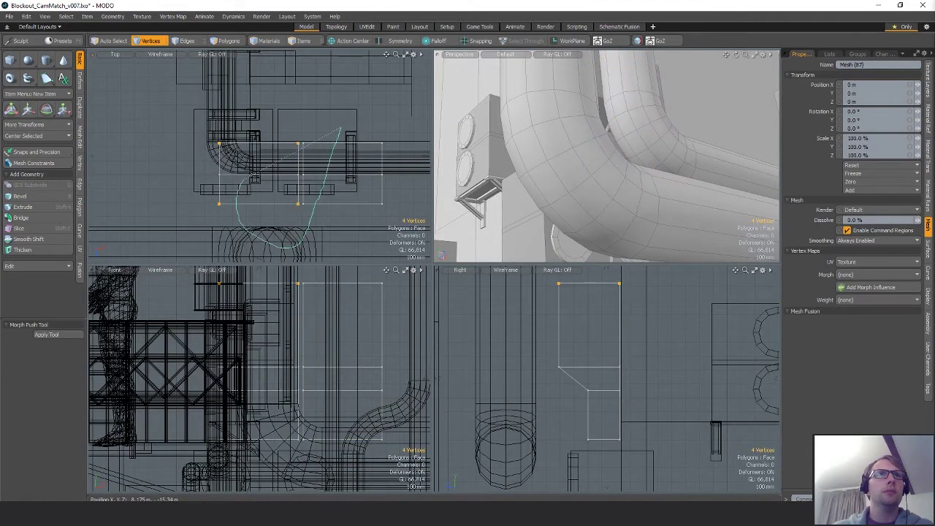
pyautogui.moveTo(340, 129); pyautogui.dragTo(320, 118, button='right')
pyautogui.press('w')
pyautogui.moveTo(347, 177); pyautogui.dragTo(390, 176)
pyautogui.press('space')
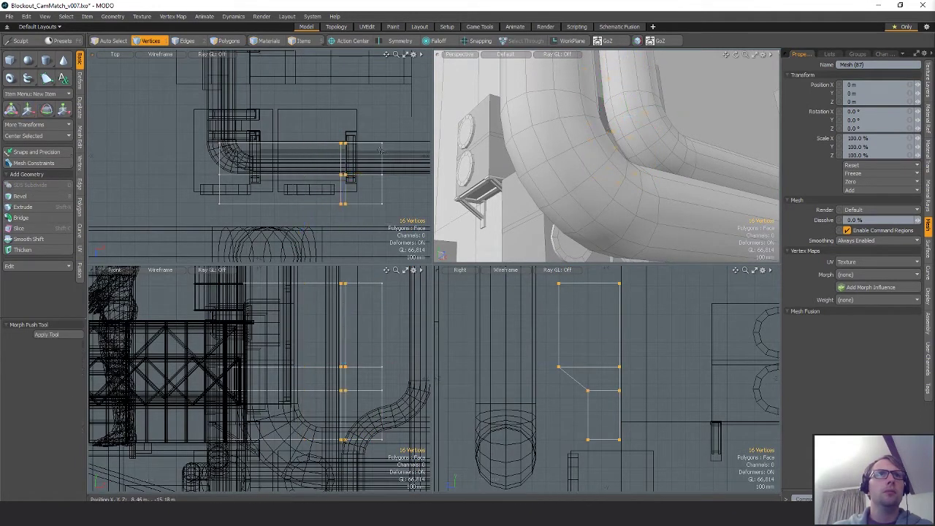
pyautogui.press('3')
pyautogui.press('Delete')
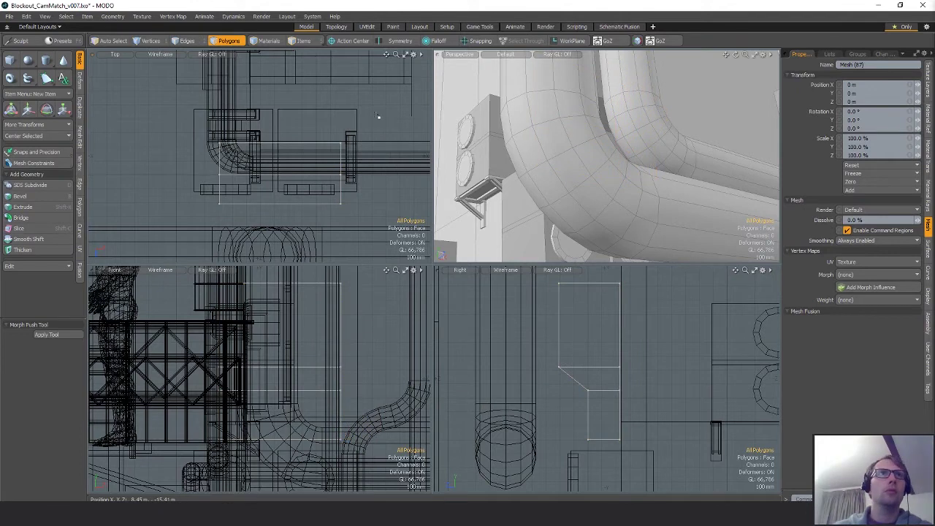
# Step: Duplicate the widened stepped box and place the copy alongside it in X, leaving a narrow gap
pyautogui.moveTo(378, 117); pyautogui.dragTo(347, 183, button='right')
pyautogui.press('w')
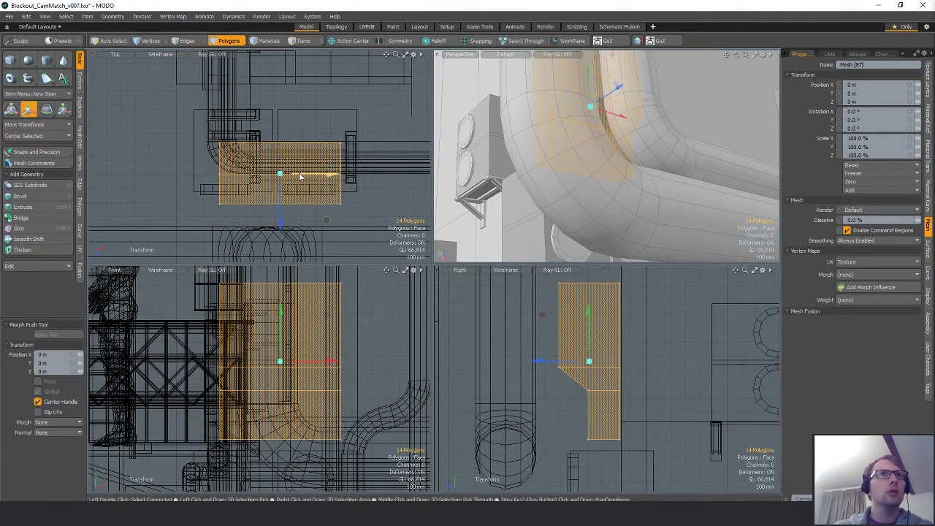
pyautogui.moveTo(300, 176); pyautogui.dragTo(426, 175)
pyautogui.press('q')
pyautogui.press('Escape')
# Step: Select all polygons of the support bracket beneath the corner air conditioners and copy them into a new mesh
pyautogui.keyDown('alt'); pyautogui.moveTo(584, 121); pyautogui.dragTo(645, 206); pyautogui.keyUp('alt')
pyautogui.scroll(4, 647, 207)
pyautogui.press('1')
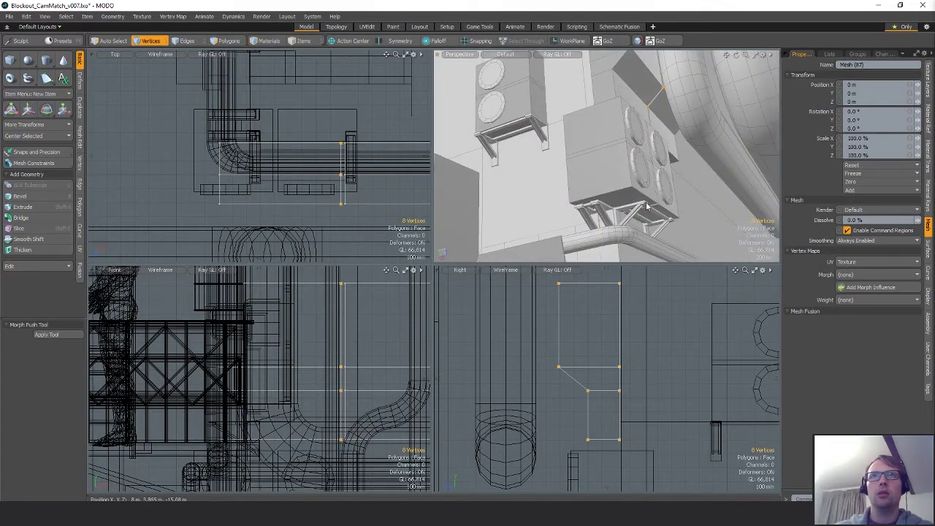
pyautogui.press('5')
pyautogui.click(646, 207)
pyautogui.press('3')
pyautogui.doubleClick(645, 205)
pyautogui.keyDown('shift'); pyautogui.click(651, 208); pyautogui.keyUp('shift')
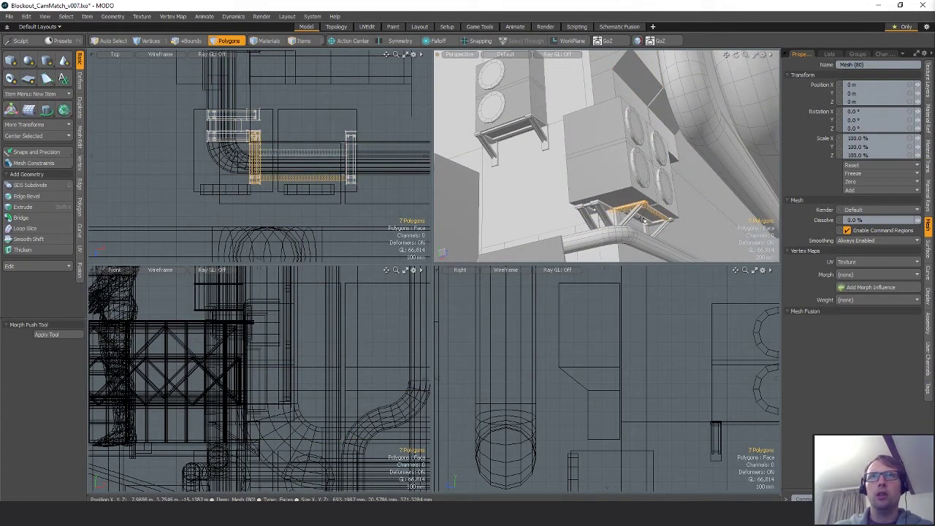
pyautogui.keyDown('shift'); pyautogui.doubleClick(643, 218); pyautogui.keyUp('shift')
pyautogui.keyDown('shift'); pyautogui.doubleClick(656, 221); pyautogui.keyUp('shift')
pyautogui.keyDown('shift'); pyautogui.doubleClick(619, 217); pyautogui.keyUp('shift')
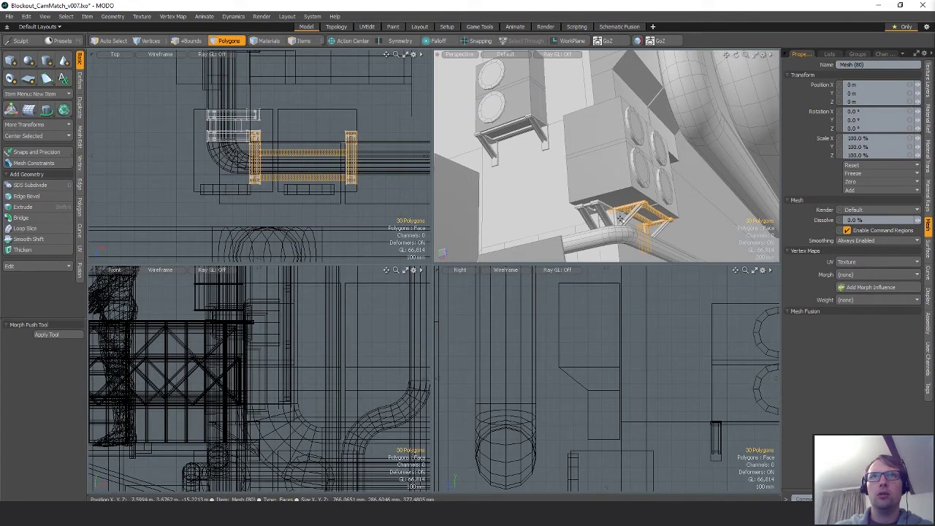
pyautogui.hotkey('ctrl', 'z')
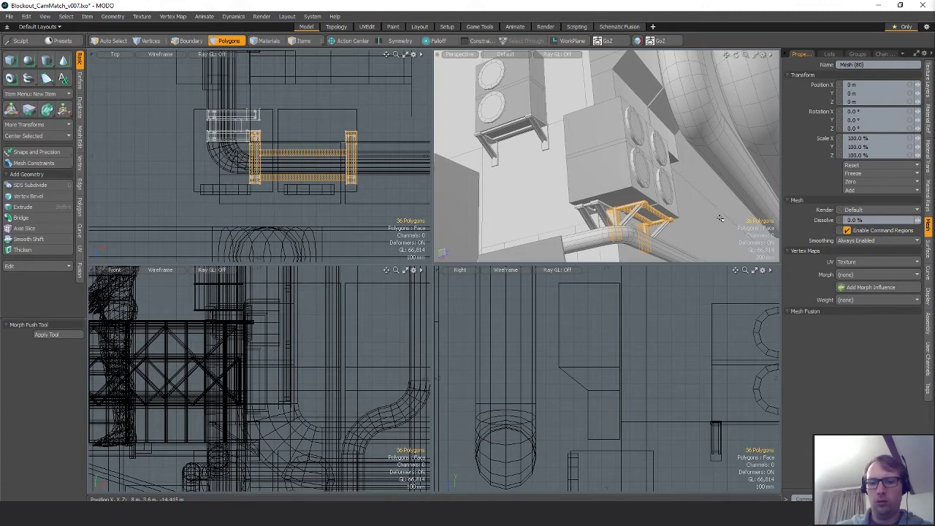
pyautogui.hotkey('ctrl', 'c')
pyautogui.press('n')
pyautogui.hotkey('ctrl', 'v')
# Step: Raise the copied bracket in Y until it sits directly beneath the stepped box ducts
pyautogui.press('w')
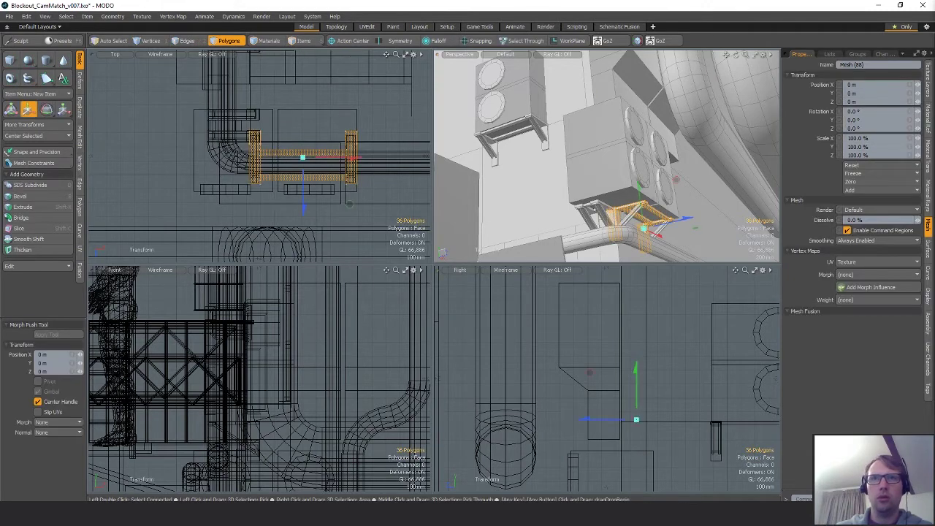
pyautogui.click(637, 420)
pyautogui.moveTo(637, 377); pyautogui.dragTo(637, 276)
pyautogui.press('space')
# Step: Move the vertices of the ducts' lower stepped side slightly outward in Z to deepen the lower section
pyautogui.press('5')
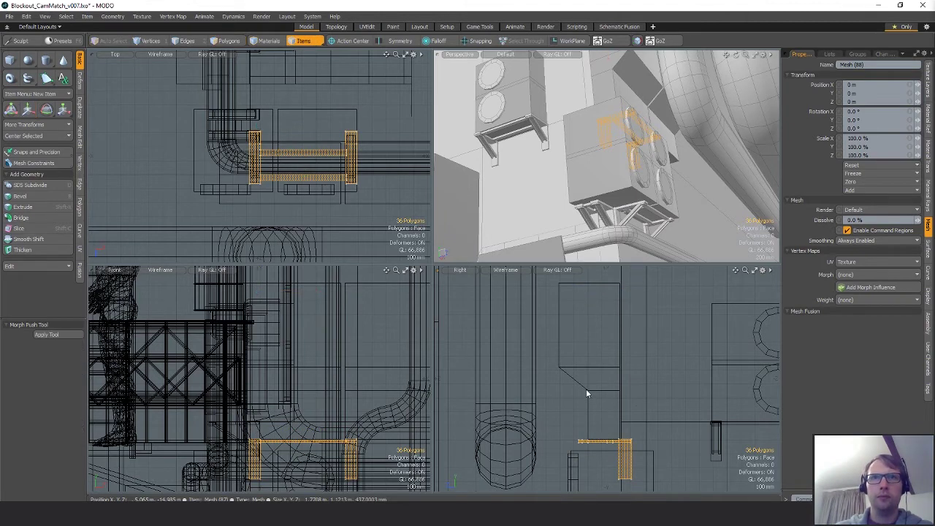
pyautogui.click(587, 388)
pyautogui.press('1')
pyautogui.press('w')
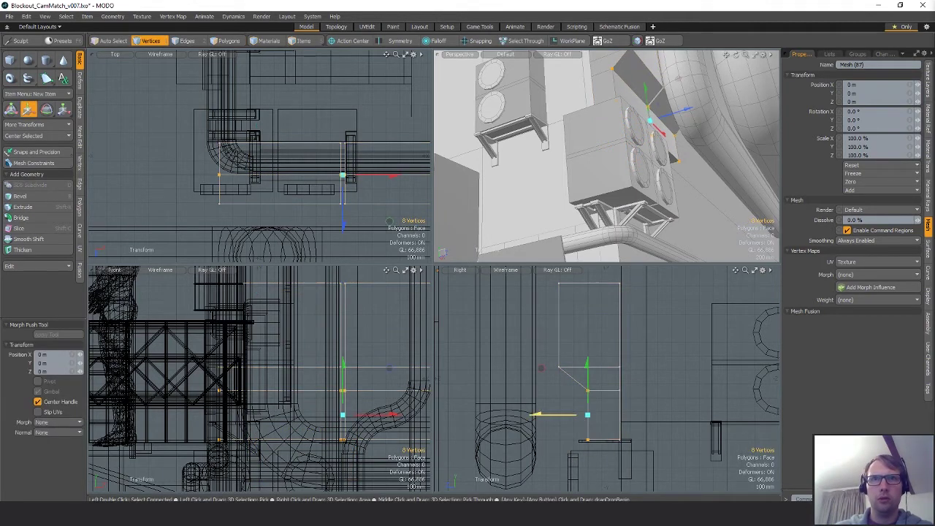
pyautogui.moveTo(537, 415); pyautogui.dragTo(527, 415)
pyautogui.press('space')
pyautogui.press('Escape')
# Step: Move the copied bracket's end vertices nearest the corner outward in X toward the first duct's outer side
pyautogui.keyDown('alt'); pyautogui.moveTo(630, 102); pyautogui.dragTo(560, 115); pyautogui.keyUp('alt')
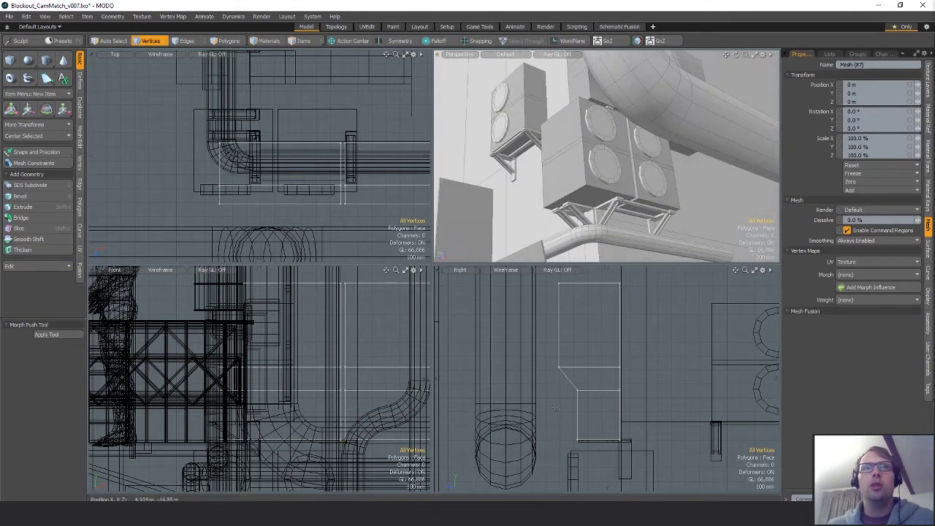
pyautogui.press('5')
pyautogui.keyDown('alt'); pyautogui.moveTo(656, 132); pyautogui.dragTo(667, 152); pyautogui.keyUp('alt')
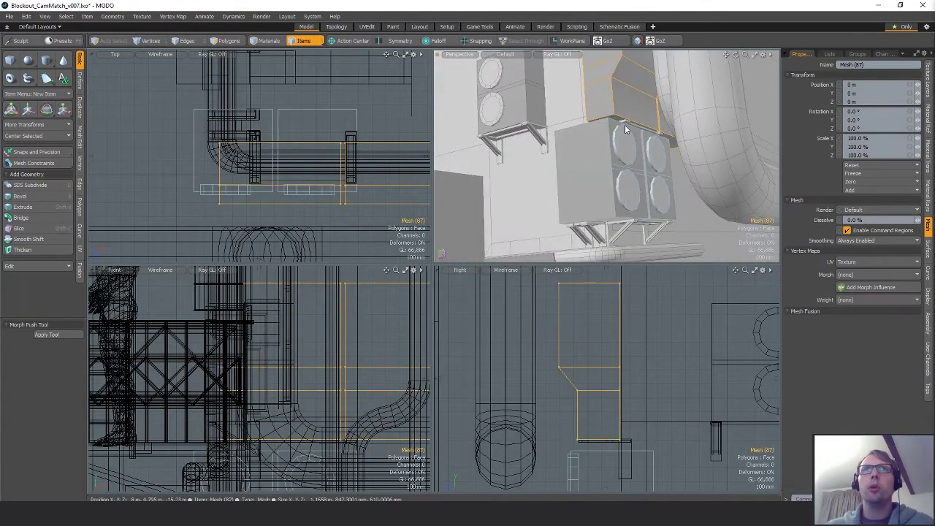
pyautogui.press('1')
pyautogui.keyDown('alt'); pyautogui.moveTo(288, 420); pyautogui.dragTo(305, 384); pyautogui.keyUp('alt')
pyautogui.moveTo(291, 375); pyautogui.dragTo(222, 486, button='right')
pyautogui.press('w')
pyautogui.moveTo(322, 158); pyautogui.dragTo(296, 158)
pyautogui.press('q')
# Step: Move the bracket's opposite end vertices 780 mm in X to span the support beneath both ducts
pyautogui.moveTo(383, 104); pyautogui.dragTo(360, 197, button='right')
pyautogui.keyDown('alt'); pyautogui.moveTo(360, 197); pyautogui.dragTo(276, 210); pyautogui.keyUp('alt')
pyautogui.press('w')
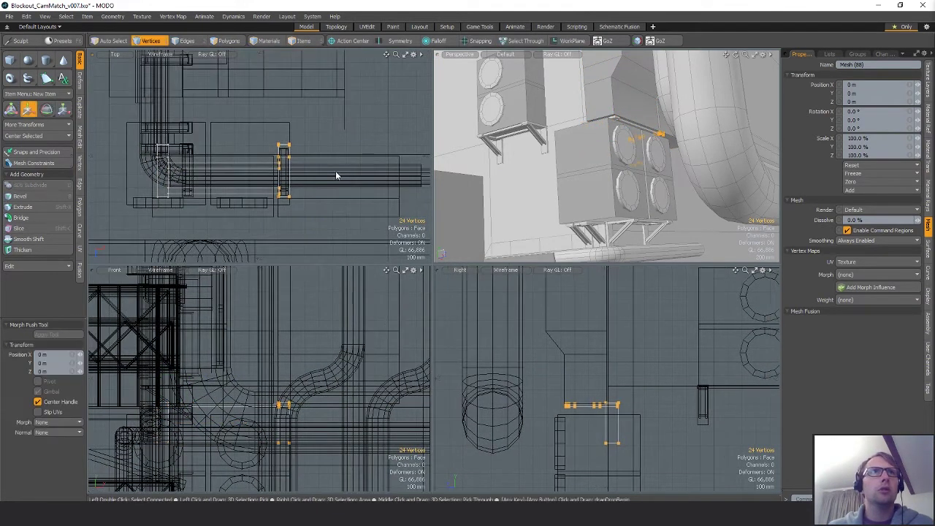
pyautogui.moveTo(310, 172); pyautogui.dragTo(418, 171)
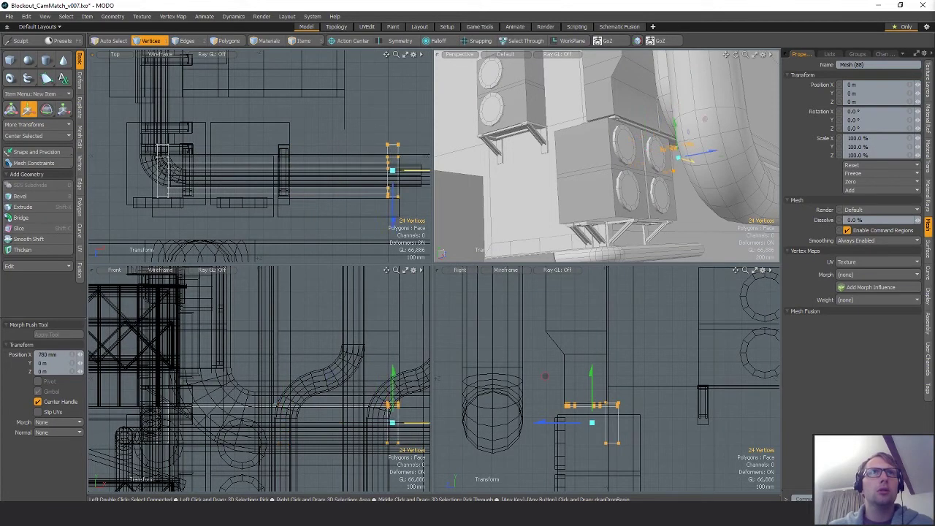
pyautogui.press('q')
pyautogui.press('Escape')
# Step: Select the top vertices of both stepped ducts and lower them to shorten the upper section
pyautogui.scroll(-5, 607, 150)
pyautogui.keyDown('alt'); pyautogui.moveTo(601, 144); pyautogui.dragTo(585, 143); pyautogui.keyUp('alt')
pyautogui.keyDown('alt'); pyautogui.moveTo(674, 140); pyautogui.dragTo(611, 146); pyautogui.keyUp('alt')
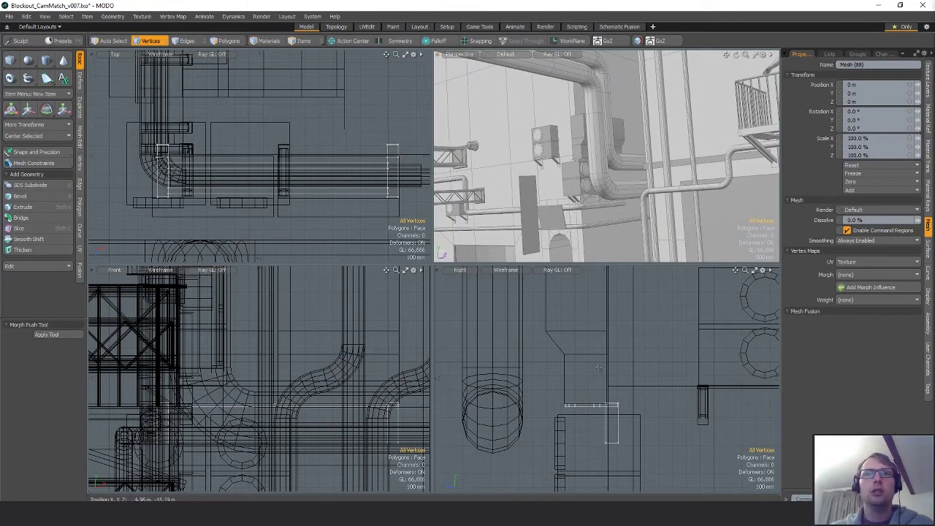
pyautogui.press('5')
pyautogui.click(565, 329)
pyautogui.press('1')
pyautogui.keyDown('alt'); pyautogui.moveTo(565, 330); pyautogui.dragTo(568, 384); pyautogui.keyUp('alt')
pyautogui.moveTo(582, 340); pyautogui.dragTo(625, 298, button='right')
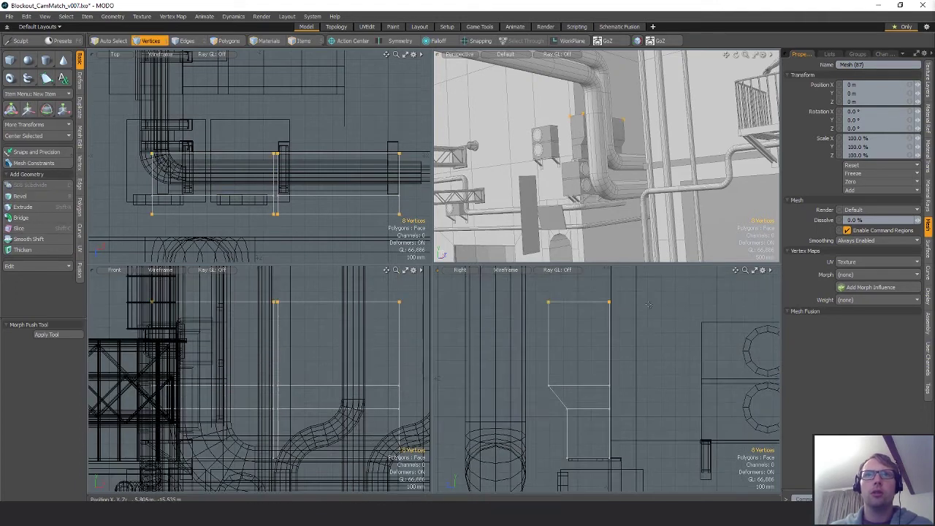
pyautogui.press('w')
pyautogui.moveTo(581, 287); pyautogui.dragTo(583, 356)
pyautogui.press('q')
# Step: Bevel the top outer edges of both ducts by 50 mm with a round level of 0
pyautogui.press('2')
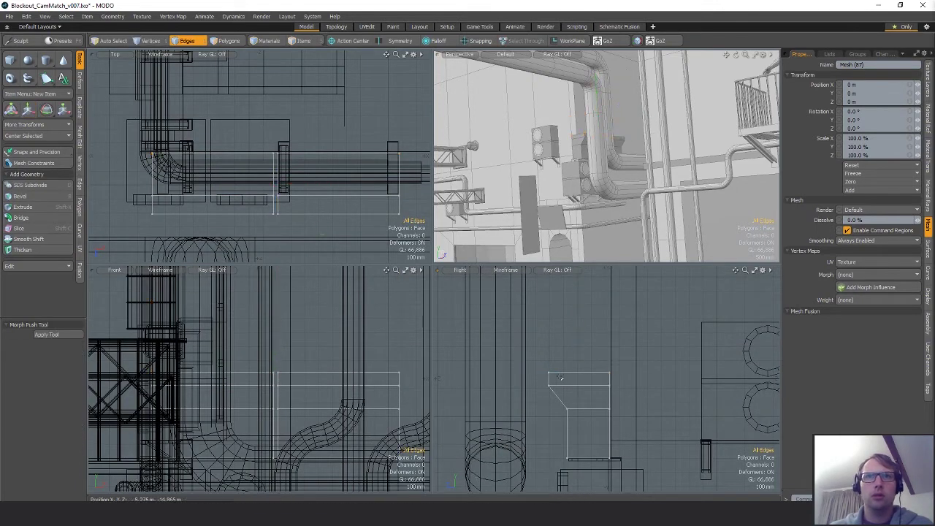
pyautogui.moveTo(526, 380); pyautogui.dragTo(567, 362, button='right')
pyautogui.press('b')
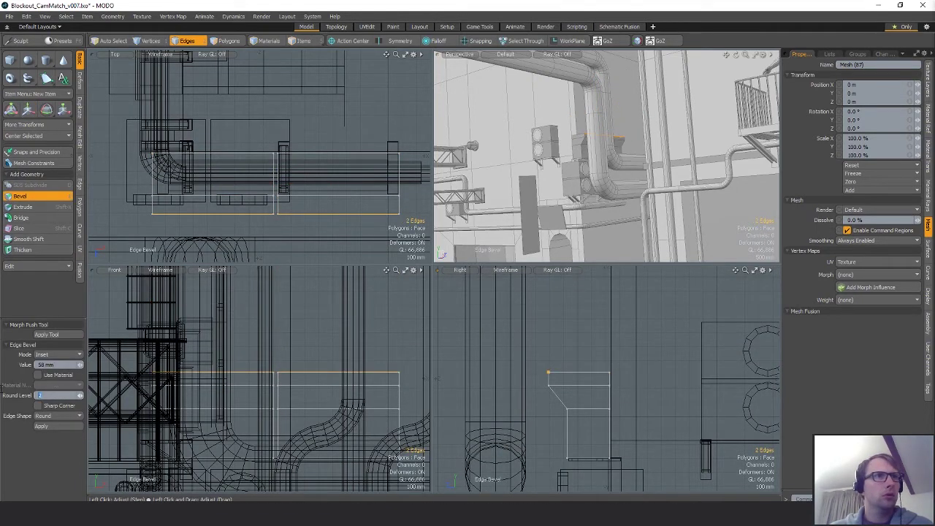
pyautogui.moveTo(520, 365); pyautogui.dragTo(532, 365)
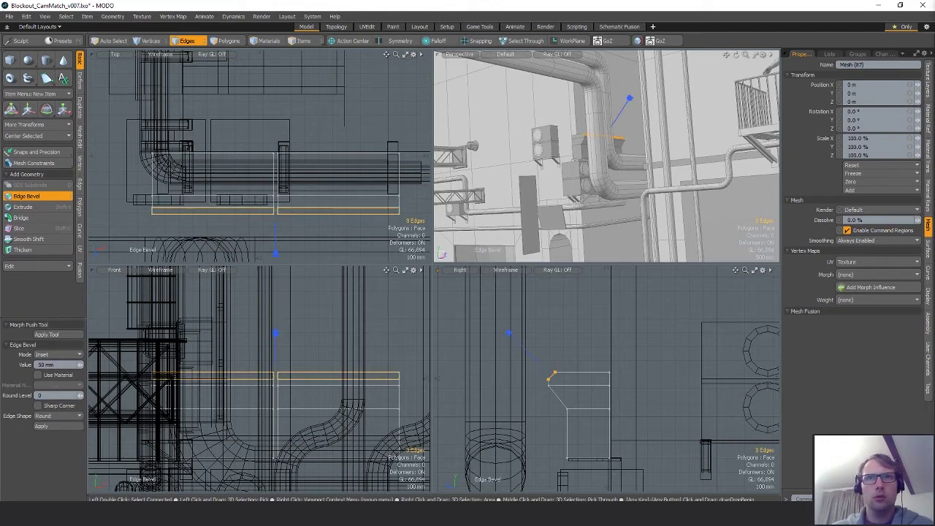
pyautogui.press('space')
pyautogui.press('space')
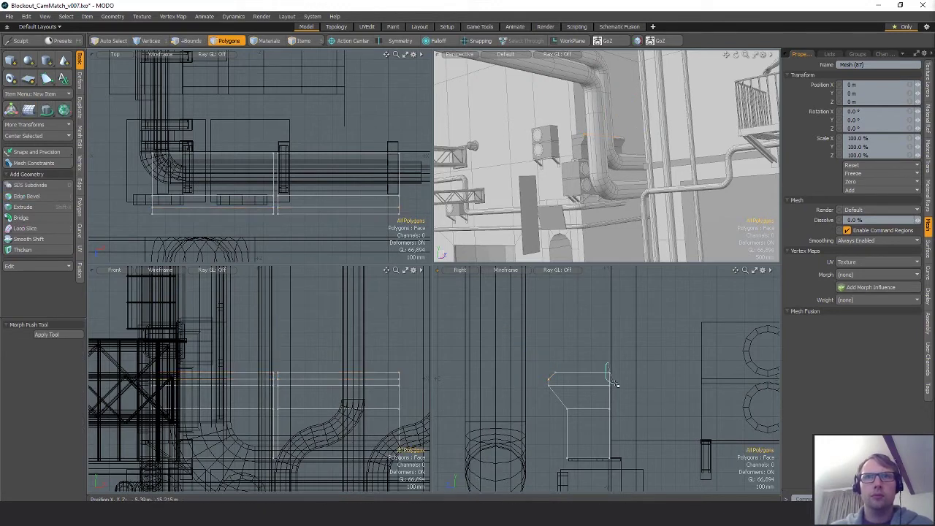
# Step: Raise the selected upper vertices of the chamfered duct boxes by 145 mm along Y and clear the selection
pyautogui.press('1')
pyautogui.press('w')
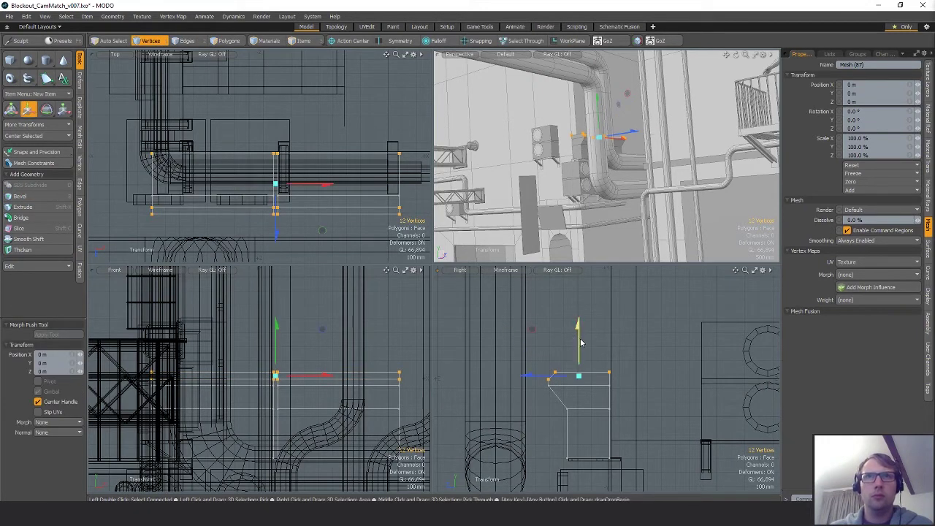
pyautogui.moveTo(581, 343); pyautogui.dragTo(581, 321)
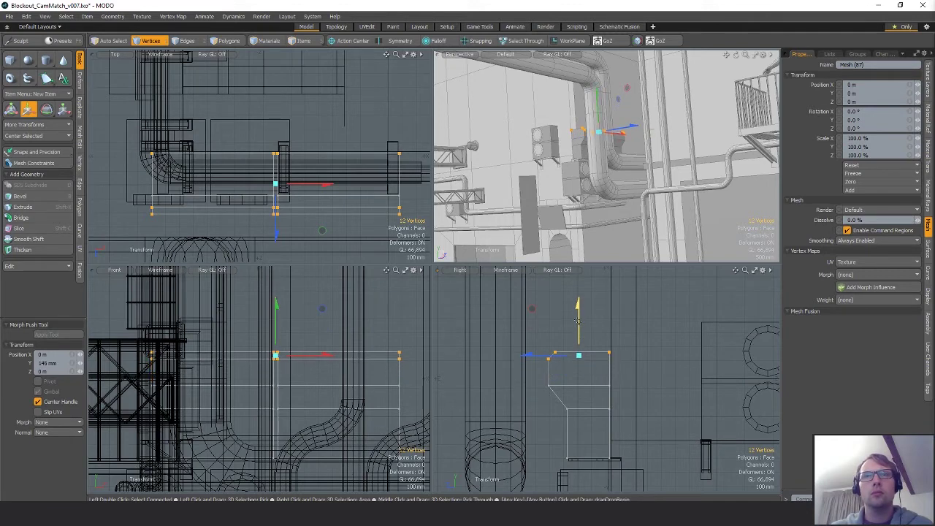
pyautogui.press('space')
pyautogui.click(669, 298)
# Step: Save the blockout scene
pyautogui.keyDown('alt'); pyautogui.moveTo(620, 129); pyautogui.dragTo(606, 175); pyautogui.keyUp('alt')
pyautogui.press('w')
pyautogui.press('space')
pyautogui.click(411, 134)
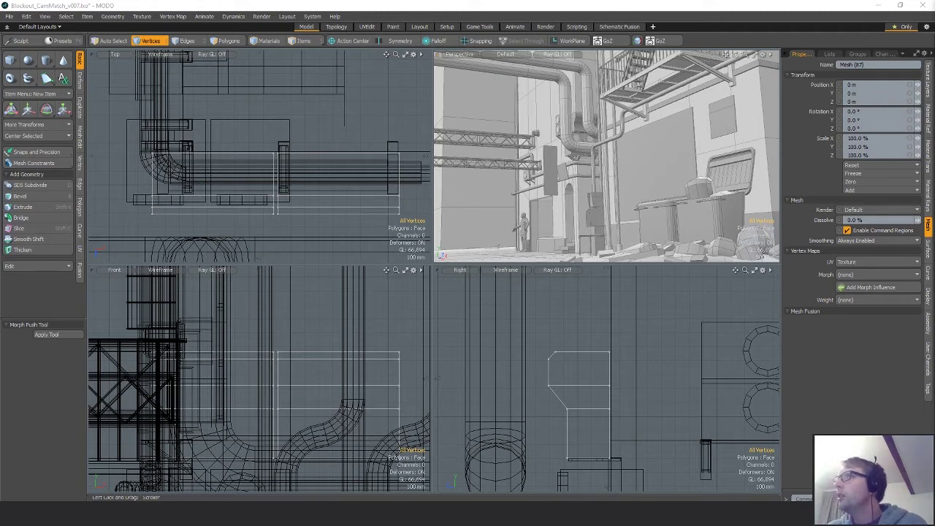
pyautogui.keyDown('alt'); pyautogui.moveTo(596, 130); pyautogui.dragTo(647, 122); pyautogui.keyUp('alt')
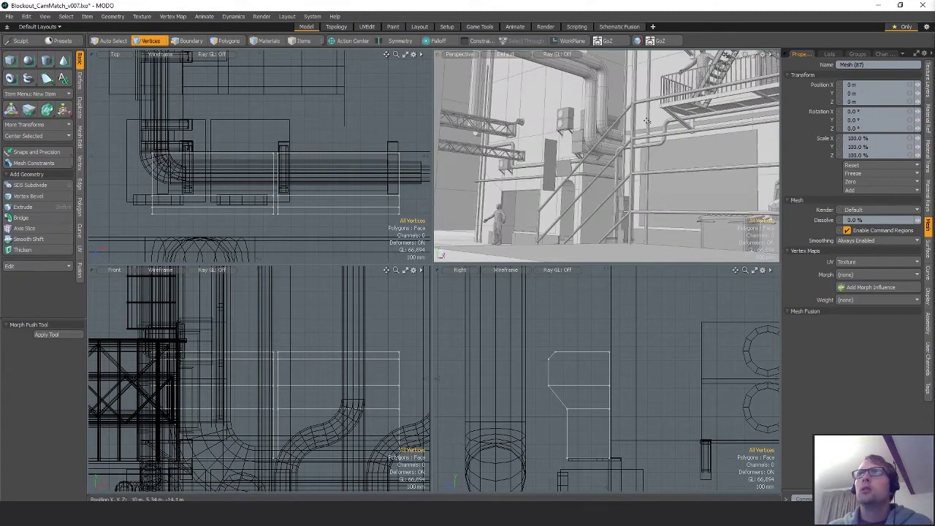
pyautogui.hotkey('ctrl', 's')
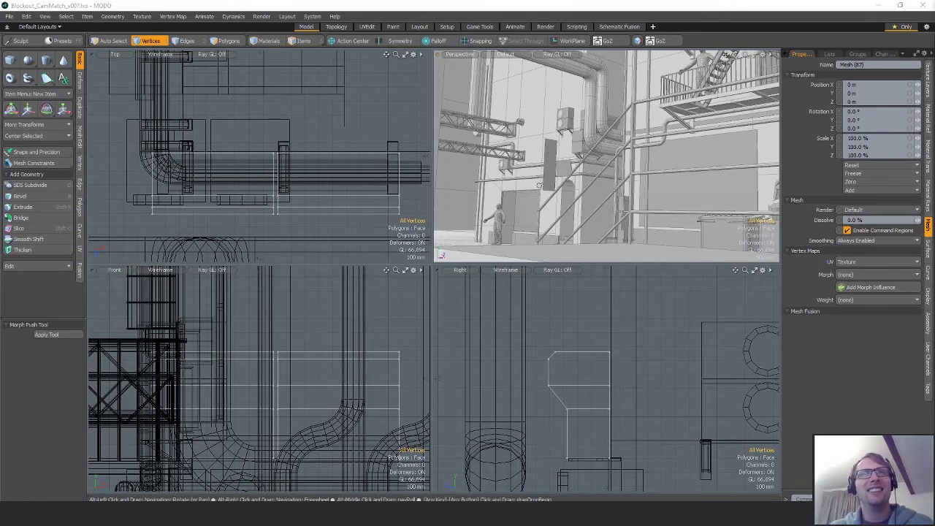
# Step: Examine the wall area with the ducts, fan units, truss beams and sign panels from several angles
pyautogui.keyDown('alt'); pyautogui.moveTo(505, 174); pyautogui.dragTo(645, 166); pyautogui.keyUp('alt')
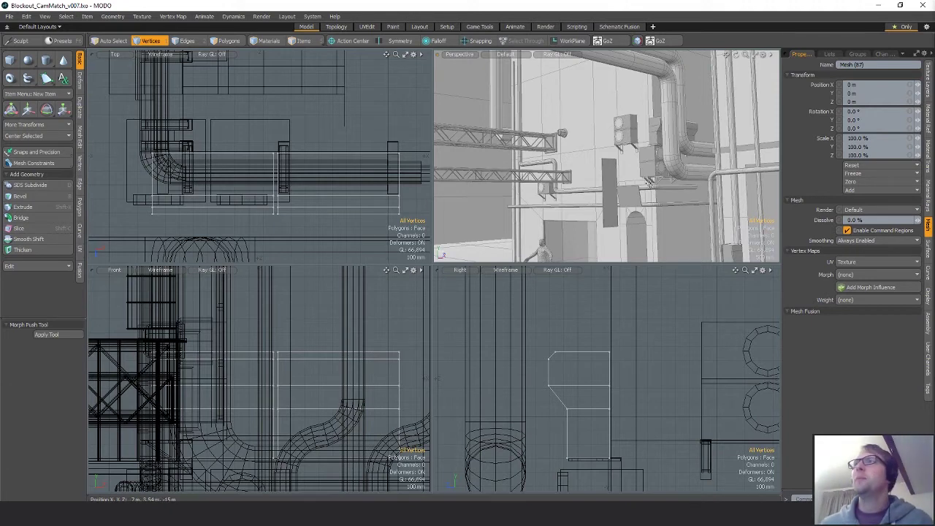
pyautogui.keyDown('alt'); pyautogui.moveTo(649, 181); pyautogui.dragTo(631, 156); pyautogui.keyUp('alt')
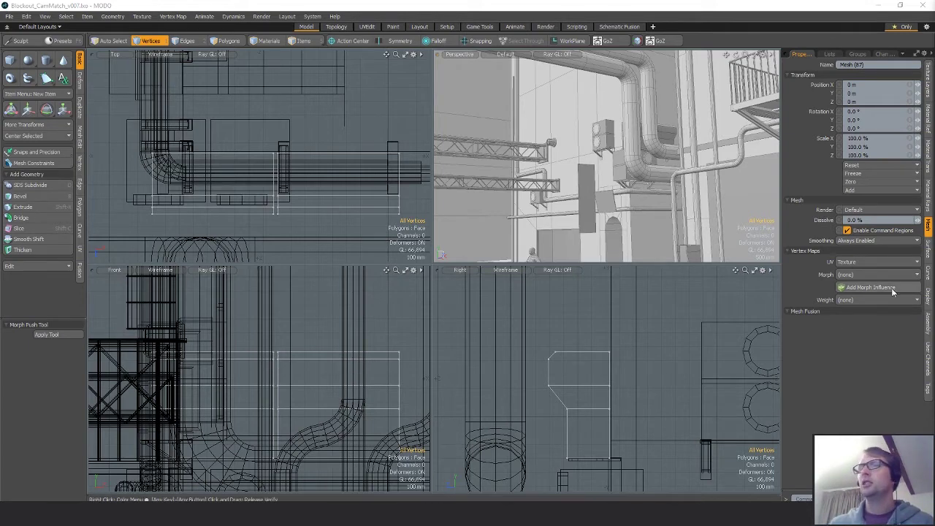
pyautogui.keyDown('alt'); pyautogui.moveTo(638, 199); pyautogui.dragTo(638, 178); pyautogui.keyUp('alt')
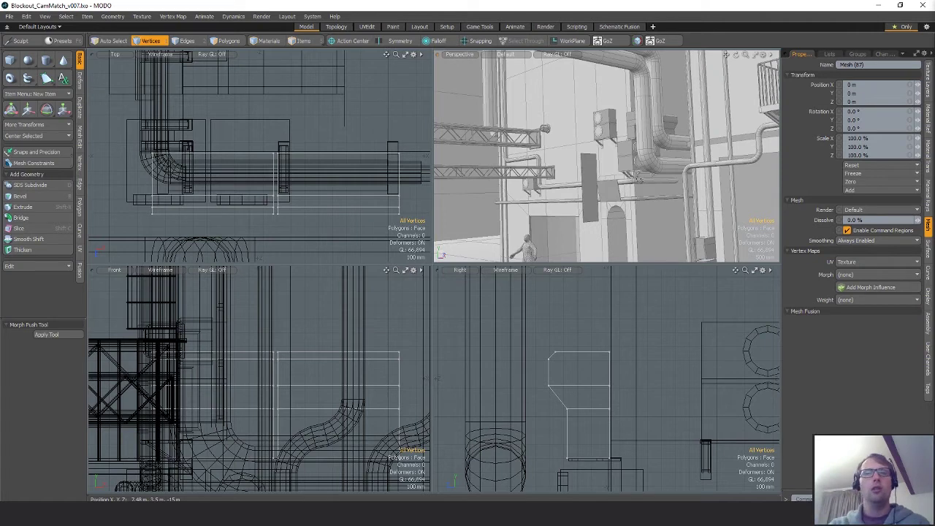
pyautogui.moveTo(649, 145)
pyautogui.keyDown('alt'); pyautogui.mouseDown()
pyautogui.moveTo(626, 133)
pyautogui.moveTo(636, 138)
pyautogui.mouseUp(); pyautogui.keyUp('alt')
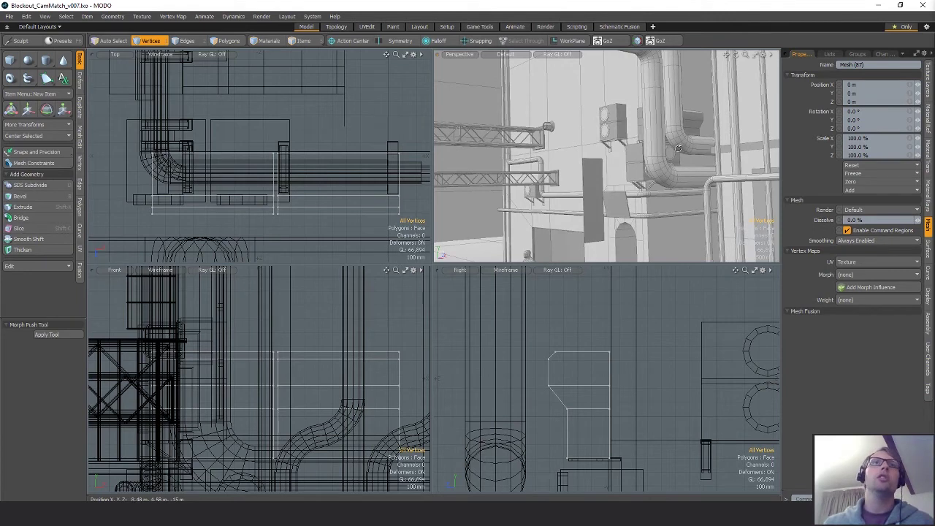
pyautogui.keyDown('alt'); pyautogui.moveTo(679, 148); pyautogui.dragTo(616, 149); pyautogui.keyUp('alt')
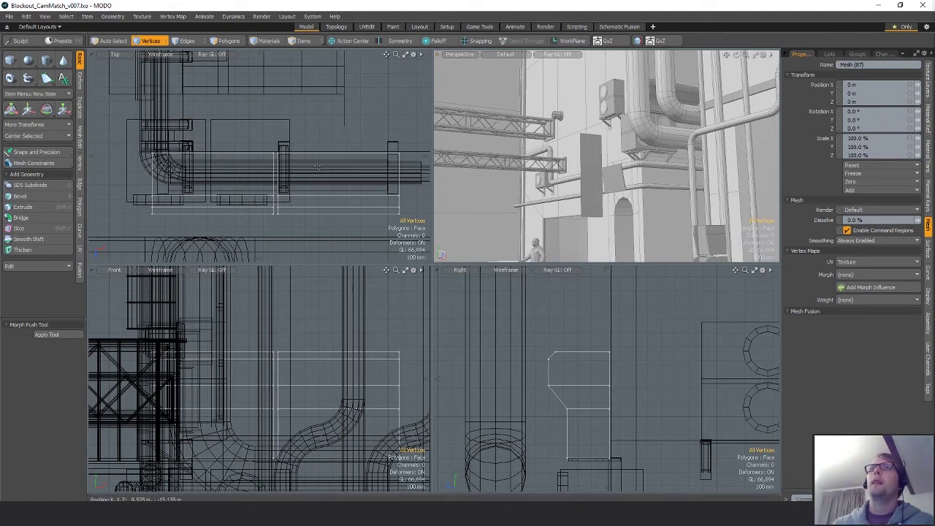
pyautogui.keyDown('alt'); pyautogui.moveTo(632, 144); pyautogui.dragTo(666, 141); pyautogui.keyUp('alt')
pyautogui.scroll(-4, 616, 135)
pyautogui.scroll(4, 686, 115)
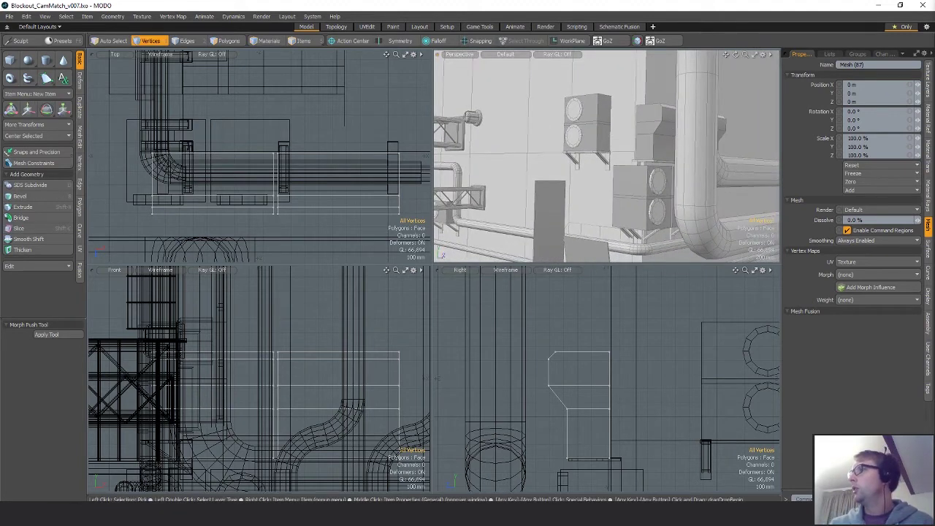
pyautogui.scroll(2, 608, 176)
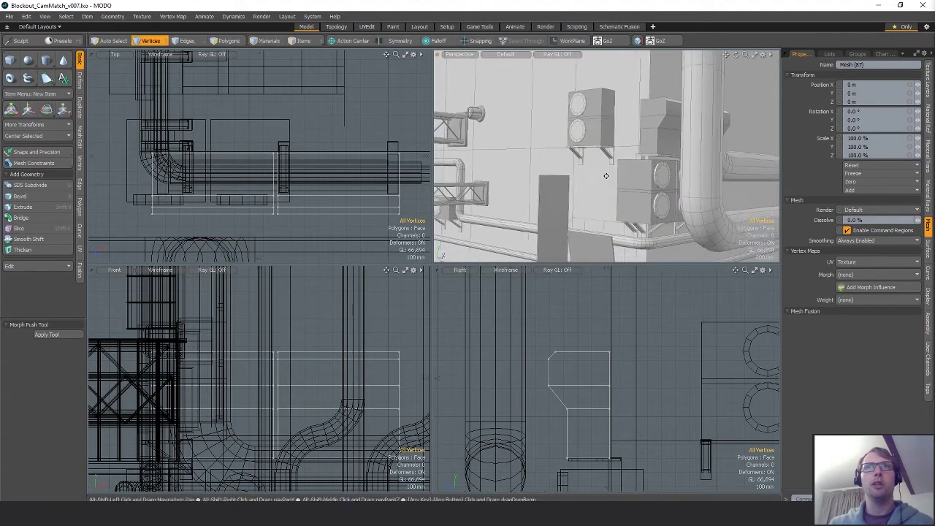
pyautogui.moveTo(606, 166)
pyautogui.keyDown('alt'); pyautogui.mouseDown()
pyautogui.moveTo(653, 160)
pyautogui.moveTo(605, 160)
pyautogui.mouseUp(); pyautogui.keyUp('alt')
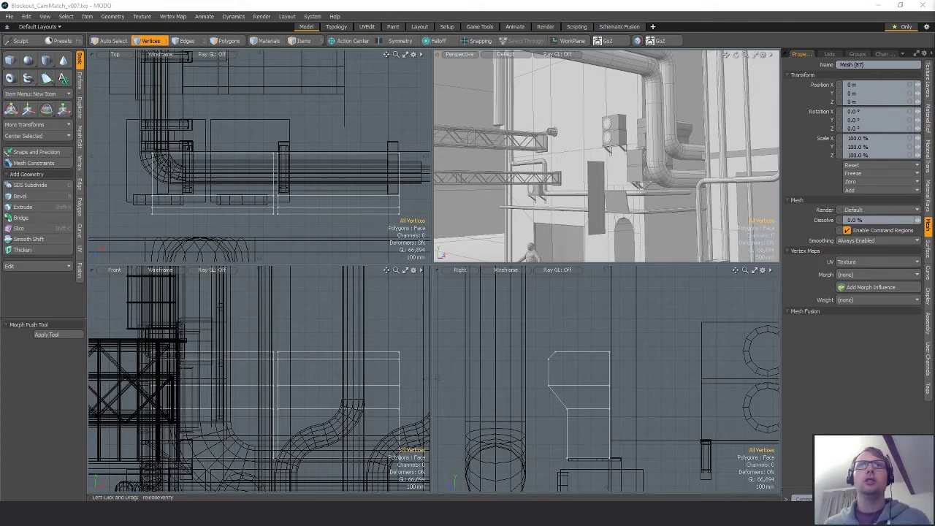
# Step: Copy the polygons of the tall thin sign panel on the wall and paste them into a new mesh
pyautogui.keyDown('alt'); pyautogui.keyDown('shift'); pyautogui.moveTo(570, 181); pyautogui.dragTo(579, 159); pyautogui.keyUp('shift'); pyautogui.keyUp('alt')
pyautogui.press('2')
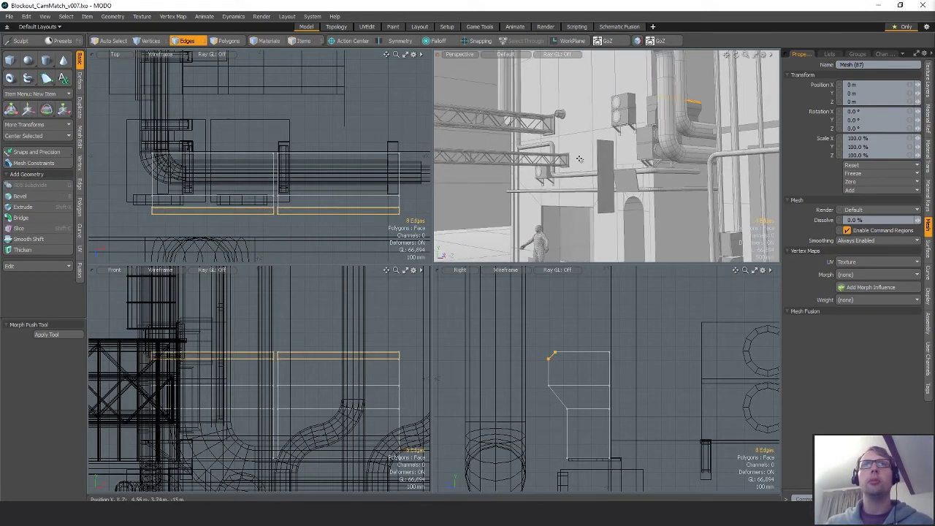
pyautogui.click(609, 170)
pyautogui.press('5')
pyautogui.click(596, 155)
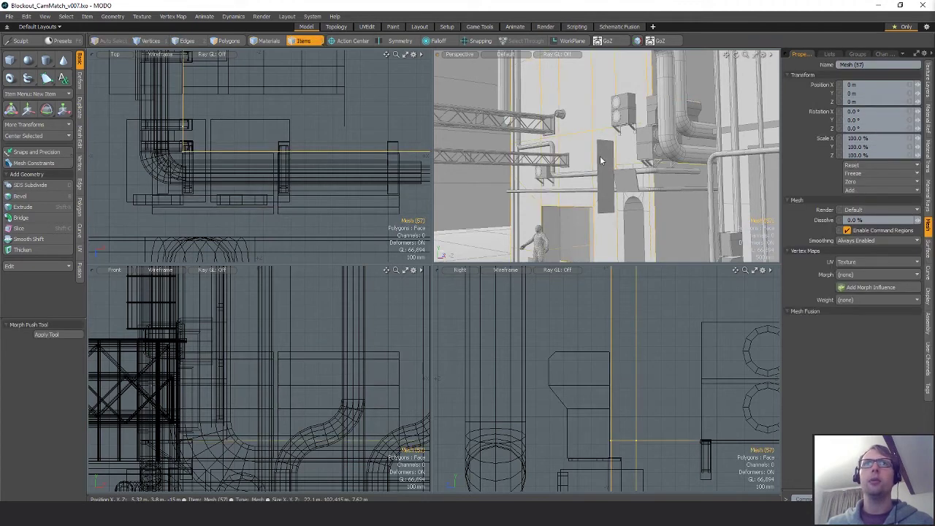
pyautogui.click(603, 161)
pyautogui.press('3')
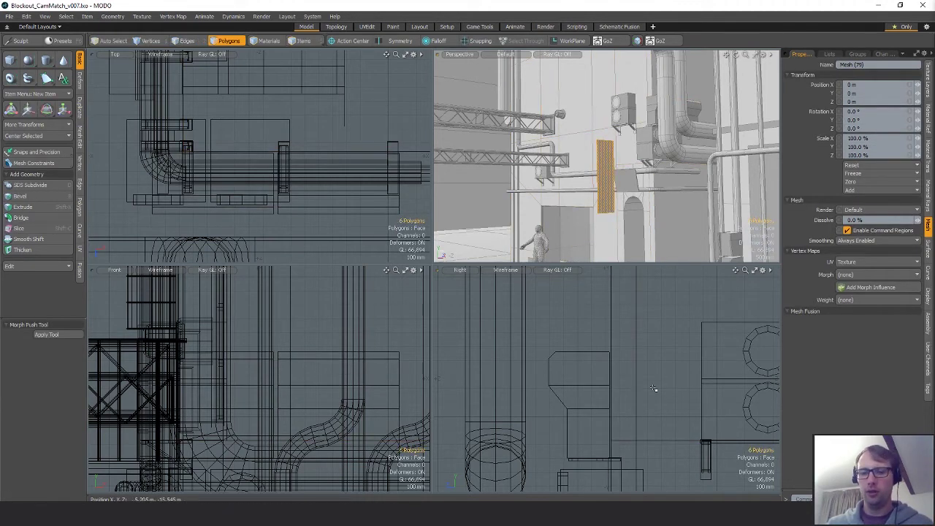
pyautogui.hotkey('ctrl', 'c')
pyautogui.press('n')
pyautogui.hotkey('ctrl', 'v')
# Step: Rotate the pasted panel 90° about the Z axis so it lies horizontally
pyautogui.keyDown('ctrl'); pyautogui.keyDown('alt'); pyautogui.moveTo(654, 388); pyautogui.dragTo(610, 301); pyautogui.keyUp('alt'); pyautogui.keyUp('ctrl')
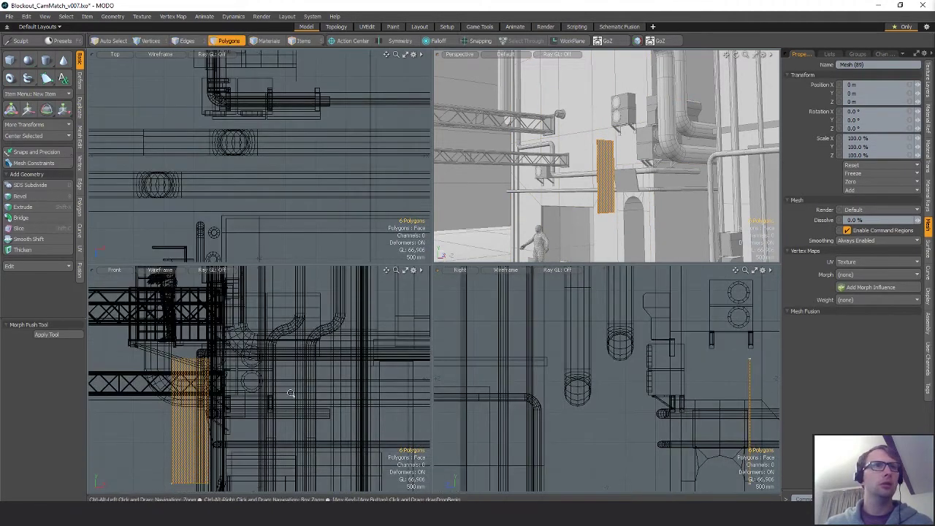
pyautogui.keyDown('ctrl'); pyautogui.keyDown('alt'); pyautogui.moveTo(291, 393); pyautogui.dragTo(219, 388); pyautogui.keyUp('alt'); pyautogui.keyUp('ctrl')
pyautogui.keyDown('alt'); pyautogui.keyDown('shift'); pyautogui.moveTo(219, 388); pyautogui.dragTo(334, 396); pyautogui.keyUp('shift'); pyautogui.keyUp('alt')
pyautogui.press('e')
pyautogui.keyDown('ctrl'); pyautogui.moveTo(338, 349); pyautogui.dragTo(282, 416); pyautogui.keyUp('ctrl')
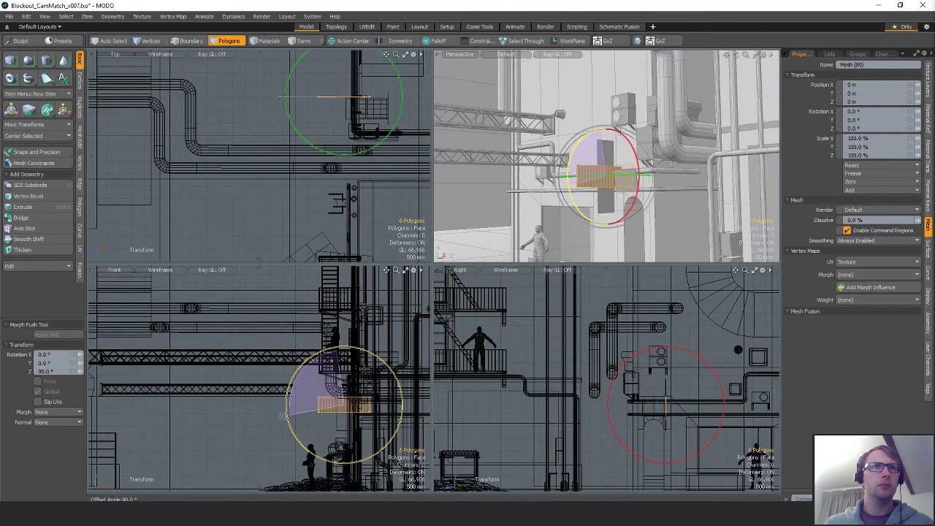
# Step: Move the horizontal panel against the front face of the lower truss beam
pyautogui.press('w')
pyautogui.moveTo(391, 384); pyautogui.dragTo(356, 368)
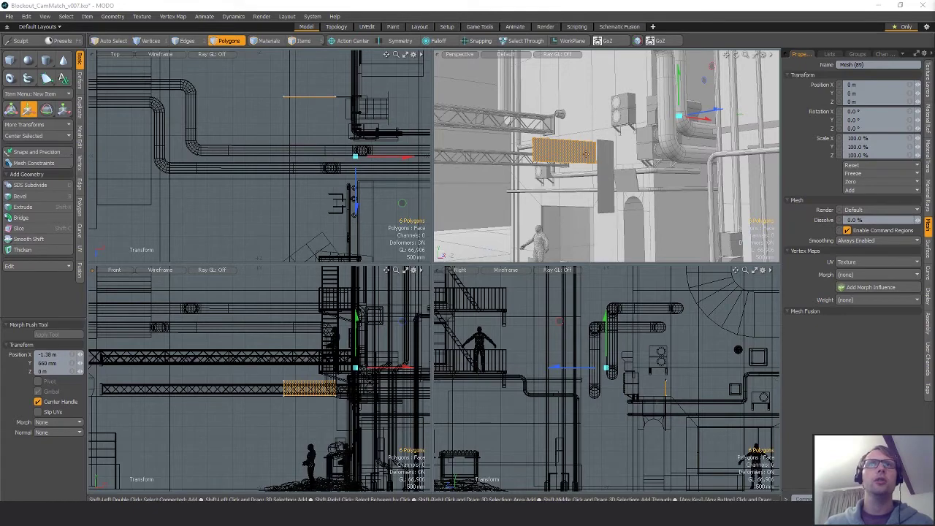
pyautogui.scroll(5, 588, 157)
pyautogui.keyDown('alt'); pyautogui.moveTo(588, 156); pyautogui.dragTo(238, 210); pyautogui.keyUp('alt')
pyautogui.moveTo(355, 186); pyautogui.dragTo(361, 125)
pyautogui.keyDown('ctrl'); pyautogui.keyDown('alt'); pyautogui.moveTo(299, 149); pyautogui.dragTo(263, 234); pyautogui.keyUp('alt'); pyautogui.keyUp('ctrl')
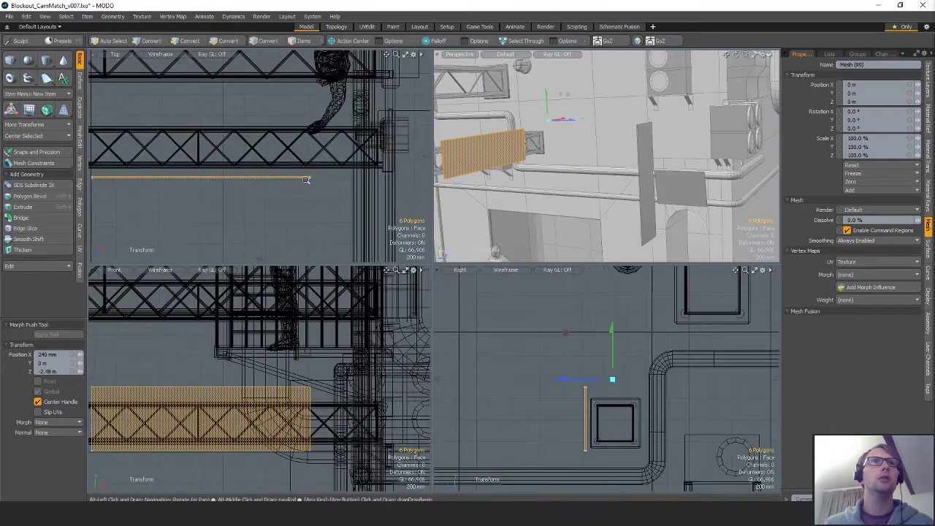
pyautogui.keyDown('ctrl'); pyautogui.keyDown('alt'); pyautogui.moveTo(307, 182); pyautogui.dragTo(340, 182); pyautogui.keyUp('alt'); pyautogui.keyUp('ctrl')
pyautogui.moveTo(303, 199); pyautogui.dragTo(258, 187)
pyautogui.keyDown('alt'); pyautogui.keyDown('shift'); pyautogui.moveTo(258, 187); pyautogui.dragTo(320, 184); pyautogui.keyUp('shift'); pyautogui.keyUp('alt')
# Step: Fit the panel to the lower truss's height by moving its top vertices down 160 mm and its bottom vertices up 60 mm
pyautogui.press('1')
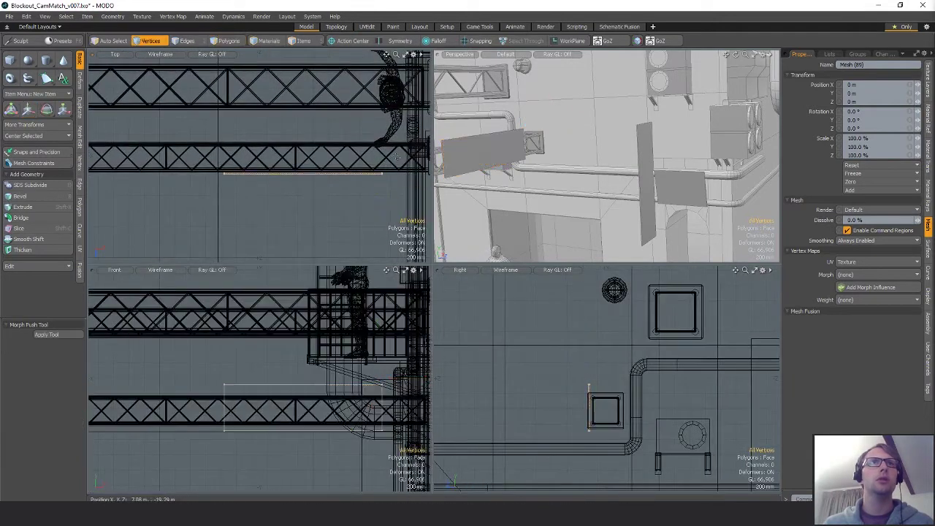
pyautogui.moveTo(470, 391); pyautogui.dragTo(471, 392, button='right')
pyautogui.press('w')
pyautogui.moveTo(304, 345); pyautogui.dragTo(304, 361)
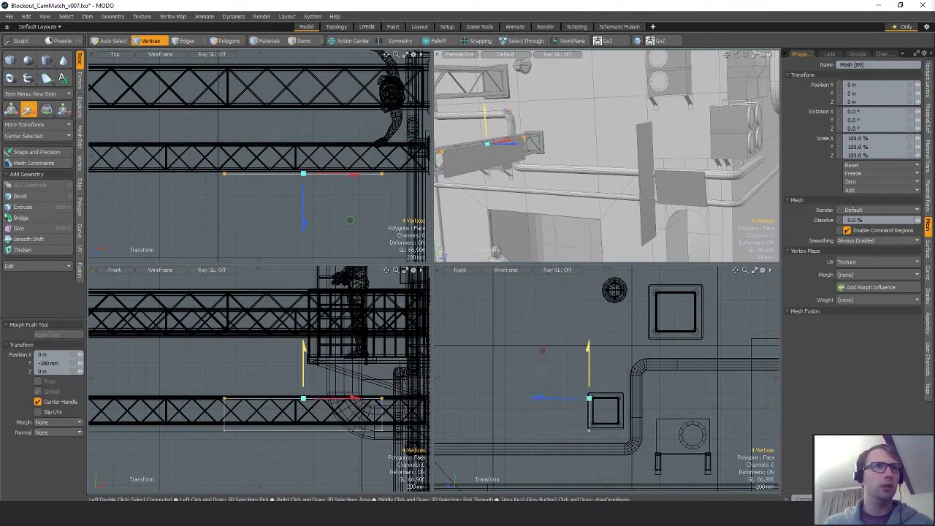
pyautogui.press('q')
pyautogui.moveTo(228, 415); pyautogui.dragTo(483, 452, button='right')
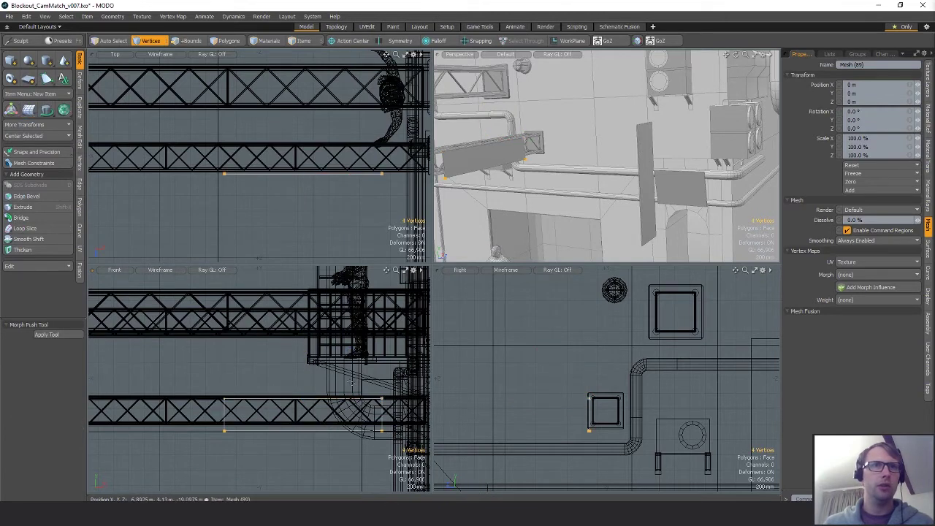
pyautogui.press('w')
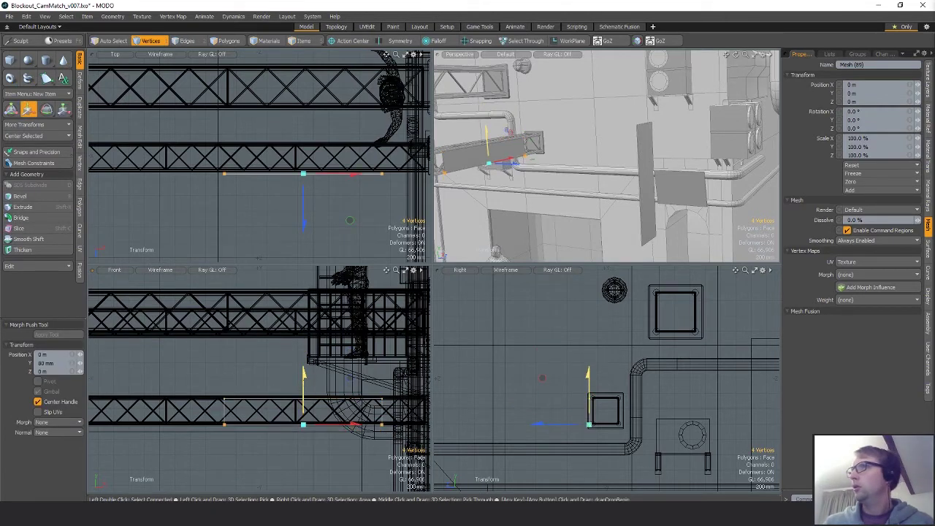
pyautogui.press('space')
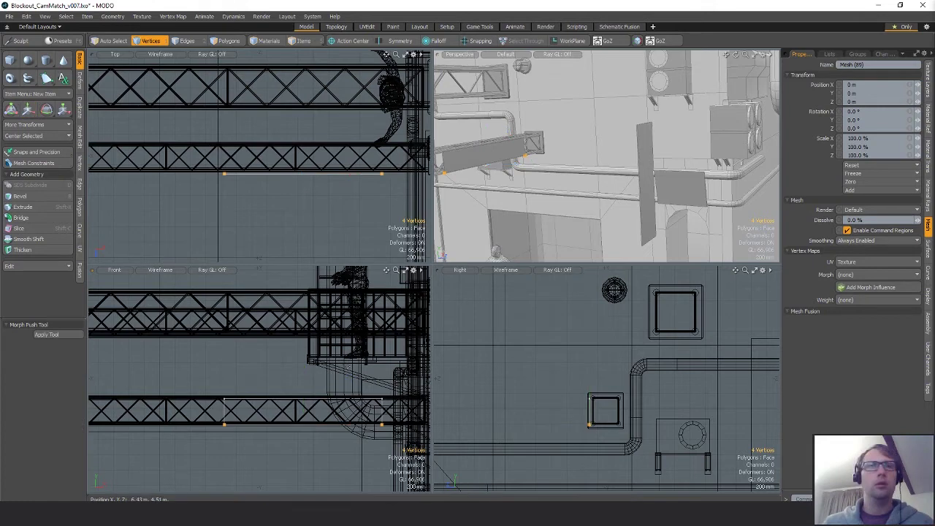
# Step: Extend the panel's wall-side end 516 mm along X toward the truss's end plate
pyautogui.moveTo(411, 449); pyautogui.dragTo(427, 452, button='right')
pyautogui.press('w')
pyautogui.hotkey('shift', 'a')
pyautogui.hotkey('shift', 'a')
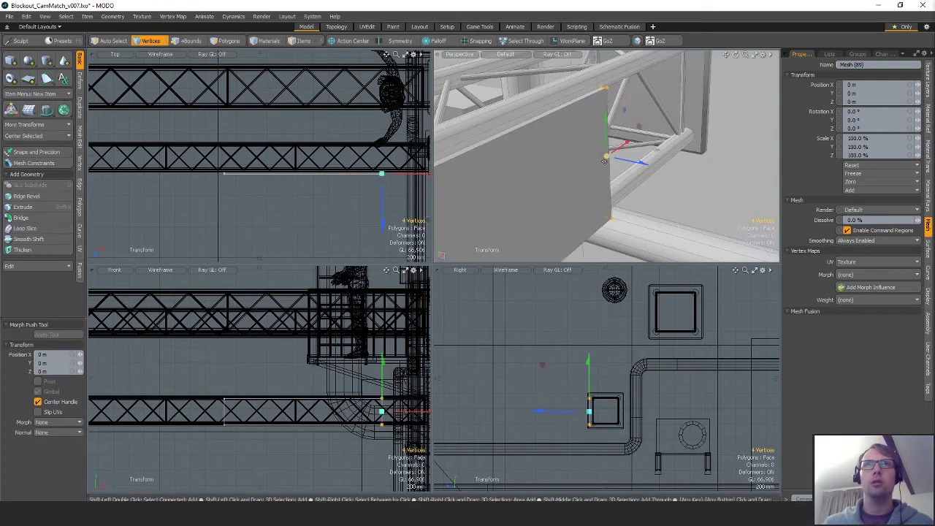
pyautogui.moveTo(605, 177)
pyautogui.keyDown('alt'); pyautogui.mouseDown()
pyautogui.moveTo(578, 156)
pyautogui.moveTo(579, 129)
pyautogui.moveTo(561, 101)
pyautogui.moveTo(603, 88)
pyautogui.mouseUp(); pyautogui.keyUp('alt')
pyautogui.moveTo(683, 142); pyautogui.dragTo(758, 145)
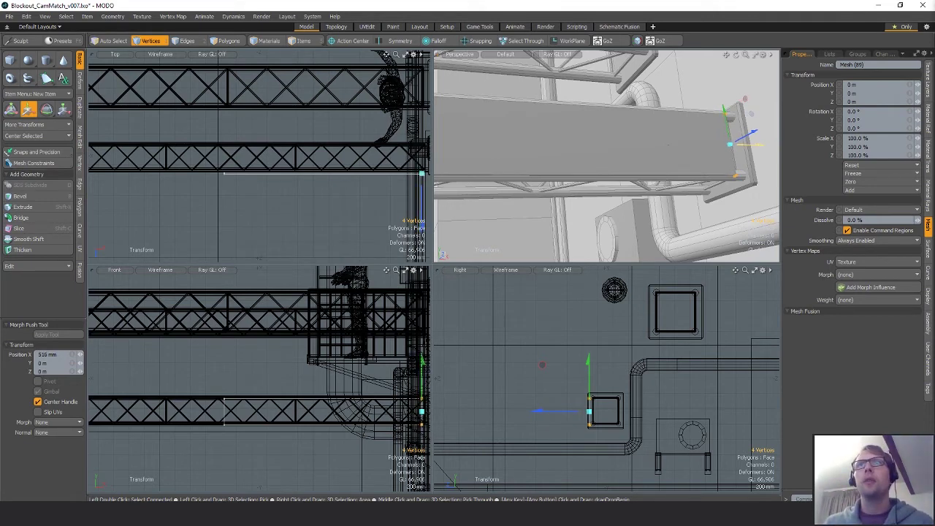
# Step: Move the panel's free end by -800 mm along X to lengthen it along the lower truss
pyautogui.scroll(-4, 669, 144)
pyautogui.keyDown('alt'); pyautogui.keyDown('shift'); pyautogui.moveTo(669, 144); pyautogui.dragTo(760, 160); pyautogui.keyUp('shift'); pyautogui.keyUp('alt')
pyautogui.press('q')
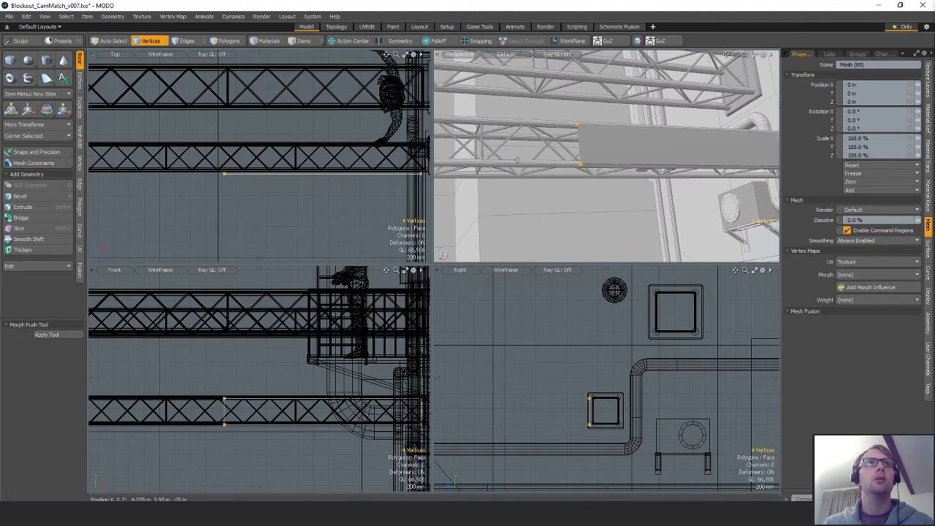
pyautogui.press('w')
pyautogui.scroll(-5, 634, 156)
pyautogui.keyDown('alt'); pyautogui.moveTo(672, 165); pyautogui.dragTo(589, 141); pyautogui.keyUp('alt')
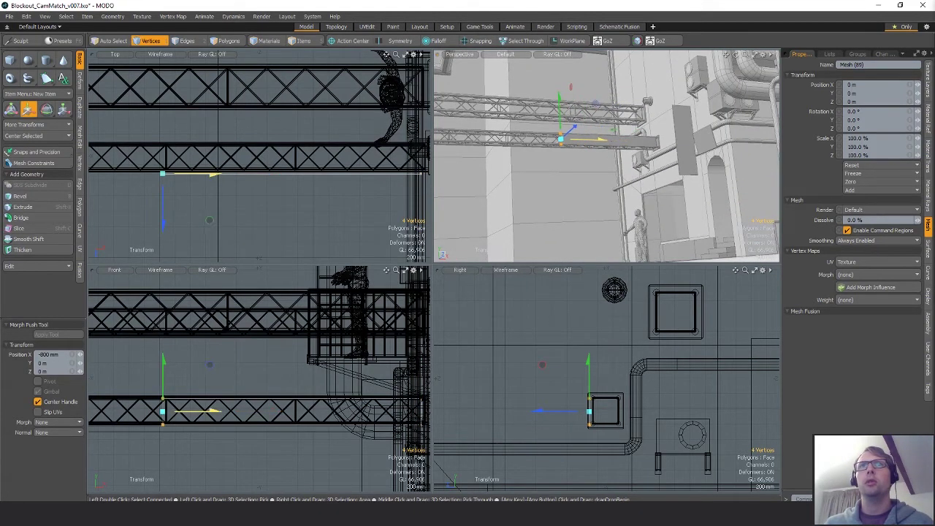
# Step: Scale the whole lower truss panel slightly taller along Y
pyautogui.press('q')
pyautogui.press('r')
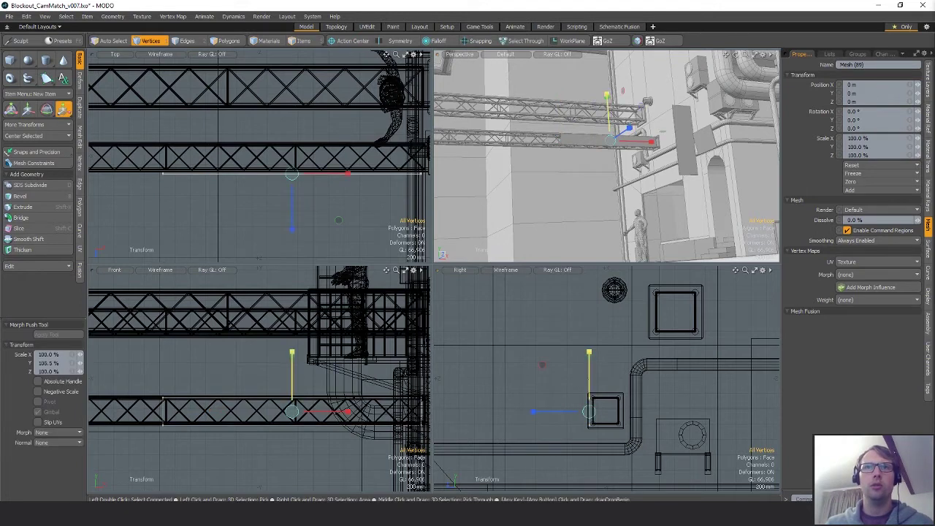
pyautogui.moveTo(607, 94); pyautogui.dragTo(606, 91)
pyautogui.press('space')
# Step: Duplicate the lower truss panel and move the copy 1.29 m along Y and -790 mm along Z to the upper truss
pyautogui.press('space')
pyautogui.press('space')
pyautogui.moveTo(599, 378); pyautogui.dragTo(559, 453, button='right')
pyautogui.moveTo(686, 374)
pyautogui.keyDown('alt'); pyautogui.keyDown('shift'); pyautogui.mouseDown()
pyautogui.moveTo(656, 398)
pyautogui.moveTo(731, 312)
pyautogui.mouseUp(); pyautogui.keyUp('shift'); pyautogui.keyUp('alt')
pyautogui.hotkey('ctrl', 'v')
pyautogui.press('w')
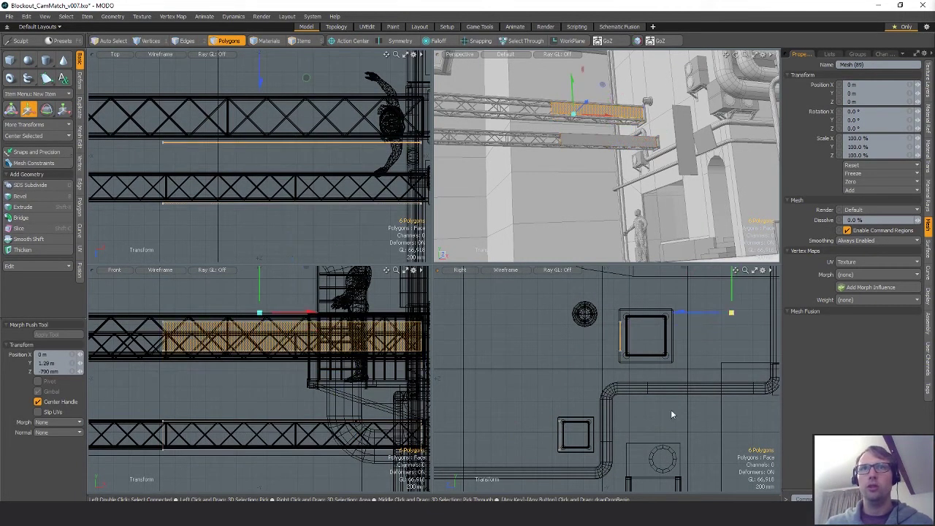
# Step: Scale up the copied panel to nearly match the height of the upper truss
pyautogui.keyDown('alt'); pyautogui.keyDown('shift'); pyautogui.moveTo(673, 413); pyautogui.dragTo(632, 439); pyautogui.keyUp('shift'); pyautogui.keyUp('alt')
pyautogui.keyDown('ctrl'); pyautogui.keyDown('alt'); pyautogui.moveTo(633, 439); pyautogui.dragTo(668, 385); pyautogui.keyUp('alt'); pyautogui.keyUp('ctrl')
pyautogui.press('r')
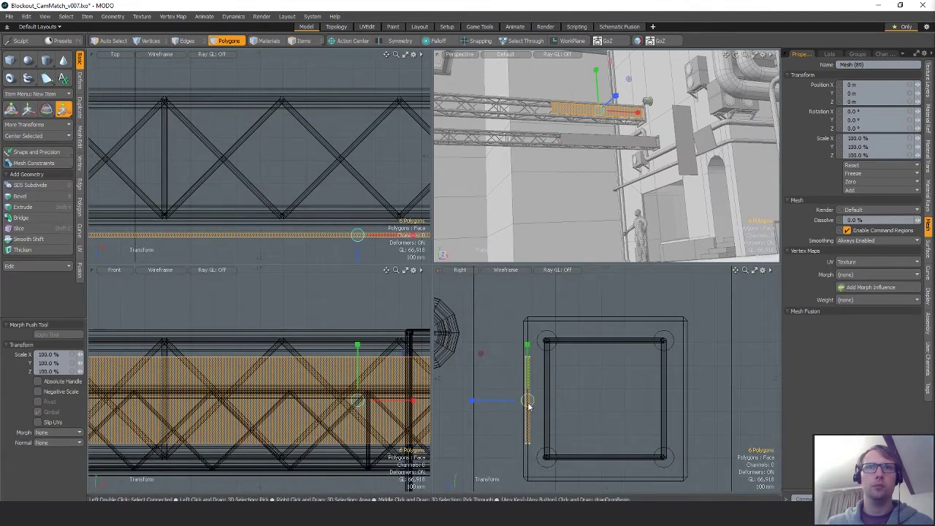
pyautogui.moveTo(528, 402); pyautogui.dragTo(575, 385)
# Step: Move the upper panel by -1.46 m along X, 15 mm along Y and -20 mm along Z against the upper truss
pyautogui.press('w')
pyautogui.moveTo(575, 384); pyautogui.dragTo(580, 380)
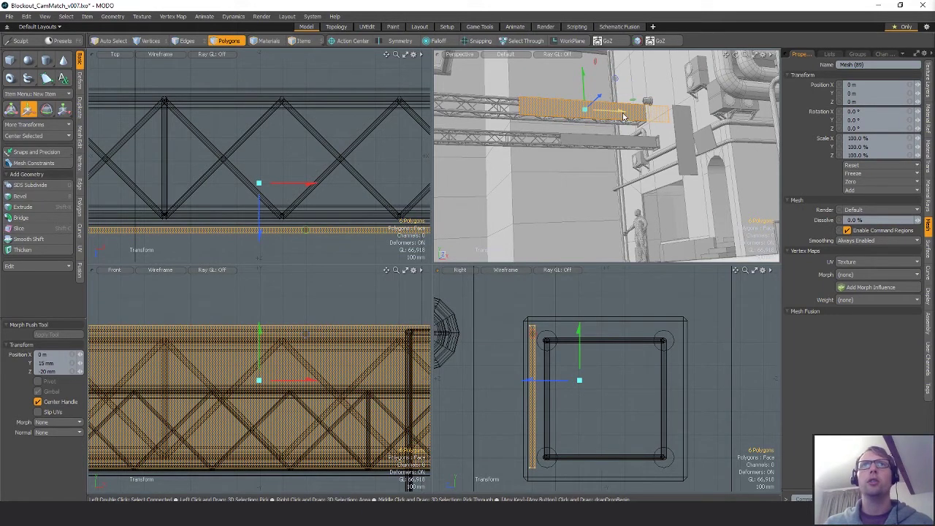
pyautogui.moveTo(623, 117); pyautogui.dragTo(591, 116)
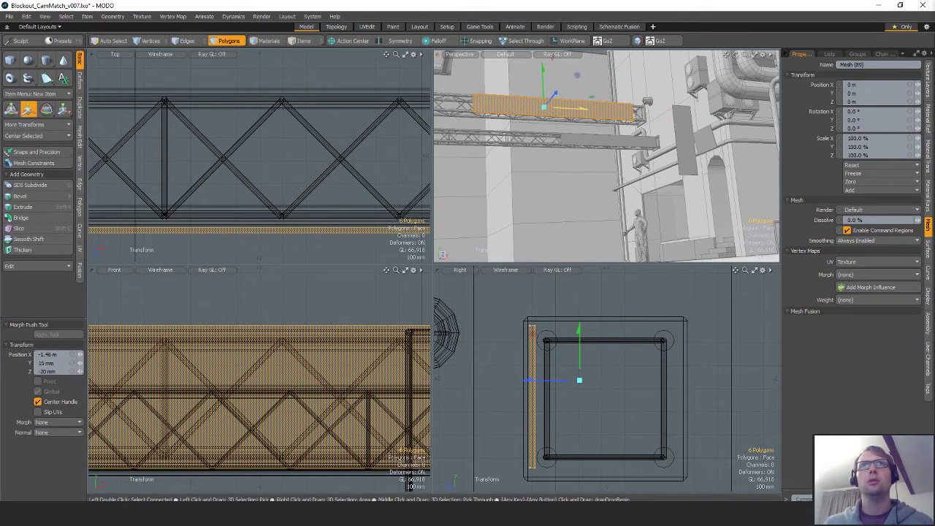
pyautogui.hotkey('shift', 'a')
pyautogui.press('space')
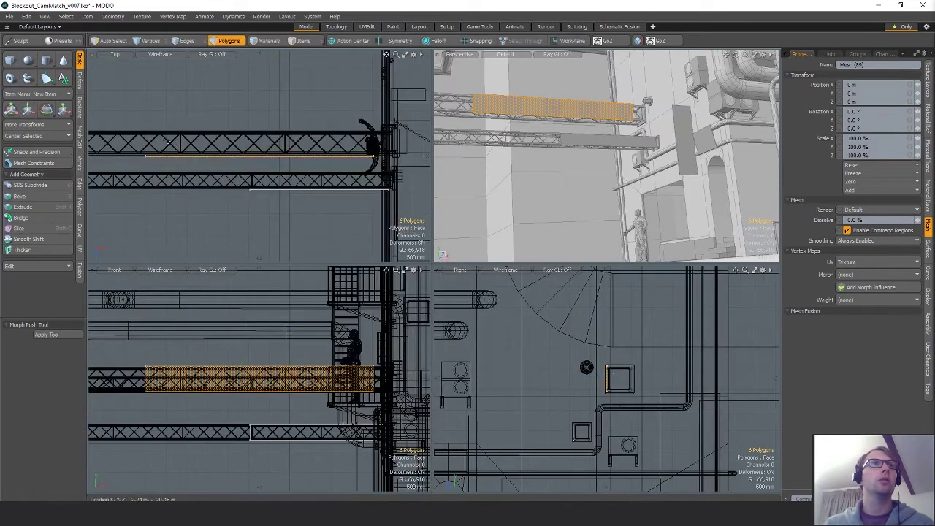
# Step: Shorten the upper truss panel by moving the vertices of one end about 2 m along X
pyautogui.press('space')
pyautogui.press('w')
pyautogui.moveTo(223, 202); pyautogui.dragTo(266, 202)
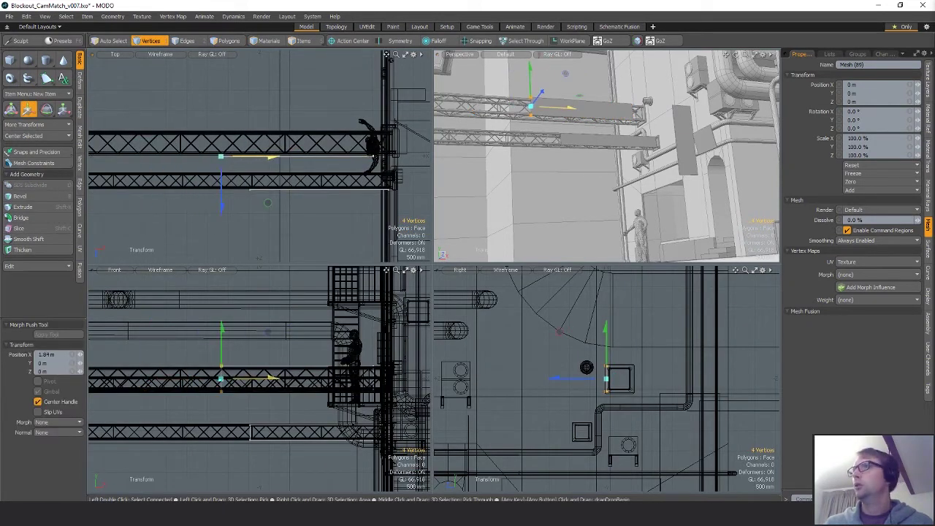
# Step: Duplicate the shortened panel and move the copy along X to the far part of the upper truss
pyautogui.press('space')
pyautogui.press('space')
pyautogui.press('space')
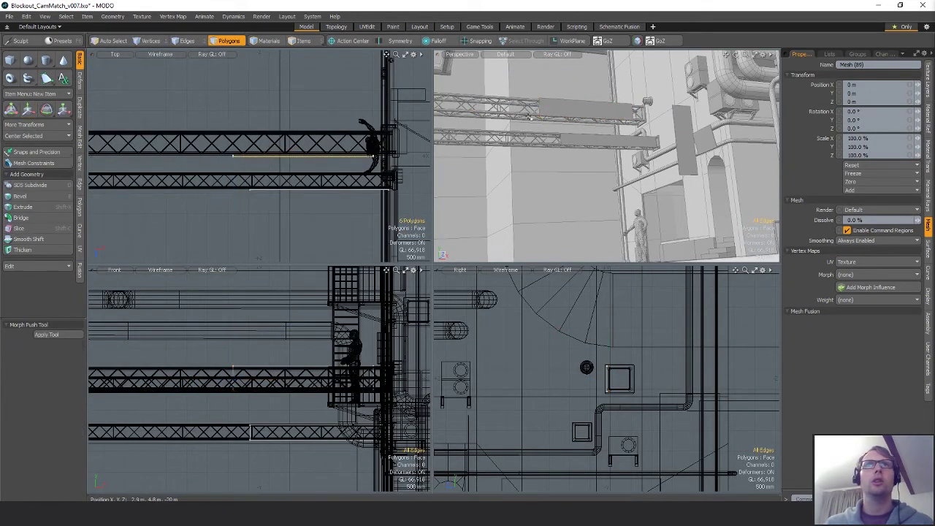
pyautogui.doubleClick(588, 110)
pyautogui.moveTo(588, 109)
pyautogui.keyDown('alt'); pyautogui.keyDown('shift'); pyautogui.mouseDown()
pyautogui.moveTo(655, 109)
pyautogui.moveTo(541, 106)
pyautogui.moveTo(585, 110)
pyautogui.mouseUp(); pyautogui.keyUp('shift'); pyautogui.keyUp('alt')
pyautogui.press('w')
# Step: Scale the copied truss panel to 58% in X and 161% in Y
pyautogui.press('r')
pyautogui.press('space')
pyautogui.press('r')
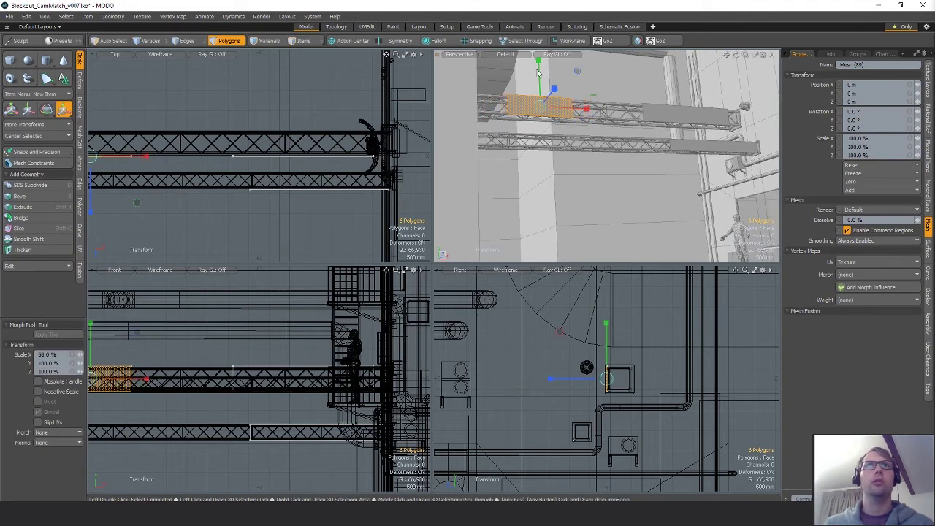
pyautogui.moveTo(606, 323); pyautogui.dragTo(606, 289)
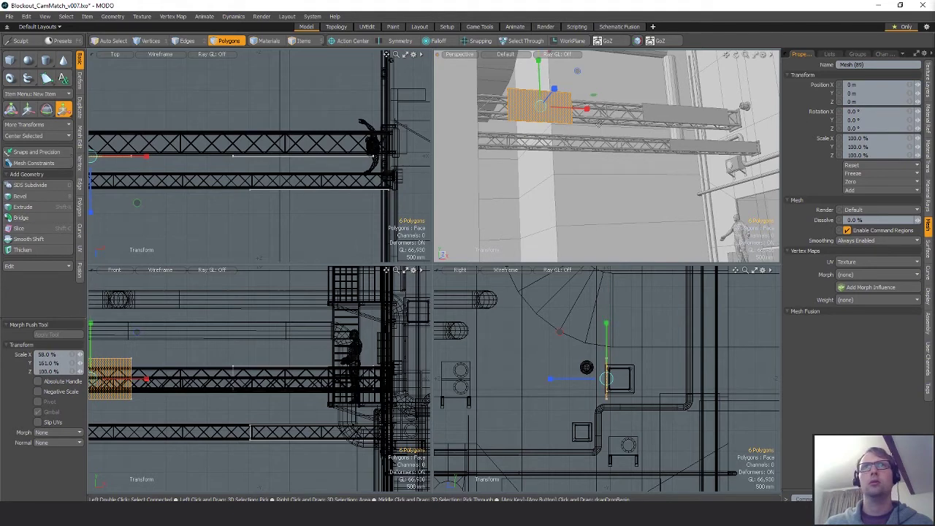
pyautogui.press('q')
pyautogui.click(654, 190)
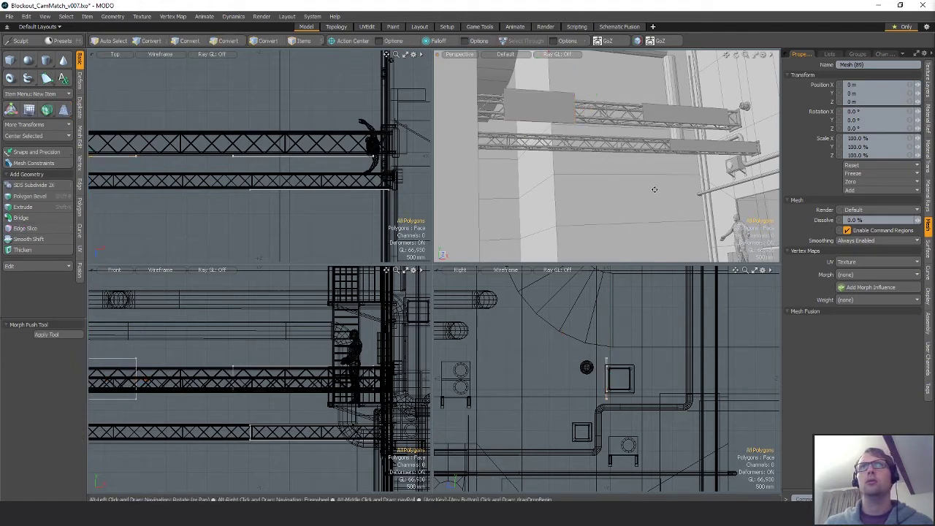
# Step: Copy the large rectangular duct on the far building's wall into a new mesh item
pyautogui.keyDown('alt'); pyautogui.moveTo(653, 190); pyautogui.dragTo(669, 132); pyautogui.keyUp('alt')
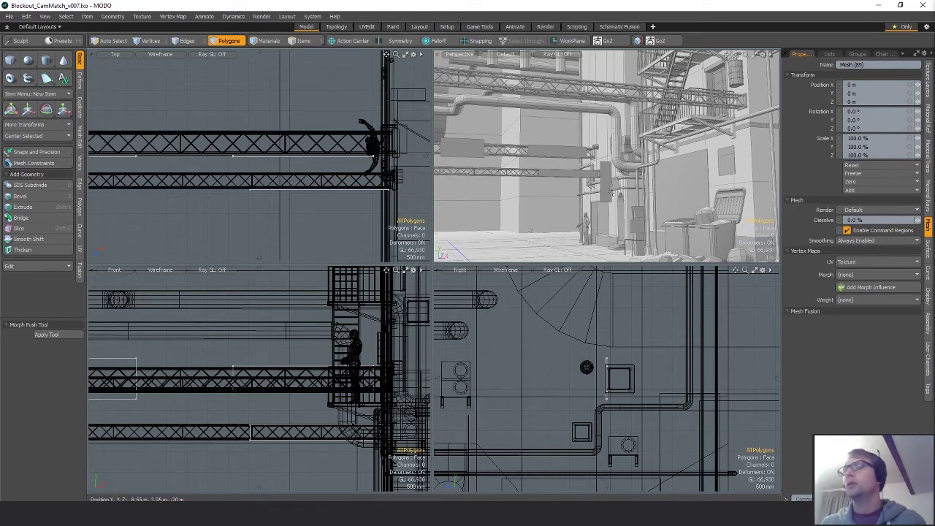
pyautogui.keyDown('alt'); pyautogui.moveTo(556, 198); pyautogui.dragTo(570, 150); pyautogui.keyUp('alt')
pyautogui.press('1')
pyautogui.press('5')
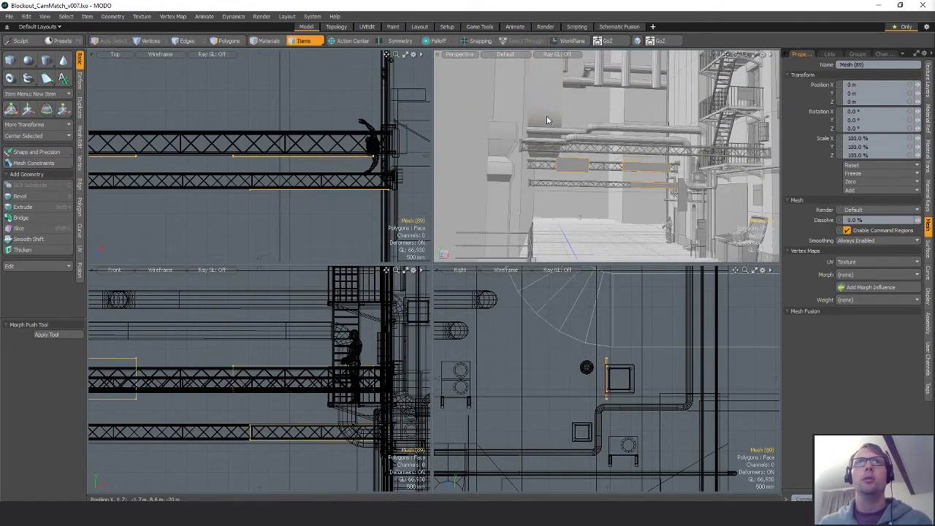
pyautogui.click(547, 119)
pyautogui.press('3')
pyautogui.doubleClick(548, 119)
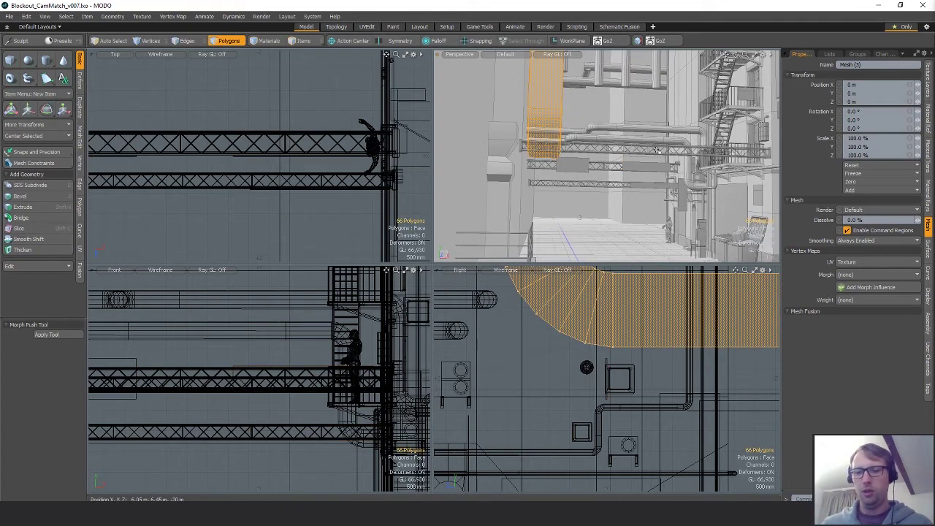
pyautogui.press('n')
pyautogui.hotkey('ctrl', 'v')
# Step: Move the pasted duct across to the fire-escape building and scale it down uniformly to about half its size
pyautogui.keyDown('alt'); pyautogui.moveTo(657, 149); pyautogui.dragTo(669, 153); pyautogui.keyUp('alt')
pyautogui.press('w')
pyautogui.moveTo(578, 170); pyautogui.dragTo(705, 252)
pyautogui.keyDown('alt'); pyautogui.moveTo(329, 190); pyautogui.dragTo(293, 191); pyautogui.keyUp('alt')
pyautogui.press('r')
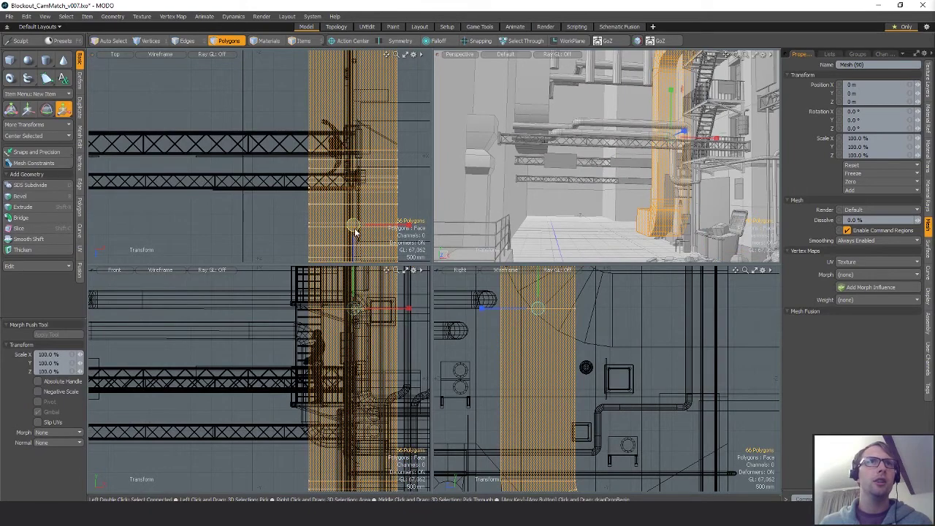
pyautogui.moveTo(356, 231); pyautogui.dragTo(319, 232)
# Step: Move the scaled duct -560 mm along X against the fire-escape building's wall and raise it above the wall boxes
pyautogui.press('w')
pyautogui.moveTo(394, 156); pyautogui.dragTo(371, 126)
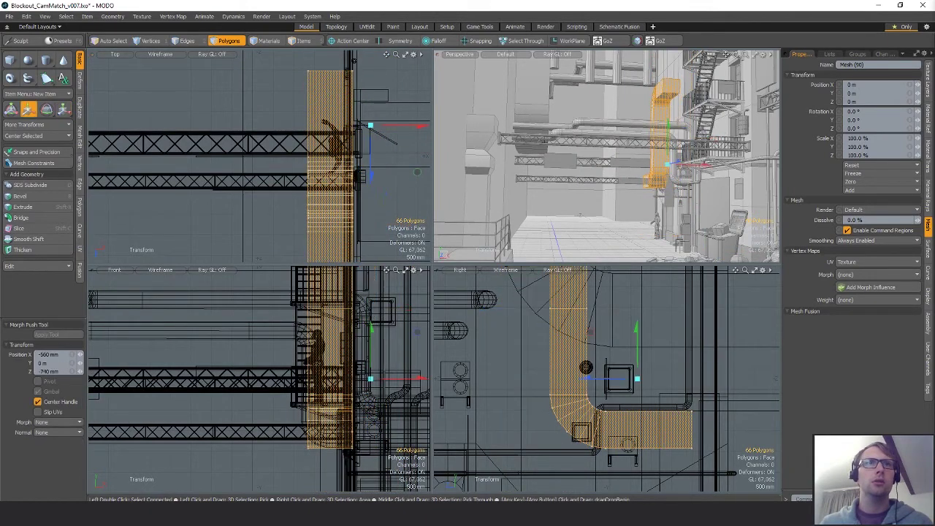
pyautogui.keyDown('alt'); pyautogui.moveTo(628, 299); pyautogui.dragTo(602, 319); pyautogui.keyUp('alt')
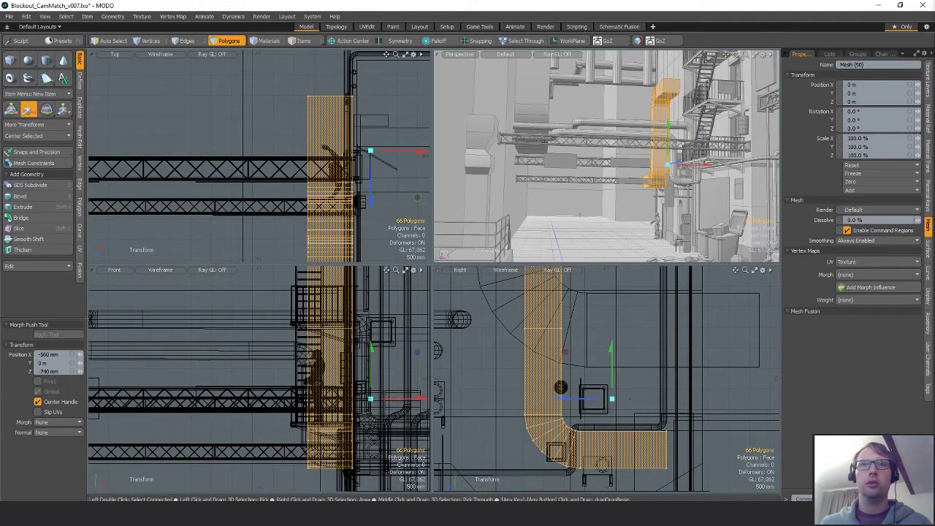
pyautogui.moveTo(628, 402); pyautogui.dragTo(635, 319)
pyautogui.keyDown('alt'); pyautogui.moveTo(659, 178); pyautogui.dragTo(630, 147); pyautogui.keyUp('alt')
pyautogui.press('q')
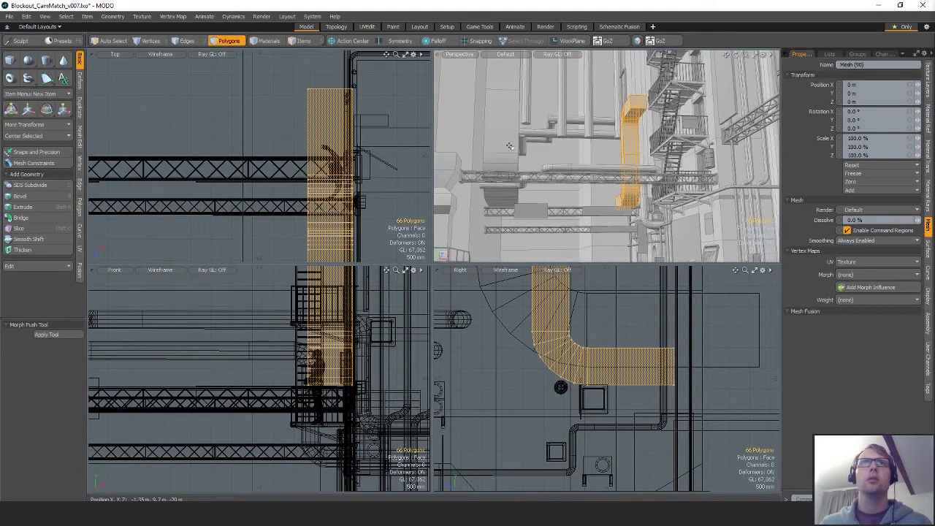
# Step: Delete the original large duct from the far building's wall
pyautogui.press('5')
pyautogui.click(513, 152)
pyautogui.press('3')
pyautogui.doubleClick(513, 150)
pyautogui.press('Delete')
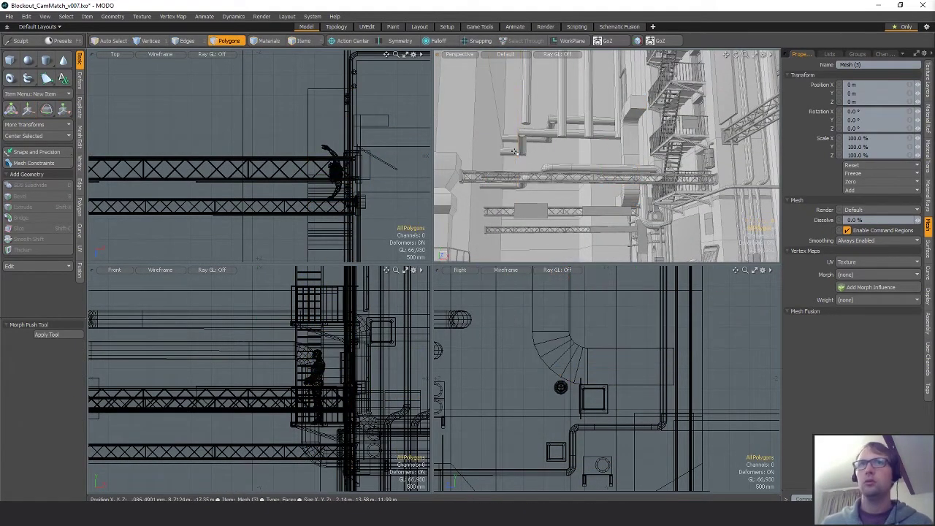
# Step: Reposition the new duct by 100 mm along X, 480 mm along Y and 1.96 m along Z
pyautogui.press('5')
pyautogui.click(625, 192)
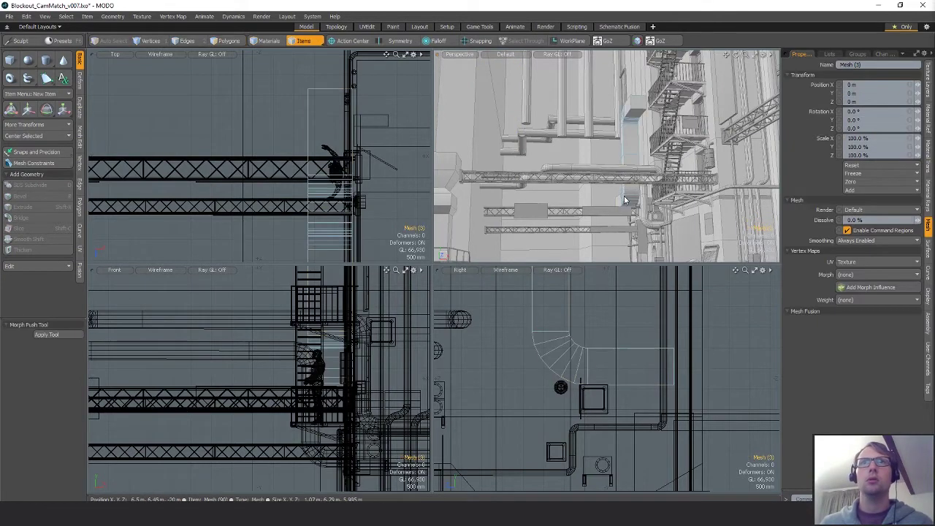
pyautogui.press('3')
pyautogui.doubleClick(628, 194)
pyautogui.hotkey('shift', 'a')
pyautogui.keyDown('alt'); pyautogui.moveTo(630, 191); pyautogui.dragTo(633, 147); pyautogui.keyUp('alt')
pyautogui.press('w')
pyautogui.moveTo(602, 179); pyautogui.dragTo(607, 178)
pyautogui.moveTo(630, 140); pyautogui.dragTo(665, 108)
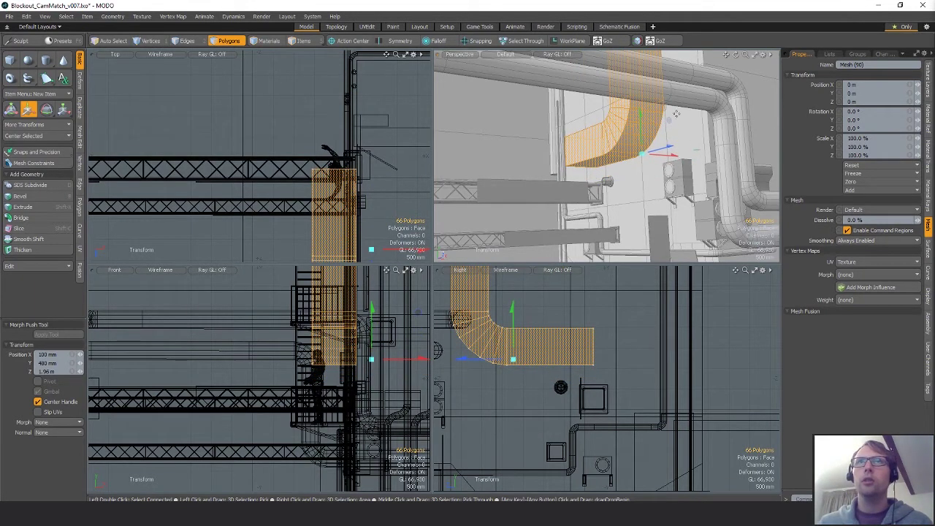
# Step: Duplicate the upright duct and rotate the copy so that it runs horizontally
pyautogui.keyDown('alt'); pyautogui.moveTo(673, 148); pyautogui.dragTo(669, 173); pyautogui.keyUp('alt')
pyautogui.keyDown('alt'); pyautogui.keyDown('shift'); pyautogui.moveTo(538, 379); pyautogui.dragTo(589, 415); pyautogui.keyUp('shift'); pyautogui.keyUp('alt')
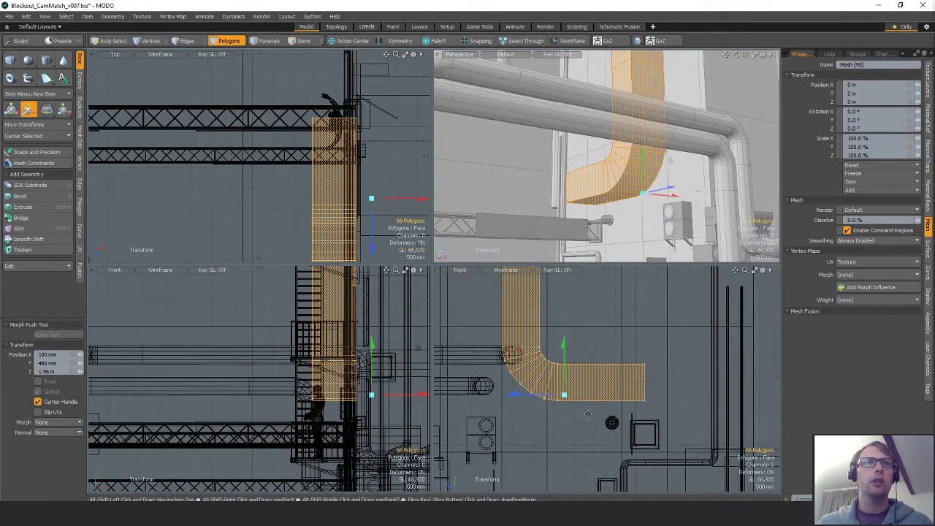
pyautogui.press('space')
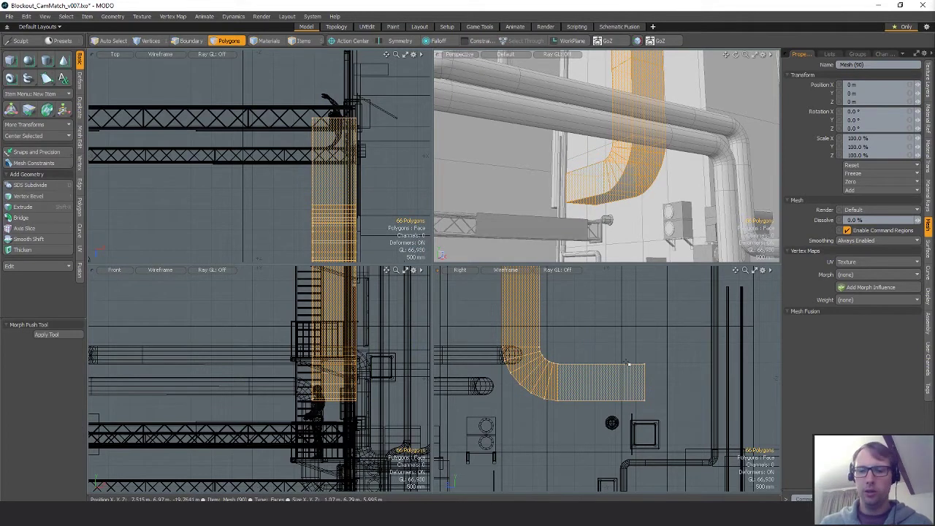
pyautogui.hotkey('ctrl', 'v')
pyautogui.press('e')
pyautogui.keyDown('ctrl'); pyautogui.moveTo(381, 300); pyautogui.dragTo(407, 363); pyautogui.keyUp('ctrl')
# Step: Move the horizontal copy 2.88 m along X and -1.38 m along Y, plus another 160 mm along X
pyautogui.press('w')
pyautogui.scroll(4, 333, 87)
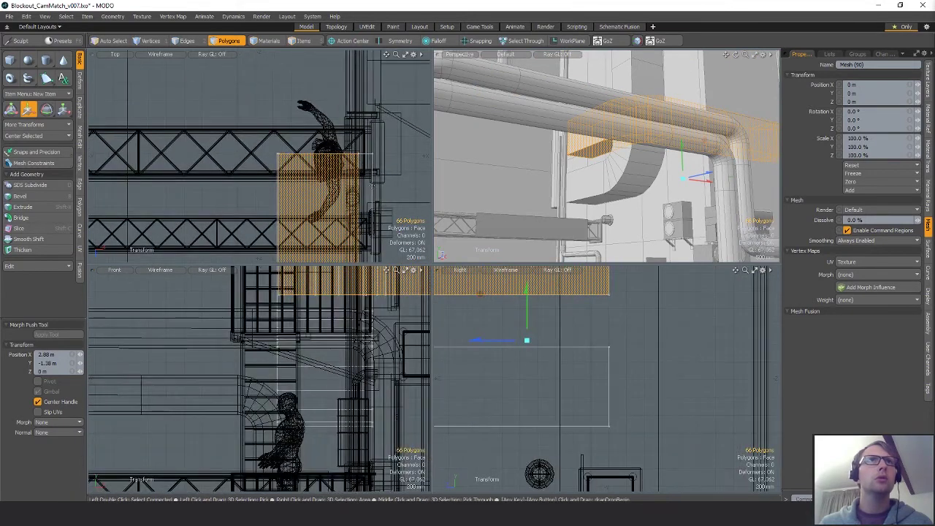
pyautogui.moveTo(370, 184); pyautogui.dragTo(386, 182)
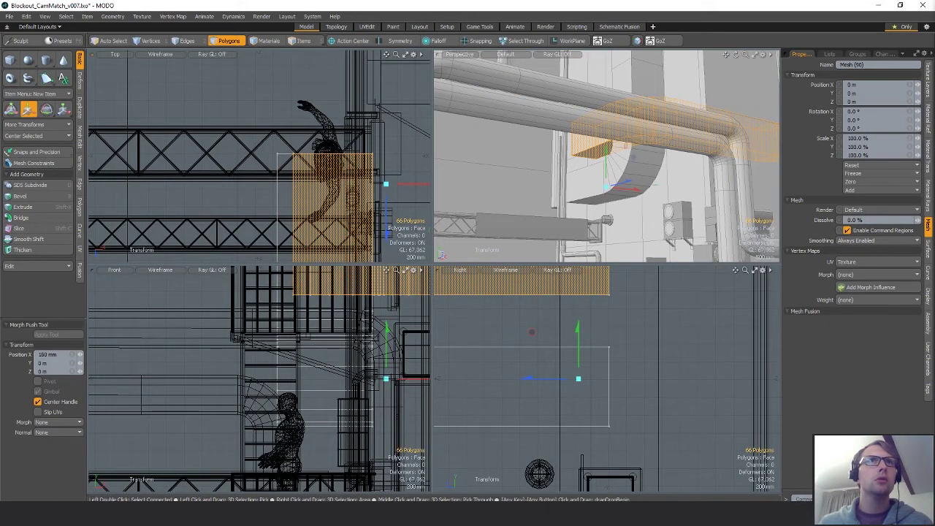
# Step: Delete the upright duct and keep only the horizontal copy
pyautogui.scroll(-3, 353, 174)
pyautogui.keyDown('alt'); pyautogui.keyDown('shift'); pyautogui.moveTo(366, 228); pyautogui.dragTo(315, 158); pyautogui.keyUp('shift'); pyautogui.keyUp('alt')
pyautogui.scroll(-1, 315, 158)
pyautogui.keyDown('alt'); pyautogui.keyDown('shift'); pyautogui.moveTo(327, 194); pyautogui.dragTo(261, 186); pyautogui.keyUp('shift'); pyautogui.keyUp('alt')
pyautogui.press('q')
pyautogui.click(224, 198)
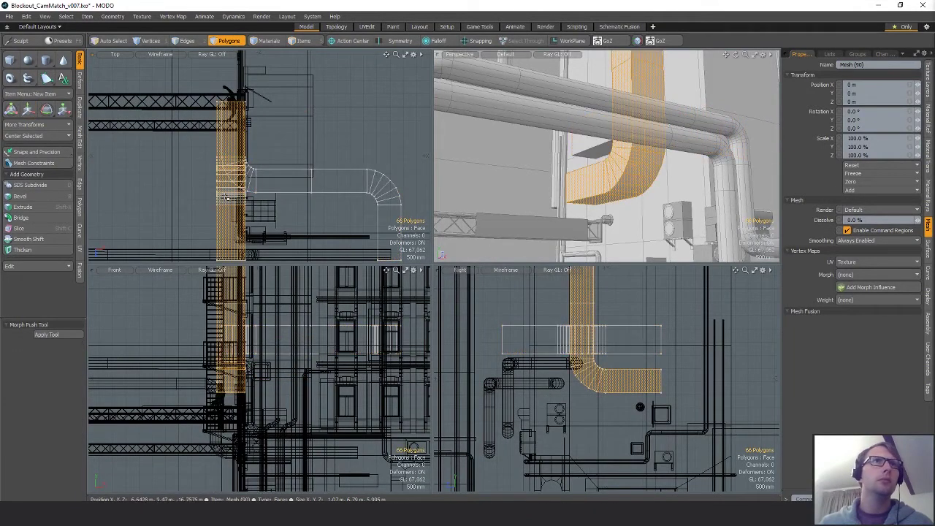
pyautogui.press('Delete')
# Step: Move the horizontal duct about -145 mm along X and 2.545 m along Z to the building's corner
pyautogui.moveTo(328, 135)
pyautogui.keyDown('alt'); pyautogui.keyDown('shift'); pyautogui.mouseDown()
pyautogui.moveTo(298, 121)
pyautogui.moveTo(312, 131)
pyautogui.mouseUp(); pyautogui.keyUp('shift'); pyautogui.keyUp('alt')
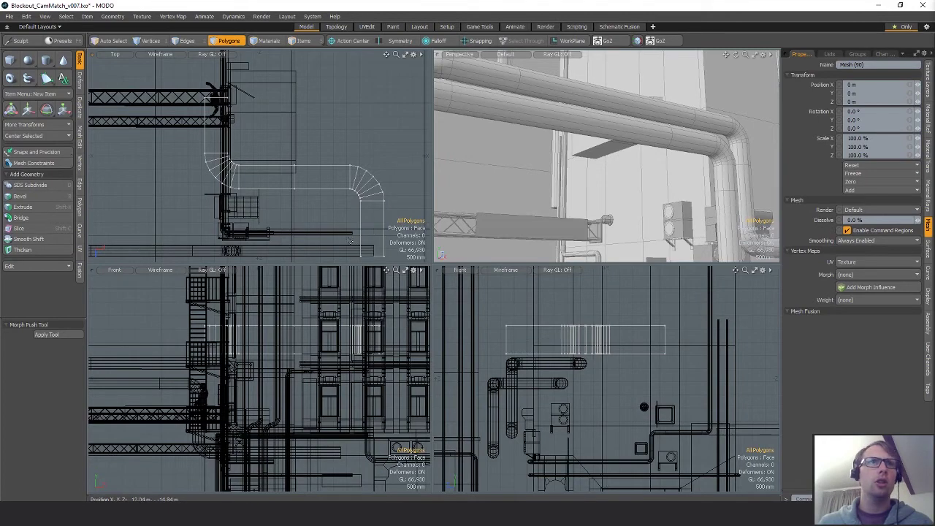
pyautogui.hotkey('shift', 'Up')
pyautogui.keyDown('ctrl'); pyautogui.keyDown('alt'); pyautogui.moveTo(371, 335); pyautogui.dragTo(344, 322); pyautogui.keyUp('alt'); pyautogui.keyUp('ctrl')
pyautogui.moveTo(316, 202)
pyautogui.keyDown('ctrl'); pyautogui.keyDown('alt'); pyautogui.mouseDown()
pyautogui.moveTo(295, 185)
pyautogui.moveTo(322, 197)
pyautogui.mouseUp(); pyautogui.keyUp('alt'); pyautogui.keyUp('ctrl')
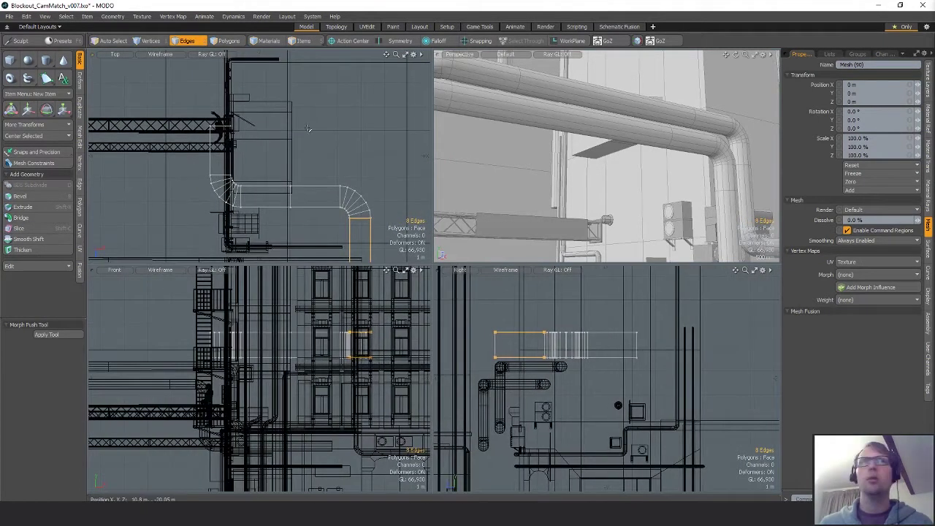
pyautogui.click(245, 160)
pyautogui.keyDown('ctrl'); pyautogui.keyDown('alt'); pyautogui.moveTo(244, 161); pyautogui.dragTo(274, 164); pyautogui.keyUp('alt'); pyautogui.keyUp('ctrl')
pyautogui.keyDown('alt'); pyautogui.moveTo(227, 174); pyautogui.dragTo(315, 157); pyautogui.keyUp('alt')
pyautogui.press('w')
pyautogui.keyDown('alt'); pyautogui.moveTo(562, 139); pyautogui.dragTo(621, 190); pyautogui.keyUp('alt')
pyautogui.keyDown('alt'); pyautogui.moveTo(621, 161); pyautogui.dragTo(694, 118); pyautogui.keyUp('alt')
pyautogui.keyDown('alt'); pyautogui.moveTo(647, 146); pyautogui.dragTo(668, 139); pyautogui.keyUp('alt')
pyautogui.keyDown('ctrl'); pyautogui.keyDown('alt'); pyautogui.moveTo(668, 139); pyautogui.dragTo(725, 166); pyautogui.keyUp('alt'); pyautogui.keyUp('ctrl')
pyautogui.hotkey('shift', 'a')
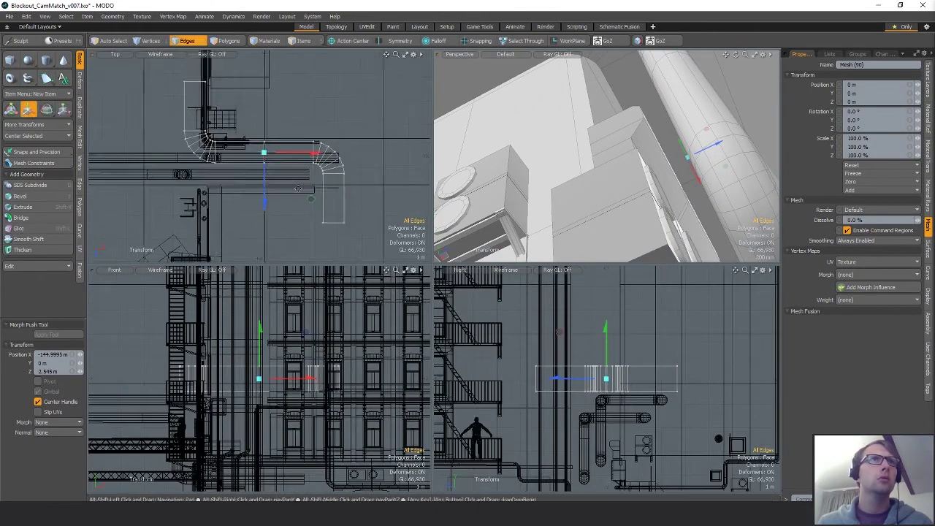
# Step: Fine-tune the horizontal duct around the building corner by -36 mm in X, 80 mm in Y and 20 mm in Z
pyautogui.keyDown('ctrl'); pyautogui.keyDown('alt'); pyautogui.moveTo(260, 133); pyautogui.dragTo(366, 136); pyautogui.keyUp('alt'); pyautogui.keyUp('ctrl')
pyautogui.keyDown('ctrl'); pyautogui.keyDown('alt'); pyautogui.moveTo(301, 179); pyautogui.dragTo(353, 157); pyautogui.keyUp('alt'); pyautogui.keyUp('ctrl')
pyautogui.moveTo(292, 161); pyautogui.dragTo(310, 187)
pyautogui.scroll(-5, 313, 149)
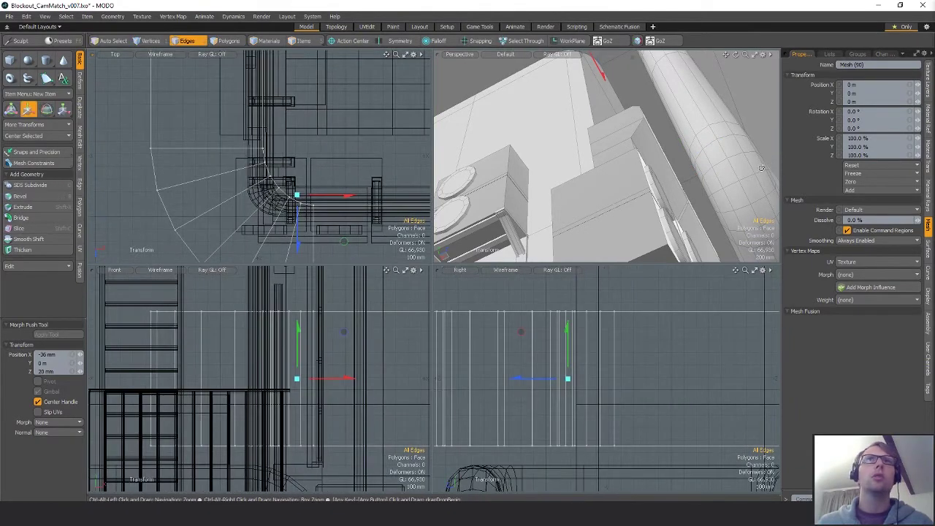
pyautogui.keyDown('alt'); pyautogui.moveTo(541, 156); pyautogui.dragTo(643, 162); pyautogui.keyUp('alt')
pyautogui.keyDown('ctrl'); pyautogui.keyDown('alt'); pyautogui.moveTo(643, 162); pyautogui.dragTo(585, 155); pyautogui.keyUp('alt'); pyautogui.keyUp('ctrl')
pyautogui.keyDown('alt'); pyautogui.keyDown('shift'); pyautogui.moveTo(585, 155); pyautogui.dragTo(597, 141); pyautogui.keyUp('shift'); pyautogui.keyUp('alt')
pyautogui.keyDown('alt'); pyautogui.keyDown('shift'); pyautogui.moveTo(597, 140); pyautogui.dragTo(625, 125); pyautogui.keyUp('shift'); pyautogui.keyUp('alt')
pyautogui.scroll(-9, 301, 188)
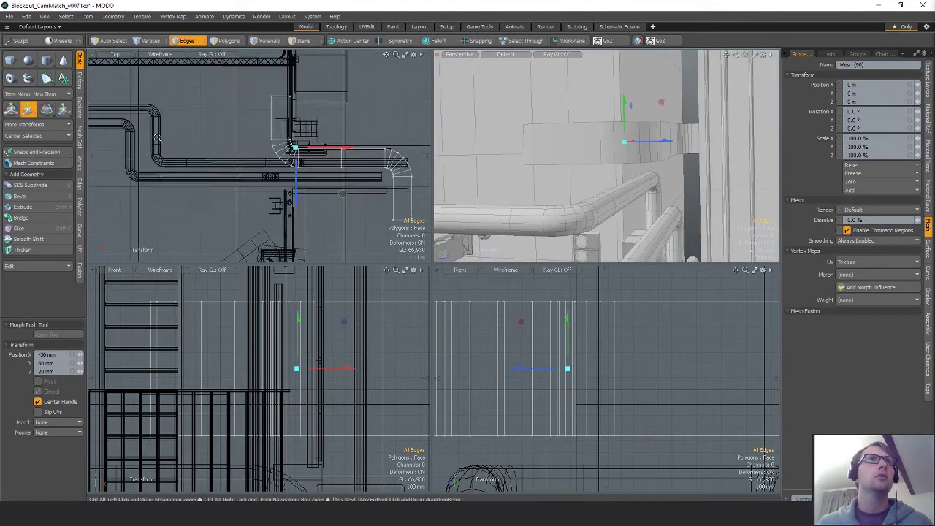
# Step: Extend the duct's end edges by about 5 m along negative Z across the wall
pyautogui.press('space')
pyautogui.moveTo(258, 134); pyautogui.dragTo(325, 162, button='right')
pyautogui.press('w')
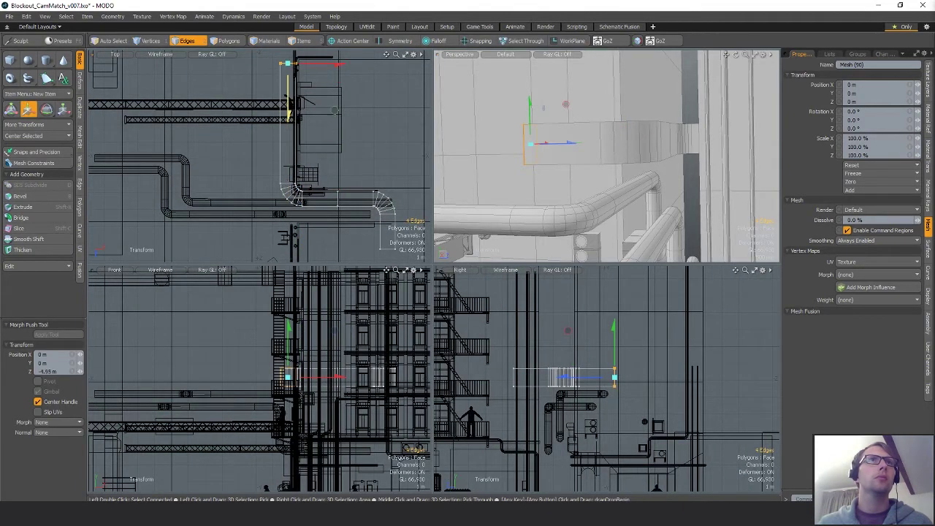
pyautogui.moveTo(289, 114); pyautogui.dragTo(289, 111)
pyautogui.press('space')
pyautogui.click(362, 116)
# Step: Duplicate the whole duct and rotate the copy in 90° increments so that its middle run stands upright along the wall
pyautogui.keyDown('alt'); pyautogui.moveTo(537, 121); pyautogui.dragTo(672, 135); pyautogui.keyUp('alt')
pyautogui.press('space')
pyautogui.press('space')
pyautogui.doubleClick(576, 112)
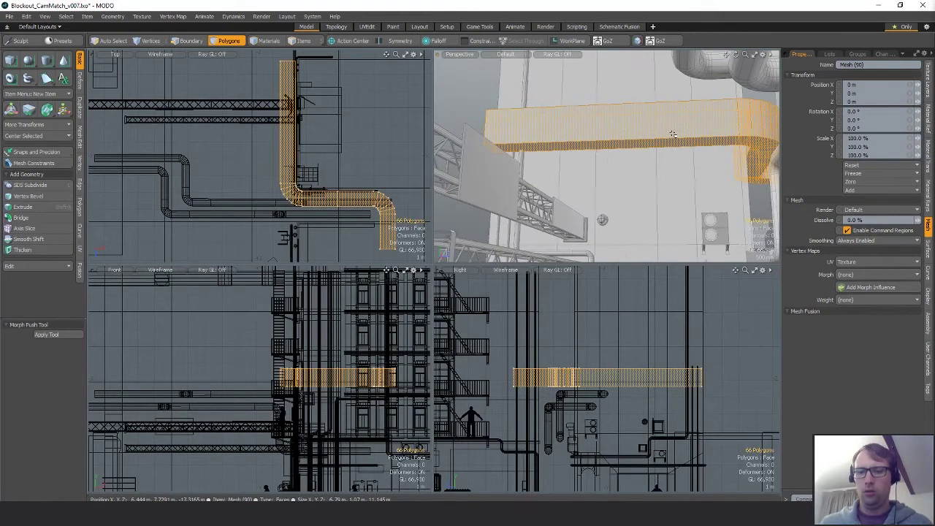
pyautogui.press('w')
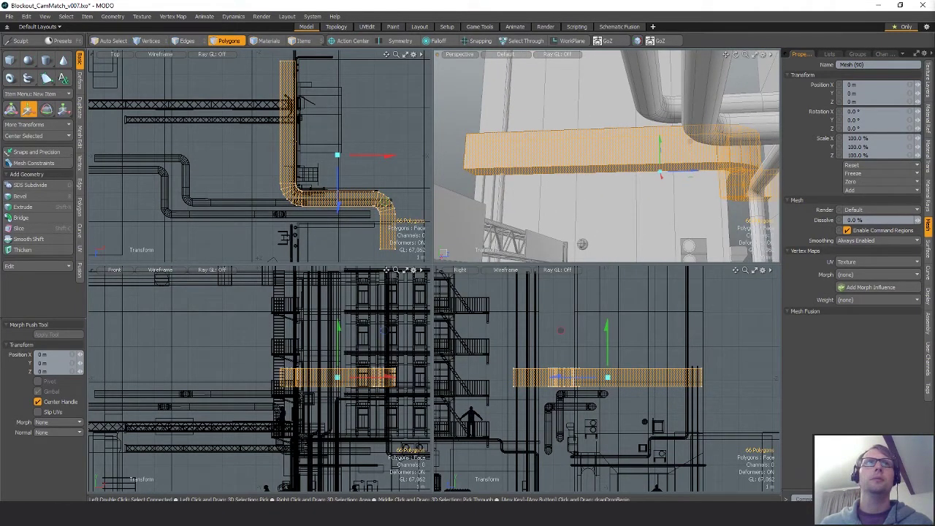
pyautogui.press('e')
pyautogui.moveTo(371, 107); pyautogui.dragTo(384, 191)
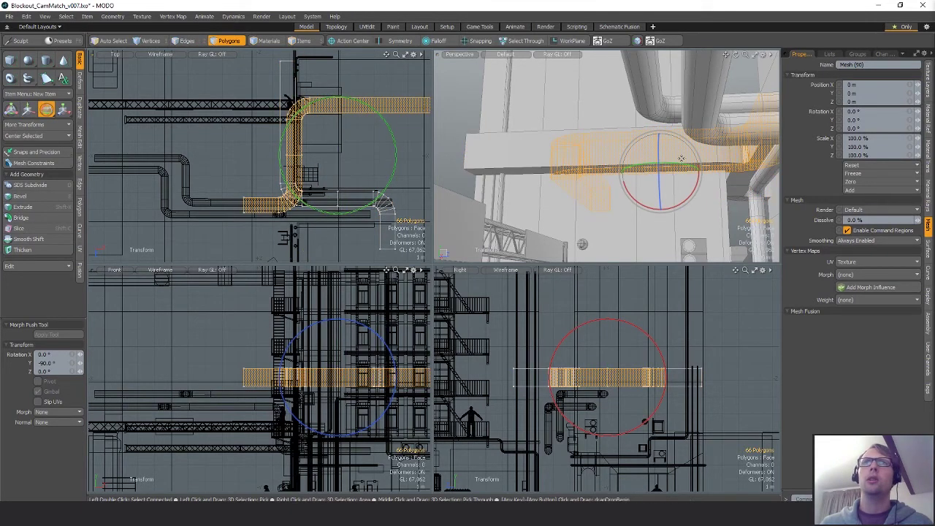
pyautogui.keyDown('ctrl'); pyautogui.moveTo(699, 181); pyautogui.dragTo(672, 133); pyautogui.keyUp('ctrl')
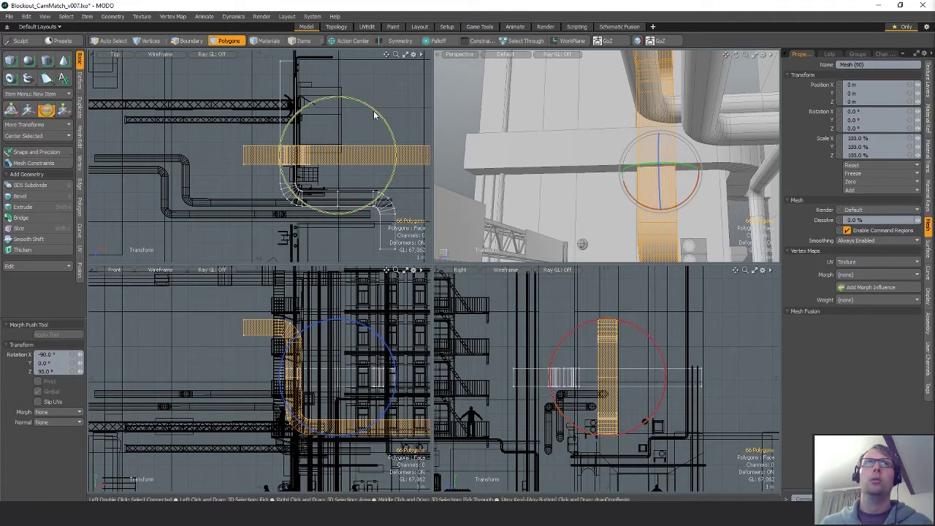
pyautogui.keyDown('ctrl'); pyautogui.moveTo(358, 103); pyautogui.dragTo(330, 127); pyautogui.keyUp('ctrl')
# Step: Move the rotated duct copy 2.96 m along Y and -820 mm along Z to overlap the horizontal duct
pyautogui.press('w')
pyautogui.moveTo(662, 243); pyautogui.dragTo(599, 130)
pyautogui.moveTo(628, 378); pyautogui.dragTo(635, 372)
pyautogui.keyDown('alt'); pyautogui.moveTo(650, 259); pyautogui.dragTo(635, 198); pyautogui.keyUp('alt')
pyautogui.moveTo(639, 134)
pyautogui.mouseDown()
pyautogui.moveTo(676, 131)
pyautogui.moveTo(643, 147)
pyautogui.mouseUp()
pyautogui.scroll(5, 636, 146)
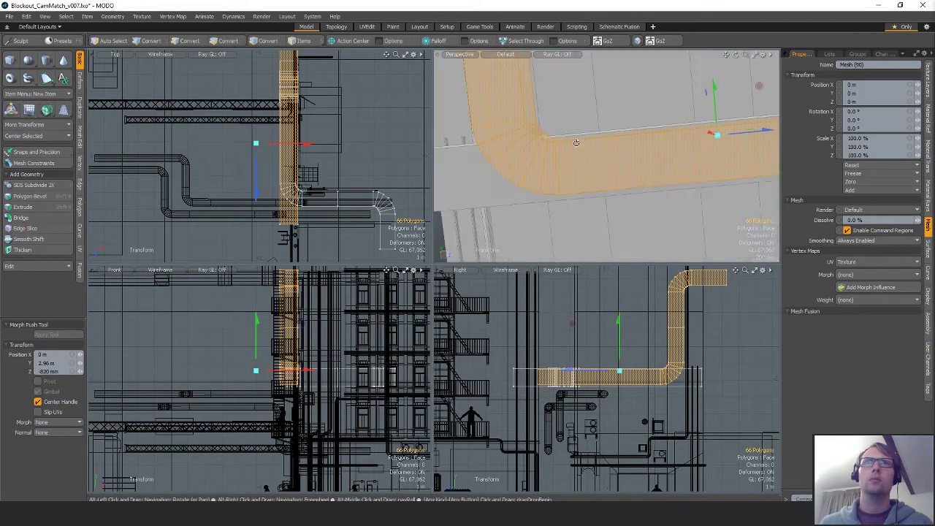
# Step: Delete the rotated copy's long lower run that overlaps the horizontal duct, leaving its bend and upright part
pyautogui.press('space')
pyautogui.keyDown('alt'); pyautogui.moveTo(313, 124); pyautogui.dragTo(335, 183); pyautogui.keyUp('alt')
pyautogui.keyDown('alt'); pyautogui.moveTo(614, 137); pyautogui.dragTo(592, 150); pyautogui.keyUp('alt')
pyautogui.click(564, 159)
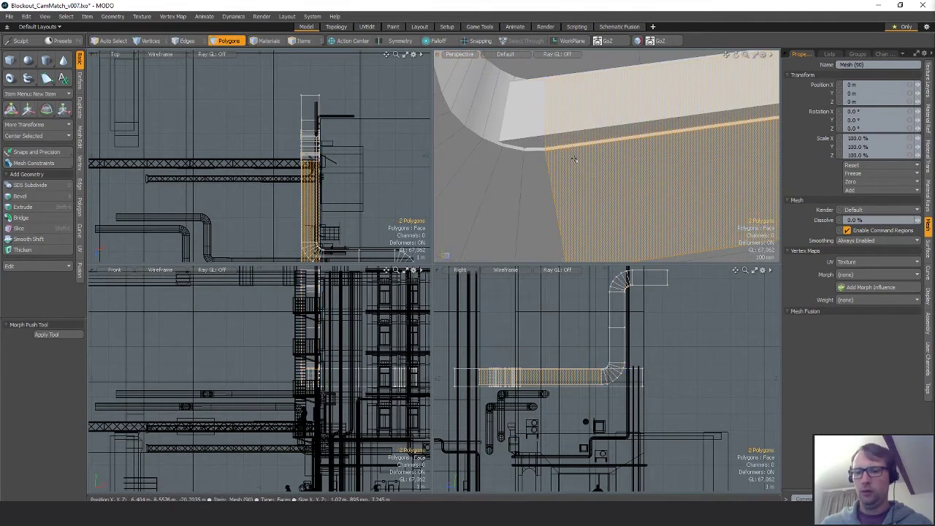
pyautogui.press('Delete')
pyautogui.hotkey('ctrl', 'z')
pyautogui.hotkey('ctrl', 'shift', 'z')
pyautogui.keyDown('alt'); pyautogui.moveTo(358, 183); pyautogui.dragTo(346, 159); pyautogui.keyUp('alt')
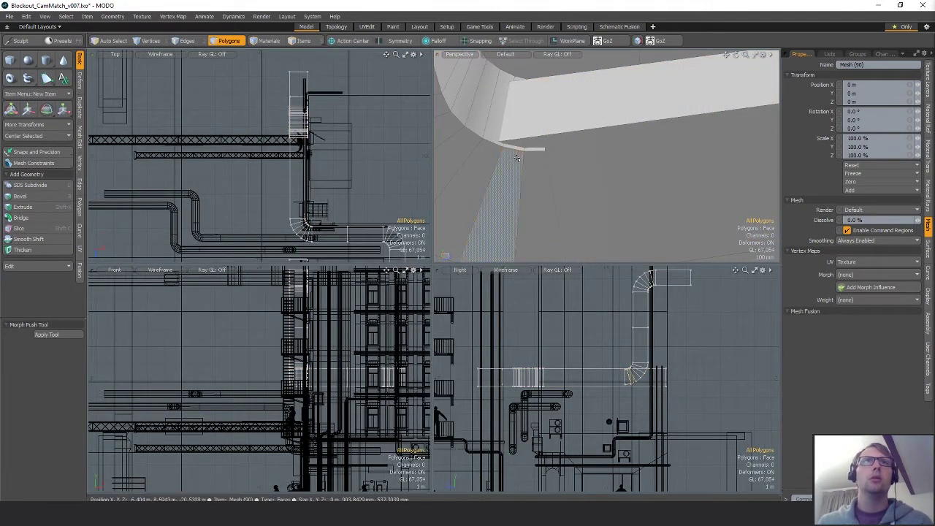
pyautogui.doubleClick(531, 178)
pyautogui.keyDown('ctrl'); pyautogui.keyDown('alt'); pyautogui.moveTo(677, 157); pyautogui.dragTo(621, 133); pyautogui.keyUp('alt'); pyautogui.keyUp('ctrl')
pyautogui.click(661, 149)
pyautogui.doubleClick(565, 151)
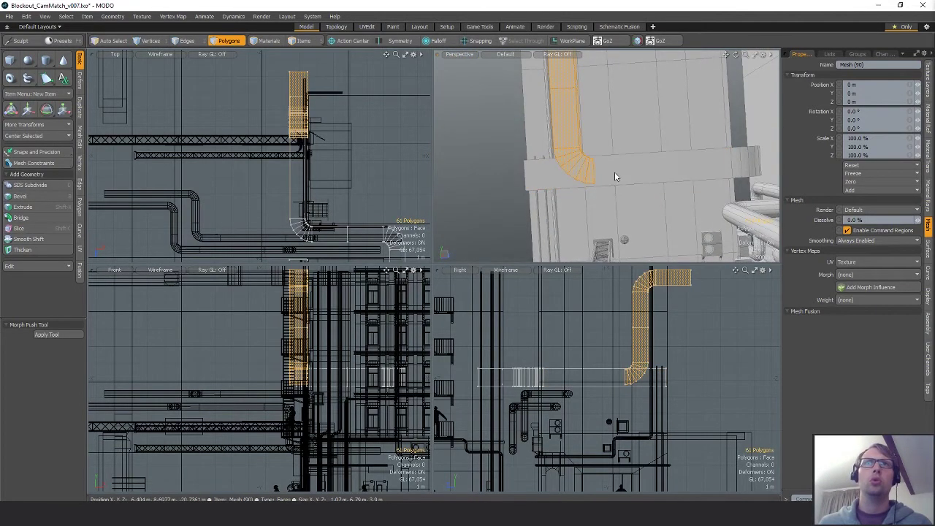
# Step: Move the upright duct copy so that its lower inner corner snaps onto the matching end corner of the horizontal duct
pyautogui.press('5')
pyautogui.moveTo(614, 172)
pyautogui.keyDown('ctrl'); pyautogui.keyDown('alt'); pyautogui.mouseDown()
pyautogui.moveTo(630, 160)
pyautogui.moveTo(624, 168)
pyautogui.mouseUp(); pyautogui.keyUp('alt'); pyautogui.keyUp('ctrl')
pyautogui.press('3')
pyautogui.click(550, 134)
pyautogui.click(552, 142)
pyautogui.doubleClick(573, 148)
pyautogui.keyDown('ctrl'); pyautogui.keyDown('alt'); pyautogui.moveTo(646, 380); pyautogui.dragTo(670, 342); pyautogui.keyUp('alt'); pyautogui.keyUp('ctrl')
pyautogui.press('w')
pyautogui.keyDown('ctrl'); pyautogui.keyDown('alt'); pyautogui.moveTo(482, 336); pyautogui.dragTo(593, 360); pyautogui.keyUp('alt'); pyautogui.keyUp('ctrl')
pyautogui.press('q')
pyautogui.press('F11')
pyautogui.press('w')
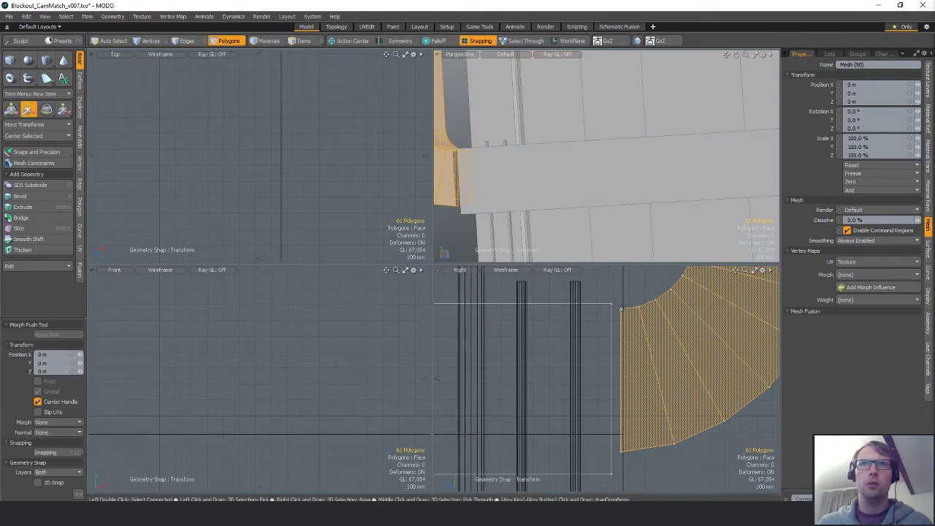
pyautogui.click(622, 308)
pyautogui.keyDown('alt'); pyautogui.keyDown('shift'); pyautogui.moveTo(638, 332); pyautogui.dragTo(611, 364); pyautogui.keyUp('shift'); pyautogui.keyUp('alt')
pyautogui.moveTo(549, 293); pyautogui.dragTo(539, 287)
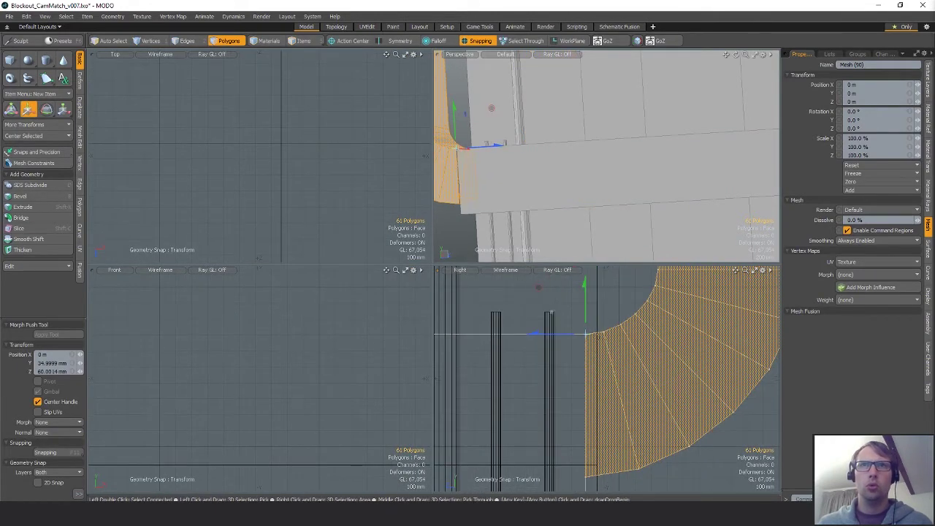
# Step: Scale the upright duct section to 120.5% in Y and Z from the snapped corner, matching the horizontal duct's height
pyautogui.press('r')
pyautogui.keyDown('ctrl'); pyautogui.keyDown('alt'); pyautogui.moveTo(630, 362); pyautogui.dragTo(576, 349); pyautogui.keyUp('alt'); pyautogui.keyUp('ctrl')
pyautogui.click(580, 334)
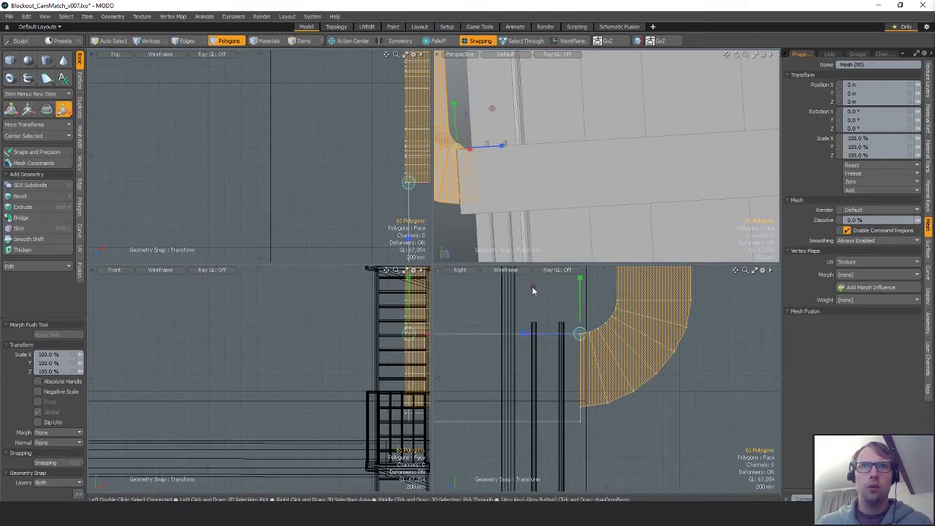
pyautogui.moveTo(535, 288); pyautogui.dragTo(549, 287)
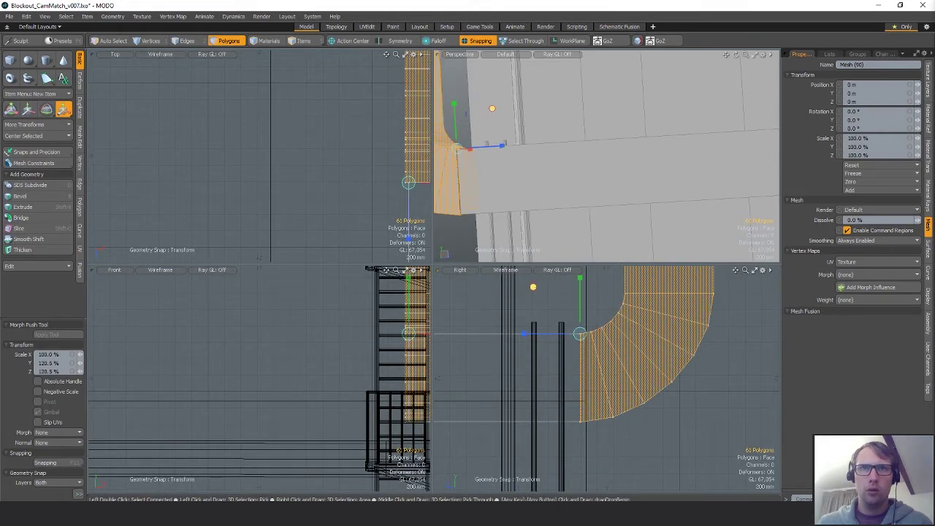
pyautogui.press('space')
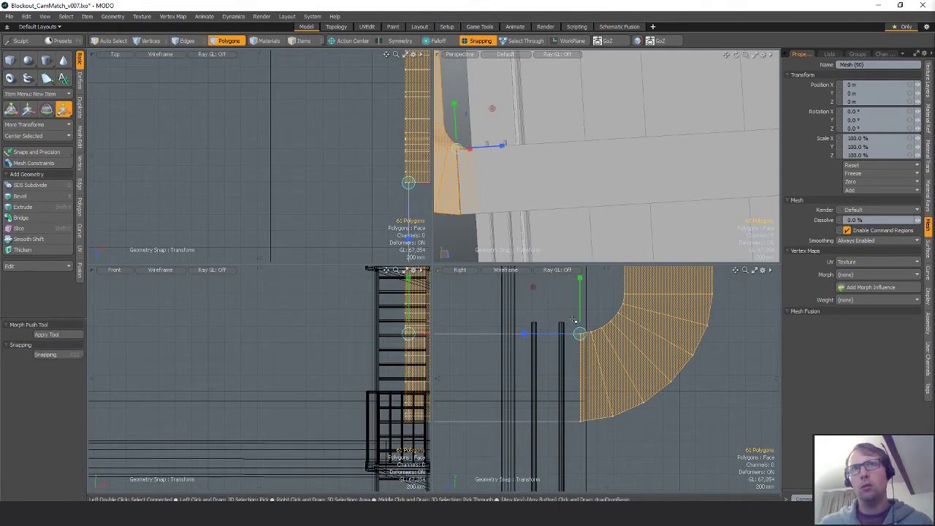
# Step: Try to merge the vertices where the upright section's lower bend meets the end of the horizontal duct
pyautogui.keyDown('ctrl'); pyautogui.keyDown('alt'); pyautogui.moveTo(662, 380); pyautogui.dragTo(591, 379); pyautogui.keyUp('alt'); pyautogui.keyUp('ctrl')
pyautogui.press('1')
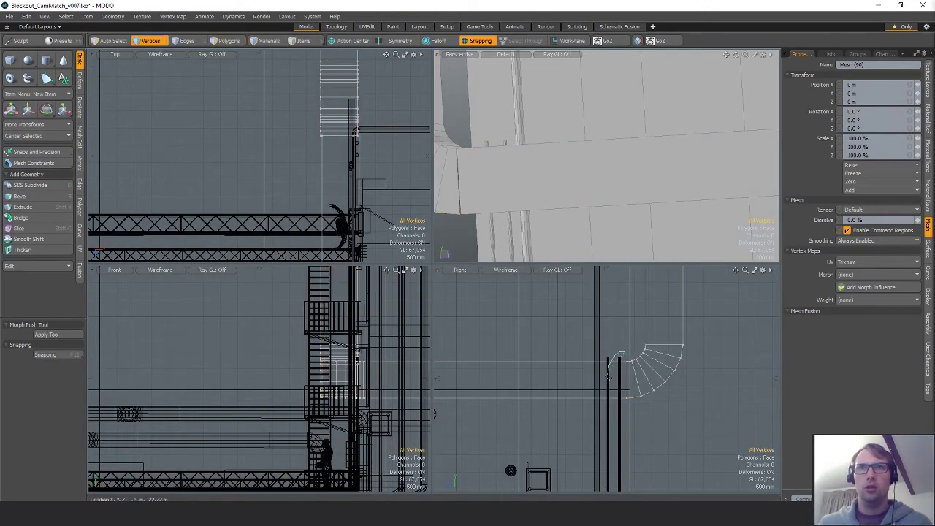
pyautogui.moveTo(646, 422); pyautogui.dragTo(646, 423, button='right')
pyautogui.click(47, 220)
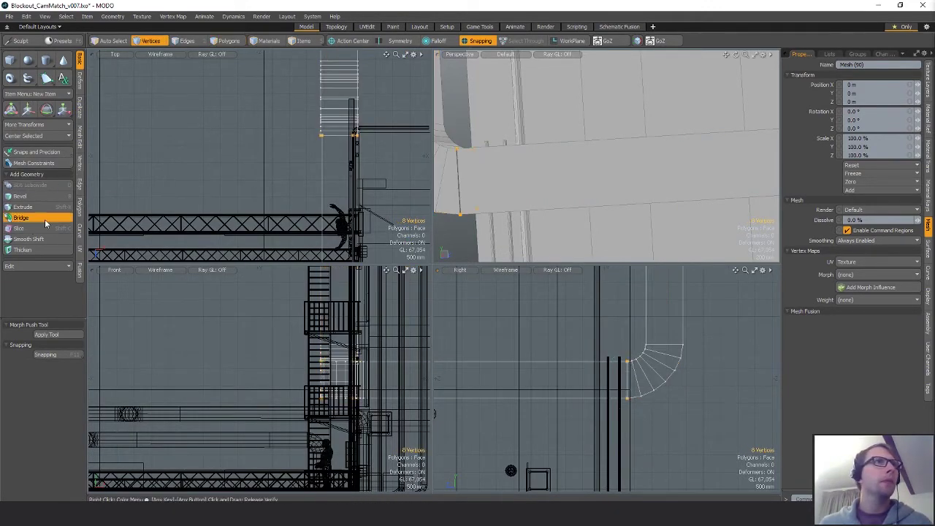
pyautogui.click(79, 162)
pyautogui.click(31, 109)
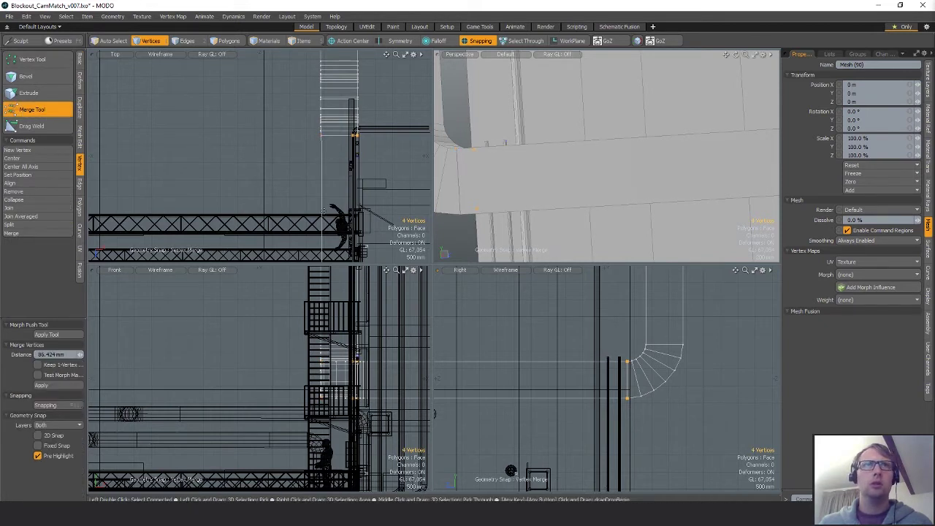
pyautogui.press('space')
pyautogui.press('Escape')
# Step: Snap the upright duct section along X so that its outer side lines up with the horizontal duct's outer side
pyautogui.scroll(7, 333, 129)
pyautogui.press('3')
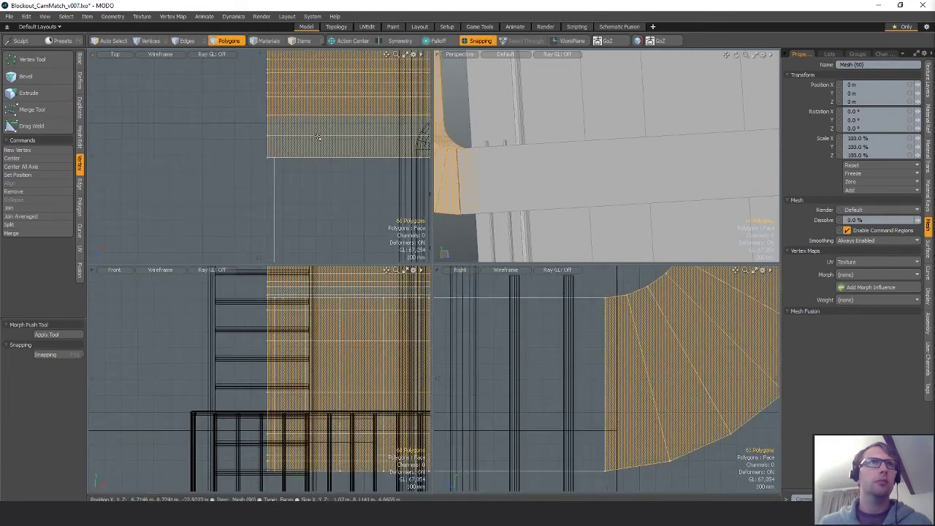
pyautogui.press('x')
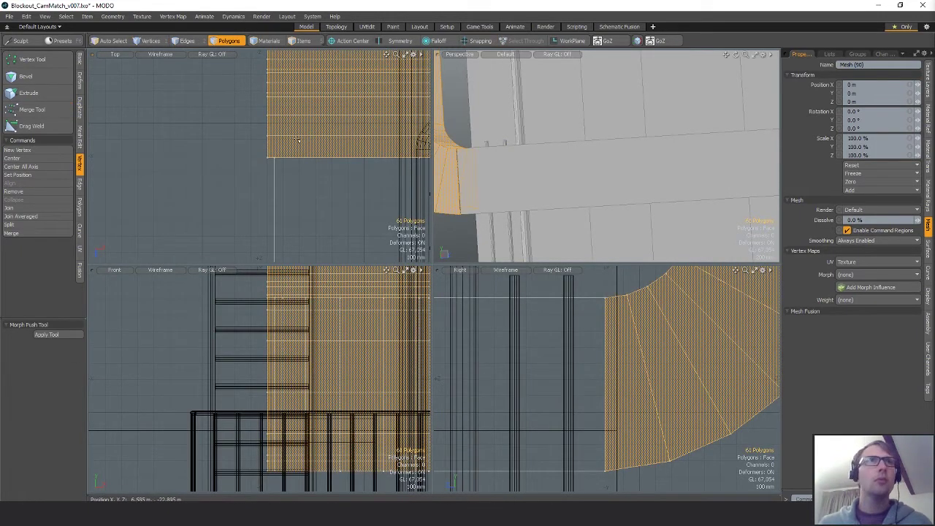
pyautogui.press('x')
pyautogui.press('w')
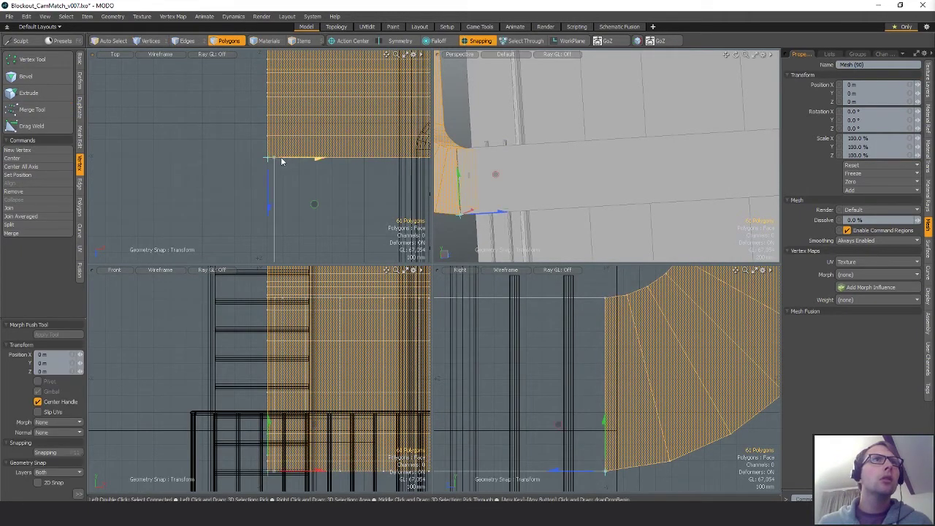
pyautogui.moveTo(269, 158); pyautogui.dragTo(275, 158)
pyautogui.scroll(-5, 275, 160)
pyautogui.keyDown('alt'); pyautogui.moveTo(356, 153); pyautogui.dragTo(309, 159); pyautogui.keyUp('alt')
pyautogui.press('q')
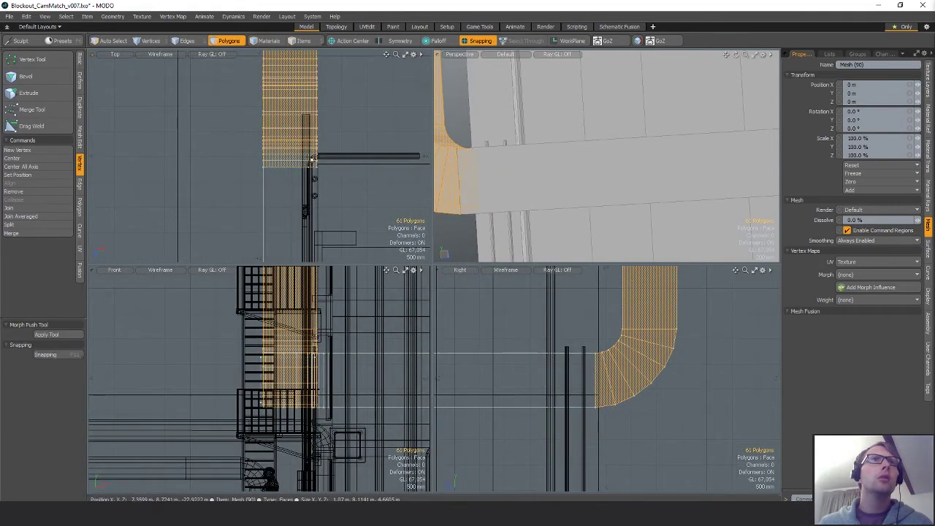
# Step: Move the upright section's wall-side vertices about 175 mm along negative X to match the horizontal duct's depth
pyautogui.hotkey('alt', '1')
pyautogui.scroll(-4, 295, 157)
pyautogui.moveTo(291, 168)
pyautogui.keyDown('ctrl'); pyautogui.mouseDown(button='right')
pyautogui.moveTo(278, 76)
pyautogui.moveTo(291, 81)
pyautogui.mouseUp(button='right'); pyautogui.keyUp('ctrl')
pyautogui.keyDown('alt'); pyautogui.moveTo(291, 84); pyautogui.dragTo(299, 170); pyautogui.keyUp('alt')
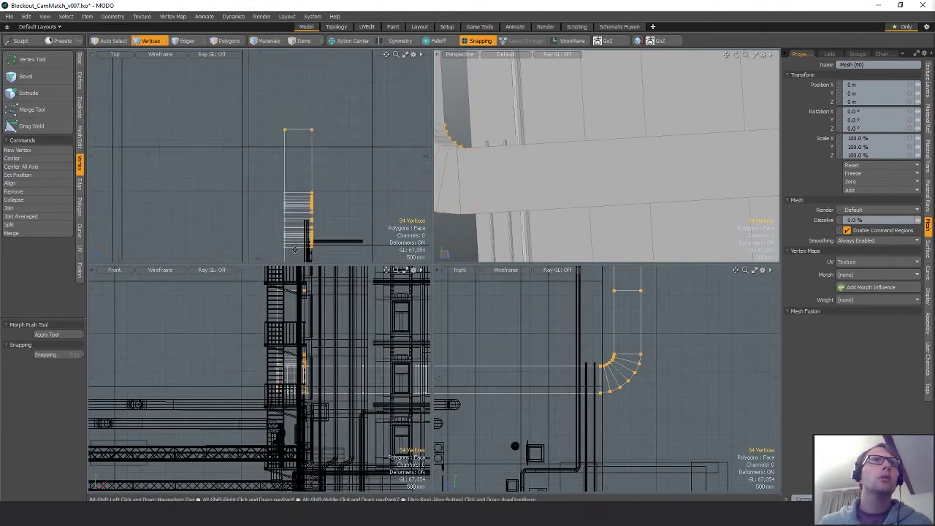
pyautogui.keyDown('ctrl'); pyautogui.moveTo(303, 174); pyautogui.dragTo(294, 98, button='right'); pyautogui.keyUp('ctrl')
pyautogui.keyDown('alt'); pyautogui.moveTo(318, 250); pyautogui.dragTo(295, 157); pyautogui.keyUp('alt')
pyautogui.scroll(5, 295, 190)
pyautogui.press('w')
pyautogui.keyDown('alt'); pyautogui.moveTo(342, 64); pyautogui.dragTo(359, 171); pyautogui.keyUp('alt')
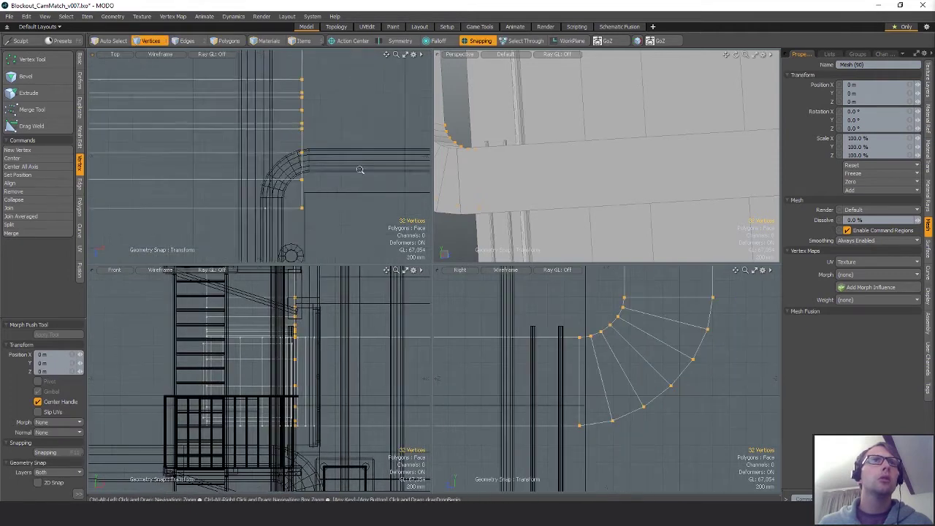
pyautogui.scroll(5, 306, 210)
pyautogui.moveTo(322, 216); pyautogui.dragTo(281, 216)
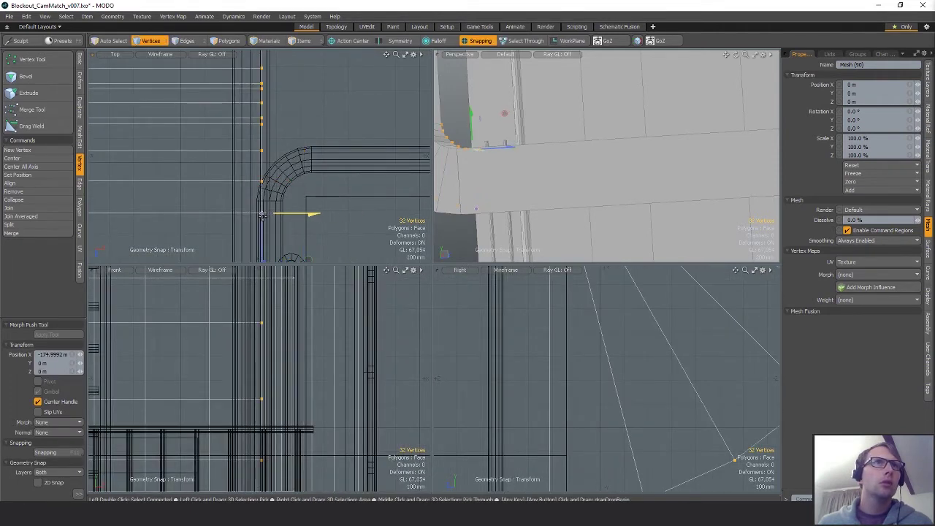
pyautogui.press('space')
# Step: Merge the overlapping vertices at the joint between the upright section's lower bend and the horizontal duct
pyautogui.press('space')
pyautogui.scroll(-5, 262, 215)
pyautogui.press('space')
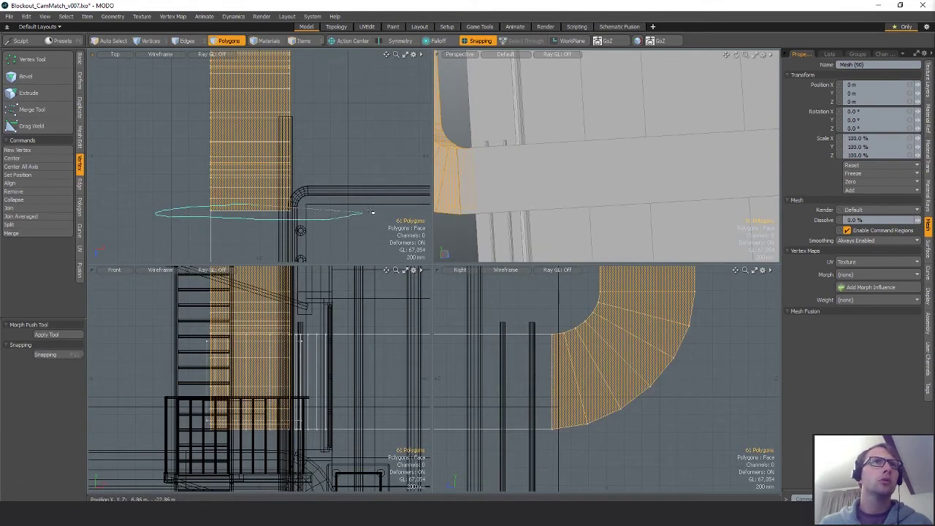
pyautogui.moveTo(371, 211); pyautogui.dragTo(386, 205, button='right')
pyautogui.press('1')
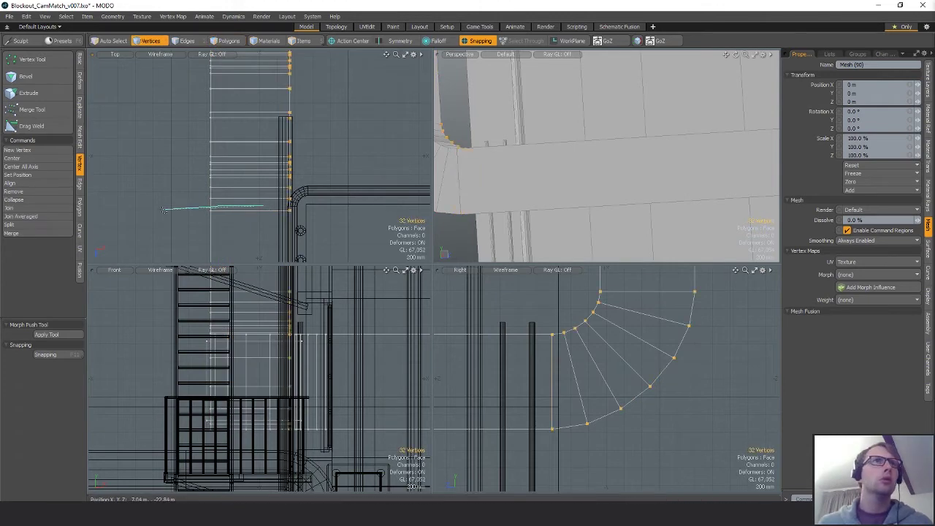
pyautogui.moveTo(164, 210); pyautogui.dragTo(163, 209, button='right')
pyautogui.click(31, 110)
pyautogui.press('space')
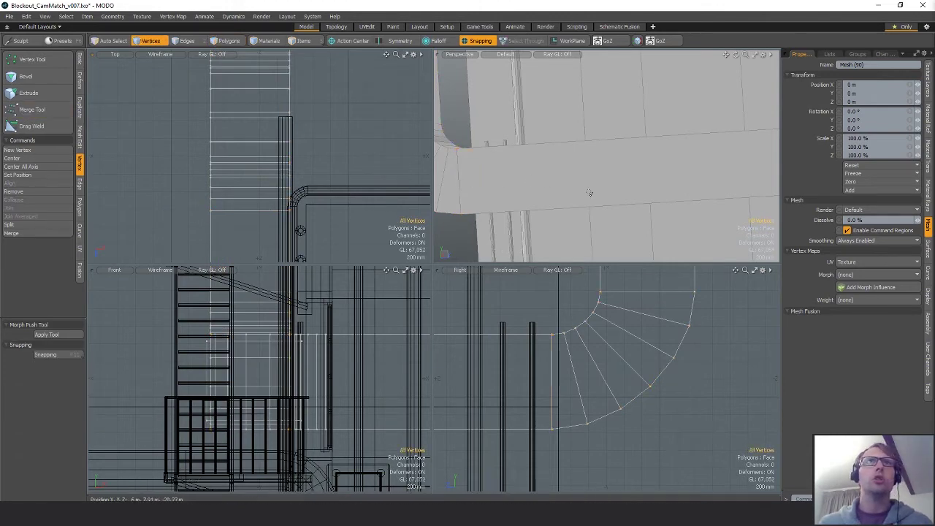
# Step: Select all vertices of the upright duct section with its bends and move them 3.05 m along Z, shortening the horizontal run
pyautogui.scroll(-3, 590, 193)
pyautogui.scroll(-5, 320, 209)
pyautogui.moveTo(312, 217)
pyautogui.mouseDown(button='right')
pyautogui.moveTo(478, 42)
pyautogui.moveTo(483, 69)
pyautogui.mouseUp(button='right')
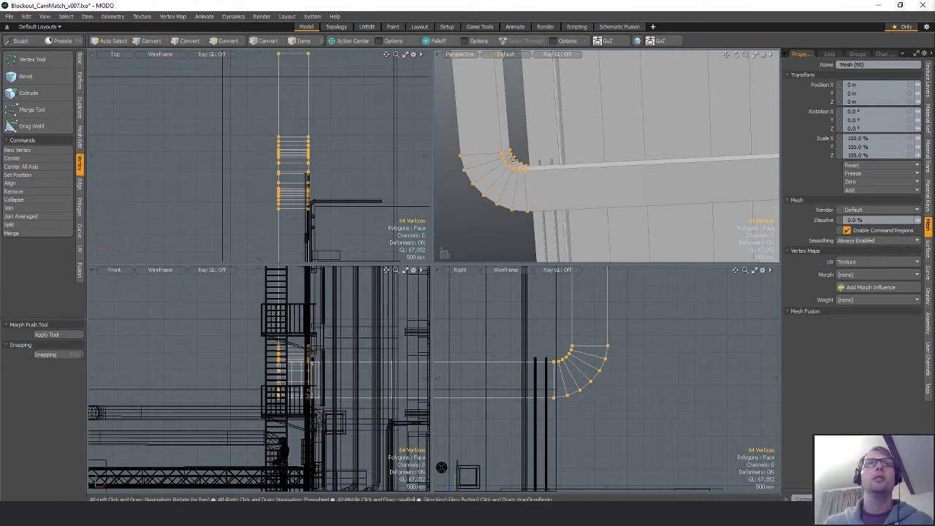
pyautogui.keyDown('alt'); pyautogui.moveTo(597, 103); pyautogui.dragTo(521, 163); pyautogui.keyUp('alt')
pyautogui.press('w')
pyautogui.press('x')
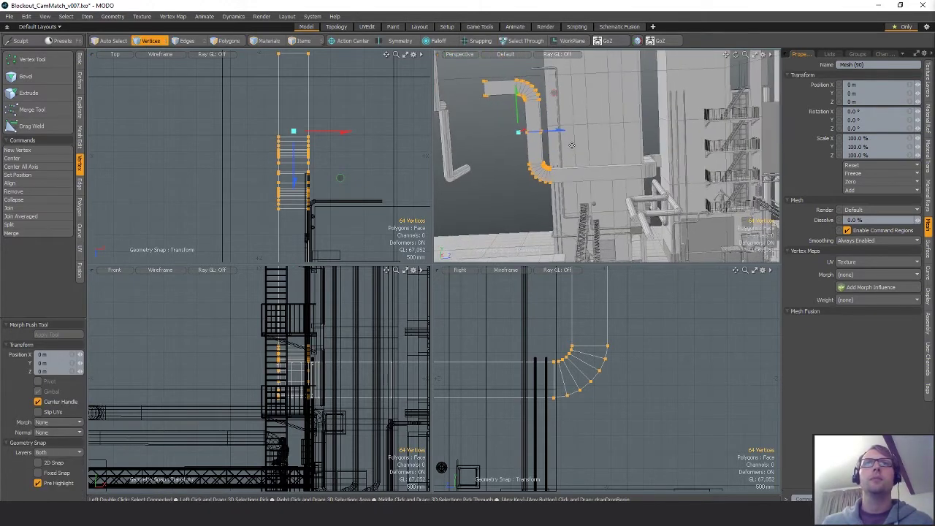
pyautogui.moveTo(554, 134); pyautogui.dragTo(624, 177)
pyautogui.hotkey('shift', 'a')
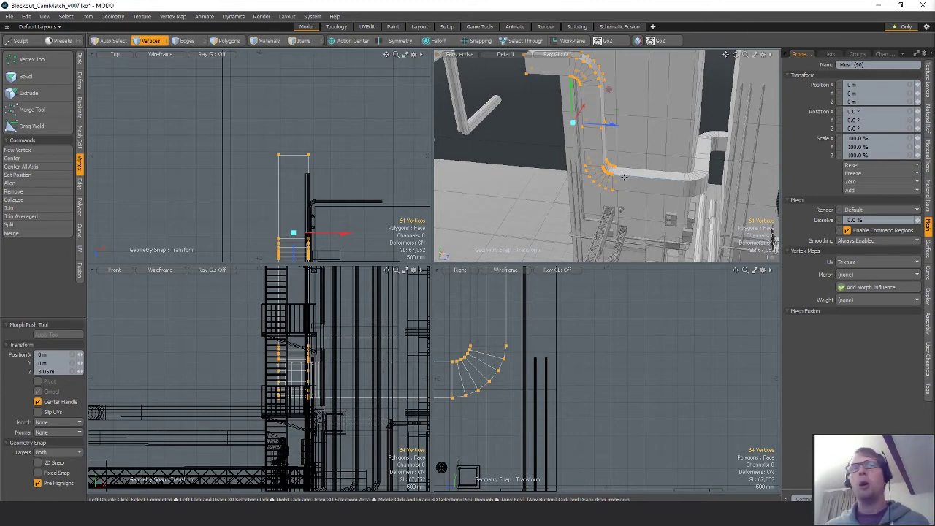
pyautogui.keyDown('alt'); pyautogui.moveTo(623, 177); pyautogui.dragTo(614, 161); pyautogui.keyUp('alt')
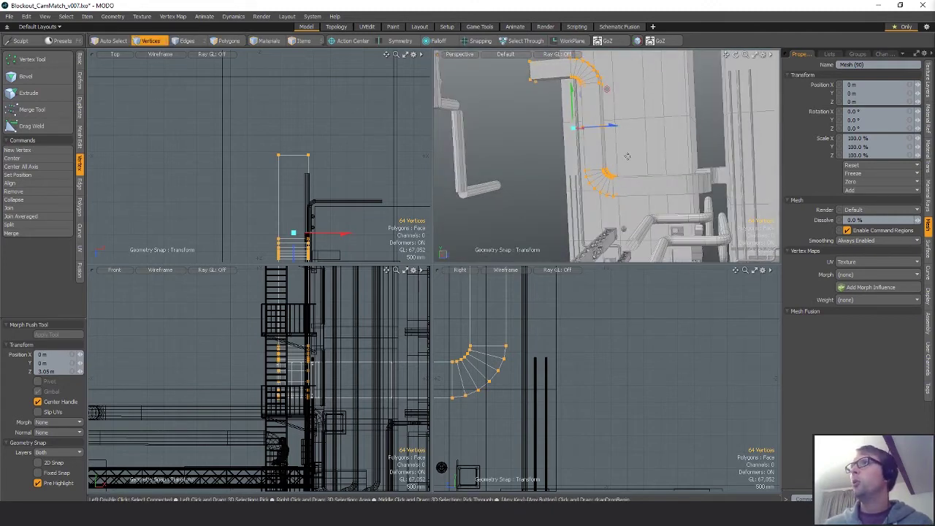
pyautogui.press('q')
# Step: Raise the riser's upper bend section 7.25 m along Y and delete that section, leaving a straight, taller vertical duct
pyautogui.keyDown('alt'); pyautogui.moveTo(624, 152); pyautogui.dragTo(616, 139); pyautogui.keyUp('alt')
pyautogui.press('2')
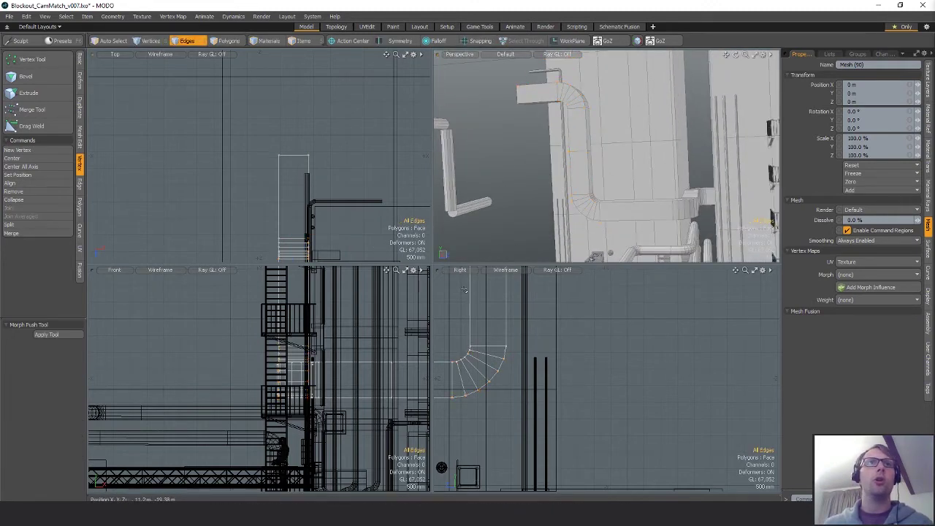
pyautogui.keyDown('alt'); pyautogui.moveTo(488, 313); pyautogui.dragTo(565, 417); pyautogui.keyUp('alt')
pyautogui.scroll(-3, 565, 417)
pyautogui.press('3')
pyautogui.moveTo(729, 365); pyautogui.dragTo(722, 369, button='right')
pyautogui.press('w')
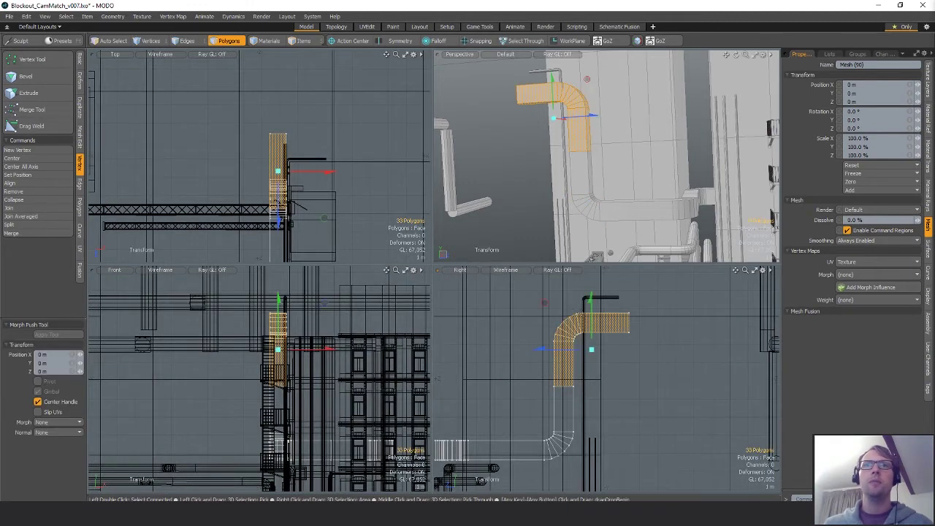
pyautogui.scroll(-2, 601, 320)
pyautogui.moveTo(593, 319); pyautogui.dragTo(593, 231)
pyautogui.keyDown('alt'); pyautogui.moveTo(617, 345); pyautogui.dragTo(622, 403); pyautogui.keyUp('alt')
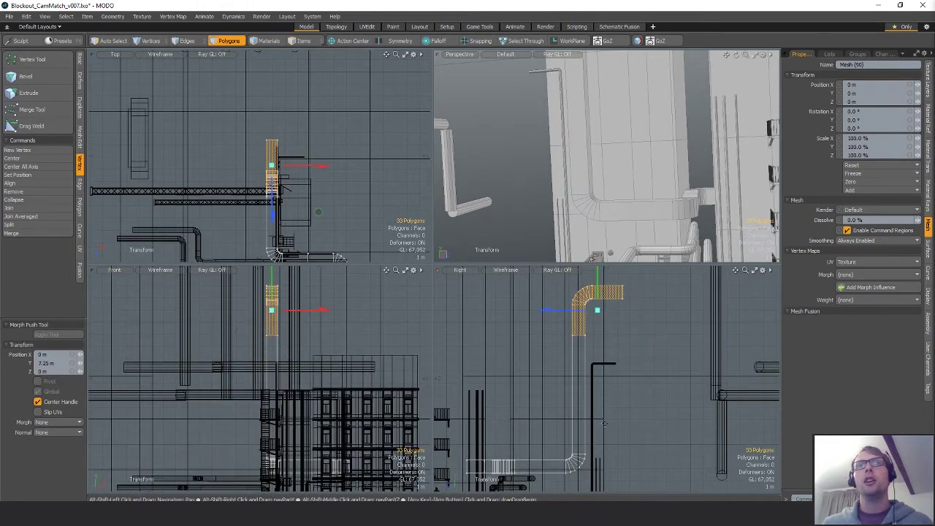
pyautogui.press('Delete')
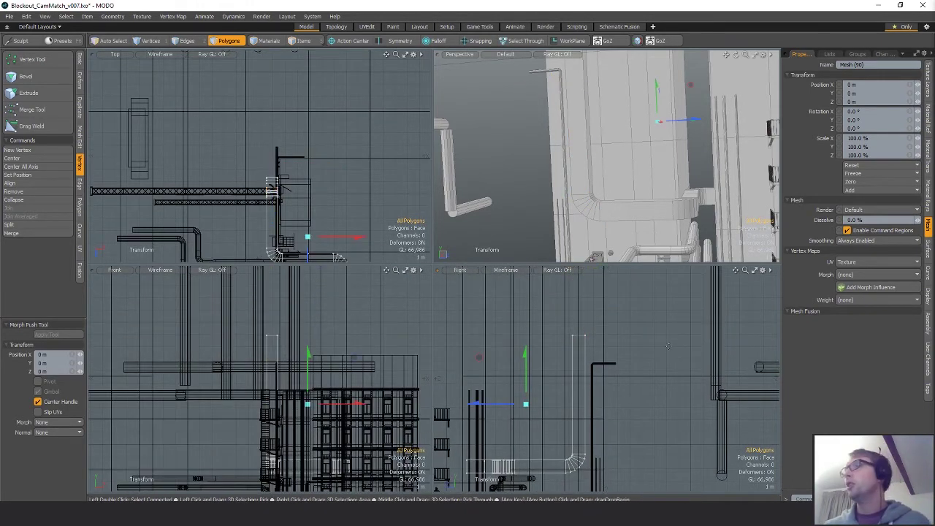
# Step: Lower the whole rectangular duct by 1.44 m along Y
pyautogui.keyDown('alt'); pyautogui.moveTo(629, 234); pyautogui.dragTo(280, 155); pyautogui.keyUp('alt')
pyautogui.scroll(3, 646, 212)
pyautogui.press('space')
pyautogui.keyDown('alt'); pyautogui.moveTo(652, 188); pyautogui.dragTo(646, 129); pyautogui.keyUp('alt')
pyautogui.press('w')
pyautogui.click(651, 130)
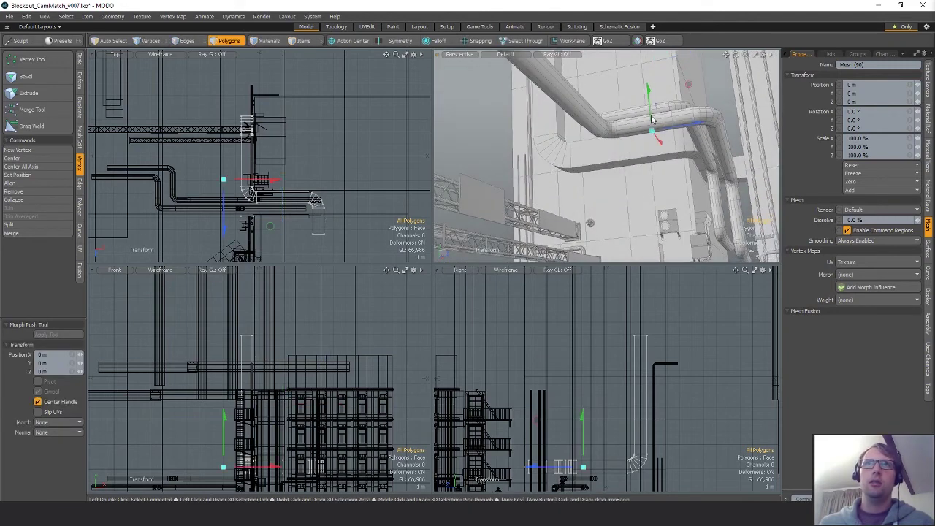
pyautogui.moveTo(649, 89); pyautogui.dragTo(651, 111)
pyautogui.moveTo(653, 153); pyautogui.dragTo(655, 159)
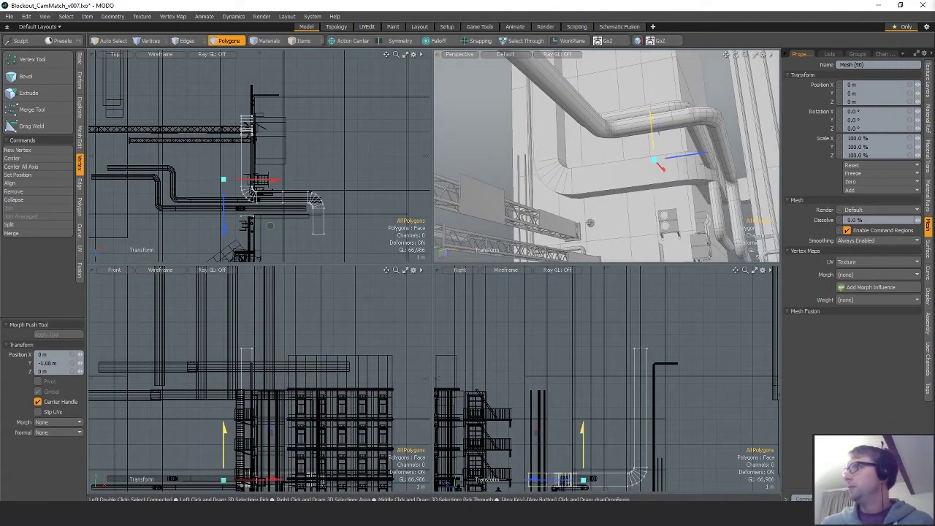
pyautogui.moveTo(651, 117); pyautogui.dragTo(610, 96)
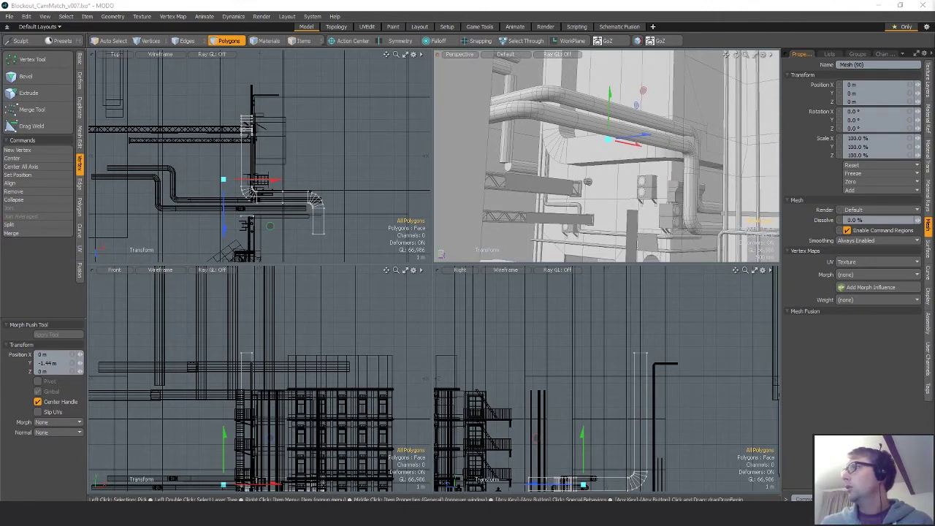
pyautogui.keyDown('alt'); pyautogui.moveTo(555, 169); pyautogui.dragTo(630, 162); pyautogui.keyUp('alt')
pyautogui.press('space')
# Step: Shift the whole rectangular duct 20 mm along Z near the building corner
pyautogui.keyDown('alt'); pyautogui.moveTo(630, 162); pyautogui.dragTo(577, 102); pyautogui.keyUp('alt')
pyautogui.click(635, 175)
pyautogui.keyDown('ctrl'); pyautogui.keyDown('alt'); pyautogui.moveTo(285, 183); pyautogui.dragTo(347, 150); pyautogui.keyUp('alt'); pyautogui.keyUp('ctrl')
pyautogui.keyDown('ctrl'); pyautogui.keyDown('alt'); pyautogui.moveTo(302, 165); pyautogui.dragTo(349, 180); pyautogui.keyUp('alt'); pyautogui.keyUp('ctrl')
pyautogui.press('w')
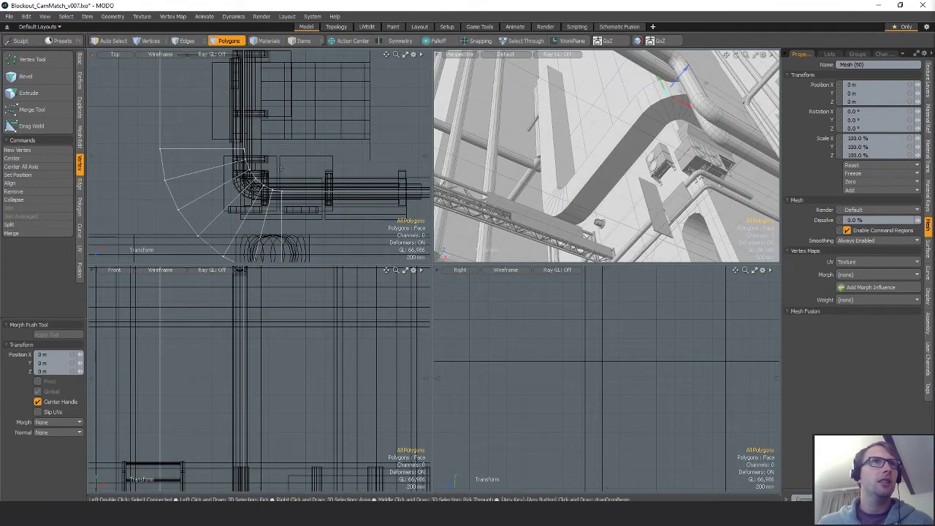
pyautogui.moveTo(282, 168); pyautogui.dragTo(295, 151)
pyautogui.scroll(-2, 315, 164)
pyautogui.keyDown('alt'); pyautogui.moveTo(524, 141); pyautogui.dragTo(638, 97); pyautogui.keyUp('alt')
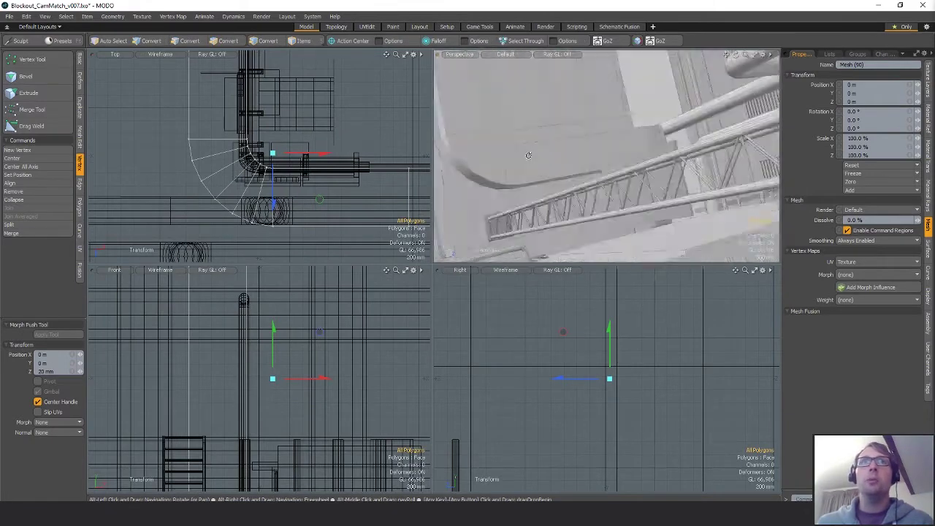
pyautogui.keyDown('alt'); pyautogui.moveTo(529, 155); pyautogui.dragTo(639, 140); pyautogui.keyUp('alt')
pyautogui.scroll(-3, 647, 146)
pyautogui.scroll(-5, 230, 144)
pyautogui.keyDown('alt'); pyautogui.moveTo(254, 80); pyautogui.dragTo(301, 171); pyautogui.keyUp('alt')
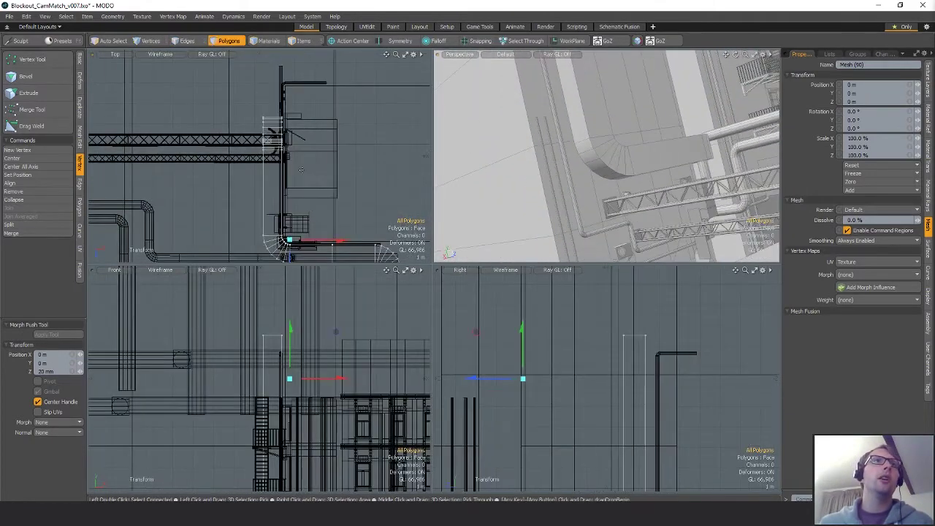
pyautogui.press('q')
# Step: Select the vertices of the riser and its lower bend and move them slightly along negative Z
pyautogui.press('1')
pyautogui.moveTo(217, 86)
pyautogui.mouseDown(button='right')
pyautogui.moveTo(292, 135)
pyautogui.moveTo(281, 85)
pyautogui.mouseUp(button='right')
pyautogui.press('w')
pyautogui.keyDown('alt'); pyautogui.moveTo(535, 107); pyautogui.dragTo(626, 145); pyautogui.keyUp('alt')
pyautogui.press('q')
pyautogui.press('w')
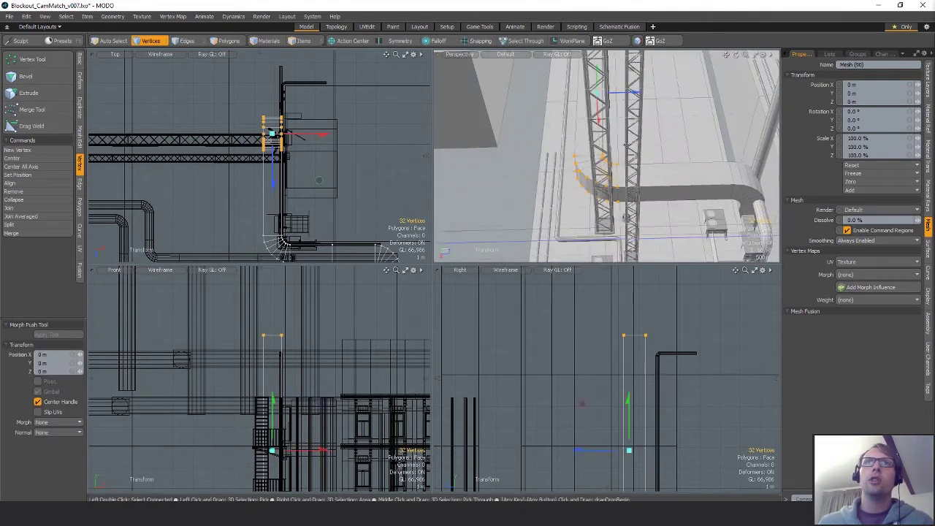
pyautogui.moveTo(627, 95); pyautogui.dragTo(627, 128)
pyautogui.press('q')
pyautogui.click(635, 167)
# Step: Select the large round pipes that run beside the duct and move them 680 mm along Z
pyautogui.scroll(3, 647, 132)
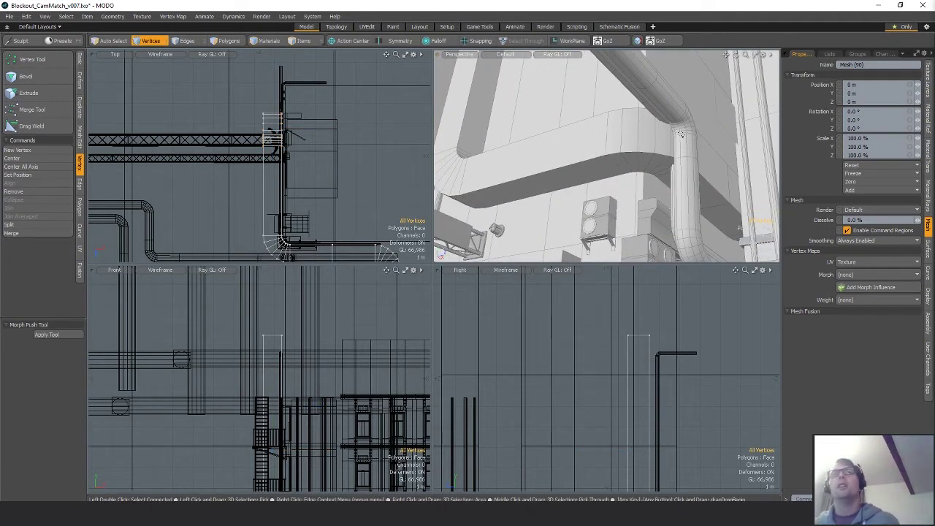
pyautogui.moveTo(680, 134)
pyautogui.keyDown('alt'); pyautogui.mouseDown()
pyautogui.moveTo(634, 150)
pyautogui.moveTo(627, 142)
pyautogui.moveTo(663, 134)
pyautogui.moveTo(654, 157)
pyautogui.moveTo(685, 181)
pyautogui.moveTo(668, 141)
pyautogui.mouseUp(); pyautogui.keyUp('alt')
pyautogui.press('2')
pyautogui.press('space')
pyautogui.press('space')
pyautogui.click(669, 174)
pyautogui.moveTo(654, 171)
pyautogui.keyDown('alt'); pyautogui.mouseDown()
pyautogui.moveTo(651, 111)
pyautogui.moveTo(655, 152)
pyautogui.moveTo(640, 182)
pyautogui.moveTo(648, 216)
pyautogui.moveTo(667, 178)
pyautogui.mouseUp(); pyautogui.keyUp('alt')
pyautogui.press('4')
pyautogui.press('3')
pyautogui.doubleClick(649, 102)
pyautogui.press('w')
pyautogui.moveTo(584, 192)
pyautogui.keyDown('alt'); pyautogui.mouseDown()
pyautogui.moveTo(562, 228)
pyautogui.moveTo(590, 197)
pyautogui.moveTo(595, 207)
pyautogui.moveTo(588, 200)
pyautogui.mouseUp(); pyautogui.keyUp('alt')
pyautogui.keyDown('alt'); pyautogui.moveTo(588, 199); pyautogui.dragTo(618, 194); pyautogui.keyUp('alt')
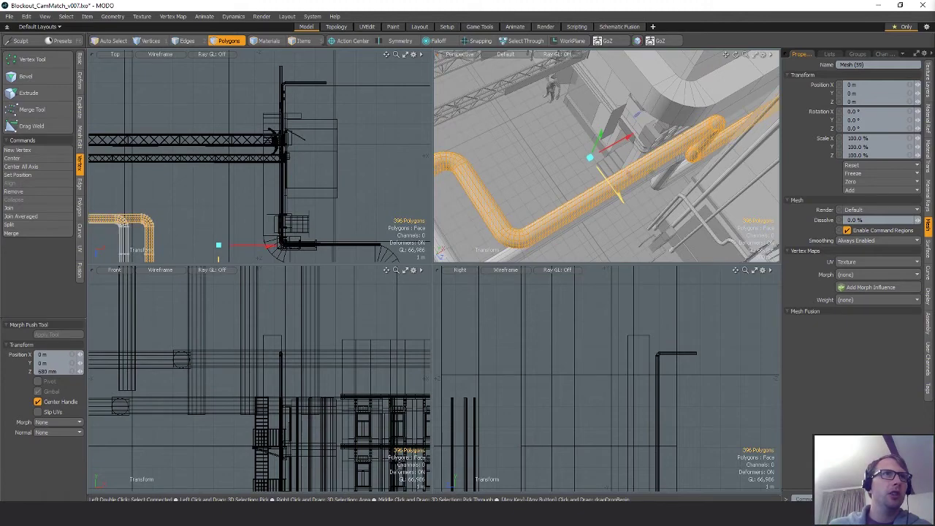
# Step: Adjust the position of the selected large round pipe beside the rectangular duct and deselect it
pyautogui.keyDown('alt'); pyautogui.moveTo(652, 164); pyautogui.dragTo(612, 109); pyautogui.keyUp('alt')
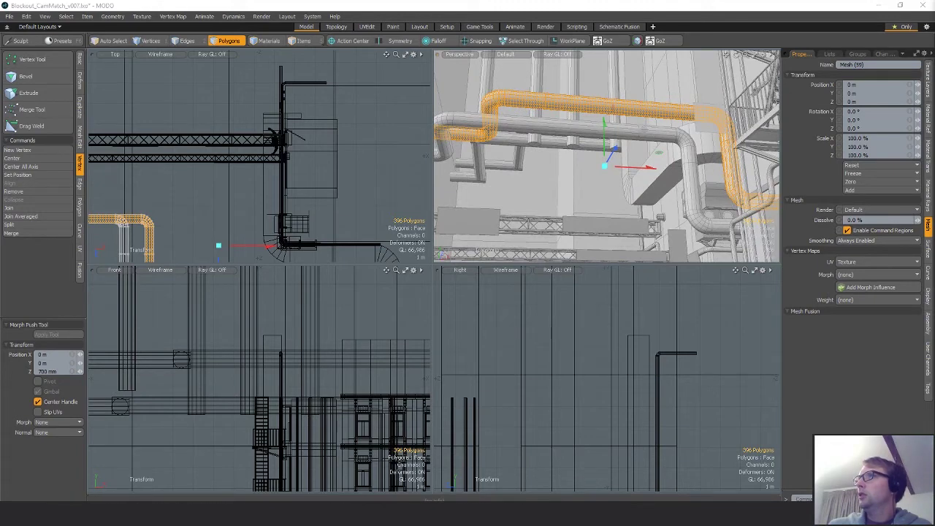
pyautogui.keyDown('alt'); pyautogui.moveTo(560, 186); pyautogui.dragTo(674, 159); pyautogui.keyUp('alt')
pyautogui.moveTo(705, 201); pyautogui.dragTo(679, 198)
pyautogui.press('space')
pyautogui.keyDown('alt'); pyautogui.moveTo(738, 171); pyautogui.dragTo(574, 149); pyautogui.keyUp('alt')
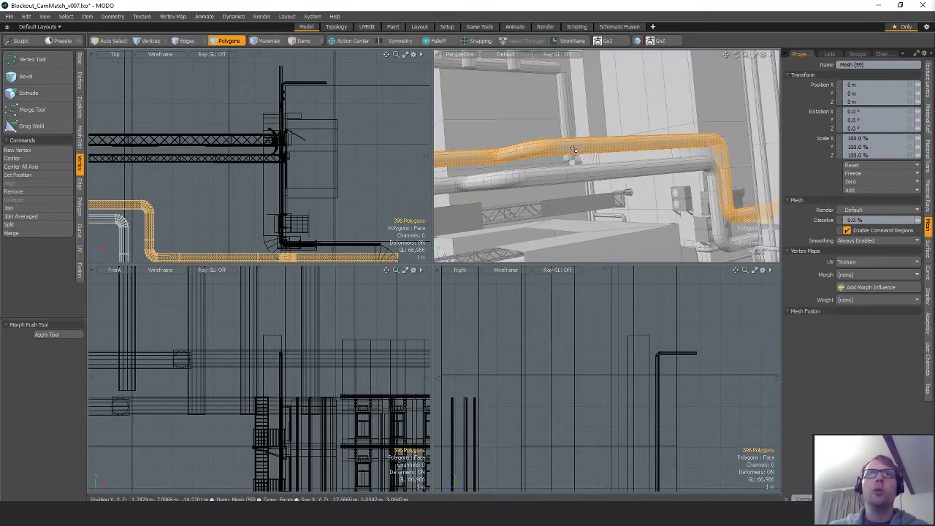
pyautogui.click(641, 182)
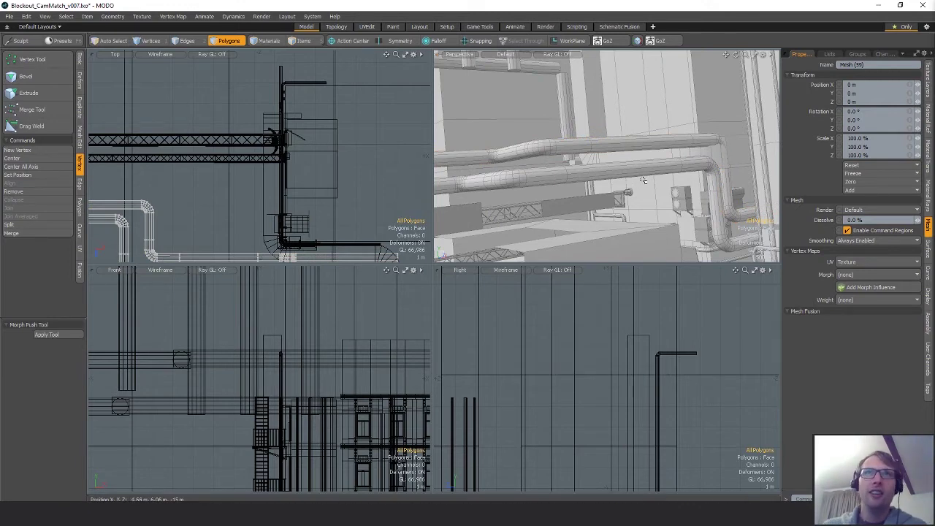
# Step: Select the whole rectangular duct and raise it 1.44 m along Y
pyautogui.keyDown('alt'); pyautogui.moveTo(716, 169); pyautogui.dragTo(642, 166); pyautogui.keyUp('alt')
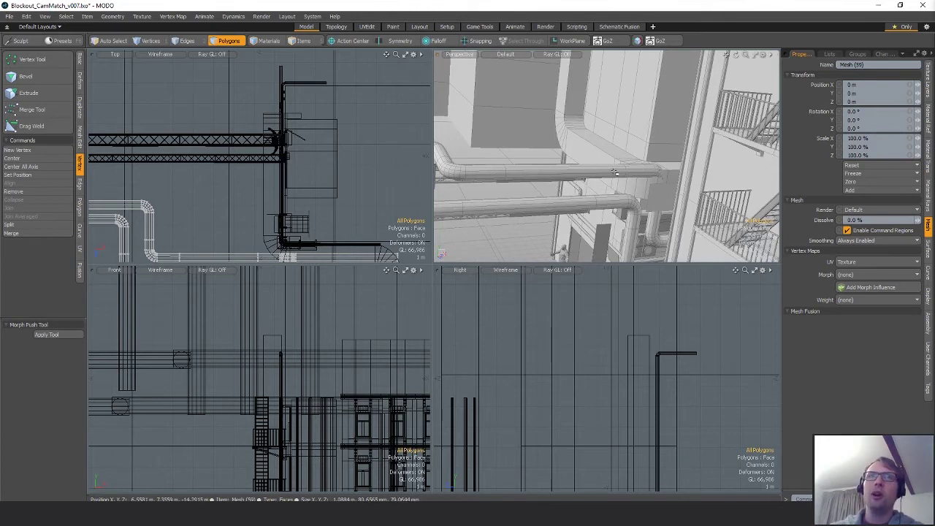
pyautogui.keyDown('alt'); pyautogui.moveTo(614, 171); pyautogui.dragTo(677, 163); pyautogui.keyUp('alt')
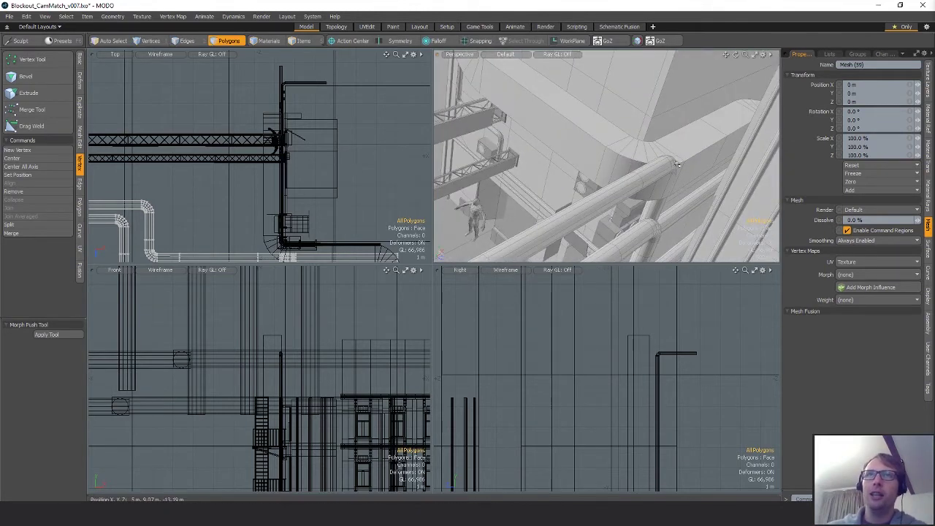
pyautogui.keyDown('alt'); pyautogui.moveTo(603, 176); pyautogui.dragTo(639, 184); pyautogui.keyUp('alt')
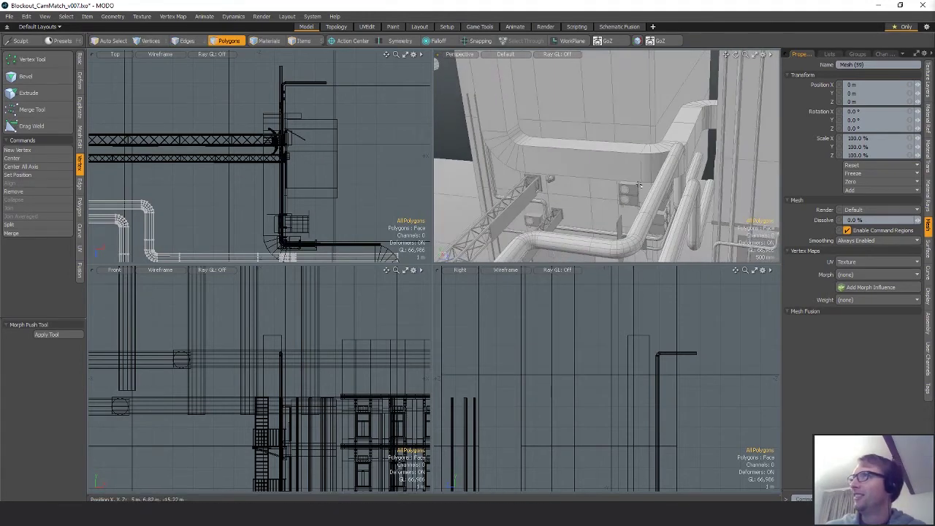
pyautogui.press('5')
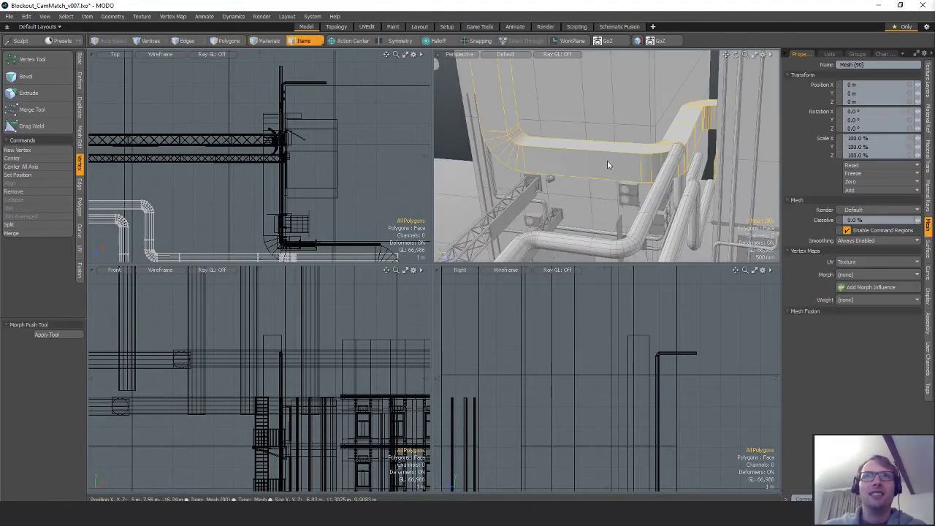
pyautogui.click(607, 160)
pyautogui.press('3')
pyautogui.doubleClick(608, 160)
pyautogui.keyDown('alt'); pyautogui.moveTo(607, 160); pyautogui.dragTo(674, 175); pyautogui.keyUp('alt')
pyautogui.press('w')
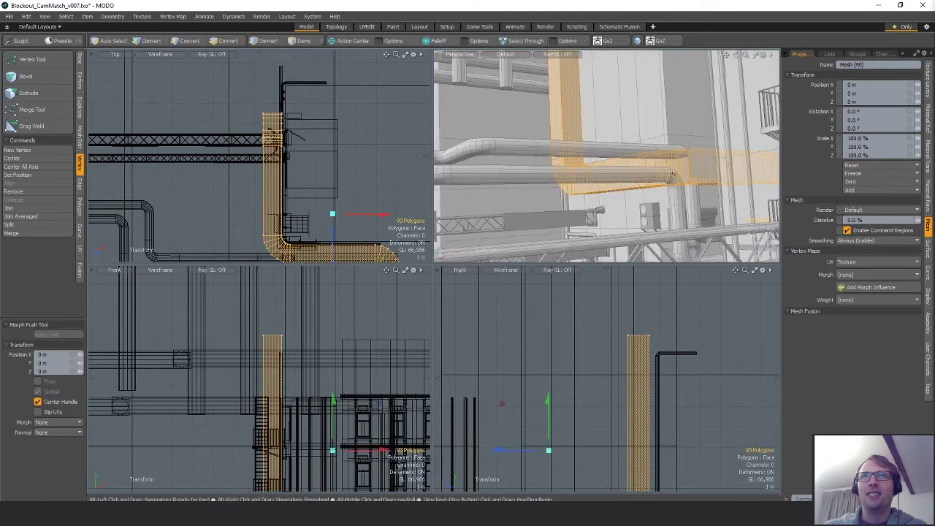
pyautogui.click(668, 142)
pyautogui.moveTo(666, 105)
pyautogui.mouseDown()
pyautogui.moveTo(663, 67)
pyautogui.moveTo(679, 100)
pyautogui.moveTo(724, 128)
pyautogui.moveTo(575, 146)
pyautogui.moveTo(656, 104)
pyautogui.mouseUp()
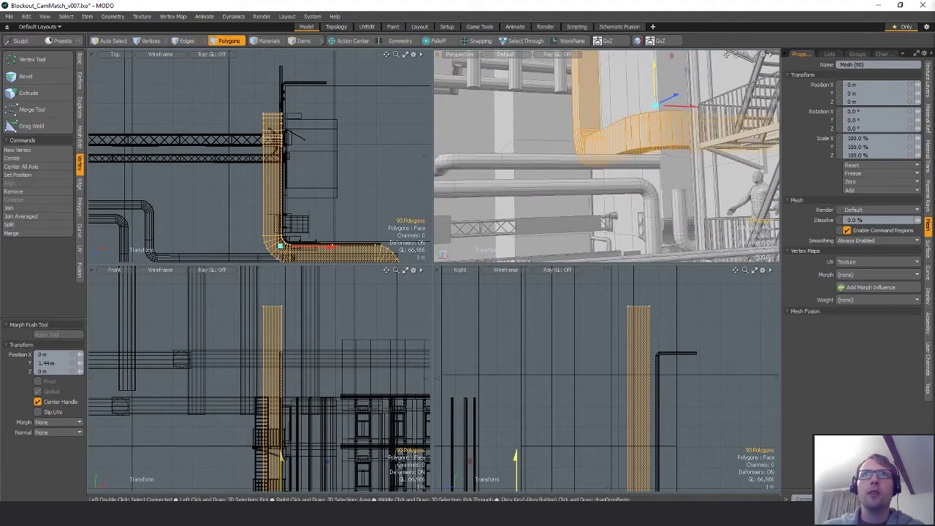
pyautogui.keyDown('alt'); pyautogui.moveTo(655, 139); pyautogui.dragTo(679, 178); pyautogui.keyUp('alt')
pyautogui.press('space')
# Step: Delete the end-cap polygon of the rectangular duct
pyautogui.click(679, 179)
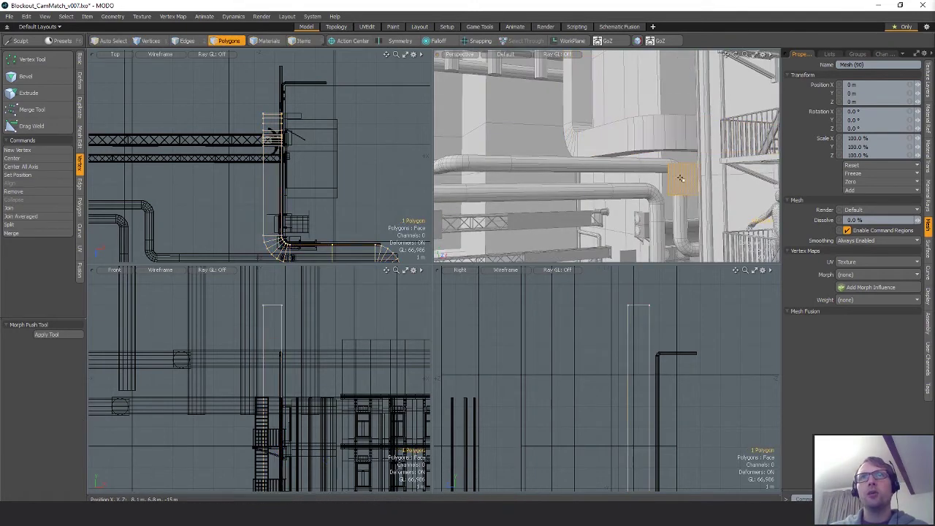
pyautogui.keyDown('alt'); pyautogui.moveTo(680, 179); pyautogui.dragTo(637, 157); pyautogui.keyUp('alt')
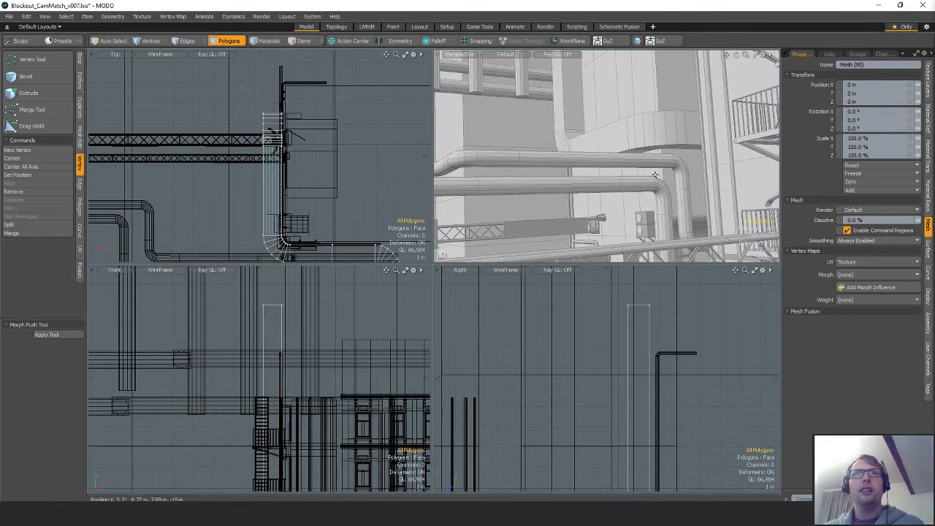
pyautogui.keyDown('alt'); pyautogui.moveTo(656, 176); pyautogui.dragTo(563, 138); pyautogui.keyUp('alt')
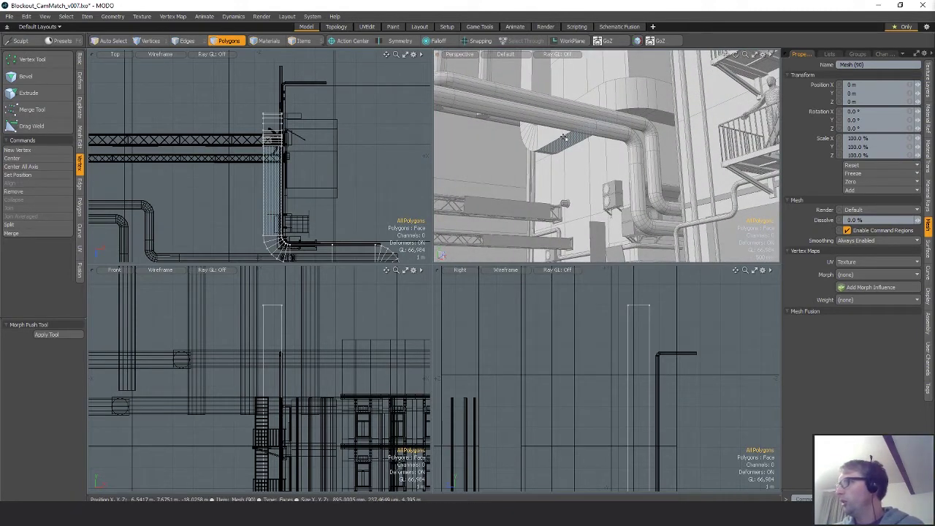
pyautogui.keyDown('alt'); pyautogui.moveTo(563, 138); pyautogui.dragTo(683, 170); pyautogui.keyUp('alt')
pyautogui.press('1')
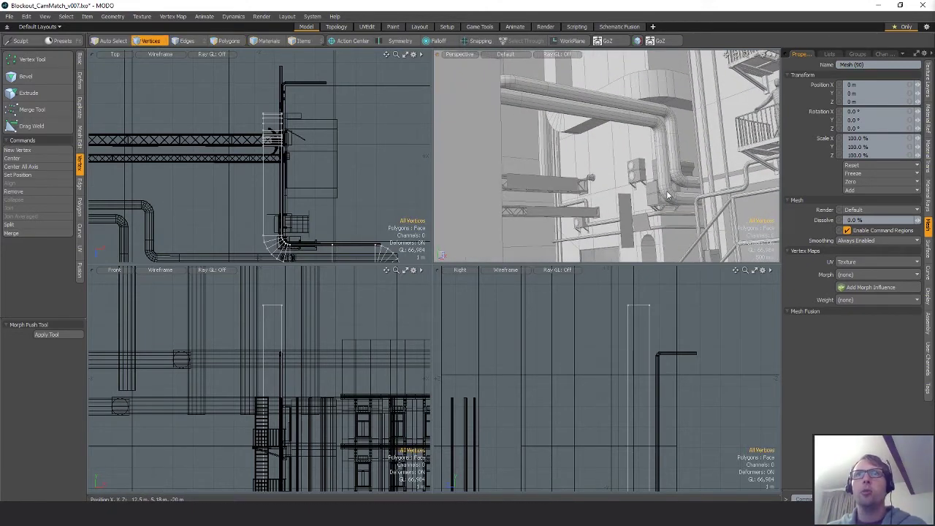
# Step: Select the mesh of the two large round pipes and adjust its position relative to the duct and the building
pyautogui.press('5')
pyautogui.click(667, 193)
pyautogui.press('3')
pyautogui.press('w')
pyautogui.moveTo(566, 101); pyautogui.dragTo(648, 137)
pyautogui.hotkey('shift', 'a')
pyautogui.keyDown('ctrl'); pyautogui.keyDown('alt'); pyautogui.moveTo(591, 367); pyautogui.dragTo(603, 341); pyautogui.keyUp('alt'); pyautogui.keyUp('ctrl')
pyautogui.press('q')
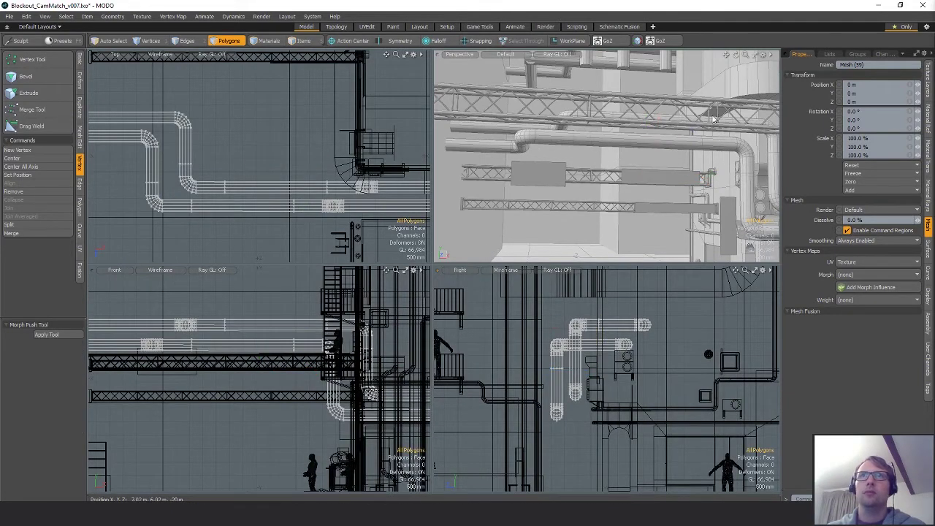
# Step: Select the rectangular duct mesh and lower the whole duct 1.7 m along Y
pyautogui.press('5')
pyautogui.click(714, 119)
pyautogui.keyDown('alt'); pyautogui.moveTo(714, 119); pyautogui.dragTo(670, 117); pyautogui.keyUp('alt')
pyautogui.press('e')
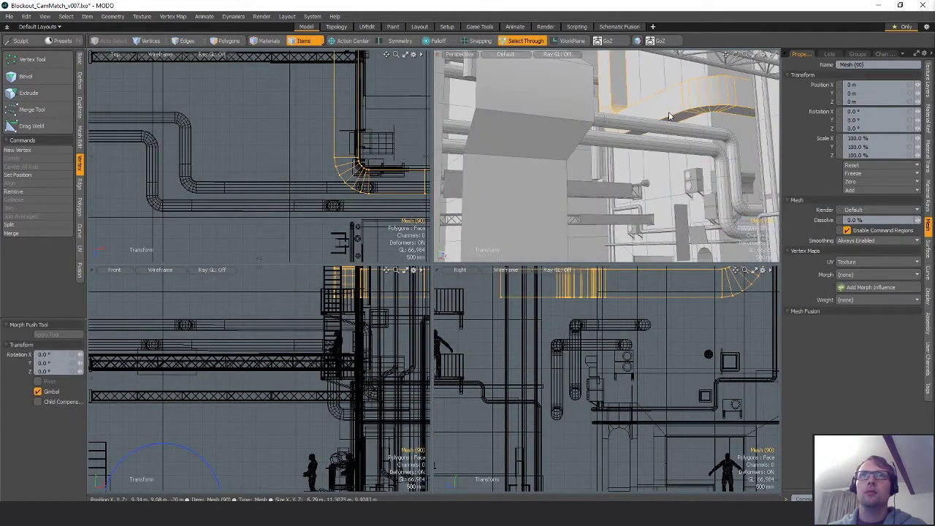
pyautogui.press('4')
pyautogui.press('5')
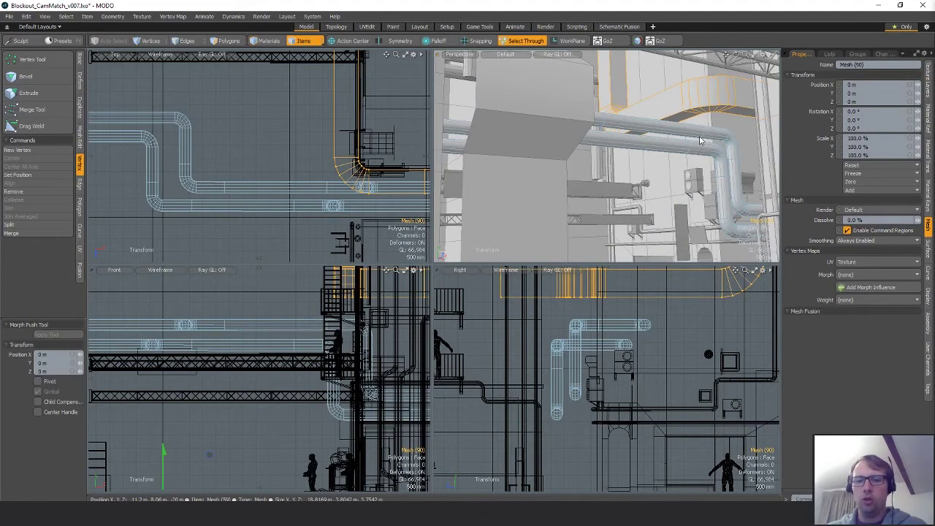
pyautogui.press('1')
pyautogui.press('w')
pyautogui.moveTo(666, 87); pyautogui.dragTo(666, 119)
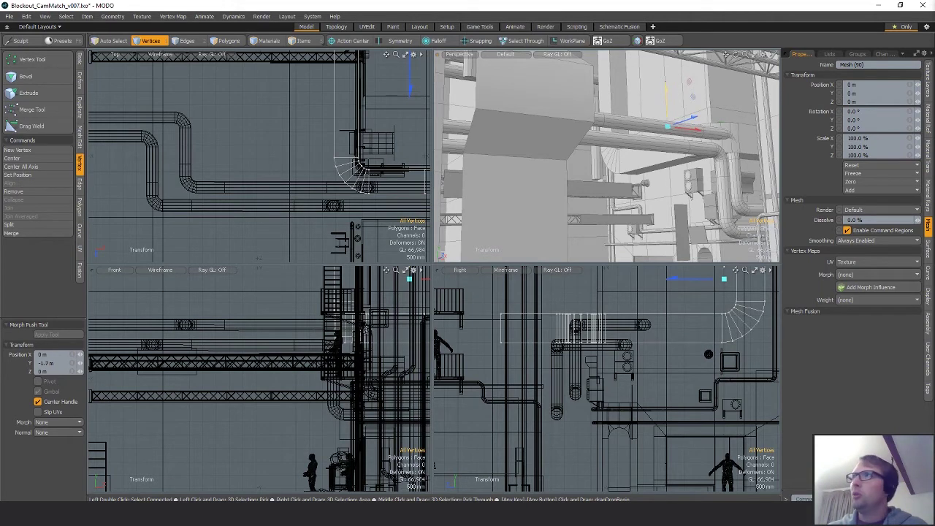
pyautogui.press('space')
# Step: Select the vertices of the duct's building-corner bend, cross run and far end, and move them along negative Z
pyautogui.press('space')
pyautogui.press('space')
pyautogui.scroll(-2, 346, 152)
pyautogui.keyDown('alt'); pyautogui.keyDown('shift'); pyautogui.moveTo(348, 150); pyautogui.dragTo(261, 141); pyautogui.keyUp('shift'); pyautogui.keyUp('alt')
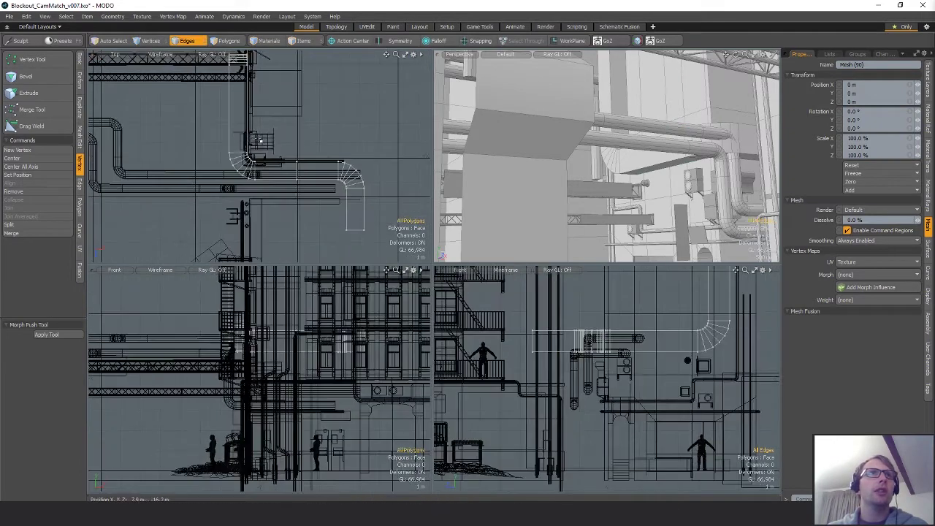
pyautogui.moveTo(176, 157); pyautogui.dragTo(387, 147, button='right')
pyautogui.press('w')
pyautogui.moveTo(628, 157)
pyautogui.keyDown('alt'); pyautogui.mouseDown()
pyautogui.moveTo(700, 127)
pyautogui.moveTo(675, 147)
pyautogui.mouseUp(); pyautogui.keyUp('alt')
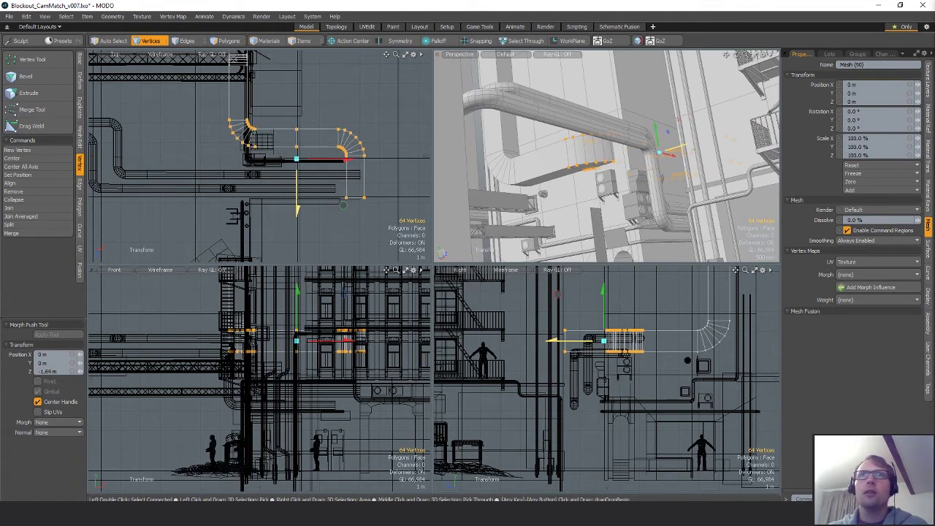
pyautogui.moveTo(657, 153); pyautogui.dragTo(665, 150)
pyautogui.press('space')
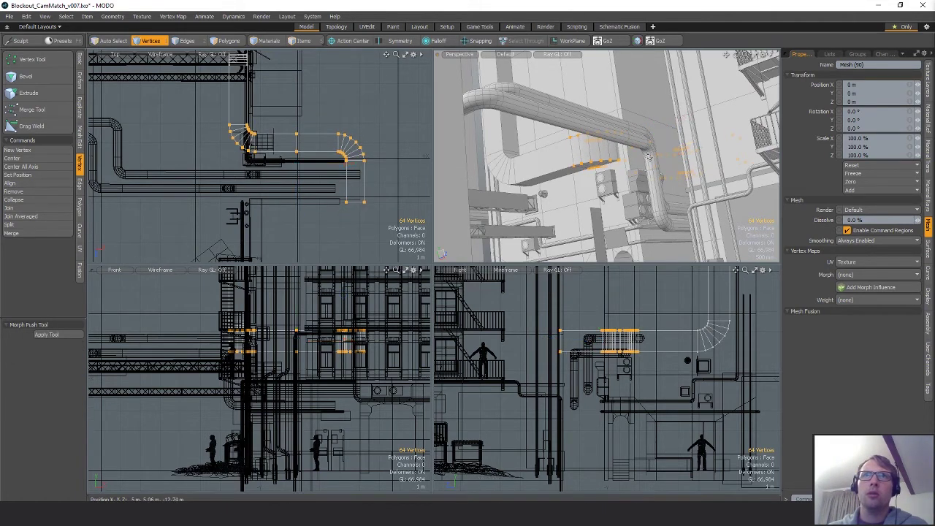
# Step: Select the polygons of the duct's outer half beyond the middle of the cross run and delete them
pyautogui.press('2')
pyautogui.moveTo(291, 114); pyautogui.dragTo(392, 61, button='right')
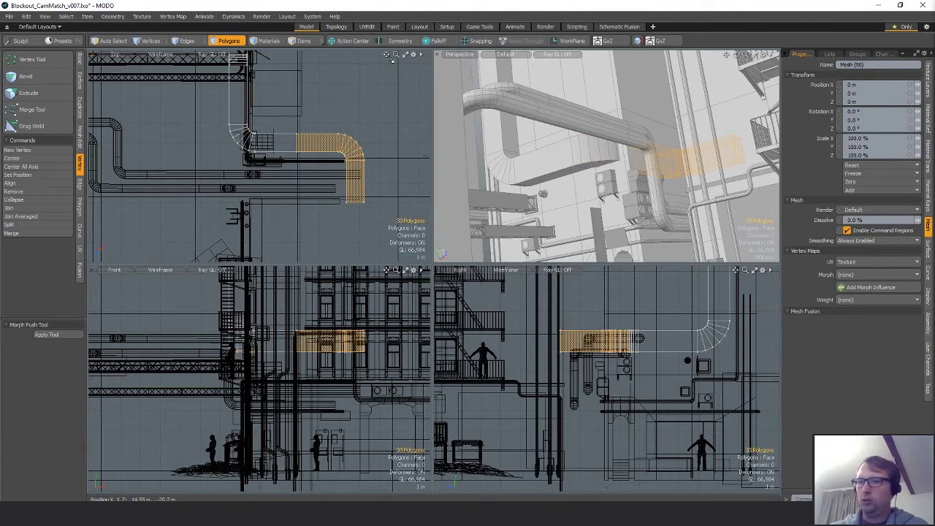
pyautogui.press('Delete')
# Step: Copy the four polygons of the duct's remaining end section into a new mesh and scale them up slightly as a sleeve
pyautogui.keyDown('alt'); pyautogui.moveTo(682, 157); pyautogui.dragTo(505, 128); pyautogui.keyUp('alt')
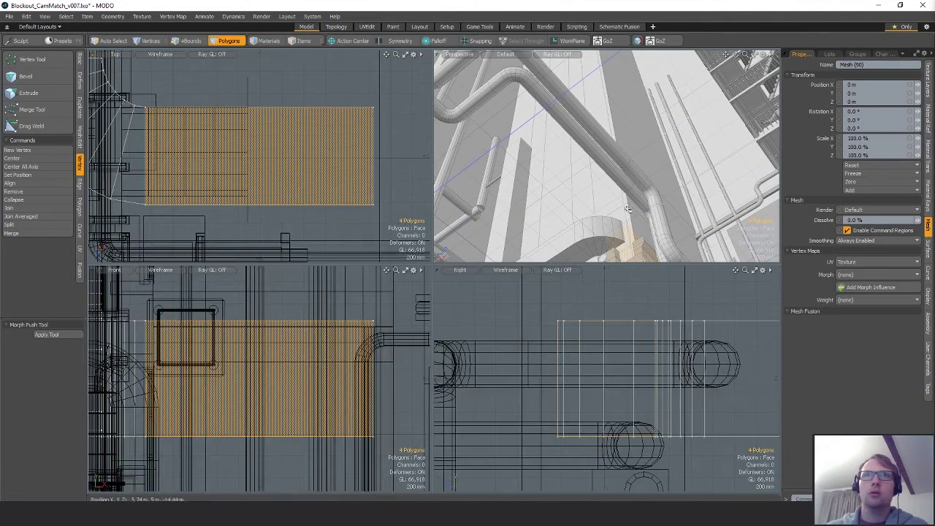
pyautogui.keyDown('alt'); pyautogui.moveTo(577, 139); pyautogui.dragTo(612, 202); pyautogui.keyUp('alt')
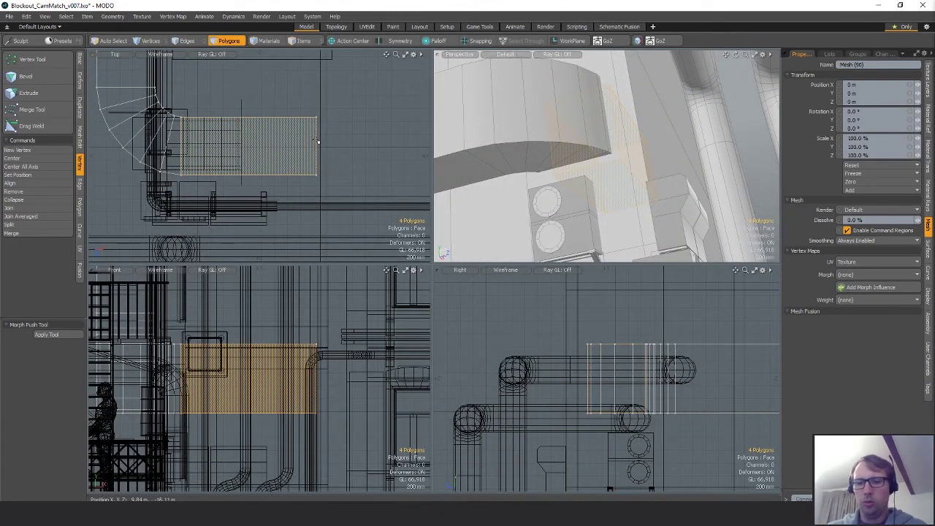
pyautogui.hotkey('ctrl', 'c')
pyautogui.press('n')
pyautogui.hotkey('ctrl', 'v')
pyautogui.press('r')
pyautogui.moveTo(249, 146); pyautogui.dragTo(312, 150)
pyautogui.scroll(3, 233, 142)
pyautogui.press('w')
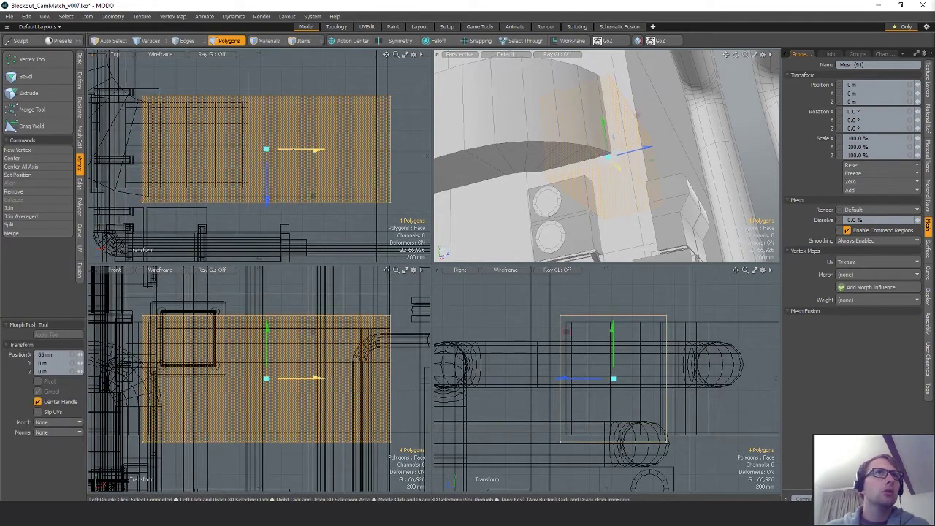
# Step: Select the four border edges at one open end of the sleeve and close them with a polygon
pyautogui.press('q')
pyautogui.press('2')
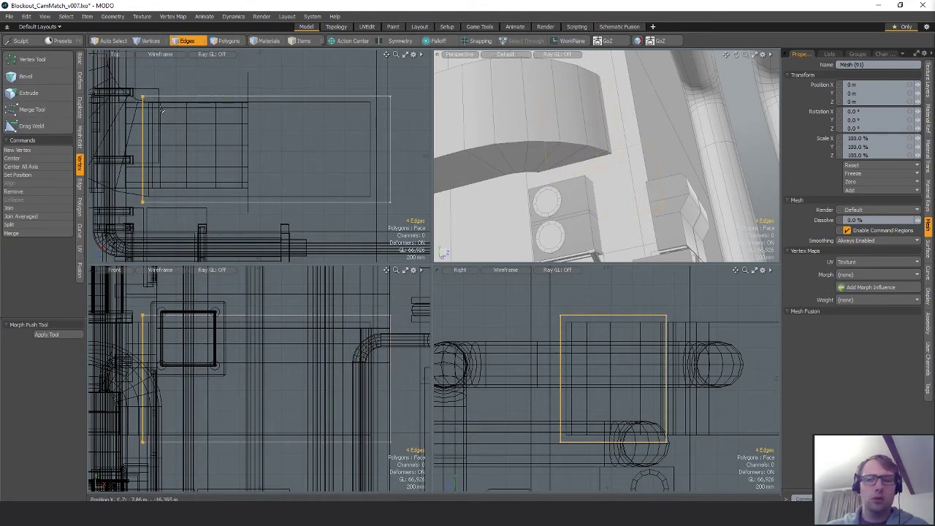
pyautogui.press('3')
pyautogui.click(217, 77)
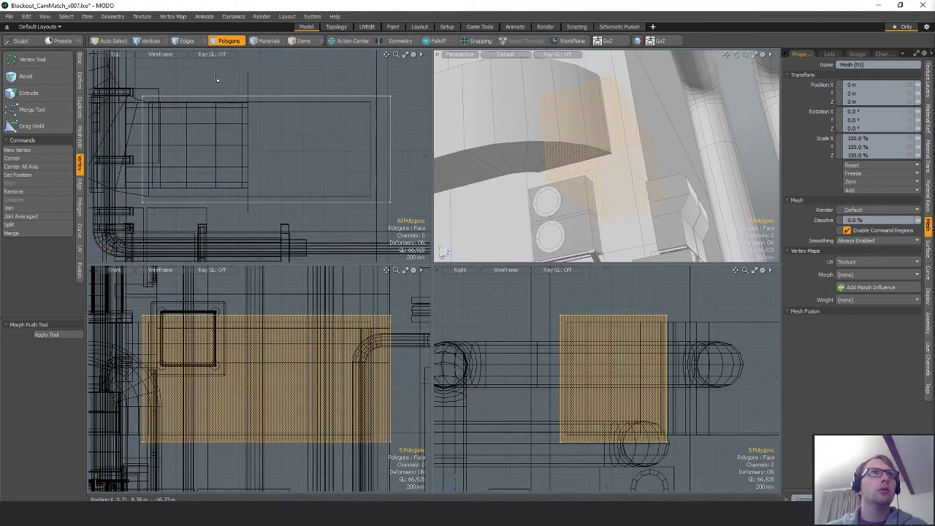
# Step: Move the sleeve 220 mm along negative X and nudge it along Z
pyautogui.press('w')
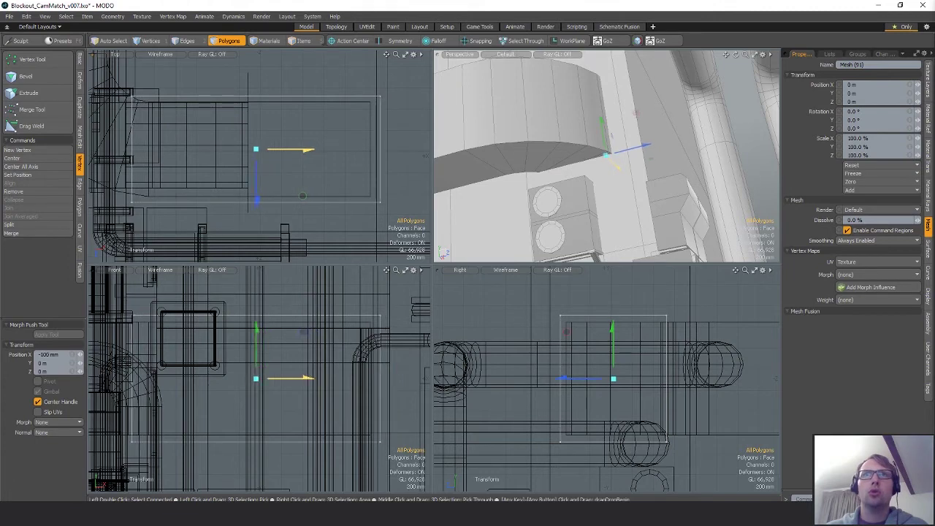
pyautogui.moveTo(306, 150); pyautogui.dragTo(293, 150)
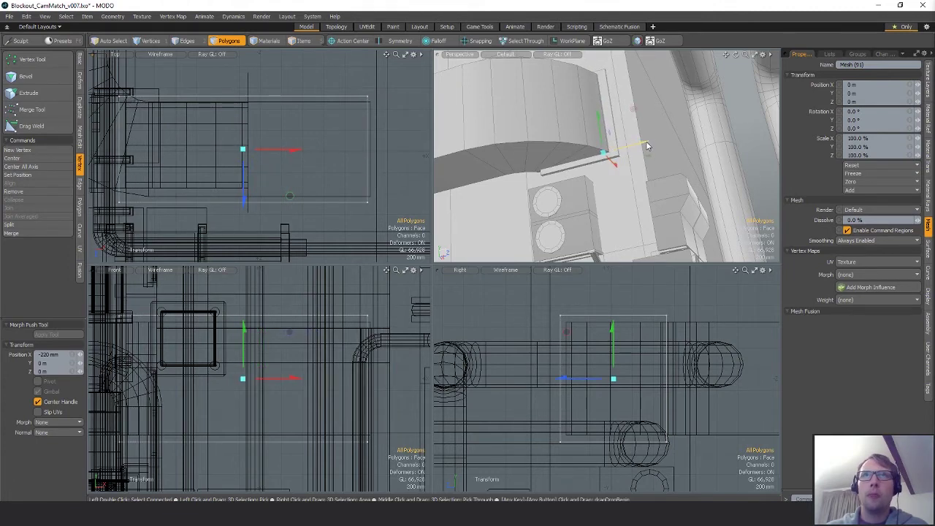
pyautogui.moveTo(648, 146); pyautogui.dragTo(645, 147)
pyautogui.press('space')
# Step: Widen the sleeve by moving the vertices of its long side along negative Z
pyautogui.press('space')
pyautogui.press('space')
pyautogui.moveTo(125, 80)
pyautogui.mouseDown(button='right')
pyautogui.moveTo(119, 122)
pyautogui.moveTo(300, 78)
pyautogui.mouseUp(button='right')
pyautogui.press('w')
pyautogui.moveTo(594, 158)
pyautogui.keyDown('alt'); pyautogui.mouseDown()
pyautogui.moveTo(621, 162)
pyautogui.moveTo(616, 152)
pyautogui.mouseUp(); pyautogui.keyUp('alt')
pyautogui.keyDown('alt'); pyautogui.moveTo(616, 152); pyautogui.dragTo(663, 192); pyautogui.keyUp('alt')
# Step: Move the four vertices at the sleeve's far end along negative X to shorten it into a thin collar
pyautogui.press('space')
pyautogui.press('space')
pyautogui.press('space')
pyautogui.moveTo(420, 142)
pyautogui.mouseDown(button='right')
pyautogui.moveTo(419, 259)
pyautogui.moveTo(382, 123)
pyautogui.mouseUp(button='right')
pyautogui.press('w')
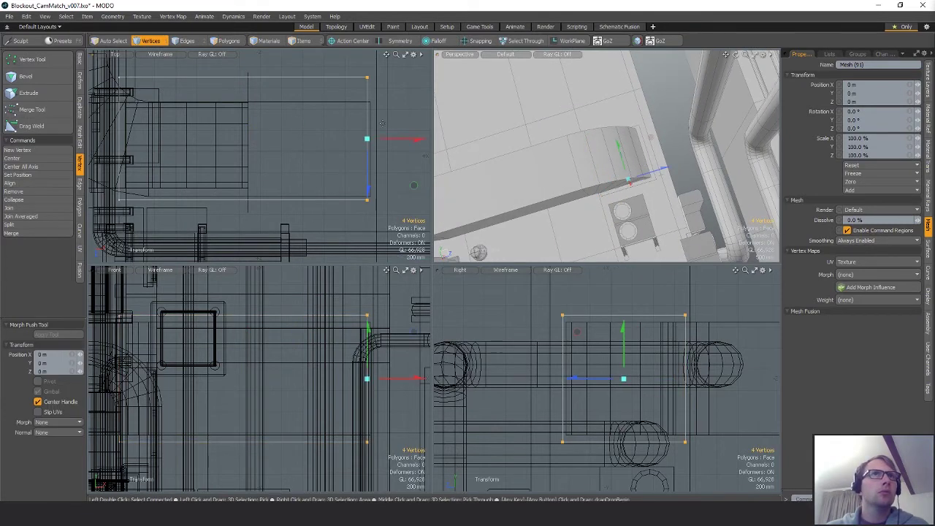
pyautogui.moveTo(213, 140); pyautogui.dragTo(209, 140)
pyautogui.press('space')
pyautogui.click(209, 140)
# Step: Cut the collar's polygons and paste them into the rectangular duct mesh
pyautogui.keyDown('alt'); pyautogui.moveTo(621, 194); pyautogui.dragTo(624, 163); pyautogui.keyUp('alt')
pyautogui.press('space')
pyautogui.press('space')
pyautogui.doubleClick(614, 155)
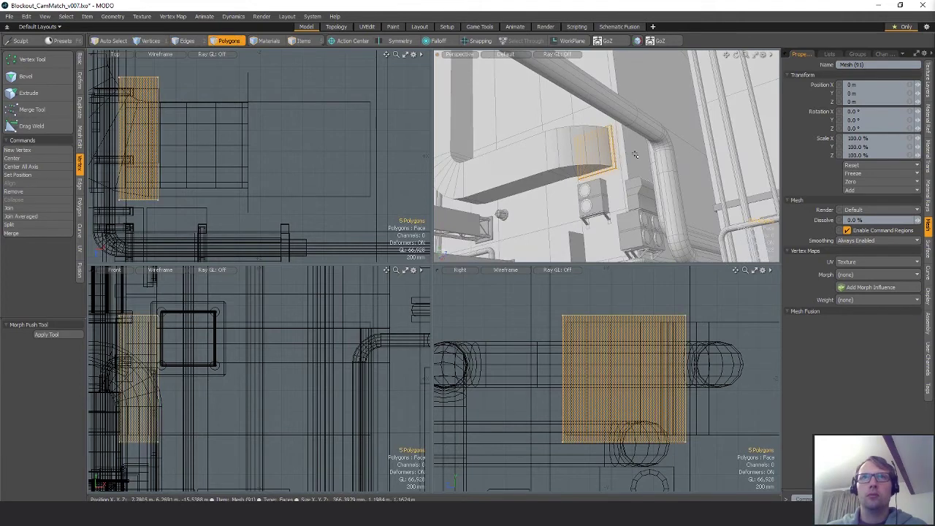
pyautogui.hotkey('ctrl', 'x')
pyautogui.press('5')
pyautogui.click(594, 164)
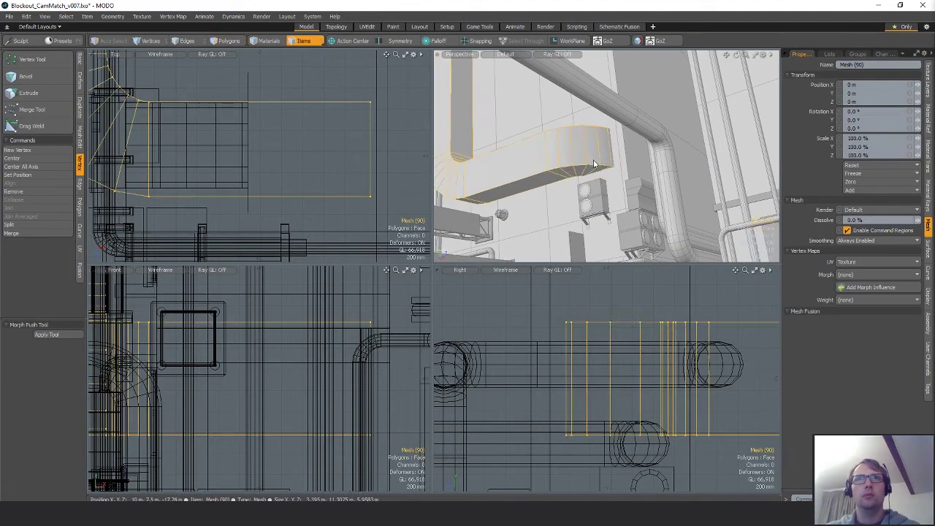
pyautogui.press('3')
pyautogui.hotkey('ctrl', 'v')
pyautogui.keyDown('alt'); pyautogui.moveTo(598, 163); pyautogui.dragTo(588, 145); pyautogui.keyUp('alt')
pyautogui.click(590, 166)
# Step: Examine how the rectangular duct and its collar sit among the large round pipes and the neighbouring buildings
pyautogui.scroll(-4, 589, 162)
pyautogui.press('5')
pyautogui.click(624, 195)
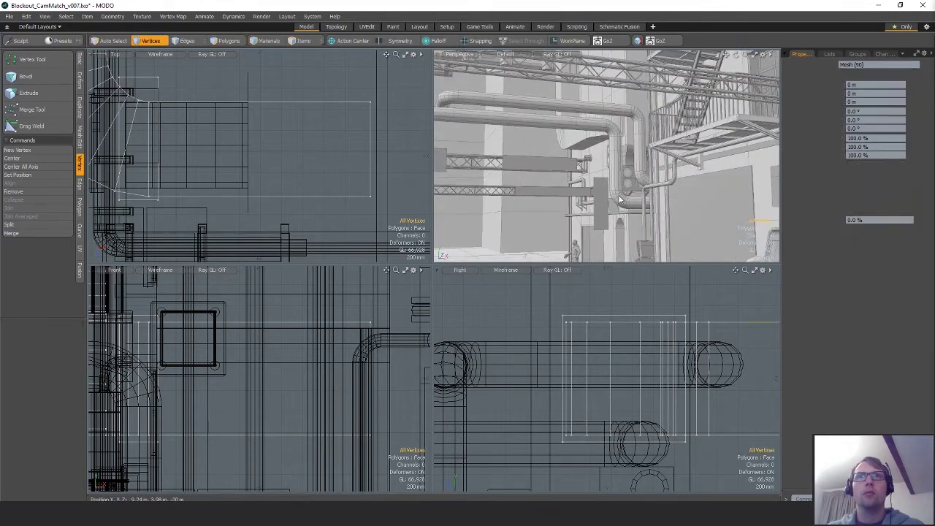
pyautogui.press('3')
pyautogui.press('w')
pyautogui.keyDown('alt'); pyautogui.moveTo(626, 168); pyautogui.dragTo(582, 127); pyautogui.keyUp('alt')
pyautogui.press('space')
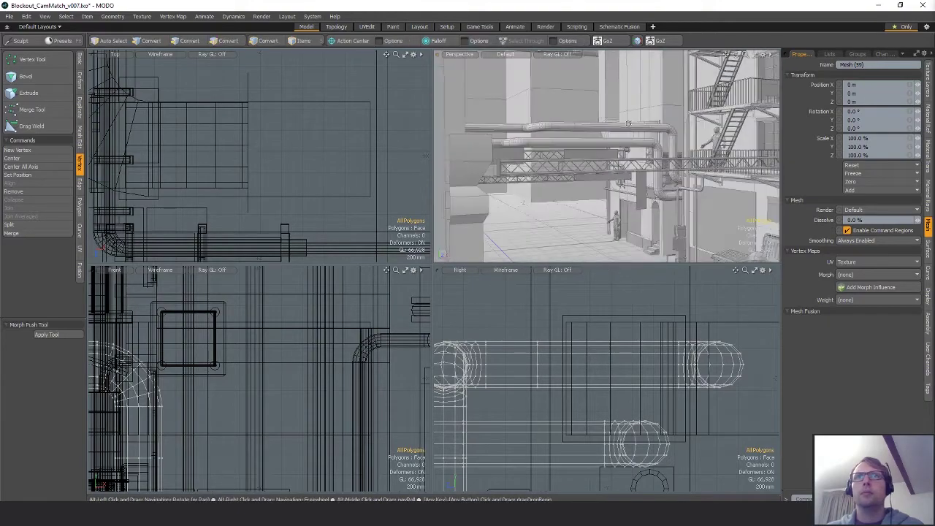
pyautogui.keyDown('alt'); pyautogui.moveTo(598, 131); pyautogui.dragTo(637, 174); pyautogui.keyUp('alt')
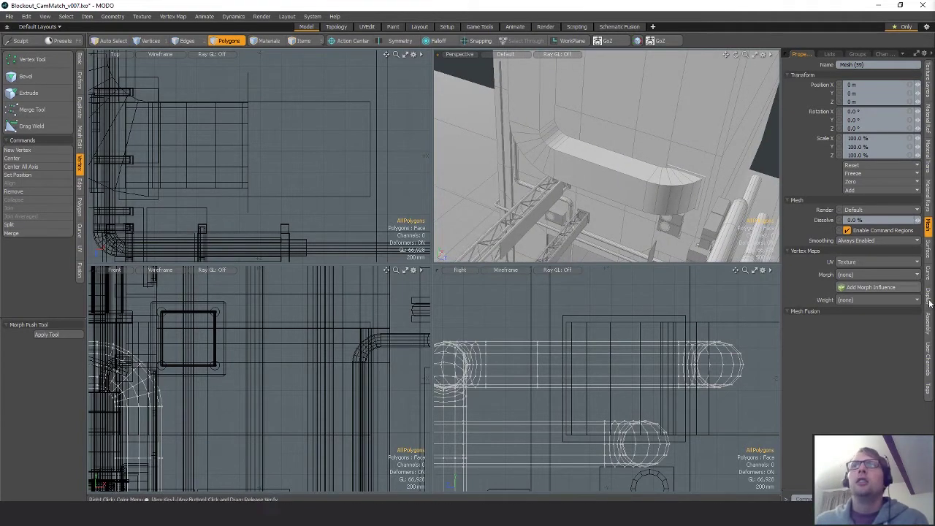
# Step: Add a unit cube in a separate mesh and move it to the alley wall, about 5.85 m along X and -17.9 m along Z
pyautogui.click(140, 76)
pyautogui.click(80, 60)
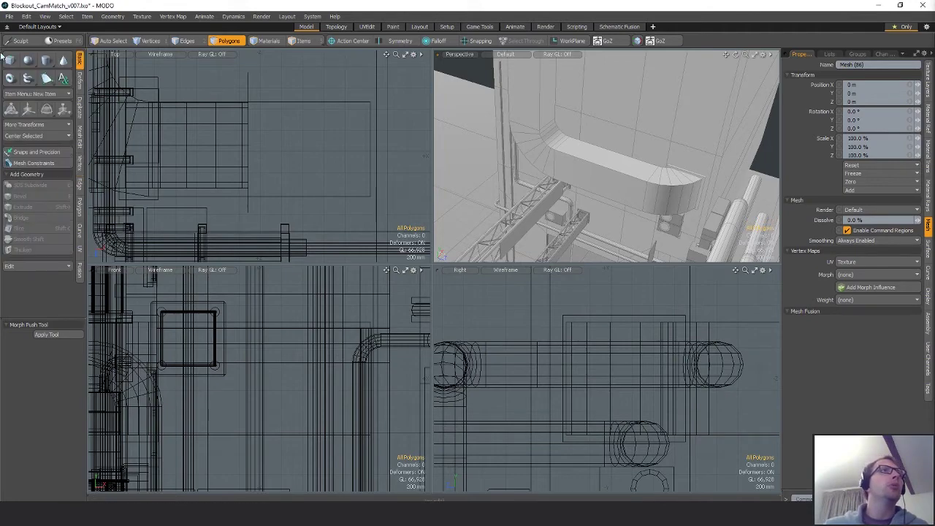
pyautogui.keyDown('shift'); pyautogui.click(10, 60); pyautogui.keyUp('shift')
pyautogui.scroll(-8, 310, 175)
pyautogui.press('w')
pyautogui.keyDown('alt'); pyautogui.keyDown('shift'); pyautogui.moveTo(329, 161); pyautogui.dragTo(248, 138); pyautogui.keyUp('shift'); pyautogui.keyUp('alt')
pyautogui.hotkey('shift', 'a')
pyautogui.keyDown('ctrl'); pyautogui.keyDown('alt'); pyautogui.moveTo(308, 208); pyautogui.dragTo(207, 214); pyautogui.keyUp('alt'); pyautogui.keyUp('ctrl')
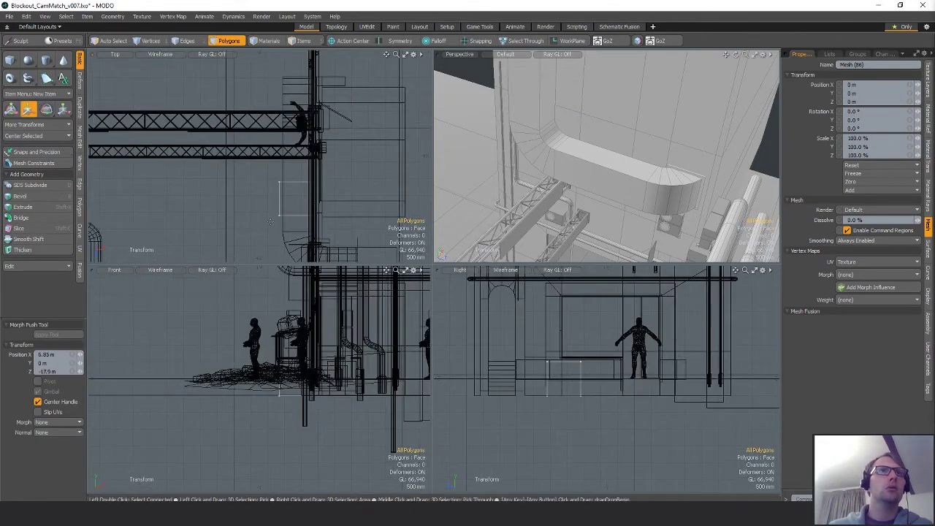
# Step: Scale the cube to 7.5% along Z to make a thin plate beside the wall
pyautogui.press('r')
pyautogui.moveTo(295, 201)
pyautogui.mouseDown()
pyautogui.moveTo(302, 226)
pyautogui.moveTo(301, 185)
pyautogui.mouseUp()
pyautogui.press('q')
pyautogui.press('r')
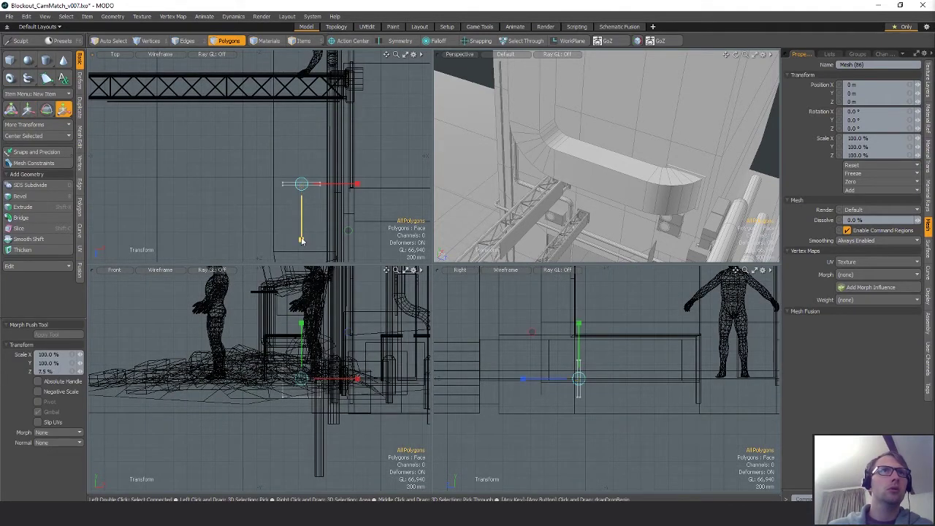
pyautogui.press('q')
# Step: Lengthen the plate along X by moving the vertices at both of its ends outward
pyautogui.press('1')
pyautogui.moveTo(278, 178); pyautogui.dragTo(290, 191, button='right')
pyautogui.press('w')
pyautogui.press('q')
pyautogui.moveTo(334, 184)
pyautogui.mouseDown()
pyautogui.moveTo(319, 184)
pyautogui.moveTo(380, 184)
pyautogui.moveTo(339, 188)
pyautogui.mouseUp()
pyautogui.press('q')
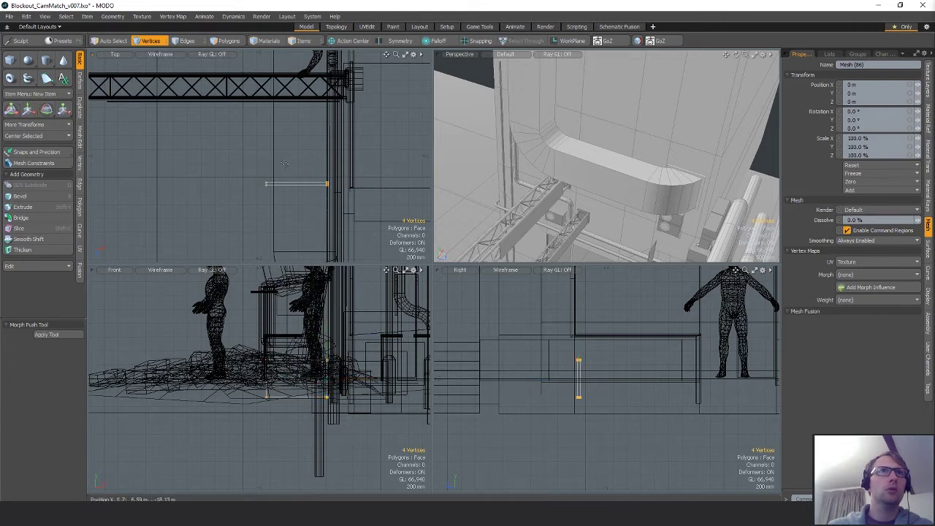
# Step: Raise the plate along Y from the ground to the height of the rectangular duct
pyautogui.scroll(-4, 358, 371)
pyautogui.keyDown('alt'); pyautogui.keyDown('shift'); pyautogui.moveTo(357, 371); pyautogui.dragTo(361, 437); pyautogui.keyUp('shift'); pyautogui.keyUp('alt')
pyautogui.press('w')
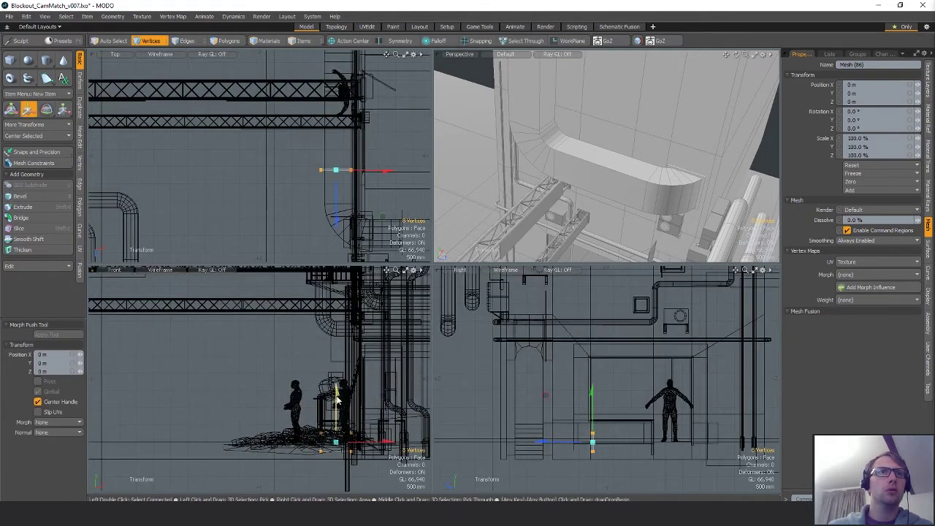
pyautogui.moveTo(337, 400); pyautogui.dragTo(337, 241)
pyautogui.keyDown('alt'); pyautogui.keyDown('shift'); pyautogui.moveTo(342, 292); pyautogui.dragTo(346, 394); pyautogui.keyUp('shift'); pyautogui.keyUp('alt')
pyautogui.moveTo(341, 350)
pyautogui.mouseDown()
pyautogui.moveTo(340, 277)
pyautogui.moveTo(340, 337)
pyautogui.mouseUp()
pyautogui.hotkey('shift', 'a')
# Step: Scale the plate down along Y to turn it into a slim support bar
pyautogui.keyDown('alt'); pyautogui.moveTo(647, 148); pyautogui.dragTo(620, 83); pyautogui.keyUp('alt')
pyautogui.scroll(-2, 626, 108)
pyautogui.press('r')
pyautogui.moveTo(337, 309); pyautogui.dragTo(337, 362)
pyautogui.hotkey('shift', 'a')
pyautogui.keyDown('alt'); pyautogui.moveTo(622, 148); pyautogui.dragTo(561, 147); pyautogui.keyUp('alt')
pyautogui.press('q')
pyautogui.scroll(-2, 528, 185)
pyautogui.scroll(2, 319, 189)
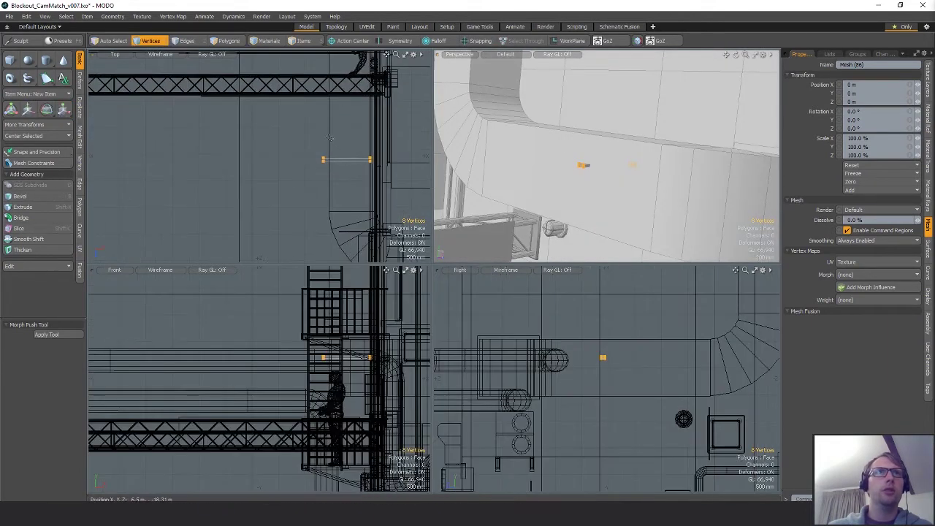
# Step: Move the four vertices at the bar's outer end -35 mm along X so it overhangs the duct
pyautogui.moveTo(314, 149); pyautogui.dragTo(334, 168, button='right')
pyautogui.scroll(3, 340, 160)
pyautogui.press('w')
pyautogui.moveTo(336, 158); pyautogui.dragTo(331, 158)
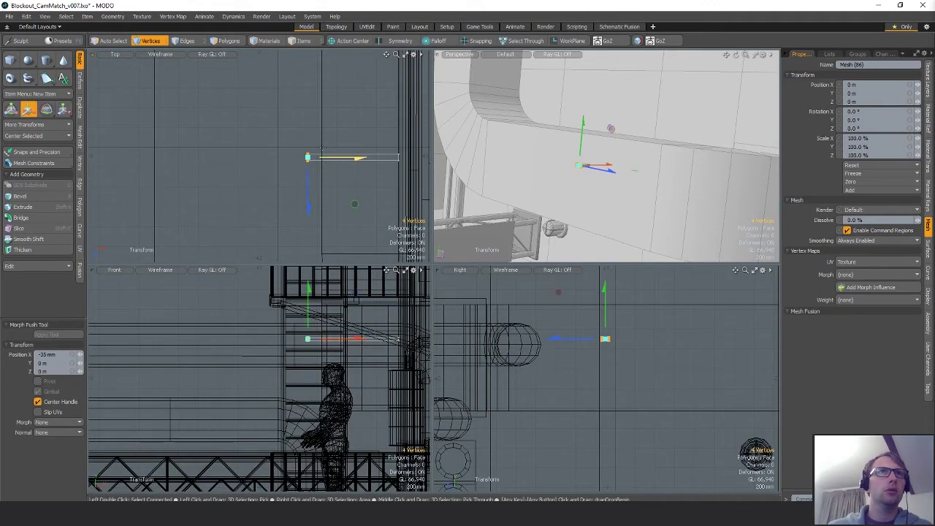
# Step: Select all of the bar's polygons and lower it to the underside of the duct
pyautogui.press('space')
pyautogui.press('space')
pyautogui.press('space')
pyautogui.moveTo(317, 139)
pyautogui.mouseDown(button='right')
pyautogui.moveTo(261, 160)
pyautogui.moveTo(326, 170)
pyautogui.mouseUp(button='right')
pyautogui.press('w')
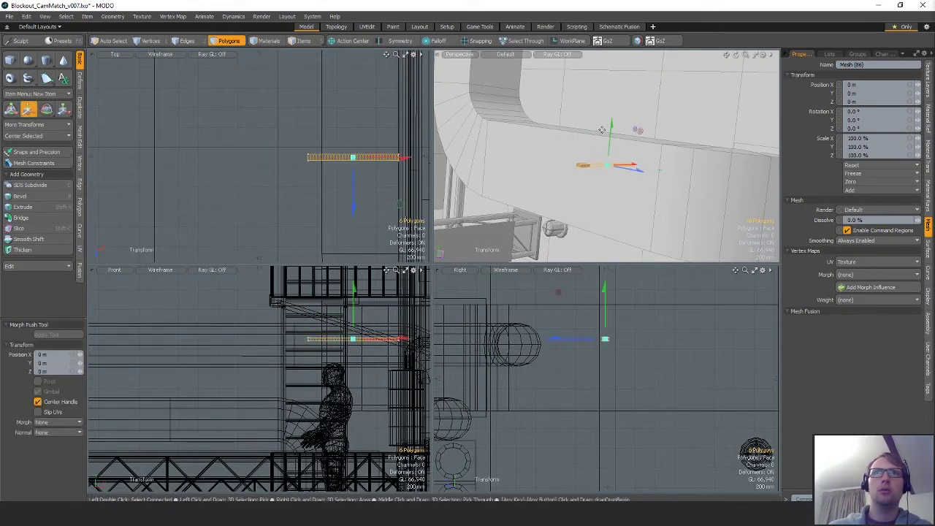
pyautogui.moveTo(612, 126)
pyautogui.mouseDown()
pyautogui.moveTo(605, 188)
pyautogui.moveTo(574, 115)
pyautogui.moveTo(561, 130)
pyautogui.moveTo(610, 119)
pyautogui.moveTo(624, 196)
pyautogui.moveTo(668, 139)
pyautogui.mouseUp()
# Step: Move the four vertices at the bar's wall end 215 mm along X to meet the wall
pyautogui.press('space')
pyautogui.press('1')
pyautogui.moveTo(396, 126); pyautogui.dragTo(402, 173, button='right')
pyautogui.press('w')
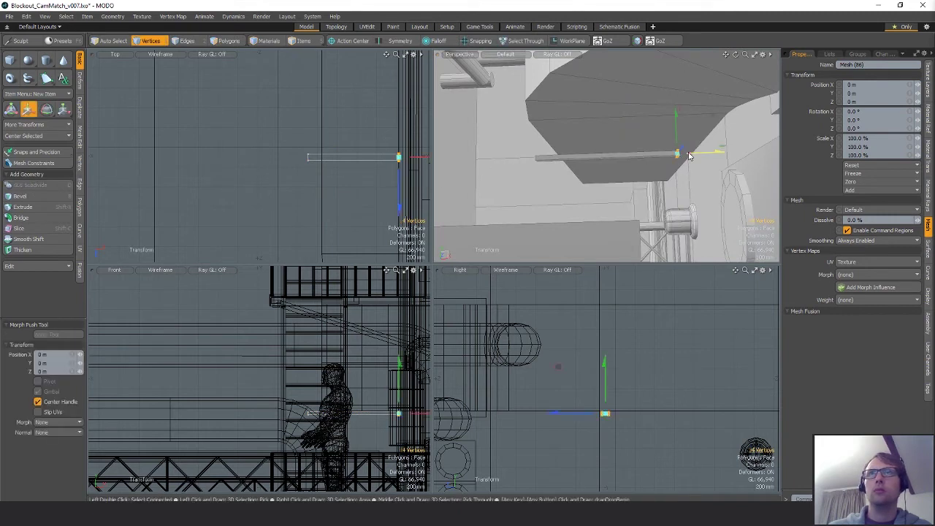
pyautogui.moveTo(692, 155); pyautogui.dragTo(768, 163)
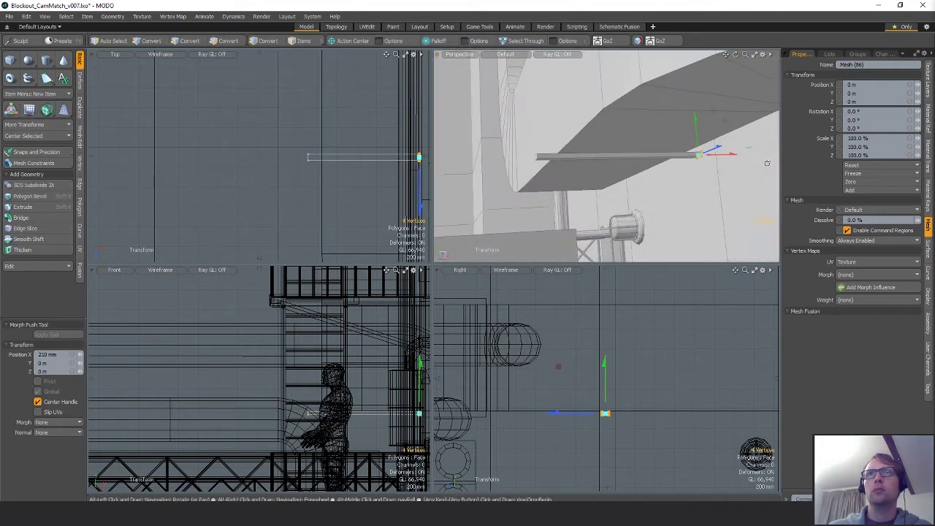
pyautogui.keyDown('alt'); pyautogui.moveTo(703, 164); pyautogui.dragTo(411, 161); pyautogui.keyUp('alt')
pyautogui.keyDown('alt'); pyautogui.moveTo(471, 139); pyautogui.dragTo(662, 123); pyautogui.keyUp('alt')
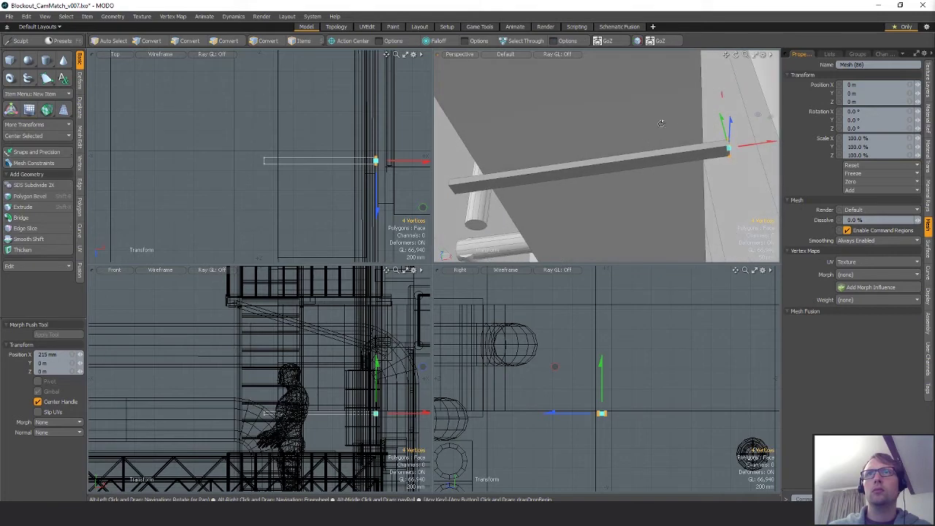
pyautogui.keyDown('alt'); pyautogui.moveTo(739, 145); pyautogui.dragTo(42, 154); pyautogui.keyUp('alt')
pyautogui.press('q')
pyautogui.press('Escape')
# Step: Copy the polygons of the thin vertical pipe section on the neighbouring building and paste them into a new mesh
pyautogui.keyDown('ctrl'); pyautogui.keyDown('alt'); pyautogui.moveTo(453, 122); pyautogui.dragTo(438, 122); pyautogui.keyUp('alt'); pyautogui.keyUp('ctrl')
pyautogui.keyDown('ctrl'); pyautogui.keyDown('alt'); pyautogui.moveTo(679, 175); pyautogui.dragTo(575, 171); pyautogui.keyUp('alt'); pyautogui.keyUp('ctrl')
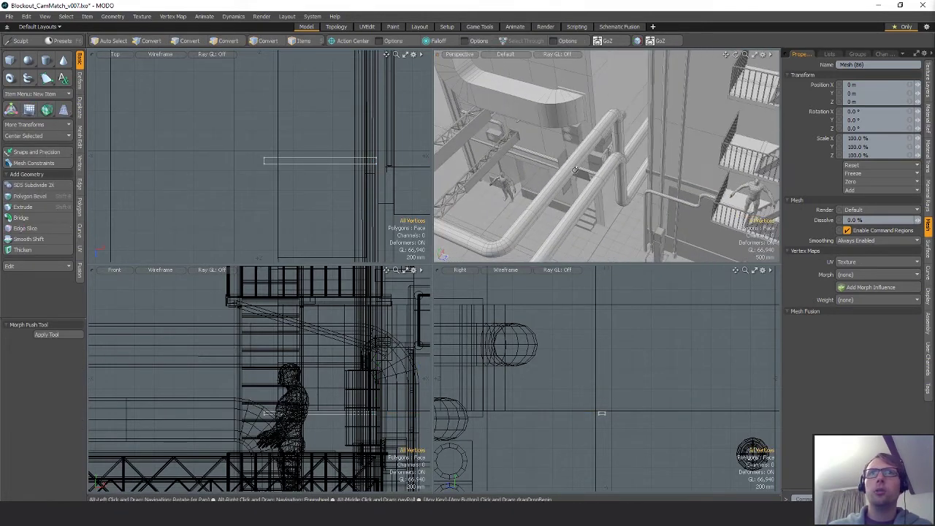
pyautogui.keyDown('alt'); pyautogui.keyDown('shift'); pyautogui.moveTo(659, 207); pyautogui.dragTo(665, 234); pyautogui.keyUp('shift'); pyautogui.keyUp('alt')
pyautogui.press('space')
pyautogui.press('5')
pyautogui.click(621, 196)
pyautogui.press('3')
pyautogui.press('l')
pyautogui.hotkey('ctrl', 'c')
pyautogui.press('n')
pyautogui.hotkey('ctrl', 'v')
pyautogui.press('w')
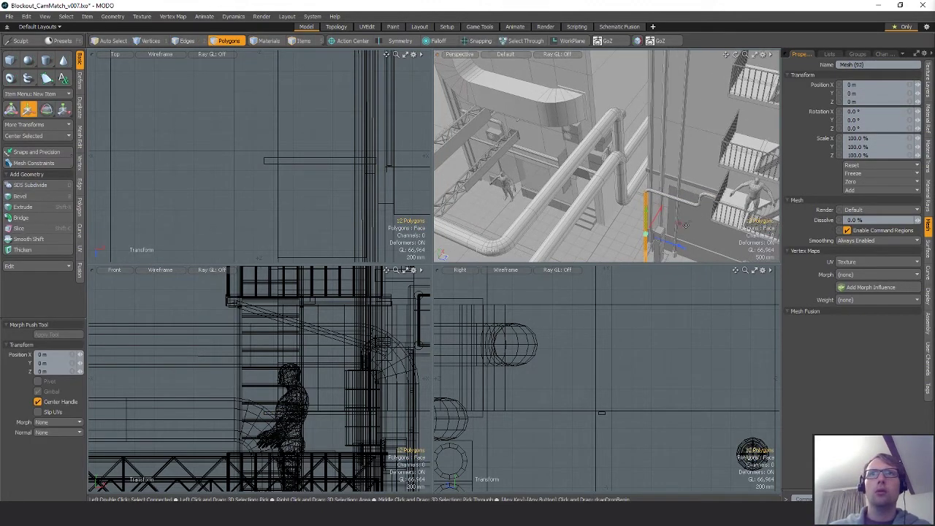
# Step: Move the pasted pipe section across the alley to the outer end of the support bar
pyautogui.moveTo(648, 201); pyautogui.dragTo(570, 152)
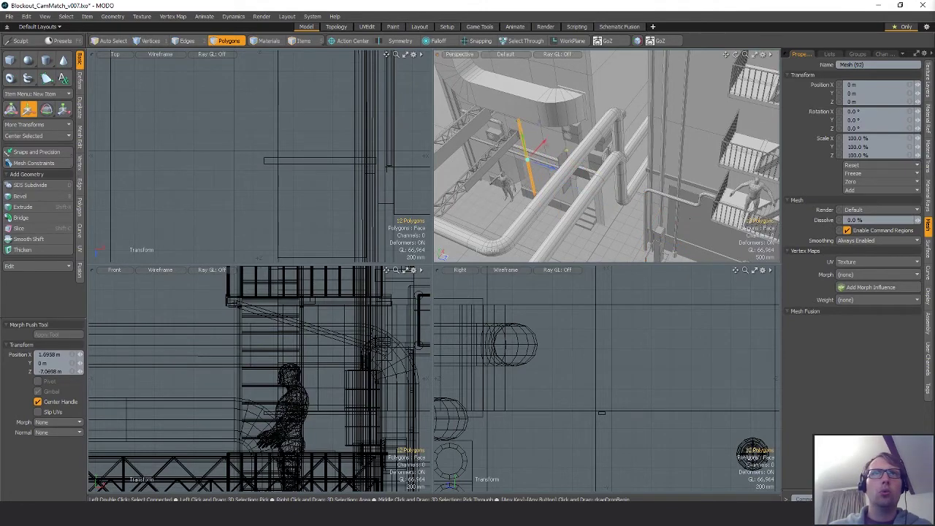
pyautogui.hotkey('shift', 'a')
pyautogui.scroll(-10, 194, 169)
pyautogui.keyDown('alt'); pyautogui.keyDown('shift'); pyautogui.moveTo(229, 196); pyautogui.dragTo(392, 163); pyautogui.keyUp('shift'); pyautogui.keyUp('alt')
pyautogui.moveTo(393, 162); pyautogui.dragTo(366, 68)
pyautogui.moveTo(330, 131); pyautogui.dragTo(286, 248)
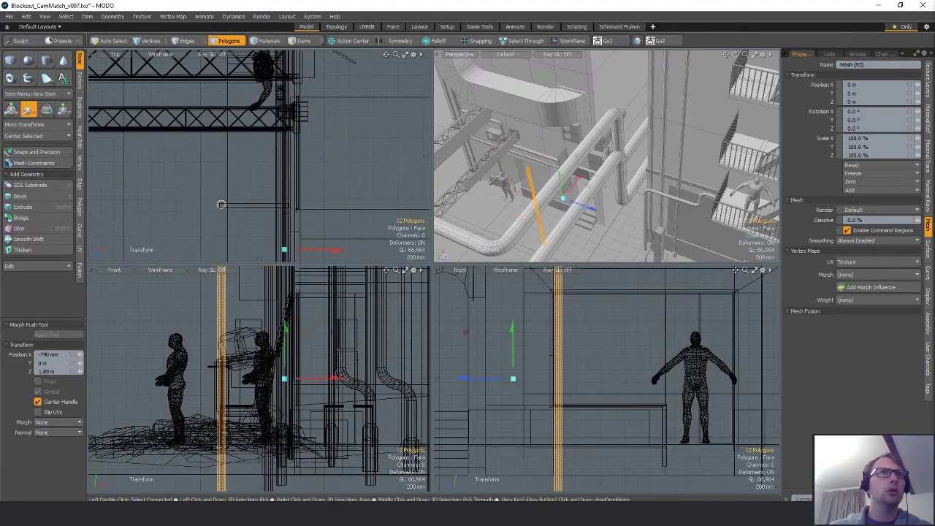
# Step: Scale the pipe section down and position it within the bar's outline near its outer end
pyautogui.hotkey('shift', 'a')
pyautogui.scroll(-4, 284, 196)
pyautogui.press('r')
pyautogui.moveTo(264, 184); pyautogui.dragTo(211, 184)
pyautogui.press('w')
pyautogui.moveTo(310, 211); pyautogui.dragTo(350, 220)
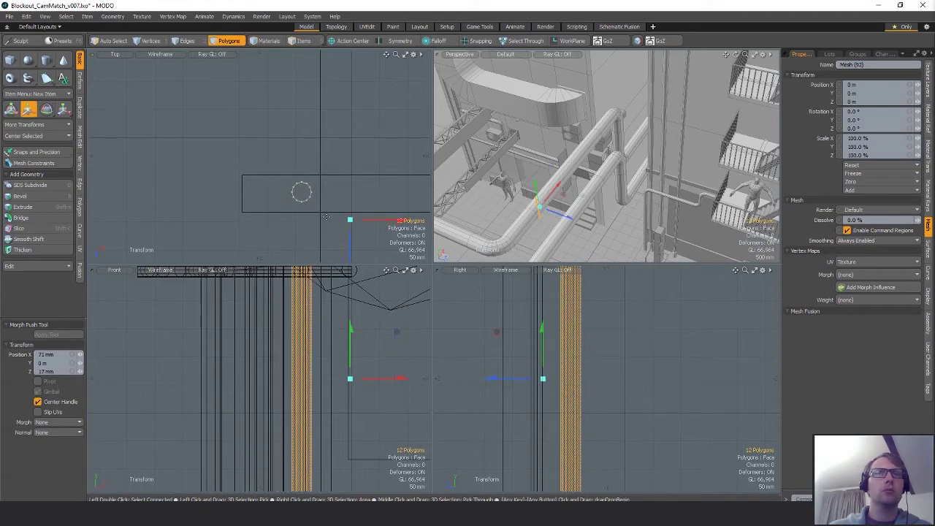
# Step: Raise the pipe section along Y from ground level to the bar at the front of the duct
pyautogui.scroll(-8, 571, 388)
pyautogui.moveTo(568, 346); pyautogui.dragTo(568, 238)
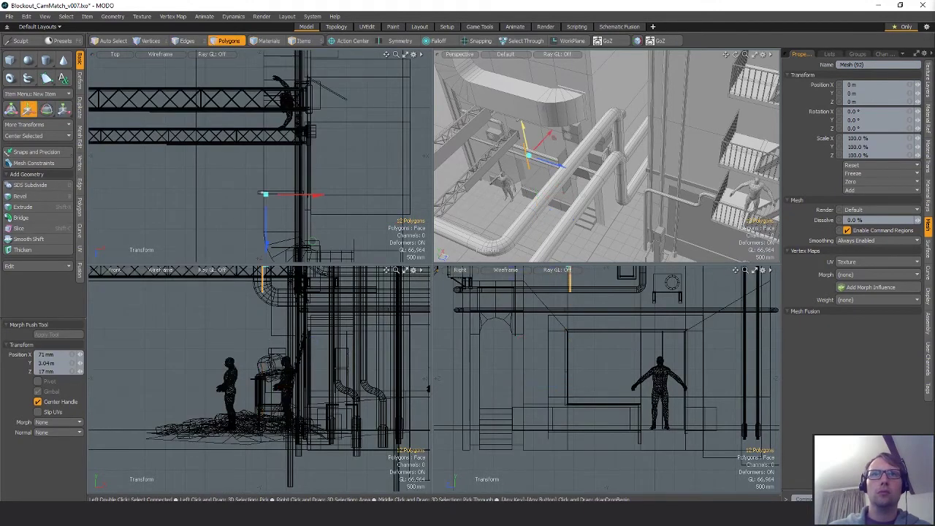
pyautogui.keyDown('alt'); pyautogui.keyDown('shift'); pyautogui.moveTo(566, 285); pyautogui.dragTo(568, 394); pyautogui.keyUp('shift'); pyautogui.keyUp('alt')
pyautogui.moveTo(570, 352); pyautogui.dragTo(570, 281)
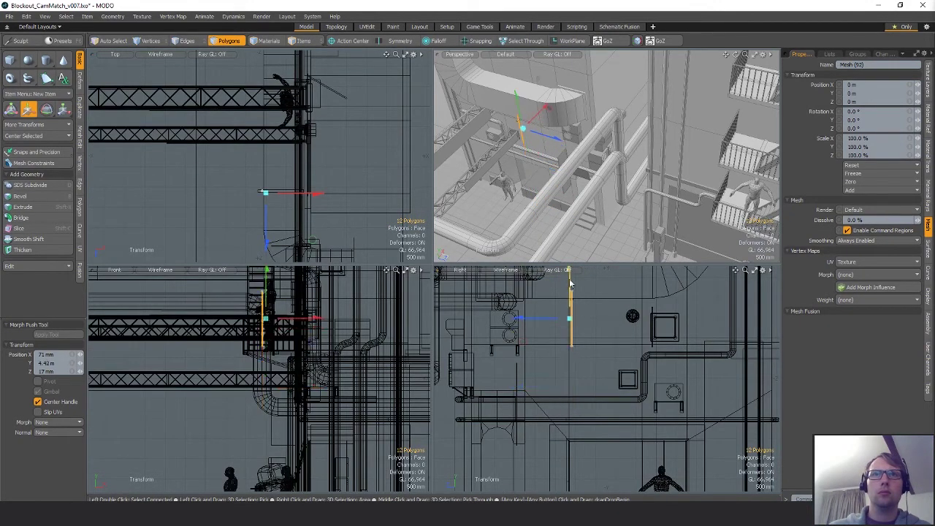
pyautogui.hotkey('shift', 'a')
pyautogui.scroll(2, 608, 407)
pyautogui.hotkey('shift', 'a')
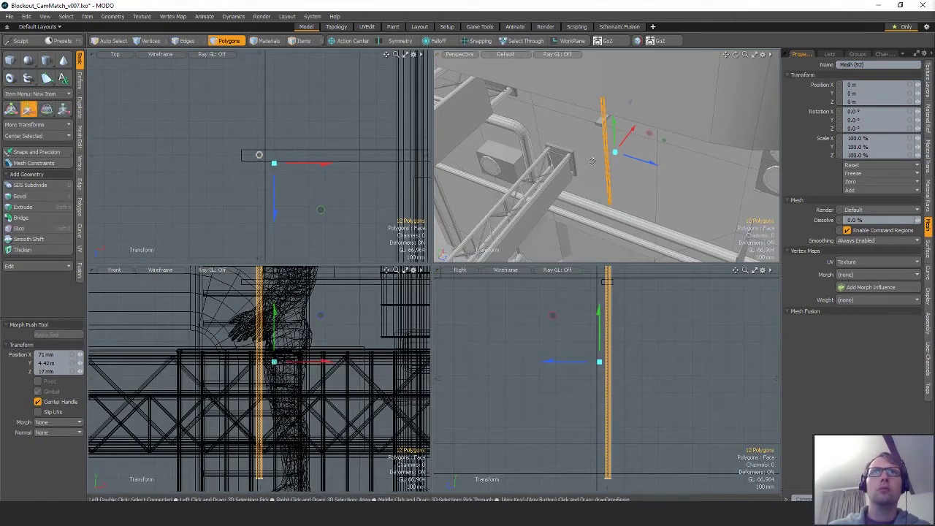
pyautogui.keyDown('alt'); pyautogui.moveTo(567, 149); pyautogui.dragTo(570, 242); pyautogui.keyUp('alt')
pyautogui.keyDown('alt'); pyautogui.keyDown('shift'); pyautogui.moveTo(570, 292); pyautogui.dragTo(572, 473); pyautogui.keyUp('shift'); pyautogui.keyUp('alt')
pyautogui.scroll(-2, 681, 442)
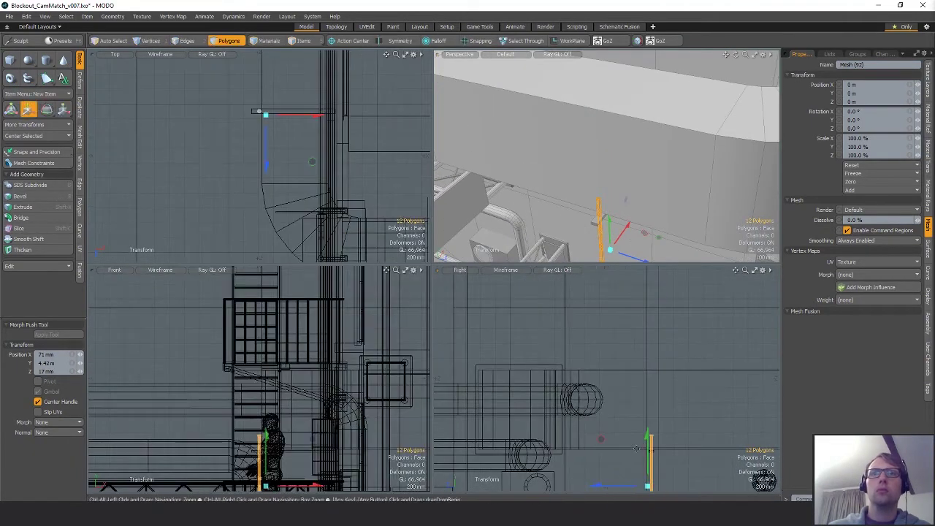
pyautogui.moveTo(647, 437); pyautogui.dragTo(653, 289)
# Step: Move the pipe's top vertices -230 mm along Y to line up with the duct's upper edge
pyautogui.press('space')
pyautogui.press('1')
pyautogui.press('w')
pyautogui.keyDown('alt'); pyautogui.keyDown('shift'); pyautogui.moveTo(650, 147); pyautogui.dragTo(632, 222); pyautogui.keyUp('shift'); pyautogui.keyUp('alt')
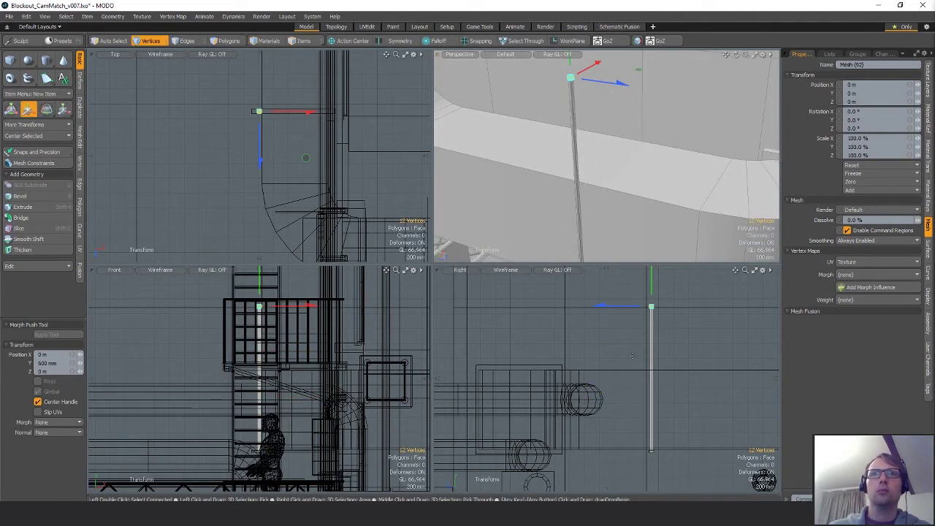
pyautogui.moveTo(651, 288); pyautogui.dragTo(652, 349)
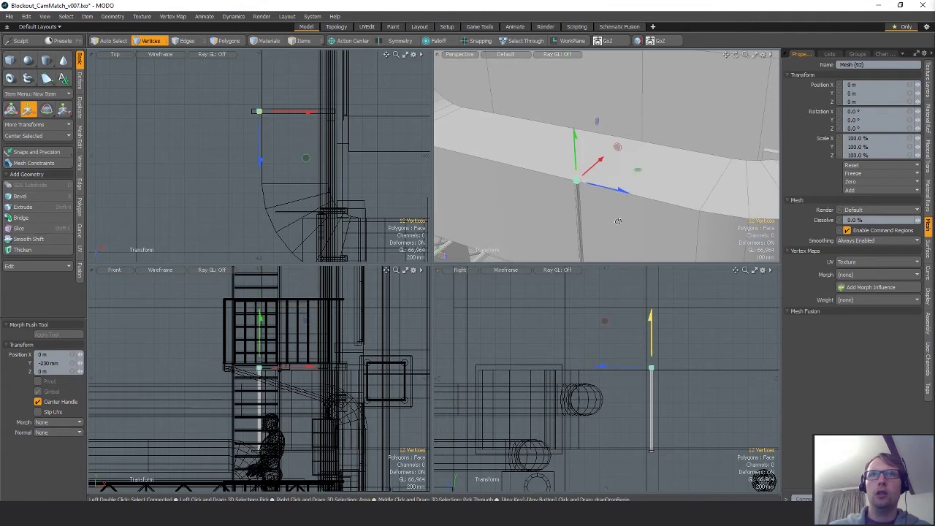
# Step: Scale the pipe's polygons down in X and Z to make a thinner hanger rod
pyautogui.keyDown('alt'); pyautogui.keyDown('shift'); pyautogui.moveTo(575, 247); pyautogui.dragTo(546, 170); pyautogui.keyUp('shift'); pyautogui.keyUp('alt')
pyautogui.press('q')
pyautogui.press('3')
pyautogui.doubleClick(554, 177)
pyautogui.press('r')
pyautogui.hotkey('shift', 'a')
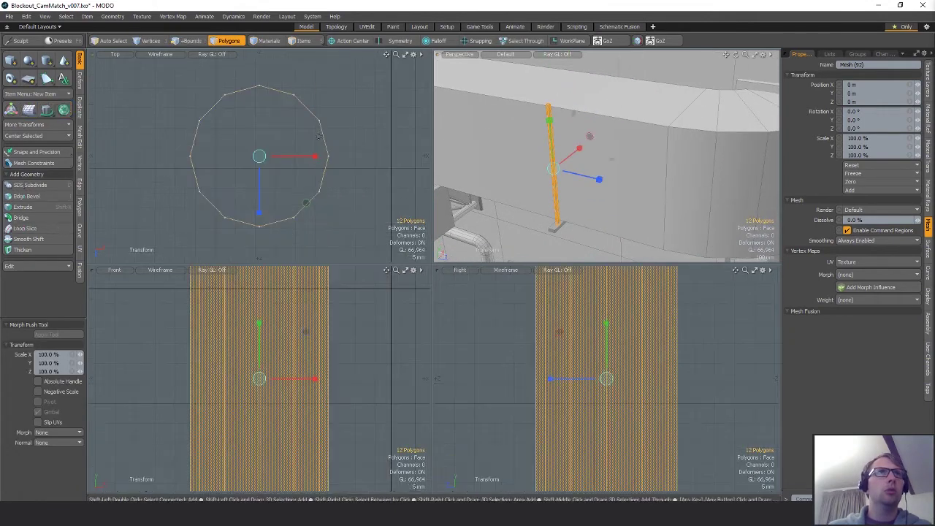
pyautogui.moveTo(306, 204); pyautogui.dragTo(184, 198)
pyautogui.press('q')
pyautogui.click(348, 217)
# Step: Move the rod's bottom vertices down along Y so the rod passes through the lower bar
pyautogui.keyDown('ctrl'); pyautogui.keyDown('alt'); pyautogui.moveTo(674, 320); pyautogui.dragTo(603, 384); pyautogui.keyUp('alt'); pyautogui.keyUp('ctrl')
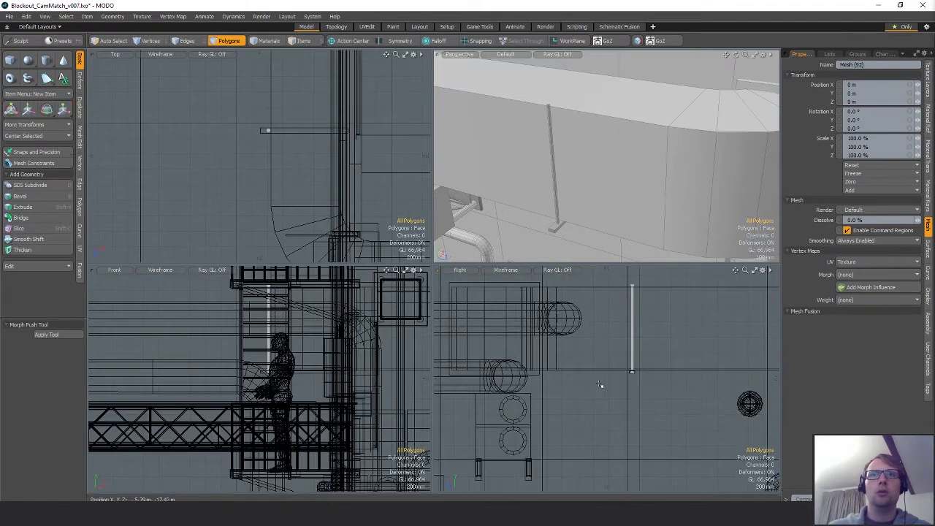
pyautogui.press('1')
pyautogui.press('w')
pyautogui.moveTo(632, 329); pyautogui.dragTo(642, 342)
pyautogui.press('q')
pyautogui.click(659, 316)
# Step: Duplicate the support bar's polygons and raise the copy to rest on top of the duct
pyautogui.press('5')
pyautogui.click(553, 230)
pyautogui.press('3')
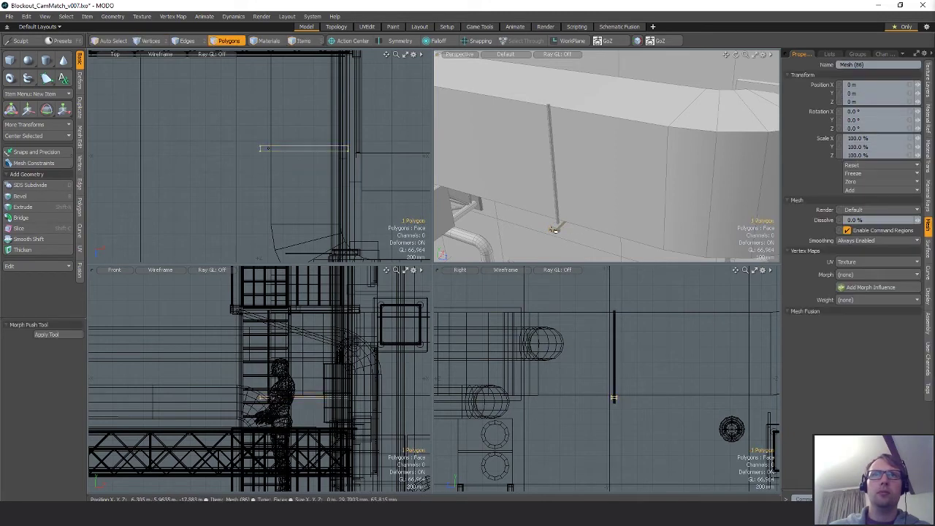
pyautogui.doubleClick(553, 228)
pyautogui.press('w')
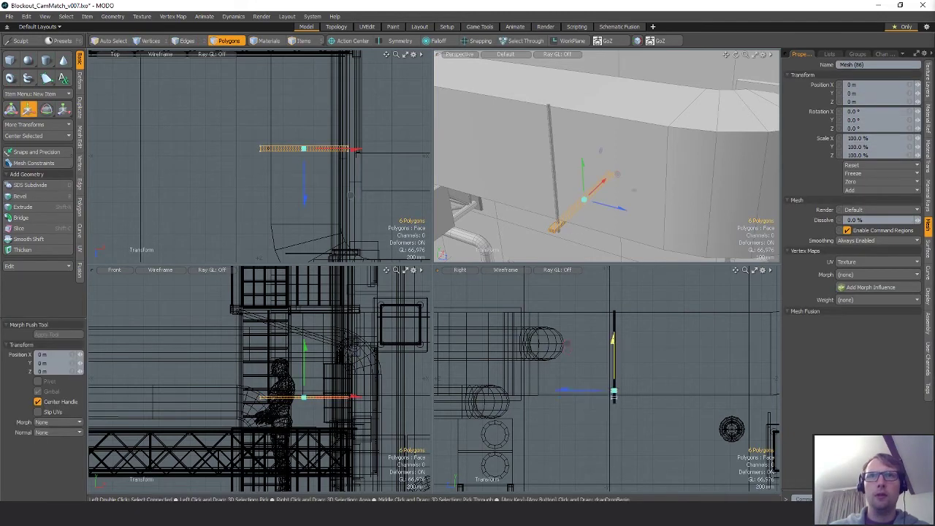
pyautogui.moveTo(613, 339)
pyautogui.mouseDown()
pyautogui.moveTo(614, 258)
pyautogui.moveTo(606, 336)
pyautogui.mouseUp()
pyautogui.hotkey('shift', 'a')
pyautogui.keyDown('ctrl'); pyautogui.keyDown('alt'); pyautogui.moveTo(655, 385); pyautogui.dragTo(584, 371); pyautogui.keyUp('alt'); pyautogui.keyUp('ctrl')
pyautogui.moveTo(641, 359); pyautogui.dragTo(641, 398)
pyautogui.press('q')
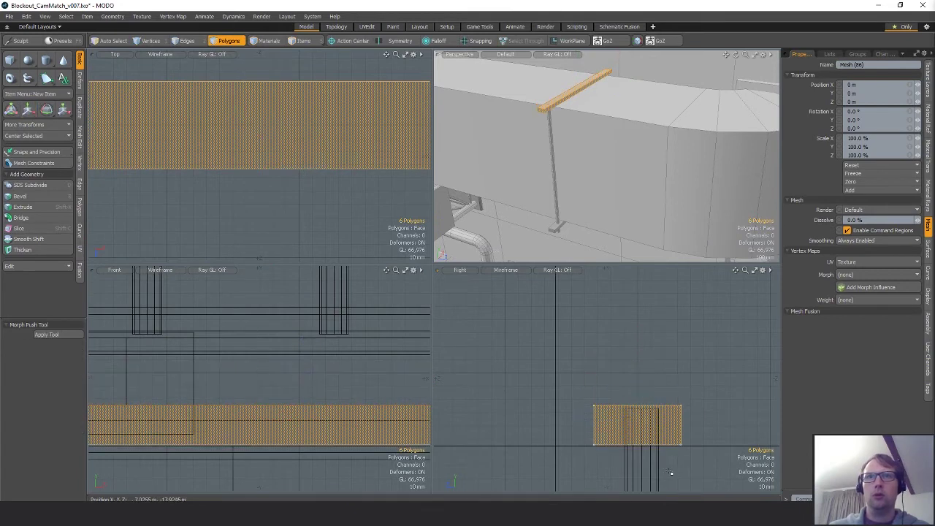
# Step: Move the rod's top vertices up along Y so the rod protrudes above the upper bar
pyautogui.press('2')
pyautogui.press('3')
pyautogui.press('5')
pyautogui.click(659, 460)
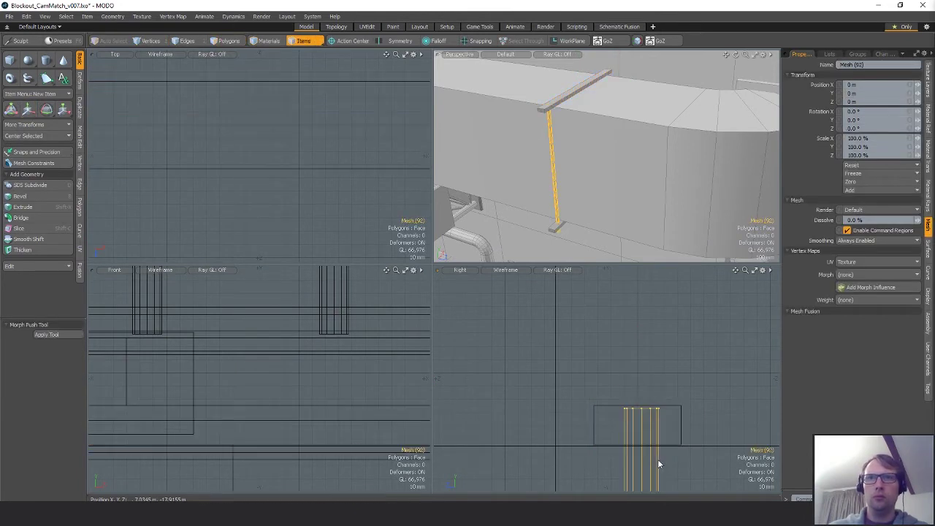
pyautogui.press('1')
pyautogui.moveTo(669, 418); pyautogui.dragTo(616, 393, button='right')
pyautogui.press('w')
pyautogui.moveTo(641, 375); pyautogui.dragTo(641, 345)
pyautogui.press('q')
# Step: Duplicate the rod and move the copy 970 mm along X to the bars' wall end
pyautogui.press('3')
pyautogui.doubleClick(550, 158)
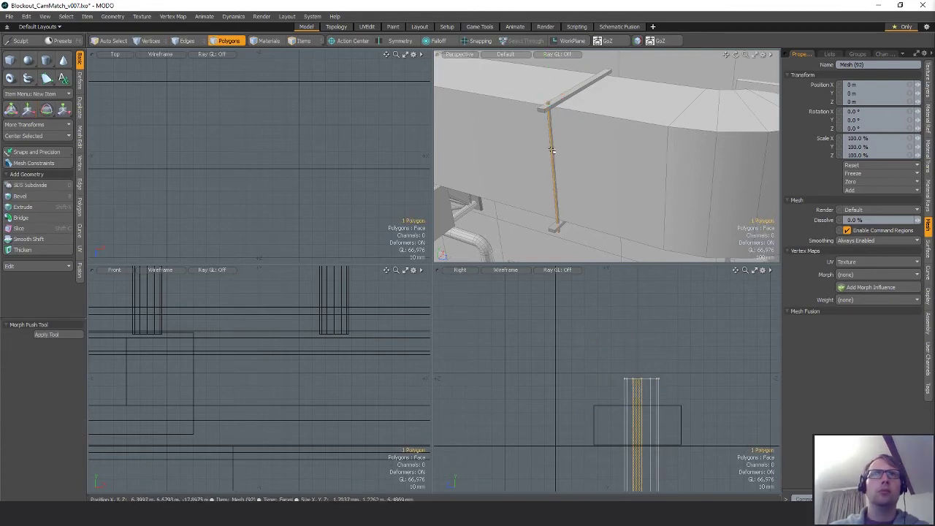
pyautogui.scroll(-8, 309, 146)
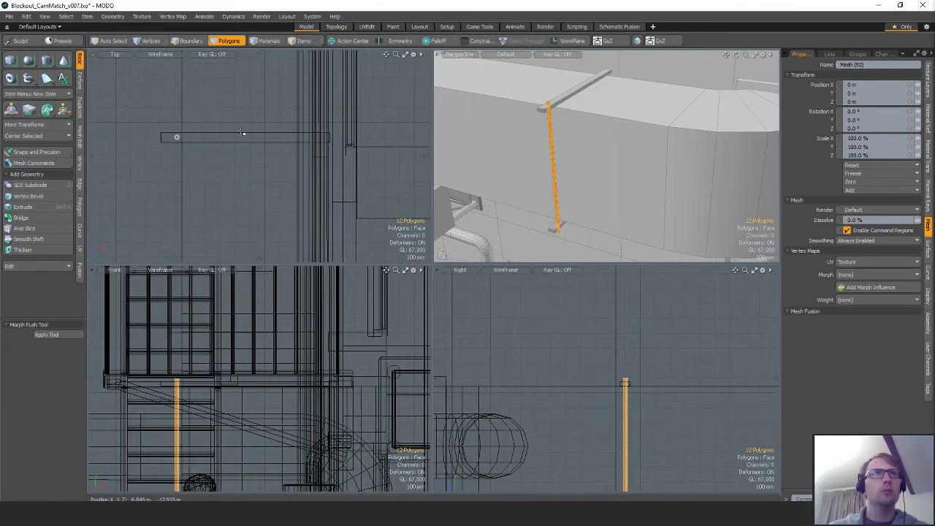
pyautogui.press('w')
pyautogui.moveTo(343, 138); pyautogui.dragTo(376, 137)
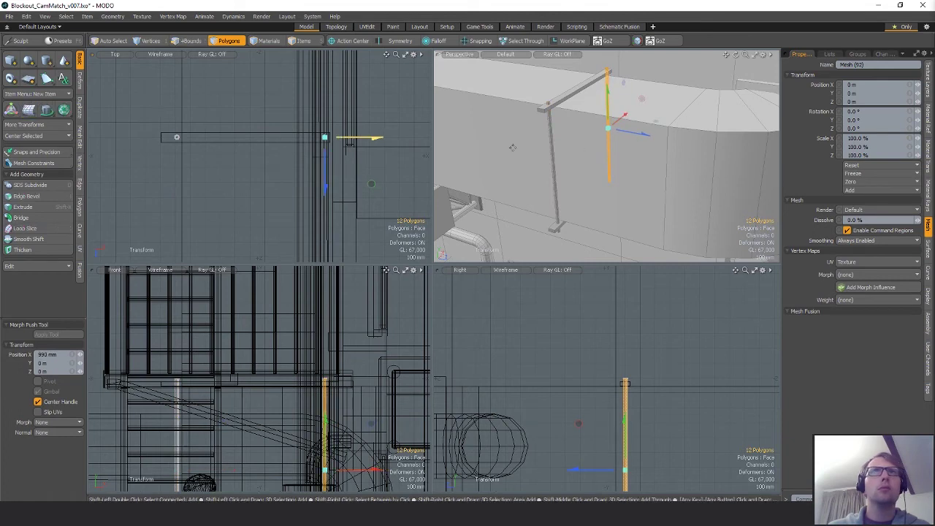
pyautogui.keyDown('alt'); pyautogui.moveTo(643, 120); pyautogui.dragTo(614, 147); pyautogui.keyUp('alt')
pyautogui.keyDown('alt'); pyautogui.moveTo(509, 169); pyautogui.dragTo(471, 140); pyautogui.keyUp('alt')
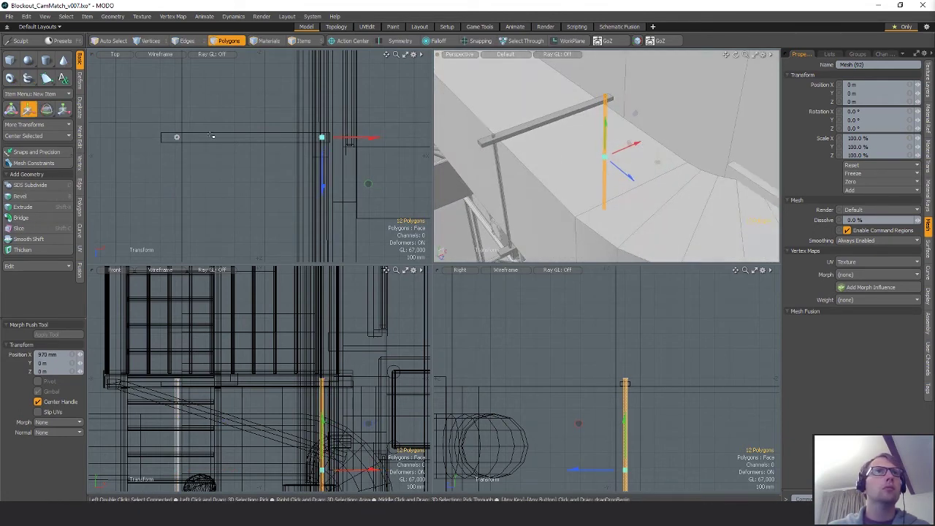
# Step: Cut both rods and paste them into the mesh of the two bars to form one bracket
pyautogui.press('q')
pyautogui.press('Delete')
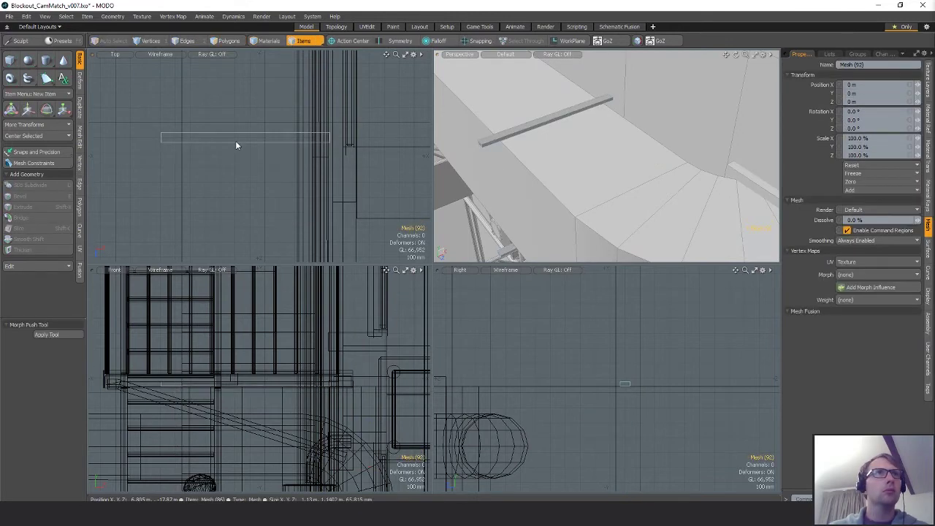
pyautogui.hotkey('ctrl', 'v')
pyautogui.keyDown('ctrl'); pyautogui.keyDown('alt'); pyautogui.moveTo(288, 179); pyautogui.dragTo(242, 184); pyautogui.keyUp('alt'); pyautogui.keyUp('ctrl')
pyautogui.click(344, 171)
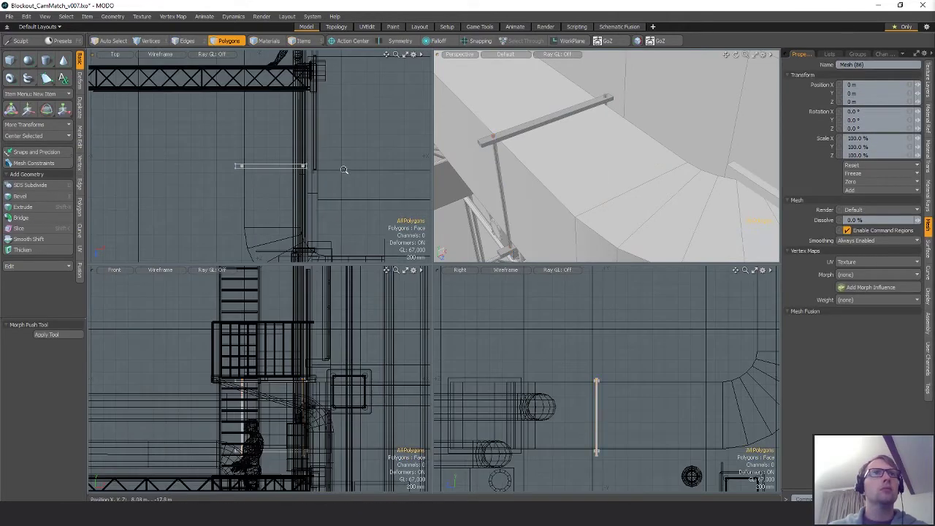
# Step: Move the complete bracket along Z to the start of the duct's bend and select all its polygons
pyautogui.keyDown('alt'); pyautogui.moveTo(621, 175); pyautogui.dragTo(690, 161); pyautogui.keyUp('alt')
pyautogui.press('w')
pyautogui.press('q')
pyautogui.press('[')
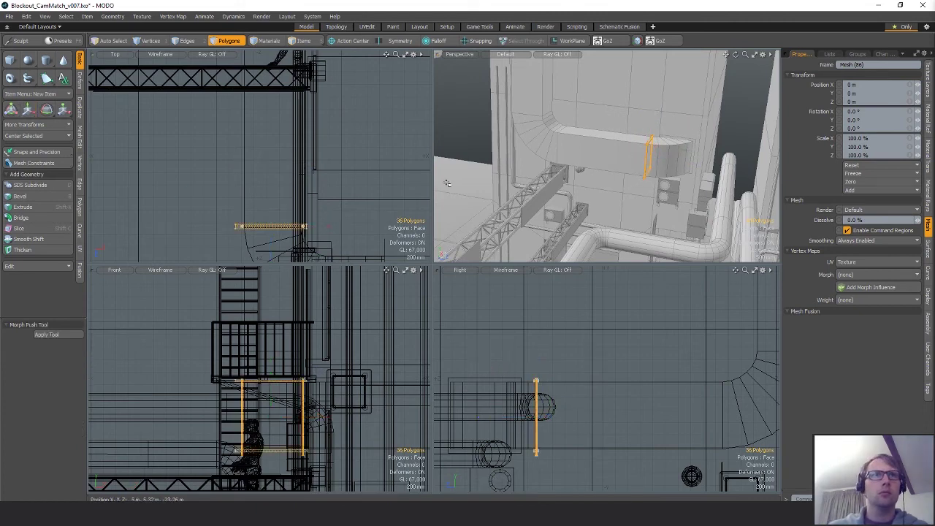
# Step: Move the bracket copy along Z to the opposite end of the duct's straight section, where the upward bend begins
pyautogui.press('w')
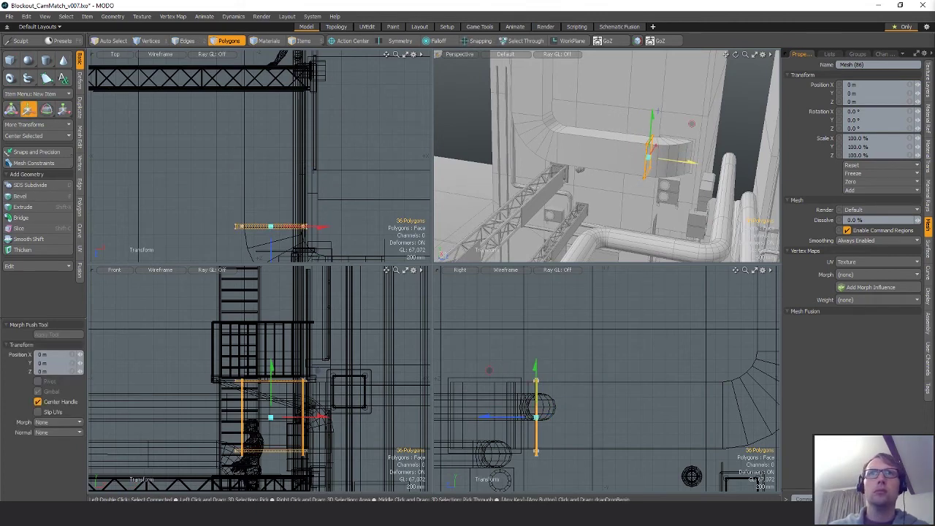
pyautogui.moveTo(687, 161); pyautogui.dragTo(600, 150)
pyautogui.press('q')
pyautogui.keyDown('alt'); pyautogui.keyDown('shift'); pyautogui.moveTo(232, 125); pyautogui.dragTo(251, 207); pyautogui.keyUp('shift'); pyautogui.keyUp('alt')
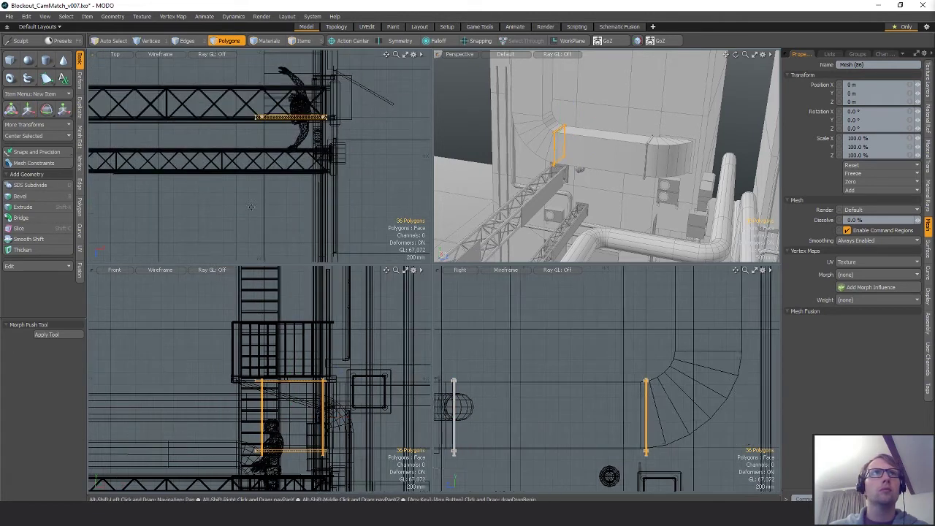
# Step: Place two more bracket copies evenly along Z between the two end brackets and clear the selection
pyautogui.press('w')
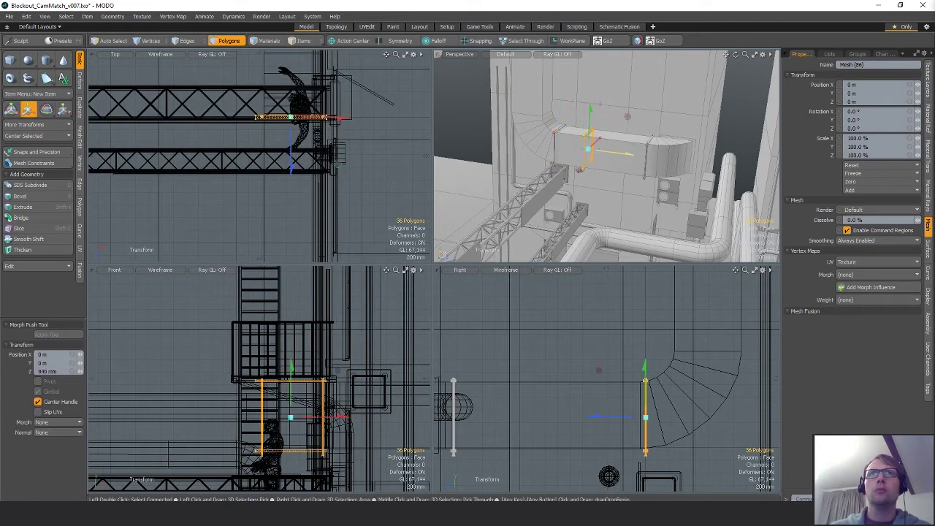
pyautogui.moveTo(618, 153)
pyautogui.mouseDown()
pyautogui.moveTo(651, 158)
pyautogui.moveTo(603, 163)
pyautogui.moveTo(582, 119)
pyautogui.moveTo(618, 149)
pyautogui.moveTo(572, 146)
pyautogui.moveTo(605, 145)
pyautogui.mouseUp()
pyautogui.hotkey('ctrl', 'c')
pyautogui.hotkey('ctrl', 'v')
pyautogui.press('q')
pyautogui.press('Escape')
pyautogui.scroll(-6, 613, 147)
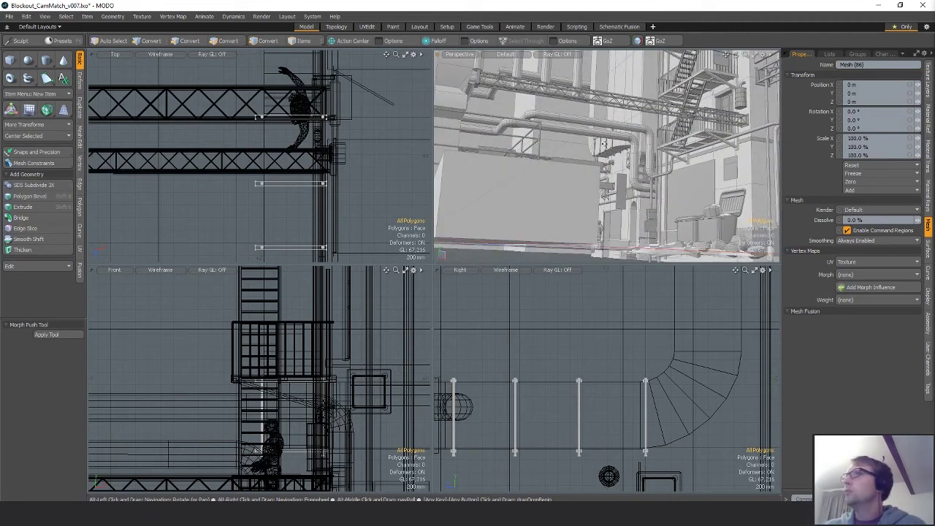
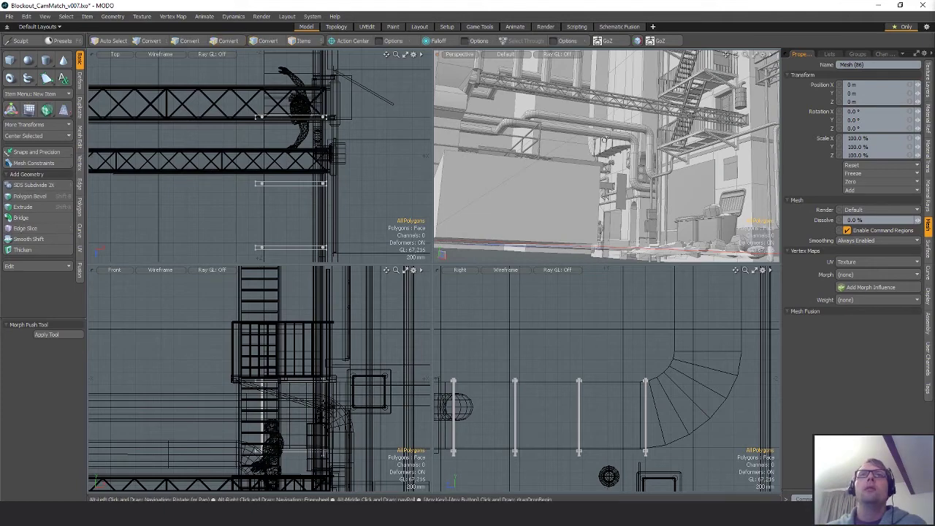
# Step: Copy the lower of the two large bent pipes into a new mesh and move it 2.4 m along X and -1.1 m along Z
pyautogui.keyDown('alt'); pyautogui.moveTo(643, 147); pyautogui.dragTo(649, 166); pyautogui.keyUp('alt')
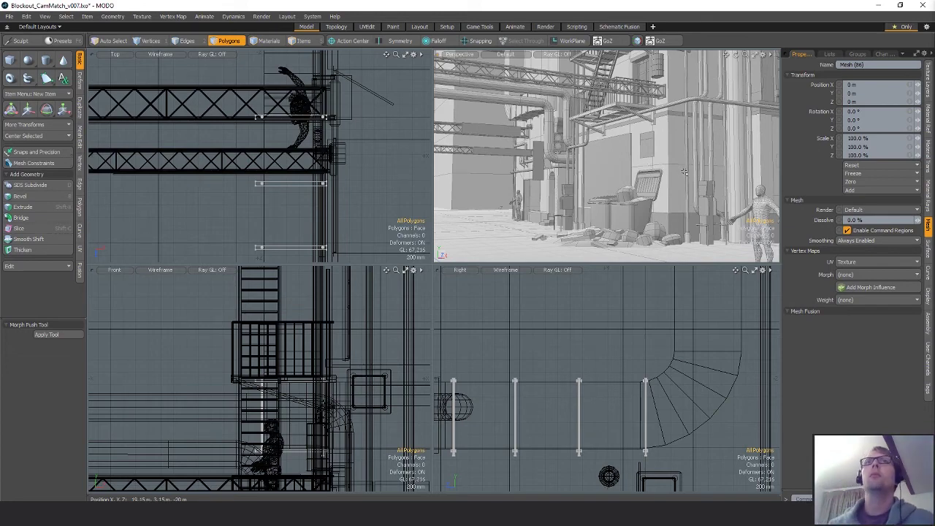
pyautogui.keyDown('alt'); pyautogui.moveTo(685, 173); pyautogui.dragTo(680, 191); pyautogui.keyUp('alt')
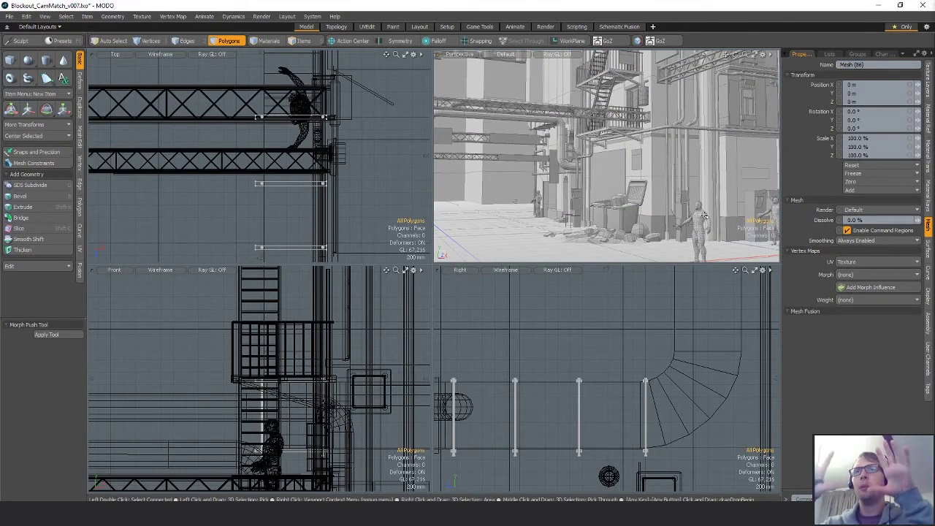
pyautogui.keyDown('alt'); pyautogui.moveTo(579, 174); pyautogui.dragTo(623, 149); pyautogui.keyUp('alt')
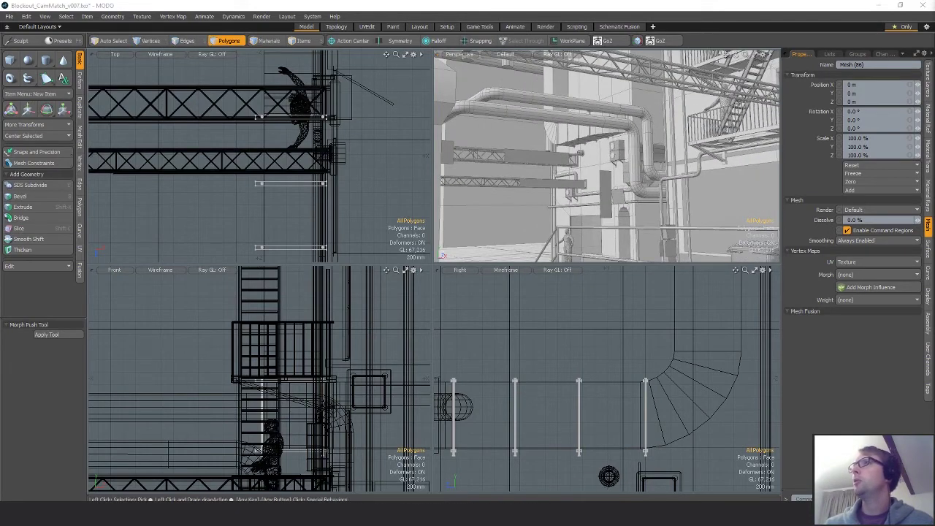
pyautogui.keyDown('alt'); pyautogui.moveTo(658, 173); pyautogui.dragTo(644, 145); pyautogui.keyUp('alt')
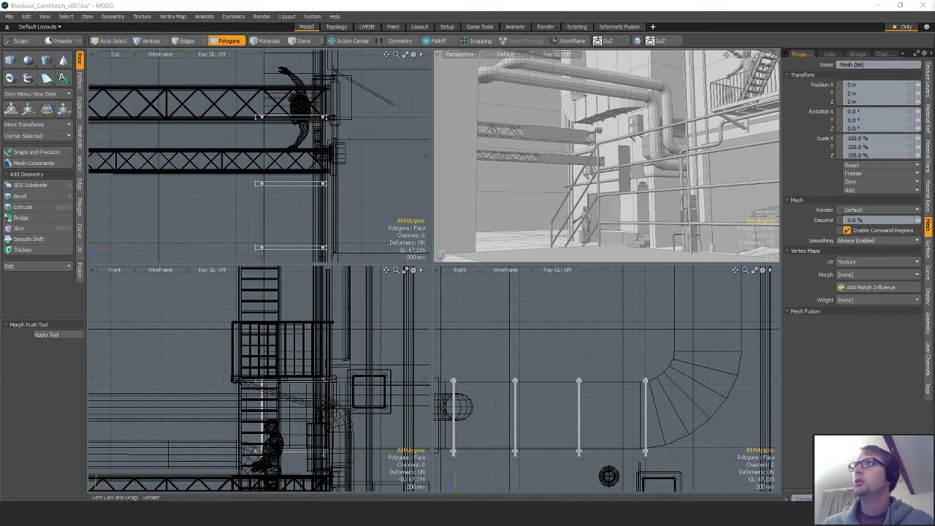
pyautogui.keyDown('alt'); pyautogui.keyDown('shift'); pyautogui.moveTo(615, 99); pyautogui.dragTo(635, 142); pyautogui.keyUp('shift'); pyautogui.keyUp('alt')
pyautogui.doubleClick(635, 142)
pyautogui.doubleClick(637, 141)
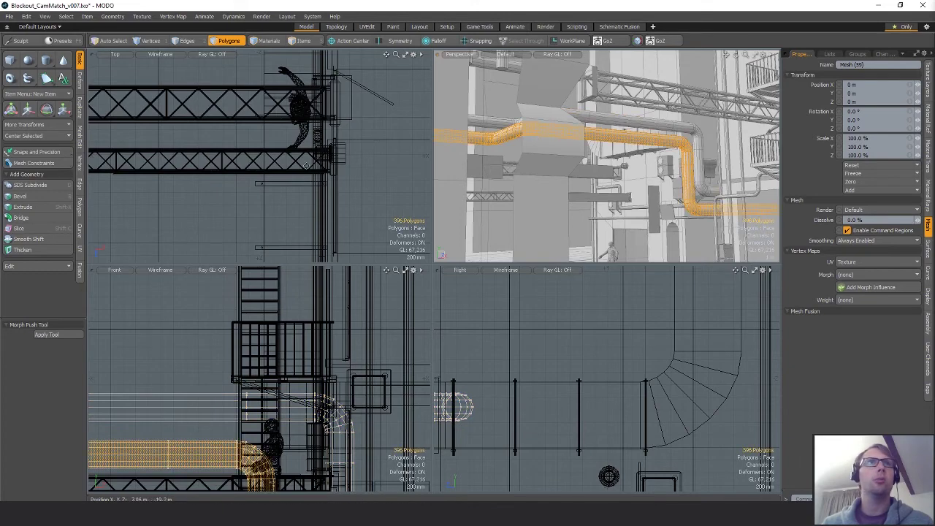
pyautogui.hotkey('shift', 'a')
pyautogui.keyDown('alt'); pyautogui.moveTo(319, 214); pyautogui.dragTo(337, 175); pyautogui.keyUp('alt')
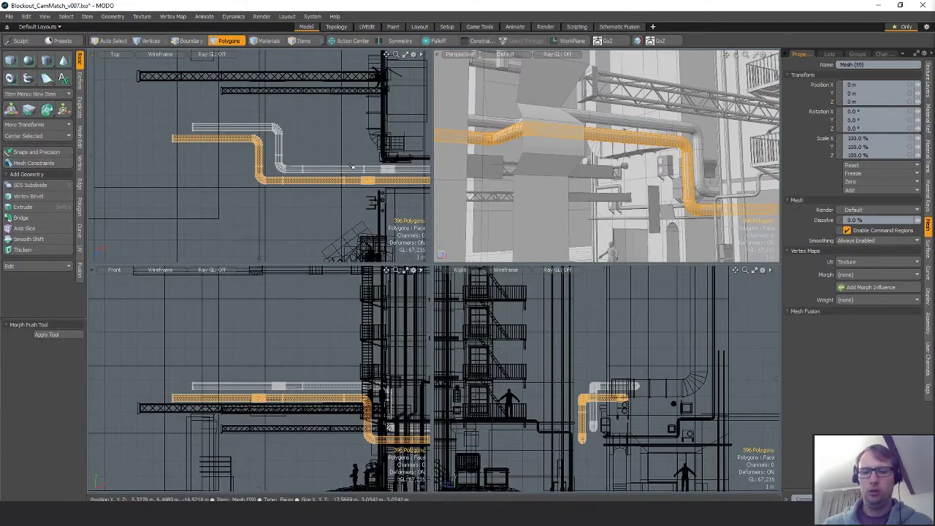
pyautogui.press('3')
pyautogui.hotkey('ctrl', 'v')
pyautogui.press('w')
pyautogui.moveTo(320, 202); pyautogui.dragTo(359, 184)
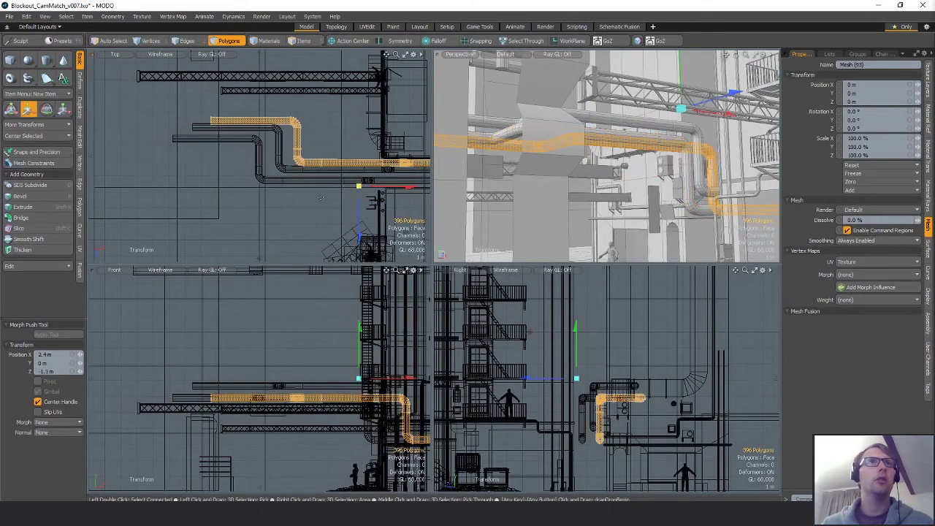
# Step: Delete most of the copied pipe, keeping only one elbow with its two straight legs
pyautogui.press('q')
pyautogui.keyDown('alt'); pyautogui.moveTo(290, 141); pyautogui.dragTo(240, 144); pyautogui.keyUp('alt')
pyautogui.moveTo(240, 144); pyautogui.dragTo(565, 115, button='right')
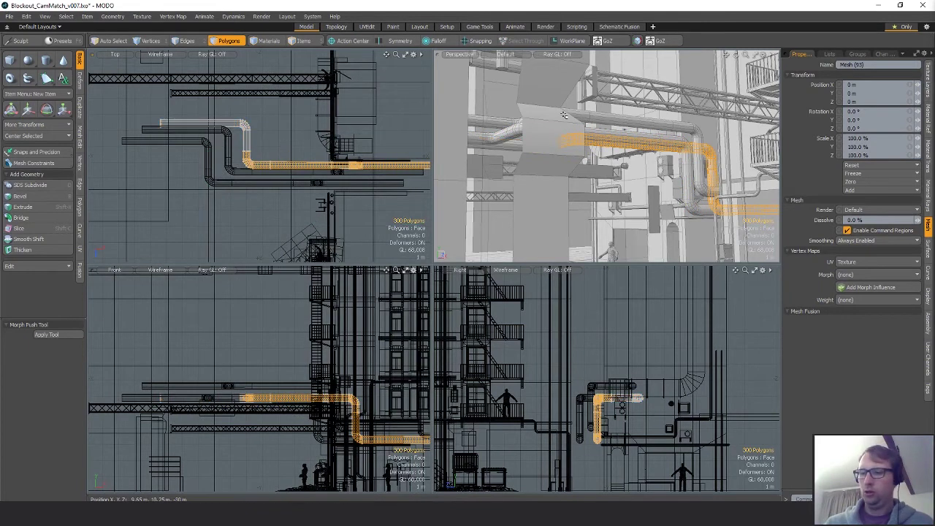
pyautogui.press('Delete')
# Step: Rotate the remaining elbow so one leg points straight up, and move it to the open area beside the large pipes
pyautogui.press('e')
pyautogui.keyDown('ctrl'); pyautogui.moveTo(245, 356); pyautogui.dragTo(253, 429); pyautogui.keyUp('ctrl')
pyautogui.press('w')
pyautogui.moveTo(247, 392); pyautogui.dragTo(291, 353)
pyautogui.press('q')
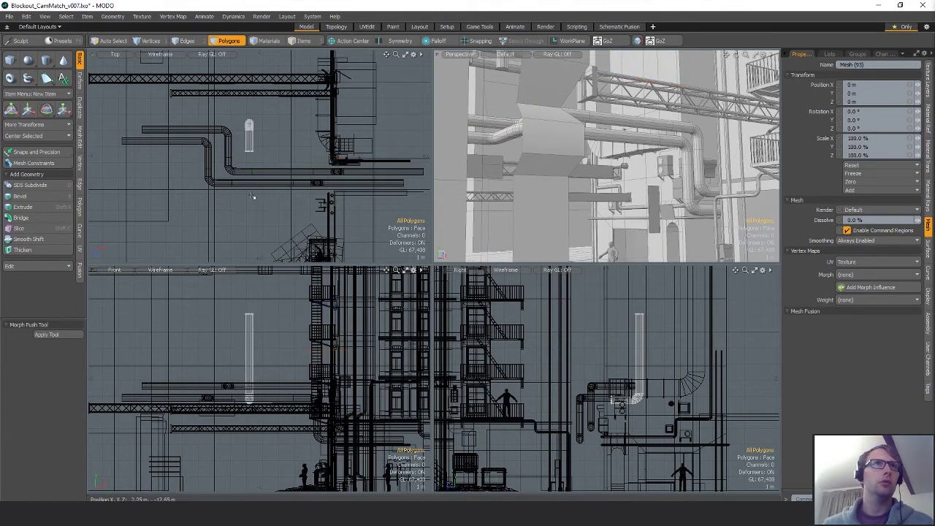
# Step: Move the end vertices of the elbow's horizontal leg about 2 m along Z to meet the lower large pipe
pyautogui.press('1')
pyautogui.moveTo(207, 139); pyautogui.dragTo(328, 175, button='right')
pyautogui.press('w')
pyautogui.moveTo(253, 187); pyautogui.dragTo(252, 216)
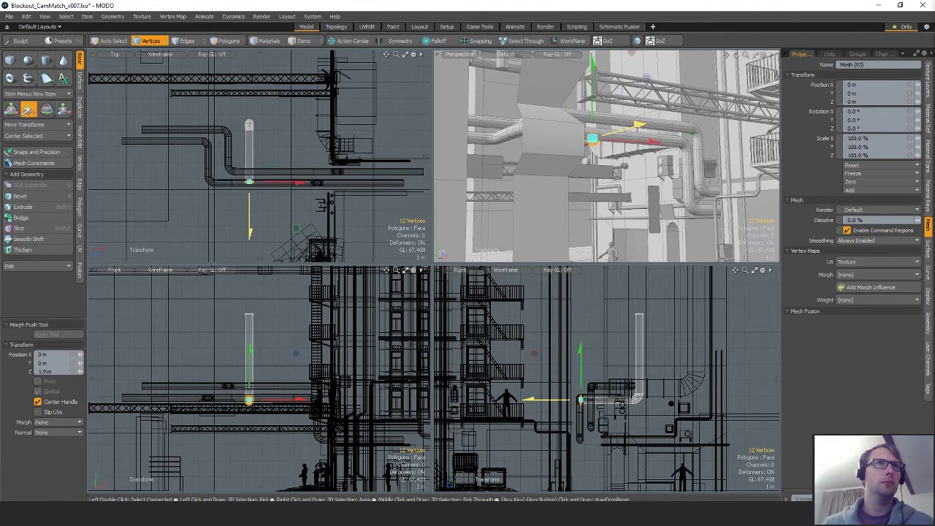
pyautogui.scroll(10, 238, 184)
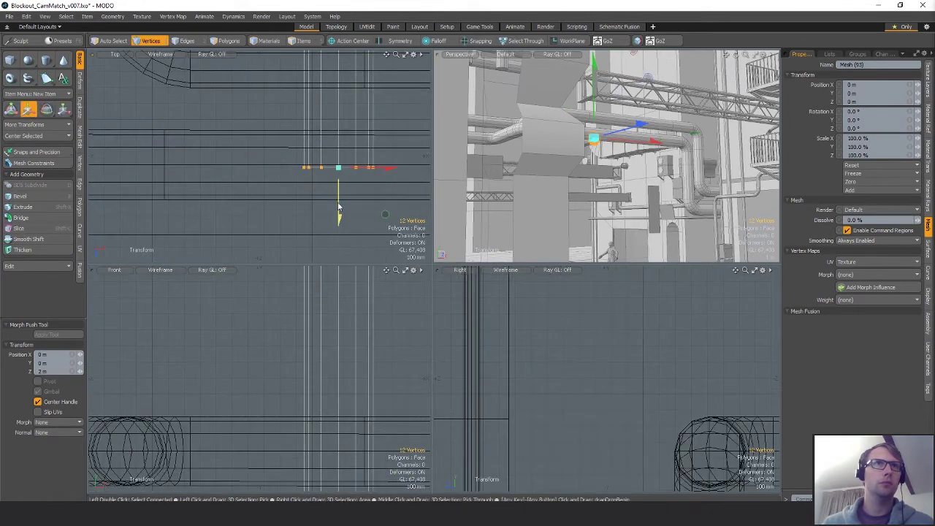
pyautogui.press('q')
pyautogui.click(351, 205)
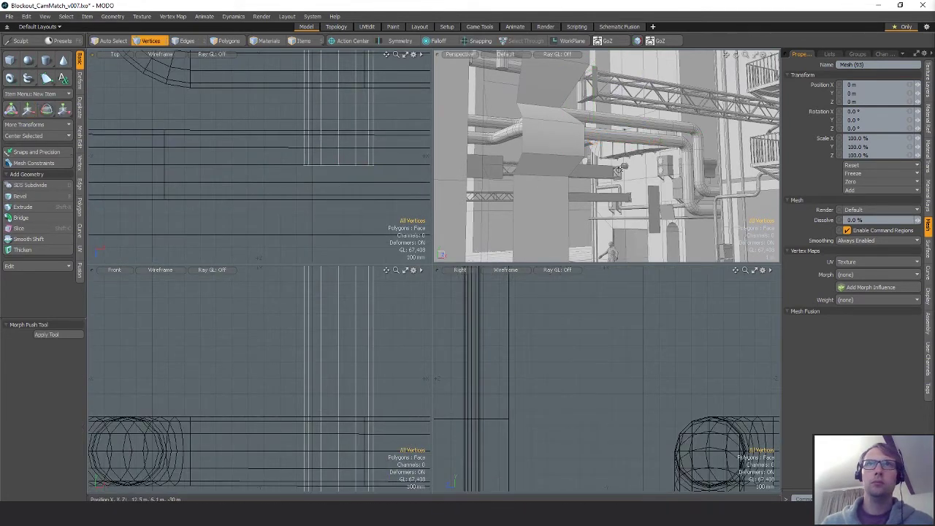
# Step: Move the elbow pipe along Y so its horizontal leg lines up with the lower large pipe
pyautogui.keyDown('alt'); pyautogui.moveTo(577, 154); pyautogui.dragTo(601, 77); pyautogui.keyUp('alt')
pyautogui.hotkey('shift', 'a')
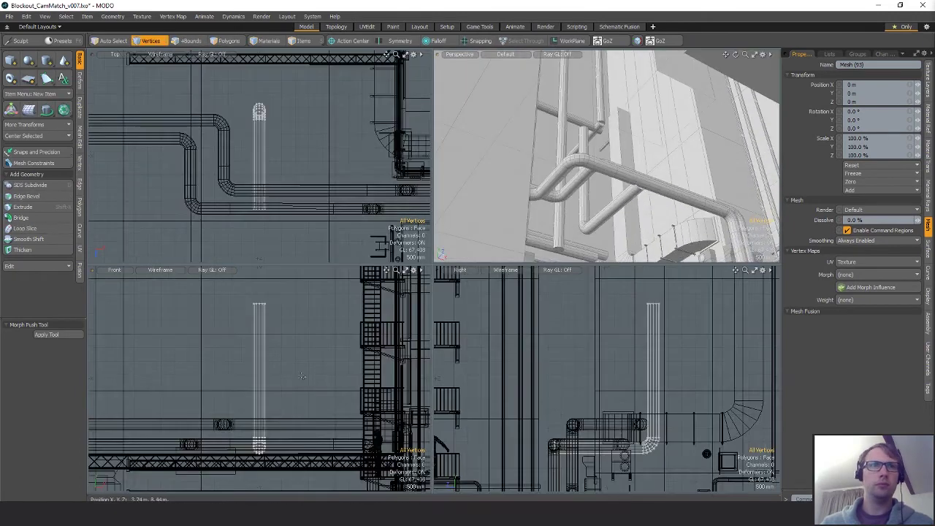
pyautogui.scroll(10, 259, 447)
pyautogui.press('w')
pyautogui.moveTo(313, 379); pyautogui.dragTo(315, 359)
pyautogui.press('q')
# Step: Move the elbow pipe 680 mm along X, along the lower large pipe
pyautogui.keyDown('alt'); pyautogui.moveTo(574, 165); pyautogui.dragTo(645, 178); pyautogui.keyUp('alt')
pyautogui.scroll(4, 593, 186)
pyautogui.scroll(-3, 592, 254)
pyautogui.press('w')
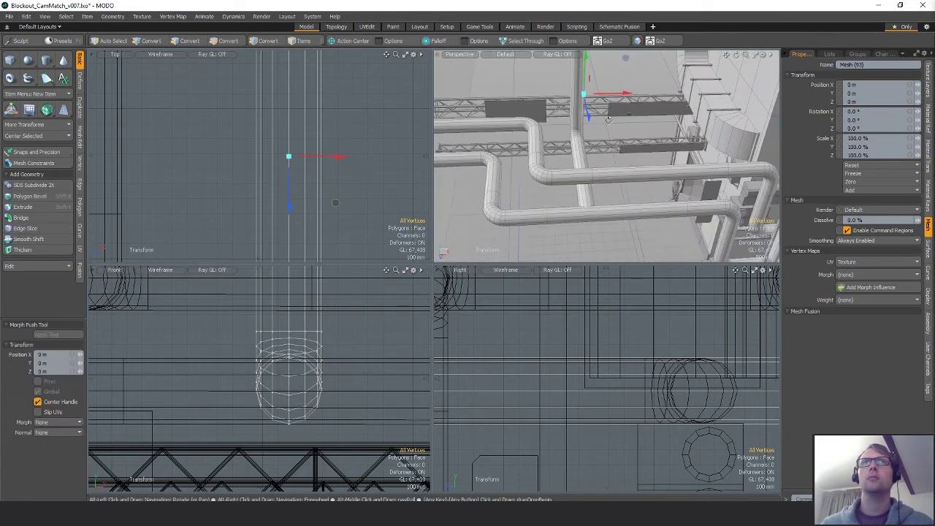
pyautogui.moveTo(622, 94); pyautogui.dragTo(650, 94)
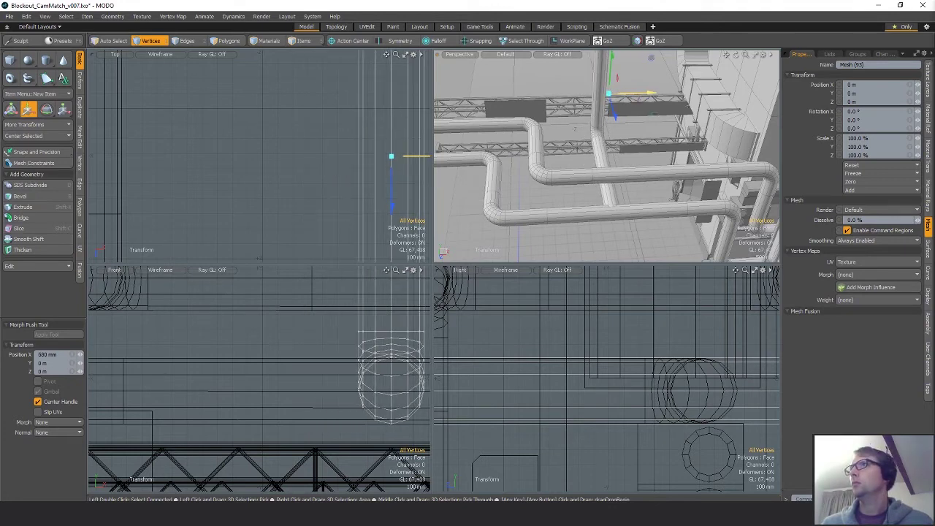
pyautogui.keyDown('alt'); pyautogui.keyDown('shift'); pyautogui.moveTo(649, 142); pyautogui.dragTo(618, 164); pyautogui.keyUp('shift'); pyautogui.keyUp('alt')
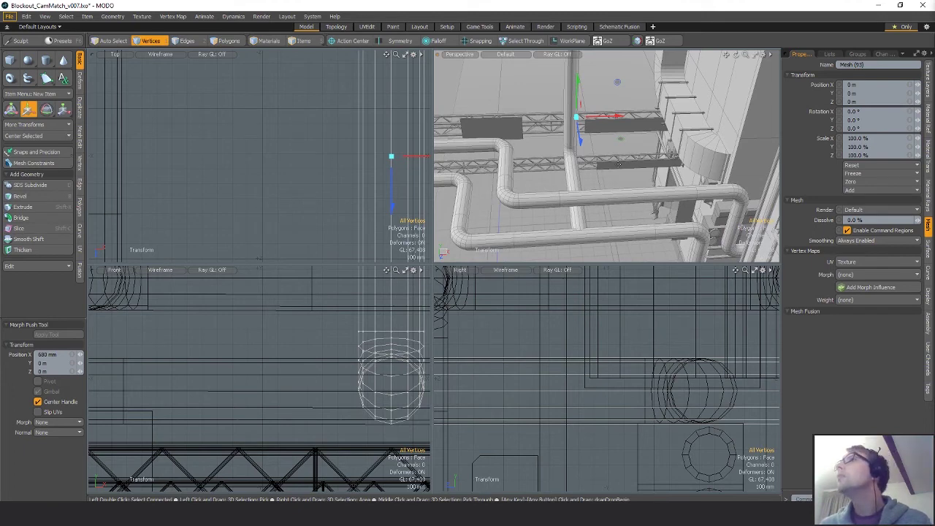
# Step: Duplicate the whole elbow pipe and rotate the copy half a turn about Y so its horizontal leg faces the opposite way
pyautogui.press('space')
pyautogui.press('space')
pyautogui.press('space')
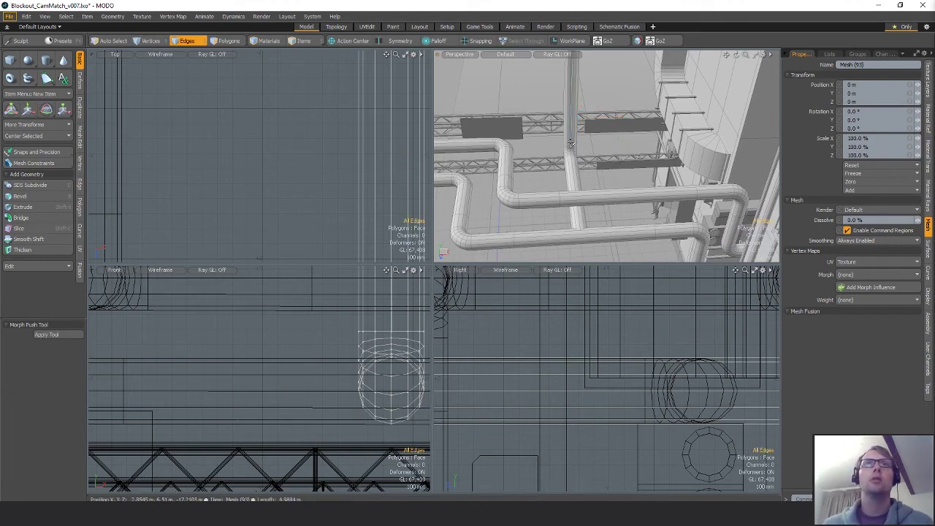
pyautogui.doubleClick(571, 141)
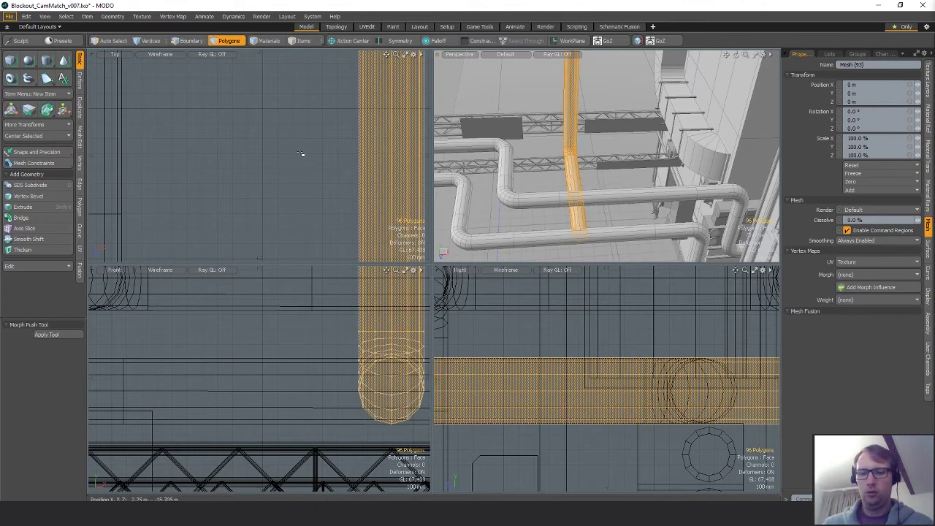
pyautogui.scroll(-7, 282, 177)
pyautogui.press('e')
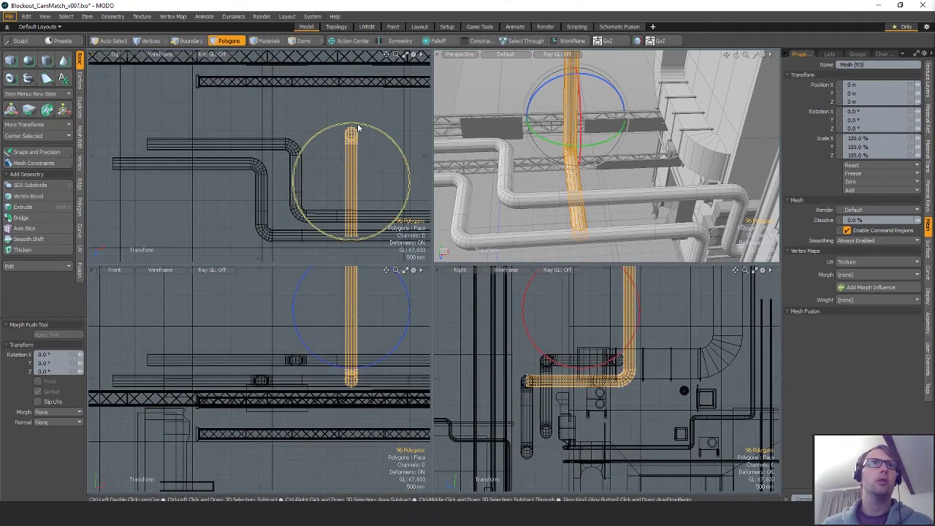
pyautogui.keyDown('ctrl'); pyautogui.moveTo(354, 126); pyautogui.dragTo(340, 257); pyautogui.keyUp('ctrl')
# Step: Scale down the elbow pipe copy and move it 1.36 m along X and 800 mm along Z
pyautogui.press('r')
pyautogui.moveTo(354, 181); pyautogui.dragTo(314, 181)
pyautogui.press('w')
pyautogui.moveTo(377, 215); pyautogui.dragTo(411, 232)
pyautogui.moveTo(667, 256); pyautogui.dragTo(668, 260)
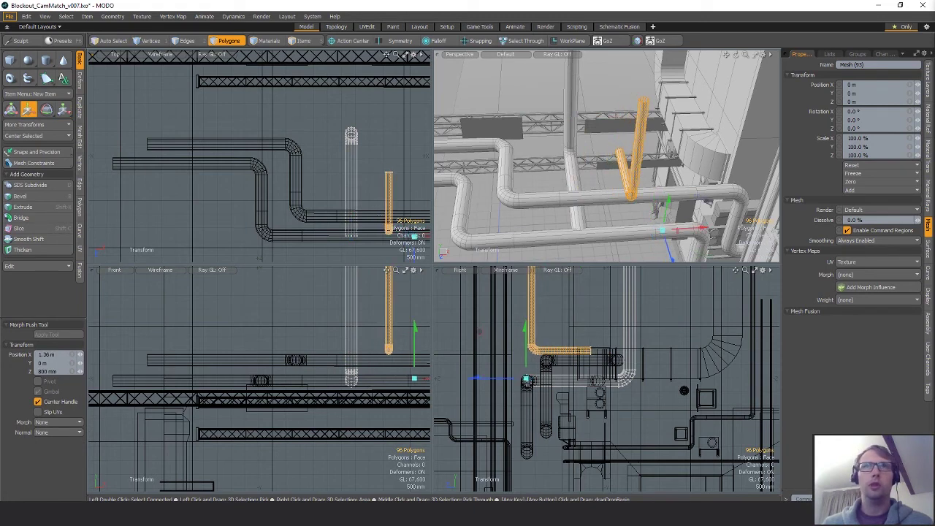
# Step: Adjust the smaller pipe's position so its horizontal leg fits between the upper and lower large pipes
pyautogui.moveTo(697, 227); pyautogui.dragTo(700, 228)
pyautogui.moveTo(585, 310); pyautogui.dragTo(618, 352)
pyautogui.scroll(7, 541, 374)
pyautogui.scroll(-3, 664, 348)
pyautogui.moveTo(608, 179)
pyautogui.keyDown('alt'); pyautogui.mouseDown()
pyautogui.moveTo(607, 205)
pyautogui.moveTo(659, 261)
pyautogui.moveTo(619, 169)
pyautogui.mouseUp(); pyautogui.keyUp('alt')
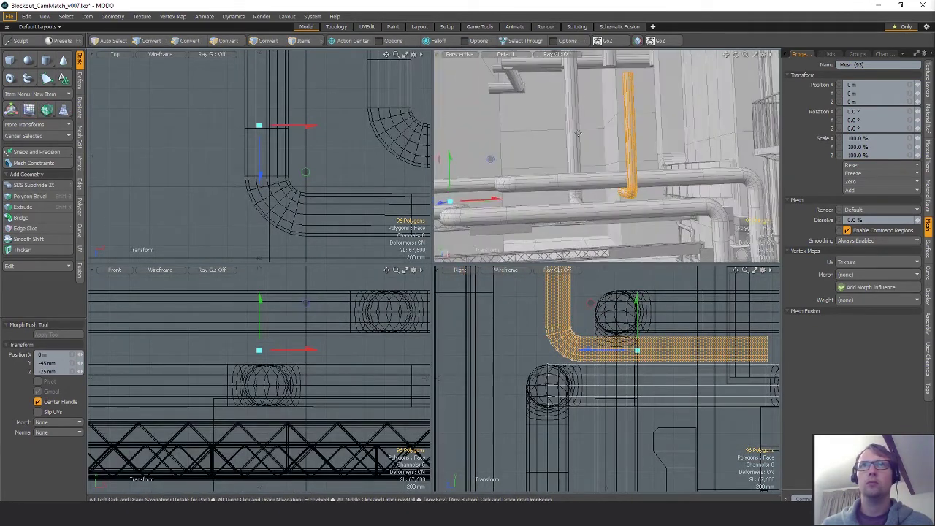
# Step: Scale the smaller elbow pipe to 101.5% and lower it 40 mm along Y
pyautogui.press('r')
pyautogui.click(582, 350)
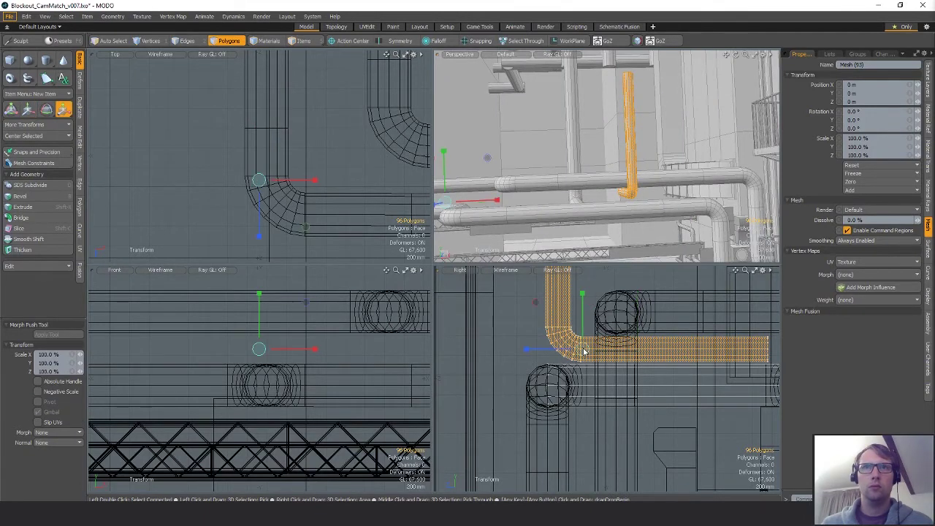
pyautogui.moveTo(582, 350); pyautogui.dragTo(584, 350)
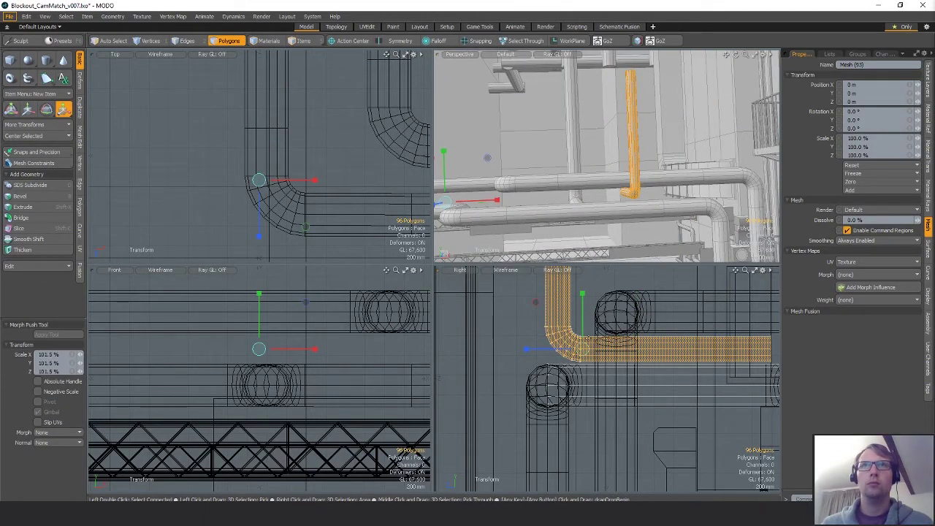
pyautogui.keyDown('alt'); pyautogui.moveTo(581, 173); pyautogui.dragTo(627, 212); pyautogui.keyUp('alt')
pyautogui.press('w')
pyautogui.scroll(3, 644, 173)
pyautogui.scroll(-5, 348, 164)
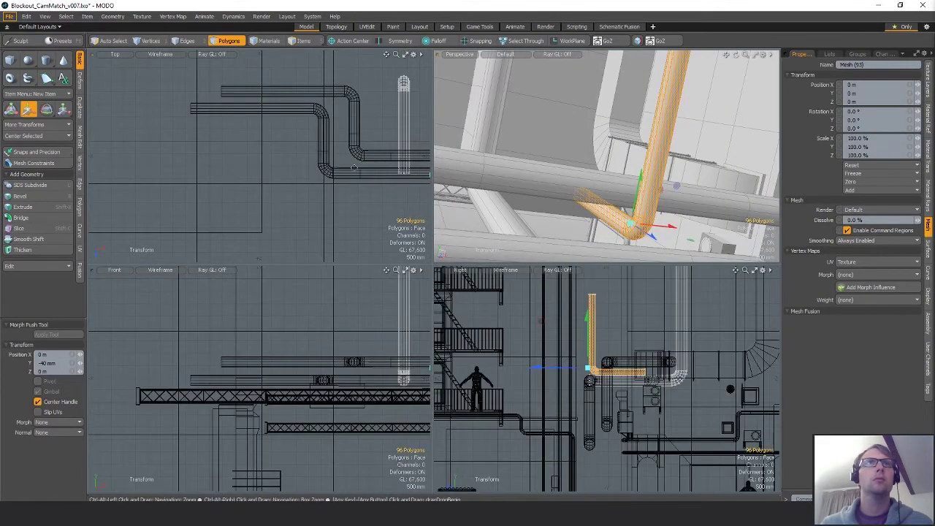
pyautogui.keyDown('alt'); pyautogui.moveTo(354, 168); pyautogui.dragTo(328, 185); pyautogui.keyUp('alt')
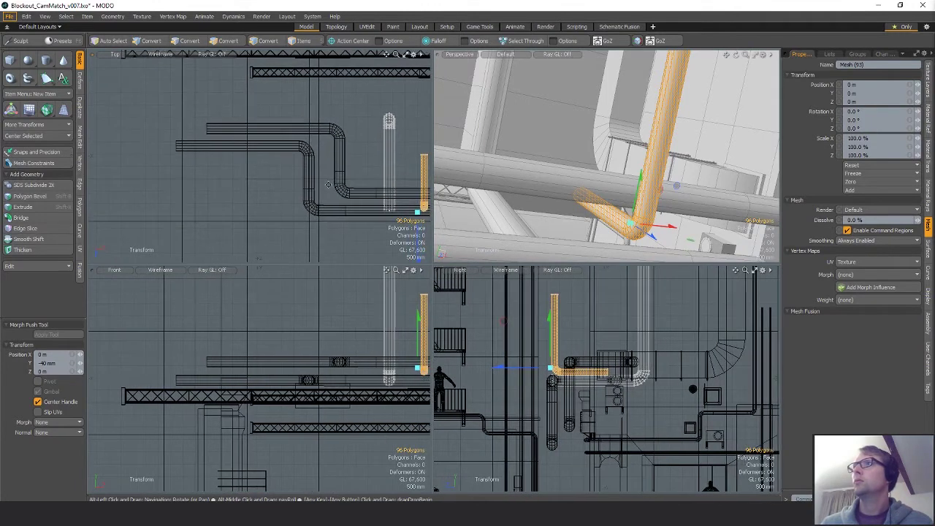
# Step: Extend the smaller pipe's horizontal leg by moving its end vertices back along Z
pyautogui.press('q')
pyautogui.keyDown('alt'); pyautogui.moveTo(427, 178); pyautogui.dragTo(353, 184); pyautogui.keyUp('alt')
pyautogui.press('1')
pyautogui.press('w')
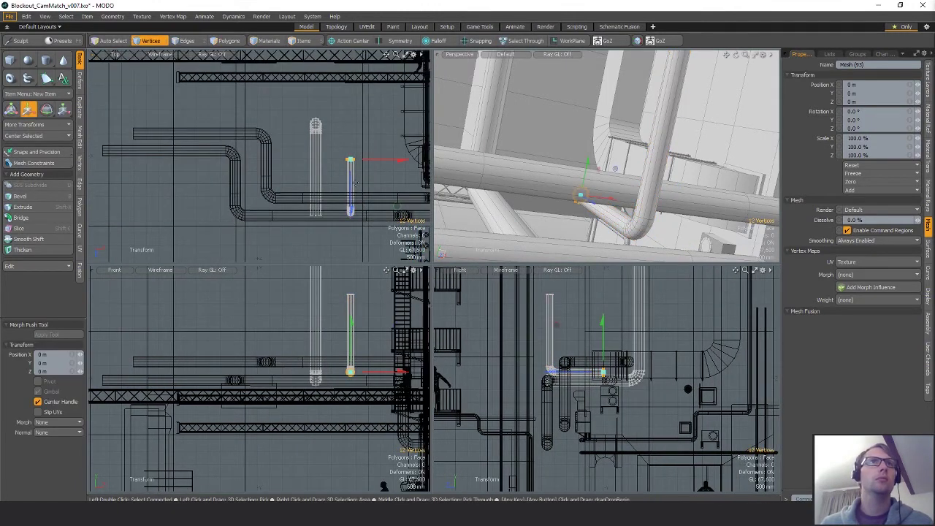
pyautogui.press('q')
pyautogui.click(372, 172)
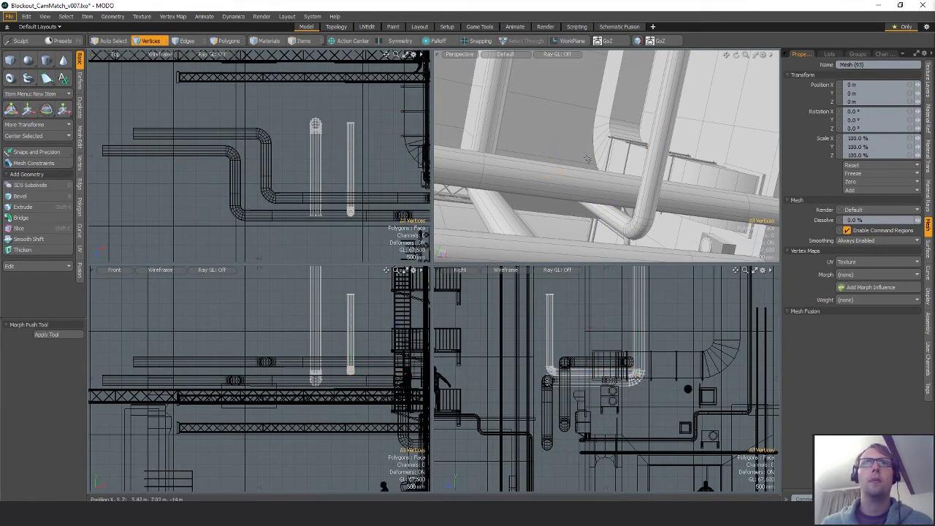
# Step: Raise the top vertices of the smaller pipe's vertical leg along Y
pyautogui.scroll(-3, 371, 172)
pyautogui.moveTo(370, 310); pyautogui.dragTo(391, 331, button='right')
pyautogui.press('w')
pyautogui.keyDown('alt'); pyautogui.moveTo(377, 306); pyautogui.dragTo(375, 336); pyautogui.keyUp('alt')
pyautogui.moveTo(353, 275); pyautogui.dragTo(354, 272)
pyautogui.press('q')
# Step: Bring the top ends of both vertical pipes to the same height and move them farther up along Y
pyautogui.moveTo(334, 289); pyautogui.dragTo(314, 319, button='right')
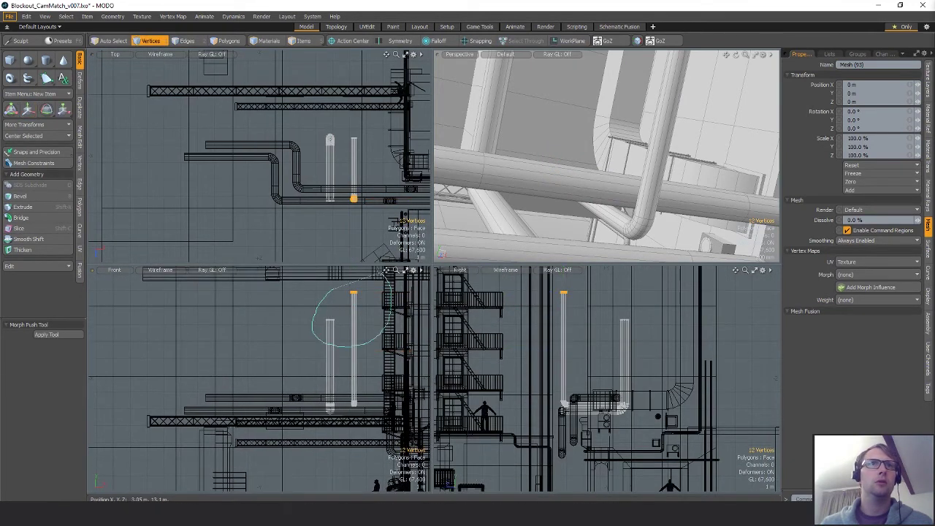
pyautogui.moveTo(382, 276); pyautogui.dragTo(348, 282, button='right')
pyautogui.press('r')
pyautogui.press('w')
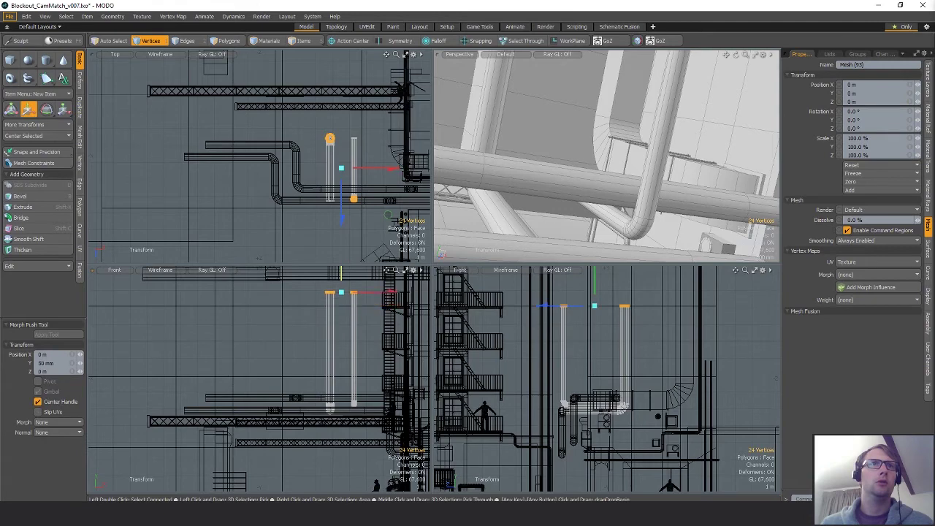
pyautogui.moveTo(341, 272); pyautogui.dragTo(342, 252)
pyautogui.press('q')
pyautogui.click(601, 152)
pyautogui.moveTo(601, 152)
pyautogui.keyDown('alt'); pyautogui.mouseDown()
pyautogui.moveTo(665, 141)
pyautogui.moveTo(628, 157)
pyautogui.moveTo(590, 150)
pyautogui.mouseUp(); pyautogui.keyUp('alt')
pyautogui.scroll(-4, 665, 141)
pyautogui.press('2')
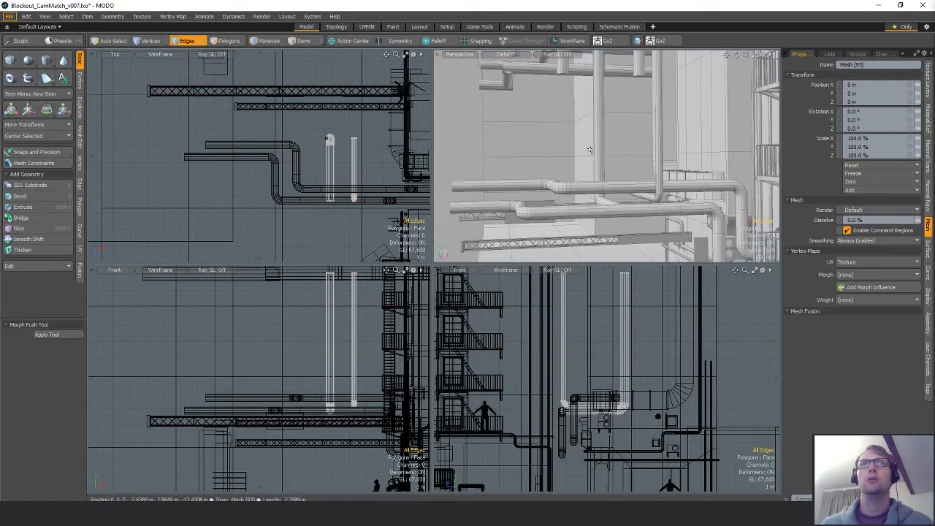
# Step: Move the vertical legs of both elbow pipes 500 mm along Z to shorten their horizontal legs
pyautogui.press('3')
pyautogui.doubleClick(600, 148)
pyautogui.press('1')
pyautogui.moveTo(302, 111); pyautogui.dragTo(358, 151, button='right')
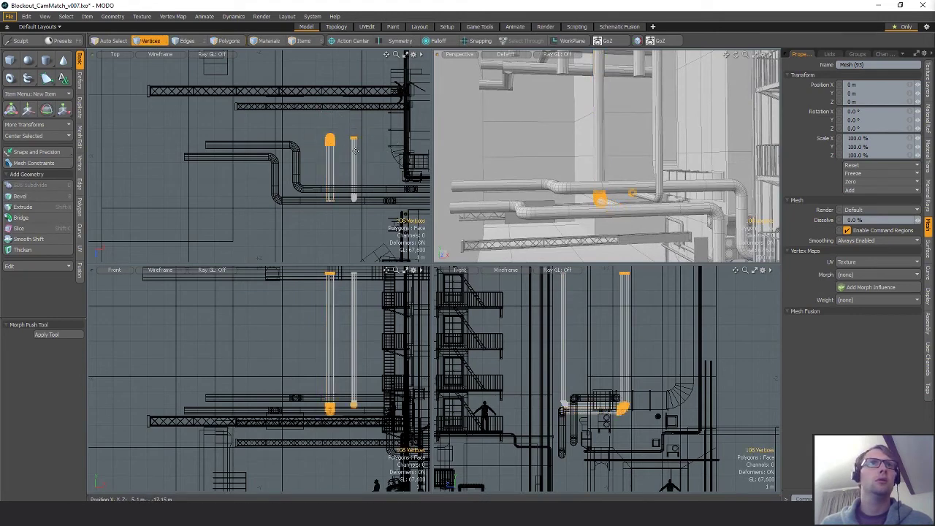
pyautogui.press('w')
pyautogui.moveTo(341, 187)
pyautogui.mouseDown()
pyautogui.moveTo(342, 215)
pyautogui.moveTo(342, 199)
pyautogui.mouseUp()
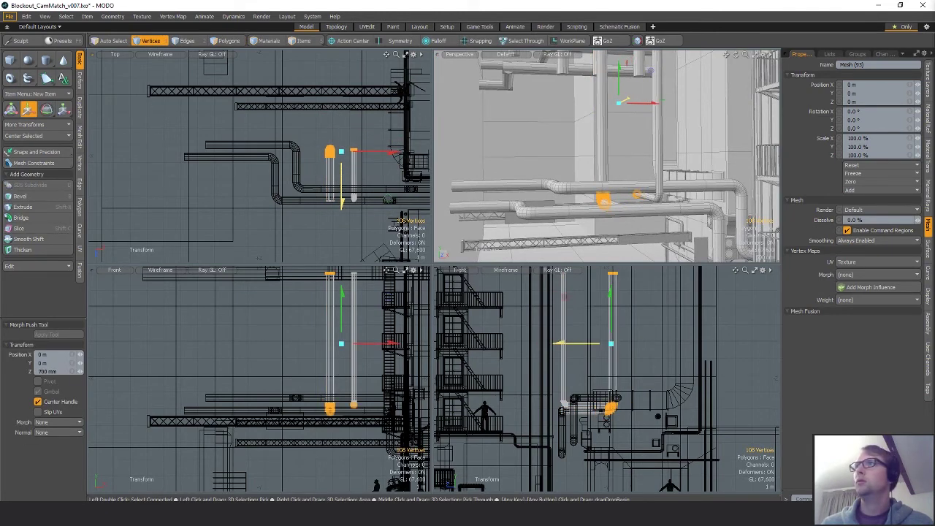
pyautogui.moveTo(559, 344); pyautogui.dragTo(562, 343)
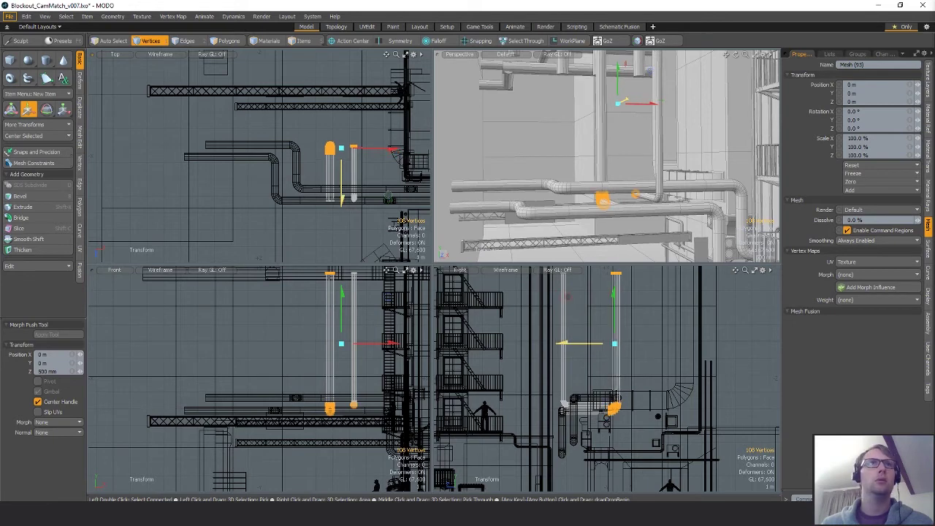
# Step: Duplicate the larger elbow pipe and move the copy about 1.1 m in negative X
pyautogui.press('space')
pyautogui.press('space')
pyautogui.press('space')
pyautogui.doubleClick(331, 152)
pyautogui.keyDown('alt'); pyautogui.keyDown('shift'); pyautogui.moveTo(335, 157); pyautogui.dragTo(363, 164); pyautogui.keyUp('shift'); pyautogui.keyUp('alt')
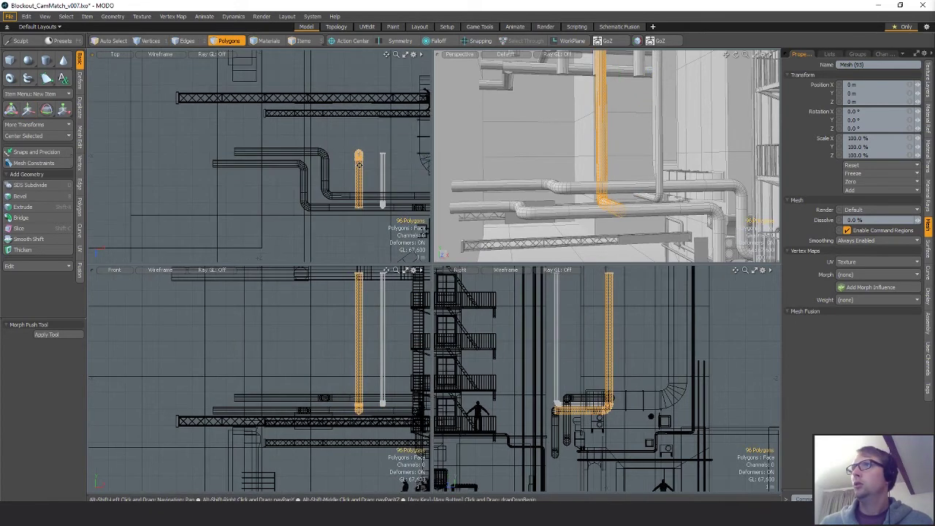
pyautogui.press('w')
pyautogui.moveTo(394, 211)
pyautogui.mouseDown()
pyautogui.moveTo(384, 201)
pyautogui.moveTo(368, 206)
pyautogui.moveTo(370, 238)
pyautogui.moveTo(401, 211)
pyautogui.mouseUp()
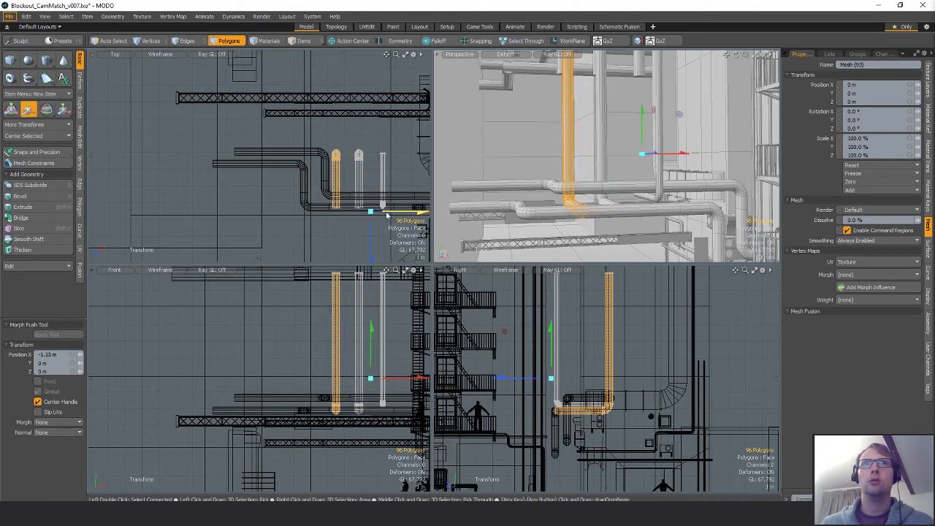
# Step: Raise the copied elbow pipe about 880 mm along Y to align it with the rear horizontal pipe
pyautogui.click(580, 177)
pyautogui.moveTo(580, 139); pyautogui.dragTo(580, 114)
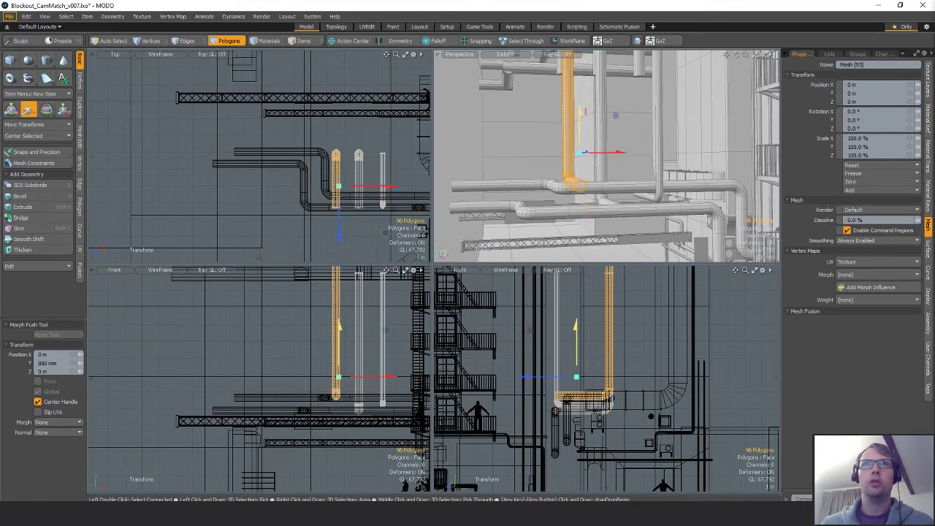
pyautogui.keyDown('ctrl'); pyautogui.keyDown('alt'); pyautogui.moveTo(331, 400); pyautogui.dragTo(326, 313); pyautogui.keyUp('alt'); pyautogui.keyUp('ctrl')
pyautogui.click(323, 321)
pyautogui.keyDown('ctrl'); pyautogui.keyDown('alt'); pyautogui.moveTo(382, 331); pyautogui.dragTo(256, 330); pyautogui.keyUp('alt'); pyautogui.keyUp('ctrl')
pyautogui.press('Escape')
# Step: Shorten the copied pipe's horizontal leg by moving its end vertices -700 mm along Z to meet the rear pipe
pyautogui.moveTo(504, 157)
pyautogui.keyDown('alt'); pyautogui.mouseDown()
pyautogui.moveTo(479, 201)
pyautogui.moveTo(468, 194)
pyautogui.mouseUp(); pyautogui.keyUp('alt')
pyautogui.doubleClick(359, 183)
pyautogui.keyDown('alt'); pyautogui.keyDown('shift'); pyautogui.moveTo(365, 252); pyautogui.dragTo(326, 145); pyautogui.keyUp('shift'); pyautogui.keyUp('alt')
pyautogui.press('1')
pyautogui.moveTo(333, 162)
pyautogui.mouseDown(button='right')
pyautogui.moveTo(299, 184)
pyautogui.moveTo(332, 187)
pyautogui.mouseUp(button='right')
pyautogui.scroll(3, 329, 183)
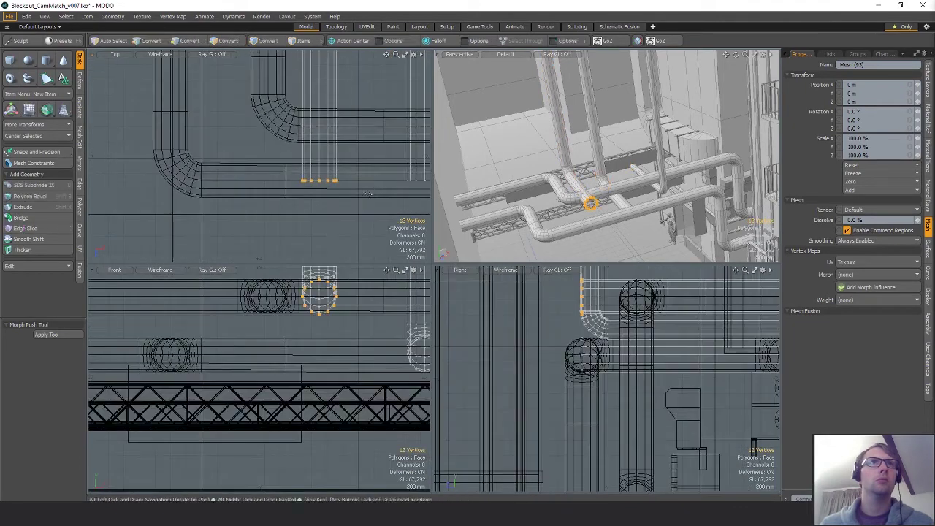
pyautogui.press('w')
pyautogui.moveTo(320, 223); pyautogui.dragTo(320, 170)
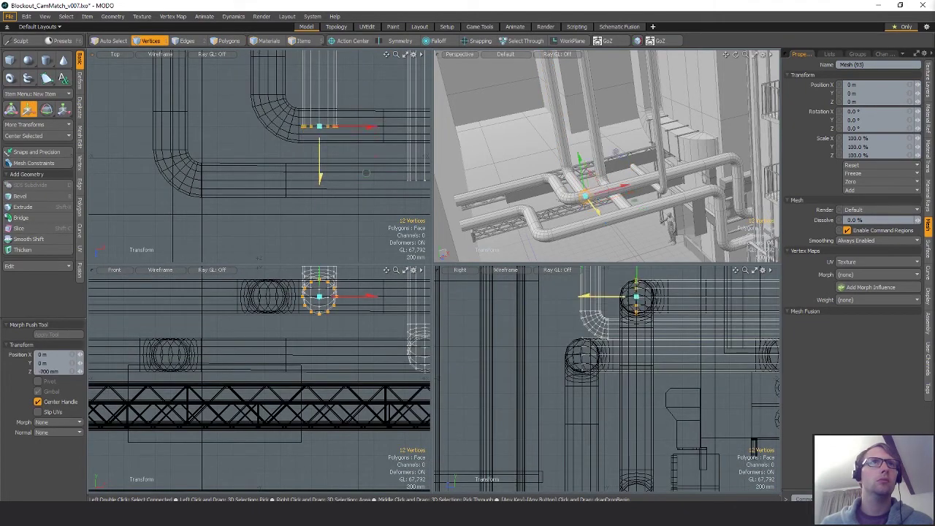
pyautogui.press('Escape')
pyautogui.press('Escape')
pyautogui.scroll(-3, 326, 175)
pyautogui.moveTo(588, 164)
pyautogui.keyDown('alt'); pyautogui.mouseDown()
pyautogui.moveTo(595, 208)
pyautogui.moveTo(613, 167)
pyautogui.moveTo(585, 167)
pyautogui.moveTo(610, 157)
pyautogui.moveTo(590, 168)
pyautogui.mouseUp(); pyautogui.keyUp('alt')
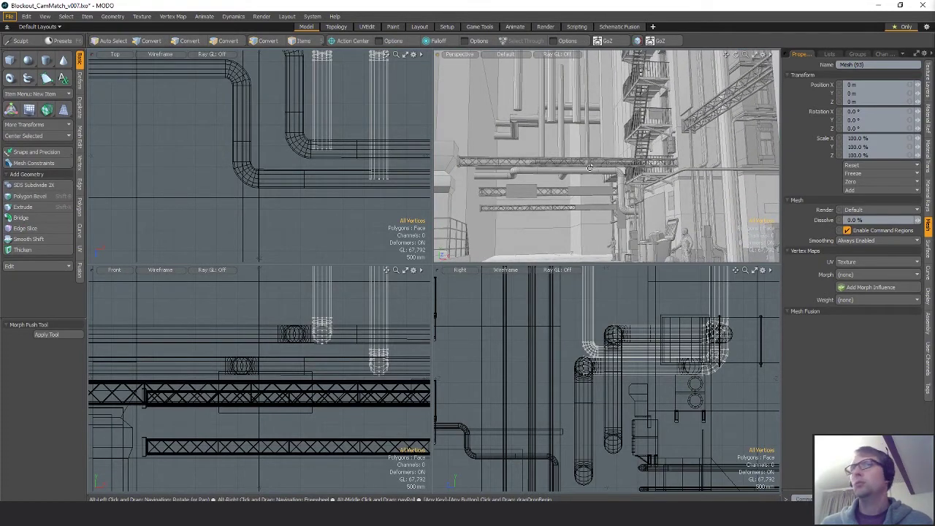
# Step: Delete the old vertical pipe hanging above the stepped pipes in the background
pyautogui.press('3')
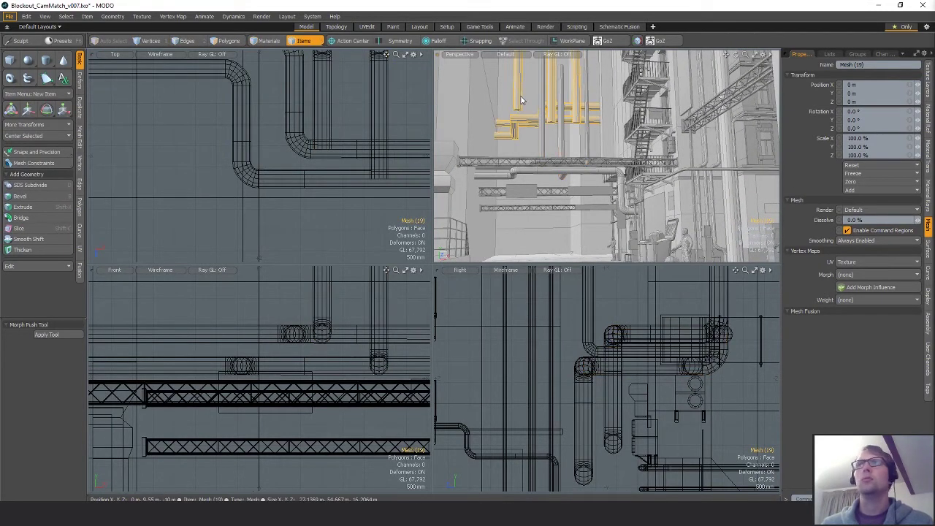
pyautogui.doubleClick(516, 92)
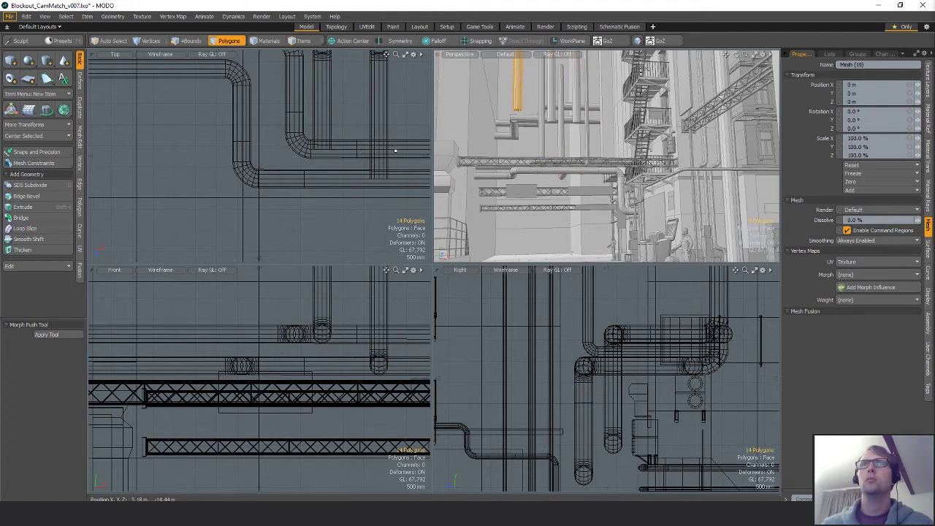
pyautogui.press('Delete')
pyautogui.moveTo(595, 168)
pyautogui.keyDown('alt'); pyautogui.mouseDown()
pyautogui.moveTo(593, 190)
pyautogui.moveTo(592, 142)
pyautogui.moveTo(592, 158)
pyautogui.mouseUp(); pyautogui.keyUp('alt')
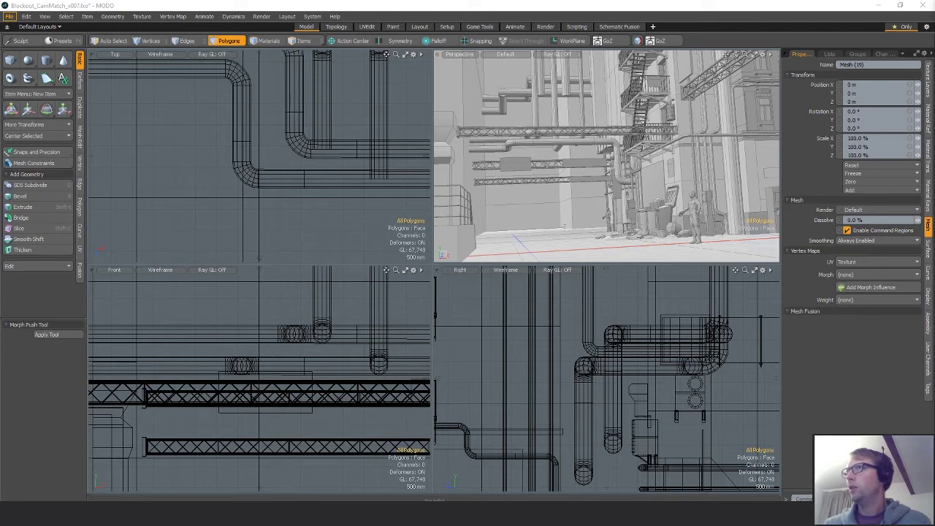
# Step: Duplicate all polygons of the building block behind the fire escape and move the copy about -9 m along Z
pyautogui.keyDown('alt'); pyautogui.moveTo(577, 86); pyautogui.dragTo(634, 113); pyautogui.keyUp('alt')
pyautogui.press('5')
pyautogui.click(631, 101)
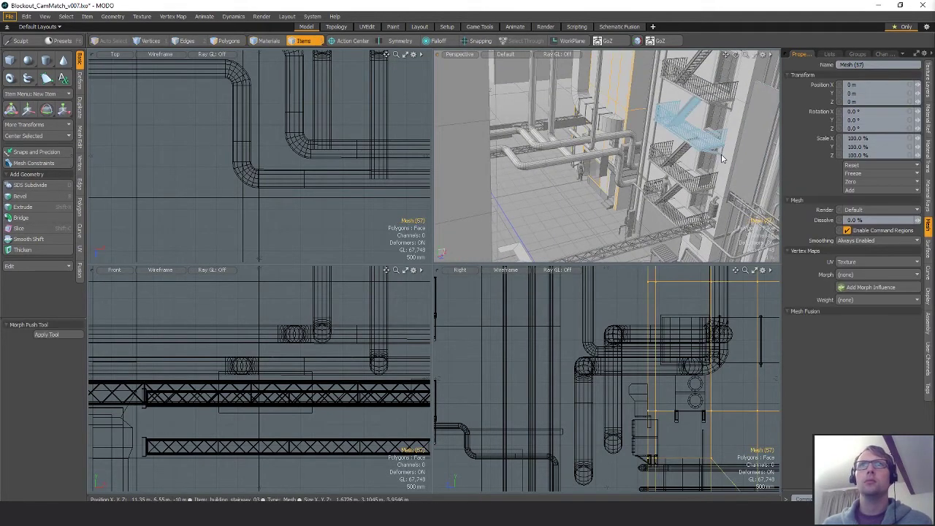
pyautogui.click(736, 185)
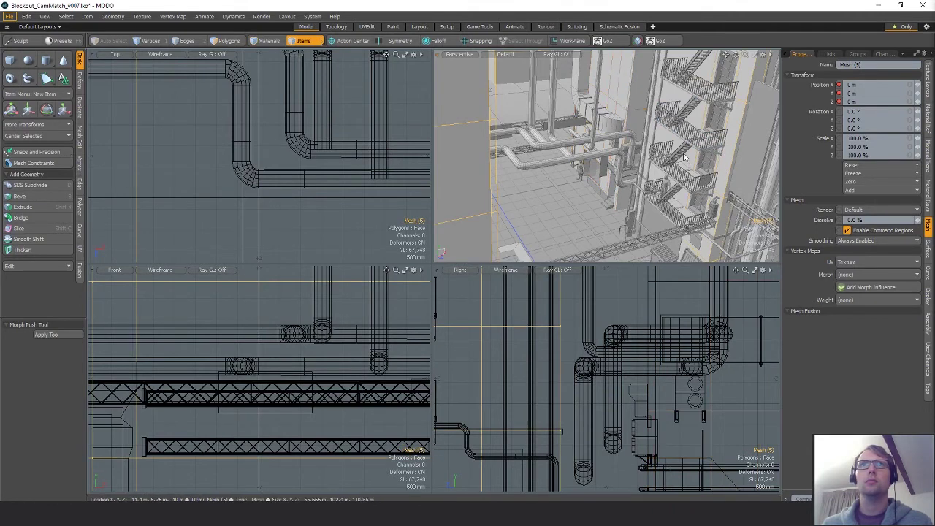
pyautogui.click(621, 92)
pyautogui.press('F2')
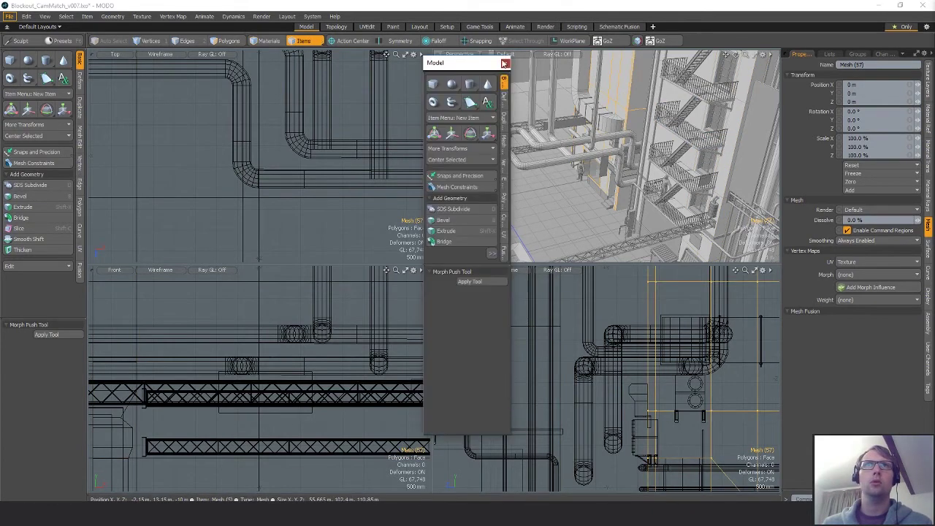
pyautogui.click(506, 64)
pyautogui.press('3')
pyautogui.doubleClick(622, 99)
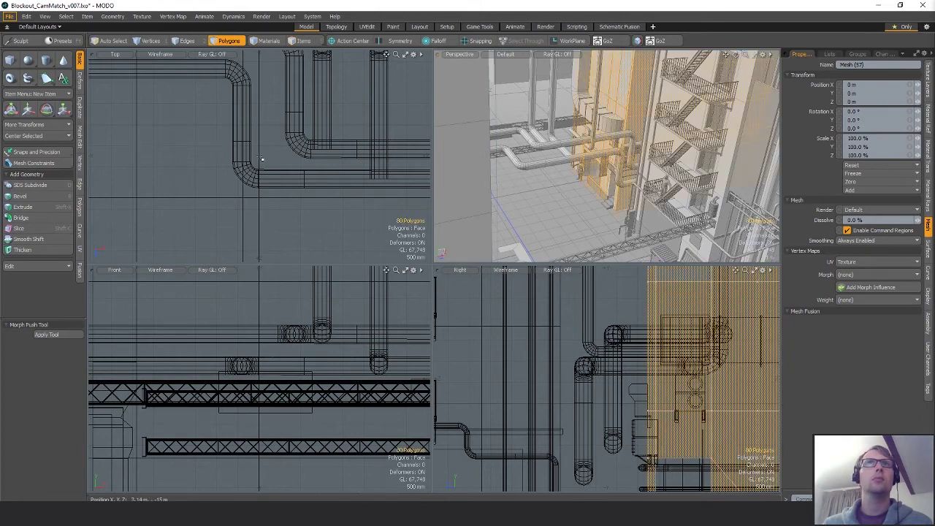
pyautogui.keyDown('ctrl'); pyautogui.keyDown('alt'); pyautogui.moveTo(263, 159); pyautogui.dragTo(188, 152); pyautogui.keyUp('alt'); pyautogui.keyUp('ctrl')
pyautogui.keyDown('alt'); pyautogui.keyDown('shift'); pyautogui.moveTo(368, 168); pyautogui.dragTo(269, 265); pyautogui.keyUp('shift'); pyautogui.keyUp('alt')
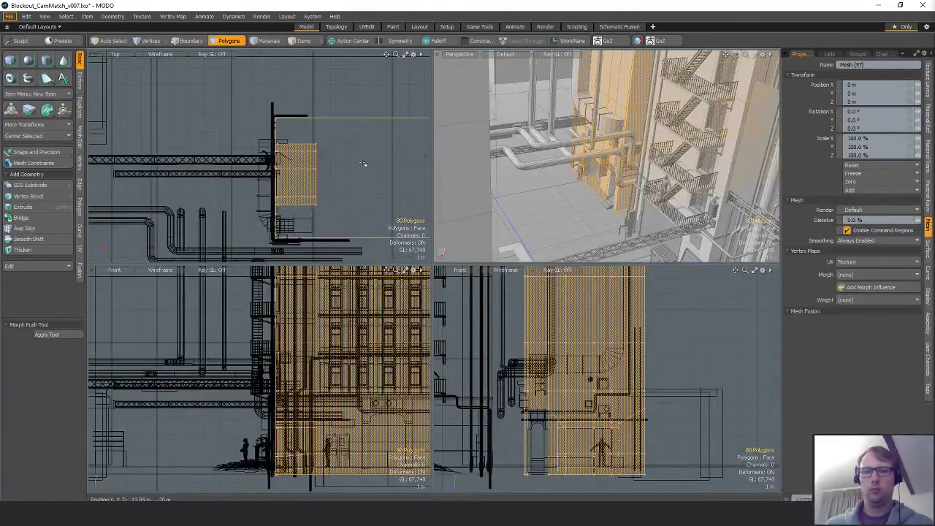
pyautogui.press('w')
pyautogui.click(344, 223)
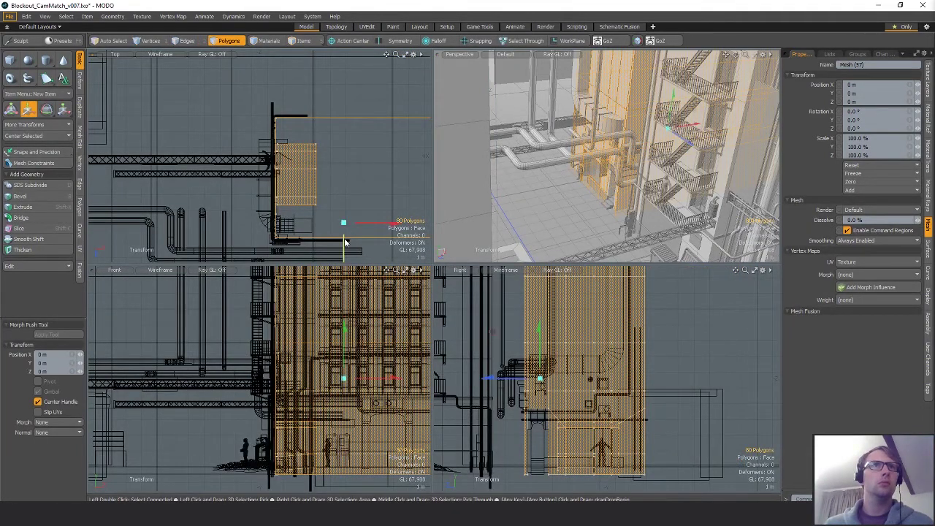
pyautogui.moveTo(345, 253); pyautogui.dragTo(344, 110)
pyautogui.keyDown('alt'); pyautogui.keyDown('shift'); pyautogui.moveTo(350, 79); pyautogui.dragTo(358, 142); pyautogui.keyUp('shift'); pyautogui.keyUp('alt')
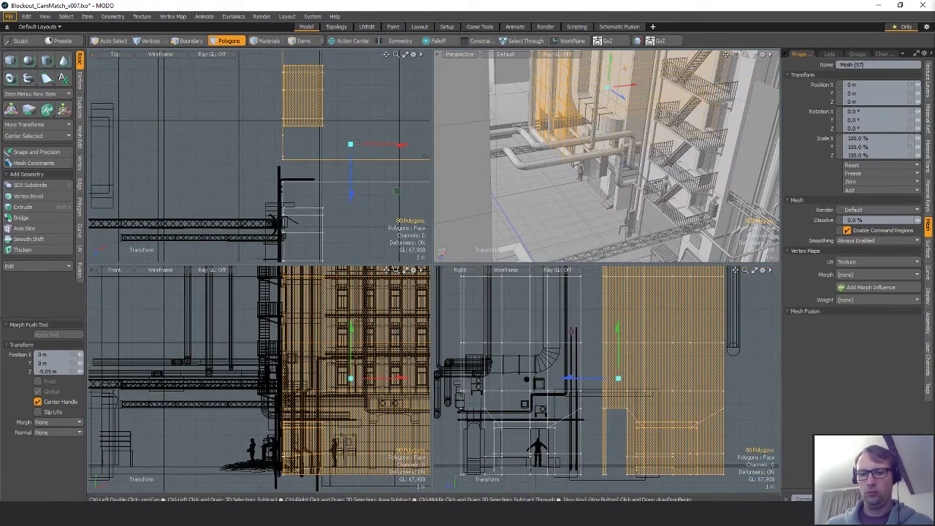
# Step: Cut the copied building block and paste it into a new mesh item
pyautogui.press('Delete')
pyautogui.press('n')
pyautogui.hotkey('ctrl', 'v')
pyautogui.scroll(-5, 358, 145)
pyautogui.press('q')
pyautogui.click(372, 171)
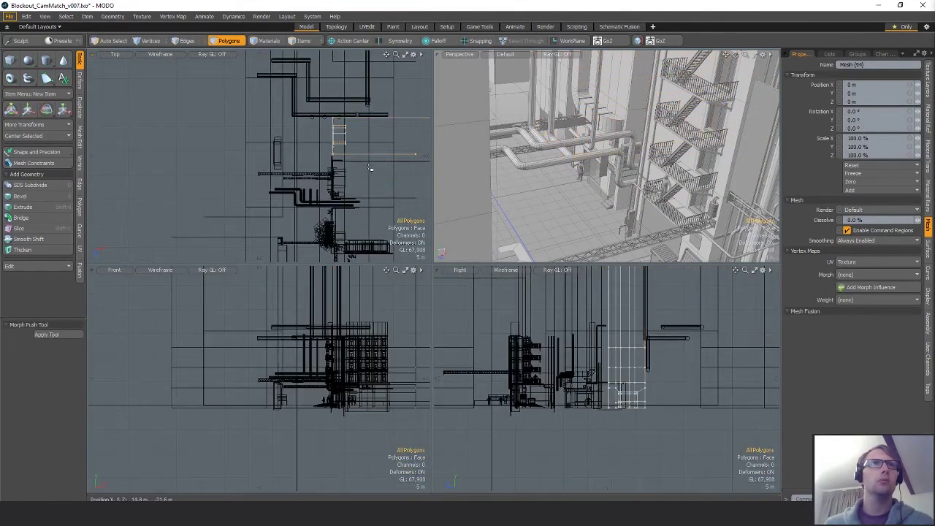
# Step: Move the new building block -3.3 m along Z and shift it in negative X
pyautogui.press('w')
pyautogui.moveTo(386, 191); pyautogui.dragTo(386, 175)
pyautogui.scroll(4, 350, 167)
pyautogui.moveTo(422, 135); pyautogui.dragTo(423, 134)
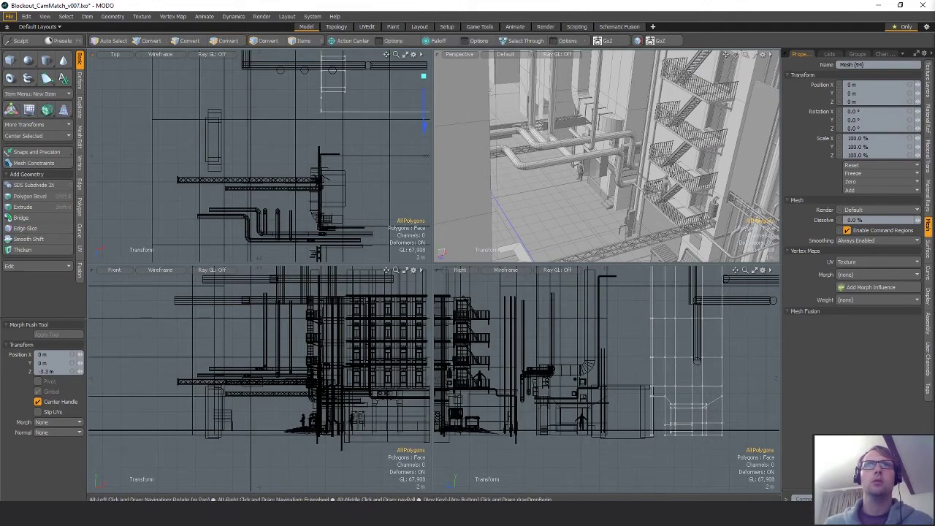
pyautogui.keyDown('alt'); pyautogui.moveTo(591, 209); pyautogui.dragTo(628, 185); pyautogui.keyUp('alt')
pyautogui.scroll(5, 634, 156)
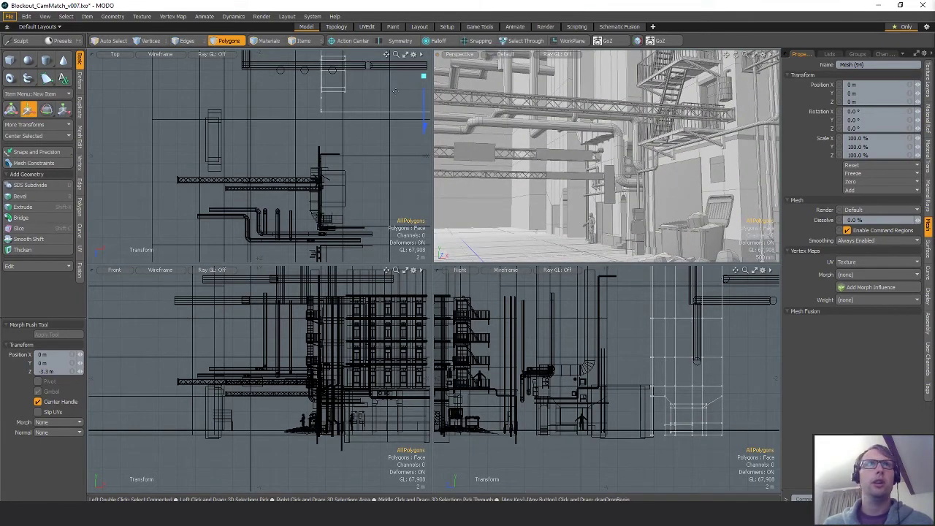
pyautogui.keyDown('alt'); pyautogui.keyDown('shift'); pyautogui.moveTo(407, 120); pyautogui.dragTo(386, 151); pyautogui.keyUp('shift'); pyautogui.keyUp('alt')
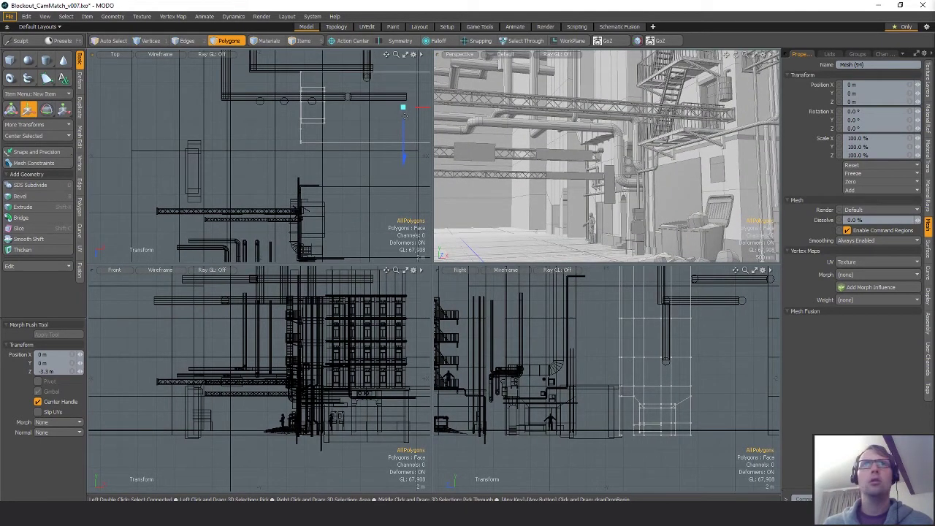
pyautogui.moveTo(419, 111); pyautogui.dragTo(395, 111)
# Step: Delete the lower polygons around the new building block's doorway
pyautogui.moveTo(622, 164)
pyautogui.keyDown('alt'); pyautogui.mouseDown()
pyautogui.moveTo(643, 168)
pyautogui.moveTo(584, 171)
pyautogui.moveTo(581, 189)
pyautogui.moveTo(666, 190)
pyautogui.moveTo(615, 178)
pyautogui.mouseUp(); pyautogui.keyUp('alt')
pyautogui.press('space')
pyautogui.hotkey('shift', 'a')
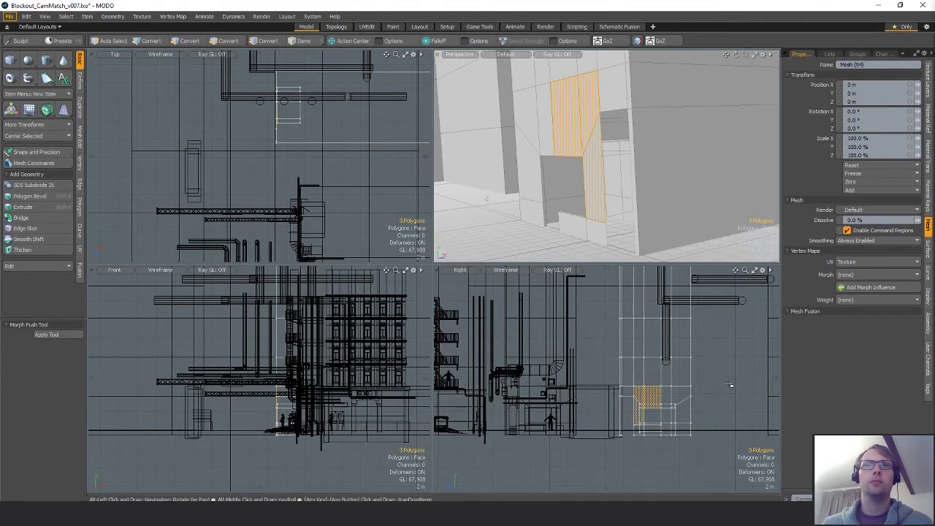
pyautogui.moveTo(731, 379)
pyautogui.mouseDown(button='right')
pyautogui.moveTo(652, 371)
pyautogui.moveTo(760, 379)
pyautogui.mouseUp(button='right')
pyautogui.press('Delete')
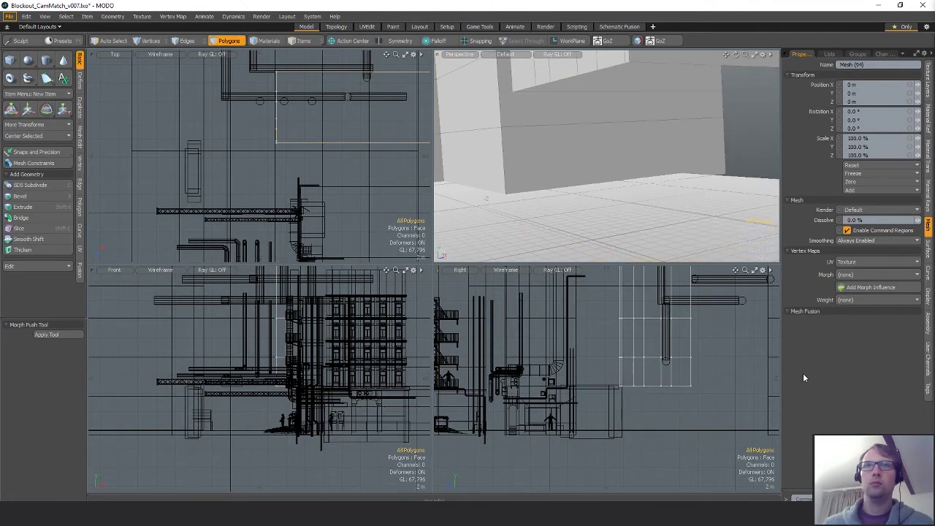
# Step: Extend the new building block's bottom edges down along Y to ground level
pyautogui.press('space')
pyautogui.press('space')
pyautogui.moveTo(631, 372); pyautogui.dragTo(666, 371, button='right')
pyautogui.press('w')
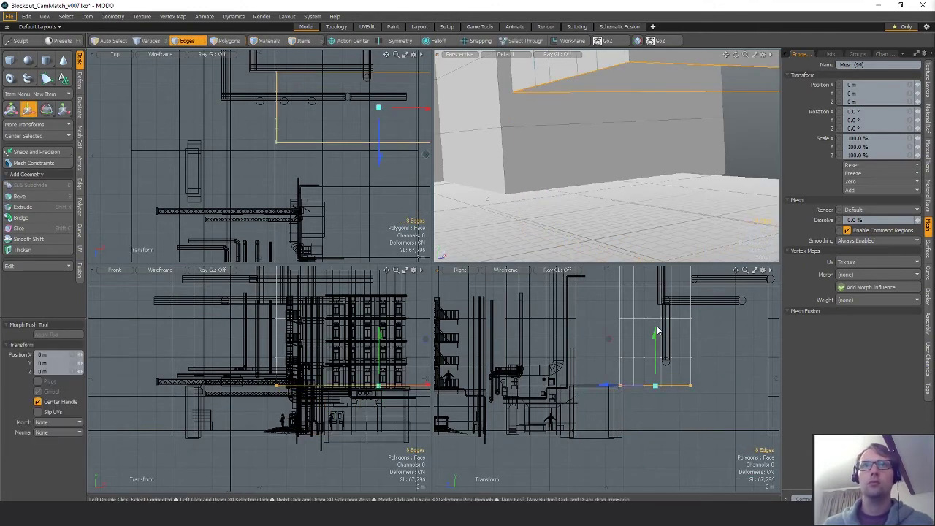
pyautogui.moveTo(656, 331); pyautogui.dragTo(657, 384)
pyautogui.press('space')
pyautogui.press('Escape')
# Step: Remove the redundant vertical edges from the new building block's alley-facing wall
pyautogui.keyDown('alt'); pyautogui.moveTo(539, 204); pyautogui.dragTo(527, 209); pyautogui.keyUp('alt')
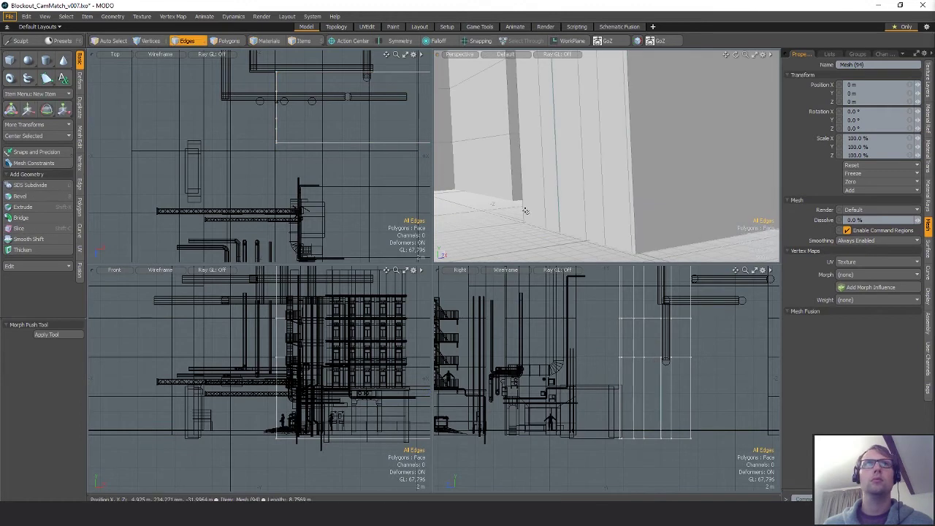
pyautogui.scroll(3, 290, 92)
pyautogui.keyDown('alt'); pyautogui.moveTo(290, 92); pyautogui.dragTo(322, 97); pyautogui.keyUp('alt')
pyautogui.moveTo(306, 93)
pyautogui.mouseDown(button='right')
pyautogui.moveTo(290, 91)
pyautogui.moveTo(304, 95)
pyautogui.mouseUp(button='right')
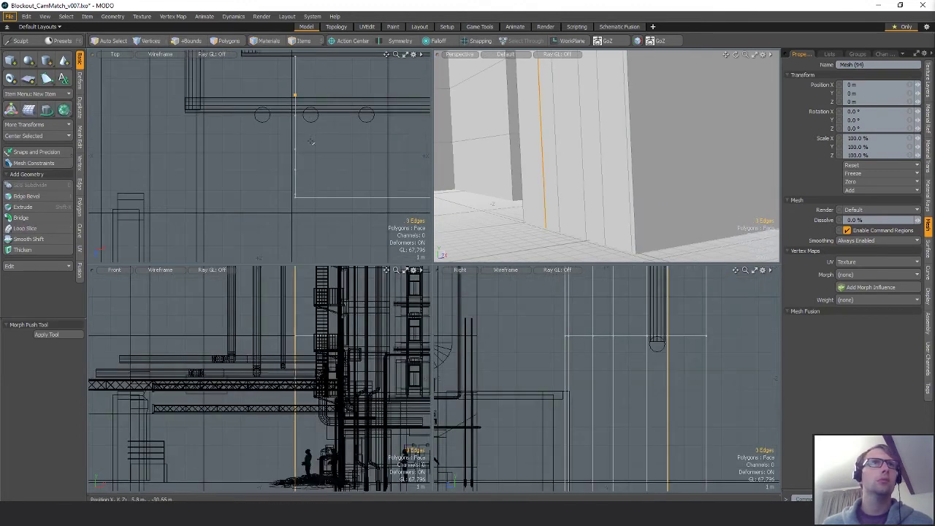
pyautogui.moveTo(304, 141)
pyautogui.keyDown('shift'); pyautogui.mouseDown(button='right')
pyautogui.moveTo(305, 175)
pyautogui.moveTo(285, 191)
pyautogui.moveTo(299, 195)
pyautogui.mouseUp(button='right'); pyautogui.keyUp('shift')
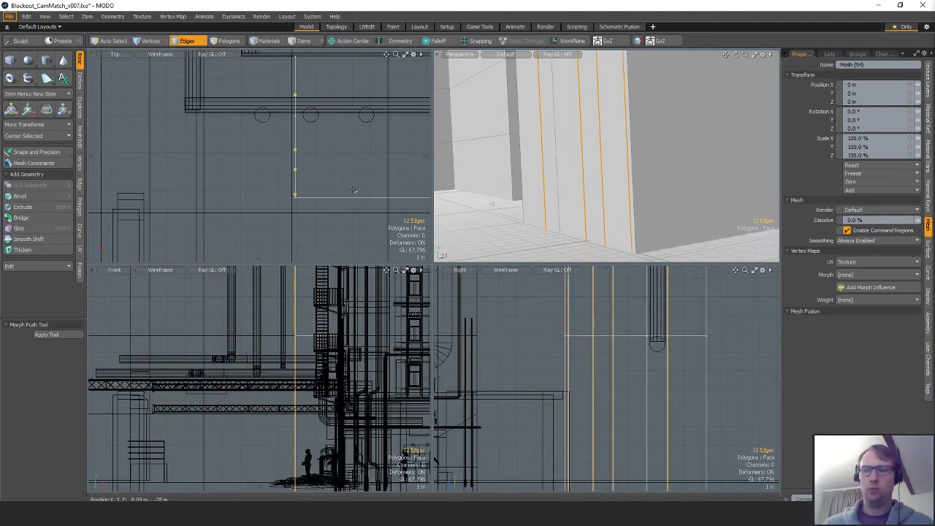
pyautogui.press('BackSpace')
# Step: Move the simplified building block about 1.3 m along X and -200 mm along Z
pyautogui.scroll(-3, 644, 208)
pyautogui.moveTo(606, 183)
pyautogui.keyDown('alt'); pyautogui.mouseDown()
pyautogui.moveTo(545, 157)
pyautogui.moveTo(605, 171)
pyautogui.mouseUp(); pyautogui.keyUp('alt')
pyautogui.scroll(-3, 555, 156)
pyautogui.press('3')
pyautogui.scroll(-5, 275, 191)
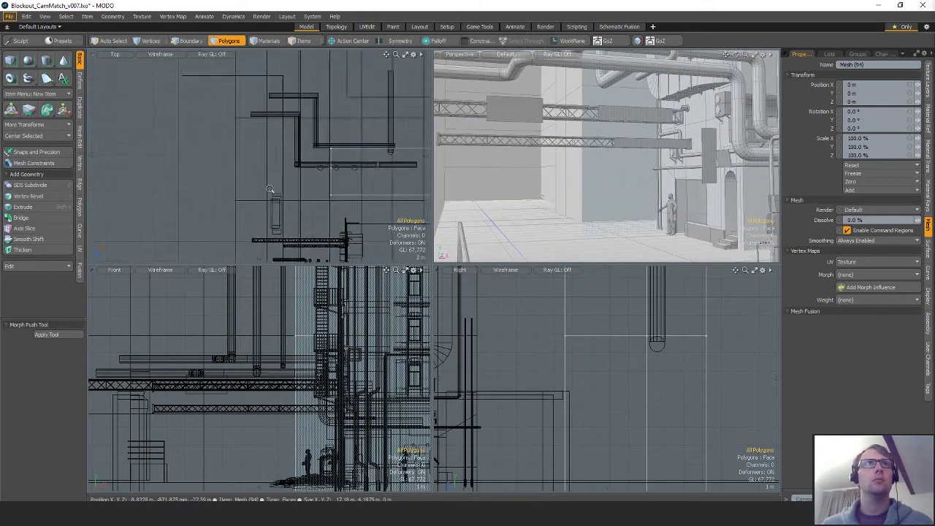
pyautogui.press('w')
pyautogui.moveTo(391, 167); pyautogui.dragTo(401, 165)
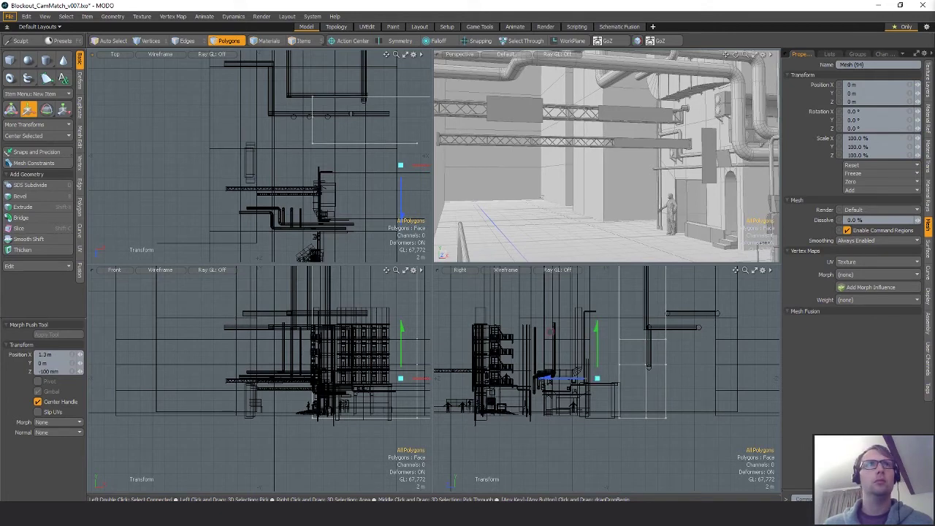
pyautogui.moveTo(550, 331); pyautogui.dragTo(552, 332)
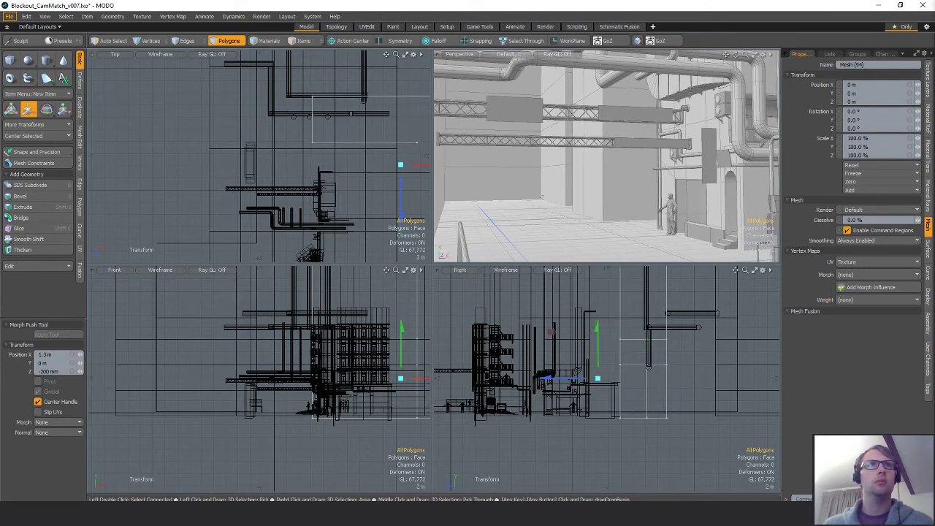
pyautogui.moveTo(401, 165); pyautogui.dragTo(400, 165)
pyautogui.press('space')
# Step: Shift the background building block forward in positive Z
pyautogui.keyDown('alt'); pyautogui.moveTo(533, 160); pyautogui.dragTo(709, 295); pyautogui.keyUp('alt')
pyautogui.press('w')
pyautogui.click(593, 133)
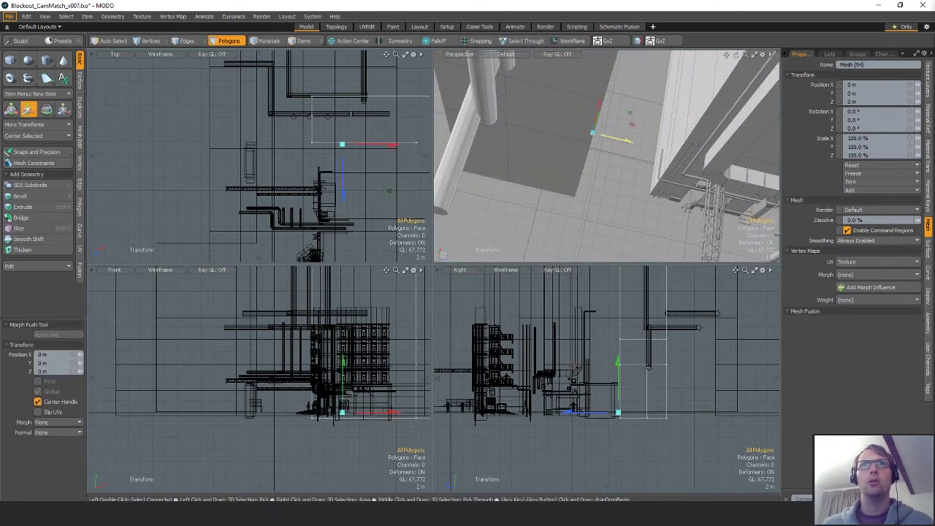
pyautogui.moveTo(627, 139); pyautogui.dragTo(515, 150)
pyautogui.press('space')
# Step: Copy the ground-floor pillar, wall and cornice pieces of the alley-side building into a new mesh
pyautogui.keyDown('ctrl'); pyautogui.keyDown('alt'); pyautogui.moveTo(643, 176); pyautogui.dragTo(570, 176); pyautogui.keyUp('alt'); pyautogui.keyUp('ctrl')
pyautogui.keyDown('alt'); pyautogui.moveTo(687, 182); pyautogui.dragTo(709, 188); pyautogui.keyUp('alt')
pyautogui.press('space')
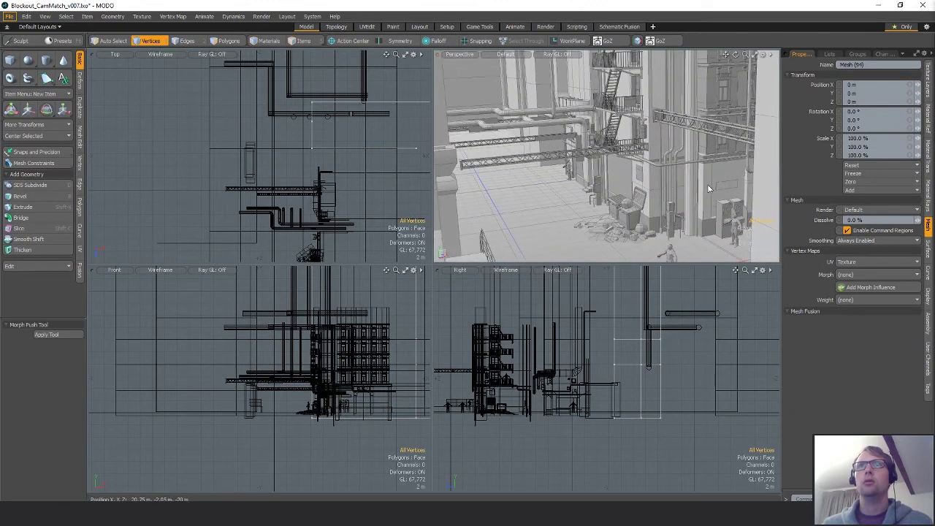
pyautogui.press('5')
pyautogui.click(708, 187)
pyautogui.press('3')
pyautogui.doubleClick(709, 177)
pyautogui.hotkey('shift', 'a')
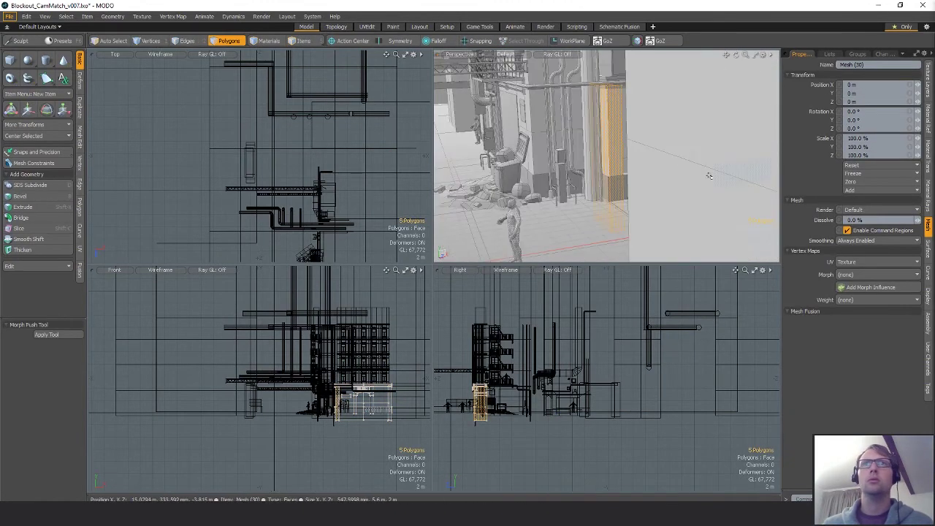
pyautogui.keyDown('alt'); pyautogui.moveTo(709, 175); pyautogui.dragTo(753, 180); pyautogui.keyUp('alt')
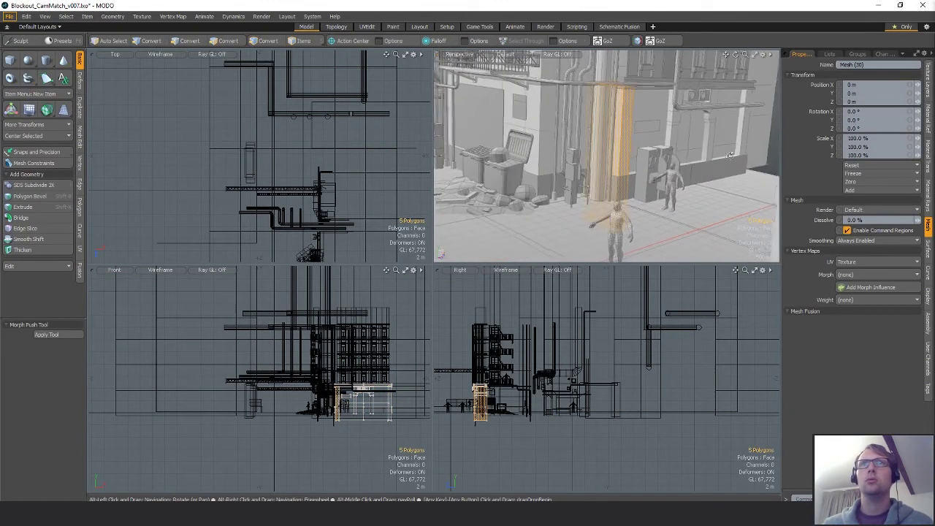
pyautogui.keyDown('shift'); pyautogui.doubleClick(652, 100); pyautogui.keyUp('shift')
pyautogui.keyDown('alt'); pyautogui.moveTo(654, 100); pyautogui.dragTo(639, 69); pyautogui.keyUp('alt')
pyautogui.scroll(3, 628, 140)
pyautogui.keyDown('shift'); pyautogui.doubleClick(669, 107); pyautogui.keyUp('shift')
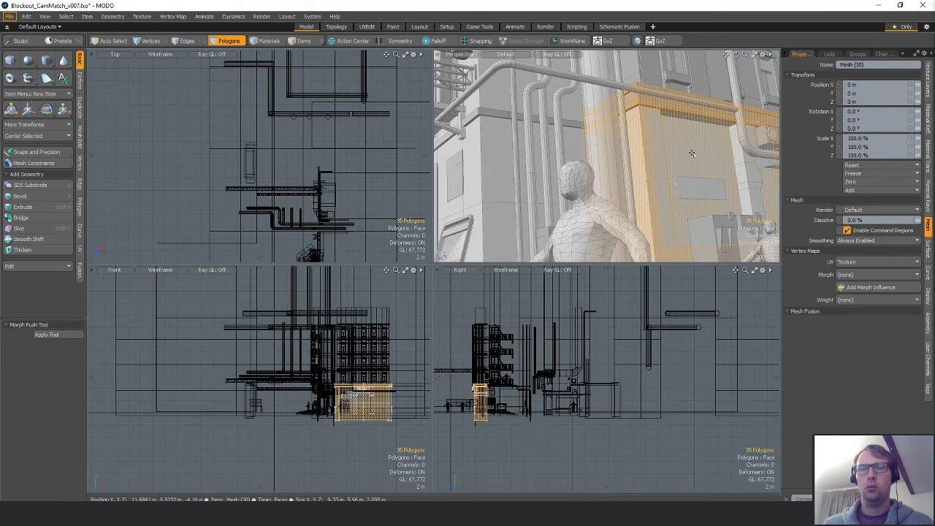
pyautogui.hotkey('ctrl', 'c')
pyautogui.press('n')
pyautogui.hotkey('ctrl', 'v')
# Step: Move the copied wall section -6.5 m along X and -38 m along Z into the background
pyautogui.scroll(-7, 341, 175)
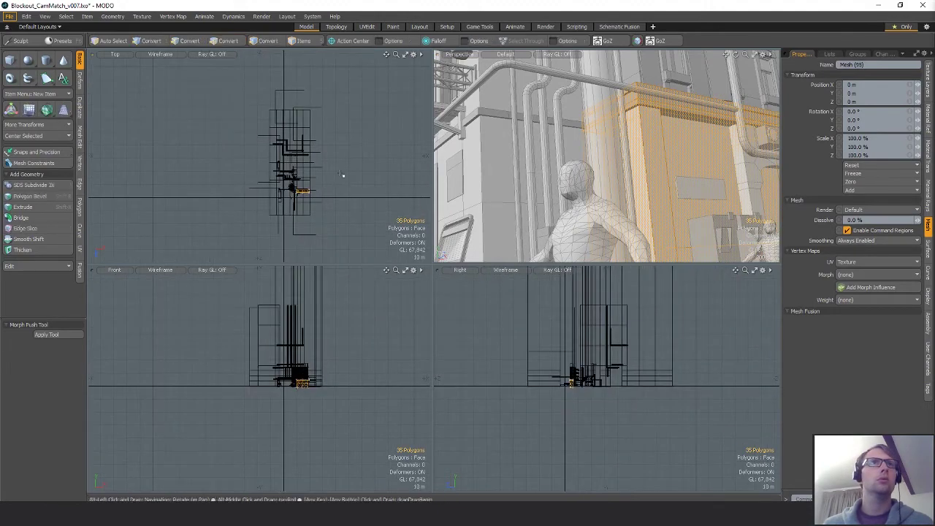
pyautogui.press('w')
pyautogui.moveTo(360, 169); pyautogui.dragTo(353, 121)
pyautogui.hotkey('shift', 'a')
pyautogui.scroll(-6, 323, 213)
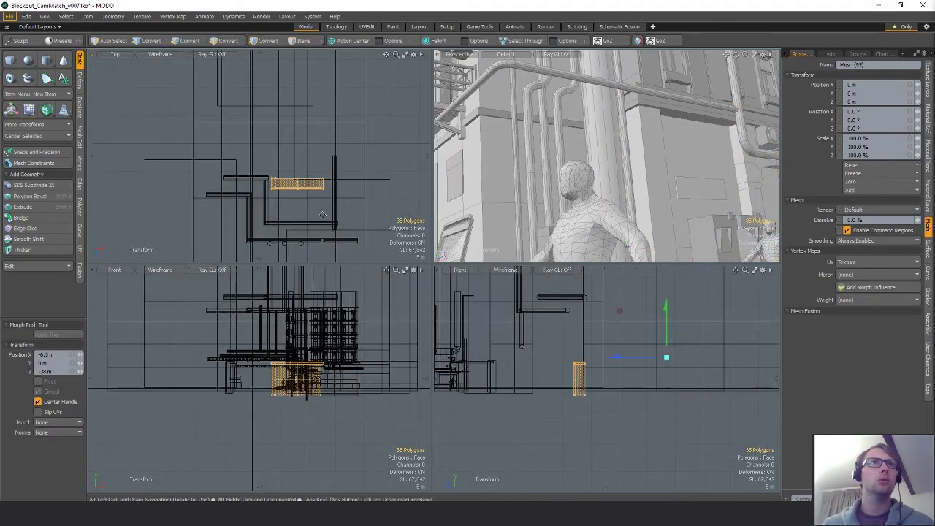
pyautogui.keyDown('alt'); pyautogui.moveTo(323, 215); pyautogui.dragTo(325, 157); pyautogui.keyUp('alt')
# Step: Delete the three vertical pipes rising from the overhead background pipe
pyautogui.press('q')
pyautogui.press('5')
pyautogui.click(273, 186)
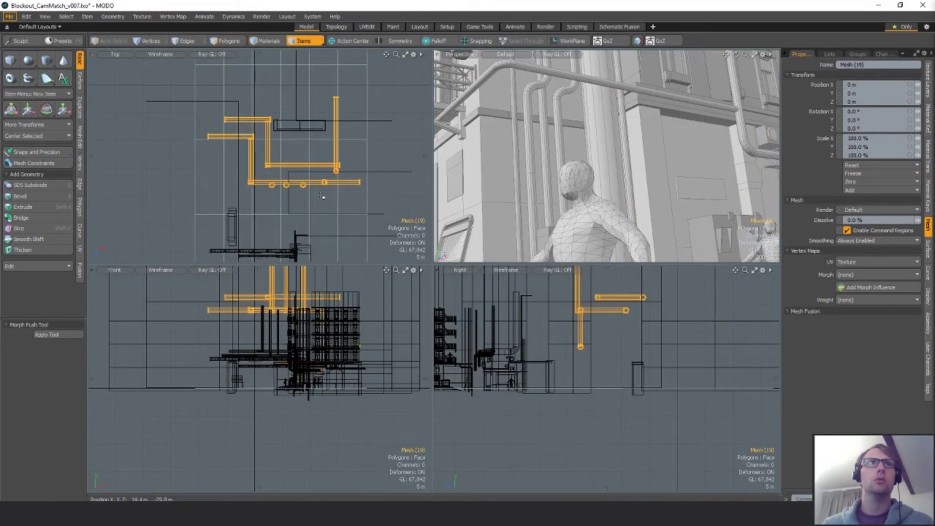
pyautogui.press('3')
pyautogui.moveTo(290, 172)
pyautogui.mouseDown(button='right')
pyautogui.moveTo(275, 177)
pyautogui.moveTo(317, 190)
pyautogui.moveTo(304, 163)
pyautogui.mouseUp(button='right')
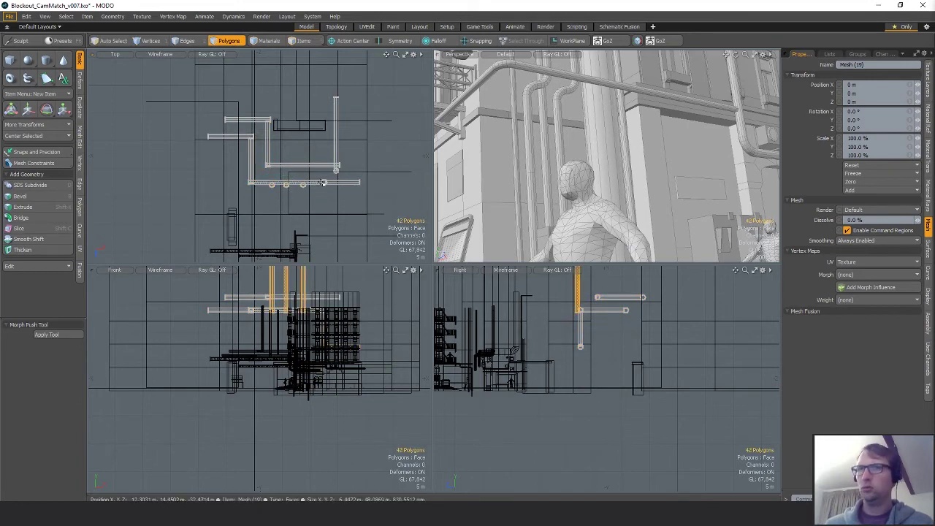
pyautogui.press('Delete')
# Step: Move the copied wall section 2.4 m along X and 16.3 m along Z, closer to the foreground
pyautogui.keyDown('alt'); pyautogui.keyDown('shift'); pyautogui.moveTo(456, 150); pyautogui.dragTo(459, 196); pyautogui.keyUp('shift'); pyautogui.keyUp('alt')
pyautogui.press('1')
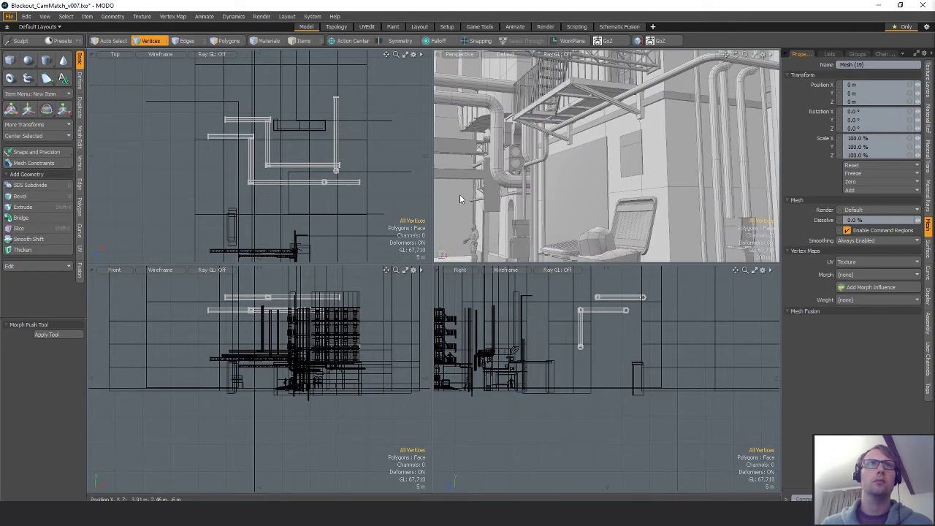
pyautogui.press('5')
pyautogui.click(445, 172)
pyautogui.press('3')
pyautogui.hotkey('shift', 'a')
pyautogui.keyDown('alt'); pyautogui.moveTo(534, 169); pyautogui.dragTo(557, 210); pyautogui.keyUp('alt')
pyautogui.press('1')
pyautogui.press('5')
pyautogui.click(559, 211)
pyautogui.press('3')
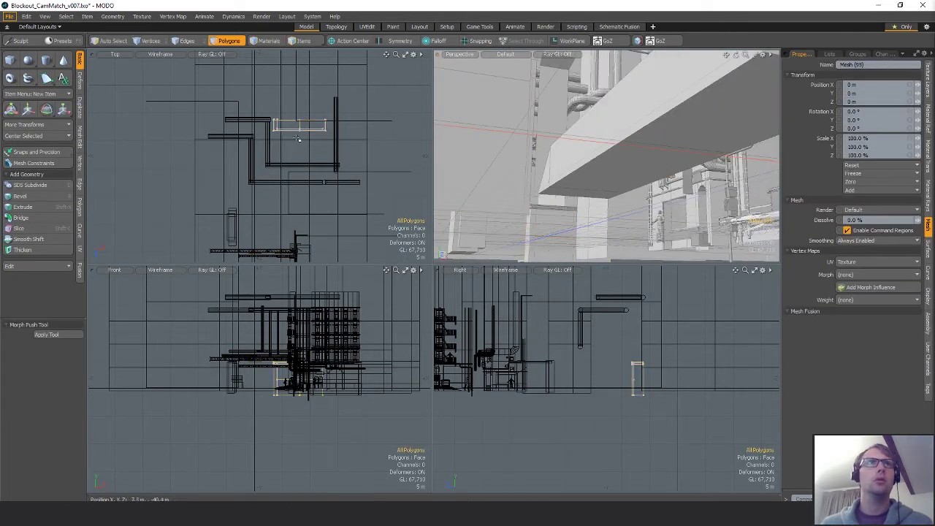
pyautogui.keyDown('alt'); pyautogui.moveTo(297, 139); pyautogui.dragTo(301, 105); pyautogui.keyUp('alt')
pyautogui.press('w')
pyautogui.moveTo(344, 161); pyautogui.dragTo(358, 252)
pyautogui.hotkey('shift', 'a')
# Step: Examine how the copied wall section sits beneath the overhead trusses when viewed from the alley
pyautogui.keyDown('alt'); pyautogui.moveTo(664, 174); pyautogui.dragTo(640, 177); pyautogui.keyUp('alt')
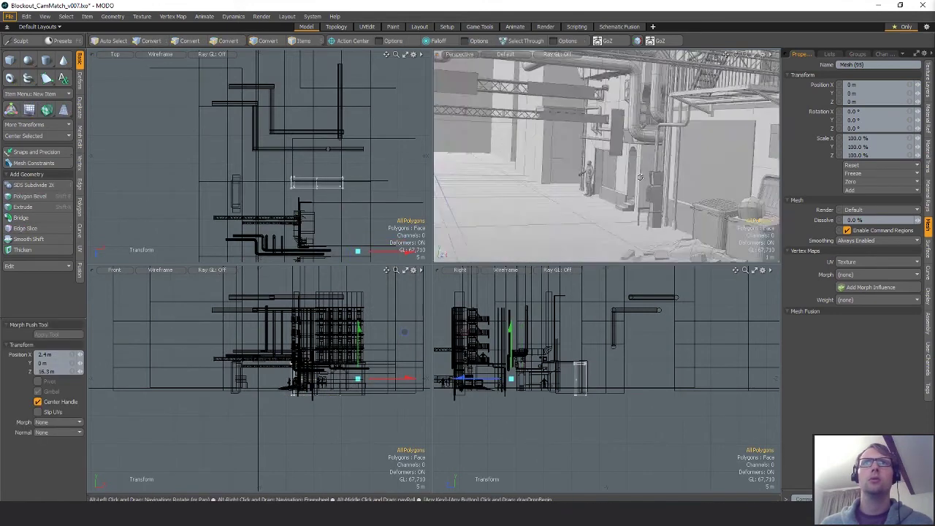
pyautogui.scroll(5, 621, 158)
pyautogui.keyDown('alt'); pyautogui.moveTo(608, 151); pyautogui.dragTo(662, 155); pyautogui.keyUp('alt')
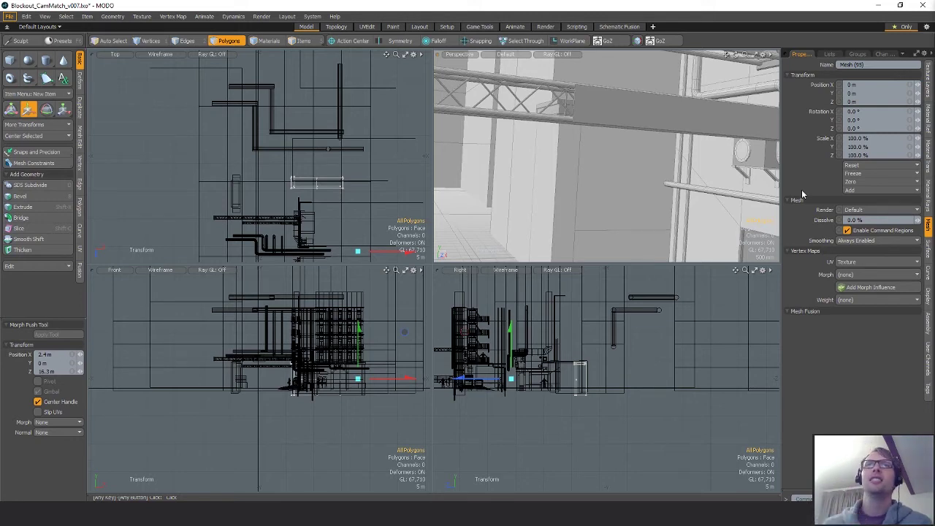
pyautogui.keyDown('alt'); pyautogui.moveTo(634, 179); pyautogui.dragTo(557, 156); pyautogui.keyUp('alt')
pyautogui.press('q')
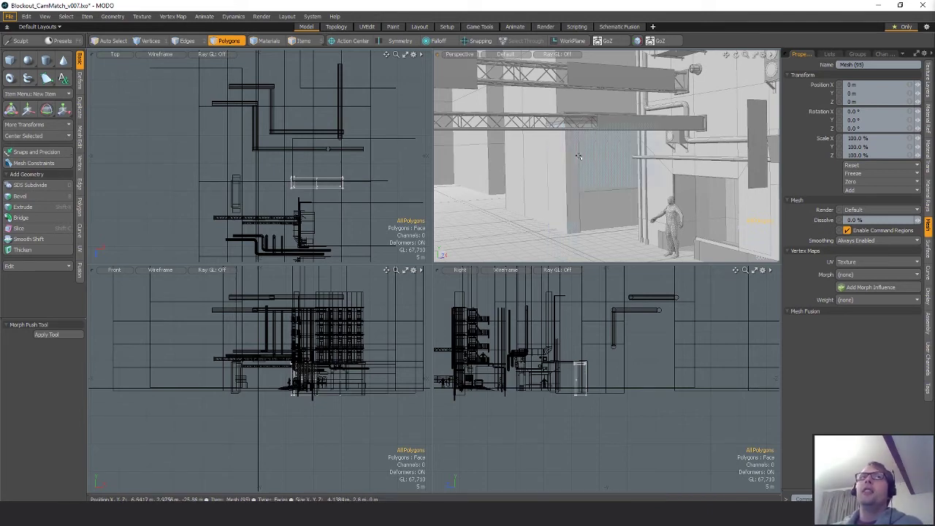
pyautogui.keyDown('alt'); pyautogui.moveTo(566, 144); pyautogui.dragTo(610, 138); pyautogui.keyUp('alt')
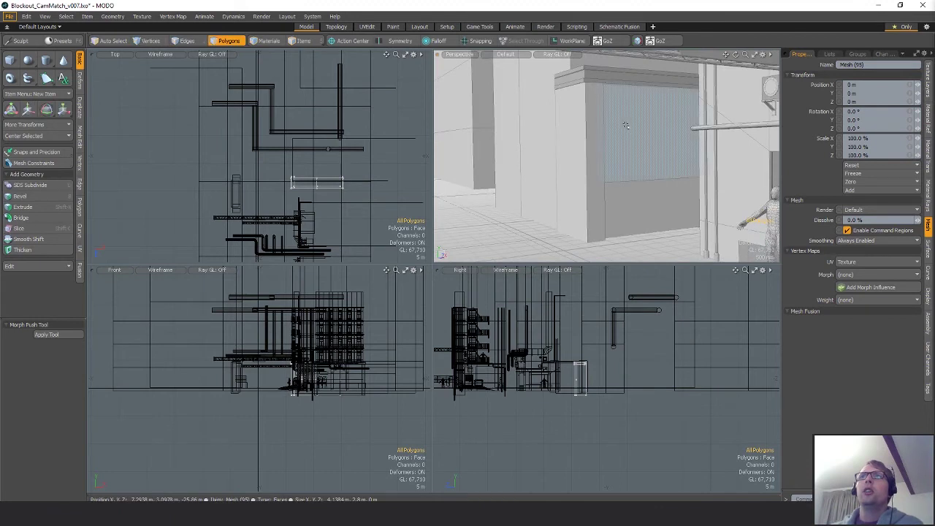
pyautogui.moveTo(628, 126)
pyautogui.keyDown('alt'); pyautogui.mouseDown()
pyautogui.moveTo(640, 123)
pyautogui.moveTo(628, 139)
pyautogui.mouseUp(); pyautogui.keyUp('alt')
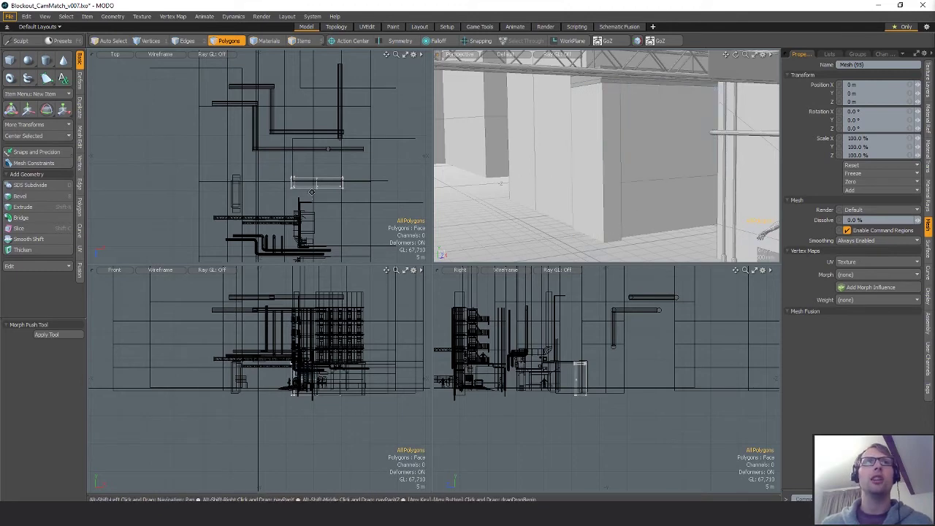
# Step: Shift the copied wall section -850 mm along X and -900 mm along Z at the background building's corner
pyautogui.keyDown('alt'); pyautogui.keyDown('shift'); pyautogui.moveTo(339, 180); pyautogui.dragTo(314, 181); pyautogui.keyUp('shift'); pyautogui.keyUp('alt')
pyautogui.scroll(4, 304, 200)
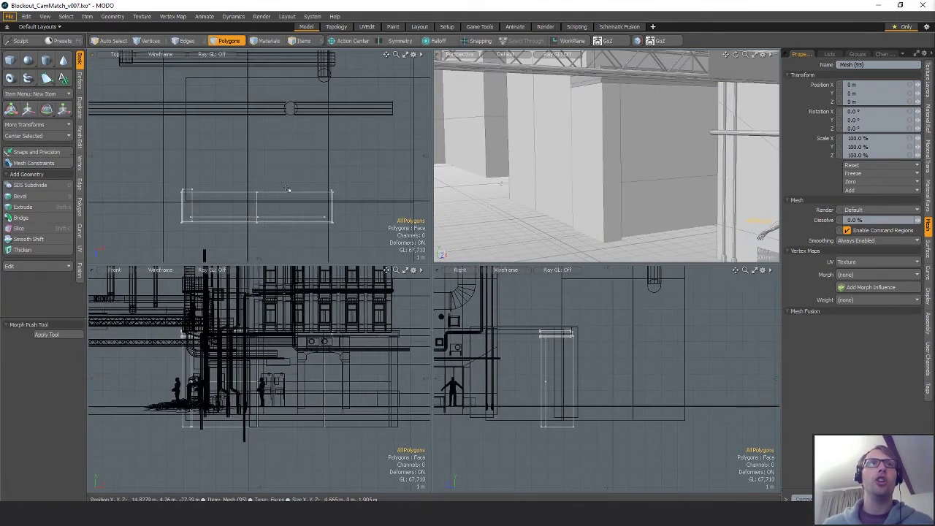
pyautogui.press('2')
pyautogui.keyDown('alt'); pyautogui.keyDown('shift'); pyautogui.moveTo(404, 184); pyautogui.dragTo(404, 182); pyautogui.keyUp('shift'); pyautogui.keyUp('alt')
pyautogui.keyDown('alt'); pyautogui.moveTo(600, 183); pyautogui.dragTo(680, 196); pyautogui.keyUp('alt')
pyautogui.scroll(3, 620, 195)
pyautogui.scroll(-2, 680, 196)
pyautogui.keyDown('alt'); pyautogui.moveTo(329, 192); pyautogui.dragTo(348, 181); pyautogui.keyUp('alt')
pyautogui.scroll(2, 348, 181)
pyautogui.press('w')
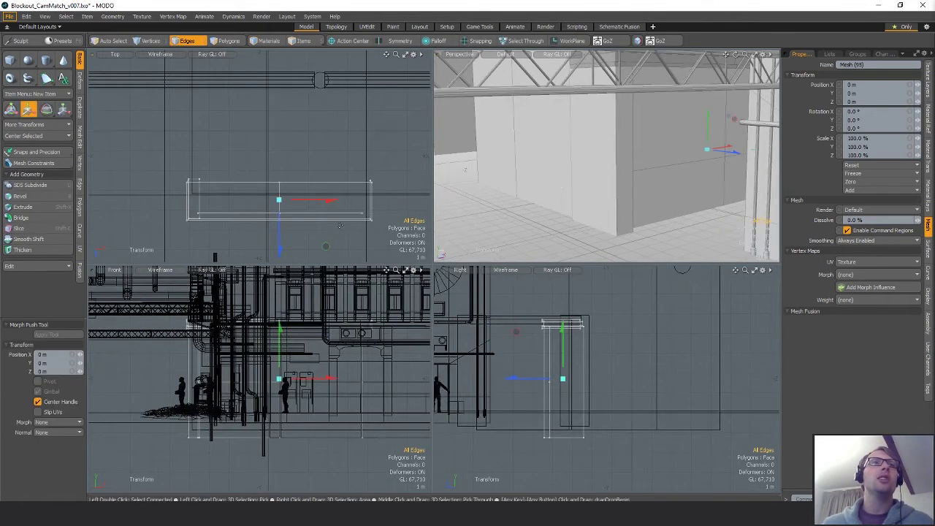
pyautogui.moveTo(308, 221); pyautogui.dragTo(292, 205)
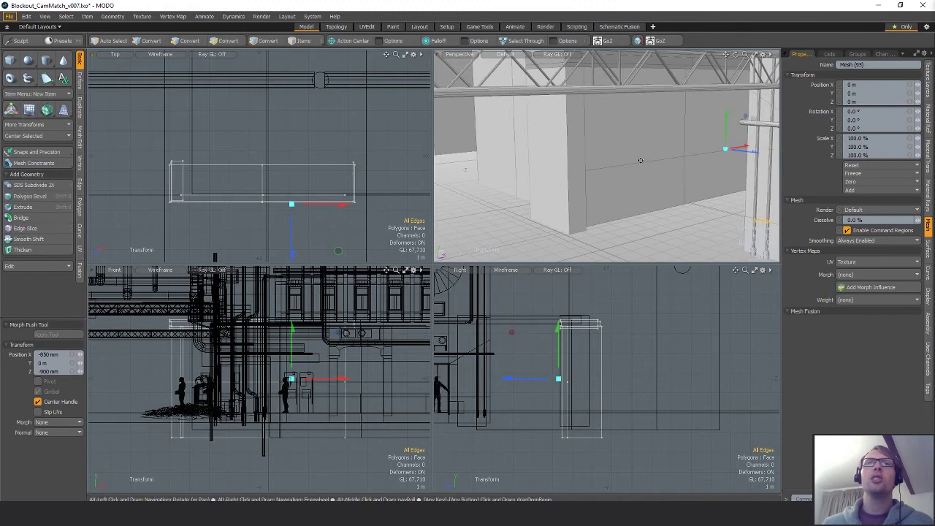
# Step: Lower the cornice's bottom vertices -640 mm along Y to make the cornice taller
pyautogui.keyDown('alt'); pyautogui.moveTo(639, 157); pyautogui.dragTo(627, 152); pyautogui.keyUp('alt')
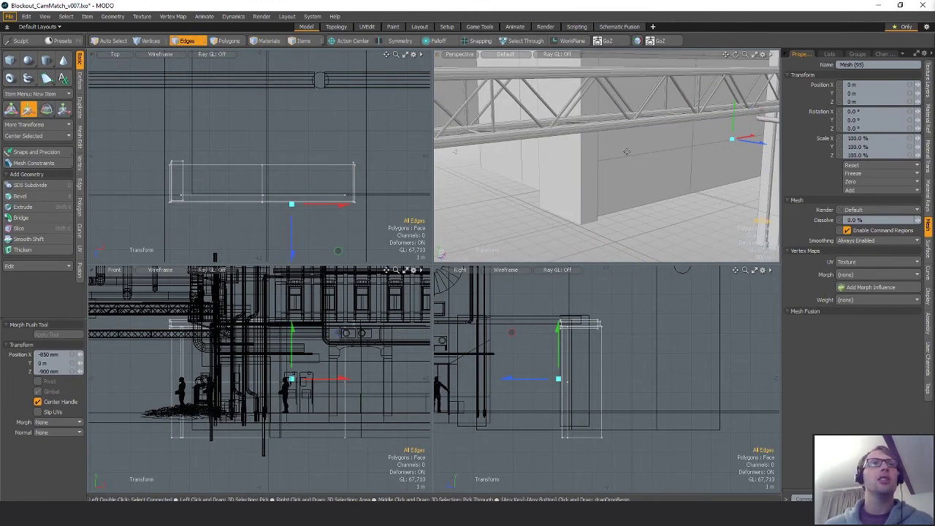
pyautogui.keyDown('alt'); pyautogui.moveTo(586, 175); pyautogui.dragTo(616, 204); pyautogui.keyUp('alt')
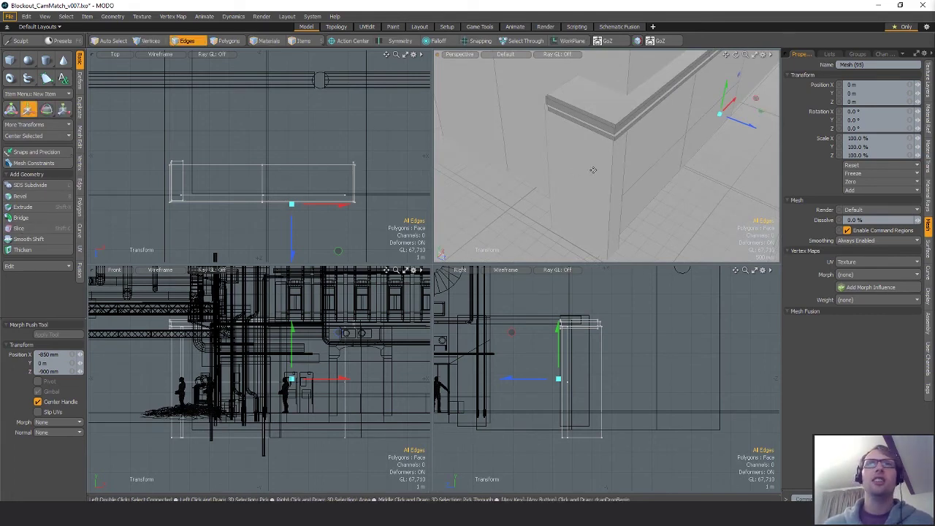
pyautogui.keyDown('alt'); pyautogui.moveTo(593, 170); pyautogui.dragTo(589, 127); pyautogui.keyUp('alt')
pyautogui.scroll(5, 563, 326)
pyautogui.press('space')
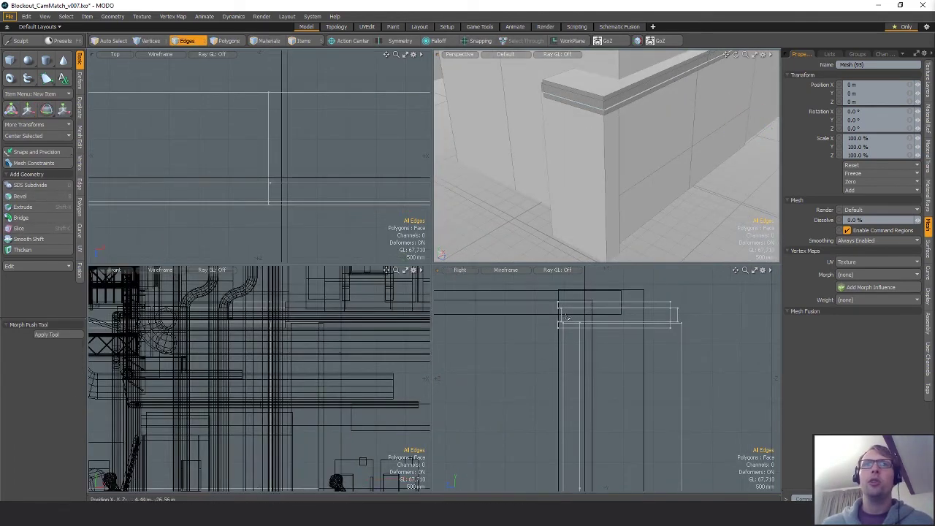
pyautogui.press('space')
pyautogui.press('w')
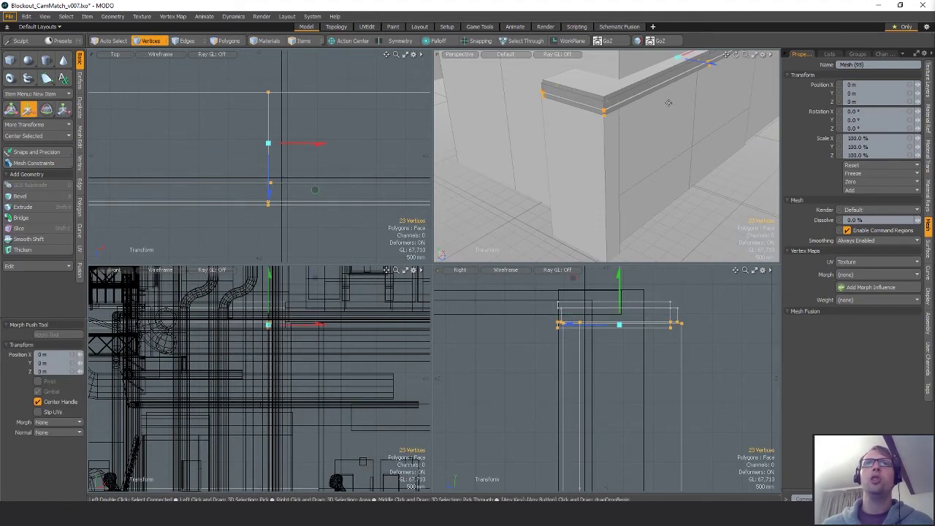
pyautogui.keyDown('alt'); pyautogui.moveTo(668, 103); pyautogui.dragTo(695, 87); pyautogui.keyUp('alt')
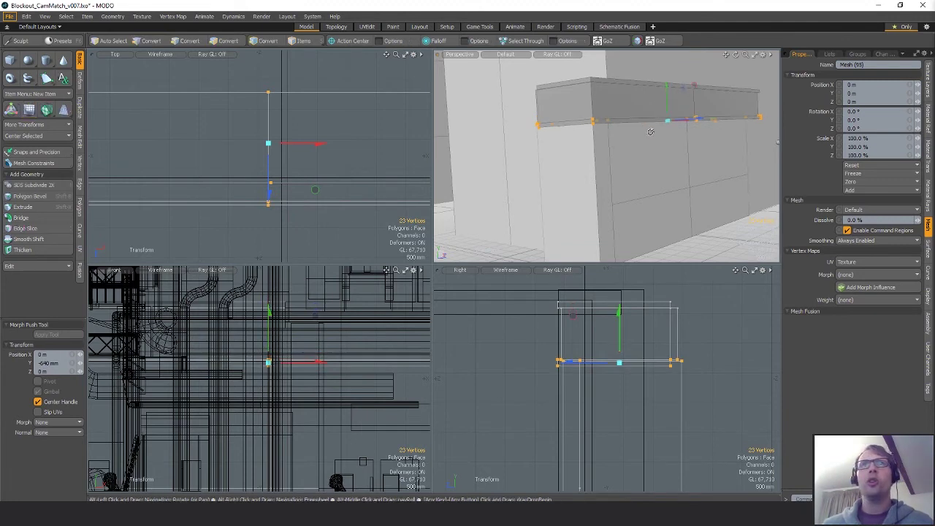
pyautogui.keyDown('alt'); pyautogui.moveTo(655, 139); pyautogui.dragTo(630, 177); pyautogui.keyUp('alt')
# Step: Move the wall section's corner pillar 1.82 m along X, 1.13 m along Y and about 220 mm along Z
pyautogui.scroll(2, 619, 145)
pyautogui.press('space')
pyautogui.press('space')
pyautogui.press('space')
pyautogui.doubleClick(549, 96)
pyautogui.scroll(-3, 575, 139)
pyautogui.press('w')
pyautogui.keyDown('alt'); pyautogui.keyDown('shift'); pyautogui.moveTo(136, 196); pyautogui.dragTo(291, 201); pyautogui.keyUp('shift'); pyautogui.keyUp('alt')
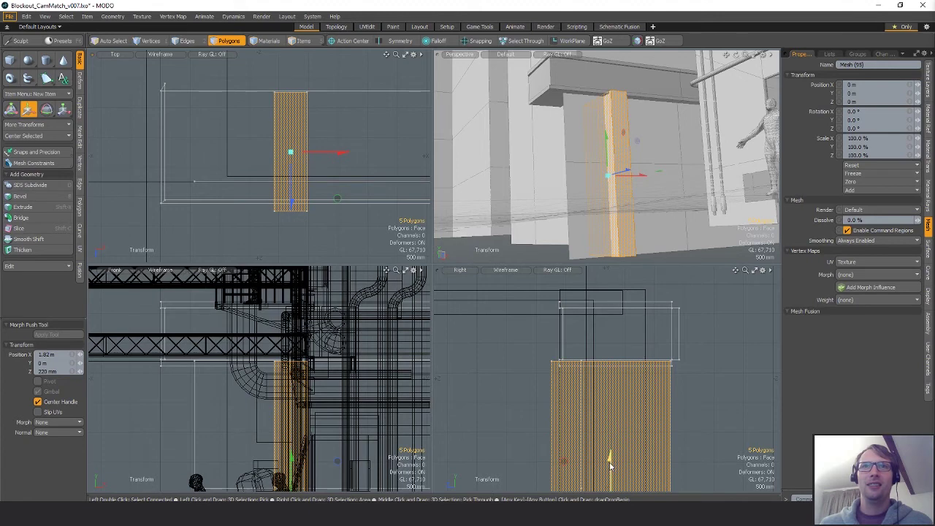
pyautogui.moveTo(610, 466); pyautogui.dragTo(610, 402)
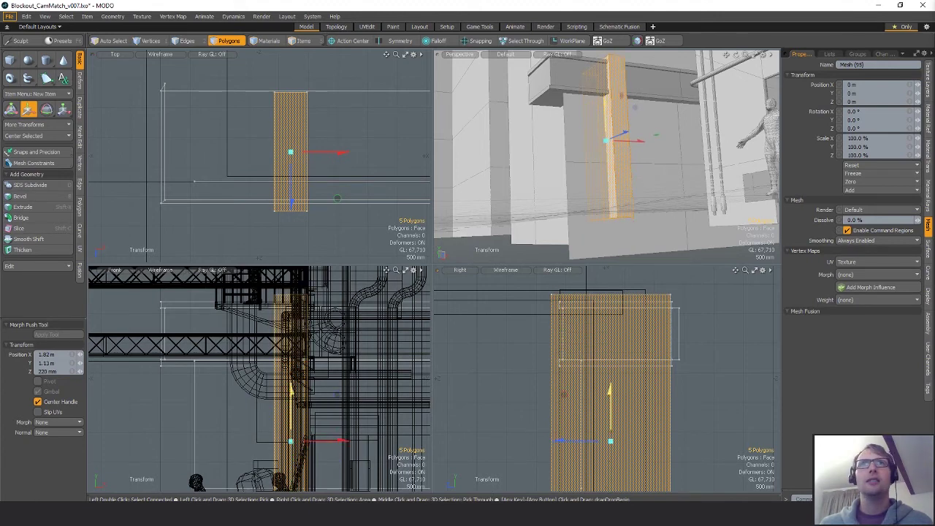
# Step: Shift the repositioned pillar -50 mm along Z toward the cornice face
pyautogui.keyDown('alt'); pyautogui.moveTo(651, 150); pyautogui.dragTo(582, 213); pyautogui.keyUp('alt')
pyautogui.press('space')
pyautogui.click(677, 200)
pyautogui.doubleClick(583, 141)
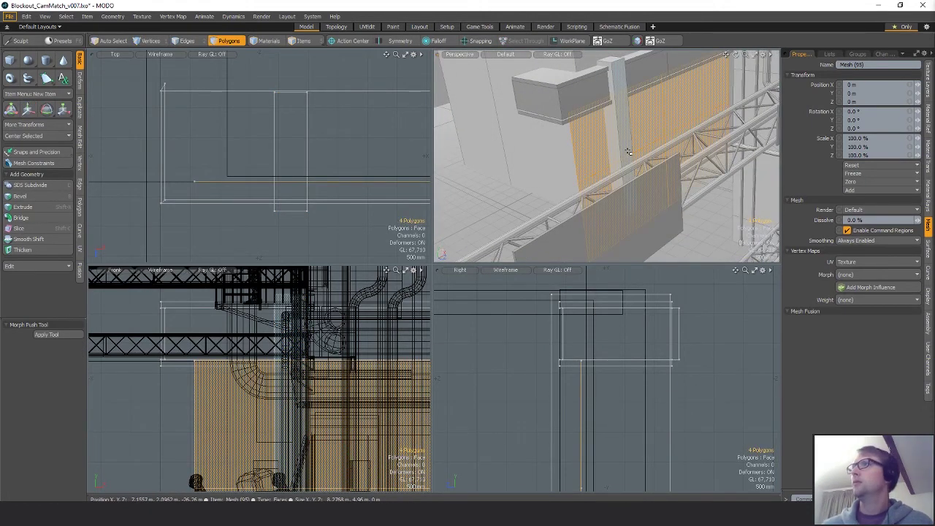
pyautogui.scroll(5, 604, 152)
pyautogui.keyDown('alt'); pyautogui.moveTo(603, 152); pyautogui.dragTo(682, 165); pyautogui.keyUp('alt')
pyautogui.press('w')
pyautogui.press('q')
pyautogui.doubleClick(630, 100)
pyautogui.press('w')
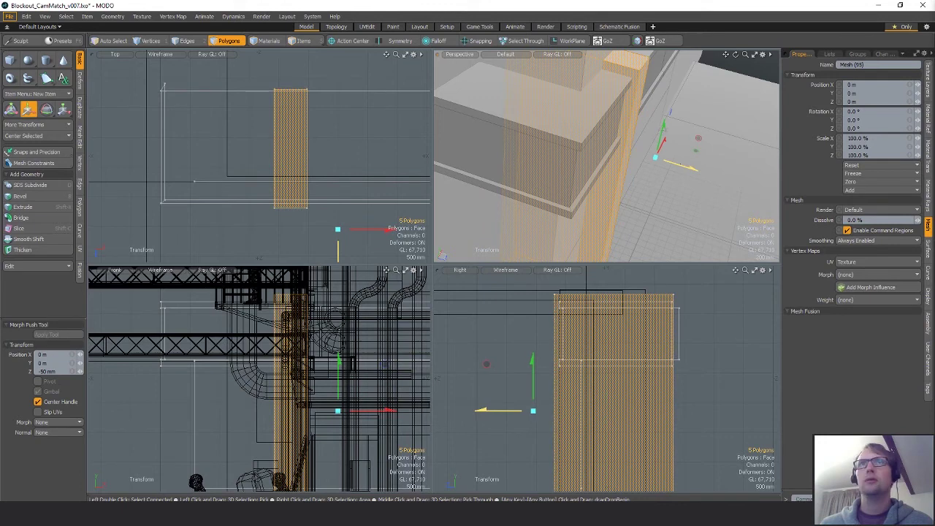
# Step: Move the wall panel in negative X and positive Z so it lines up with the cornice's outer corner
pyautogui.press('q')
pyautogui.doubleClick(637, 157)
pyautogui.press('w')
pyautogui.keyDown('alt'); pyautogui.moveTo(646, 198); pyautogui.dragTo(700, 170); pyautogui.keyUp('alt')
pyautogui.keyDown('alt'); pyautogui.moveTo(700, 171); pyautogui.dragTo(570, 140); pyautogui.keyUp('alt')
pyautogui.keyDown('alt'); pyautogui.moveTo(570, 141); pyautogui.dragTo(622, 175); pyautogui.keyUp('alt')
pyautogui.moveTo(719, 196)
pyautogui.mouseDown()
pyautogui.moveTo(704, 193)
pyautogui.moveTo(712, 194)
pyautogui.mouseUp()
# Step: Extend the wall panel's vertical corner edges -1.66 m along Z with Edge Extend to form a side wall
pyautogui.press('space')
pyautogui.press('space')
pyautogui.press('space')
pyautogui.hotkey('ctrl', '2')
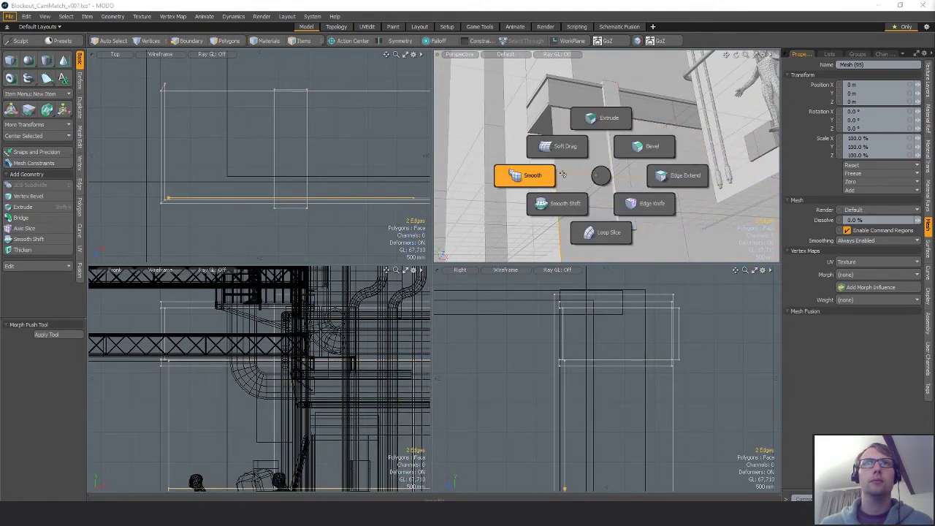
pyautogui.click(555, 166)
pyautogui.press('space')
pyautogui.doubleClick(555, 164)
pyautogui.hotkey('ctrl', '2')
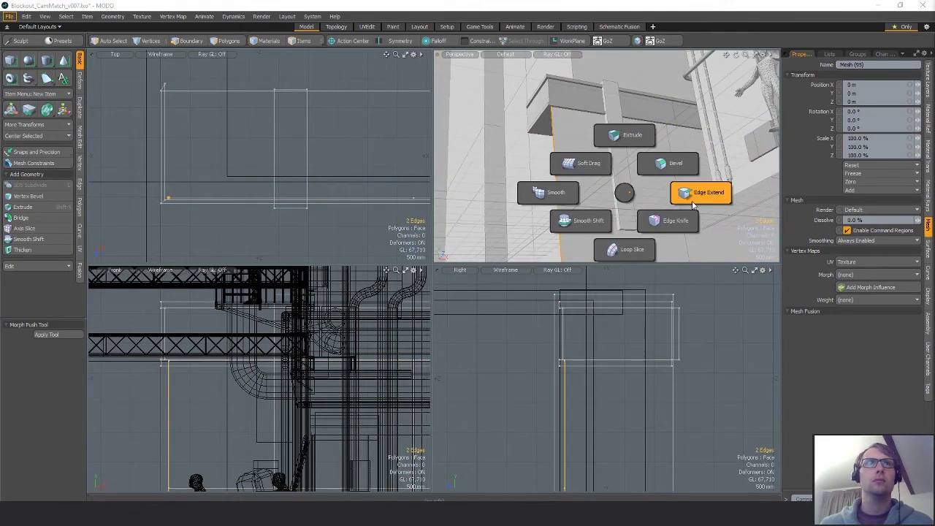
pyautogui.click(693, 200)
pyautogui.click(174, 241)
pyautogui.moveTo(170, 214); pyautogui.dragTo(170, 151)
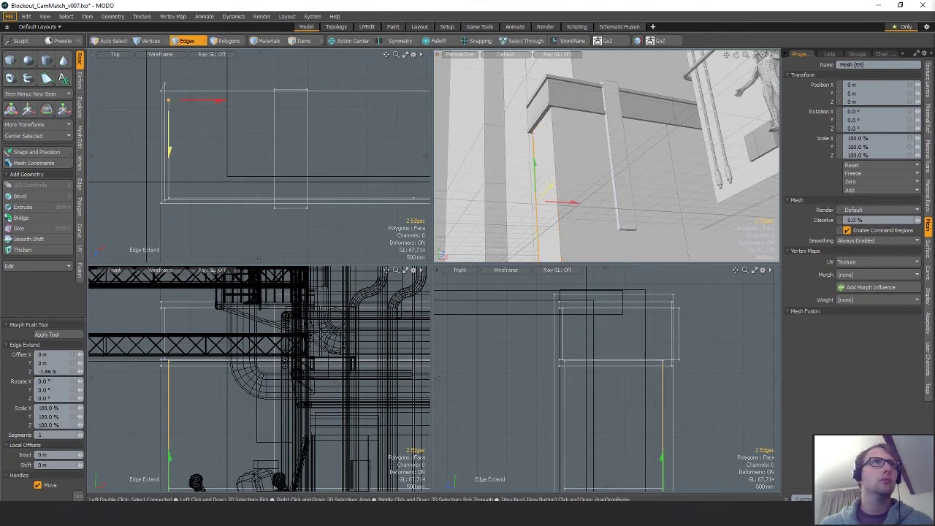
pyautogui.press('space')
# Step: Adjust the position of the front and side wall panels beneath the cornice
pyautogui.press('3')
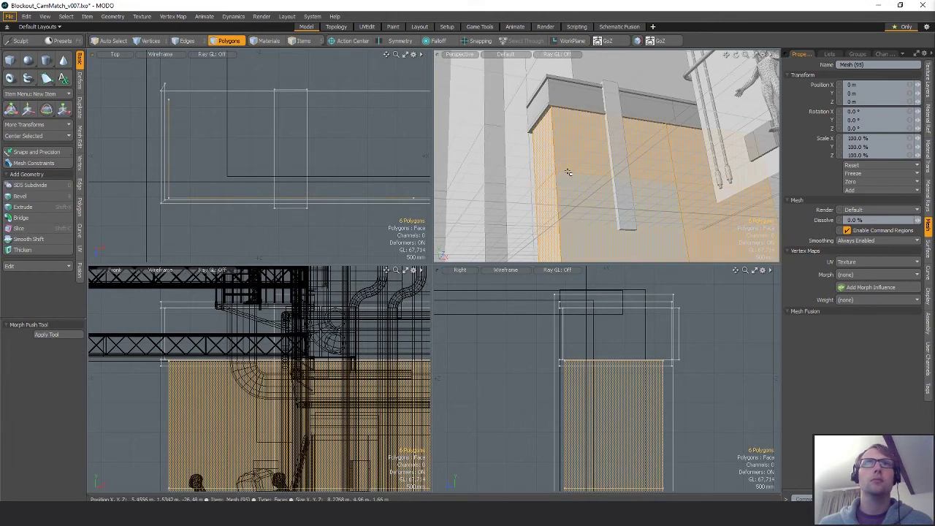
pyautogui.press('w')
pyautogui.keyDown('alt'); pyautogui.moveTo(568, 173); pyautogui.dragTo(610, 182); pyautogui.keyUp('alt')
pyautogui.click(633, 151)
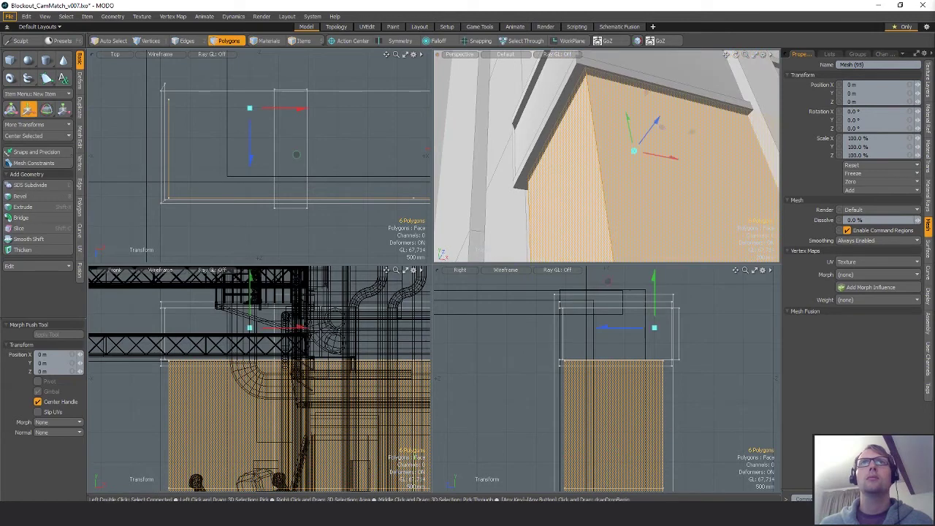
pyautogui.moveTo(660, 156)
pyautogui.mouseDown()
pyautogui.moveTo(652, 198)
pyautogui.moveTo(690, 174)
pyautogui.moveTo(652, 169)
pyautogui.mouseUp()
pyautogui.press('q')
pyautogui.click(480, 153)
# Step: Cut away the half of the wall section farther along positive X
pyautogui.scroll(-6, 645, 173)
pyautogui.scroll(-5, 344, 151)
pyautogui.keyDown('alt'); pyautogui.moveTo(311, 141); pyautogui.dragTo(264, 143); pyautogui.keyUp('alt')
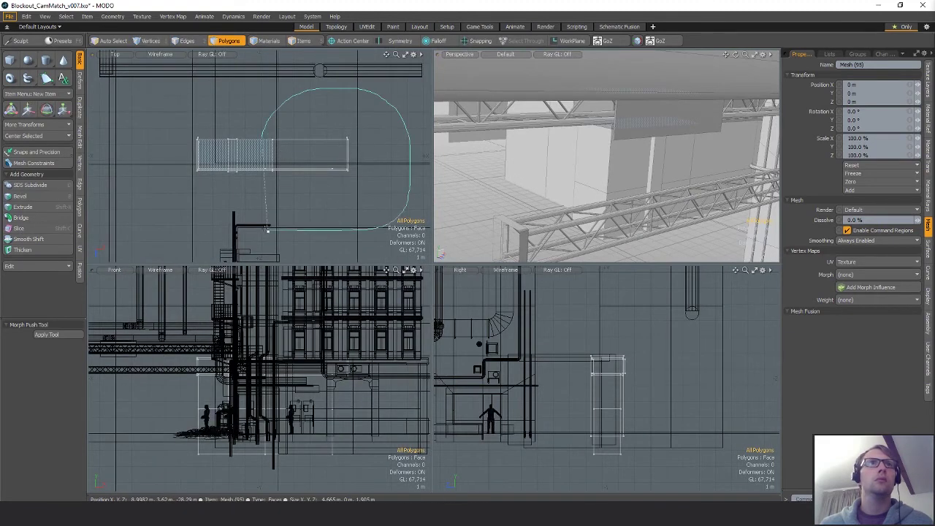
pyautogui.moveTo(268, 230); pyautogui.dragTo(269, 231, button='right')
pyautogui.hotkey('ctrl', 'x')
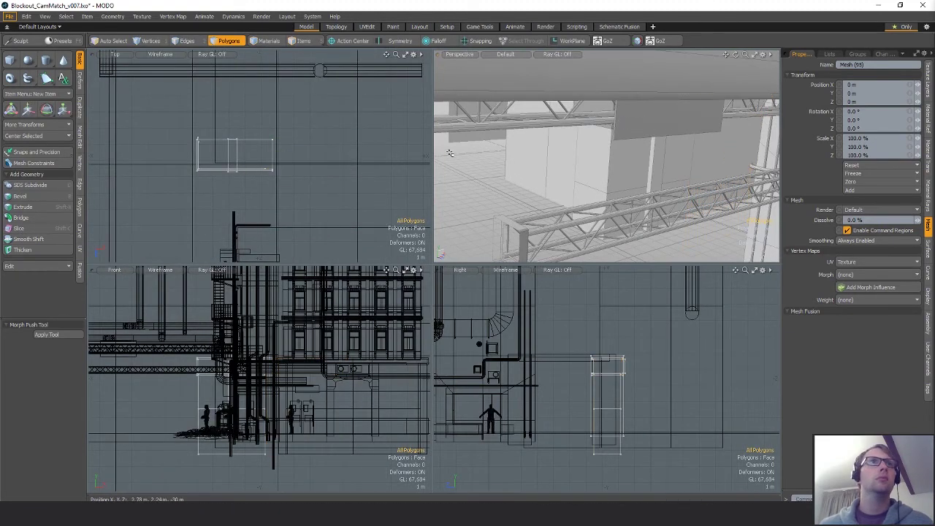
# Step: Flatten the cut end edges of the wall and cornice section along X and move them -2.25 m in X
pyautogui.press('2')
pyautogui.moveTo(277, 126); pyautogui.dragTo(279, 178, button='right')
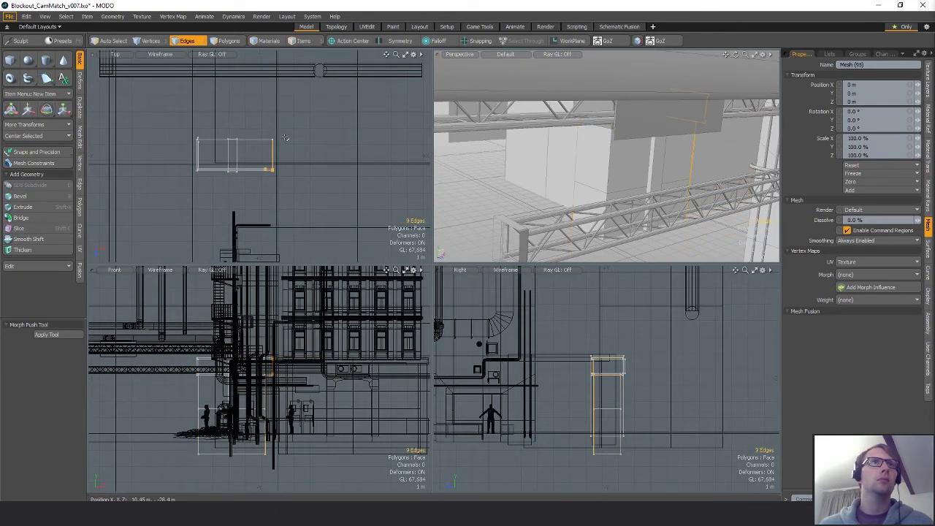
pyautogui.press('r')
pyautogui.press('q')
pyautogui.keyDown('alt'); pyautogui.moveTo(574, 183); pyautogui.dragTo(633, 148); pyautogui.keyUp('alt')
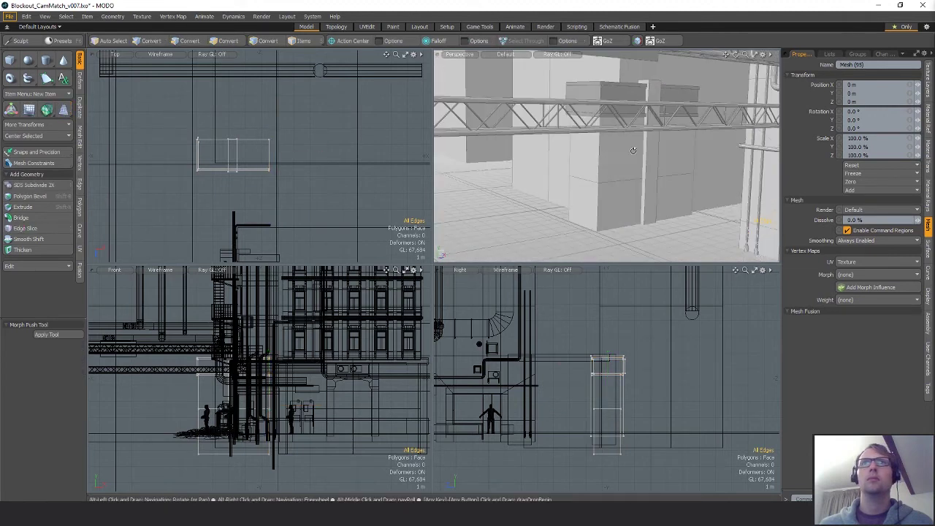
pyautogui.press('w')
pyautogui.moveTo(293, 157); pyautogui.dragTo(256, 156)
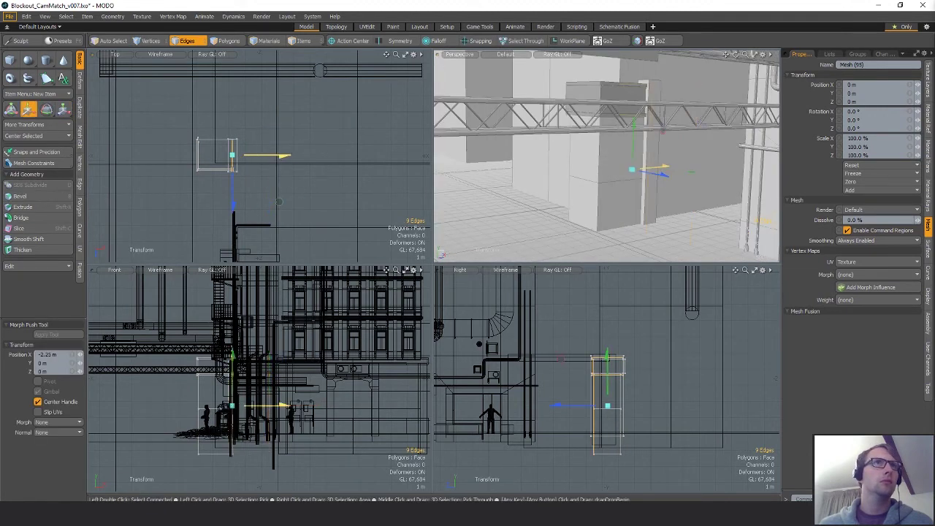
pyautogui.press('space')
# Step: Move the pillar vertices and the adjoining section end slightly along positive X
pyautogui.press('space')
pyautogui.press('space')
pyautogui.moveTo(231, 121); pyautogui.dragTo(284, 195, button='right')
pyautogui.press('w')
pyautogui.keyDown('alt'); pyautogui.moveTo(706, 155); pyautogui.dragTo(669, 160); pyautogui.keyUp('alt')
pyautogui.keyDown('alt'); pyautogui.moveTo(669, 160); pyautogui.dragTo(595, 184); pyautogui.keyUp('alt')
pyautogui.press('space')
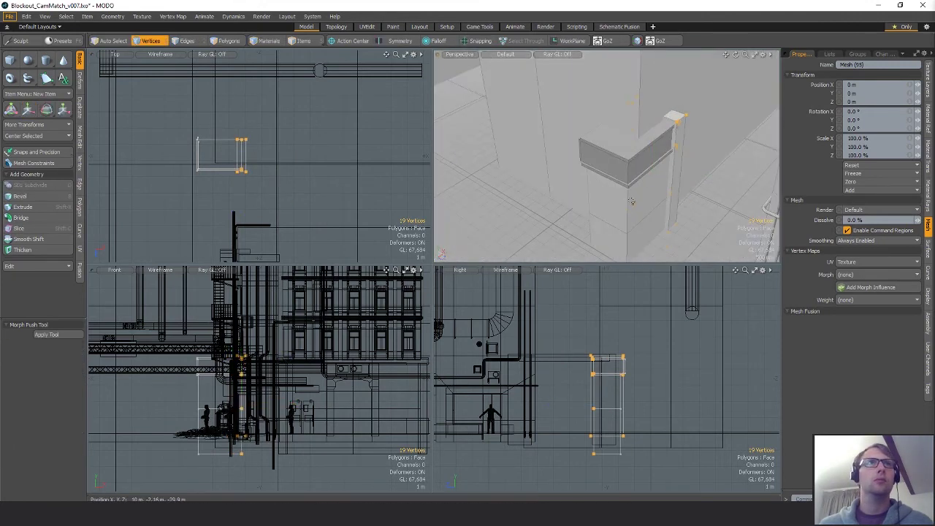
# Step: Shift the whole pillar, wall and cornice section along positive X
pyautogui.rightClick(303, 135)
pyautogui.click(272, 102)
pyautogui.click(266, 133)
pyautogui.press('w')
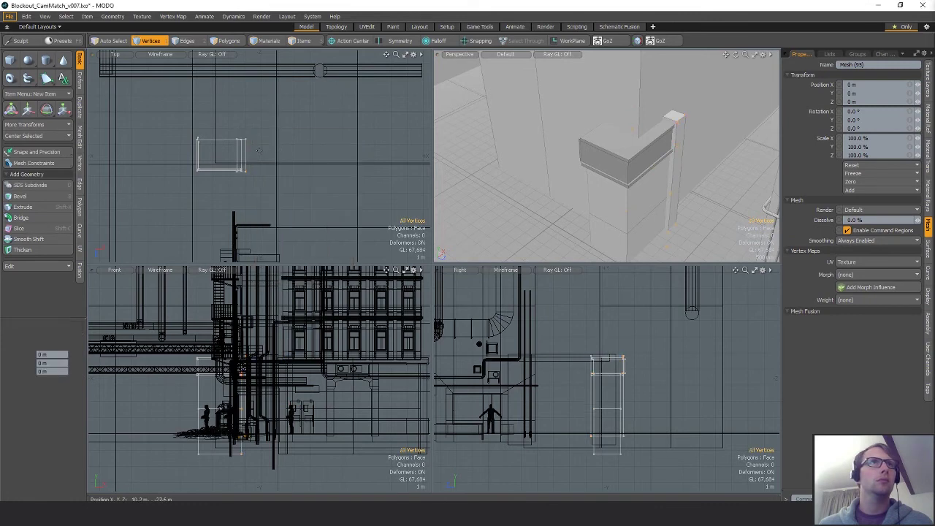
pyautogui.moveTo(233, 159); pyautogui.dragTo(244, 159)
pyautogui.press('space')
# Step: Flatten the vertices along the section's open negative-Z side onto one plane by scaling them in Z
pyautogui.moveTo(636, 156)
pyautogui.keyDown('alt'); pyautogui.mouseDown()
pyautogui.moveTo(670, 190)
pyautogui.moveTo(669, 171)
pyautogui.mouseUp(); pyautogui.keyUp('alt')
pyautogui.moveTo(217, 149); pyautogui.dragTo(145, 139, button='right')
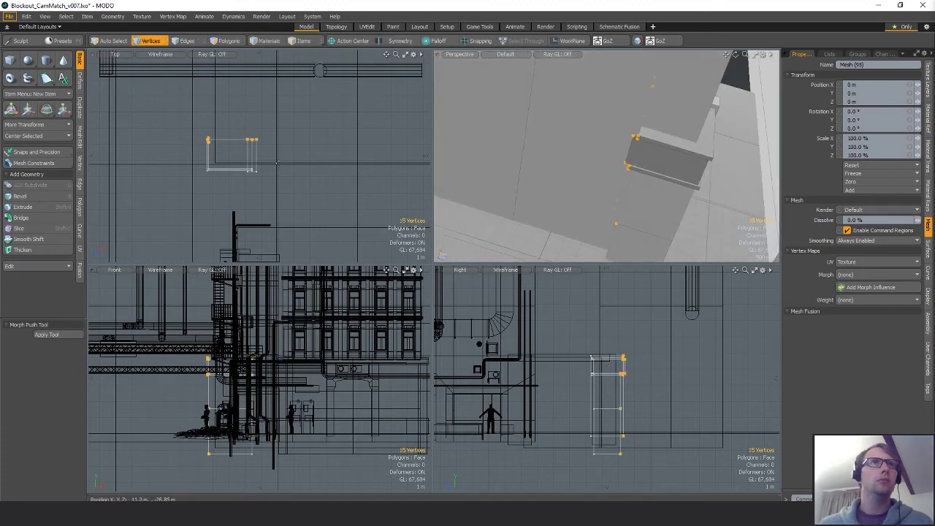
pyautogui.press('r')
pyautogui.press('space')
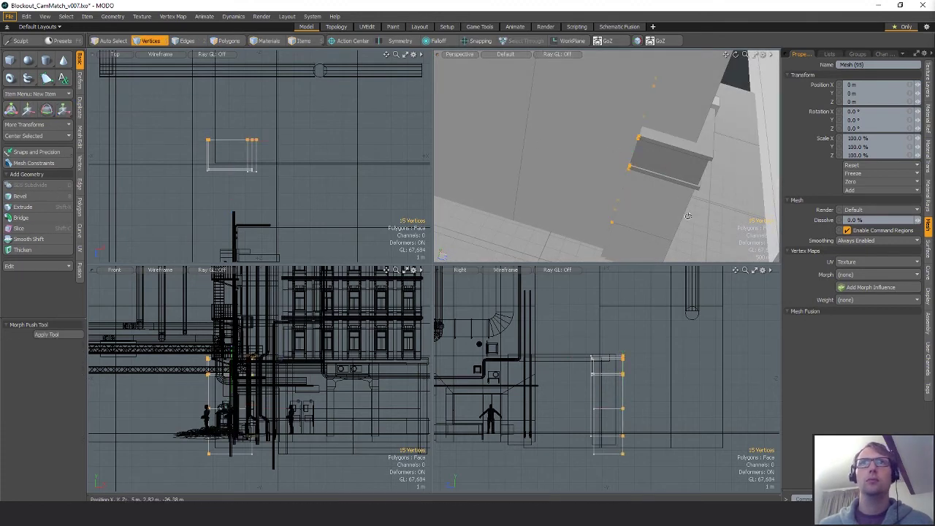
# Step: Mirror the section across the Z axis beyond its open side to create a matching second half
pyautogui.keyDown('alt'); pyautogui.moveTo(688, 217); pyautogui.dragTo(670, 150); pyautogui.keyUp('alt')
pyautogui.press('2')
pyautogui.click(341, 141)
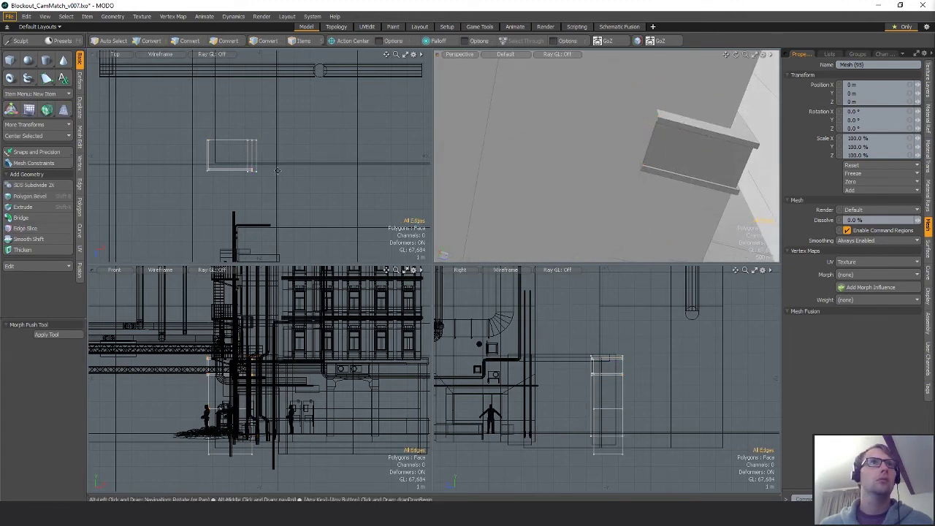
pyautogui.keyDown('alt'); pyautogui.moveTo(277, 146); pyautogui.dragTo(323, 197); pyautogui.keyUp('alt')
pyautogui.hotkey('shift', 'v')
pyautogui.click(276, 186)
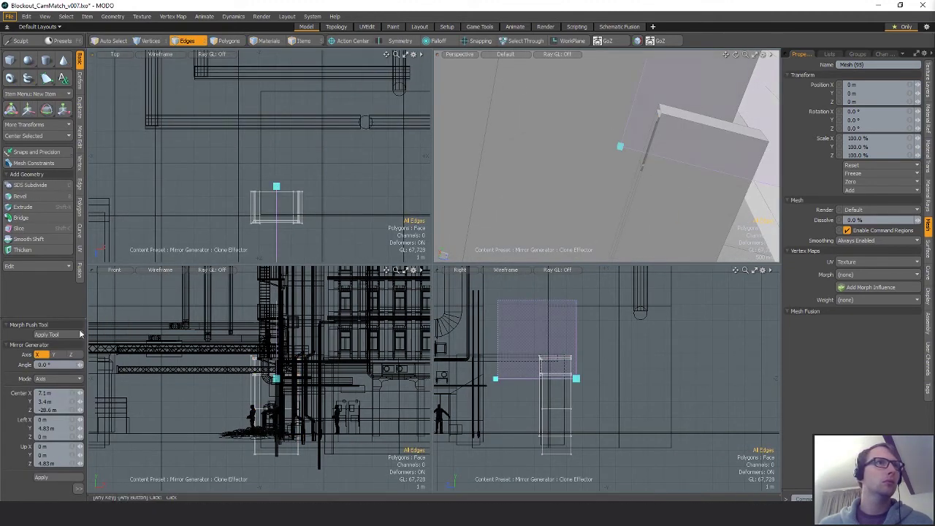
pyautogui.click(75, 355)
pyautogui.scroll(2, 263, 182)
pyautogui.press('q')
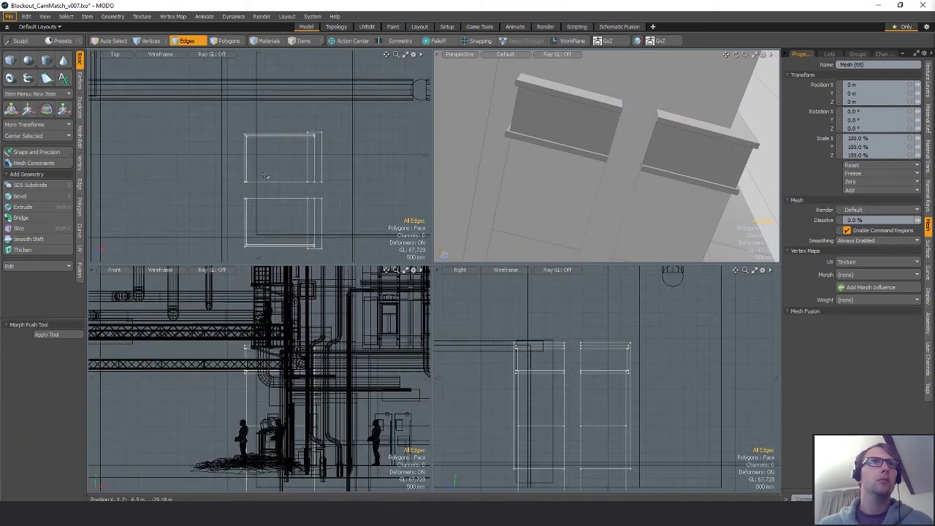
# Step: Scale the facing vertices of the two halves to 0% in Z and merge them into a clean seam
pyautogui.press('1')
pyautogui.moveTo(255, 170); pyautogui.dragTo(400, 157, button='right')
pyautogui.press('r')
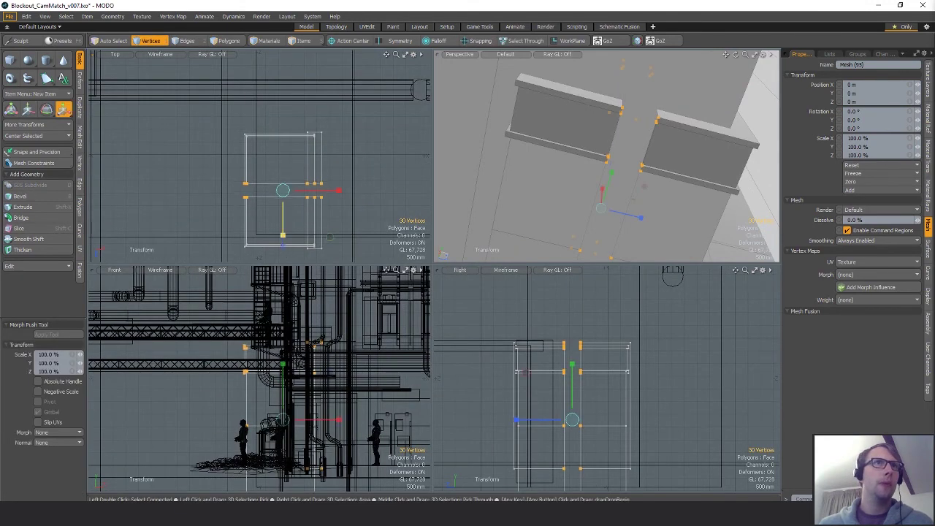
pyautogui.moveTo(283, 235); pyautogui.dragTo(283, 187)
pyautogui.click(80, 168)
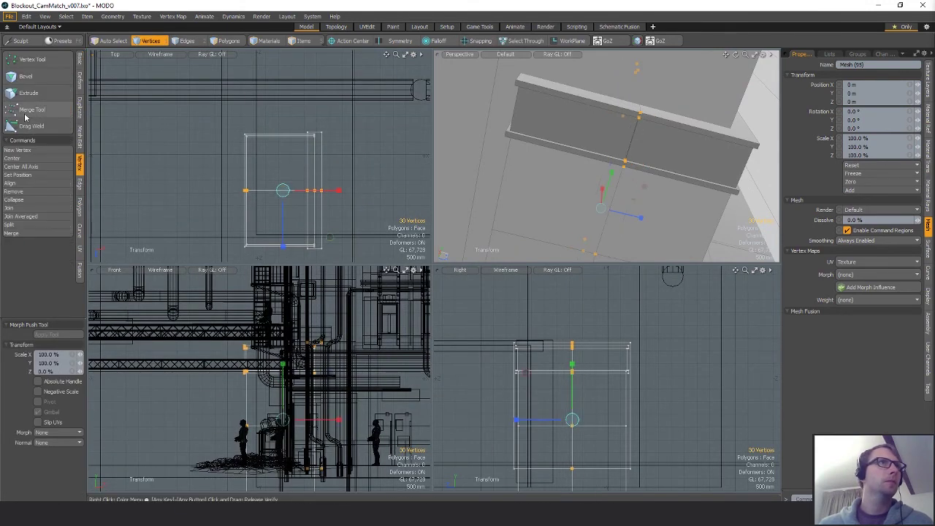
pyautogui.click(26, 113)
pyautogui.press('q')
pyautogui.keyDown('alt'); pyautogui.moveTo(710, 180); pyautogui.dragTo(710, 142); pyautogui.keyUp('alt')
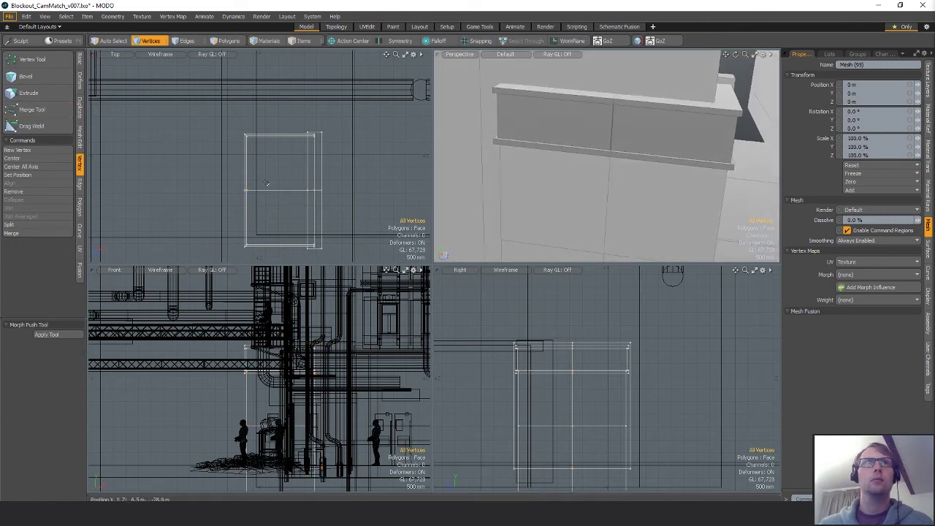
pyautogui.press('Delete')
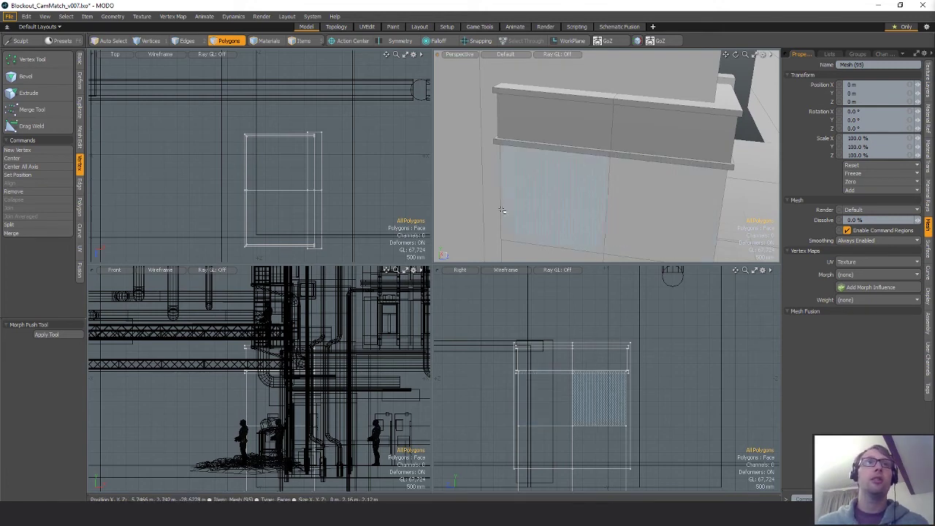
# Step: Move the vertices at the block's negative-Z end 780 mm along Z to shorten the block
pyautogui.moveTo(630, 122)
pyautogui.keyDown('alt'); pyautogui.mouseDown()
pyautogui.moveTo(603, 204)
pyautogui.moveTo(580, 207)
pyautogui.moveTo(645, 205)
pyautogui.moveTo(583, 204)
pyautogui.mouseUp(); pyautogui.keyUp('alt')
pyautogui.scroll(-4, 562, 194)
pyautogui.scroll(2, 248, 151)
pyautogui.press('space')
pyautogui.press('space')
pyautogui.moveTo(242, 149)
pyautogui.mouseDown(button='right')
pyautogui.moveTo(219, 84)
pyautogui.moveTo(330, 124)
pyautogui.mouseUp(button='right')
pyautogui.press('w')
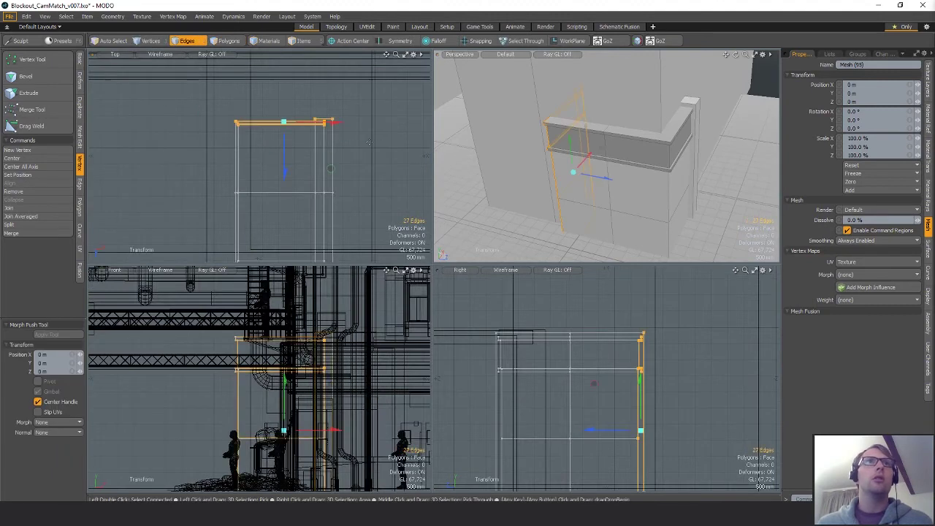
pyautogui.press('space')
pyautogui.press('space')
pyautogui.moveTo(299, 94)
pyautogui.mouseDown(button='right')
pyautogui.moveTo(236, 155)
pyautogui.moveTo(325, 124)
pyautogui.mouseUp(button='right')
pyautogui.press('space')
pyautogui.moveTo(299, 83)
pyautogui.mouseDown(button='right')
pyautogui.moveTo(280, 82)
pyautogui.moveTo(358, 109)
pyautogui.mouseUp(button='right')
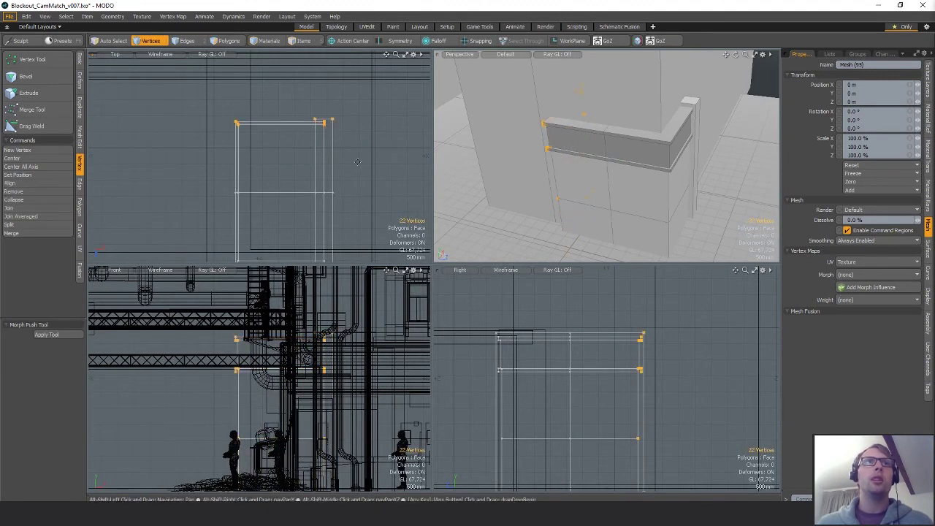
pyautogui.press('w')
pyautogui.moveTo(645, 190)
pyautogui.keyDown('alt'); pyautogui.mouseDown()
pyautogui.moveTo(589, 181)
pyautogui.moveTo(607, 181)
pyautogui.mouseUp(); pyautogui.keyUp('alt')
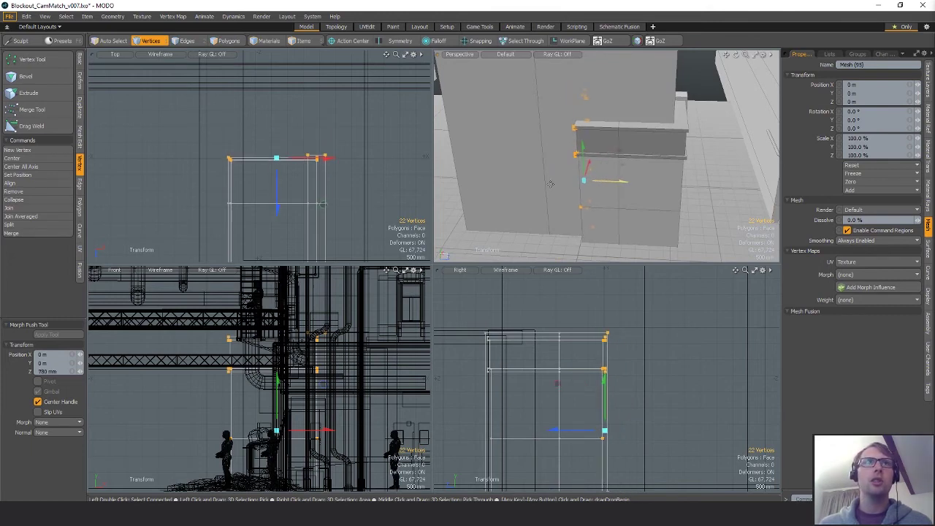
# Step: Move the block's middle edge loop 520 mm along Z
pyautogui.press('space')
pyautogui.press('space')
pyautogui.moveTo(216, 238); pyautogui.dragTo(338, 212, button='right')
pyautogui.keyDown('alt'); pyautogui.keyDown('shift'); pyautogui.moveTo(340, 210); pyautogui.dragTo(337, 183); pyautogui.keyUp('shift'); pyautogui.keyUp('alt')
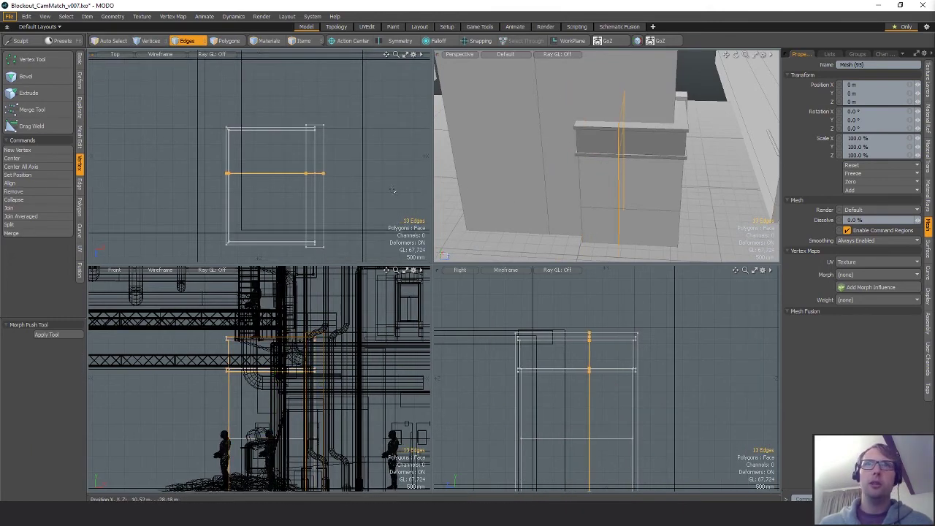
pyautogui.press('w')
pyautogui.moveTo(654, 184); pyautogui.dragTo(667, 184)
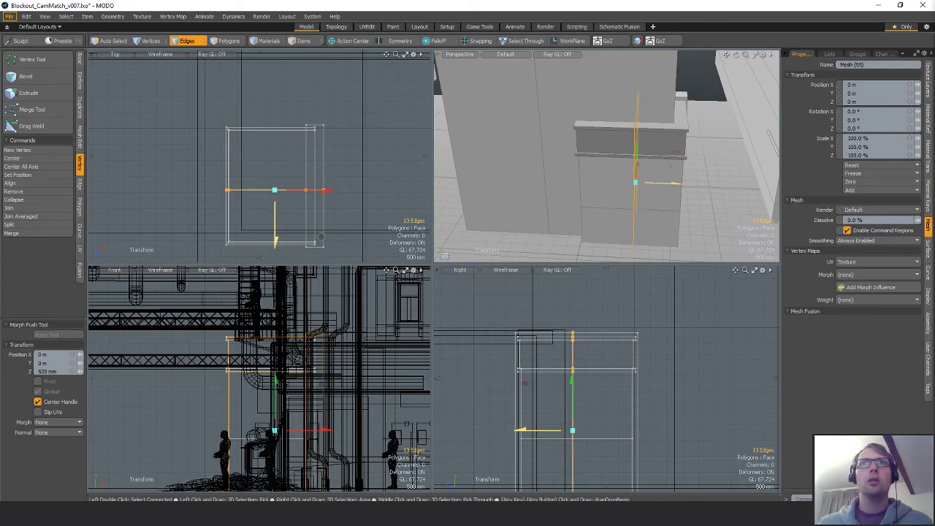
# Step: Duplicate all polygons of the block and move the copy along negative Z, leaving a gap between the two blocks
pyautogui.press('space')
pyautogui.press('space')
pyautogui.click(367, 156)
pyautogui.moveTo(328, 91)
pyautogui.mouseDown(button='right')
pyautogui.moveTo(211, 84)
pyautogui.moveTo(409, 226)
pyautogui.mouseUp(button='right')
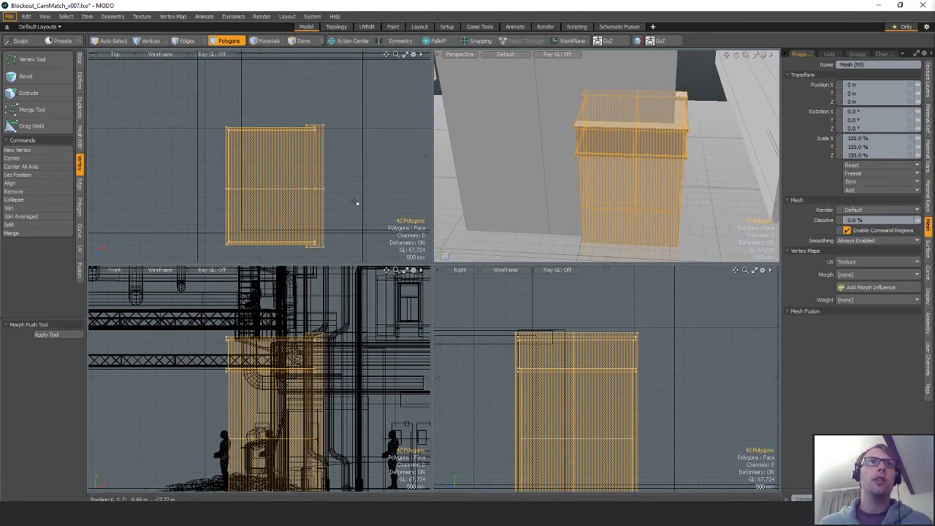
pyautogui.scroll(-3, 356, 203)
pyautogui.keyDown('alt'); pyautogui.moveTo(354, 203); pyautogui.dragTo(338, 210); pyautogui.keyUp('alt')
pyautogui.press('w')
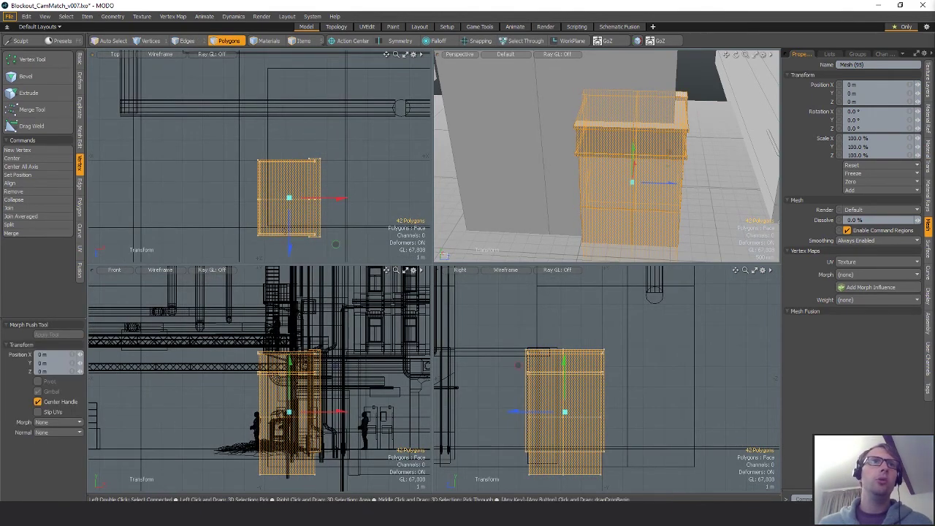
pyautogui.moveTo(291, 249); pyautogui.dragTo(290, 146)
pyautogui.press('space')
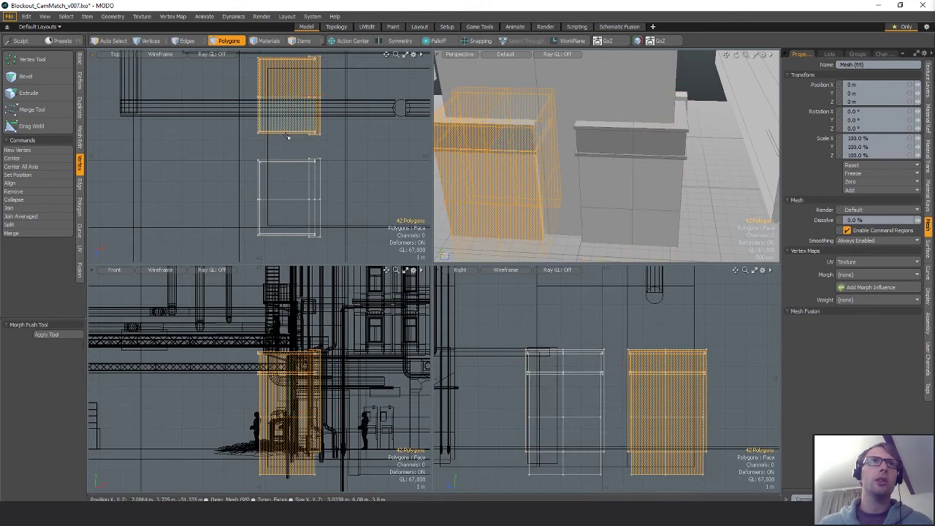
# Step: Shorten both blocks by moving their facing end edges apart along Z, shifting the original block's edges 340 mm
pyautogui.keyDown('alt'); pyautogui.moveTo(320, 118); pyautogui.dragTo(312, 137); pyautogui.keyUp('alt')
pyautogui.press('2')
pyautogui.moveTo(349, 168); pyautogui.dragTo(216, 125, button='right')
pyautogui.press('w')
pyautogui.moveTo(672, 170)
pyautogui.keyDown('alt'); pyautogui.mouseDown()
pyautogui.moveTo(609, 153)
pyautogui.moveTo(652, 153)
pyautogui.moveTo(611, 171)
pyautogui.mouseUp(); pyautogui.keyUp('alt')
pyautogui.press('space')
pyautogui.moveTo(345, 195)
pyautogui.mouseDown(button='right')
pyautogui.moveTo(299, 170)
pyautogui.moveTo(342, 166)
pyautogui.mouseUp(button='right')
pyautogui.press('w')
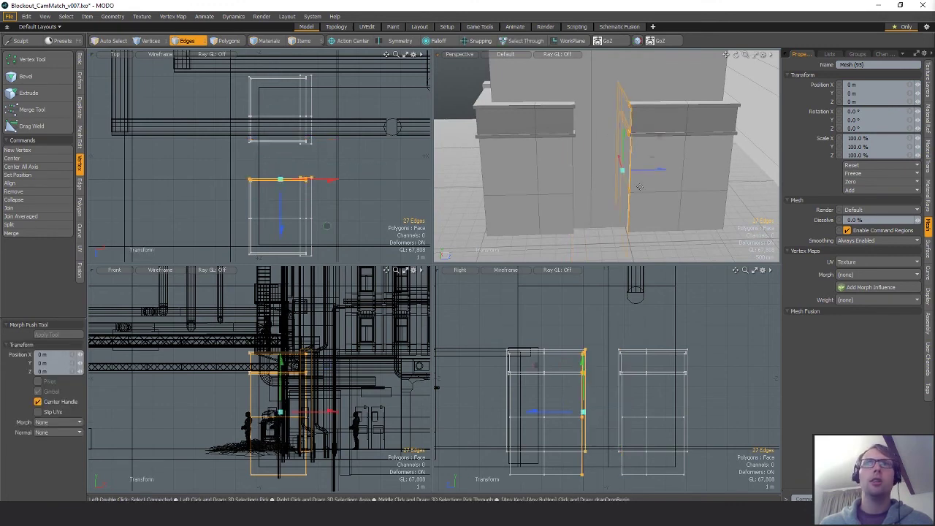
pyautogui.moveTo(649, 170); pyautogui.dragTo(582, 173)
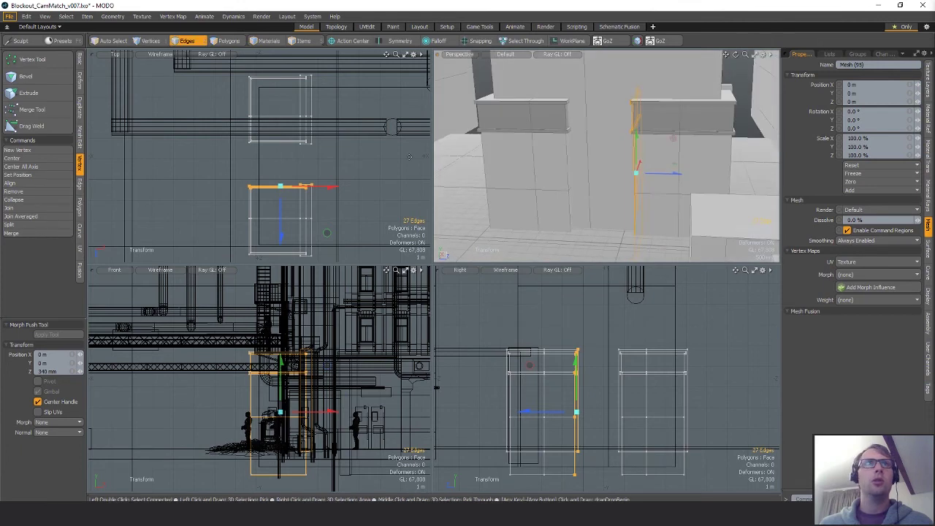
# Step: Re-centre the copied block's middle edge loop by moving it slightly along negative Z
pyautogui.press('space')
pyautogui.moveTo(260, 130); pyautogui.dragTo(307, 131, button='right')
pyautogui.press('w')
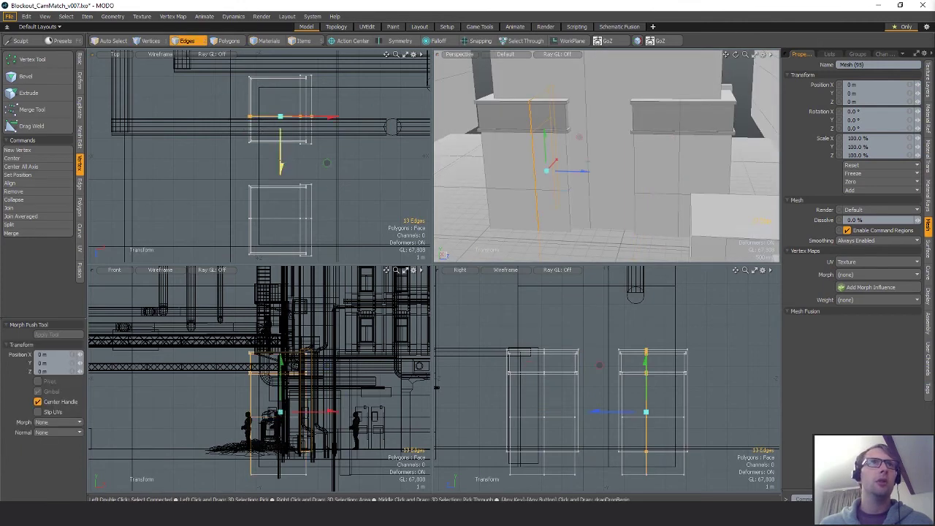
pyautogui.moveTo(281, 168); pyautogui.dragTo(281, 163)
pyautogui.press('space')
pyautogui.moveTo(211, 202); pyautogui.dragTo(355, 243, button='right')
pyautogui.press('w')
pyautogui.press('space')
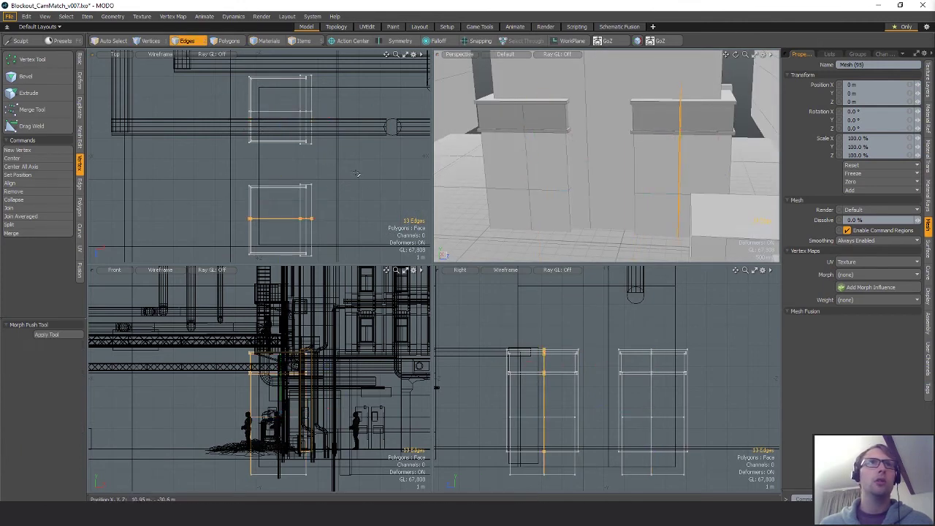
pyautogui.click(355, 173)
pyautogui.keyDown('alt'); pyautogui.moveTo(528, 173); pyautogui.dragTo(689, 128); pyautogui.keyUp('alt')
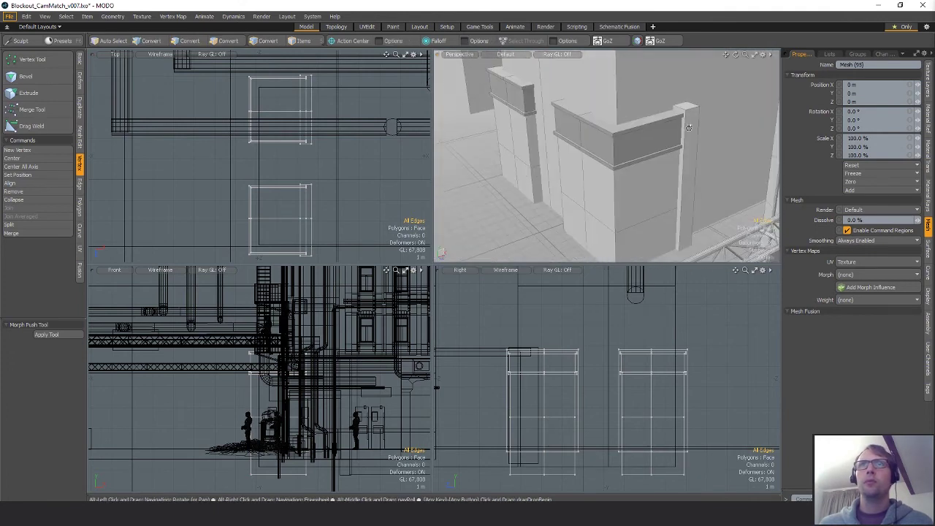
# Step: Select the top polygons of the outer pillar halves on both blocks and move them -70 mm in Y
pyautogui.press('3')
pyautogui.click(645, 380)
pyautogui.keyDown('alt'); pyautogui.moveTo(526, 249); pyautogui.dragTo(633, 187); pyautogui.keyUp('alt')
pyautogui.keyDown('shift'); pyautogui.click(572, 85); pyautogui.keyUp('shift')
pyautogui.press('w')
pyautogui.keyDown('alt'); pyautogui.moveTo(559, 157); pyautogui.dragTo(565, 119); pyautogui.keyUp('alt')
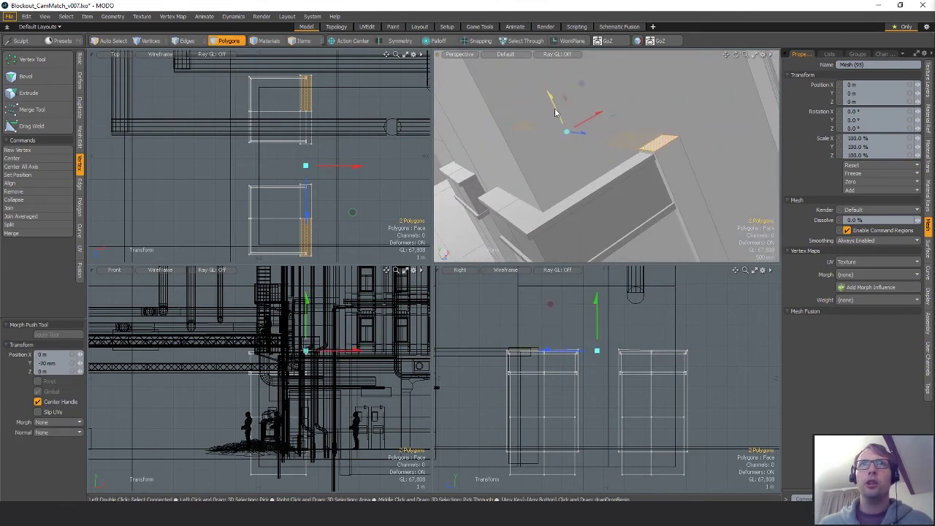
pyautogui.keyDown('alt'); pyautogui.moveTo(577, 157); pyautogui.dragTo(598, 171); pyautogui.keyUp('alt')
# Step: Try to move the two pillar side faces next to the cornice -90 mm in X
pyautogui.press('space')
pyautogui.click(615, 179)
pyautogui.keyDown('shift'); pyautogui.click(513, 201); pyautogui.keyUp('shift')
pyautogui.press('w')
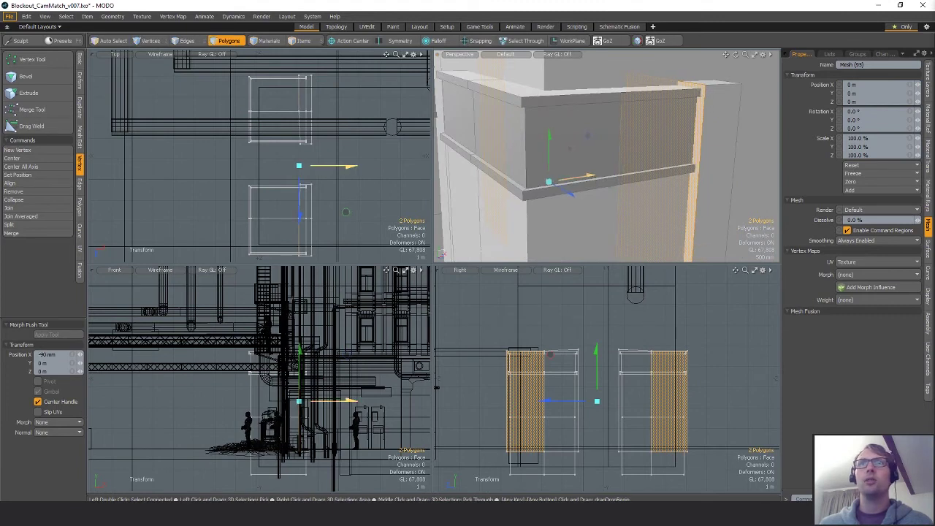
pyautogui.hotkey('ctrl', 'z')
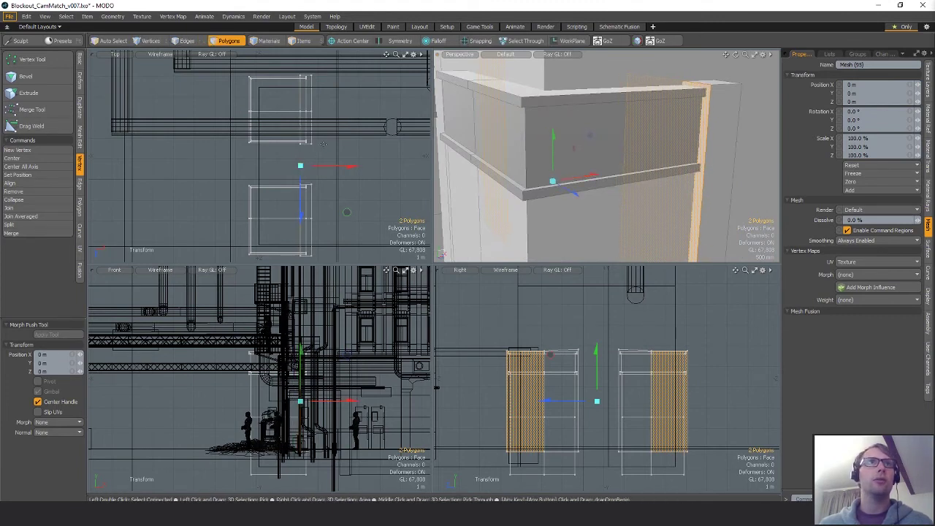
pyautogui.press('q')
# Step: Move the 12 vertices along the cornice-side edges of the pillars on both blocks -200 mm in X
pyautogui.press('1')
pyautogui.click(301, 186)
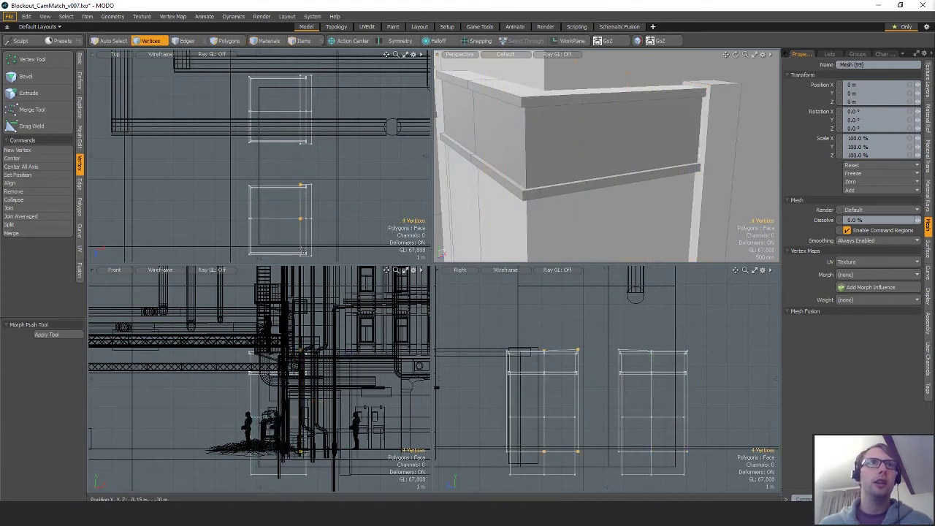
pyautogui.keyDown('alt'); pyautogui.keyDown('shift'); pyautogui.moveTo(308, 111); pyautogui.dragTo(307, 149); pyautogui.keyUp('shift'); pyautogui.keyUp('alt')
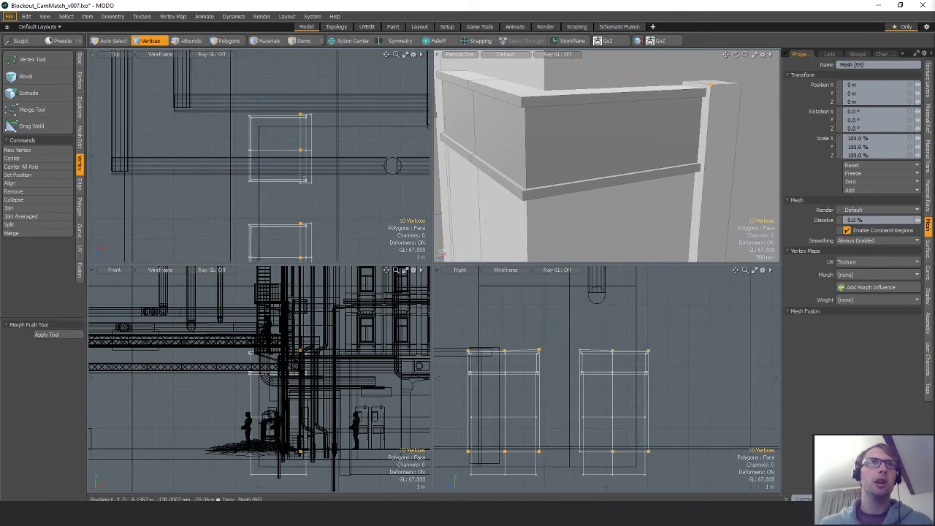
pyautogui.keyDown('alt'); pyautogui.moveTo(577, 172); pyautogui.dragTo(617, 155); pyautogui.keyUp('alt')
pyautogui.press('w')
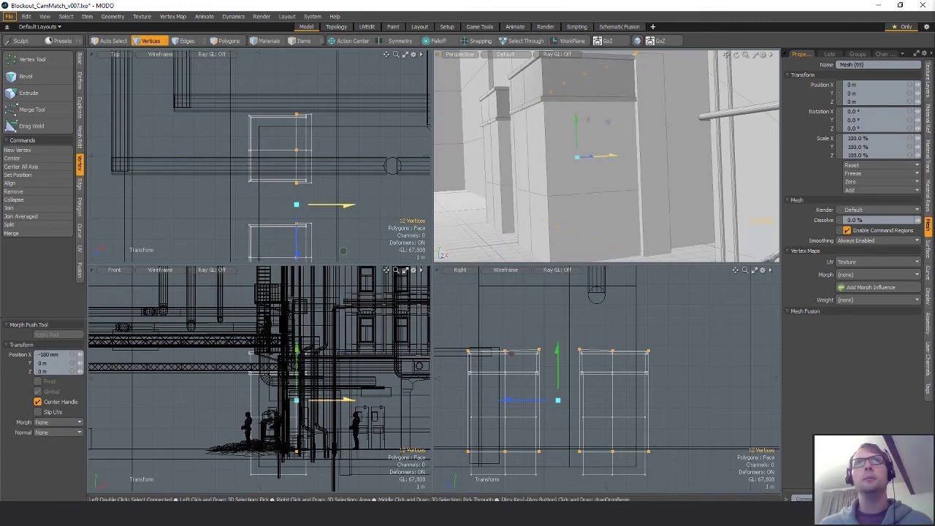
pyautogui.keyDown('alt'); pyautogui.moveTo(616, 155); pyautogui.dragTo(650, 188); pyautogui.keyUp('alt')
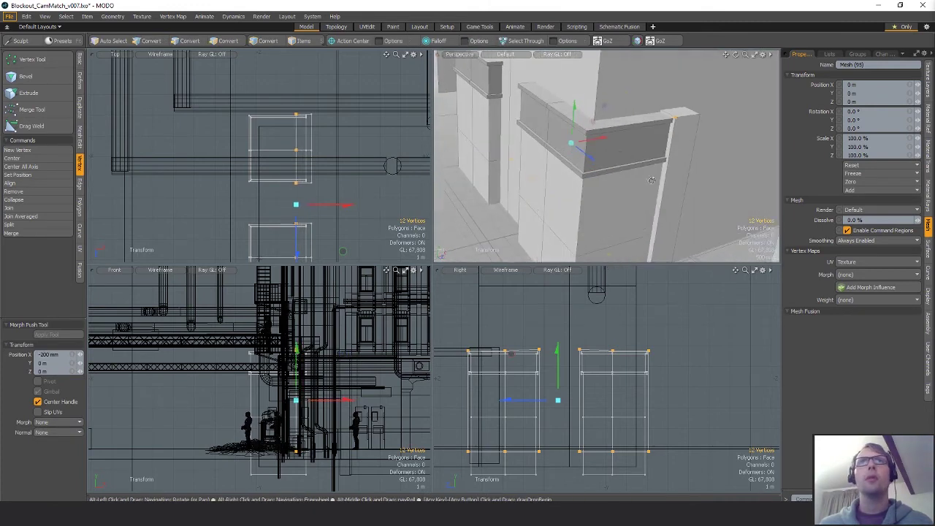
pyautogui.press('space')
pyautogui.keyDown('alt'); pyautogui.keyDown('shift'); pyautogui.moveTo(308, 117); pyautogui.dragTo(278, 92); pyautogui.keyUp('shift'); pyautogui.keyUp('alt')
pyautogui.scroll(-1, 289, 98)
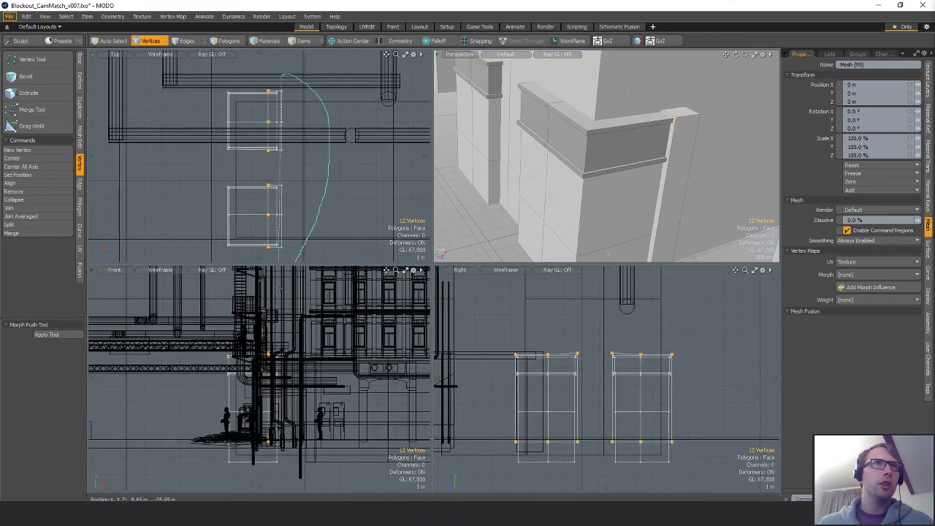
# Step: Move the 12 selected vertices along positive X to stretch the outer wall sections of both blocks to about 5 m long
pyautogui.press('w')
pyautogui.scroll(-3, 329, 196)
pyautogui.keyDown('alt'); pyautogui.keyDown('shift'); pyautogui.moveTo(326, 188); pyautogui.dragTo(297, 188); pyautogui.keyUp('shift'); pyautogui.keyUp('alt')
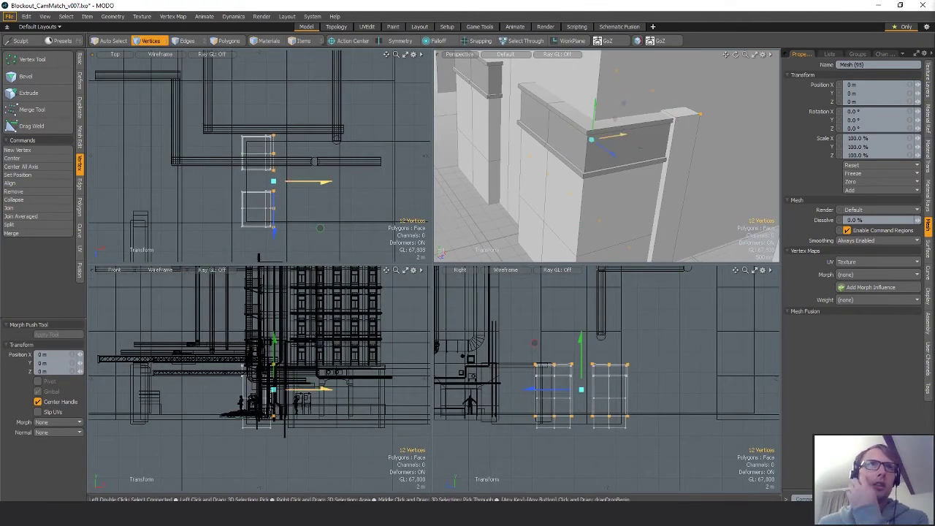
pyautogui.moveTo(320, 228); pyautogui.dragTo(375, 228)
pyautogui.press('q')
pyautogui.click(365, 171)
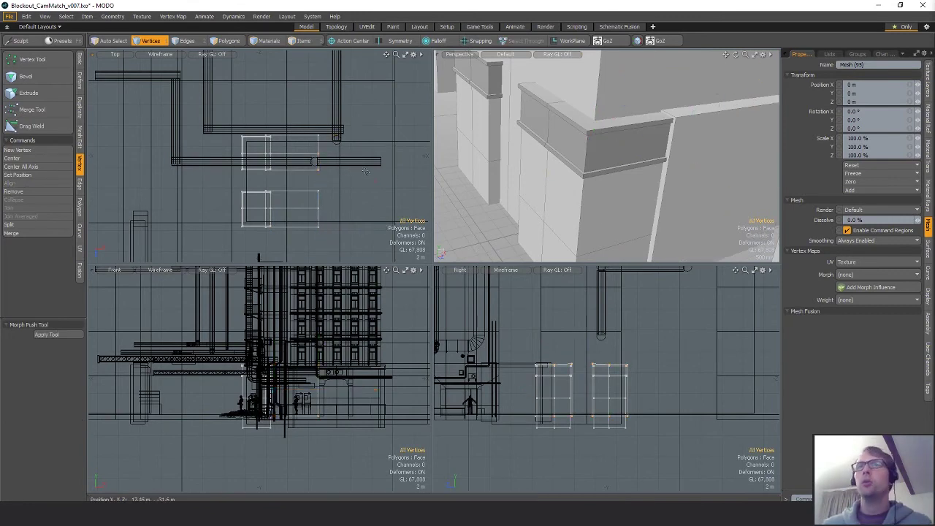
# Step: Cut all polygons of the two pillar-and-cornice blocks out of their mesh item
pyautogui.keyDown('alt'); pyautogui.moveTo(738, 159); pyautogui.dragTo(695, 138); pyautogui.keyUp('alt')
pyautogui.scroll(-3, 635, 144)
pyautogui.scroll(3, 600, 172)
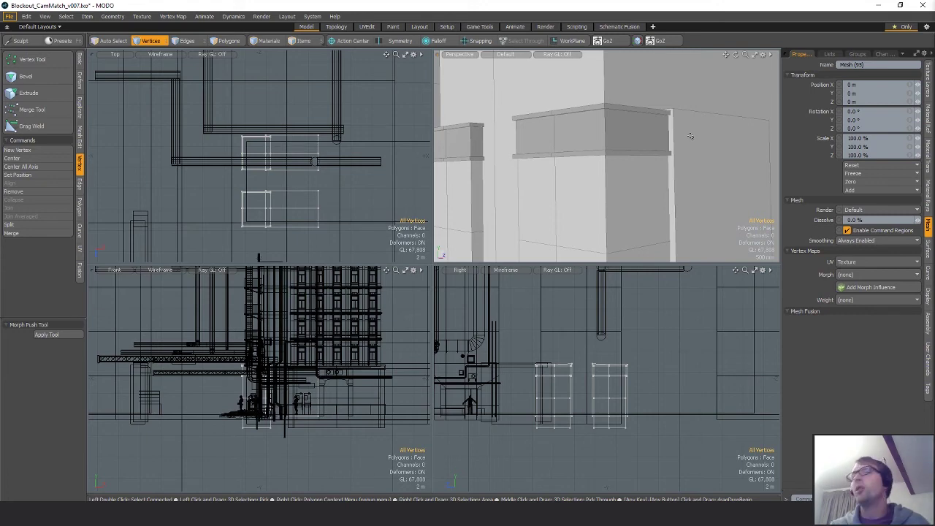
pyautogui.scroll(2, 307, 153)
pyautogui.keyDown('alt'); pyautogui.keyDown('shift'); pyautogui.moveTo(263, 131); pyautogui.dragTo(265, 111); pyautogui.keyUp('shift'); pyautogui.keyUp('alt')
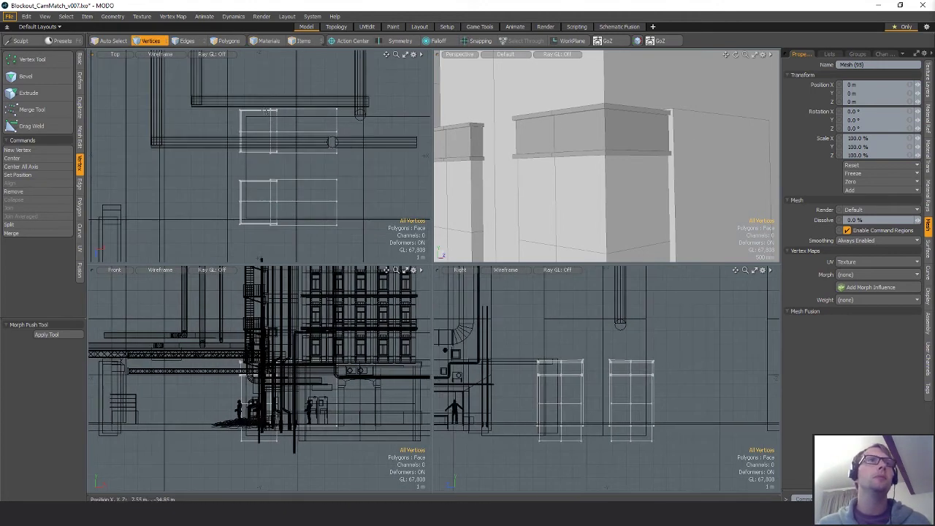
pyautogui.press('5')
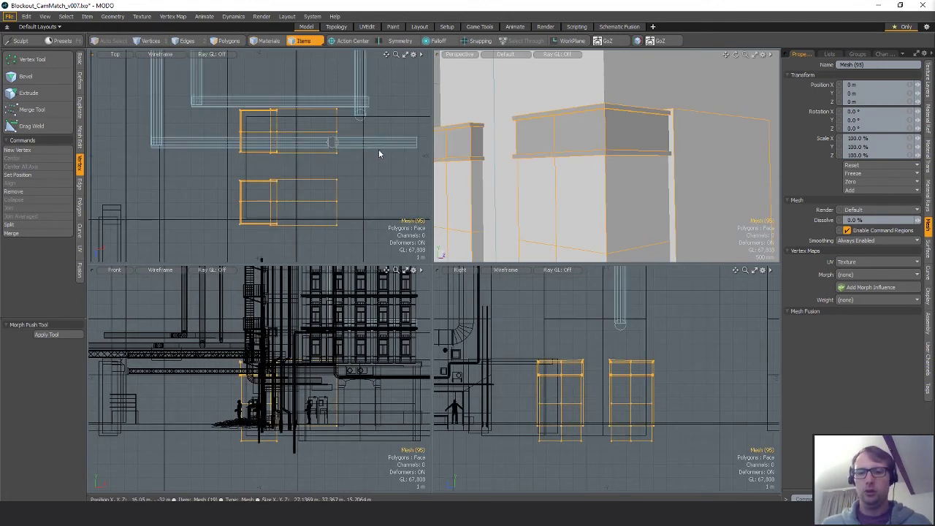
pyautogui.press('3')
pyautogui.press('Delete')
pyautogui.press('5')
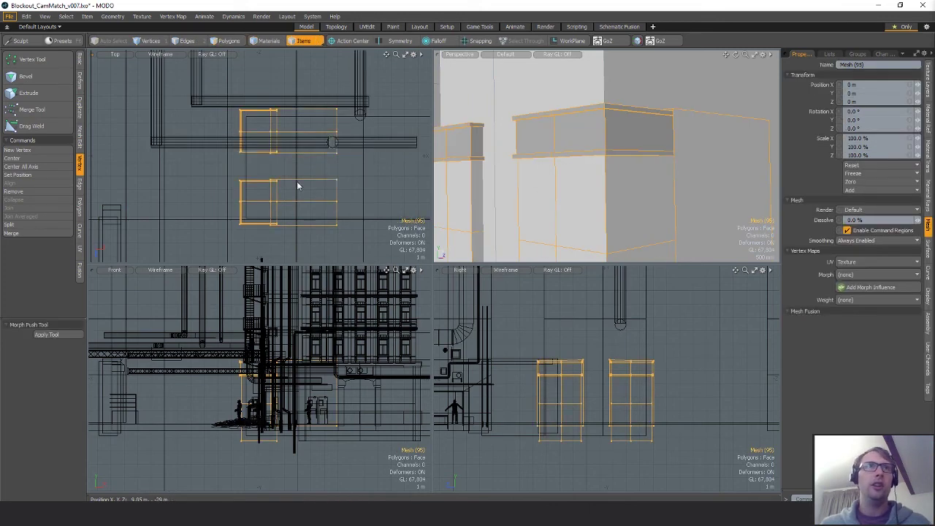
pyautogui.press('3')
pyautogui.press('Delete')
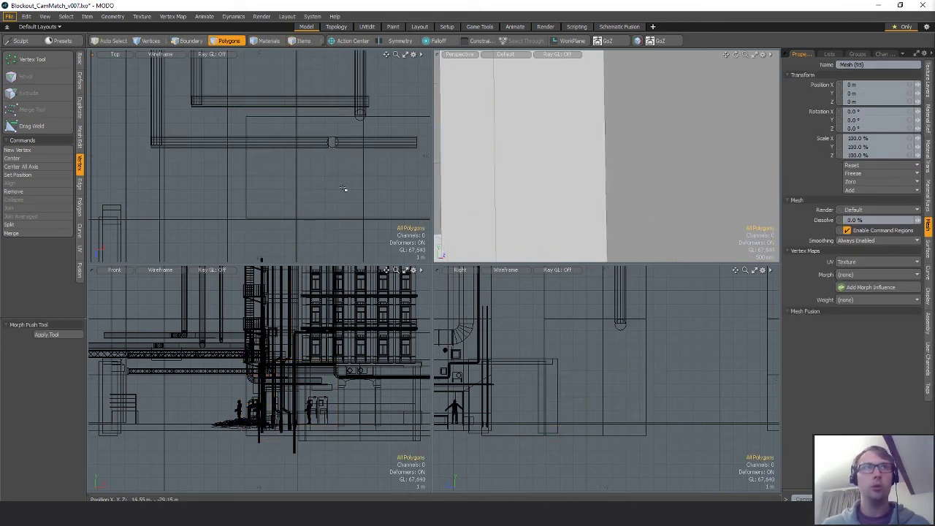
# Step: Paste the cut block polygons into the mesh item of the tall building behind them
pyautogui.press('5')
pyautogui.click(246, 168)
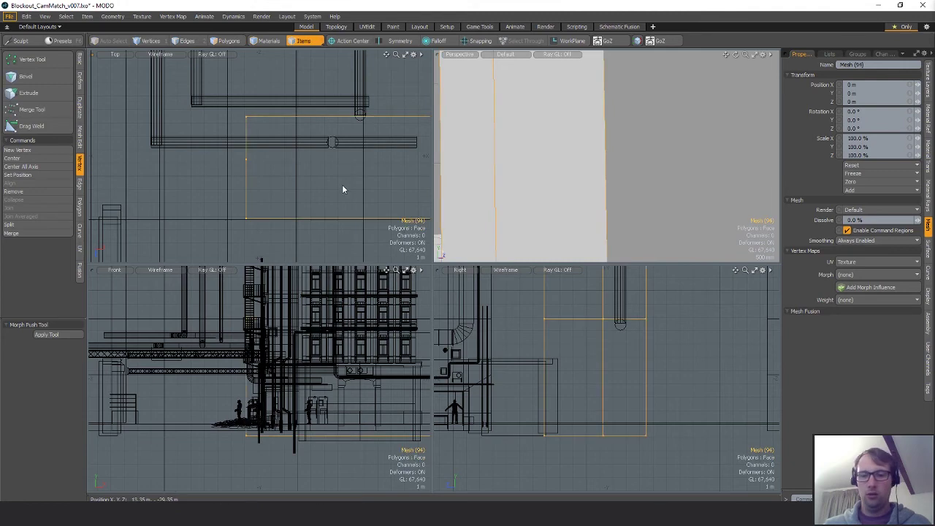
pyautogui.press('3')
pyautogui.hotkey('ctrl', 'v')
# Step: Select the 66 front-side vertices of the blocks and the tall building and move them 120 mm in X
pyautogui.press('1')
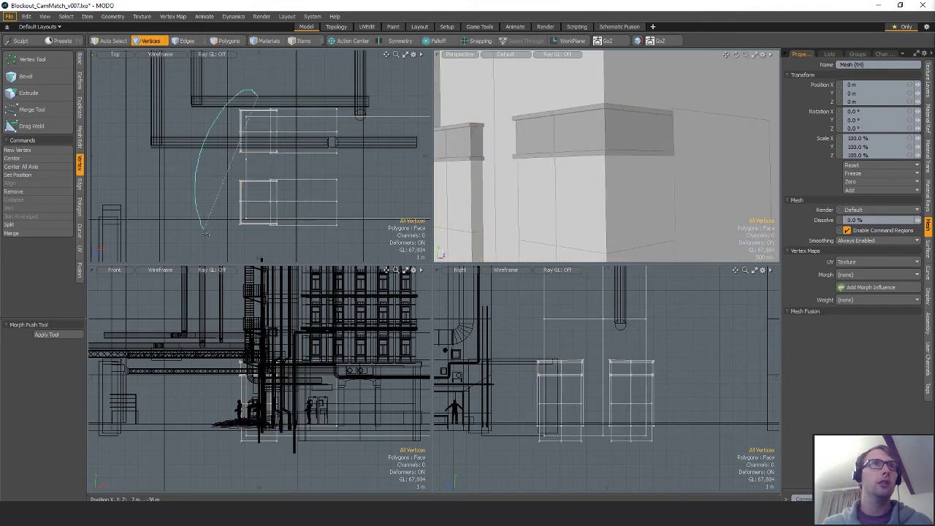
pyautogui.press('w')
pyautogui.scroll(3, 251, 168)
pyautogui.moveTo(253, 168); pyautogui.dragTo(261, 169)
pyautogui.scroll(-5, 644, 173)
pyautogui.keyDown('alt'); pyautogui.moveTo(680, 172); pyautogui.dragTo(630, 166); pyautogui.keyUp('alt')
pyautogui.press('space')
pyautogui.press('w')
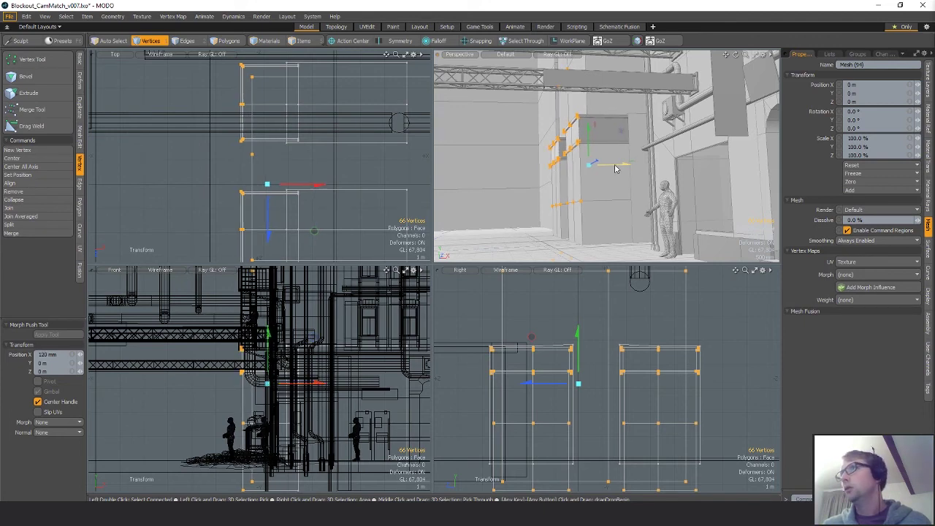
# Step: Select the six front wall polygons of the tall building and move them -200 mm in X
pyautogui.press('space')
pyautogui.press('space')
pyautogui.press('space')
pyautogui.click(571, 98)
pyautogui.keyDown('shift'); pyautogui.click(558, 102); pyautogui.keyUp('shift')
pyautogui.keyDown('alt'); pyautogui.moveTo(563, 113); pyautogui.dragTo(601, 117); pyautogui.keyUp('alt')
pyautogui.keyDown('shift'); pyautogui.click(582, 101); pyautogui.keyUp('shift')
pyautogui.keyDown('shift'); pyautogui.click(617, 67); pyautogui.keyUp('shift')
pyautogui.keyDown('alt'); pyautogui.keyDown('shift'); pyautogui.moveTo(617, 67); pyautogui.dragTo(575, 73); pyautogui.keyUp('shift'); pyautogui.keyUp('alt')
pyautogui.keyDown('shift'); pyautogui.click(615, 132); pyautogui.keyUp('shift')
pyautogui.press('w')
pyautogui.moveTo(298, 173); pyautogui.dragTo(293, 173)
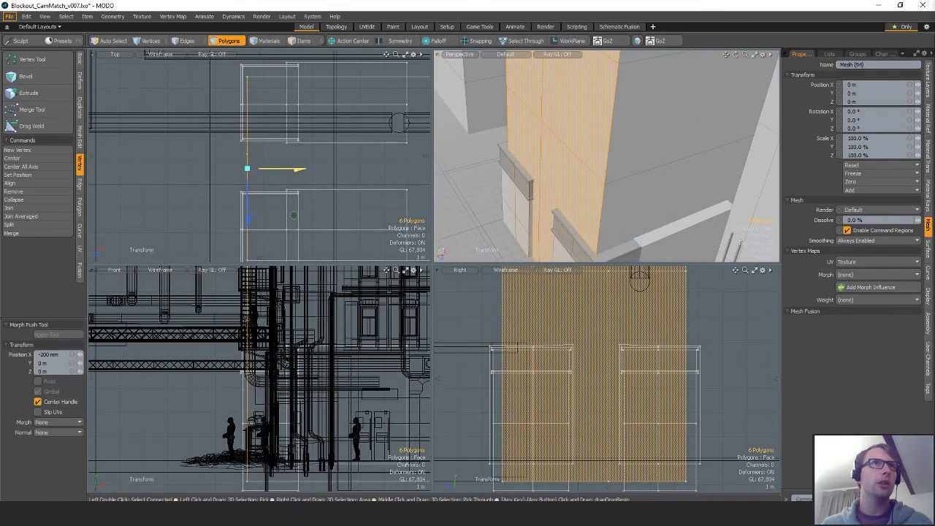
# Step: Try to scale four side wall polygons of the tall building to 110% in Z, and undo the scaling
pyautogui.moveTo(638, 157)
pyautogui.keyDown('alt'); pyautogui.mouseDown()
pyautogui.moveTo(632, 136)
pyautogui.moveTo(622, 155)
pyautogui.moveTo(644, 157)
pyautogui.moveTo(628, 161)
pyautogui.mouseUp(); pyautogui.keyUp('alt')
pyautogui.press('space')
pyautogui.moveTo(640, 122)
pyautogui.mouseDown()
pyautogui.moveTo(637, 152)
pyautogui.moveTo(553, 130)
pyautogui.moveTo(589, 180)
pyautogui.mouseUp()
pyautogui.keyDown('shift'); pyautogui.click(589, 140); pyautogui.keyUp('shift')
pyautogui.keyDown('shift'); pyautogui.click(612, 121); pyautogui.keyUp('shift')
pyautogui.press('r')
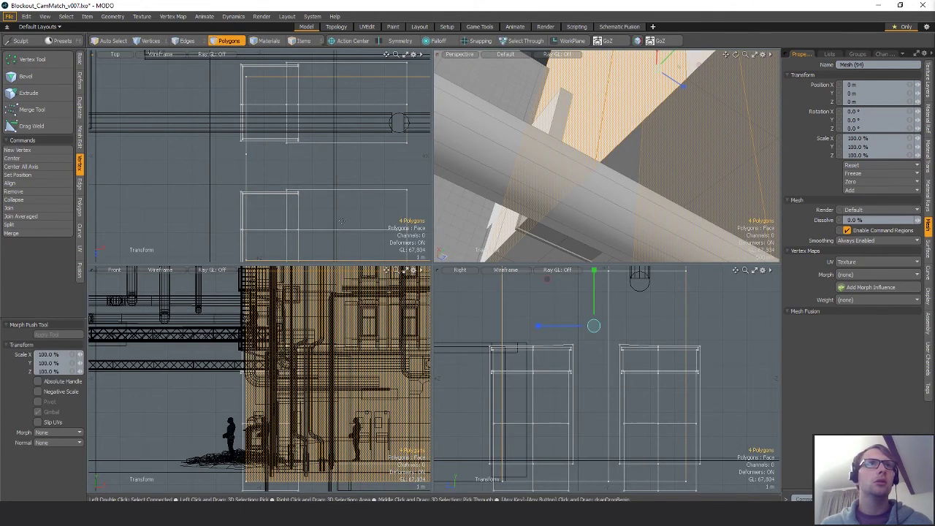
pyautogui.keyDown('alt'); pyautogui.keyDown('shift'); pyautogui.moveTo(363, 216); pyautogui.dragTo(339, 187); pyautogui.keyUp('shift'); pyautogui.keyUp('alt')
pyautogui.scroll(-2, 340, 186)
pyautogui.press('r')
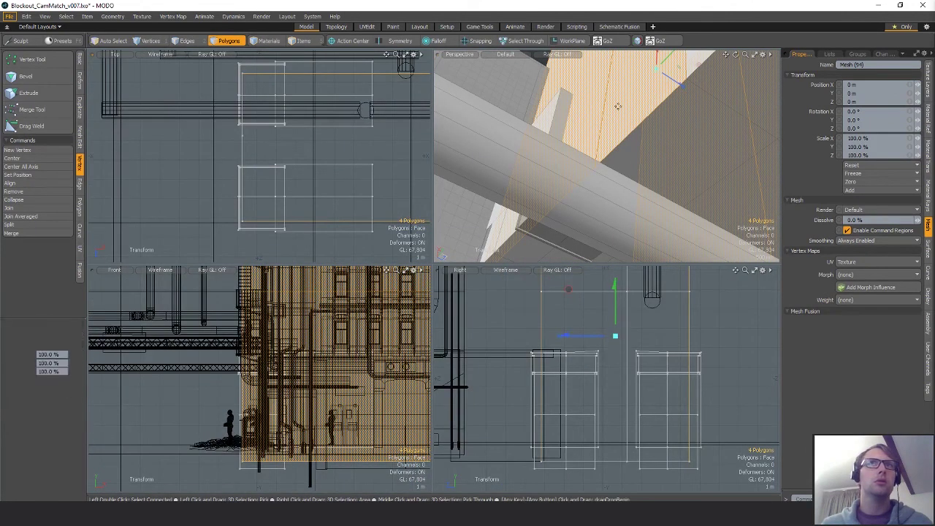
pyautogui.moveTo(560, 337); pyautogui.dragTo(554, 336)
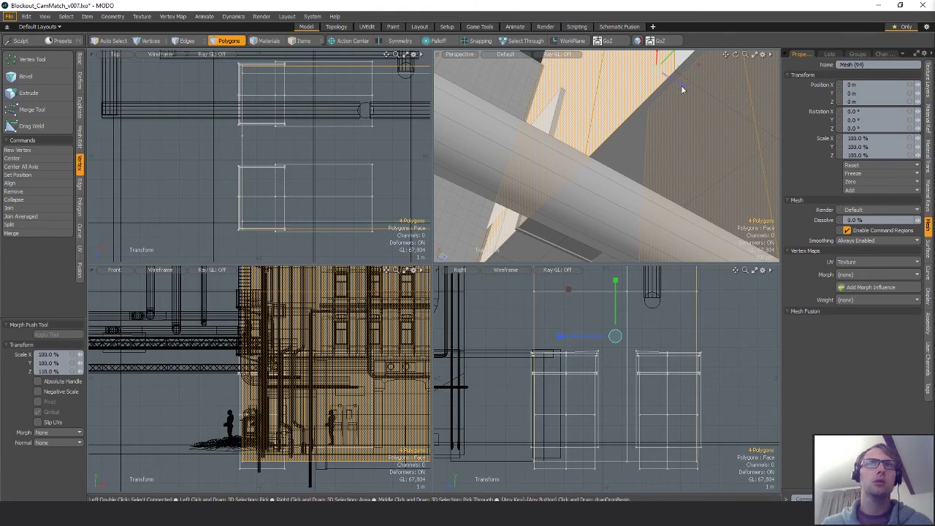
pyautogui.hotkey('ctrl', 'z')
pyautogui.keyDown('alt'); pyautogui.moveTo(683, 90); pyautogui.dragTo(585, 87); pyautogui.keyUp('alt')
pyautogui.press('space')
pyautogui.keyDown('shift'); pyautogui.click(542, 142); pyautogui.keyUp('shift')
pyautogui.keyDown('shift'); pyautogui.click(649, 152); pyautogui.keyUp('shift')
pyautogui.keyDown('alt'); pyautogui.moveTo(649, 165); pyautogui.dragTo(548, 197); pyautogui.keyUp('alt')
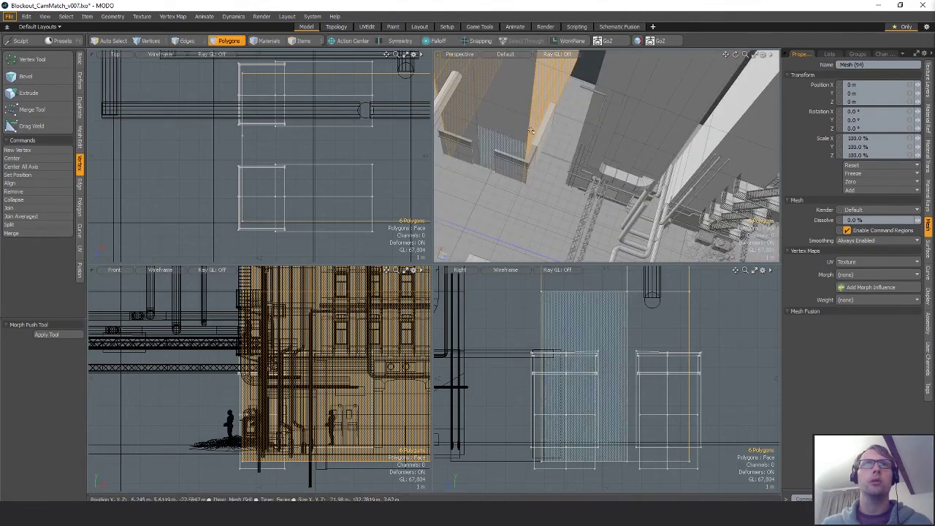
pyautogui.press('r')
pyautogui.scroll(3, 313, 179)
pyautogui.keyDown('alt'); pyautogui.moveTo(532, 130); pyautogui.dragTo(627, 115); pyautogui.keyUp('alt')
pyautogui.press('space')
pyautogui.press('r')
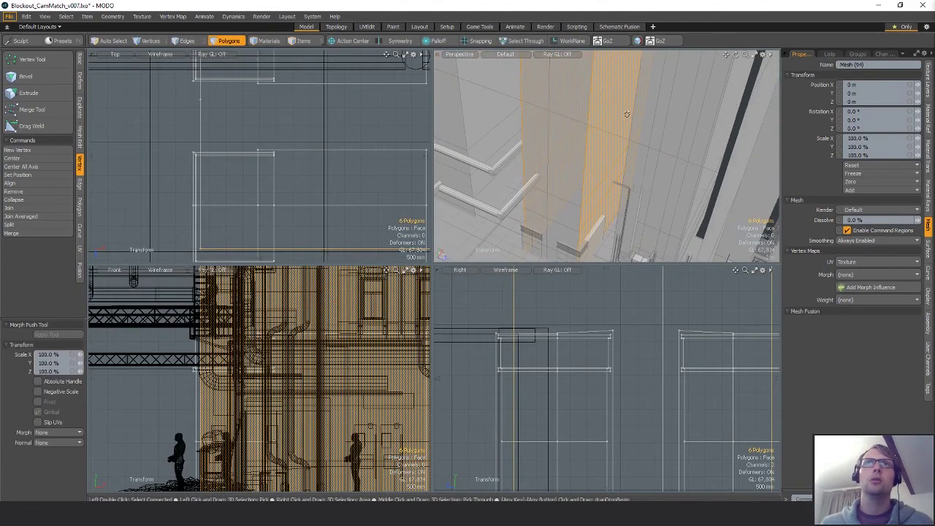
pyautogui.press('space')
# Step: Select the tall building's three side wall polygons facing positive Z and move them 240 mm in Z toward the cornice edge
pyautogui.doubleClick(605, 202)
pyautogui.press('a')
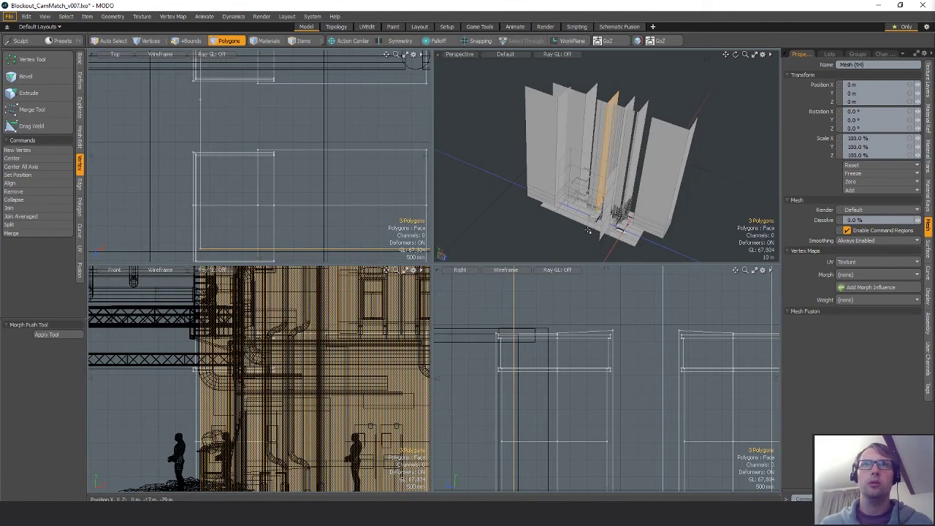
pyautogui.moveTo(605, 201)
pyautogui.keyDown('alt'); pyautogui.mouseDown()
pyautogui.moveTo(606, 190)
pyautogui.moveTo(580, 186)
pyautogui.moveTo(614, 187)
pyautogui.mouseUp(); pyautogui.keyUp('alt')
pyautogui.doubleClick(593, 200)
pyautogui.hotkey('shift', 'a')
pyautogui.click(594, 166)
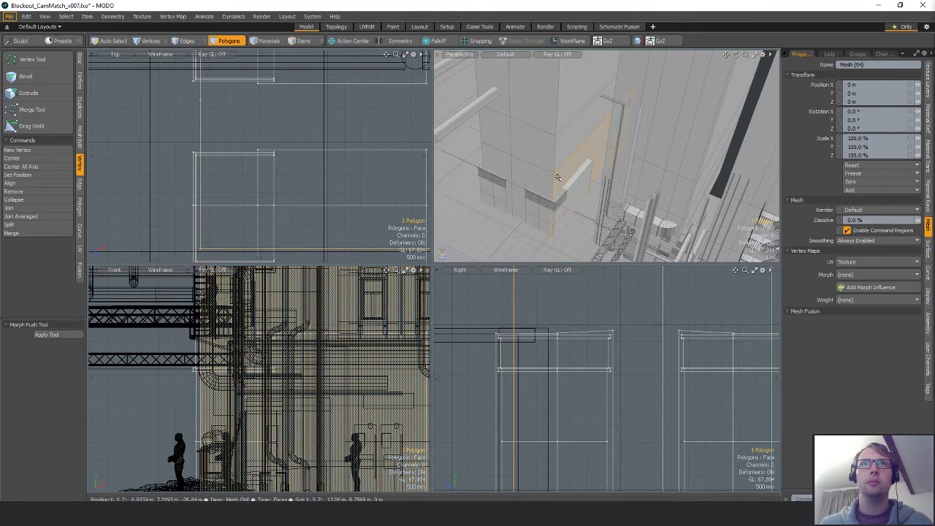
pyautogui.hotkey('shift', 'a')
pyautogui.click(579, 185)
pyautogui.hotkey('shift', 'a')
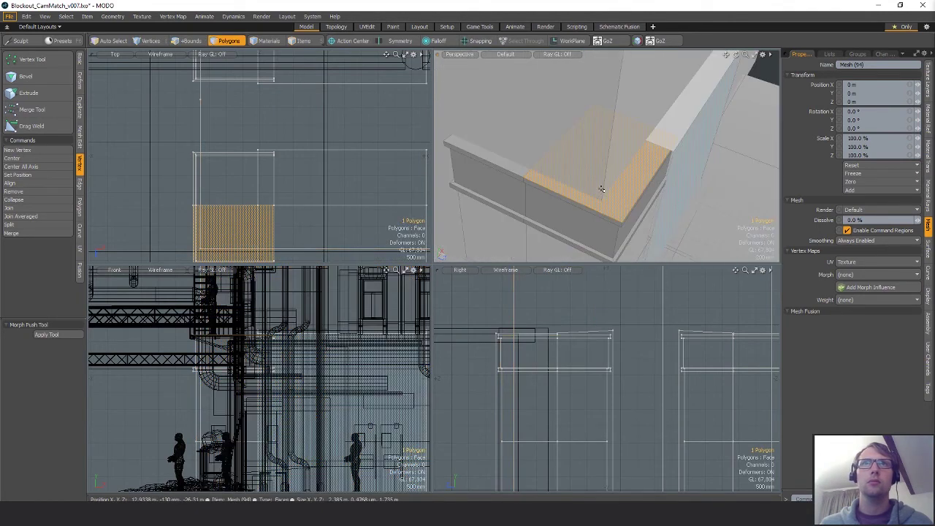
pyautogui.click(626, 110)
pyautogui.keyDown('alt'); pyautogui.moveTo(626, 110); pyautogui.dragTo(625, 123); pyautogui.keyUp('alt')
pyautogui.hotkey('shift', 'a')
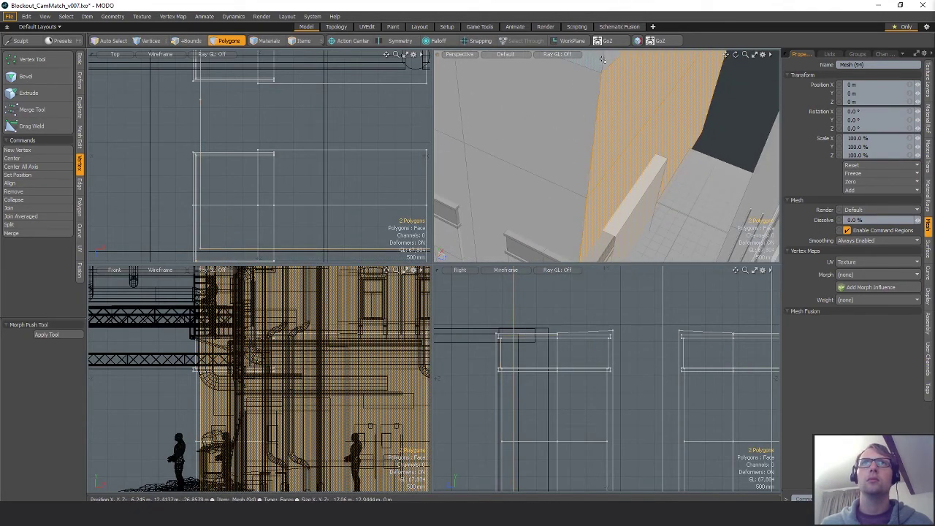
pyautogui.keyDown('alt'); pyautogui.keyDown('shift'); pyautogui.moveTo(608, 191); pyautogui.dragTo(598, 122); pyautogui.keyUp('shift'); pyautogui.keyUp('alt')
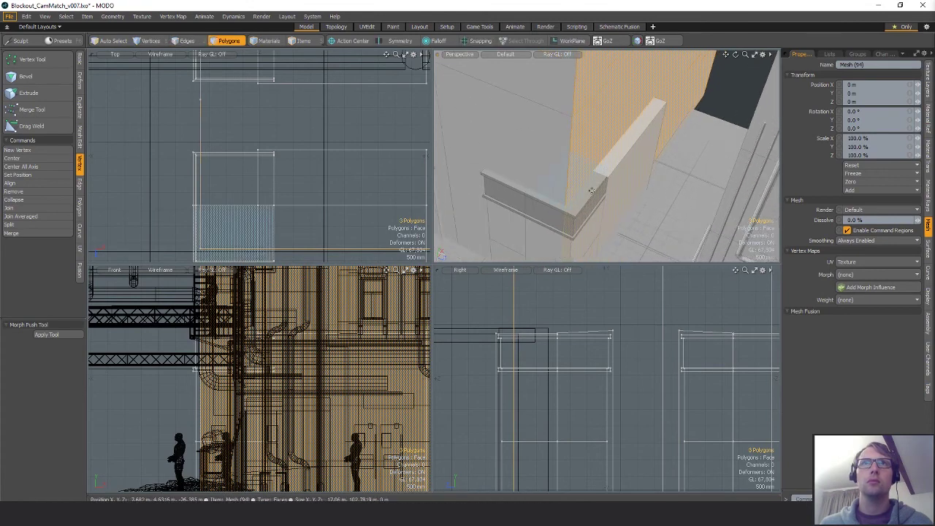
pyautogui.press('w')
pyautogui.scroll(3, 240, 222)
pyautogui.keyDown('alt'); pyautogui.keyDown('shift'); pyautogui.moveTo(241, 220); pyautogui.dragTo(348, 125); pyautogui.keyUp('shift'); pyautogui.keyUp('alt')
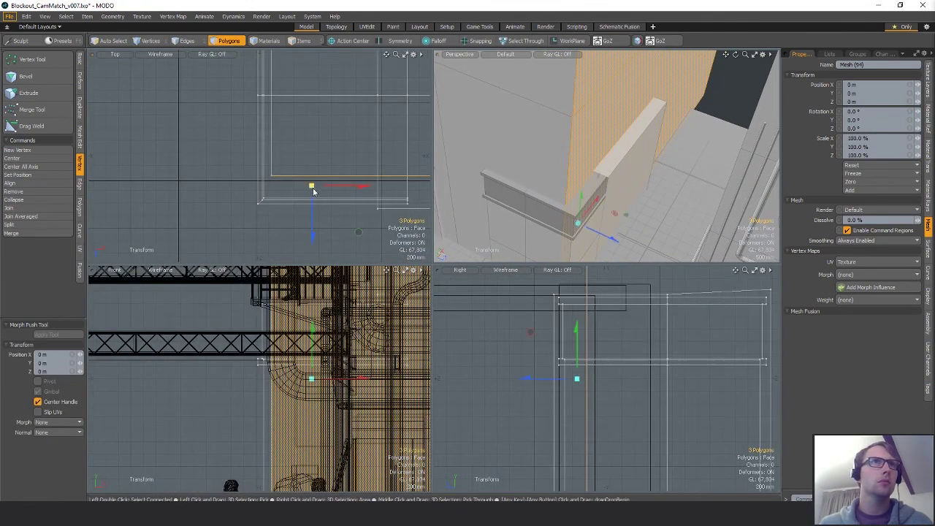
pyautogui.moveTo(313, 235); pyautogui.dragTo(313, 250)
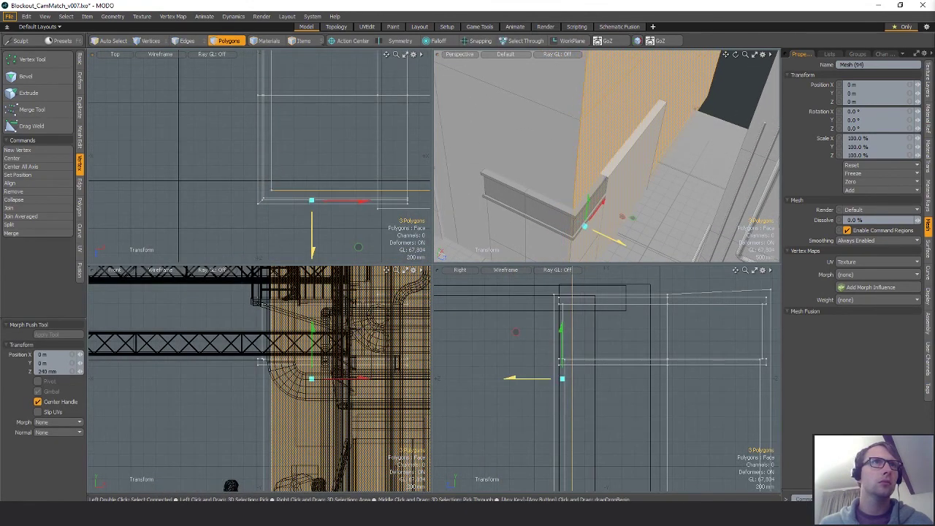
# Step: Select the three wall polygons on the building's opposite side and move them -330 mm in Z
pyautogui.press('Escape')
pyautogui.press('Escape')
pyautogui.keyDown('alt'); pyautogui.moveTo(608, 228); pyautogui.dragTo(587, 193); pyautogui.keyUp('alt')
pyautogui.doubleClick(645, 120)
pyautogui.keyDown('alt'); pyautogui.keyDown('shift'); pyautogui.moveTo(643, 122); pyautogui.dragTo(612, 228); pyautogui.keyUp('shift'); pyautogui.keyUp('alt')
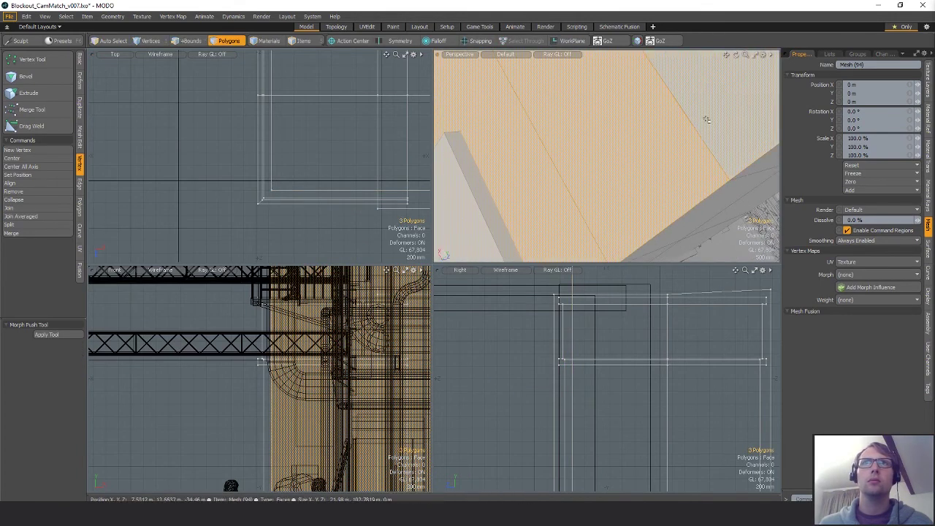
pyautogui.keyDown('alt'); pyautogui.moveTo(707, 119); pyautogui.dragTo(581, 211); pyautogui.keyUp('alt')
pyautogui.press('w')
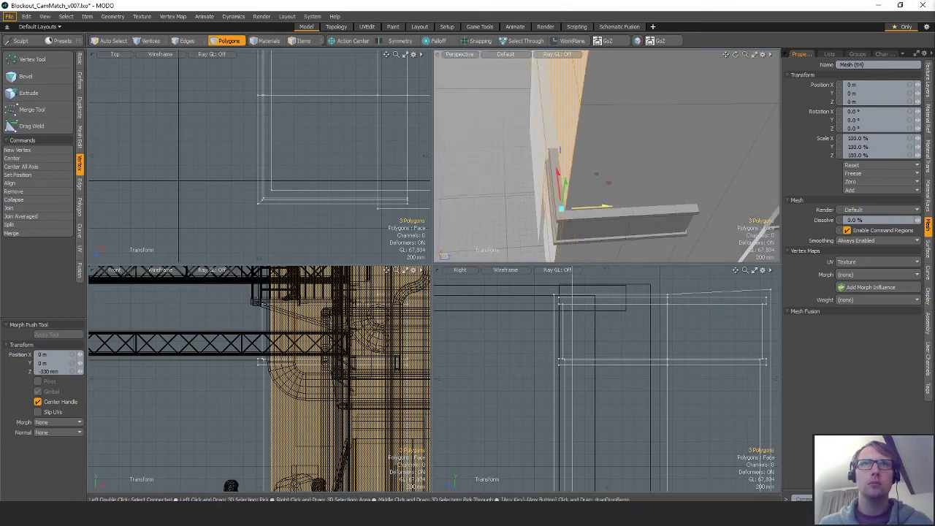
pyautogui.keyDown('alt'); pyautogui.keyDown('shift'); pyautogui.moveTo(306, 60); pyautogui.dragTo(319, 195); pyautogui.keyUp('shift'); pyautogui.keyUp('alt')
pyautogui.keyDown('alt'); pyautogui.keyDown('shift'); pyautogui.moveTo(319, 84); pyautogui.dragTo(312, 238); pyautogui.keyUp('shift'); pyautogui.keyUp('alt')
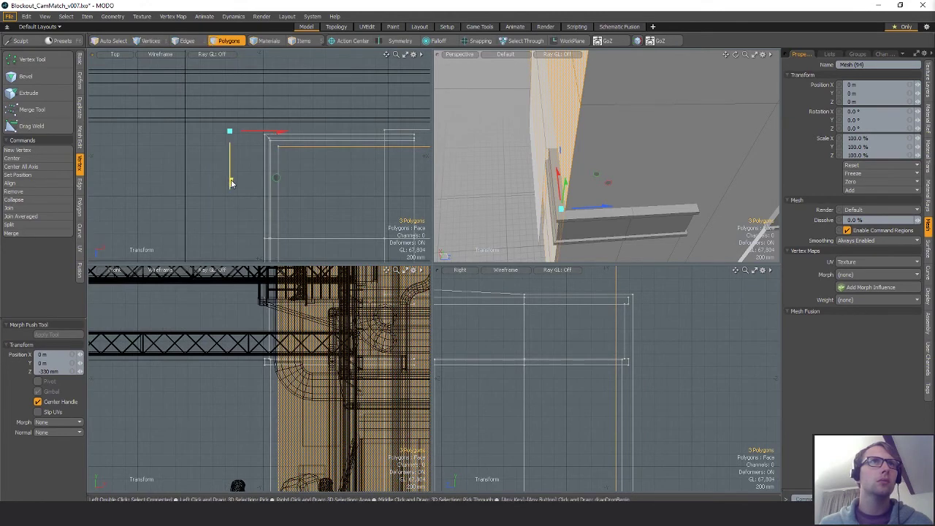
pyautogui.press('q')
pyautogui.click(334, 205)
# Step: Close the open pillar sides next to the cornice on both blocks by filling their border edges with polygons
pyautogui.keyDown('ctrl'); pyautogui.keyDown('alt'); pyautogui.moveTo(334, 205); pyautogui.dragTo(240, 209); pyautogui.keyUp('alt'); pyautogui.keyUp('ctrl')
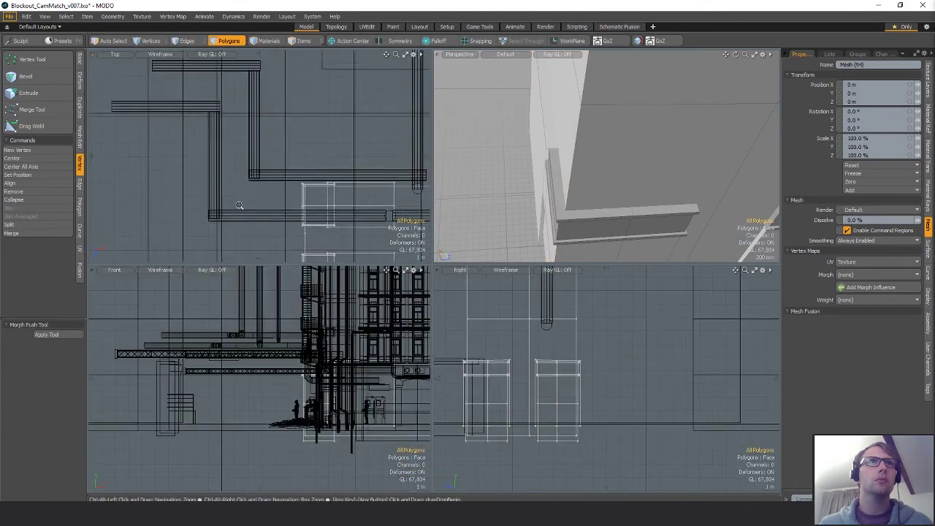
pyautogui.keyDown('alt'); pyautogui.moveTo(351, 236); pyautogui.dragTo(310, 125); pyautogui.keyUp('alt')
pyautogui.scroll(-5, 585, 165)
pyautogui.keyDown('alt'); pyautogui.moveTo(614, 168); pyautogui.dragTo(628, 154); pyautogui.keyUp('alt')
pyautogui.scroll(-5, 549, 161)
pyautogui.scroll(4, 681, 175)
pyautogui.click(682, 182)
pyautogui.scroll(3, 650, 127)
pyautogui.doubleClick(607, 159)
pyautogui.press('2')
pyautogui.scroll(-3, 641, 167)
pyautogui.scroll(-2, 628, 155)
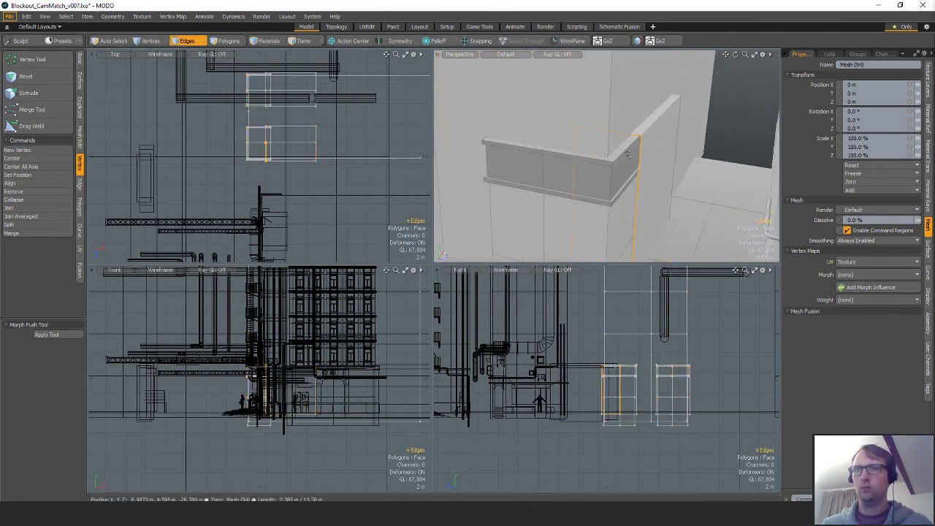
pyautogui.moveTo(533, 157)
pyautogui.keyDown('alt'); pyautogui.mouseDown()
pyautogui.moveTo(639, 176)
pyautogui.moveTo(559, 169)
pyautogui.moveTo(524, 155)
pyautogui.mouseUp(); pyautogui.keyUp('alt')
pyautogui.press('3')
pyautogui.click(680, 173)
pyautogui.press('y')
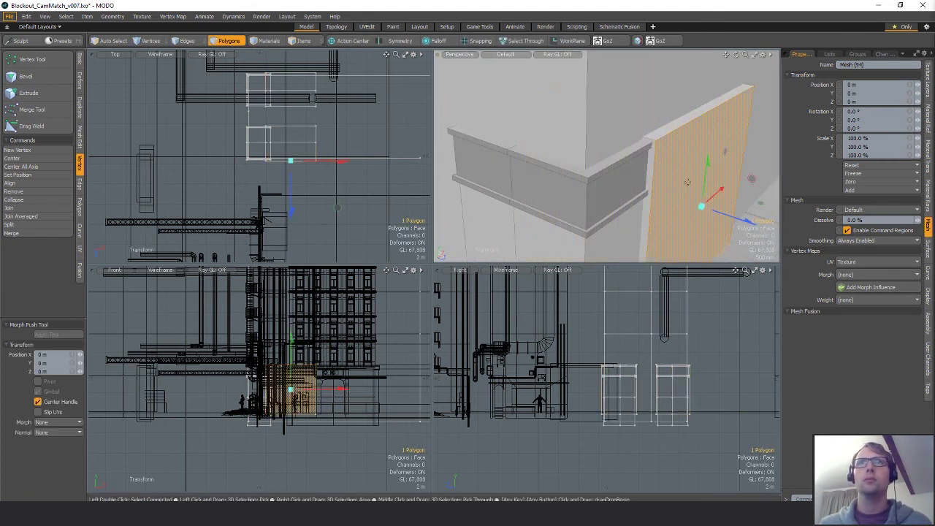
pyautogui.press('q')
# Step: Select the top polygons of the long outer wall sections on both blocks and raise them 60 mm in Y
pyautogui.click(703, 113)
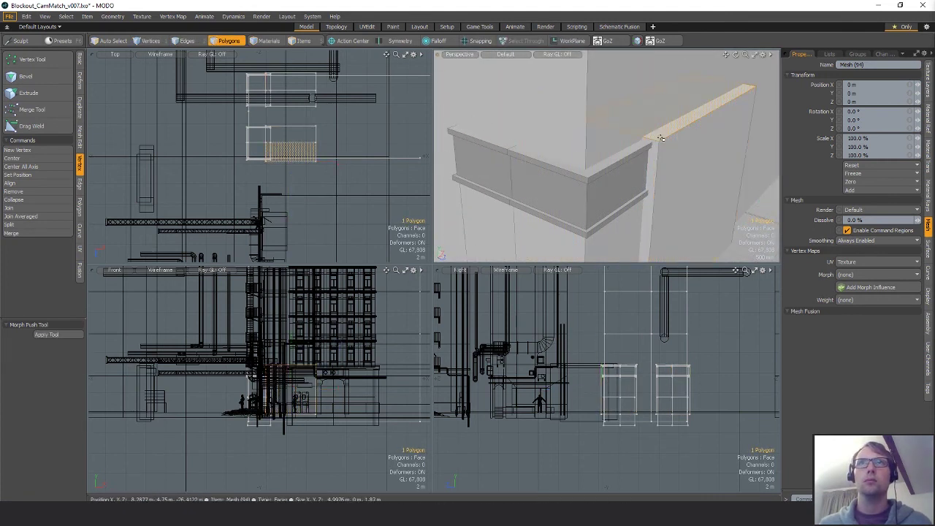
pyautogui.keyDown('alt'); pyautogui.moveTo(698, 139); pyautogui.dragTo(548, 135); pyautogui.keyUp('alt')
pyautogui.keyDown('shift'); pyautogui.click(595, 121); pyautogui.keyUp('shift')
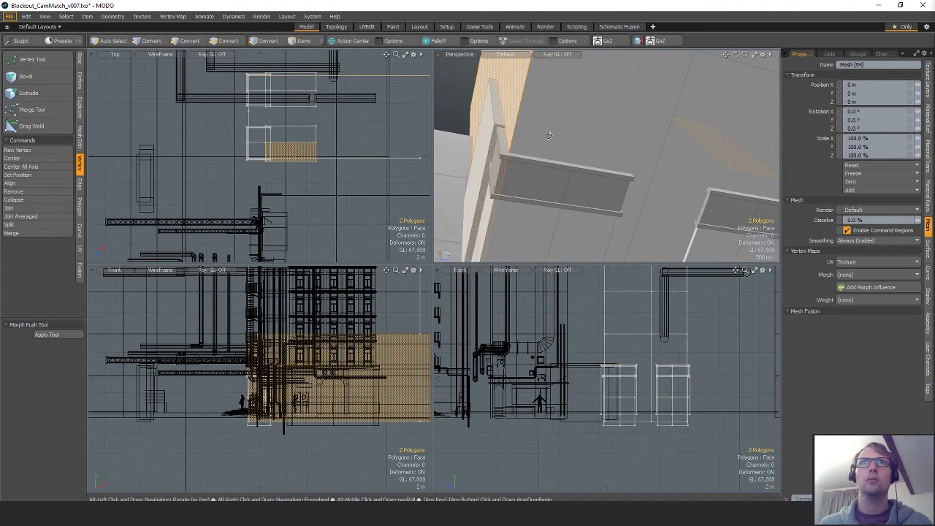
pyautogui.hotkey('ctrl', 'z')
pyautogui.keyDown('shift'); pyautogui.click(511, 103); pyautogui.keyUp('shift')
pyautogui.keyDown('alt'); pyautogui.moveTo(515, 108); pyautogui.dragTo(619, 121); pyautogui.keyUp('alt')
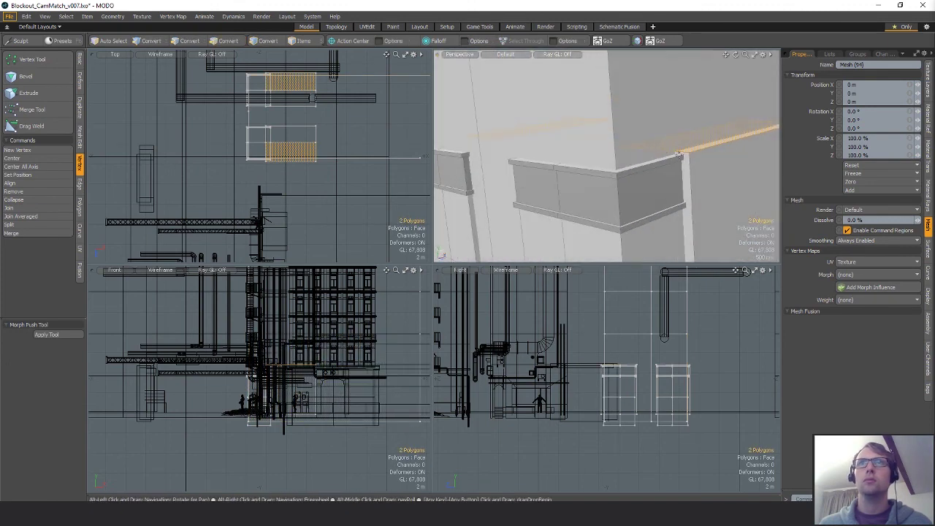
pyautogui.press('y')
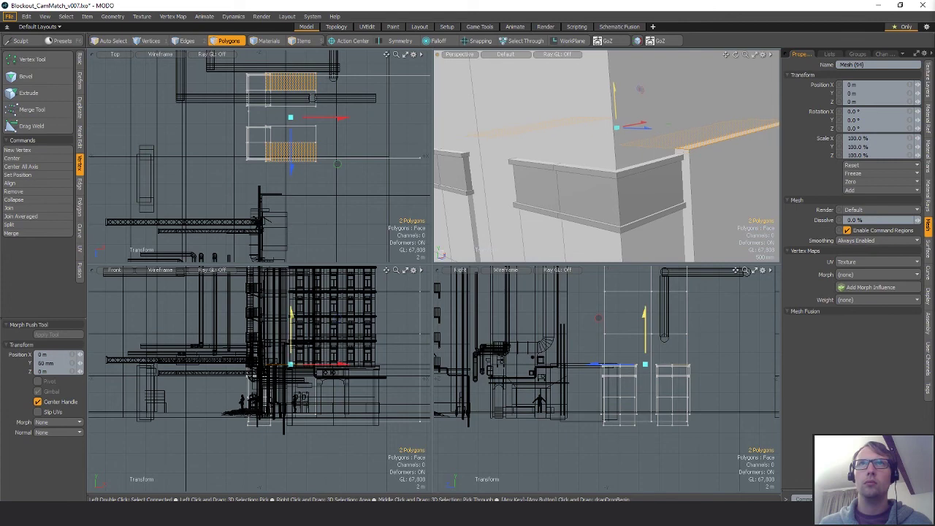
pyautogui.press('q')
pyautogui.keyDown('ctrl'); pyautogui.keyDown('alt'); pyautogui.moveTo(703, 165); pyautogui.dragTo(621, 194); pyautogui.keyUp('alt'); pyautogui.keyUp('ctrl')
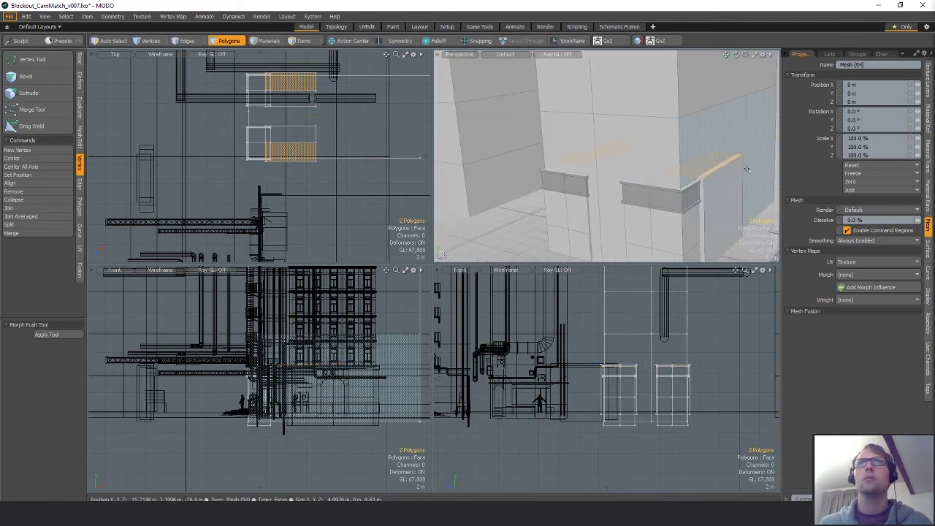
# Step: Move the whole merged tall building mesh, including its pillar-and-cornice blocks, -100 mm in X
pyautogui.press('Escape')
pyautogui.keyDown('ctrl'); pyautogui.keyDown('alt'); pyautogui.moveTo(731, 201); pyautogui.dragTo(596, 160); pyautogui.keyUp('alt'); pyautogui.keyUp('ctrl')
pyautogui.press('1')
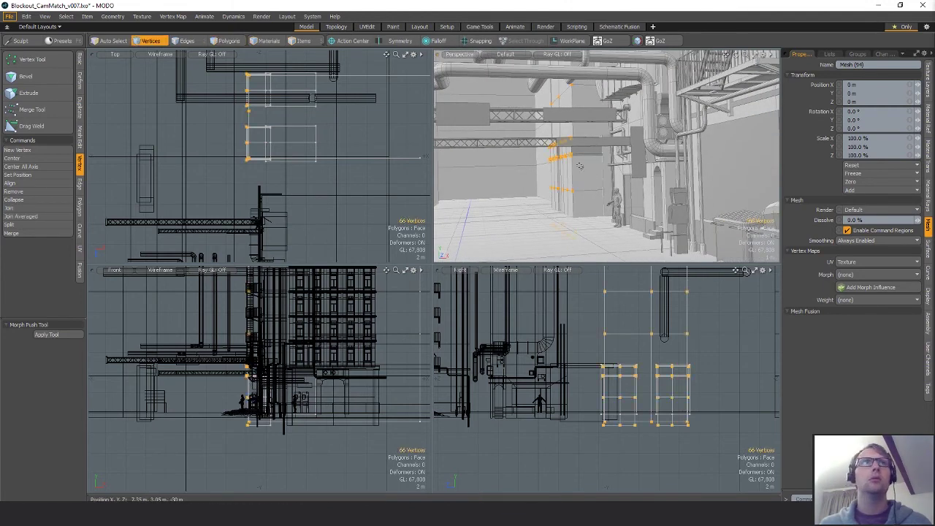
pyautogui.press('w')
pyautogui.moveTo(380, 121); pyautogui.dragTo(378, 121)
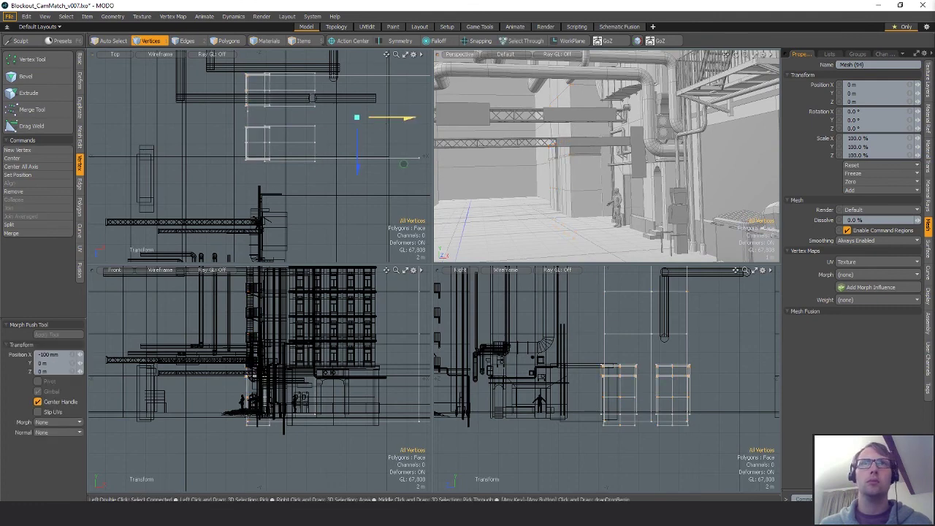
pyautogui.press('q')
pyautogui.keyDown('ctrl'); pyautogui.keyDown('alt'); pyautogui.moveTo(585, 146); pyautogui.dragTo(562, 144); pyautogui.keyUp('alt'); pyautogui.keyUp('ctrl')
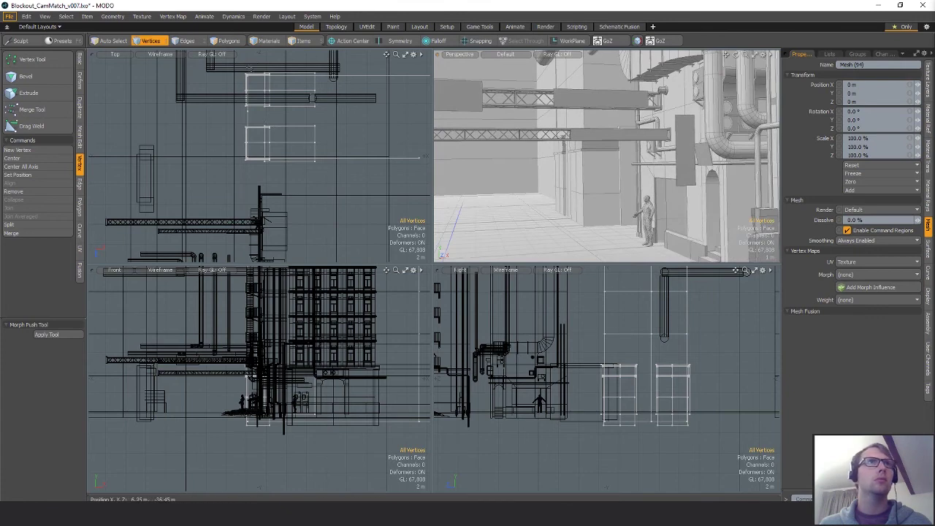
# Step: Select the vertices along the building's alley-facing front, including the pillar and cornice fronts, and move them 50 mm in X
pyautogui.moveTo(248, 198); pyautogui.dragTo(250, 199, button='right')
pyautogui.press('w')
pyautogui.keyDown('ctrl'); pyautogui.keyDown('alt'); pyautogui.moveTo(247, 137); pyautogui.dragTo(292, 135); pyautogui.keyUp('alt'); pyautogui.keyUp('ctrl')
pyautogui.moveTo(299, 97); pyautogui.dragTo(301, 97)
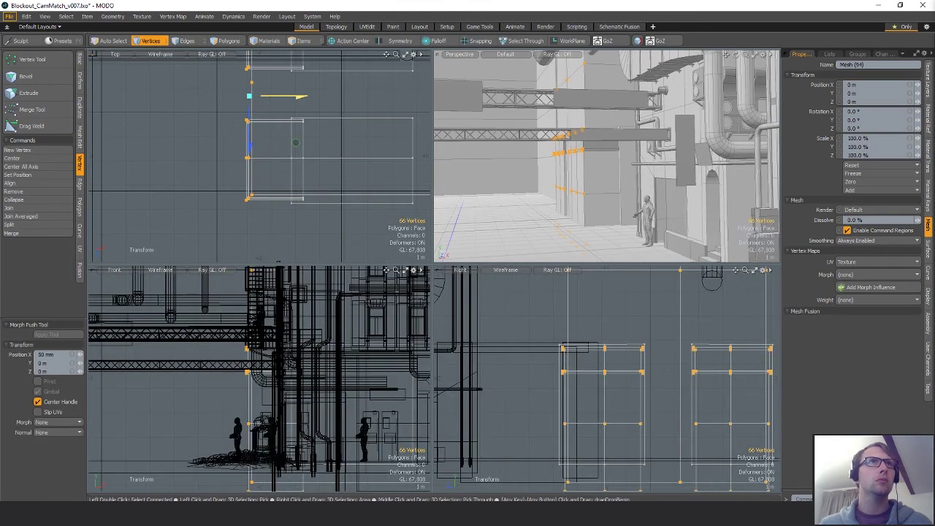
pyautogui.press('Escape')
# Step: Select the five vertices at the very top of the tall building's walls and move them -79 m in Y
pyautogui.moveTo(600, 150)
pyautogui.keyDown('ctrl'); pyautogui.keyDown('alt'); pyautogui.mouseDown()
pyautogui.moveTo(561, 157)
pyautogui.moveTo(572, 173)
pyautogui.moveTo(645, 186)
pyautogui.moveTo(553, 148)
pyautogui.moveTo(587, 178)
pyautogui.moveTo(613, 145)
pyautogui.mouseUp(); pyautogui.keyUp('alt'); pyautogui.keyUp('ctrl')
pyautogui.press('2')
pyautogui.press('5')
pyautogui.press('space')
pyautogui.press('space')
pyautogui.press('space')
pyautogui.press('space')
pyautogui.press('space')
pyautogui.press('space')
pyautogui.hotkey('shift', 'a')
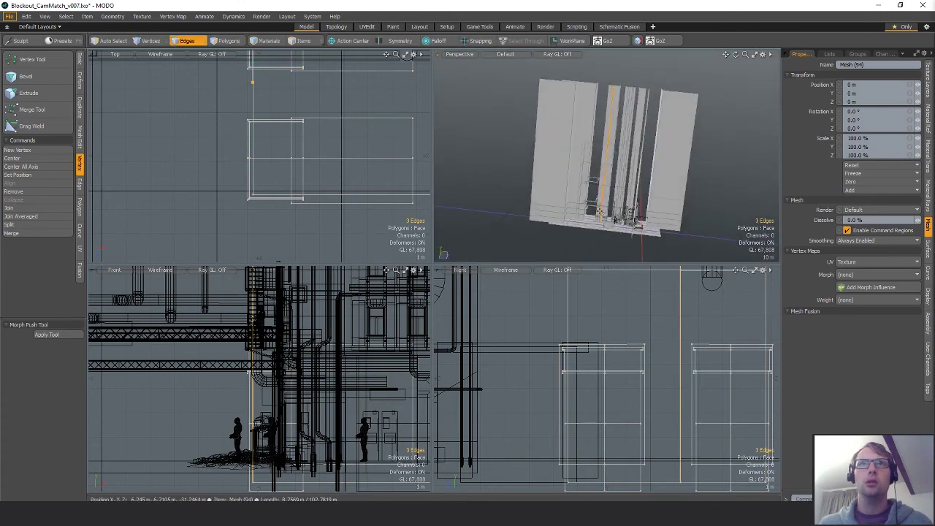
pyautogui.hotkey('shift', 'a')
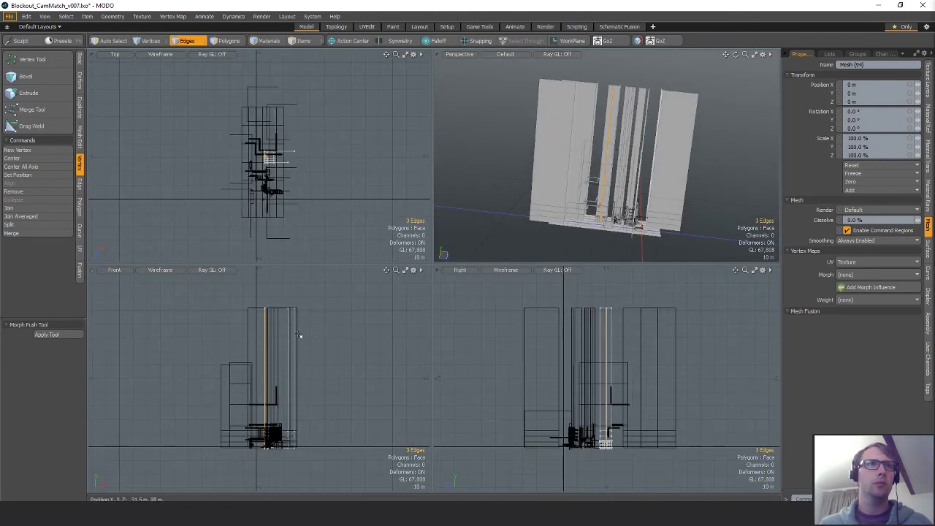
pyautogui.moveTo(353, 324); pyautogui.dragTo(350, 326, button='right')
pyautogui.press('w')
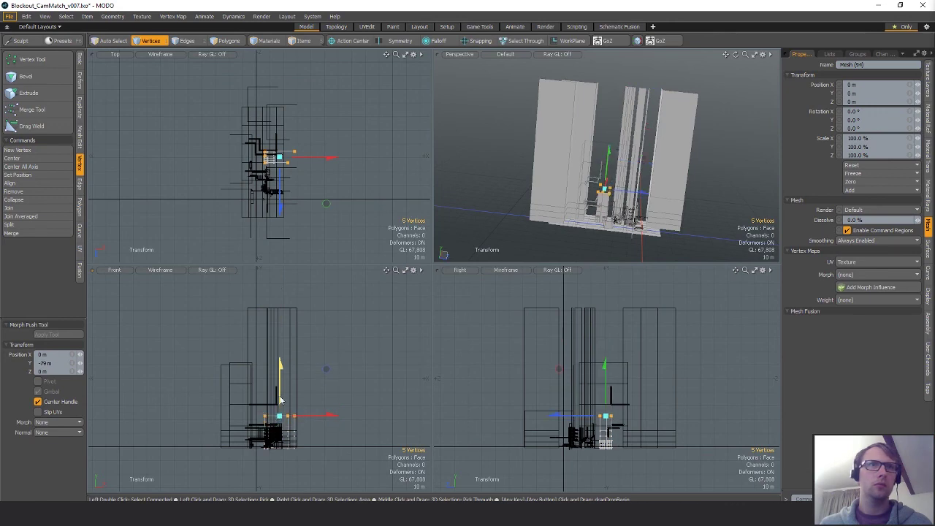
# Step: Select the vertical edge line in the middle of the front wall and move it -700 mm in Z toward the pillar's inner side
pyautogui.hotkey('shift', 'a')
pyautogui.hotkey('shift', 'a')
pyautogui.hotkey('shift', 'a')
pyautogui.keyDown('alt'); pyautogui.moveTo(605, 172); pyautogui.dragTo(611, 213); pyautogui.keyUp('alt')
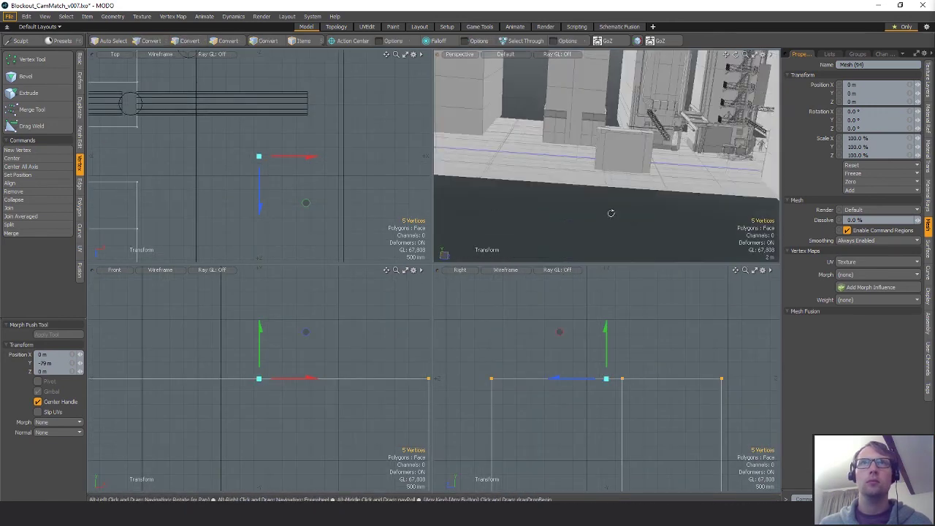
pyautogui.scroll(5, 577, 110)
pyautogui.keyDown('alt'); pyautogui.moveTo(630, 122); pyautogui.dragTo(610, 180); pyautogui.keyUp('alt')
pyautogui.press('space')
pyautogui.press('space')
pyautogui.press('w')
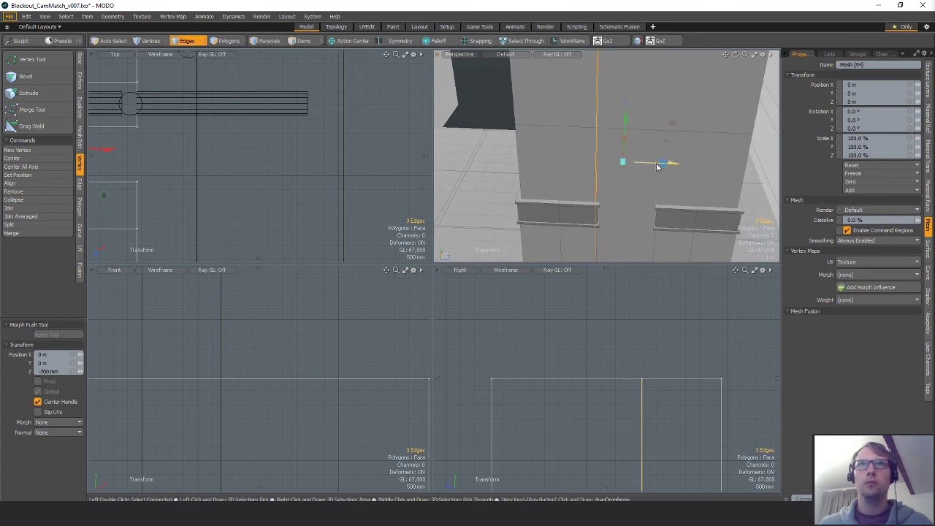
# Step: Split the wider front wall polygons with a vertical Loop Slice along the other pillar's inner side
pyautogui.press('space')
pyautogui.press('space')
pyautogui.press('space')
pyautogui.press('space')
pyautogui.moveTo(651, 122); pyautogui.dragTo(652, 145)
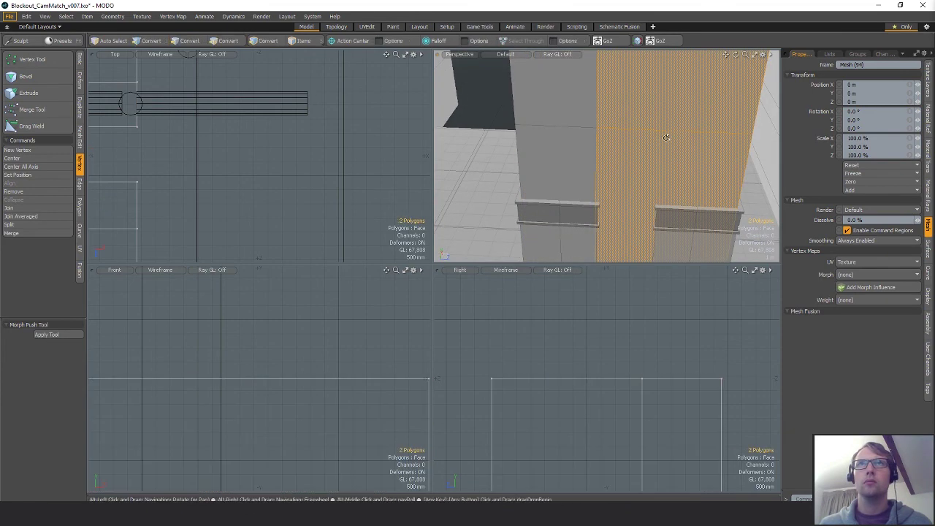
pyautogui.hotkey('alt', 'c')
pyautogui.press('space')
# Step: Cut a horizontal Loop Slice around the lower section of the building's walls
pyautogui.click(649, 172)
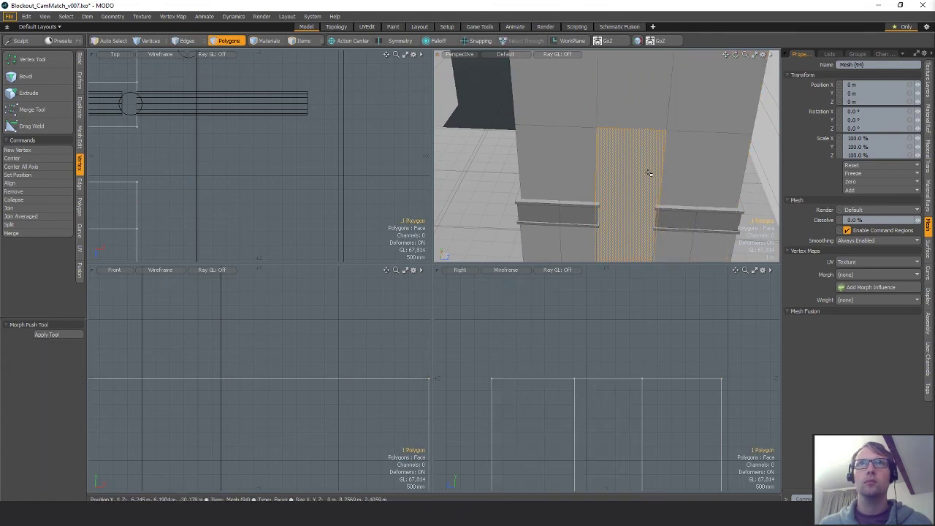
pyautogui.keyDown('alt'); pyautogui.keyDown('shift'); pyautogui.moveTo(626, 231); pyautogui.dragTo(590, 189); pyautogui.keyUp('shift'); pyautogui.keyUp('alt')
pyautogui.press('space')
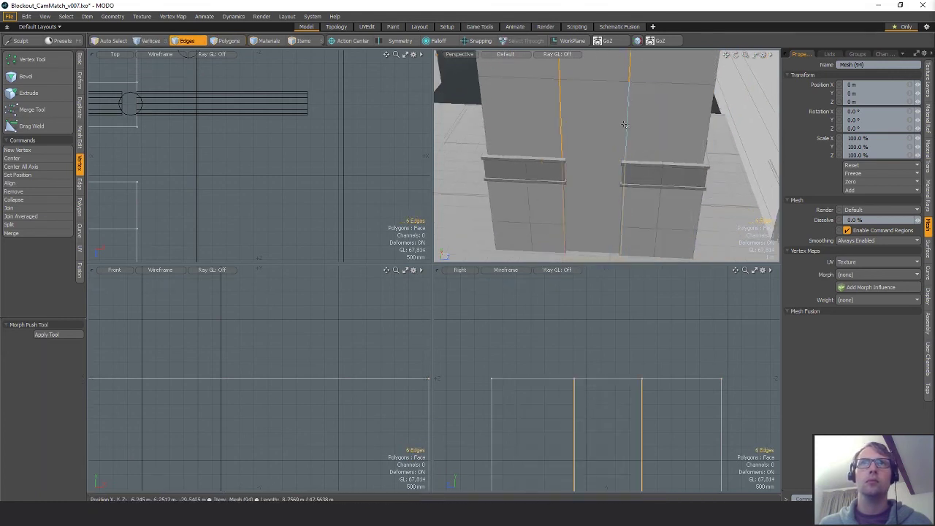
pyautogui.press('space')
pyautogui.press('space')
pyautogui.press('space')
pyautogui.press('space')
pyautogui.click(640, 136)
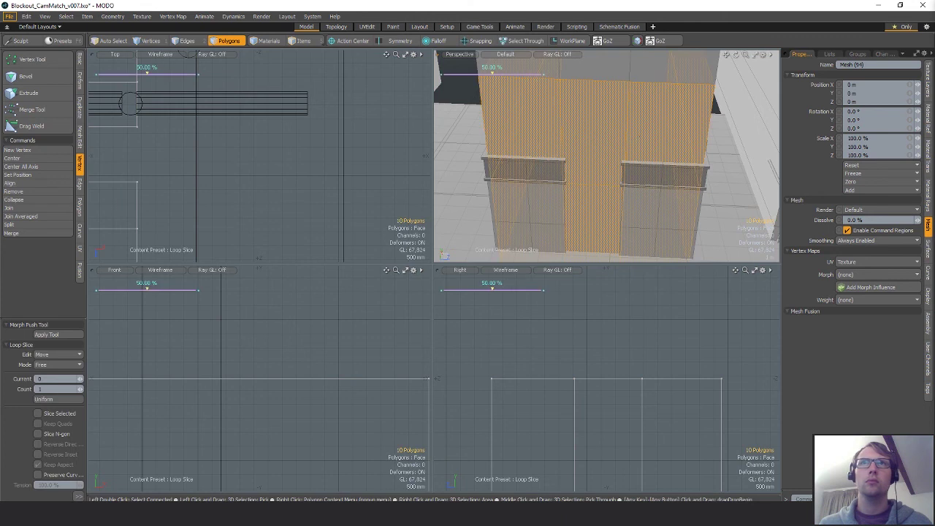
# Step: Select the new horizontal loop's six vertices and line them up in height with the tops of the cornices
pyautogui.keyDown('alt'); pyautogui.moveTo(642, 149); pyautogui.dragTo(573, 119); pyautogui.keyUp('alt')
pyautogui.press('space')
pyautogui.press('space')
pyautogui.press('space')
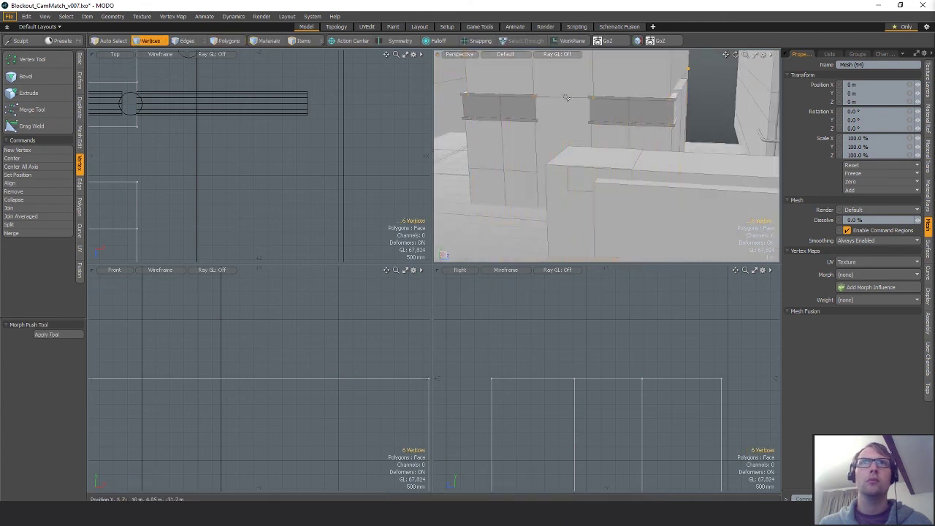
pyautogui.scroll(5, 629, 154)
pyautogui.click(637, 159)
pyautogui.keyDown('alt'); pyautogui.moveTo(639, 162); pyautogui.dragTo(600, 167); pyautogui.keyUp('alt')
# Step: Extrude the lower front wall polygon between the two pillars about 940 mm in X to form a recessed entrance
pyautogui.press('space')
pyautogui.press('space')
pyautogui.click(597, 186)
pyautogui.hotkey('shift', 'space')
pyautogui.click(566, 92)
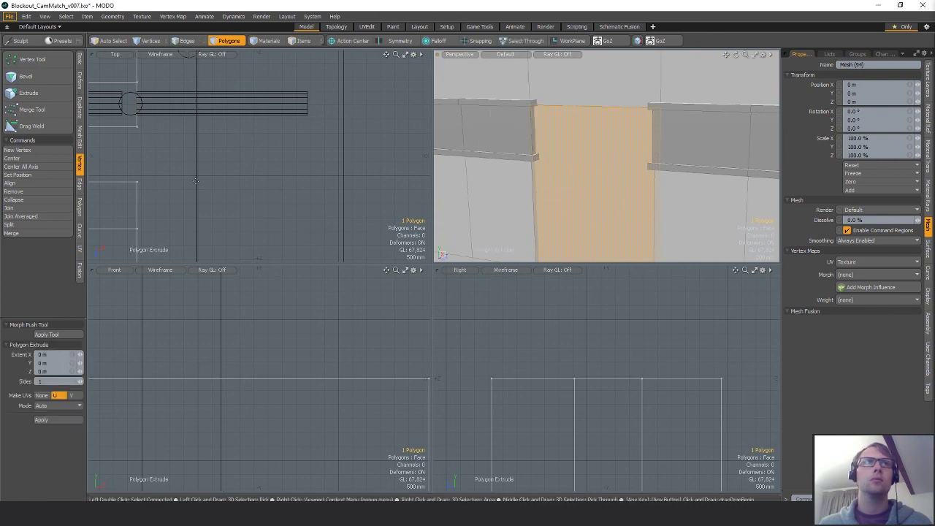
pyautogui.hotkey('shift', 'a')
pyautogui.click(275, 168)
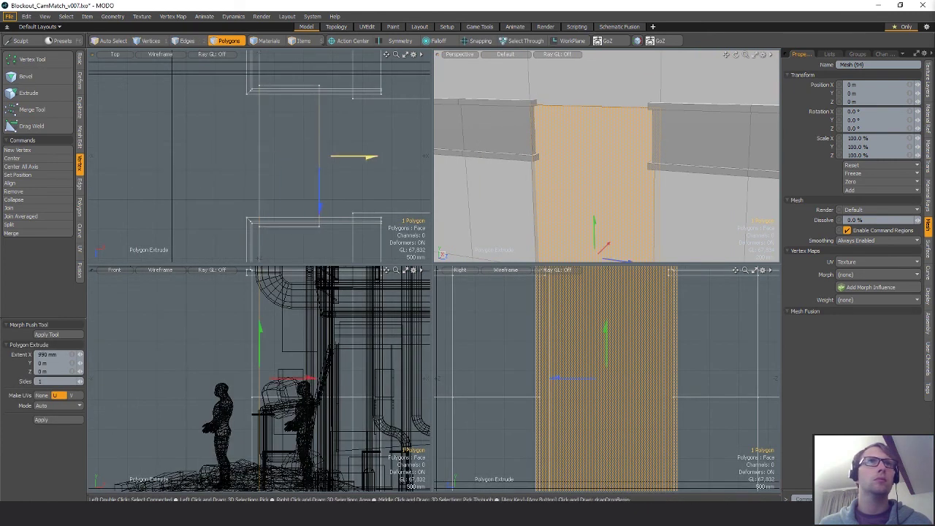
pyautogui.moveTo(371, 157)
pyautogui.mouseDown()
pyautogui.moveTo(385, 157)
pyautogui.moveTo(373, 157)
pyautogui.mouseUp()
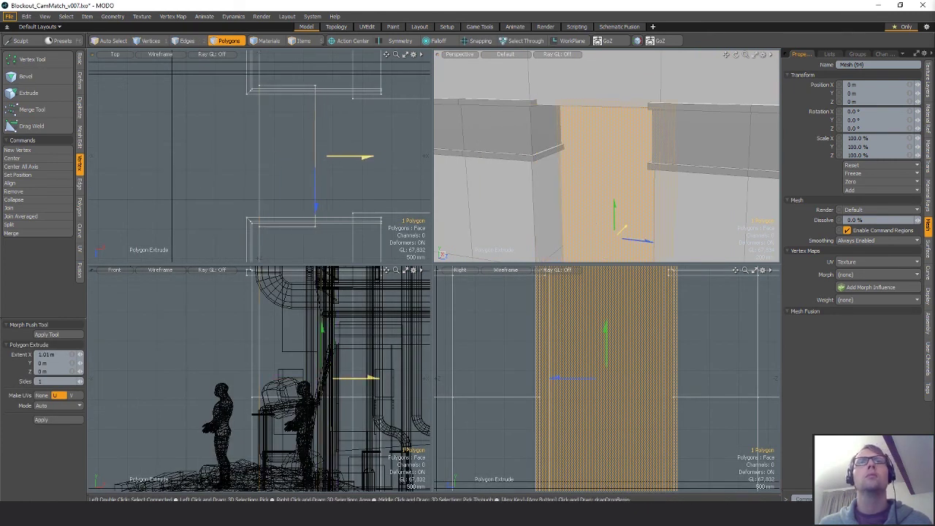
pyautogui.press('q')
pyautogui.keyDown('alt'); pyautogui.moveTo(608, 114); pyautogui.dragTo(594, 149); pyautogui.keyUp('alt')
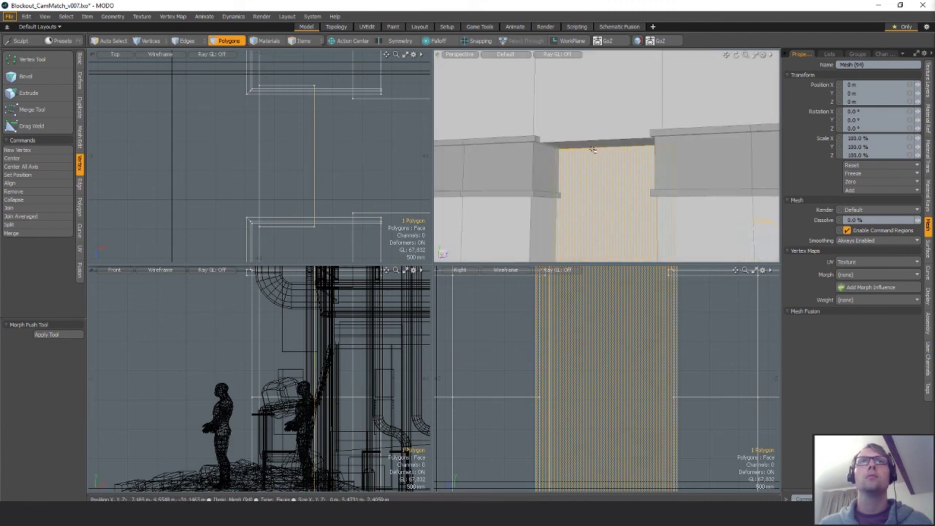
# Step: Try to lower the ceiling polygon of the recess between the two cornices
pyautogui.click(593, 146)
pyautogui.press('w')
pyautogui.moveTo(605, 110); pyautogui.dragTo(619, 223)
pyautogui.hotkey('ctrl', 'z')
pyautogui.keyDown('ctrl'); pyautogui.keyDown('alt'); pyautogui.moveTo(630, 417); pyautogui.dragTo(572, 414); pyautogui.keyUp('alt'); pyautogui.keyUp('ctrl')
pyautogui.keyDown('alt'); pyautogui.keyDown('shift'); pyautogui.moveTo(568, 314); pyautogui.dragTo(610, 333); pyautogui.keyUp('shift'); pyautogui.keyUp('alt')
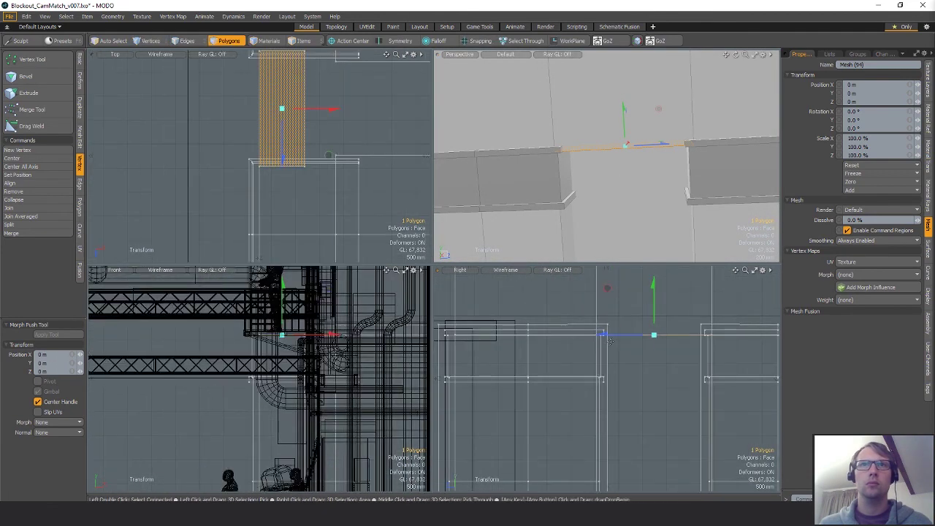
pyautogui.press('space')
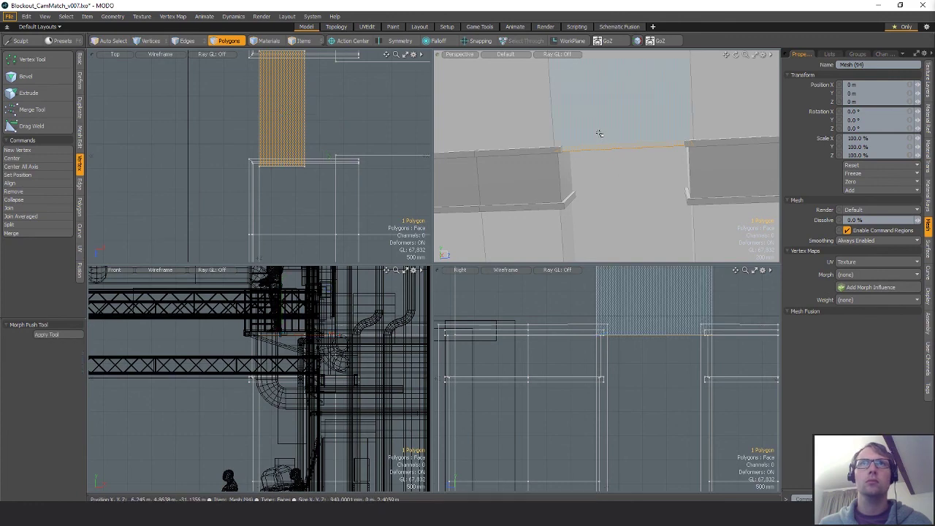
# Step: Isolate the tall building's walls, select the horizontal loop's eight vertices, unhide the blocks and raise the vertices slightly toward the cornice tops
pyautogui.doubleClick(599, 135)
pyautogui.hotkey('shift', 'h')
pyautogui.keyDown('ctrl'); pyautogui.keyDown('alt'); pyautogui.moveTo(652, 319); pyautogui.dragTo(600, 320); pyautogui.keyUp('alt'); pyautogui.keyUp('ctrl')
pyautogui.press('1')
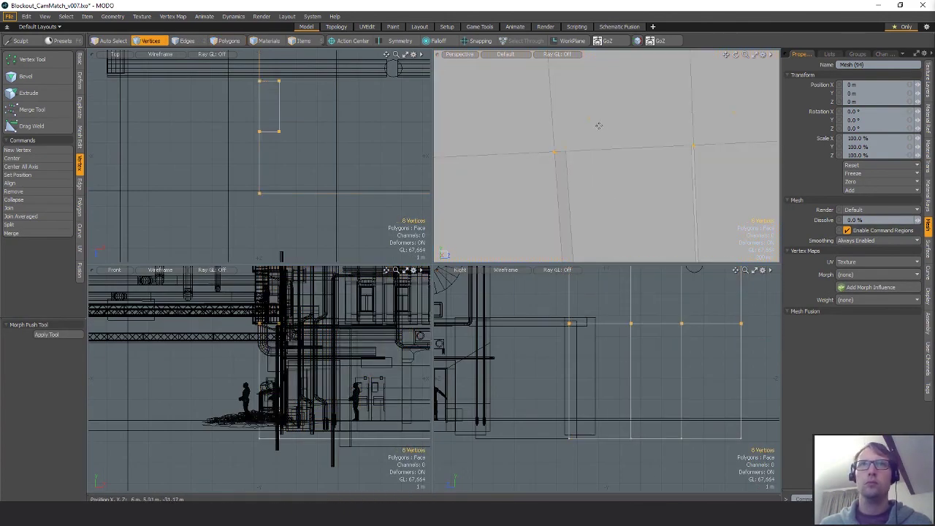
pyautogui.press('y')
pyautogui.keyDown('alt'); pyautogui.moveTo(604, 177); pyautogui.dragTo(639, 150); pyautogui.keyUp('alt')
pyautogui.press('space')
pyautogui.press('u')
pyautogui.press('w')
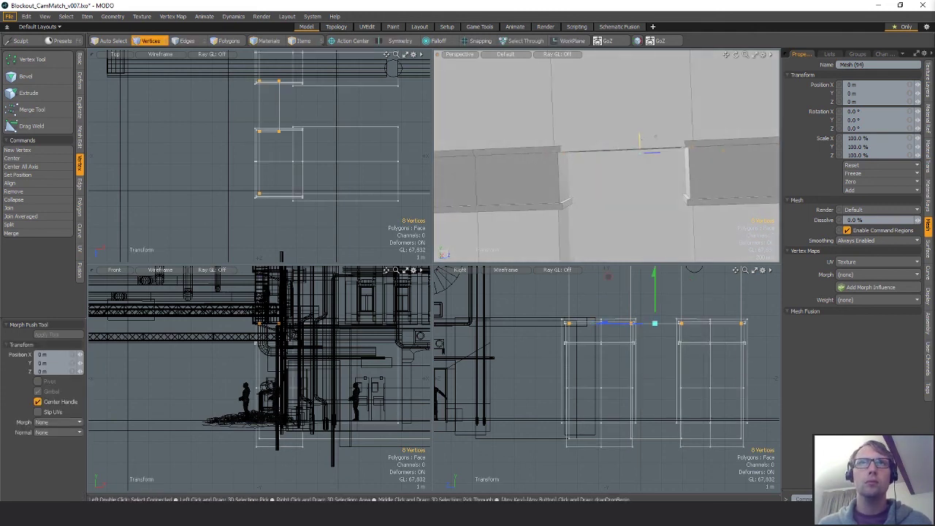
pyautogui.press('space')
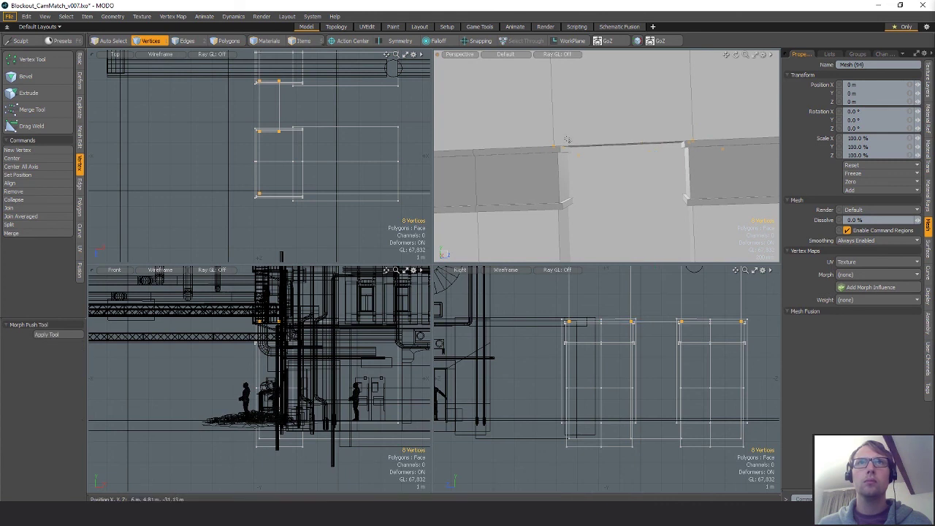
pyautogui.keyDown('alt'); pyautogui.moveTo(609, 178); pyautogui.dragTo(597, 133); pyautogui.keyUp('alt')
pyautogui.click(620, 171)
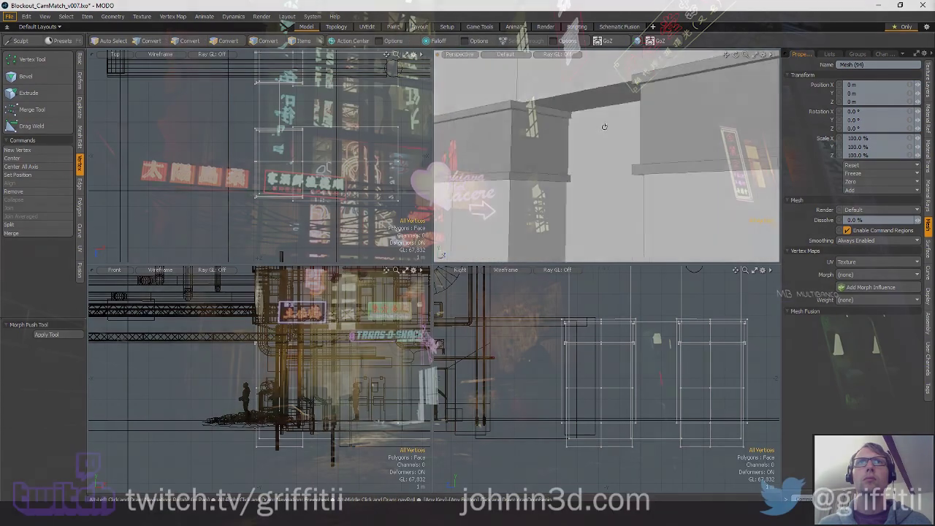